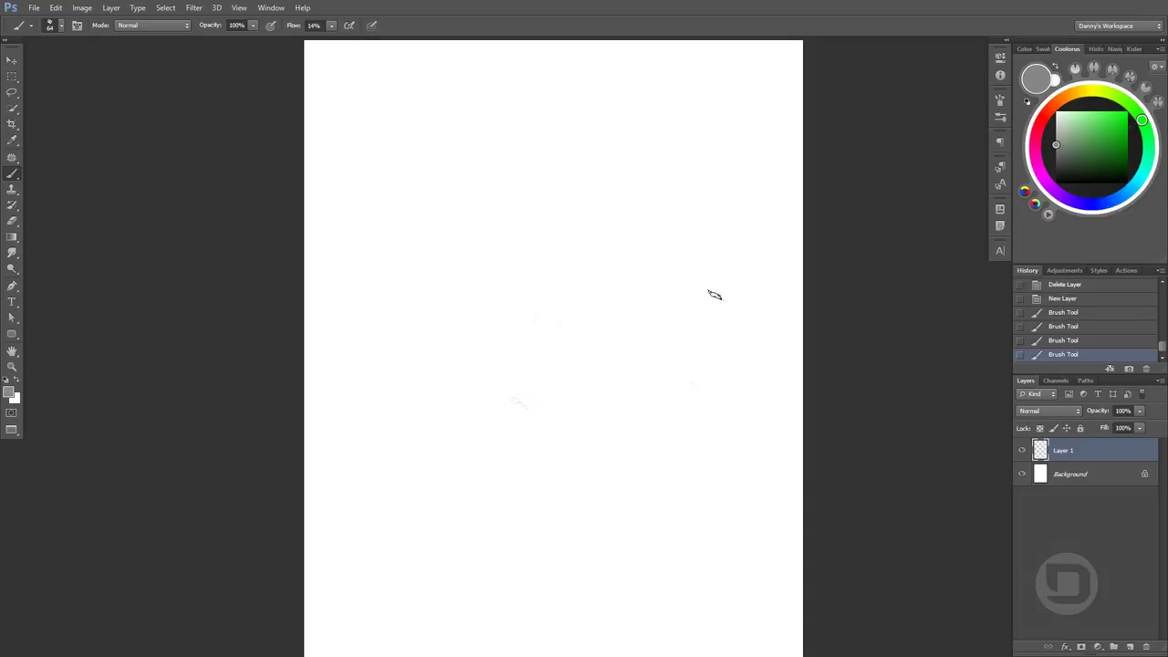
Sketch the head oval with jaw curves, a centre line and construction arcs
key(ctrl+minus)
mouse_move(513, 184)
mouse_down()
mouse_move(618, 188)
mouse_move(605, 250)
mouse_up()
drag(611, 351, 633, 196)
mouse_move(497, 320)
mouse_down()
mouse_move(494, 215)
mouse_move(634, 360)
mouse_move(648, 183)
mouse_up()
mouse_move(498, 230)
mouse_down()
mouse_move(652, 223)
mouse_move(630, 228)
mouse_up()
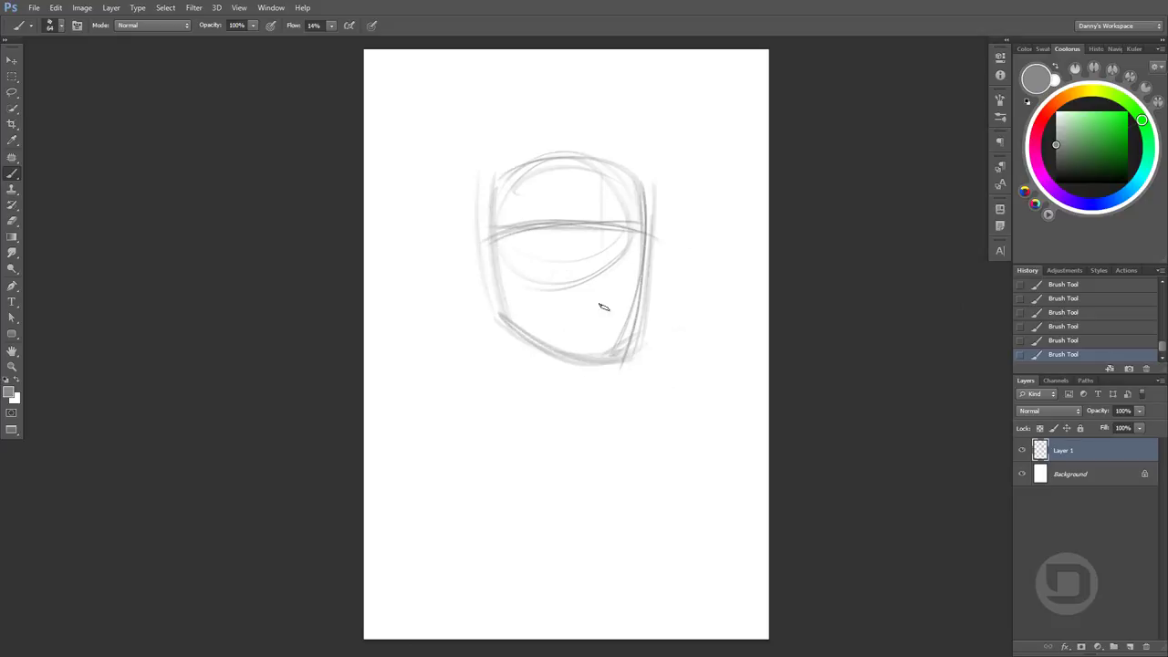
drag(601, 164, 598, 380)
drag(593, 164, 589, 296)
drag(503, 188, 643, 173)
drag(636, 119, 481, 128)
Rough in the hat's side flaps, crown and brim across the forehead
mouse_move(673, 133)
mouse_down()
mouse_move(646, 175)
mouse_move(689, 208)
mouse_up()
mouse_move(461, 133)
mouse_down()
mouse_move(436, 169)
mouse_move(527, 79)
mouse_up()
mouse_move(442, 175)
mouse_down()
mouse_move(474, 193)
mouse_move(503, 272)
mouse_up()
drag(416, 260, 513, 274)
mouse_move(466, 274)
mouse_down()
mouse_move(536, 196)
mouse_move(685, 203)
mouse_move(585, 239)
mouse_up()
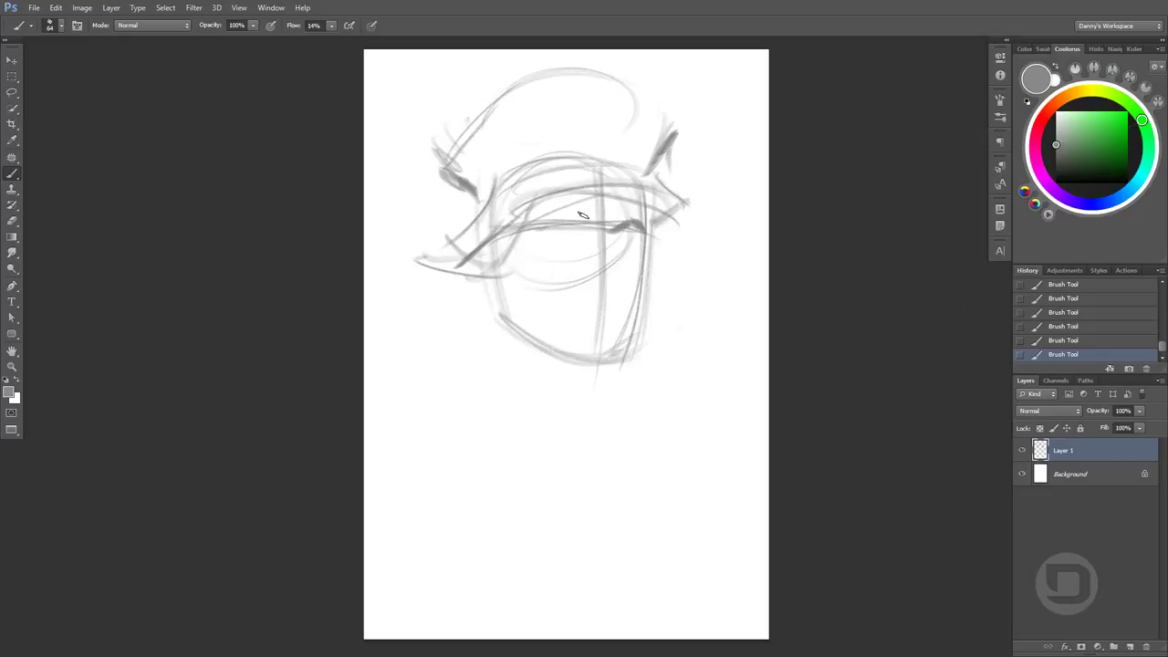
Mark the nose and eyes, and broaden and darken the hat's top and flaps
drag(604, 232, 612, 285)
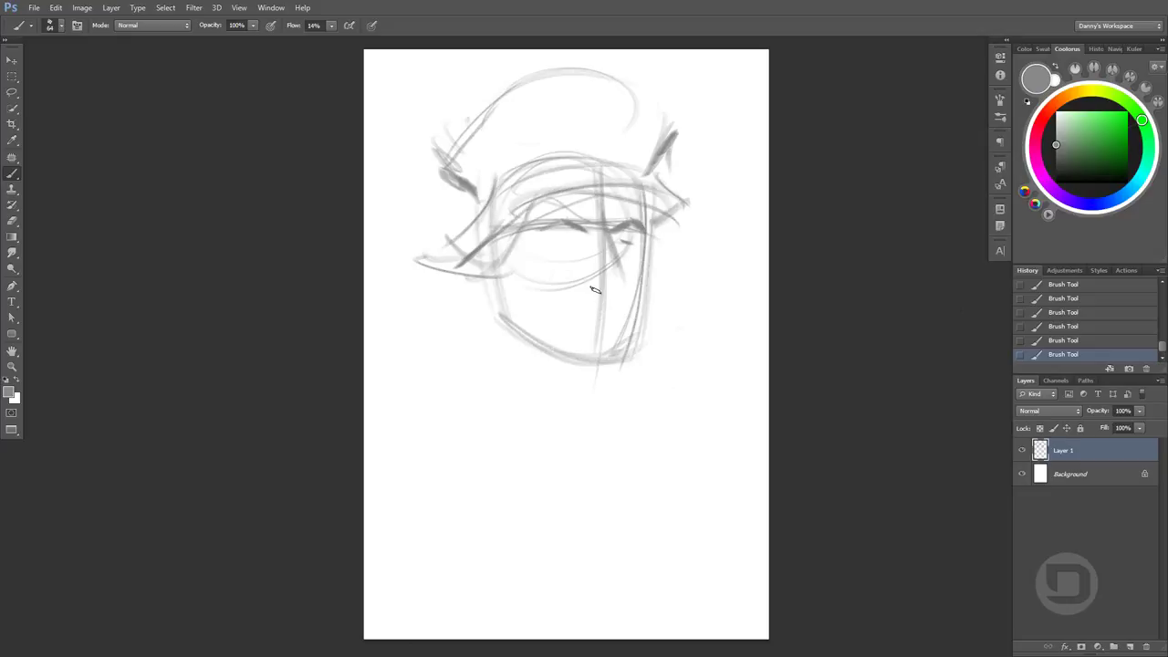
drag(602, 211, 595, 283)
scroll(619, 272, up, 2)
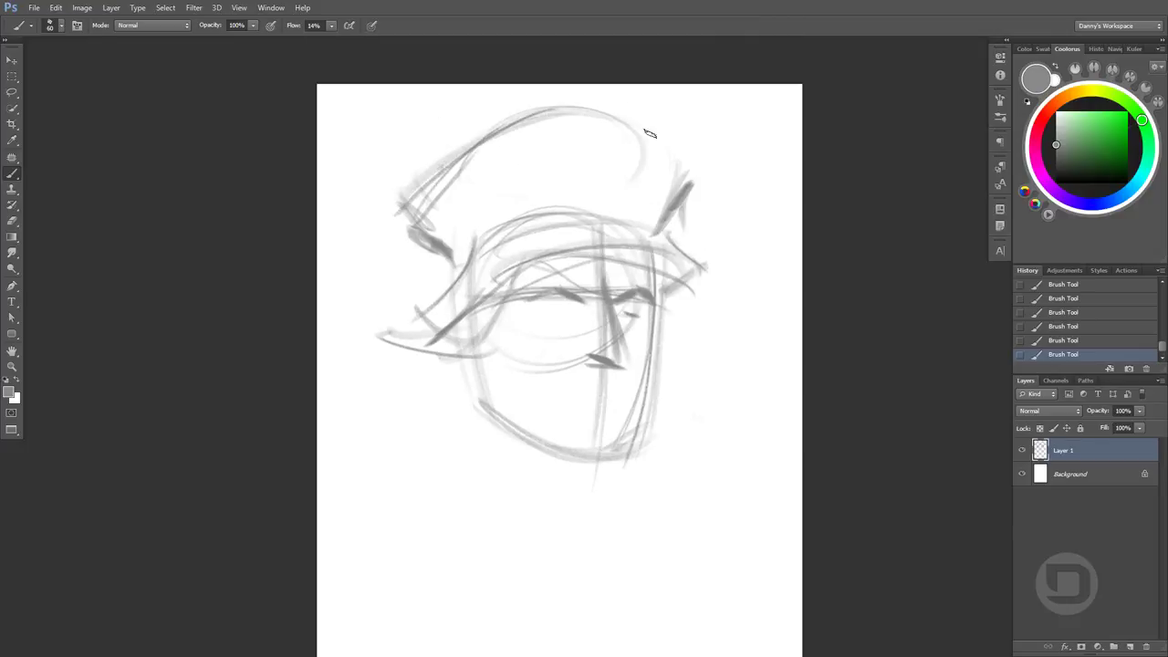
mouse_move(548, 117)
mouse_down()
mouse_move(748, 166)
mouse_move(698, 208)
mouse_up()
mouse_move(378, 187)
mouse_down()
mouse_move(538, 135)
mouse_move(420, 246)
mouse_up()
drag(704, 219, 686, 274)
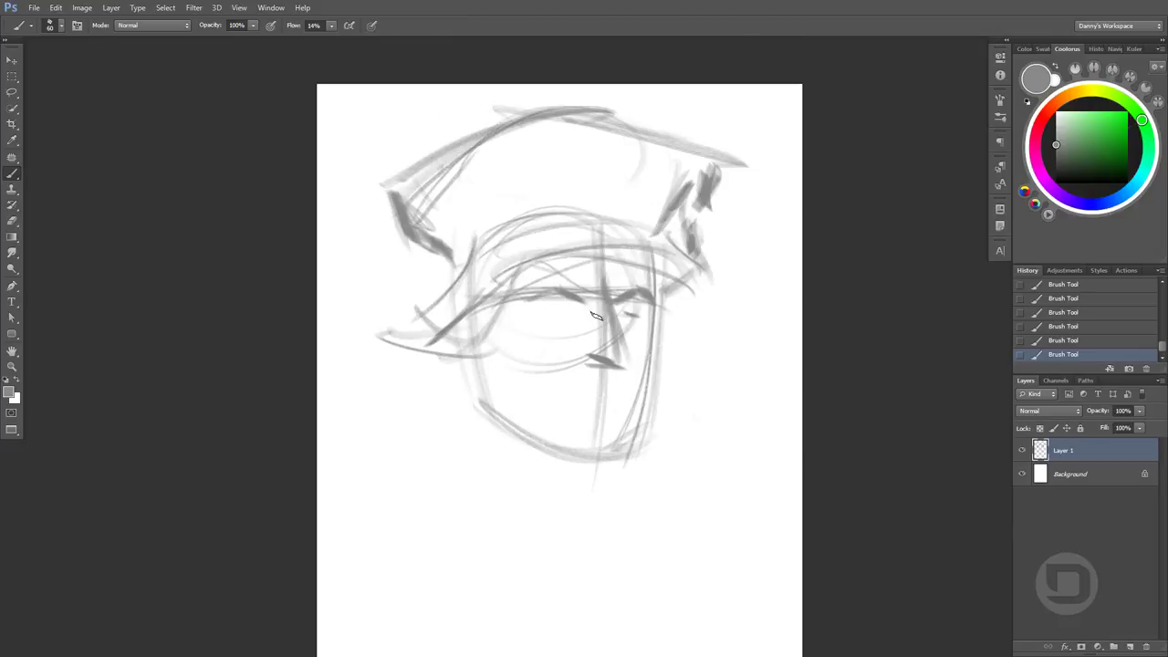
drag(563, 313, 536, 311)
drag(564, 290, 575, 294)
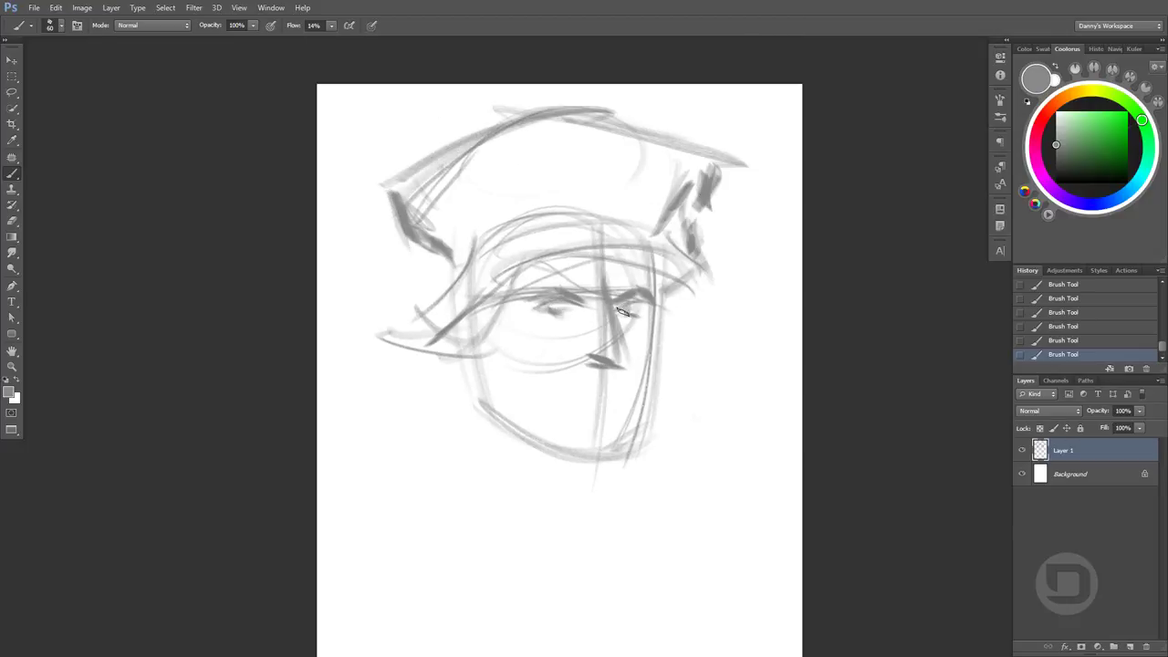
Sketch the left and right shoulder lines and the right side of the body
drag(465, 315, 402, 440)
drag(402, 347, 529, 578)
scroll(672, 423, down, 1)
scroll(666, 420, down, 2)
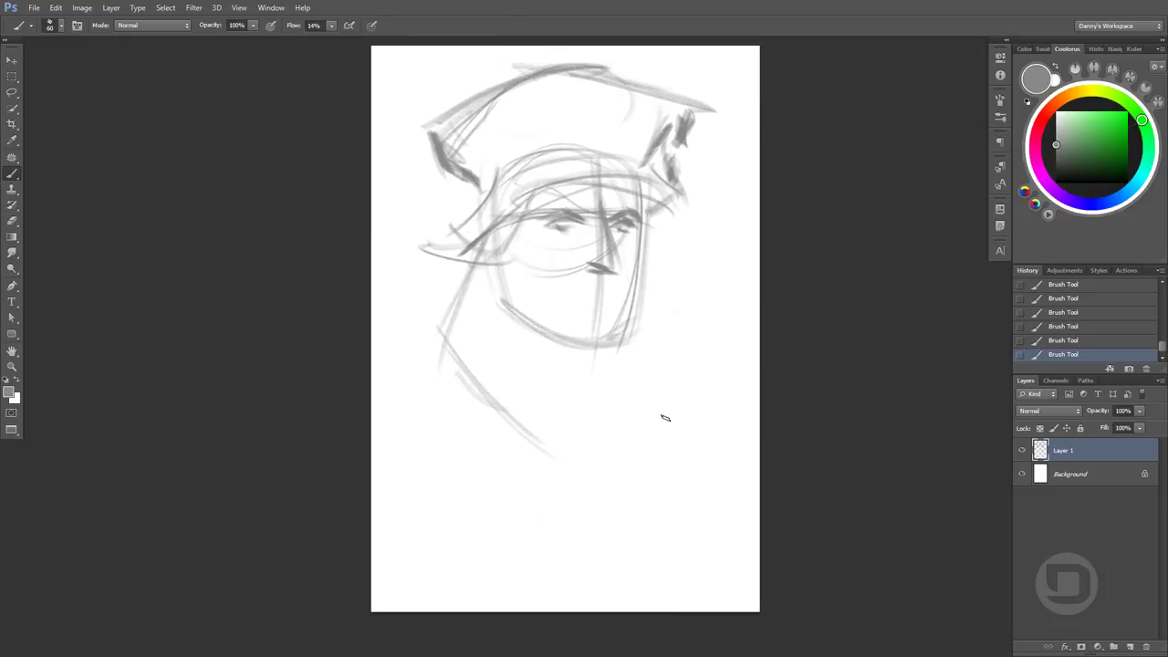
drag(638, 321, 757, 455)
drag(719, 409, 747, 608)
Hatch the left shoulder and rough in the torso outline with chest diagonals
mouse_move(491, 281)
mouse_down()
mouse_move(429, 401)
mouse_move(407, 407)
mouse_up()
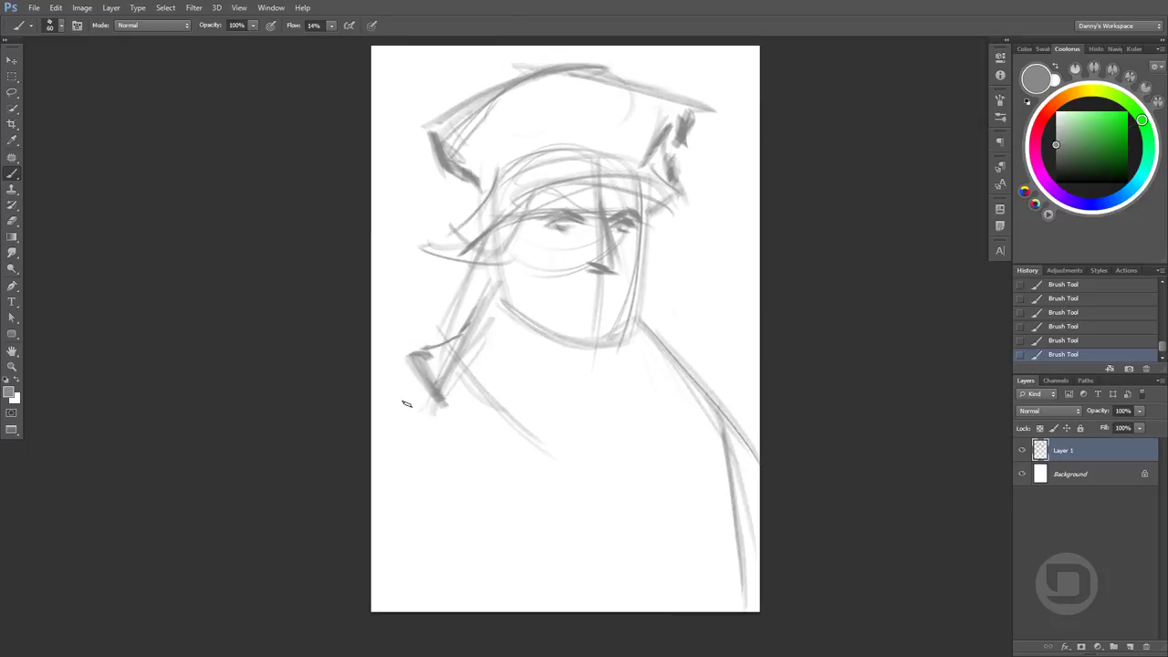
drag(446, 372, 373, 421)
mouse_move(402, 412)
mouse_down()
mouse_move(499, 566)
mouse_move(493, 602)
mouse_up()
drag(456, 497, 516, 610)
drag(443, 333, 598, 511)
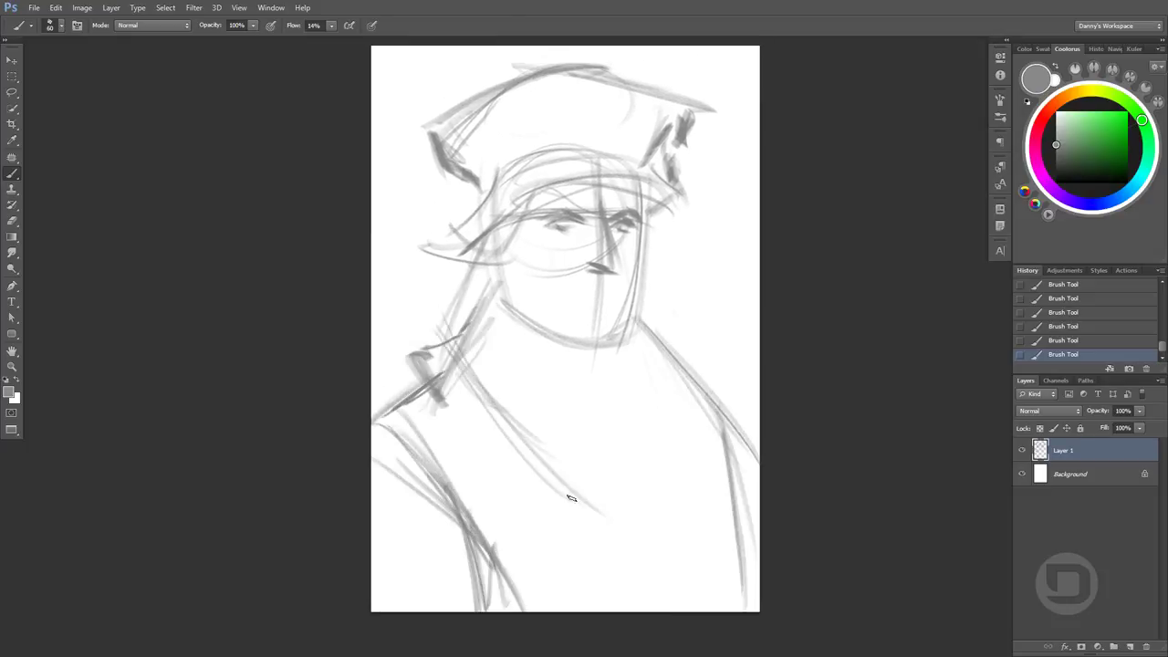
drag(438, 356, 647, 573)
drag(610, 549, 675, 611)
Draw long beard strands below the chin and curves down the chest
scroll(630, 248, up, 1)
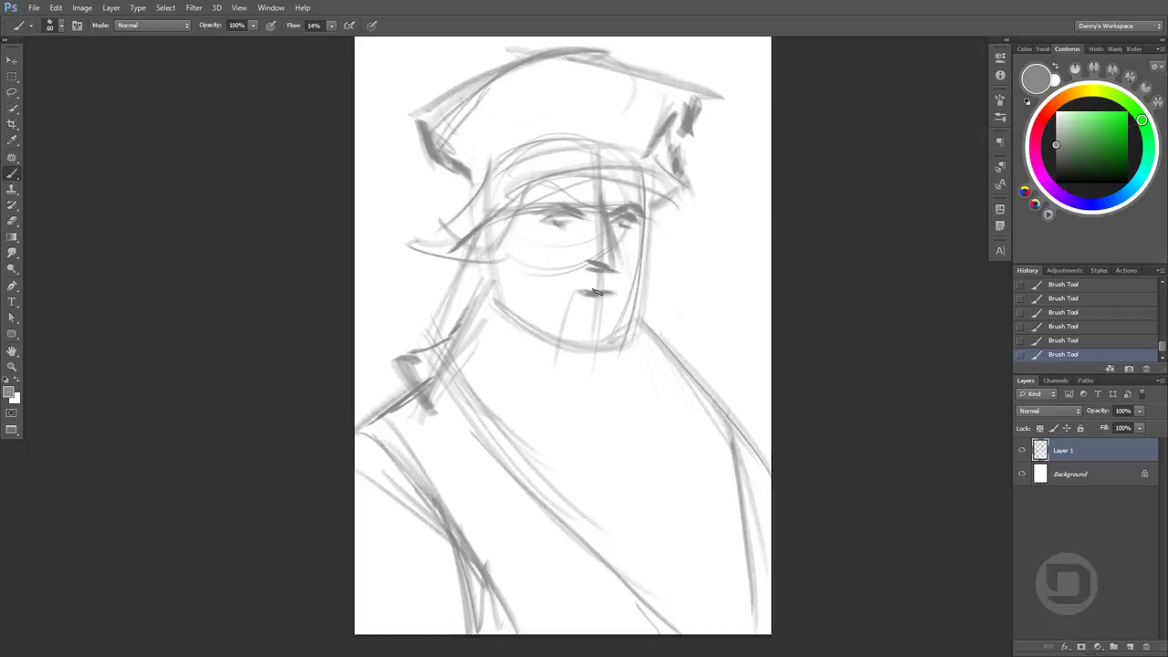
drag(604, 321, 560, 507)
drag(615, 352, 606, 490)
mouse_move(644, 228)
mouse_down()
mouse_move(695, 374)
mouse_move(648, 492)
mouse_up()
drag(703, 384, 630, 511)
drag(712, 415, 629, 548)
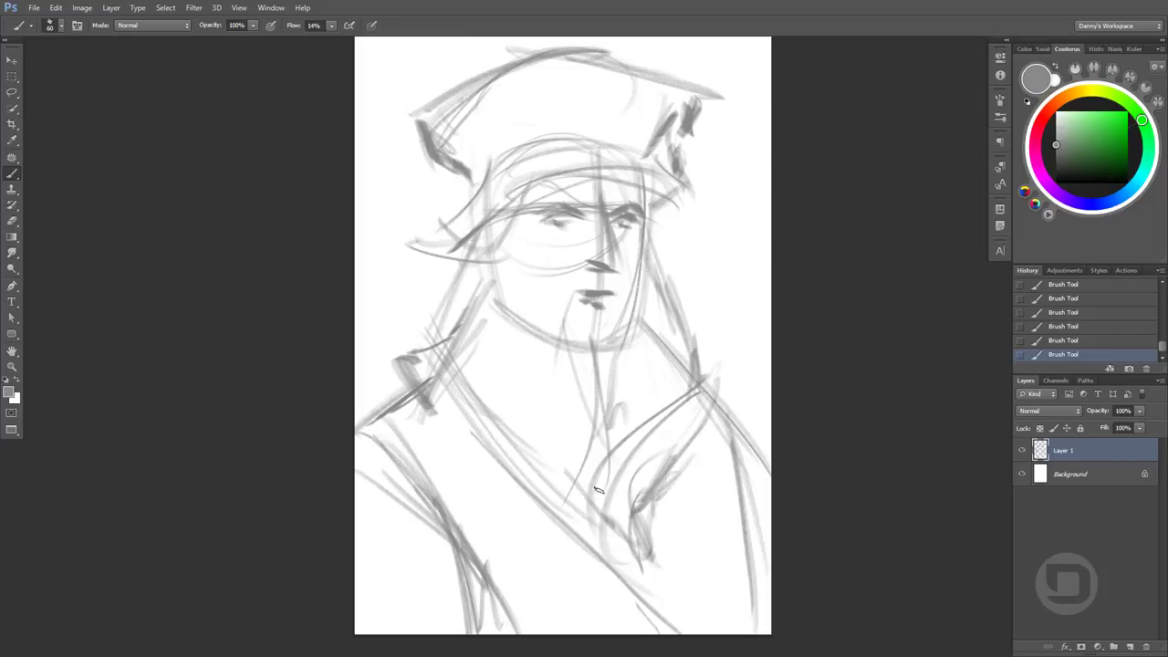
drag(493, 297, 474, 456)
drag(438, 411, 638, 511)
Darken the hat brim and sketch hair falling along the left of the face
mouse_move(470, 100)
mouse_down()
mouse_move(416, 178)
mouse_move(511, 178)
mouse_move(680, 146)
mouse_up()
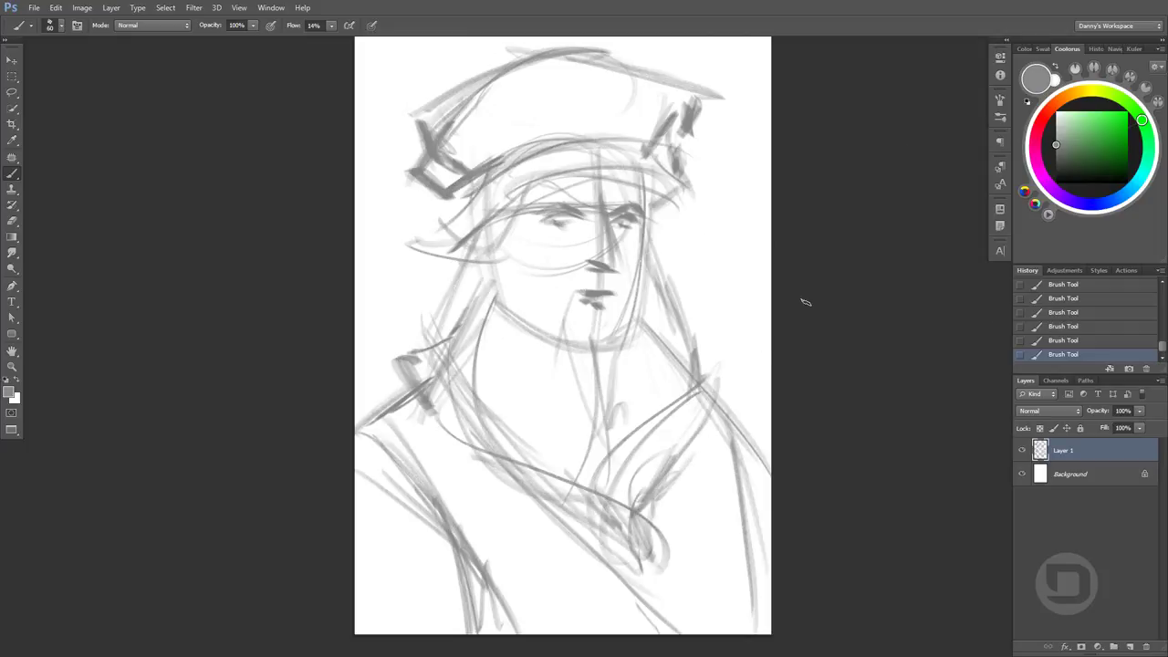
drag(484, 234, 438, 361)
drag(463, 250, 376, 402)
drag(405, 400, 495, 441)
drag(513, 201, 456, 389)
drag(548, 358, 502, 443)
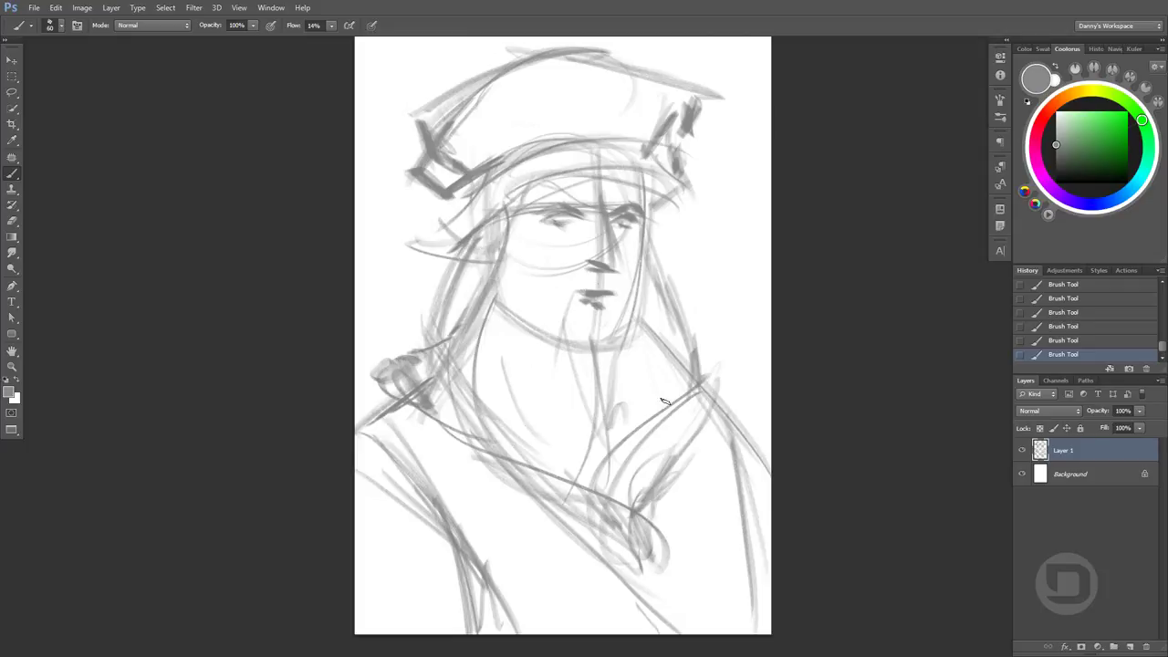
drag(533, 199, 484, 403)
drag(557, 356, 572, 285)
Sketch hair strands down the right side of the face
drag(639, 205, 655, 282)
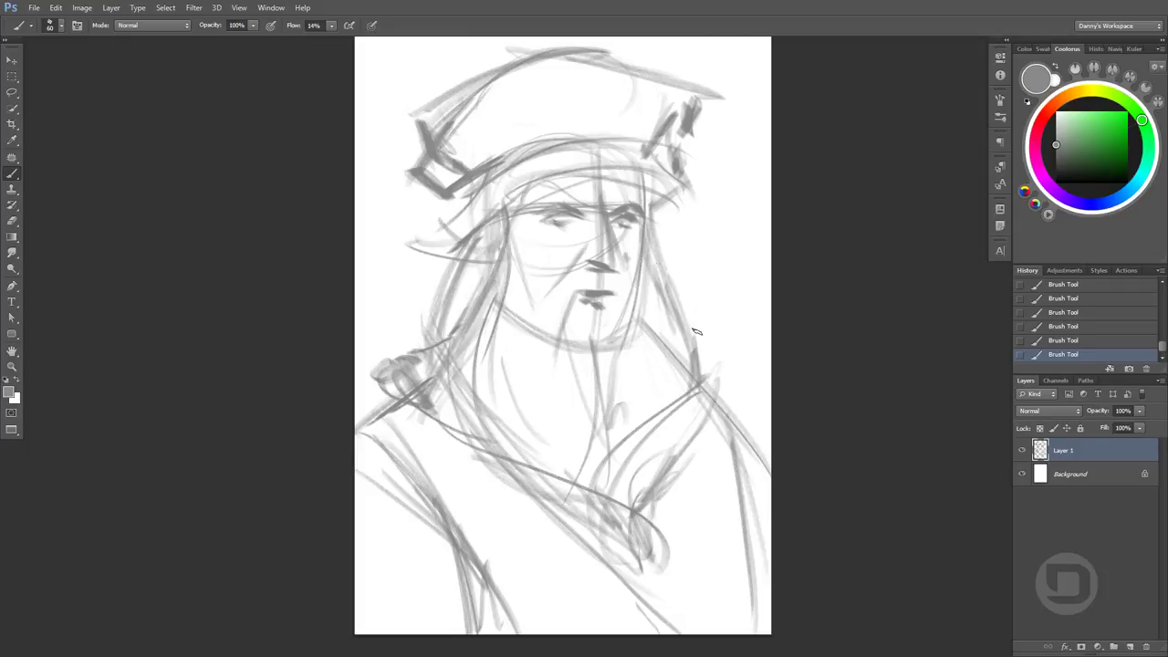
drag(659, 224, 702, 356)
drag(689, 283, 650, 383)
drag(630, 293, 620, 343)
drag(657, 335, 643, 412)
Strengthen the hat top and thicken the brim with extra strokes
mouse_move(456, 110)
mouse_down()
mouse_move(584, 65)
mouse_move(629, 66)
mouse_up()
drag(524, 146, 593, 84)
mouse_move(466, 199)
mouse_down()
mouse_move(429, 267)
mouse_move(502, 274)
mouse_up()
mouse_move(474, 233)
mouse_down()
mouse_move(556, 169)
mouse_move(703, 183)
mouse_up()
drag(594, 176, 717, 182)
drag(659, 202, 718, 188)
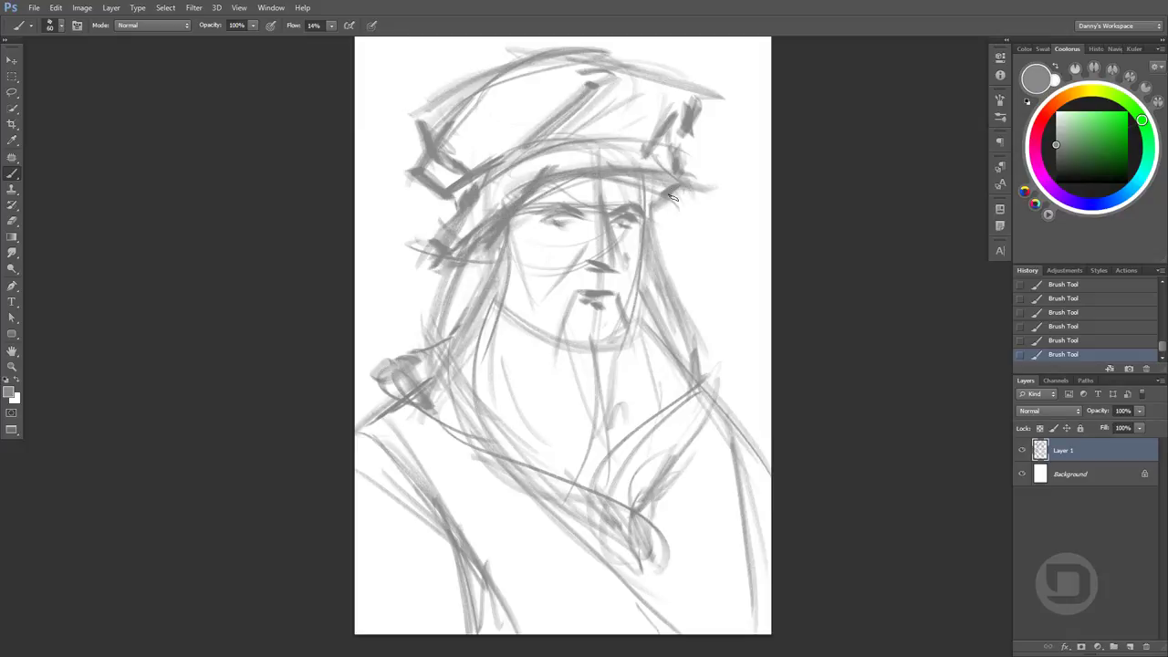
drag(525, 170, 730, 181)
drag(656, 103, 699, 77)
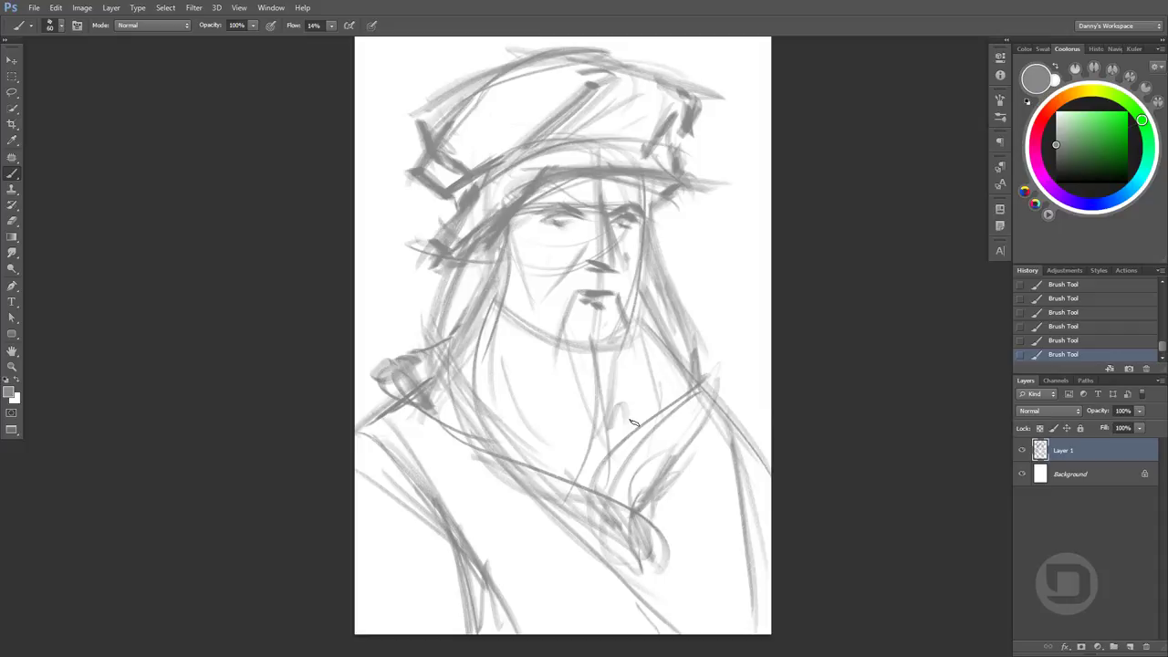
Merge the sketch layer down and add strokes along the right of the face
key(ctrl+e)
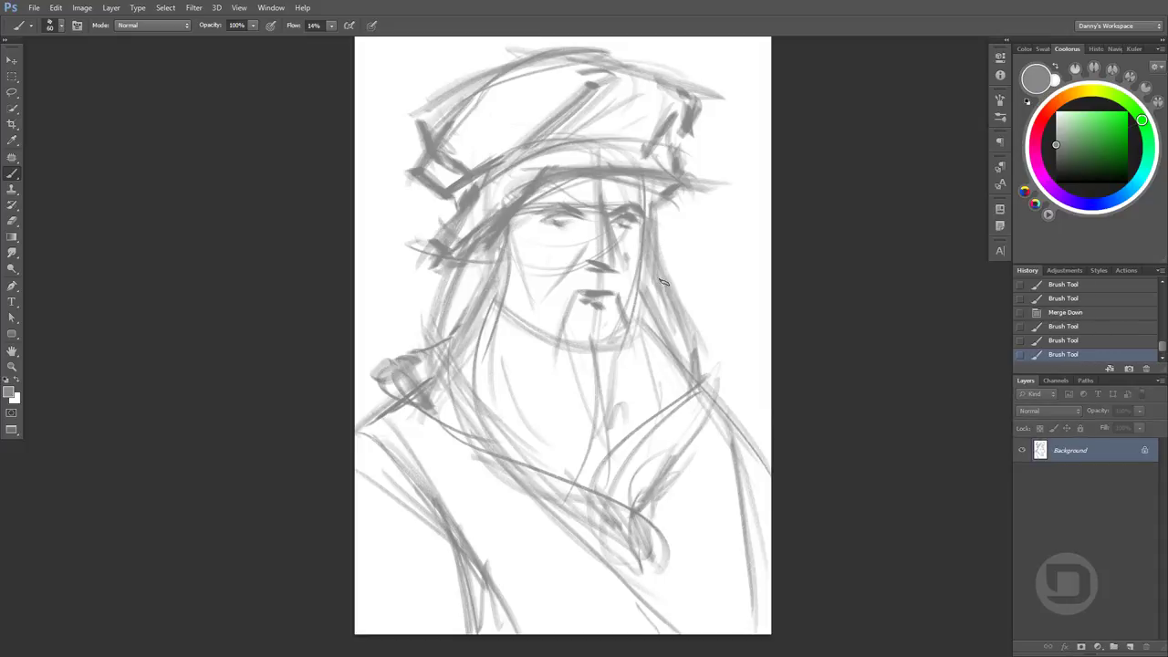
drag(703, 365, 767, 461)
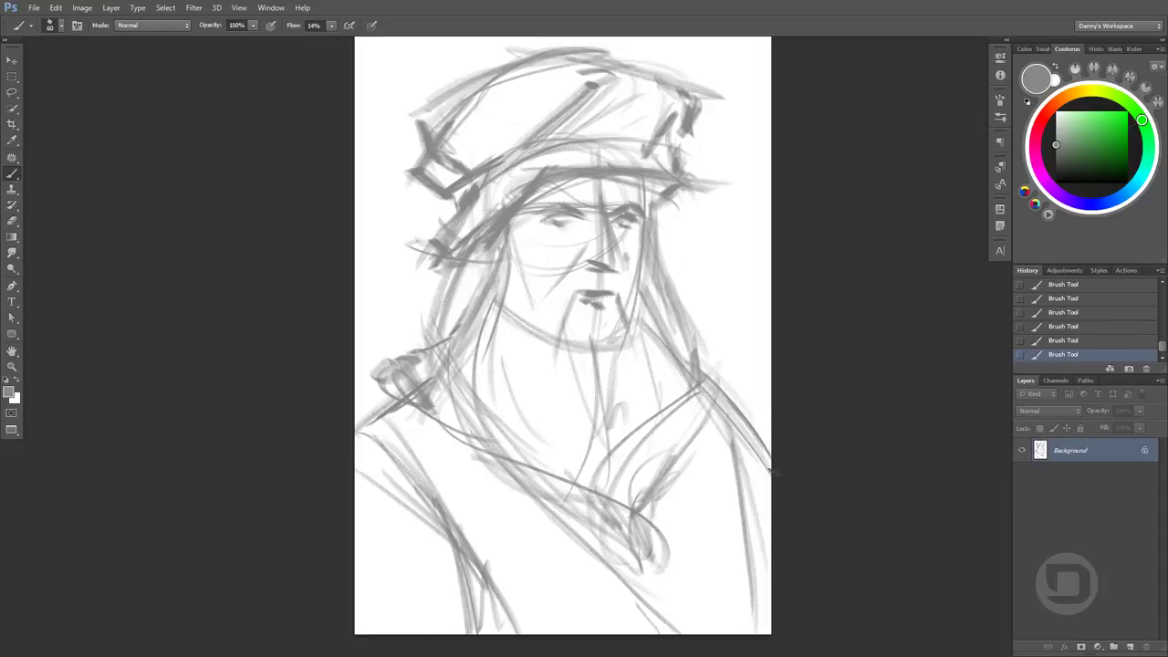
drag(682, 305, 651, 214)
drag(695, 329, 660, 223)
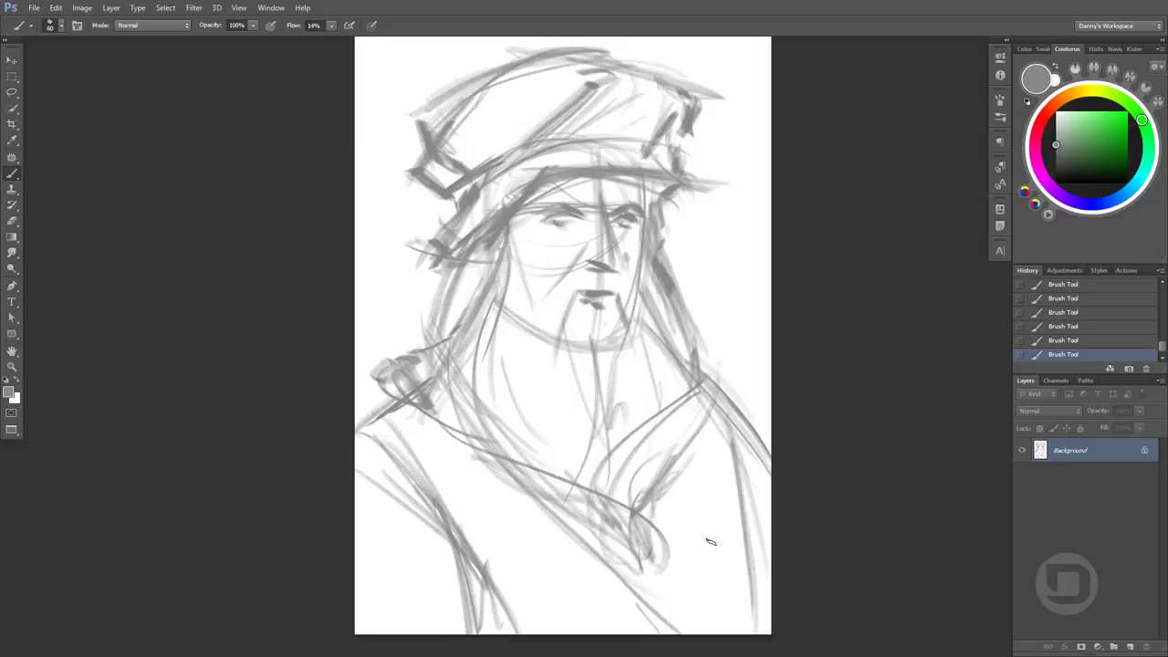
In black, darken the right edge of the face, the jaw line and hair
key(ctrl+plus)
key(d)
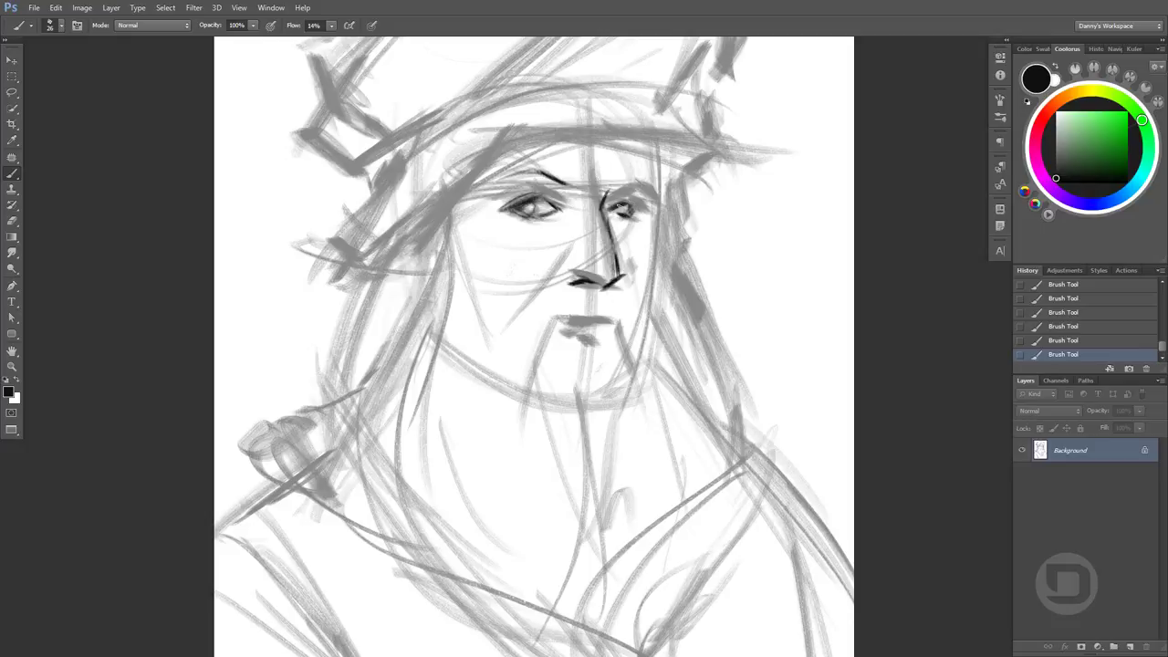
drag(659, 145, 653, 210)
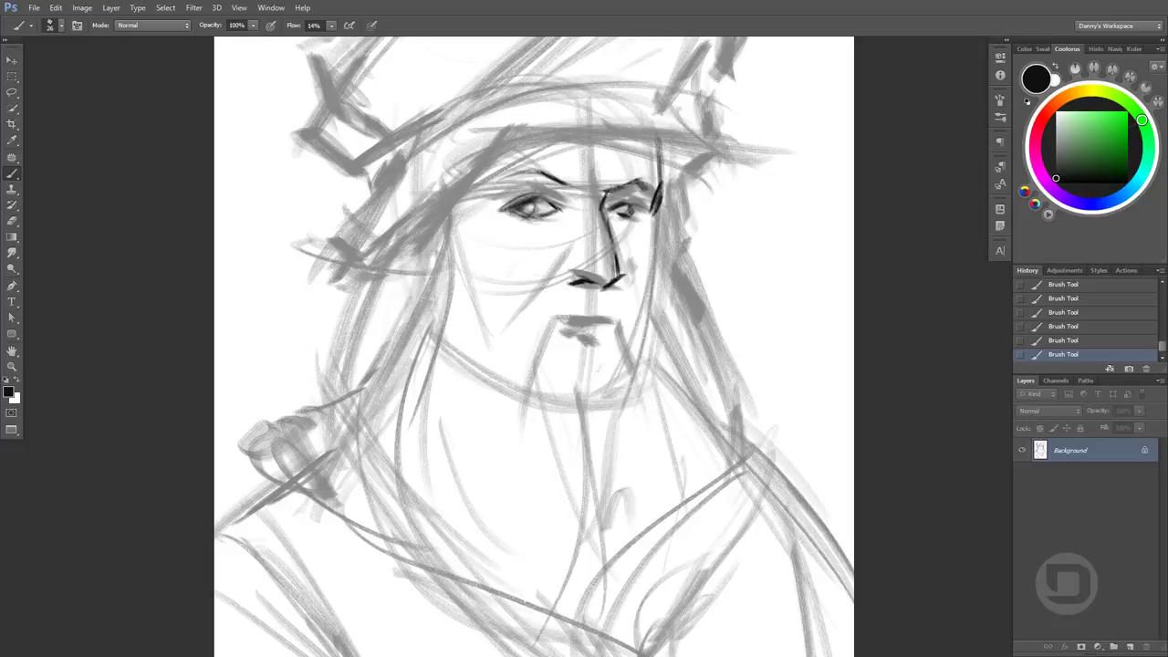
drag(665, 255, 647, 303)
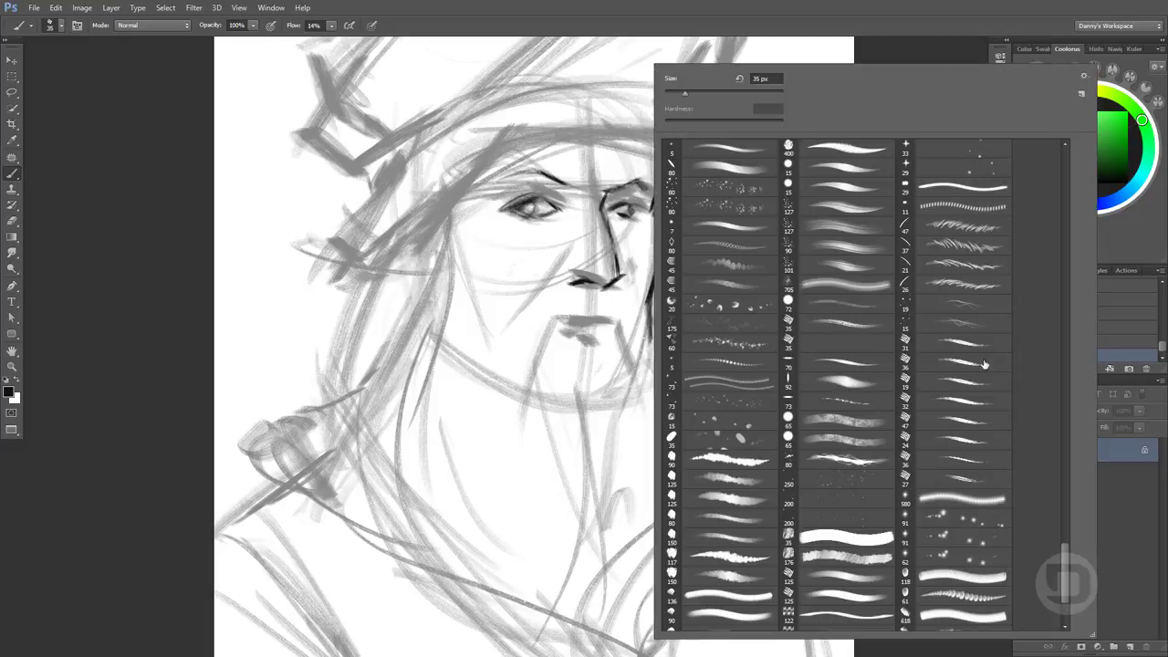
right_click(649, 354)
click(650, 353)
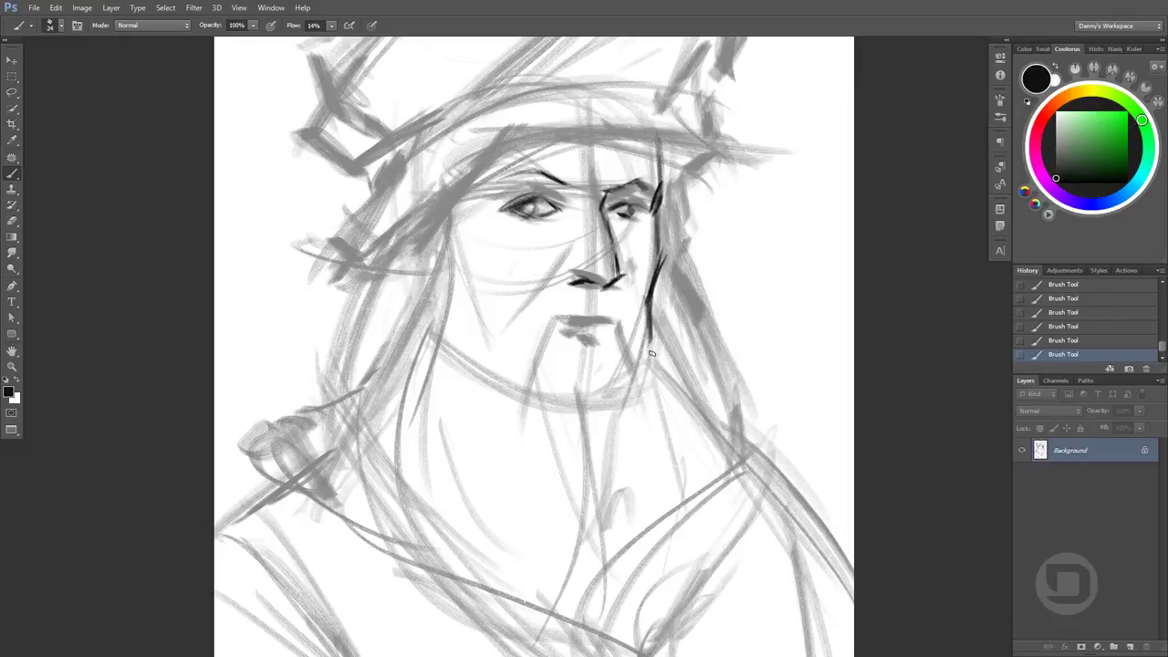
mouse_move(651, 315)
mouse_down()
mouse_move(639, 388)
mouse_move(657, 420)
mouse_up()
mouse_move(677, 178)
mouse_down()
mouse_move(671, 265)
mouse_move(721, 383)
mouse_move(748, 145)
mouse_up()
Outline the hat brim in bold black, especially the left brim tip
drag(701, 92, 743, 137)
mouse_move(415, 137)
mouse_down()
mouse_move(579, 81)
mouse_move(771, 119)
mouse_up()
drag(513, 135, 334, 288)
mouse_move(370, 190)
mouse_down()
mouse_move(358, 212)
mouse_move(416, 144)
mouse_move(352, 187)
mouse_up()
drag(291, 138, 349, 181)
drag(301, 160, 360, 181)
drag(312, 103, 314, 168)
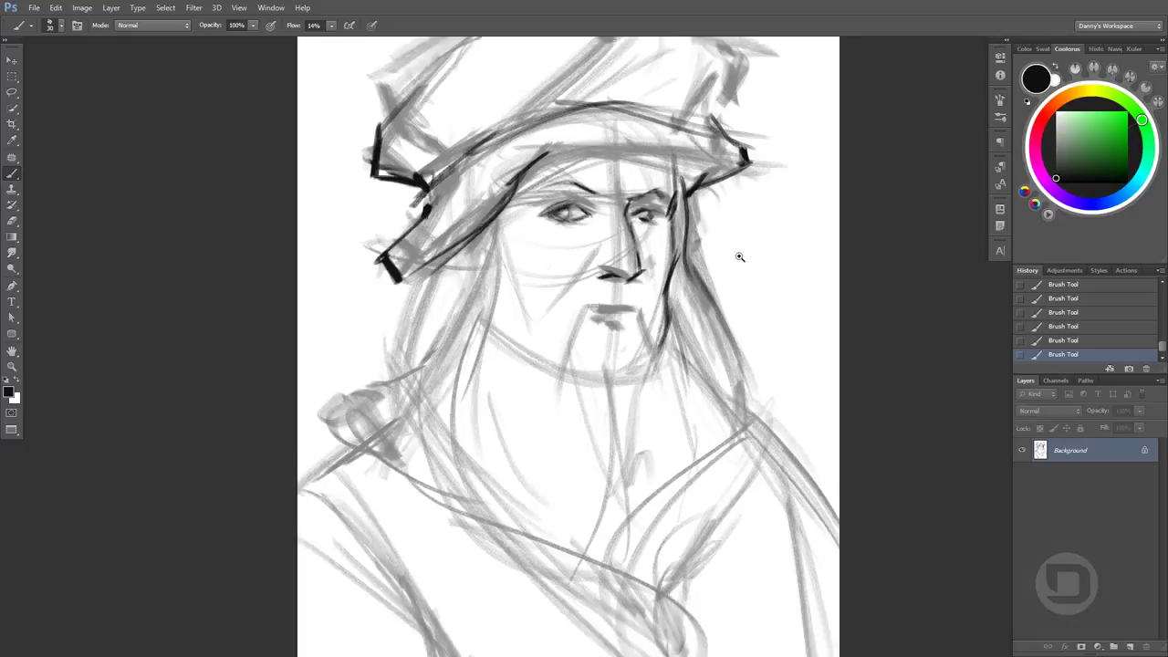
mouse_move(739, 258)
mouse_down()
mouse_move(610, 211)
mouse_move(600, 242)
mouse_up()
Outline the hat's crown and right edge, hatching shading across the top
drag(401, 206, 471, 117)
drag(444, 159, 532, 66)
drag(454, 130, 584, 51)
mouse_move(527, 60)
mouse_down()
mouse_move(719, 77)
mouse_move(765, 145)
mouse_move(729, 191)
mouse_up()
drag(705, 115, 547, 128)
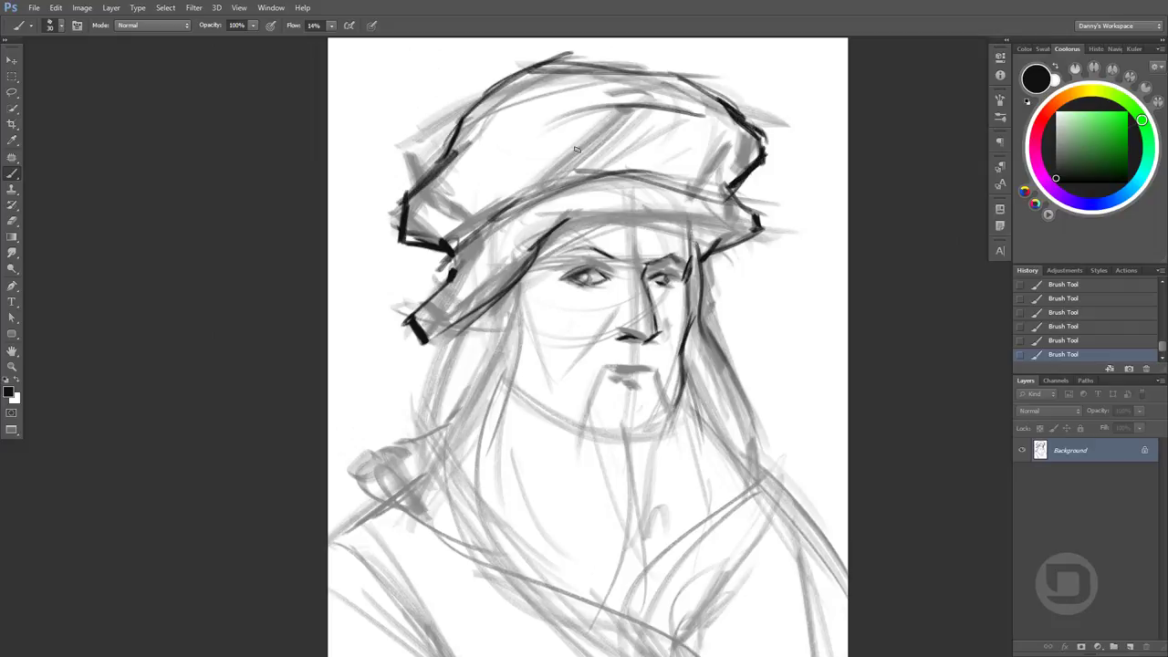
mouse_move(661, 91)
mouse_down()
mouse_move(577, 177)
mouse_move(590, 170)
mouse_up()
mouse_move(666, 172)
mouse_down()
mouse_move(540, 201)
mouse_move(496, 272)
mouse_up()
mouse_move(664, 210)
mouse_down()
mouse_move(536, 246)
mouse_move(761, 214)
mouse_move(626, 224)
mouse_up()
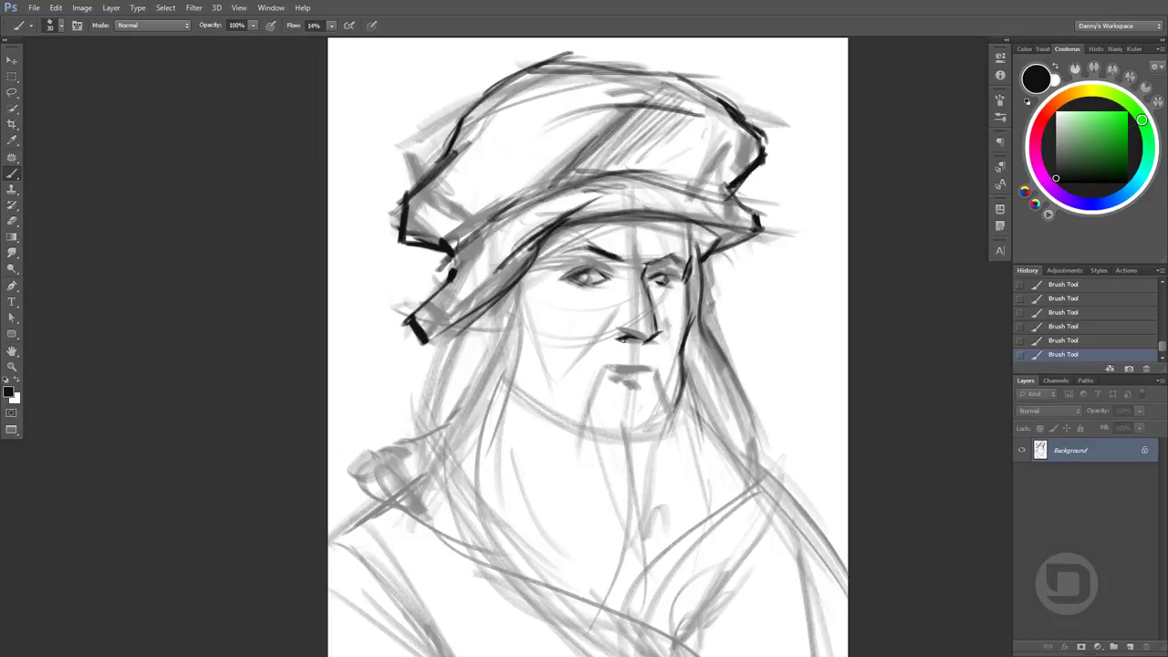
Darken the brow under the brim, the right cheek, jaw and nose accents
scroll(637, 384, up, 1)
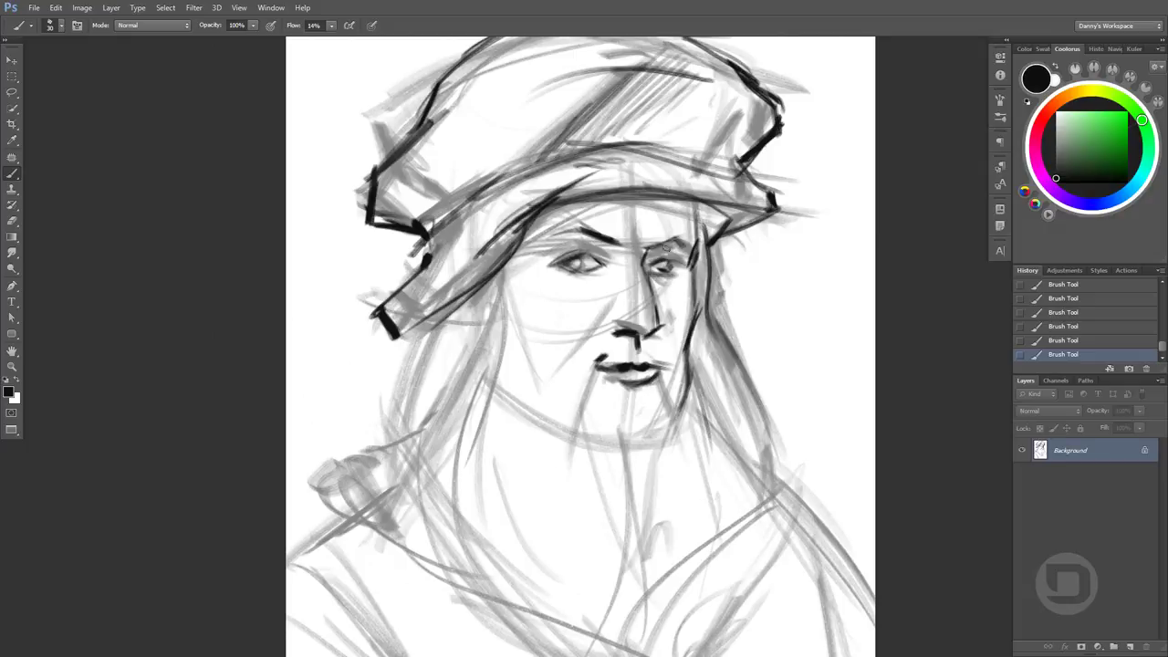
drag(612, 186, 662, 232)
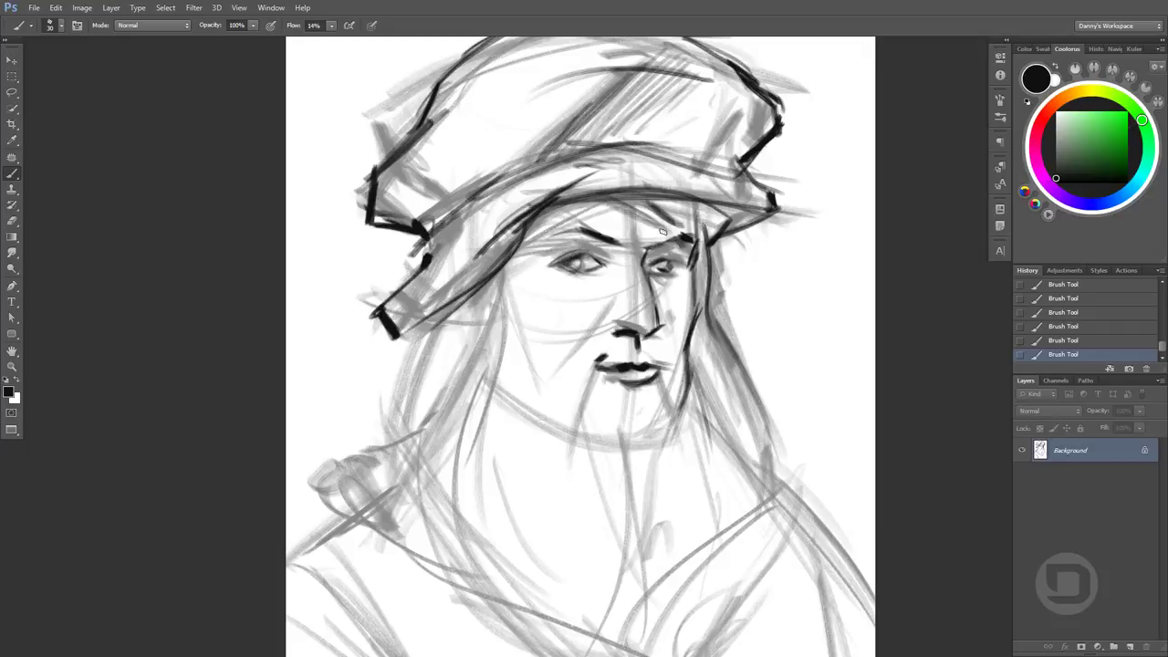
drag(698, 310, 690, 385)
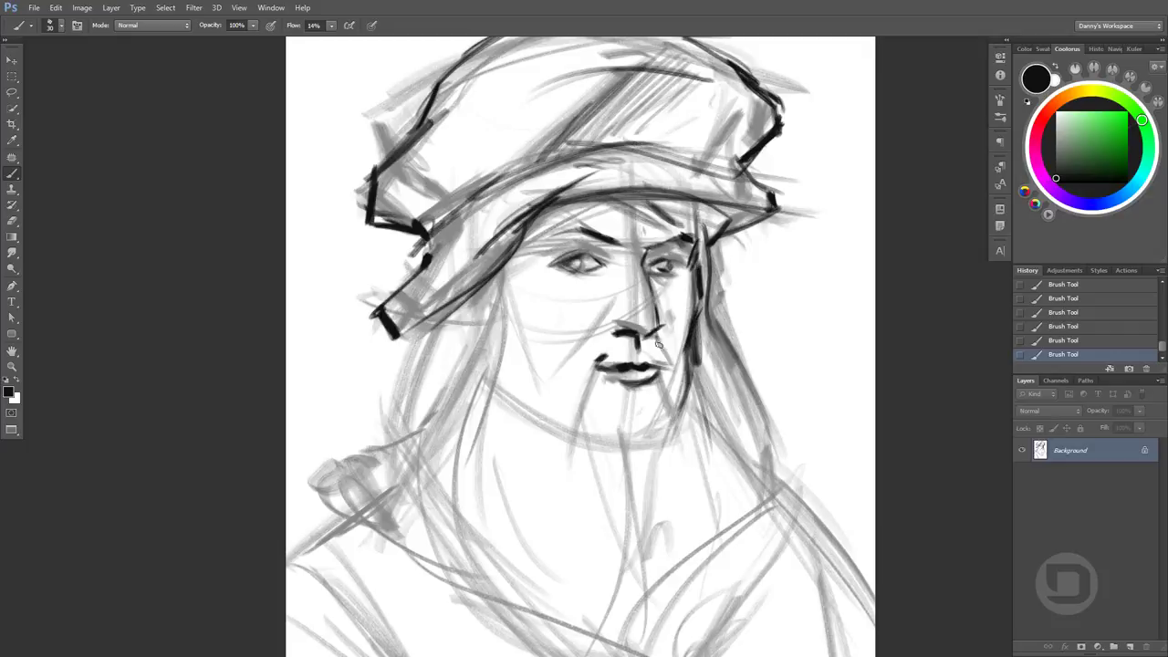
drag(659, 343, 677, 330)
Paint dark wavy hair strands and curls down the left side of the face
drag(491, 279, 398, 492)
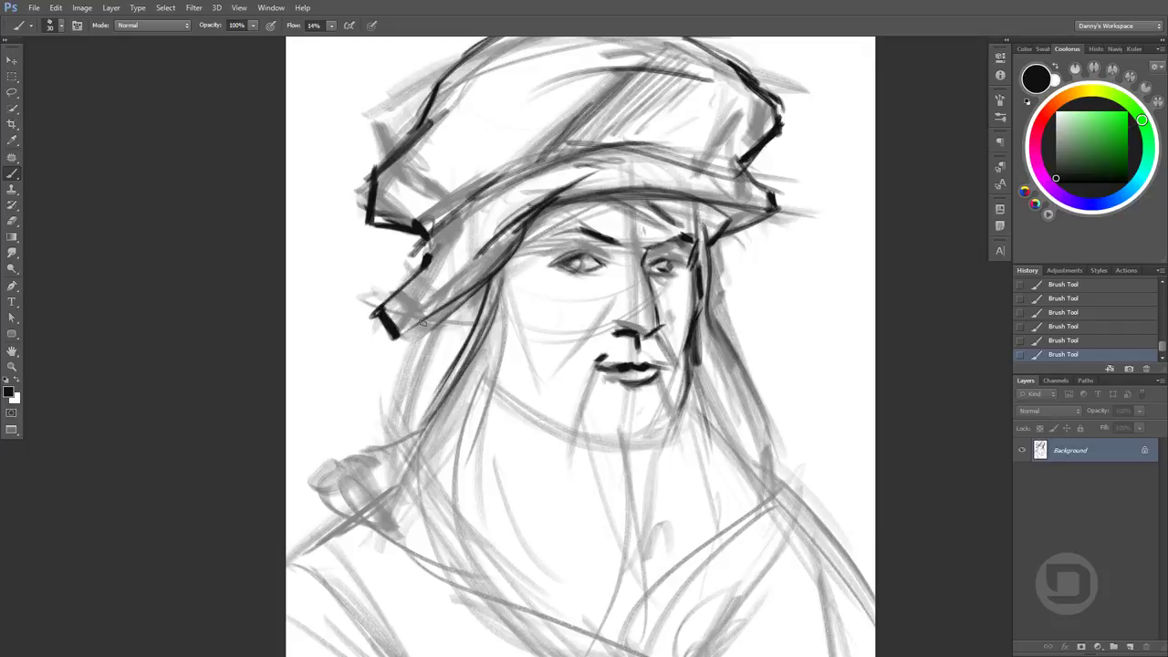
drag(441, 308, 347, 489)
drag(407, 365, 328, 511)
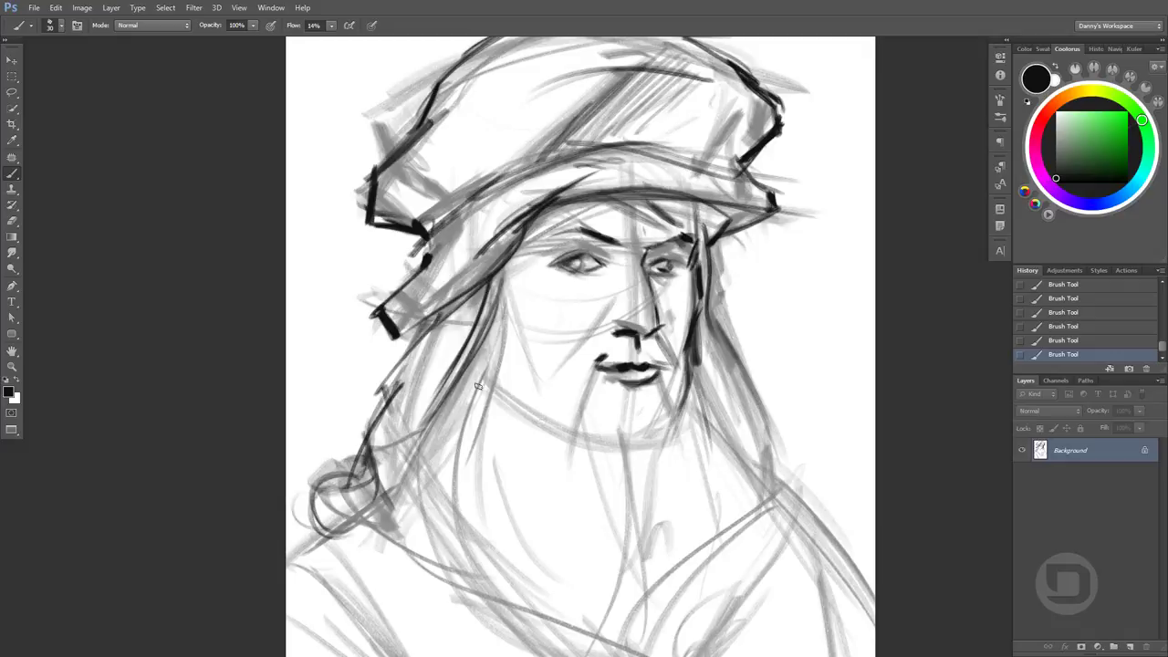
drag(500, 300, 461, 484)
drag(461, 424, 484, 502)
drag(468, 405, 475, 511)
mouse_move(474, 471)
mouse_down()
mouse_move(464, 566)
mouse_move(443, 589)
mouse_move(498, 595)
mouse_up()
Add dark right-side hair strands and firm up the hat's right edge
drag(488, 316, 503, 436)
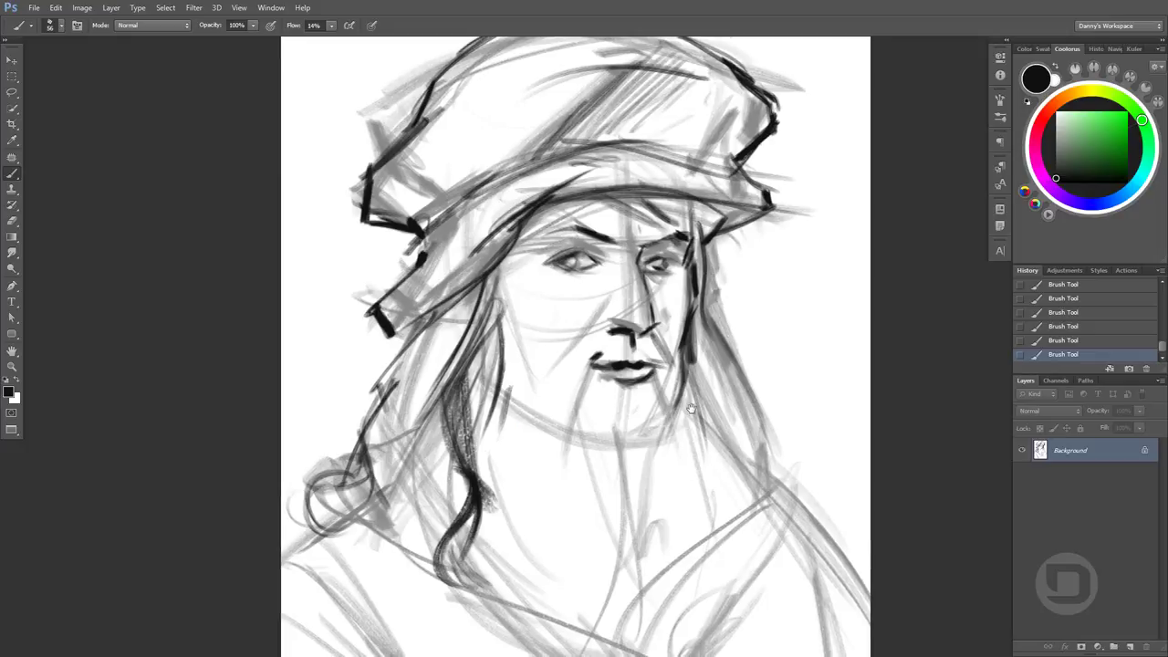
drag(700, 250, 757, 405)
drag(709, 309, 781, 488)
mouse_move(708, 336)
mouse_down()
mouse_move(735, 434)
mouse_move(721, 447)
mouse_move(656, 272)
mouse_move(650, 318)
mouse_up()
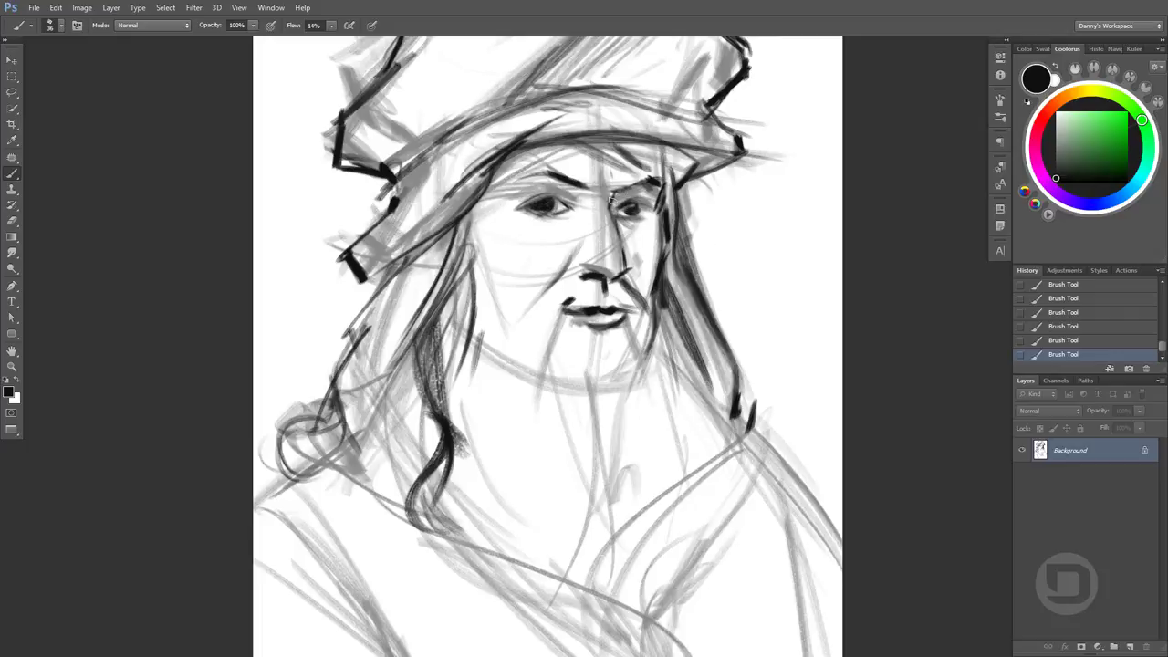
drag(739, 110, 721, 164)
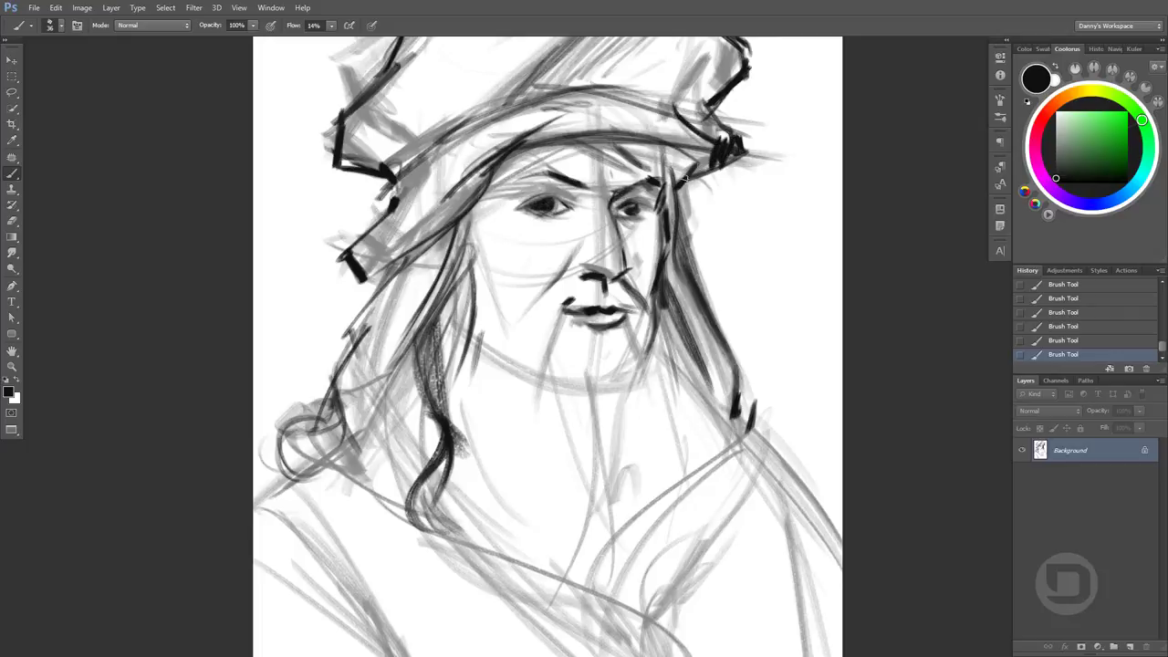
drag(737, 65, 711, 127)
Outline the lower-right shoulder and sketch grey drapery folds below the beard
key(ctrl+minus)
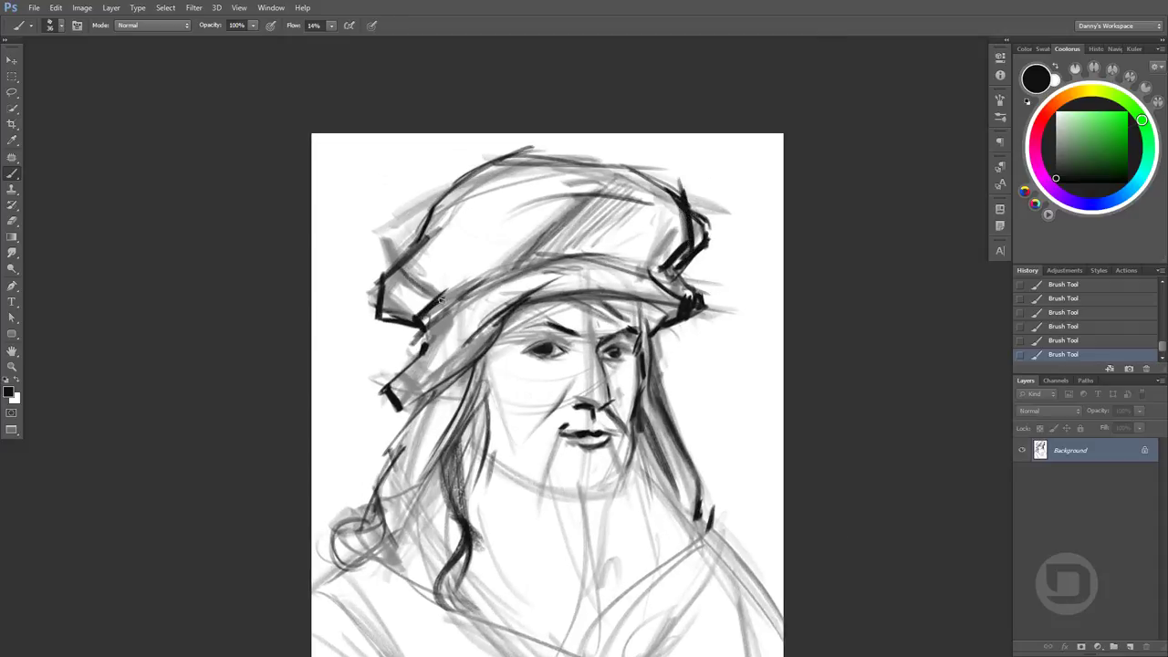
mouse_move(802, 430)
mouse_down()
mouse_move(804, 373)
mouse_move(828, 336)
mouse_up()
mouse_move(730, 370)
mouse_down()
mouse_move(808, 502)
mouse_move(650, 489)
mouse_up()
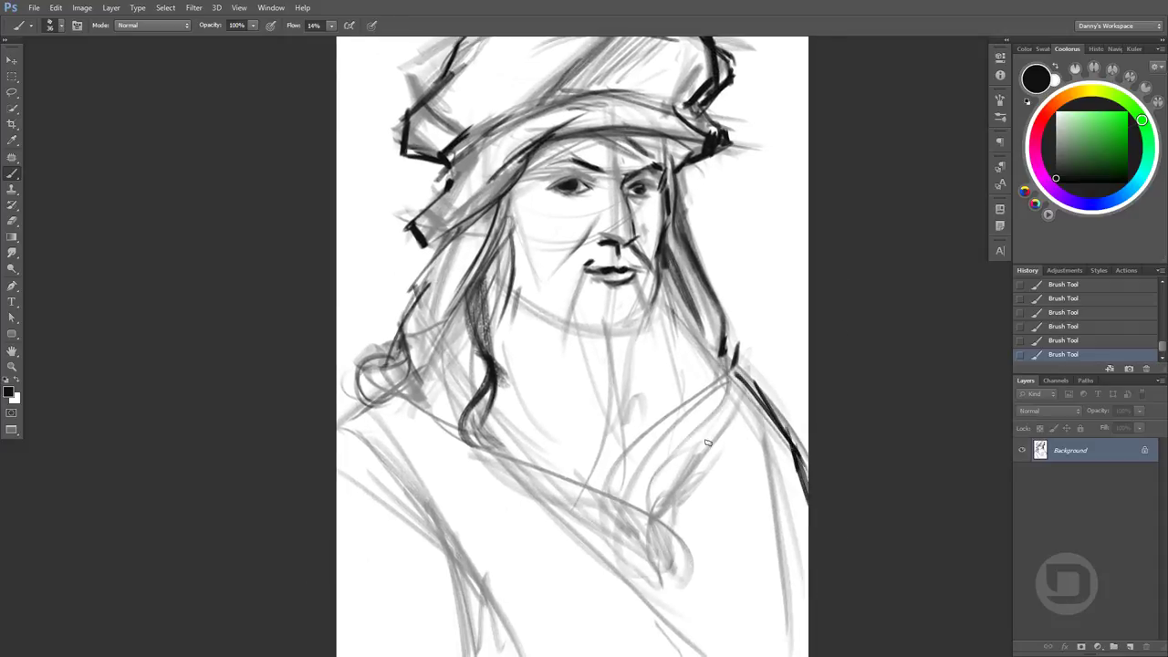
drag(736, 398, 674, 564)
drag(644, 352, 580, 471)
drag(644, 377, 637, 508)
drag(643, 415, 613, 528)
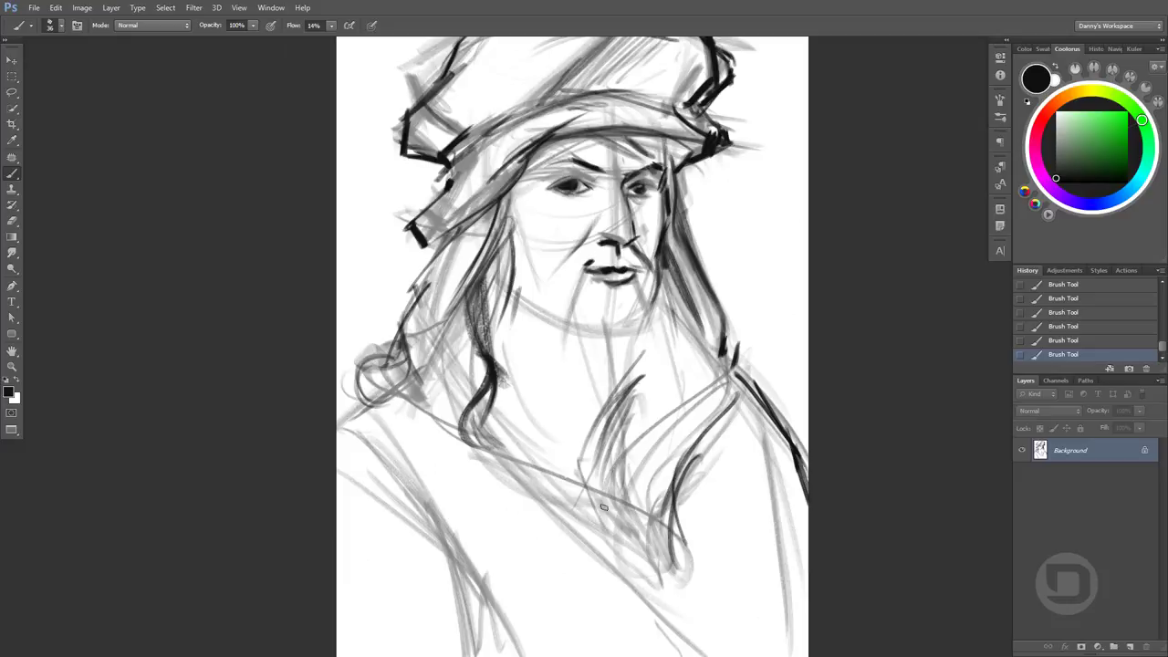
drag(626, 467, 578, 551)
drag(585, 511, 576, 442)
drag(538, 305, 498, 443)
mouse_move(551, 378)
mouse_down()
mouse_move(529, 464)
mouse_move(559, 504)
mouse_up()
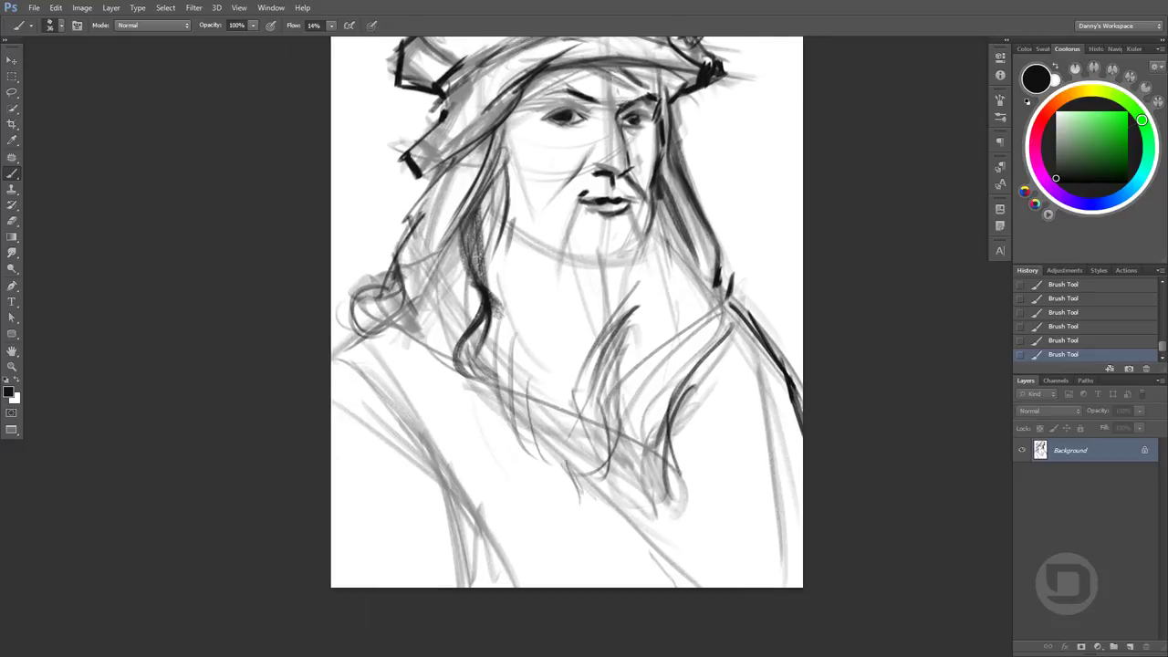
Darken the hat brim and sketch grey beard strands below the mouth and chin
drag(566, 182, 575, 329)
drag(550, 202, 703, 208)
mouse_move(586, 350)
mouse_down()
mouse_move(557, 418)
mouse_move(560, 449)
mouse_up()
mouse_move(519, 300)
mouse_down()
mouse_move(547, 375)
mouse_move(534, 394)
mouse_up()
drag(568, 346, 544, 445)
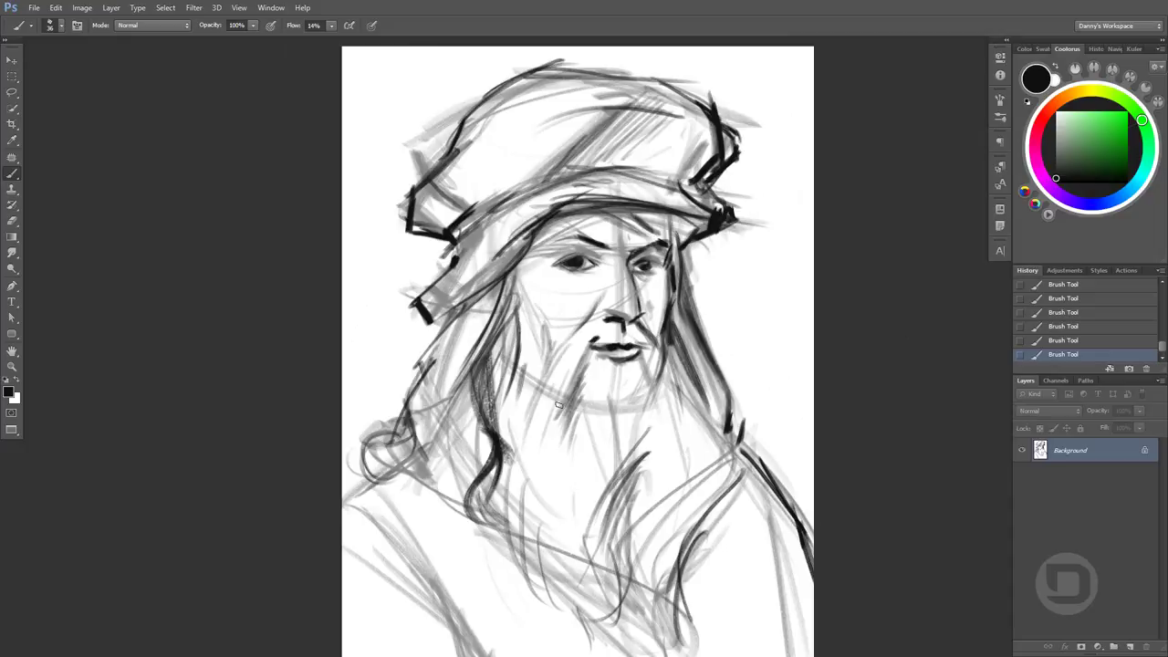
drag(588, 317, 553, 383)
mouse_move(595, 326)
mouse_down()
mouse_move(558, 400)
mouse_move(554, 444)
mouse_up()
drag(578, 402, 559, 493)
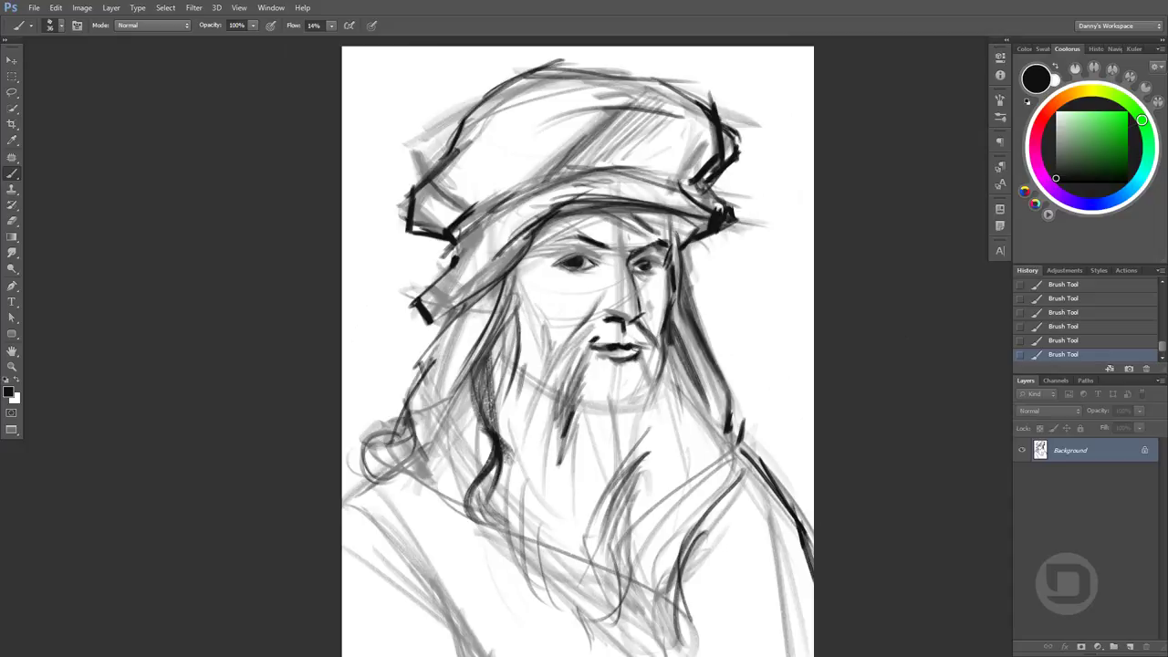
Shade the right cheek and hatch the right and lower-right beard
drag(662, 266, 642, 319)
mouse_move(668, 283)
mouse_down()
mouse_move(646, 331)
mouse_move(643, 396)
mouse_move(613, 454)
mouse_up()
drag(659, 350, 630, 447)
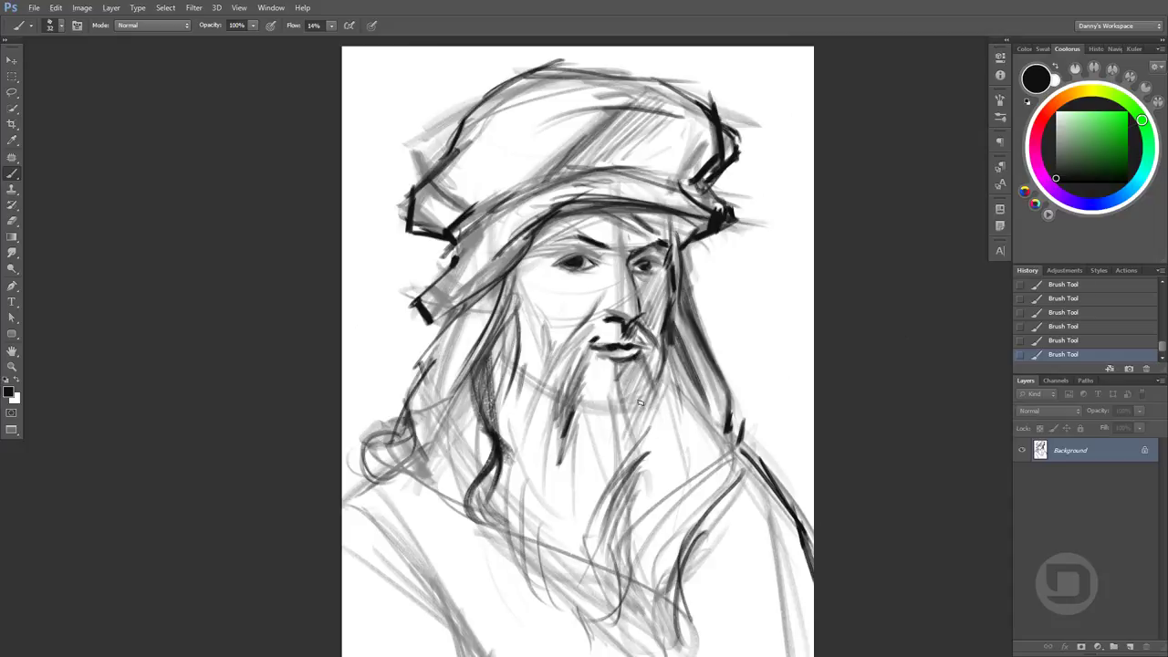
mouse_move(639, 377)
mouse_down()
mouse_move(620, 458)
mouse_move(637, 522)
mouse_up()
drag(651, 419, 630, 533)
drag(676, 438, 639, 575)
Hatch the left shoulder, hair and face, then darken the lower beard and right shoulder
scroll(667, 496, down, 1)
mouse_move(411, 443)
mouse_down()
mouse_move(511, 589)
mouse_move(395, 475)
mouse_move(413, 429)
mouse_move(441, 407)
mouse_up()
drag(493, 412, 447, 467)
drag(538, 239, 456, 324)
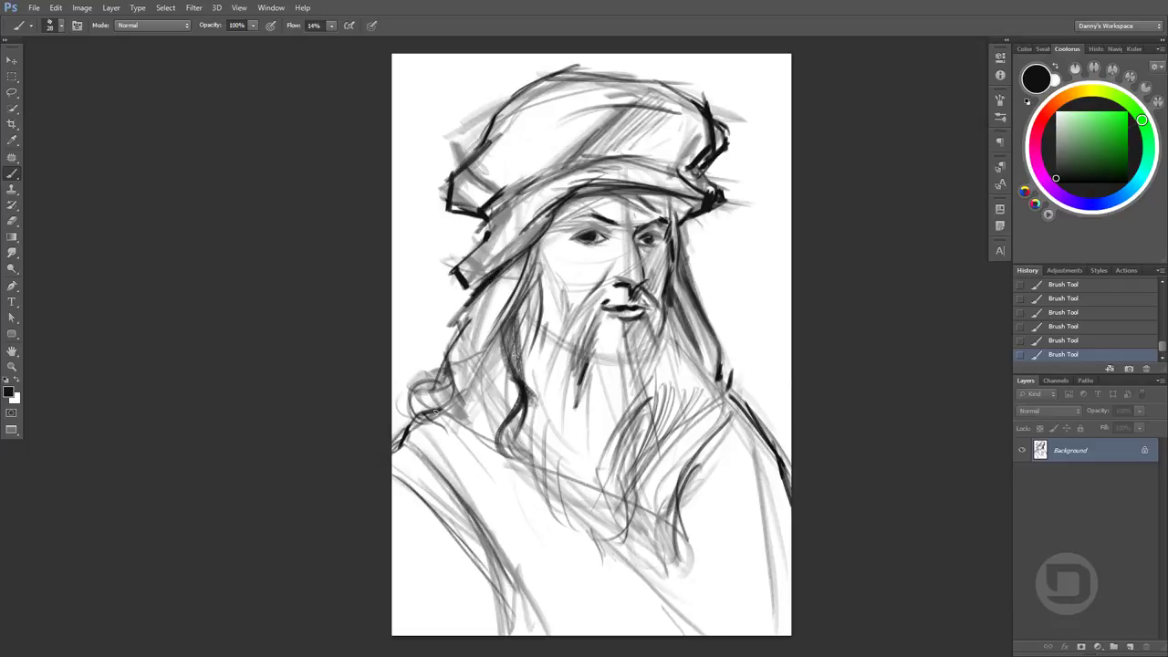
drag(555, 205, 509, 259)
mouse_move(677, 611)
mouse_down()
mouse_move(599, 537)
mouse_move(666, 621)
mouse_up()
drag(639, 557, 675, 626)
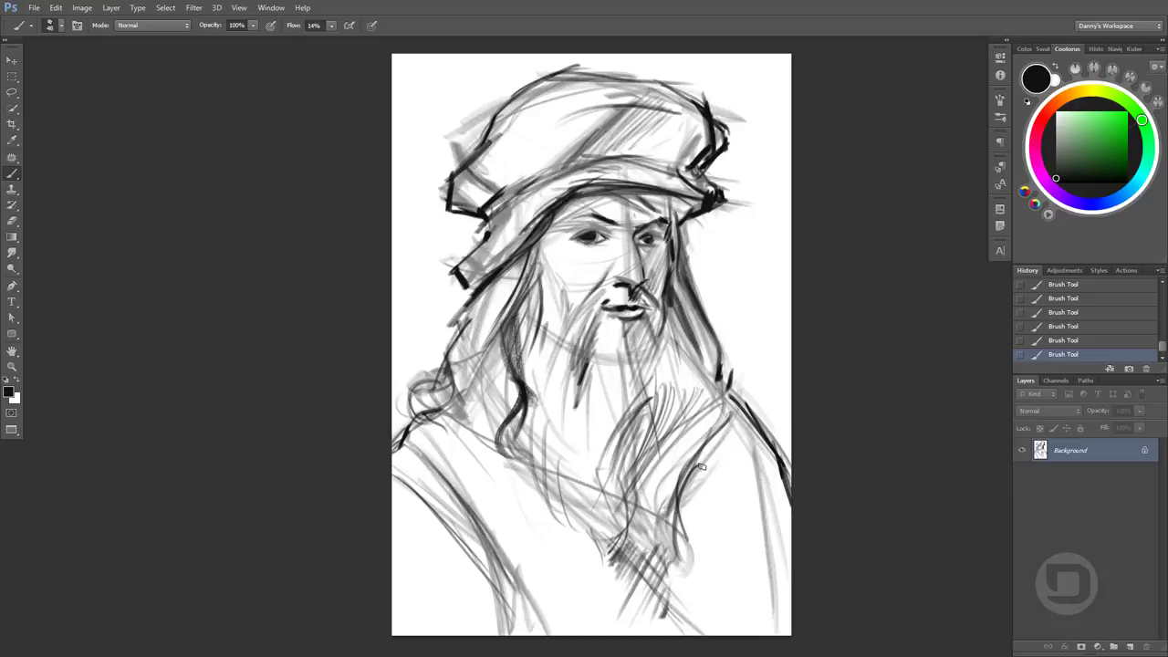
drag(721, 424, 684, 543)
drag(785, 406, 762, 511)
Darken the hair along the head's left side and outline the left hair edge and robe
scroll(808, 492, up, 1)
scroll(584, 365, down, 2)
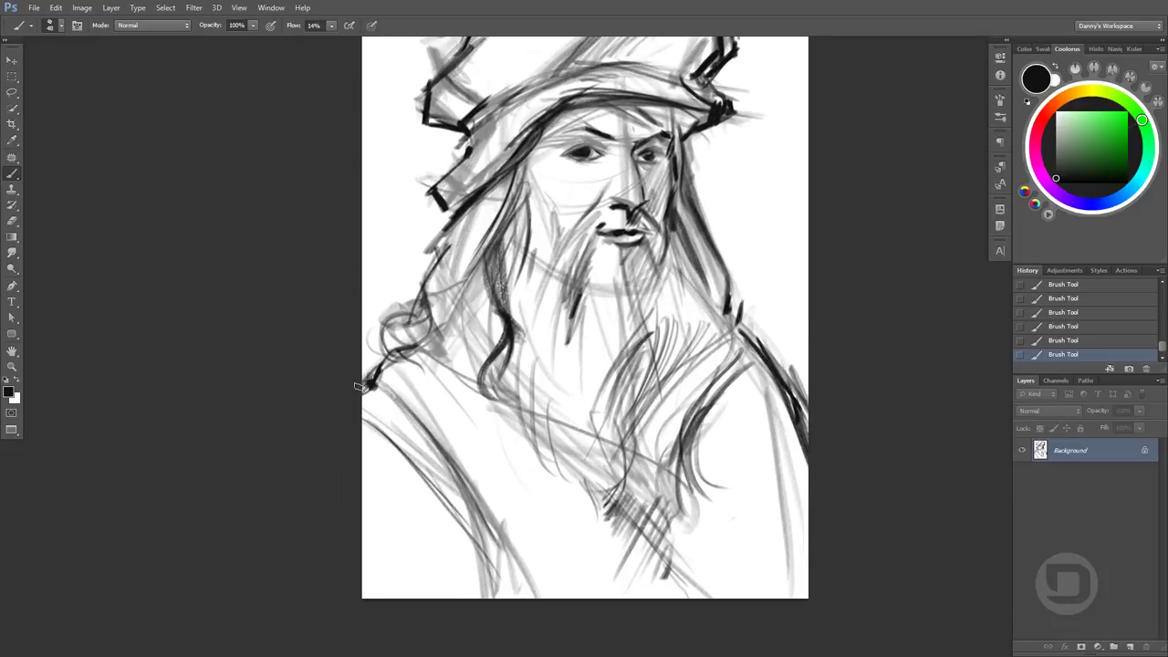
drag(371, 376, 360, 392)
drag(422, 297, 391, 316)
drag(440, 232, 413, 297)
mouse_move(385, 316)
mouse_down()
mouse_move(372, 349)
mouse_move(381, 336)
mouse_up()
mouse_move(381, 427)
mouse_down()
mouse_move(407, 589)
mouse_move(429, 547)
mouse_up()
drag(392, 383, 466, 480)
Draw a curling strand down the left beard, darken the hat brim, and add a dark beard strand
drag(511, 351, 483, 475)
drag(538, 365, 525, 529)
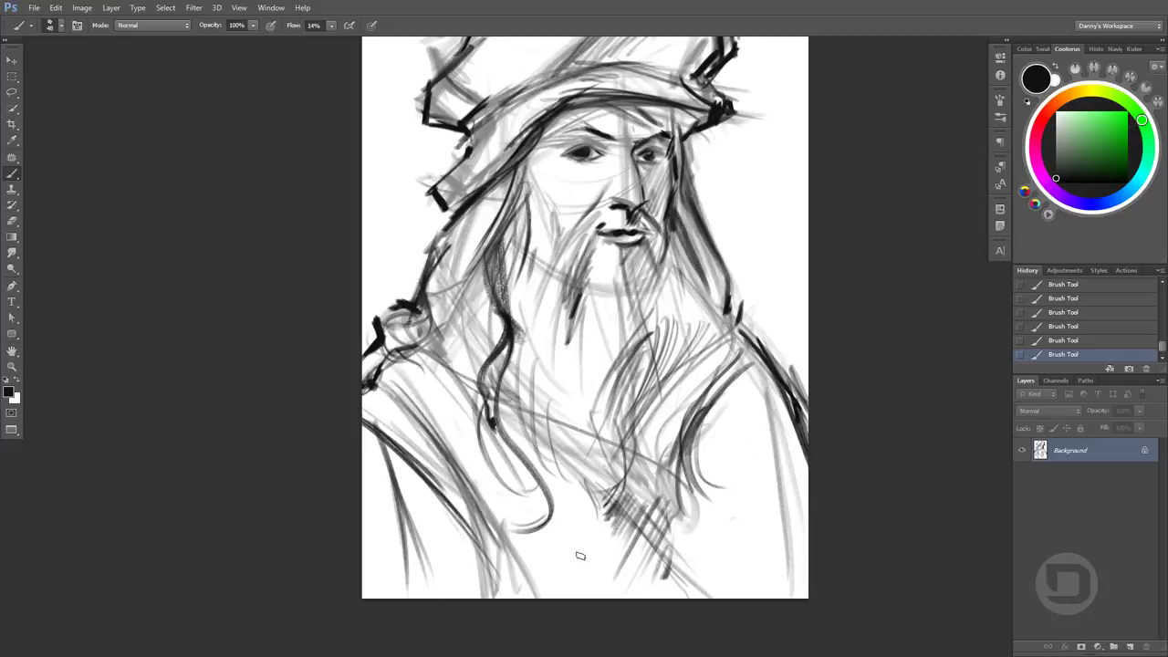
drag(475, 475, 547, 525)
drag(638, 434, 538, 516)
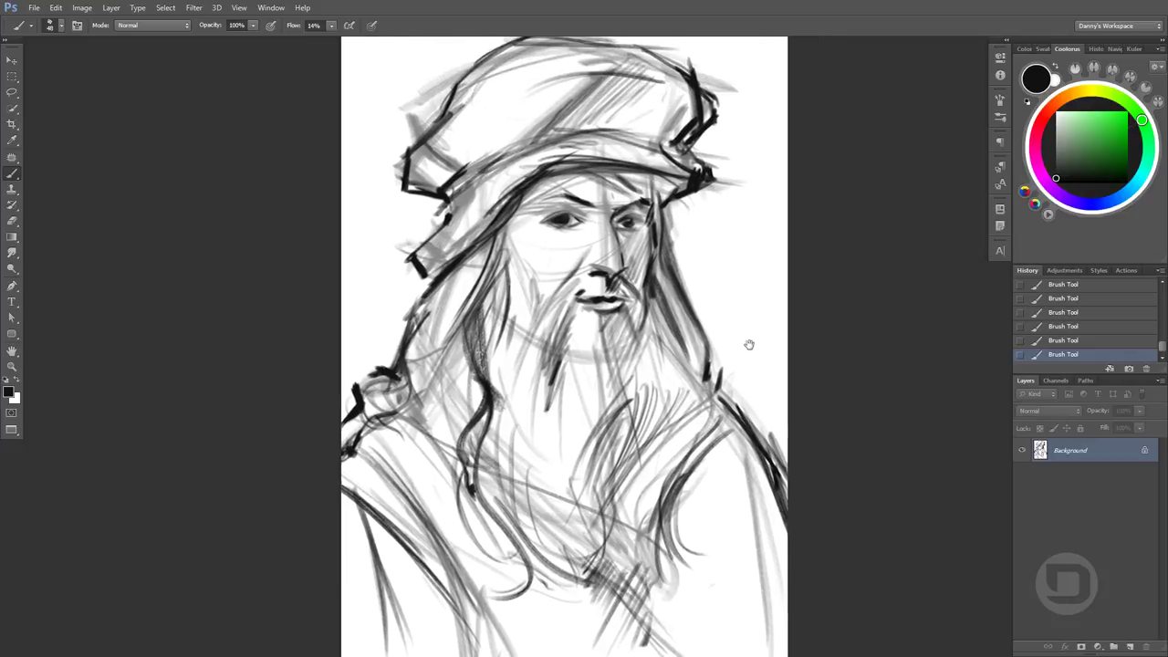
drag(778, 359, 995, 373)
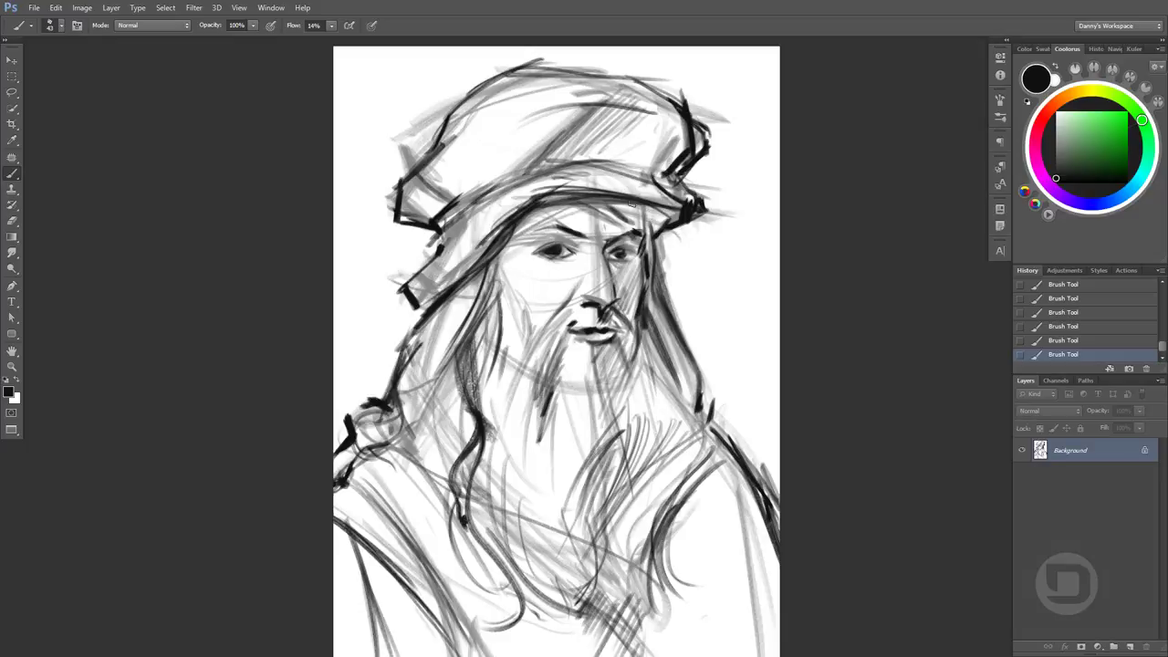
drag(669, 209, 682, 219)
right_click(650, 219)
key(Escape)
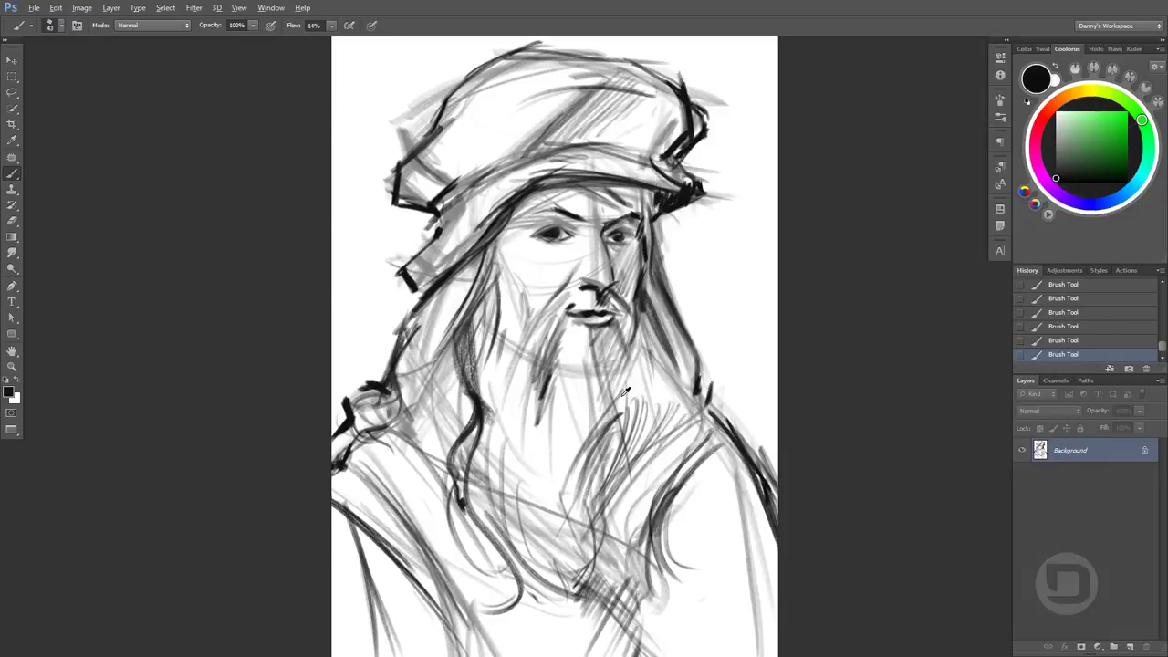
drag(636, 387, 627, 445)
Set the paint colour to light beige in the Coolorus colour wheel
alt+right_click(592, 329)
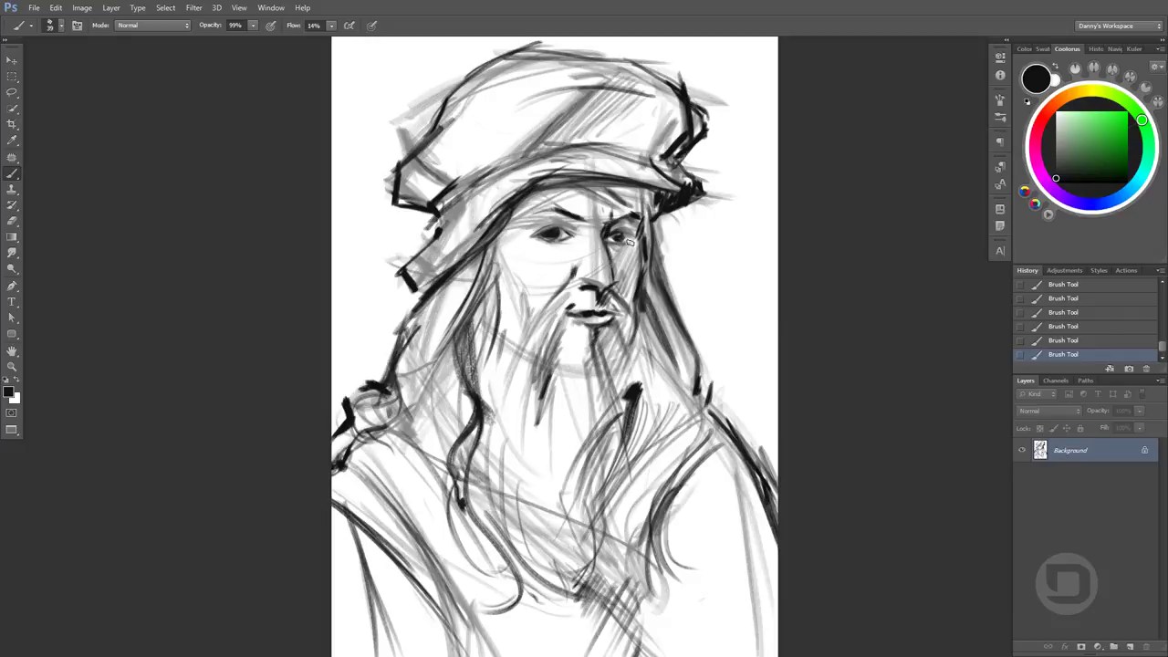
ctrl+click(686, 259)
key(F5)
key(F5)
key(0)
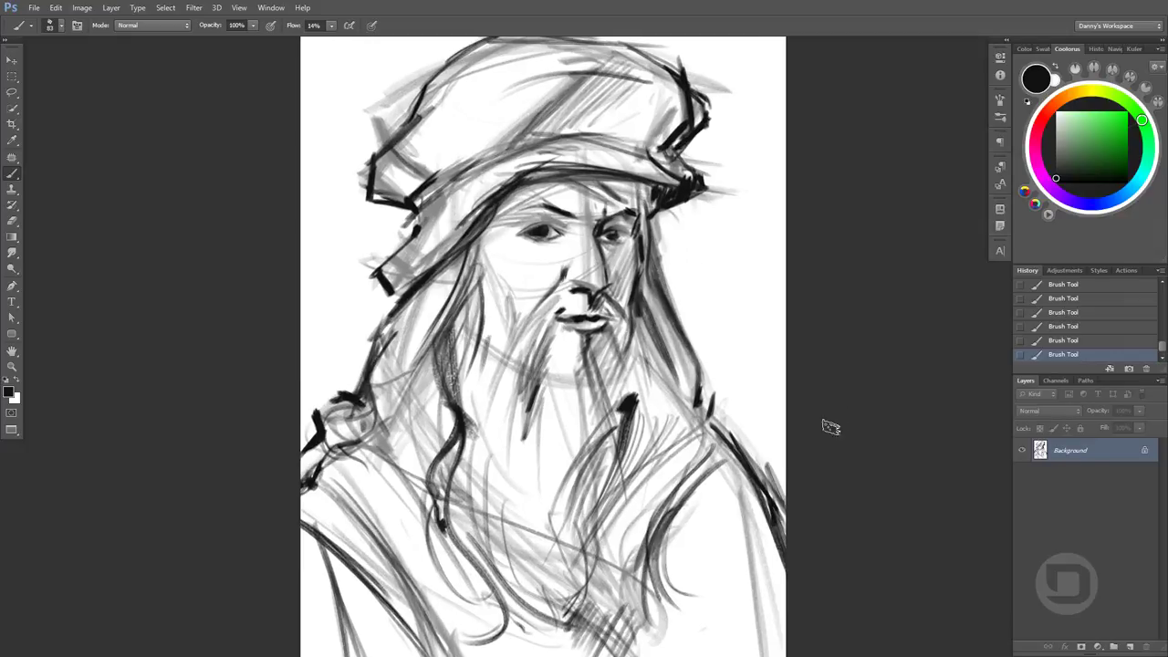
click(1073, 95)
drag(1073, 131, 1072, 122)
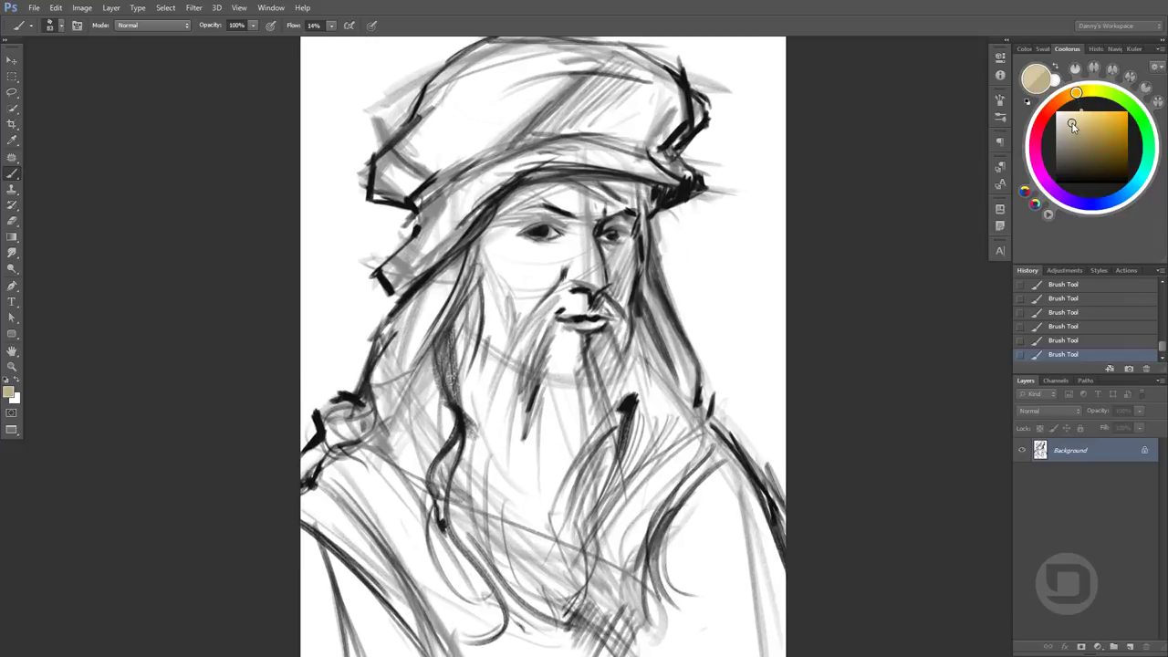
Mix a red-orange beige skin tone and paint it across the left cheek and face
click(1063, 99)
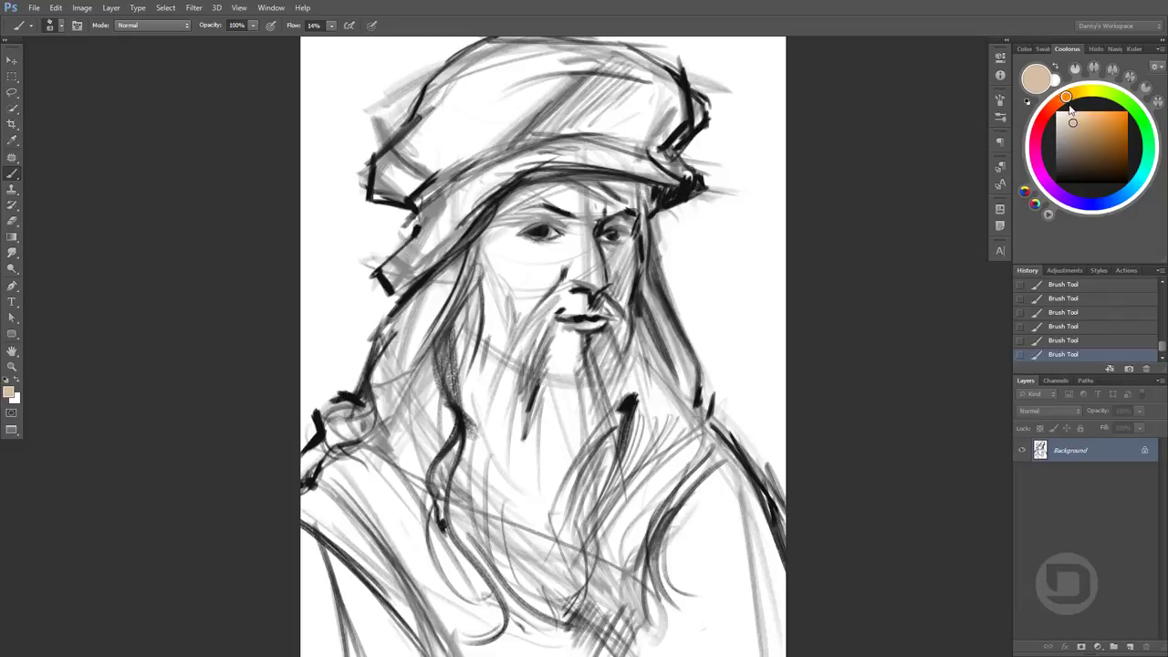
ctrl+click(628, 180)
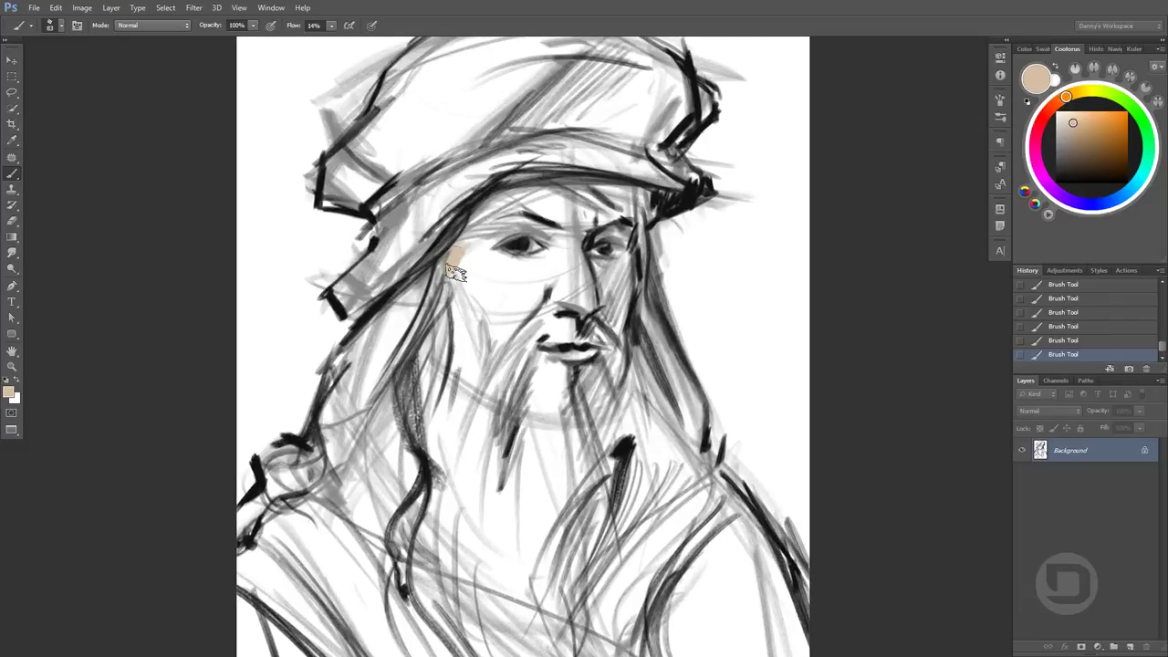
drag(449, 255, 493, 315)
click(1075, 144)
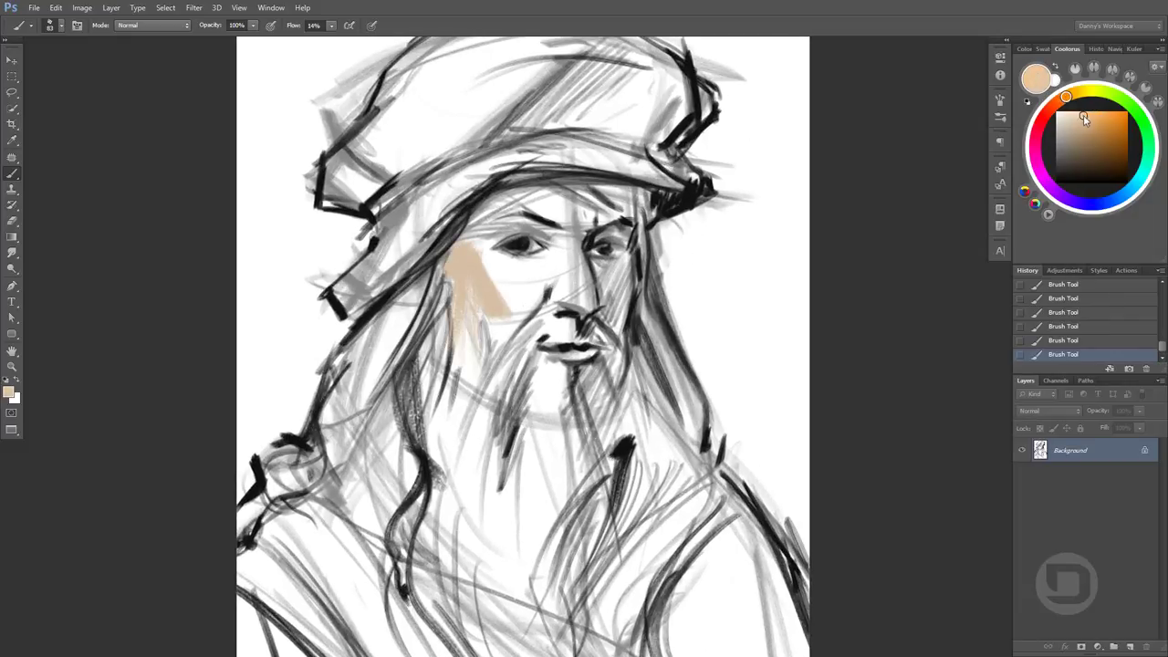
click(1072, 115)
mouse_move(456, 265)
mouse_down()
mouse_move(495, 326)
mouse_move(478, 313)
mouse_move(521, 313)
mouse_move(468, 361)
mouse_move(547, 274)
mouse_move(542, 265)
mouse_move(557, 256)
mouse_move(582, 279)
mouse_up()
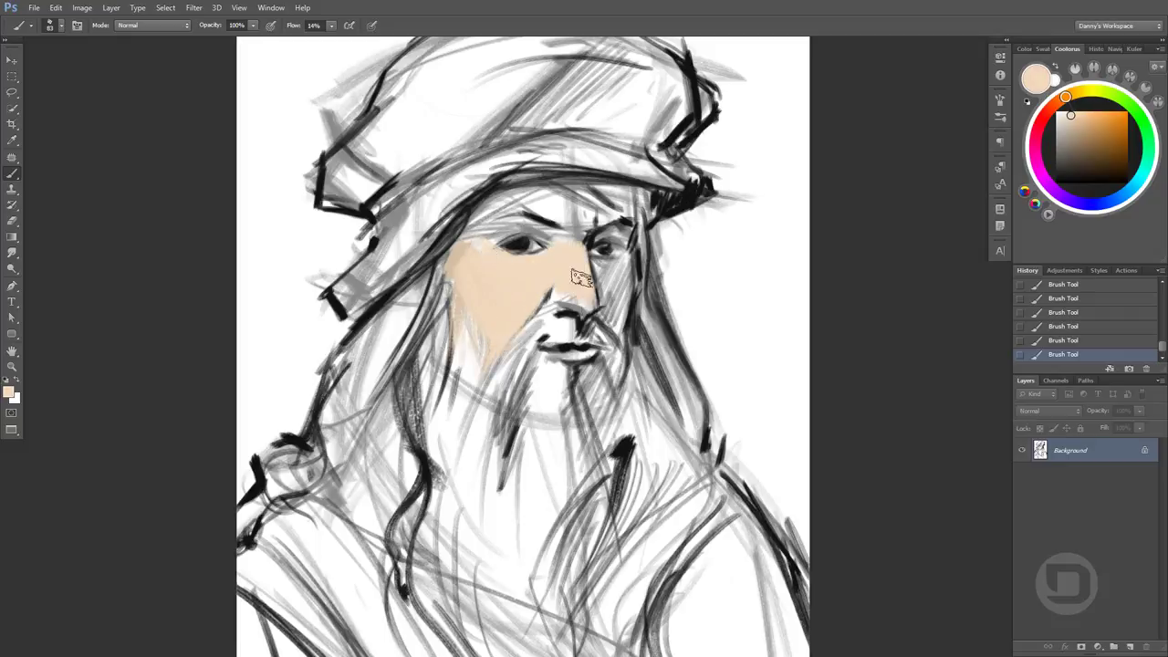
Choose a 60 px textured brush and paint a beige stroke along the beard's right side
right_click(582, 278)
scroll(996, 431, down, 5)
scroll(996, 431, up, 1)
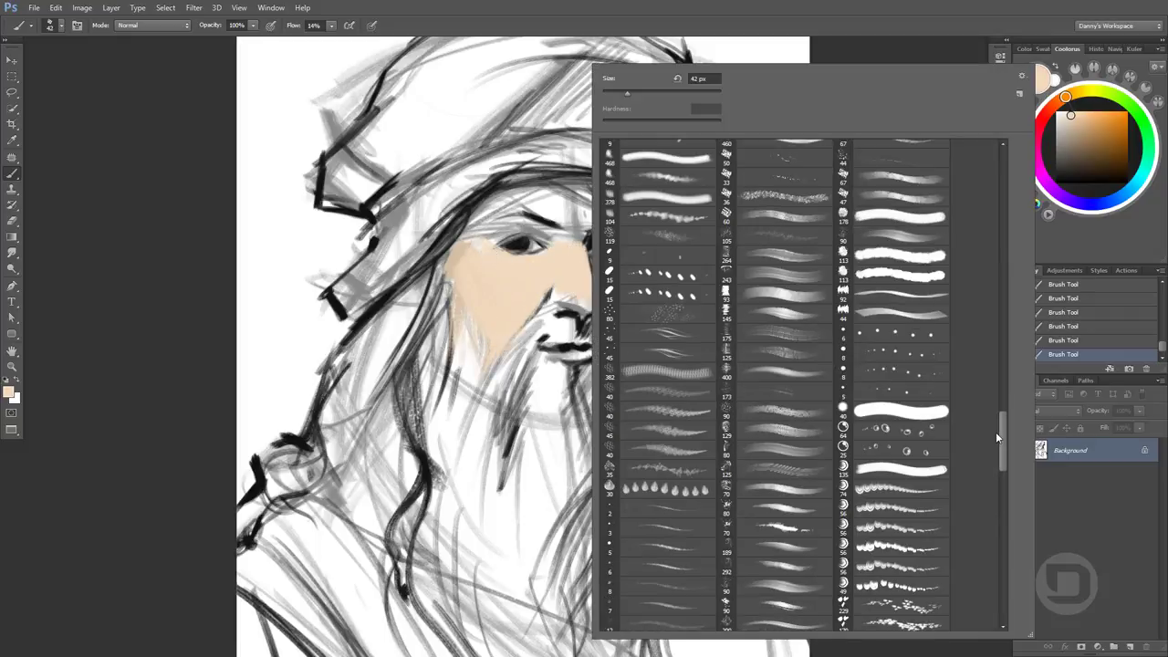
mouse_move(995, 432)
mouse_down()
mouse_move(987, 161)
mouse_move(1002, 424)
mouse_up()
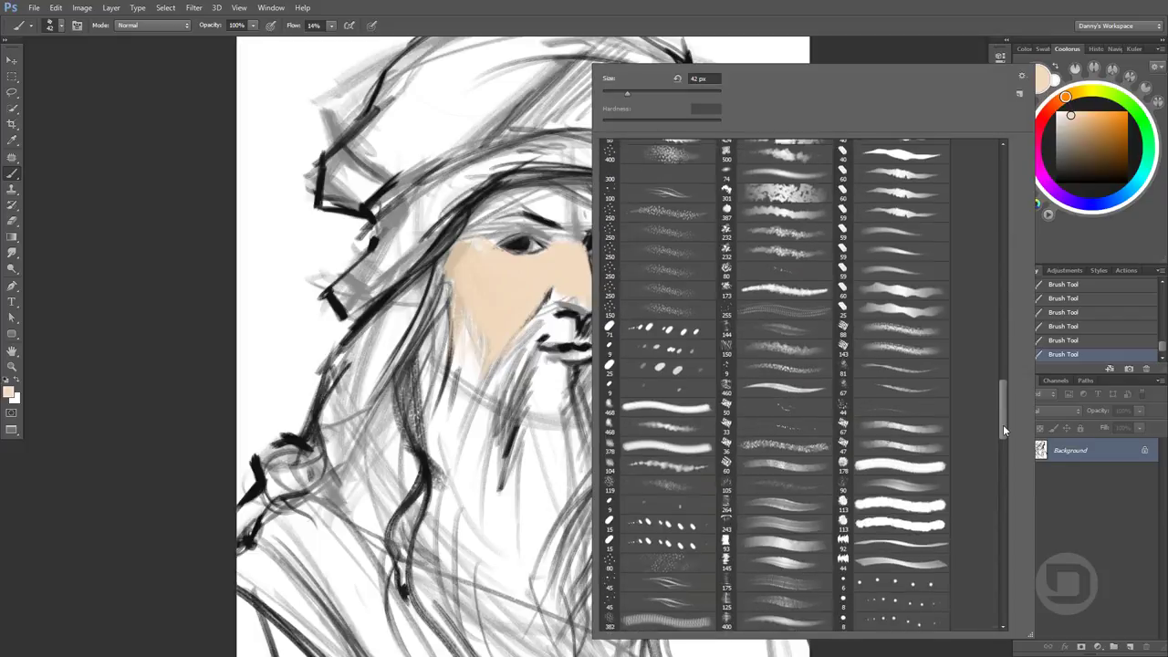
double_click(783, 447)
right_click(1010, 446)
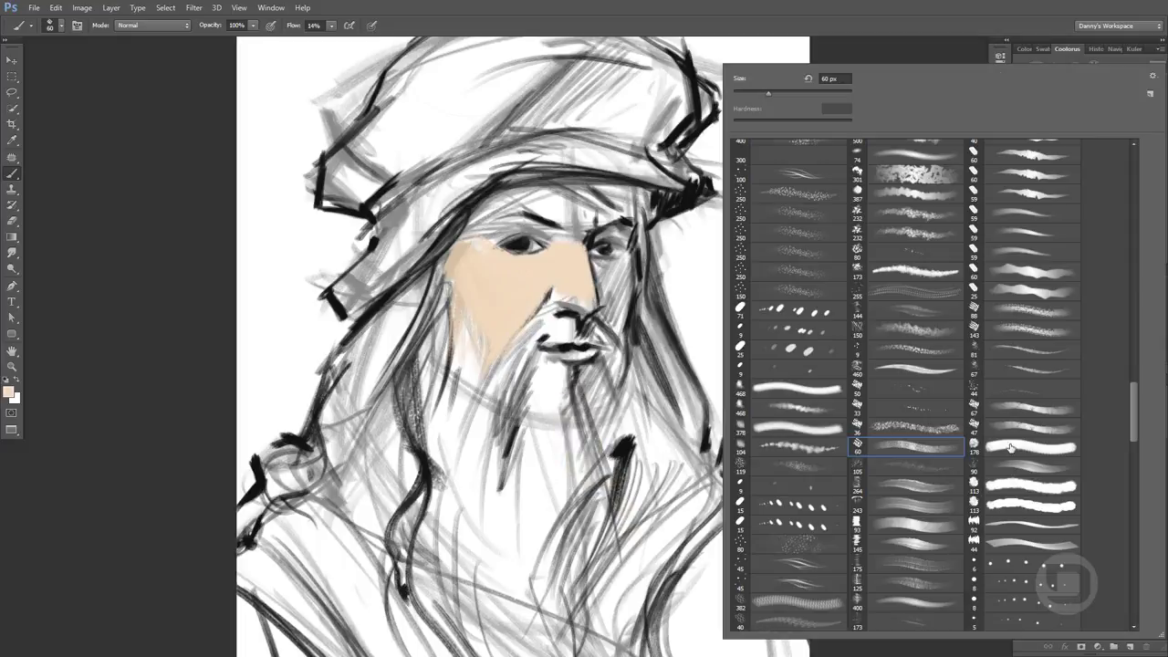
mouse_move(1125, 404)
mouse_down()
mouse_move(1146, 189)
mouse_move(1108, 422)
mouse_up()
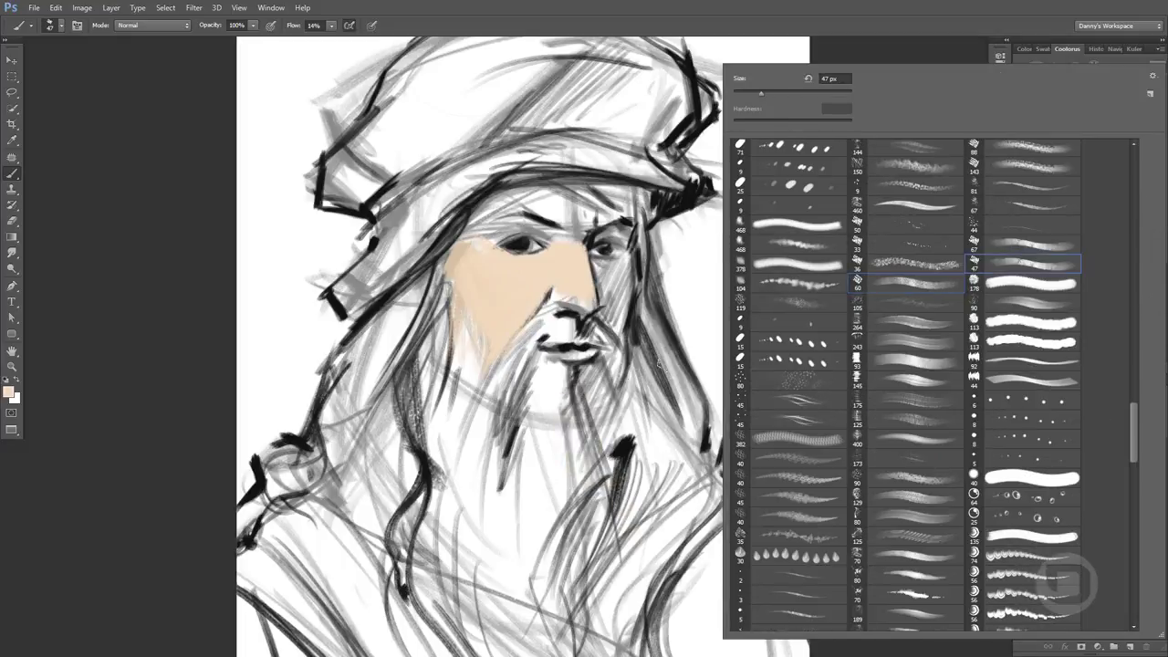
drag(626, 383, 698, 511)
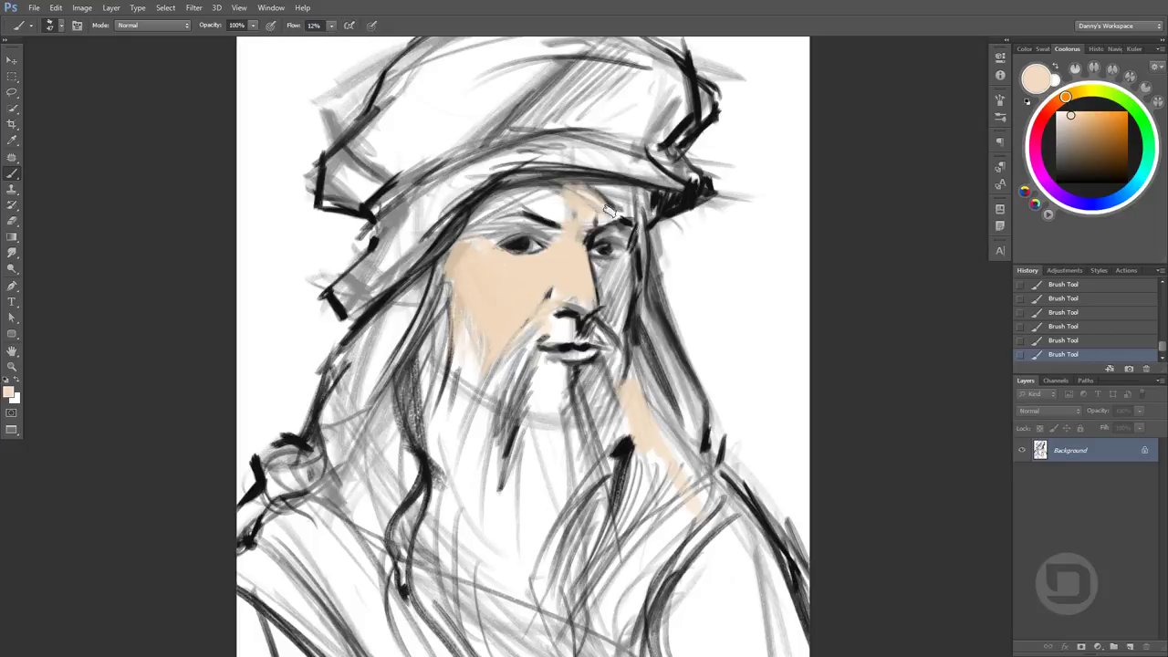
Sample the temple brown, paint it down the hair, and add grey background strokes beside it
click(1051, 108)
alt+click(639, 210)
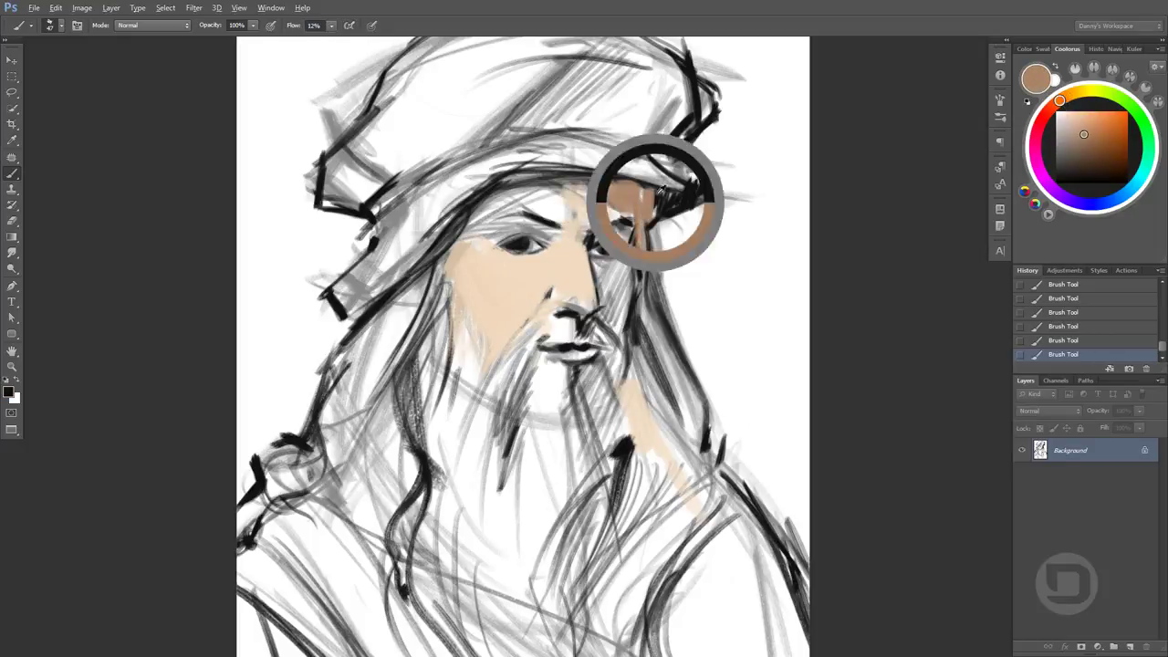
drag(641, 208, 659, 321)
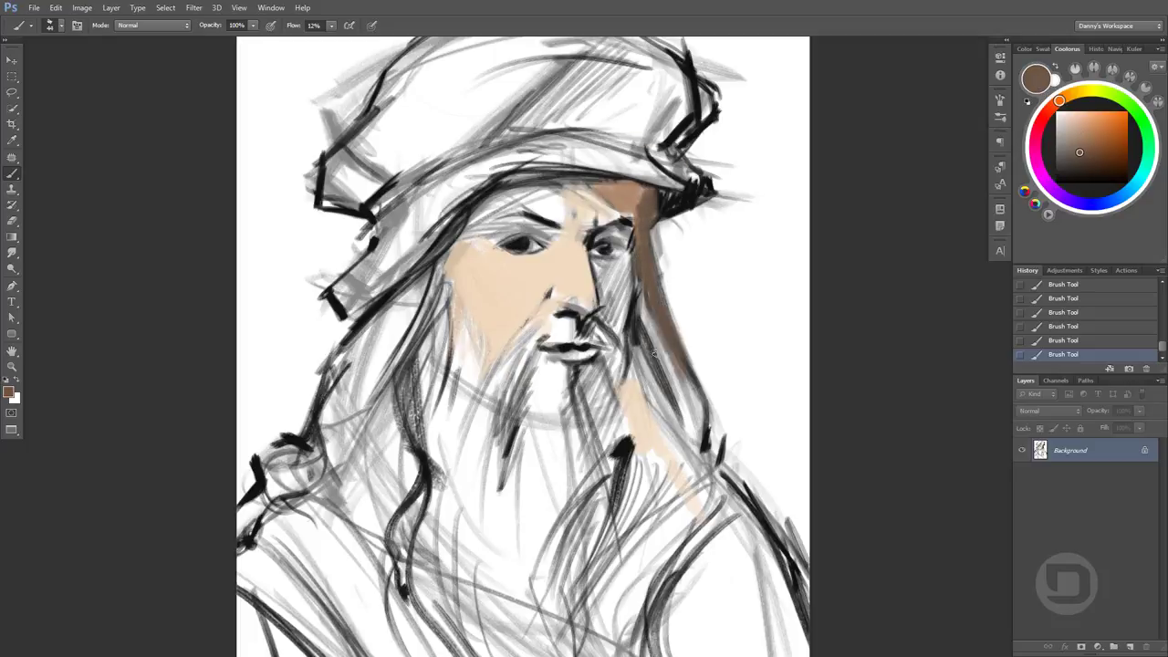
mouse_move(639, 235)
mouse_down()
mouse_move(642, 276)
mouse_move(675, 337)
mouse_up()
drag(694, 228, 739, 439)
drag(721, 256, 766, 475)
Fill the background right of the hair and turban with sampled dark grey strokes
drag(749, 310, 794, 520)
alt+click(769, 414)
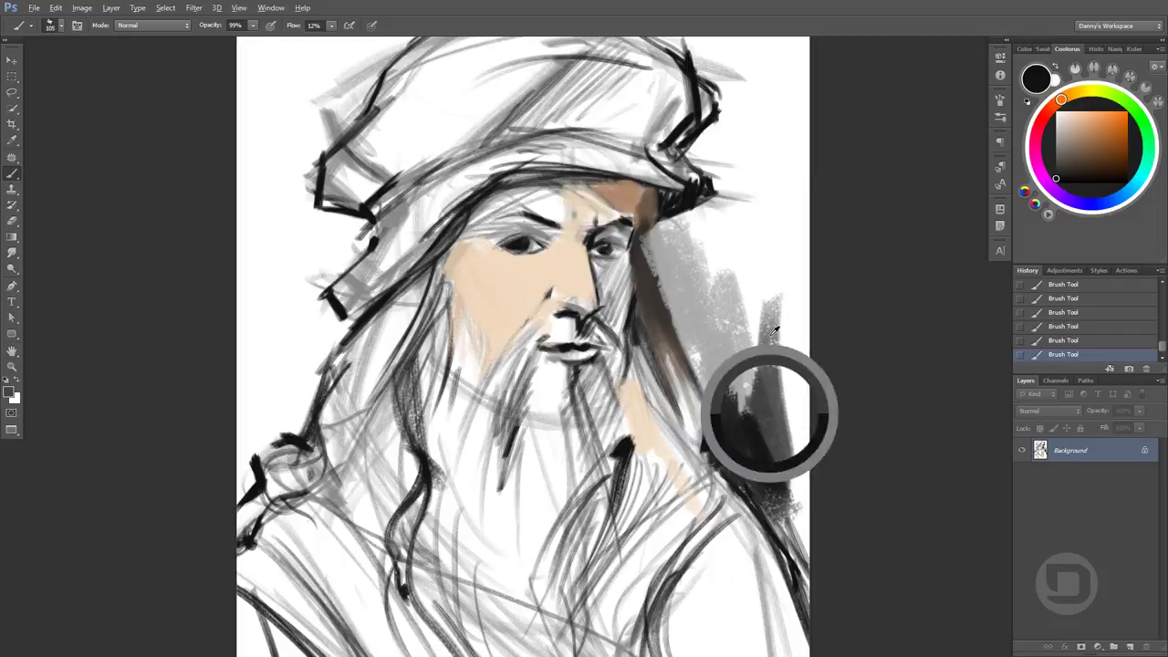
drag(773, 330, 785, 548)
drag(675, 265, 730, 420)
drag(684, 242, 785, 365)
mouse_move(739, 264)
mouse_down()
mouse_move(812, 374)
mouse_move(803, 438)
mouse_up()
mouse_move(753, 178)
mouse_down()
mouse_move(646, 245)
mouse_move(671, 356)
mouse_up()
At full opacity, darken the brown hair edge near the temple and paint sampled beige over the forehead
key(0)
alt+click(638, 265)
drag(652, 264, 639, 206)
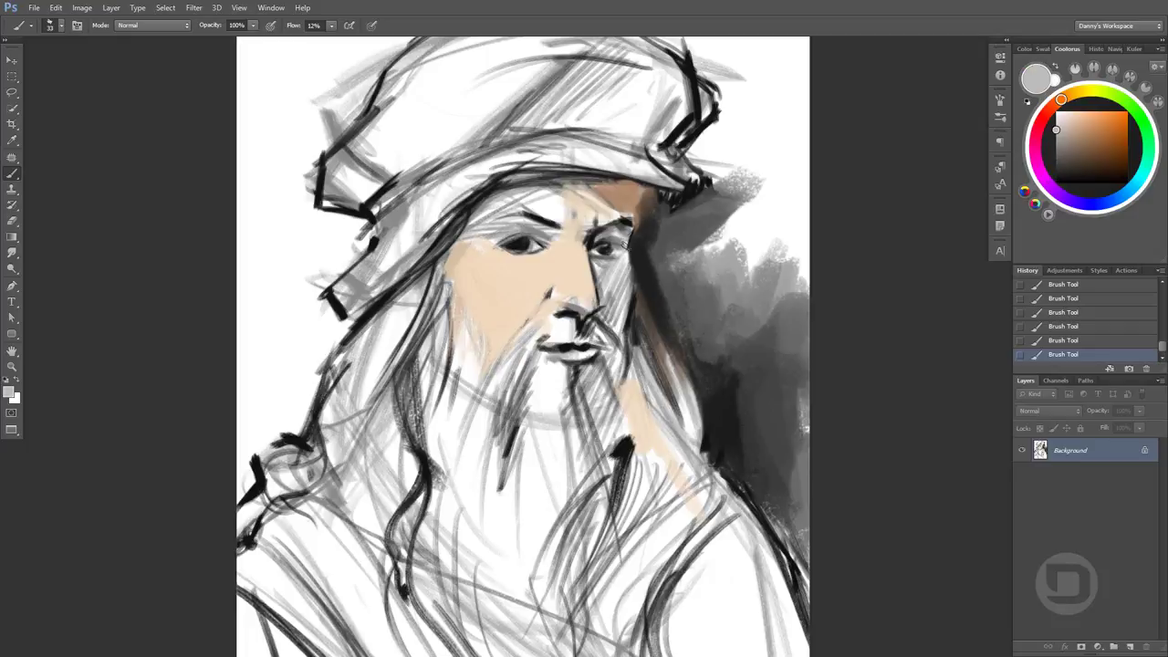
alt+click(653, 235)
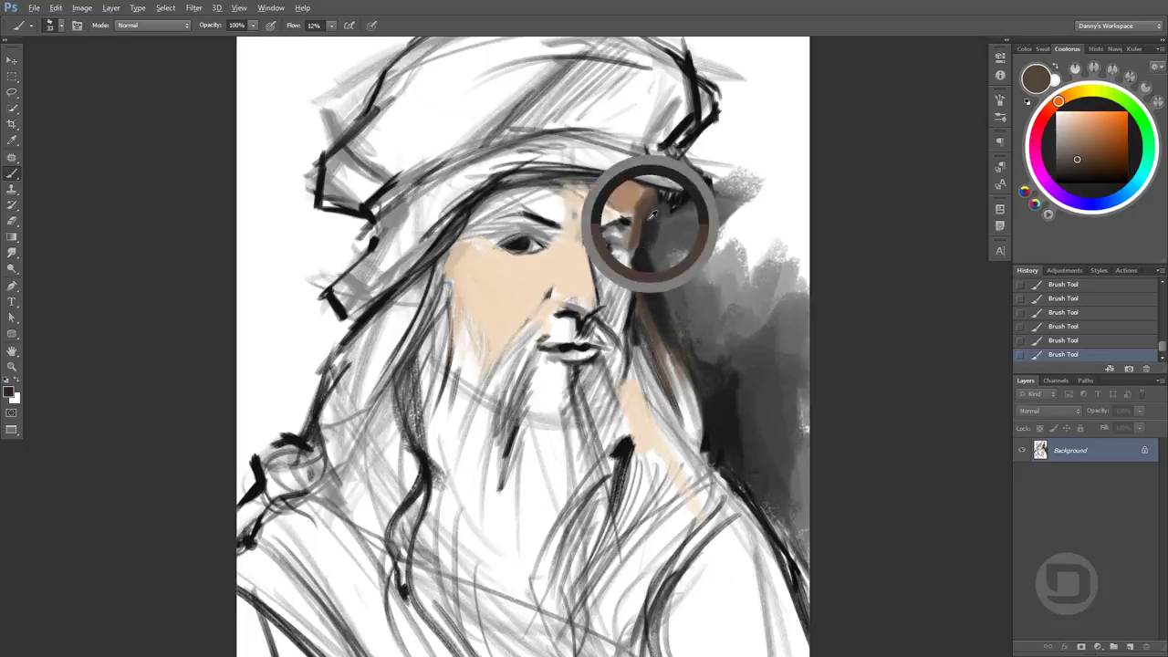
alt+click(616, 289)
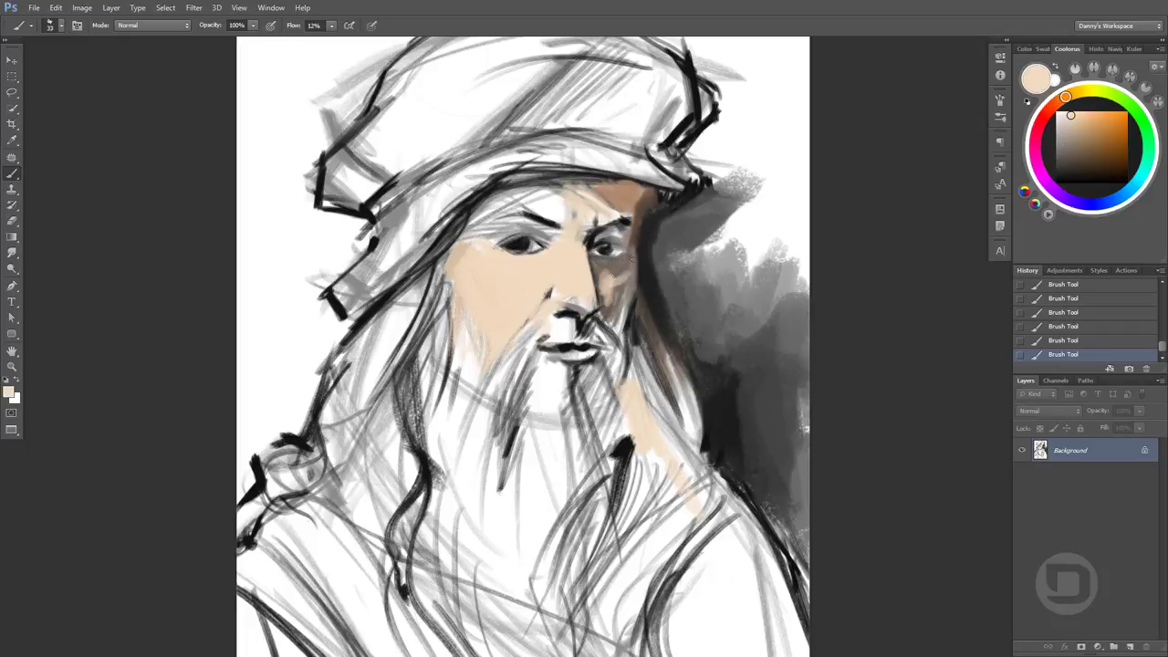
alt+click(616, 284)
alt+click(616, 335)
alt+click(473, 240)
drag(472, 240, 582, 193)
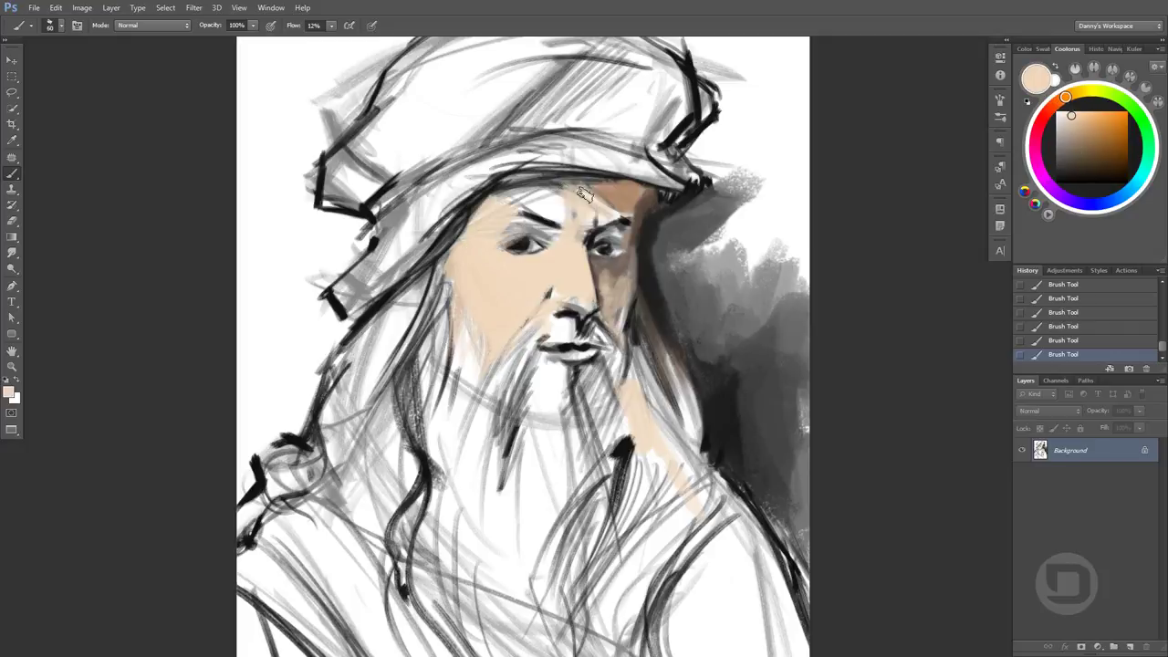
With a 50 px brush, add a faint white beard stroke and grey shading down the beard's left side
key(bracketleft)
key(bracketleft)
key(bracketleft)
drag(501, 234, 575, 234)
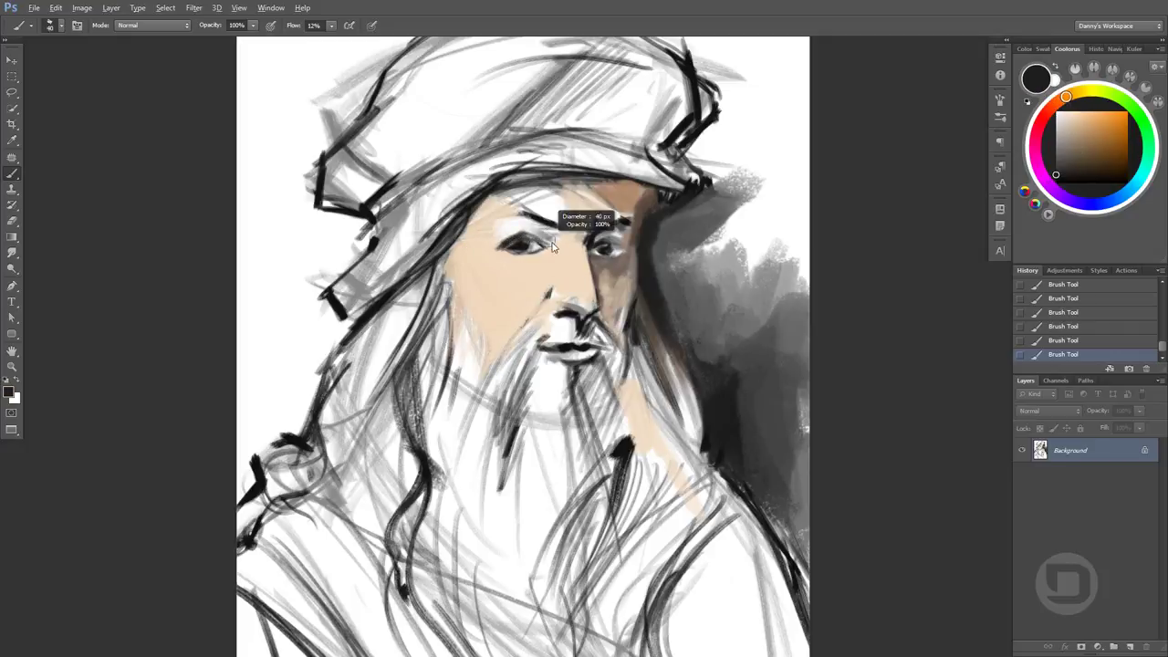
key(x)
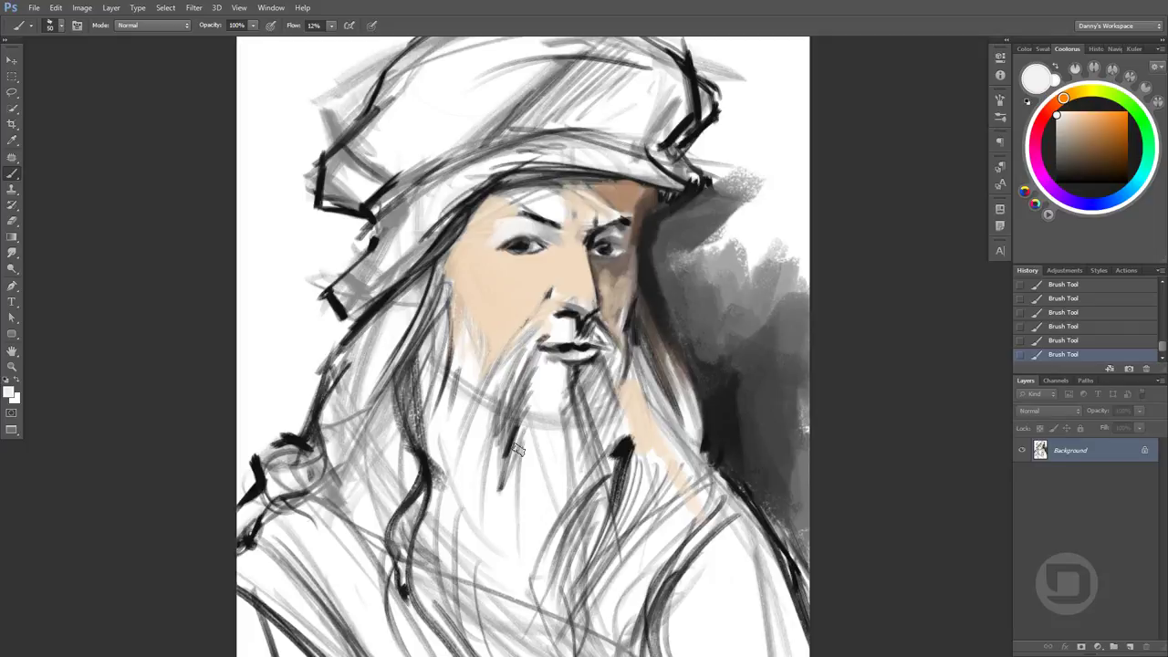
drag(518, 449, 528, 418)
alt+click(539, 422)
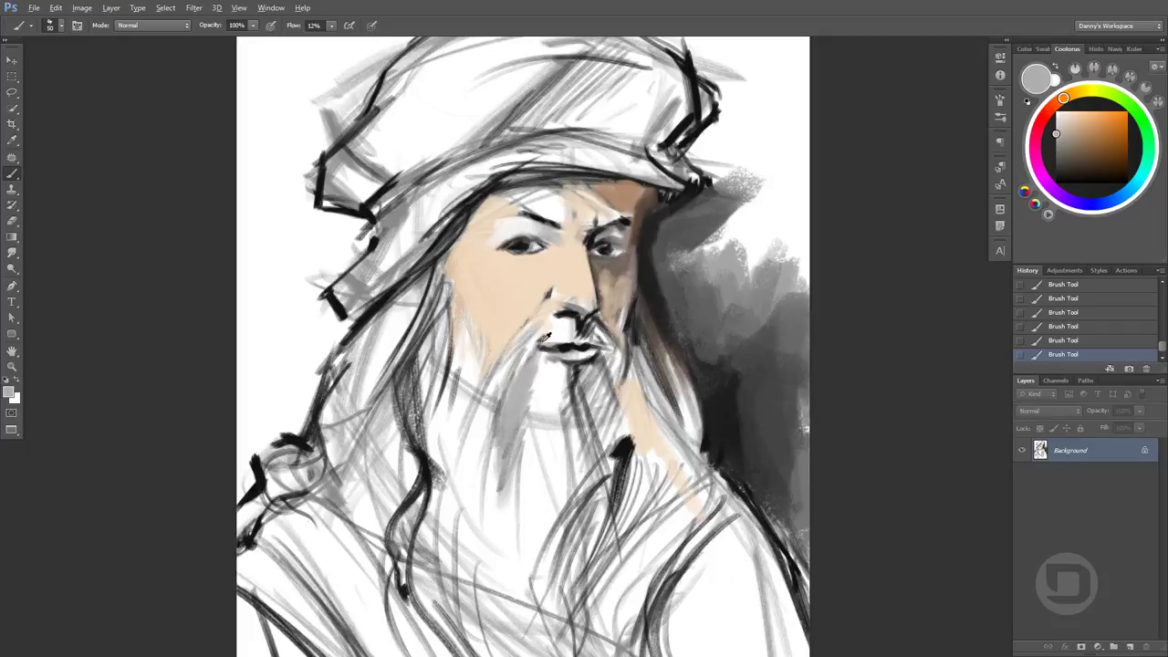
drag(530, 363, 500, 497)
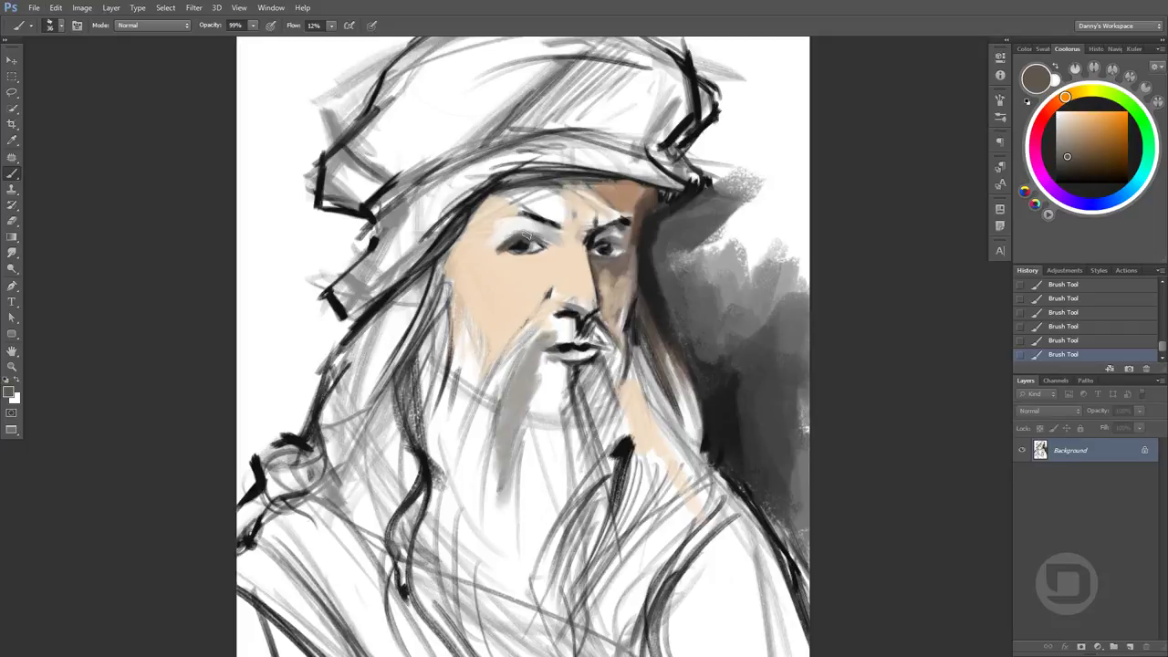
scroll(528, 235, up, 2)
scroll(534, 247, up, 2)
alt+click(506, 278)
Switch to a smaller 11 px brush preset and repaint the forehead in a lighter tone
right_click(557, 285)
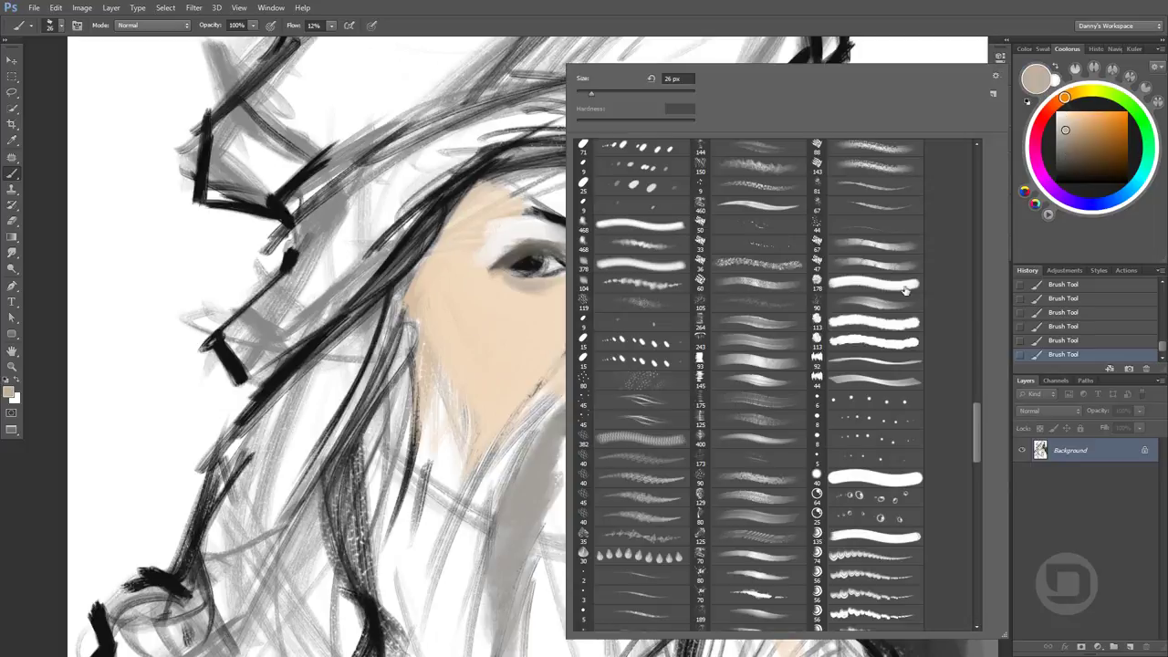
click(883, 267)
alt+click(523, 290)
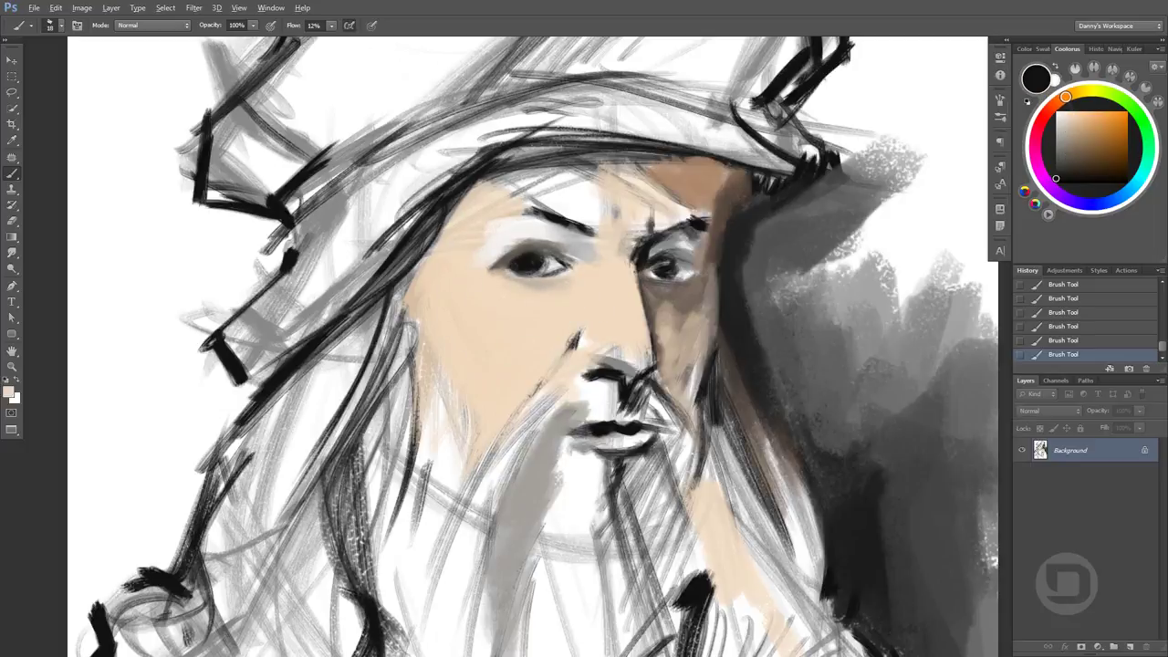
drag(513, 262, 547, 247)
alt+click(469, 248)
drag(466, 196, 616, 174)
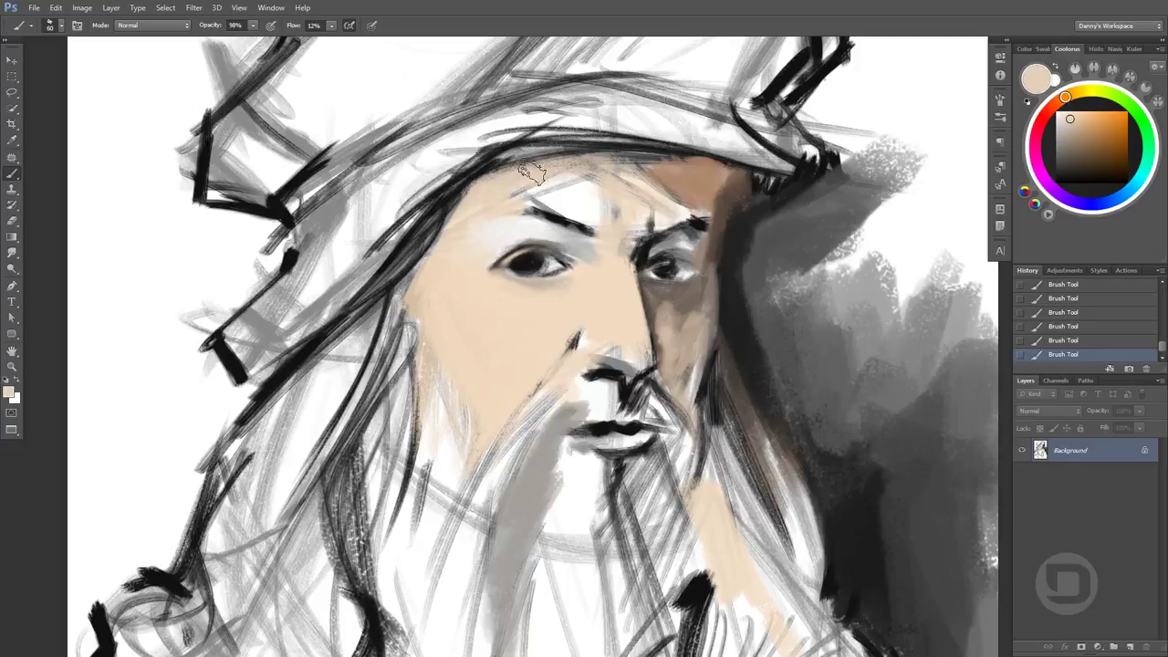
Sample greyish beige, near-white and warm skin tones around the eye
alt+click(435, 242)
alt+click(485, 192)
scroll(706, 189, down, 1)
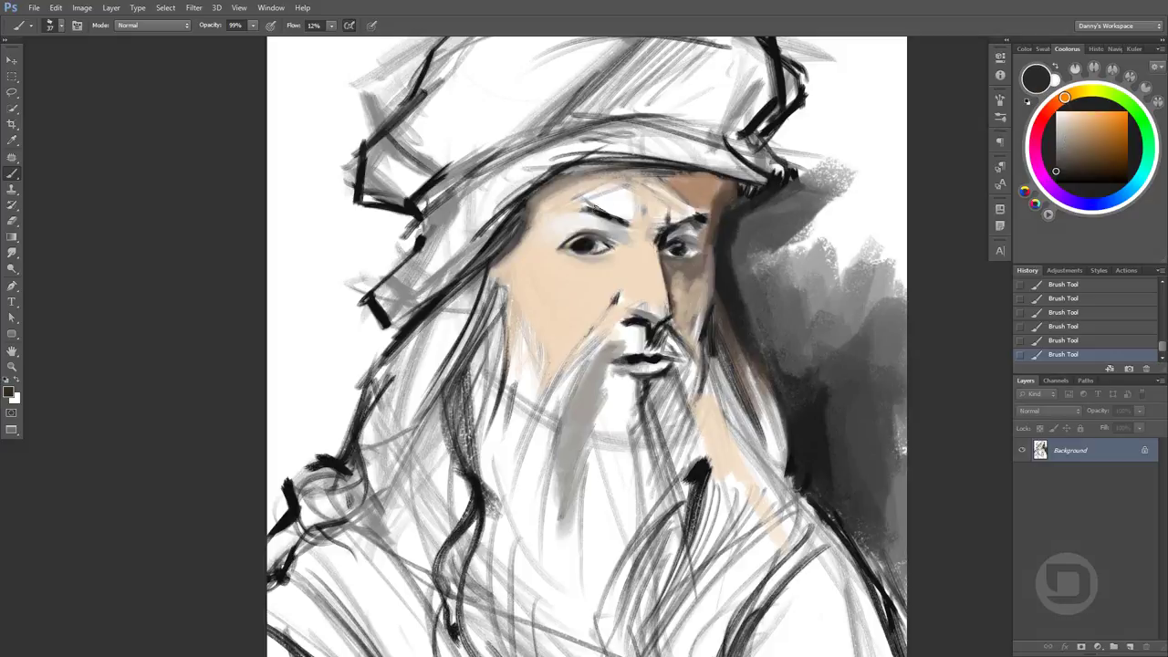
alt+click(605, 213)
alt+click(615, 240)
alt+click(612, 232)
alt+click(612, 246)
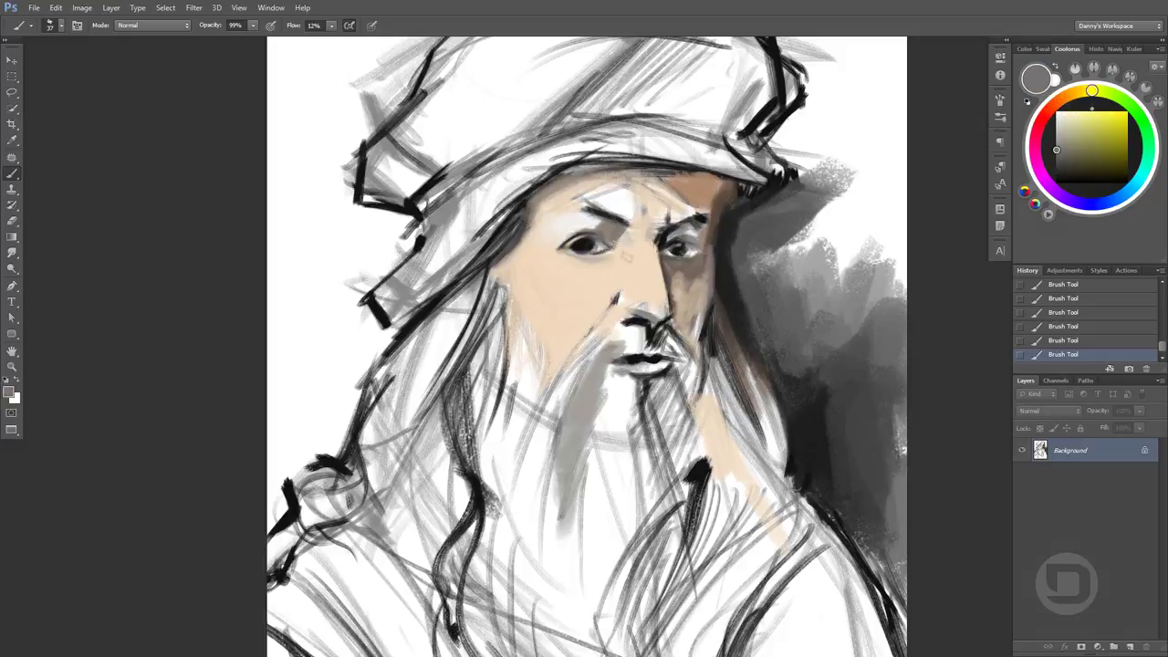
alt+click(625, 231)
Pick a dark brown near the right eye at full opacity for eye-socket shading
alt+click(686, 239)
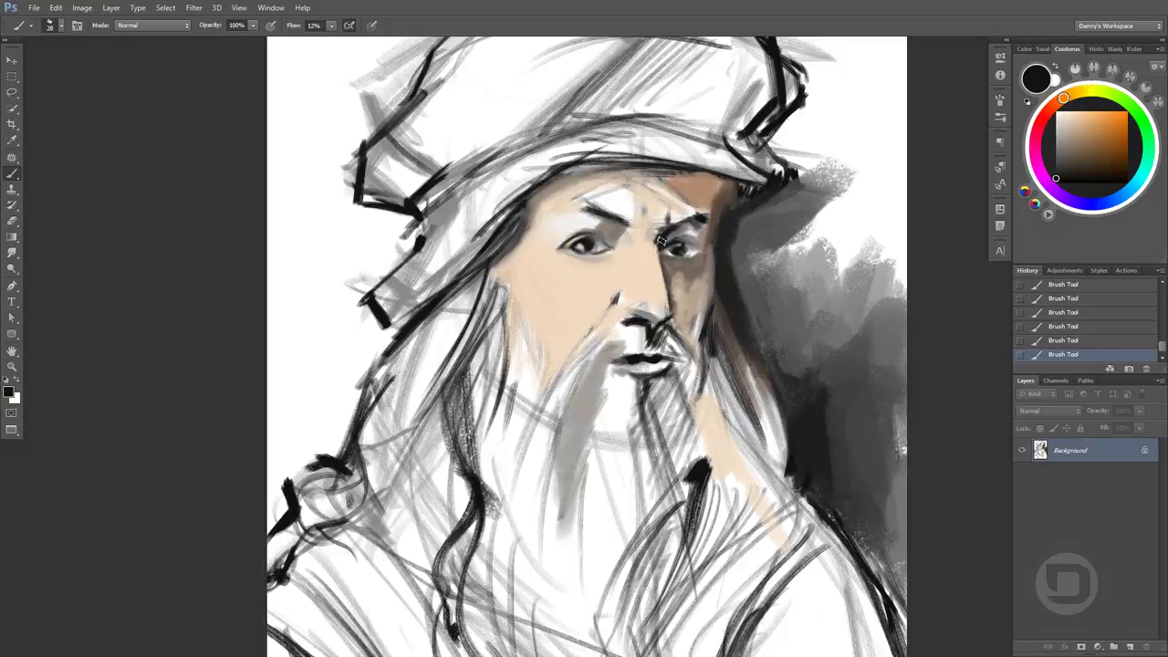
alt+click(680, 242)
key(0)
alt+click(671, 245)
alt+click(685, 239)
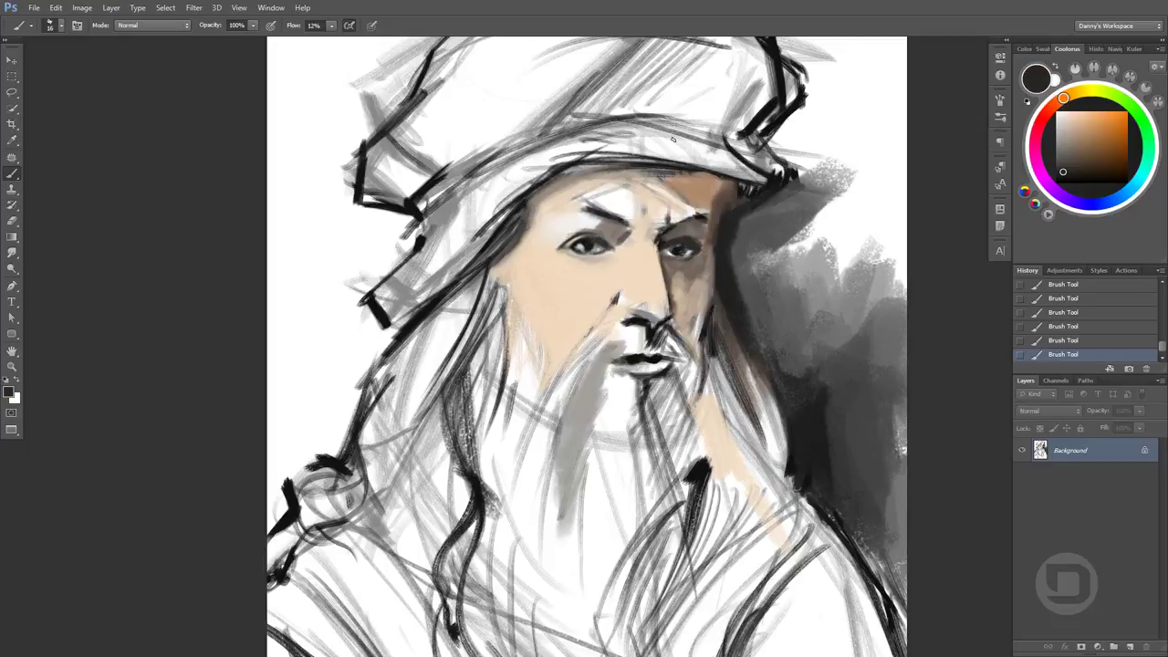
Repaint the forehead shading and paint grey down the hair to the left shoulder
mouse_move(618, 197)
mouse_down()
mouse_move(548, 178)
mouse_move(384, 301)
mouse_up()
alt+click(584, 187)
alt+click(525, 196)
mouse_move(502, 219)
mouse_down()
mouse_move(342, 392)
mouse_move(354, 436)
mouse_up()
Fill the background left of the head with black, then solid dark grey strokes
alt+click(354, 447)
drag(315, 347, 274, 475)
drag(338, 420, 274, 529)
drag(361, 365, 283, 475)
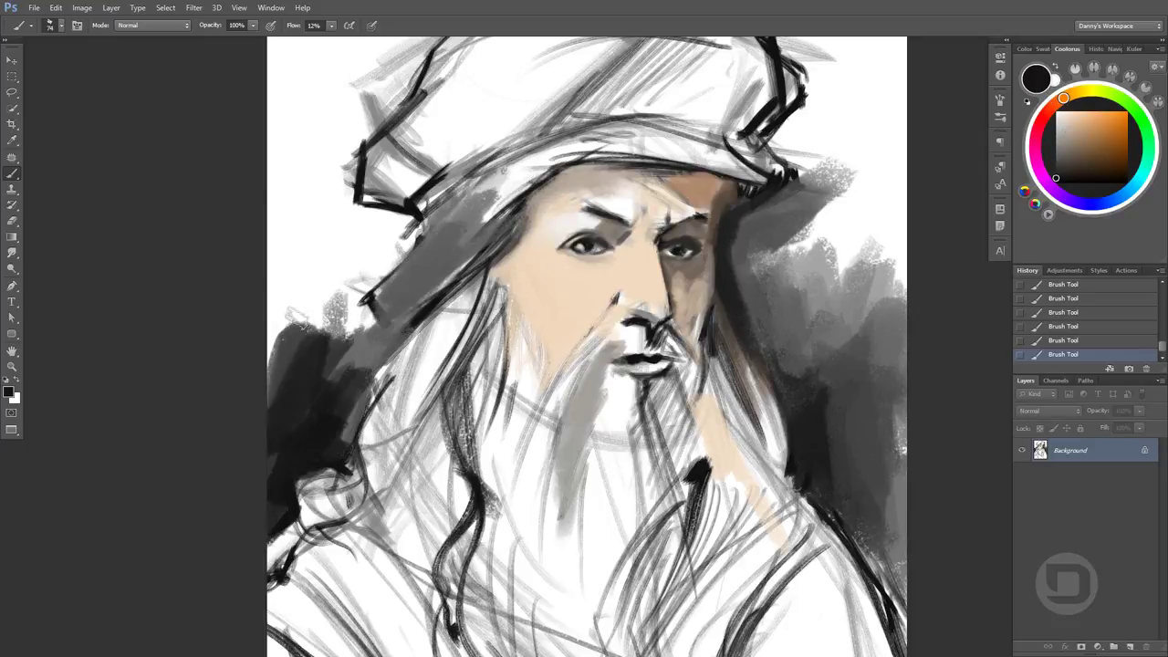
mouse_move(292, 178)
mouse_down()
mouse_move(276, 355)
mouse_move(310, 183)
mouse_up()
alt+click(342, 346)
drag(342, 346, 283, 456)
drag(283, 383, 356, 465)
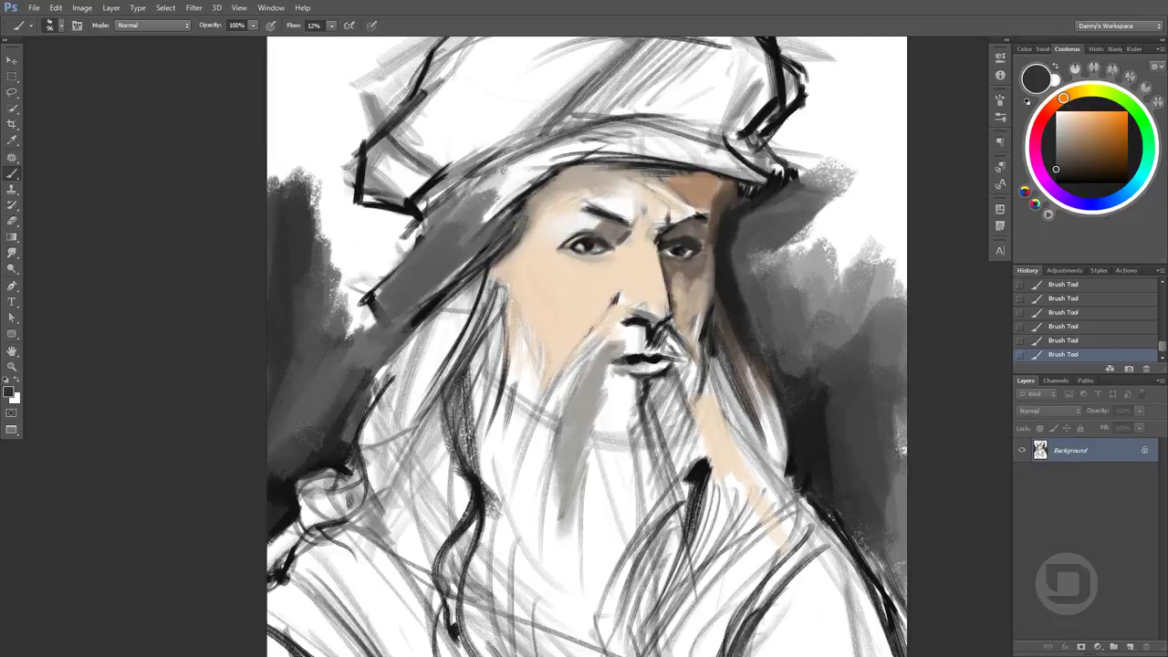
drag(292, 292, 359, 316)
Darken the hair band left of the face and paint the upper-left corner dark grey
alt+click(377, 308)
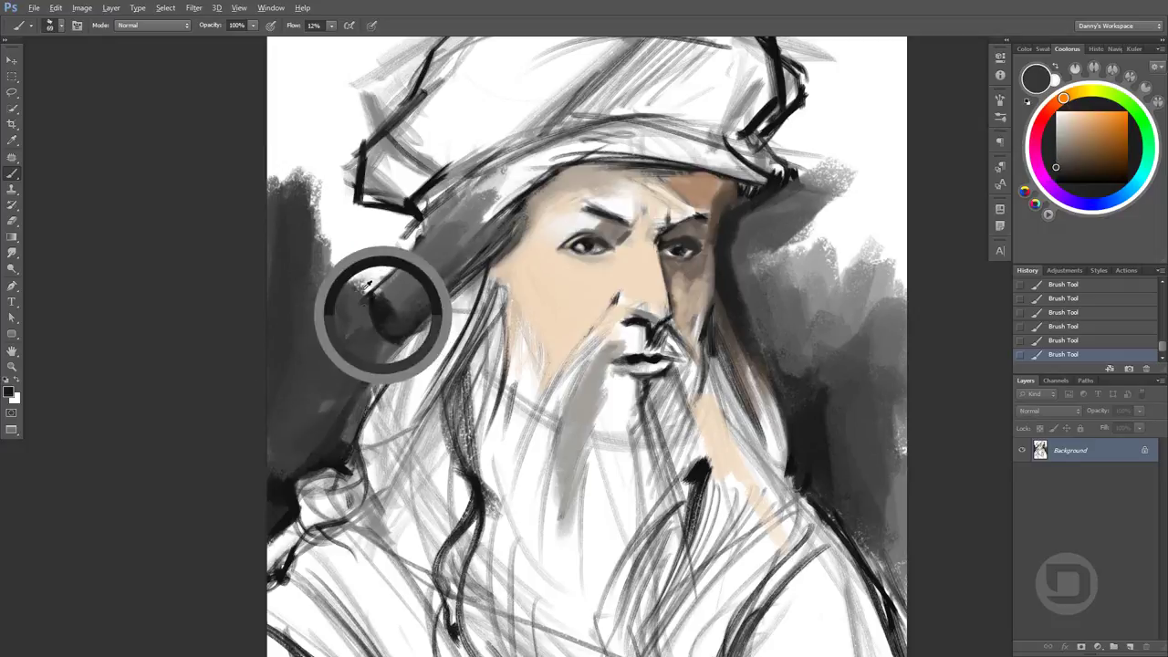
mouse_move(415, 228)
mouse_down()
mouse_move(355, 293)
mouse_move(320, 210)
mouse_up()
drag(315, 274, 287, 55)
alt+click(283, 429)
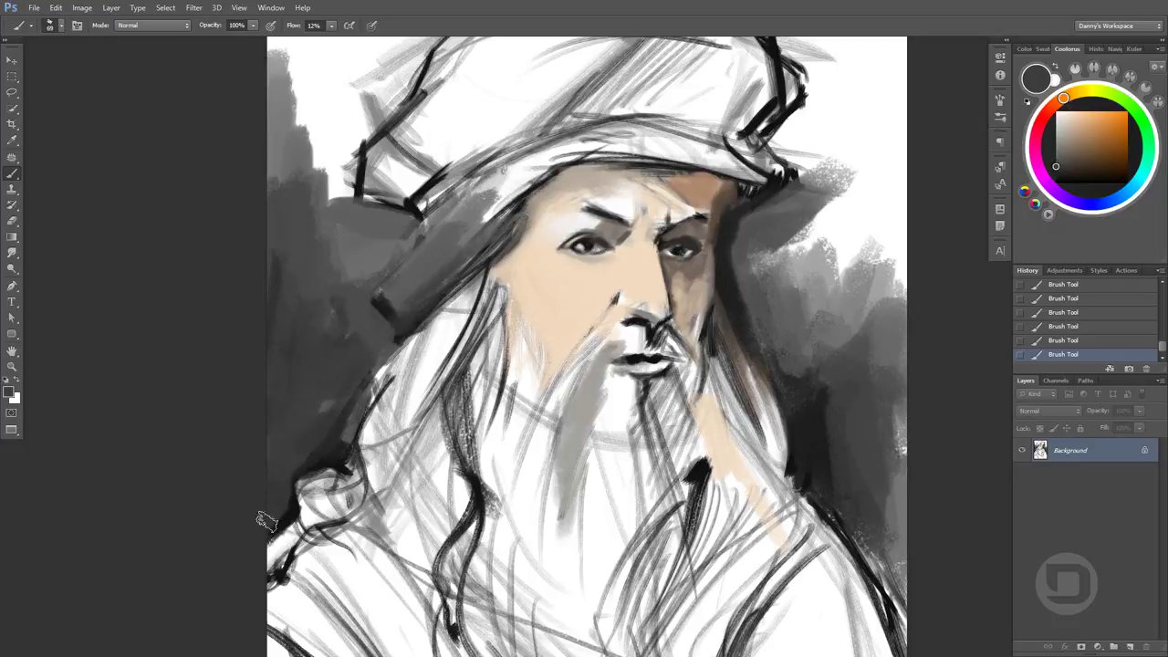
mouse_move(311, 470)
mouse_down()
mouse_move(338, 512)
mouse_move(356, 516)
mouse_up()
alt+click(356, 493)
drag(320, 438, 402, 521)
drag(420, 374, 384, 493)
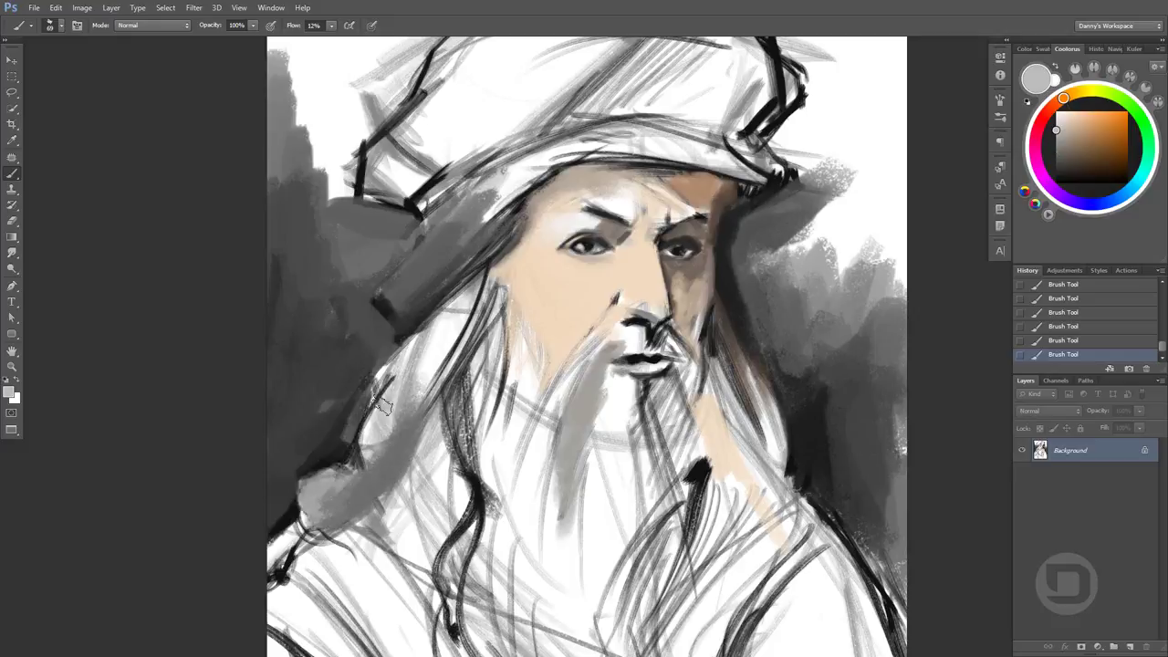
mouse_move(384, 410)
mouse_down()
mouse_move(454, 312)
mouse_move(383, 402)
mouse_up()
Lighten the hair band up to the turban edge and add brown strokes near the brow
alt+click(454, 312)
mouse_move(402, 347)
mouse_down()
mouse_move(497, 264)
mouse_move(493, 251)
mouse_up()
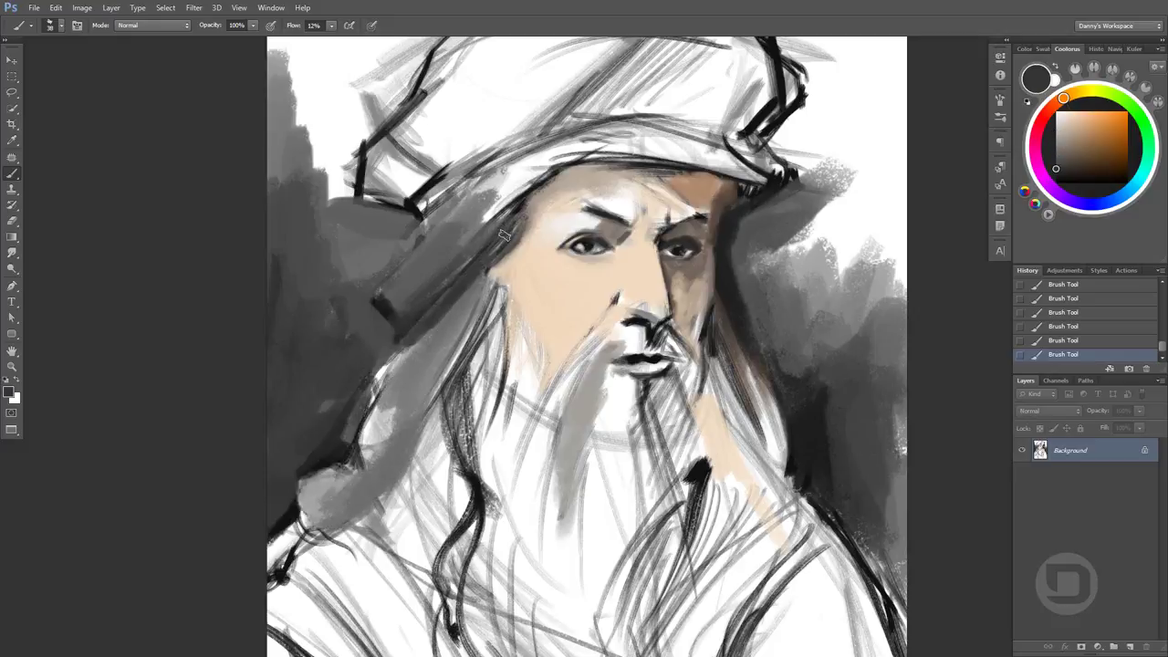
drag(438, 347, 523, 233)
alt+click(599, 211)
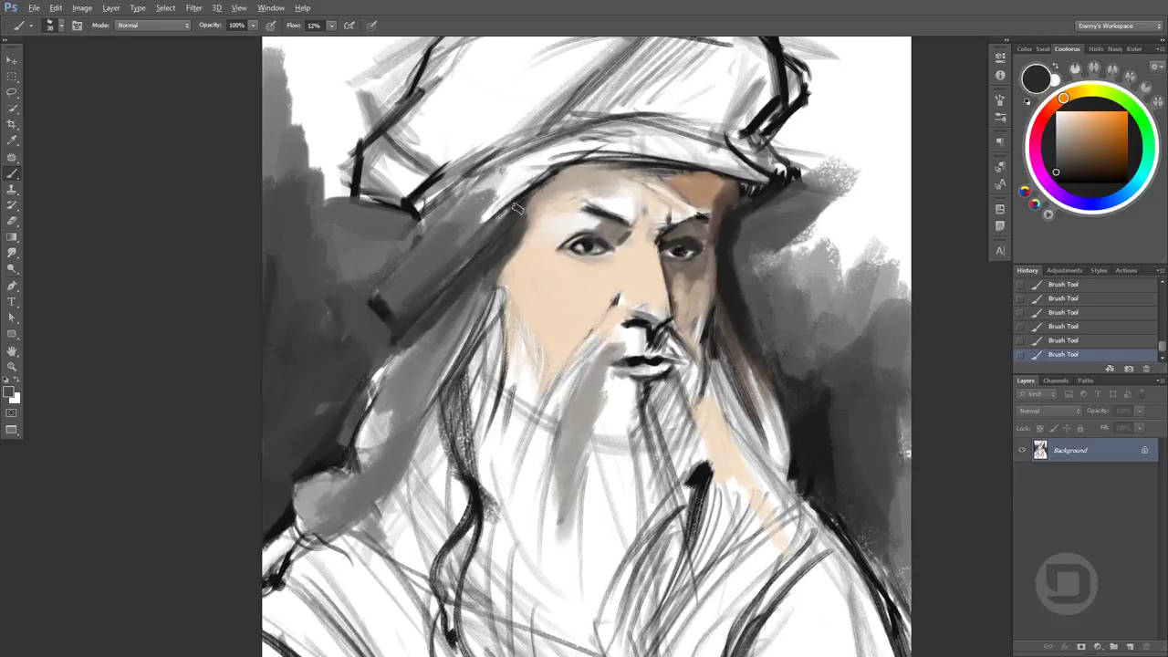
mouse_move(561, 178)
mouse_down()
mouse_move(721, 197)
mouse_move(673, 204)
mouse_up()
alt+click(666, 174)
Paint brown along the right brow and sample eye, nostril and peach skin tones
alt+click(666, 188)
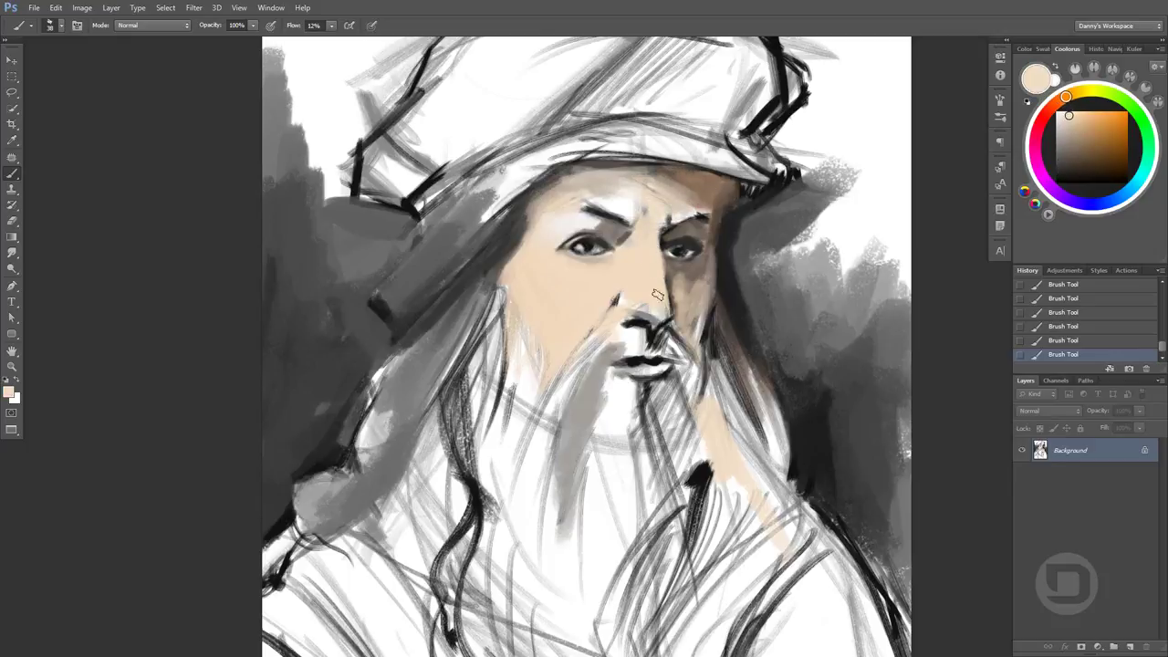
alt+click(671, 250)
alt+click(828, 214)
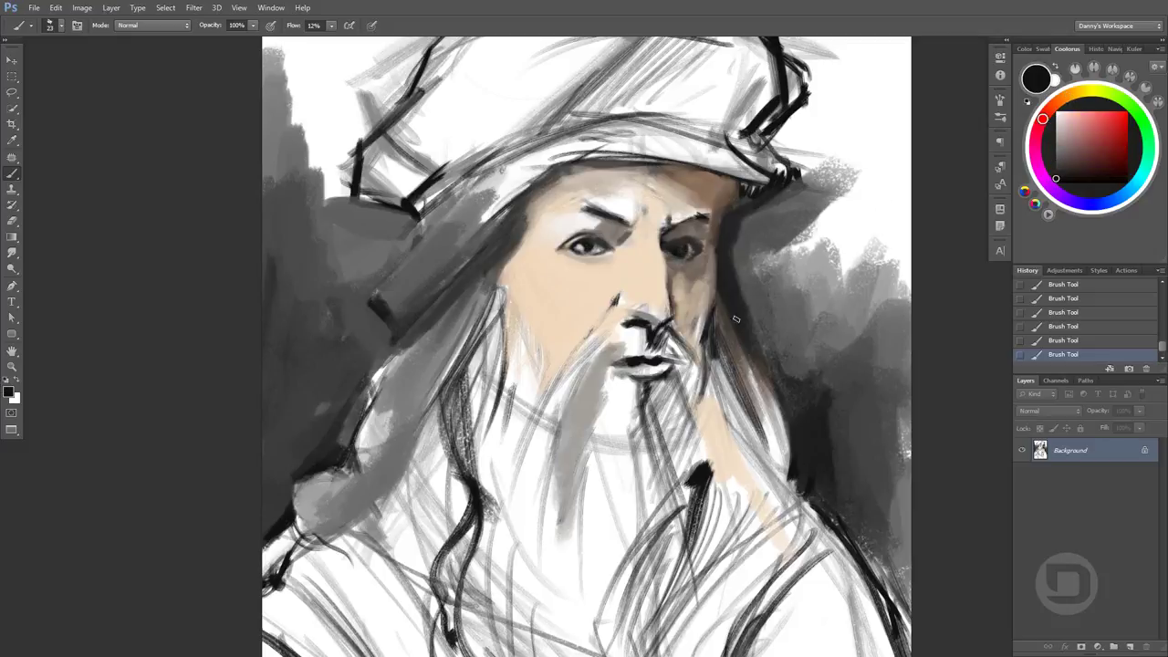
alt+click(666, 249)
drag(770, 351, 763, 340)
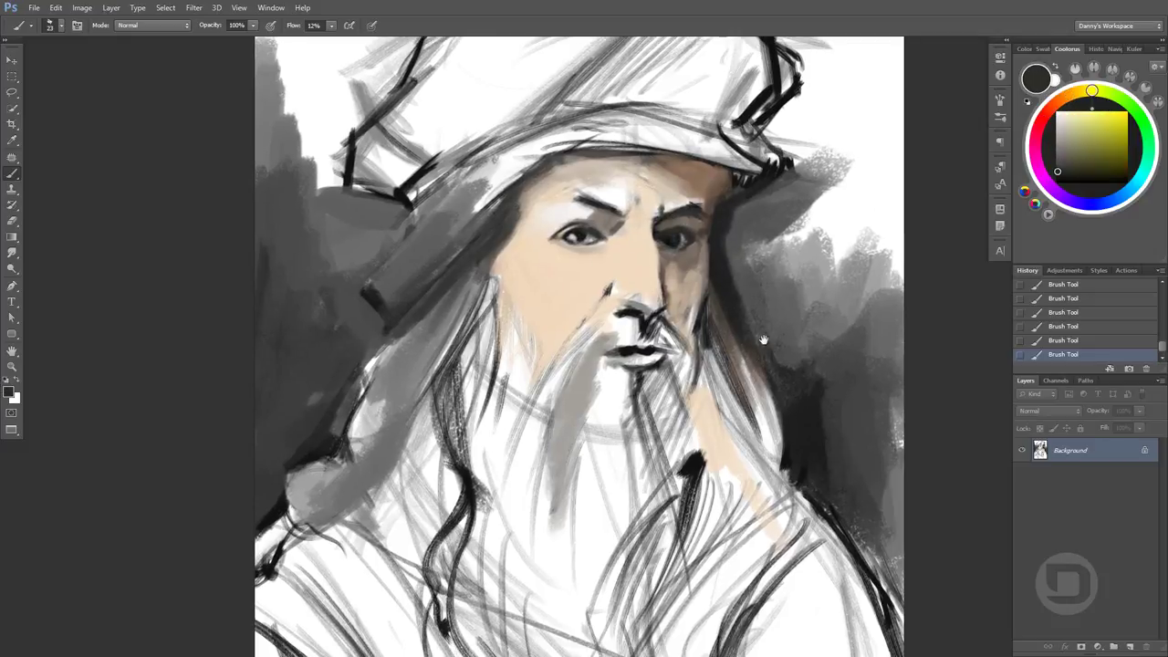
alt+click(693, 309)
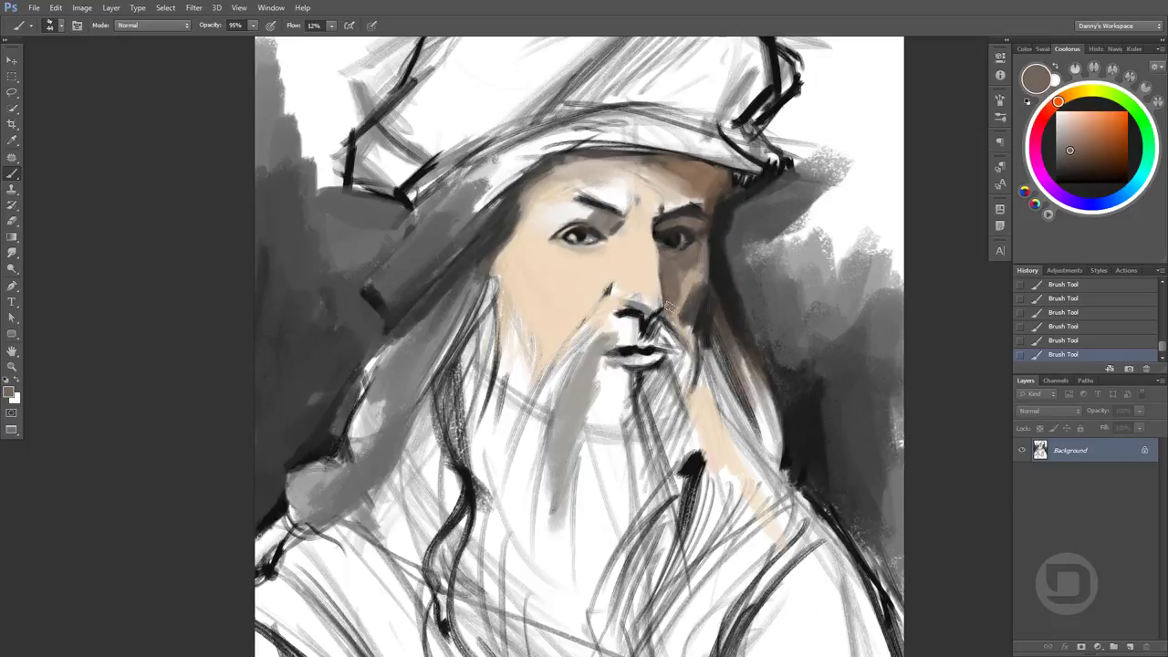
alt+click(651, 316)
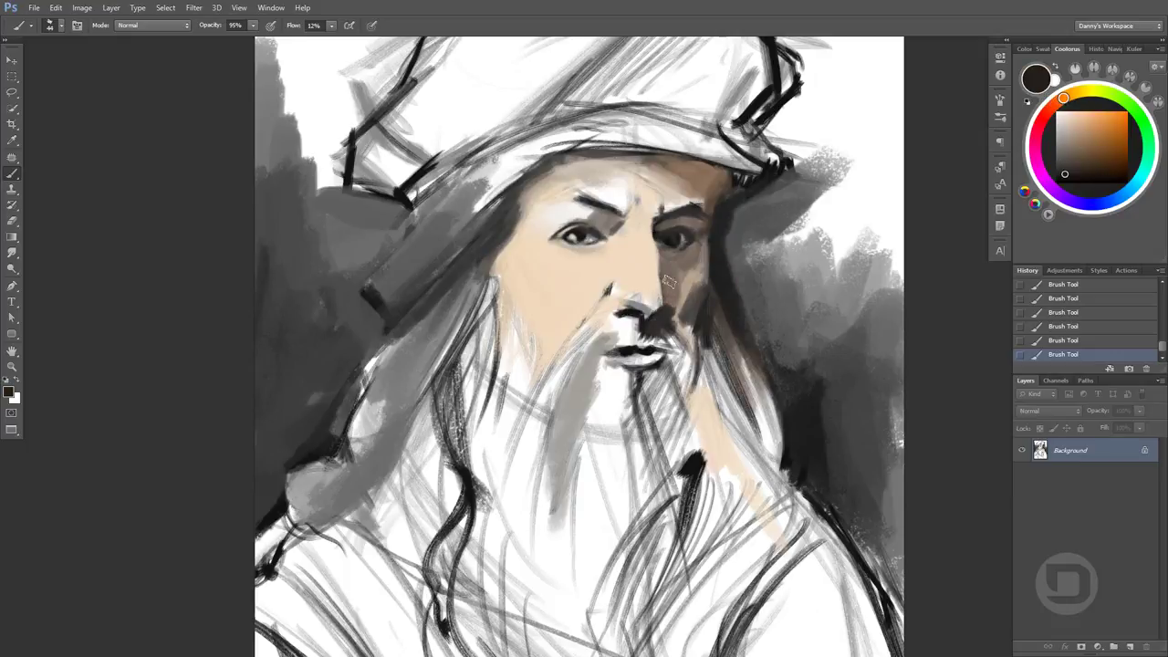
alt+click(622, 288)
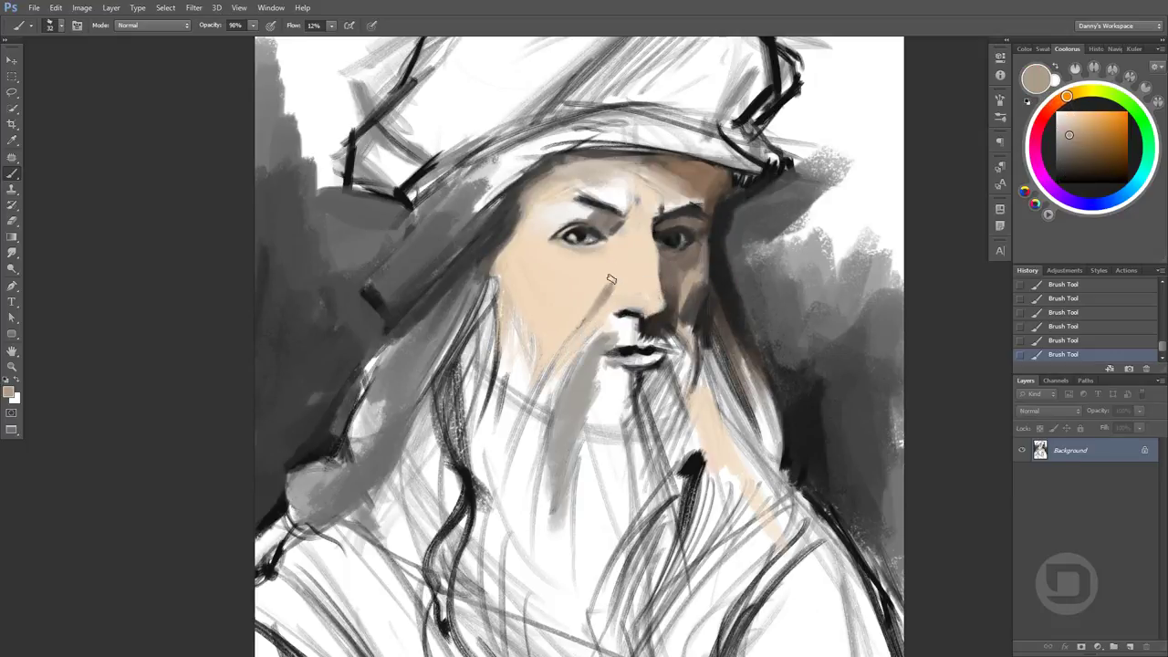
Lighten the beard below the moustache with white and soft grey
alt+click(591, 344)
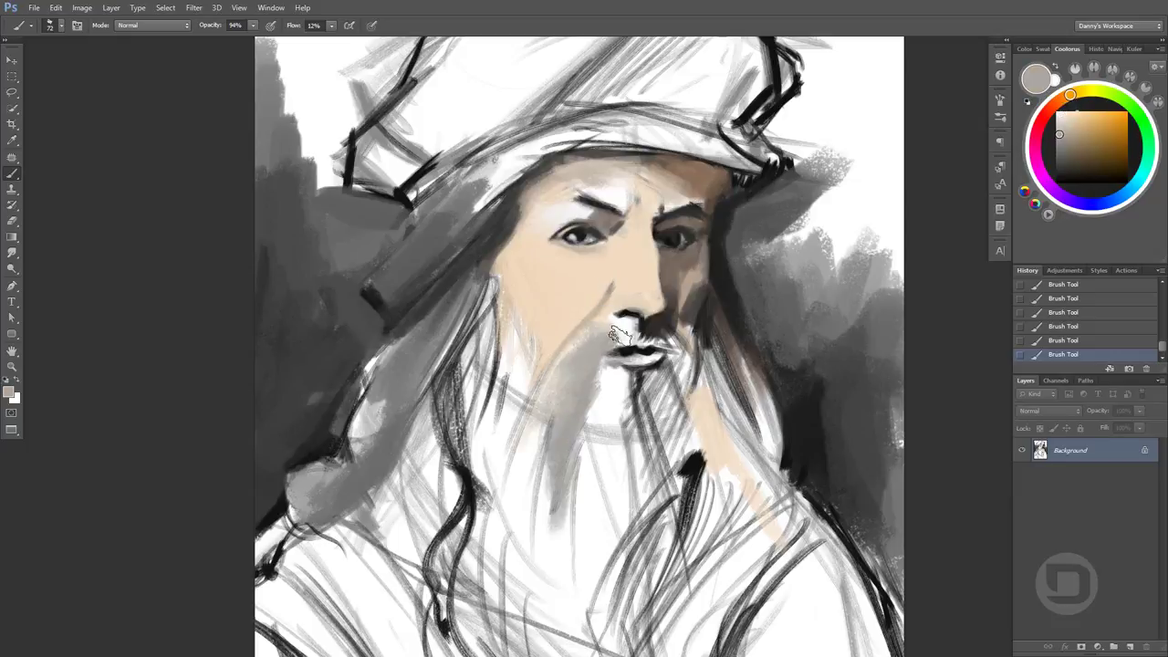
mouse_move(598, 338)
mouse_down()
mouse_move(567, 401)
mouse_move(540, 548)
mouse_up()
alt+click(574, 383)
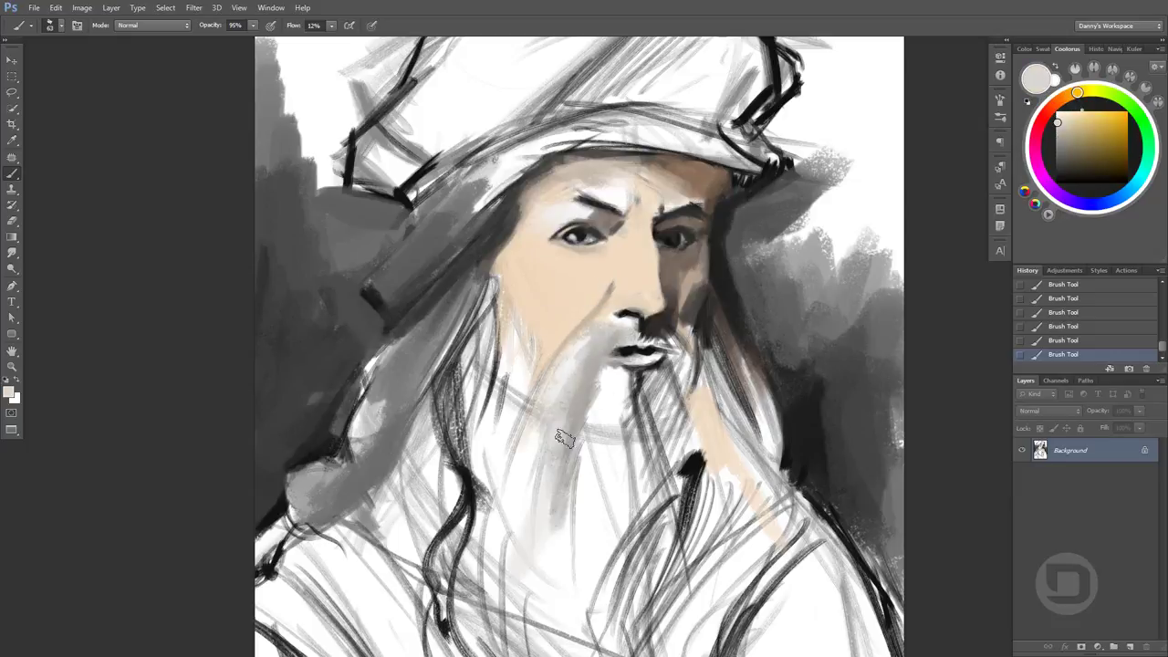
alt+click(644, 347)
alt+click(637, 367)
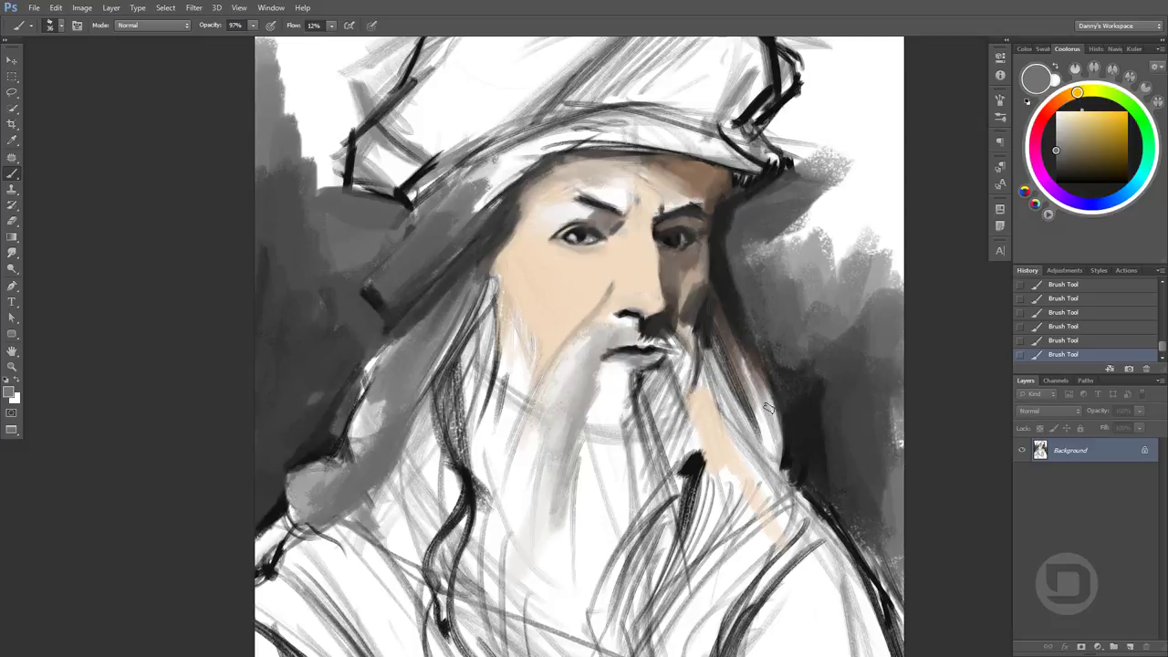
Paint paler cream skin strokes across the cheek, forehead and brow
alt+click(630, 226)
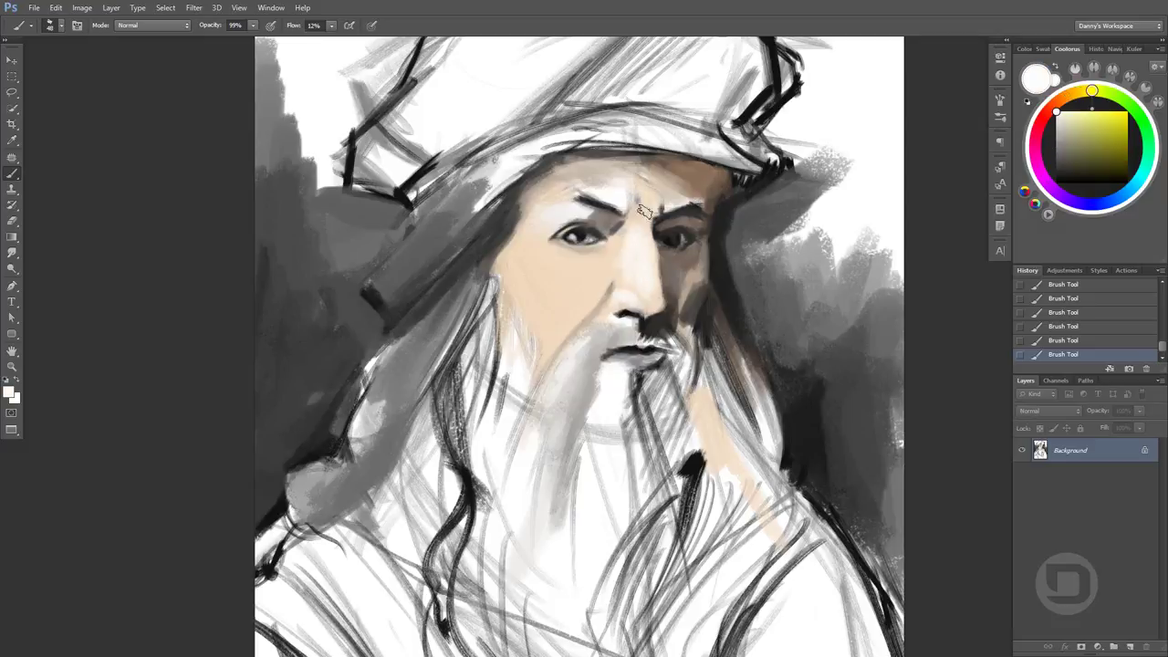
drag(584, 270, 525, 274)
alt+click(516, 257)
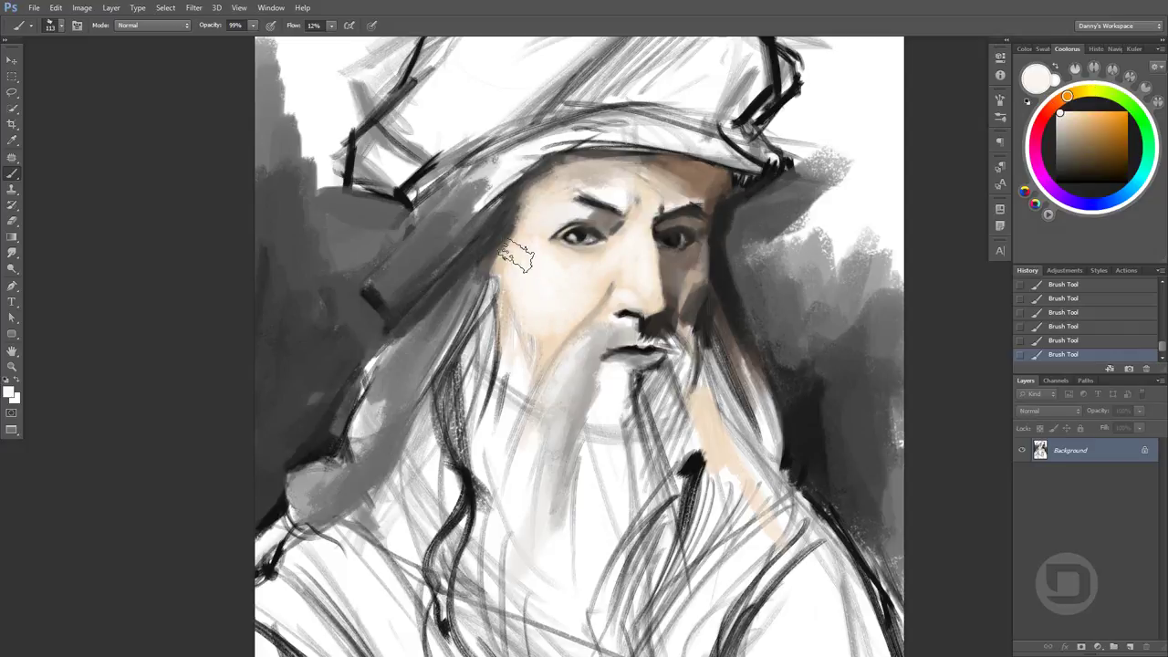
alt+click(557, 260)
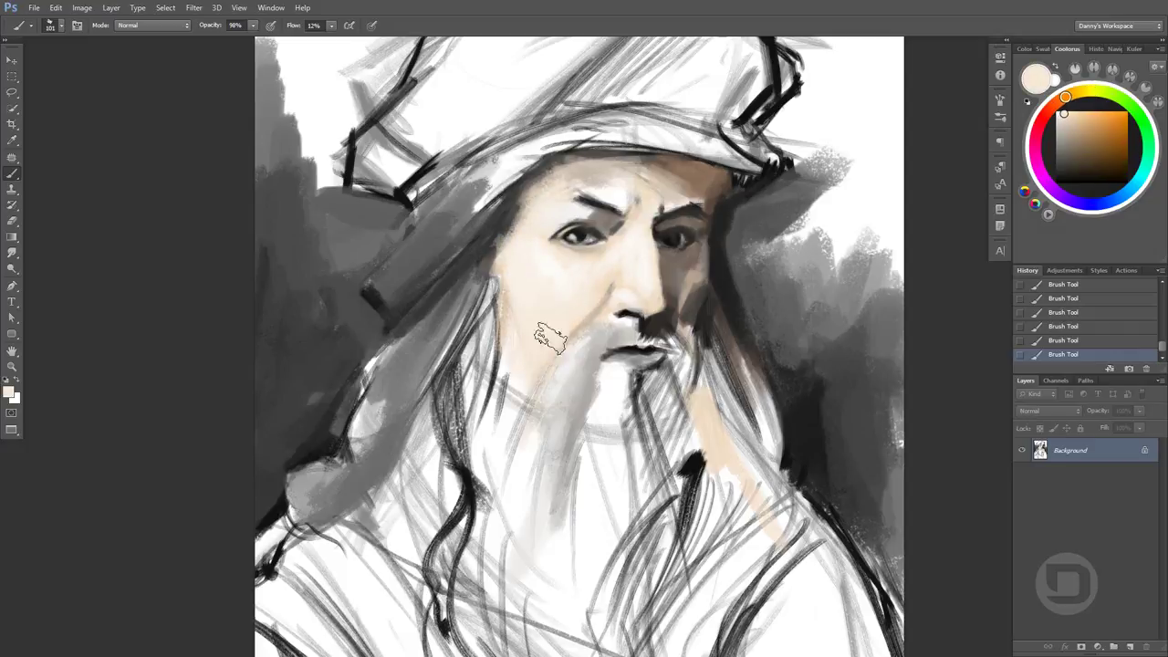
alt+click(597, 201)
alt+click(551, 175)
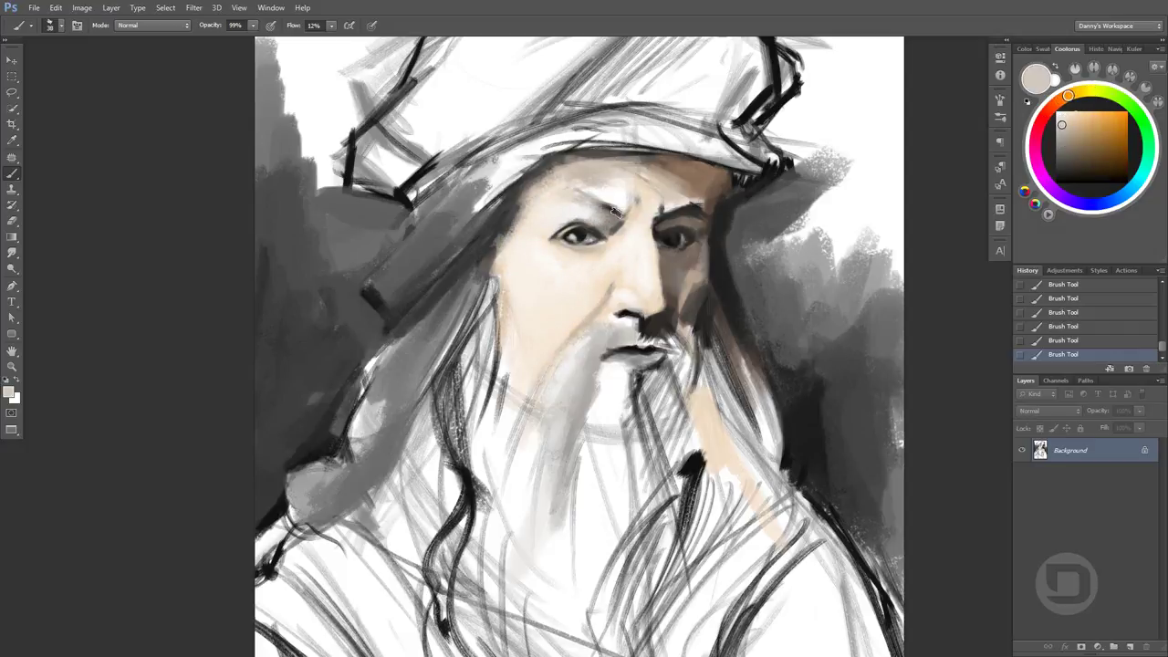
alt+click(581, 189)
drag(582, 188, 657, 174)
alt+click(548, 182)
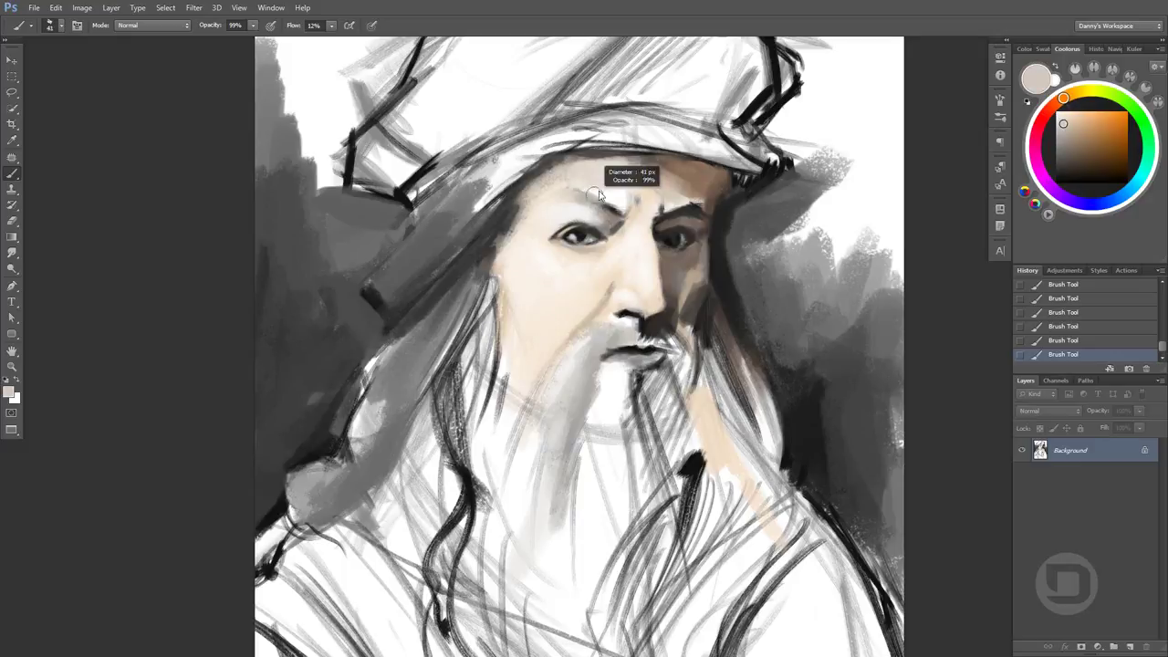
drag(547, 205, 588, 201)
Sample beige, grey, reddish and near-black tones around the eyes and forehead
alt+click(588, 202)
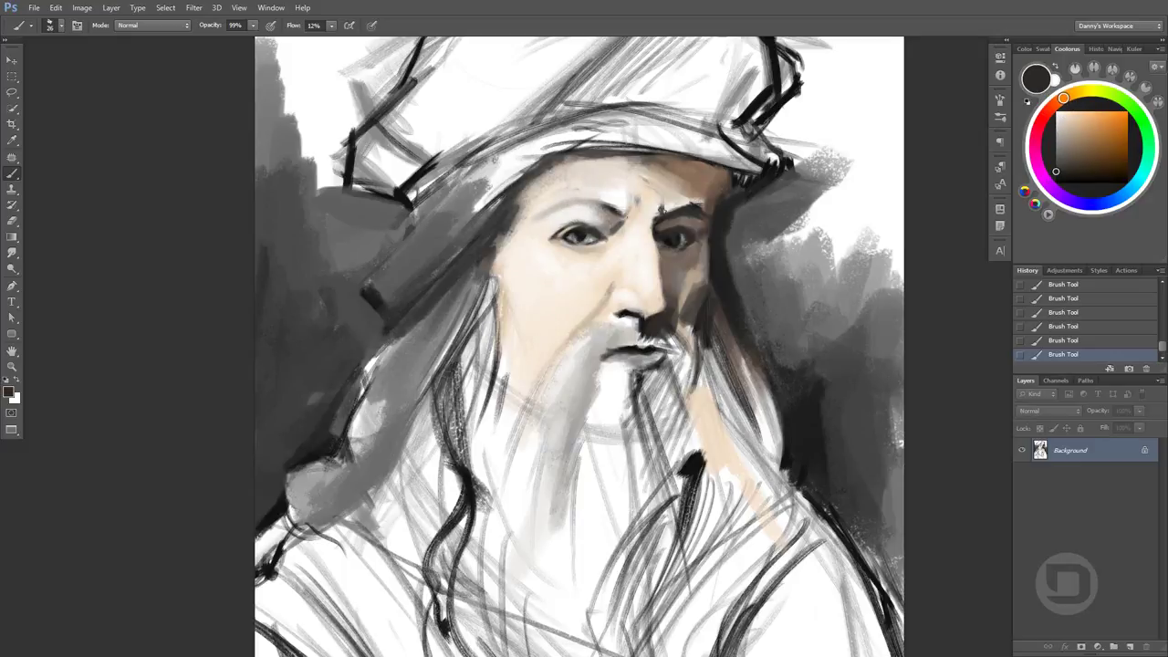
alt+click(633, 220)
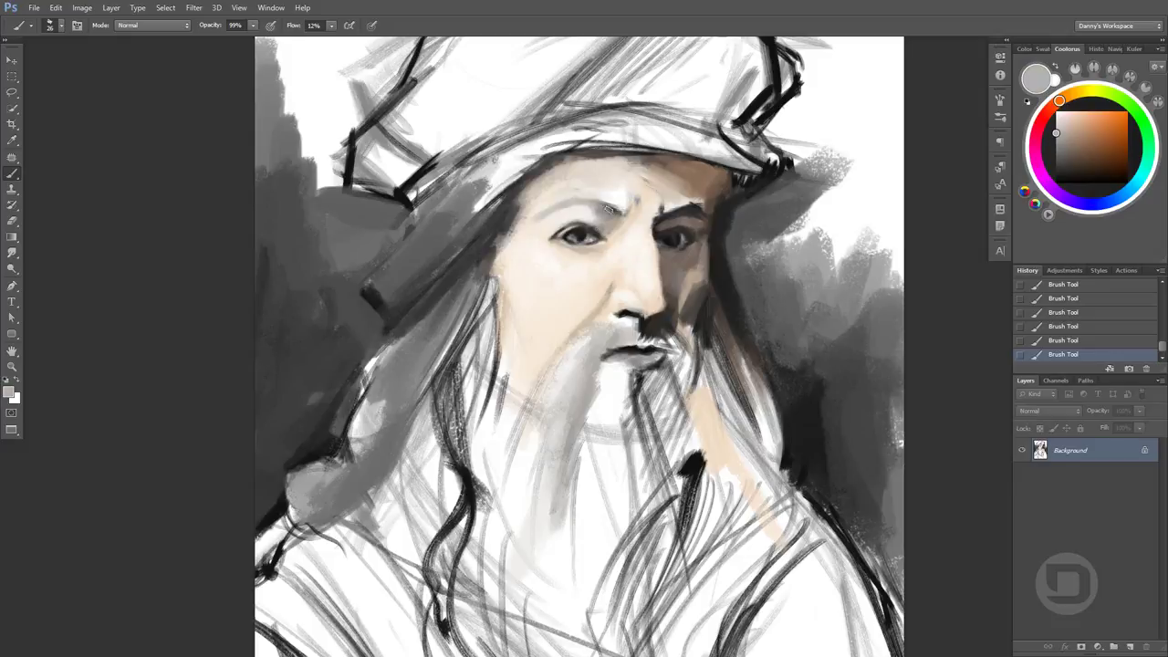
alt+click(606, 209)
alt+click(609, 208)
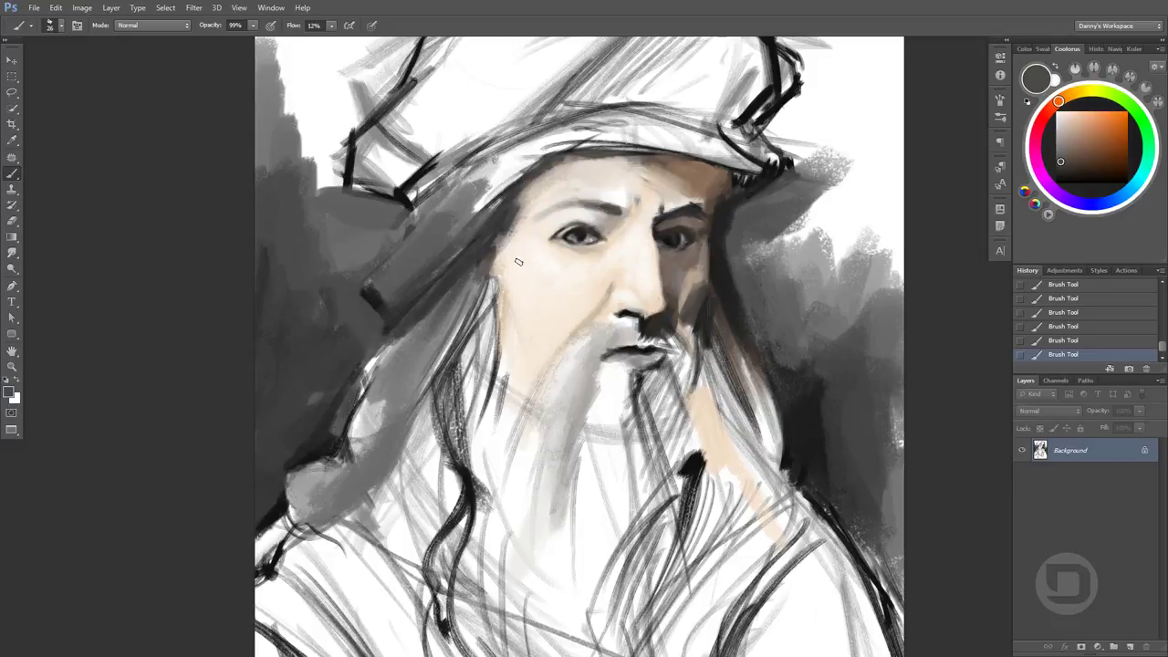
alt+click(629, 179)
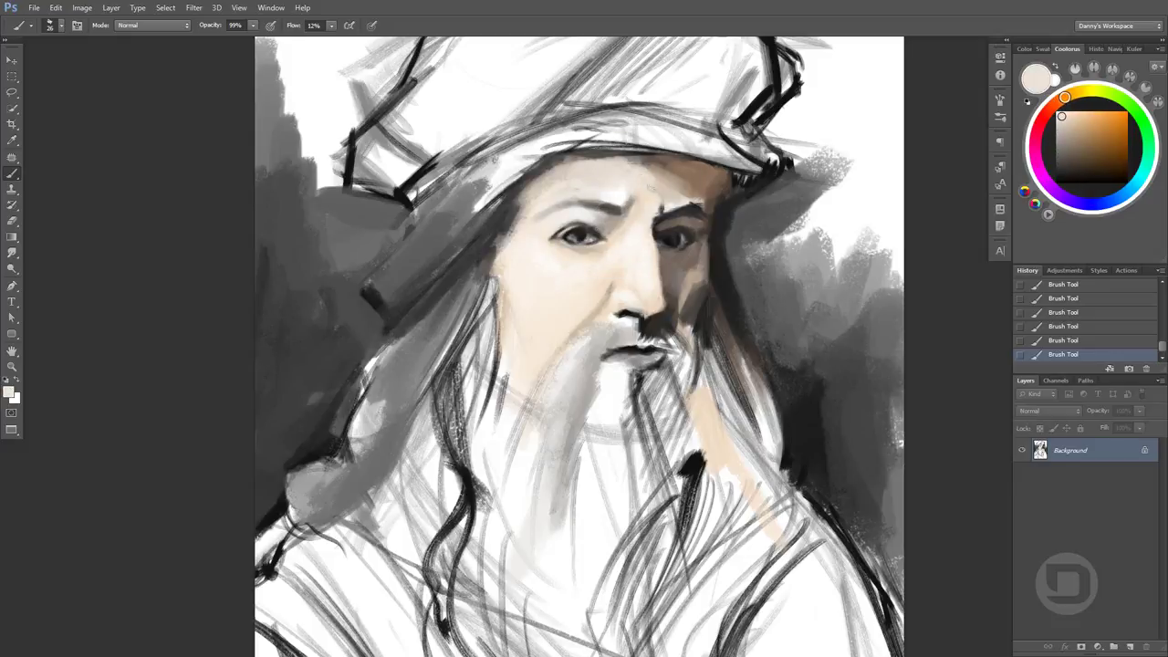
alt+click(585, 226)
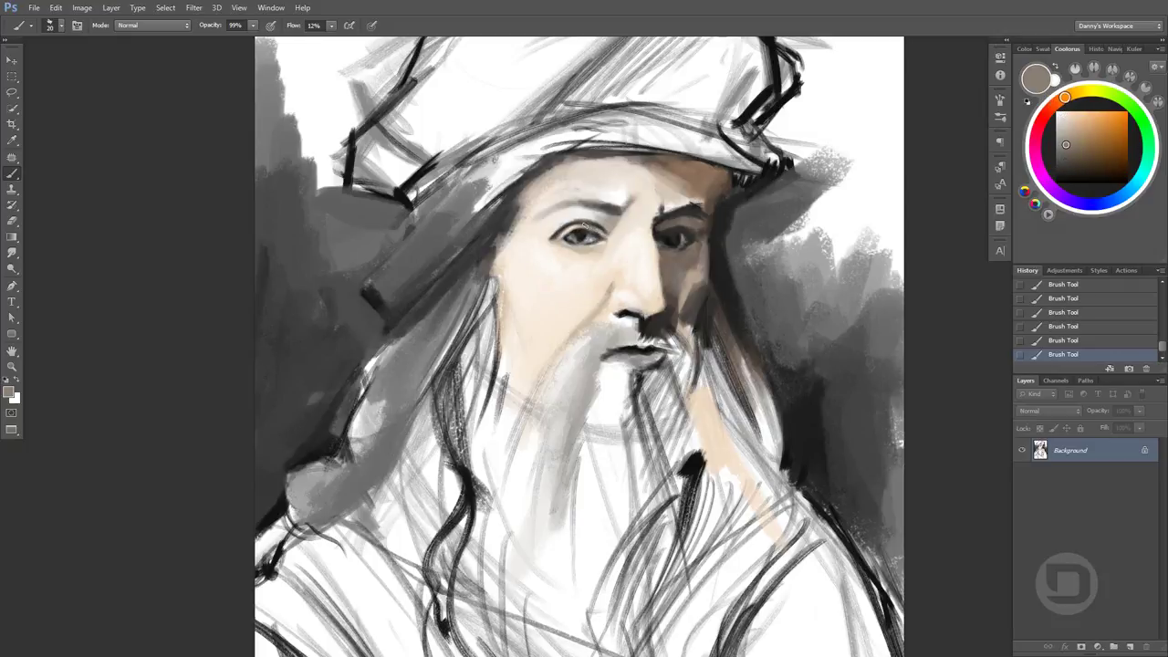
alt+click(591, 236)
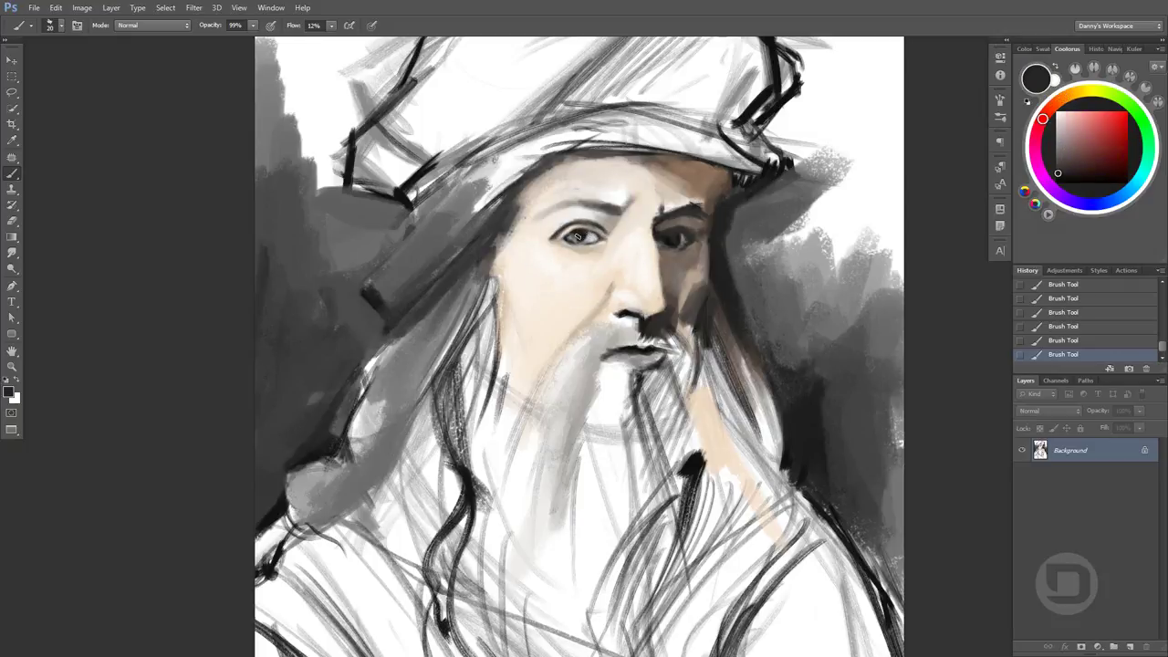
alt+click(630, 177)
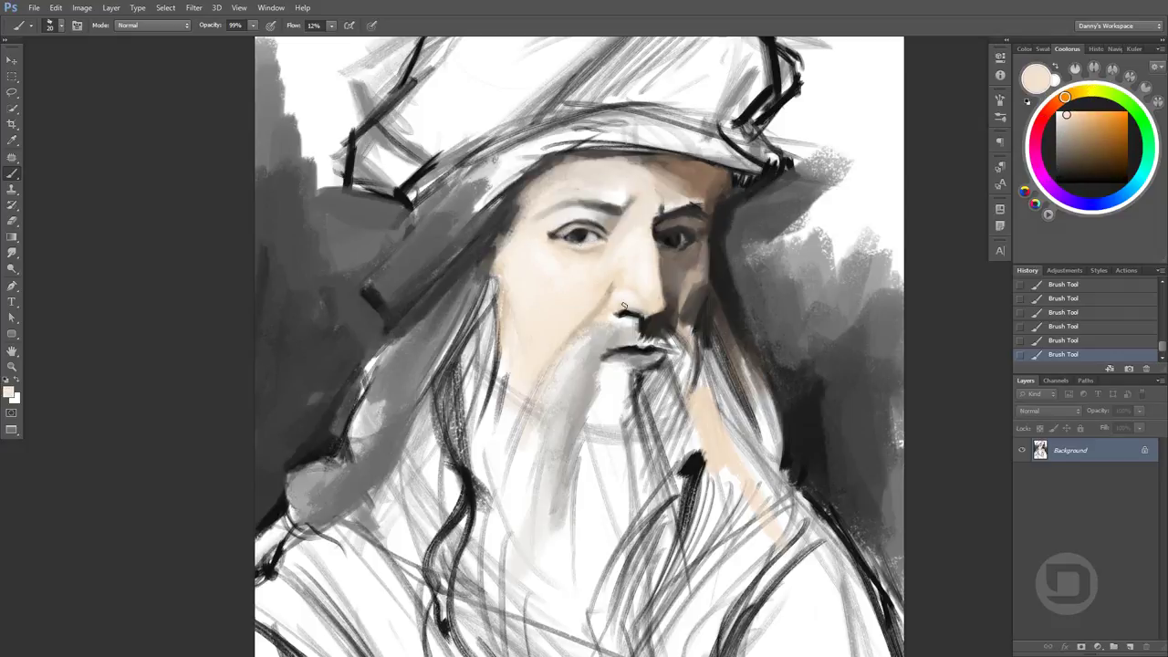
alt+click(575, 231)
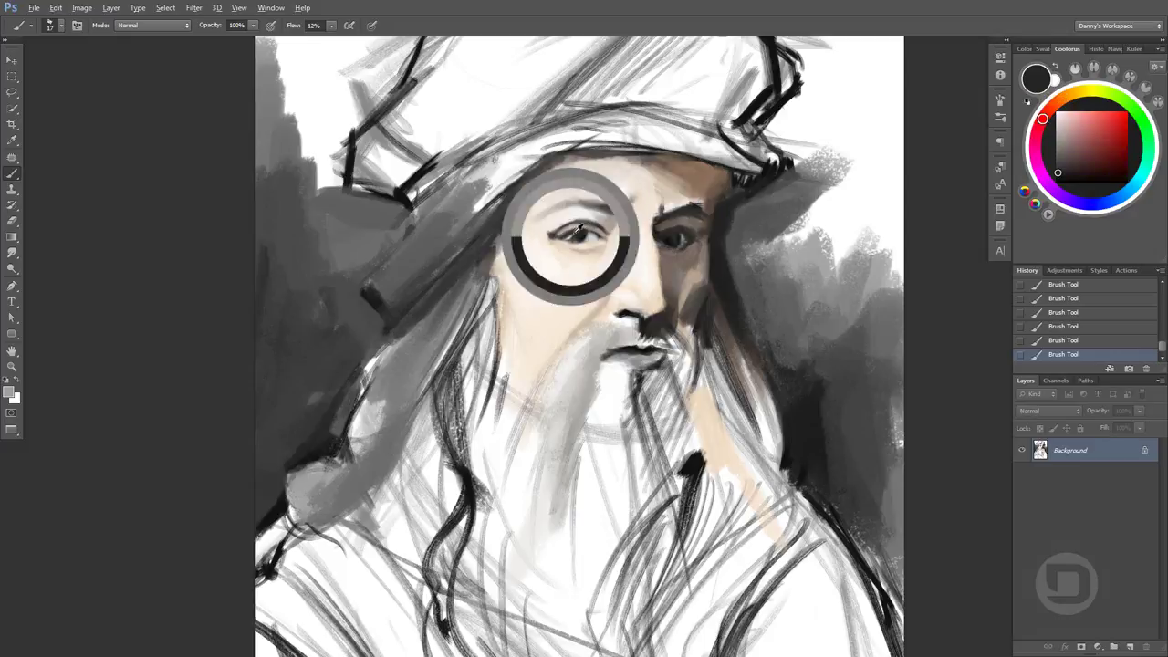
alt+click(602, 196)
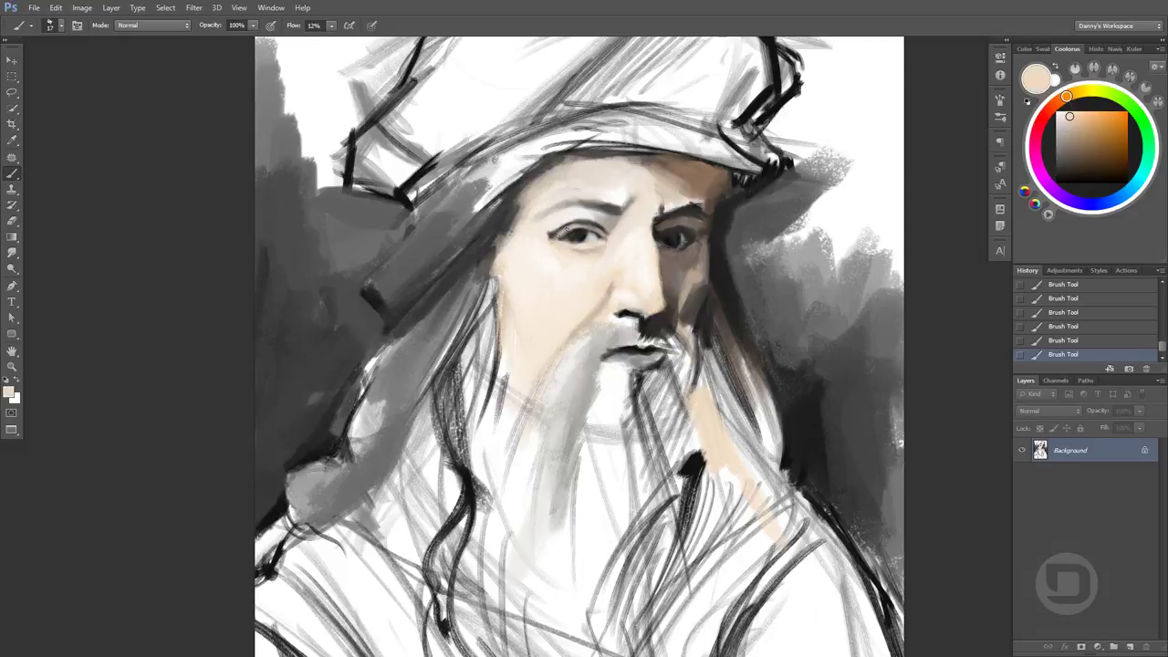
Lower brush opacity to 98% and paint light-grey strokes on the left hair
drag(617, 282, 633, 276)
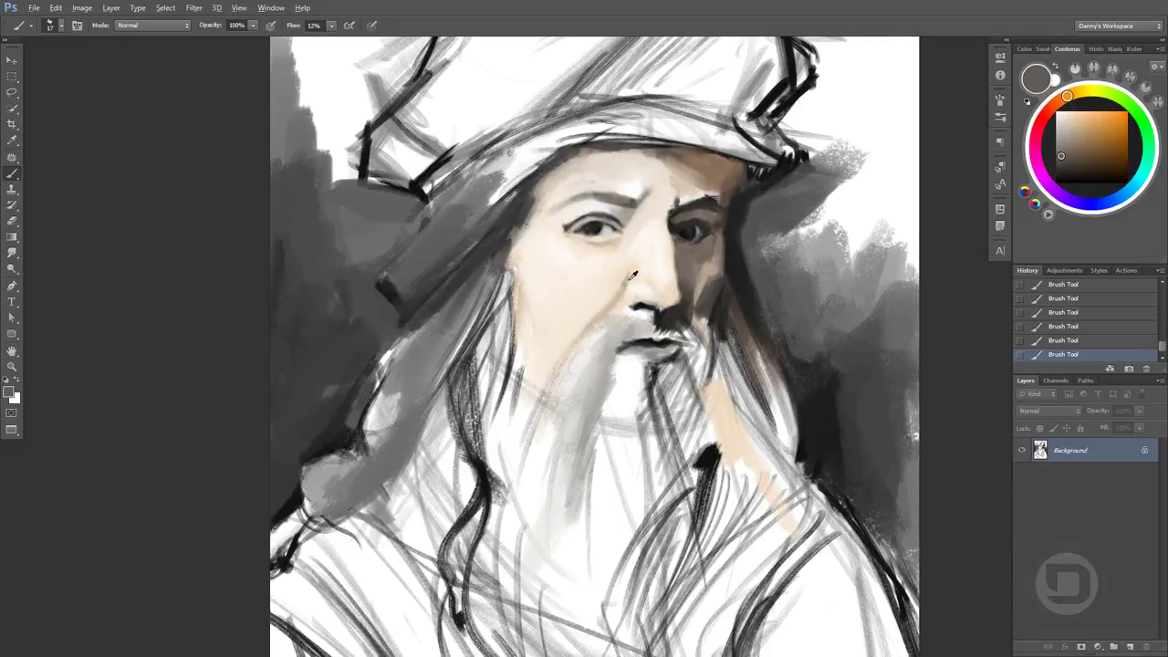
key(9)
key(8)
alt+click(579, 253)
drag(502, 239, 390, 341)
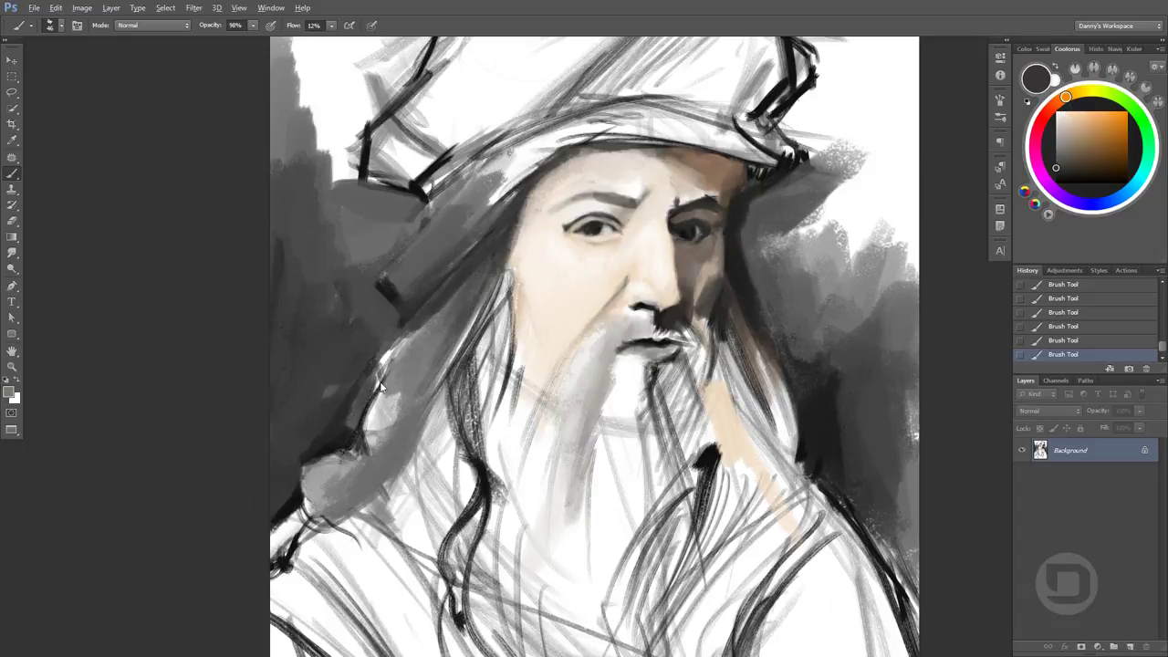
Restore 100% opacity and darken the hair and left hat edge with brown strokes
key(0)
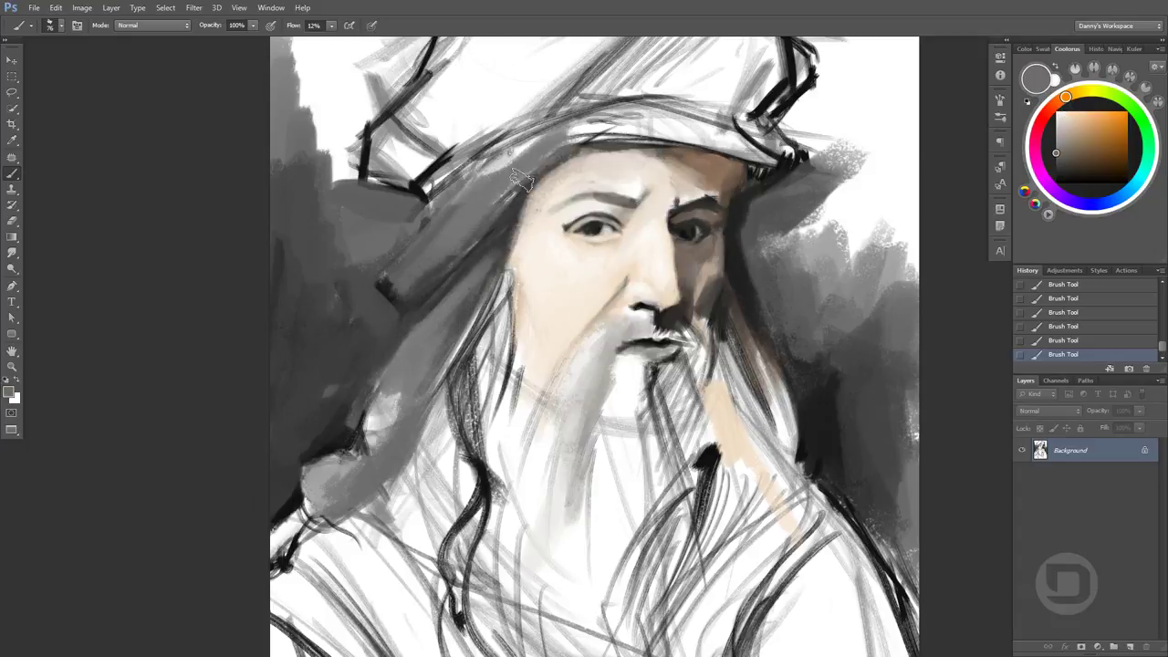
mouse_move(573, 138)
mouse_down()
mouse_move(431, 284)
mouse_move(507, 175)
mouse_up()
click(1101, 144)
click(1087, 160)
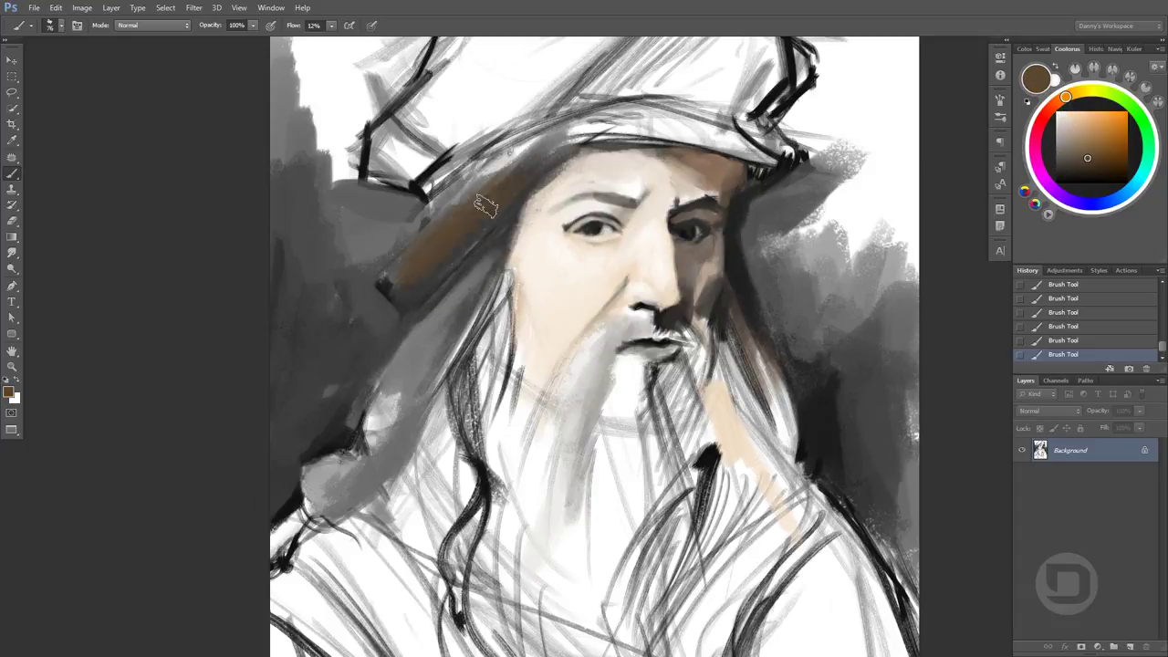
drag(415, 297, 570, 144)
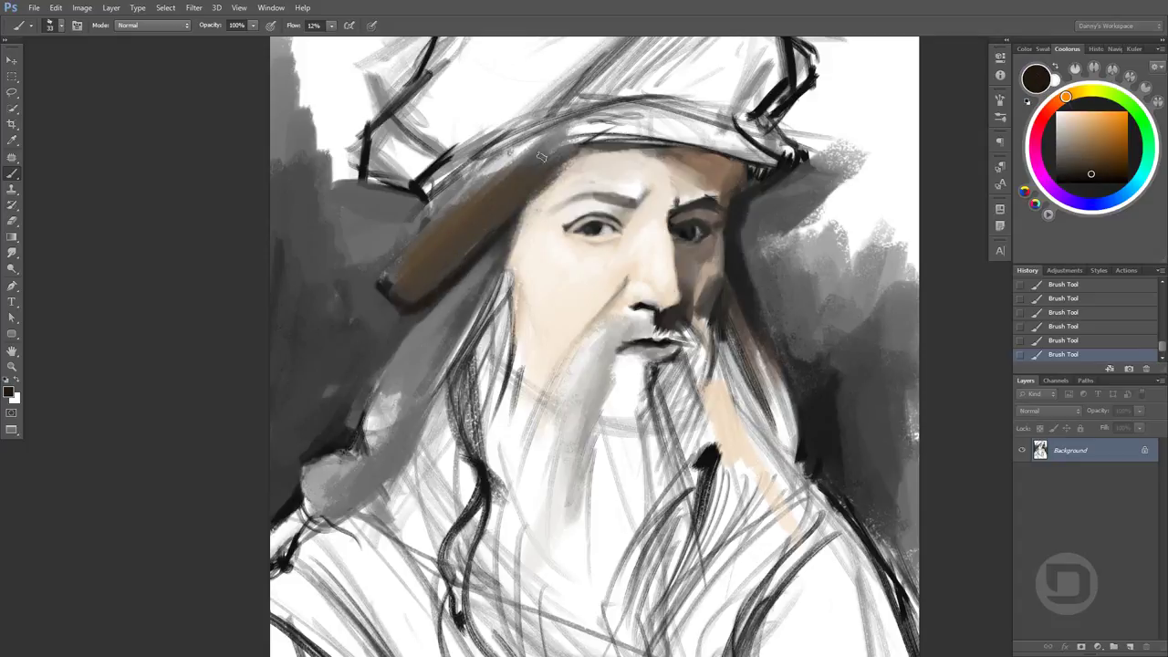
Paint a wide brown band across the hat brim
alt+click(508, 202)
alt+click(507, 202)
drag(456, 196, 776, 159)
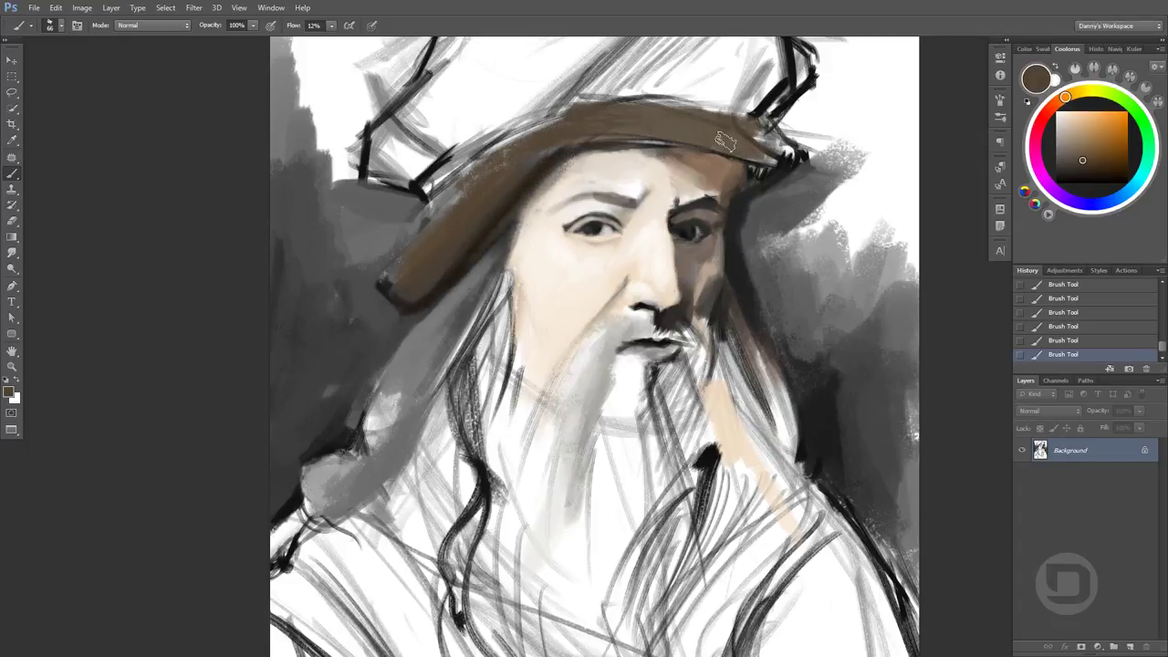
drag(815, 304, 820, 308)
Lighten the left cheek and beard edge with light grey strokes
alt+click(620, 268)
drag(516, 274, 529, 383)
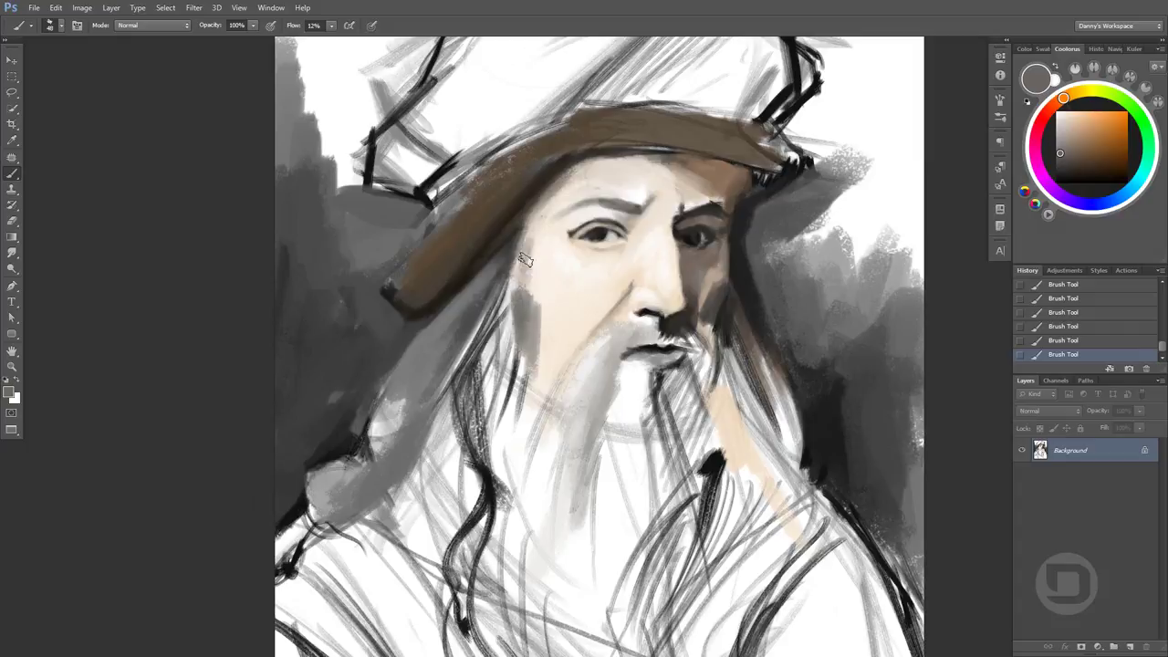
drag(524, 237, 538, 292)
Sample peach, pale yellow and darker skin tones from the cheek, then dark brown
alt+click(555, 308)
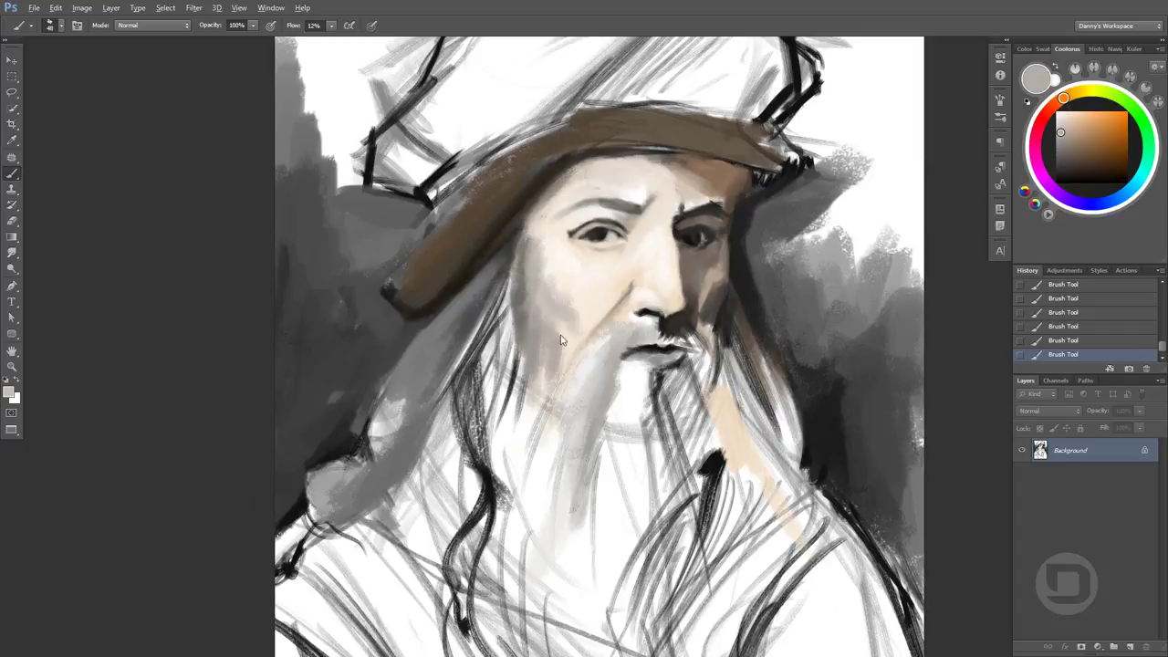
alt+click(572, 301)
alt+click(566, 278)
alt+click(535, 243)
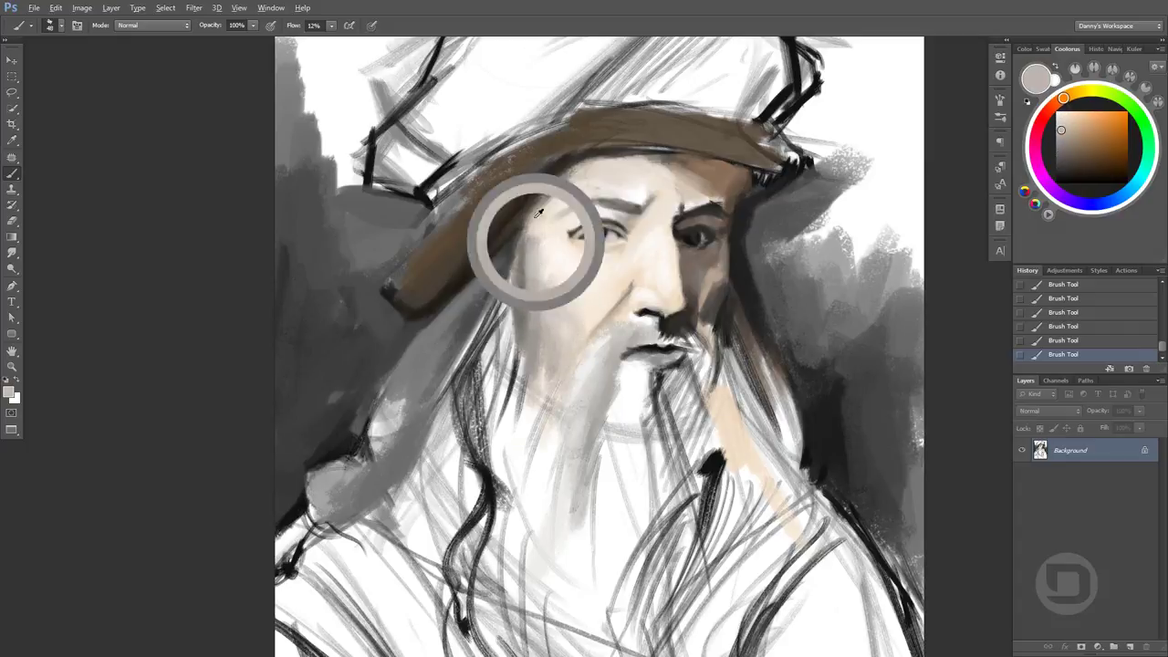
alt+click(554, 287)
alt+click(521, 251)
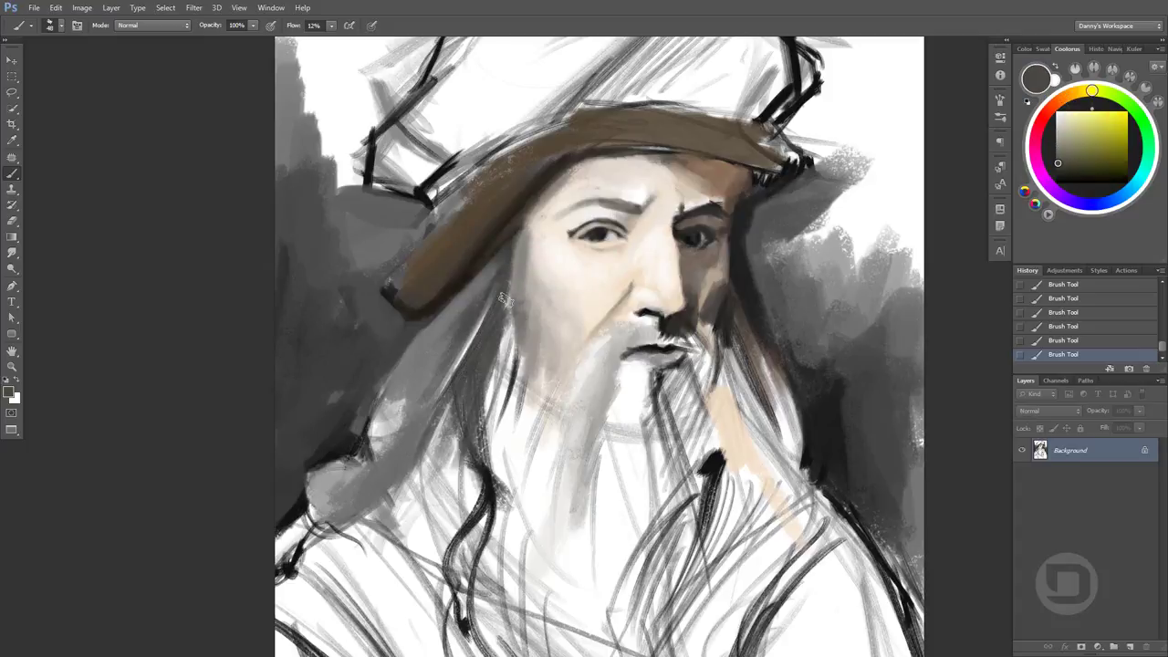
alt+click(526, 236)
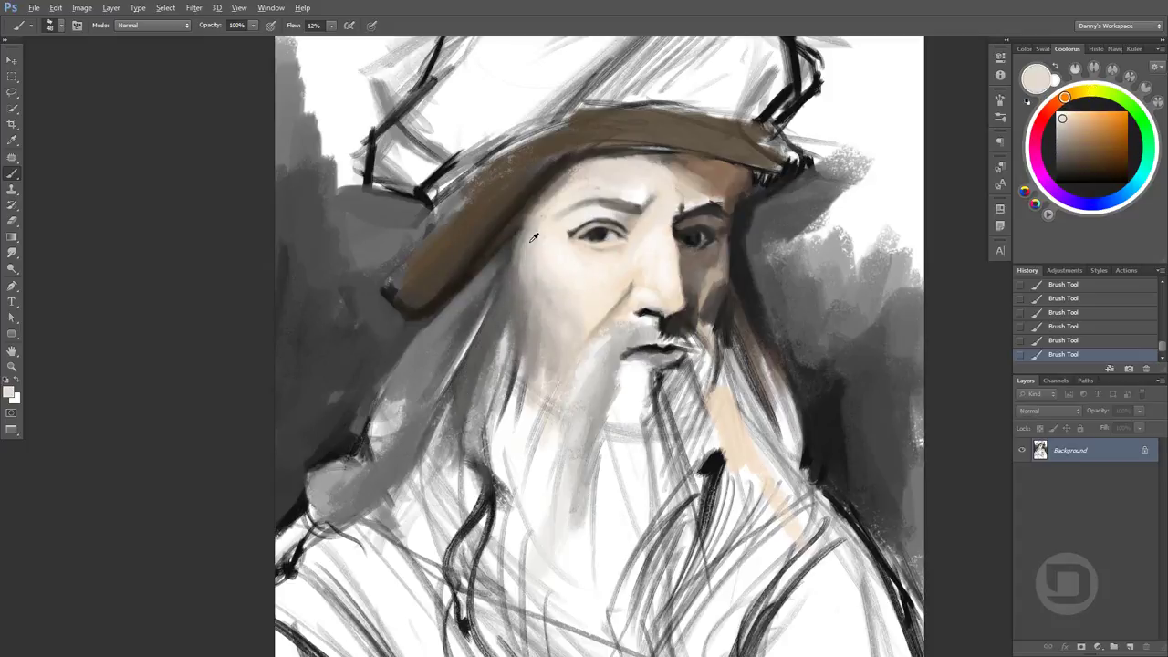
alt+click(559, 181)
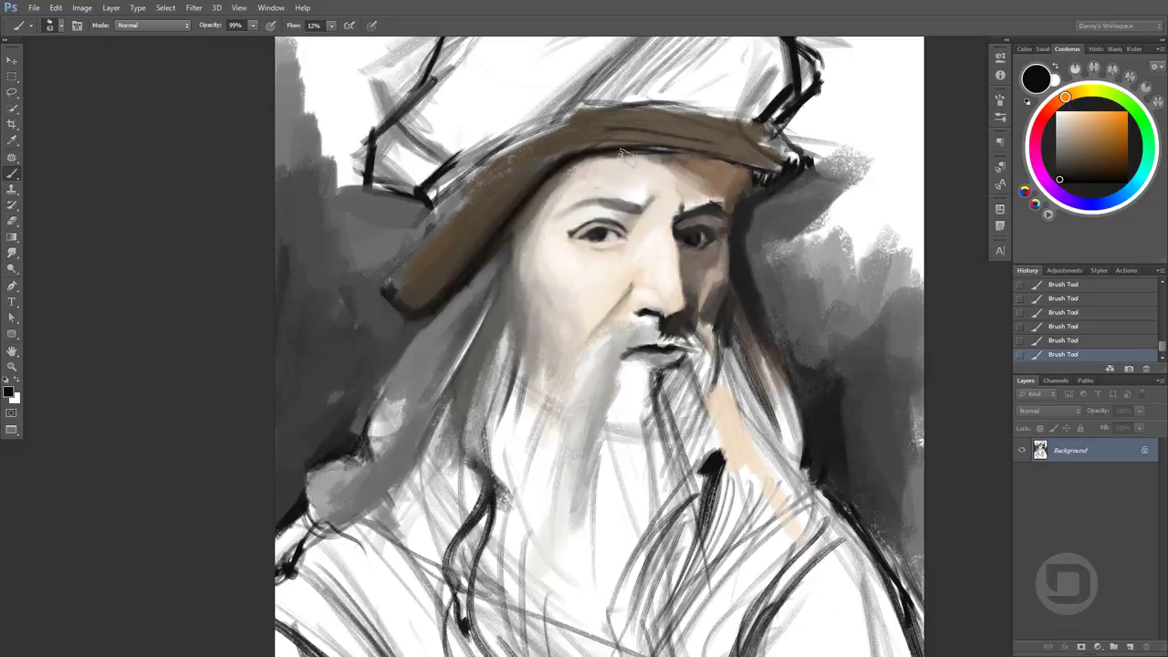
Darken the hat brim with brown and repaint grey beside the face
drag(621, 153, 785, 164)
mouse_move(639, 119)
mouse_down()
mouse_move(803, 155)
mouse_move(863, 78)
mouse_move(840, 111)
mouse_move(868, 118)
mouse_move(860, 222)
mouse_move(822, 137)
mouse_move(870, 230)
mouse_move(824, 308)
mouse_move(829, 391)
mouse_move(809, 357)
mouse_move(783, 347)
mouse_move(771, 219)
mouse_move(821, 183)
mouse_move(803, 251)
mouse_up()
mouse_move(775, 347)
mouse_down()
mouse_move(759, 233)
mouse_move(744, 278)
mouse_up()
Sample browns, creams and skin tones around the cheek, moustache and nose
alt+click(717, 272)
alt+click(718, 259)
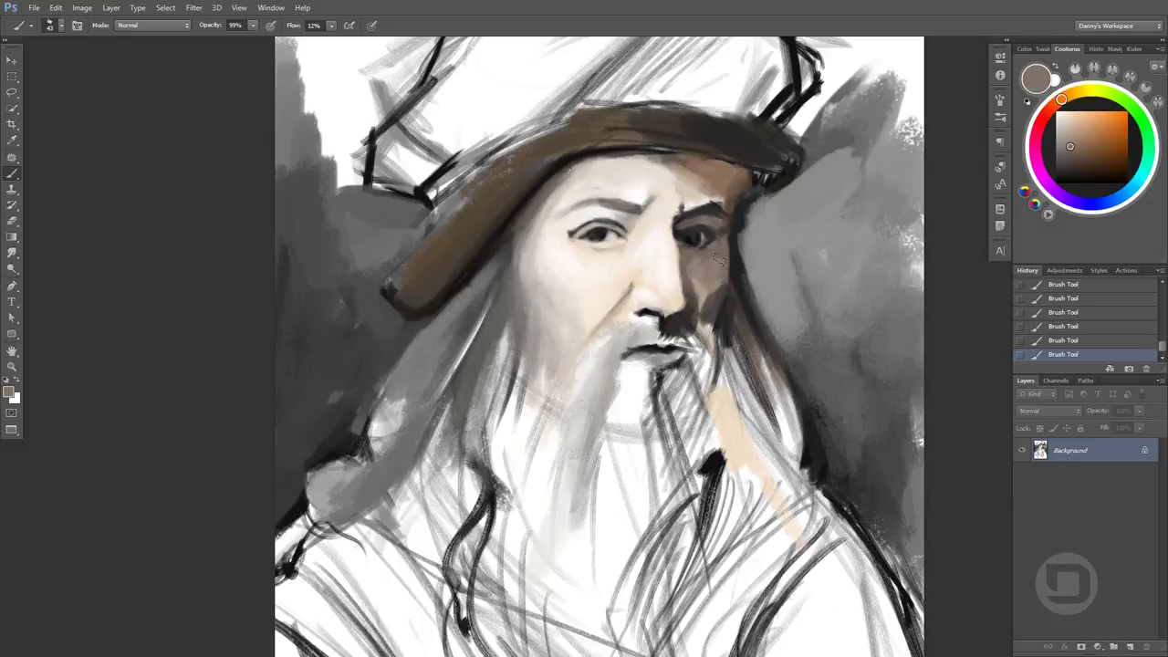
alt+click(695, 220)
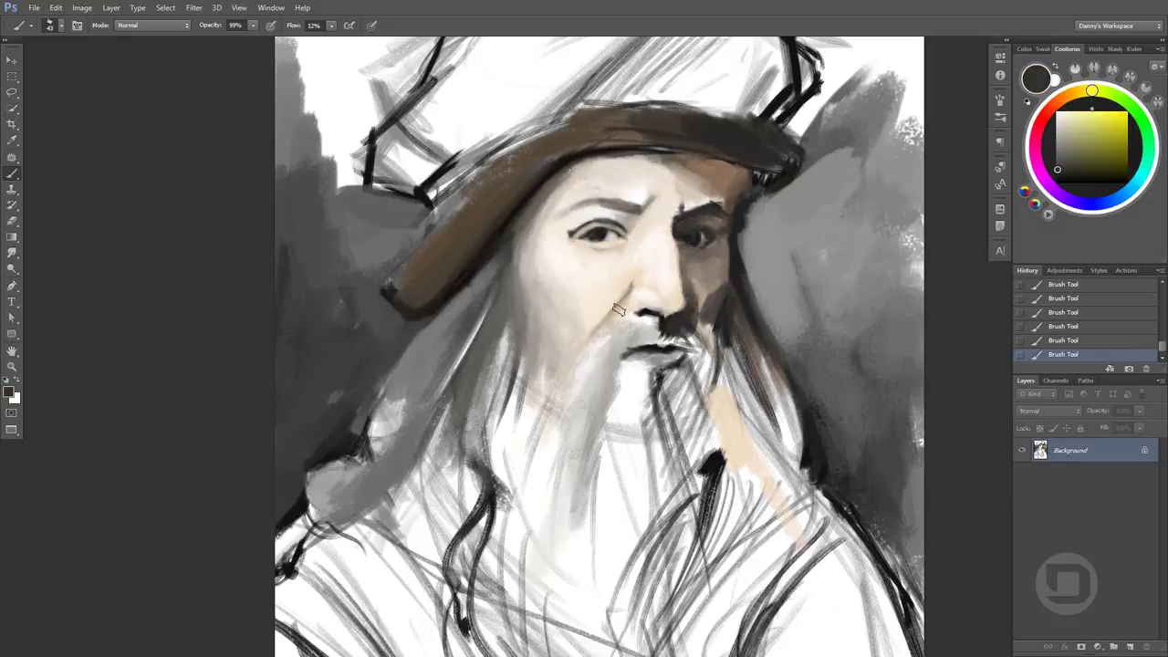
alt+click(654, 340)
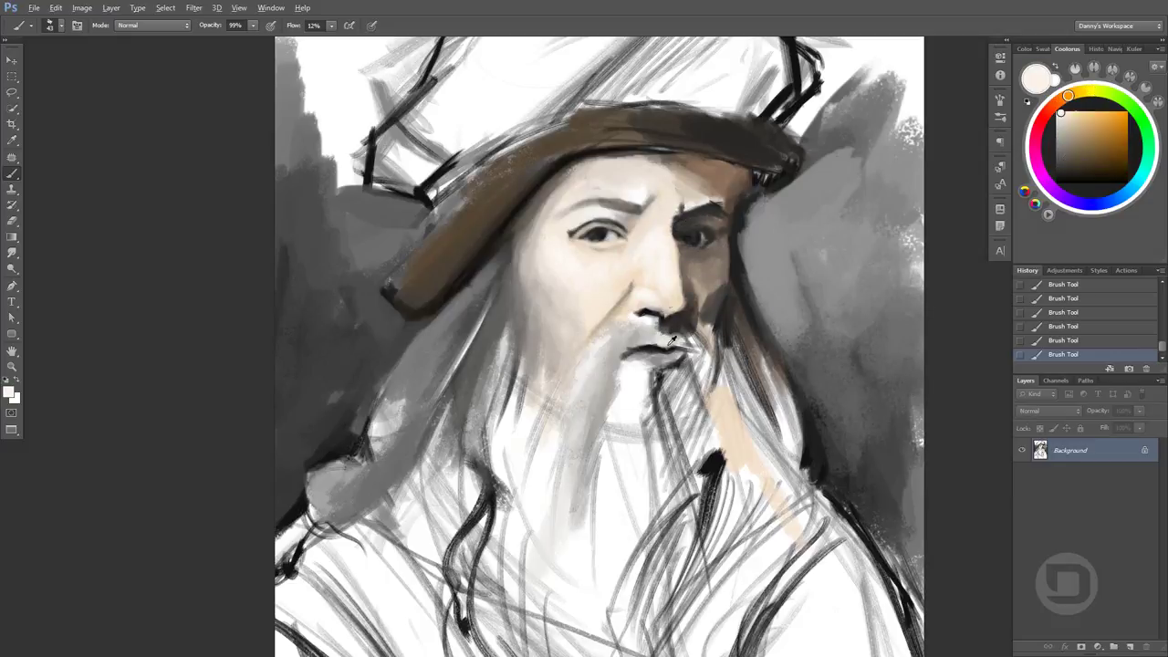
alt+click(646, 337)
alt+click(637, 335)
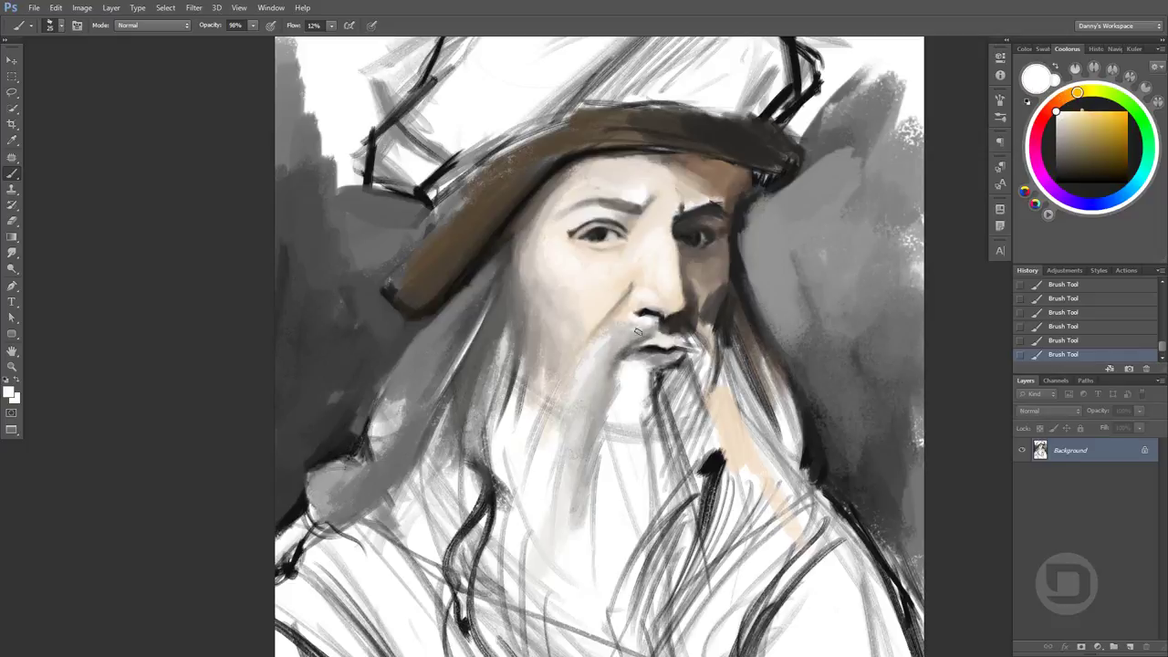
alt+click(632, 303)
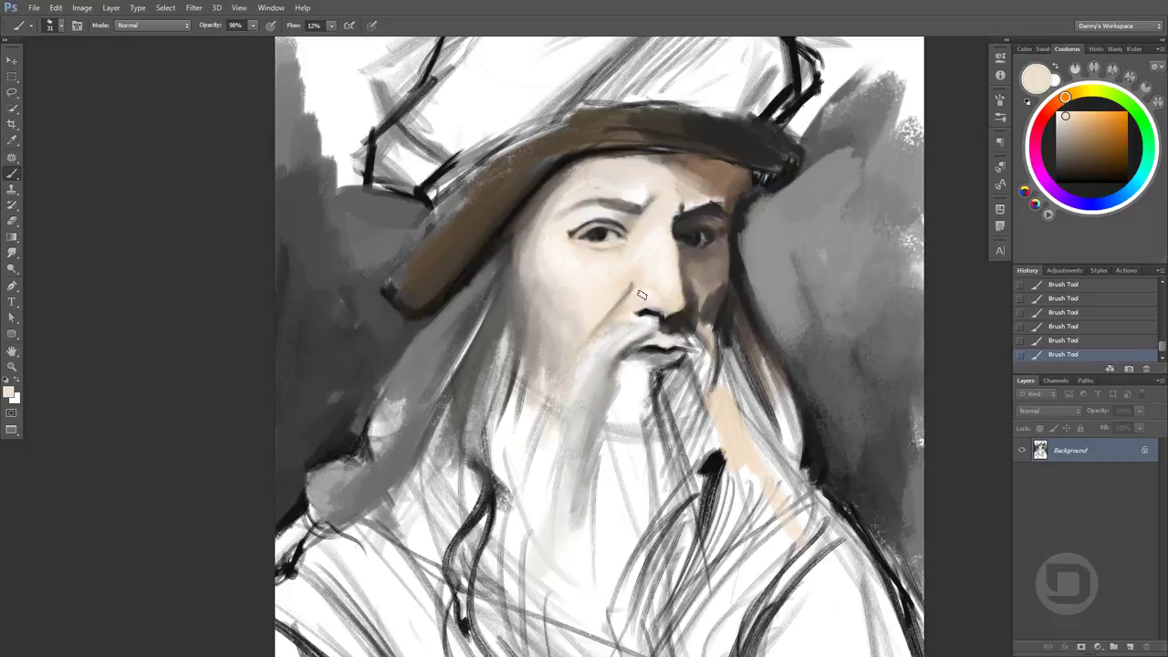
alt+click(626, 306)
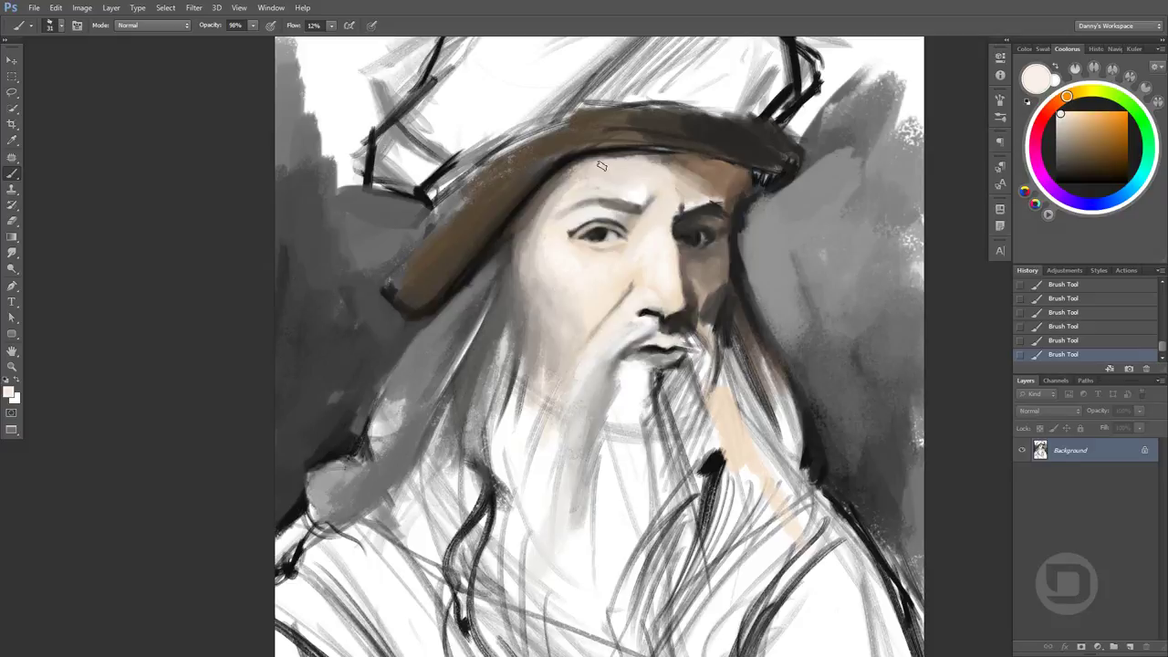
alt+click(629, 293)
Paint grey beard strokes below the mouth
alt+click(536, 383)
drag(537, 374, 529, 520)
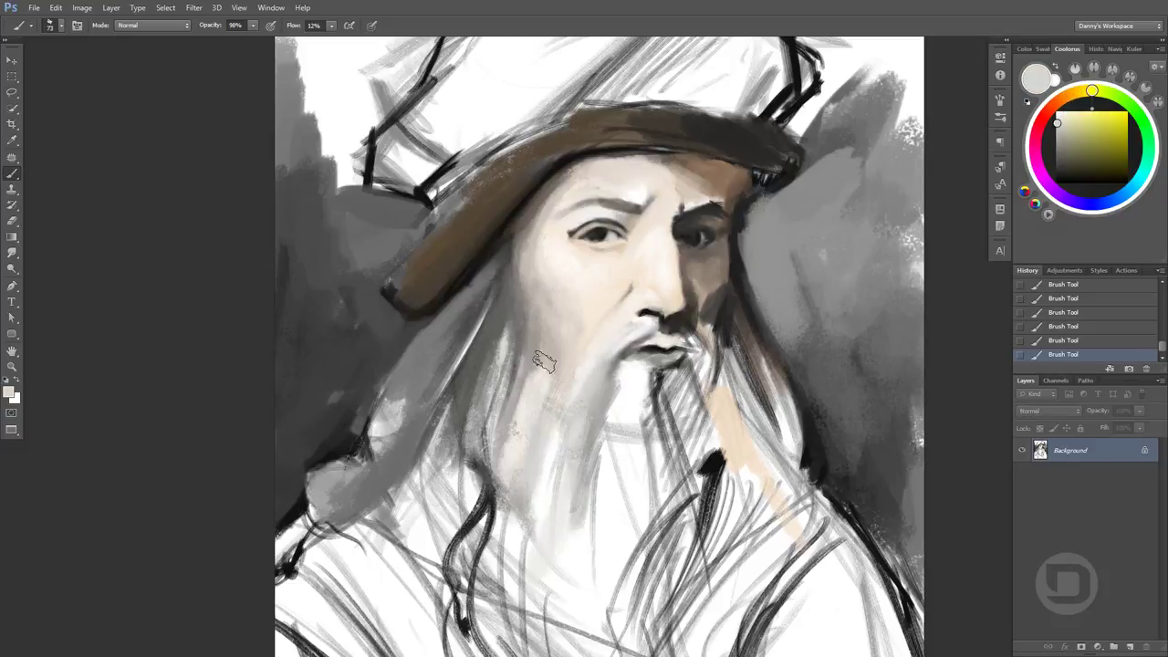
drag(548, 365, 551, 500)
Enlarge the brush and smooth the left background with lighter grey
alt+click(399, 401)
mouse_move(392, 374)
mouse_down()
mouse_move(374, 479)
mouse_move(329, 461)
mouse_up()
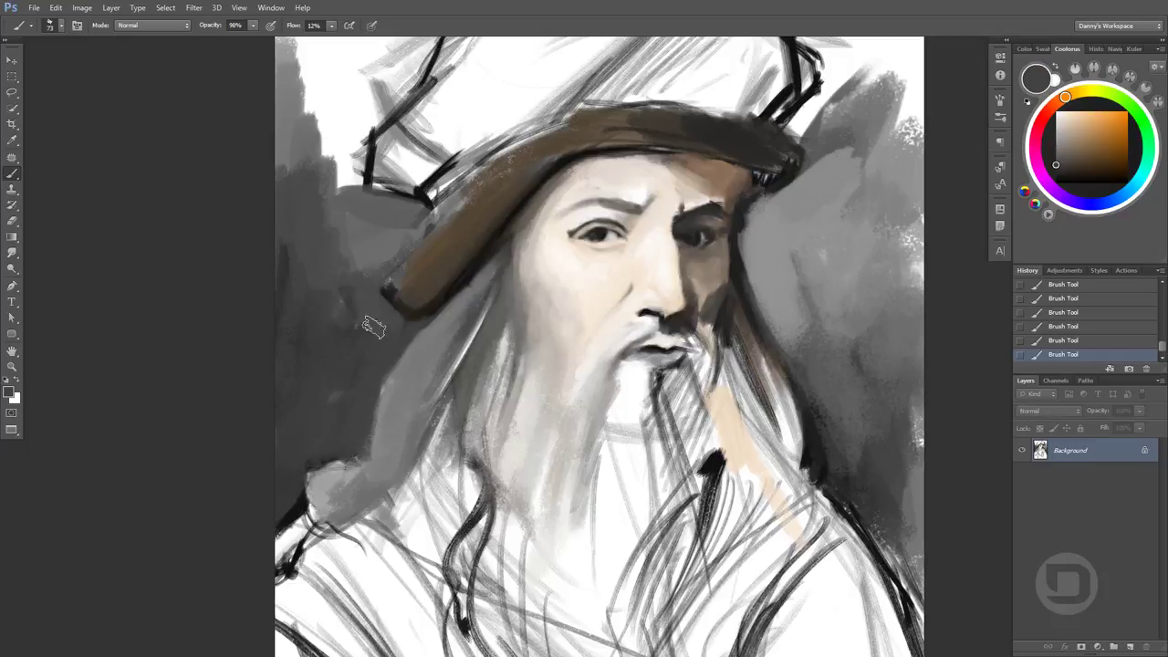
key(bracketright)
key(bracketright)
key(bracketright)
mouse_move(310, 354)
mouse_down()
mouse_move(365, 339)
mouse_move(265, 506)
mouse_move(347, 328)
mouse_up()
alt+click(278, 502)
Paint the upper-left background grey and reshape the brown hat brim over a shadow
scroll(326, 195, up, 3)
drag(310, 274, 306, 92)
alt+click(456, 246)
mouse_move(516, 219)
mouse_down()
mouse_move(429, 314)
mouse_move(402, 374)
mouse_move(414, 393)
mouse_move(461, 360)
mouse_up()
alt+click(393, 301)
alt+click(429, 329)
alt+click(456, 365)
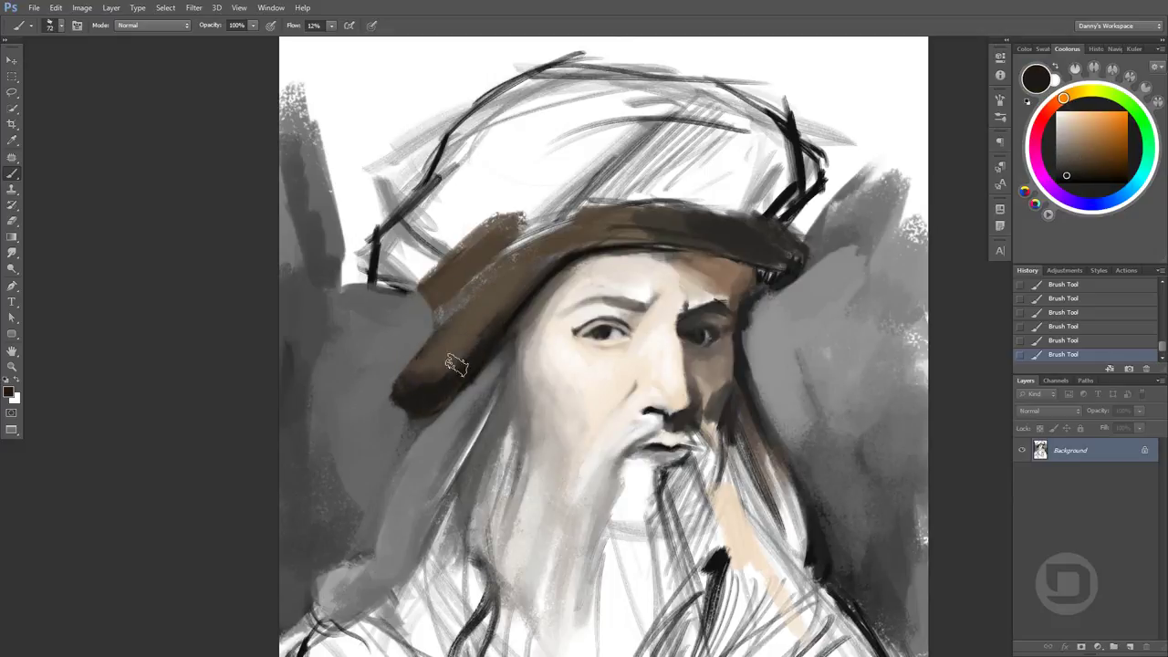
alt+click(474, 301)
mouse_move(406, 388)
mouse_down()
mouse_move(529, 269)
mouse_move(515, 292)
mouse_up()
drag(429, 361, 511, 287)
drag(479, 324, 502, 301)
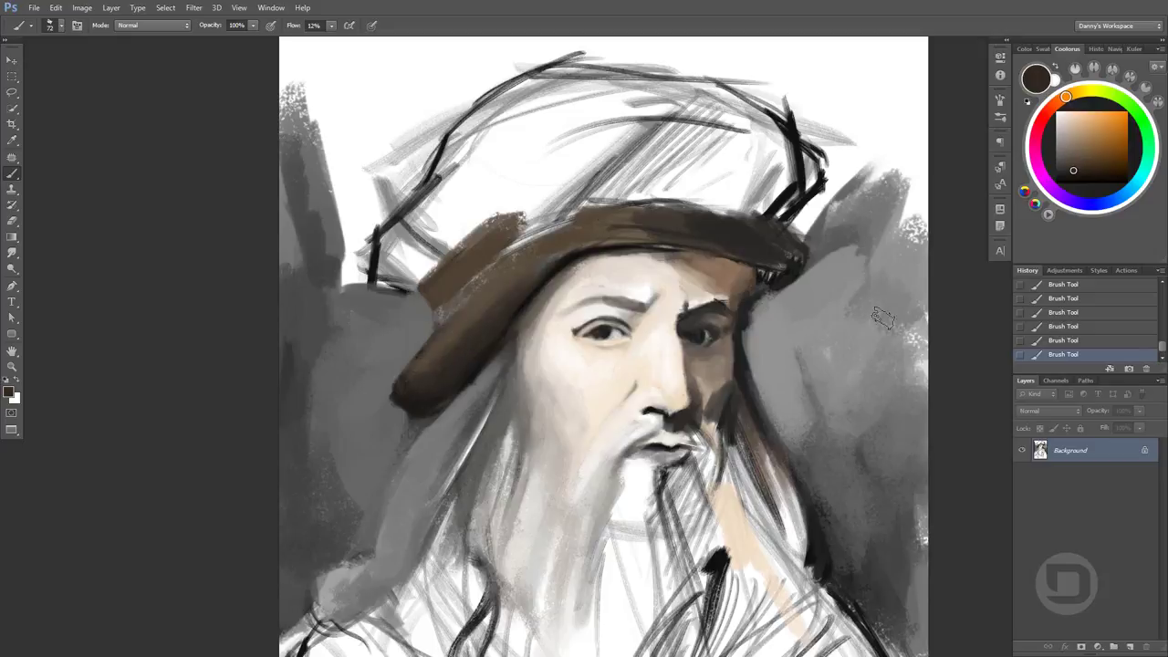
Lighten the left cheek and the forehead under the brim with cream tones
alt+click(602, 278)
drag(530, 374, 516, 424)
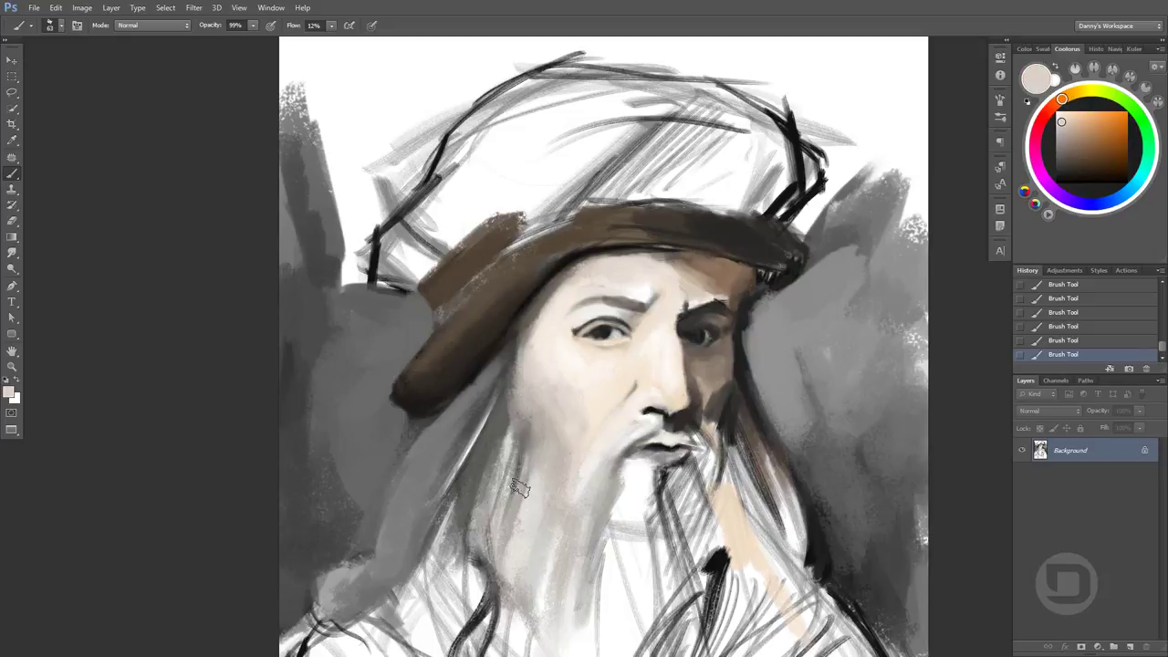
alt+click(598, 515)
drag(557, 273, 650, 254)
alt+click(666, 265)
Repaint the brim darker brown and fill the hat crown dark brown
alt+click(547, 222)
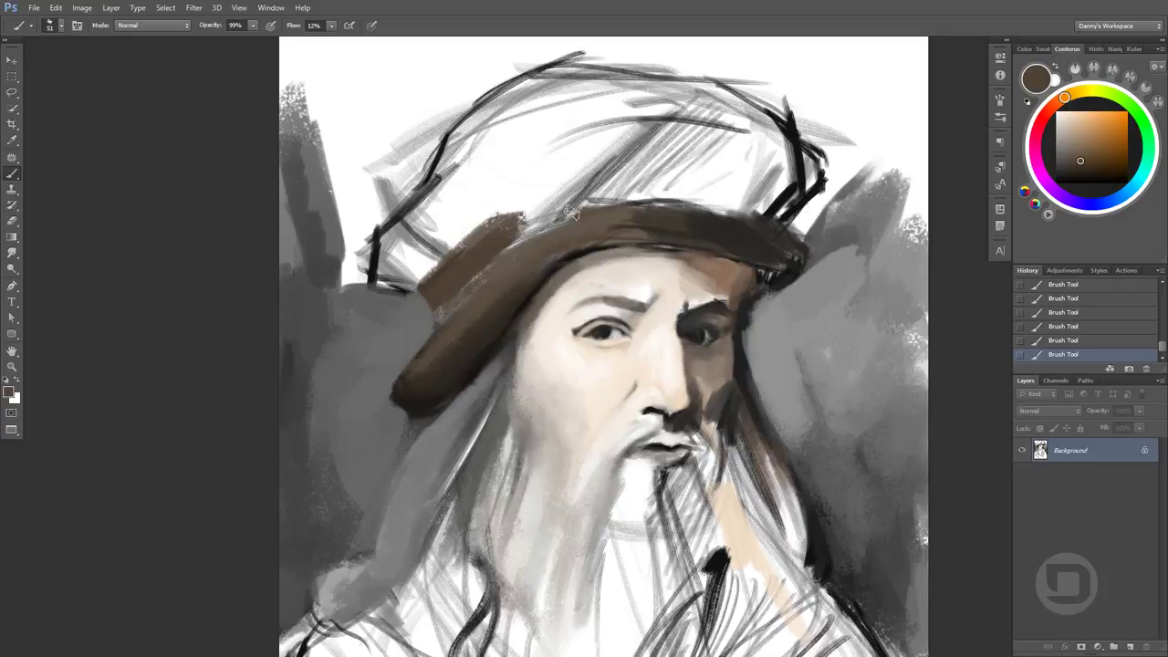
mouse_move(493, 256)
mouse_down()
mouse_move(638, 214)
mouse_move(694, 215)
mouse_up()
mouse_move(628, 142)
mouse_down()
mouse_move(730, 118)
mouse_move(639, 187)
mouse_move(767, 128)
mouse_move(634, 184)
mouse_move(548, 200)
mouse_up()
Paint grey and dark strokes right of the hat brim and smooth the background beside the face
alt+click(821, 229)
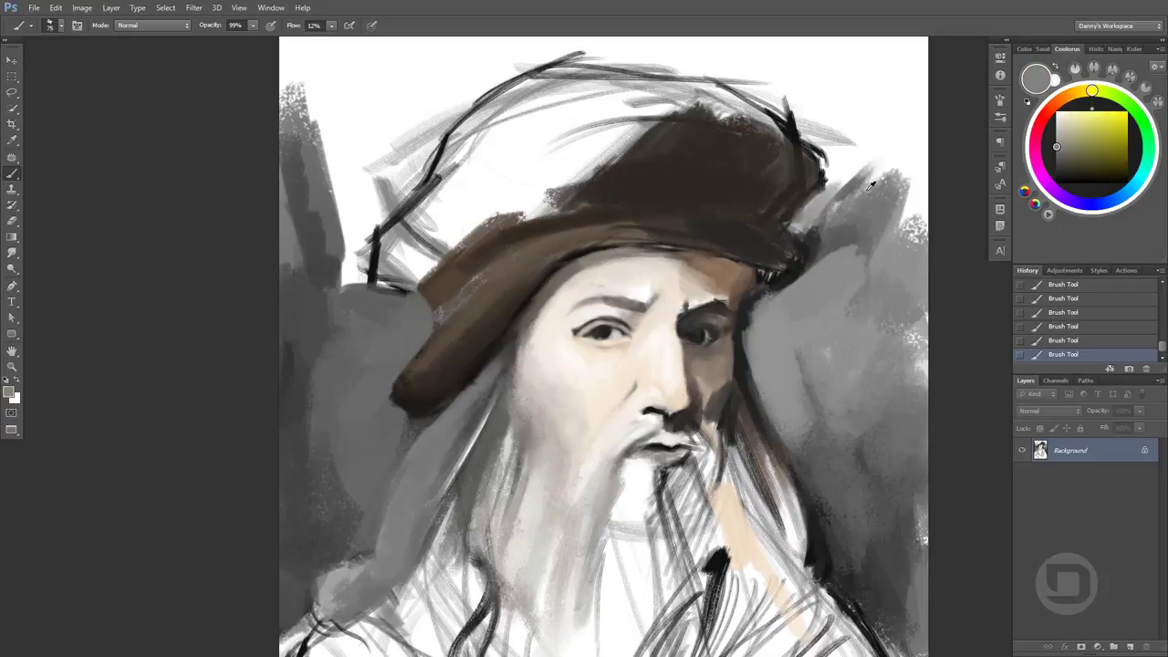
mouse_move(840, 205)
mouse_down()
mouse_move(790, 260)
mouse_move(794, 292)
mouse_up()
alt+click(774, 272)
drag(801, 248, 756, 296)
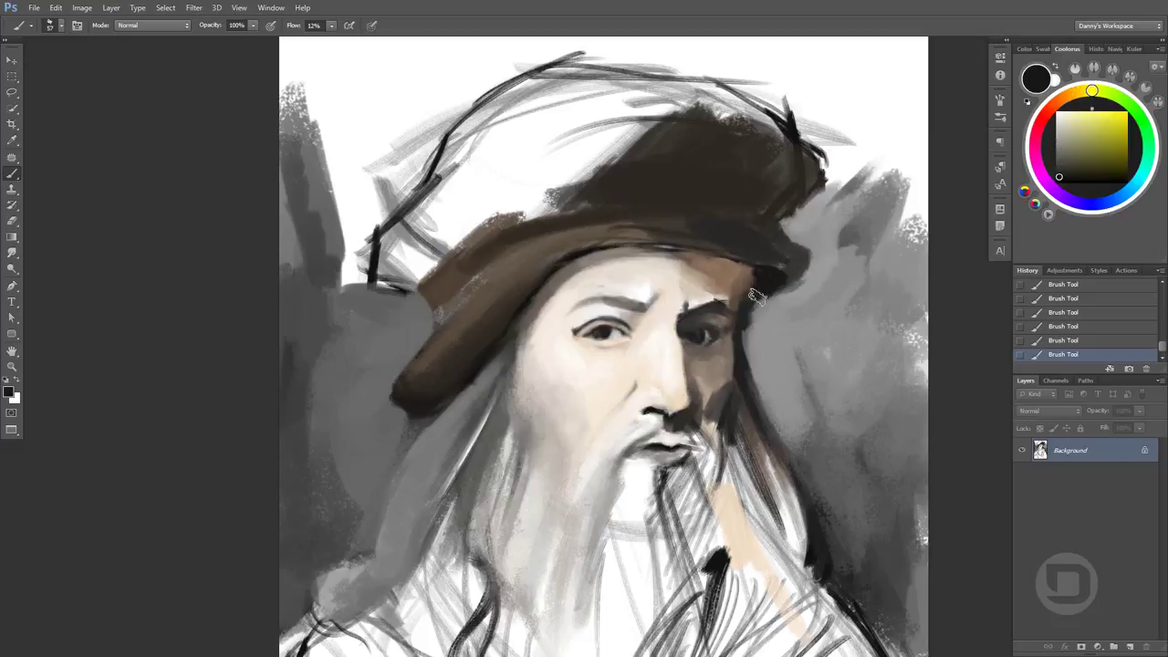
alt+click(728, 262)
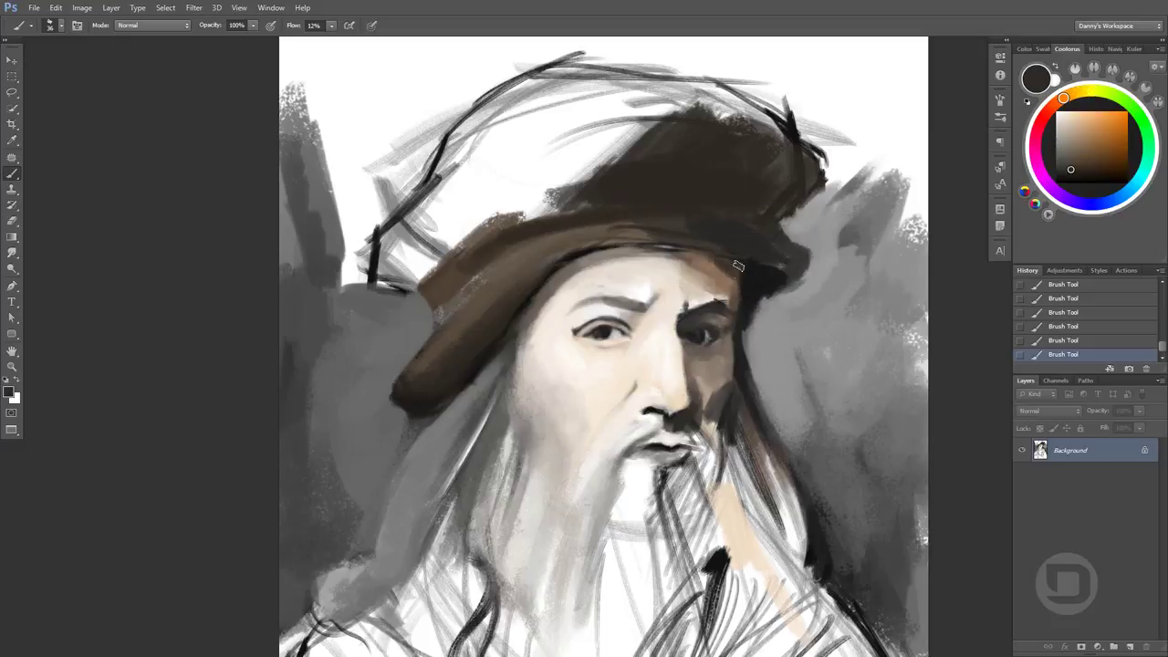
scroll(831, 363, down, 3)
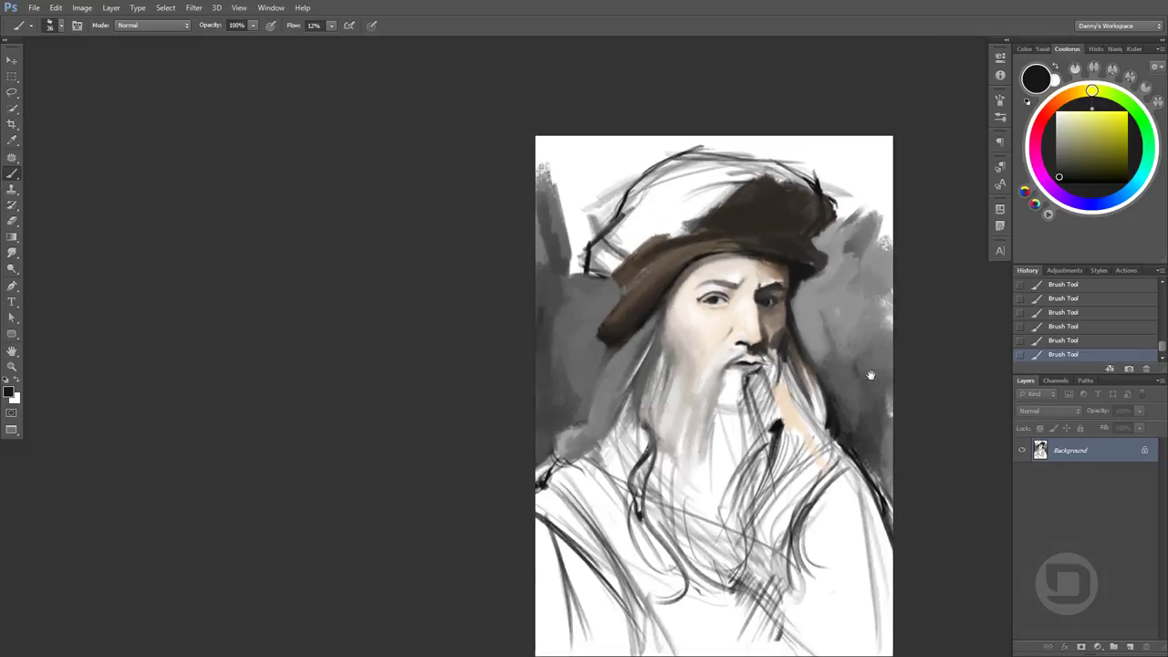
scroll(831, 363, up, 2)
alt+click(837, 246)
drag(883, 361, 785, 274)
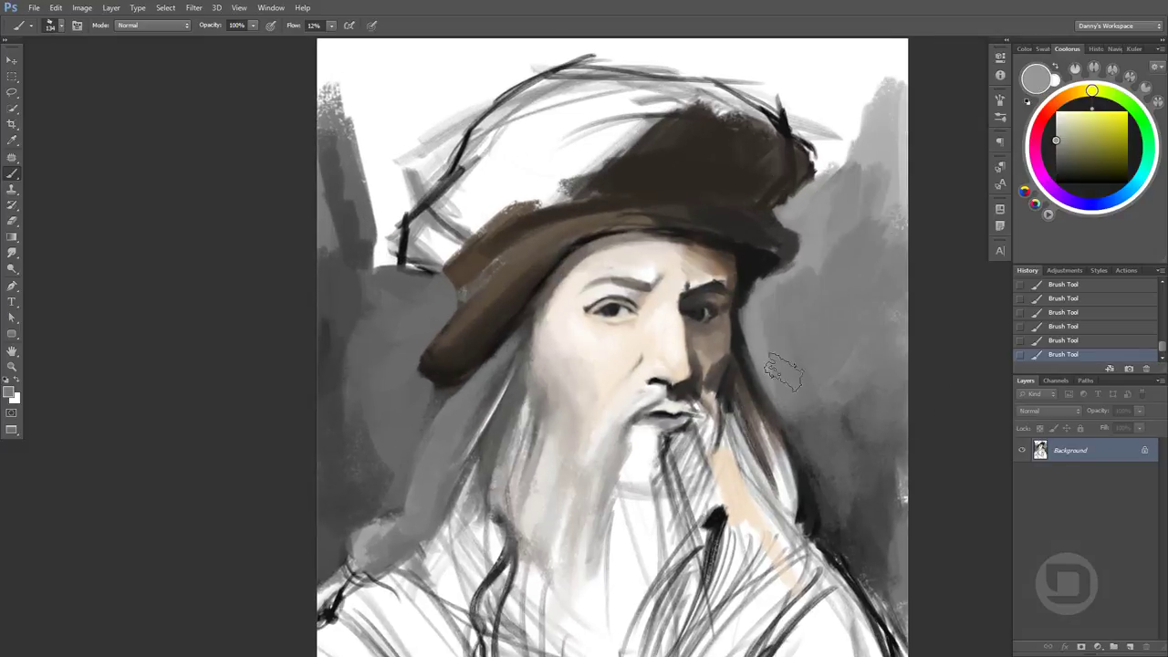
drag(785, 392, 767, 274)
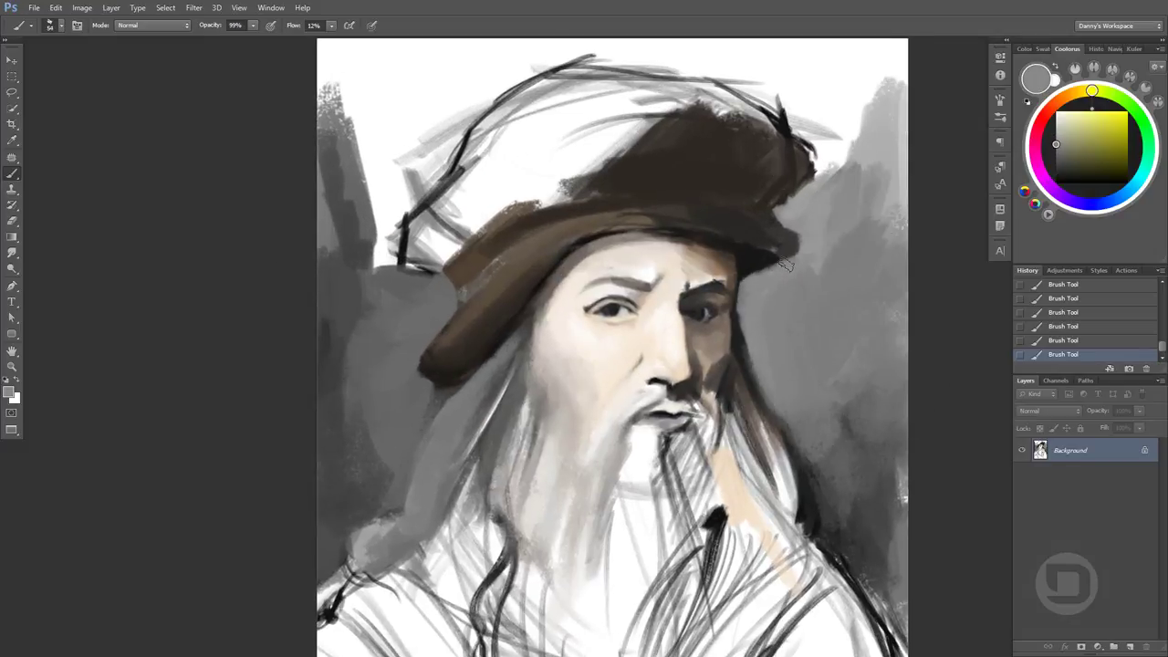
Paint grey over the background behind the hat at upper right and upper left
scroll(855, 194, down, 2)
drag(803, 155, 816, 274)
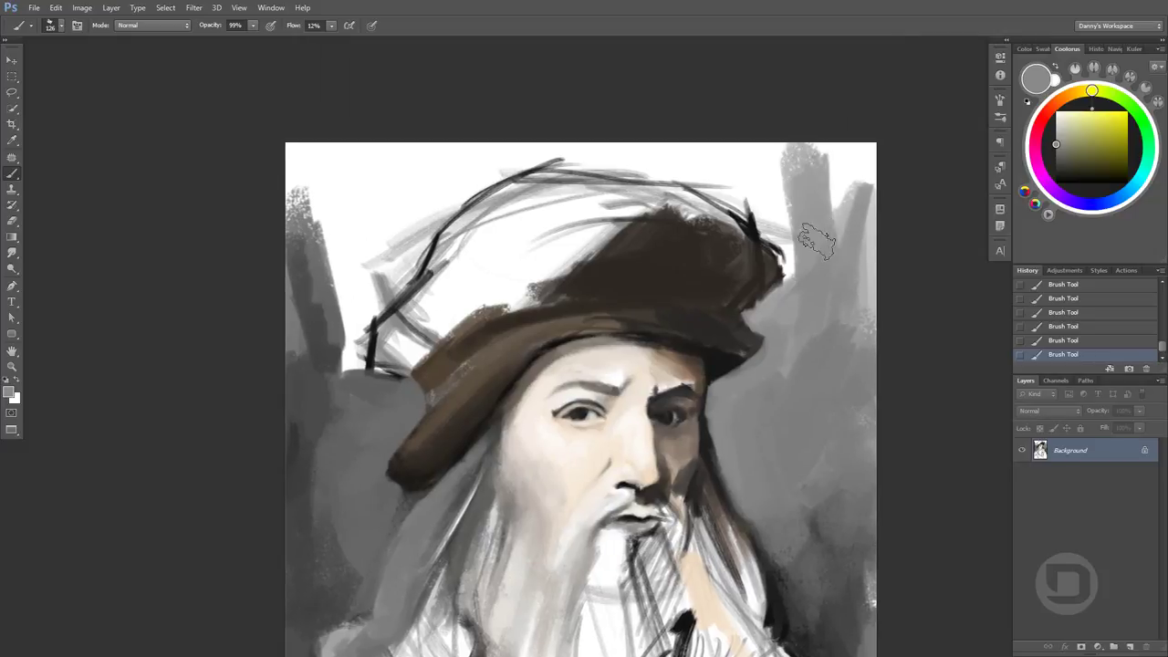
scroll(815, 229, down, 2)
drag(694, 128, 757, 365)
mouse_move(400, 137)
mouse_down()
mouse_move(429, 283)
mouse_move(456, 137)
mouse_up()
Sample background greys and paint over the top of the white turban
alt+click(409, 274)
alt+click(417, 247)
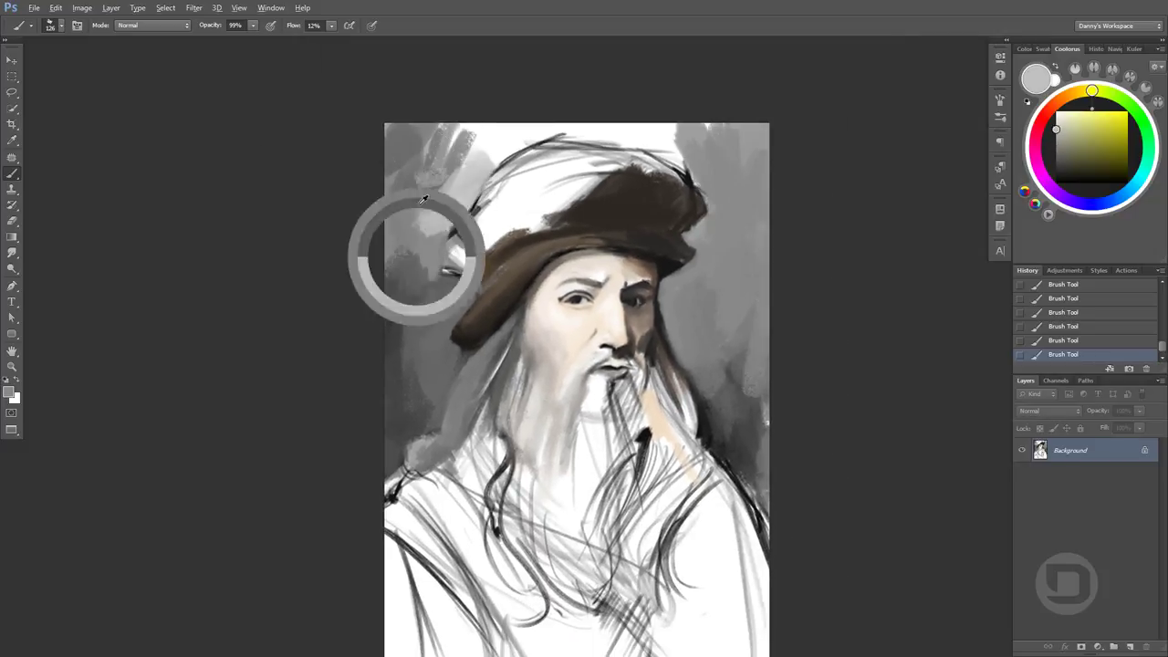
mouse_move(438, 210)
mouse_down()
mouse_move(636, 146)
mouse_move(401, 274)
mouse_move(493, 196)
mouse_move(643, 150)
mouse_move(511, 219)
mouse_move(699, 132)
mouse_up()
alt+click(448, 249)
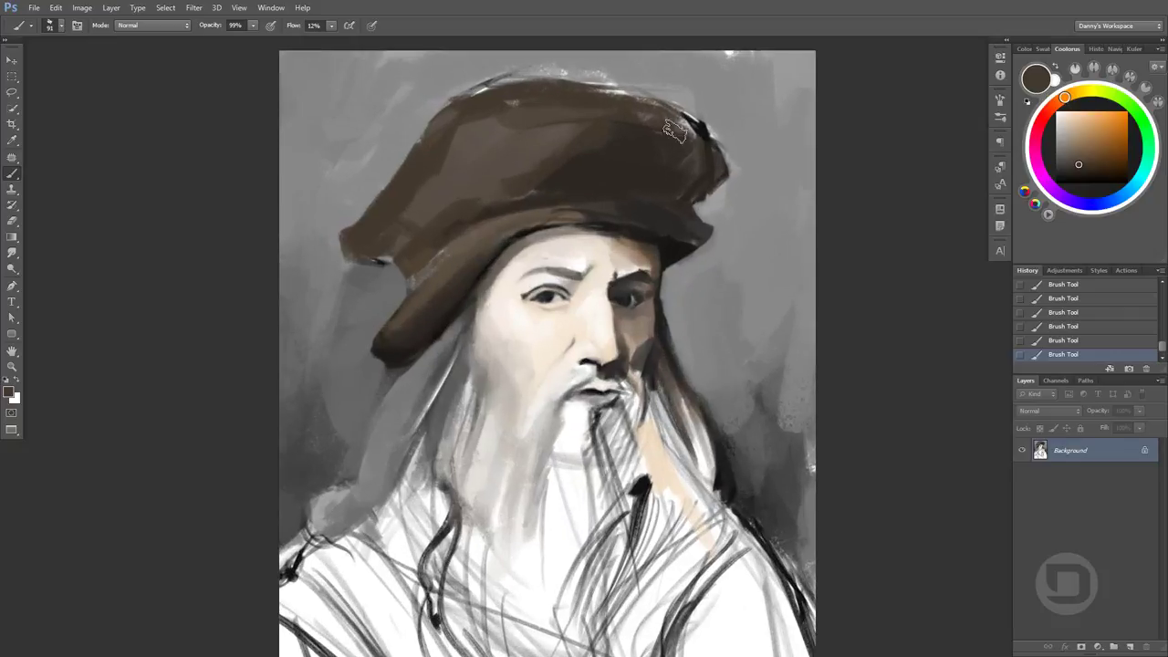
alt+click(721, 203)
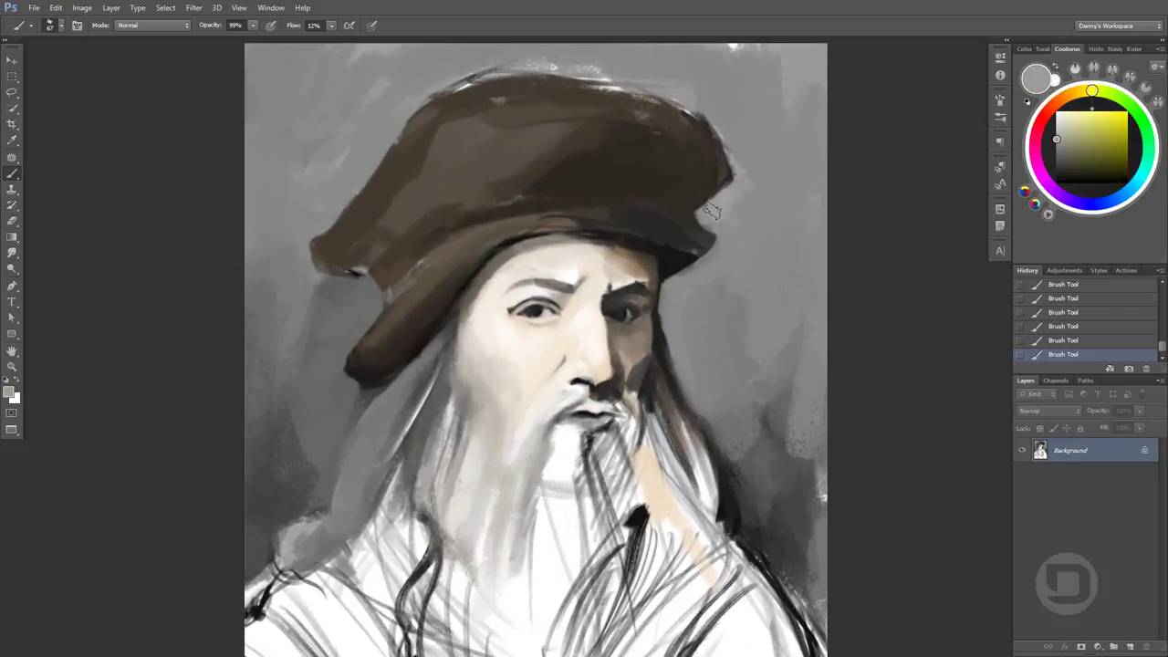
Sample face and mouth tones, then paint a light grey stroke down the beard
scroll(565, 352, up, 2)
alt+click(630, 379)
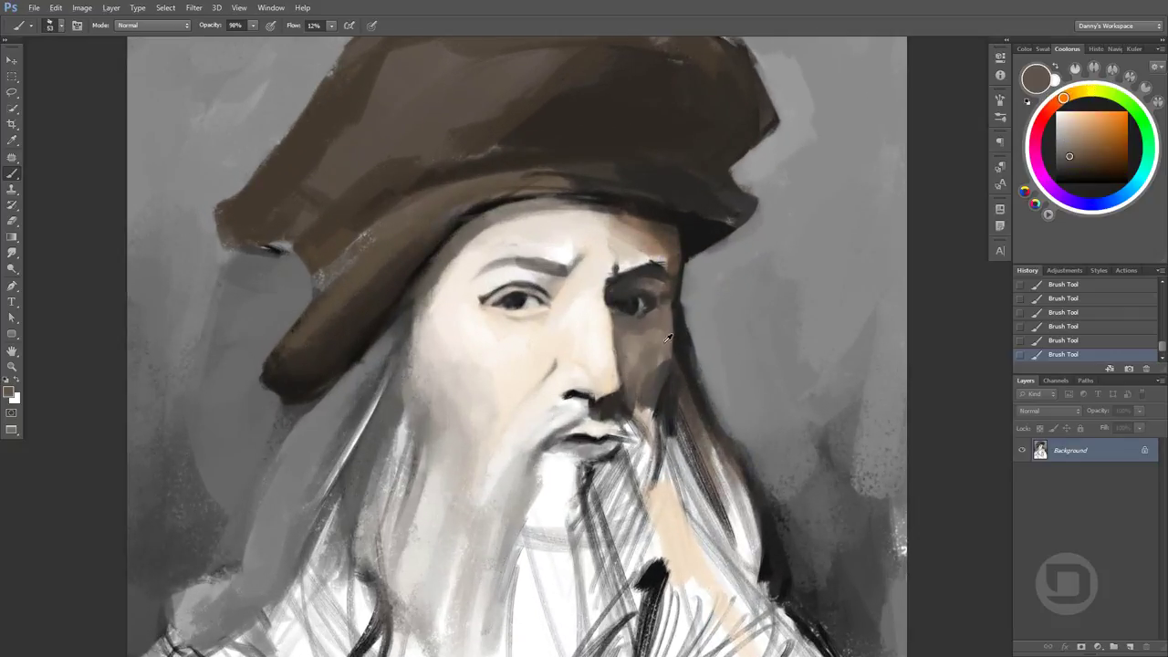
alt+click(624, 351)
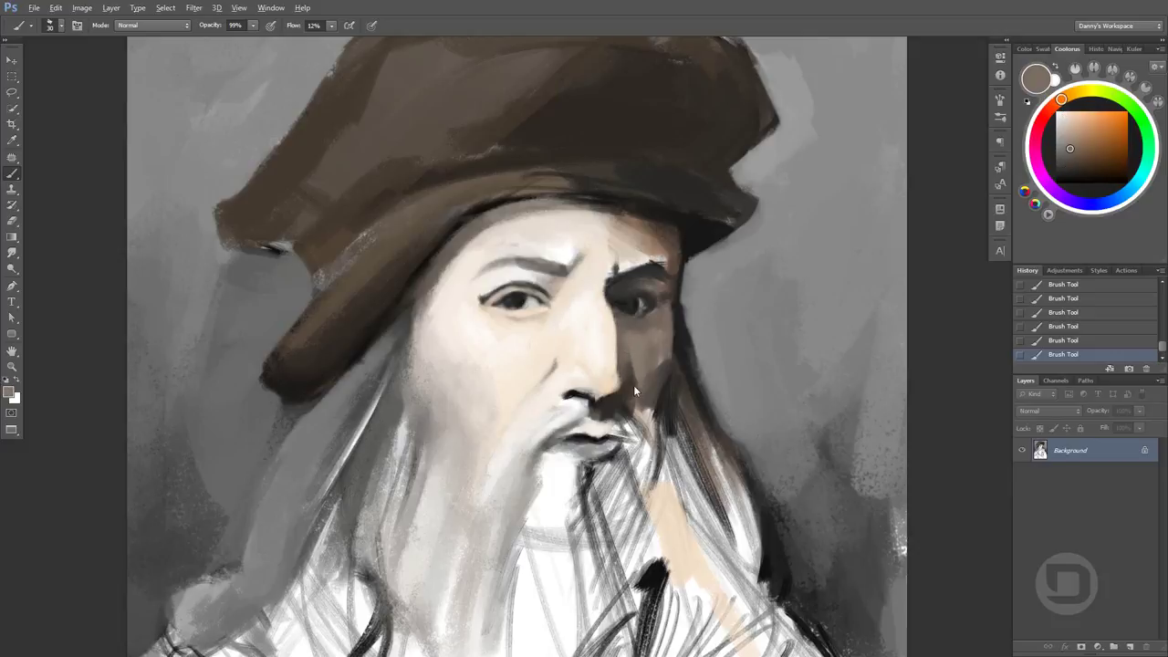
alt+click(613, 412)
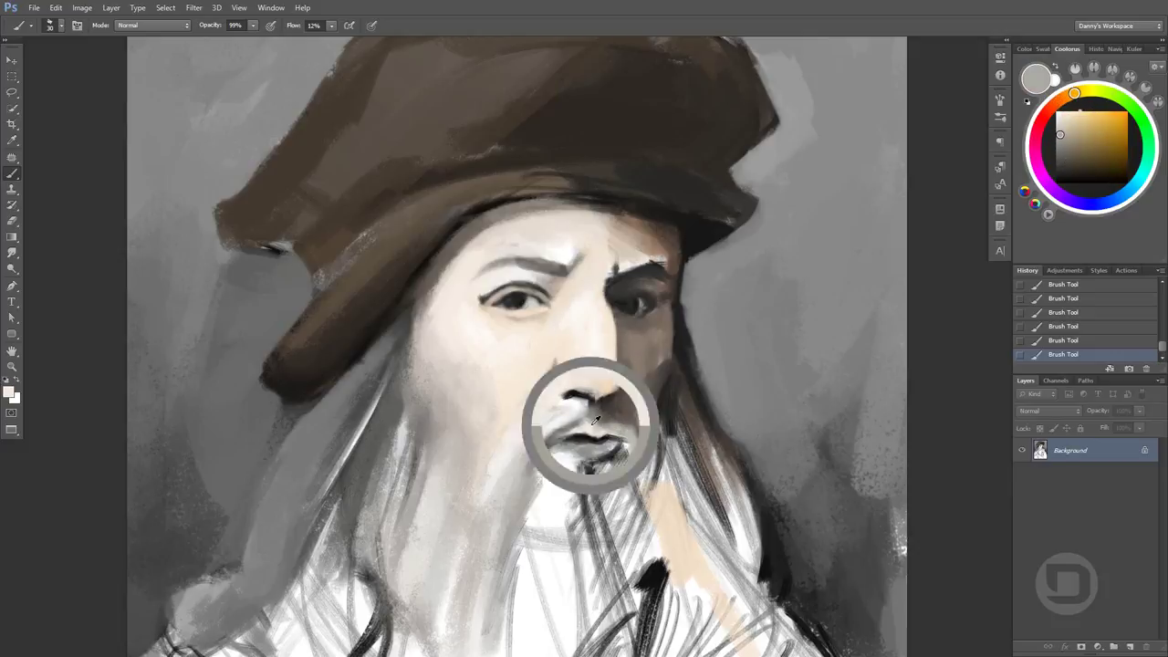
alt+click(591, 426)
alt+click(549, 443)
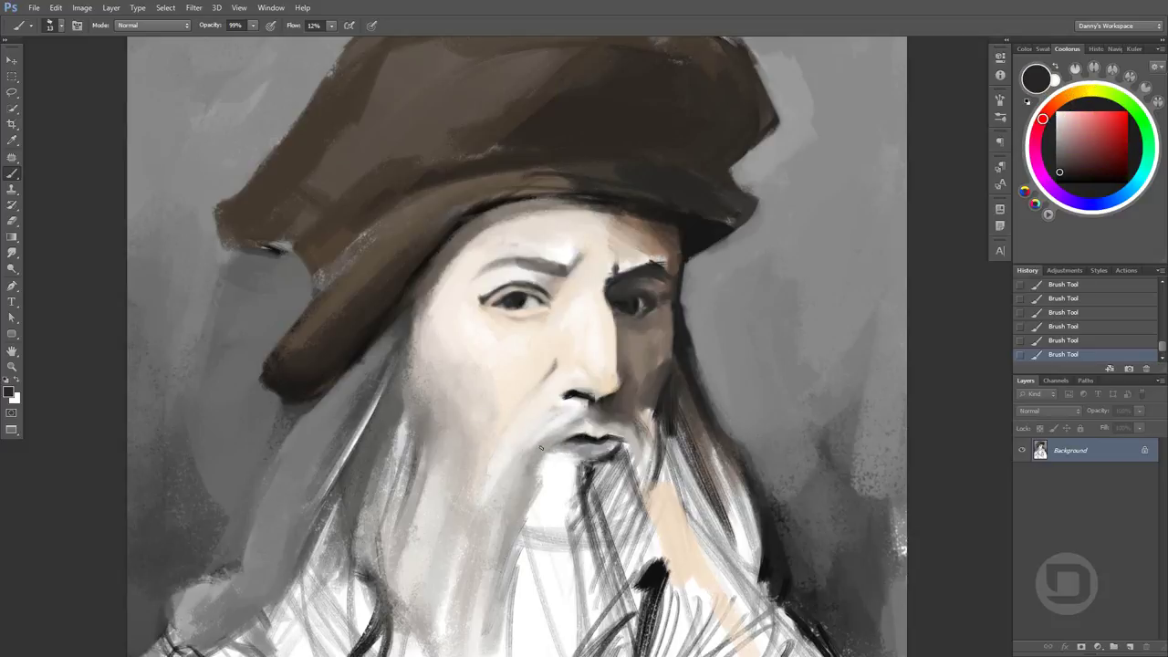
alt+click(619, 441)
alt+click(602, 436)
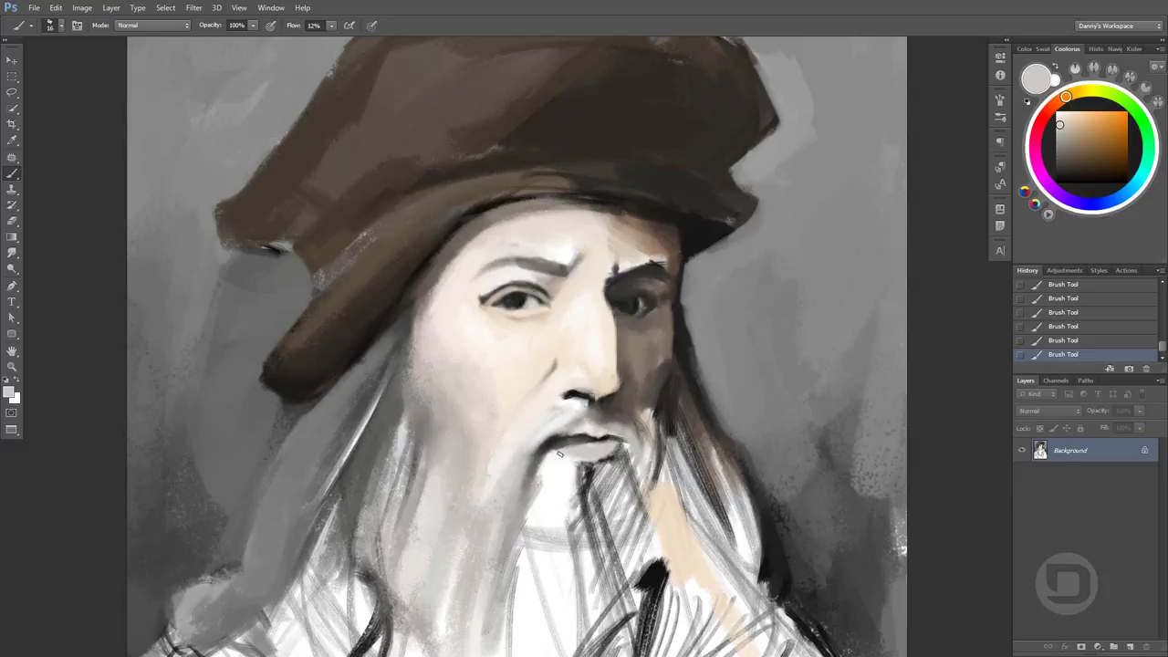
alt+click(560, 454)
mouse_move(589, 559)
mouse_down()
mouse_move(607, 467)
mouse_move(576, 434)
mouse_move(607, 429)
mouse_up()
Paint a dark brown stroke beside the beard near the cheek, then sample nostril and eye tones
alt+click(558, 425)
alt+click(569, 422)
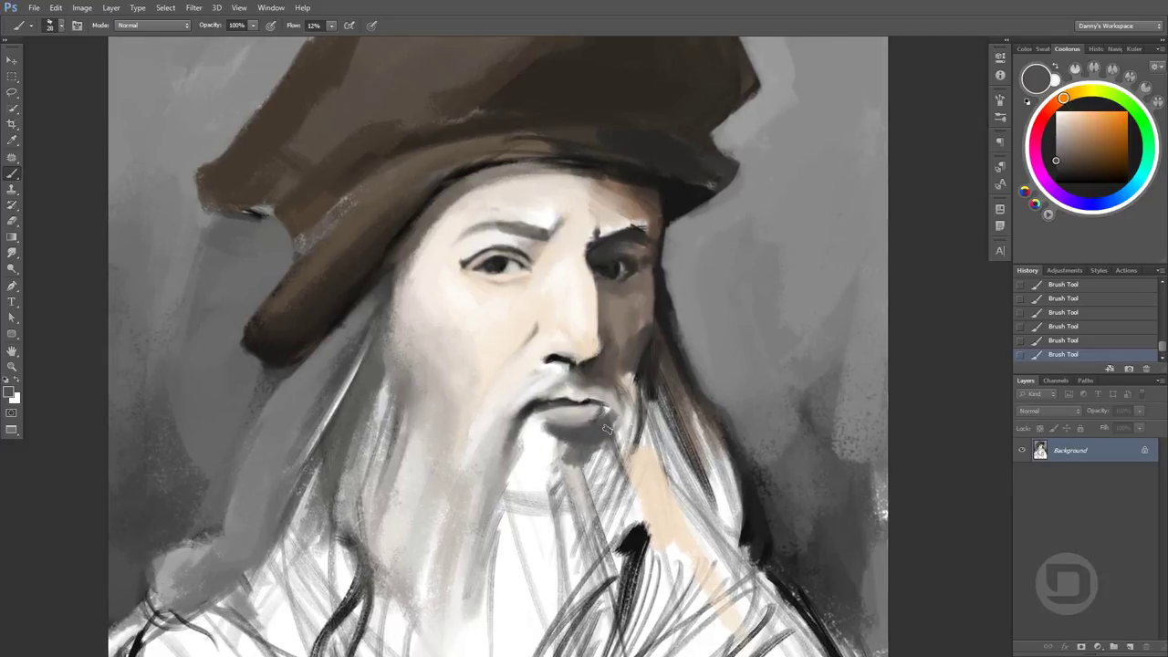
alt+click(638, 393)
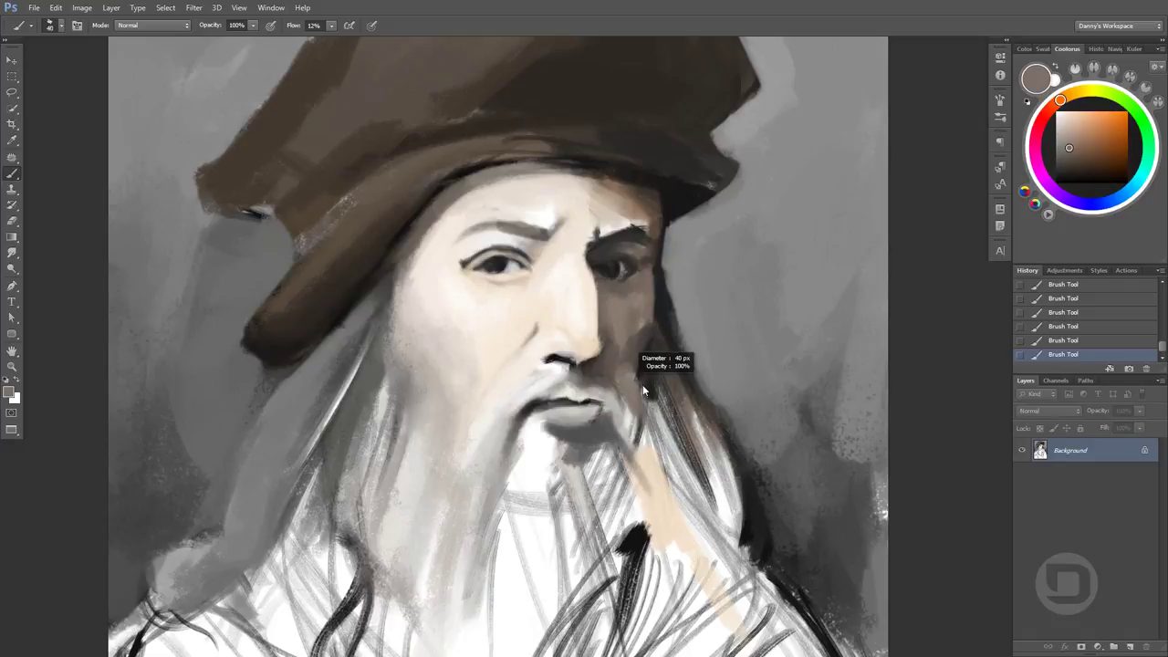
drag(643, 384, 632, 369)
alt+click(626, 334)
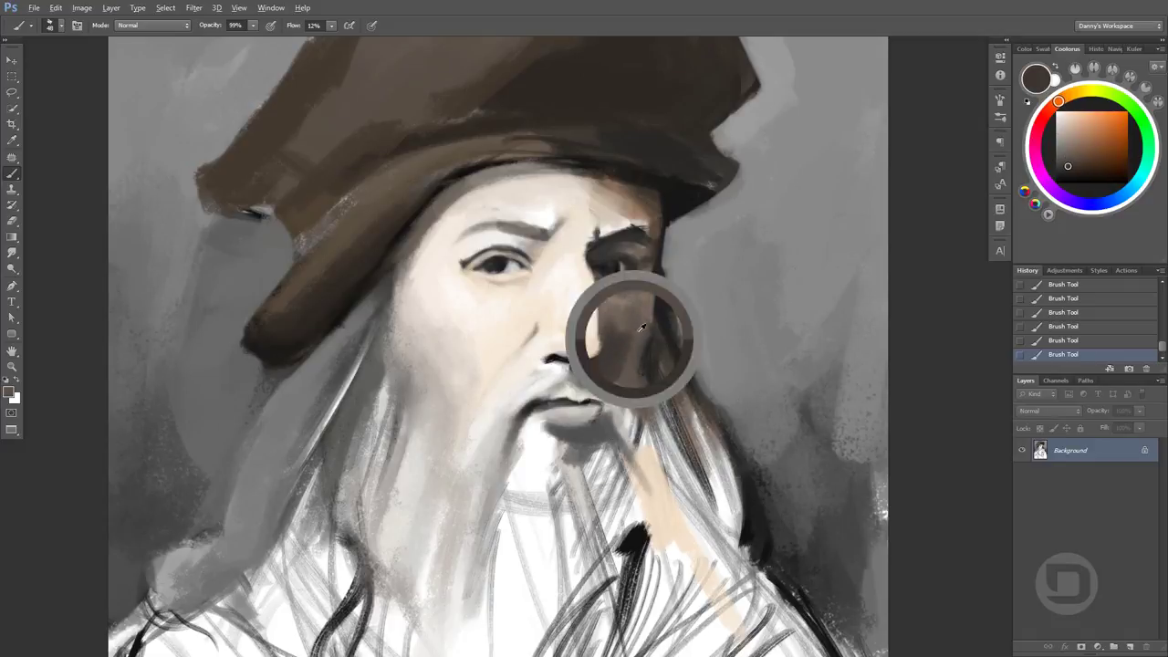
alt+click(590, 339)
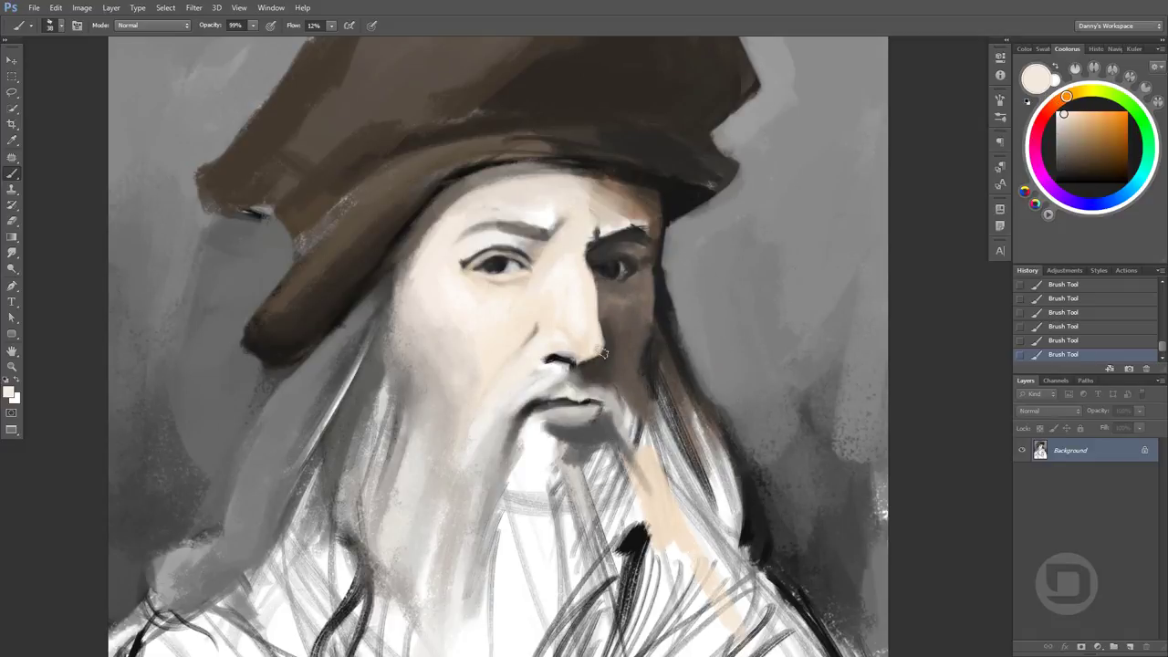
alt+click(569, 363)
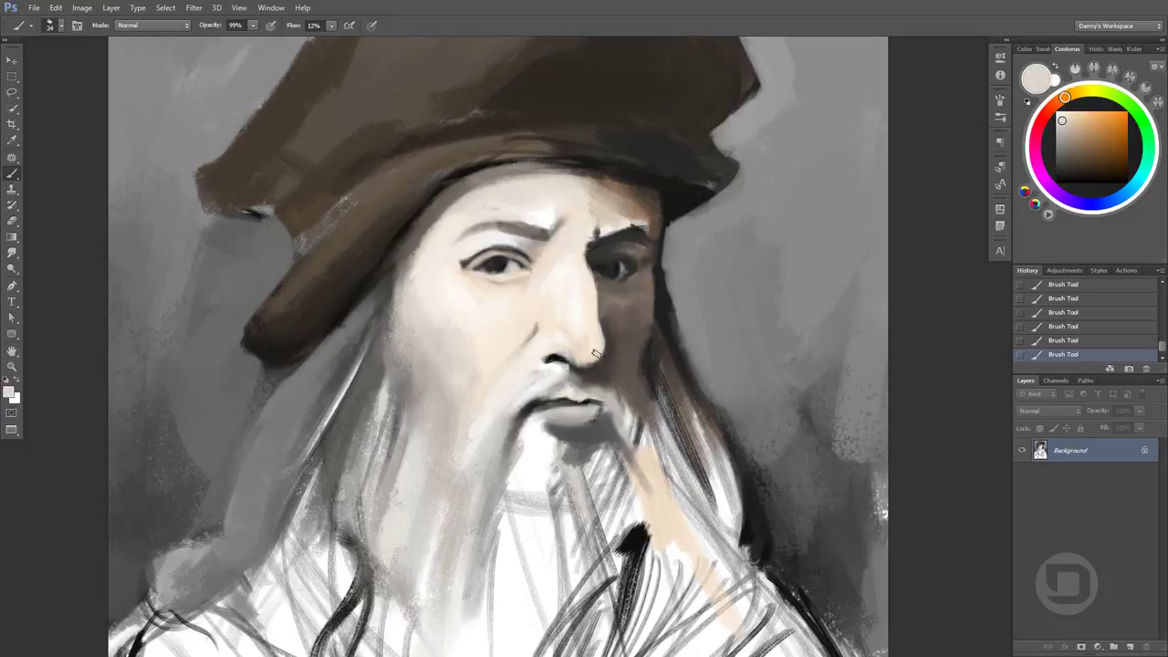
alt+click(599, 318)
alt+click(602, 266)
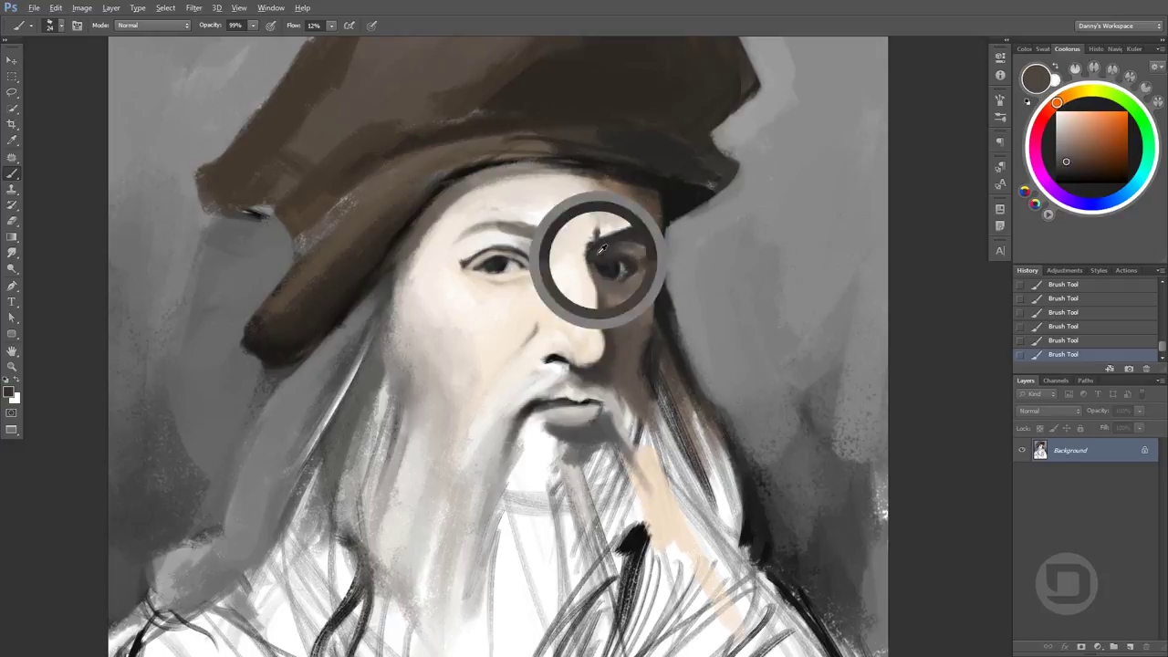
Darken the eyebrow above the shadowed eye, then save the painting as 'Leonardo da Vinci'
drag(622, 326, 602, 276)
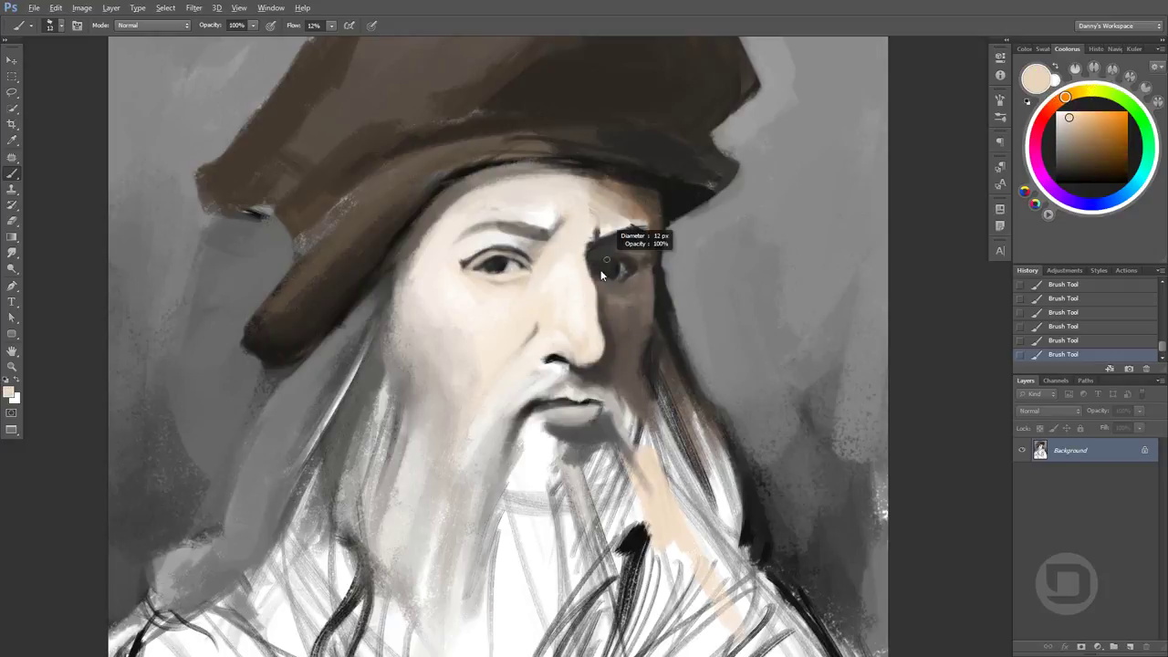
alt+click(627, 253)
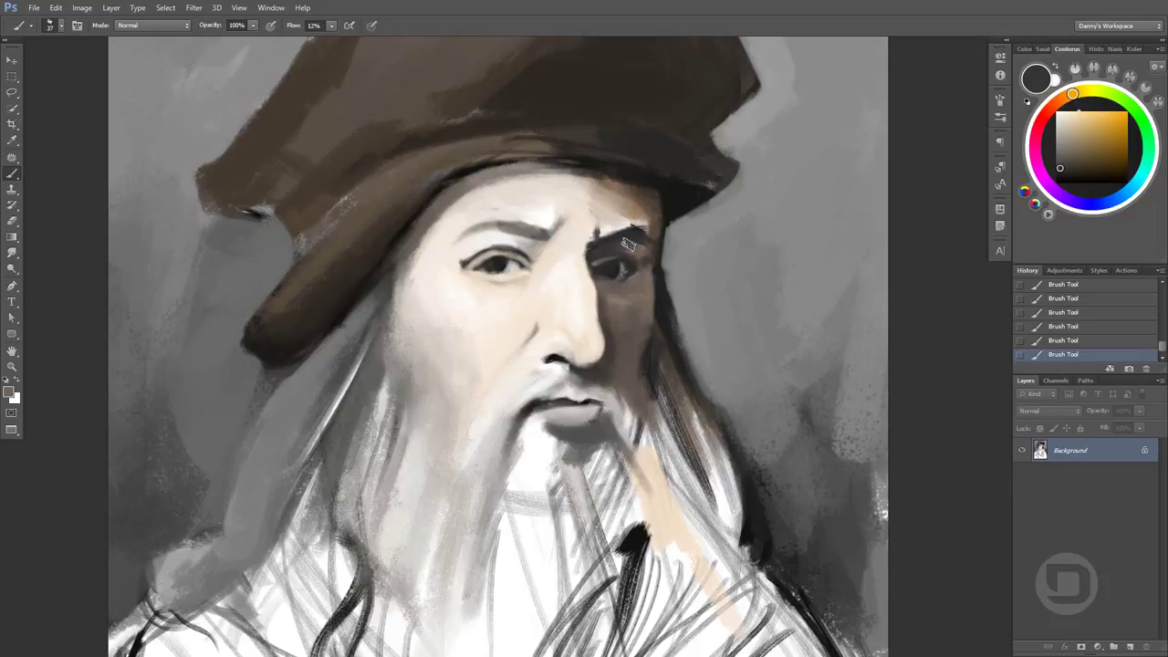
alt+click(628, 244)
alt+click(639, 259)
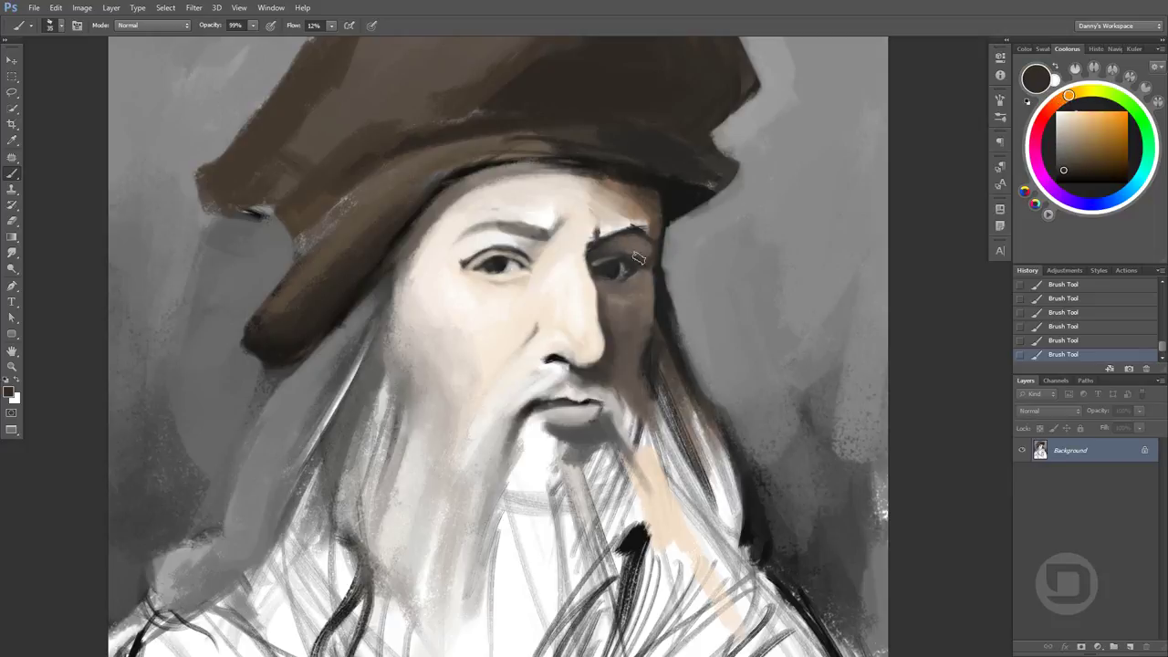
drag(642, 247, 620, 269)
alt+click(620, 260)
alt+click(638, 258)
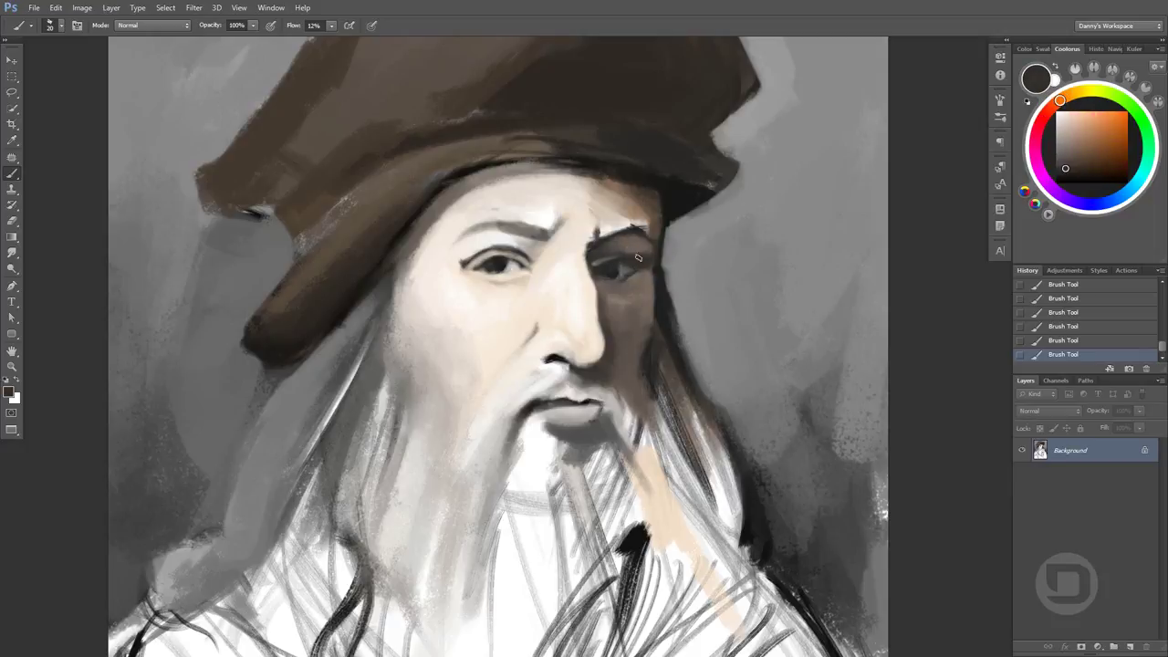
alt+click(635, 254)
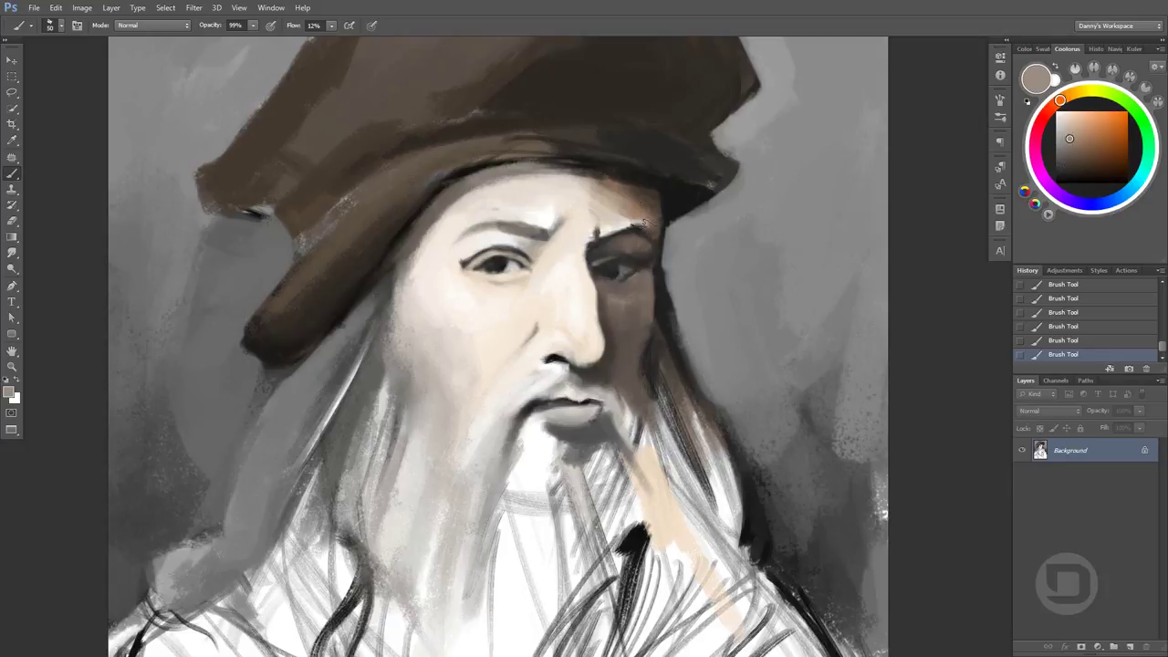
drag(629, 222, 597, 228)
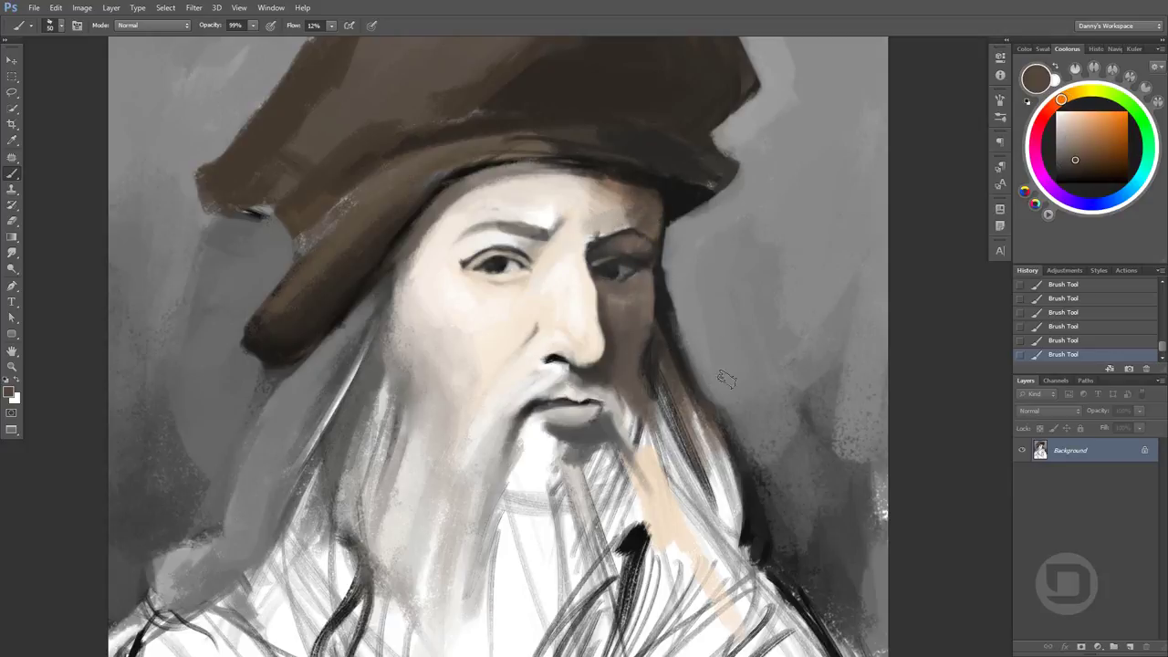
key(ctrl+s)
text(Leonardo da Vinci portrait painting)
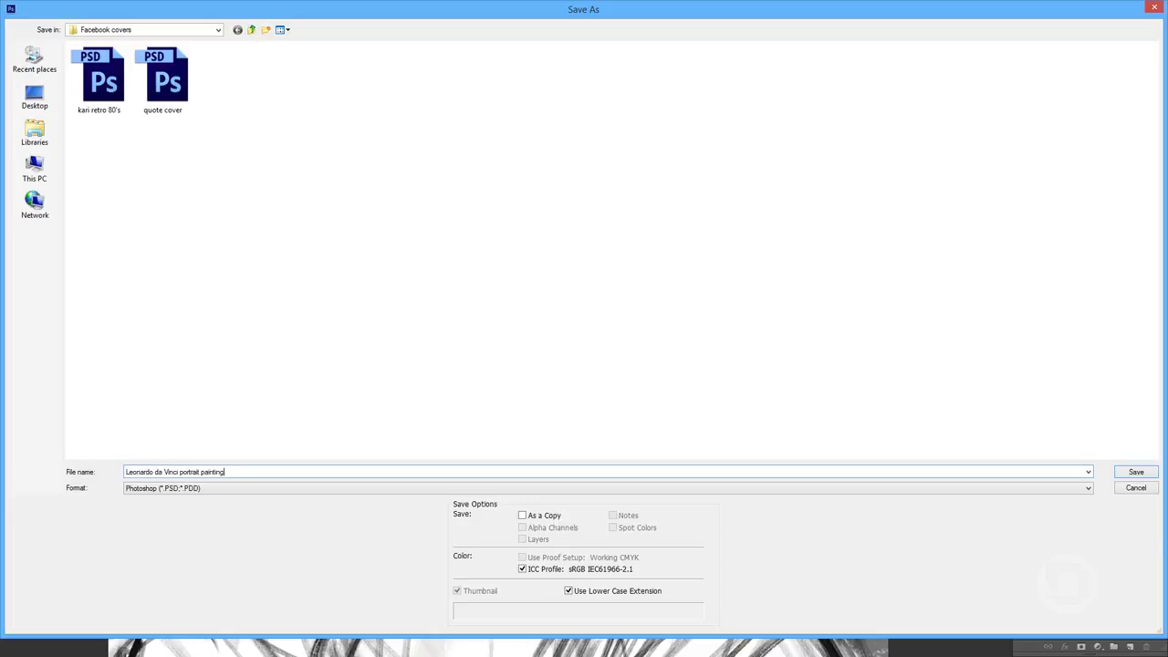
key(Return)
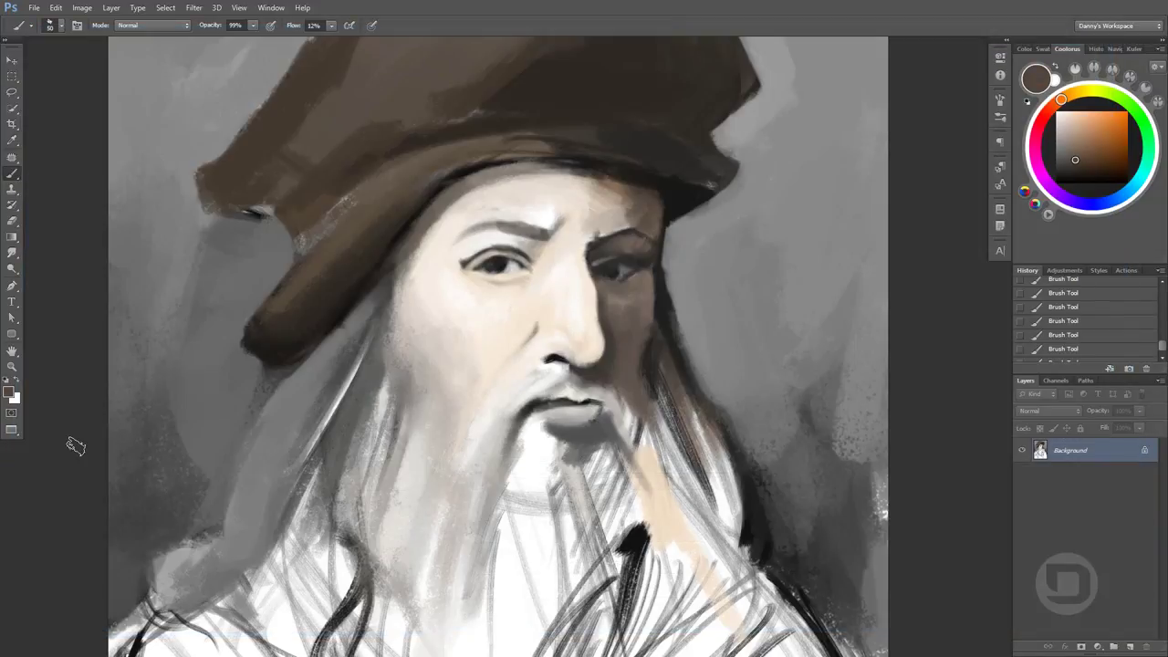
Sample brow and skin tones and paint faint light strokes on the face
alt+click(625, 381)
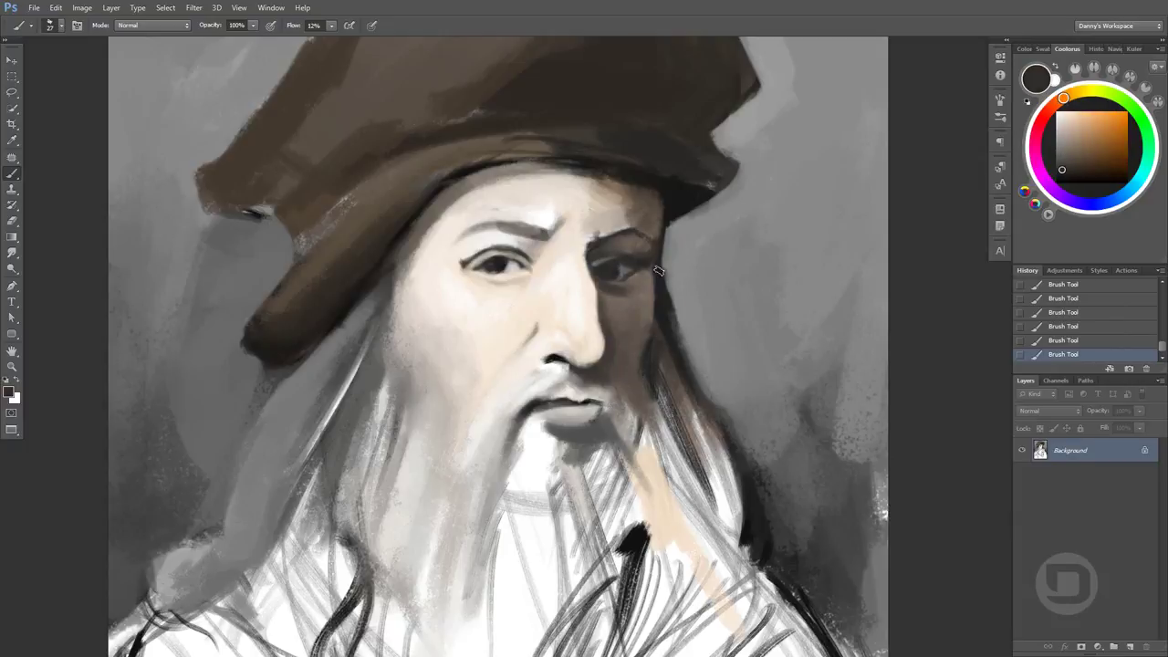
alt+click(628, 294)
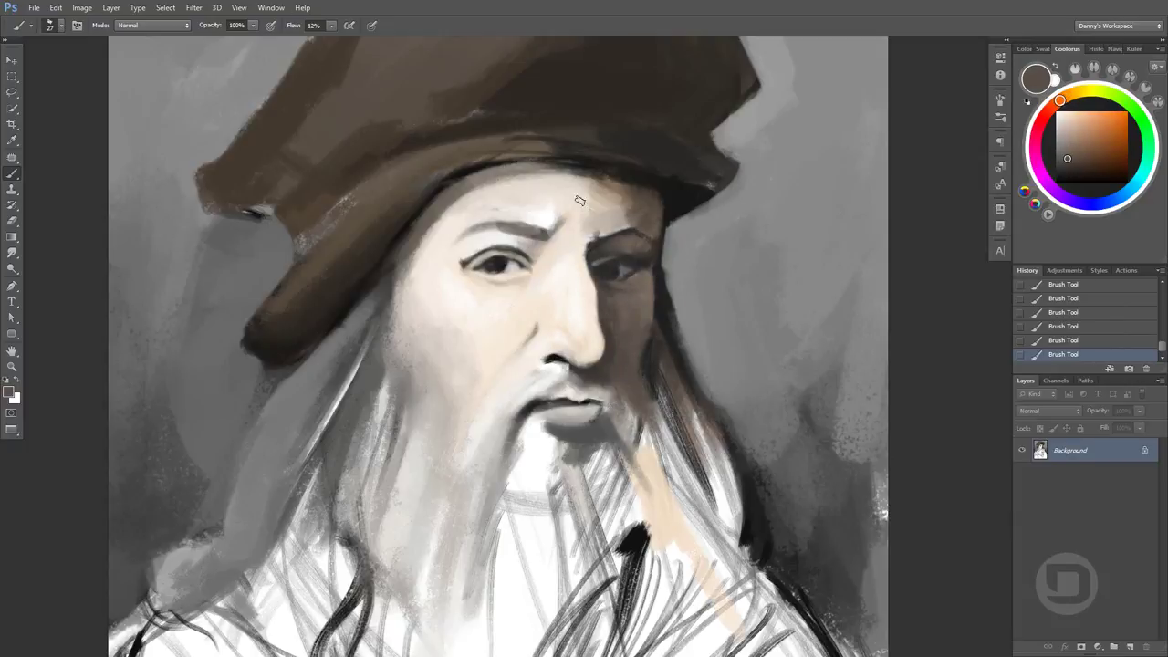
alt+click(585, 239)
alt+click(581, 234)
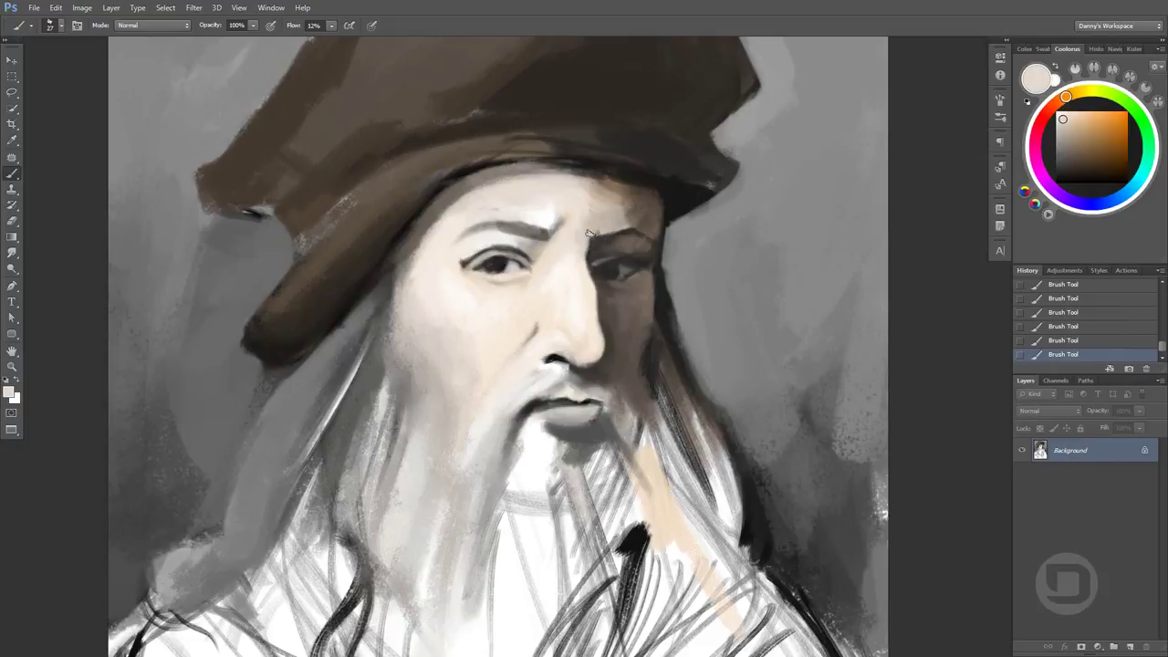
alt+click(611, 231)
alt+click(555, 212)
alt+click(458, 237)
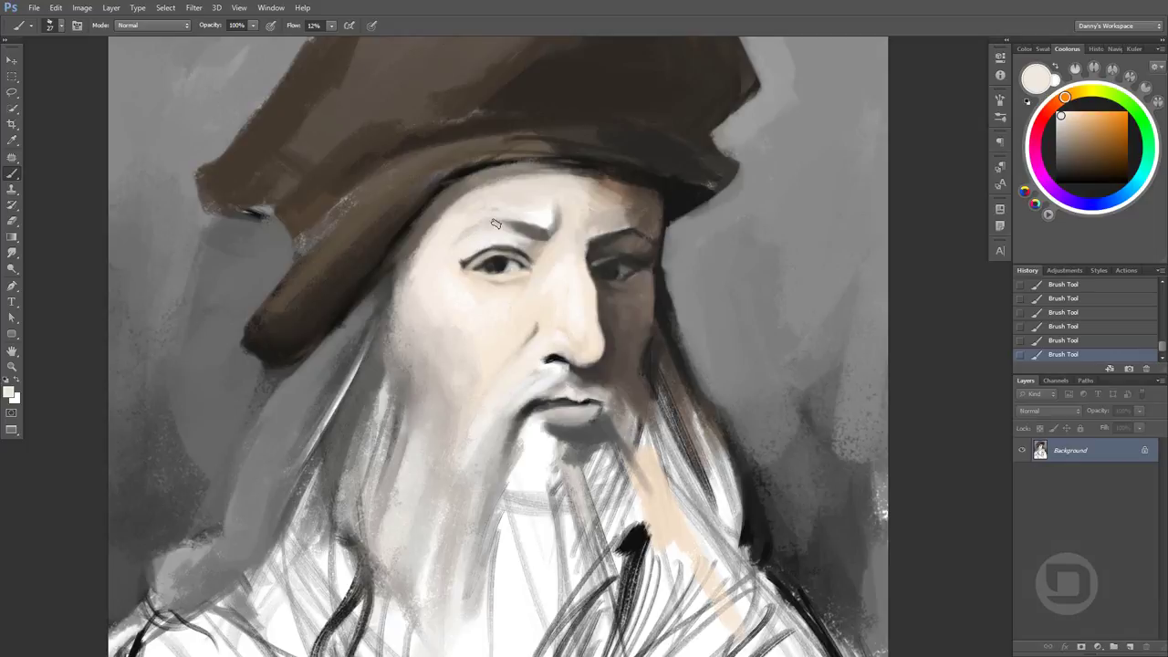
mouse_move(553, 279)
mouse_down()
mouse_move(583, 253)
mouse_move(532, 233)
mouse_up()
Sample light beige from the forehead and lighten the forehead under the hat brim
alt+click(625, 194)
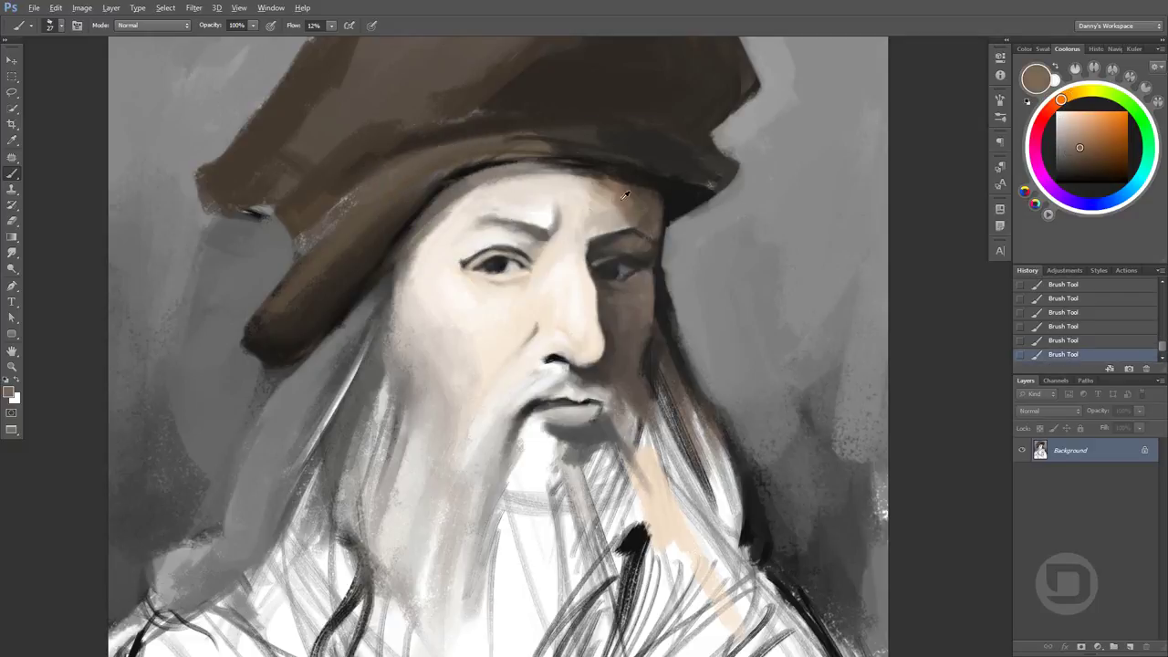
alt+click(653, 200)
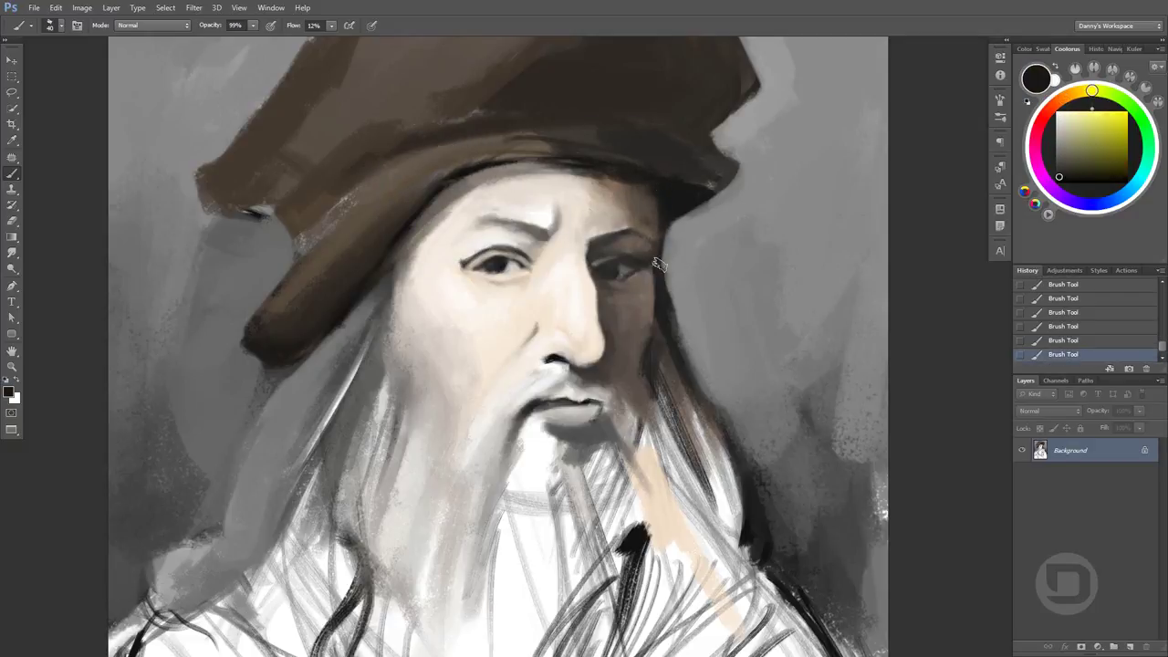
alt+click(639, 201)
alt+click(569, 183)
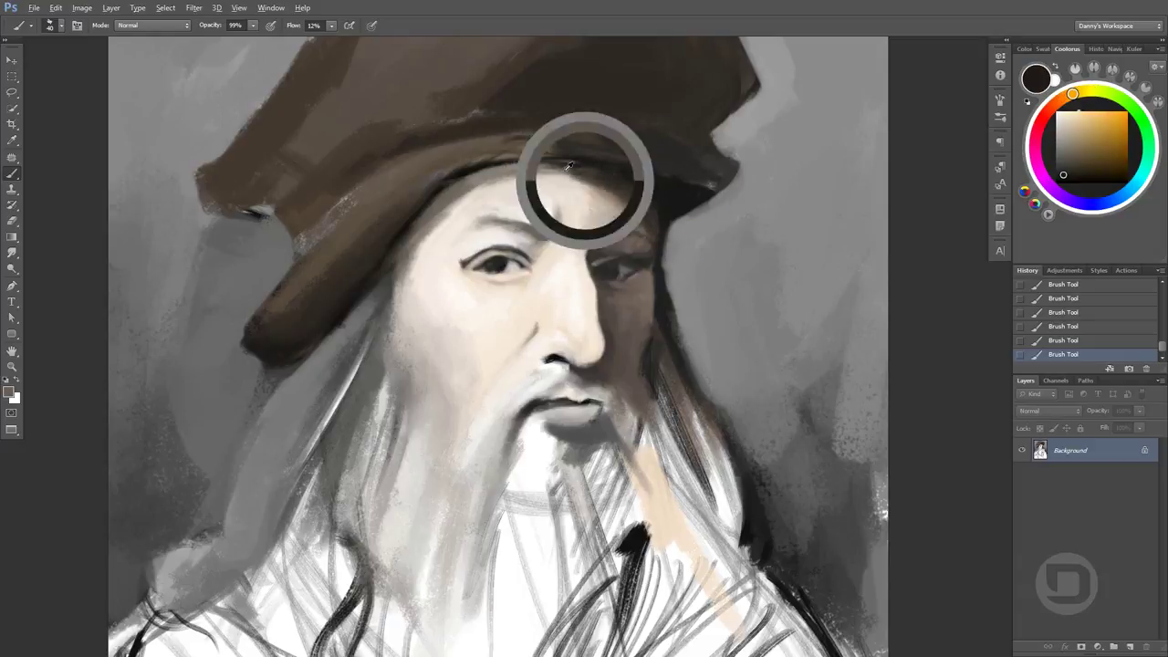
scroll(832, 371, down, 1)
alt+click(584, 179)
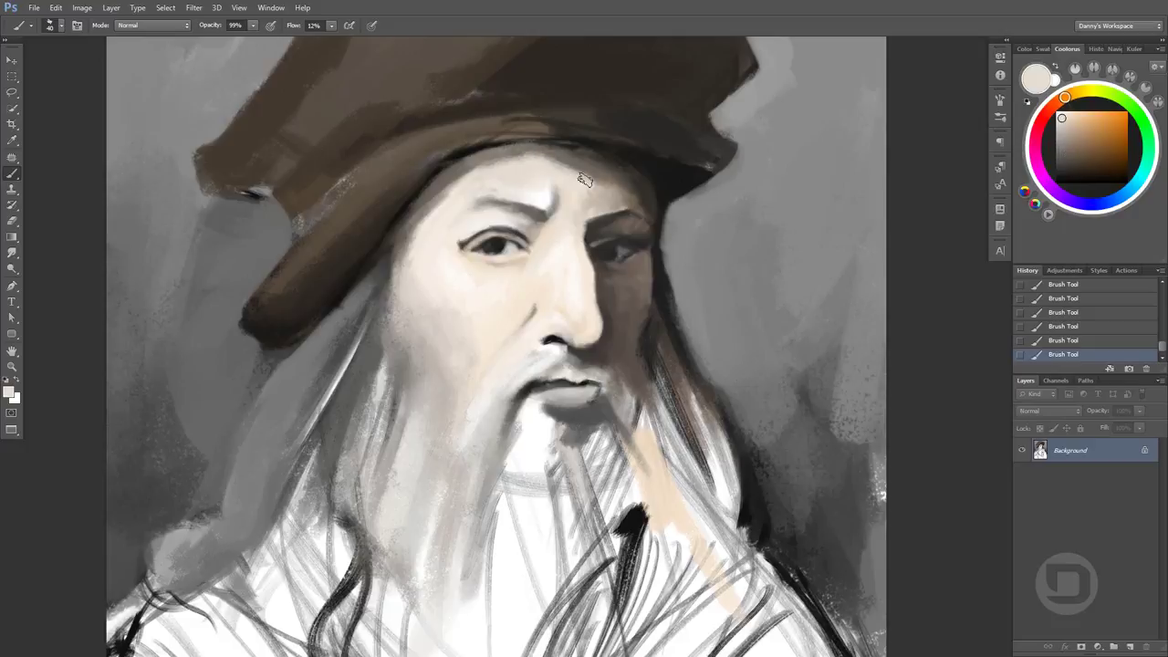
alt+click(536, 176)
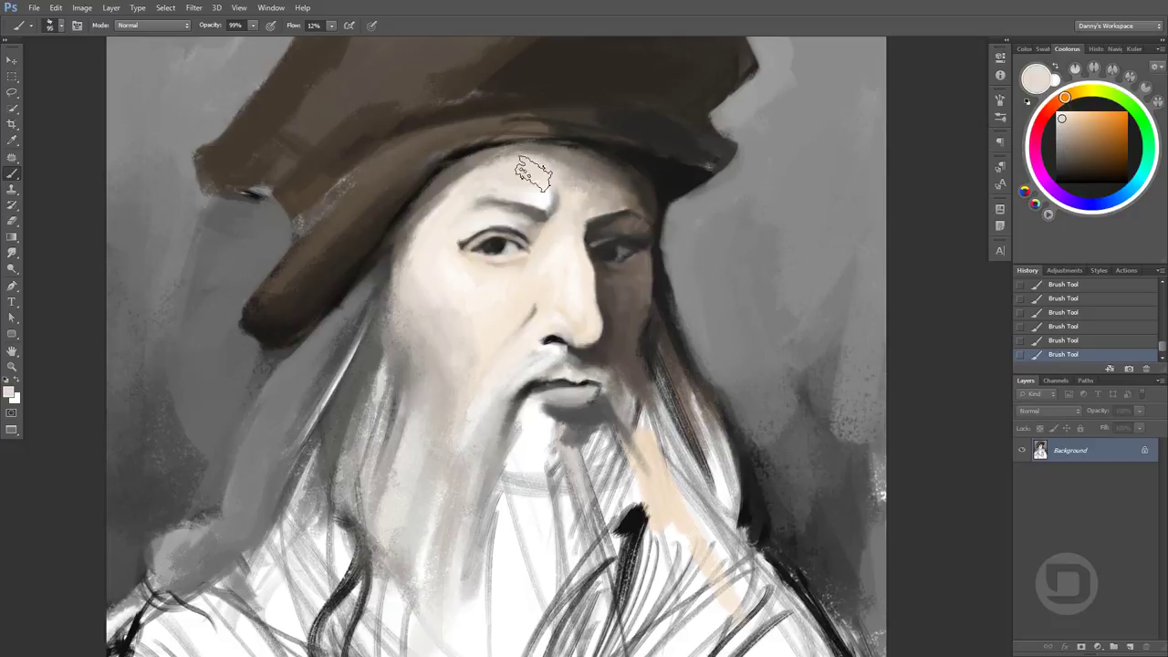
alt+click(523, 156)
drag(524, 156, 443, 196)
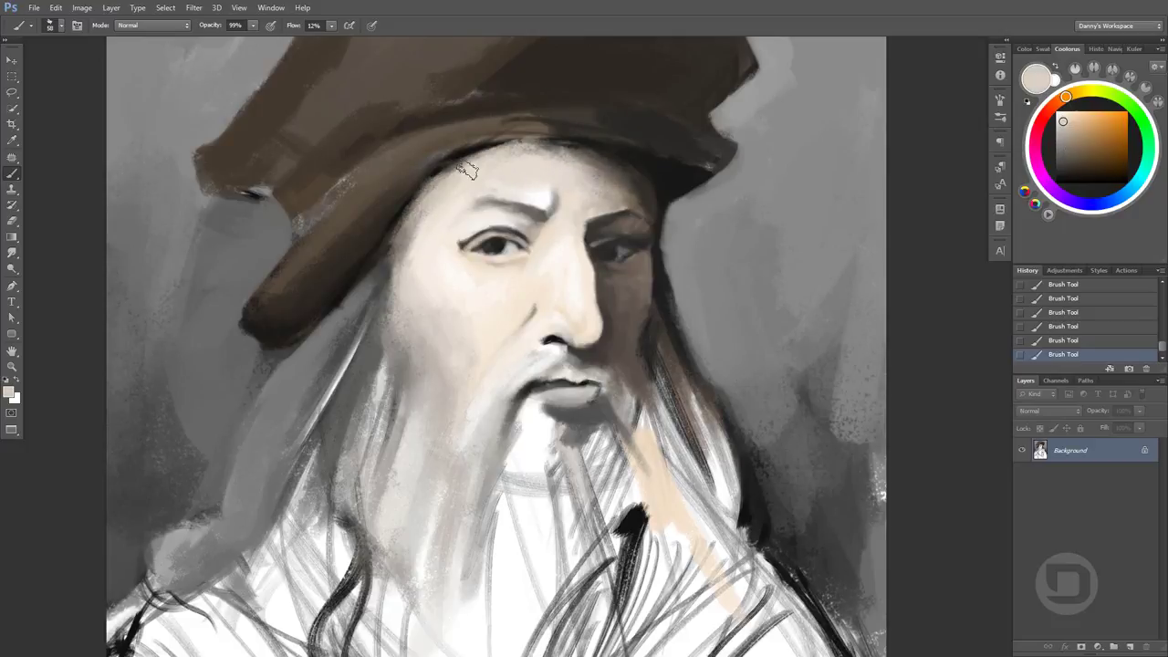
Crisp the brim edge at 100% opacity and repaint the forehead in light beige
alt+click(441, 172)
alt+click(443, 172)
key(0)
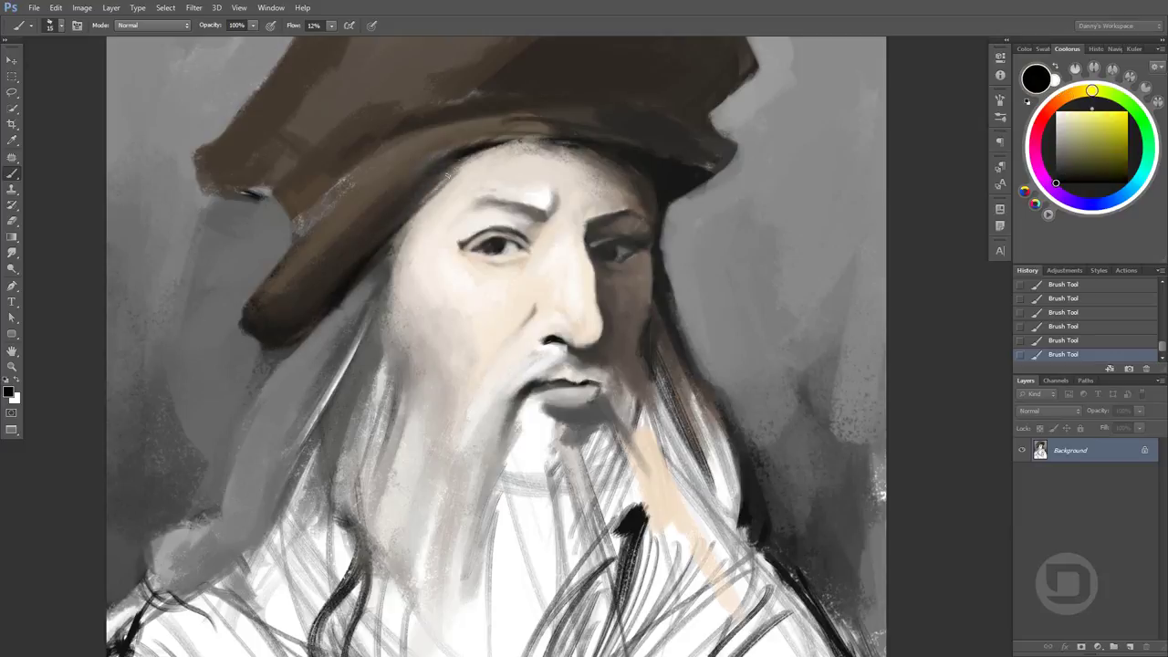
alt+click(438, 183)
drag(438, 187, 413, 239)
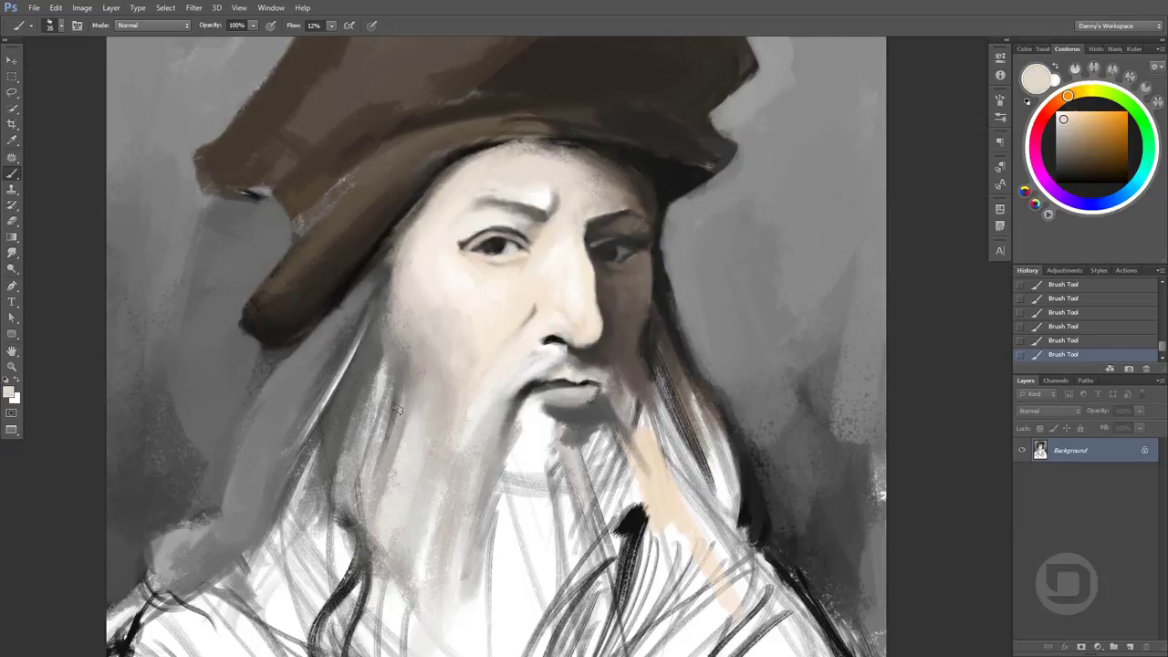
key(ctrl+minus)
drag(767, 313, 747, 291)
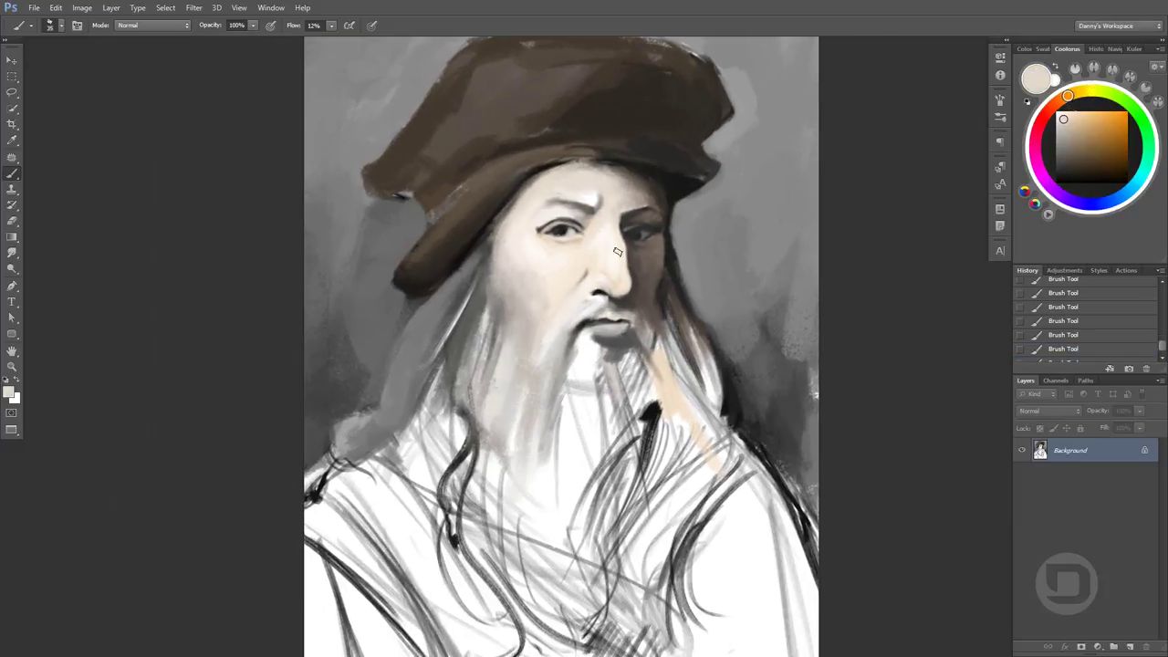
Smooth the grey background left and right of the hat with a larger brush
drag(618, 251, 603, 380)
alt+click(427, 239)
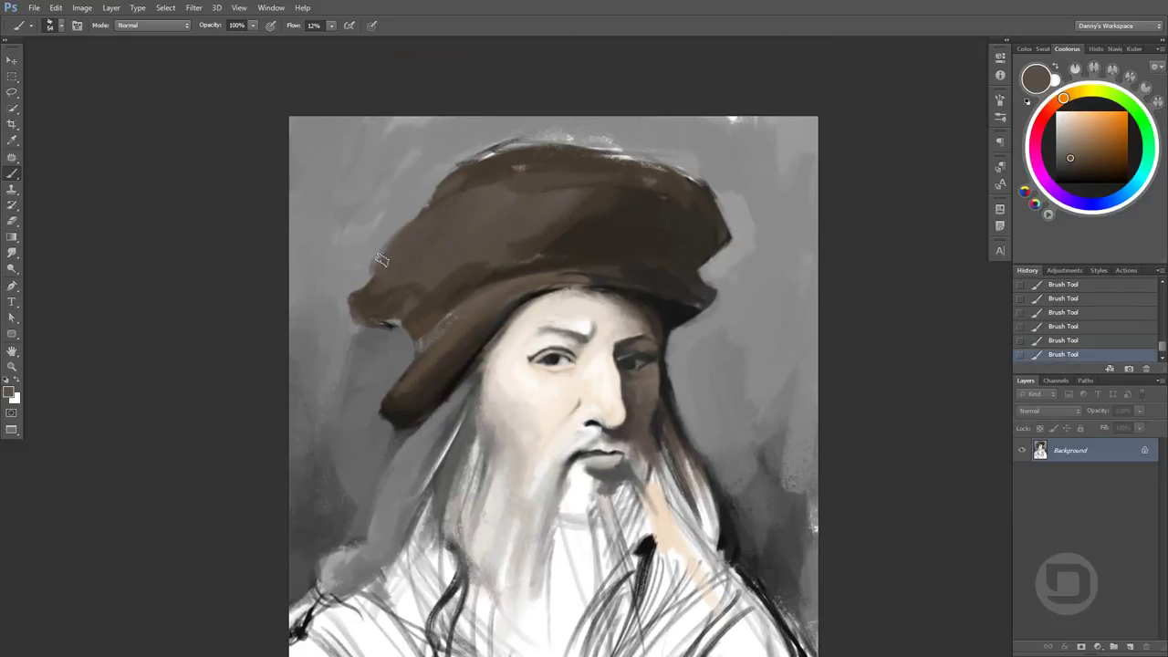
alt+click(363, 272)
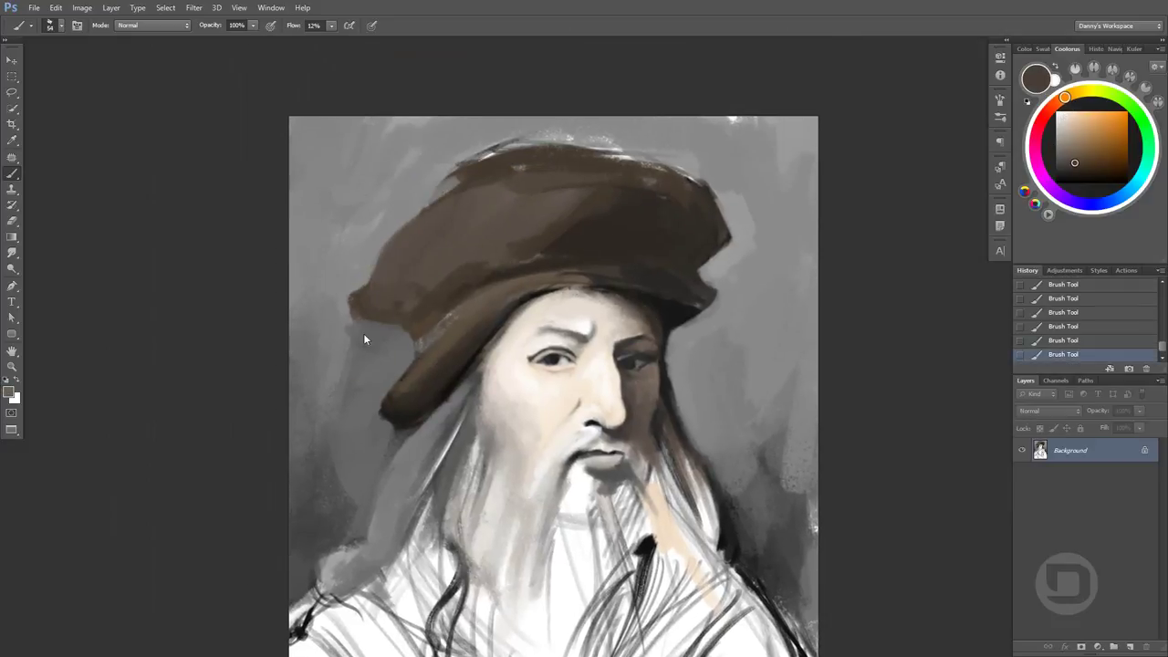
drag(361, 362, 338, 447)
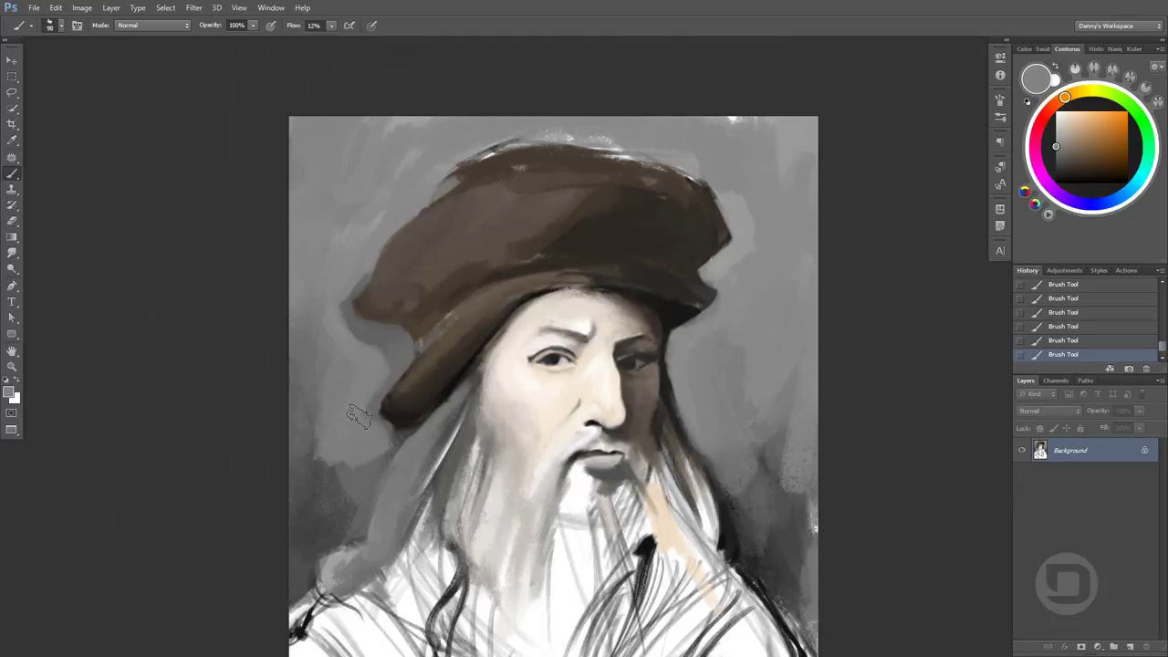
key(])
key(])
mouse_move(785, 401)
mouse_down()
mouse_move(771, 493)
mouse_move(781, 565)
mouse_up()
Rework the hair right of the beard with dark brown and light grey strokes
alt+click(670, 444)
mouse_move(685, 438)
mouse_down()
mouse_move(703, 539)
mouse_move(664, 438)
mouse_move(671, 529)
mouse_up()
alt+click(680, 497)
alt+click(657, 448)
alt+click(662, 474)
mouse_move(657, 456)
mouse_down()
mouse_move(667, 547)
mouse_move(658, 467)
mouse_move(671, 524)
mouse_move(648, 524)
mouse_move(680, 525)
mouse_up()
alt+click(659, 466)
alt+click(652, 452)
alt+click(666, 456)
Sample cheek and beard tones and paint light hair strands on the left beard
alt+click(638, 388)
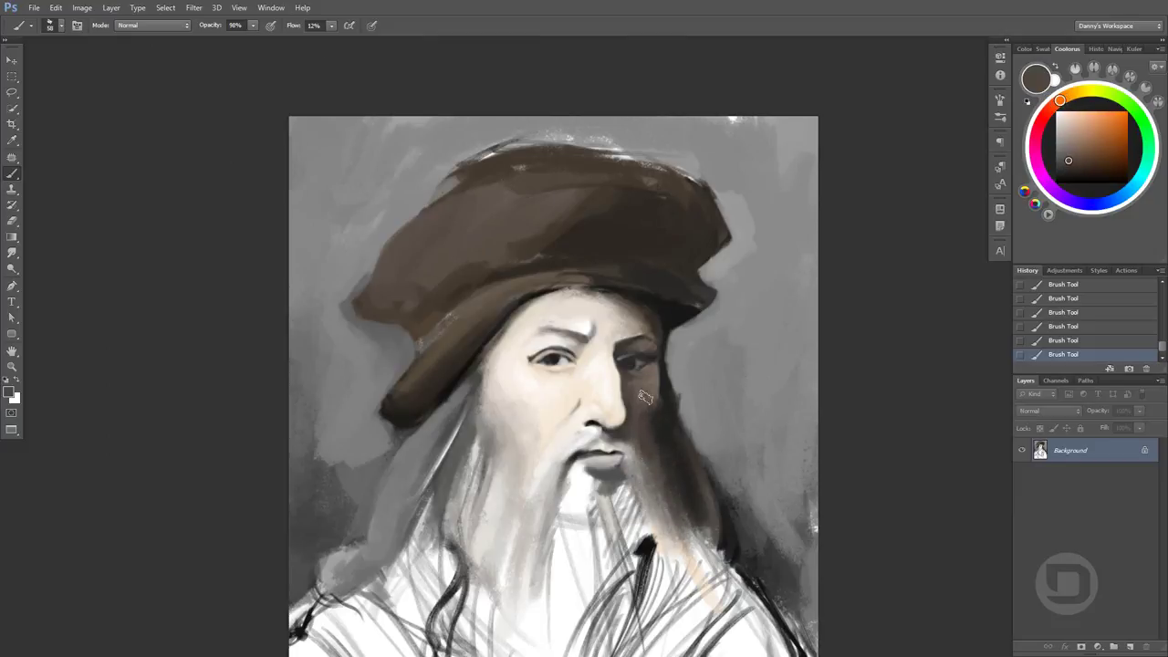
alt+click(645, 385)
alt+click(657, 482)
alt+click(641, 467)
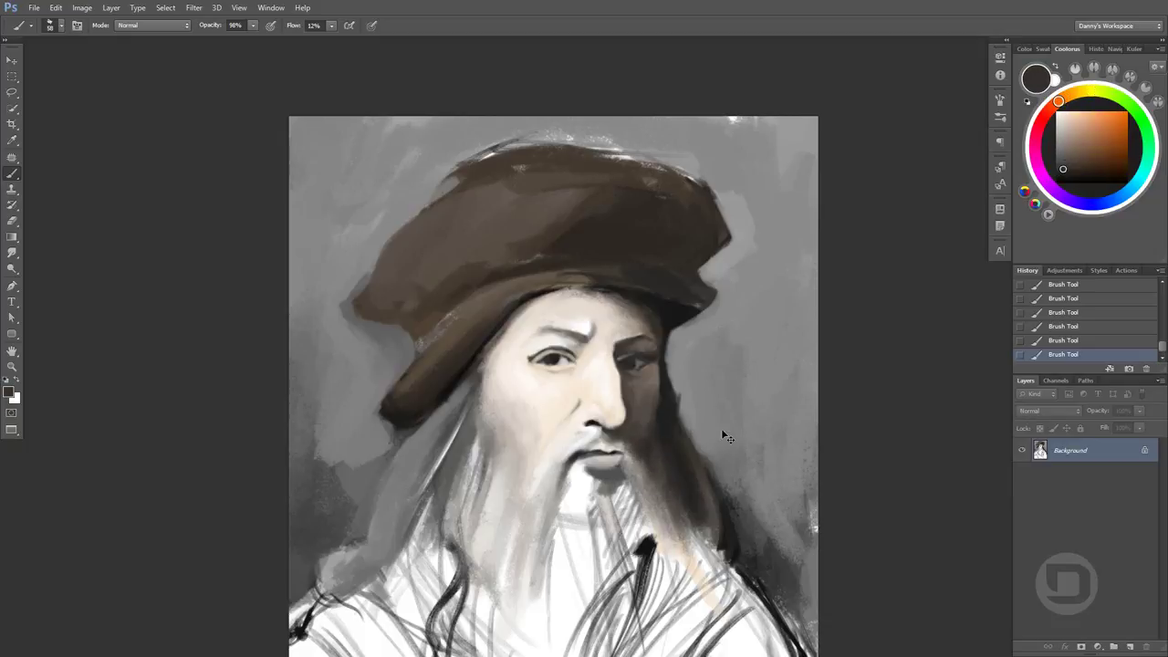
alt+click(683, 435)
alt+click(724, 527)
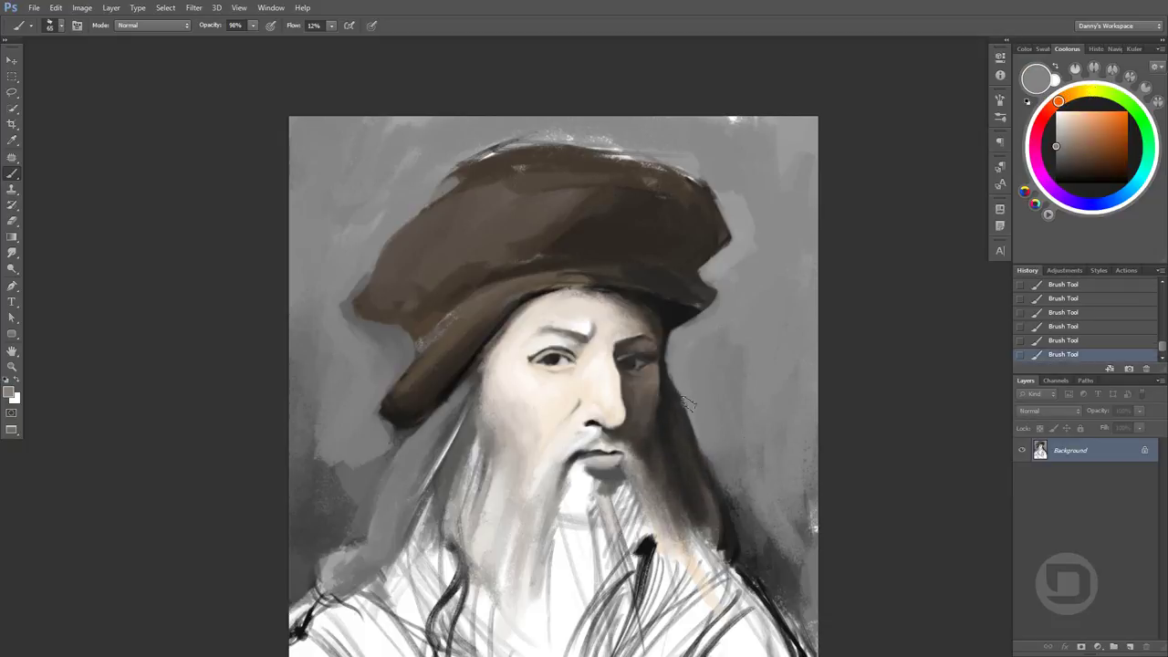
alt+click(499, 524)
mouse_move(442, 427)
mouse_down()
mouse_move(381, 509)
mouse_move(358, 571)
mouse_up()
Add more light strokes and dabs across the left and lower-left beard
alt+click(452, 402)
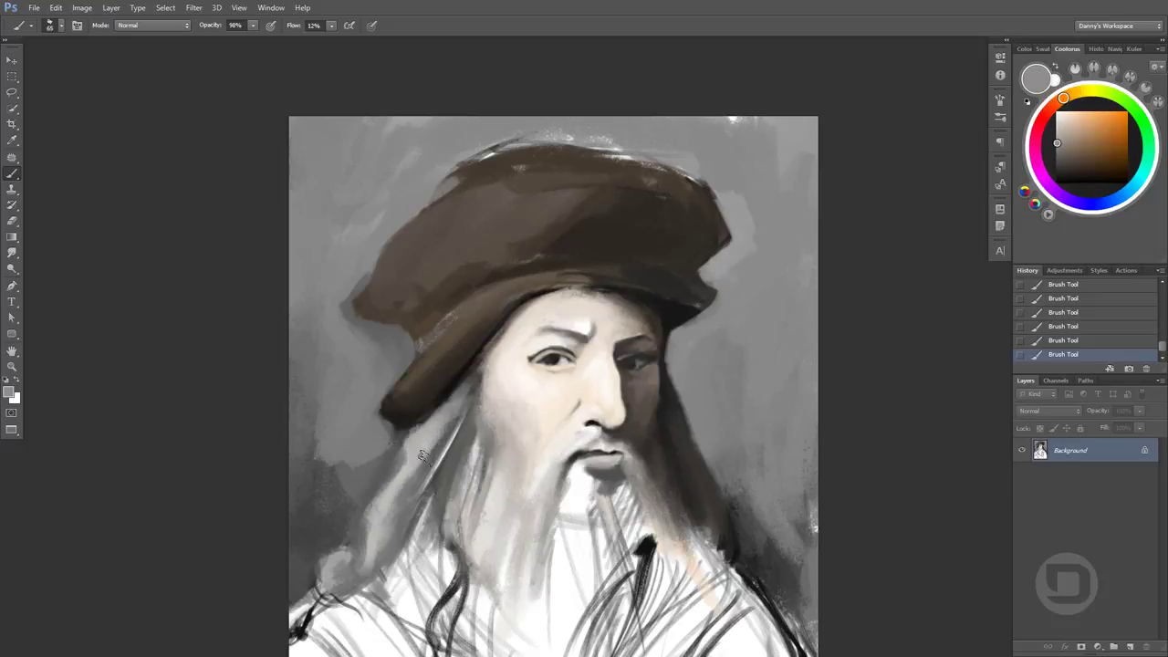
alt+click(421, 427)
drag(429, 422, 393, 484)
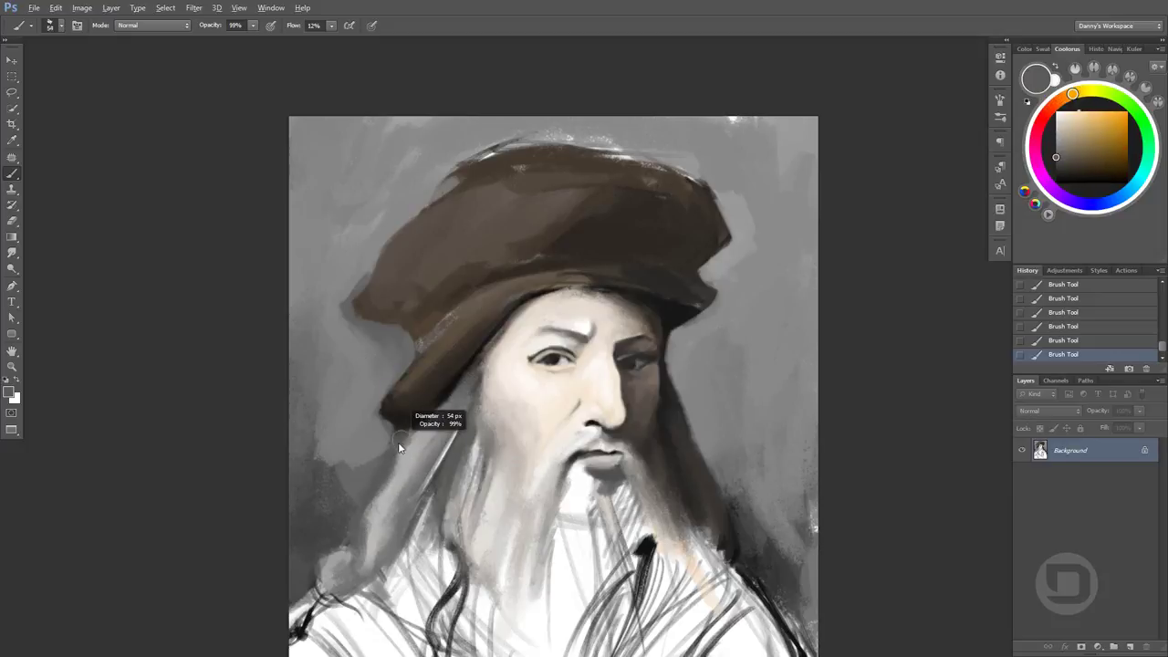
alt+click(411, 420)
alt+click(466, 385)
alt+click(362, 558)
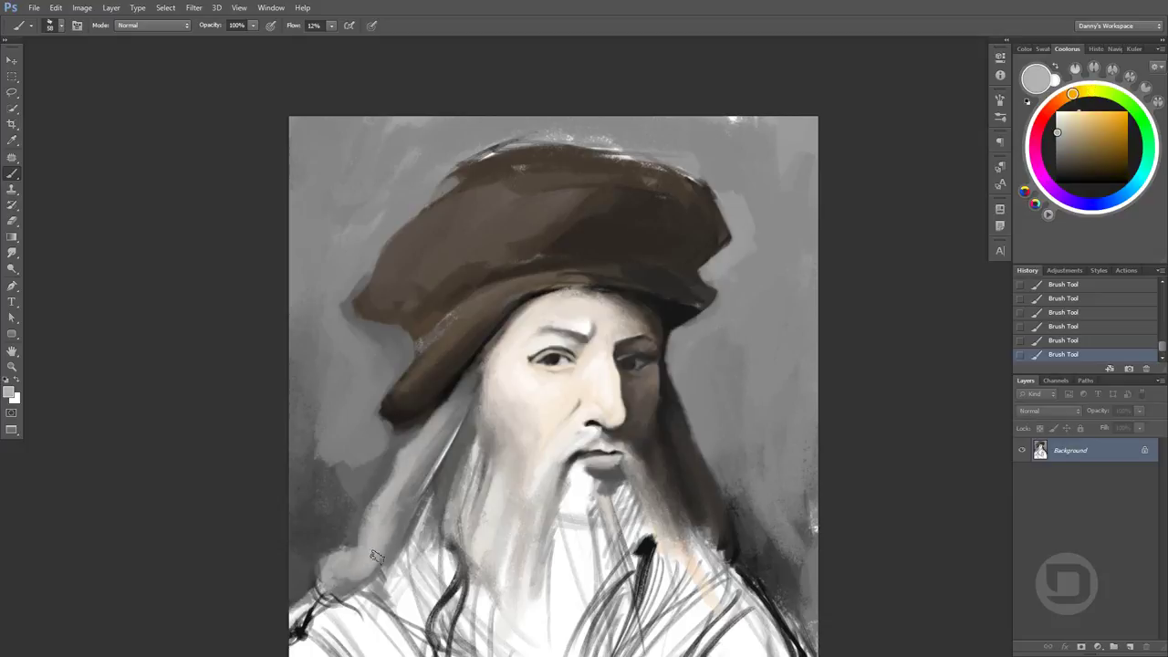
drag(363, 559, 398, 514)
alt+click(450, 408)
drag(443, 425, 383, 520)
Extend the left hair strands and cover the lower-left beard with broad grey strokes
drag(421, 467, 383, 566)
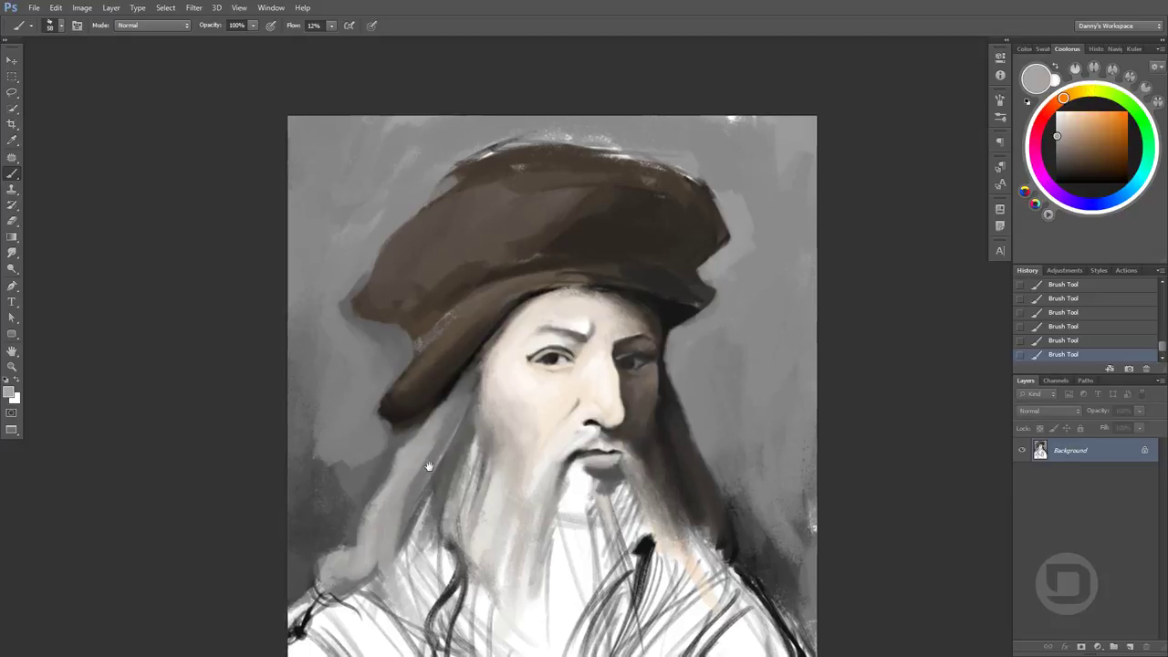
drag(401, 511, 398, 457)
mouse_move(401, 584)
mouse_down()
mouse_move(418, 440)
mouse_move(429, 530)
mouse_up()
alt+click(429, 475)
drag(411, 456, 511, 621)
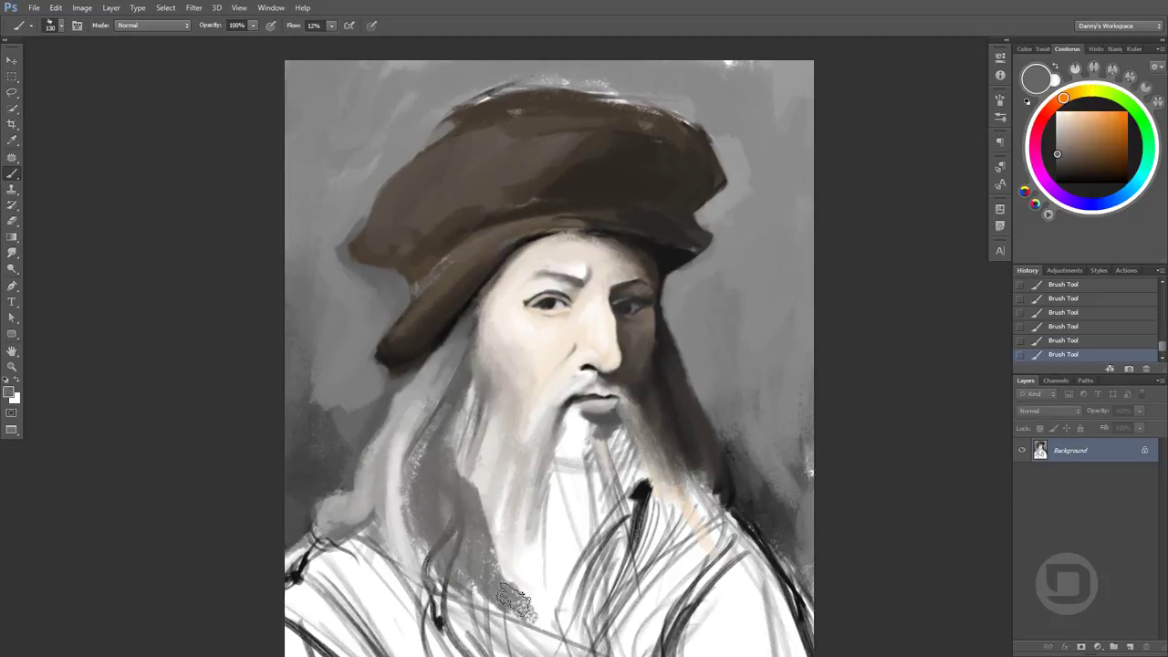
drag(474, 547, 493, 456)
alt+click(484, 474)
mouse_move(548, 639)
mouse_down()
mouse_move(440, 496)
mouse_move(456, 593)
mouse_up()
alt+click(439, 495)
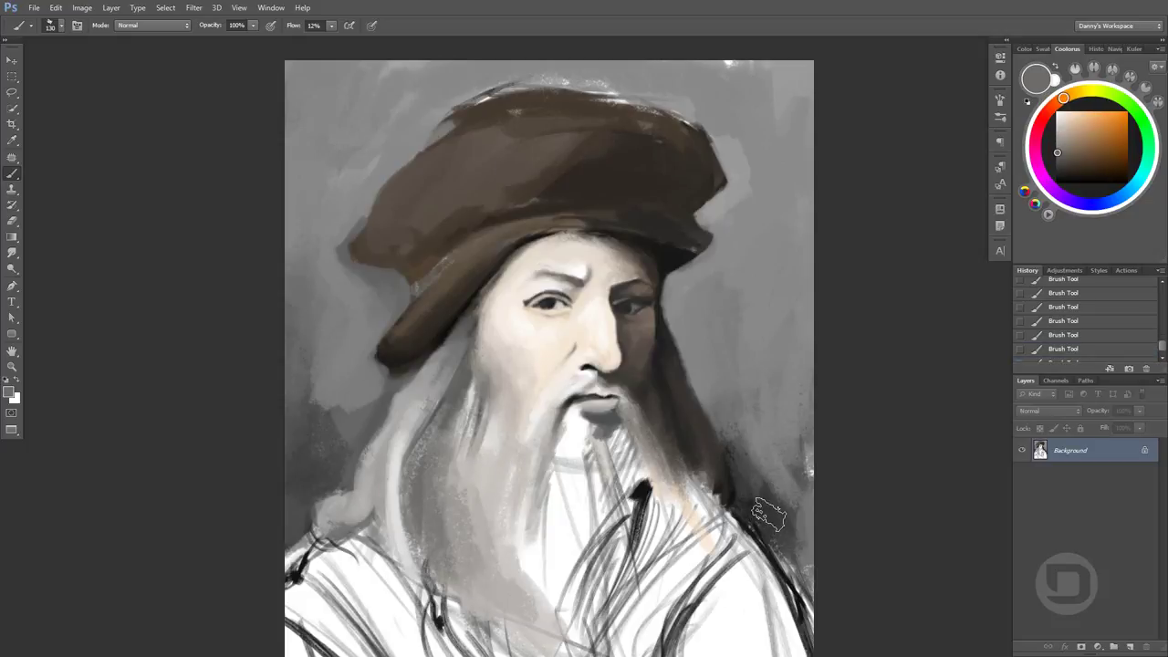
Repaint the right-side hair, cover the dark shoulder patch, and grey the left background
drag(701, 347, 750, 522)
alt+click(726, 405)
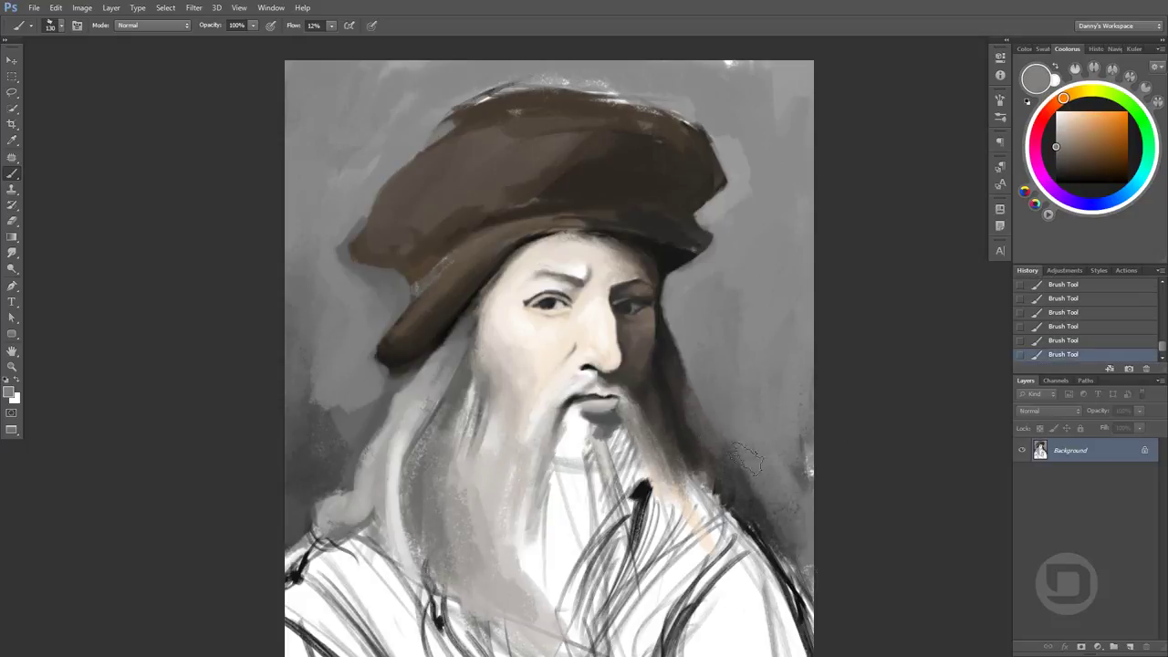
drag(730, 447, 794, 556)
mouse_move(311, 457)
mouse_down()
mouse_move(336, 388)
mouse_move(315, 484)
mouse_up()
alt+click(328, 383)
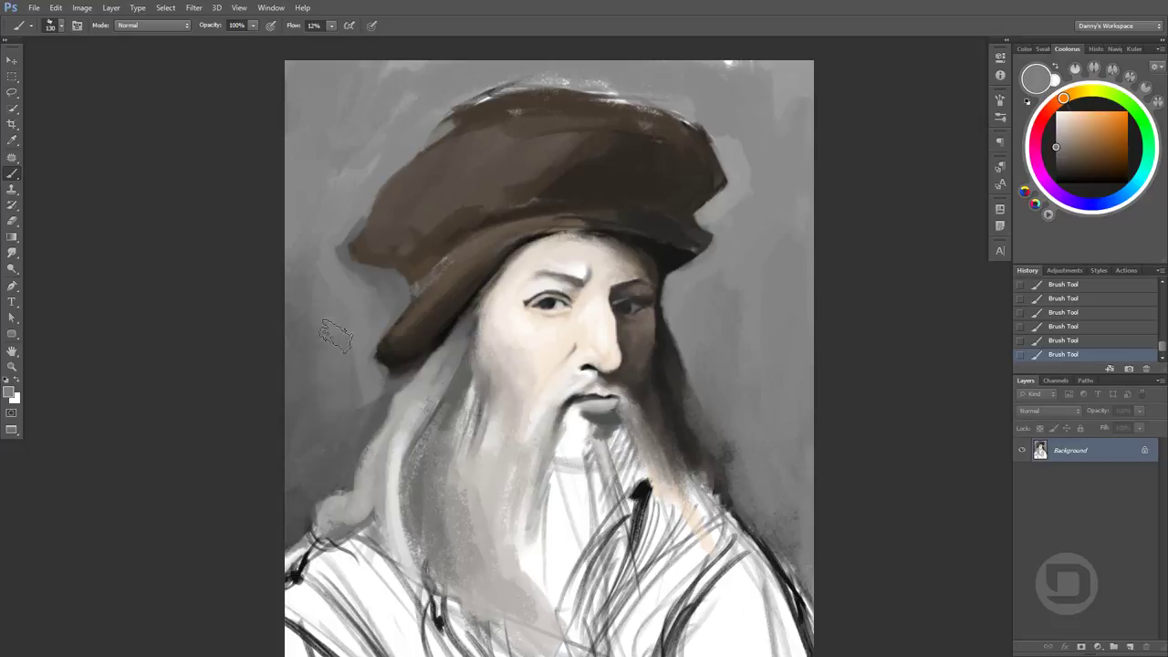
drag(310, 329, 303, 73)
mouse_move(296, 134)
mouse_down()
mouse_move(313, 209)
mouse_move(313, 417)
mouse_up()
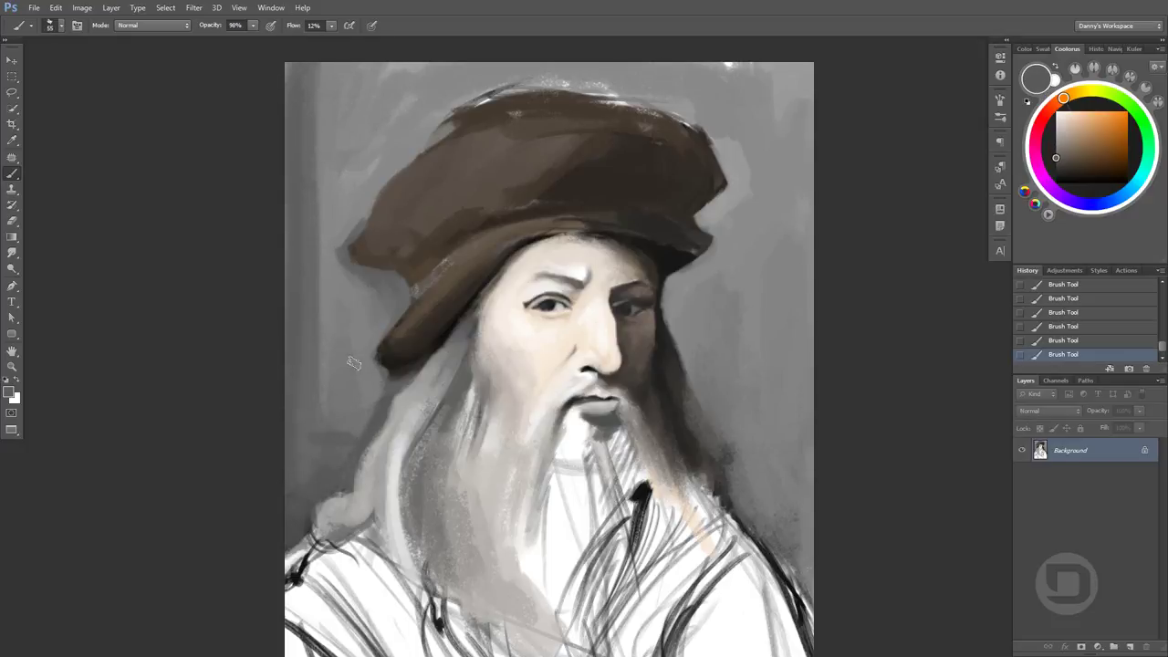
Smooth the grey above the hat and repaint its crown in brown
alt+click(338, 244)
alt+click(384, 262)
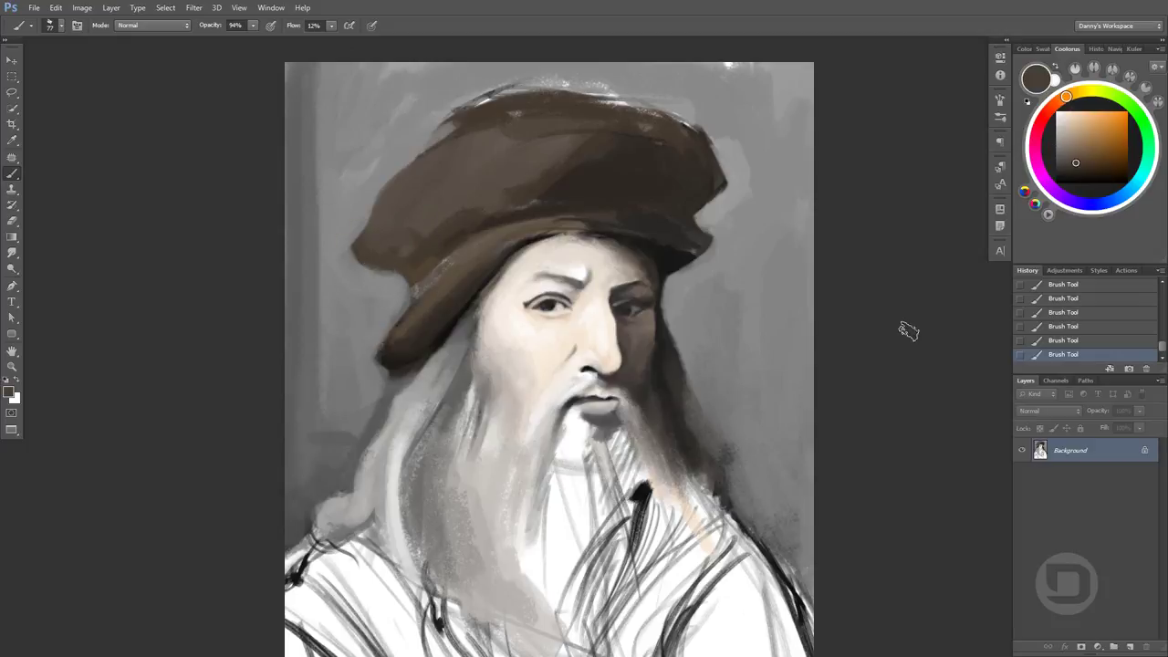
alt+click(641, 98)
drag(710, 115, 714, 137)
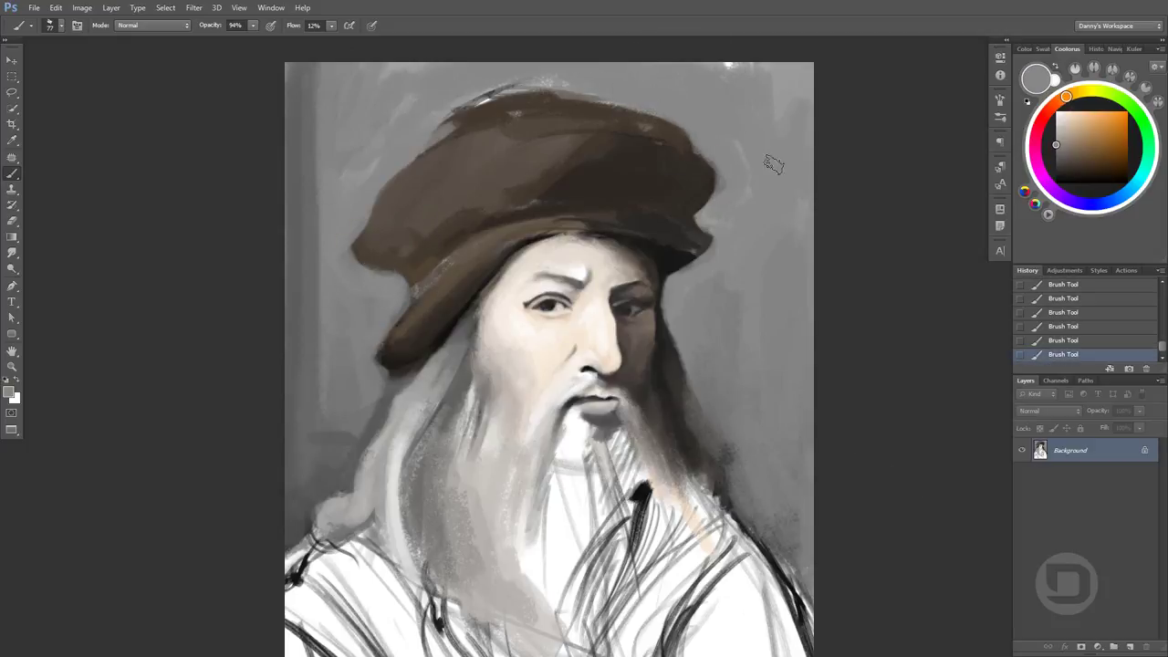
drag(434, 137, 581, 89)
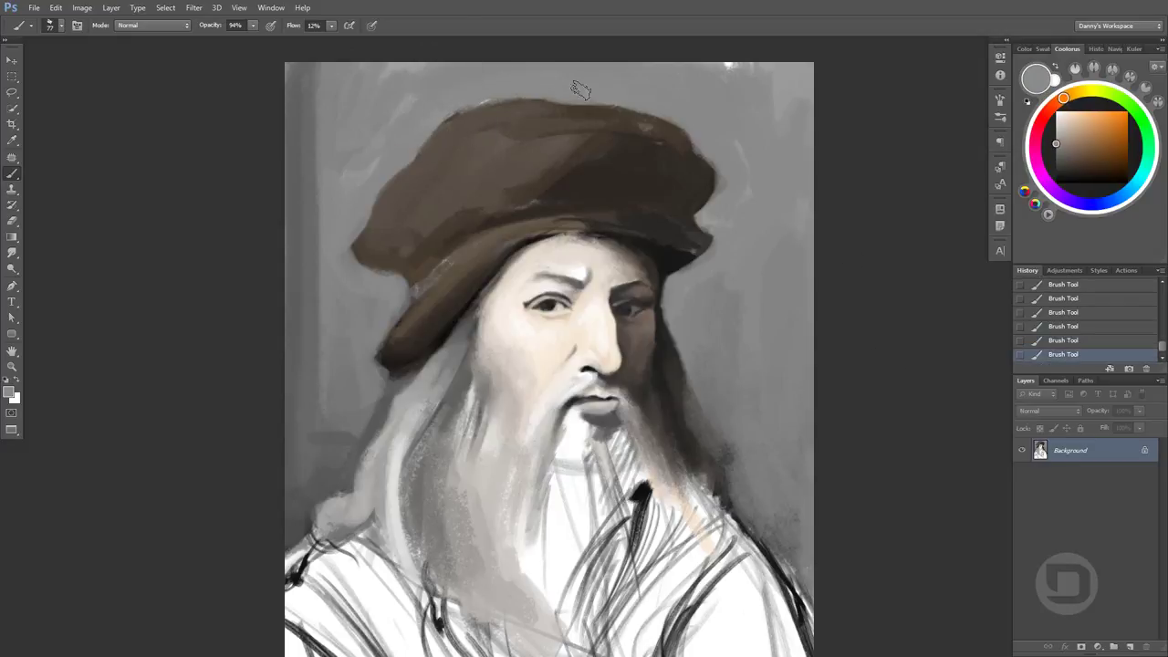
alt+click(523, 174)
drag(461, 191, 602, 155)
With a smaller brush, blend the top and left side of the hat in lighter browns
alt+click(588, 146)
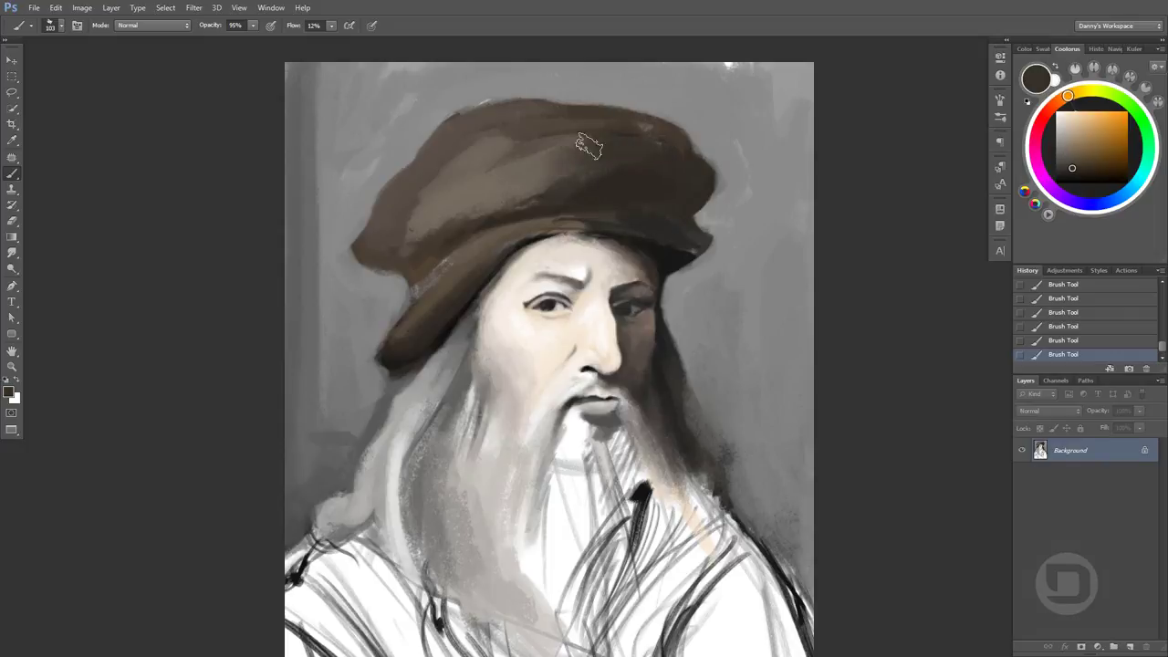
key(bracketleft)
key(bracketleft)
key(bracketleft)
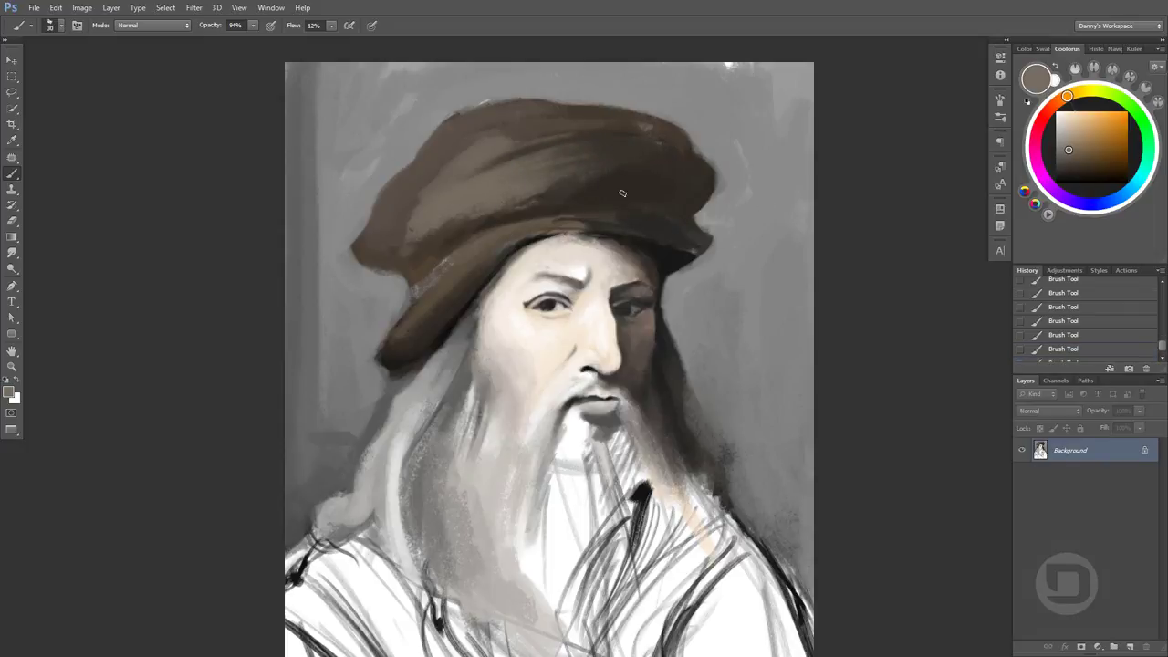
alt+click(622, 193)
alt+click(587, 143)
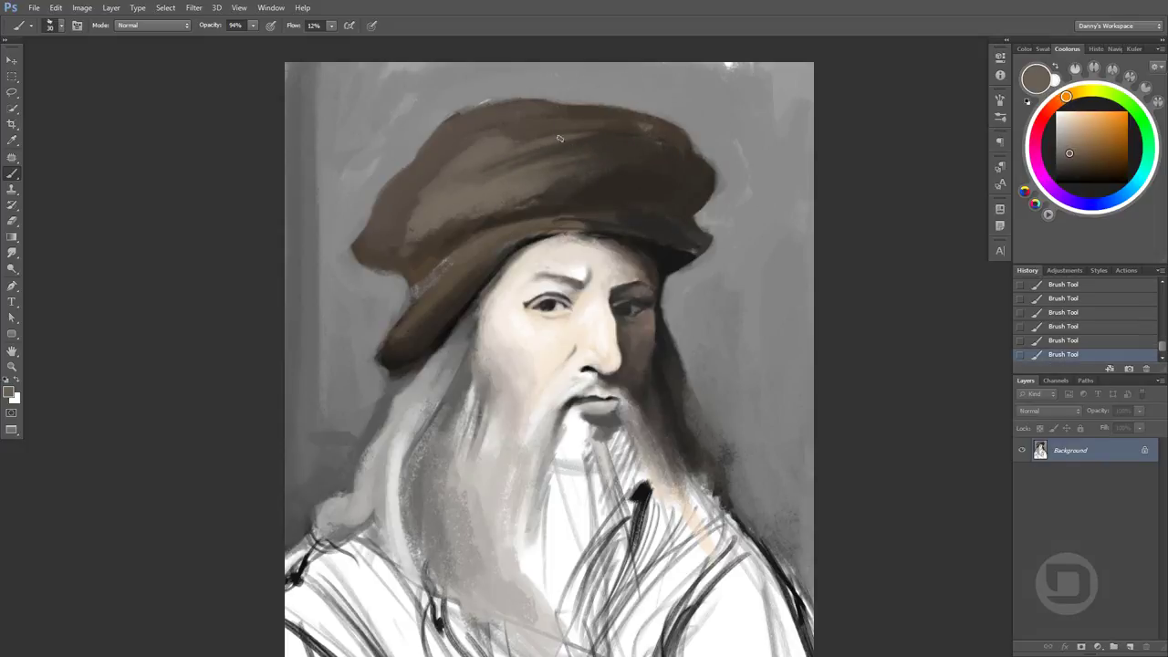
mouse_move(419, 186)
mouse_down()
mouse_move(383, 228)
mouse_move(407, 215)
mouse_move(502, 211)
mouse_move(603, 160)
mouse_up()
alt+click(393, 215)
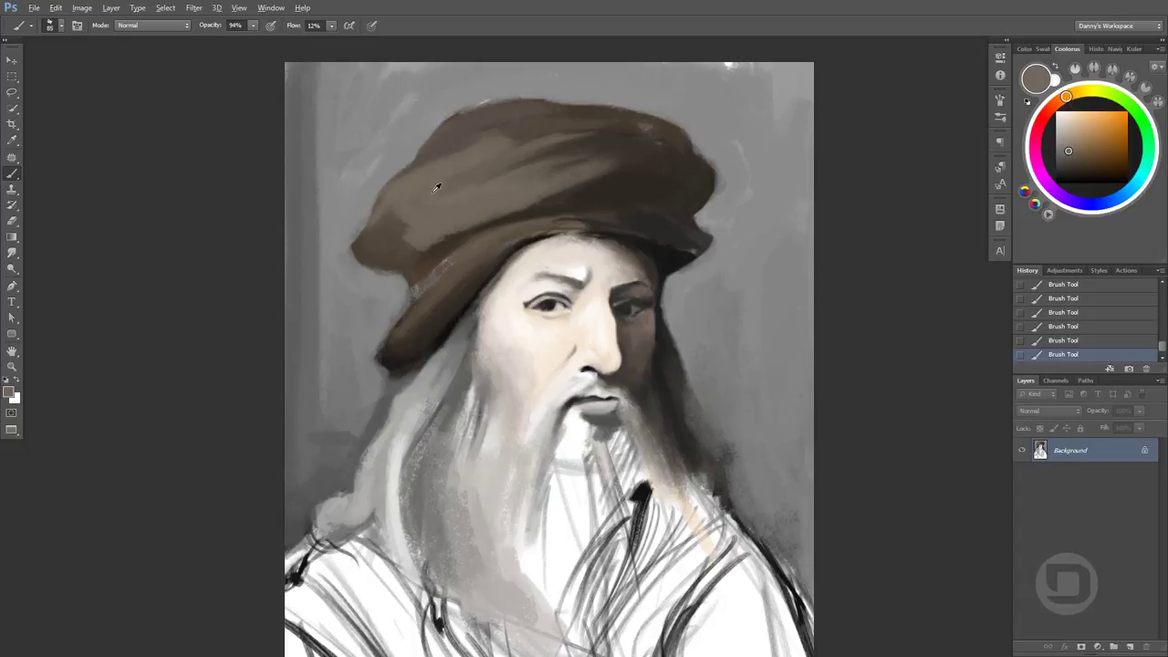
alt+click(433, 188)
mouse_move(383, 228)
mouse_down()
mouse_move(417, 256)
mouse_move(516, 202)
mouse_up()
Smooth the hat's lower-left edge and add a dark stroke above the right eyebrow
alt+click(486, 263)
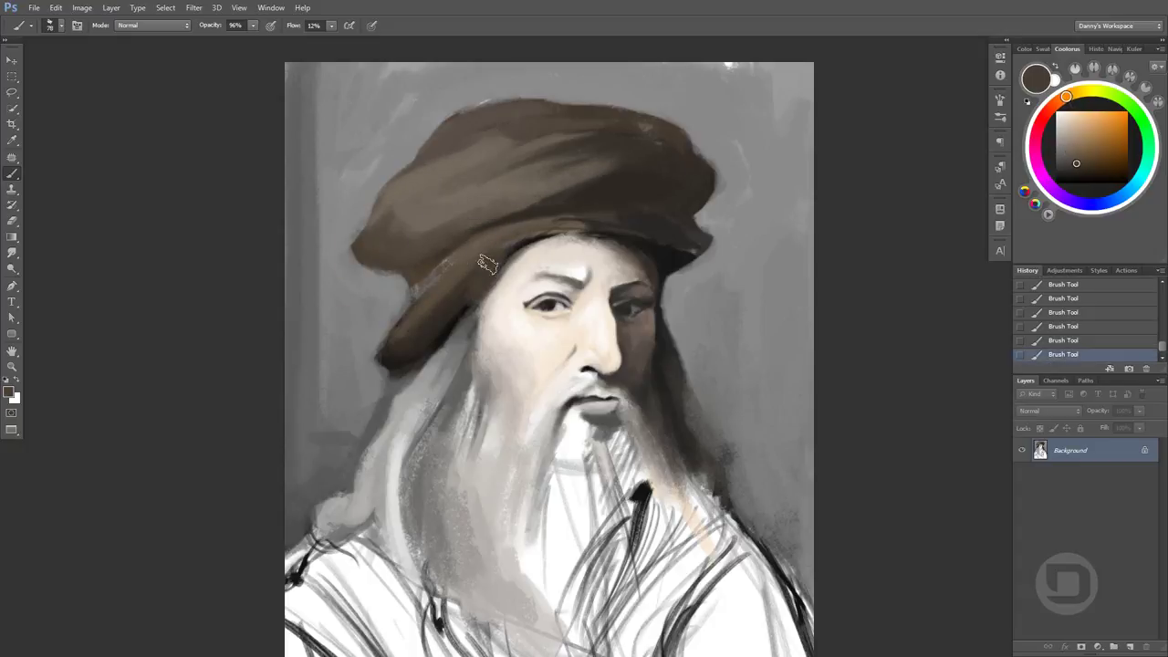
alt+click(468, 294)
mouse_move(392, 347)
mouse_down()
mouse_move(463, 293)
mouse_move(377, 368)
mouse_move(426, 340)
mouse_up()
alt+click(398, 299)
alt+click(390, 357)
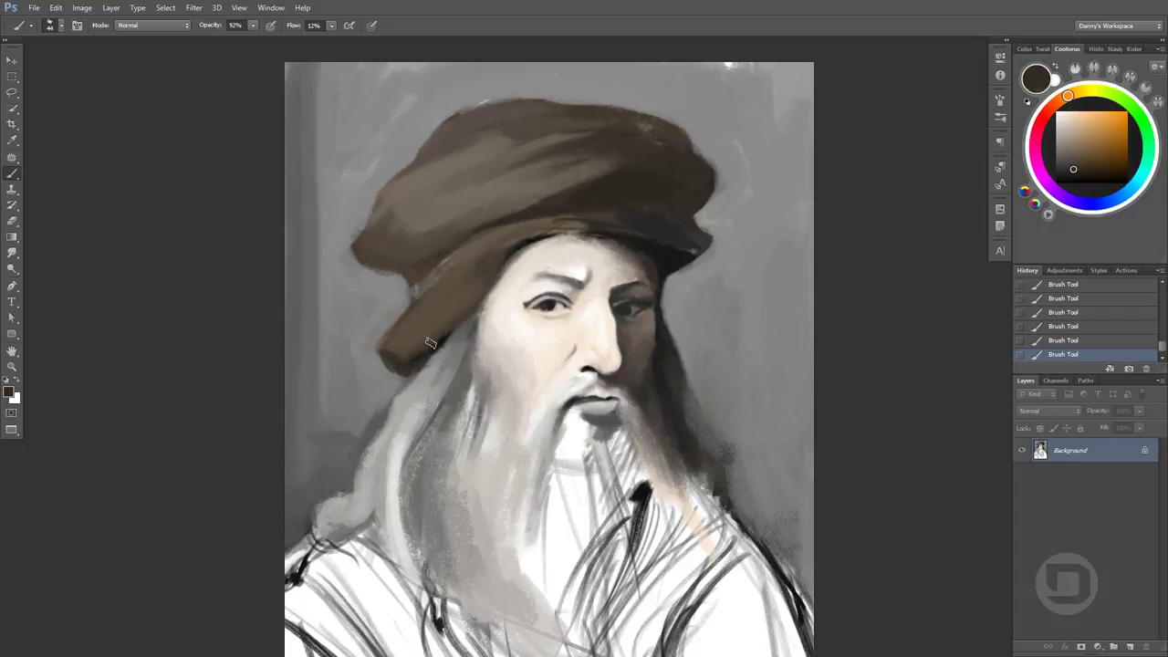
alt+click(619, 286)
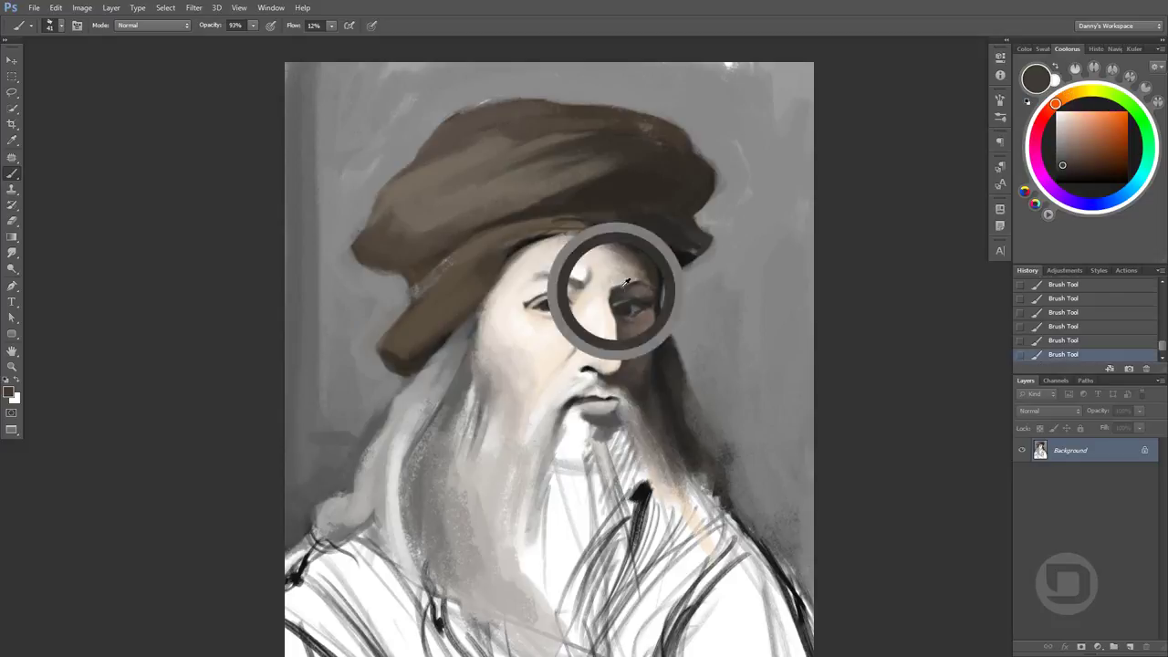
drag(617, 285, 638, 283)
Cover the light streak on the hat brim and repaint shading along the lower brim
scroll(615, 281, up, 1)
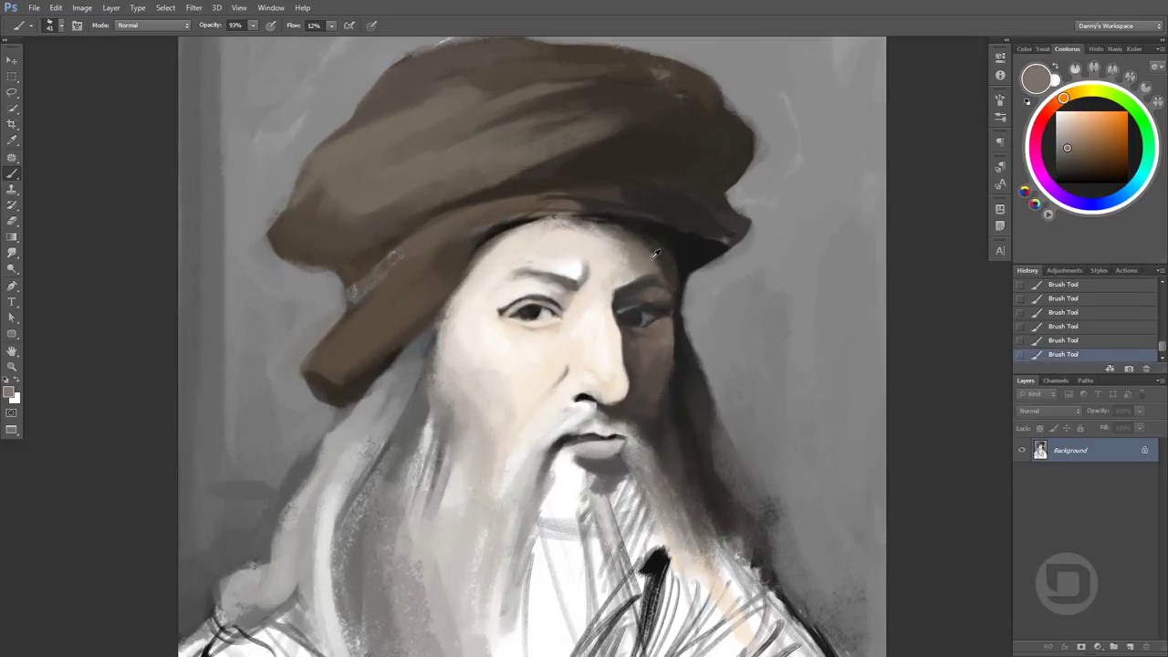
scroll(664, 345, up, 1)
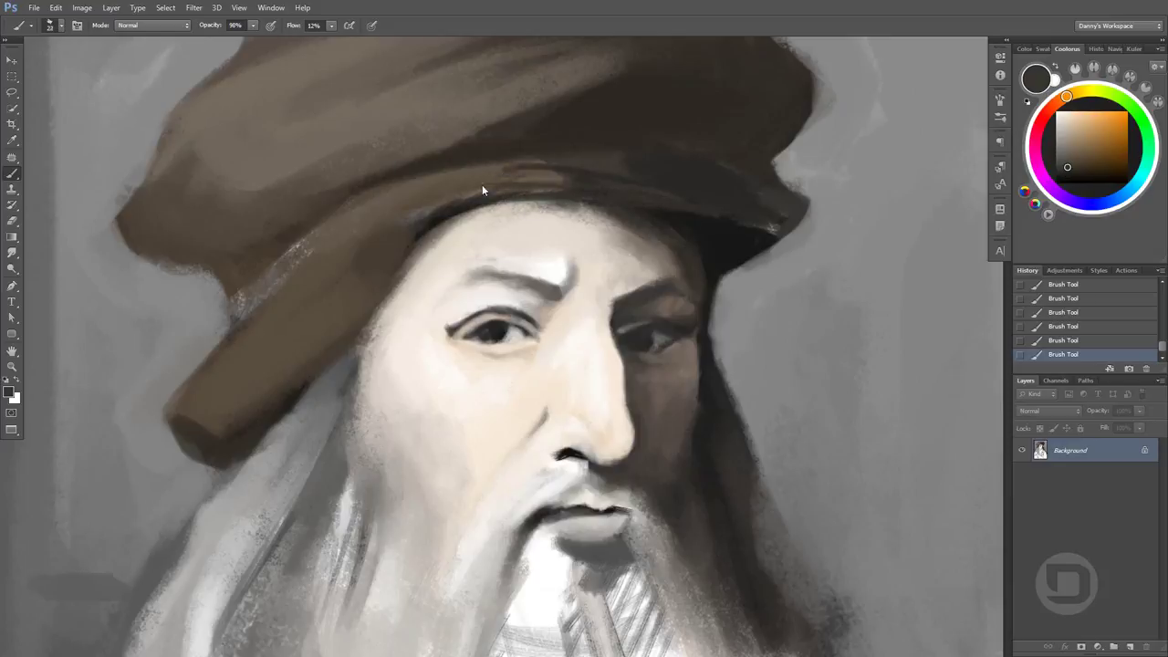
alt+click(566, 176)
mouse_move(507, 166)
mouse_down()
mouse_move(704, 164)
mouse_move(466, 210)
mouse_up()
alt+click(704, 164)
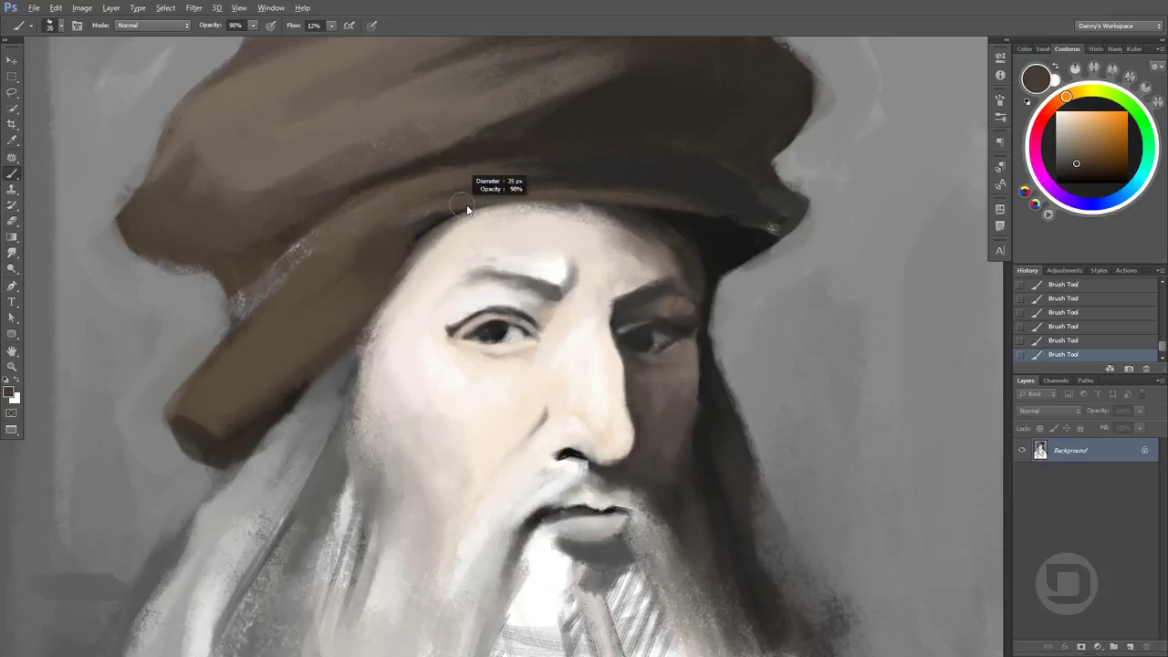
alt+click(273, 261)
mouse_move(231, 270)
mouse_down()
mouse_move(377, 188)
mouse_move(321, 239)
mouse_up()
Deepen the dark brim shading and paint grey background over its lower-left edge
alt+click(378, 188)
alt+click(210, 297)
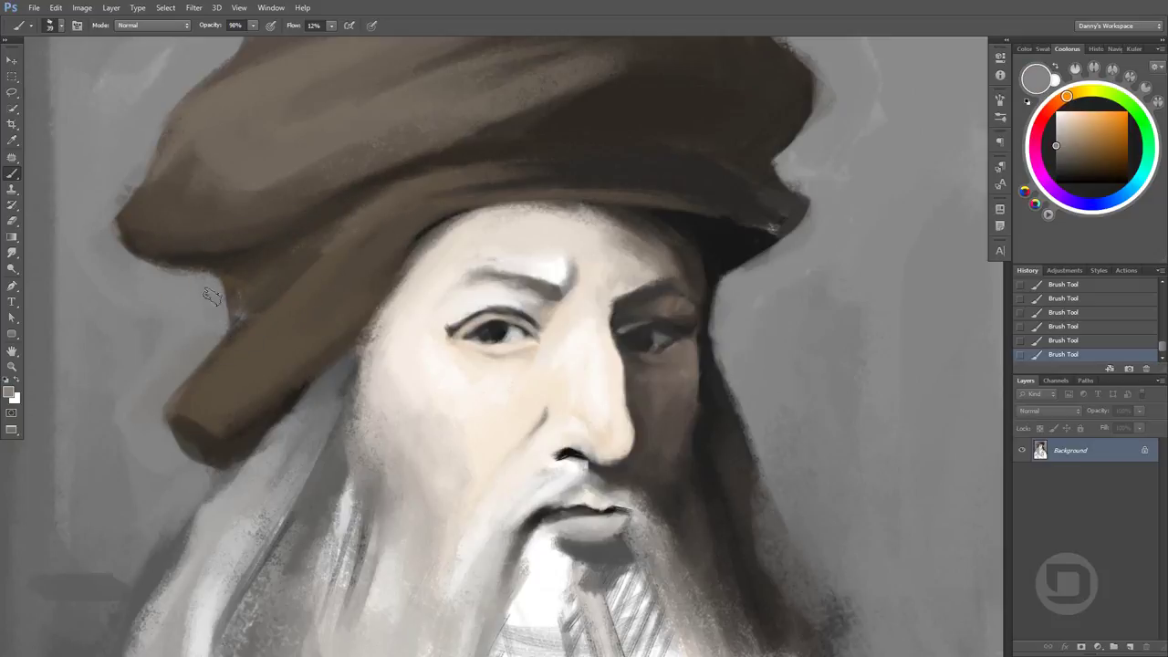
alt+click(239, 284)
mouse_move(210, 356)
mouse_down()
mouse_move(274, 279)
mouse_move(311, 272)
mouse_up()
mouse_move(244, 326)
mouse_down()
mouse_move(273, 343)
mouse_move(203, 404)
mouse_move(274, 311)
mouse_up()
alt+click(190, 358)
drag(189, 374, 223, 461)
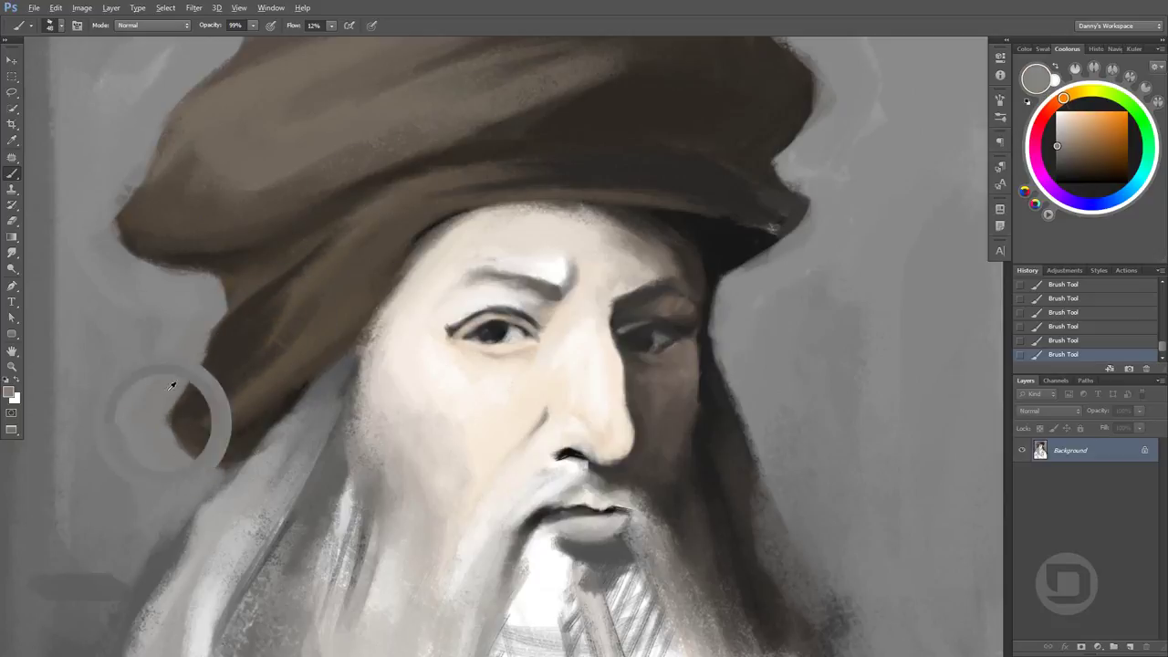
Switch to the dark colour, sample hat-edge browns, and zoom out to view the portrait
key(d)
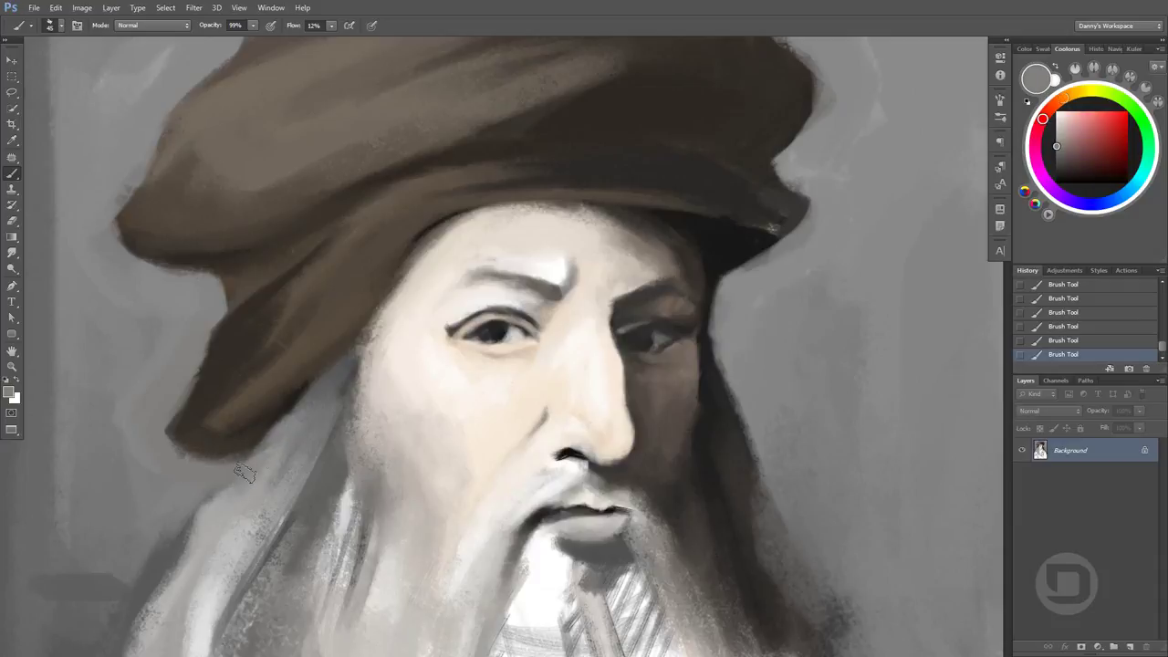
alt+click(294, 398)
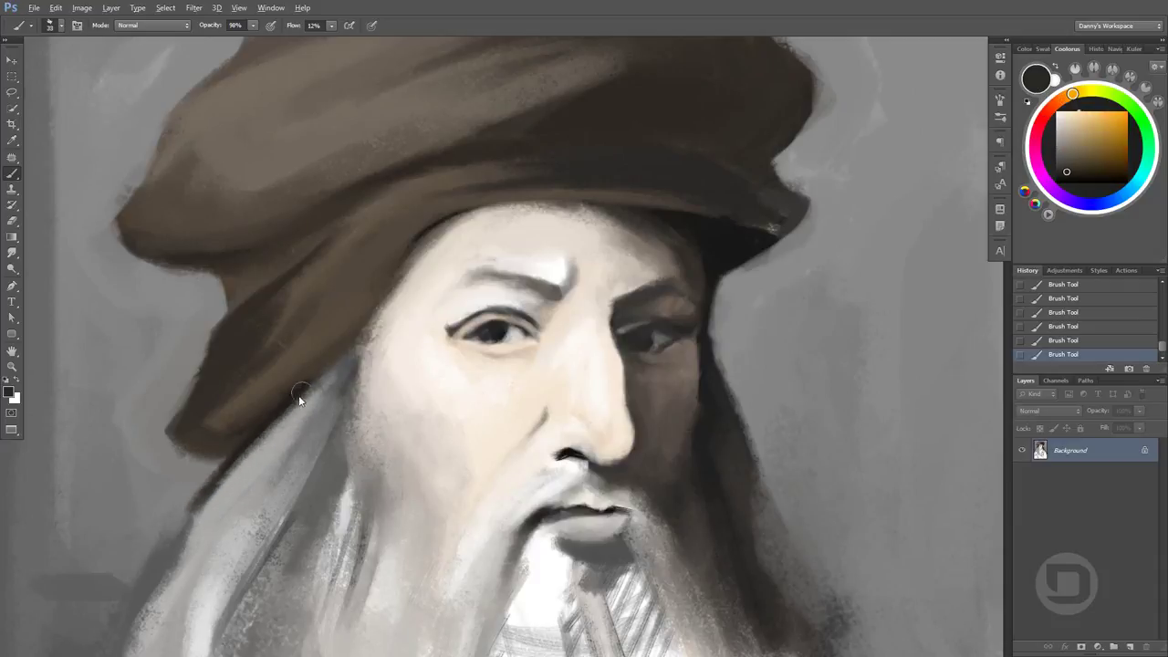
alt+click(264, 394)
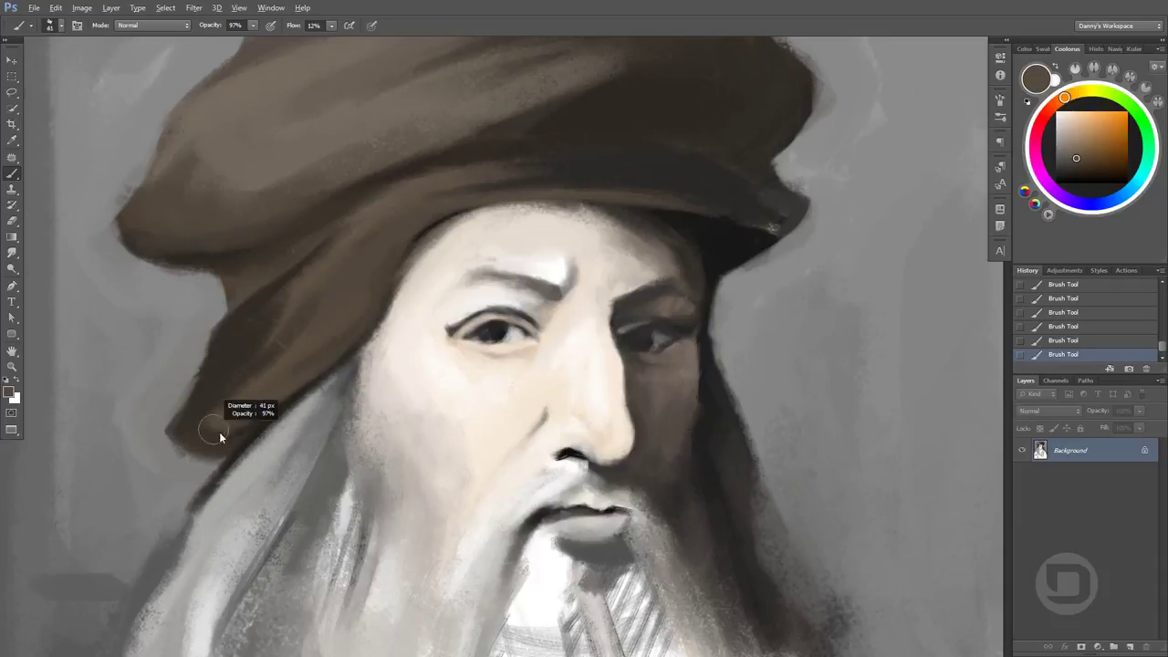
key(ctrl+minus)
key(ctrl+minus)
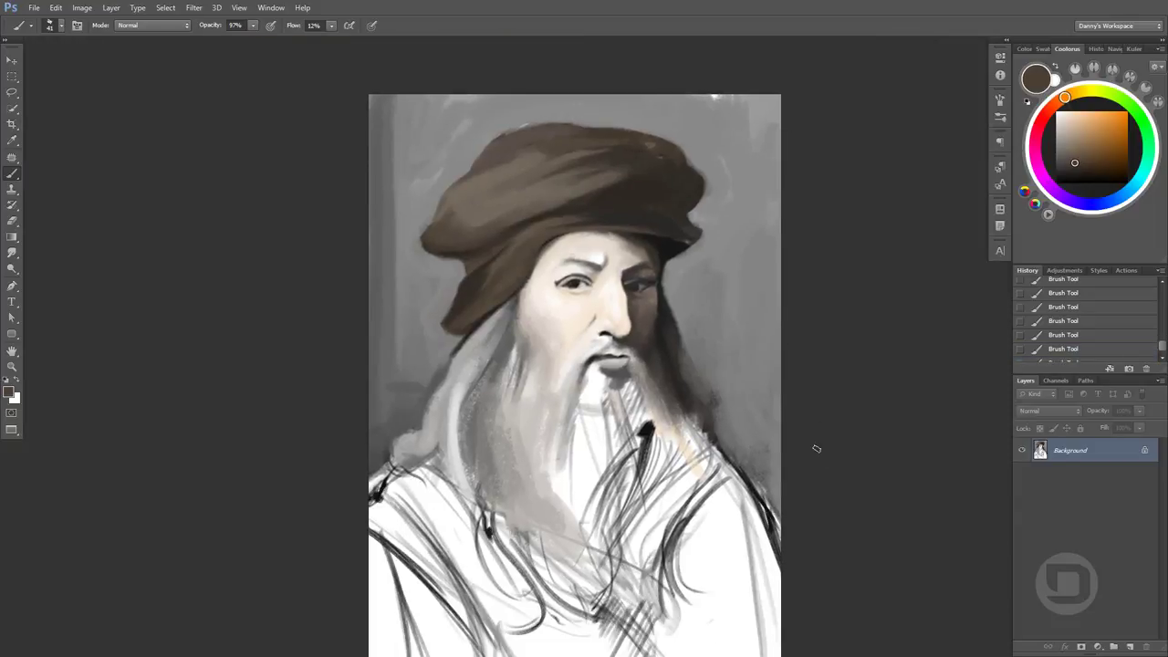
Darken the left cheek shadow beside the beard with a sampled skin tone
scroll(655, 455, up, 2)
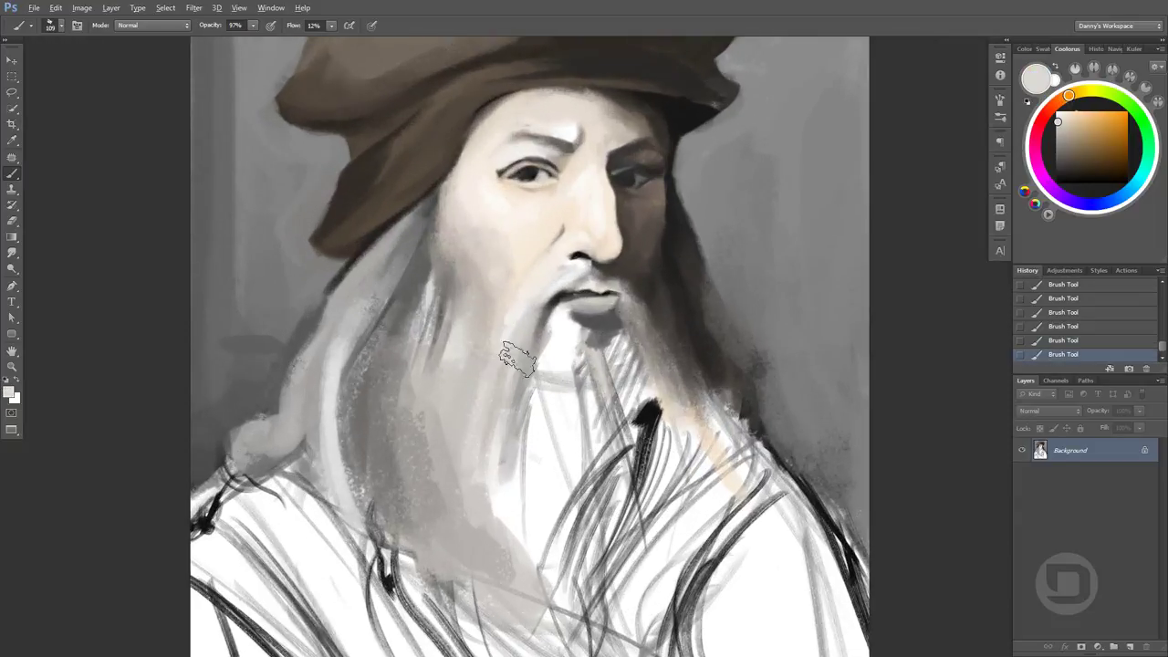
alt+click(471, 223)
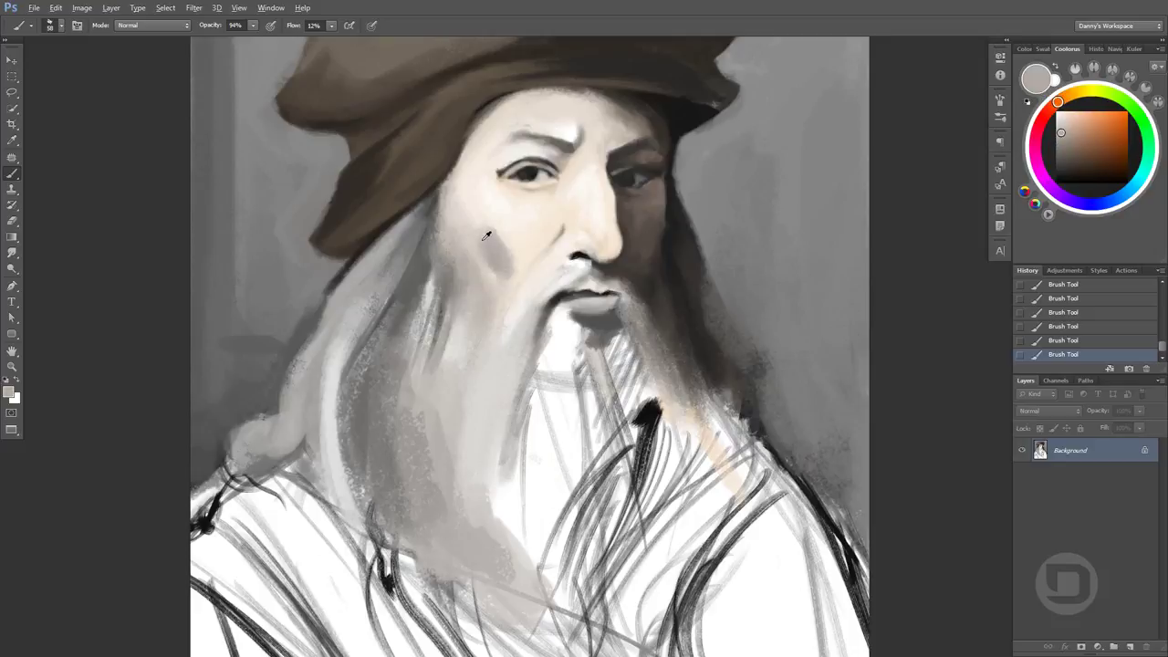
alt+click(487, 236)
drag(497, 246, 473, 307)
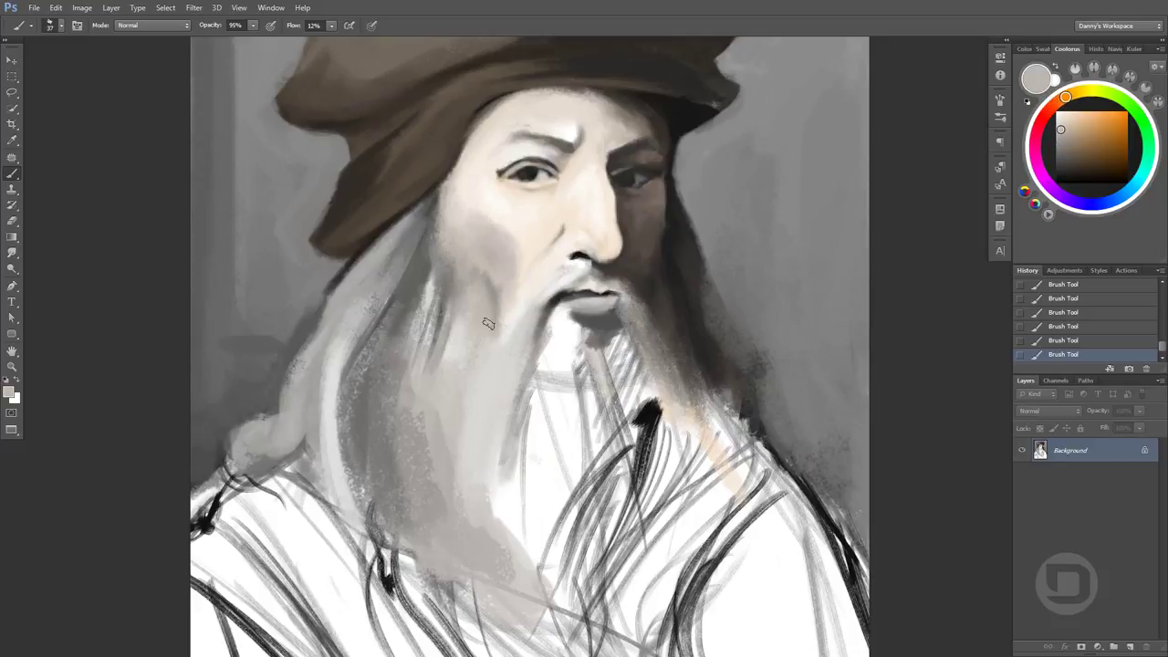
drag(493, 352, 498, 372)
Add a subtle light stroke across the forehead, sampling further facial skin tones
alt+click(566, 127)
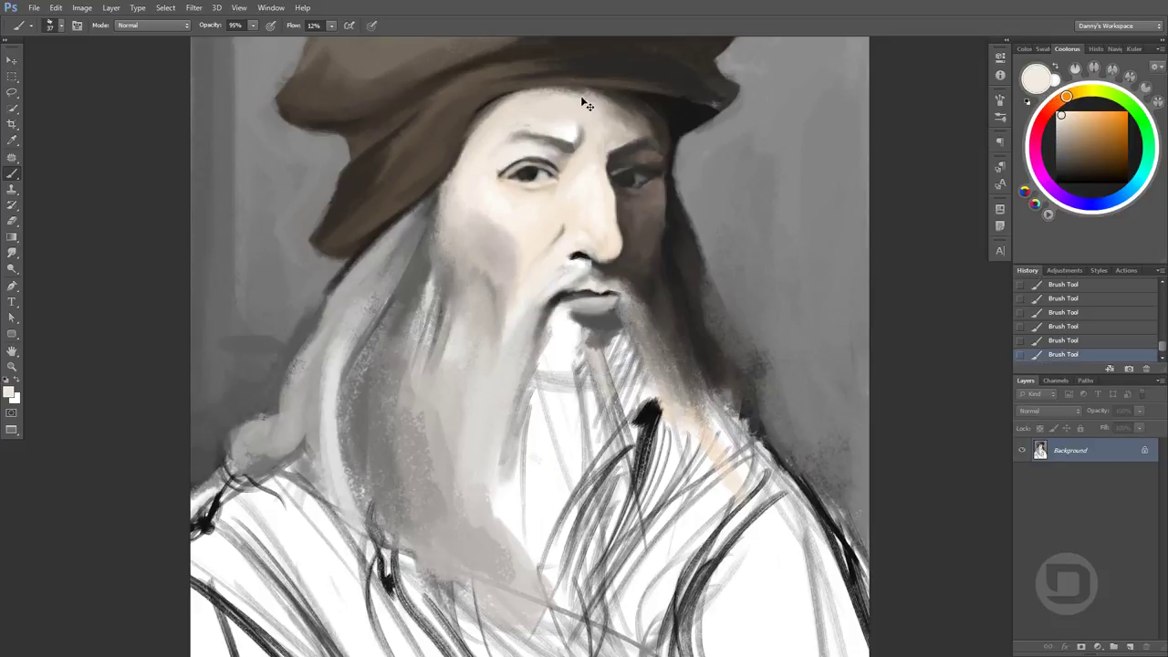
drag(584, 104, 484, 111)
alt+click(482, 111)
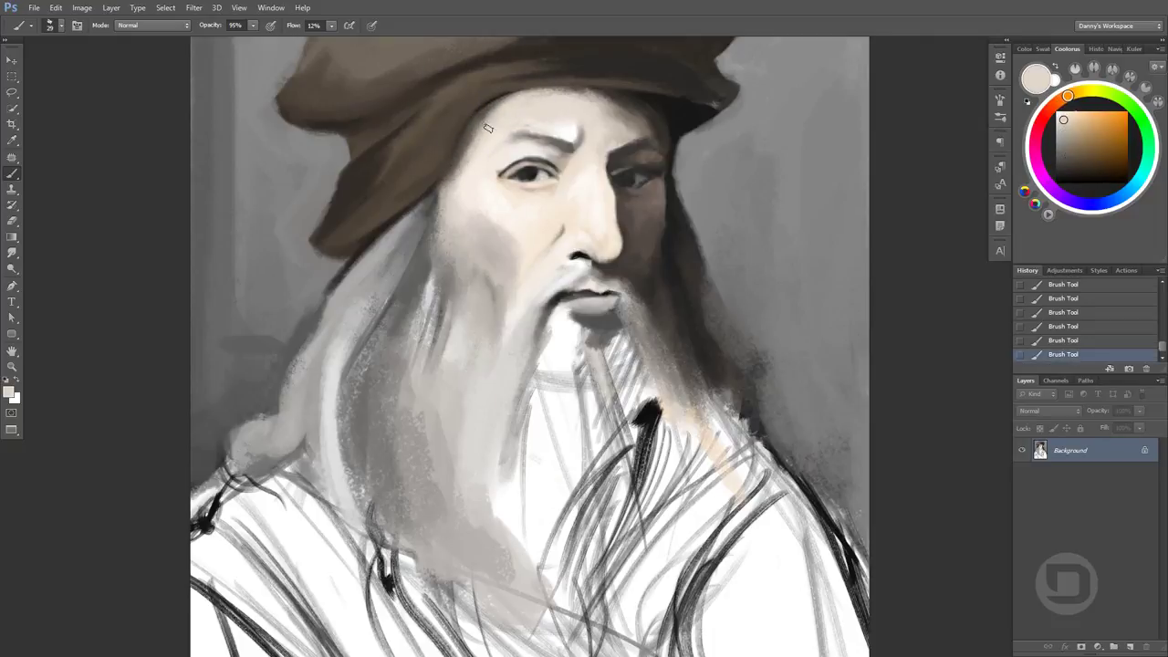
alt+click(484, 109)
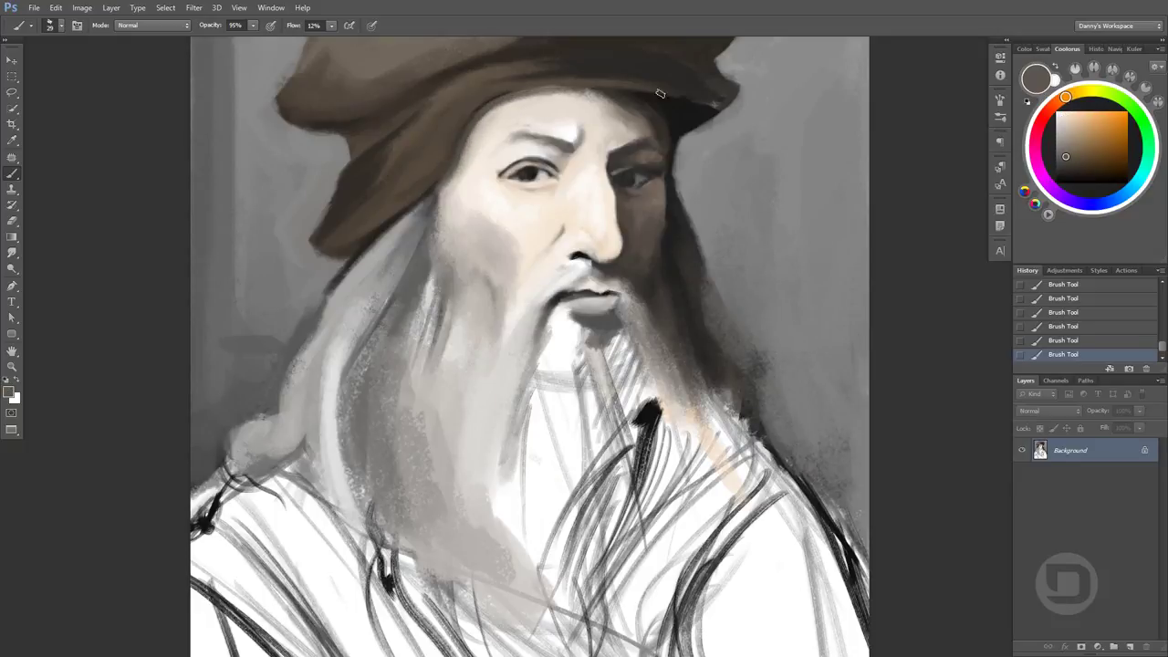
alt+click(595, 223)
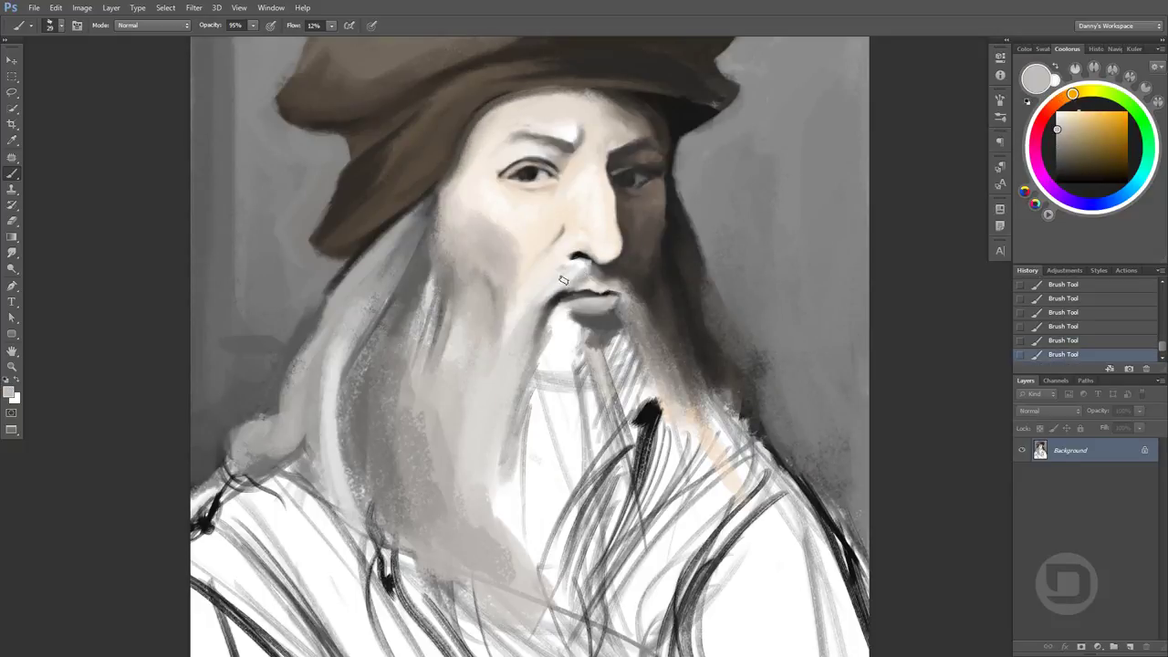
alt+click(584, 243)
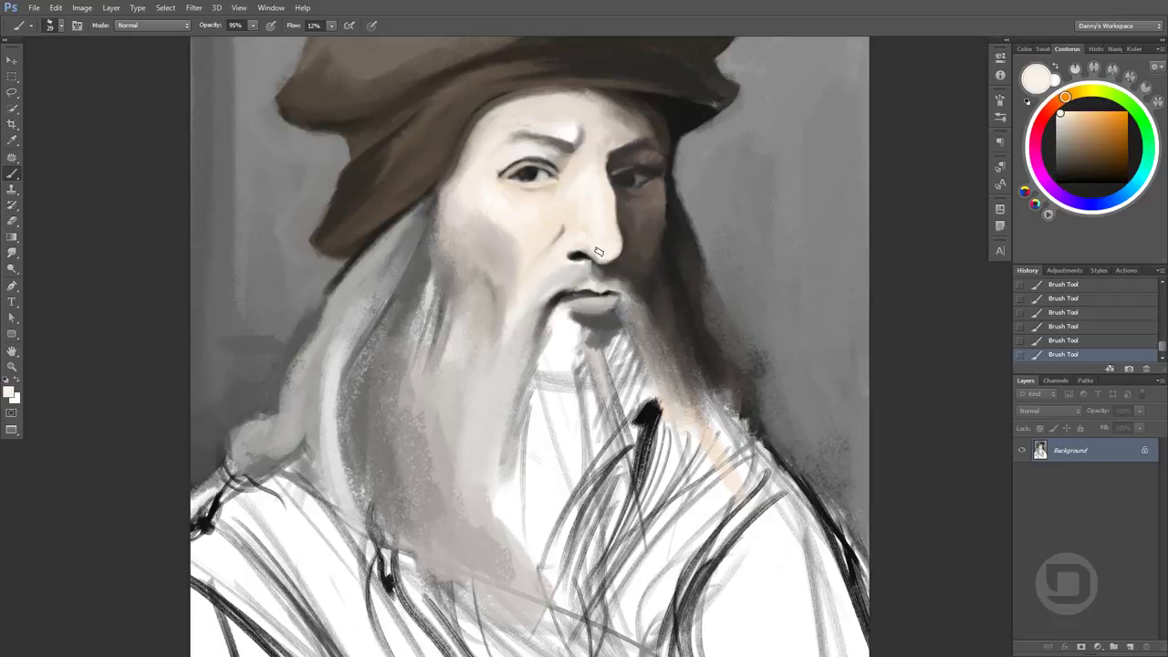
ctrl+click(584, 221)
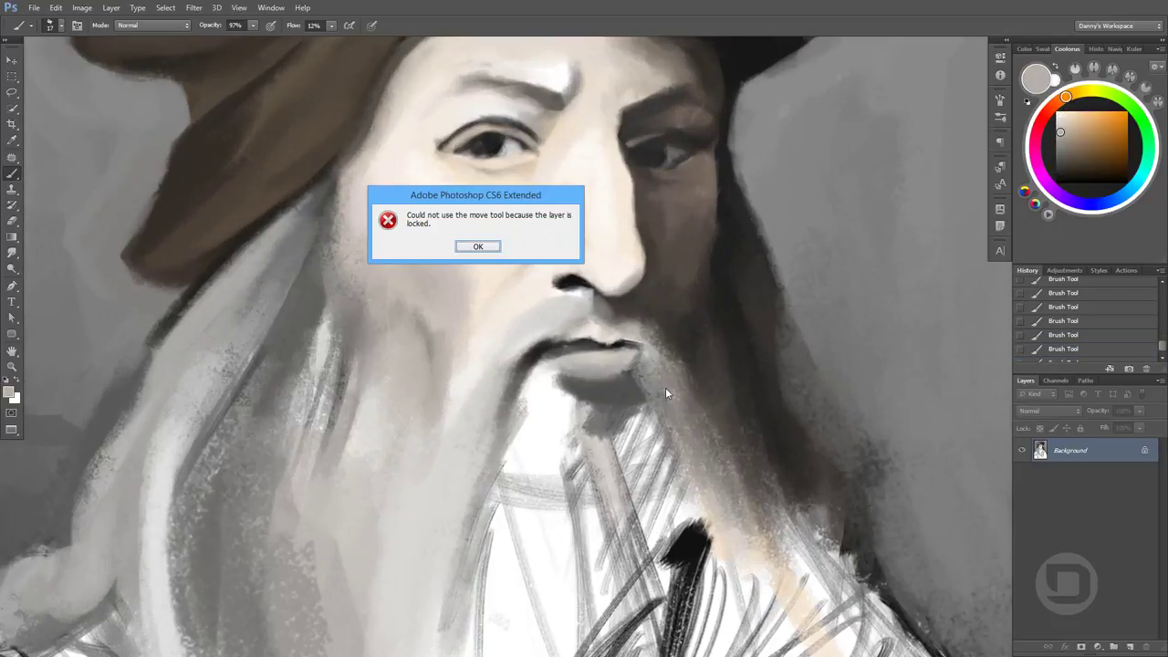
Dismiss the locked-layer alert and sample cream skin tones around the nose
key(Return)
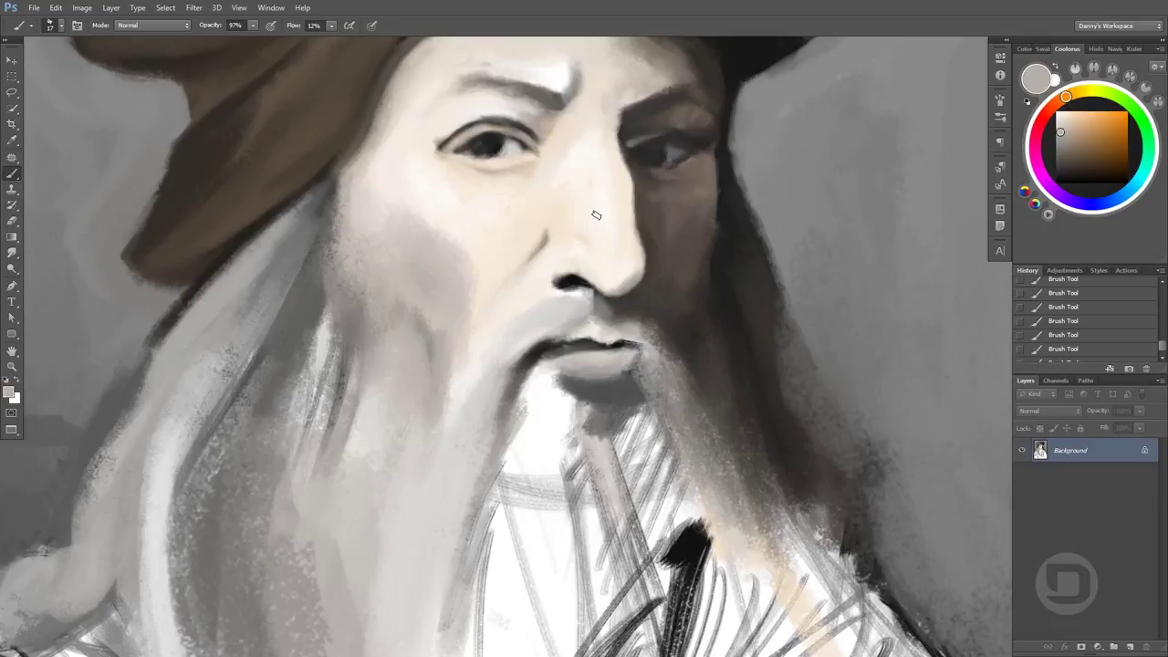
alt+click(636, 289)
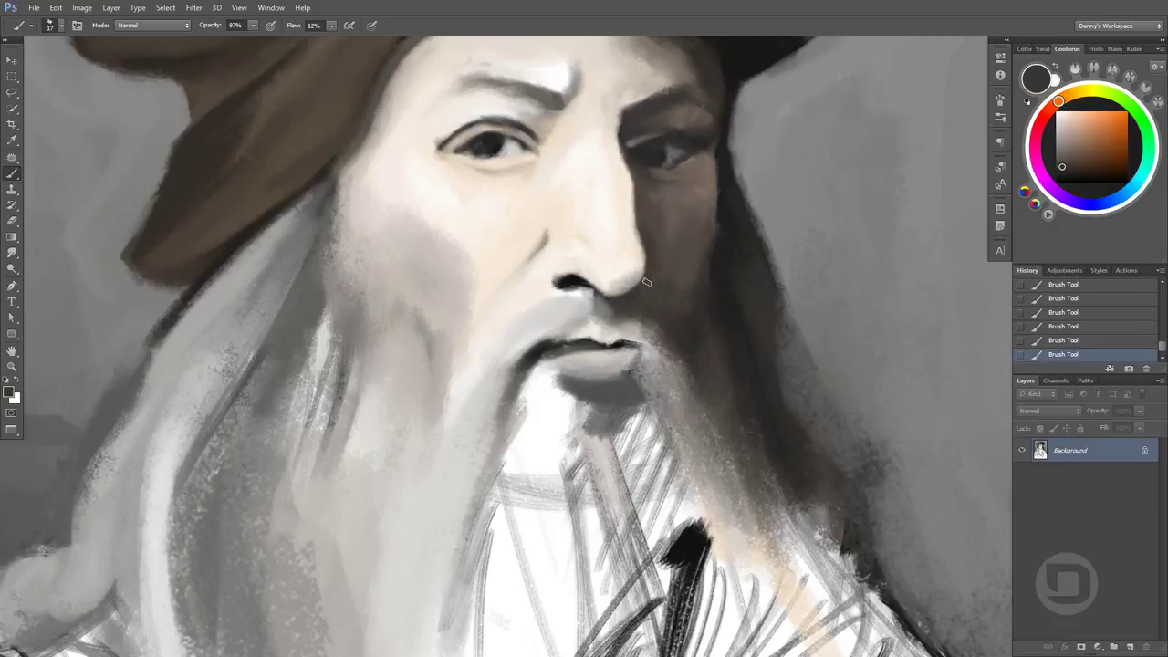
alt+click(634, 233)
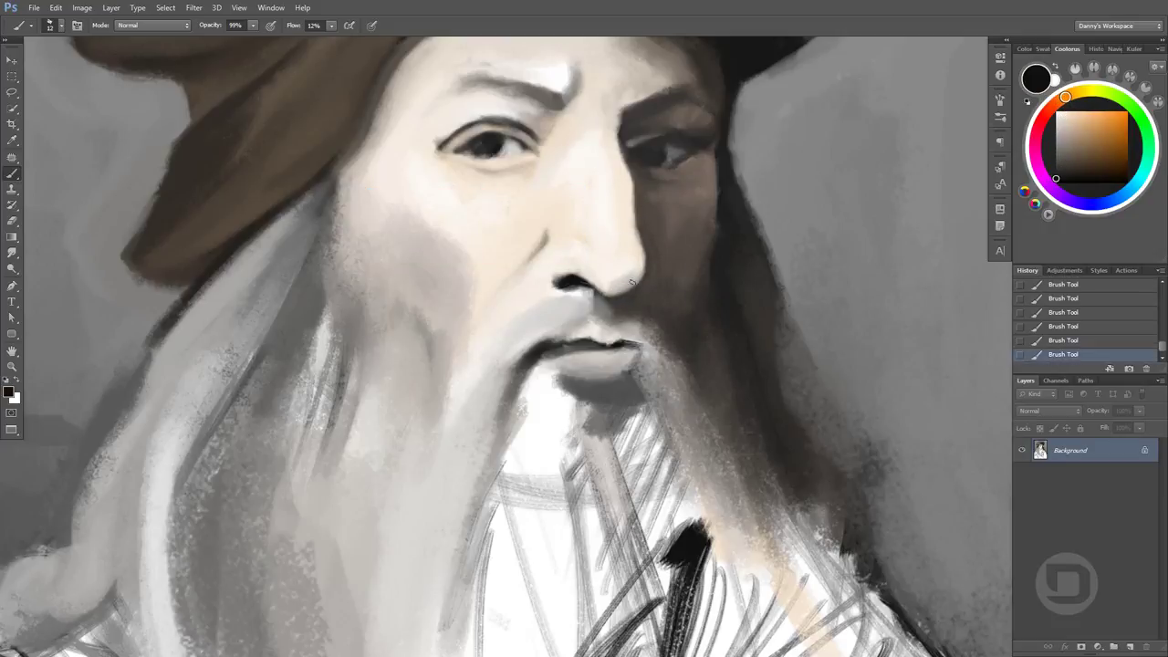
alt+click(633, 285)
alt+click(636, 255)
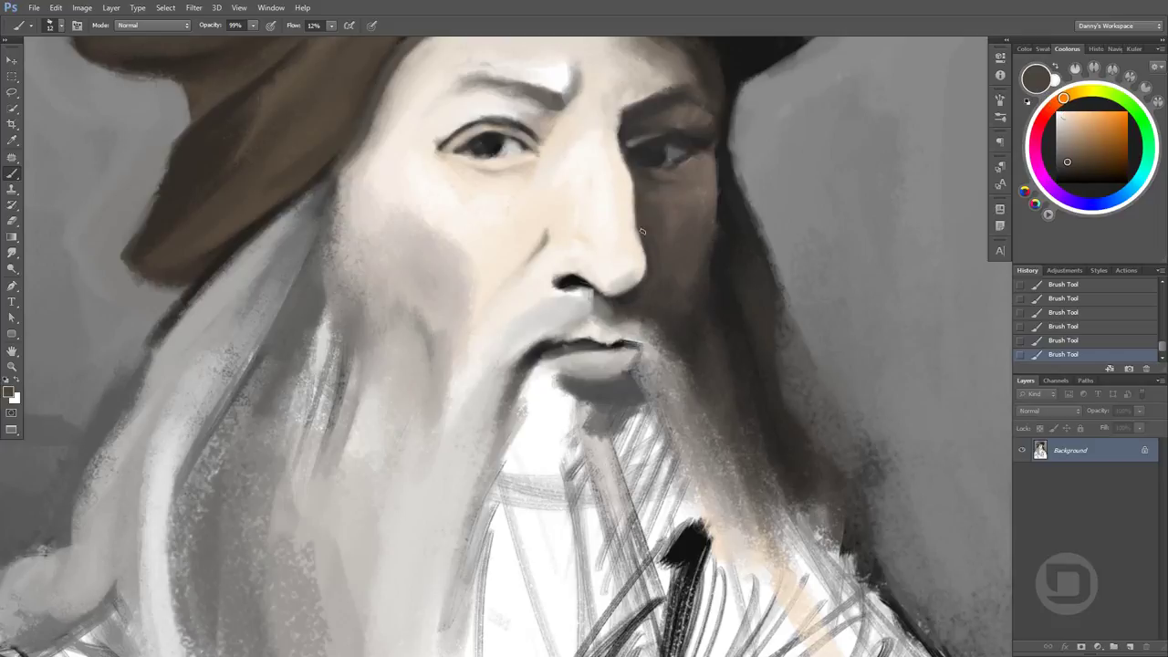
Sample dark browns near the eye and light grey-whites on the forehead
alt+click(669, 151)
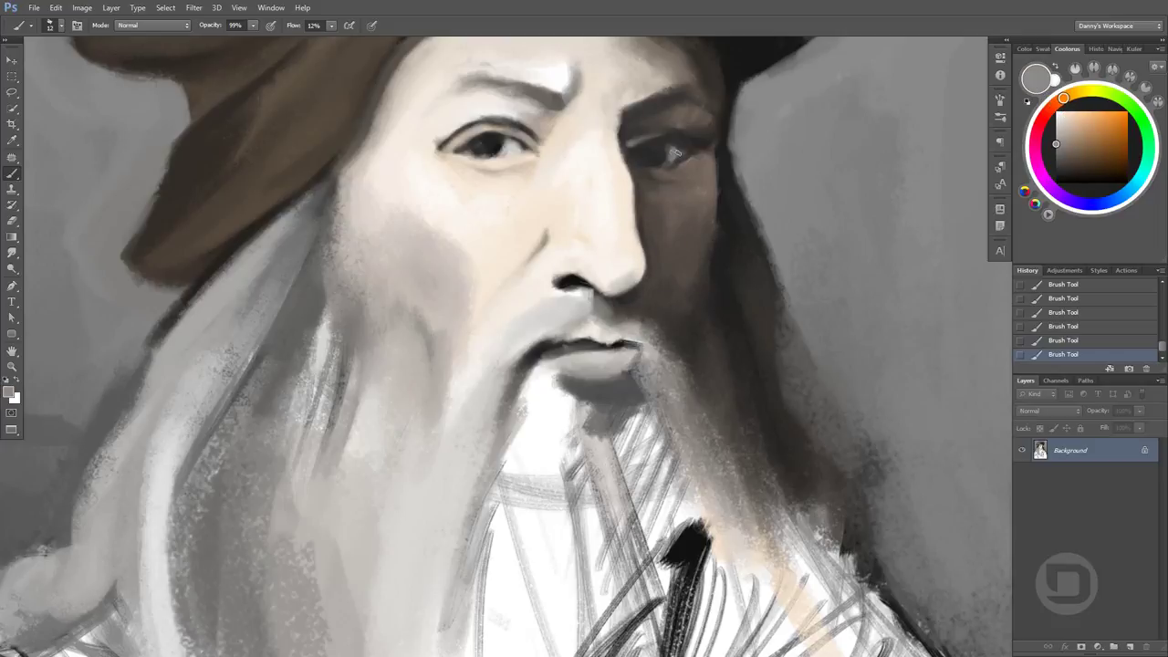
alt+click(675, 154)
alt+click(680, 166)
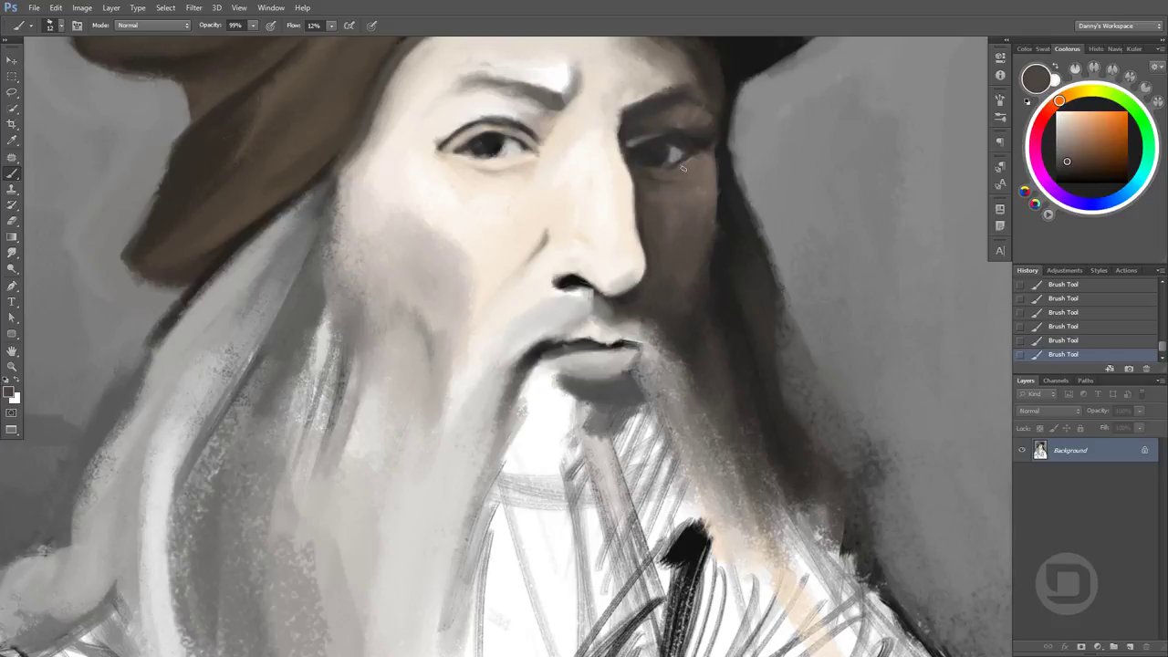
alt+click(620, 94)
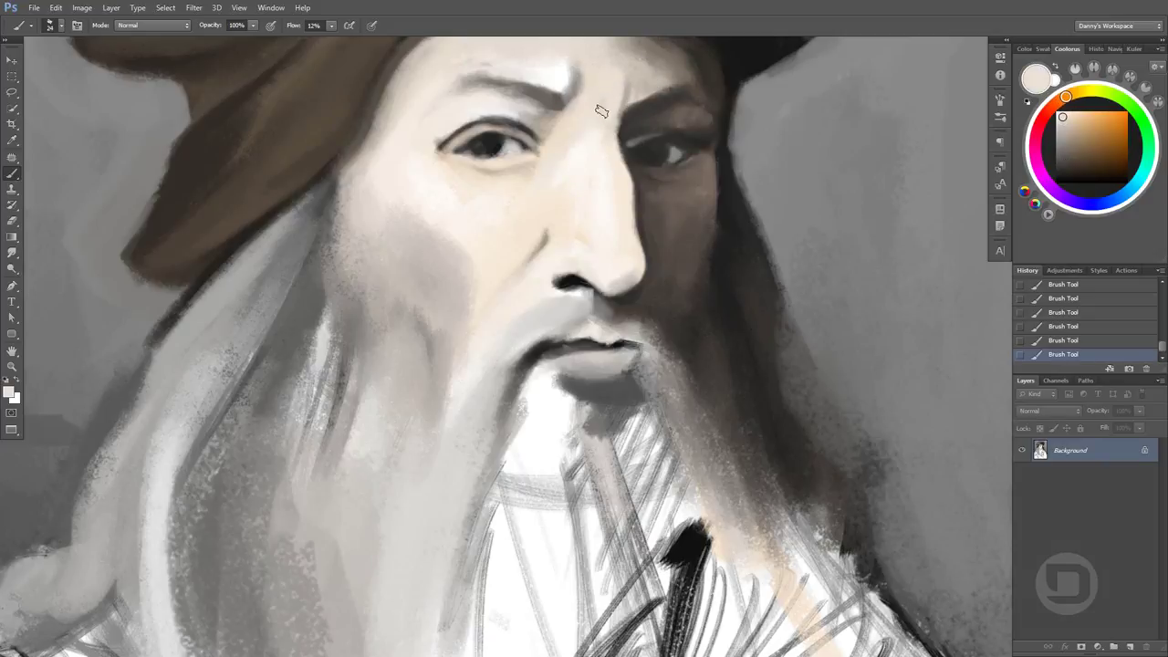
alt+click(578, 81)
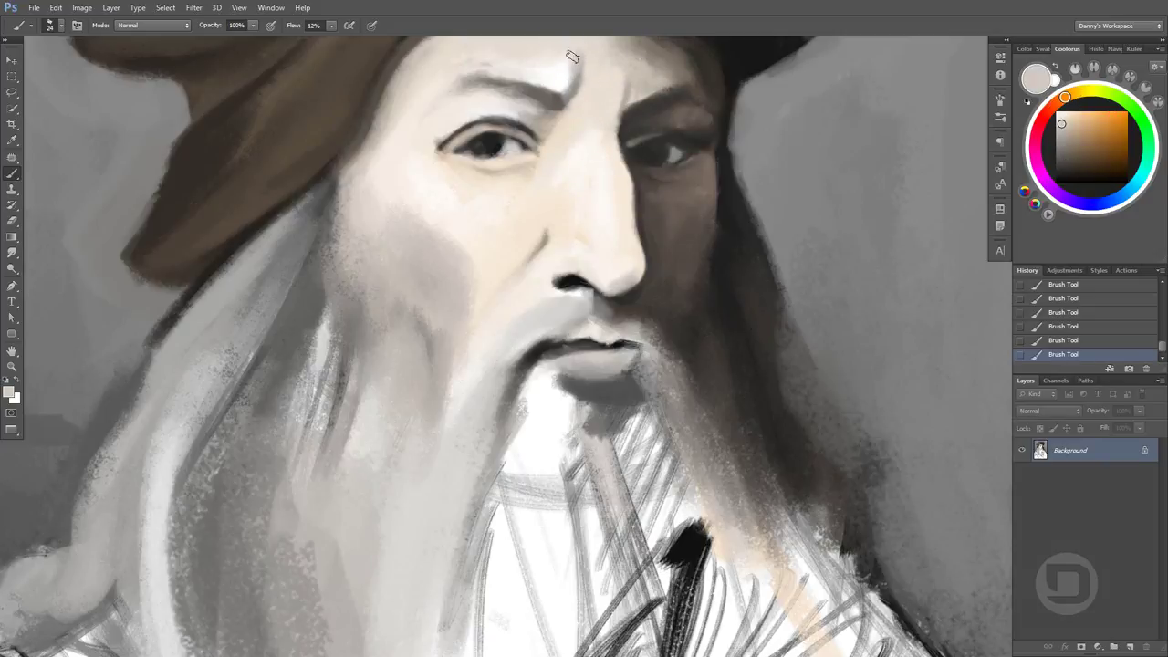
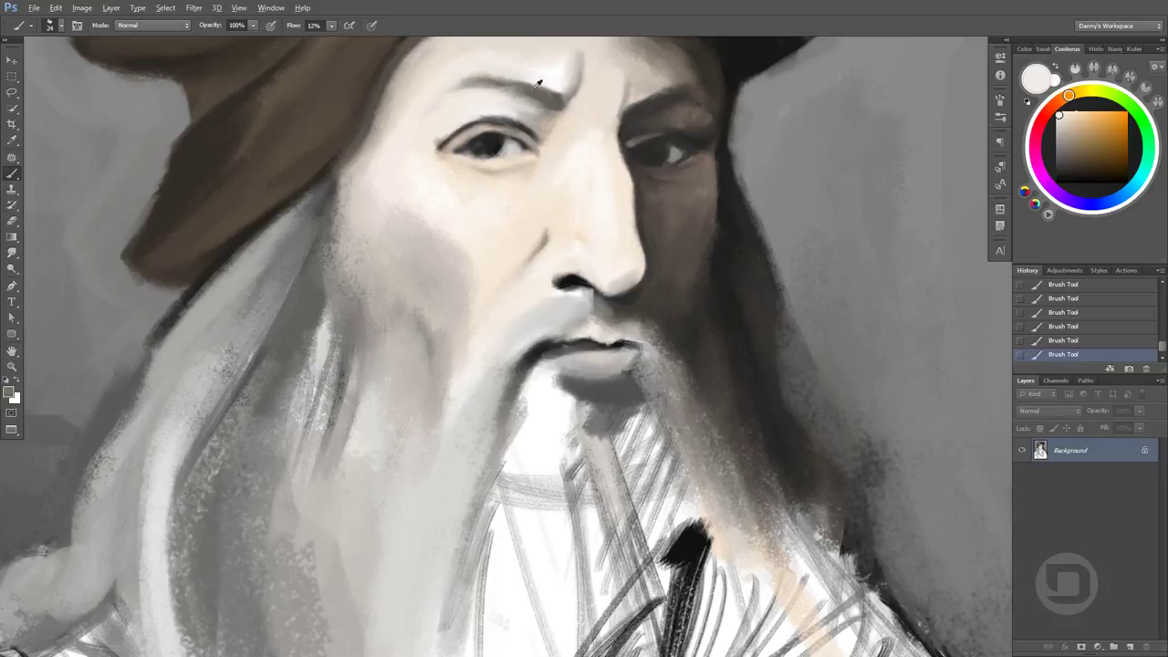
Brighten and smooth the forehead above the eyes with a light cream tone
alt+click(507, 107)
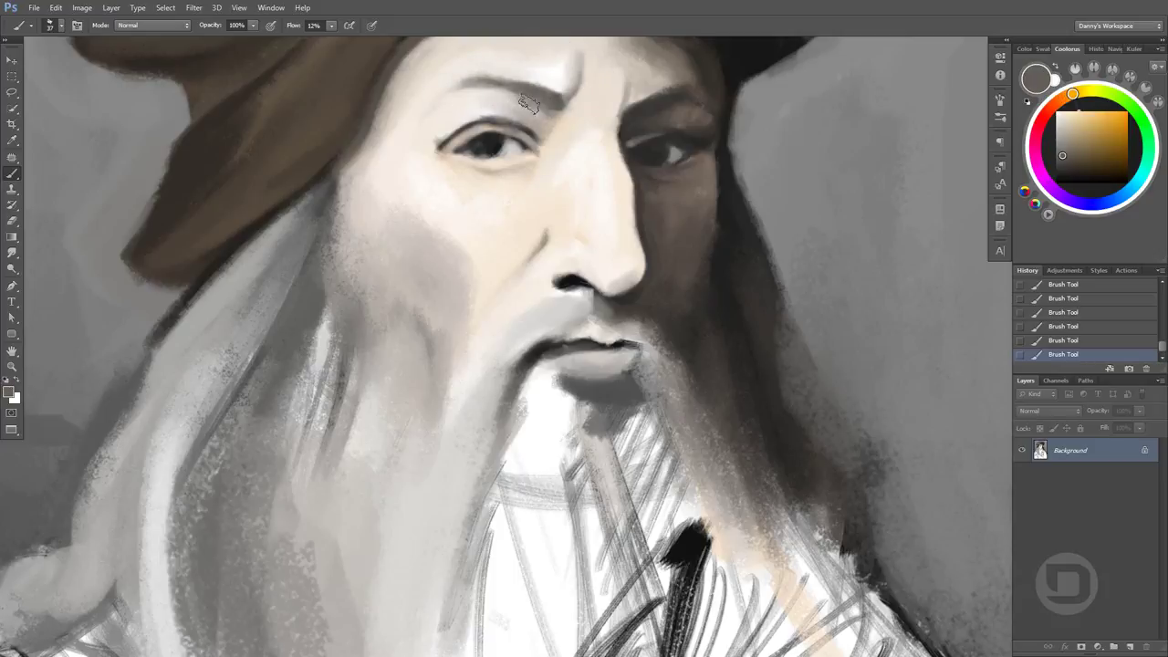
alt+click(587, 74)
drag(522, 95, 564, 82)
drag(462, 88, 505, 82)
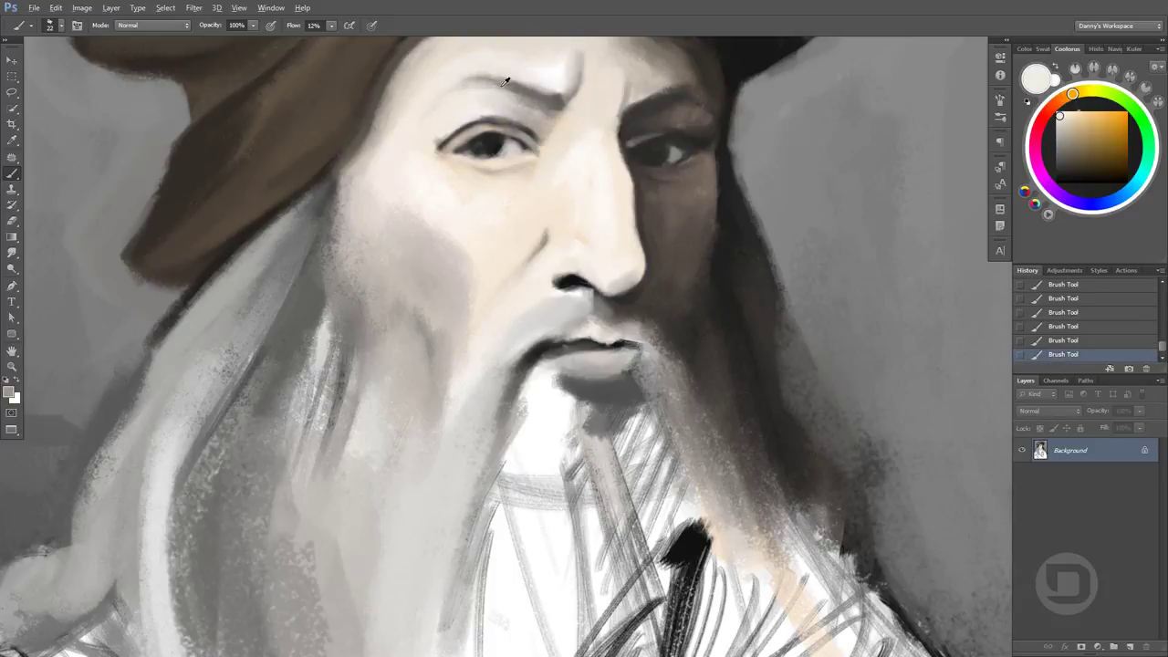
Refine the light beige skin around the eyes with a smaller brush
alt+click(459, 137)
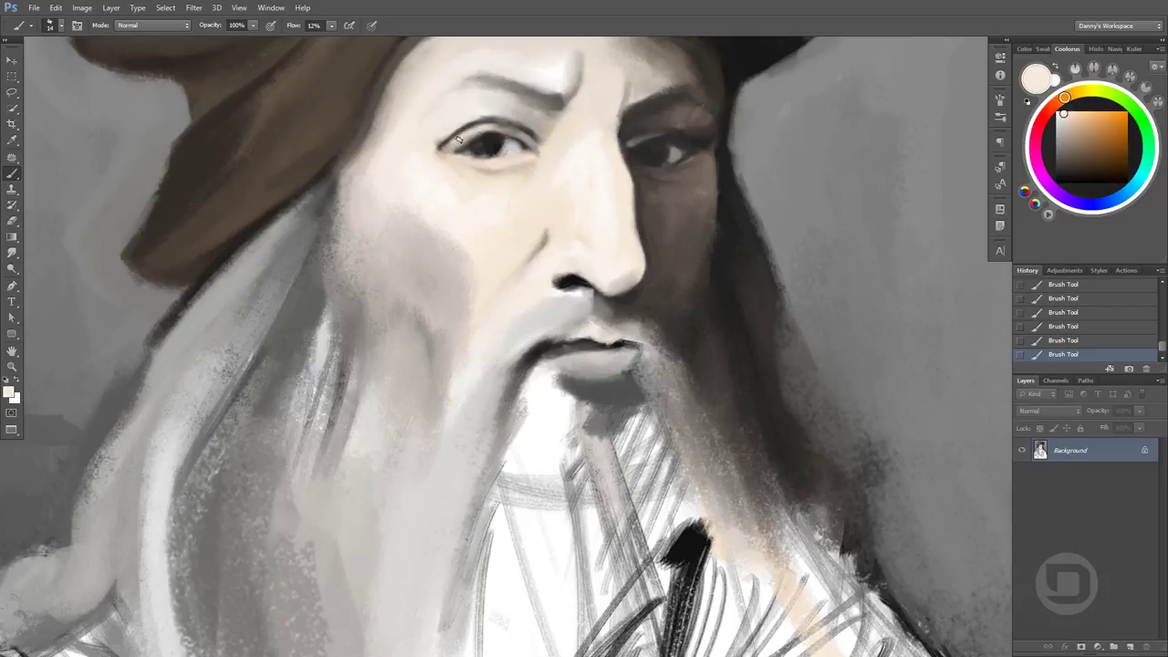
alt+click(473, 141)
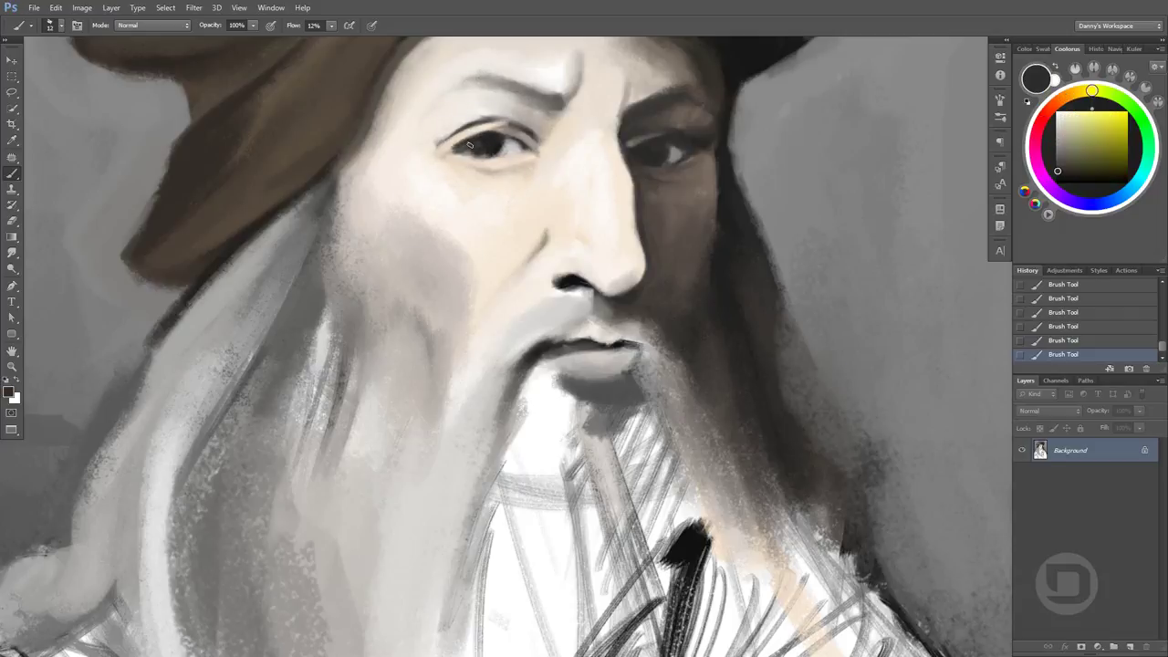
alt+click(463, 146)
alt+click(471, 141)
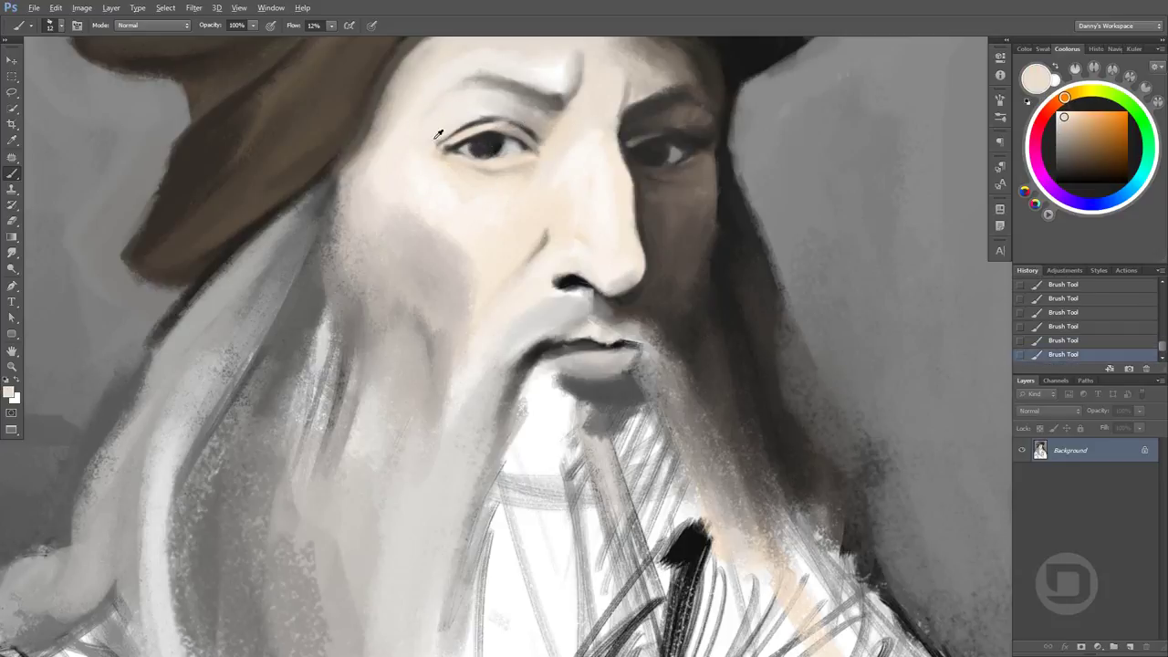
alt+click(437, 149)
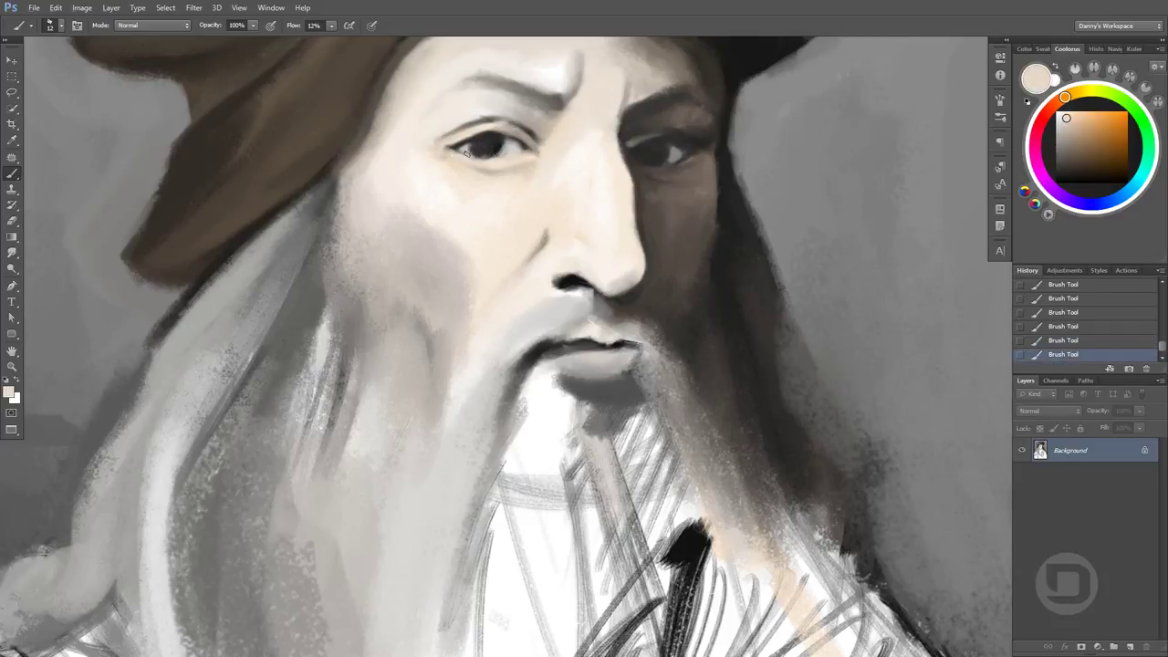
alt+click(463, 152)
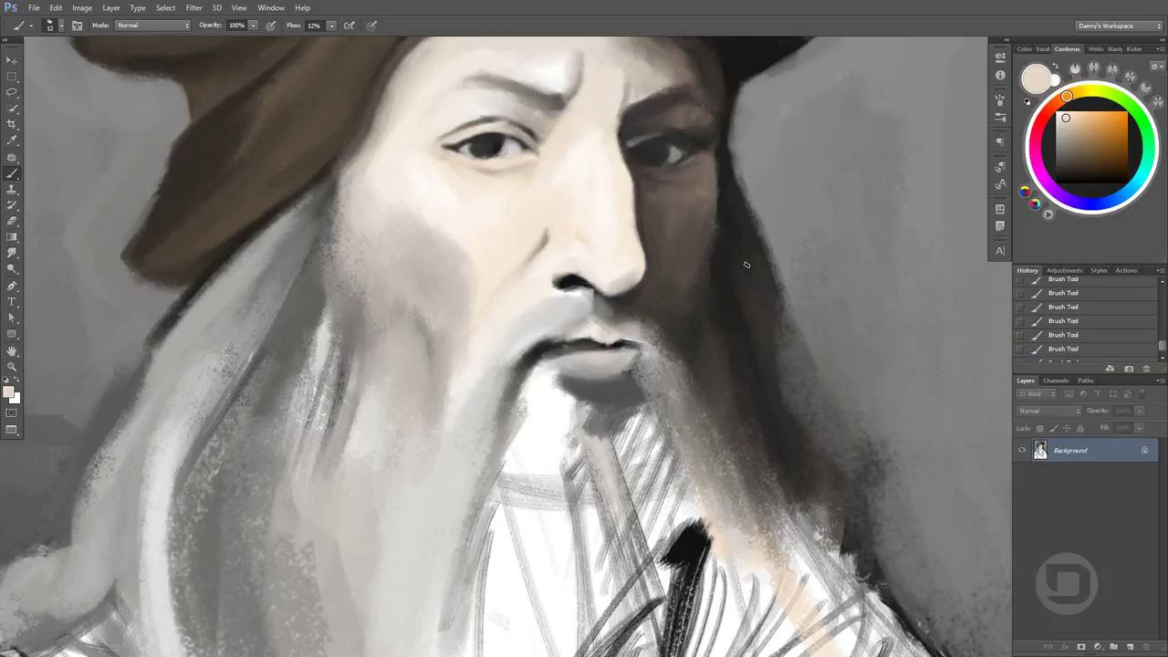
Touch up the dark and reddish detail around the left eye, then view the whole portrait
alt+click(497, 127)
alt+click(497, 136)
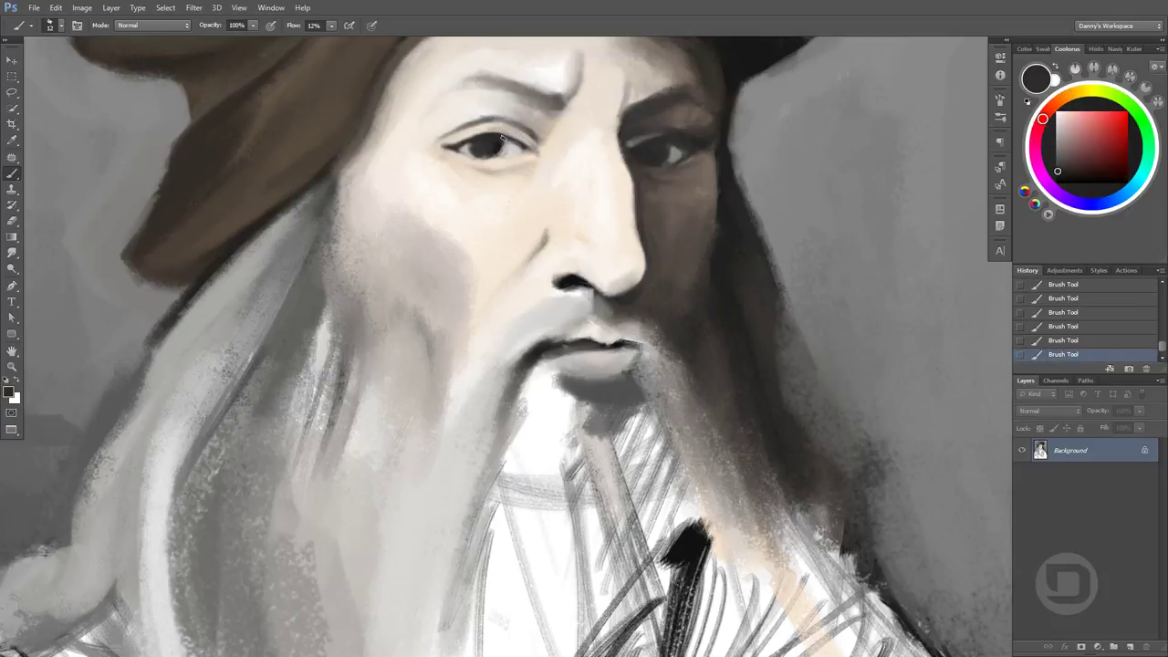
alt+click(512, 145)
click(599, 236)
key(ctrl+0)
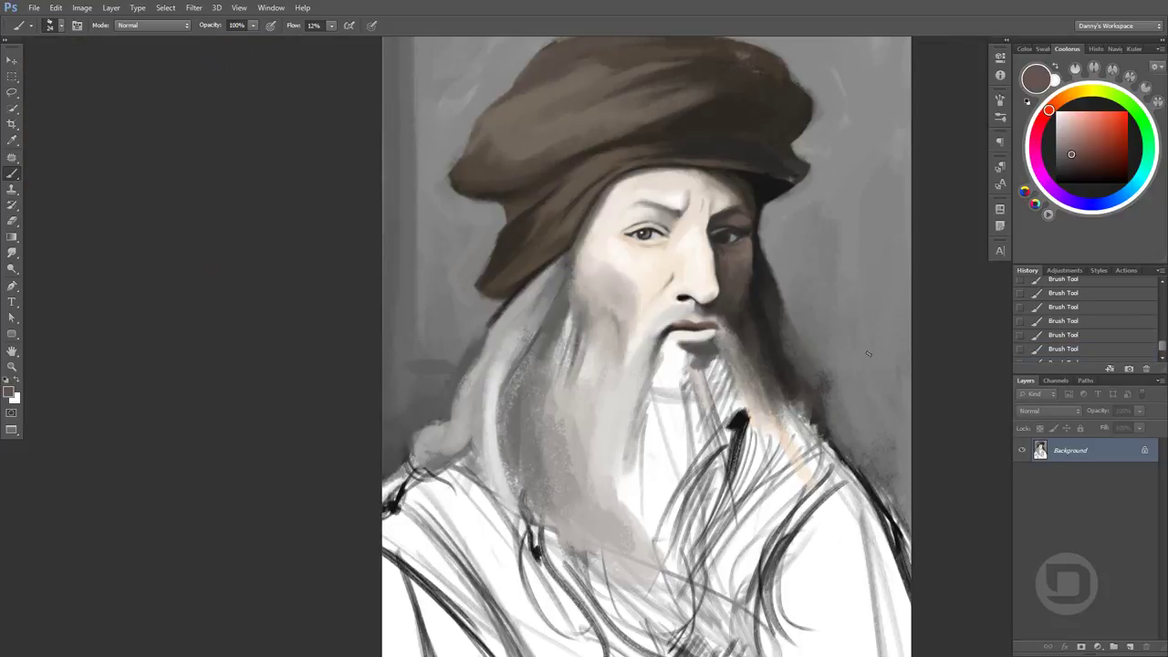
Paint near-white strands into the beard, with grey strokes along its right
key(ctrl+plus)
alt+click(584, 362)
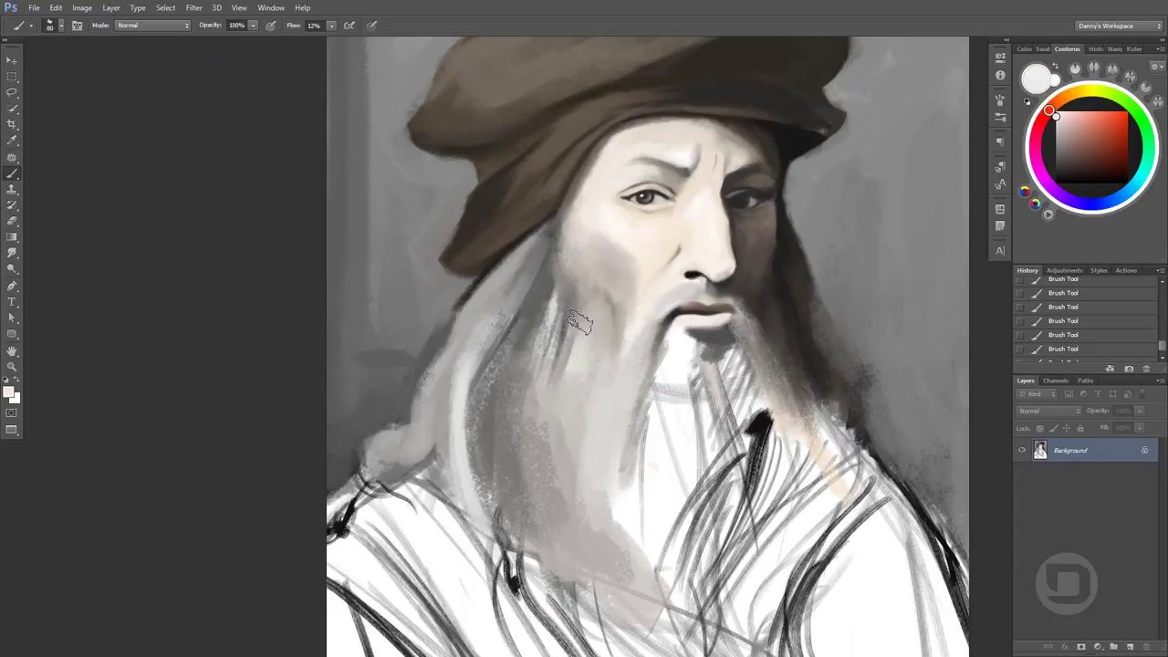
drag(566, 315, 559, 398)
alt+click(566, 538)
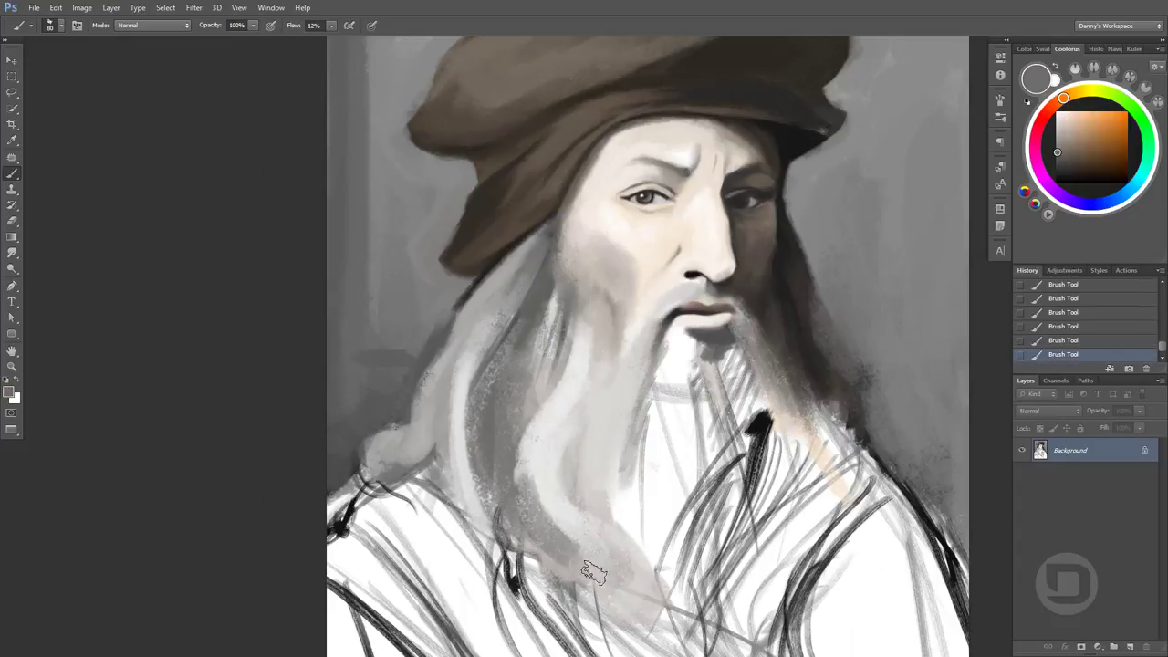
mouse_move(721, 456)
mouse_down()
mouse_move(680, 584)
mouse_move(675, 429)
mouse_move(648, 566)
mouse_up()
alt+click(694, 444)
alt+click(665, 482)
drag(639, 474, 649, 356)
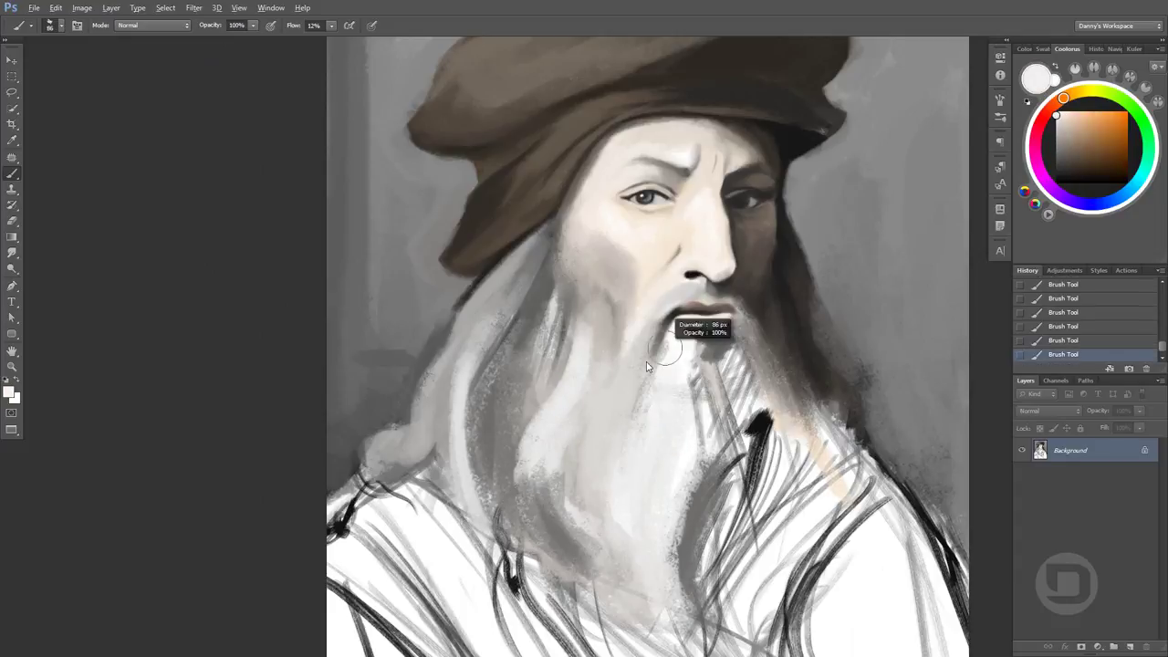
drag(637, 412, 646, 535)
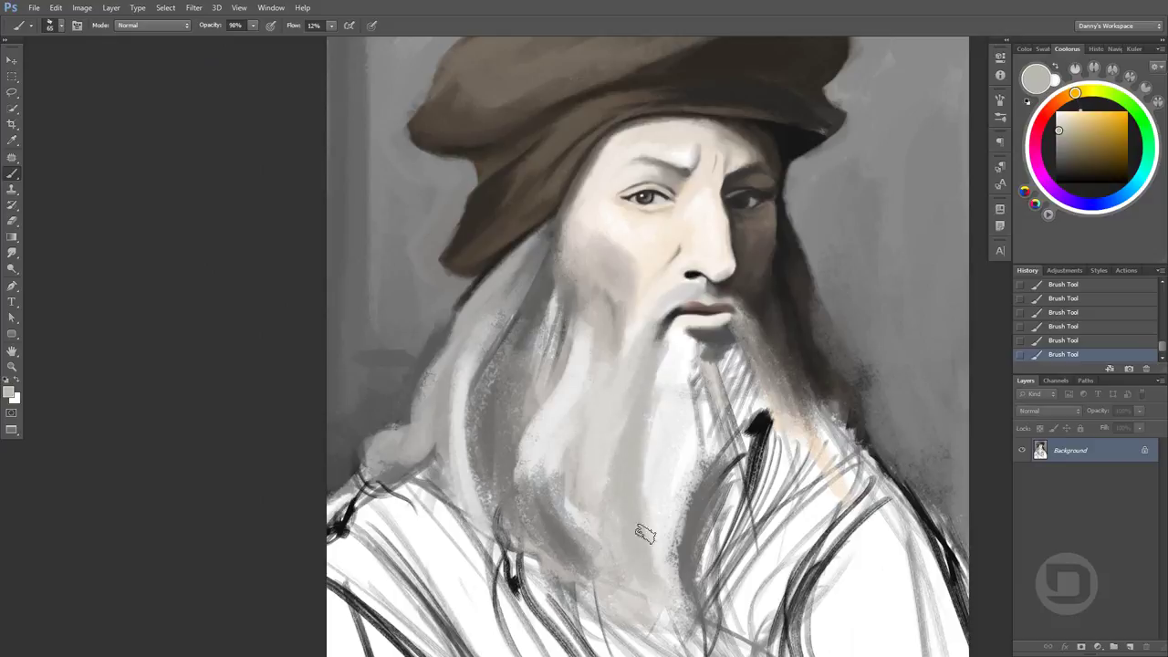
Lighten the beard below the mouth with light grey strands
alt+click(651, 370)
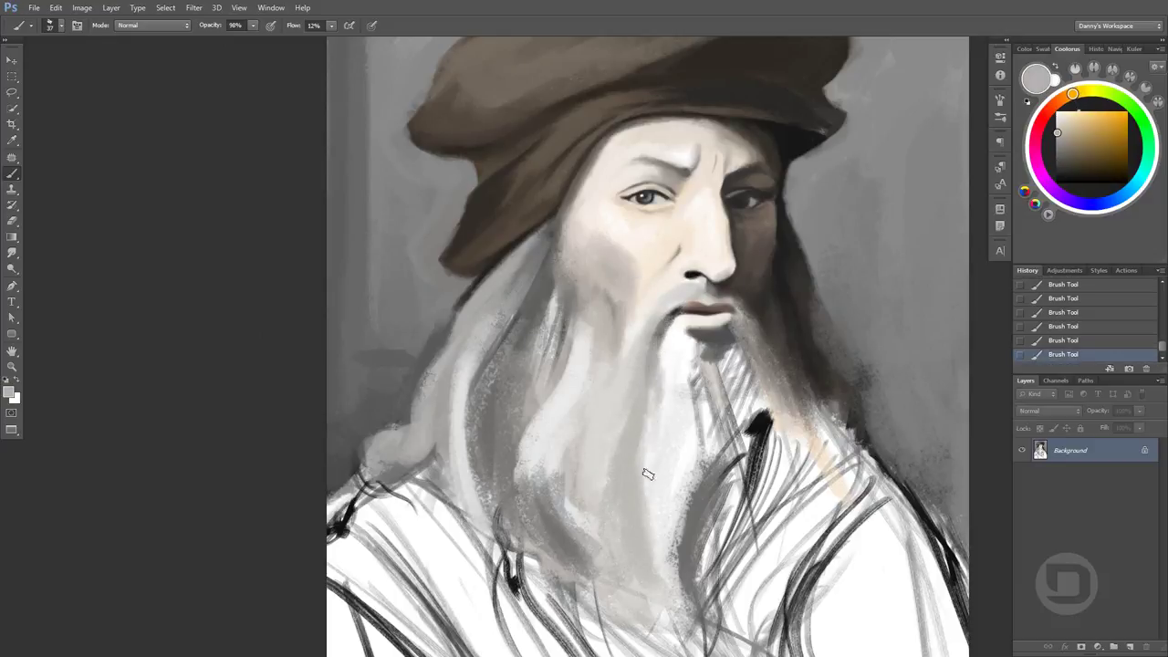
drag(689, 360, 703, 429)
alt+click(691, 352)
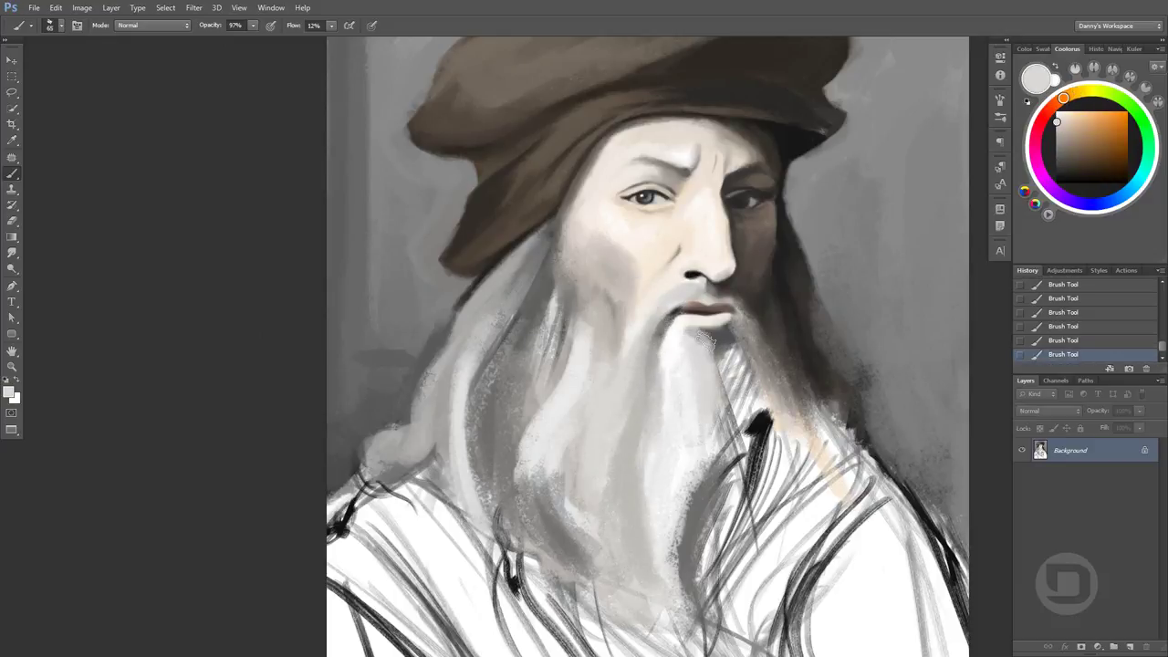
mouse_move(699, 365)
mouse_down()
mouse_move(720, 461)
mouse_move(730, 346)
mouse_up()
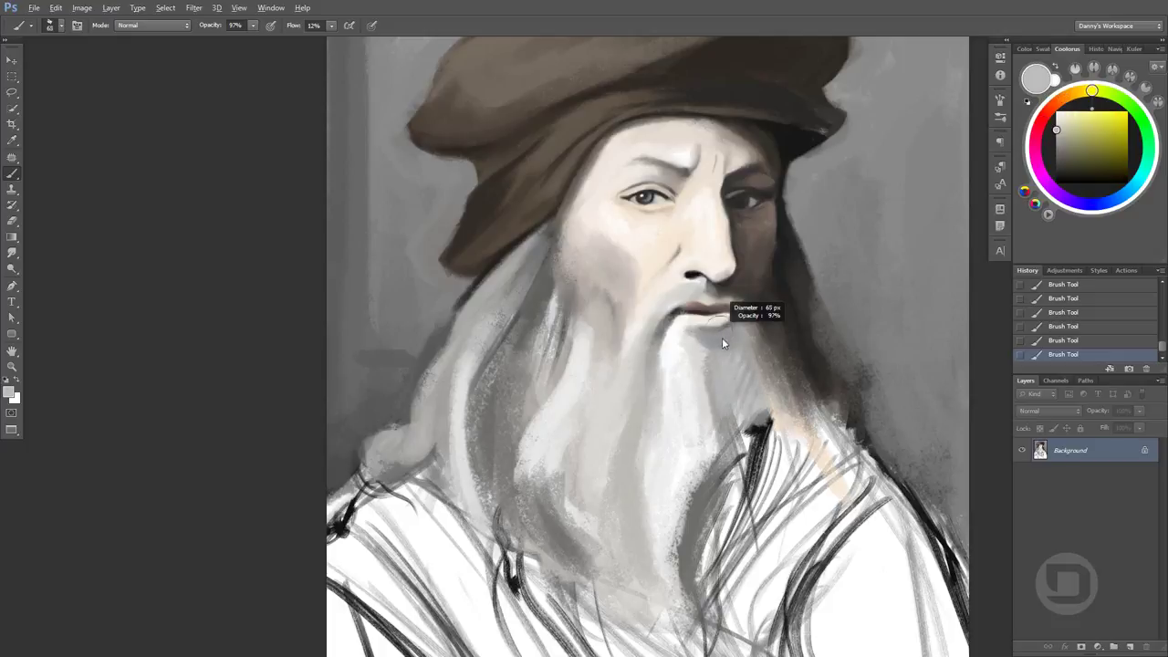
alt+click(722, 337)
alt+click(696, 373)
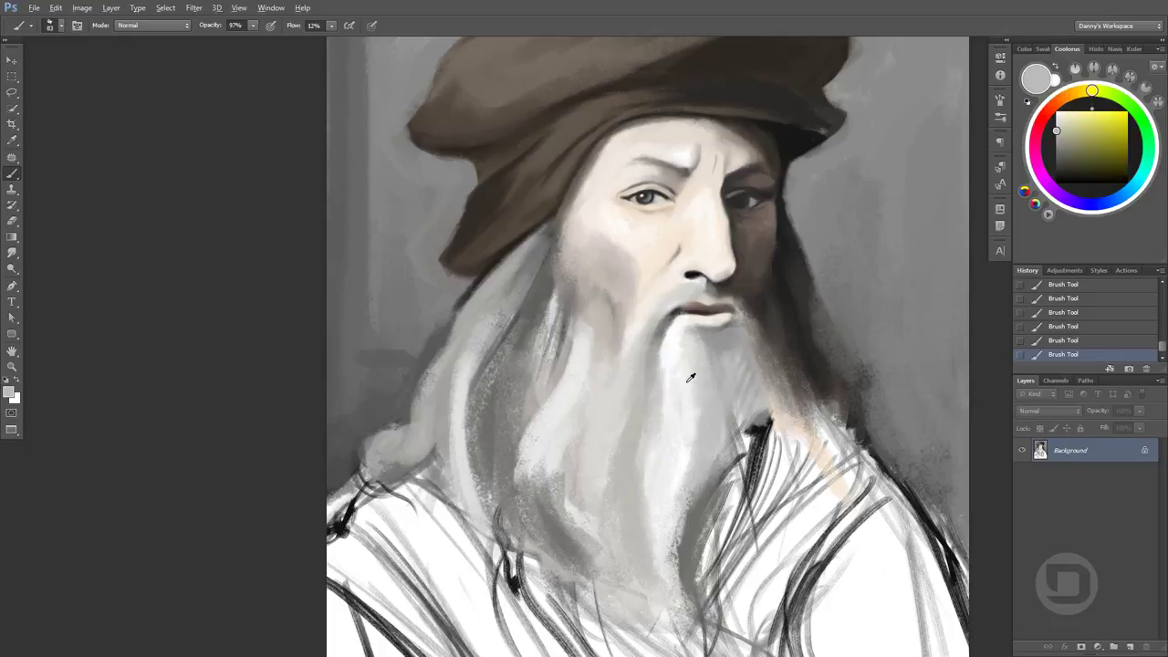
mouse_move(691, 373)
mouse_down()
mouse_move(667, 529)
mouse_move(704, 384)
mouse_move(691, 511)
mouse_up()
alt+click(668, 365)
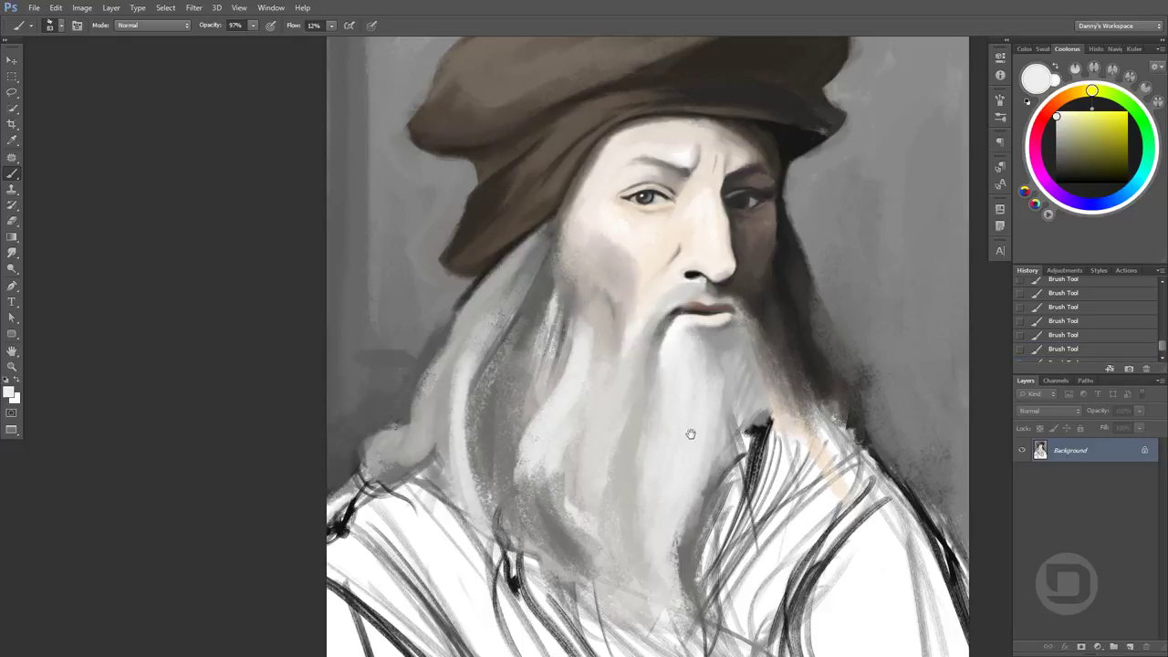
scroll(691, 432, down, 1)
Lighten the beard right of the mouth and darken its right edge
alt+click(716, 299)
alt+click(717, 301)
drag(721, 292, 730, 420)
alt+click(721, 297)
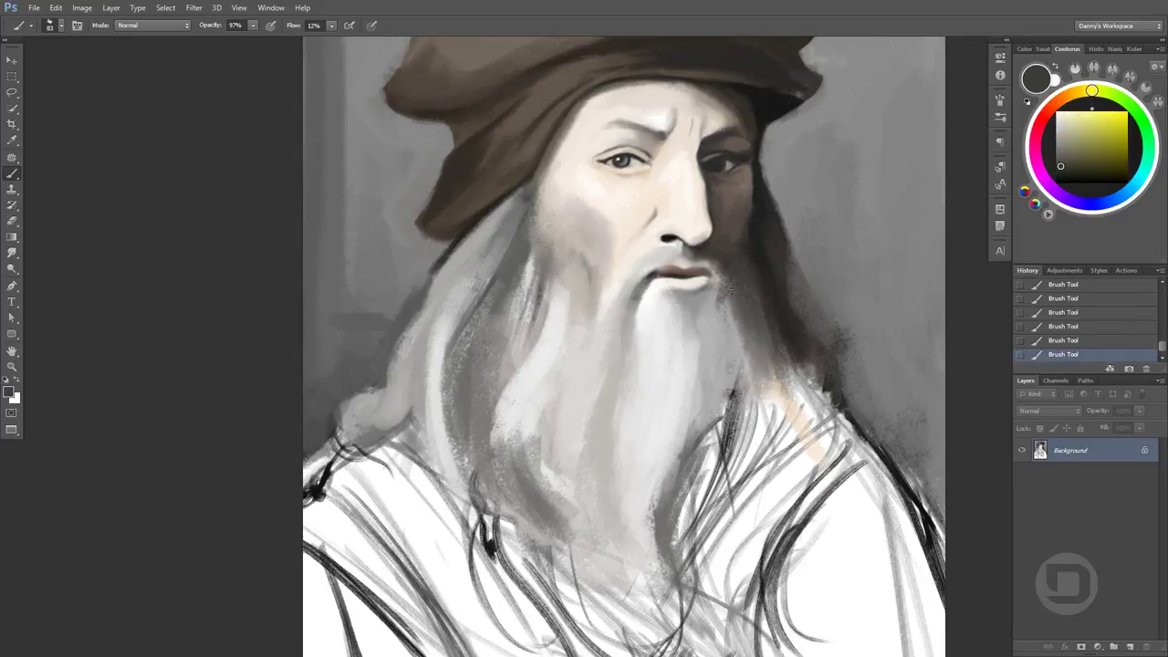
alt+click(708, 294)
drag(707, 297, 735, 369)
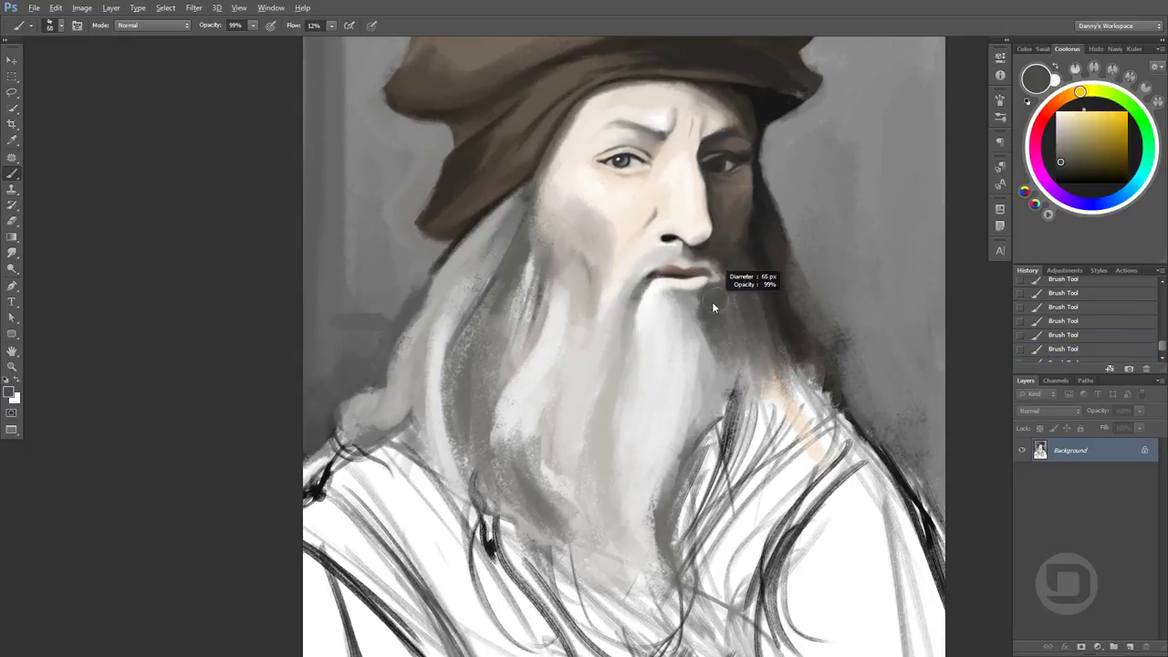
drag(714, 307, 725, 347)
Shade the right side of the beard with dark grey strokes
alt+click(729, 292)
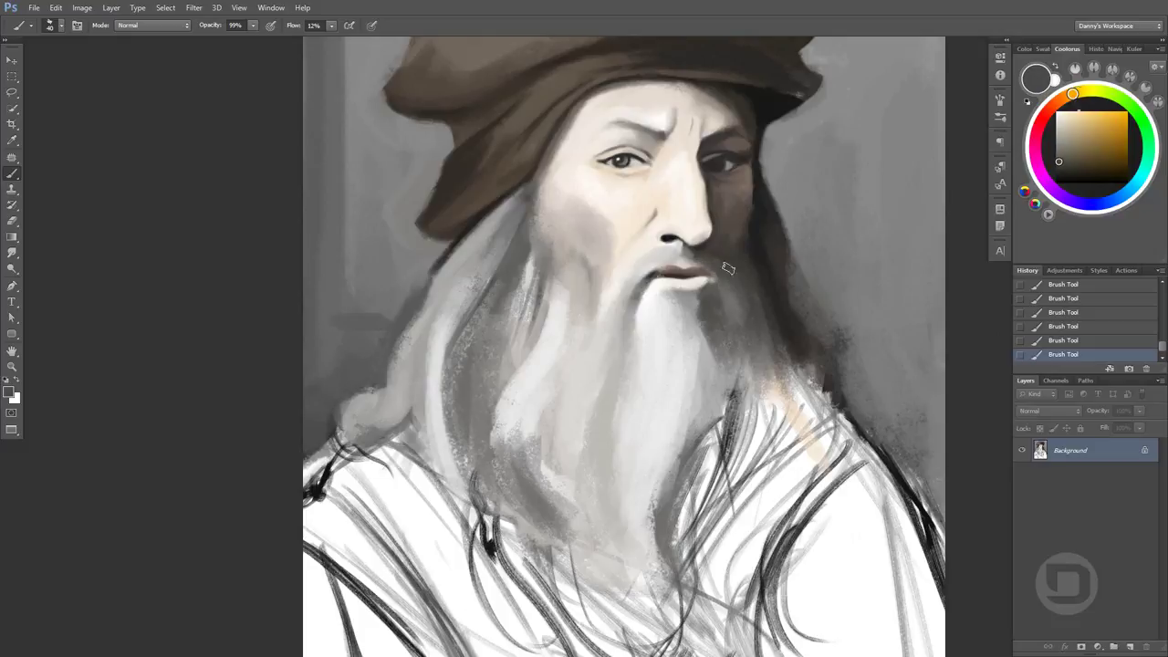
alt+click(722, 275)
alt+click(751, 263)
alt+click(756, 285)
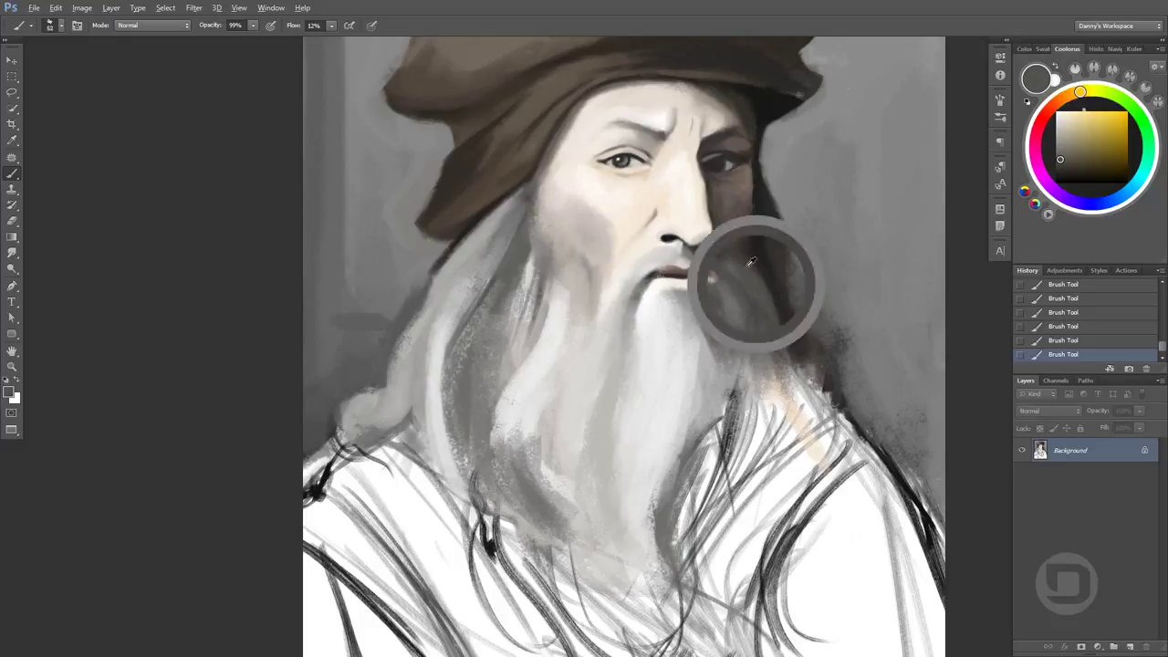
alt+click(711, 416)
drag(711, 416, 728, 514)
drag(750, 336, 730, 394)
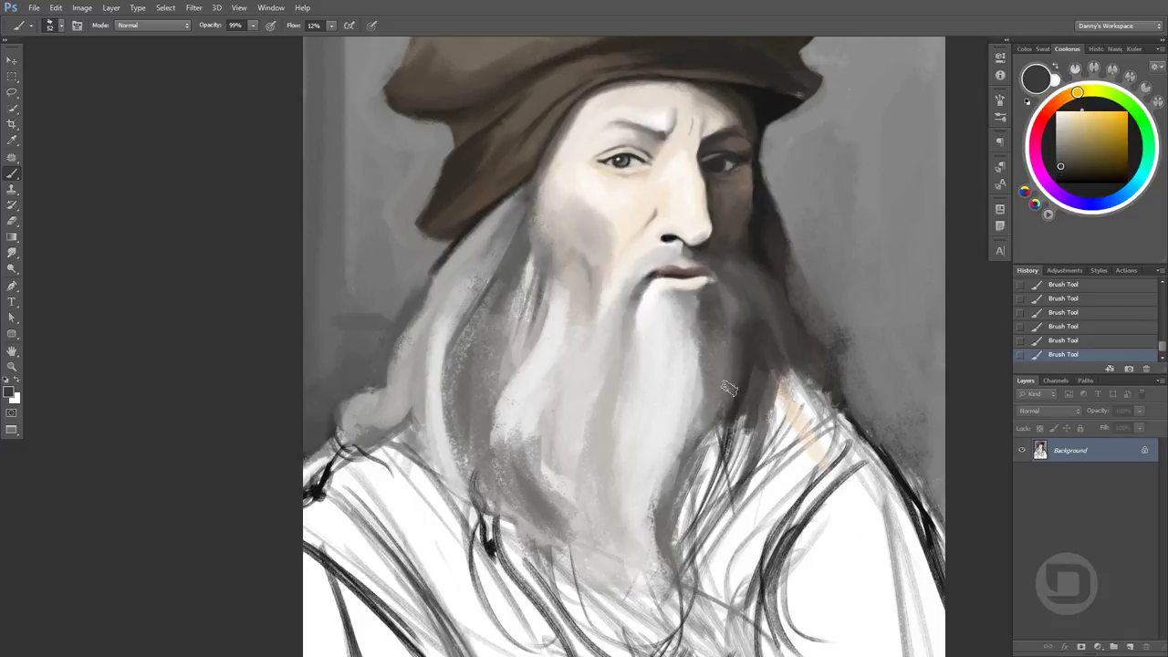
mouse_move(725, 483)
mouse_down()
mouse_move(729, 331)
mouse_move(670, 466)
mouse_up()
Paint light strands down the beard's centre and add further beard strokes
alt+click(681, 338)
alt+click(718, 338)
mouse_move(682, 369)
mouse_down()
mouse_move(673, 444)
mouse_move(657, 412)
mouse_move(721, 547)
mouse_up()
alt+click(731, 378)
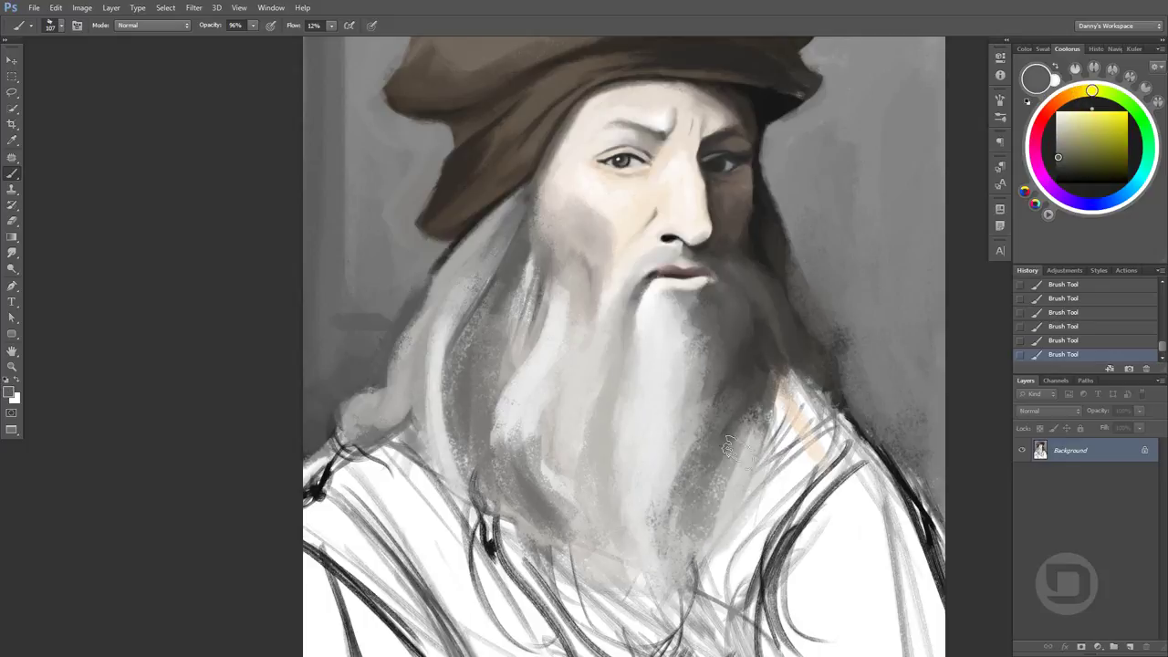
drag(730, 393, 703, 548)
space+drag(574, 278, 564, 182)
Lighten the cheek beside the nose and the left-centre of the beard
alt+click(568, 91)
mouse_move(569, 91)
mouse_down()
mouse_move(548, 104)
mouse_move(575, 162)
mouse_up()
alt+click(547, 105)
alt+click(542, 229)
mouse_move(542, 229)
mouse_down()
mouse_move(548, 308)
mouse_move(547, 260)
mouse_up()
Lighten the beard's left side with a lighter, yellower tone
drag(511, 208, 474, 383)
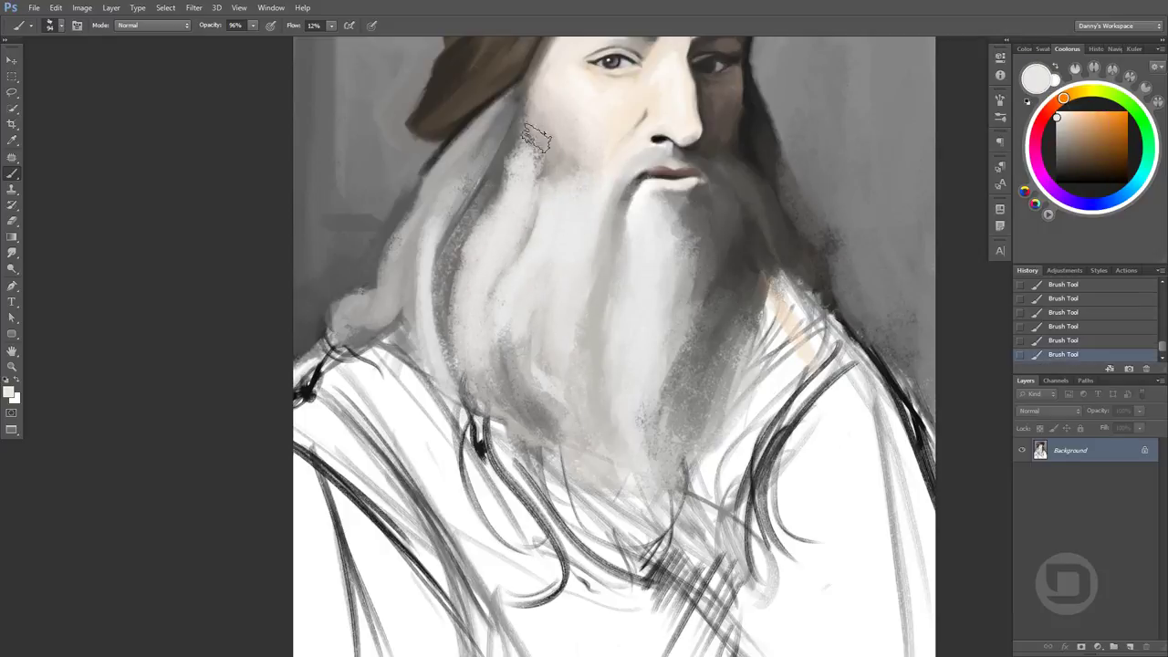
alt+click(515, 158)
drag(516, 158, 482, 274)
drag(511, 137, 474, 283)
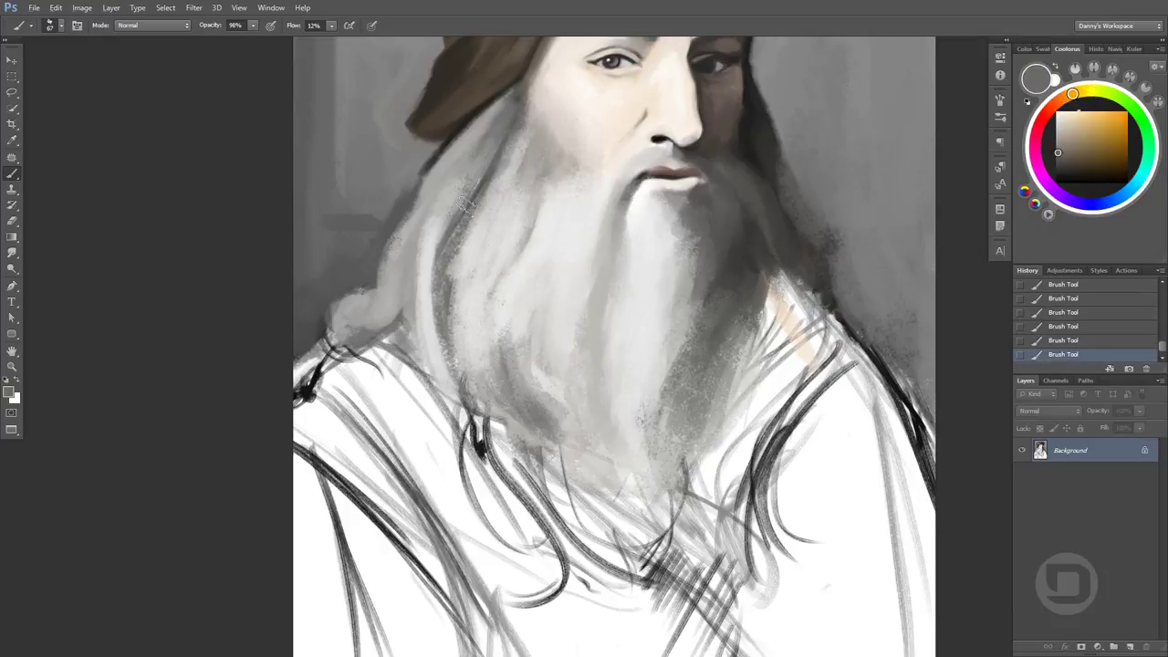
drag(457, 219, 456, 268)
alt+click(475, 210)
mouse_move(475, 210)
mouse_down()
mouse_move(525, 128)
mouse_move(764, 370)
mouse_up()
At 100% opacity, darken the beard's right side and the hair along the right shoulder
key(0)
alt+click(765, 369)
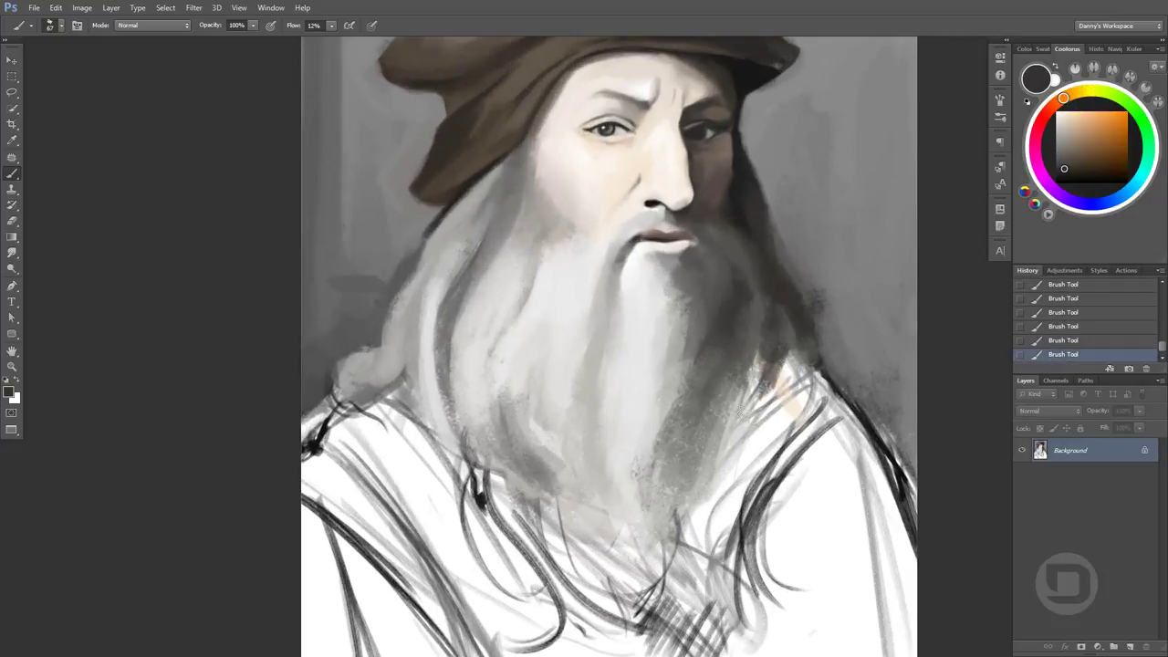
mouse_move(767, 301)
mouse_down()
mouse_move(798, 475)
mouse_move(879, 373)
mouse_up()
alt+click(853, 422)
mouse_move(833, 447)
mouse_down()
mouse_move(847, 417)
mouse_move(830, 383)
mouse_move(756, 408)
mouse_move(723, 537)
mouse_move(730, 475)
mouse_up()
alt+click(847, 417)
alt+click(821, 356)
Paint lighter grey into the lower-right beard above the shoulder
alt+click(756, 408)
alt+click(730, 511)
alt+click(722, 537)
alt+click(580, 452)
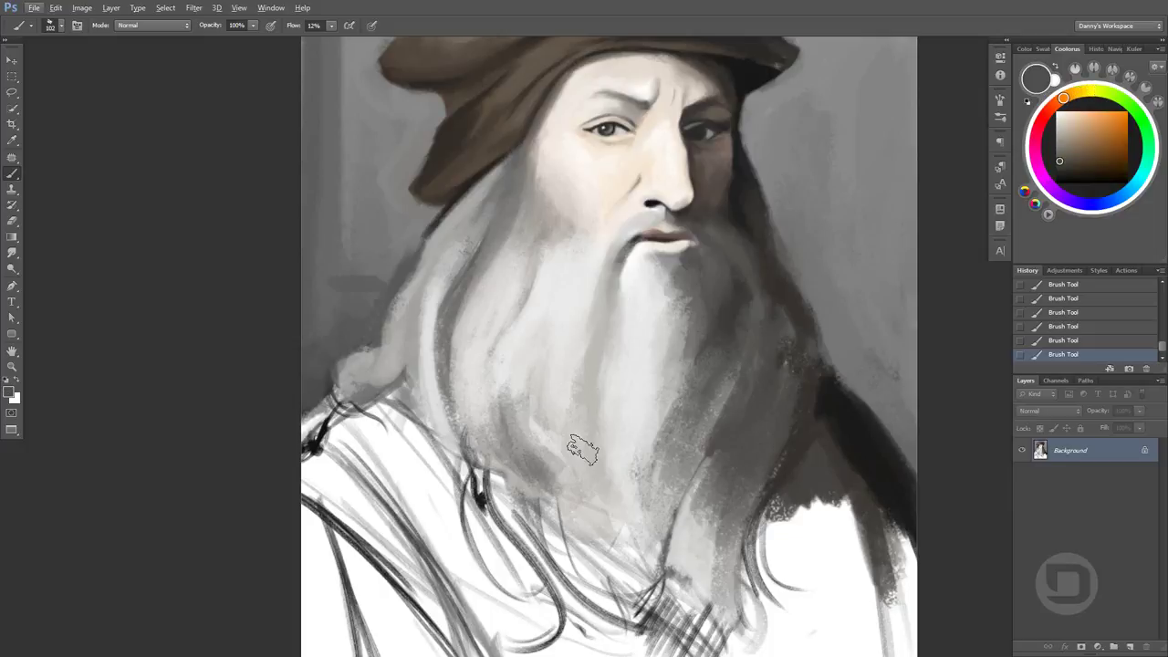
mouse_move(712, 548)
mouse_down()
mouse_move(730, 483)
mouse_move(752, 482)
mouse_up()
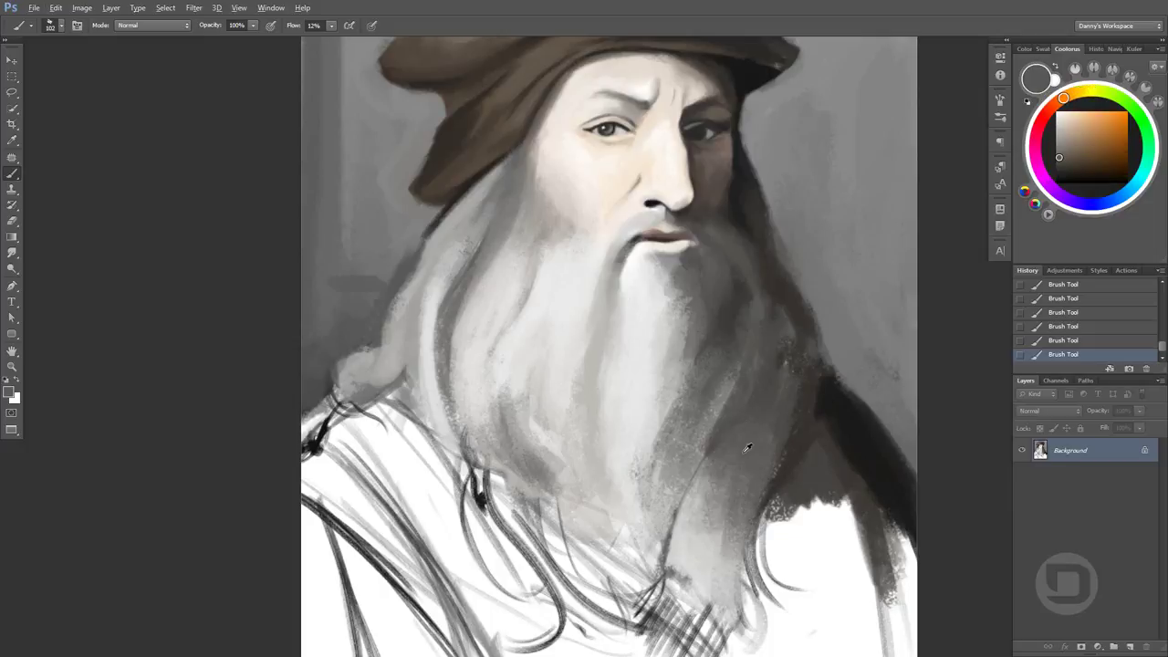
Paint dark grey and black strokes down the left beard and lower robe
mouse_move(545, 473)
mouse_down()
mouse_move(531, 391)
mouse_move(502, 492)
mouse_up()
scroll(531, 390, down, 1)
alt+click(470, 378)
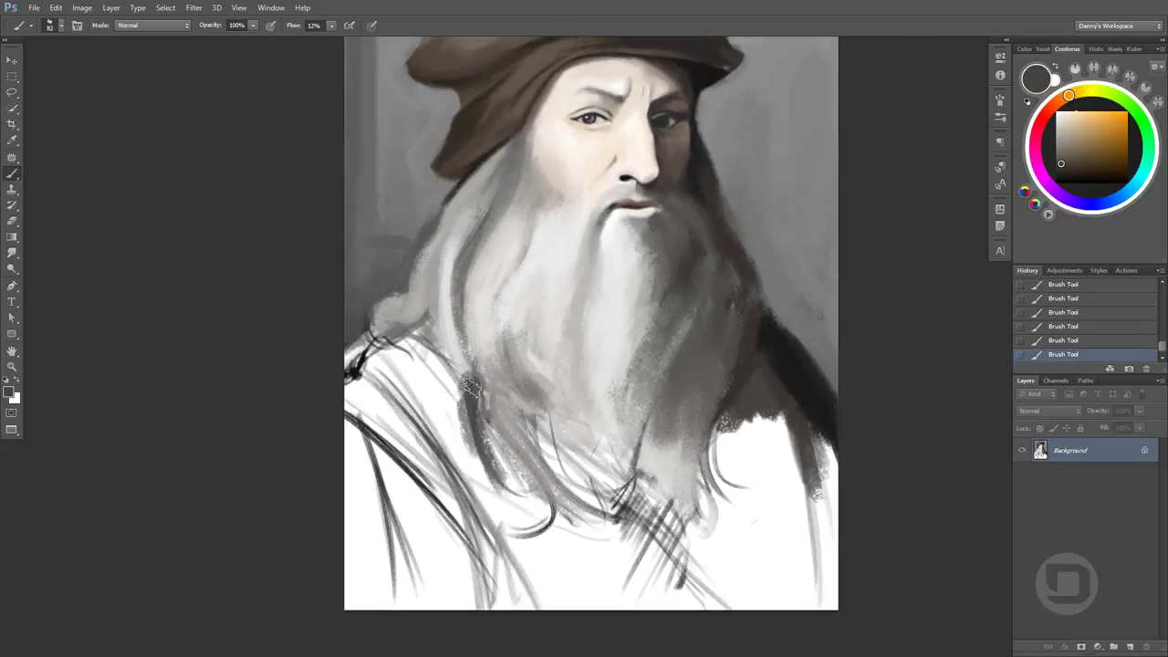
mouse_move(466, 383)
mouse_down()
mouse_move(565, 547)
mouse_move(646, 602)
mouse_move(648, 630)
mouse_up()
drag(629, 538, 703, 630)
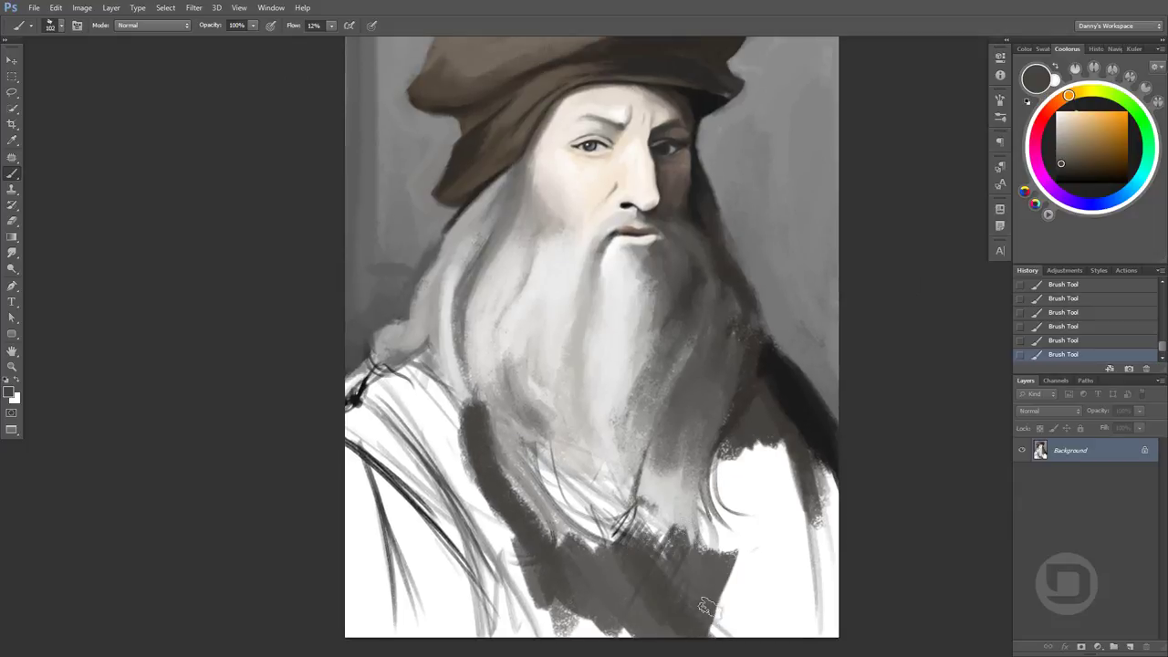
alt+click(639, 530)
mouse_move(621, 502)
mouse_down()
mouse_move(638, 584)
mouse_move(609, 605)
mouse_move(639, 560)
mouse_move(694, 630)
mouse_up()
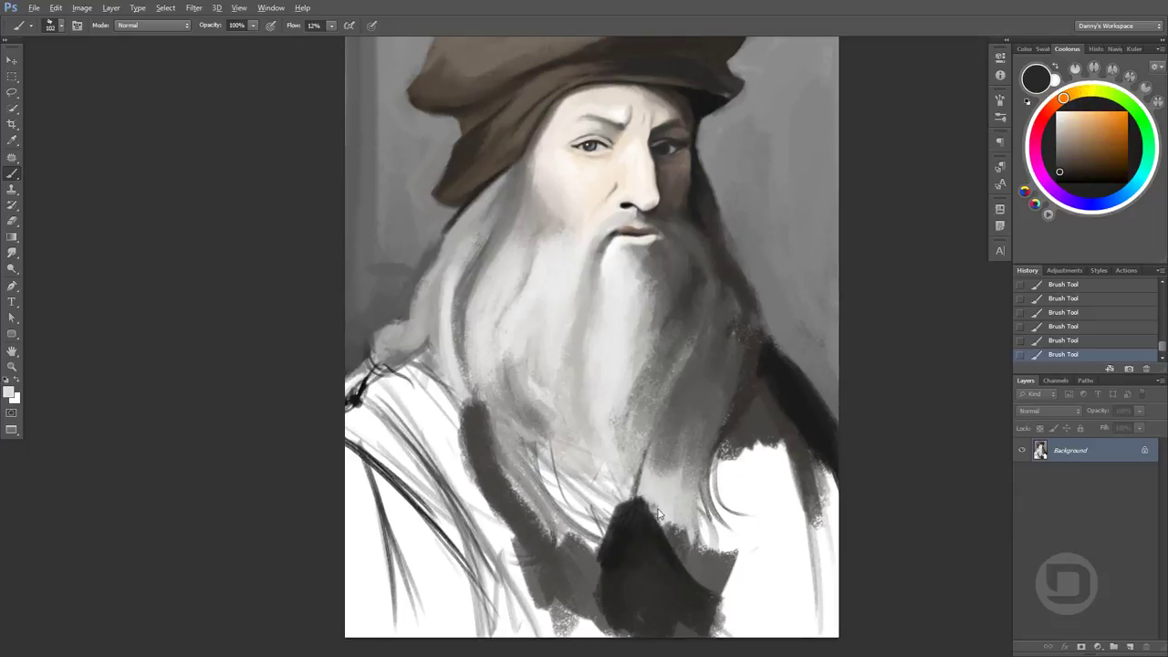
Soften the dark robe beside the beard with light grey strokes
alt+click(657, 511)
drag(657, 511, 740, 548)
mouse_move(639, 556)
mouse_down()
mouse_move(658, 487)
mouse_move(694, 575)
mouse_up()
alt+click(690, 562)
Darken the right side of the beard and deepen the right robe shadows
mouse_move(730, 411)
mouse_down()
mouse_move(759, 456)
mouse_move(803, 630)
mouse_up()
alt+click(780, 473)
drag(821, 447, 849, 639)
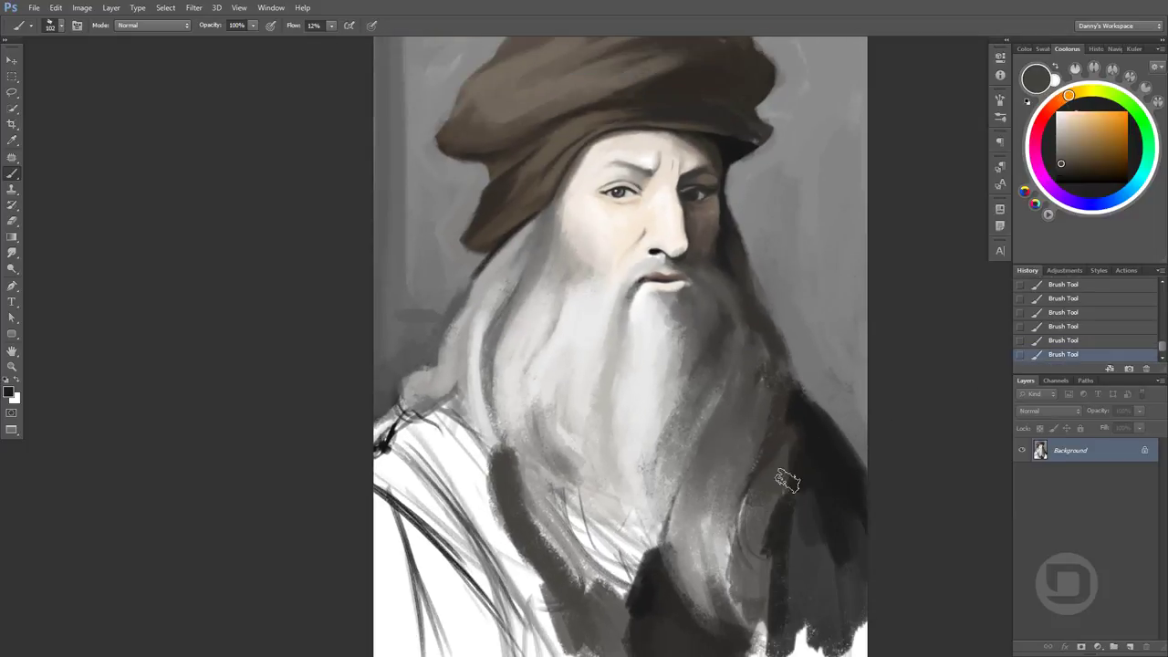
drag(767, 438, 757, 603)
Add light grey beard strands and dark strokes along the right robe
alt+click(716, 470)
mouse_move(758, 347)
mouse_down()
mouse_move(730, 474)
mouse_move(757, 365)
mouse_move(785, 392)
mouse_up()
alt+click(769, 392)
drag(749, 310, 778, 388)
alt+click(736, 295)
drag(735, 333, 721, 511)
Repaint the central and lower beard with lighter sampled grey strands
alt+click(693, 457)
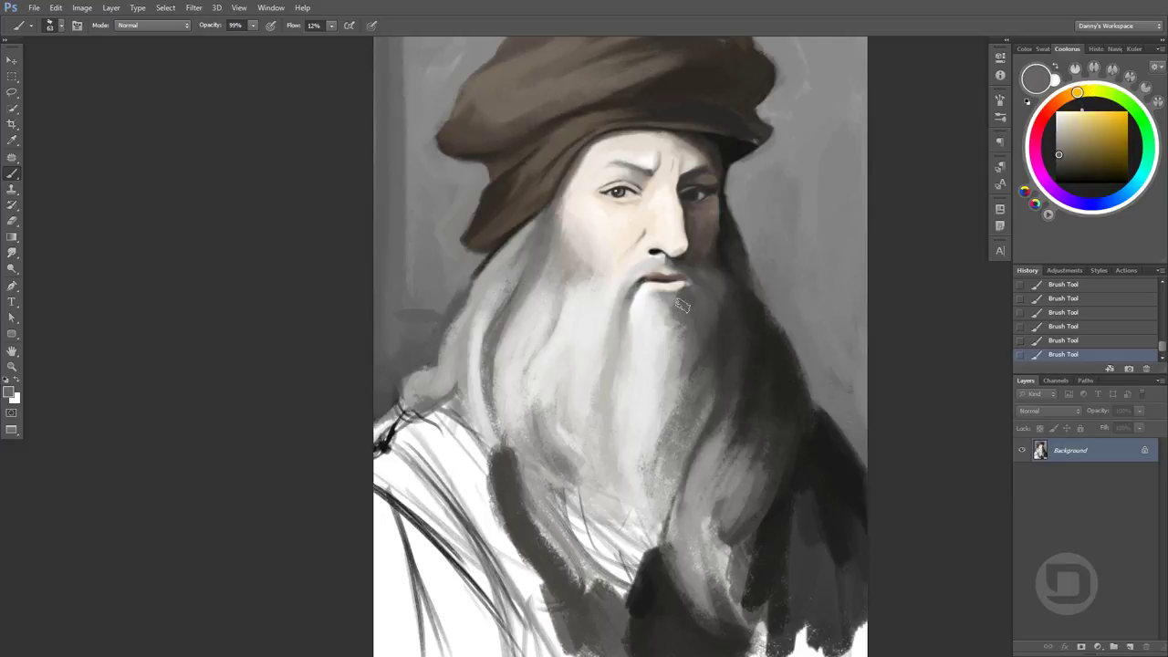
alt+click(650, 365)
drag(644, 401, 646, 511)
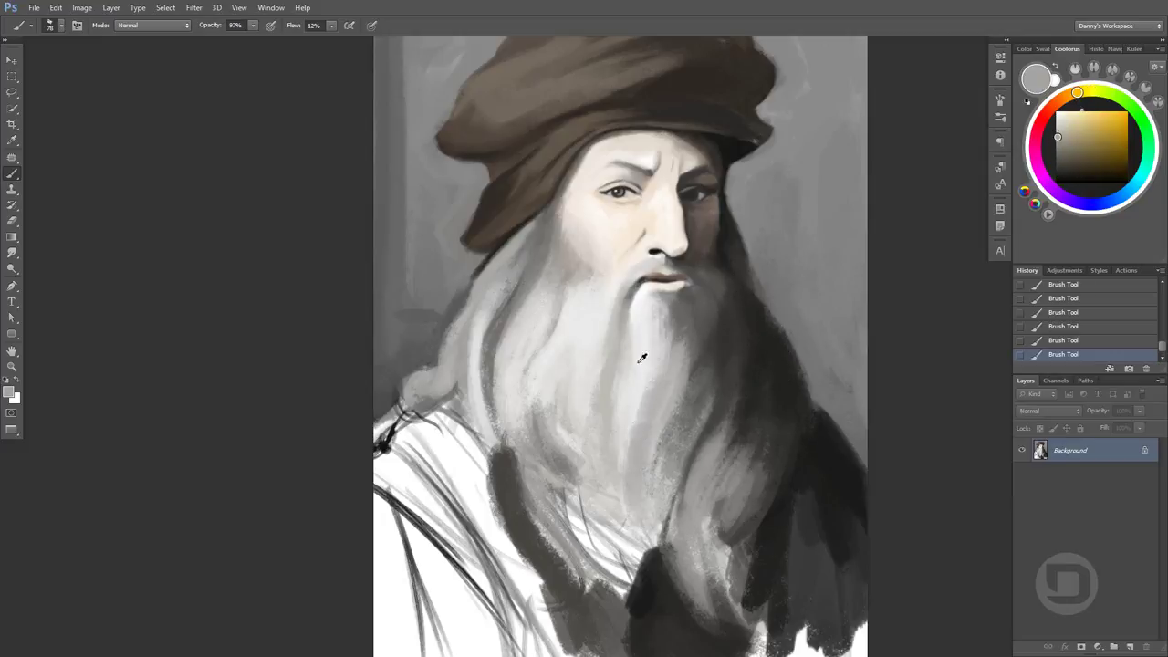
drag(633, 350, 657, 493)
alt+click(684, 370)
drag(643, 384, 630, 511)
alt+click(639, 383)
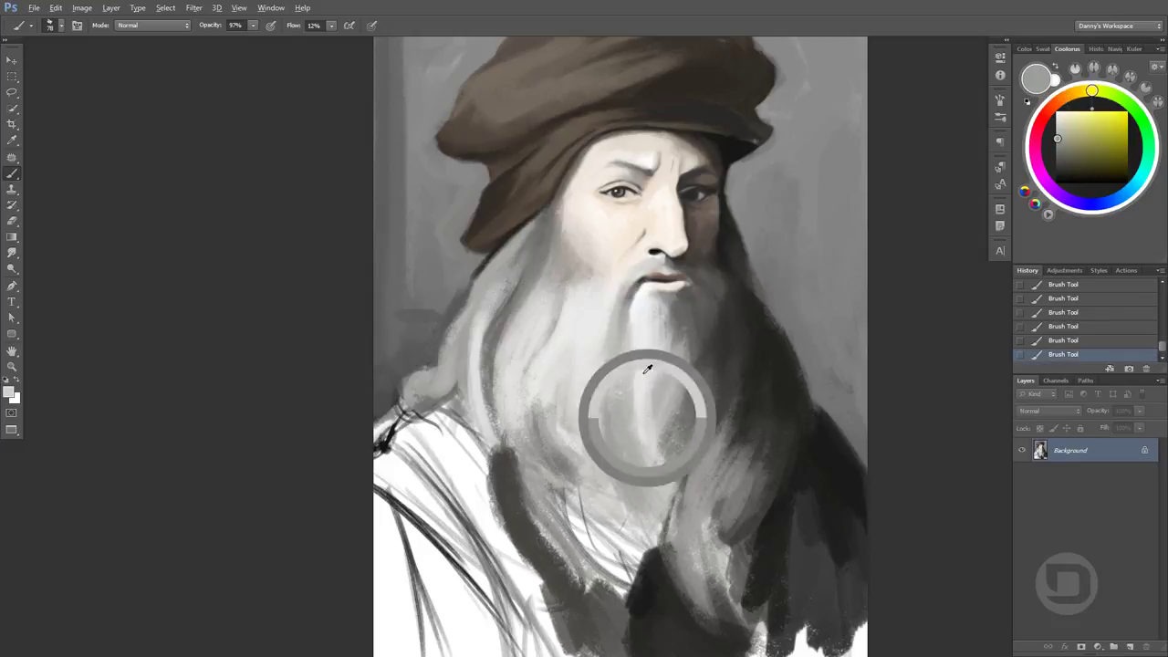
drag(671, 397, 660, 475)
alt+click(683, 405)
drag(666, 411, 671, 484)
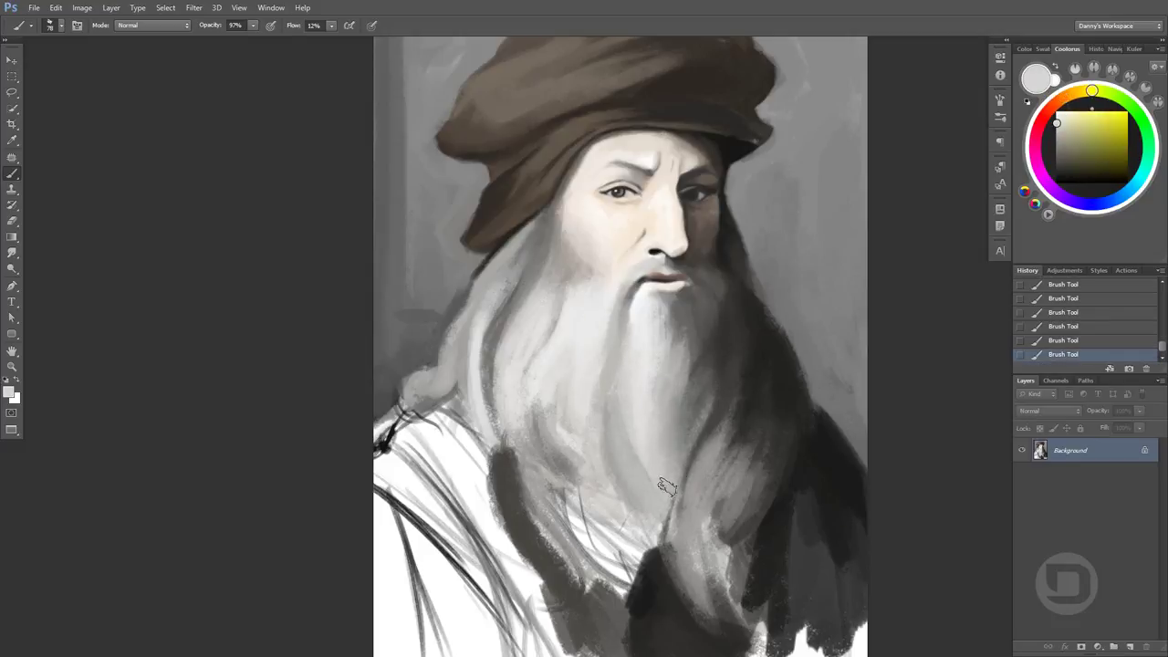
drag(685, 347, 693, 436)
Adjust brush size and opacity, then paint a warm-toned stroke into the beard
alt+click(675, 473)
alt+right_click(676, 474)
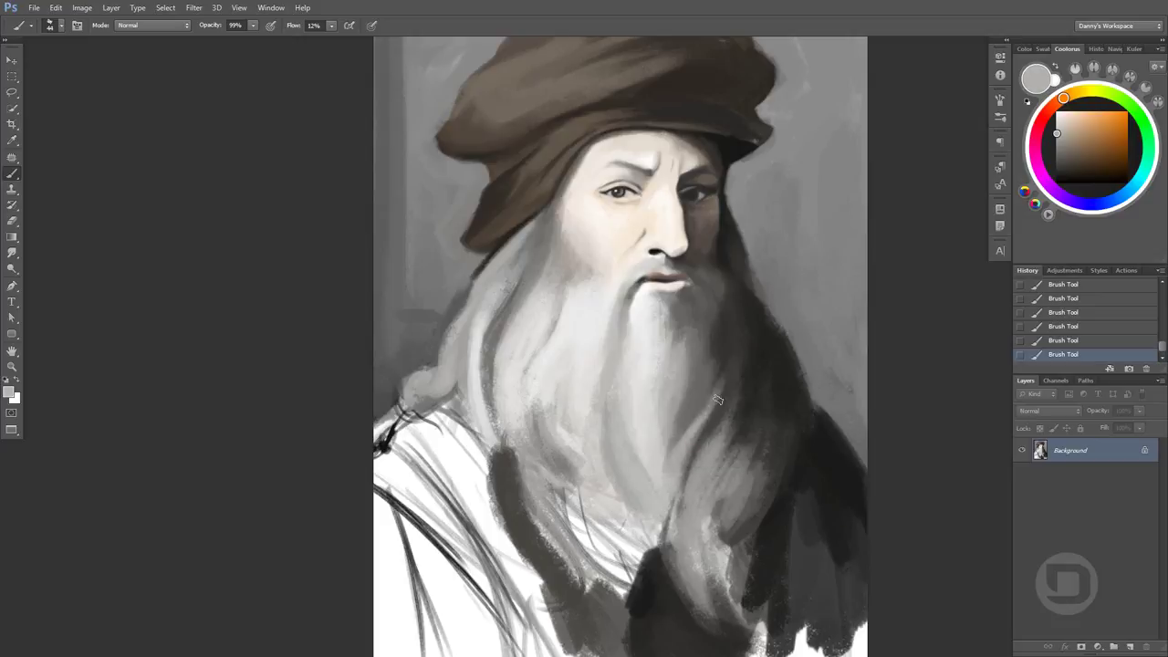
alt+click(675, 458)
alt+click(678, 462)
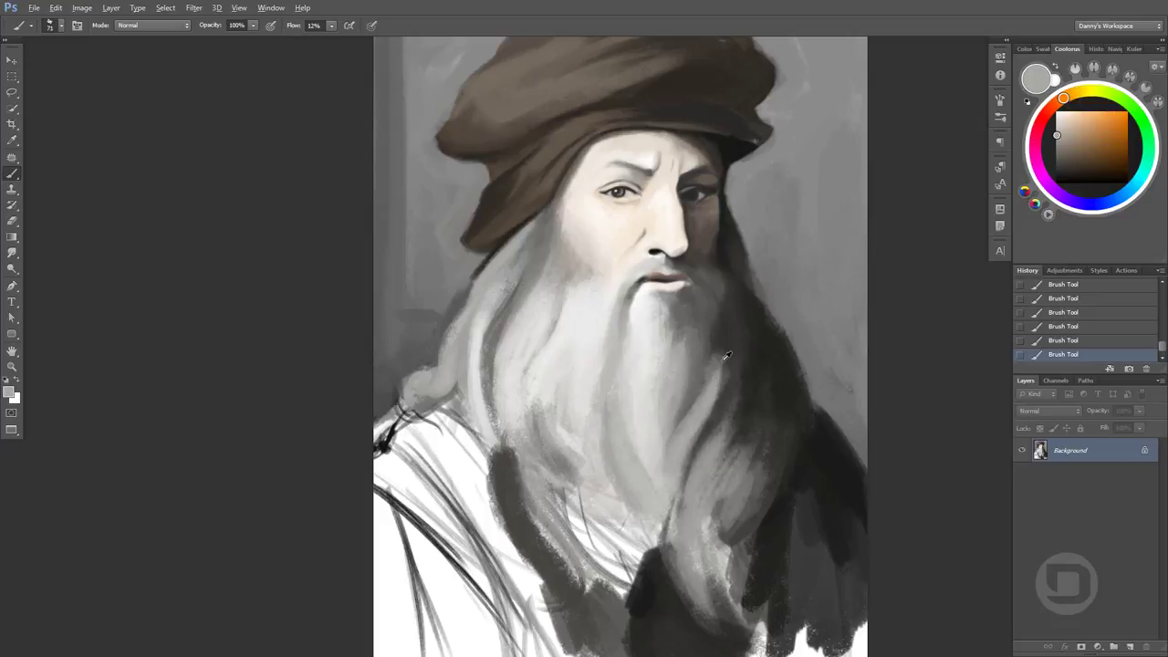
alt+click(634, 496)
drag(715, 380, 788, 456)
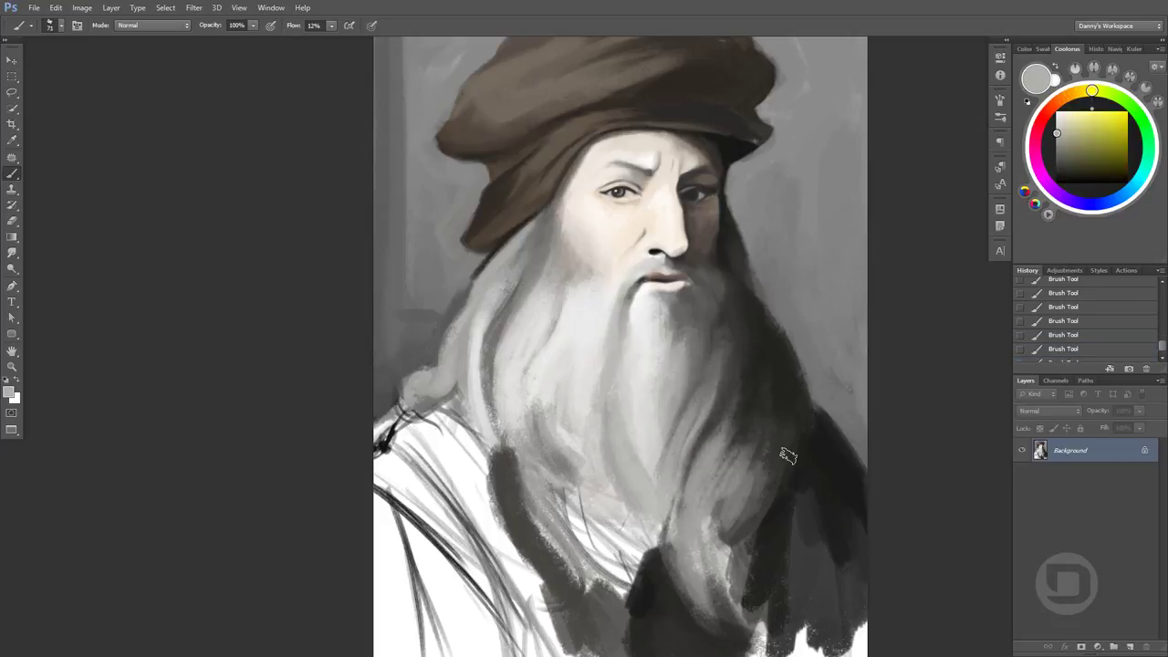
Paint light and darker grey strands down the beard centre
alt+click(732, 287)
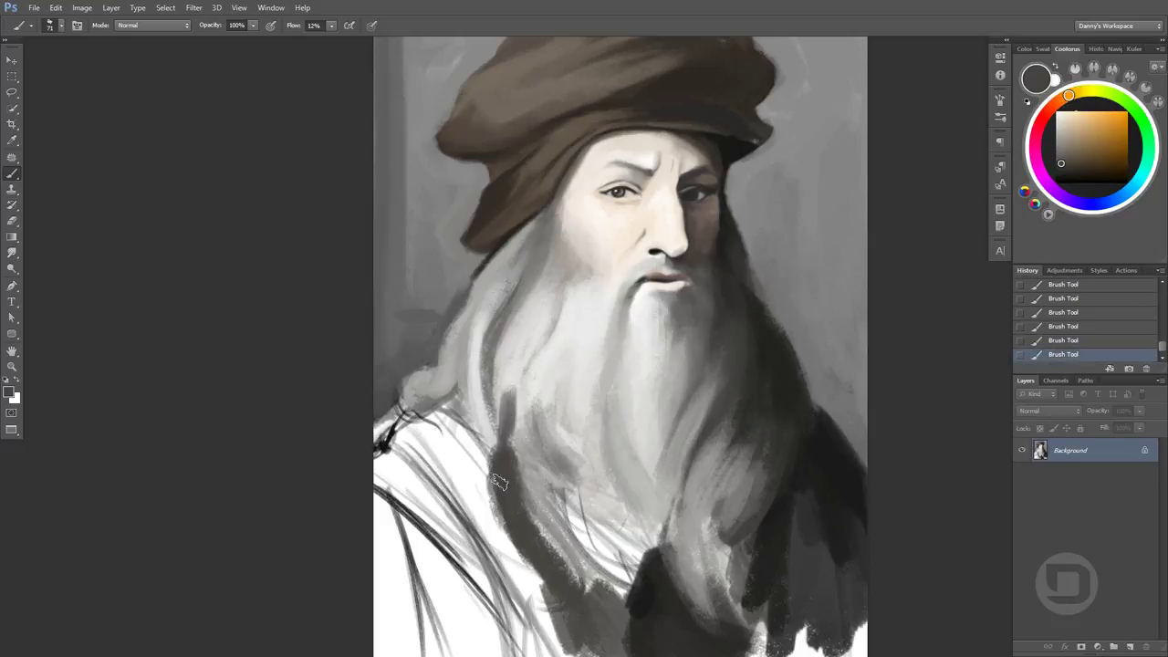
alt+click(525, 447)
drag(529, 402, 623, 560)
alt+click(573, 478)
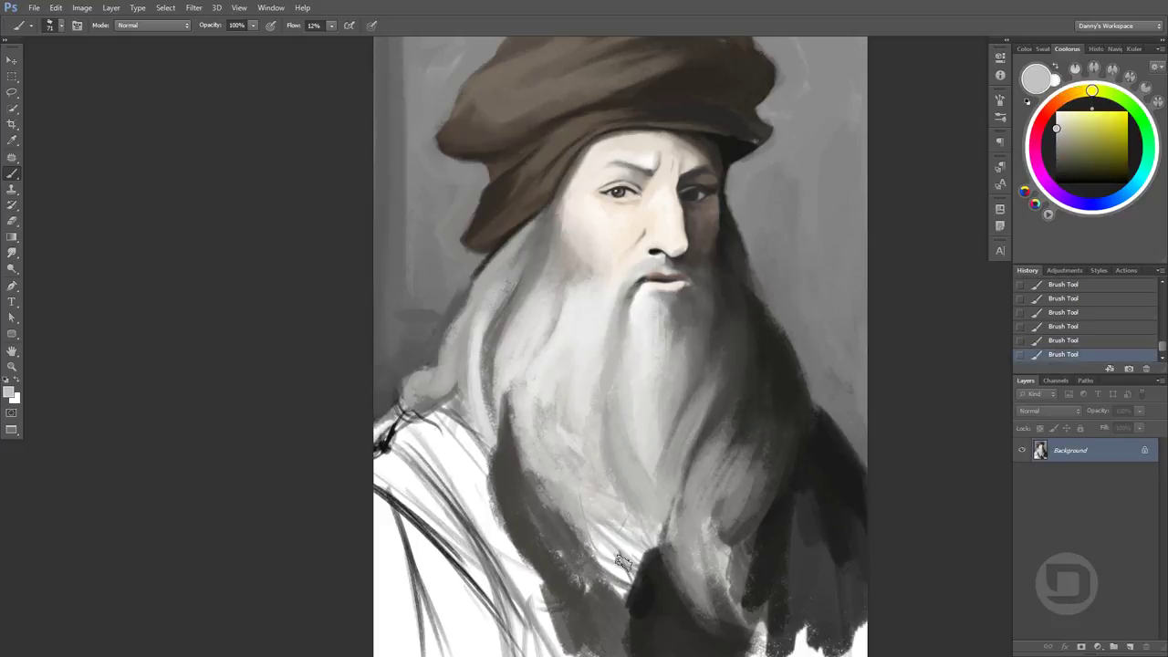
alt+click(539, 542)
mouse_move(602, 383)
mouse_down()
mouse_move(643, 511)
mouse_move(577, 455)
mouse_move(607, 529)
mouse_up()
alt+click(621, 438)
alt+click(607, 529)
drag(630, 457, 639, 566)
Layer more grey and light strands across the centre of the beard
alt+click(630, 474)
drag(588, 401, 521, 338)
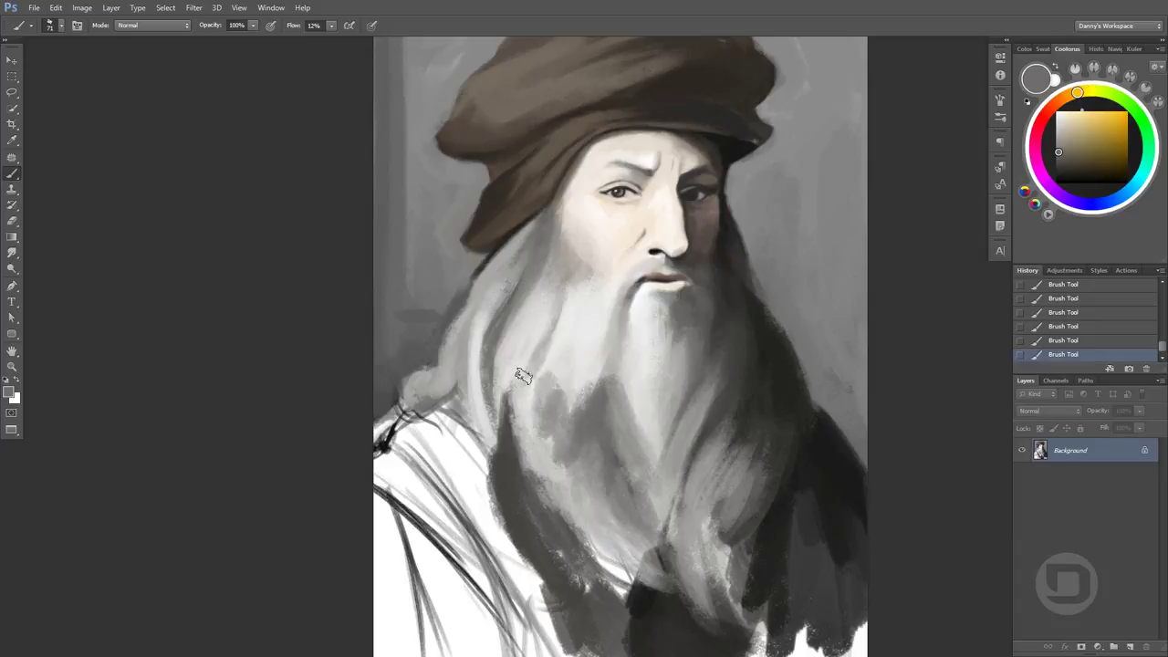
alt+click(604, 509)
mouse_move(603, 509)
mouse_down()
mouse_move(591, 391)
mouse_move(679, 520)
mouse_up()
alt+click(625, 400)
drag(699, 429, 694, 534)
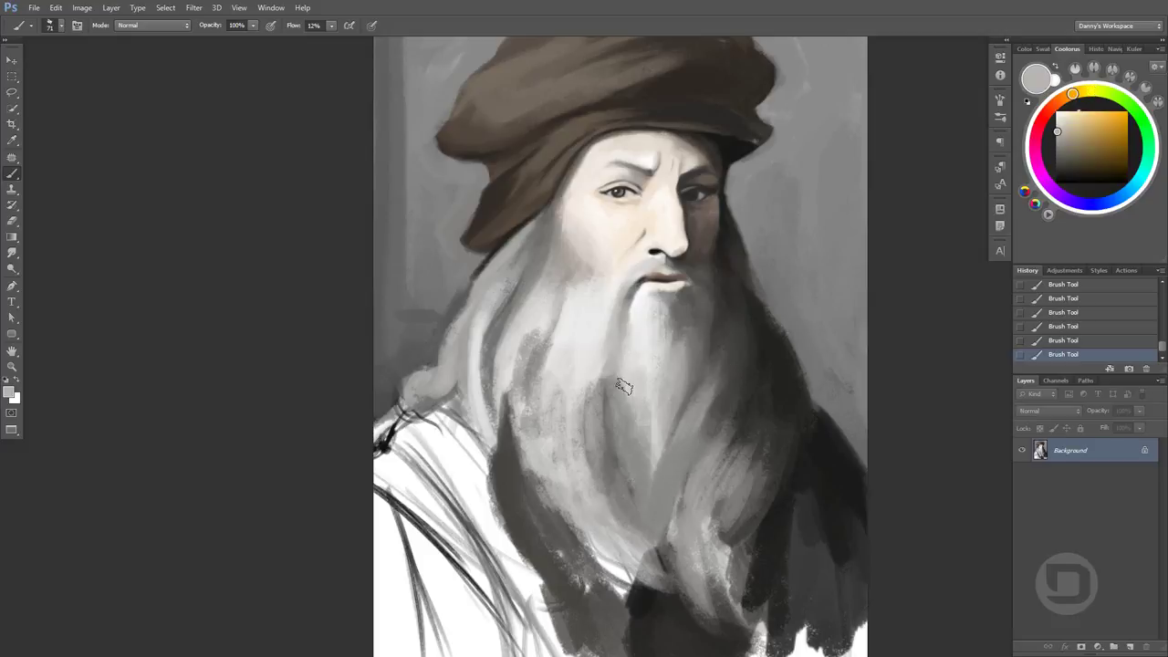
alt+click(608, 420)
mouse_move(639, 328)
mouse_down()
mouse_move(630, 470)
mouse_move(605, 338)
mouse_move(598, 466)
mouse_up()
alt+click(584, 351)
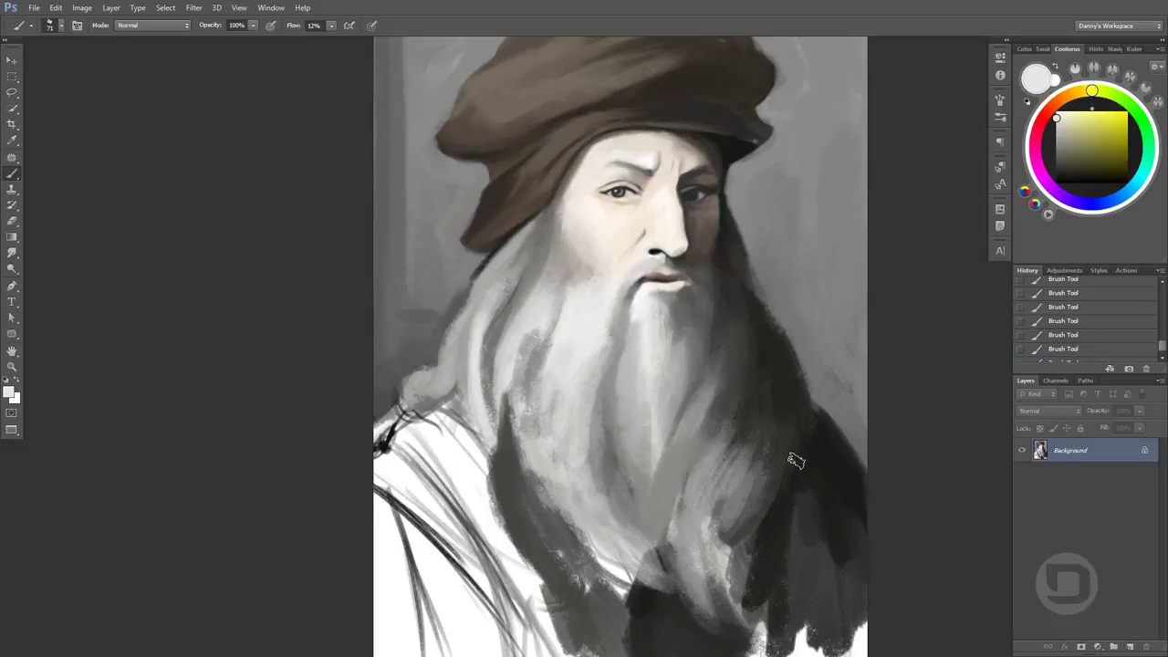
Darken the left side of the beard with dark and mid-grey strands
alt+click(548, 475)
drag(543, 338, 525, 429)
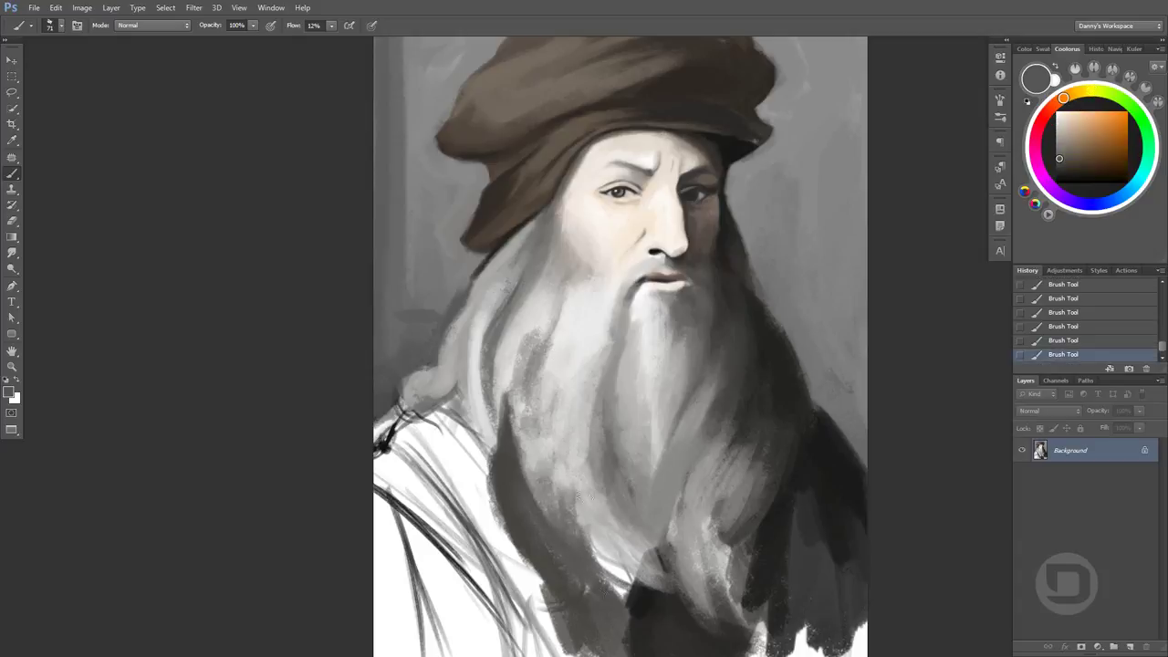
alt+click(474, 456)
mouse_move(457, 483)
mouse_down()
mouse_move(468, 390)
mouse_move(488, 479)
mouse_up()
alt+click(468, 391)
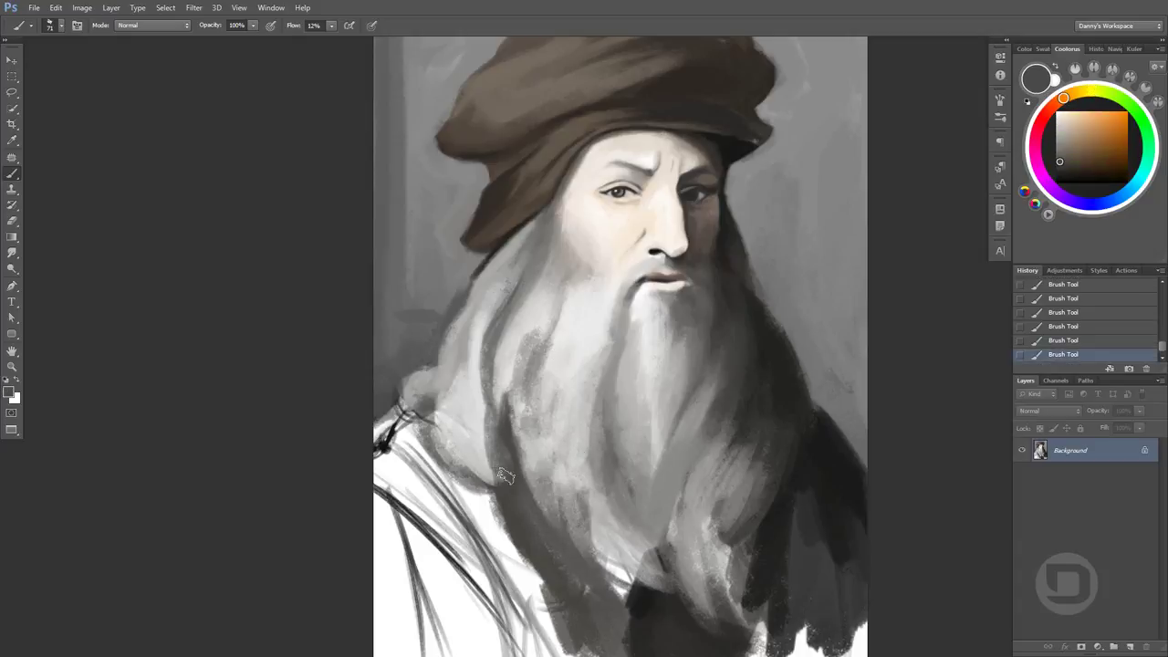
alt+click(511, 353)
mouse_move(500, 374)
mouse_down()
mouse_move(495, 468)
mouse_move(447, 493)
mouse_up()
Paint light grey strands over the left beard
alt+click(429, 382)
mouse_move(429, 381)
mouse_down()
mouse_move(475, 492)
mouse_move(547, 575)
mouse_up()
alt+click(475, 447)
drag(481, 432, 486, 397)
Darken the robe edge below the beard with dark grey strokes
drag(461, 474, 575, 638)
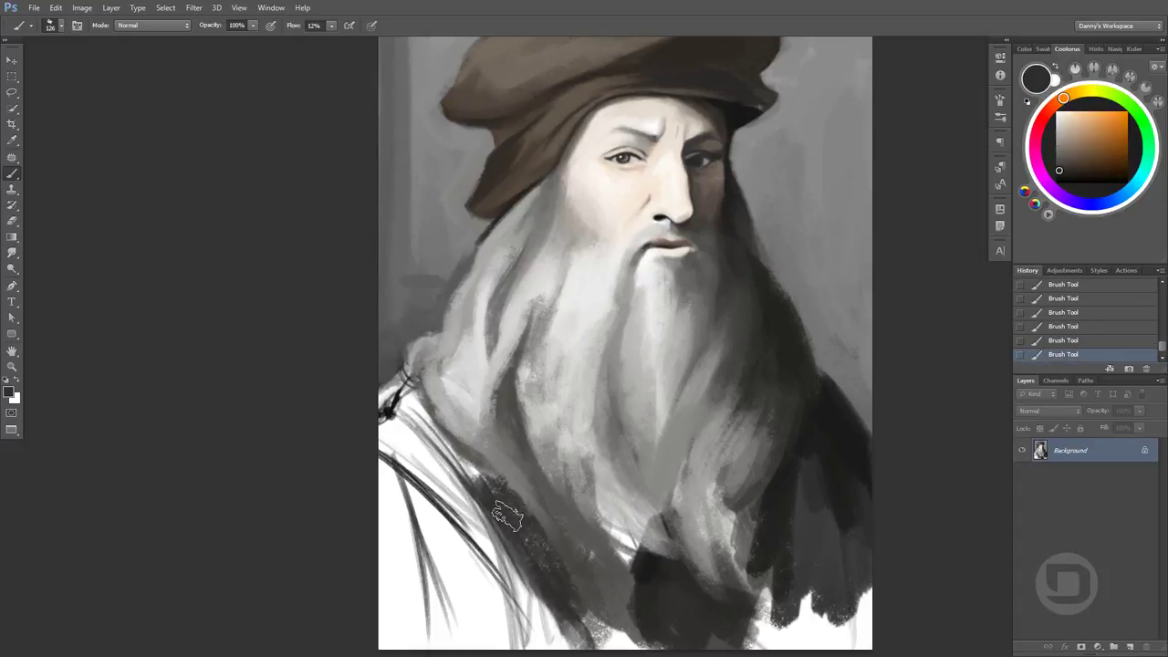
alt+click(618, 495)
drag(484, 493, 548, 584)
alt+click(458, 493)
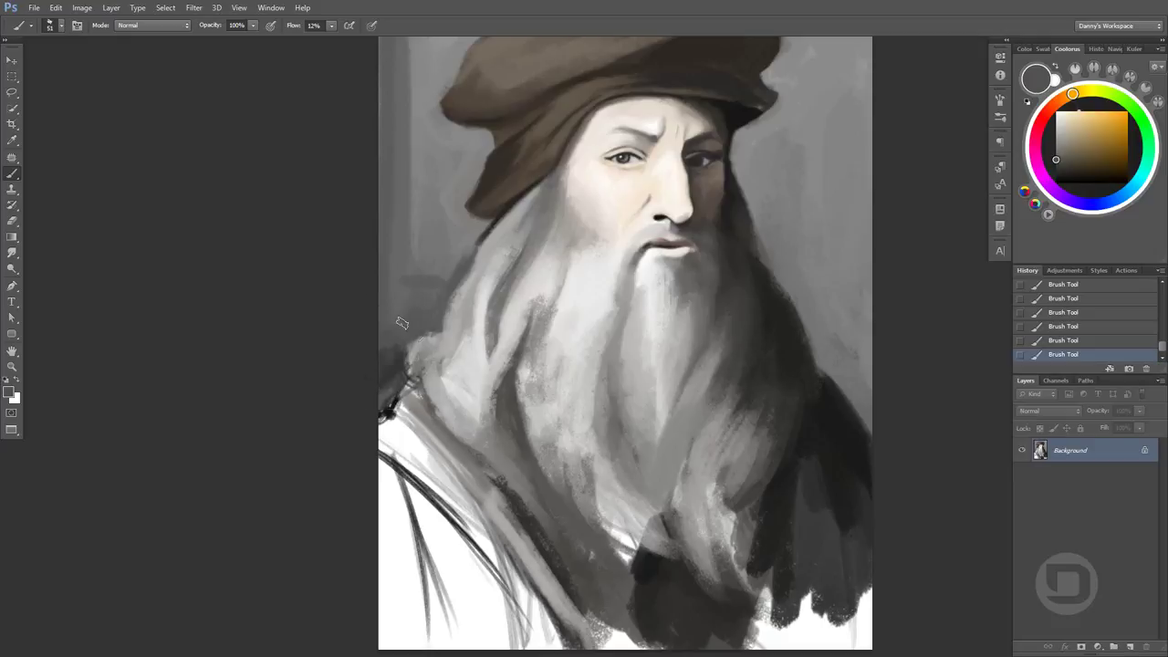
Add light strands along the left beard edge and darken the left background edge
drag(401, 323, 406, 374)
alt+click(440, 362)
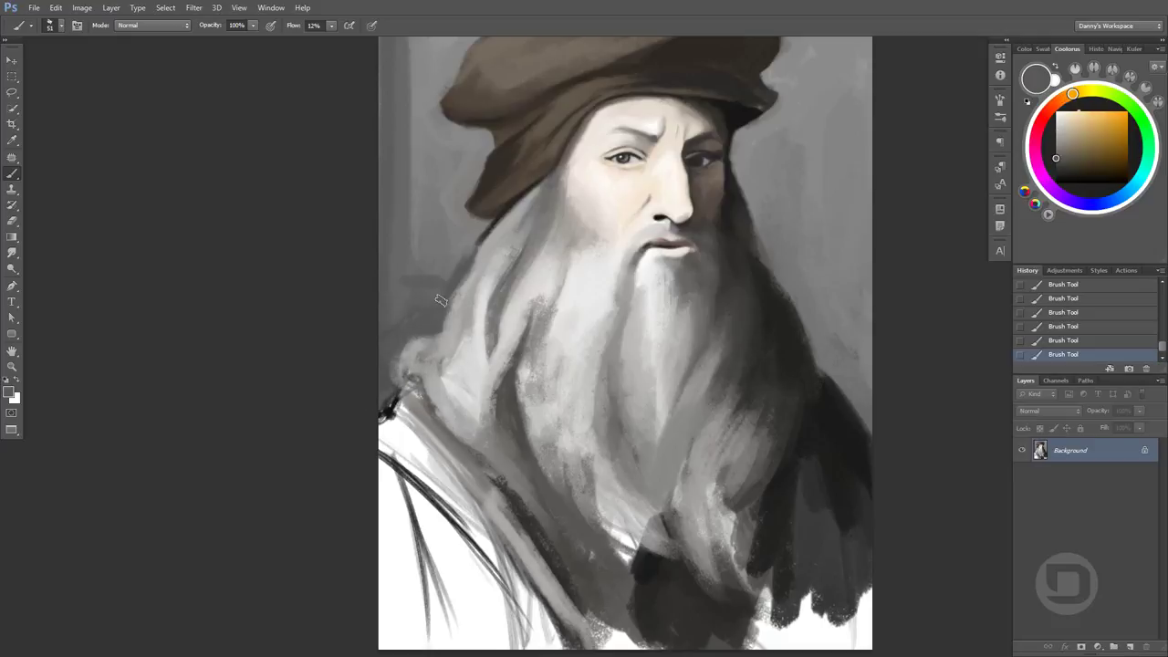
alt+click(440, 299)
drag(456, 330, 429, 369)
alt+click(426, 376)
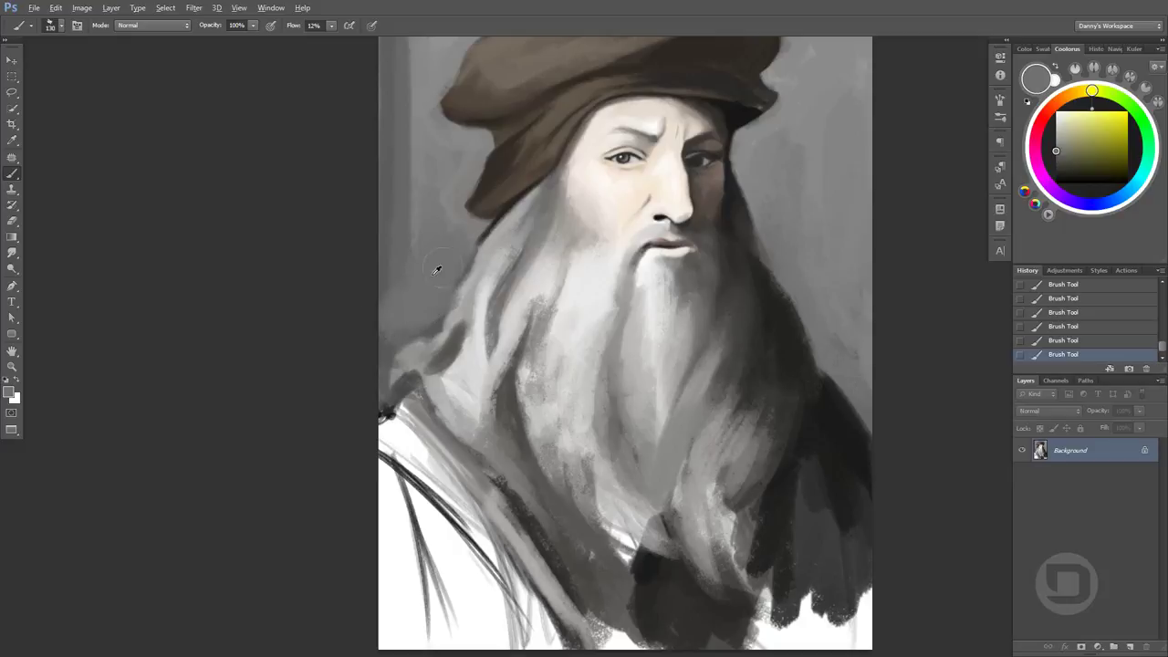
alt+click(382, 183)
drag(402, 114, 415, 334)
Pick a warm orange-leaning beige and paint it down the right background
drag(401, 79, 375, 246)
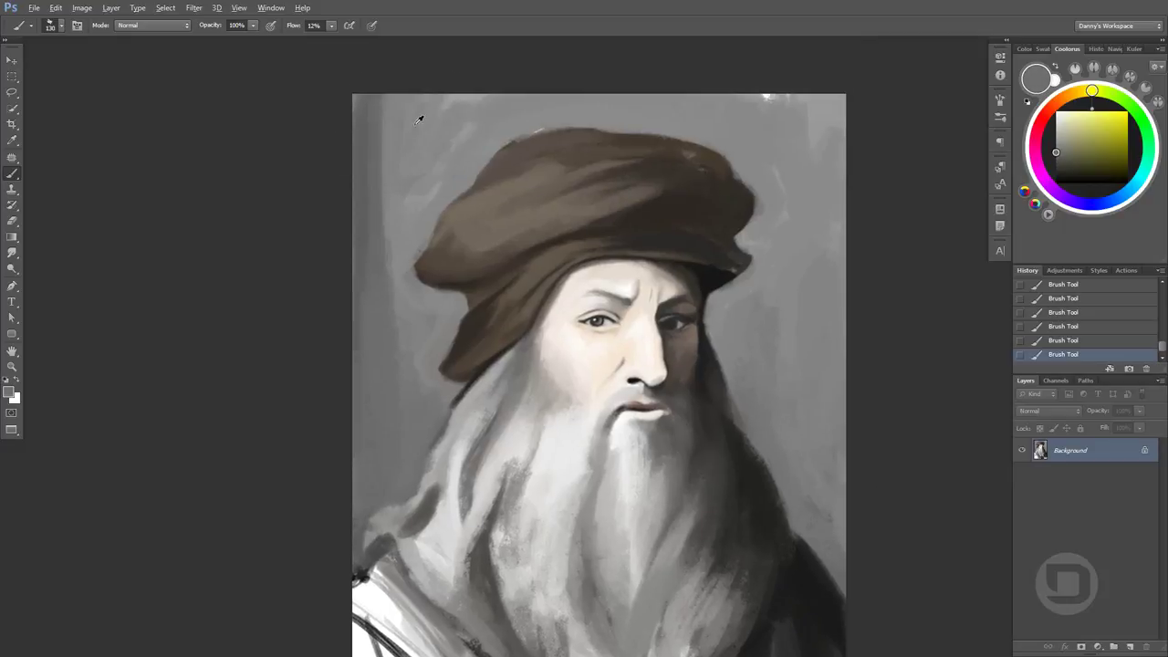
alt+click(826, 137)
mouse_move(831, 182)
mouse_down()
mouse_move(808, 105)
mouse_move(824, 326)
mouse_up()
alt+click(798, 119)
drag(826, 146, 826, 361)
click(1072, 95)
click(1073, 95)
mouse_move(798, 109)
mouse_down()
mouse_move(808, 313)
mouse_move(767, 239)
mouse_up()
Extend the beige over the grey background beside the figure's right edge
key(d)
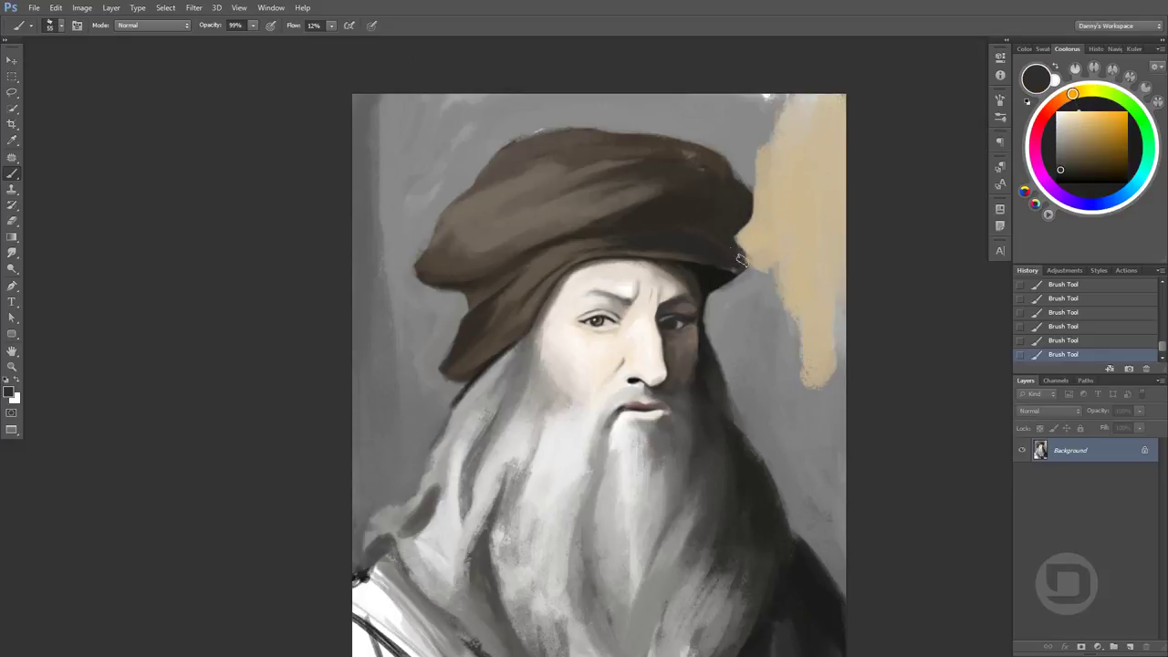
drag(746, 321, 803, 533)
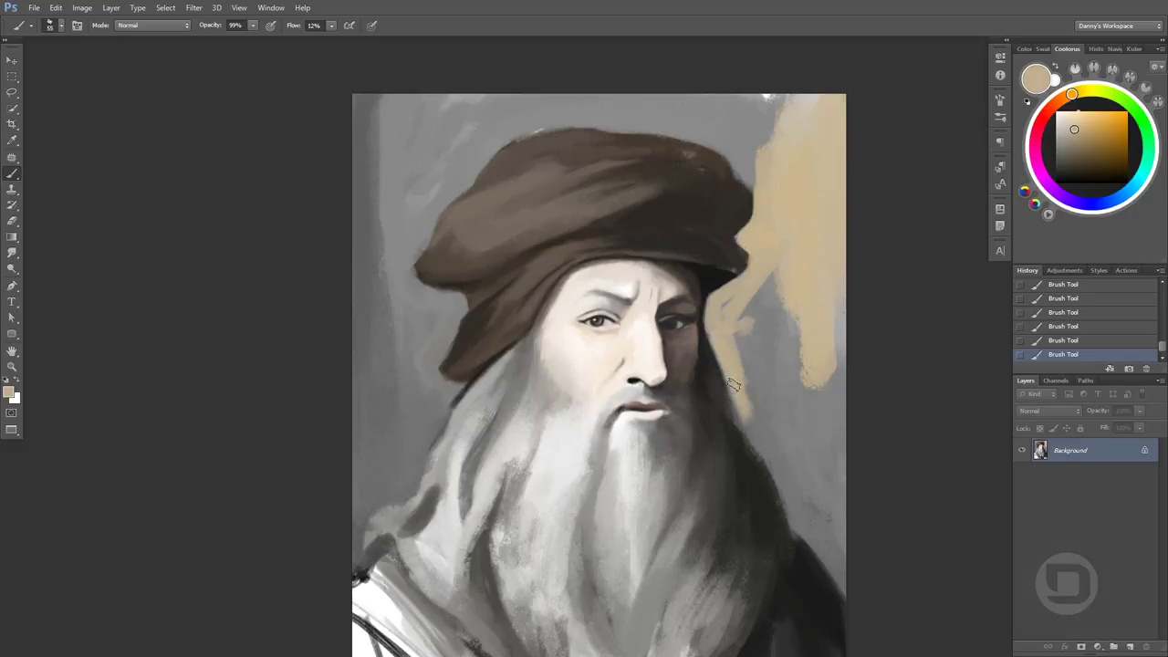
drag(735, 315, 821, 511)
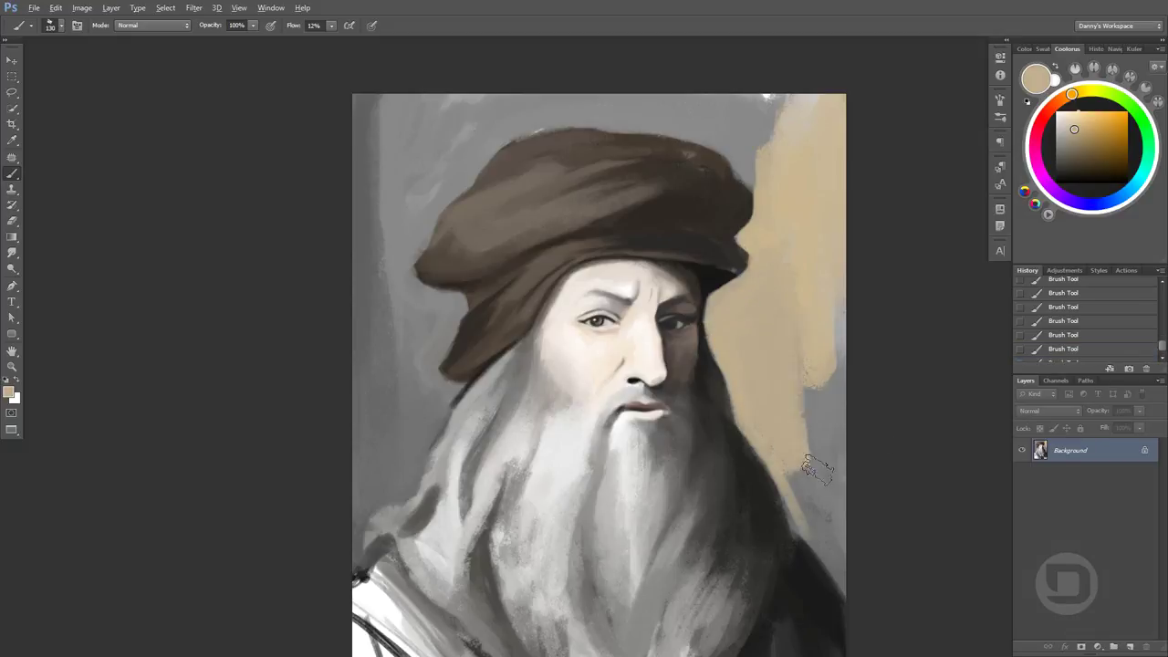
alt+click(818, 604)
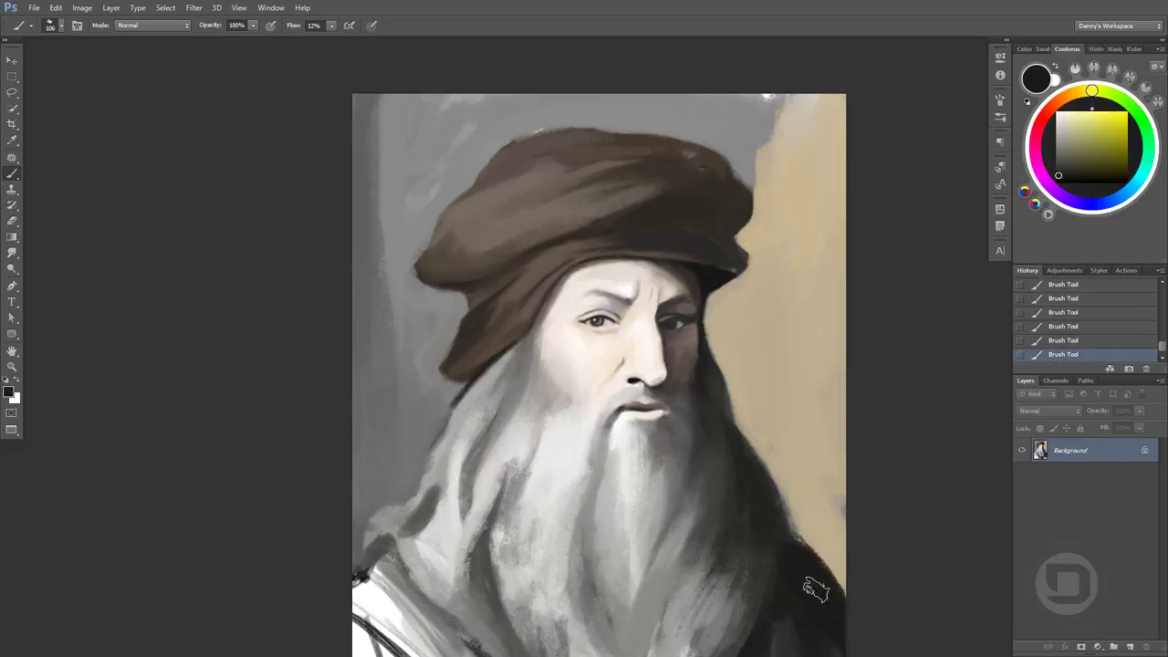
alt+click(831, 584)
alt+click(812, 598)
alt+click(825, 584)
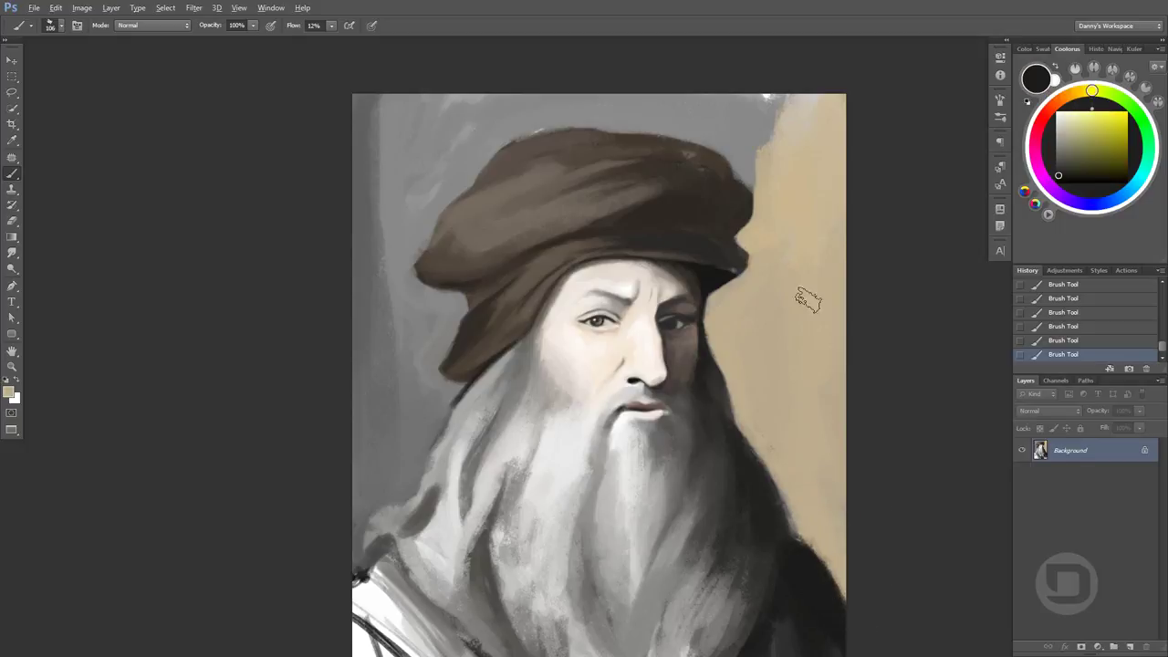
Cover the top-right corner, top-left edge and area above the hat in beige
mouse_move(775, 96)
mouse_down()
mouse_move(762, 165)
mouse_move(694, 105)
mouse_up()
drag(730, 146, 653, 105)
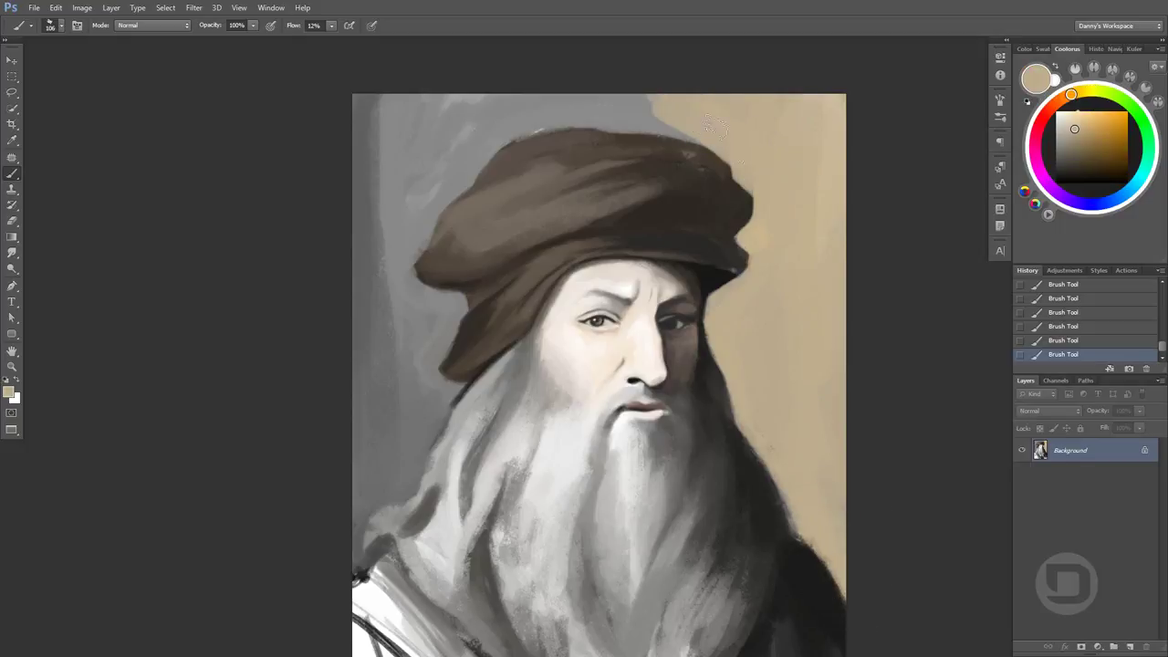
mouse_move(370, 96)
mouse_down()
mouse_move(365, 279)
mouse_move(374, 101)
mouse_move(429, 182)
mouse_move(491, 131)
mouse_up()
alt+click(355, 246)
alt+click(383, 105)
drag(573, 117, 639, 108)
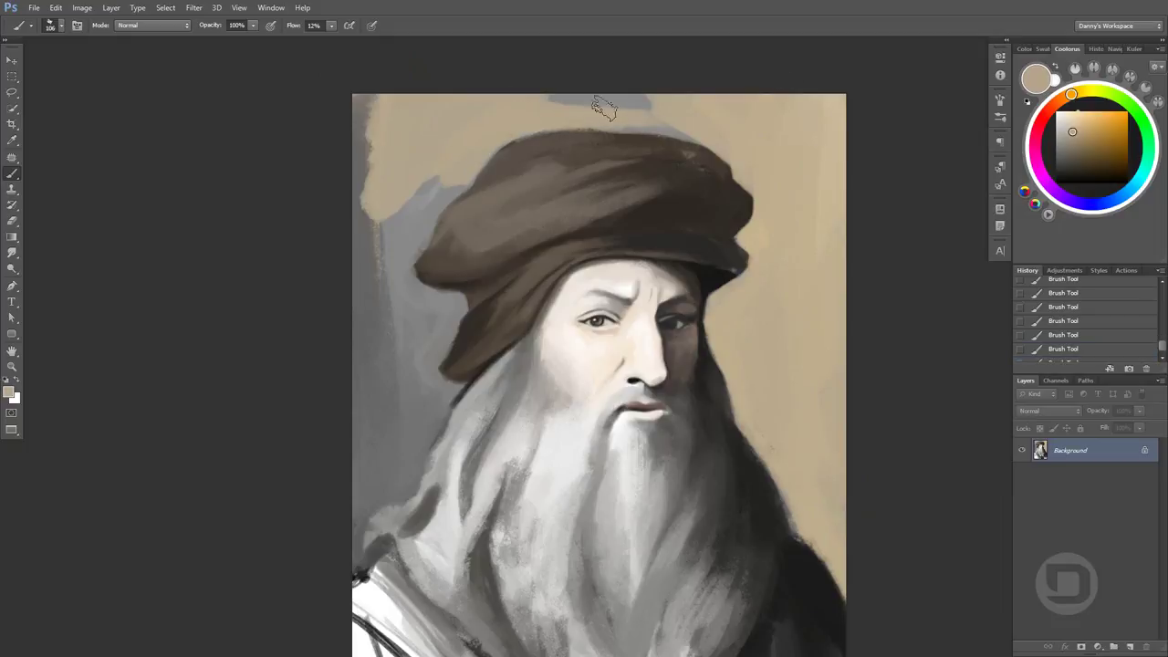
drag(693, 137, 529, 96)
click(1046, 181)
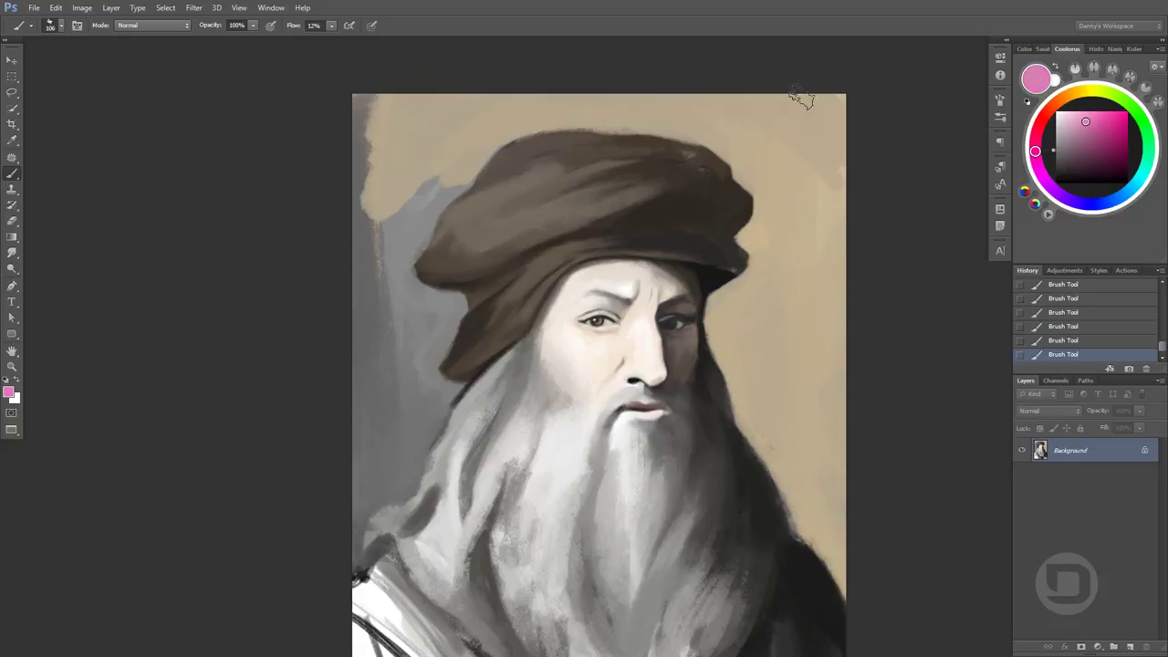
Wash pink across the top background and down the right side beside the hat
mouse_move(802, 98)
mouse_down()
mouse_move(757, 107)
mouse_move(816, 195)
mouse_up()
alt+click(776, 164)
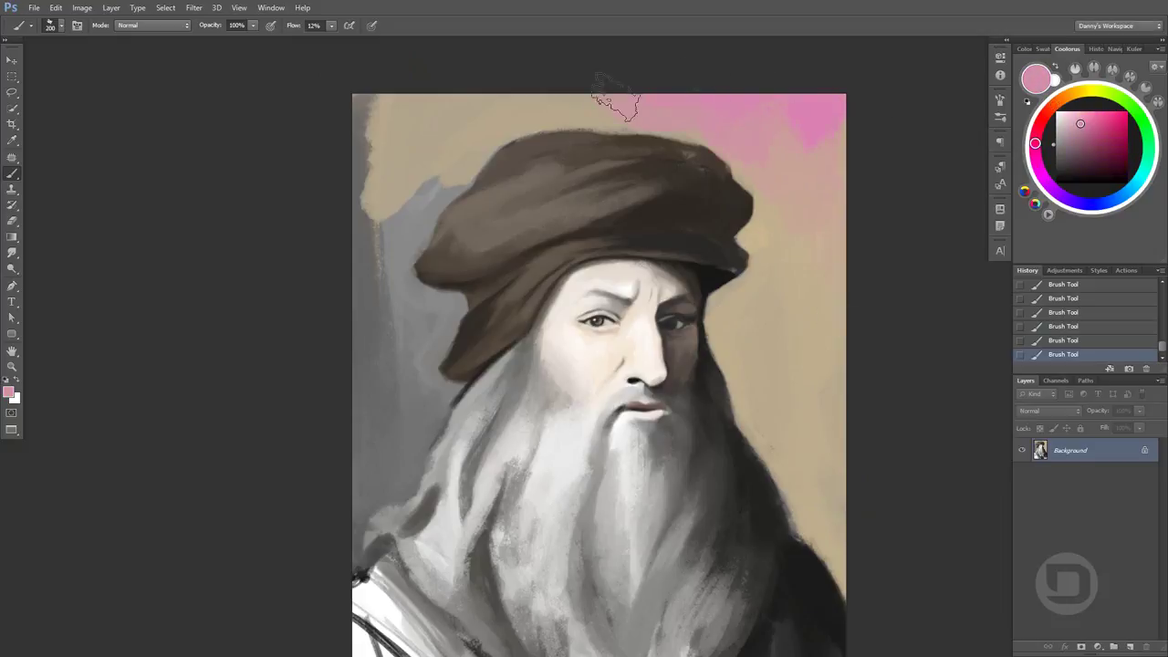
drag(616, 102, 429, 114)
mouse_move(803, 101)
mouse_down()
mouse_move(814, 125)
mouse_move(800, 334)
mouse_move(812, 347)
mouse_up()
alt+click(756, 181)
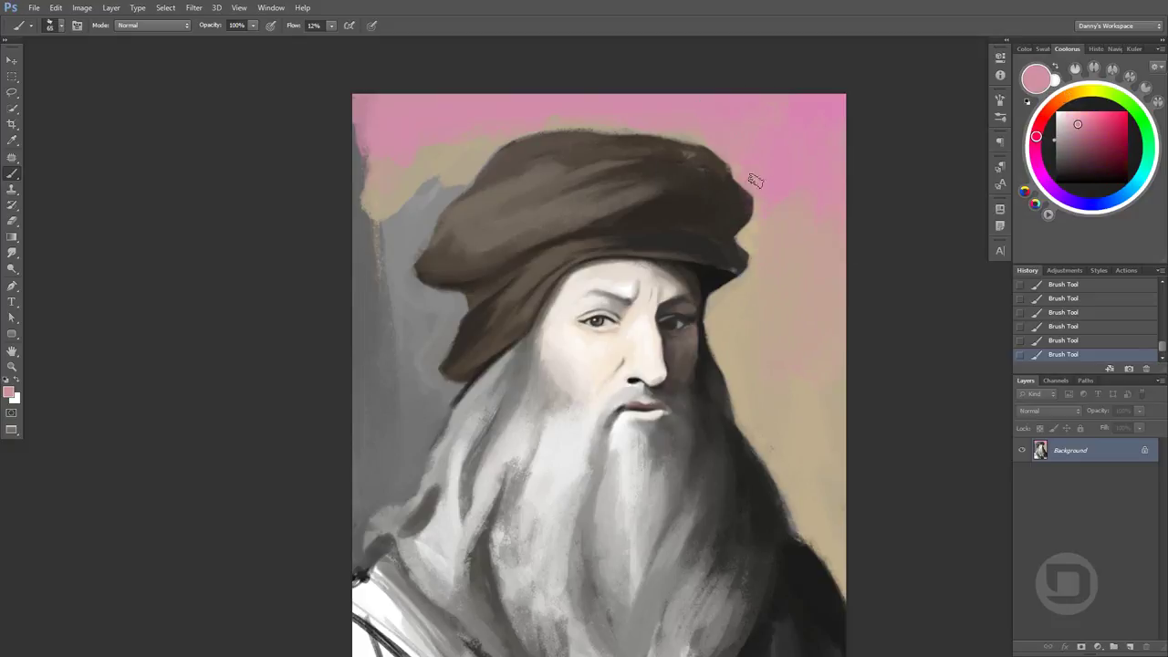
alt+click(387, 184)
mouse_move(388, 185)
mouse_down()
mouse_move(360, 274)
mouse_move(435, 176)
mouse_up()
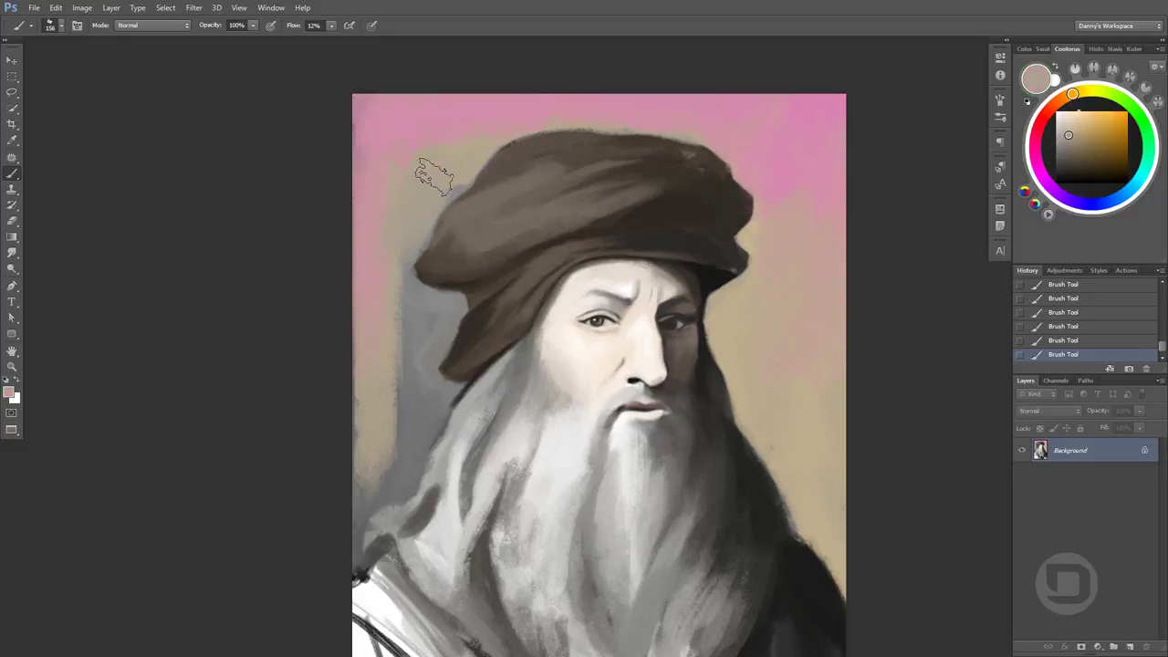
alt+click(411, 198)
Shrink the brush to about 64 px and paint beige over the grey left of the beard
drag(383, 543, 345, 551)
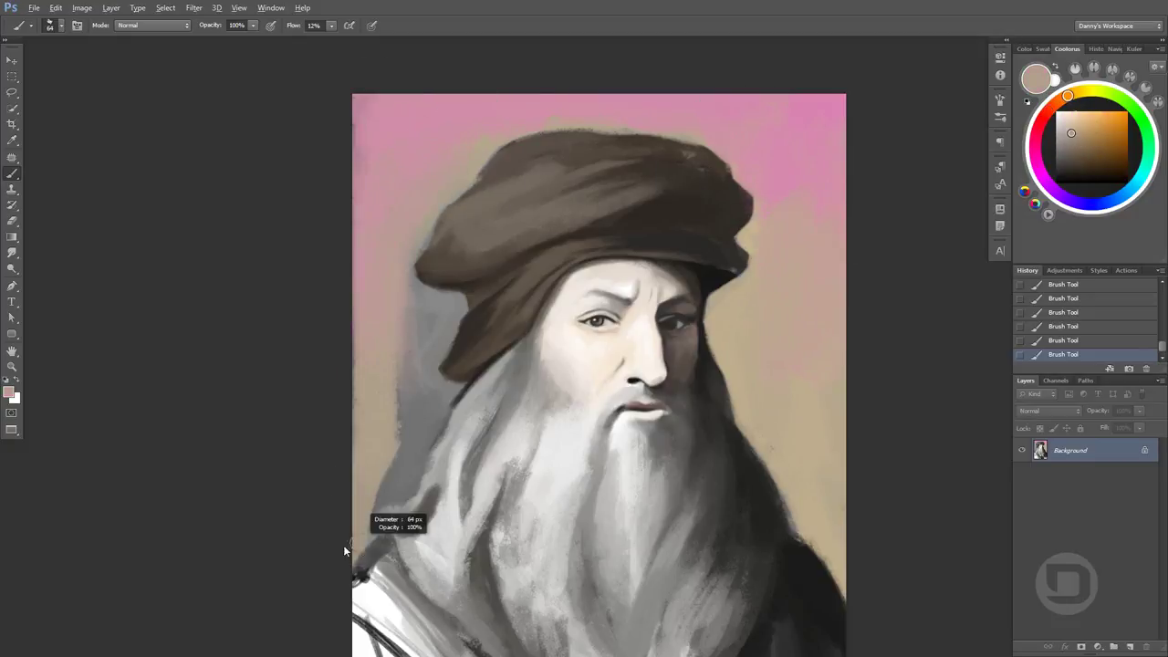
alt+click(448, 382)
mouse_move(412, 537)
mouse_down()
mouse_move(392, 456)
mouse_move(434, 408)
mouse_up()
Brush beige over the grey beside the turban and darken its lower-left edge
drag(429, 336, 392, 276)
alt+click(475, 319)
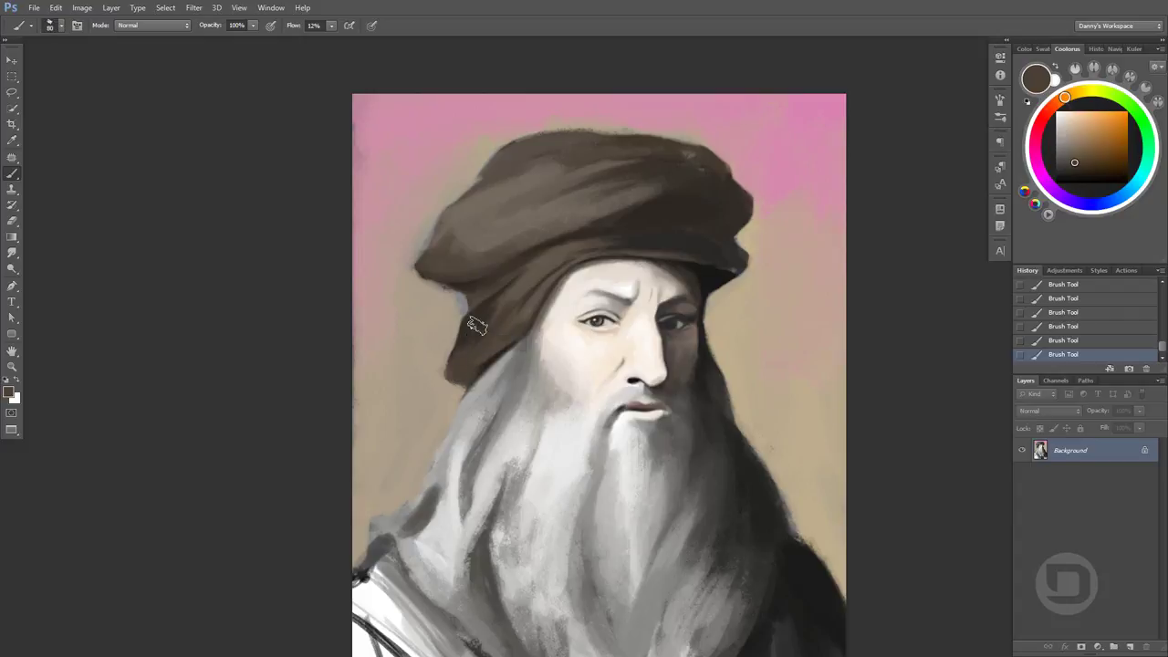
drag(457, 351, 452, 382)
alt+click(429, 329)
drag(461, 319, 481, 279)
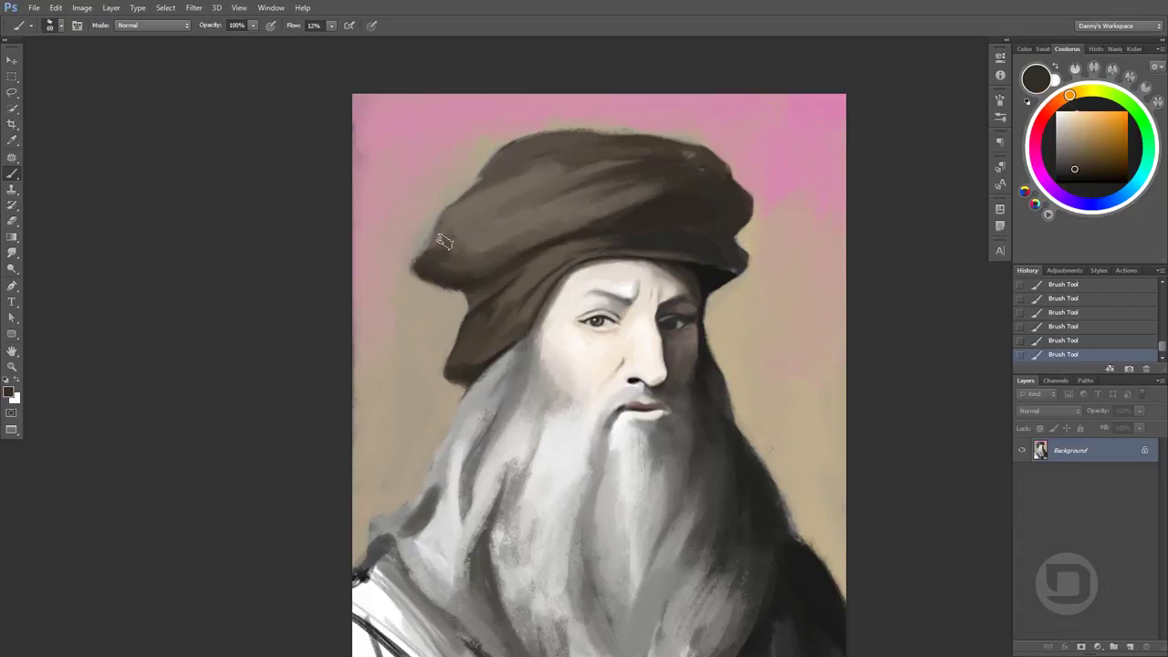
Sample pink background and brown turban tones along the turban's left edge
drag(429, 228, 425, 267)
alt+click(402, 267)
alt+click(438, 283)
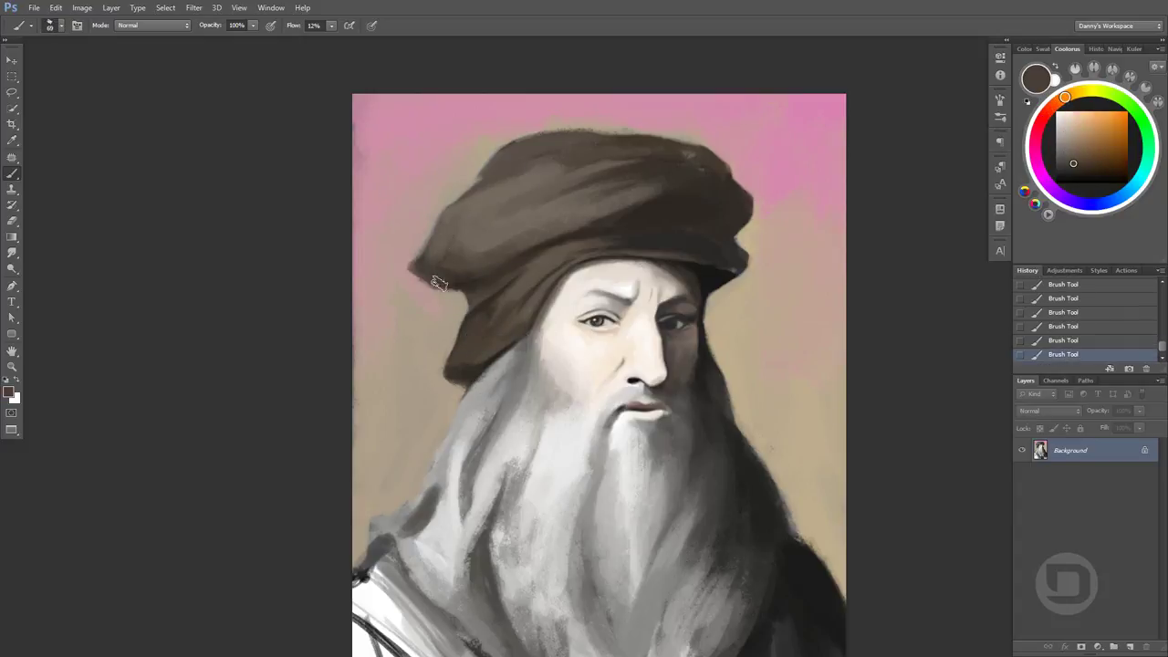
alt+click(447, 221)
alt+click(387, 215)
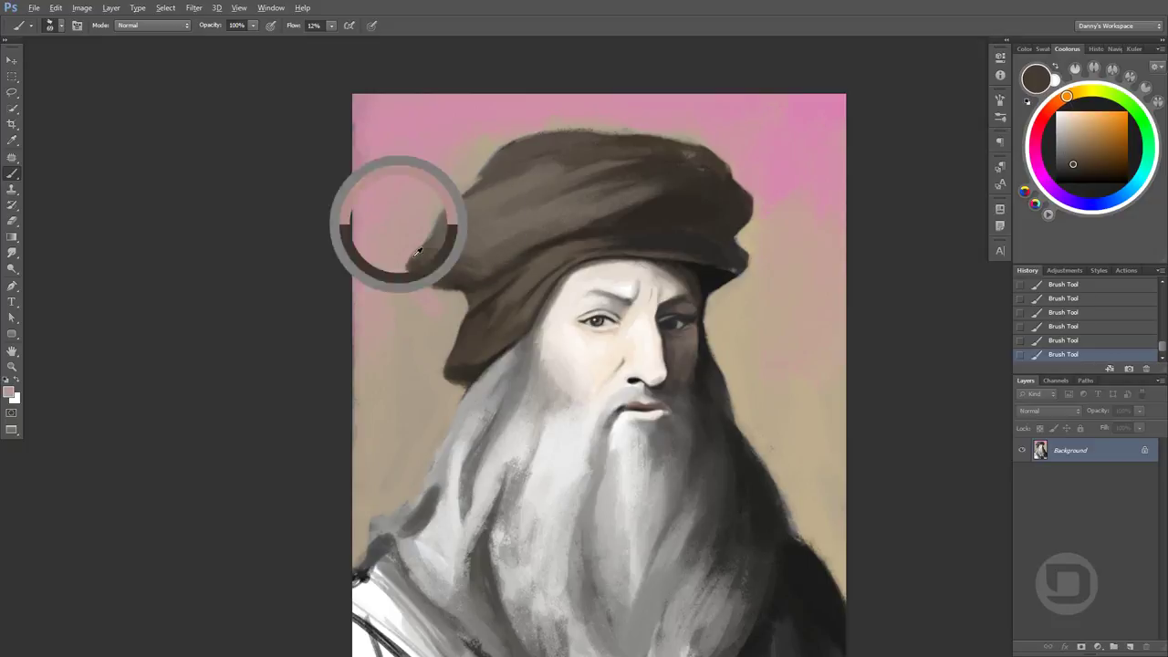
alt+click(436, 258)
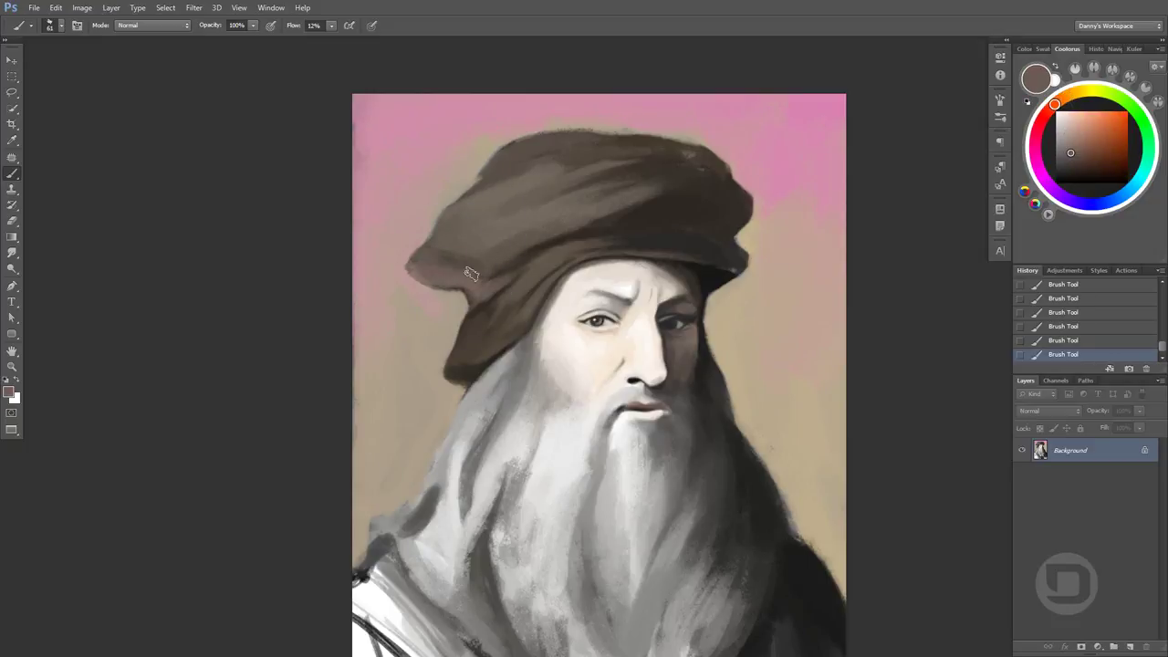
alt+click(469, 270)
alt+click(474, 265)
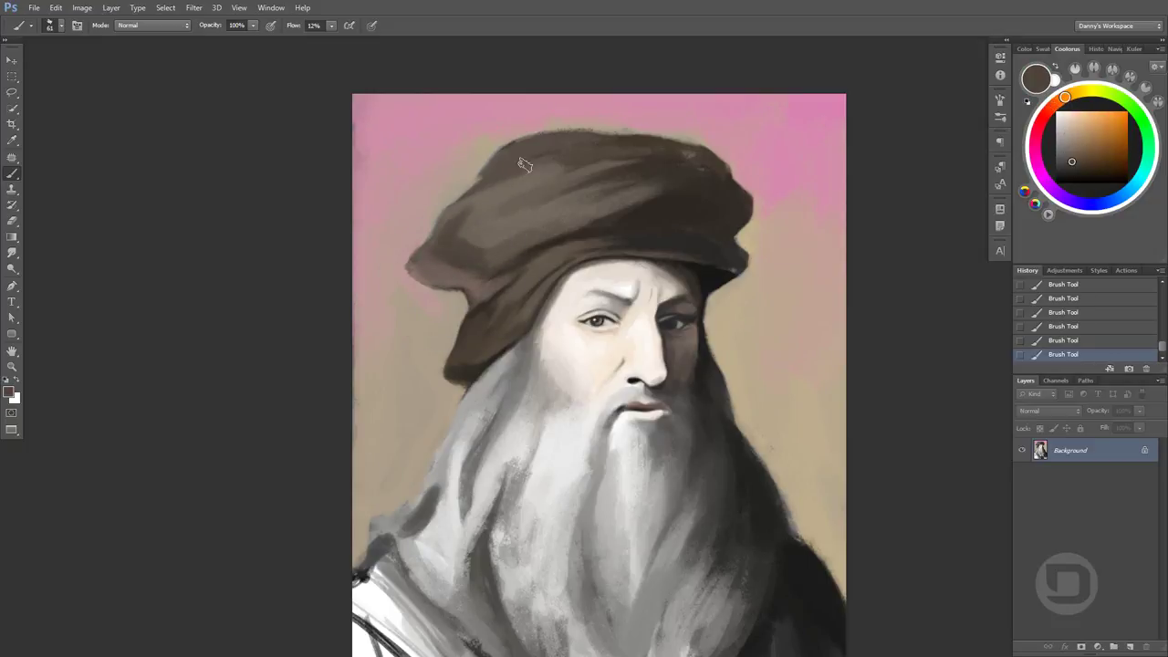
Mix a pale light beige and paint a rim along the turban's outline
alt+click(456, 226)
click(1079, 128)
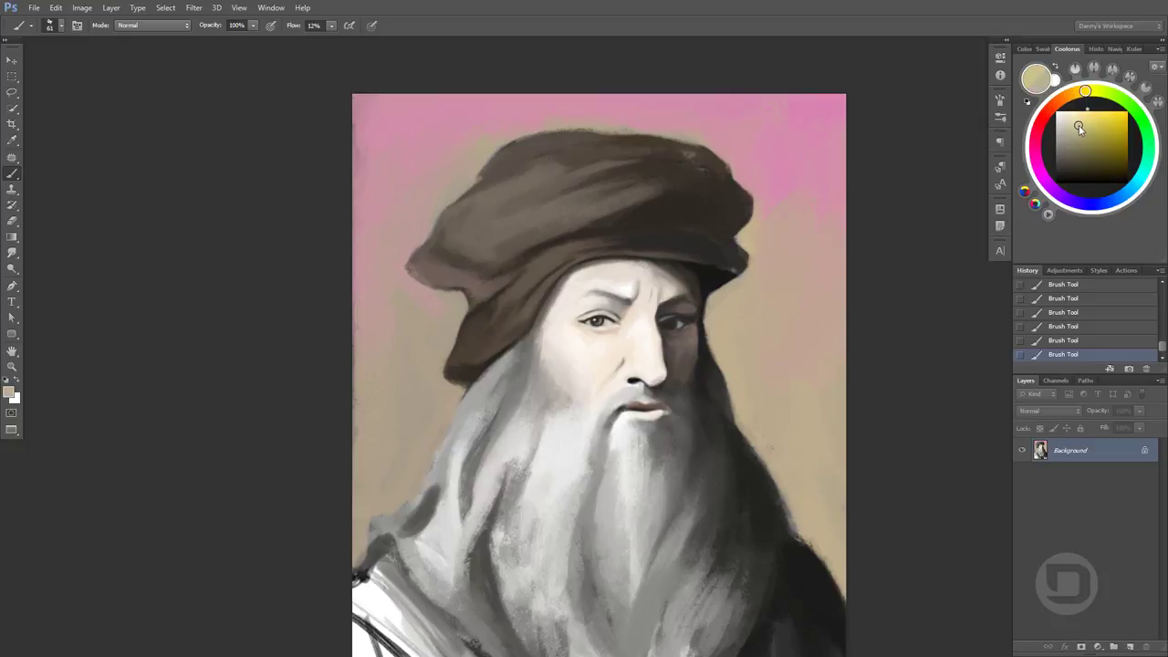
alt+click(436, 269)
alt+click(451, 292)
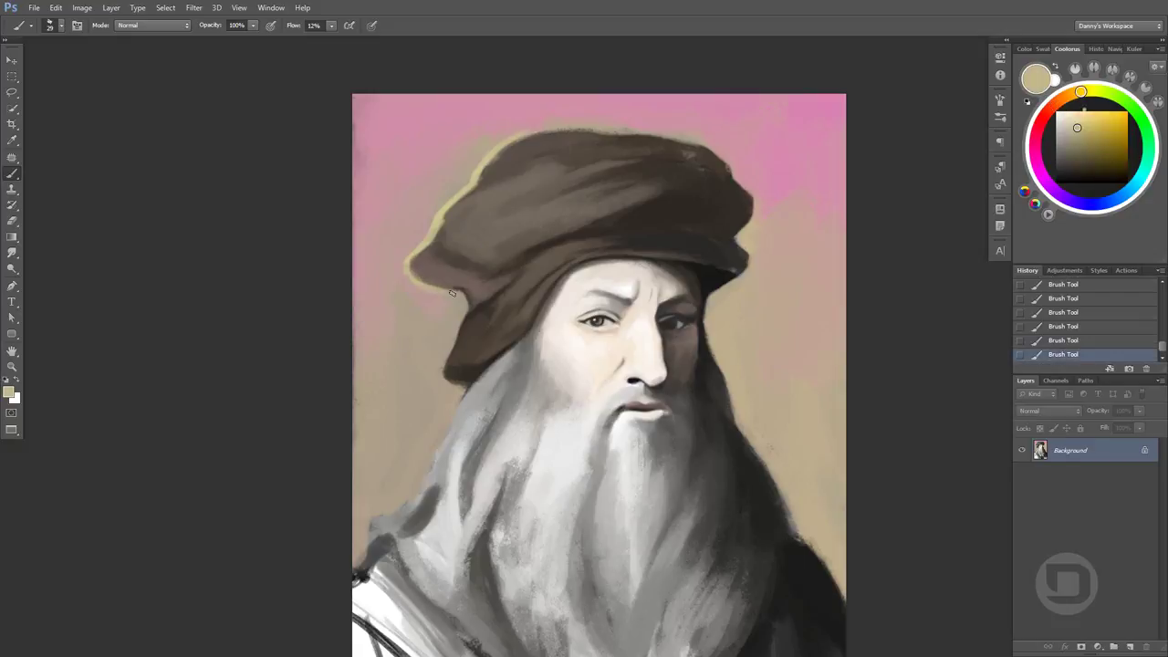
alt+click(458, 317)
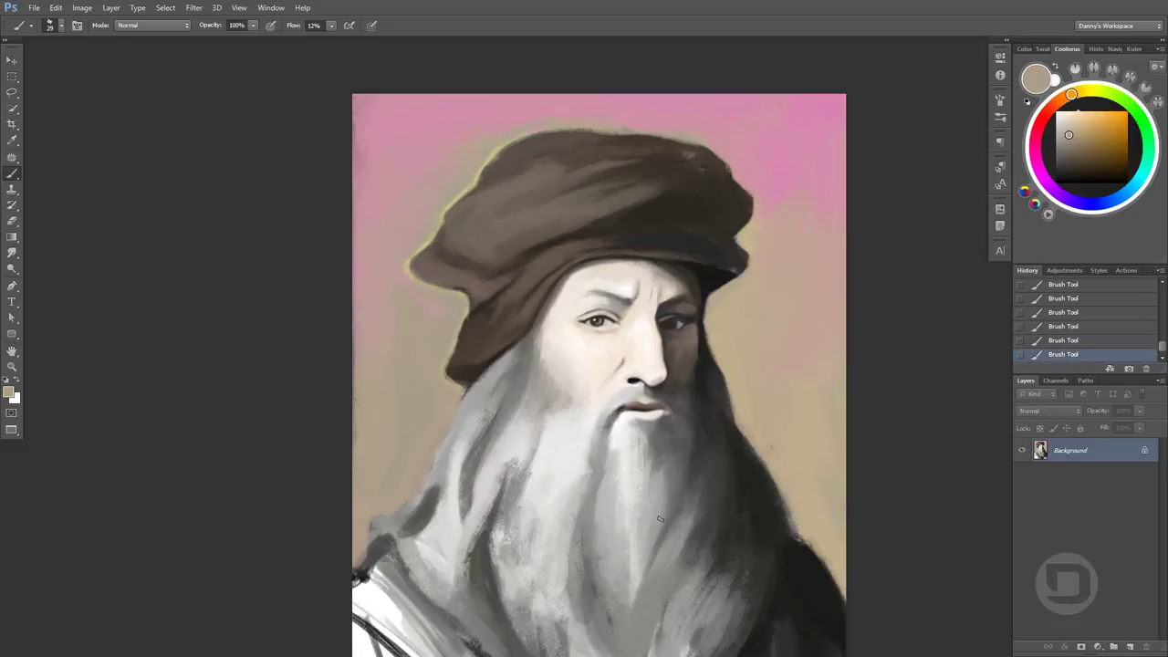
drag(665, 452, 672, 484)
With a ~104 px brush, paint salmon and red-orange along the lower-right background edge
click(1048, 110)
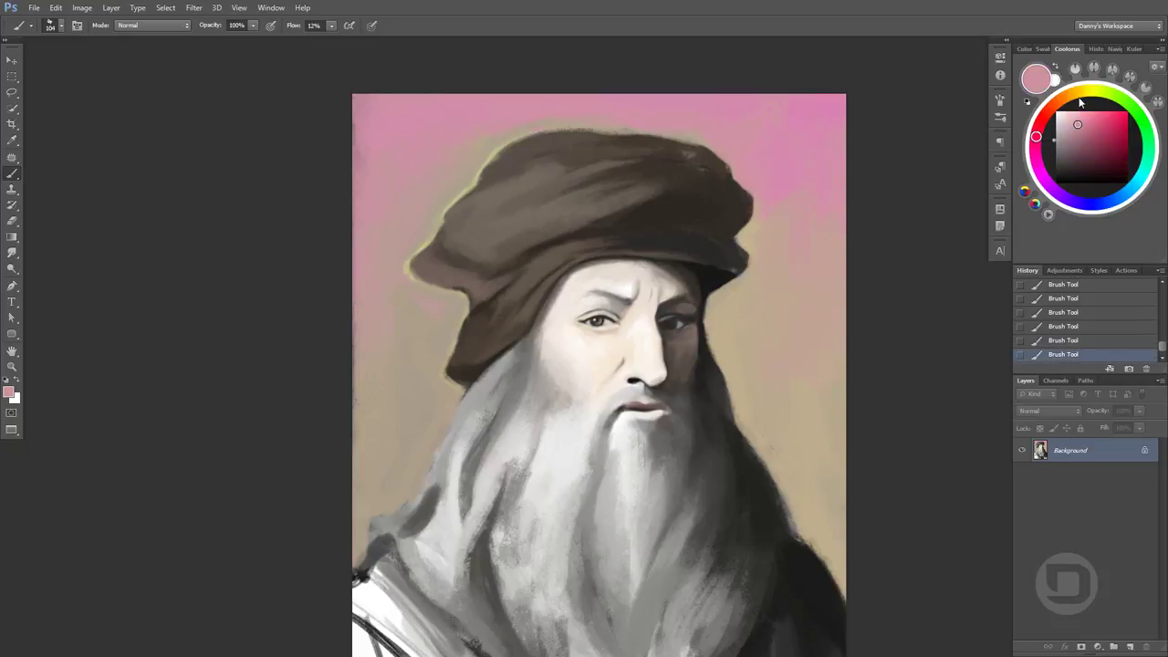
click(1085, 111)
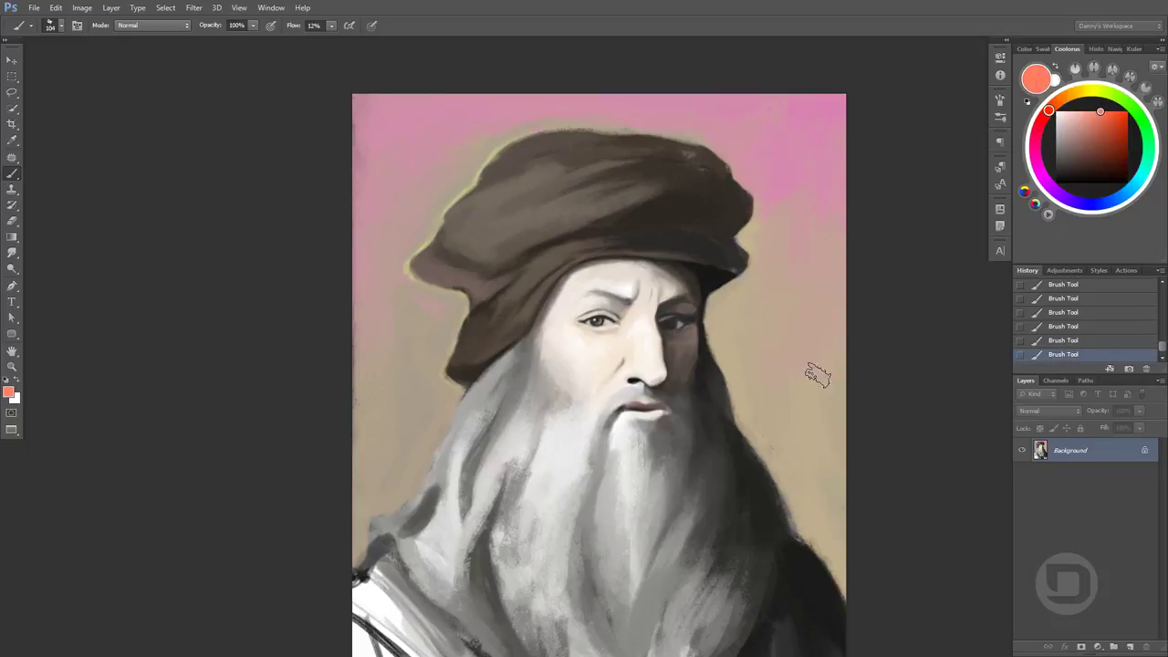
drag(818, 376, 866, 376)
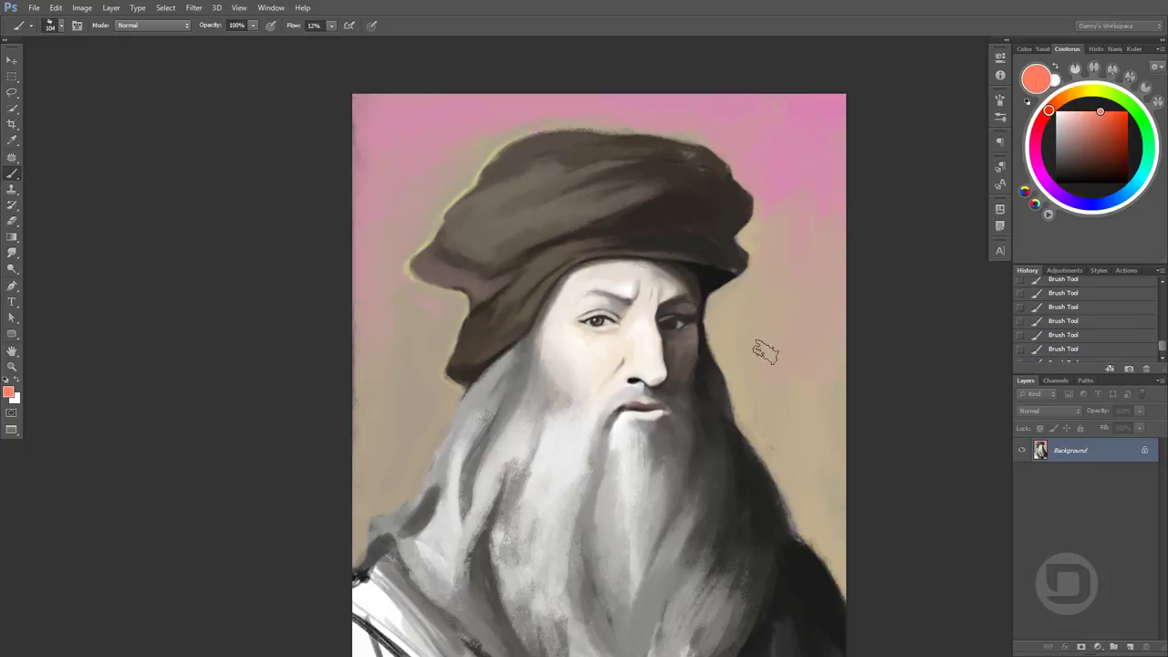
drag(799, 452, 828, 603)
key(d)
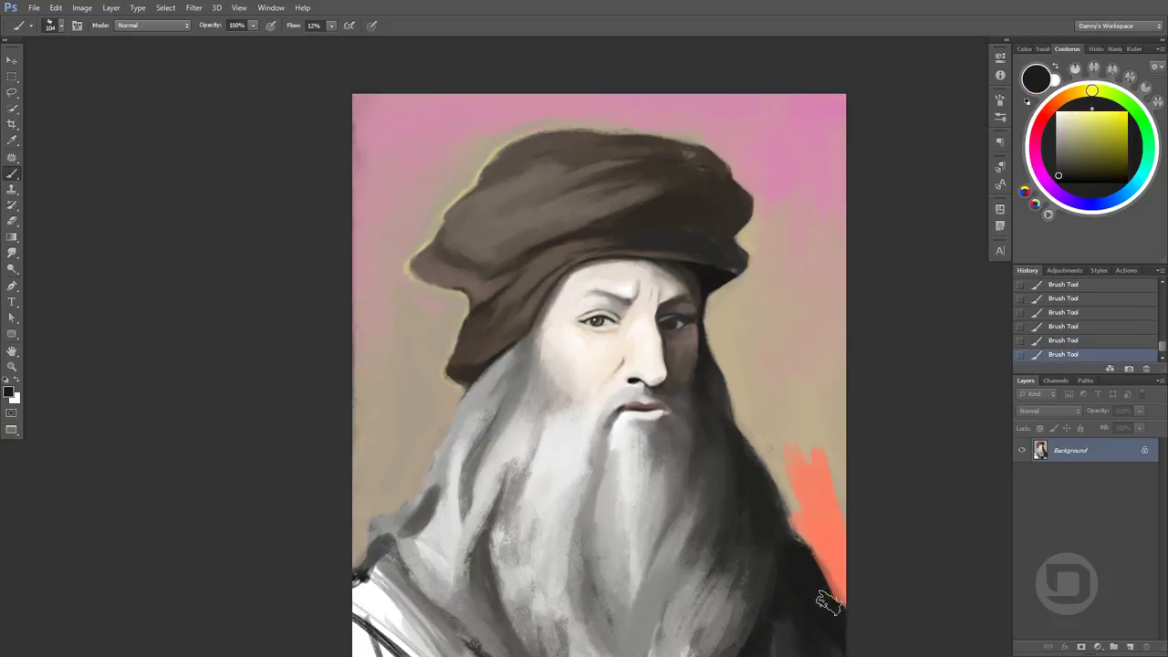
alt+click(827, 602)
click(1105, 134)
mouse_move(831, 429)
mouse_down()
mouse_move(807, 522)
mouse_move(826, 424)
mouse_move(803, 365)
mouse_move(757, 411)
mouse_move(809, 482)
mouse_up()
alt+click(739, 448)
alt+click(803, 456)
Paint light yellow over the right-side background, blending it into the orange
click(1090, 94)
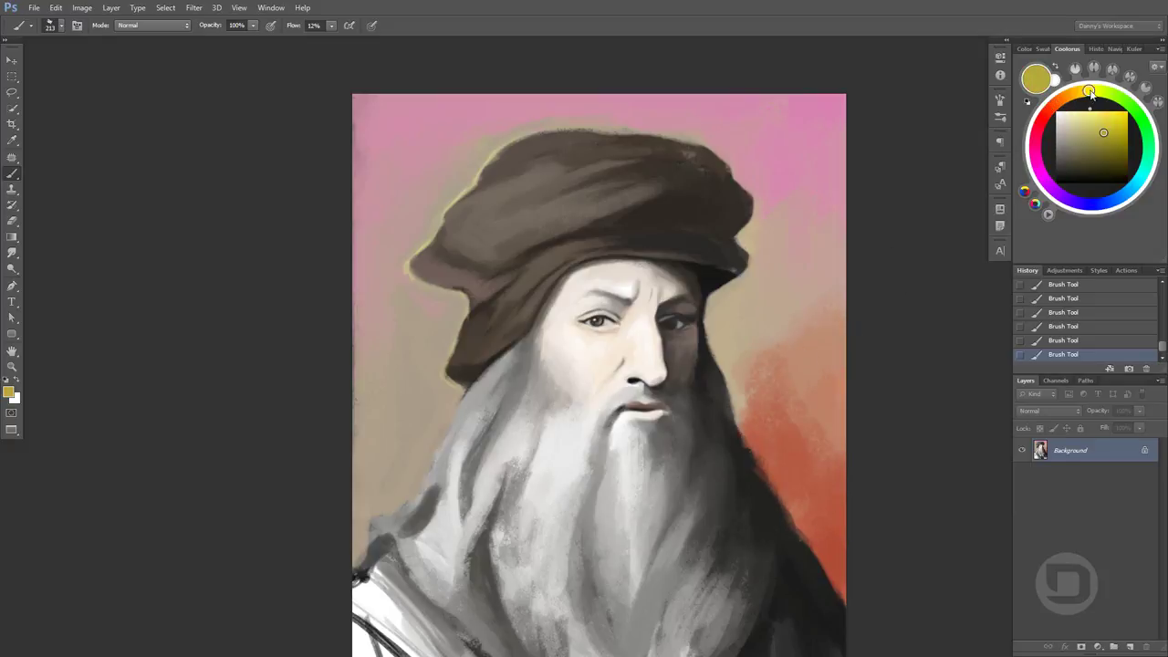
click(1090, 112)
mouse_move(757, 308)
mouse_down()
mouse_move(830, 334)
mouse_move(730, 346)
mouse_move(782, 404)
mouse_move(787, 360)
mouse_move(794, 427)
mouse_up()
alt+click(782, 405)
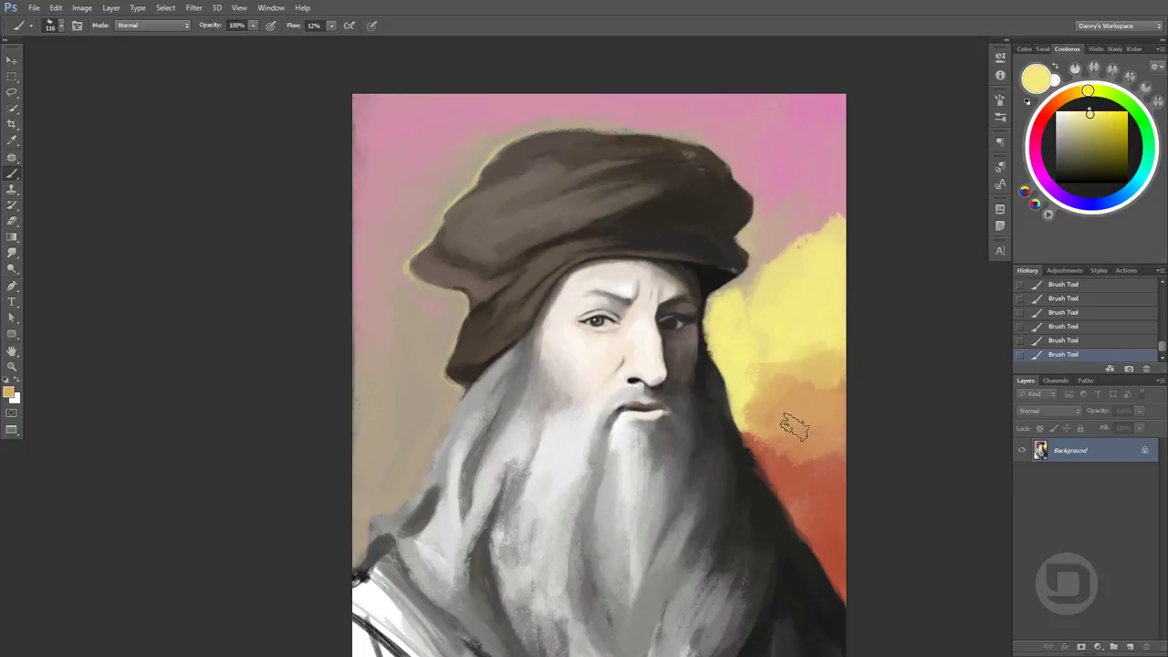
Carry yellow up into the upper right, blending it with sampled pink
alt+click(839, 339)
drag(815, 195, 785, 261)
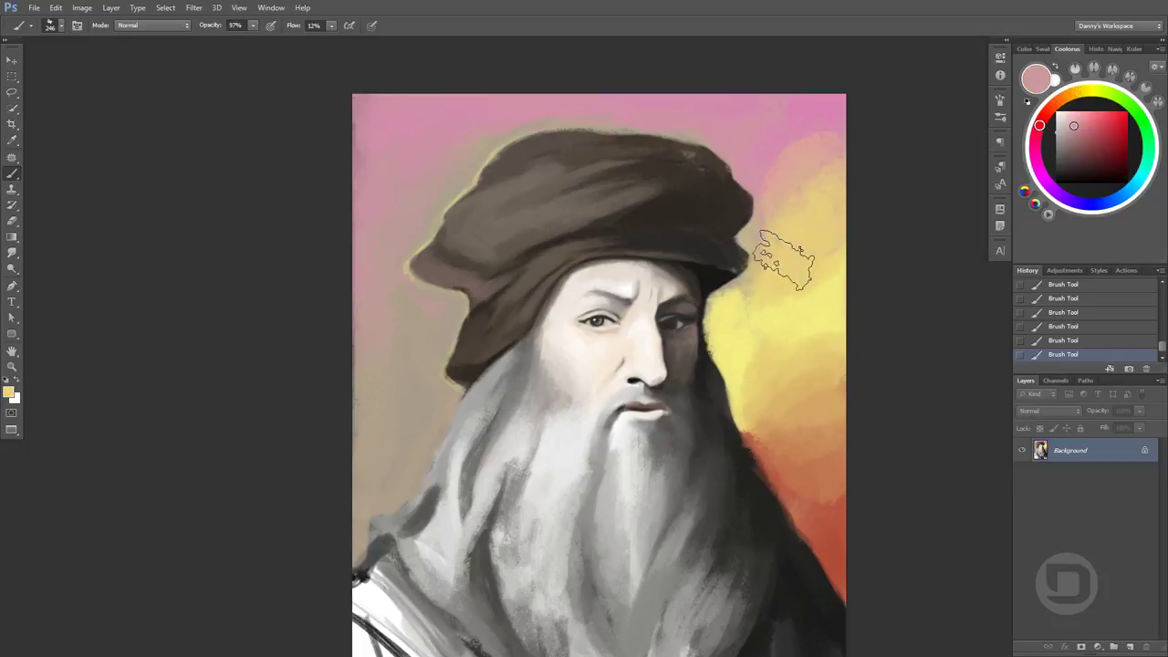
alt+click(784, 260)
drag(809, 156, 848, 112)
drag(795, 188, 815, 134)
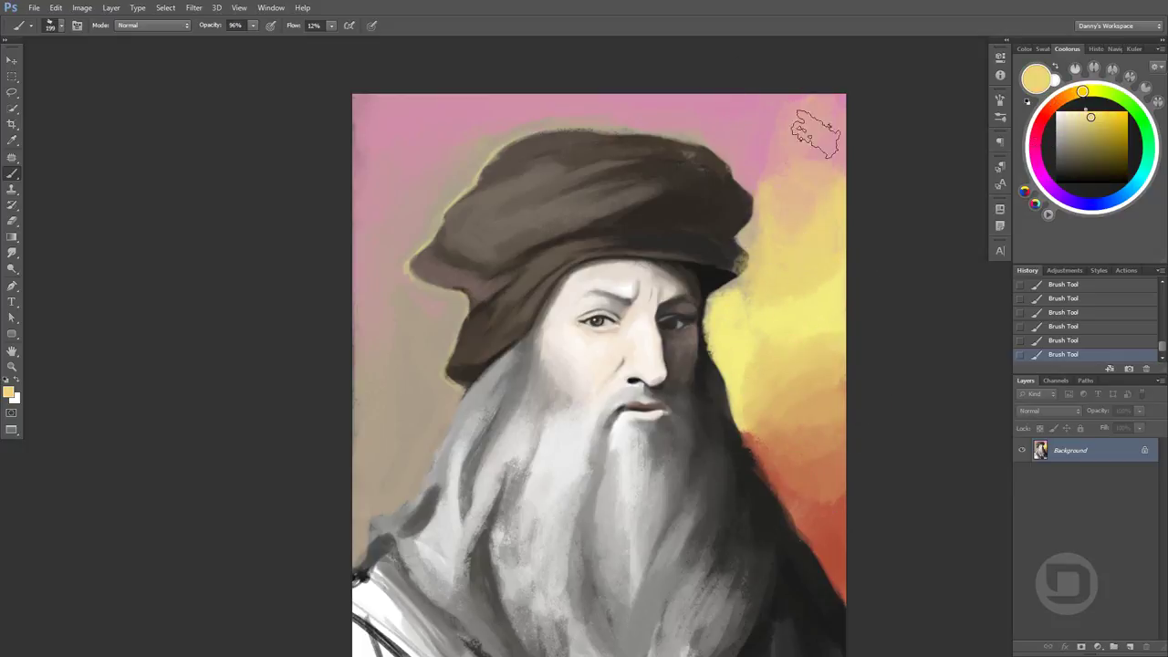
alt+click(815, 132)
alt+click(824, 268)
mouse_move(791, 196)
mouse_down()
mouse_move(825, 269)
mouse_move(803, 164)
mouse_up()
alt+click(824, 278)
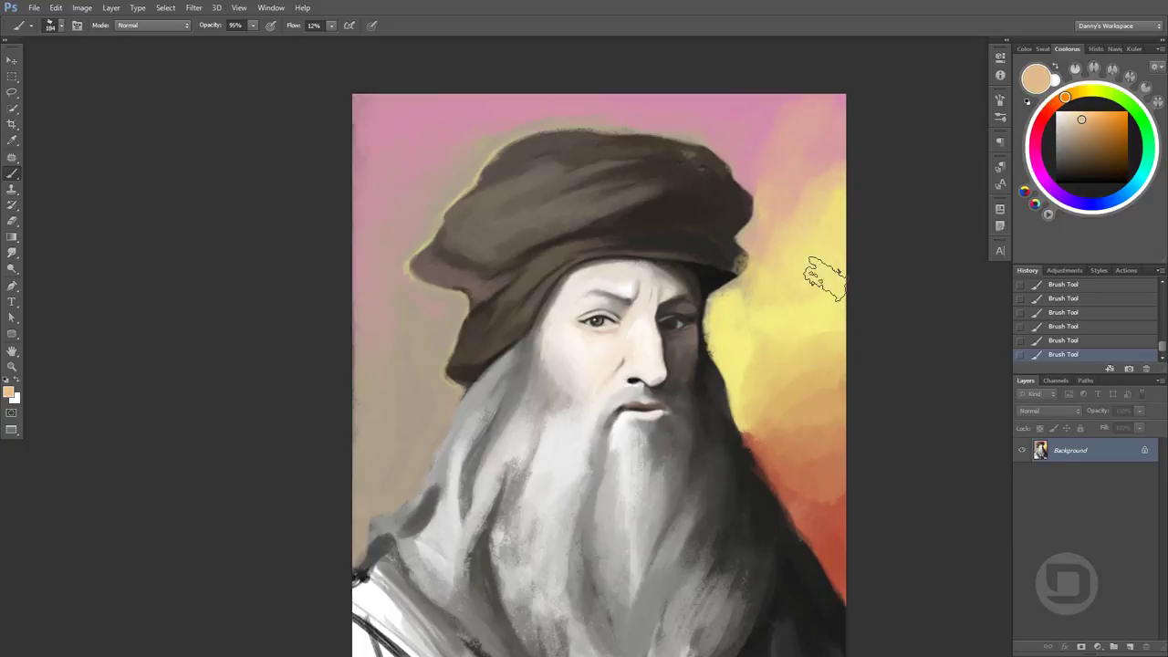
scroll(825, 278, up, 1)
Repaint yellow and orange on the lower right, softening the dark edge beside beard and hat
mouse_move(774, 410)
mouse_down()
mouse_move(813, 365)
mouse_move(761, 430)
mouse_move(851, 573)
mouse_up()
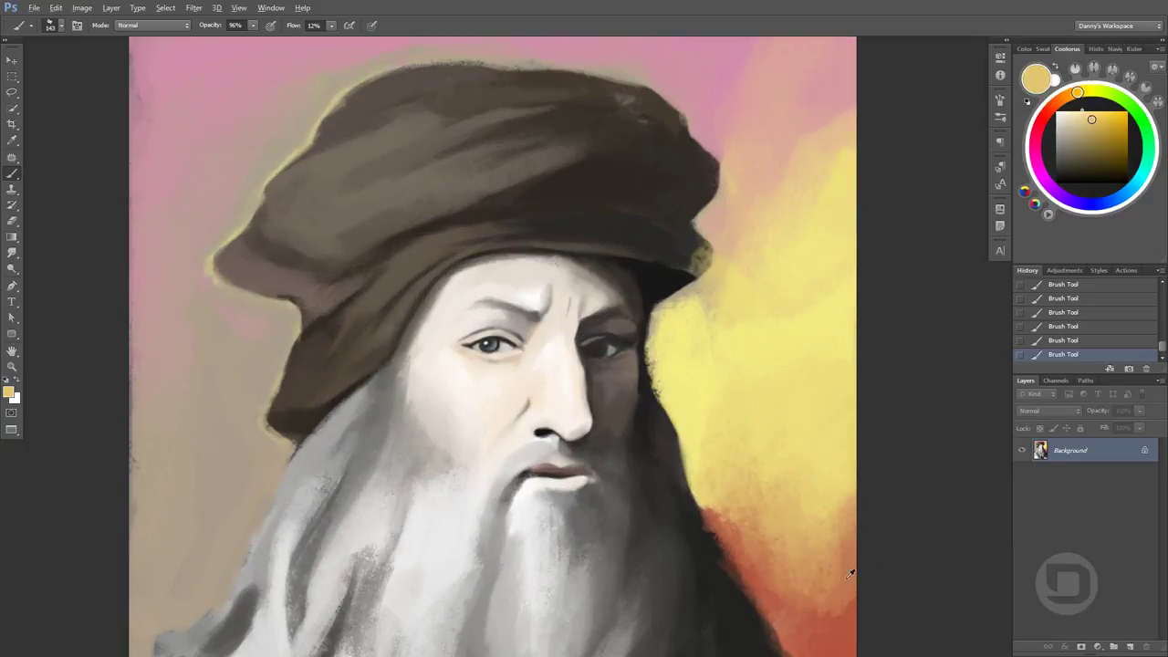
alt+click(743, 508)
drag(743, 508, 704, 553)
alt+click(660, 432)
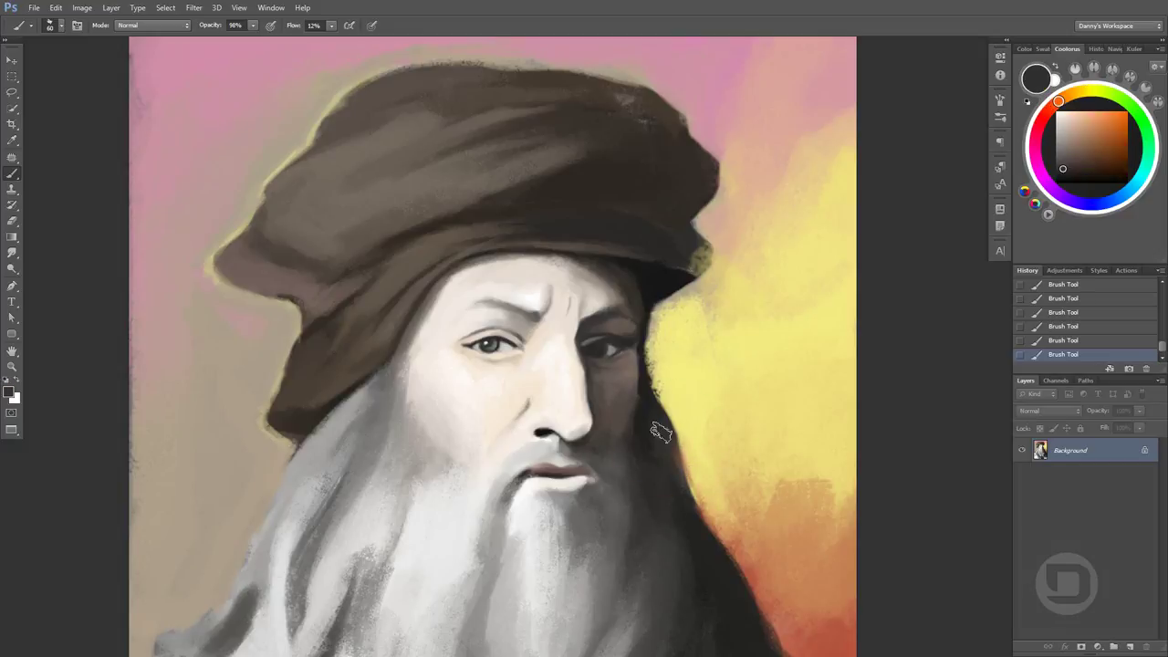
alt+click(680, 429)
drag(675, 456, 660, 325)
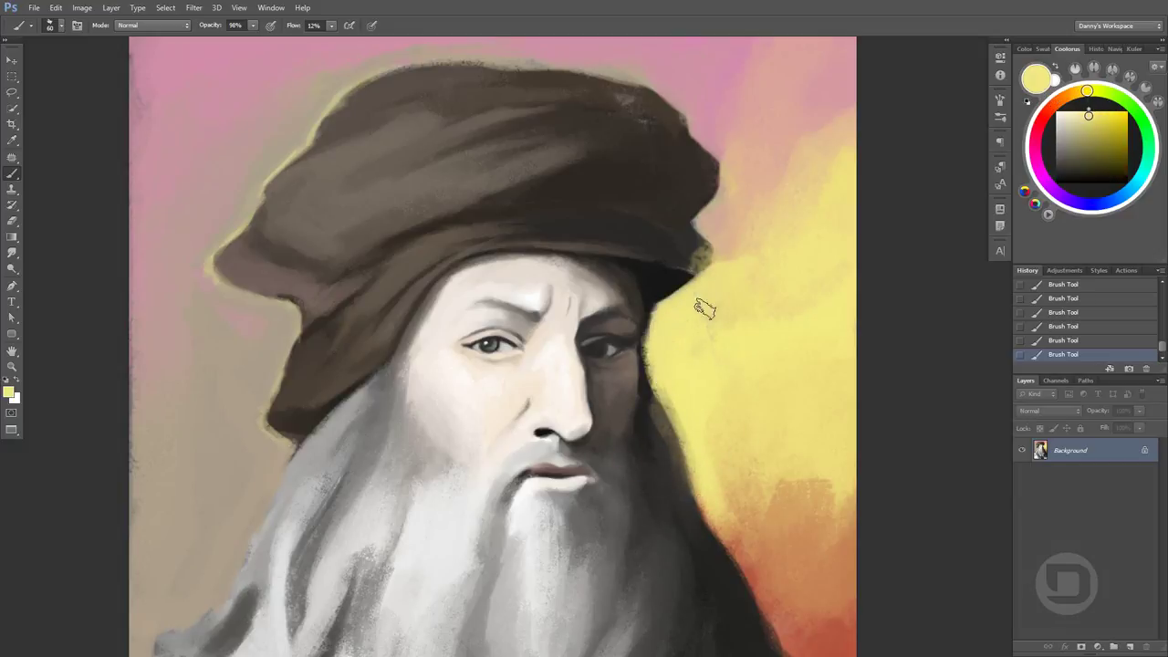
Darken the hat's right edge and add pinkish tan and yellow beside it
alt+click(693, 264)
mouse_move(694, 264)
mouse_down()
mouse_move(702, 242)
mouse_move(730, 246)
mouse_up()
alt+click(721, 264)
alt+click(749, 164)
drag(730, 155, 737, 220)
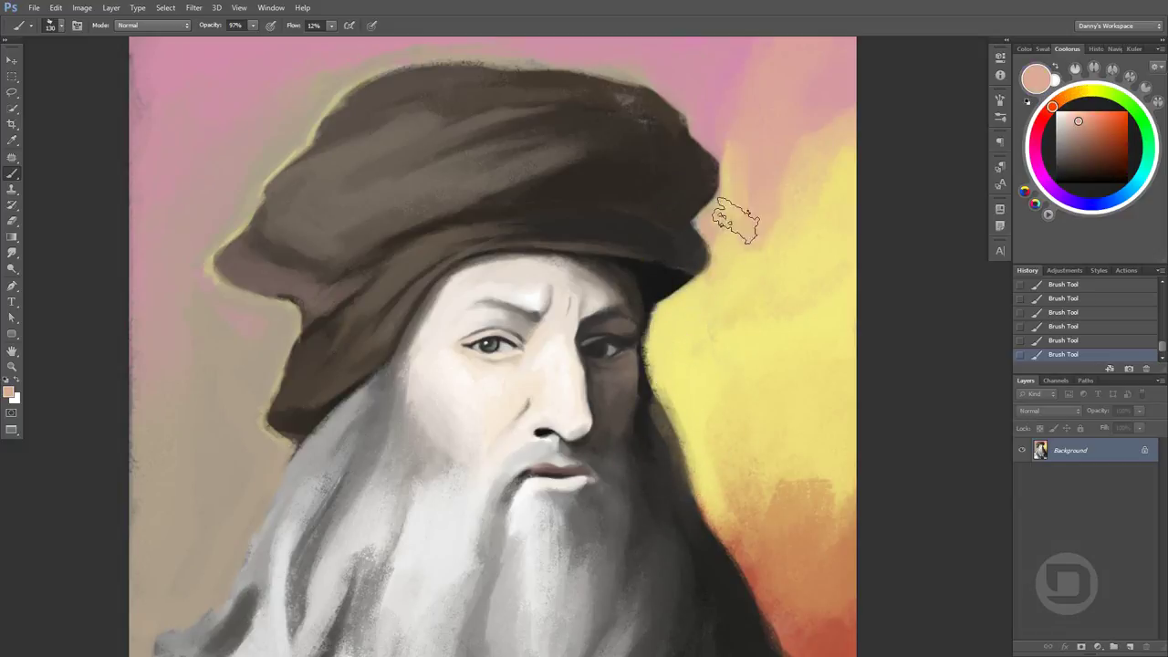
alt+click(751, 305)
alt+click(826, 100)
drag(803, 118, 772, 242)
Paint orange and dark blending strokes along the background right of the beard
alt+click(792, 492)
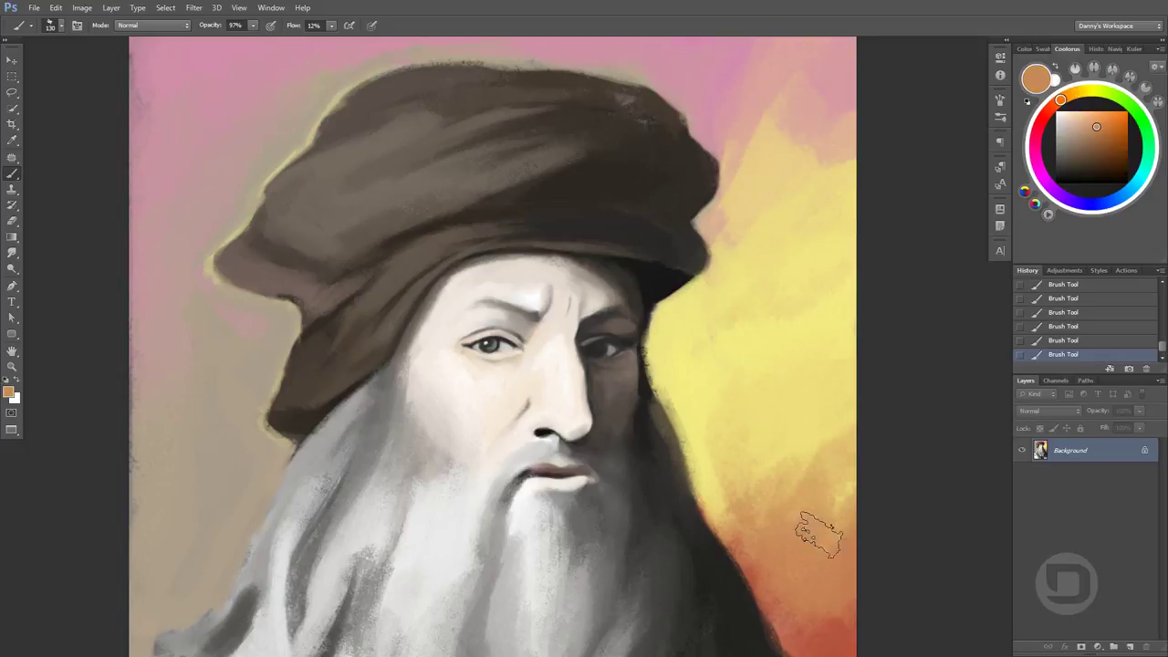
mouse_move(819, 534)
mouse_down()
mouse_move(829, 325)
mouse_move(717, 465)
mouse_up()
alt+click(703, 474)
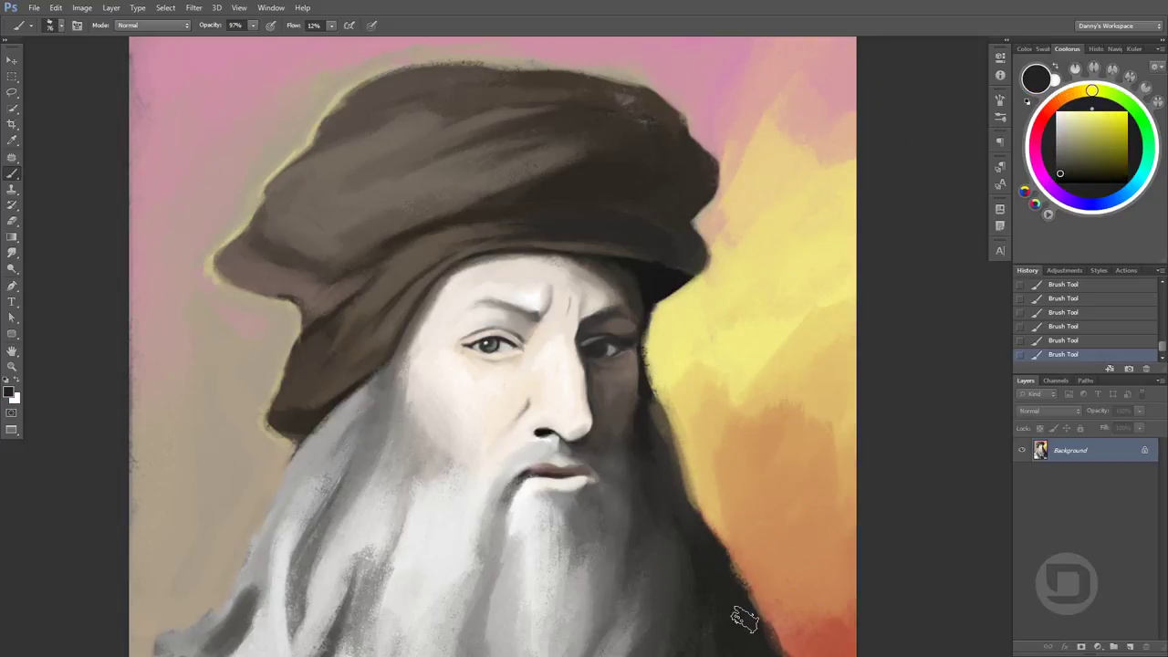
drag(744, 619, 737, 438)
drag(722, 517, 757, 569)
alt+click(766, 488)
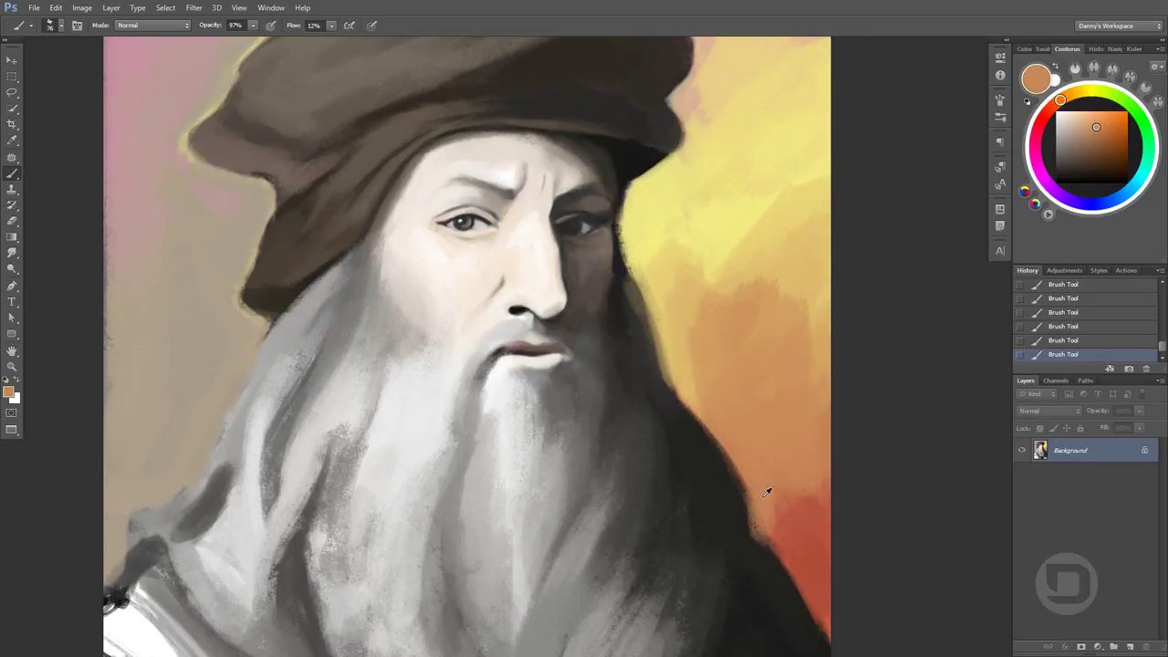
drag(767, 487, 734, 456)
alt+click(735, 456)
drag(767, 539, 821, 629)
mouse_move(852, 496)
mouse_down()
mouse_move(860, 418)
mouse_move(852, 473)
mouse_up()
Add yellow right of the head and peach in the upper-right background
alt+click(775, 234)
drag(739, 265, 816, 295)
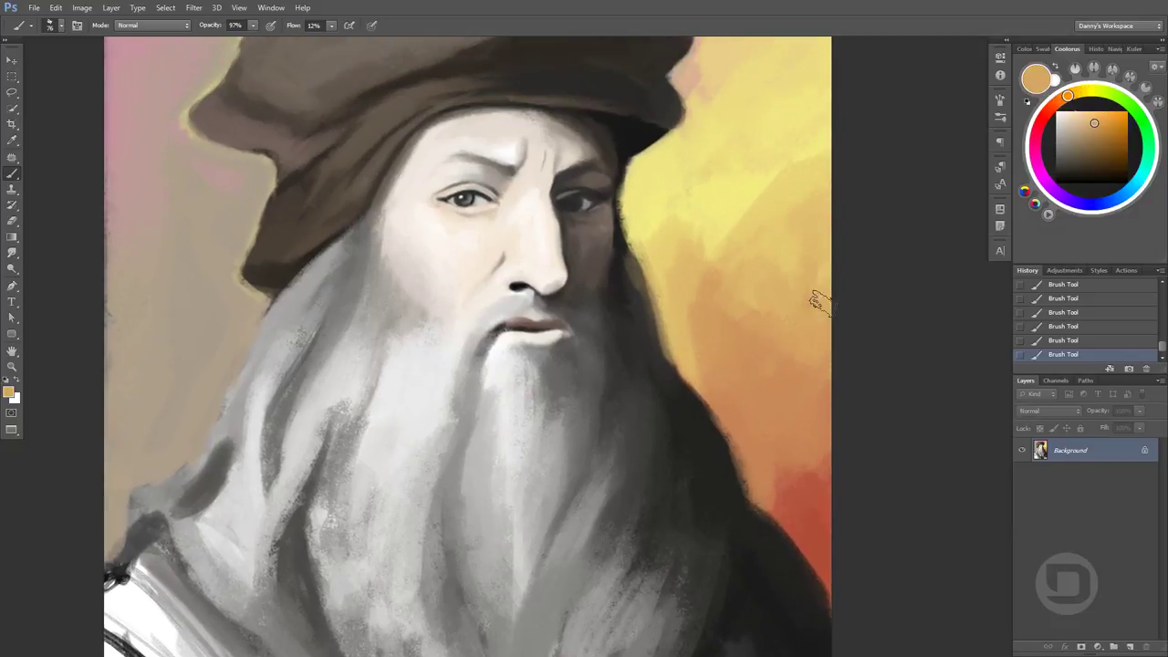
drag(648, 283, 634, 209)
alt+click(613, 212)
alt+click(633, 173)
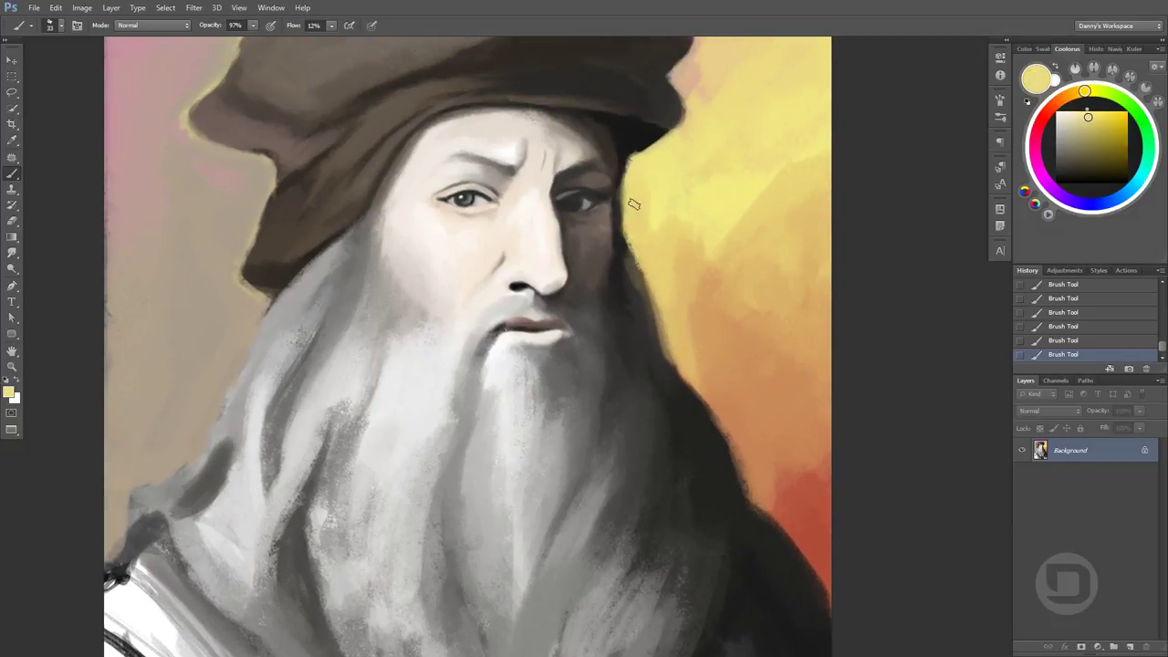
alt+click(630, 195)
alt+click(666, 144)
drag(692, 90, 657, 354)
alt+click(709, 261)
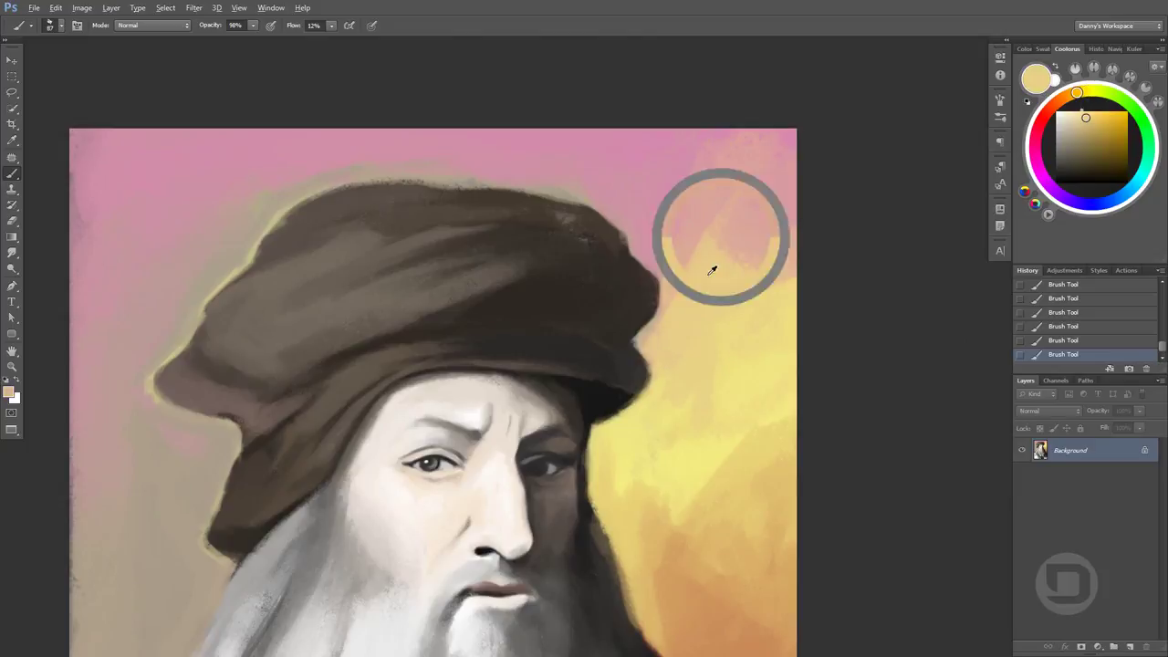
mouse_move(710, 274)
mouse_down()
mouse_move(709, 321)
mouse_move(676, 219)
mouse_up()
Paint yellow right of the face, then peach over the yellow right of the hat
alt+click(636, 405)
mouse_move(636, 406)
mouse_down()
mouse_move(651, 469)
mouse_move(626, 417)
mouse_move(709, 348)
mouse_up()
alt+click(652, 469)
alt+click(679, 486)
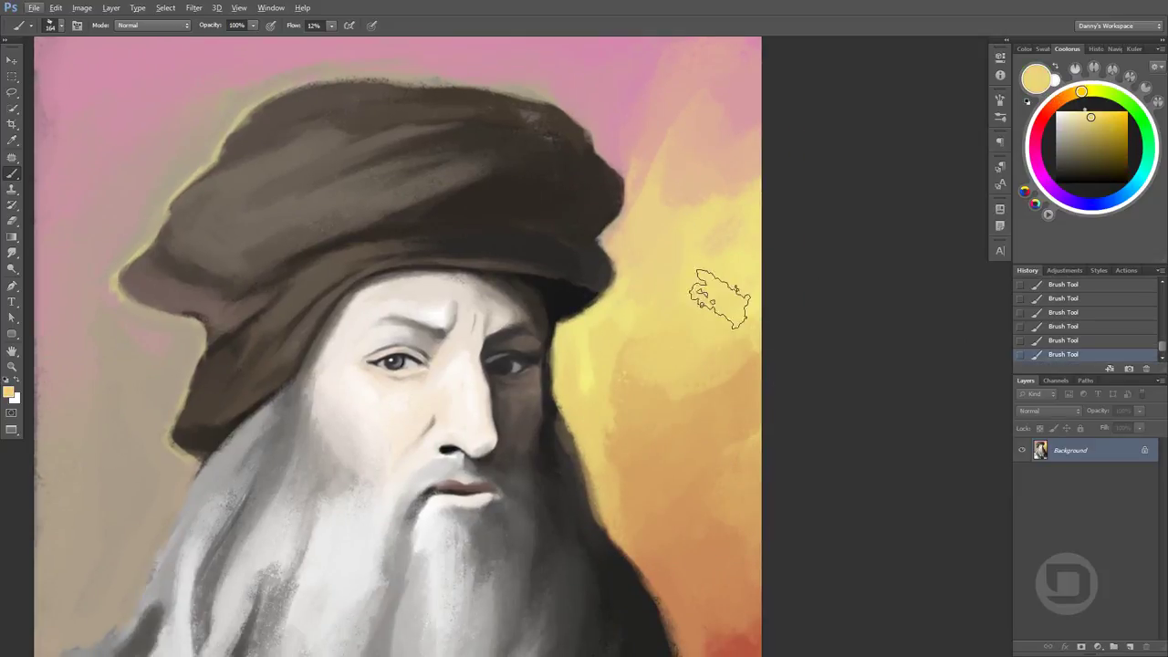
alt+click(710, 407)
drag(699, 300, 621, 340)
Sample peach and yellow-orange background tones and stroke orange over the lower-right background
alt+click(654, 149)
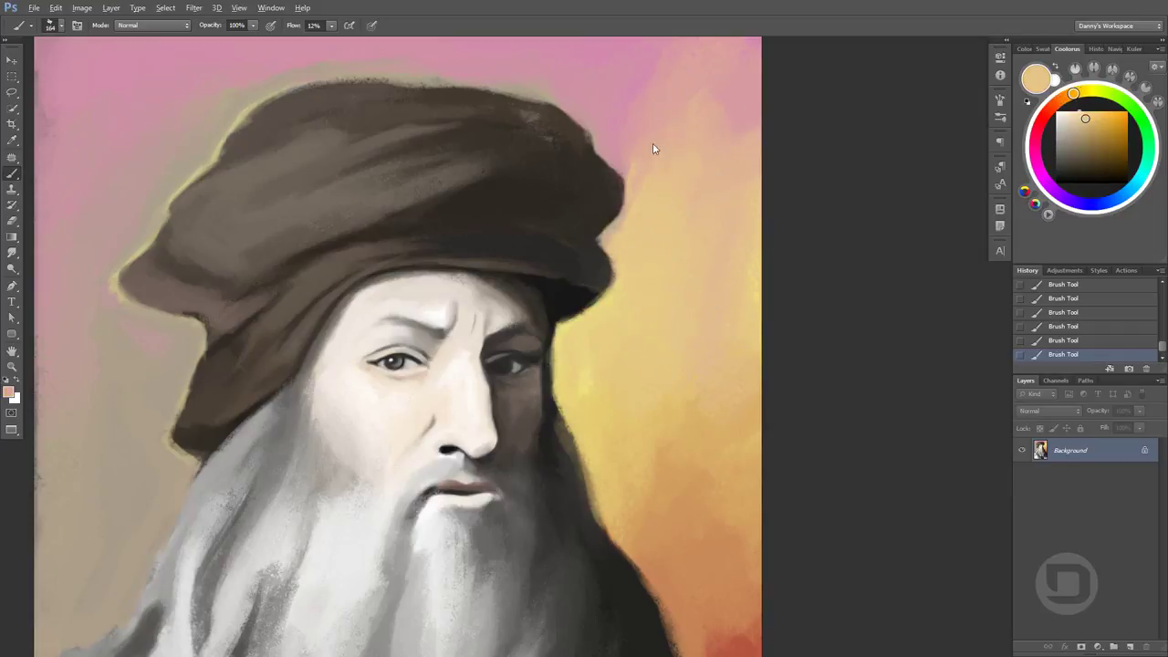
alt+click(615, 195)
alt+click(629, 209)
alt+click(667, 399)
alt+click(630, 274)
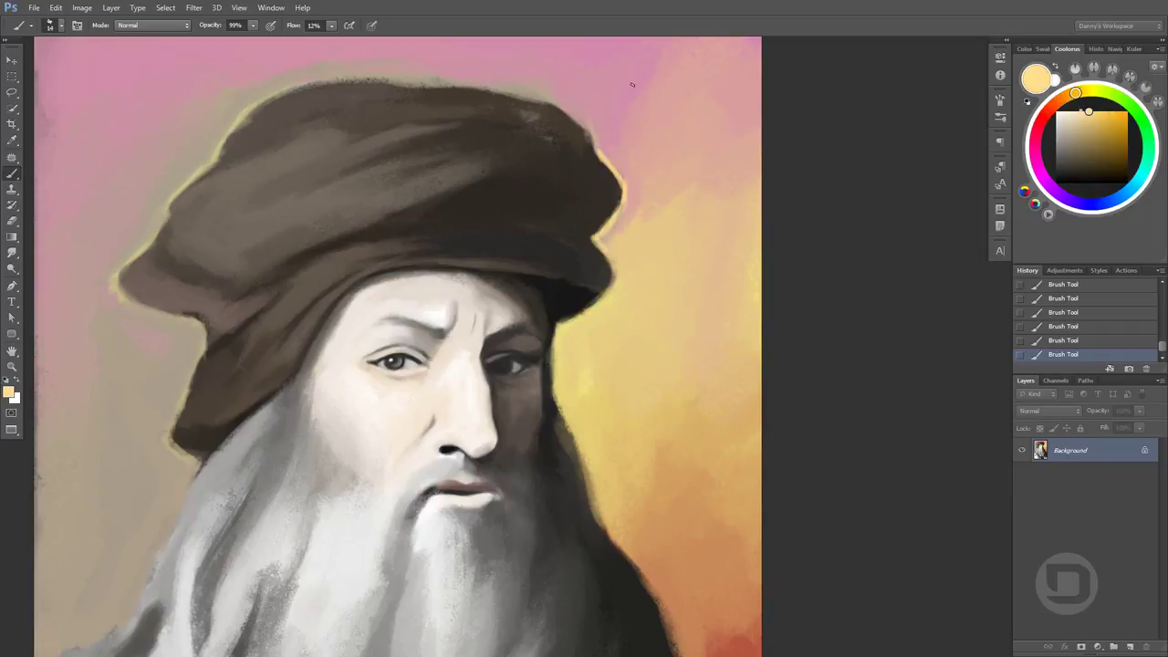
drag(631, 85, 617, 72)
alt+click(626, 187)
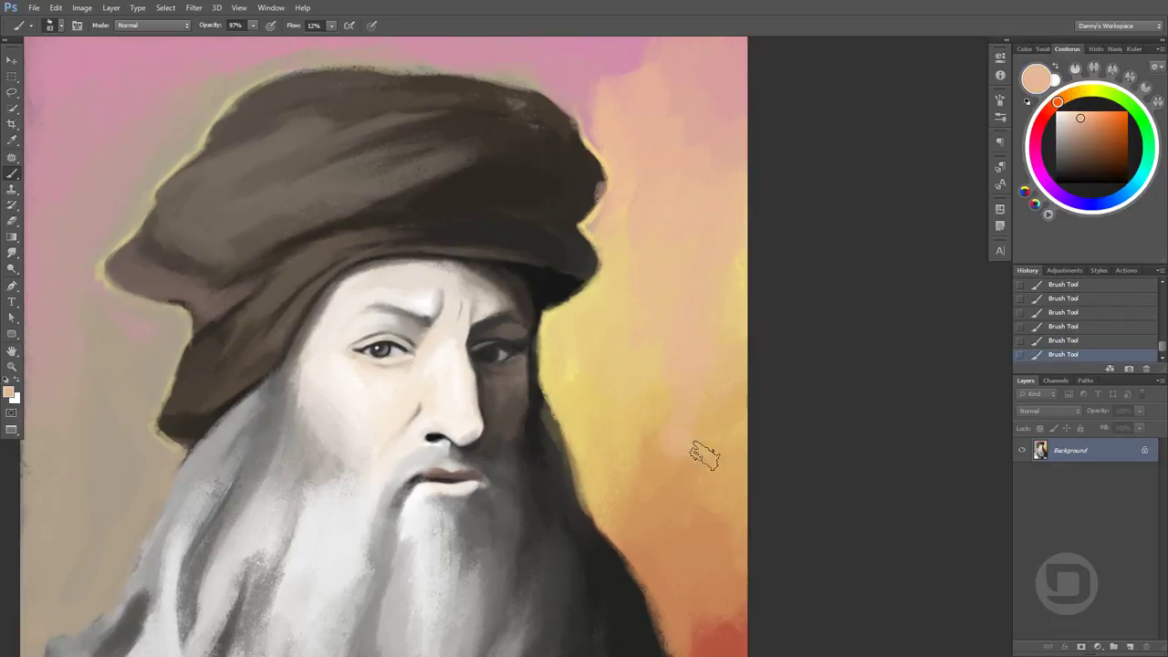
mouse_move(705, 456)
mouse_down()
mouse_move(672, 560)
mouse_move(704, 508)
mouse_move(626, 547)
mouse_up()
Paint peach strokes across the left background beside the turban and beard
key(d)
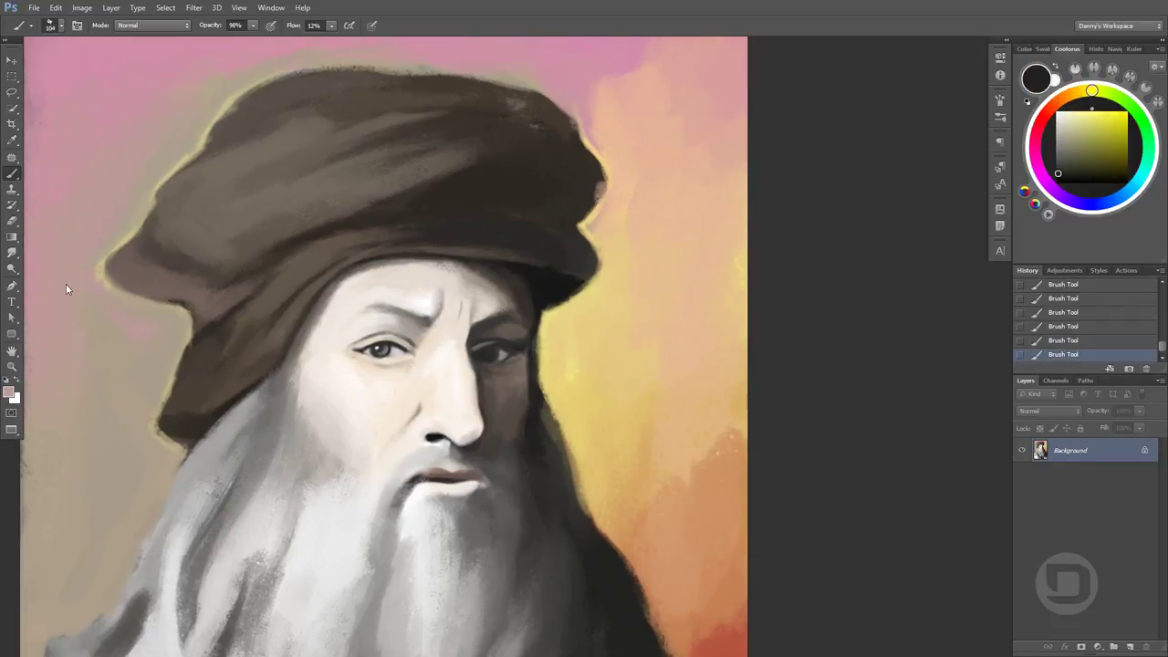
alt+click(65, 289)
drag(65, 289, 214, 346)
mouse_move(205, 530)
mouse_down()
mouse_move(204, 394)
mouse_move(307, 411)
mouse_move(260, 552)
mouse_up()
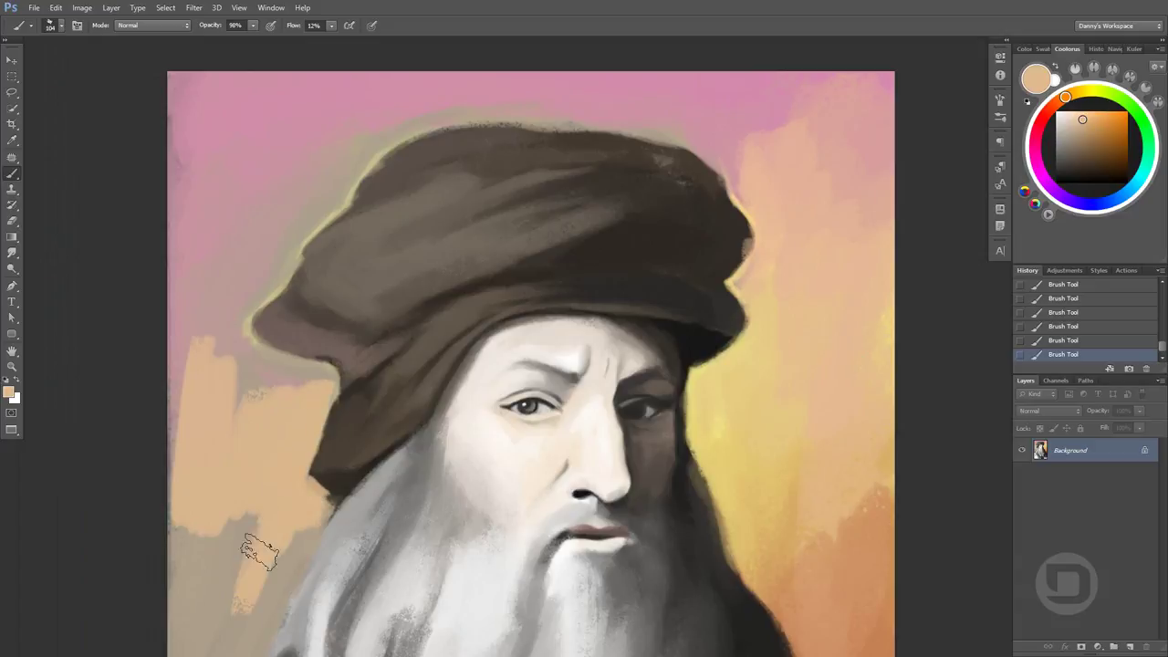
Darken the hat's lower-left edge with dark brown at full opacity, then fit the portrait on screen
key(0)
alt+click(320, 484)
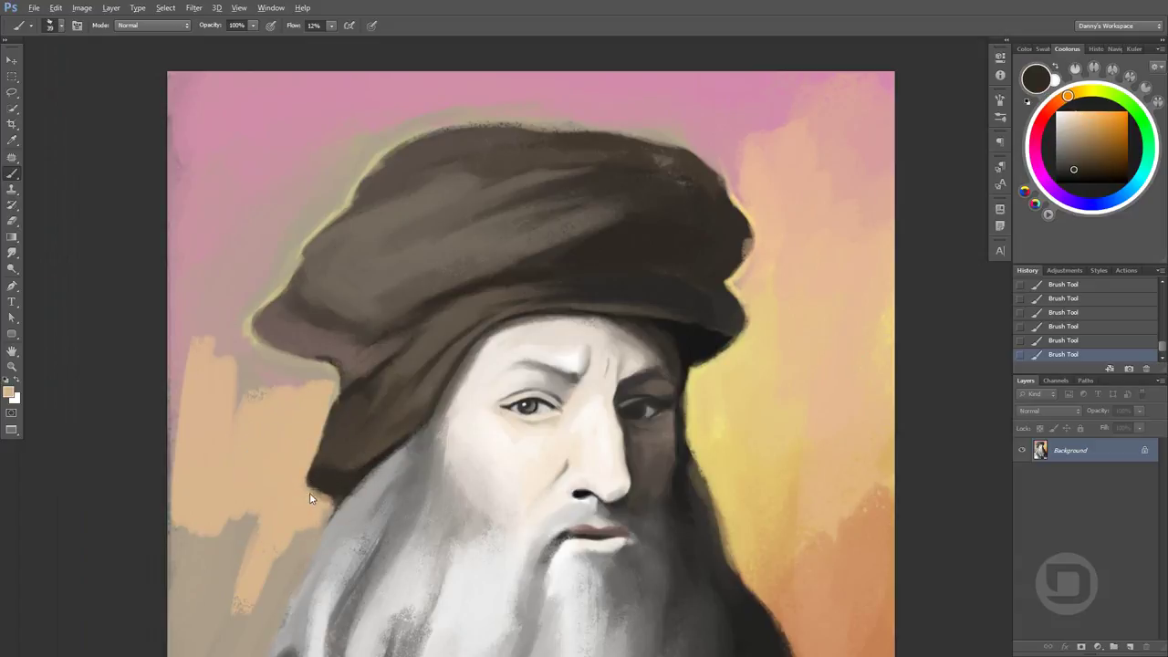
drag(311, 497, 356, 508)
alt+click(365, 468)
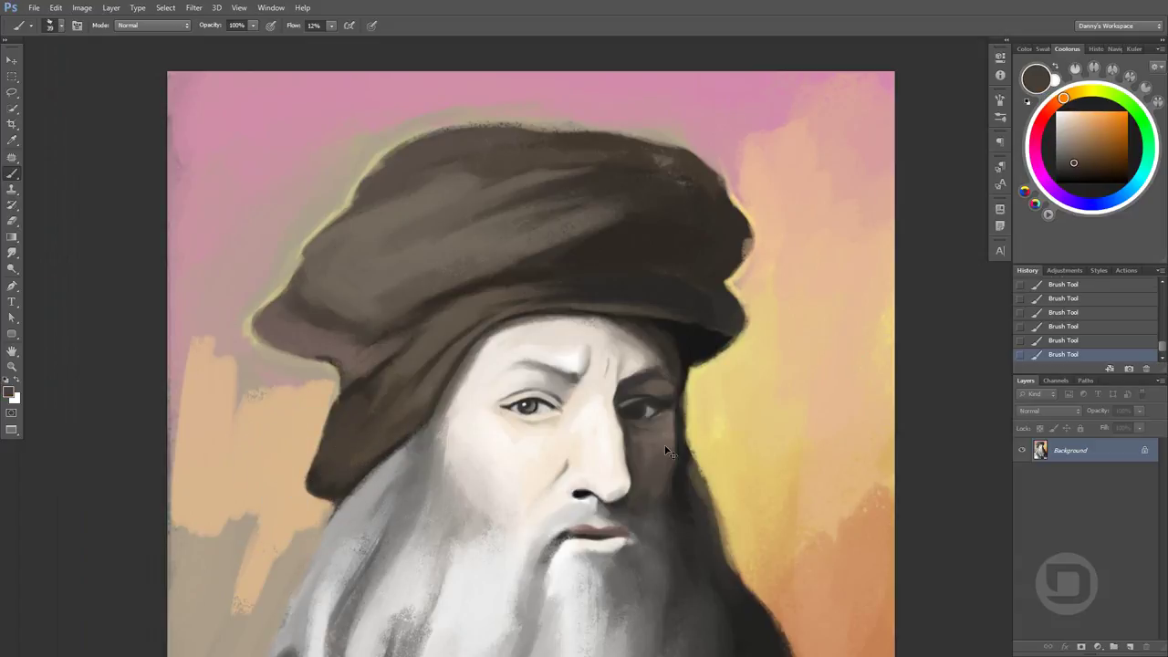
key(ctrl+0)
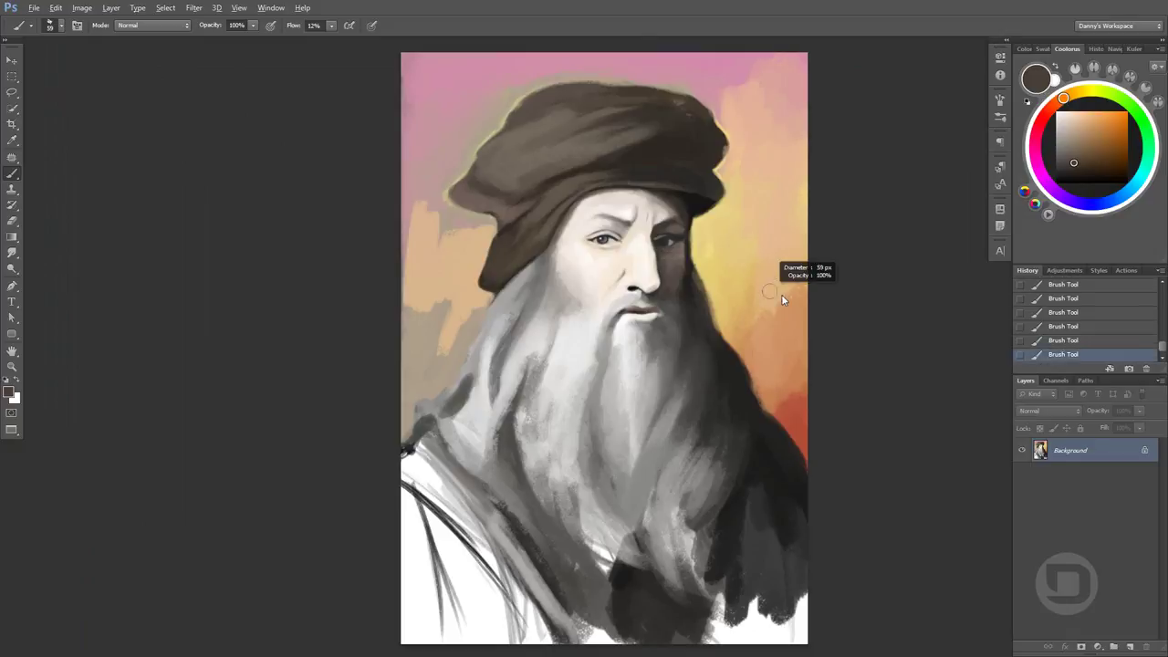
Sample peach, tan and red-orange tones on the right and shrink the brush to about 93 px
alt+click(757, 300)
alt+click(753, 289)
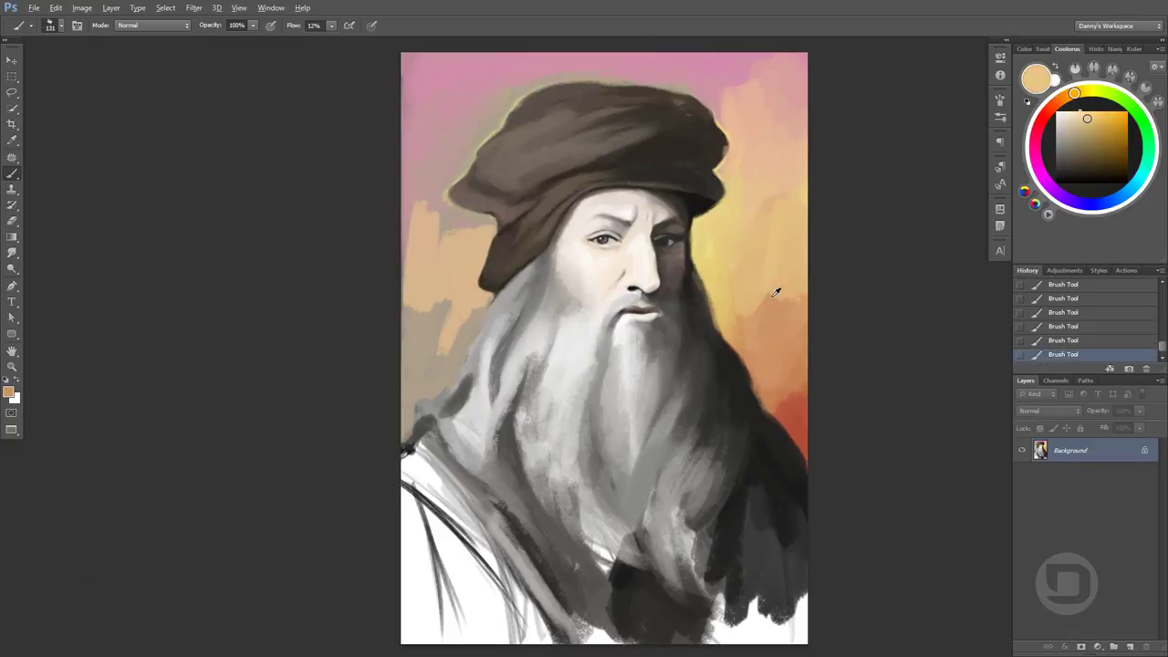
alt+click(723, 73)
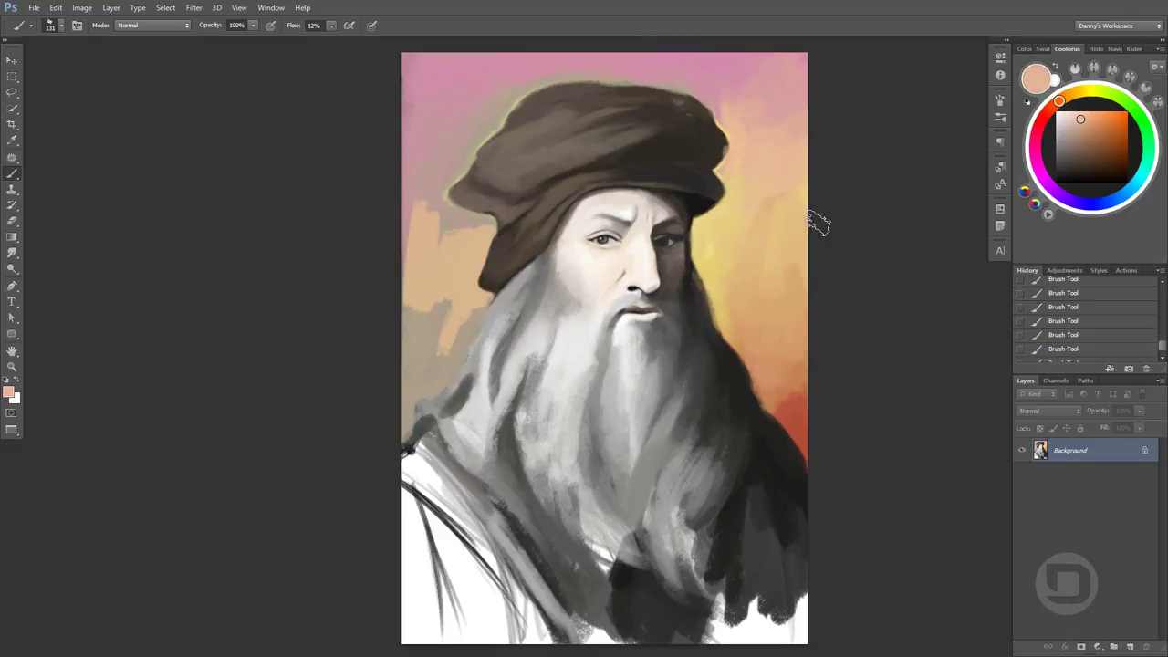
alt+click(783, 383)
alt+click(756, 339)
alt+click(799, 399)
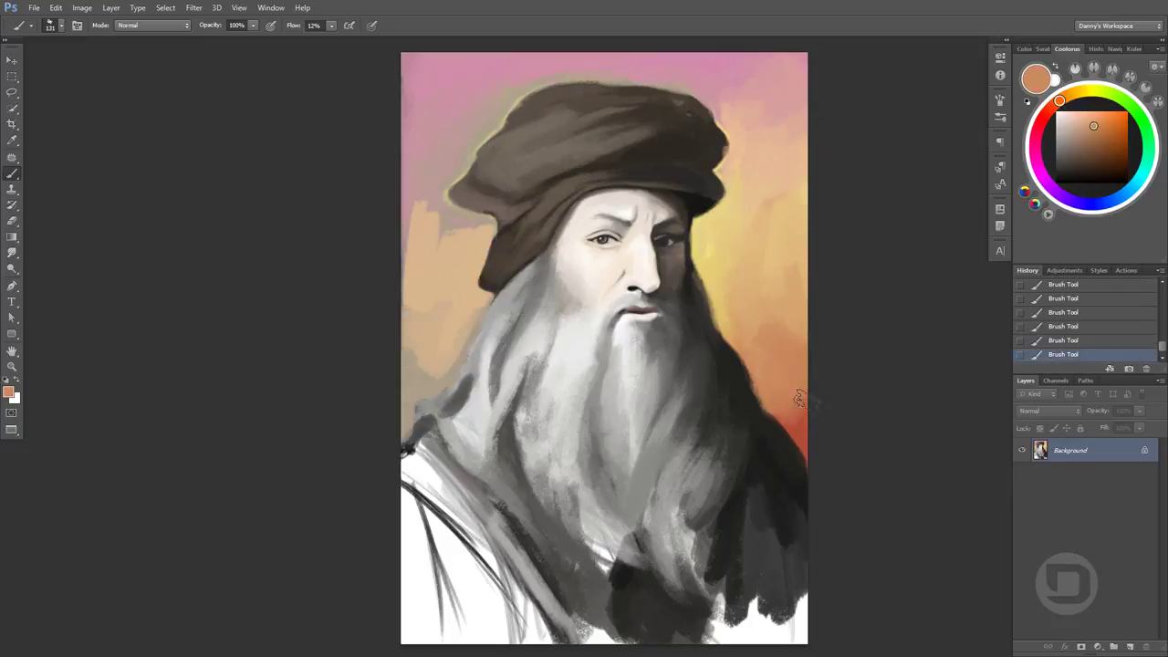
drag(772, 443, 746, 386)
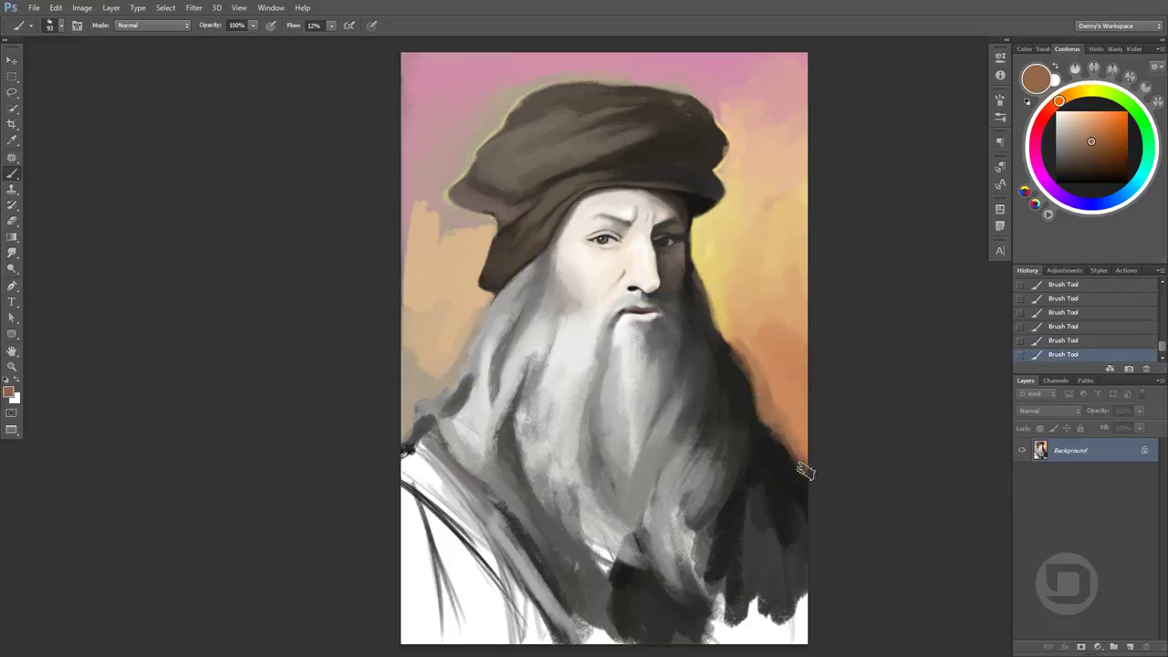
Sample tan and pale yellow tones on the left and dab them beside the beard
alt+click(496, 310)
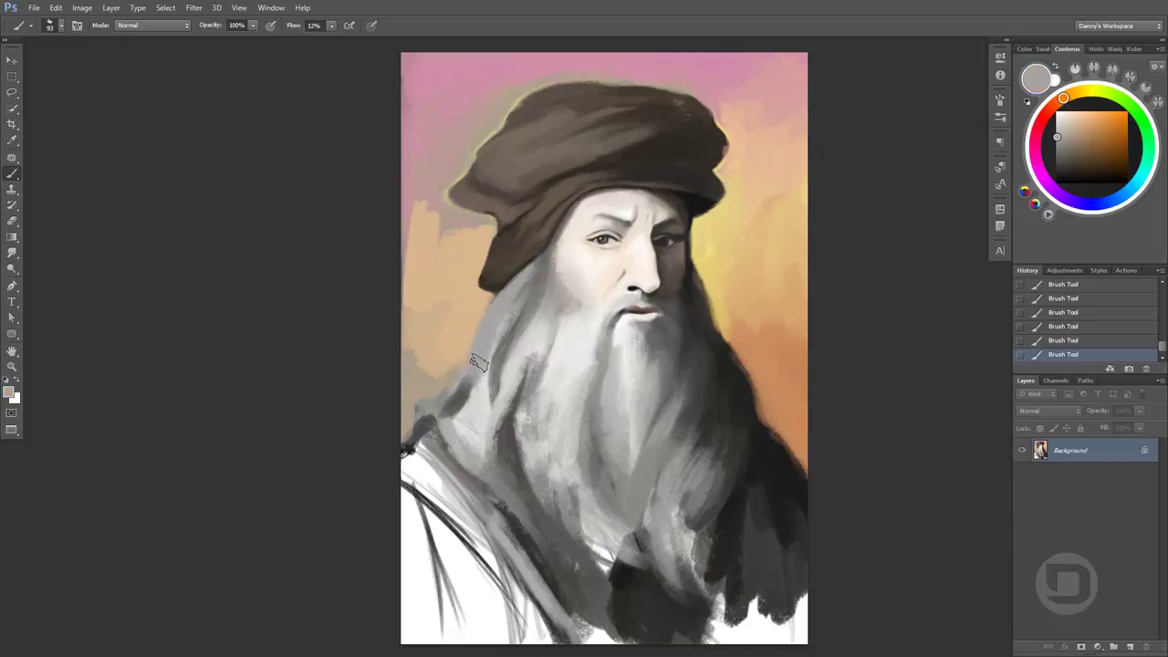
alt+click(470, 271)
key(bracketright)
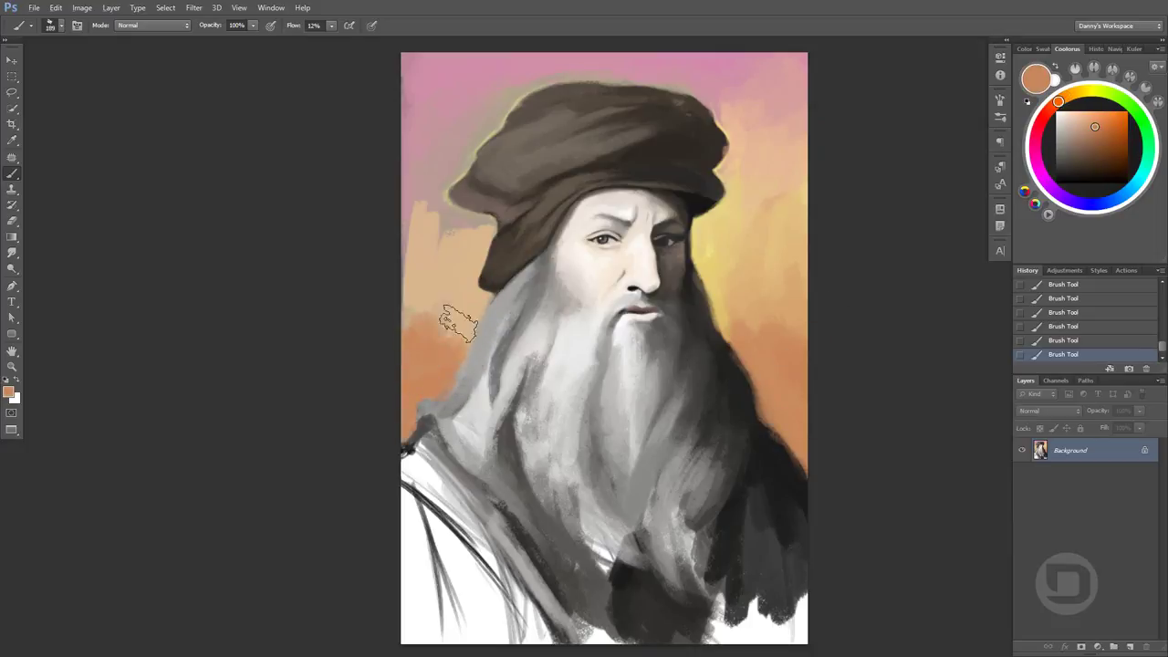
alt+click(438, 355)
alt+click(488, 309)
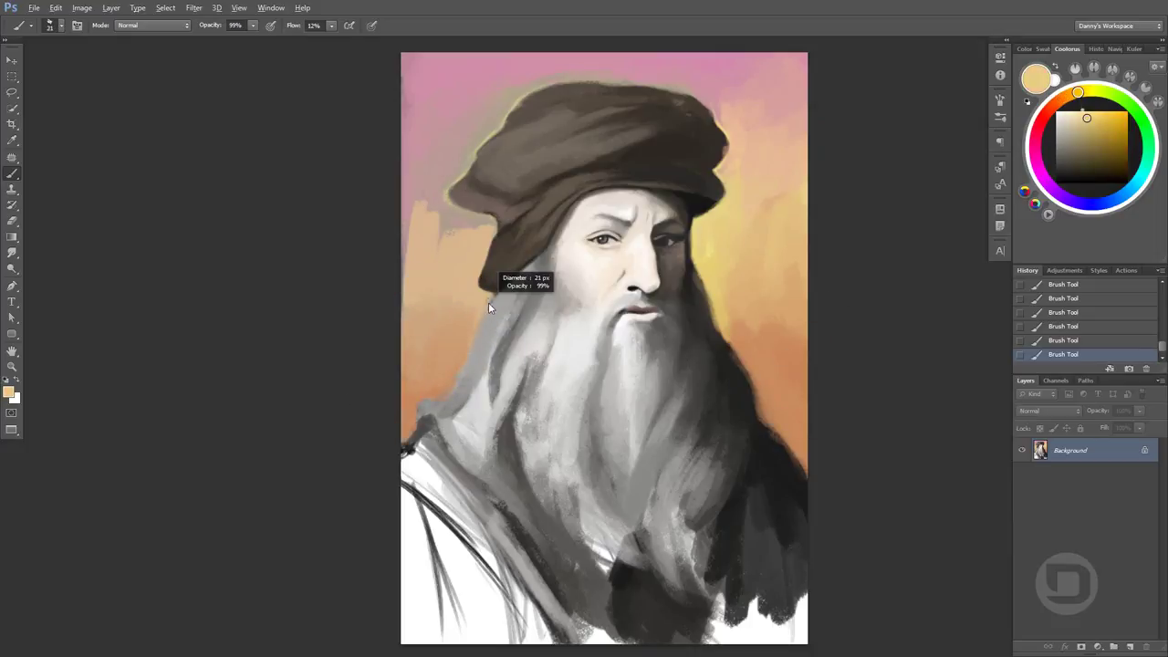
alt+click(472, 363)
alt+click(417, 419)
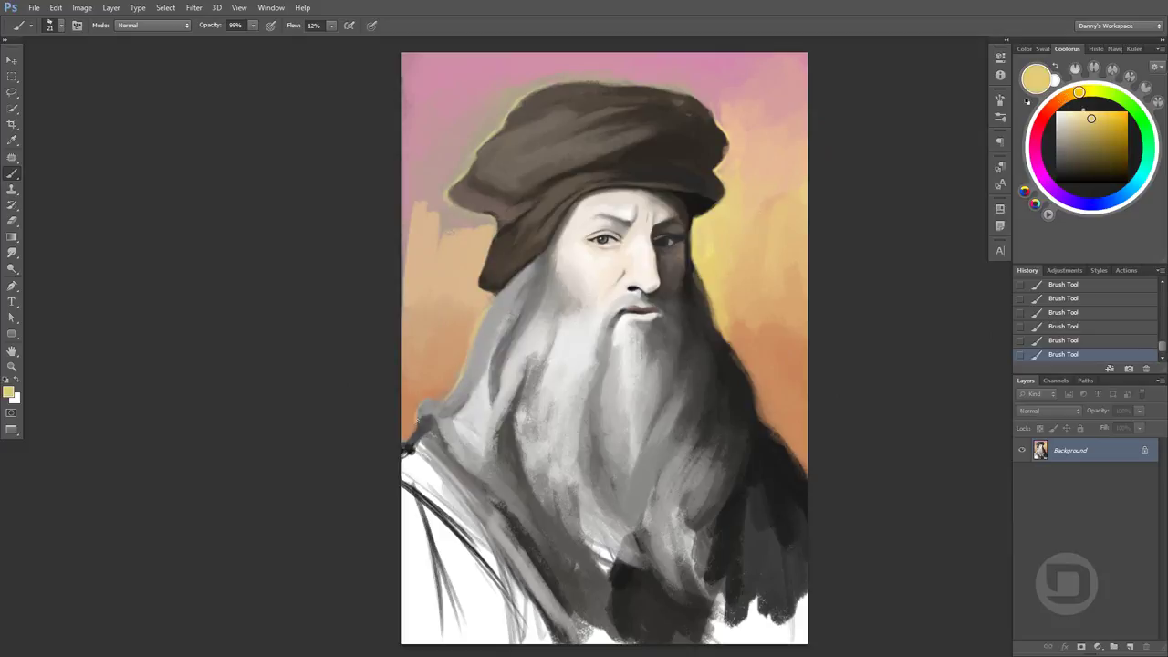
click(409, 437)
At full opacity, sample pink and peach from the upper-right background
key(0)
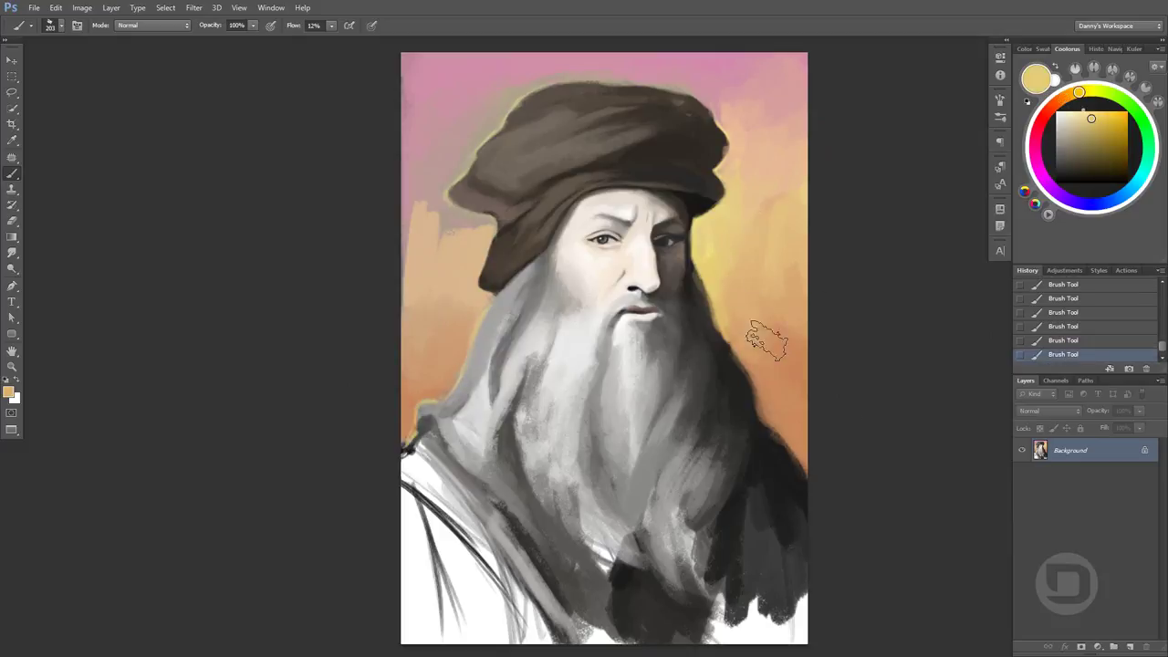
alt+click(771, 324)
alt+click(733, 81)
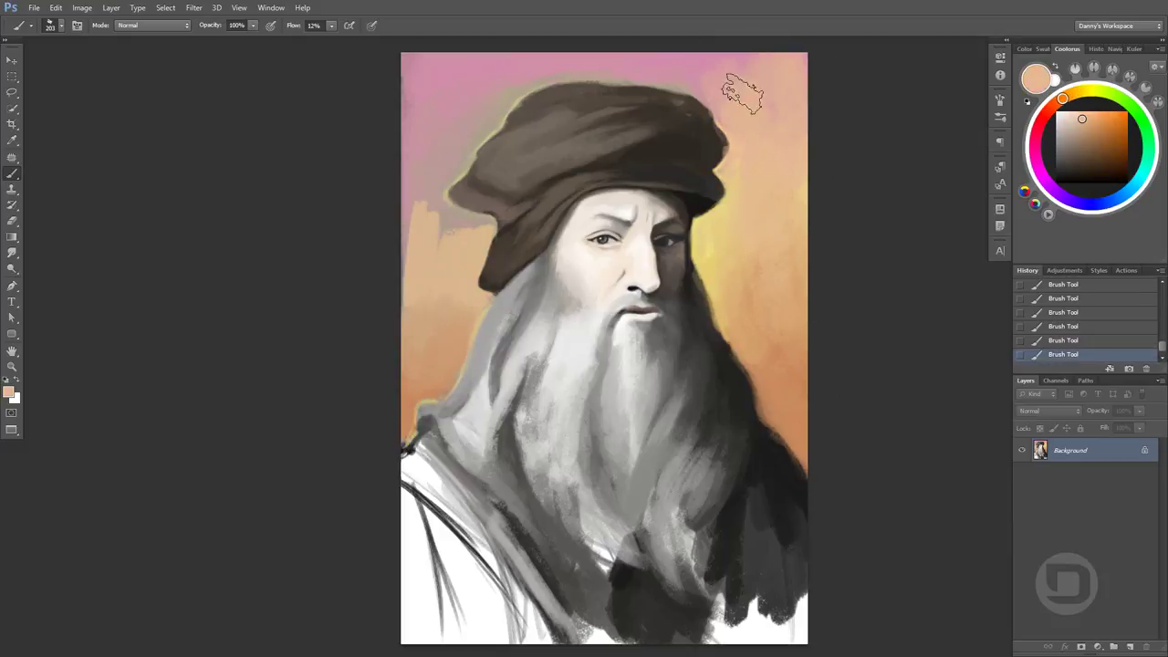
scroll(743, 92, up, 3)
alt+click(722, 118)
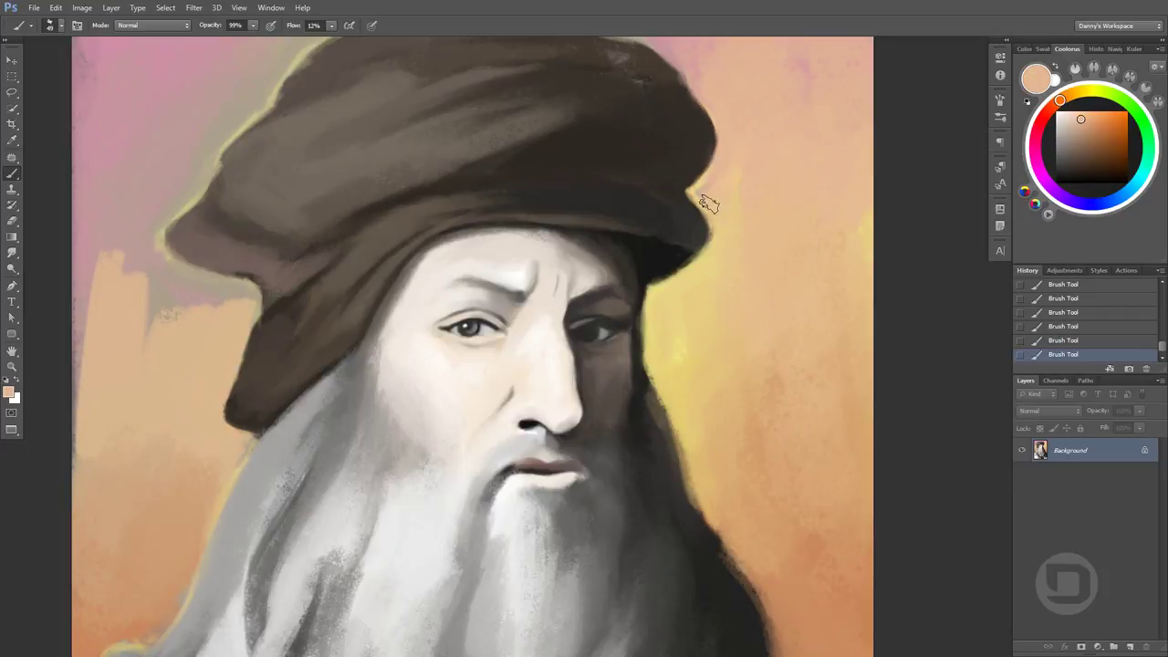
Stroke dark brown from near the eye down the right side of the face as hair
key(0)
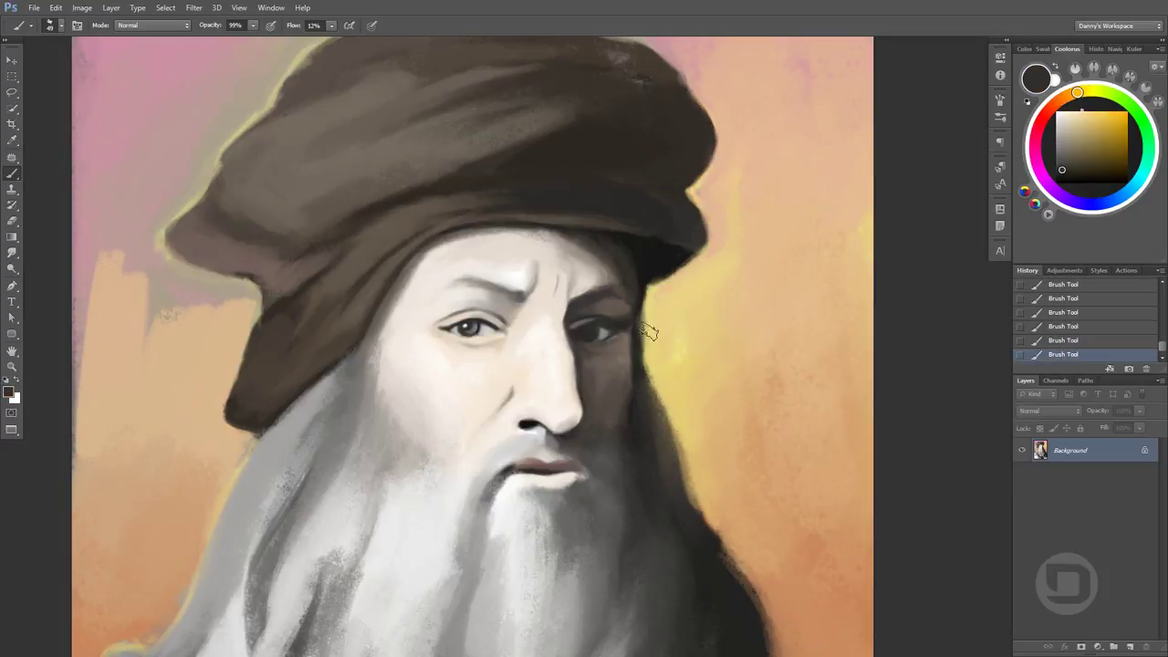
alt+click(646, 332)
alt+click(630, 349)
drag(641, 339, 717, 540)
alt+click(717, 498)
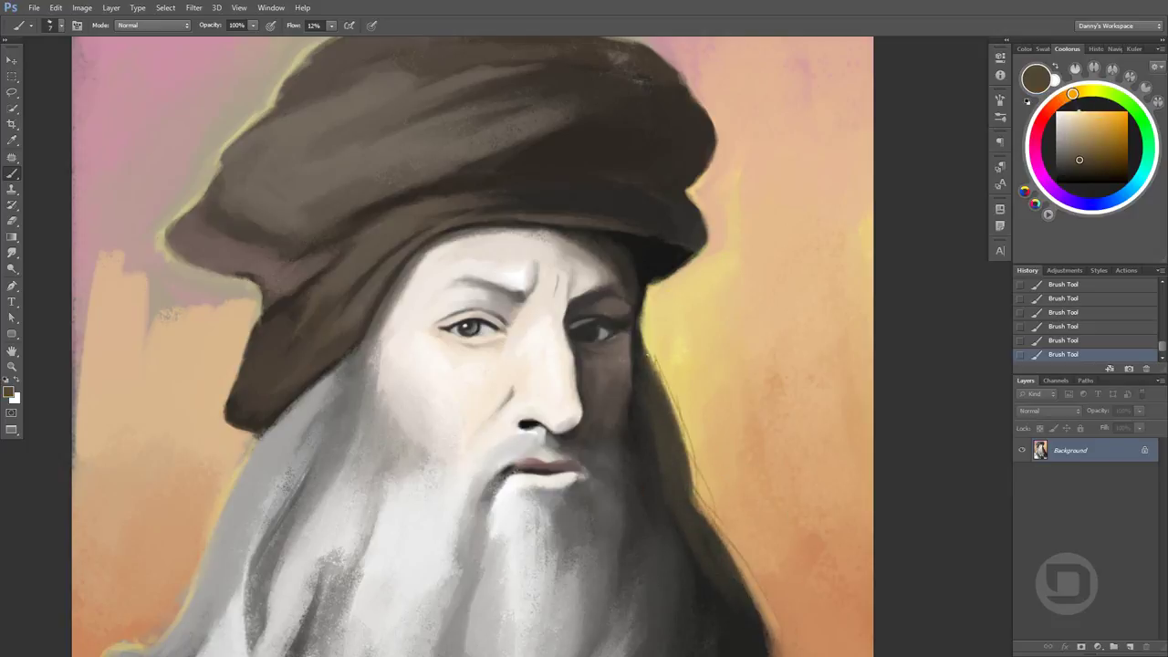
Soften the forehead just below the hat with sampled light tan tones
scroll(627, 315, up, 1)
alt+click(609, 313)
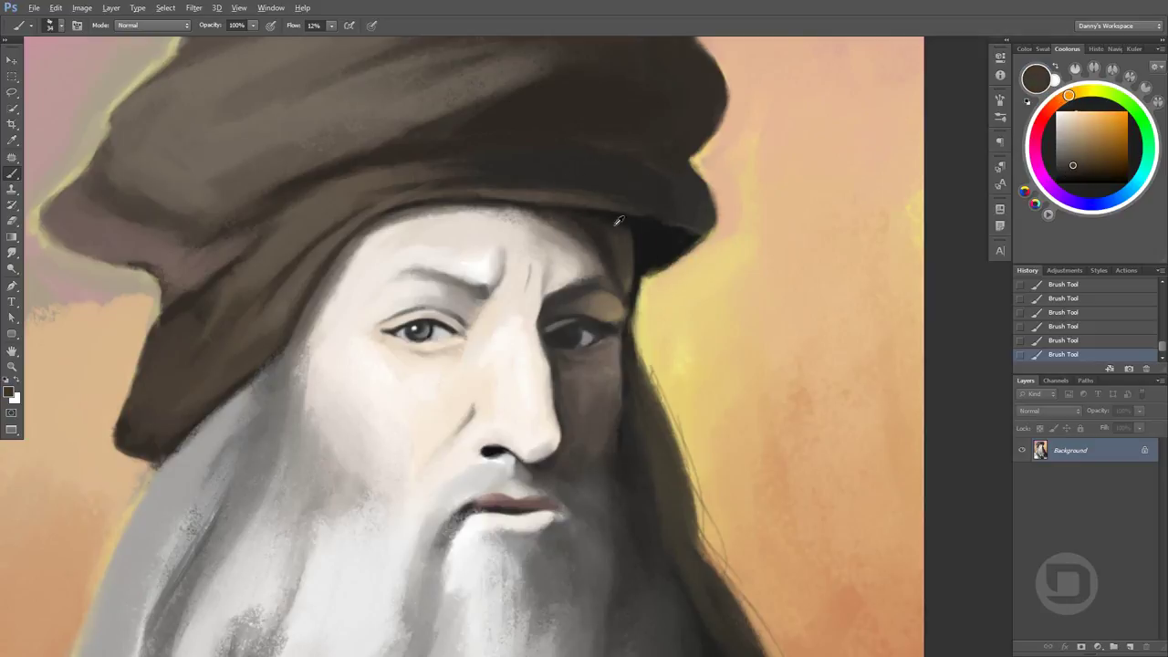
alt+click(535, 206)
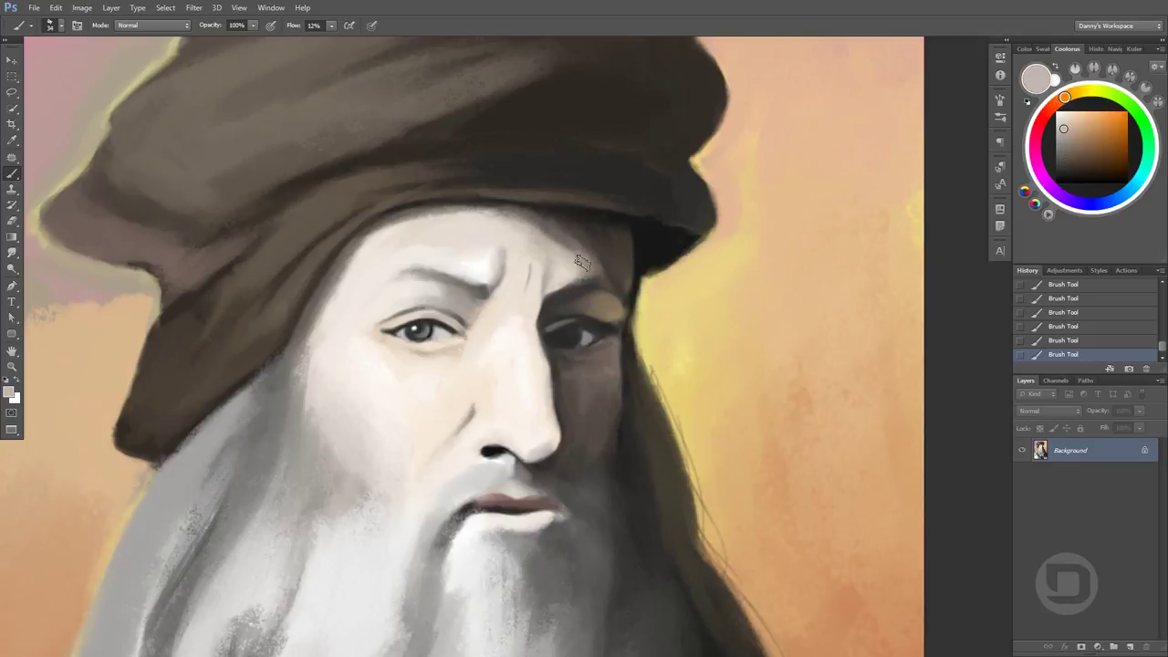
alt+click(530, 224)
alt+click(524, 219)
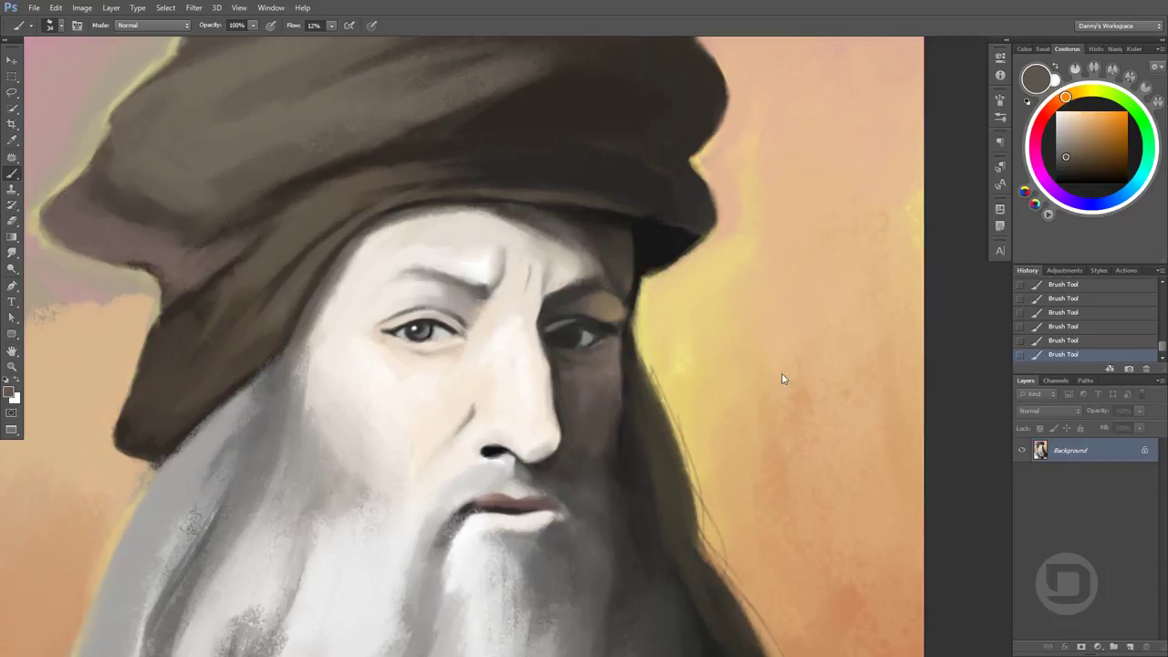
alt+click(522, 203)
alt+click(581, 256)
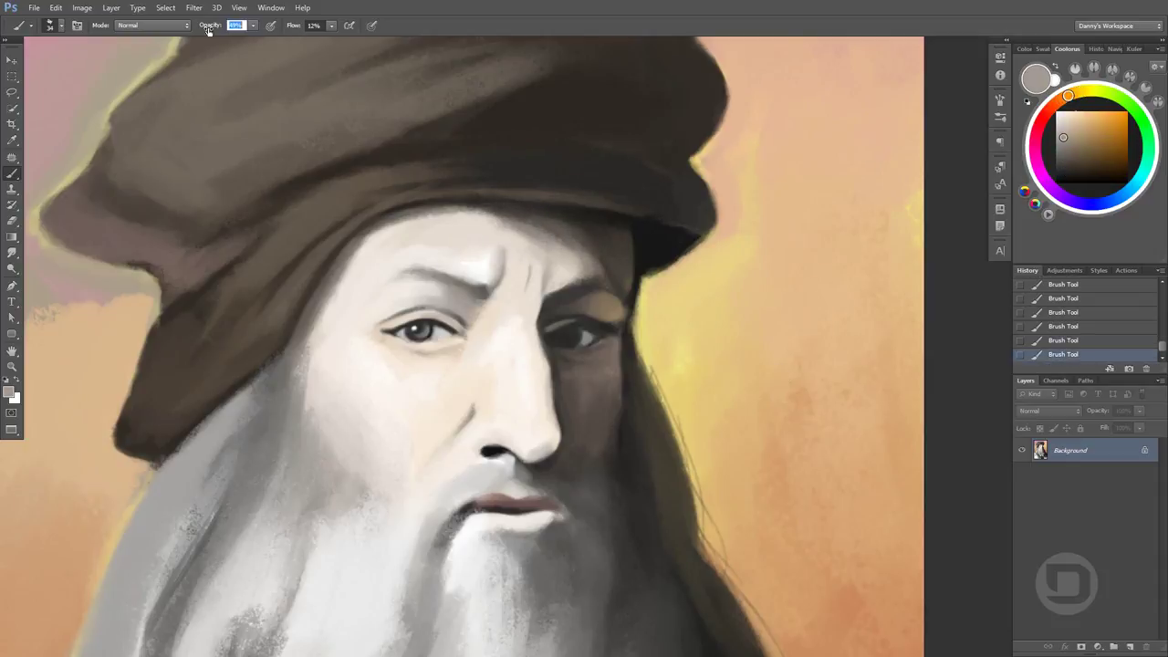
Sample yellow, brown and near-black tones along the hat edge and adjust brush size and opacity
alt+click(537, 205)
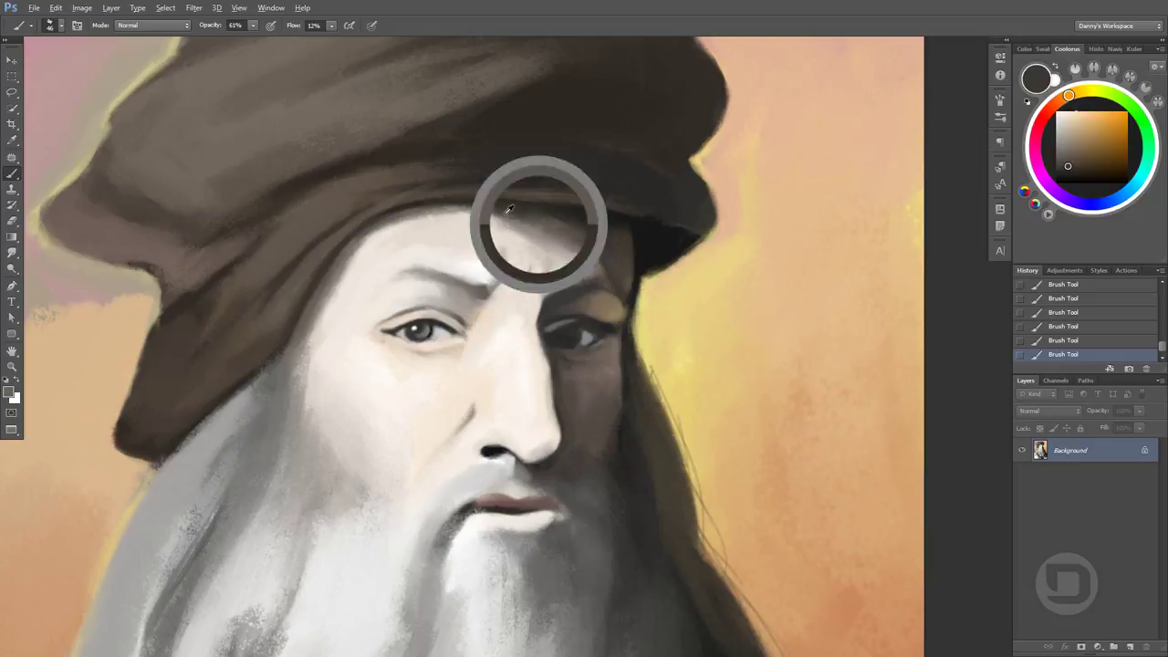
alt+click(607, 235)
alt+click(685, 267)
alt+click(619, 235)
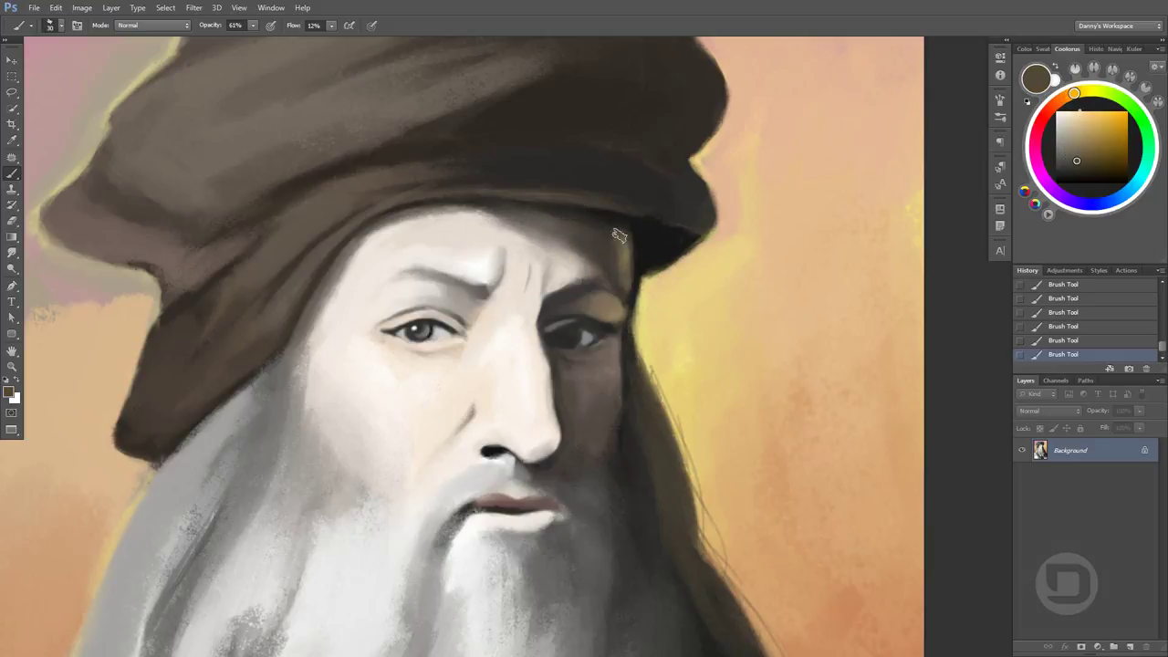
alt+click(607, 224)
alt+click(624, 224)
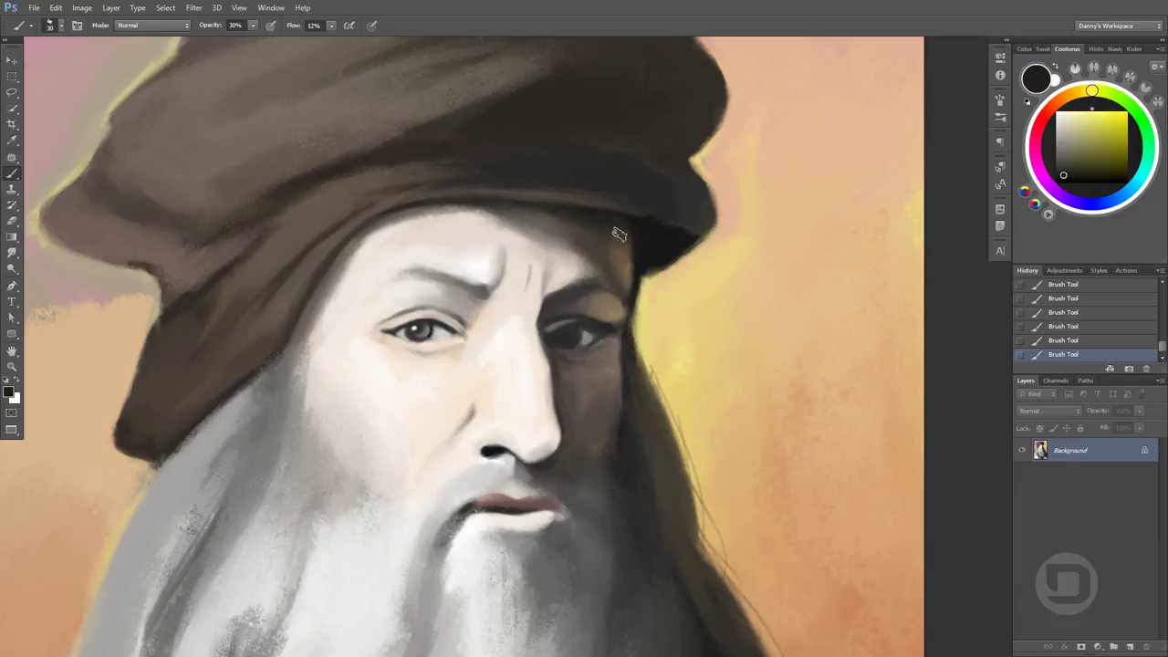
alt+click(613, 237)
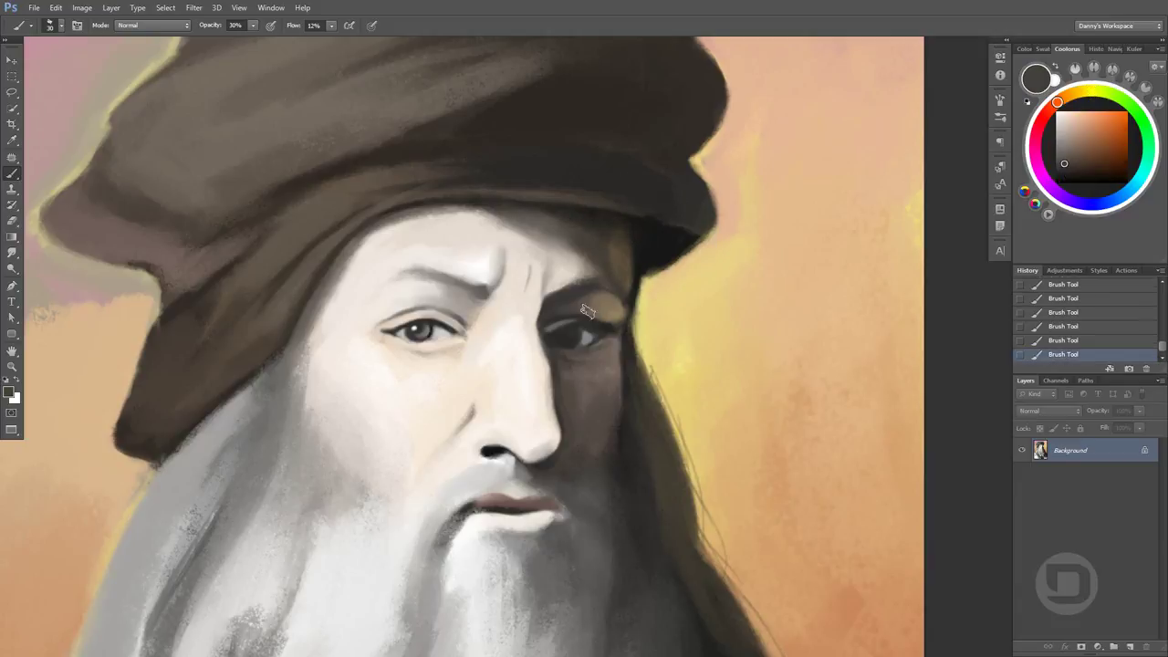
alt+click(616, 228)
alt+click(627, 269)
alt+click(646, 275)
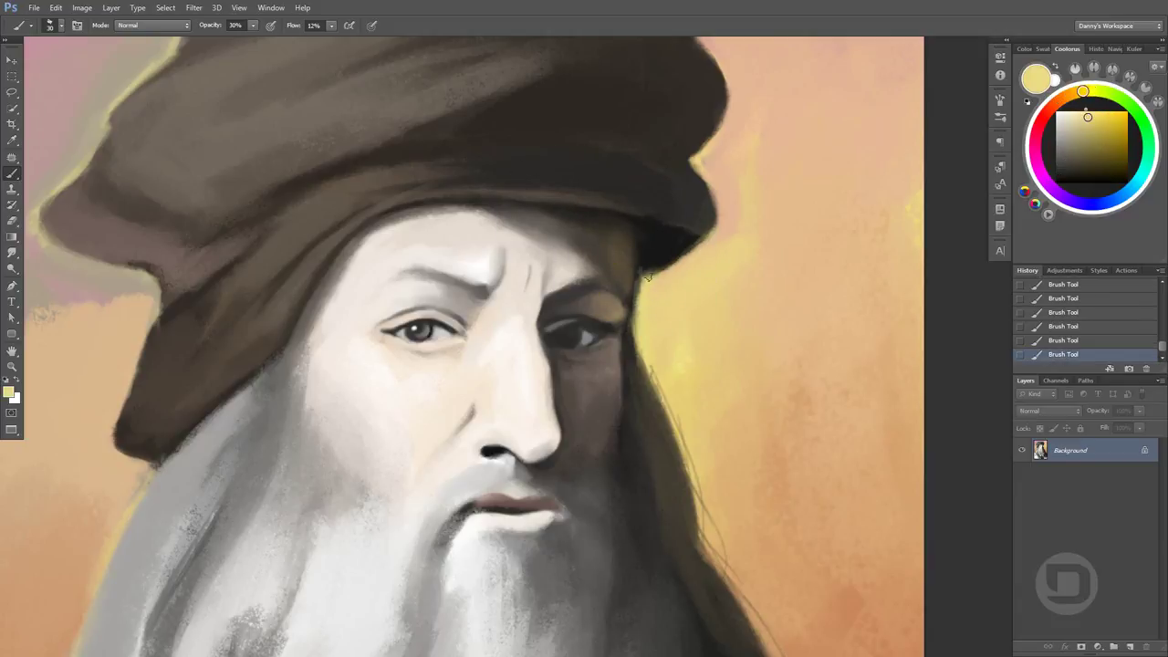
drag(770, 324, 615, 347)
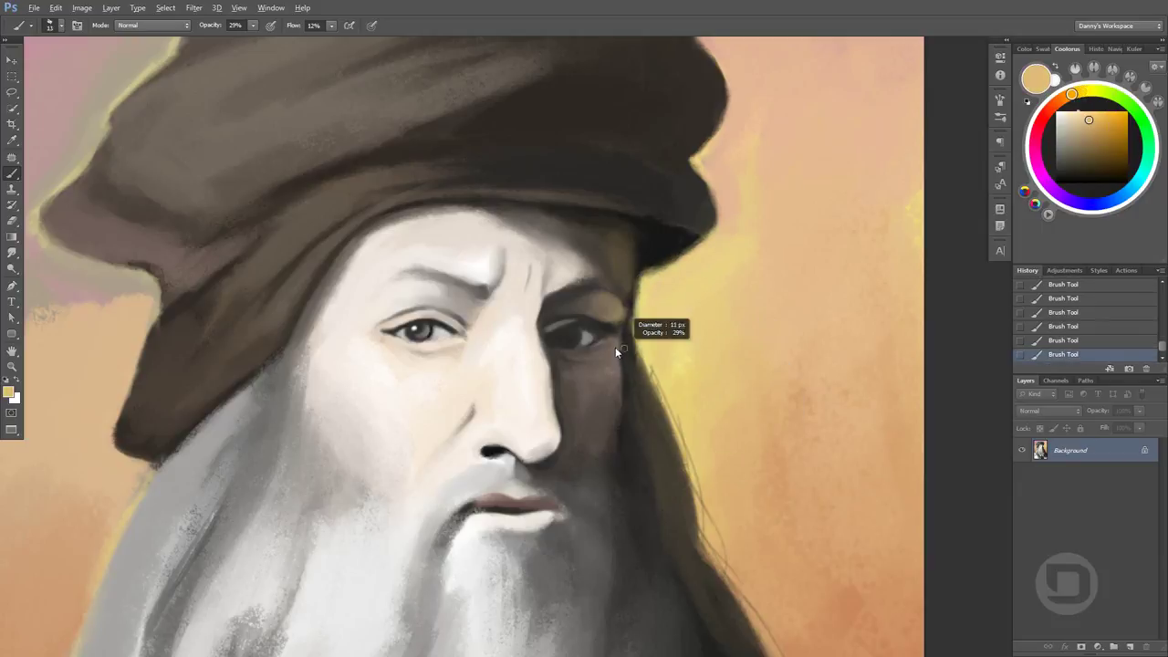
Paint lightly over the hair edge beside the face using sampled tan and brown tones
alt+click(611, 441)
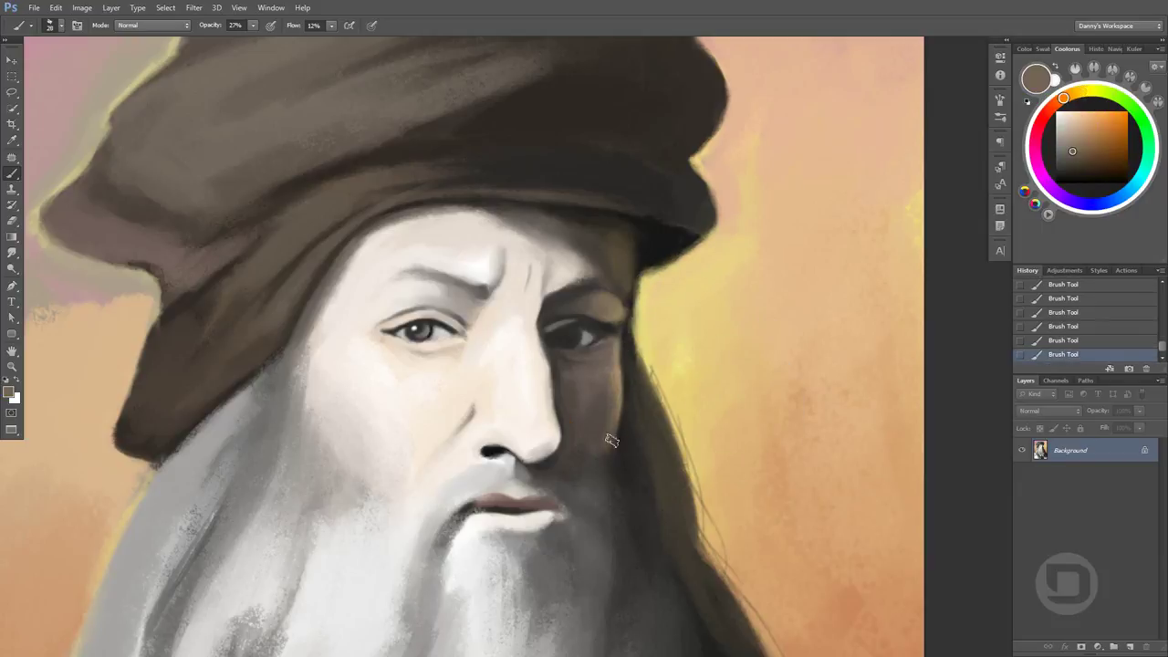
alt+click(603, 390)
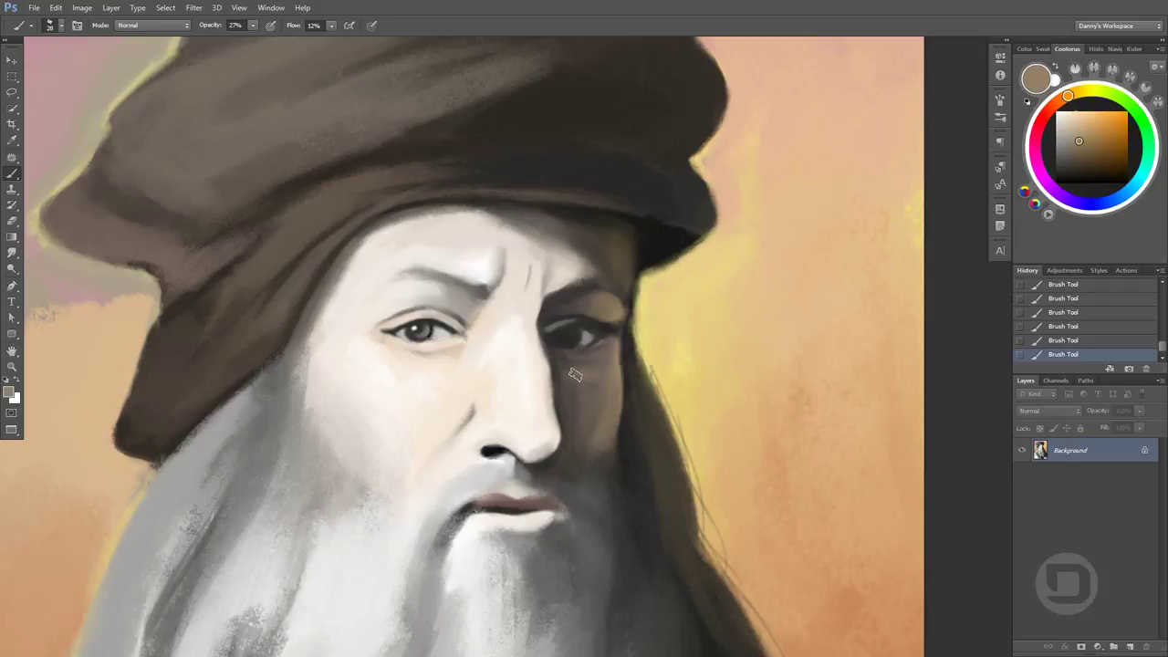
alt+click(553, 342)
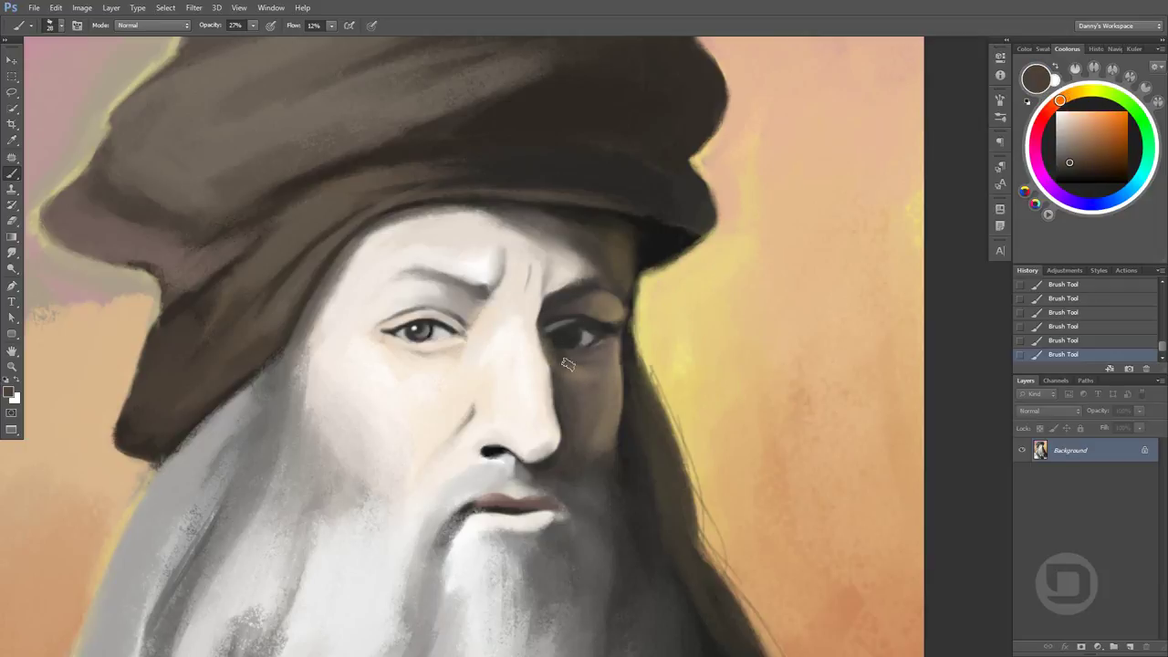
alt+click(702, 354)
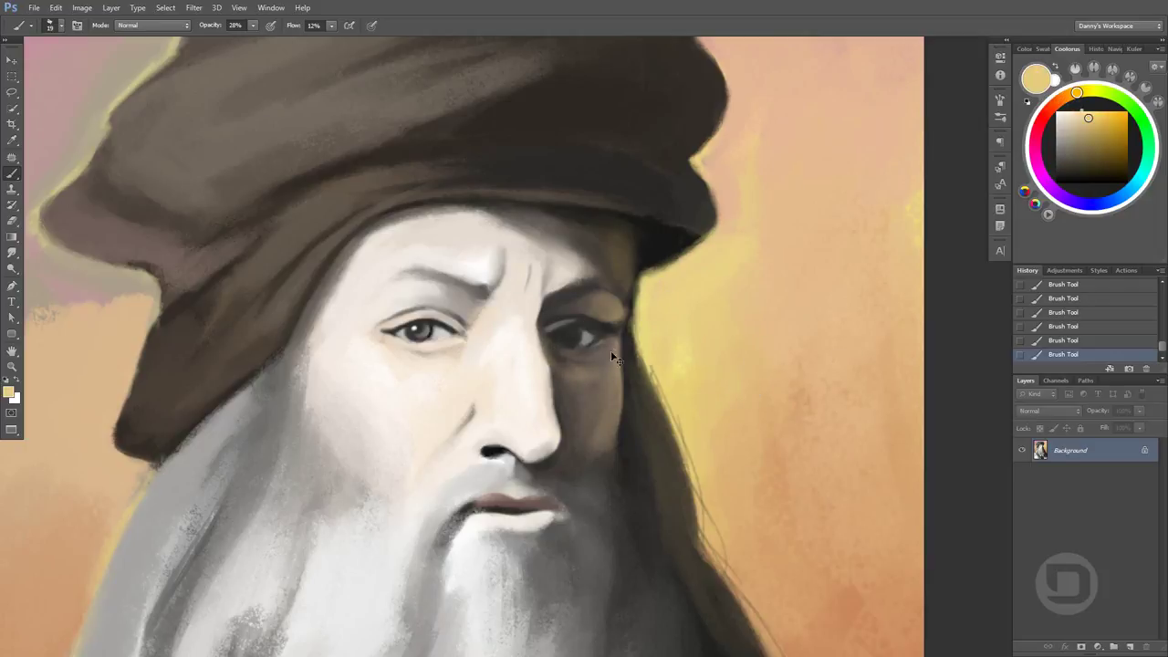
alt+click(613, 326)
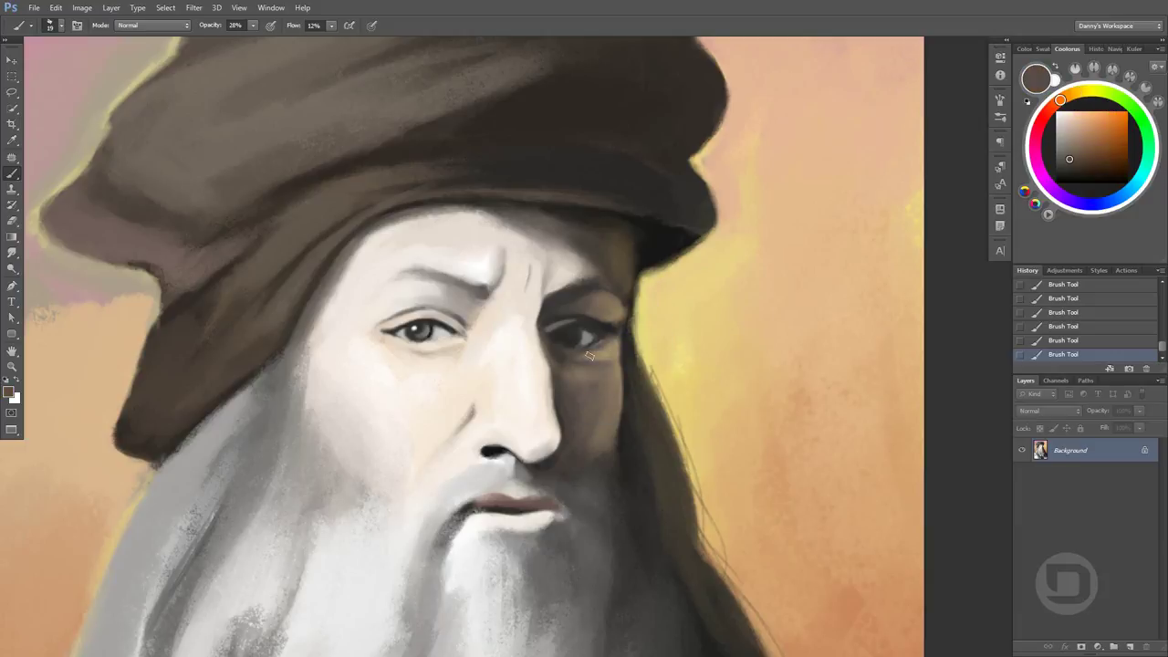
alt+click(598, 277)
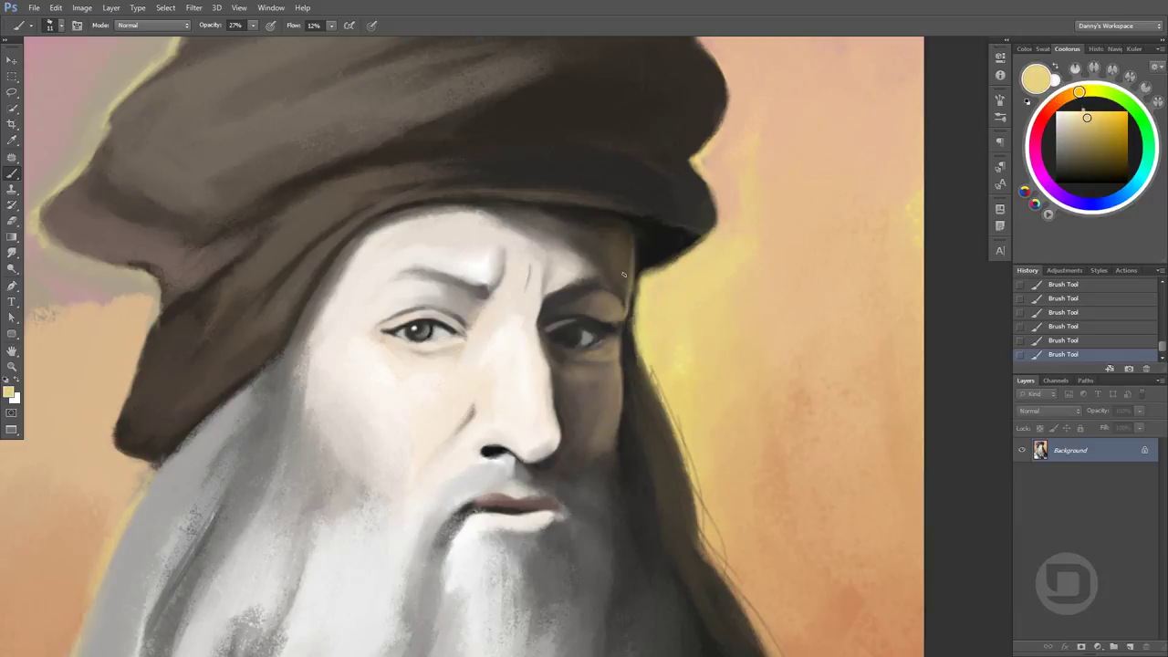
alt+click(628, 248)
alt+click(639, 274)
alt+click(634, 301)
drag(637, 328, 716, 598)
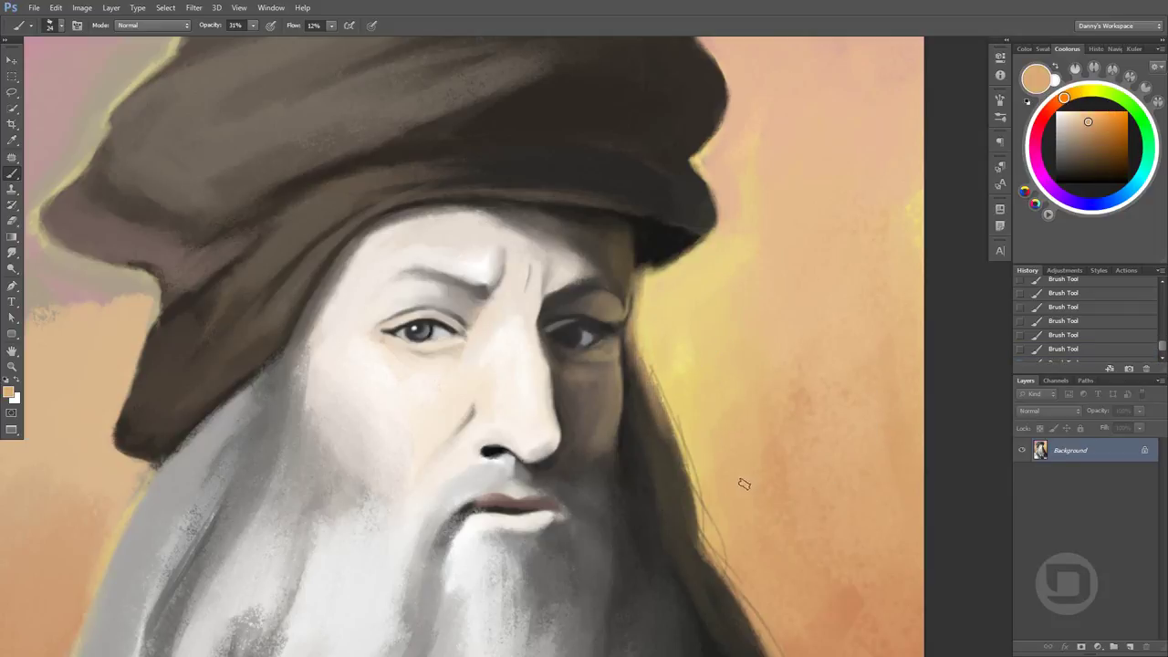
Dab a white catchlight into the eye and darken its inner corner
scroll(610, 335, up, 1)
alt+click(564, 335)
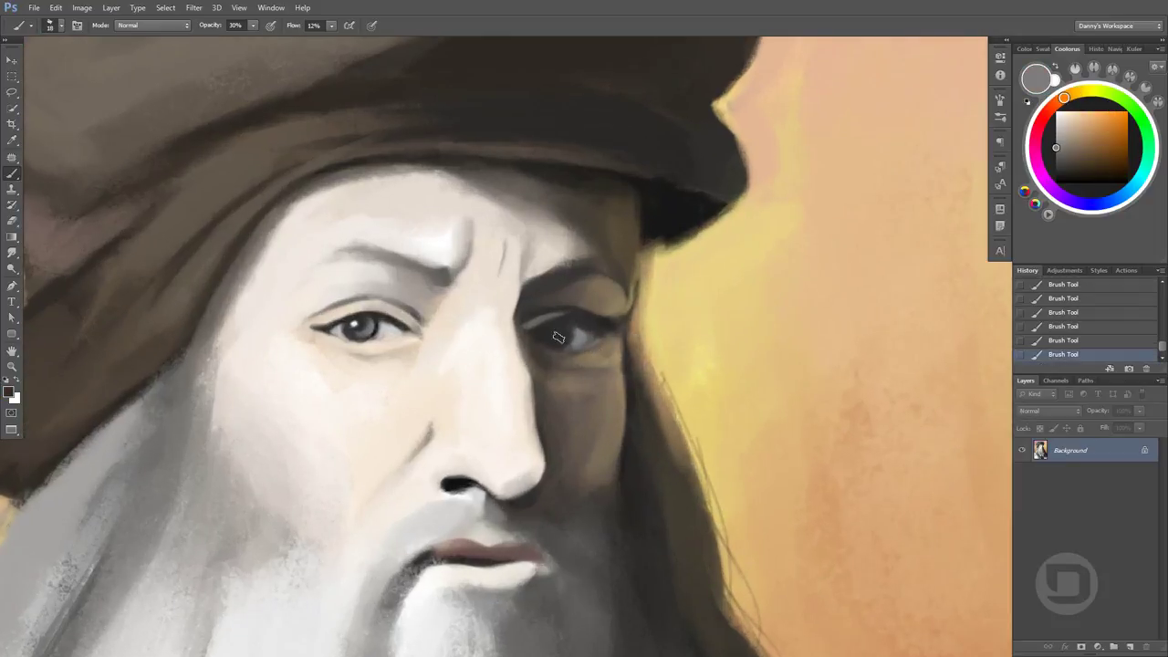
scroll(676, 366, up, 1)
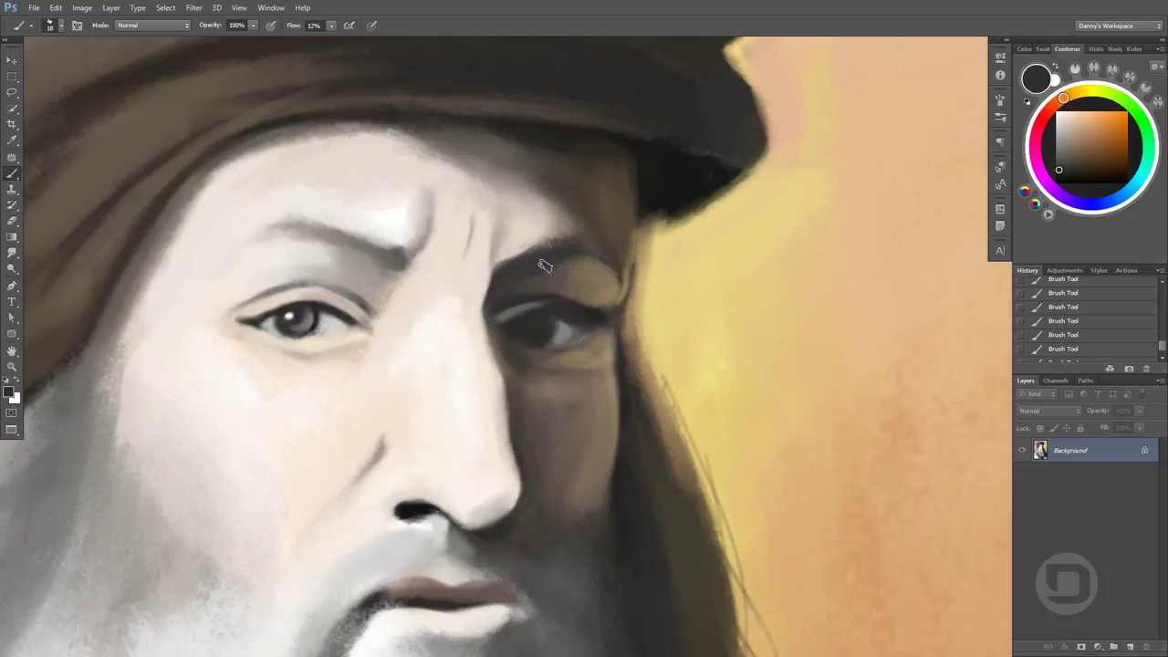
click(525, 326)
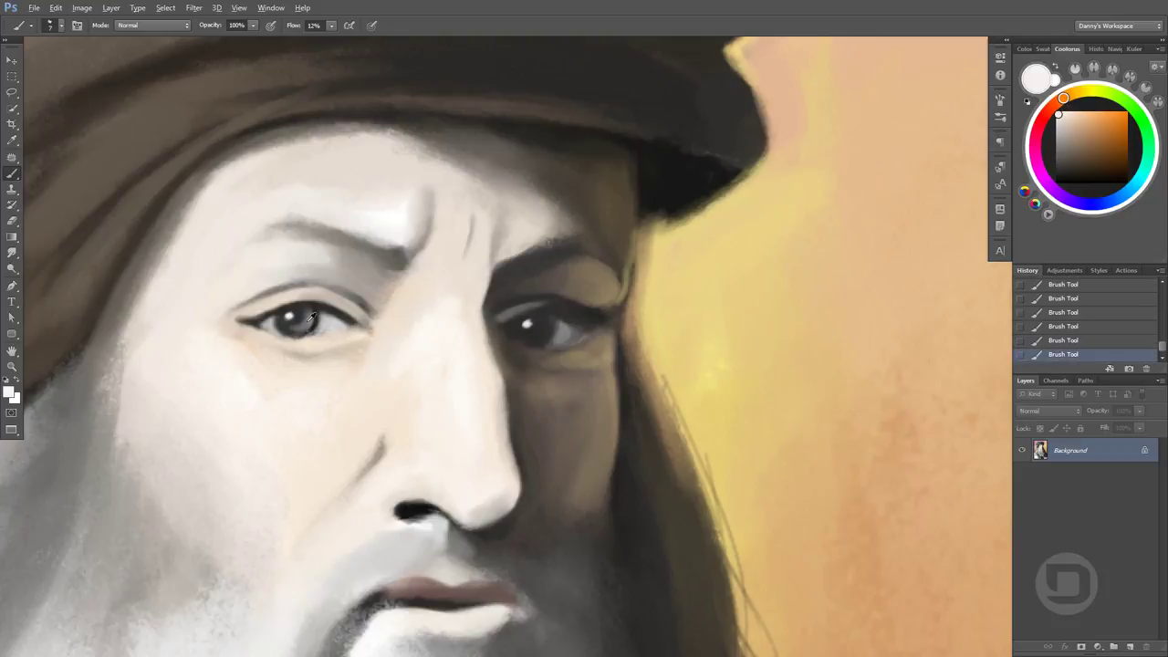
alt+click(558, 300)
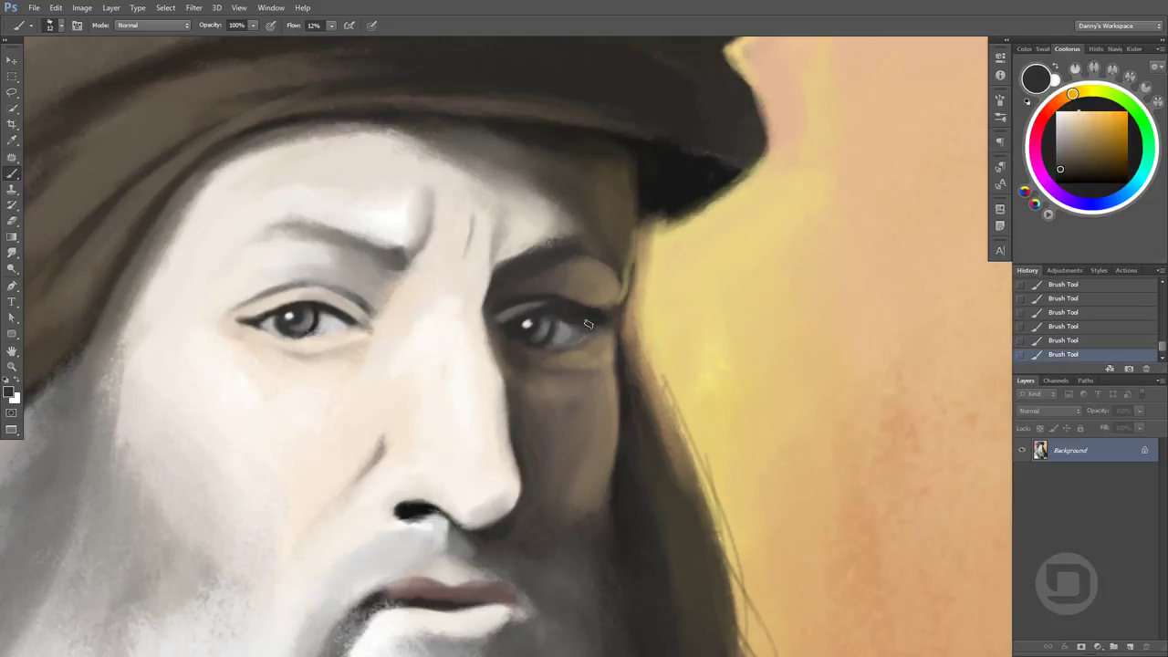
alt+click(500, 316)
click(498, 327)
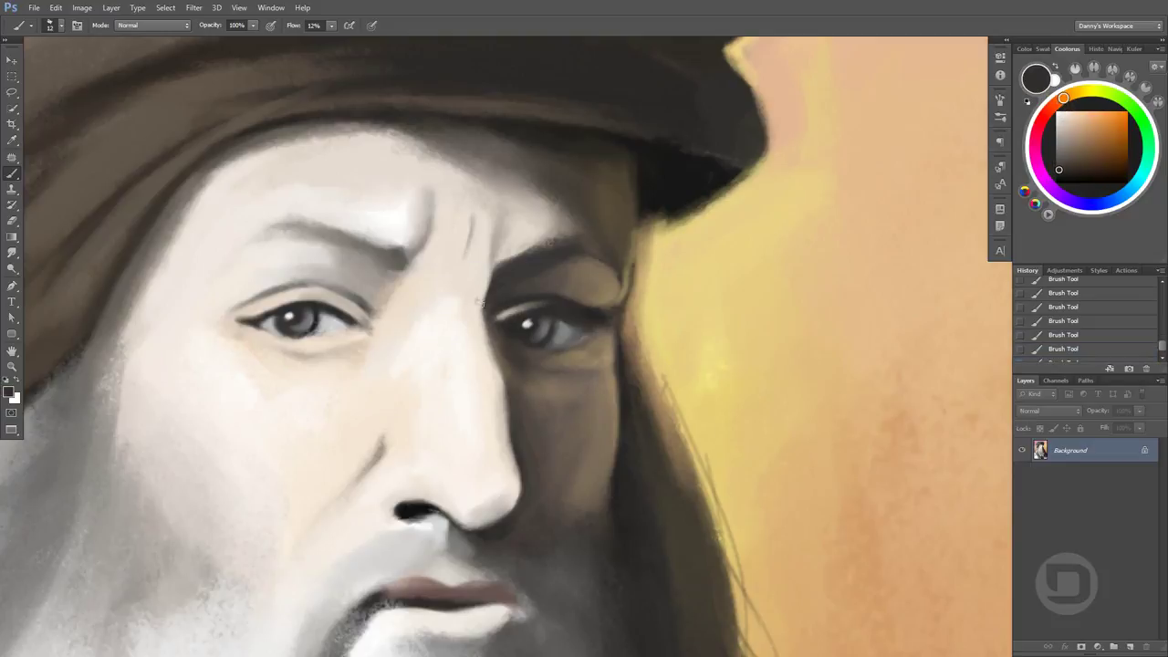
click(527, 336)
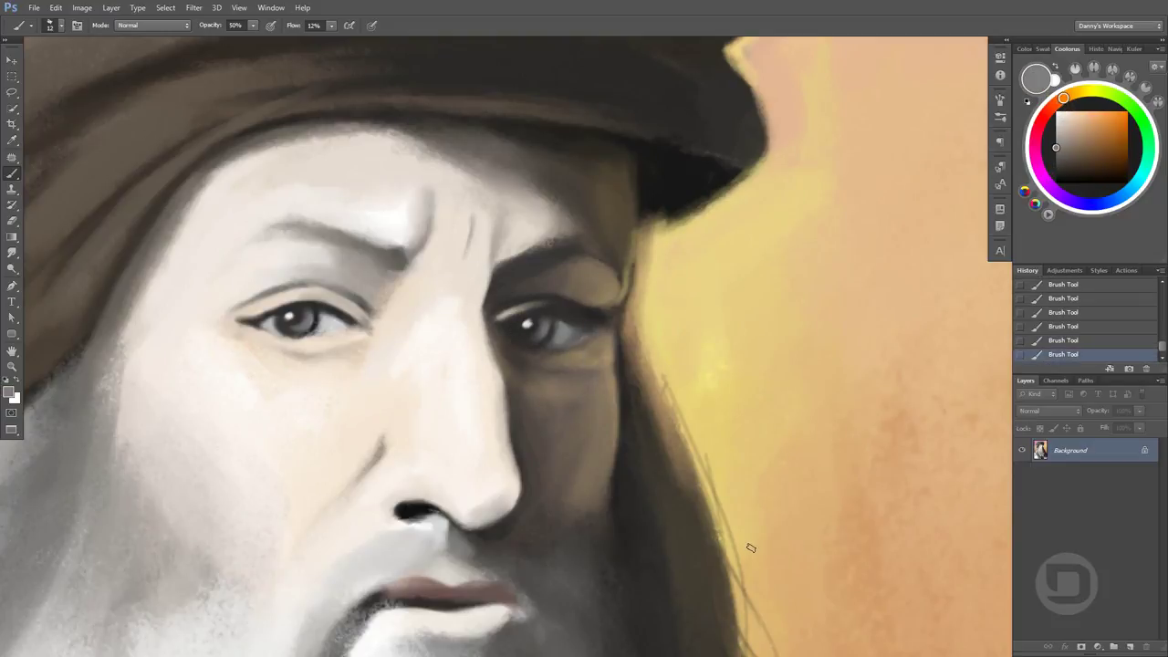
Sample tan-yellow and brown skin tones and move the view down to the nose and mouth
alt+click(761, 380)
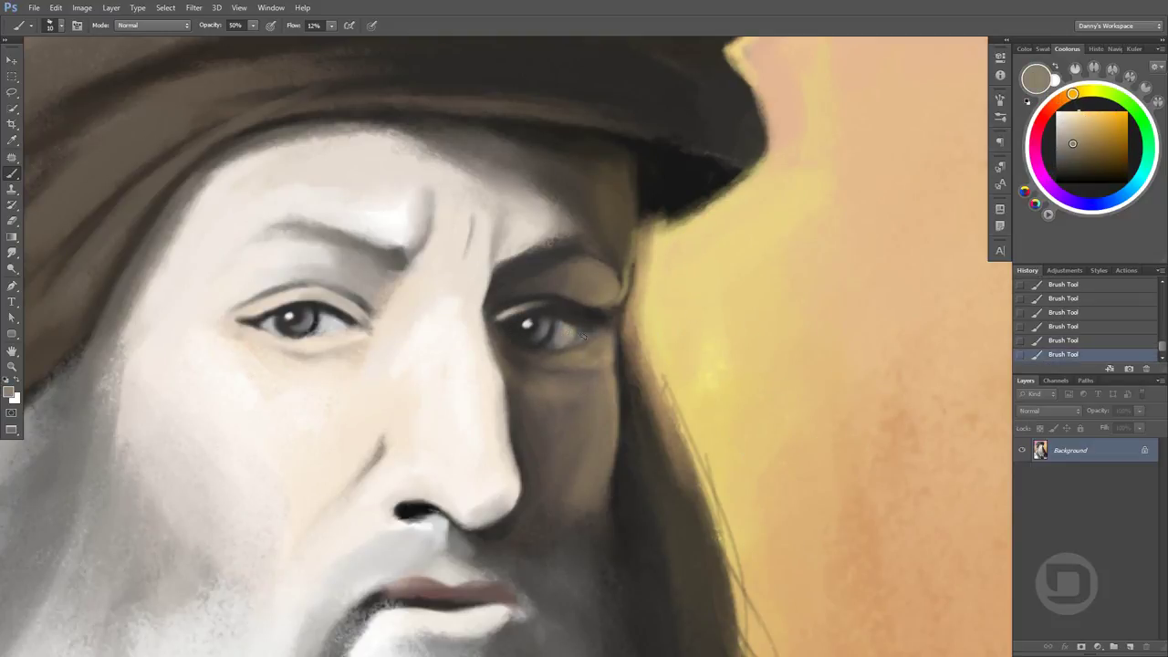
alt+click(694, 294)
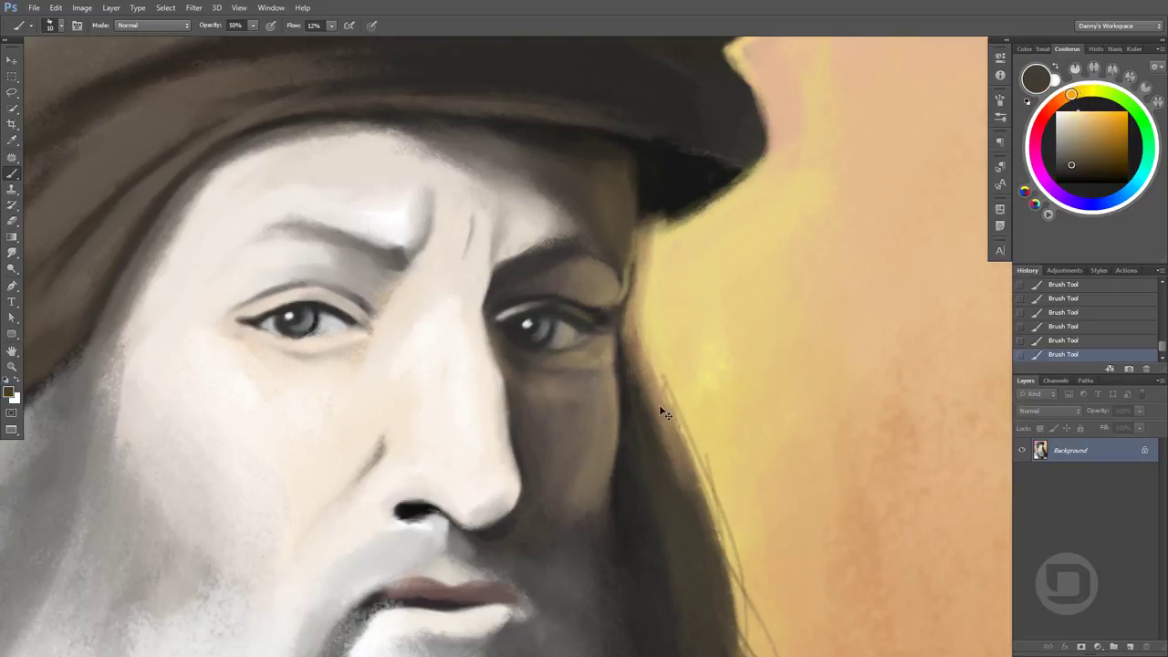
mouse_move(665, 414)
mouse_down()
mouse_move(550, 338)
mouse_move(552, 364)
mouse_move(476, 320)
mouse_up()
alt+click(552, 408)
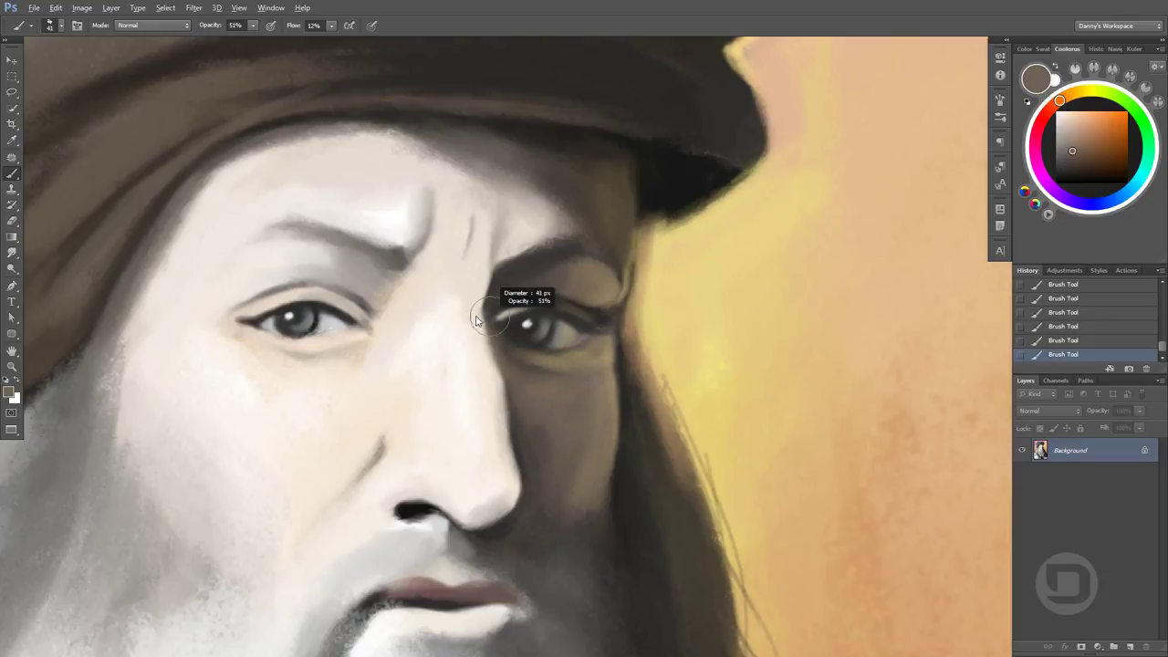
alt+click(575, 274)
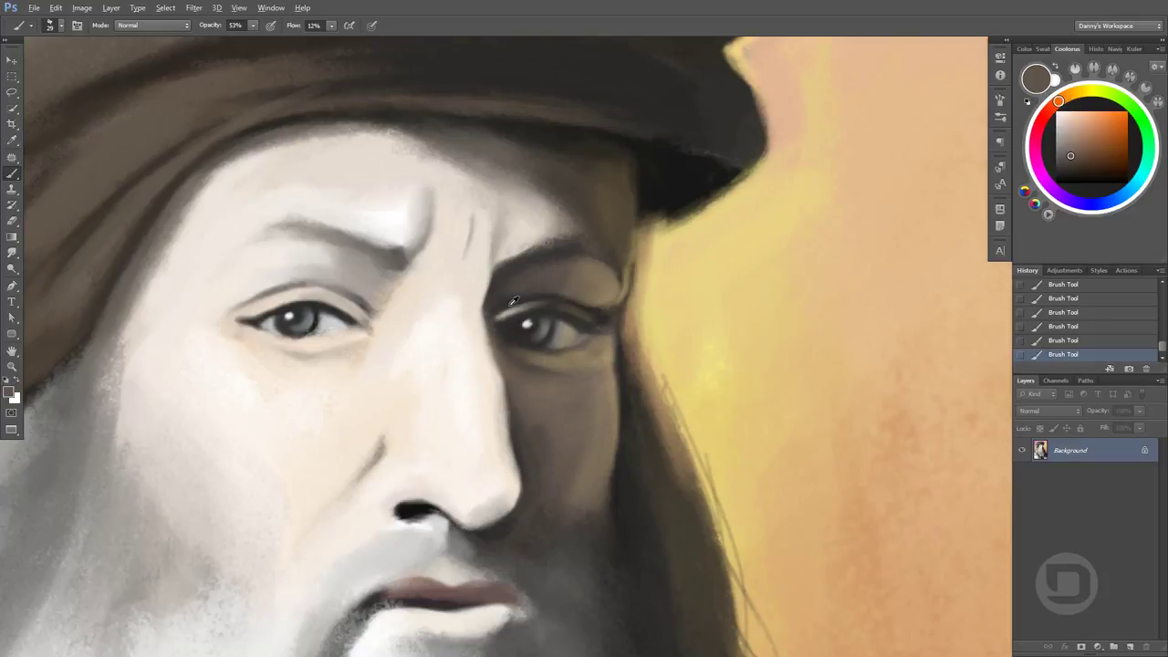
alt+click(587, 282)
alt+click(566, 269)
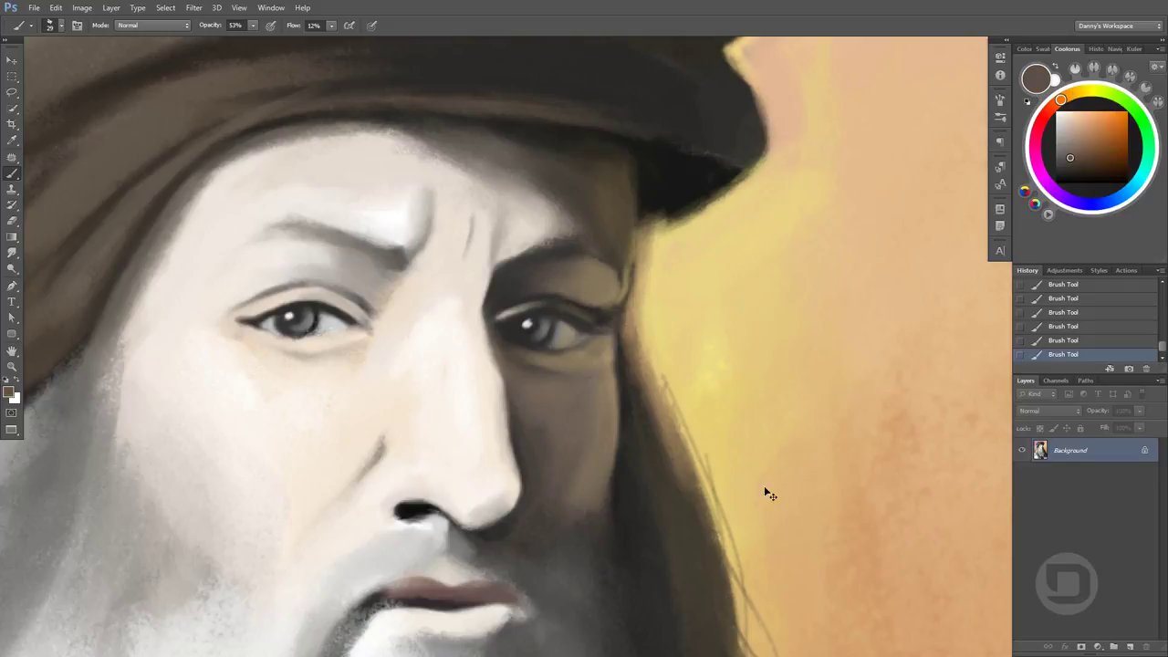
drag(764, 485, 565, 347)
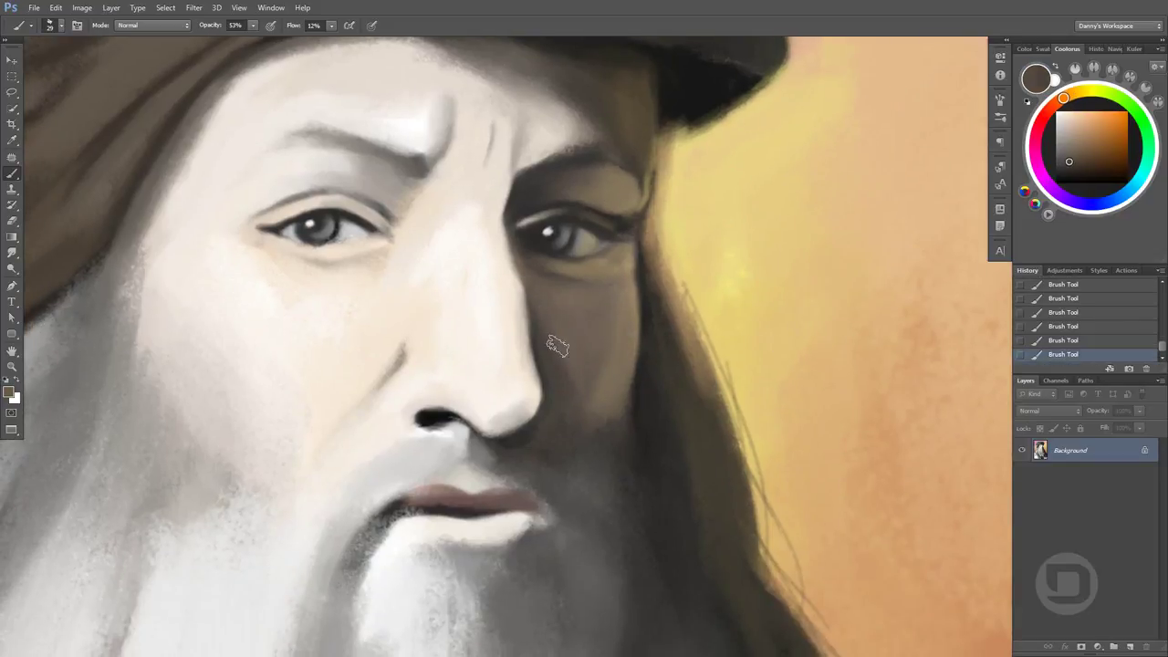
Deepen the dark shadow beside and under the nose
alt+click(491, 445)
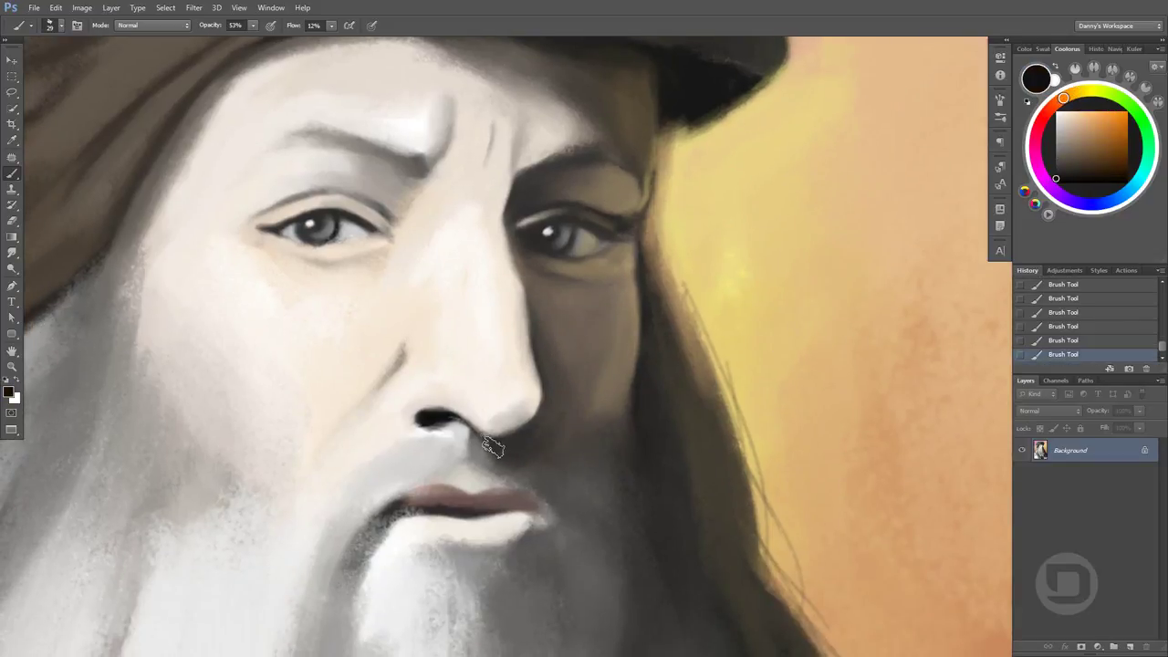
alt+click(465, 443)
mouse_move(492, 457)
mouse_down()
mouse_move(492, 470)
mouse_move(515, 471)
mouse_up()
alt+click(491, 452)
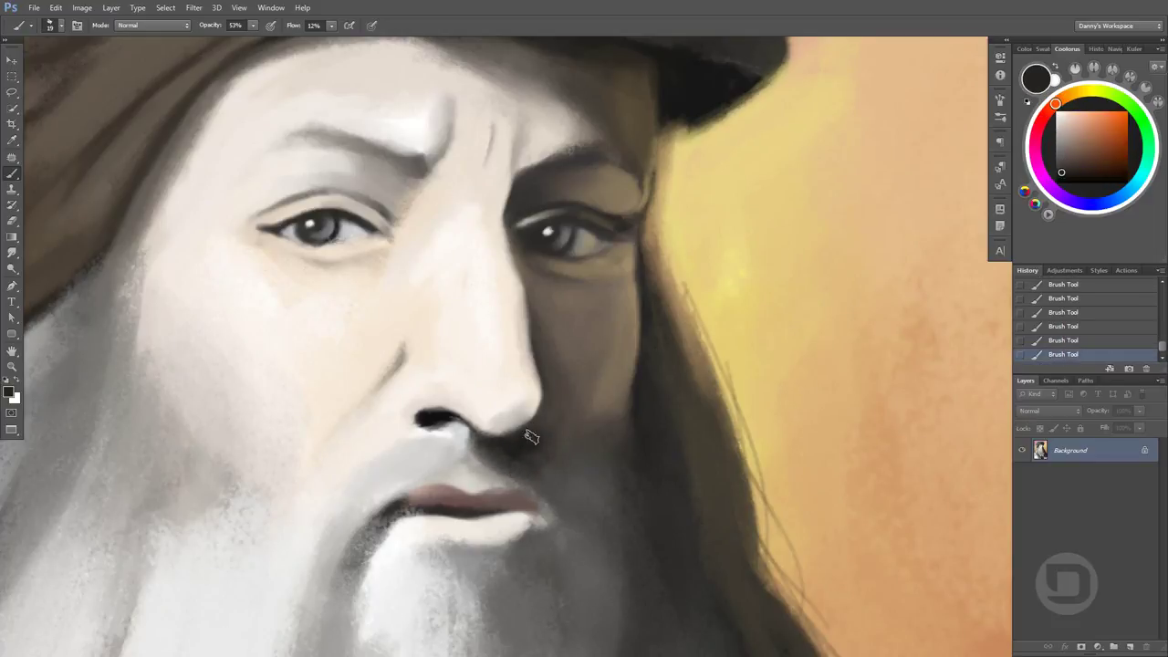
Draw grey-brown lashes along the right upper eyelid
alt+click(514, 421)
alt+click(520, 388)
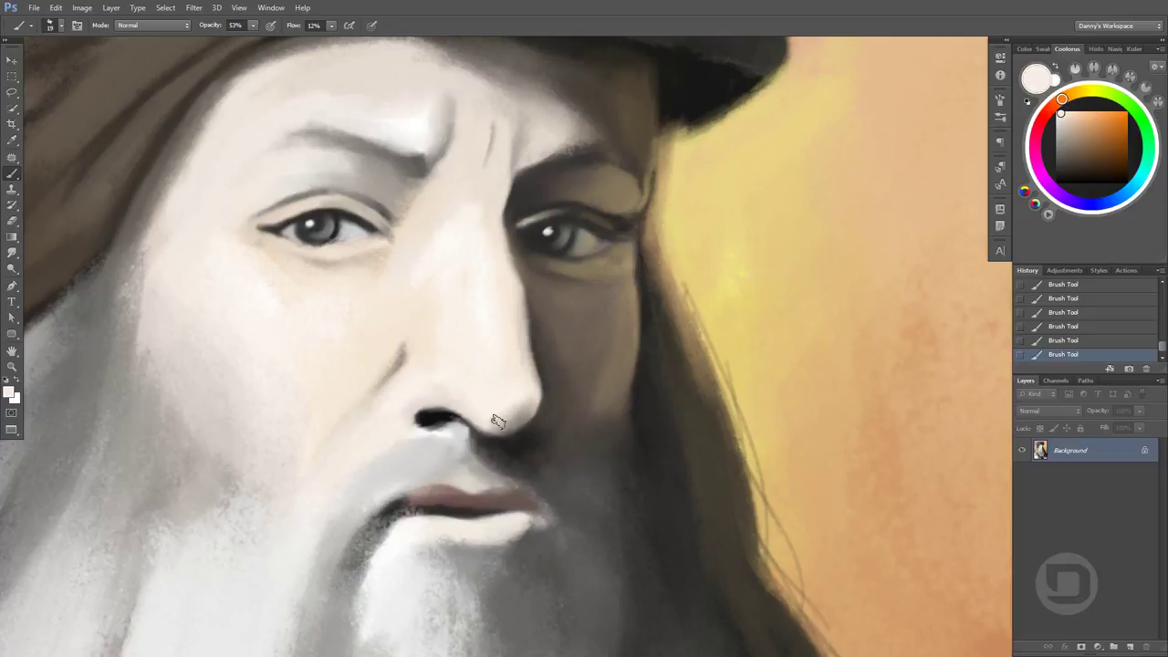
alt+click(508, 438)
alt+click(557, 269)
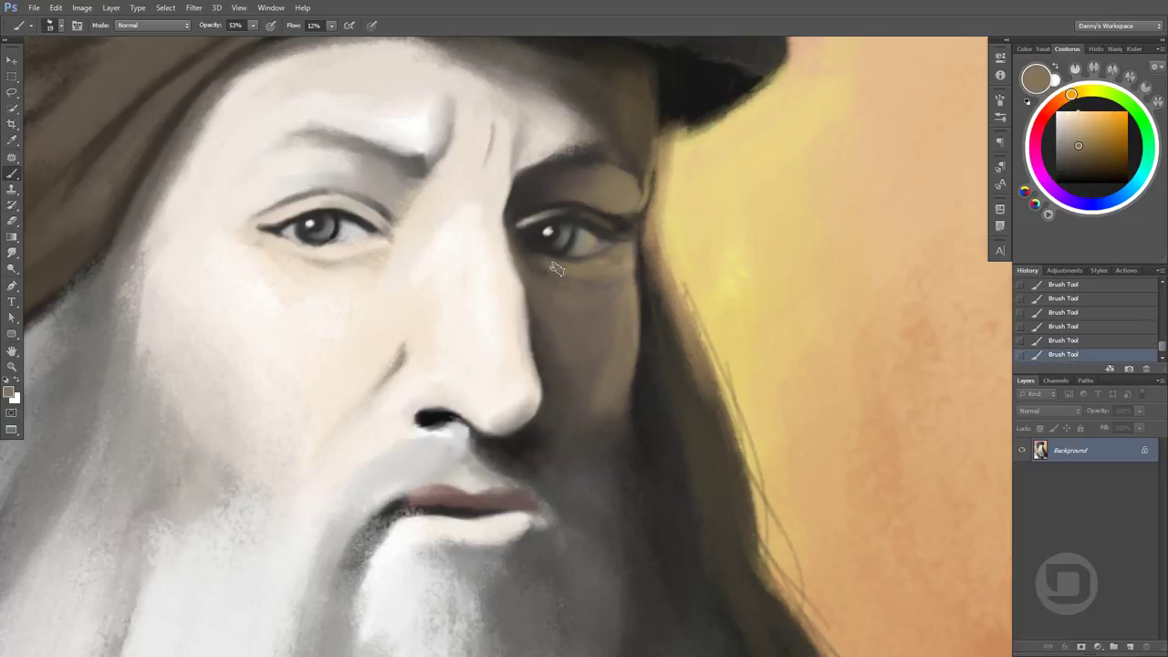
alt+click(563, 255)
drag(639, 218, 584, 232)
Lighten the cheek below the right eye and repaint the cheek and beard edge in tan
alt+click(578, 264)
alt+click(593, 303)
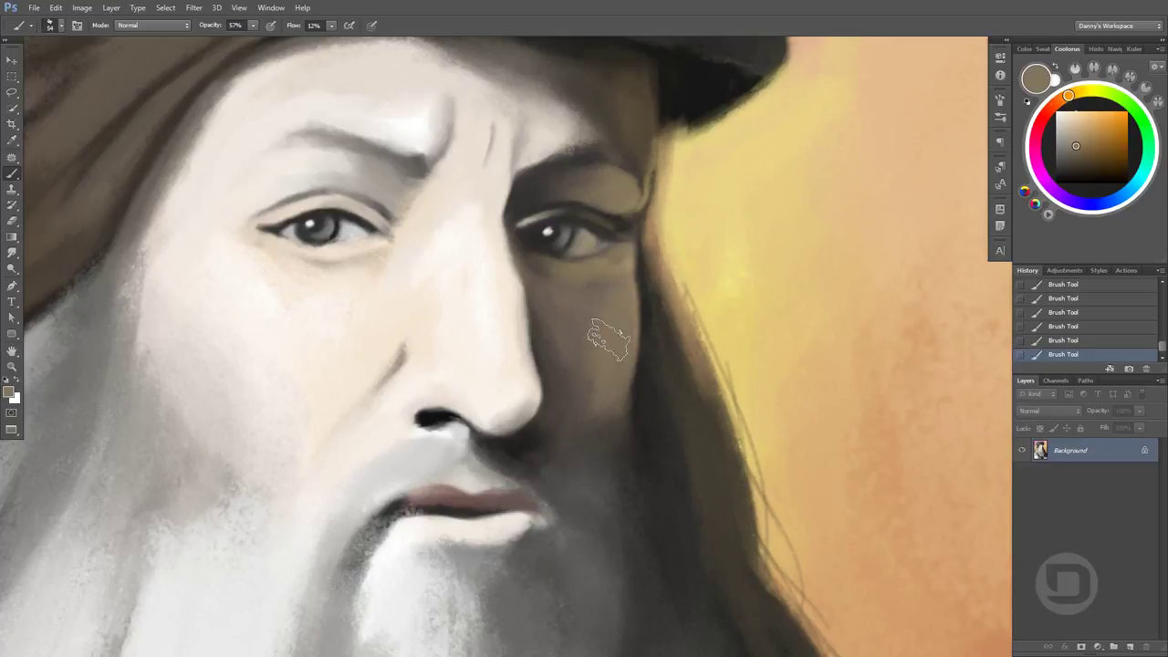
alt+click(641, 347)
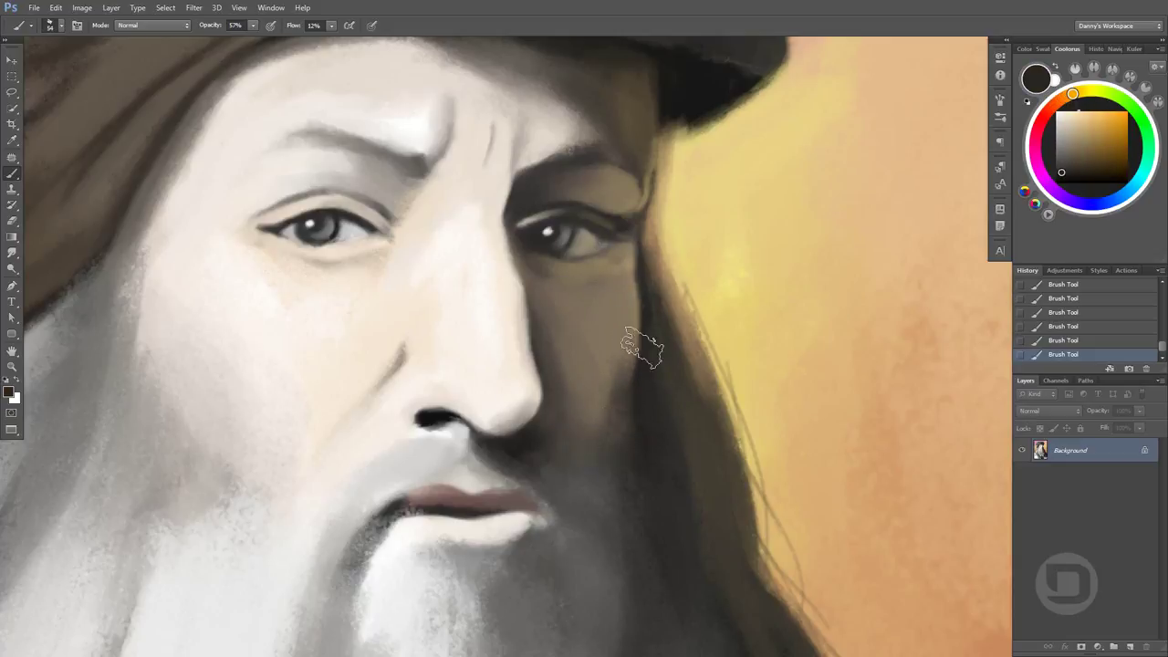
alt+click(639, 345)
drag(630, 374, 610, 493)
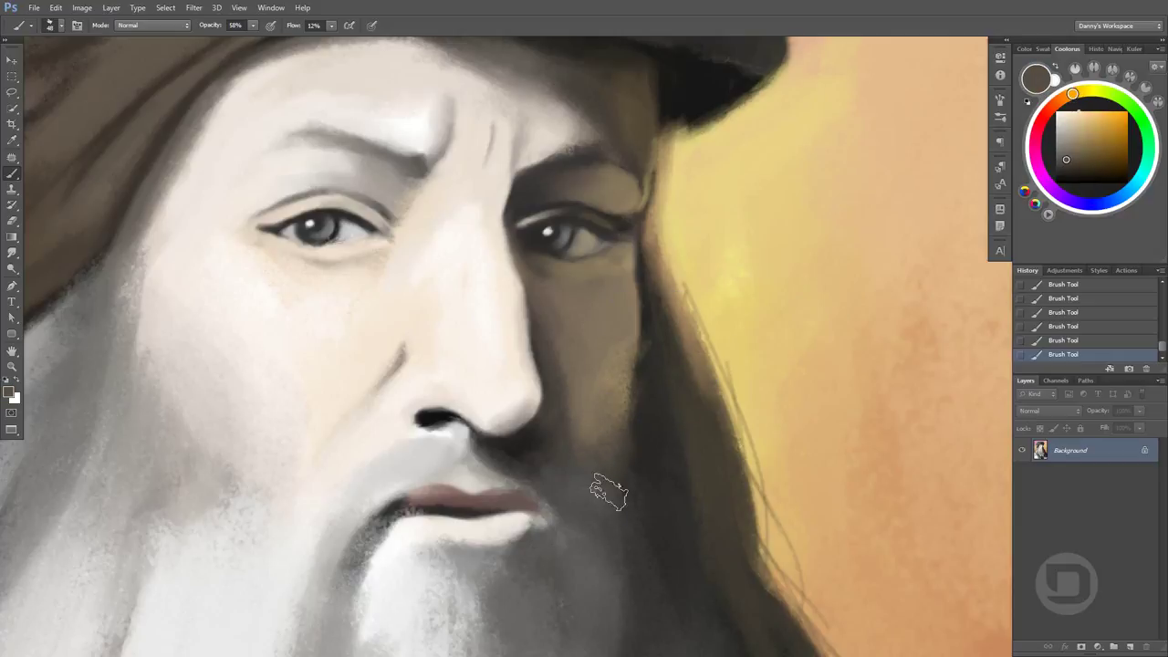
alt+click(668, 411)
drag(638, 339, 638, 532)
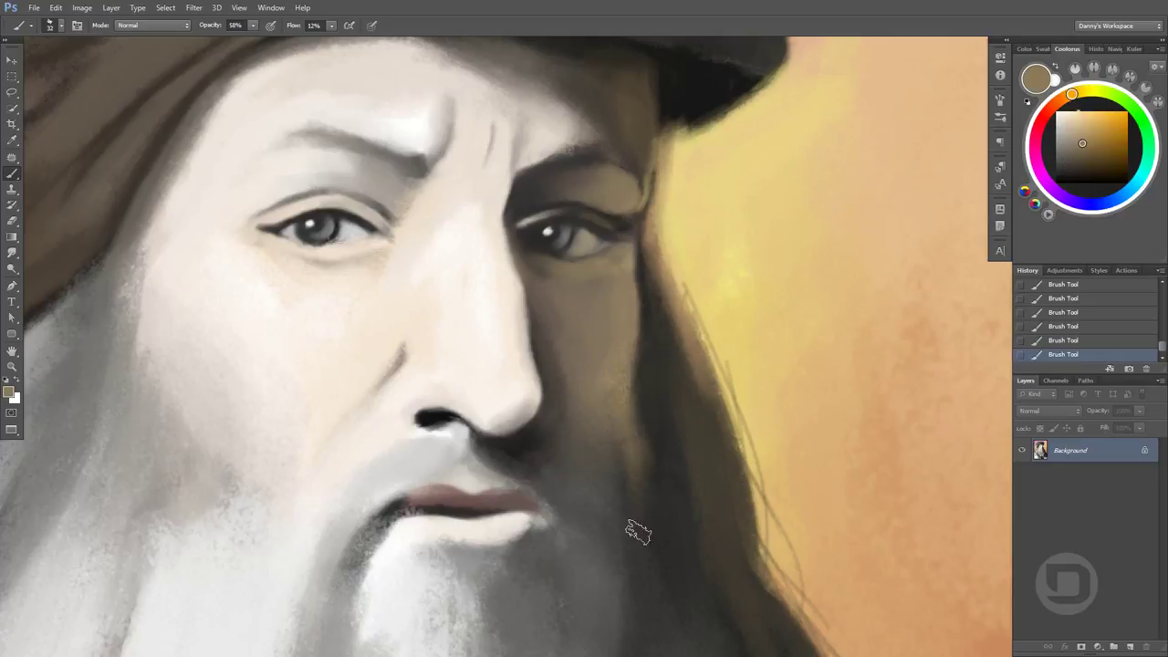
alt+click(638, 532)
scroll(737, 384, down, 3)
Paint a stroke into the dark hair beside the beard
scroll(737, 384, down, 3)
scroll(769, 332, up, 2)
scroll(764, 291, up, 1)
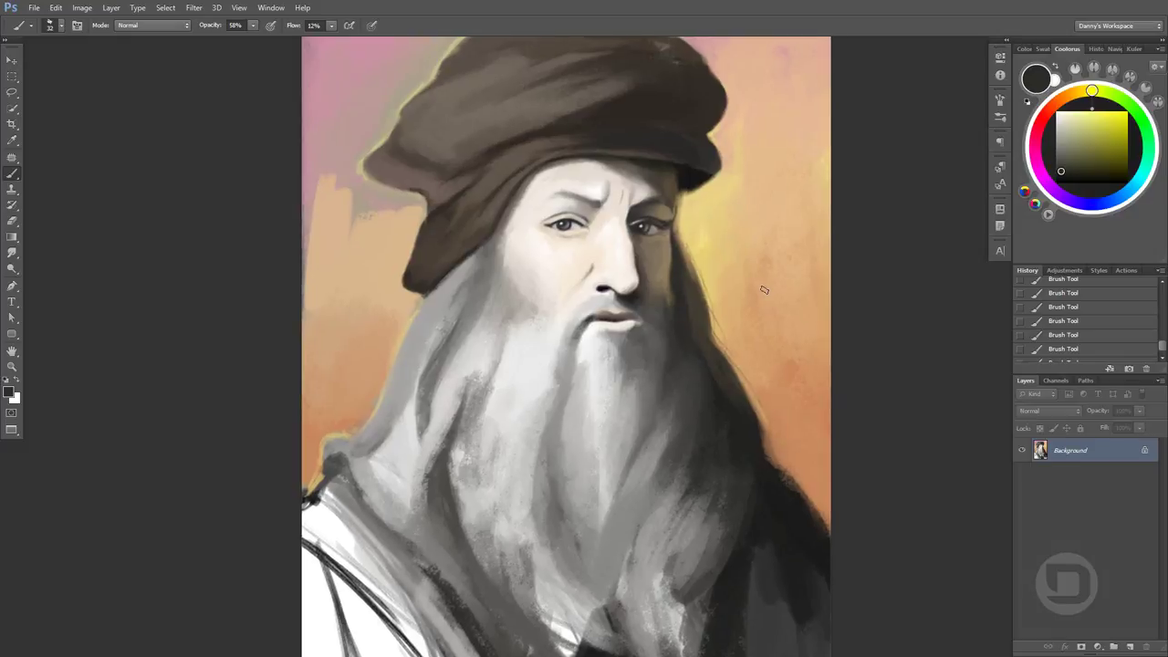
drag(763, 291, 785, 474)
scroll(670, 283, up, 1)
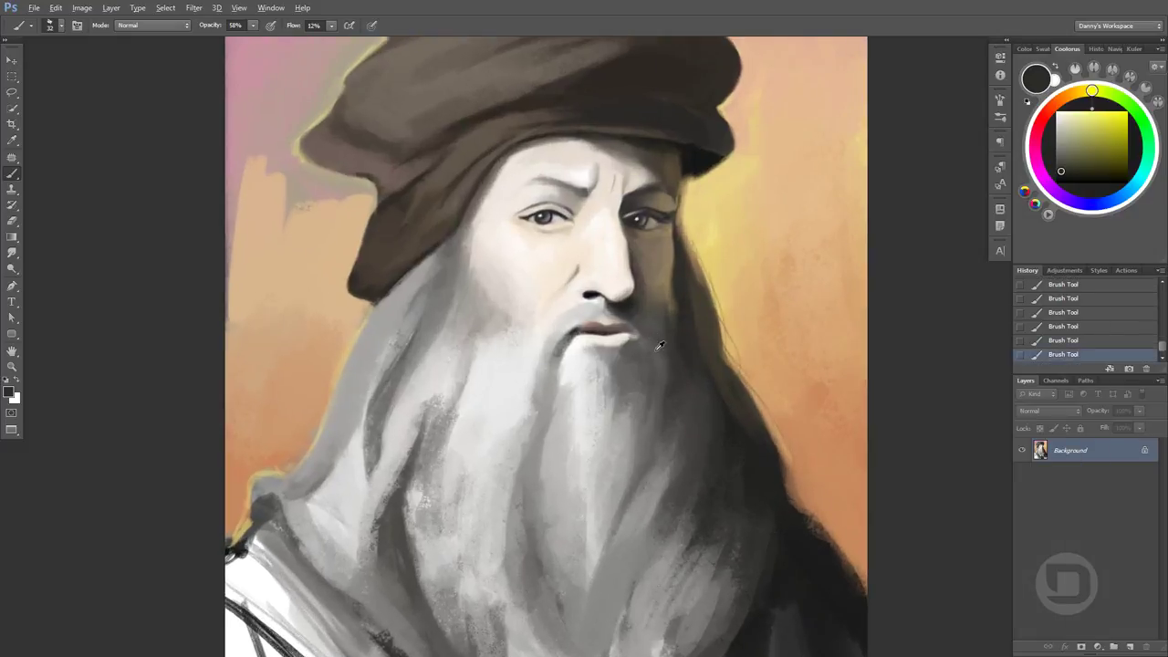
Sample tan, dark brown and light grey beard tones and blend strokes around the mouth
alt+click(669, 283)
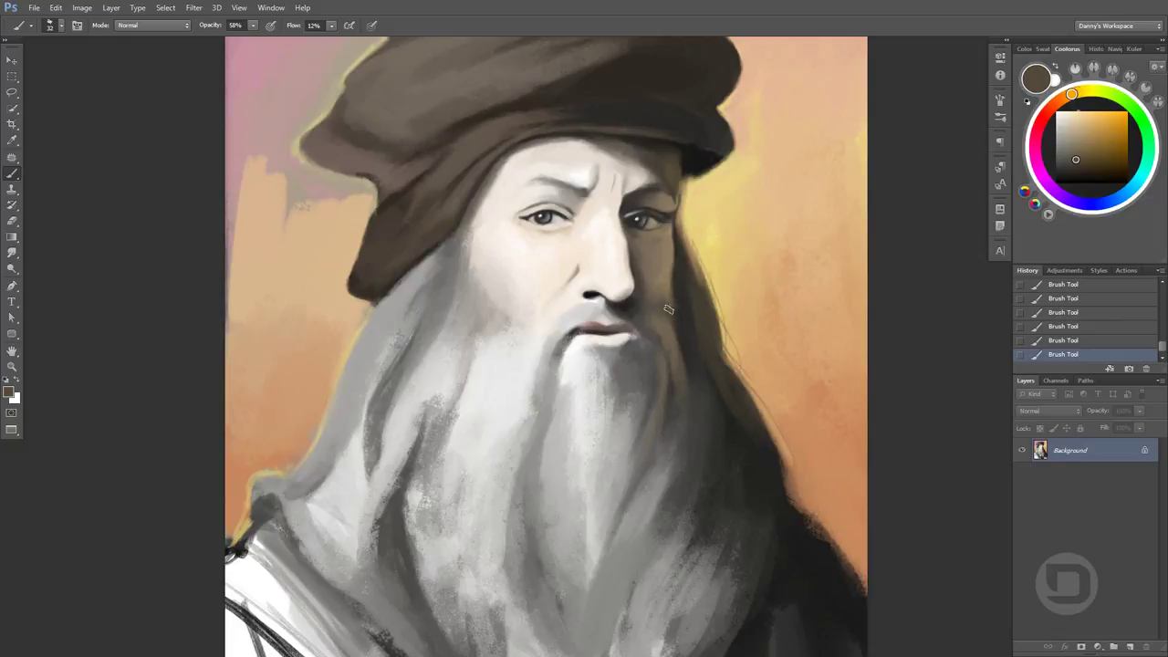
alt+click(666, 315)
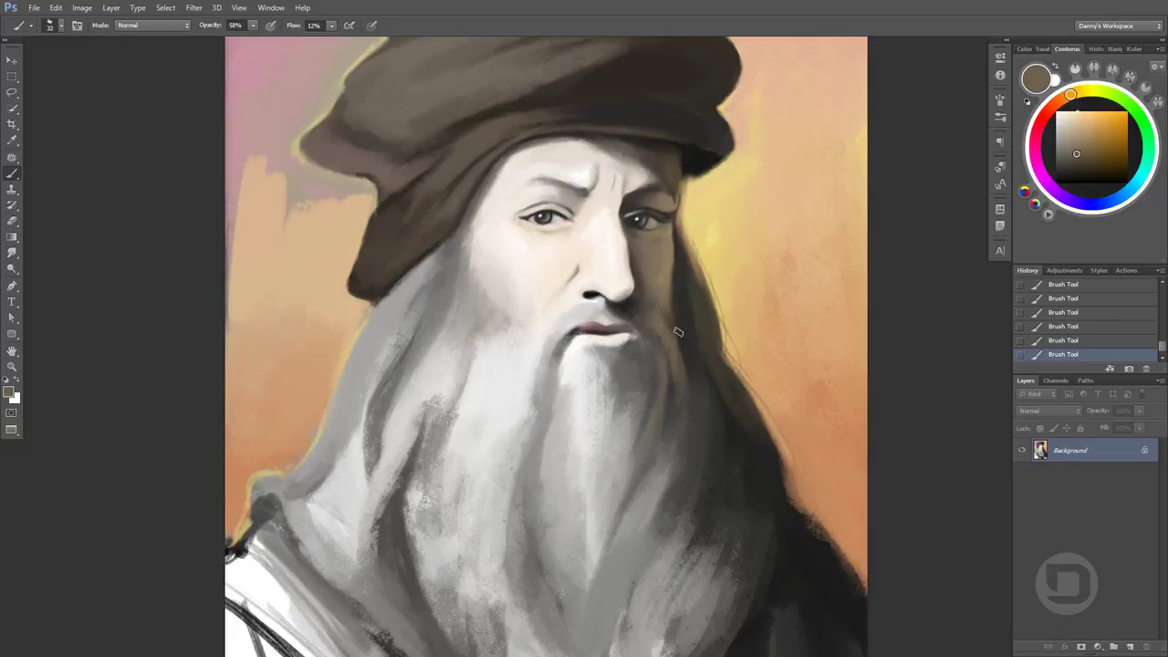
alt+click(667, 301)
alt+click(672, 388)
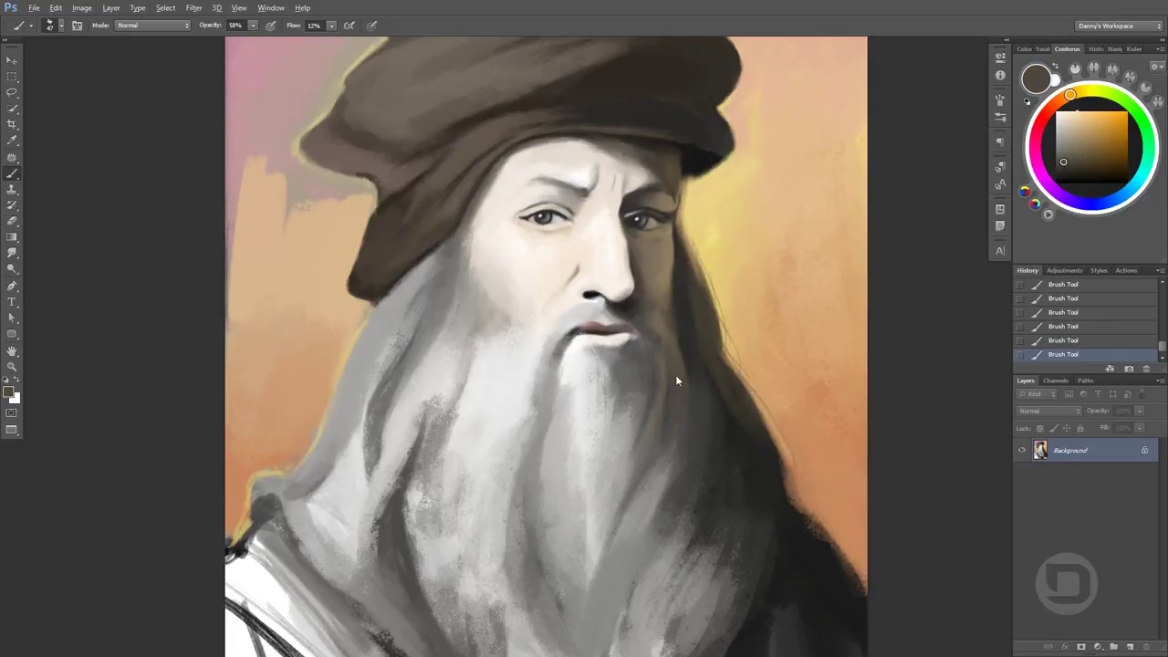
alt+click(639, 420)
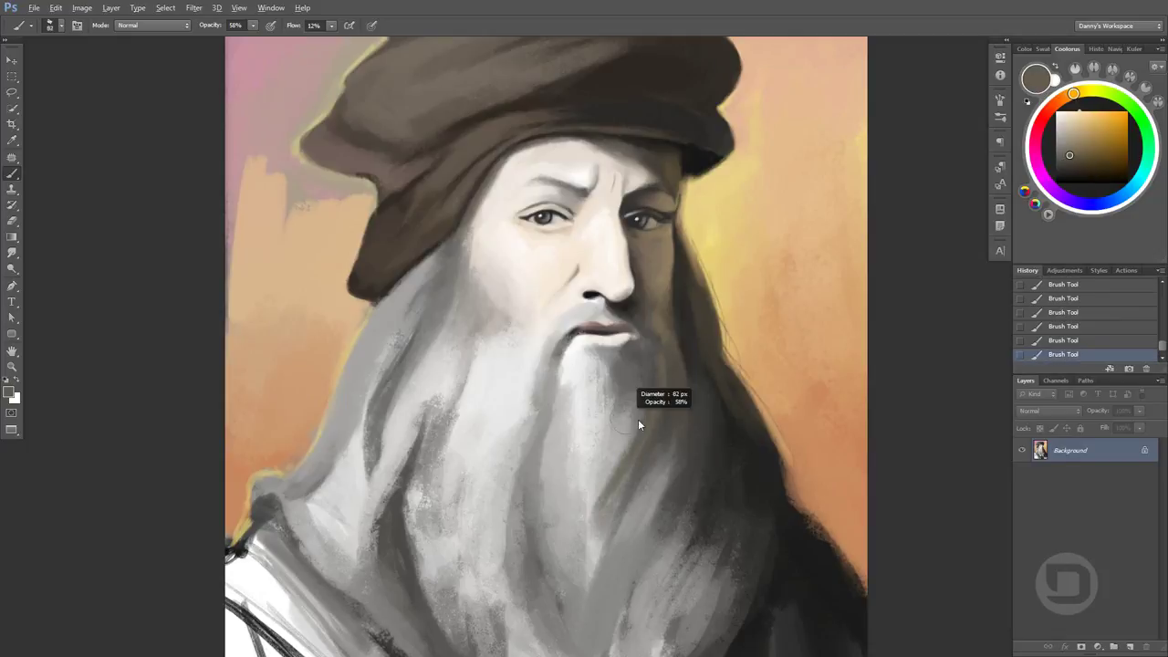
alt+click(607, 474)
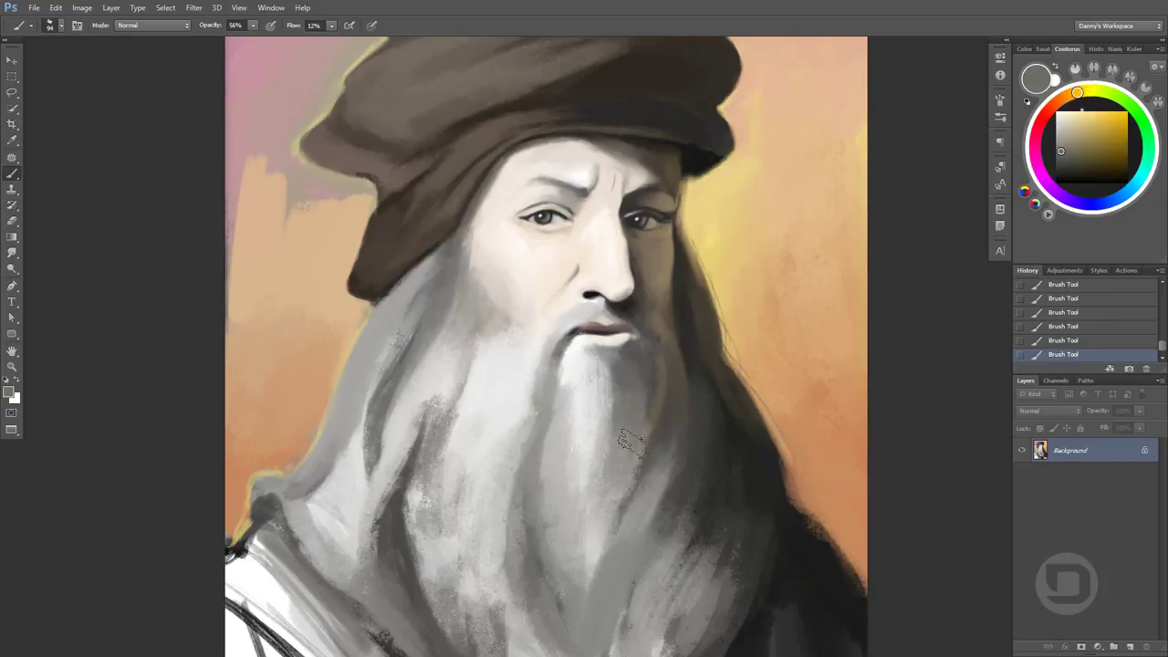
alt+click(668, 379)
scroll(631, 359, up, 1)
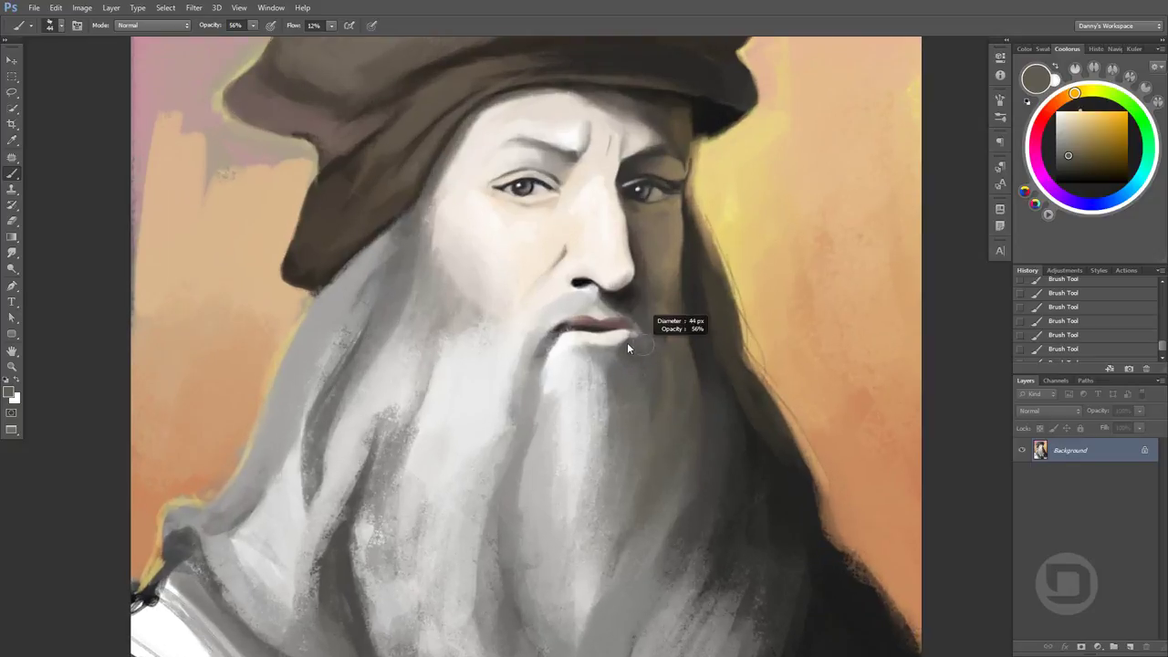
alt+click(663, 331)
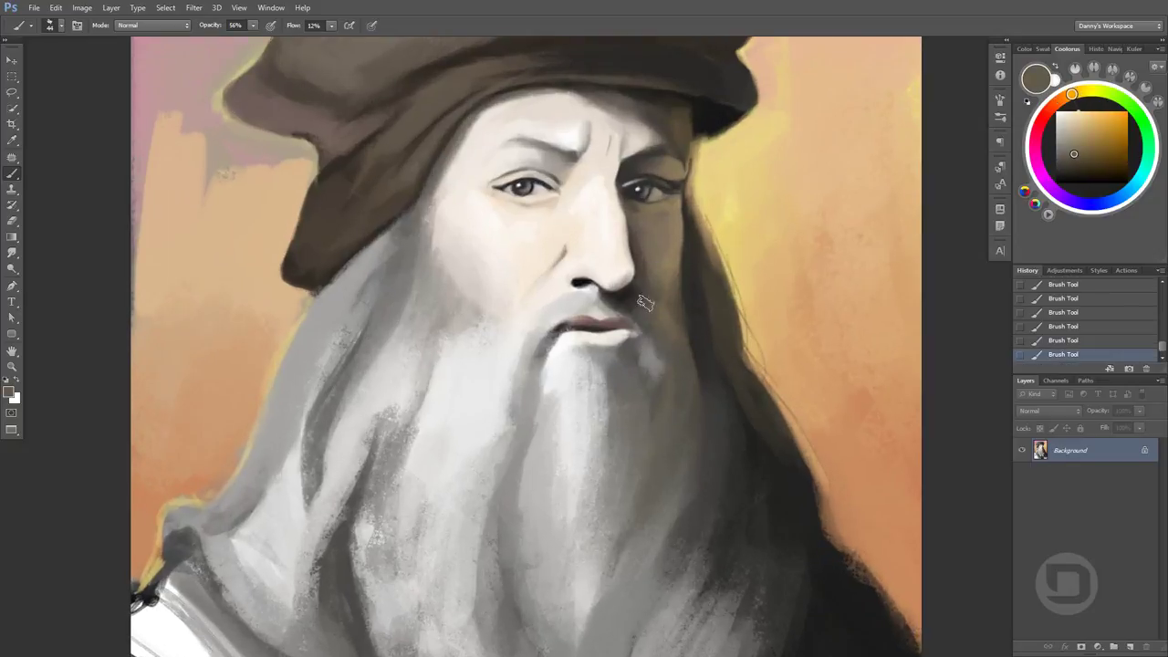
mouse_move(645, 303)
mouse_down()
mouse_move(683, 313)
mouse_move(687, 372)
mouse_up()
alt+click(629, 315)
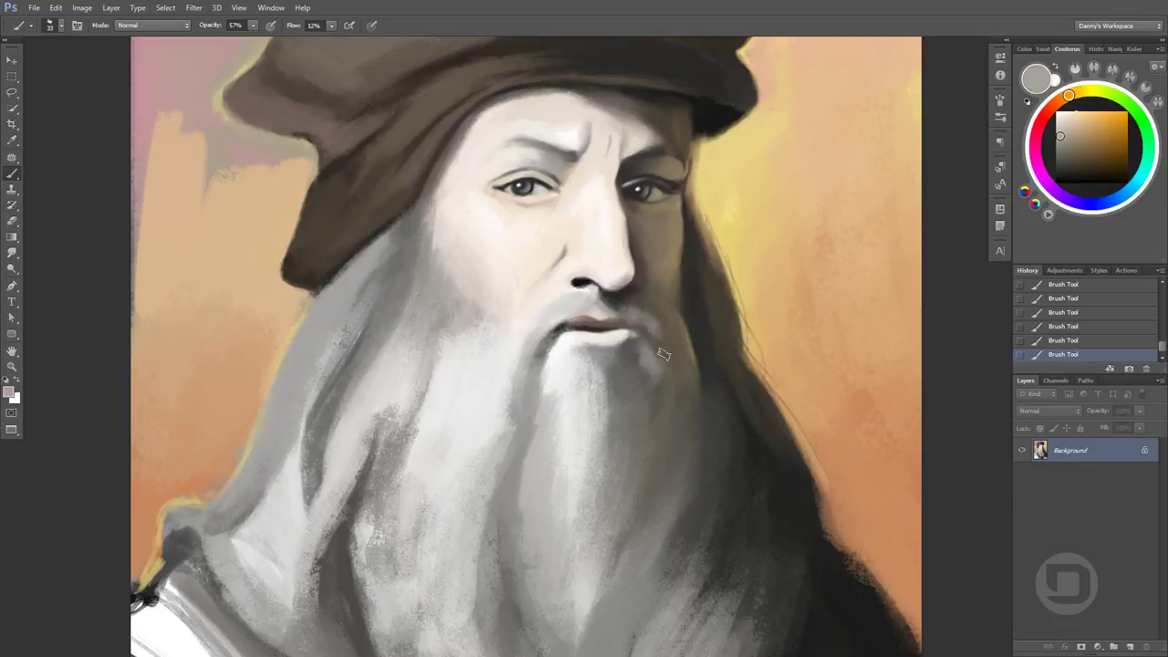
Darken the mouth corner and soften the left corner with grey shading
scroll(555, 270, up, 1)
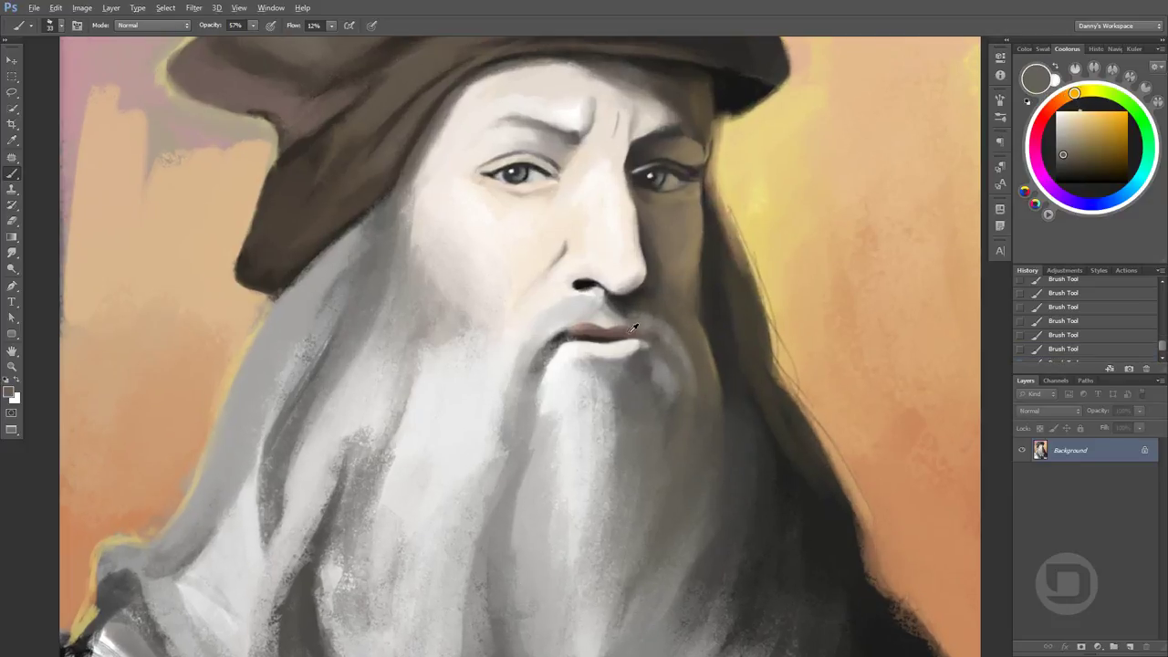
scroll(584, 340, up, 2)
drag(584, 331, 554, 343)
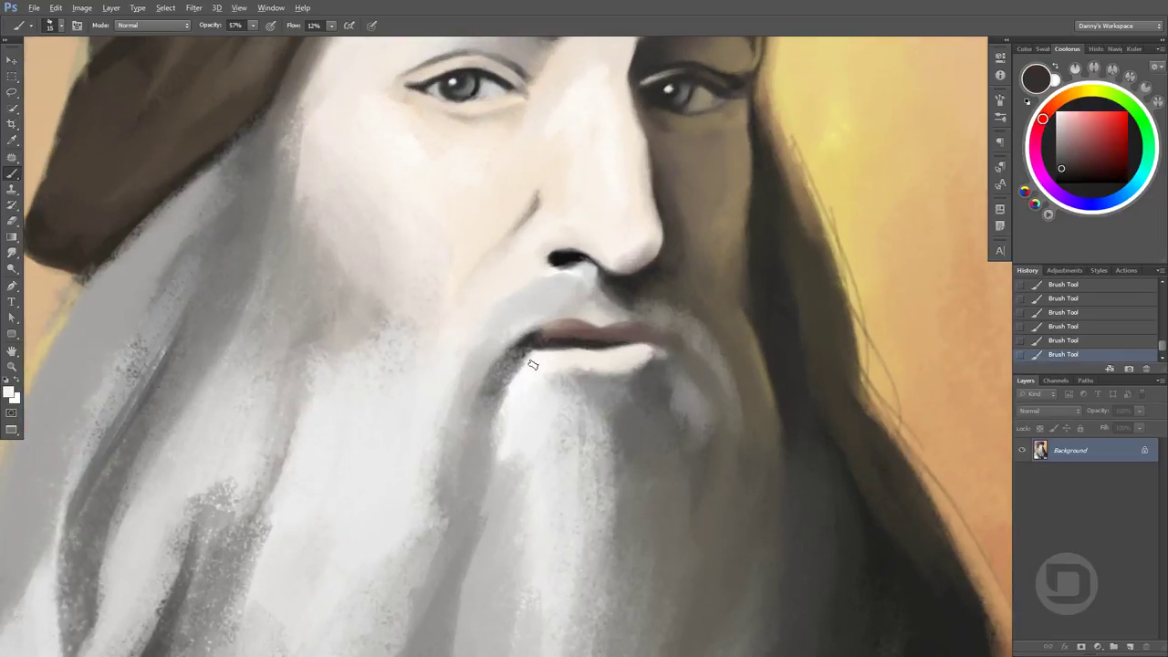
alt+click(584, 326)
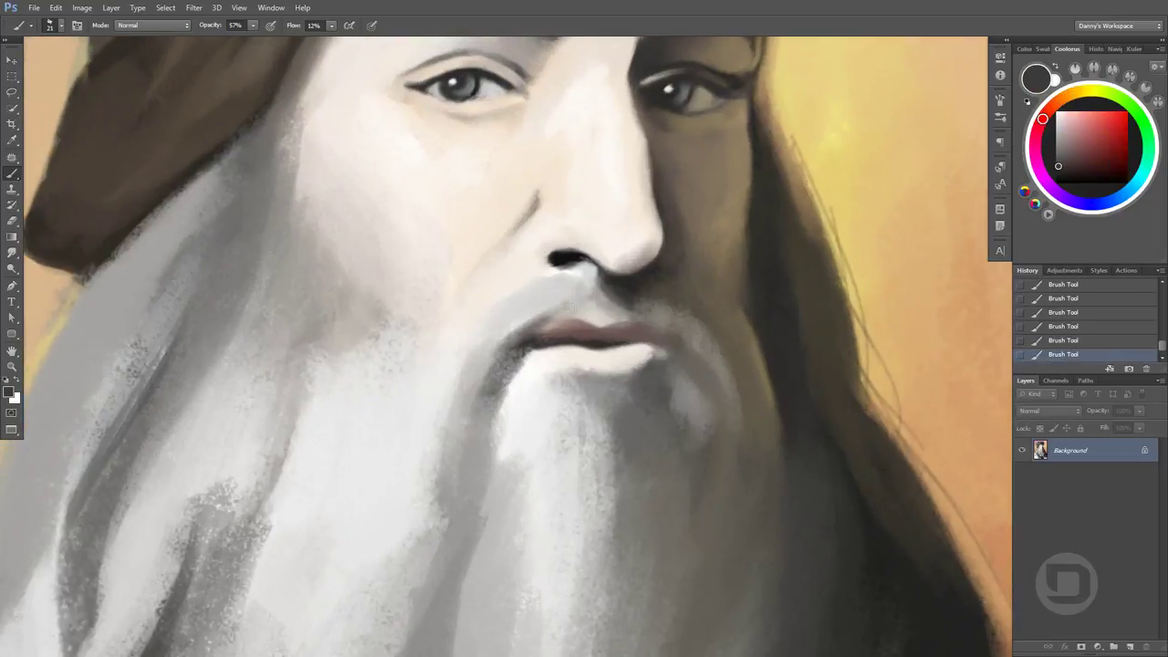
drag(558, 306, 521, 334)
alt+click(546, 345)
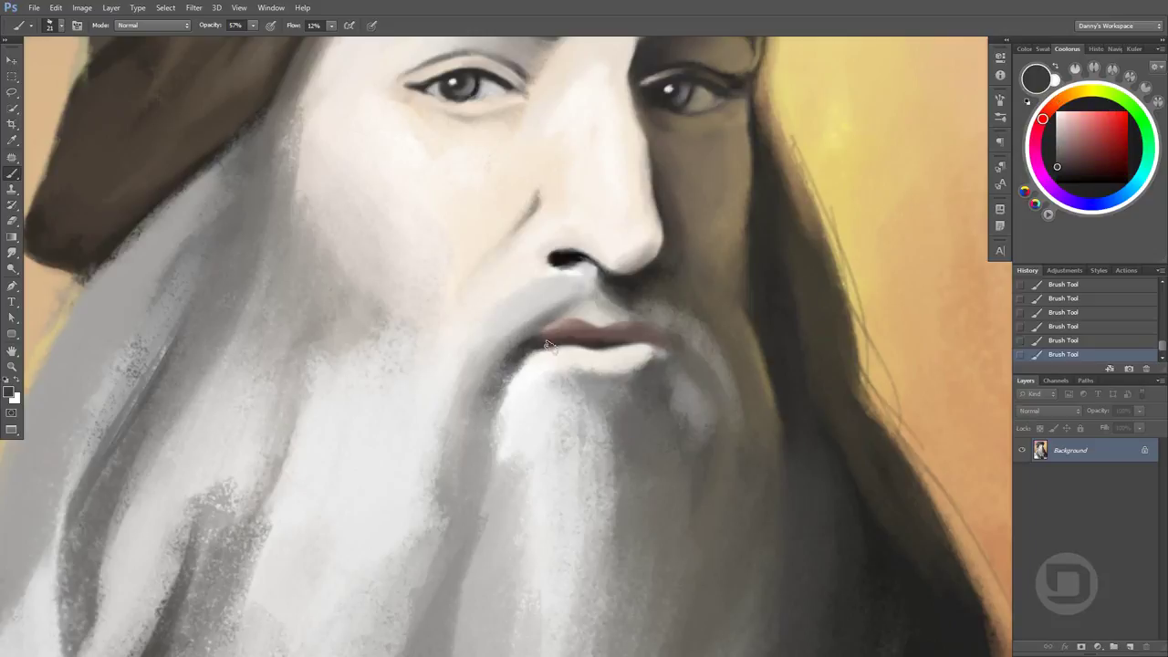
Shade beneath the lower lip, beside the lip and along the beard's right edge
alt+click(534, 340)
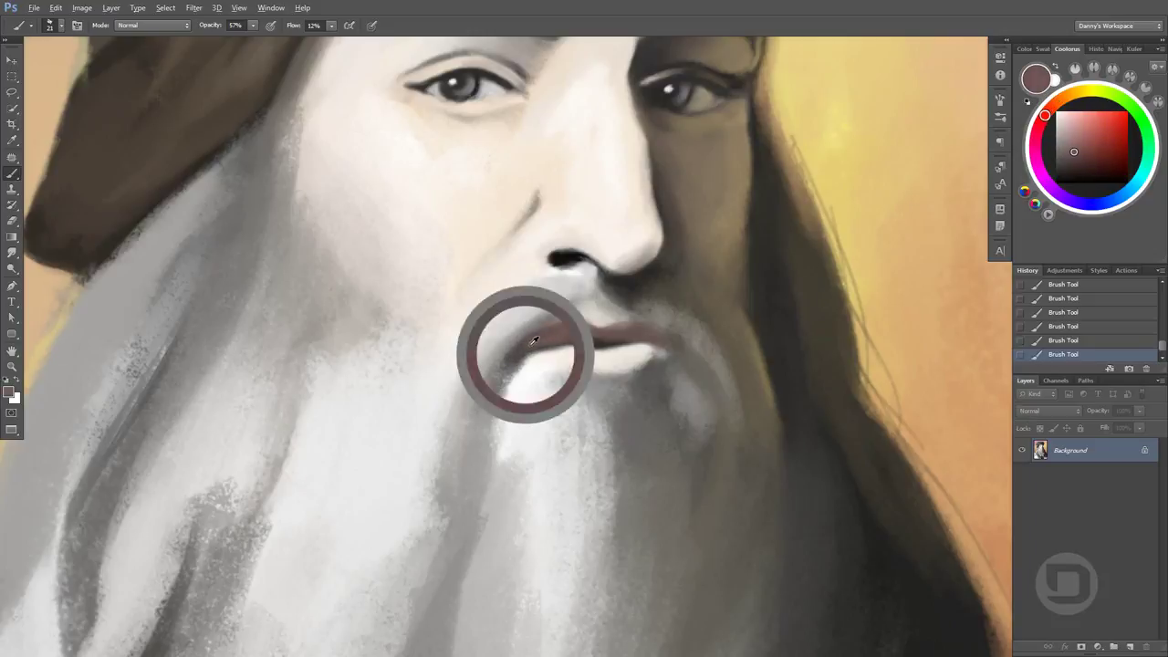
alt+click(541, 329)
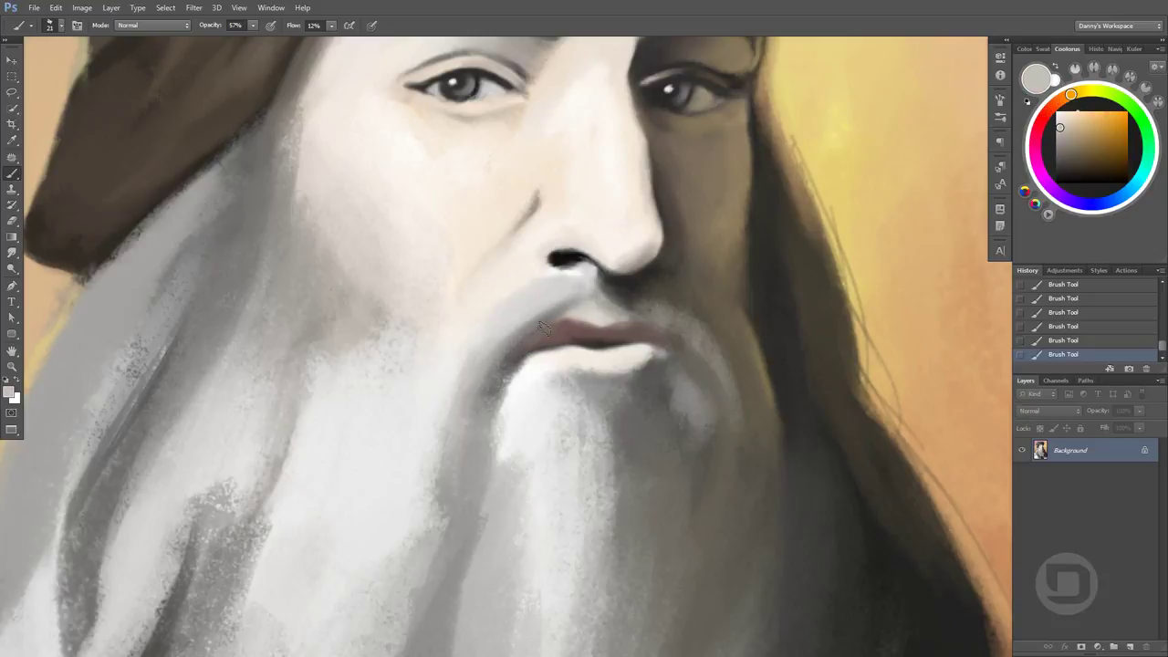
alt+click(635, 347)
drag(637, 353, 647, 369)
alt+click(604, 416)
click(621, 297)
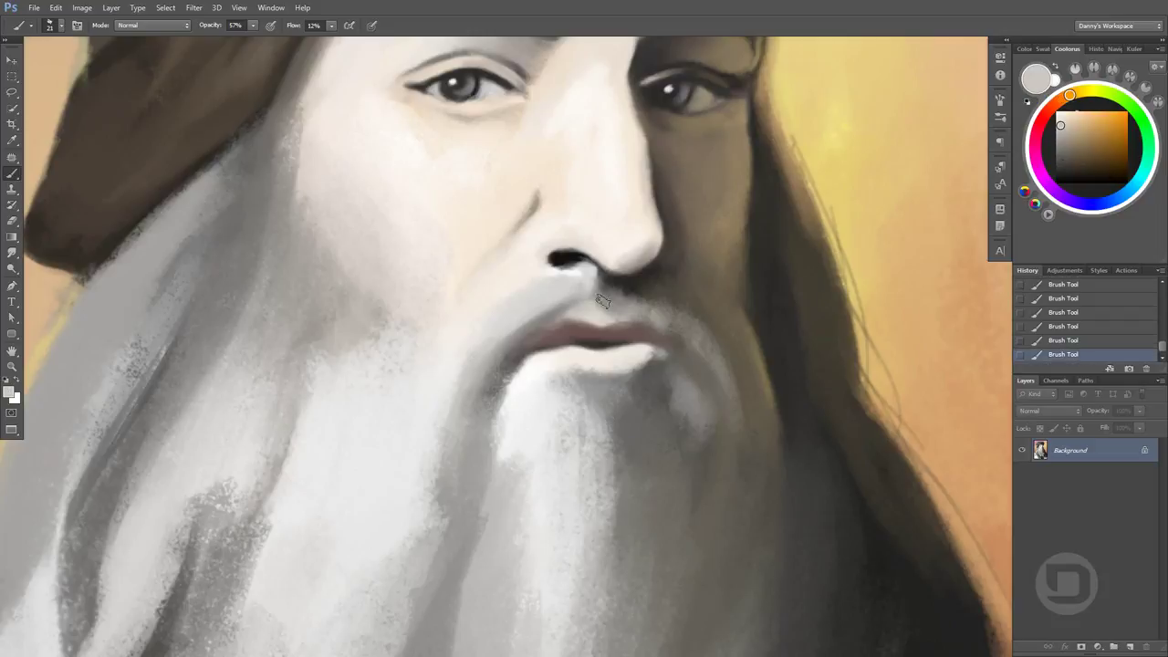
alt+click(607, 304)
drag(611, 315, 672, 331)
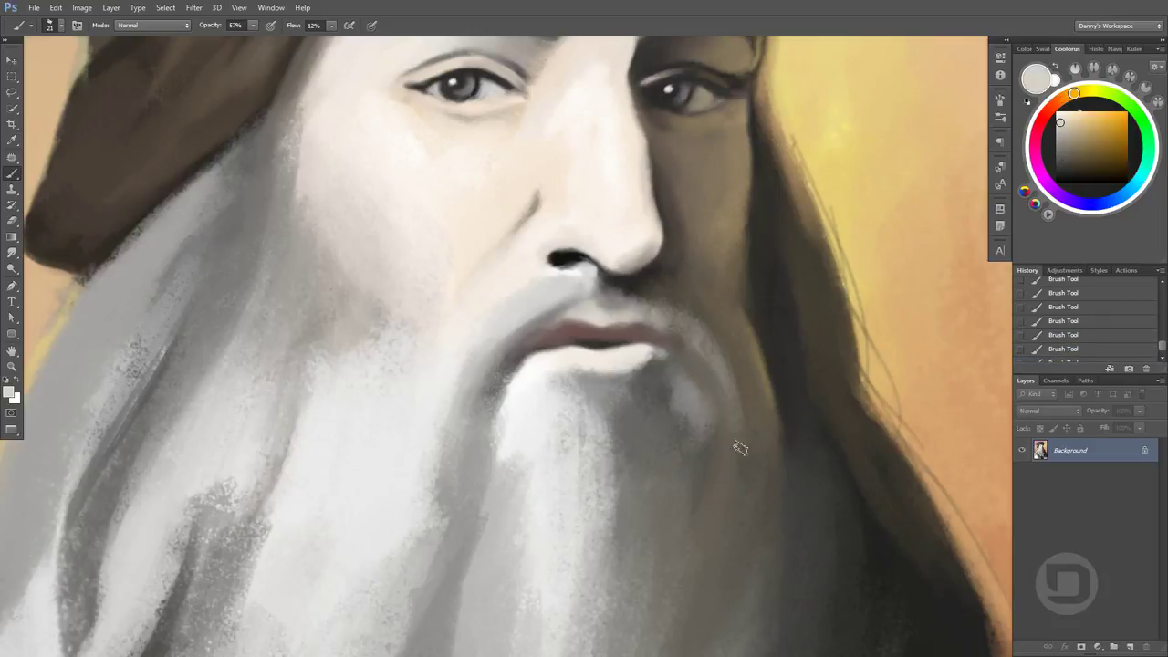
mouse_move(740, 447)
mouse_down()
mouse_move(725, 410)
mouse_move(743, 479)
mouse_up()
Darken the line between the lips and deepen the lower lip line
alt+click(730, 365)
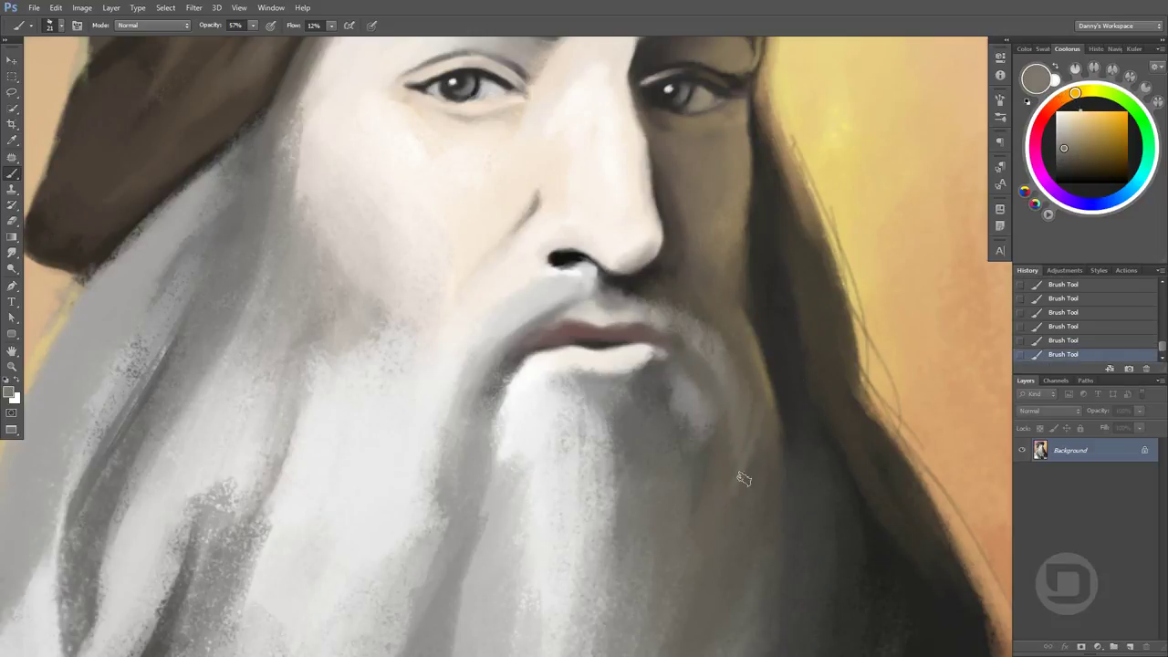
alt+click(562, 260)
drag(529, 353, 589, 345)
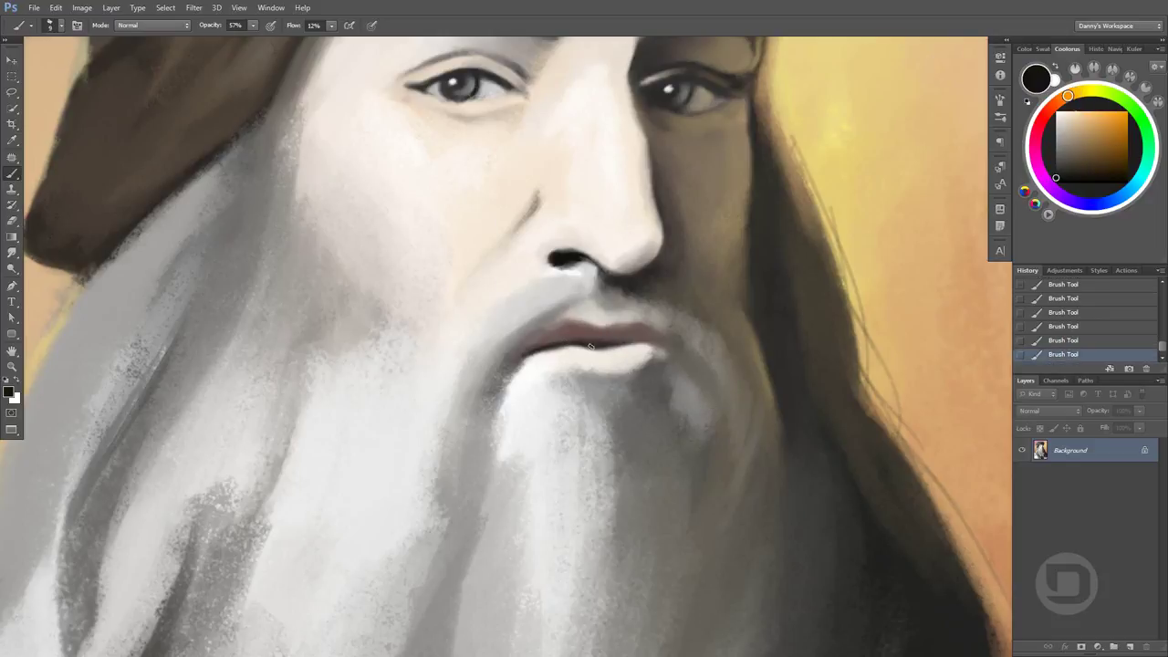
alt+click(511, 354)
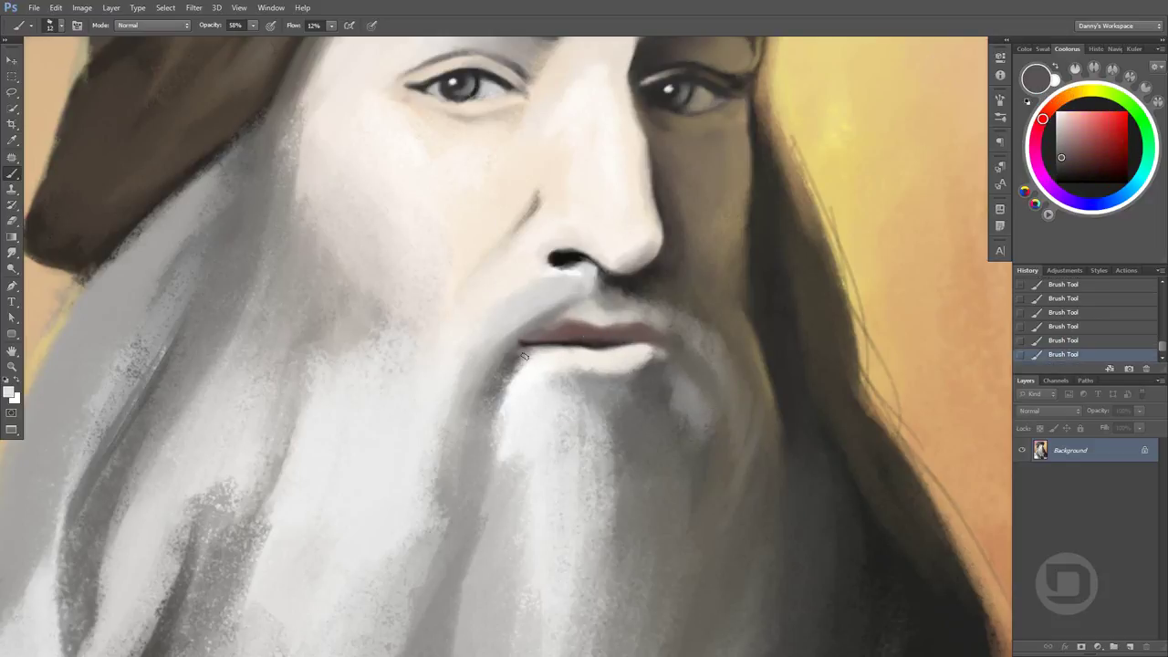
scroll(714, 351, up, 2)
alt+click(511, 341)
drag(585, 382, 548, 387)
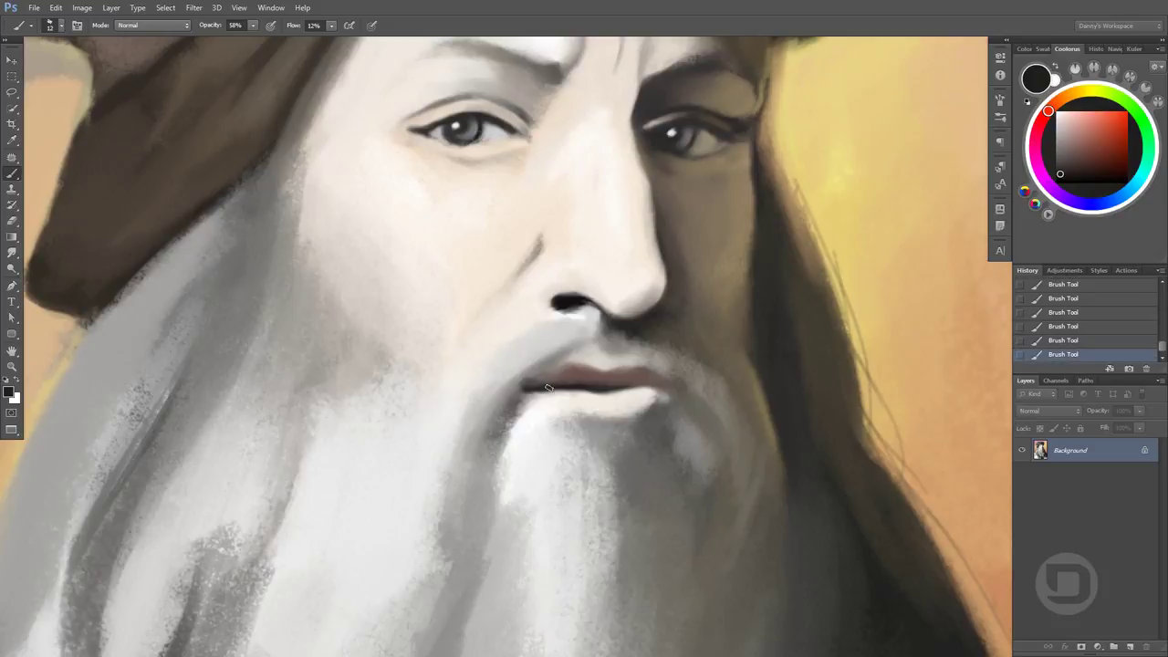
Paint light beard strands below the nose and a darker crease running into the beard
alt+click(659, 390)
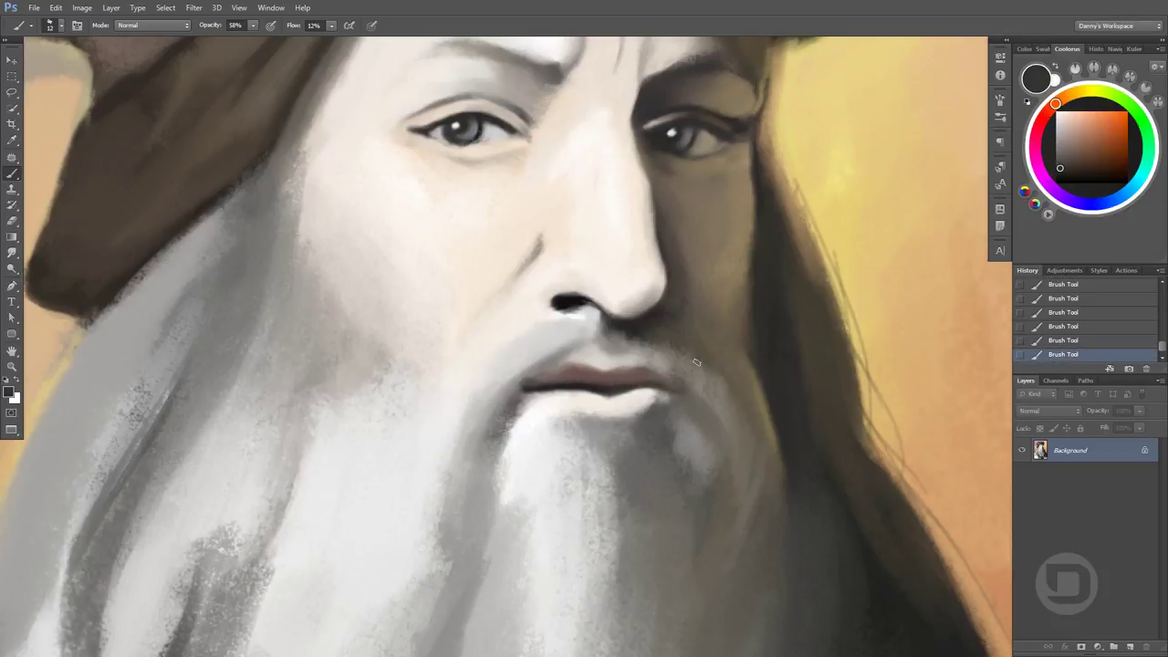
alt+click(599, 311)
alt+click(545, 325)
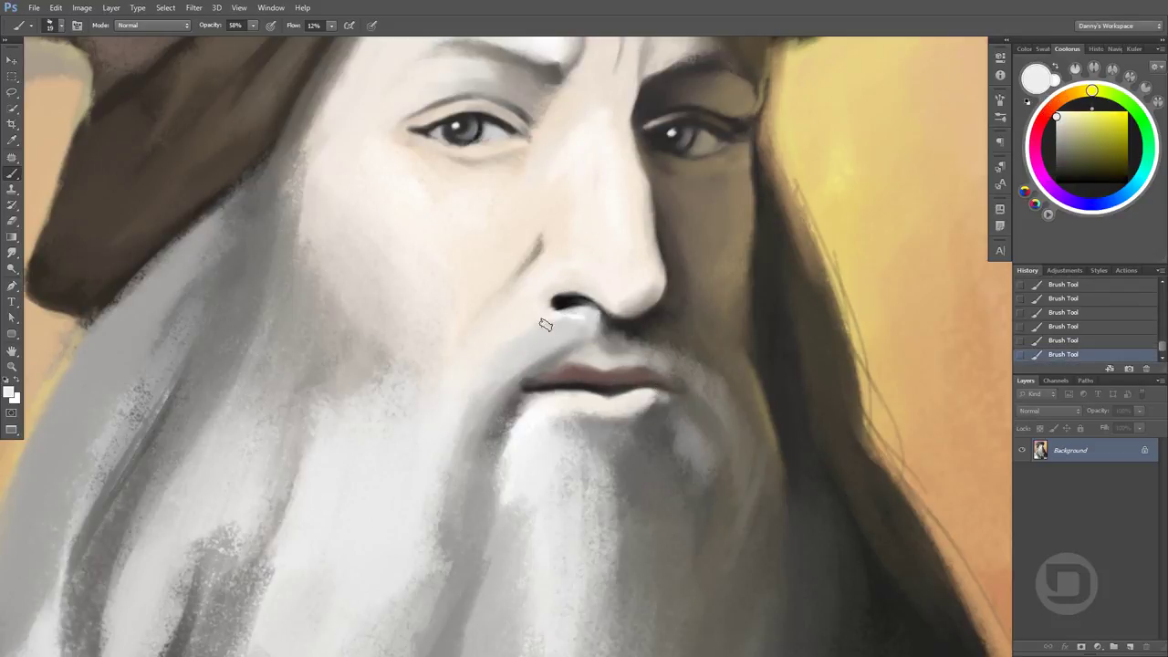
drag(548, 339, 473, 395)
alt+click(473, 395)
click(429, 576)
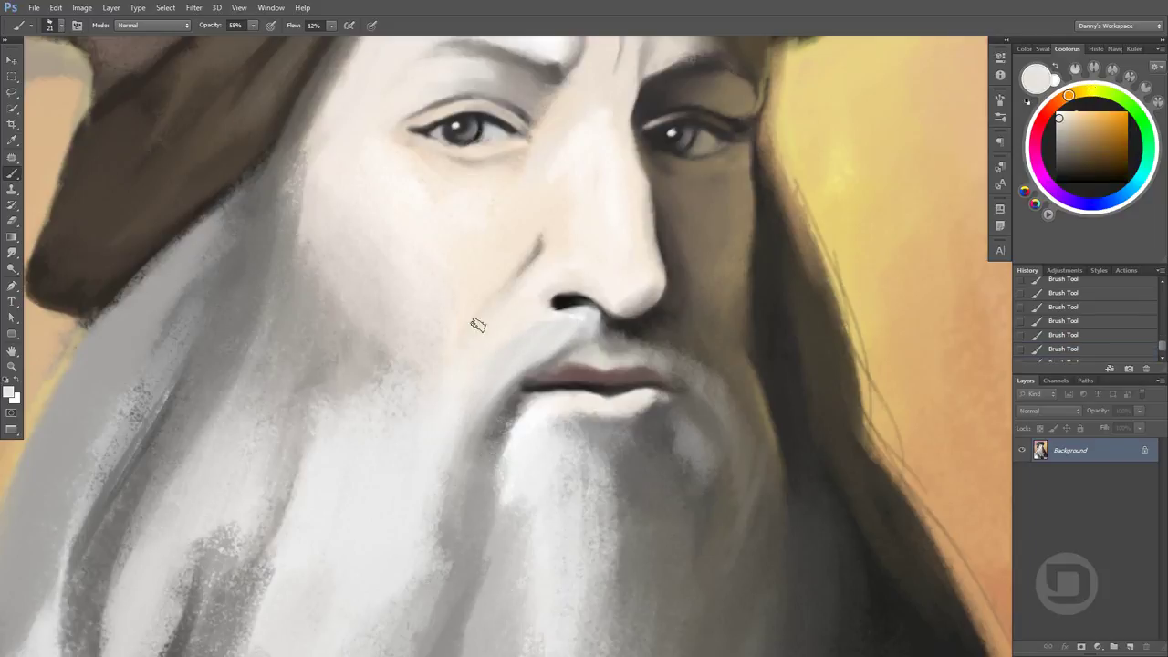
drag(500, 279, 456, 347)
alt+click(496, 313)
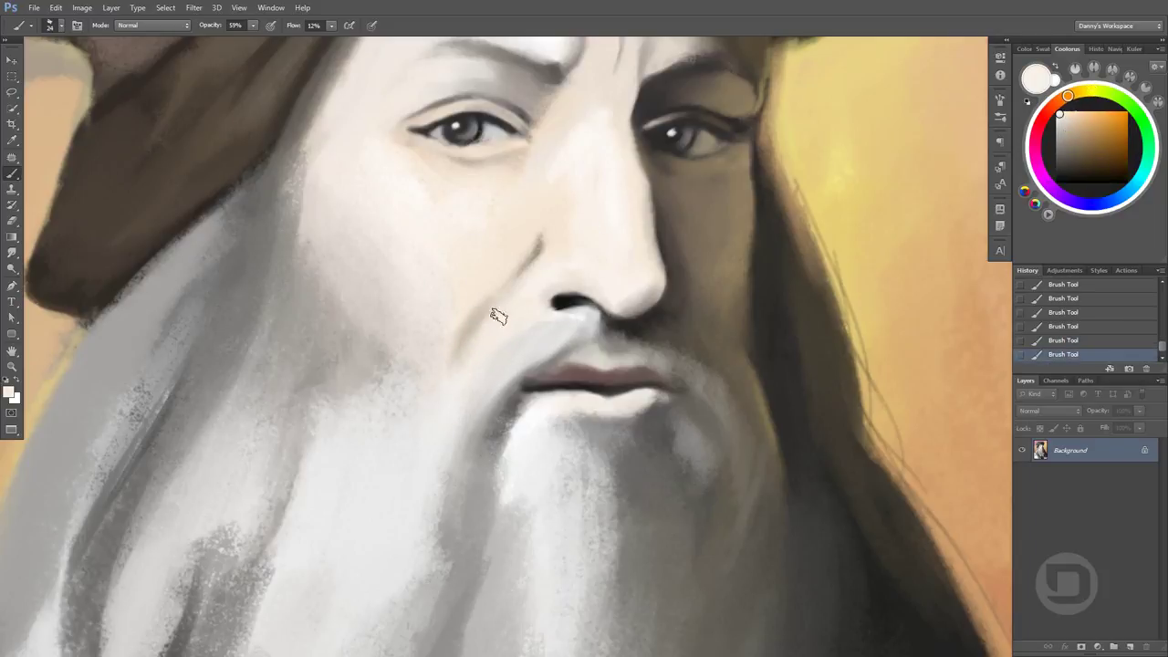
Refine the grey shading around the nostril
alt+click(551, 251)
alt+click(556, 297)
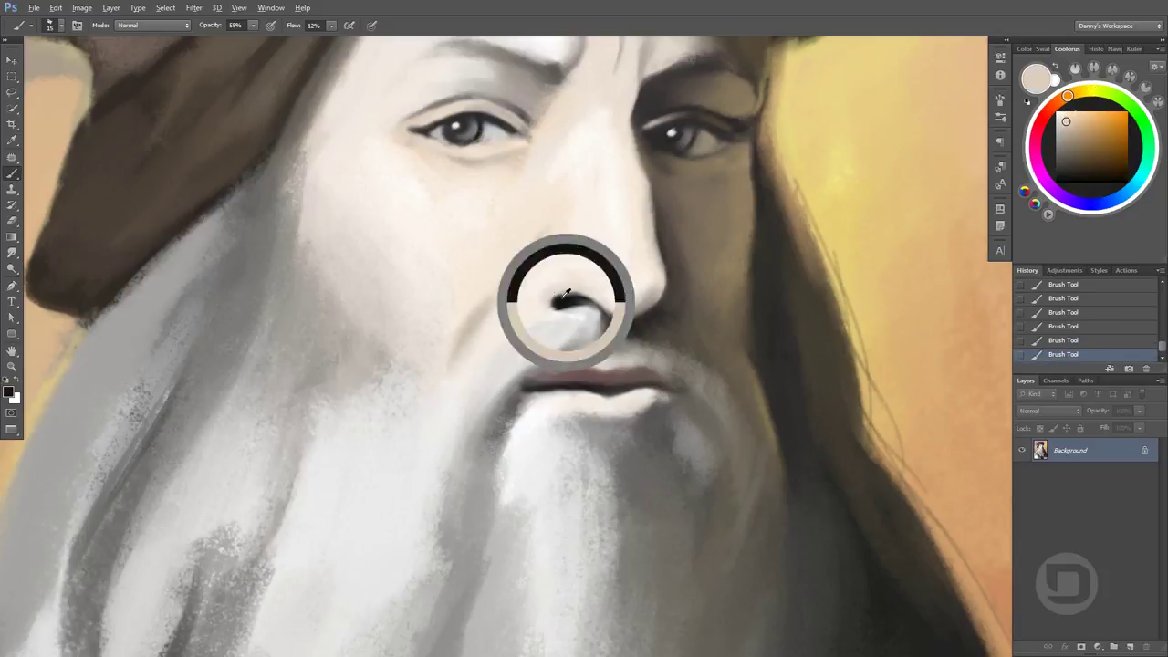
alt+click(552, 280)
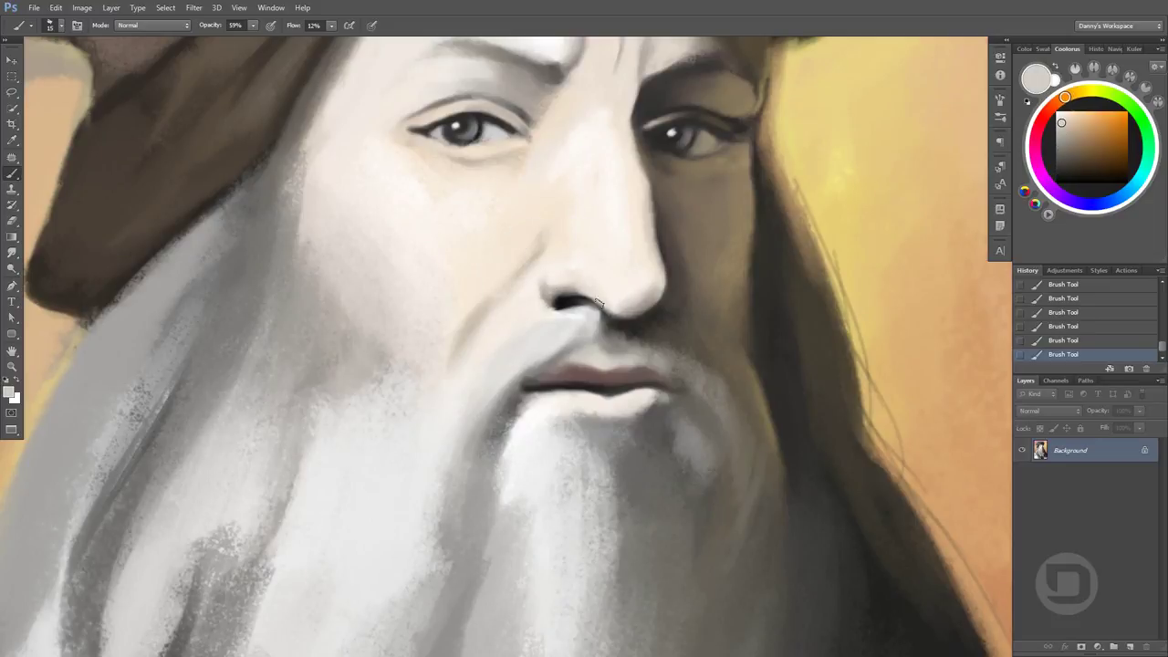
alt+click(575, 295)
alt+click(553, 268)
alt+click(561, 281)
alt+click(535, 295)
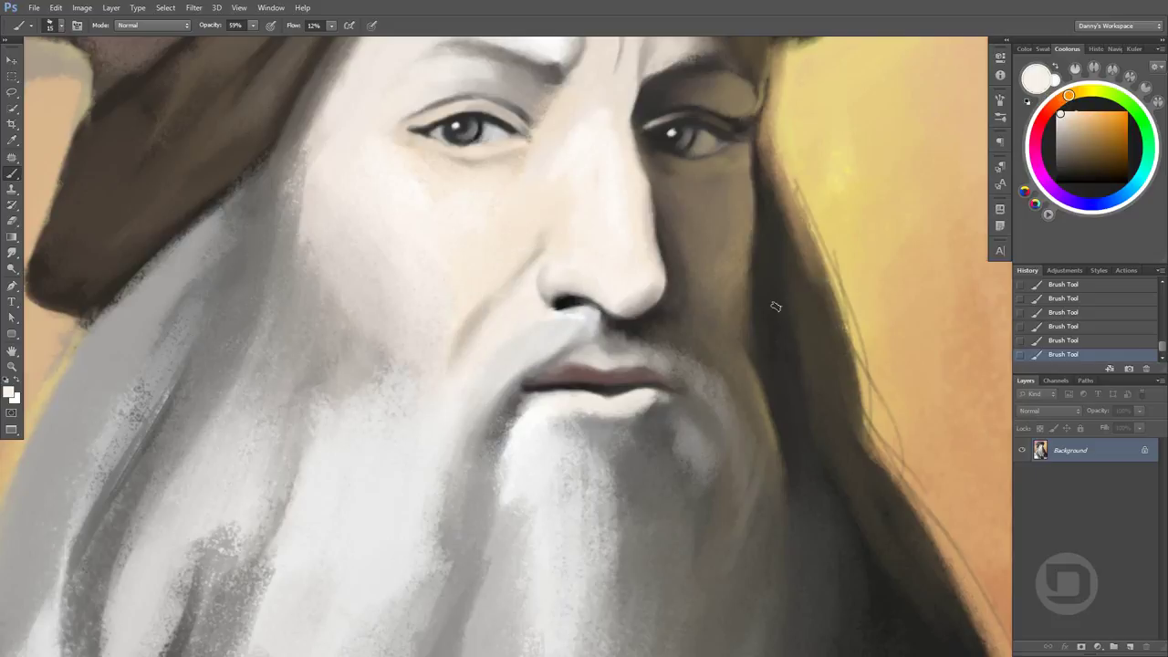
drag(775, 304, 831, 357)
Paint a grey stroke near the left eye and zoom out
scroll(832, 357, up, 1)
alt+click(474, 158)
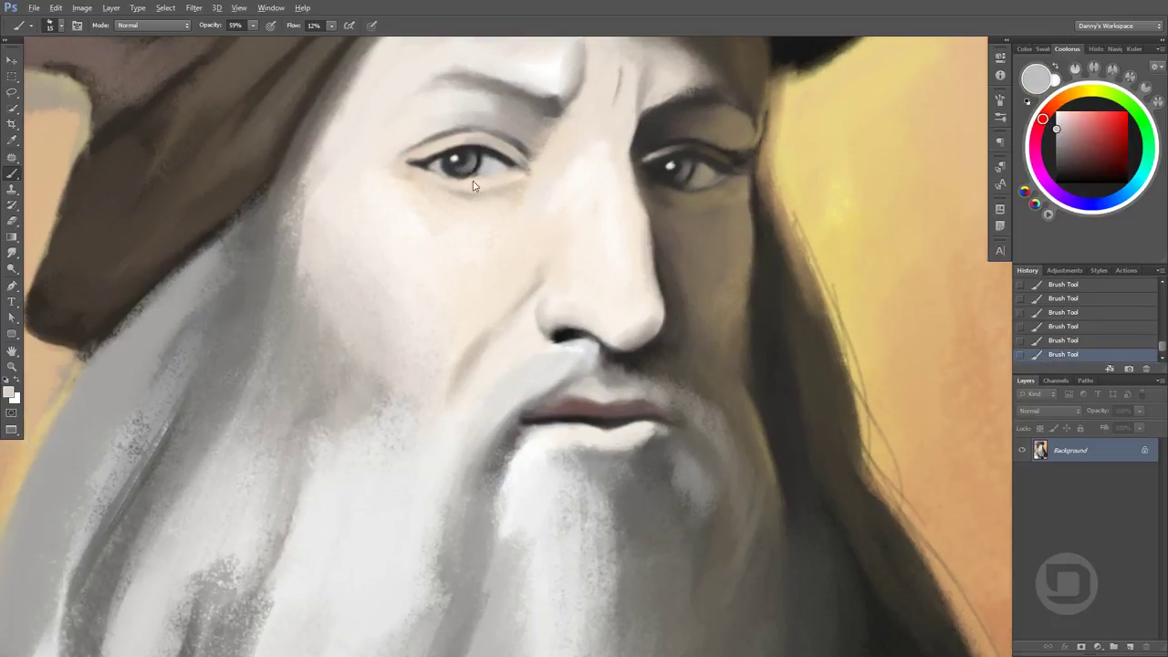
alt+click(475, 158)
drag(470, 170, 475, 110)
key(ctrl+minus)
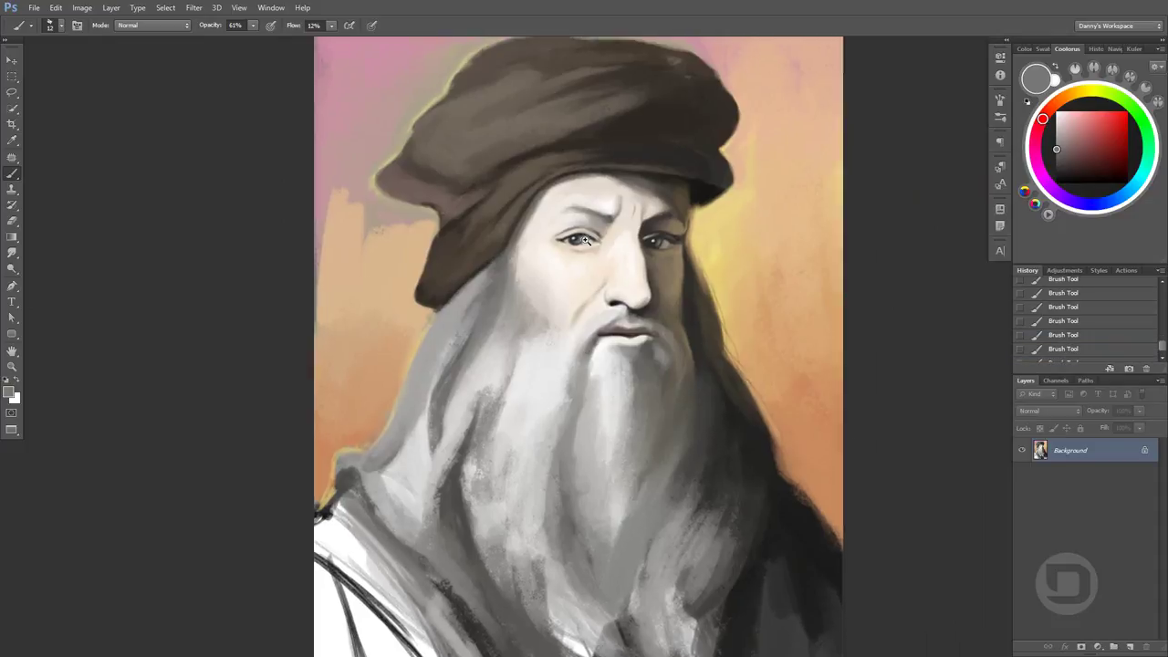
Lighten strands of the beard with pale grey tones
scroll(594, 277, up, 1)
scroll(594, 278, up, 1)
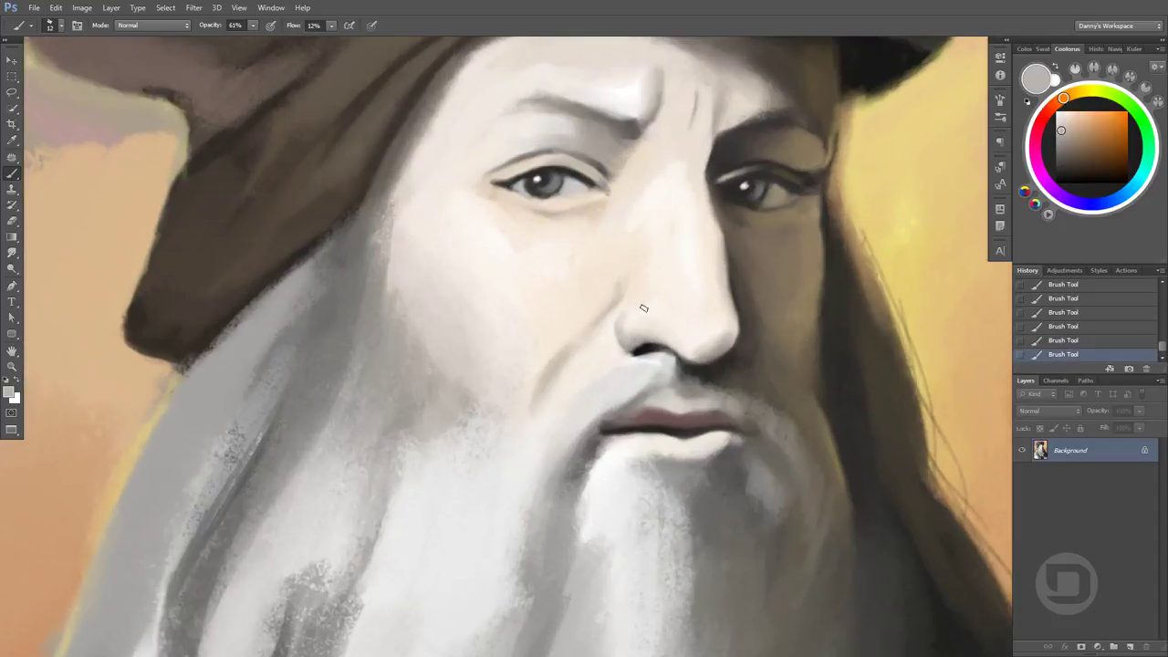
alt+click(533, 401)
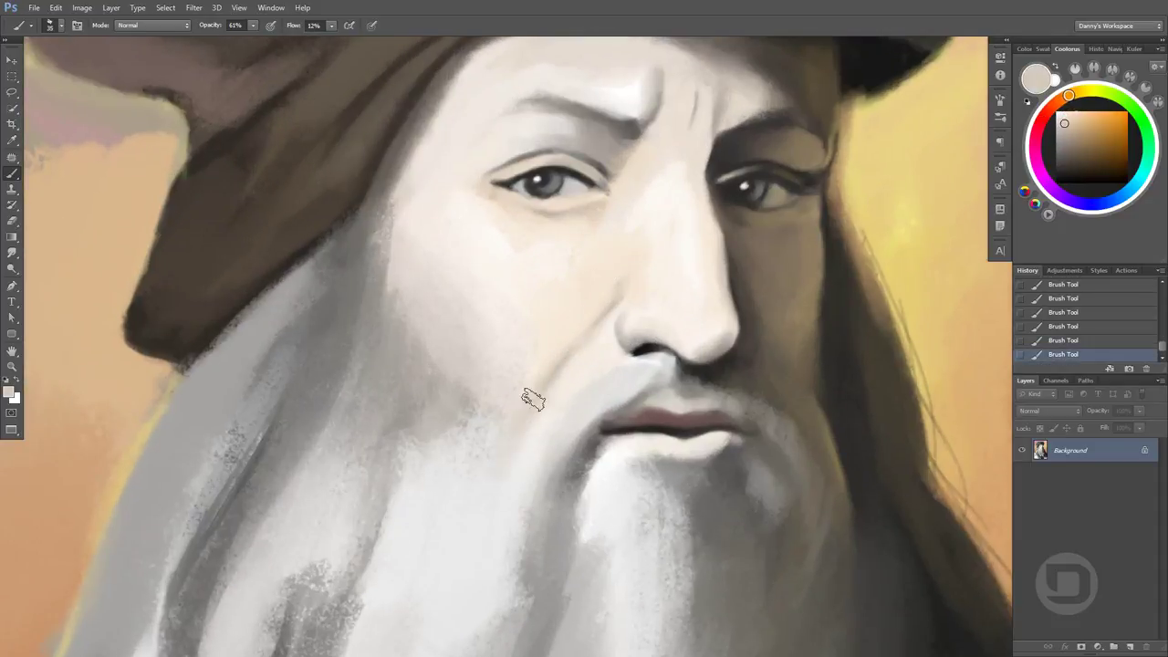
alt+click(464, 392)
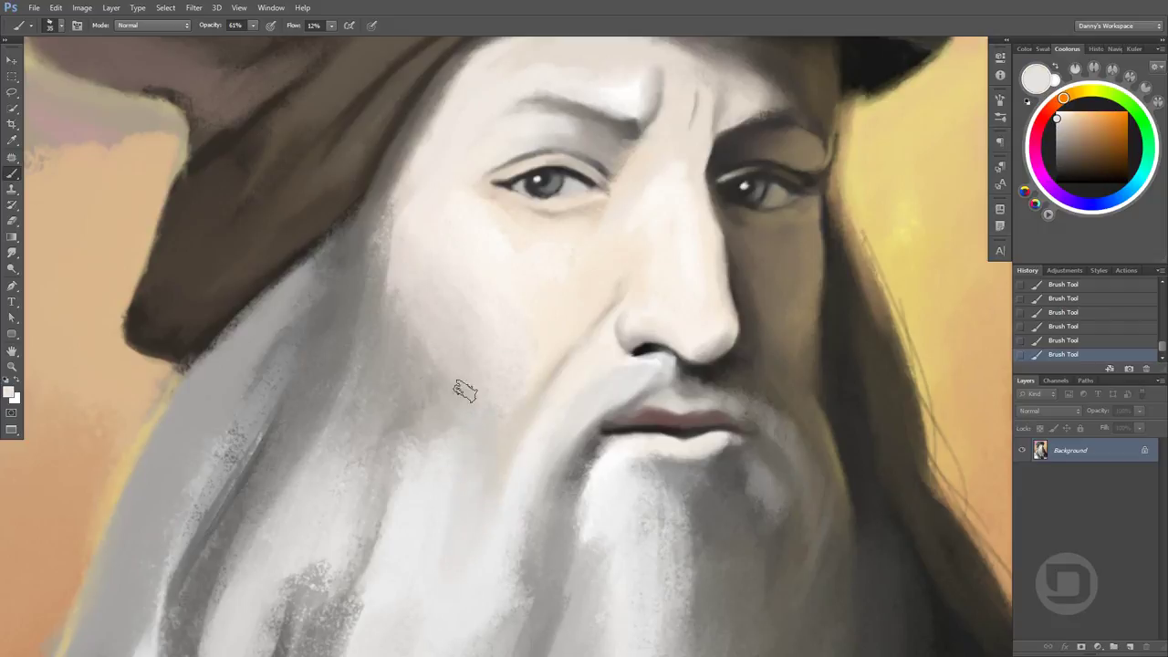
alt+click(448, 560)
drag(448, 560, 480, 615)
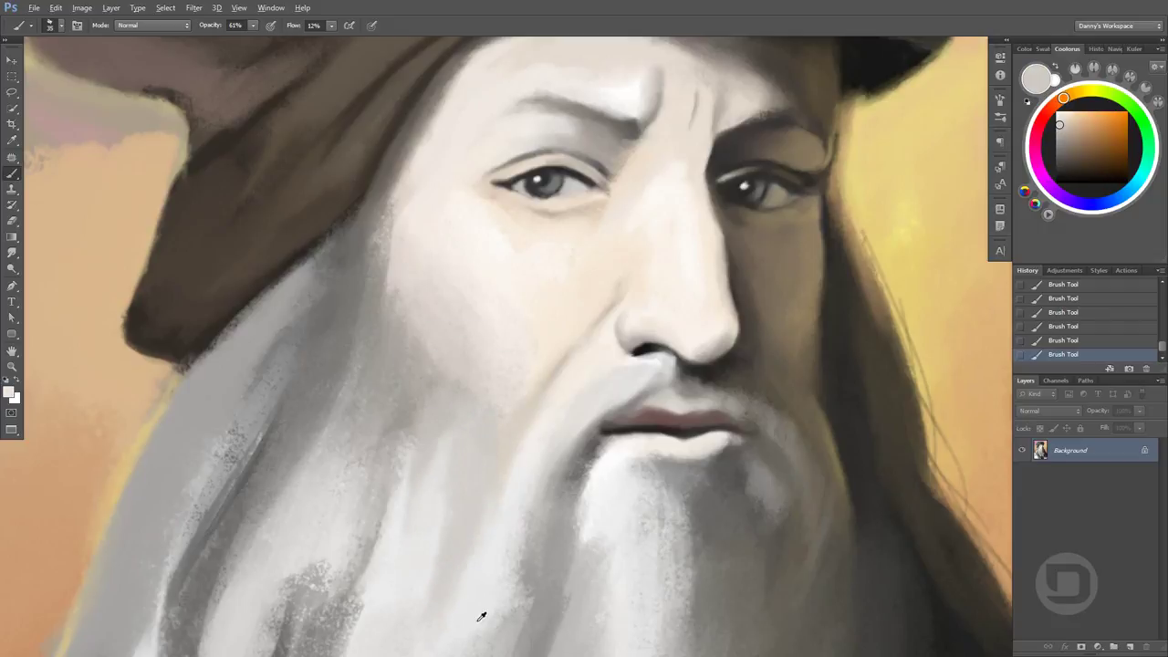
Add near-white beard strands beneath the lower lip, then fit the whole painting on screen
alt+click(562, 456)
alt+click(608, 390)
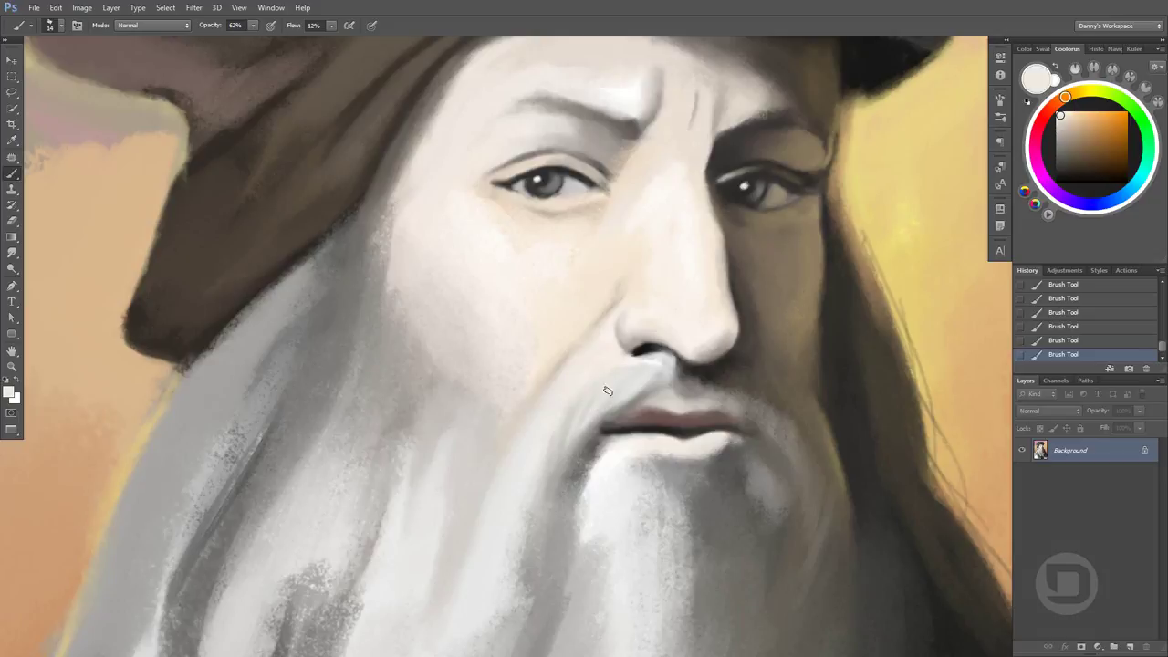
alt+click(575, 485)
alt+click(604, 450)
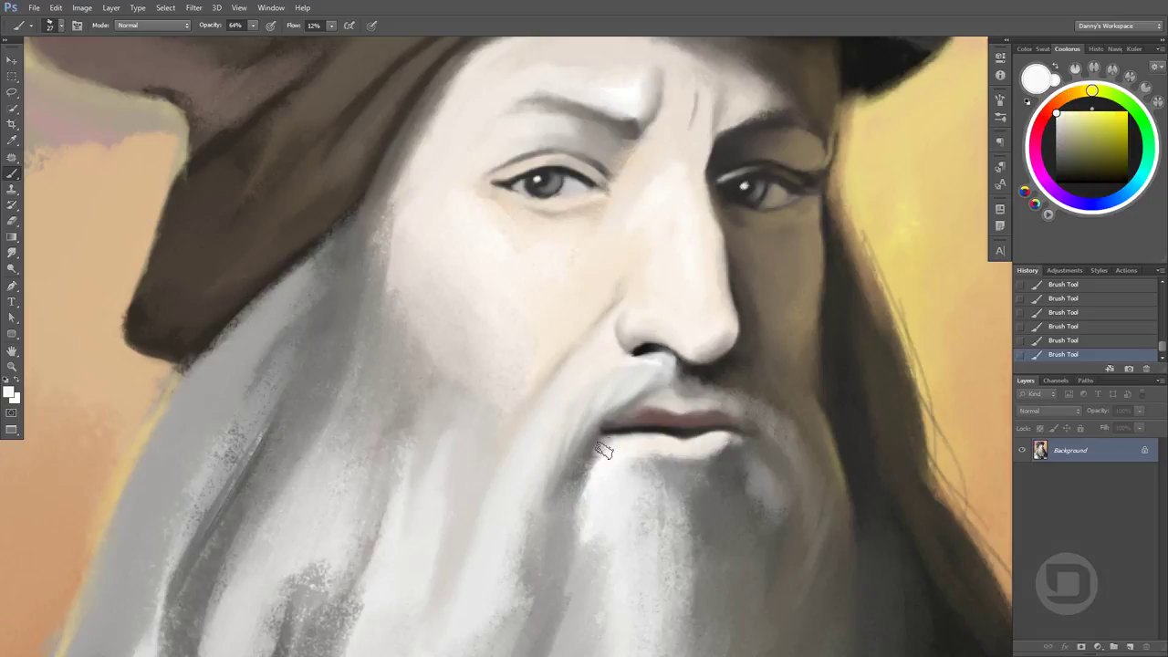
alt+click(575, 497)
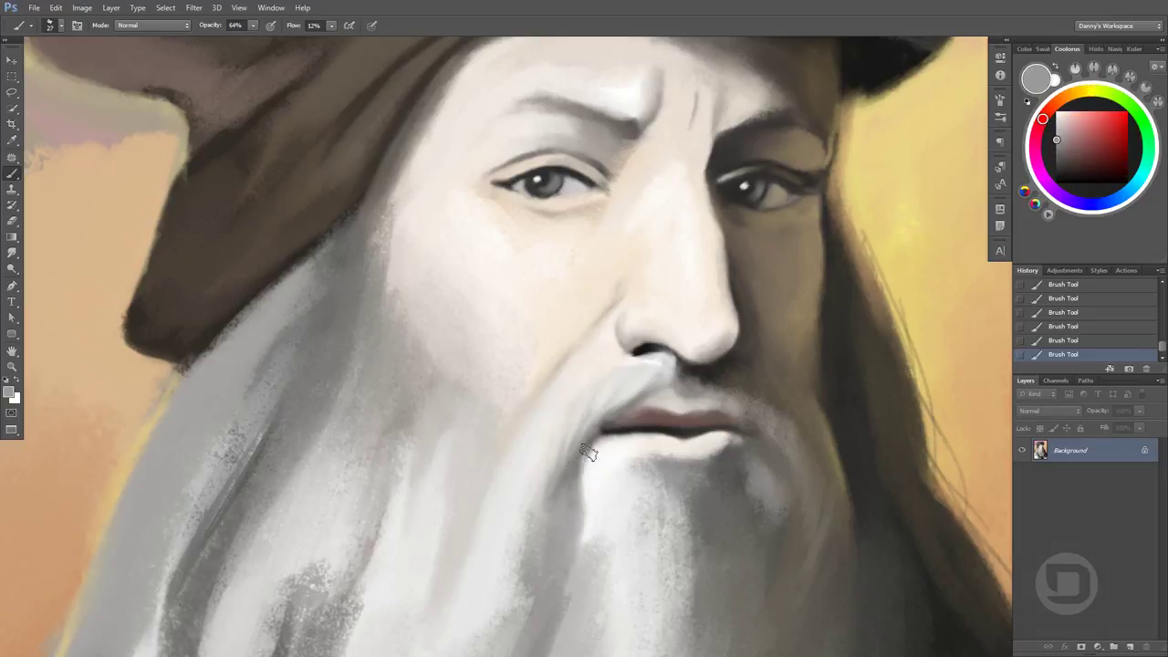
alt+click(659, 459)
alt+click(642, 458)
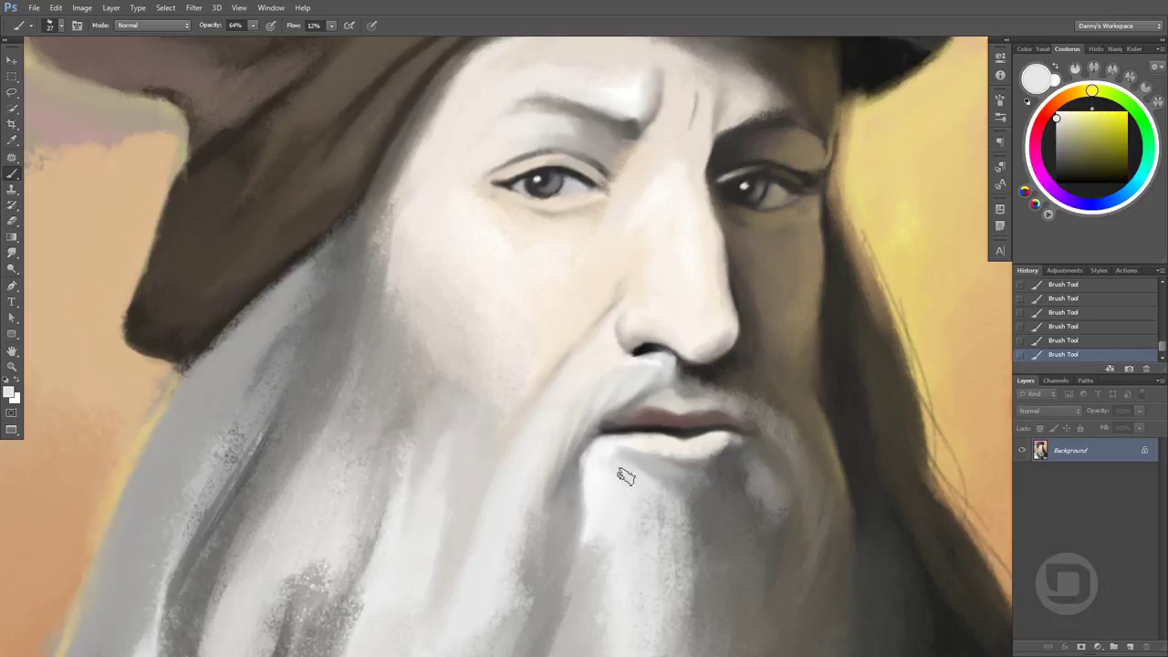
drag(626, 477, 676, 497)
key(ctrl+0)
Zoom in and paint light pinkish beige over the orange streak left of the cap
key(ctrl+plus)
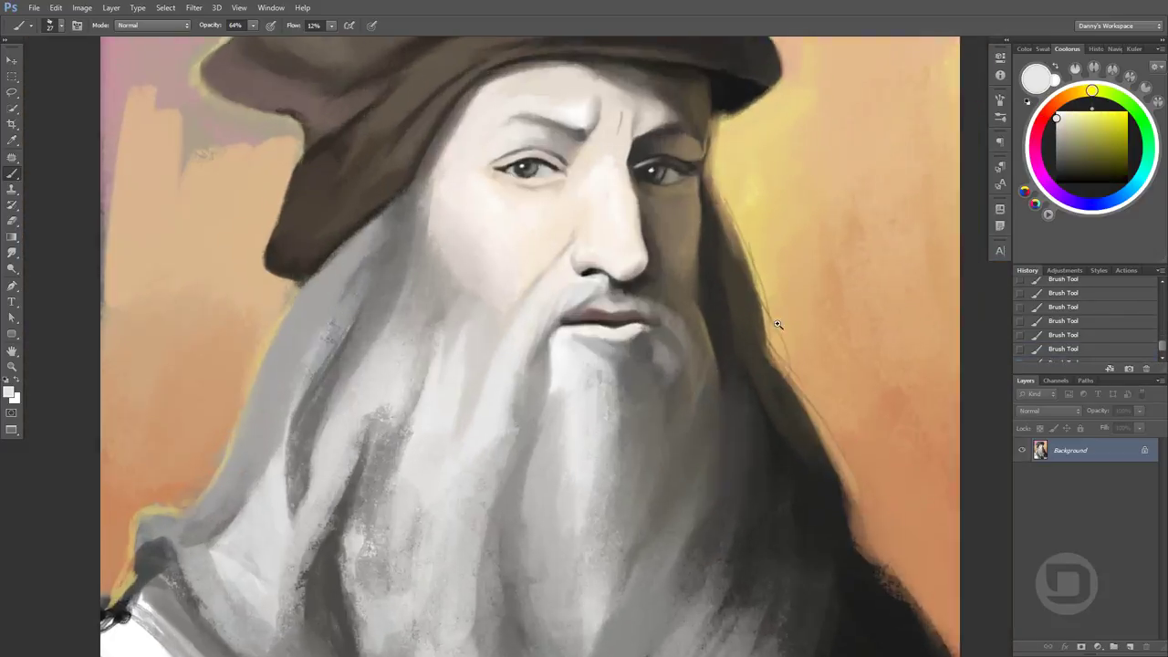
alt+click(798, 493)
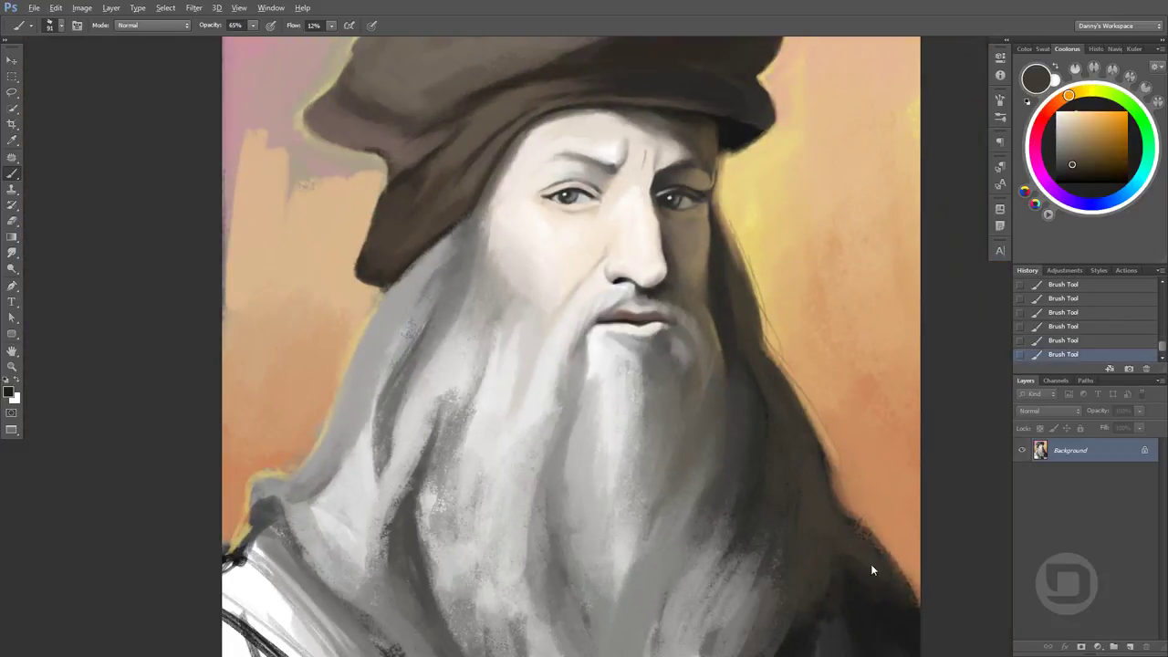
alt+click(826, 547)
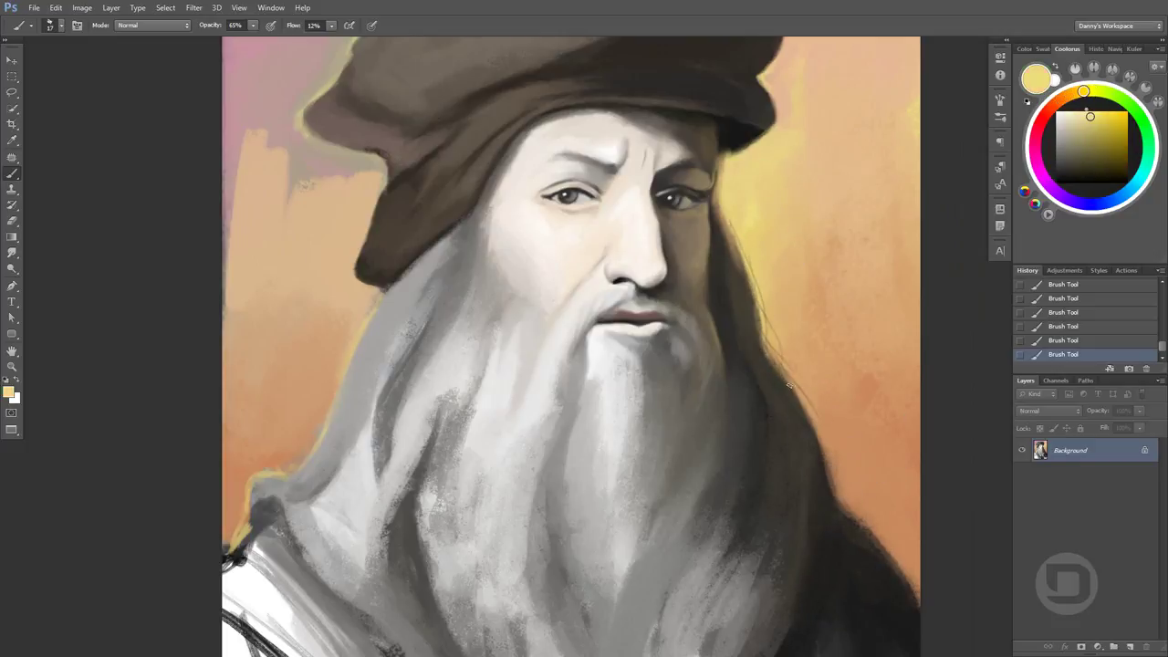
alt+click(250, 119)
drag(247, 264, 305, 193)
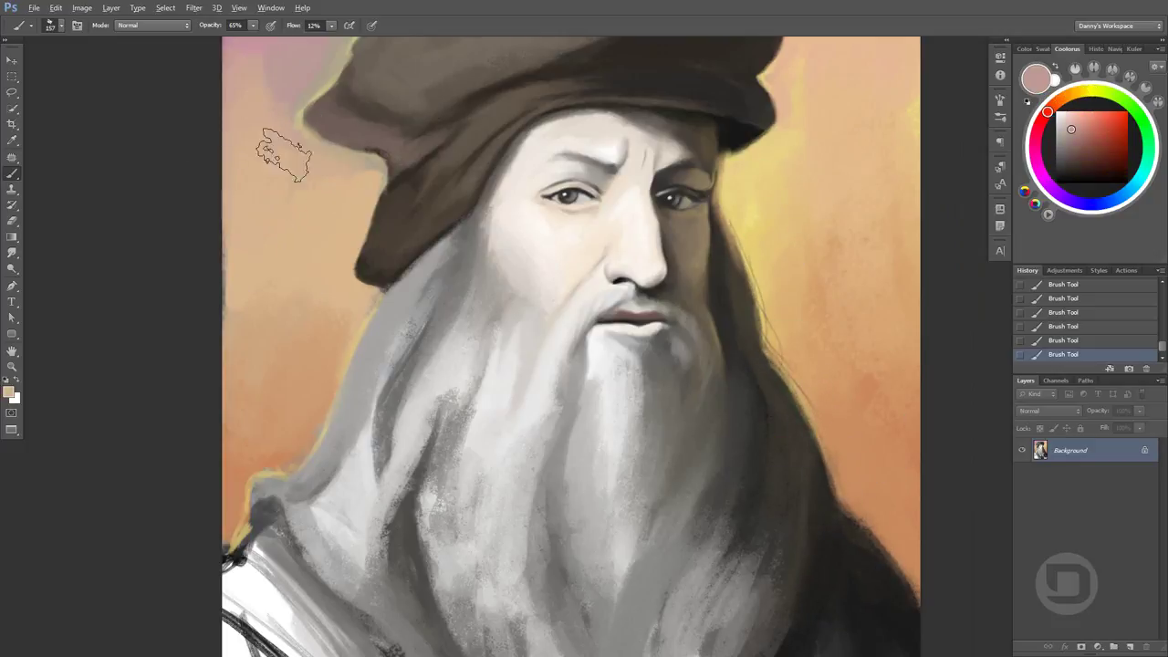
Lighten the cap's left edge with a lighter beige-brown
alt+click(324, 108)
alt+click(351, 130)
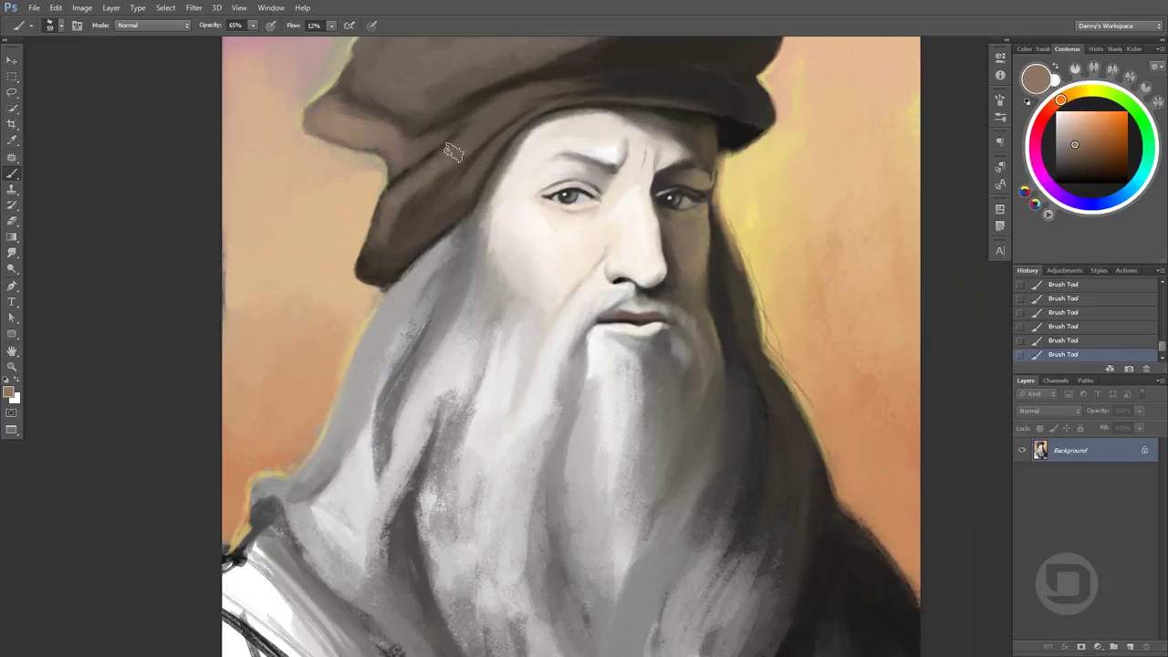
alt+click(402, 201)
drag(402, 201, 392, 207)
alt+click(365, 210)
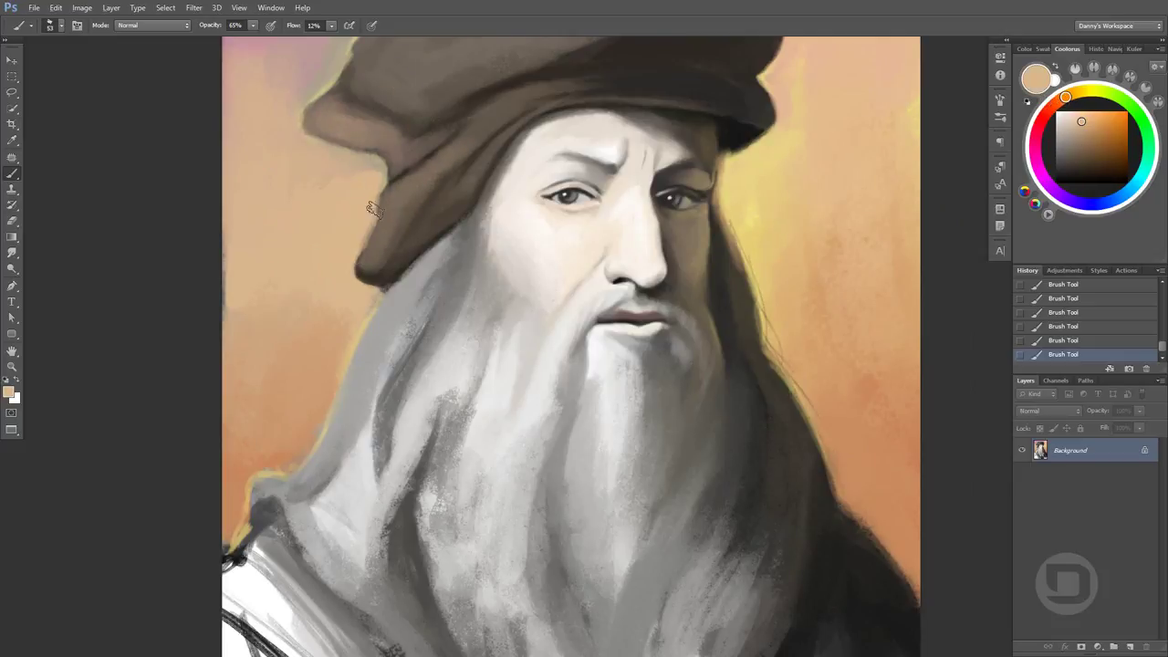
Blend a beige stroke along the cap's left side
drag(771, 397, 775, 440)
alt+click(387, 271)
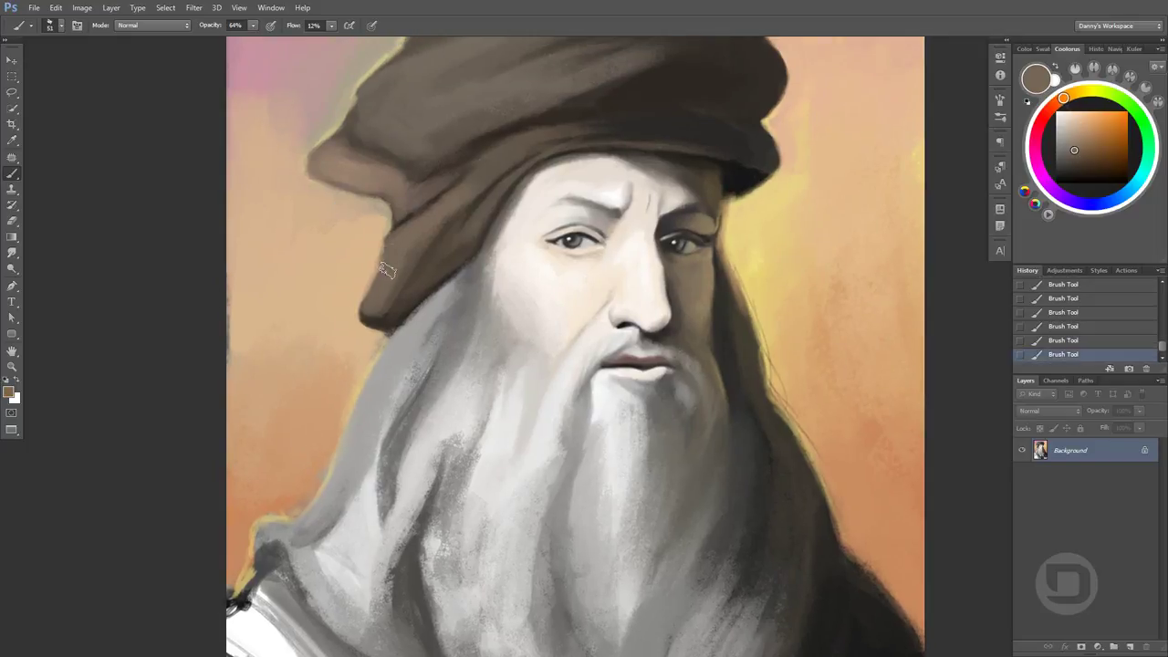
drag(379, 258, 384, 211)
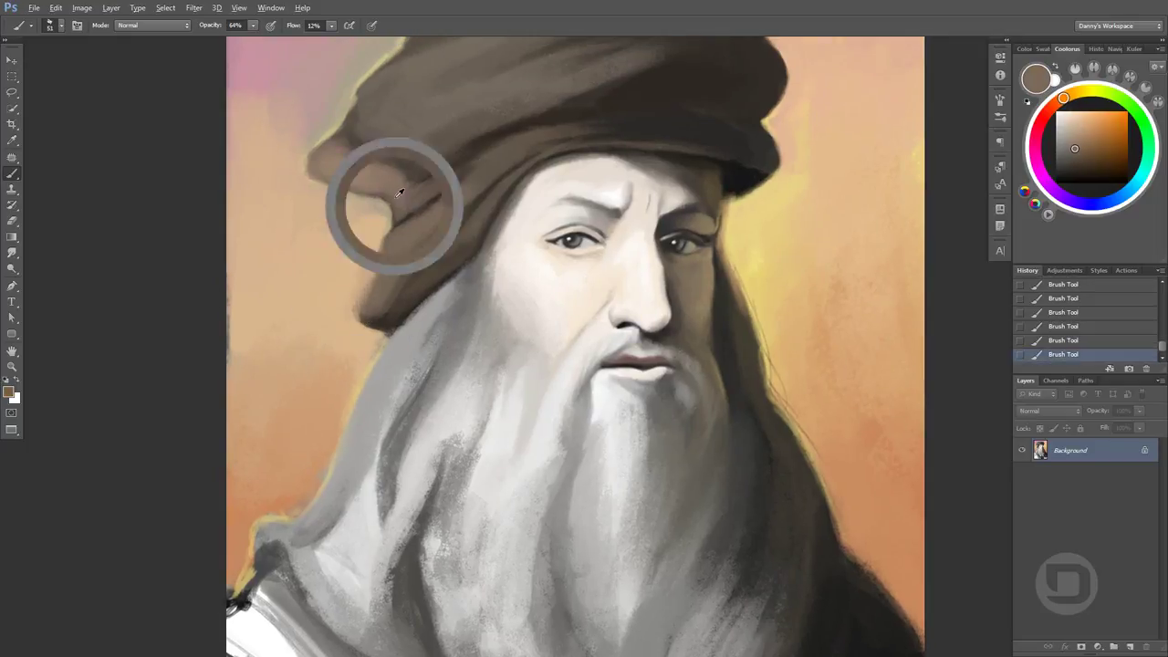
alt+click(344, 195)
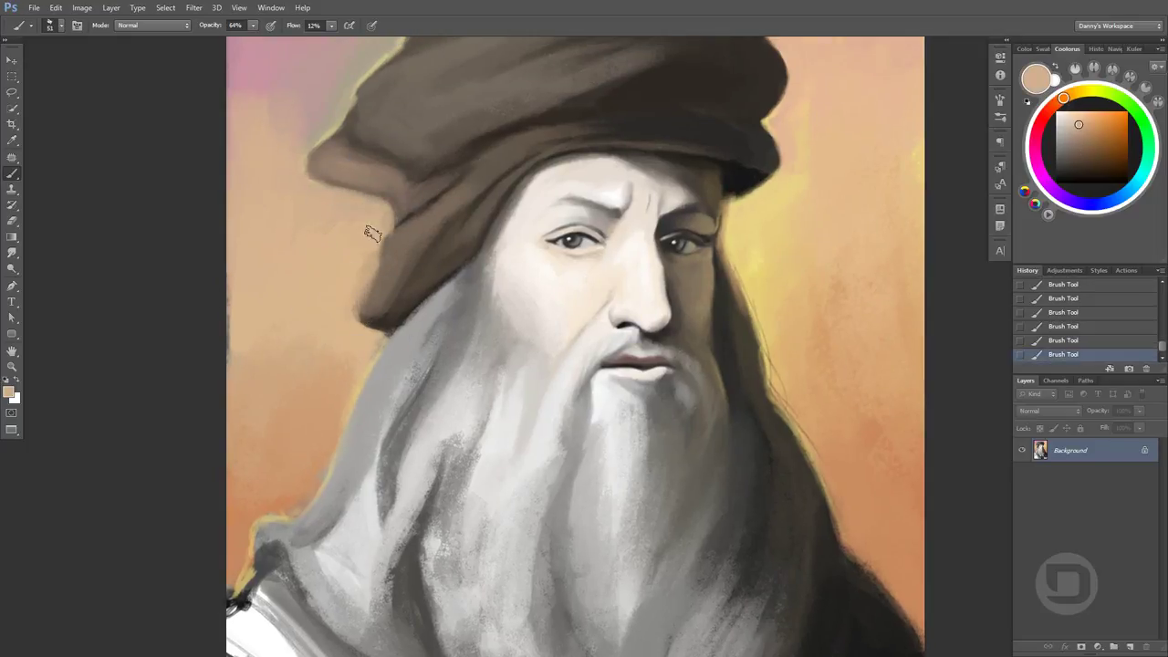
drag(584, 279, 501, 321)
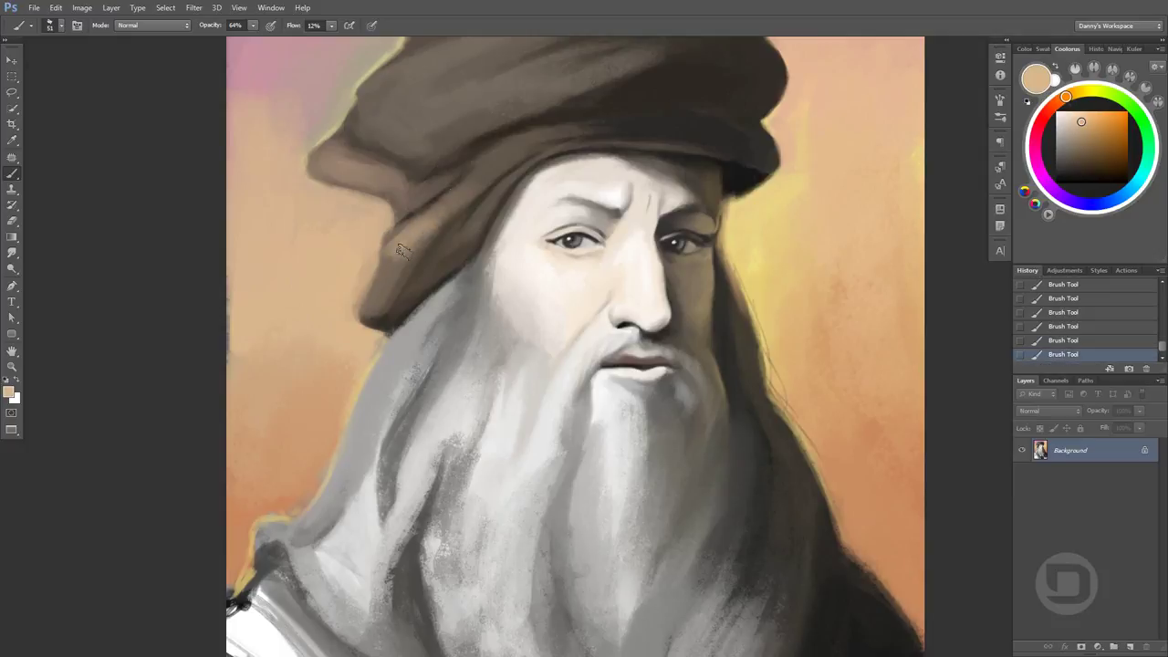
Re-sample the cap's browns and the background peach, bringing more of the cap into view
alt+click(402, 228)
alt+click(348, 248)
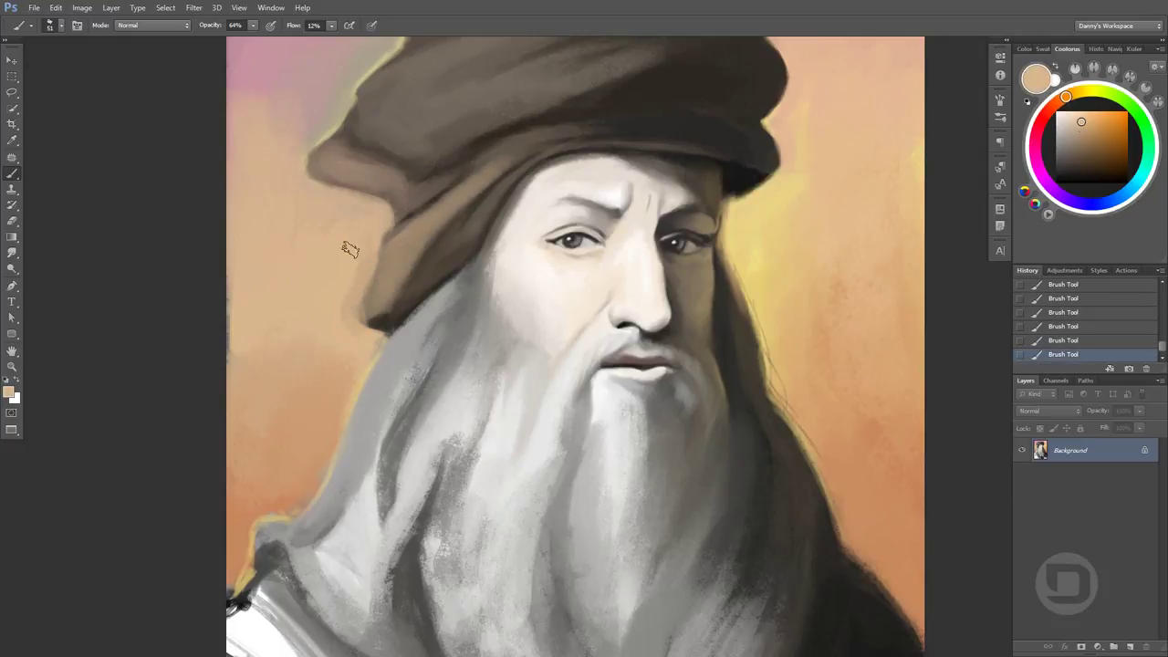
alt+click(394, 283)
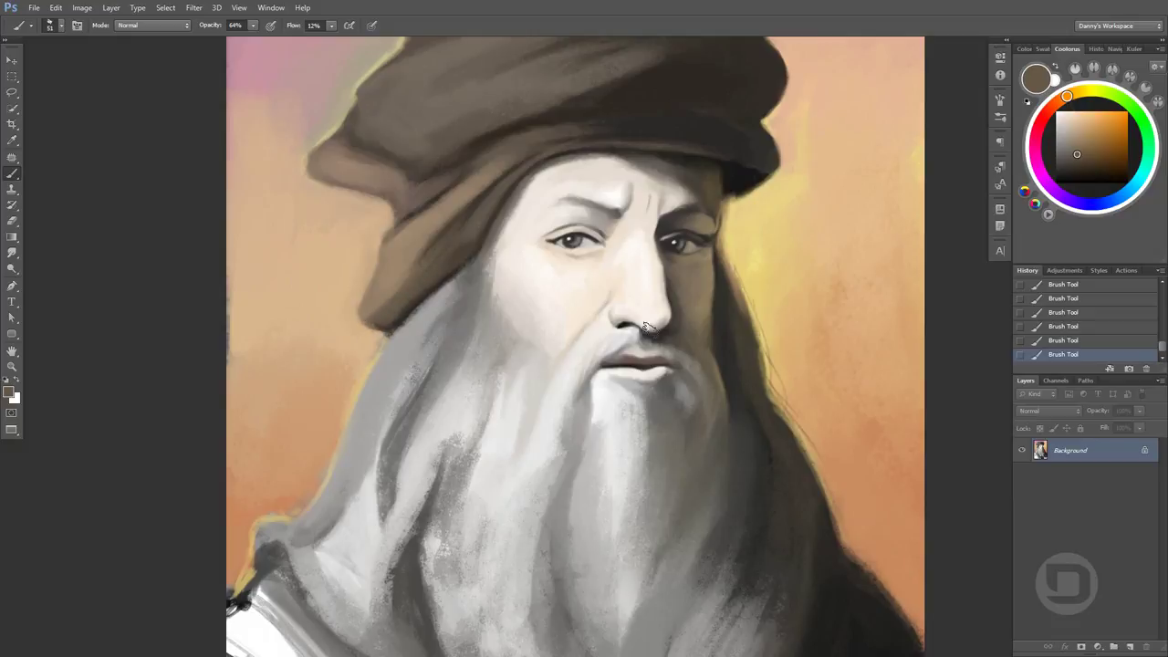
drag(646, 328, 648, 410)
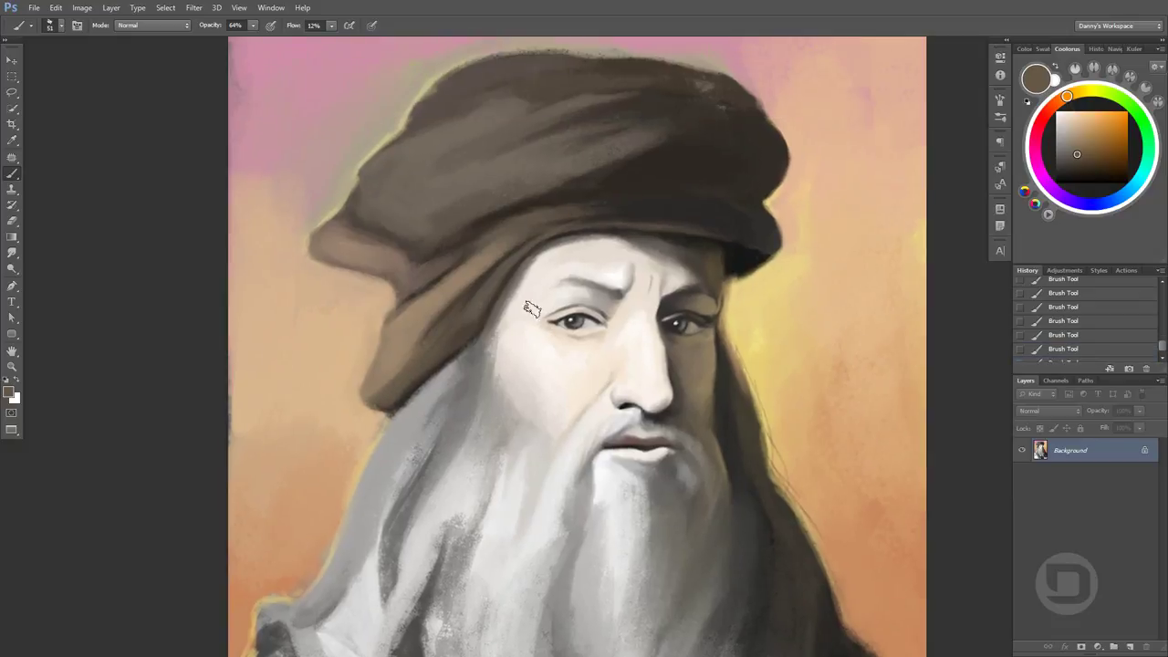
alt+click(449, 323)
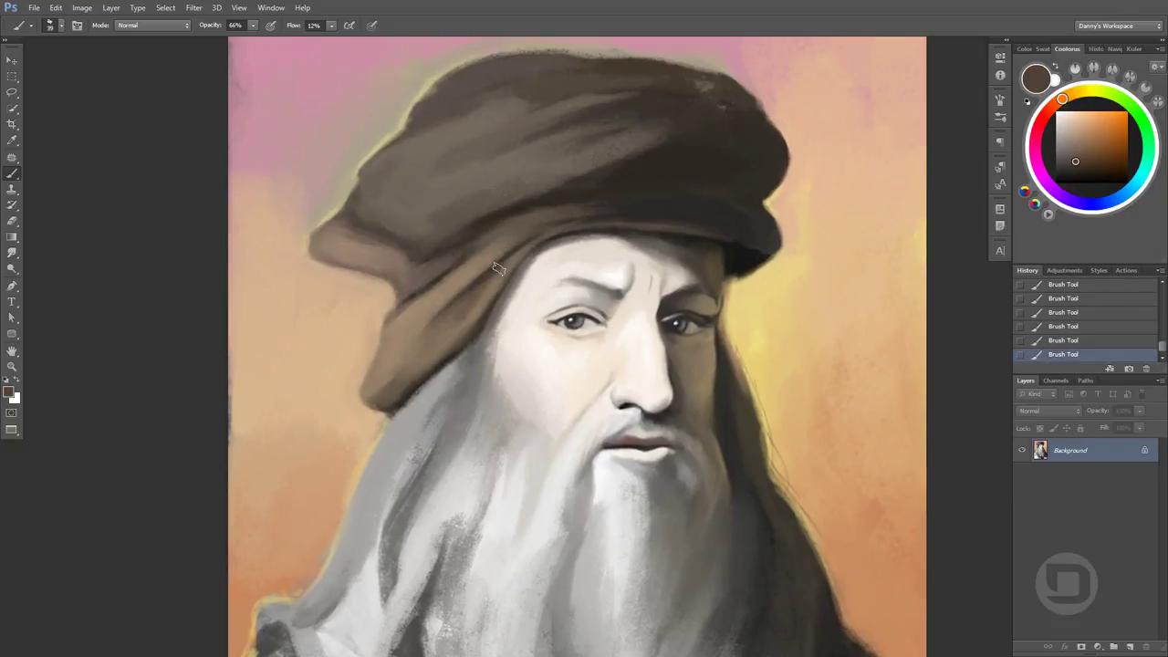
Softly repaint the beard beside the cheek with light grey from the face
alt+click(481, 367)
alt+click(492, 390)
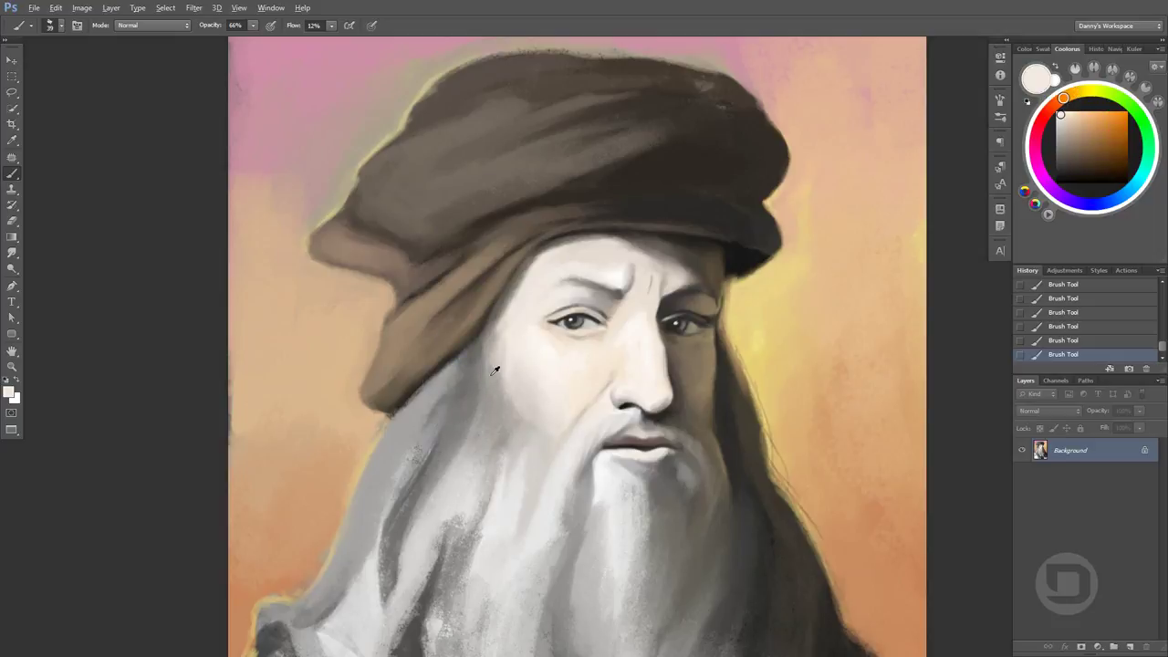
alt+click(505, 356)
alt+click(503, 425)
mouse_move(504, 425)
mouse_down()
mouse_move(501, 456)
mouse_move(521, 465)
mouse_up()
Lower brush opacity to 62%, add another soft beard stroke, and sample tones near the mouth
key(6)
key(2)
alt+click(465, 418)
alt+click(482, 438)
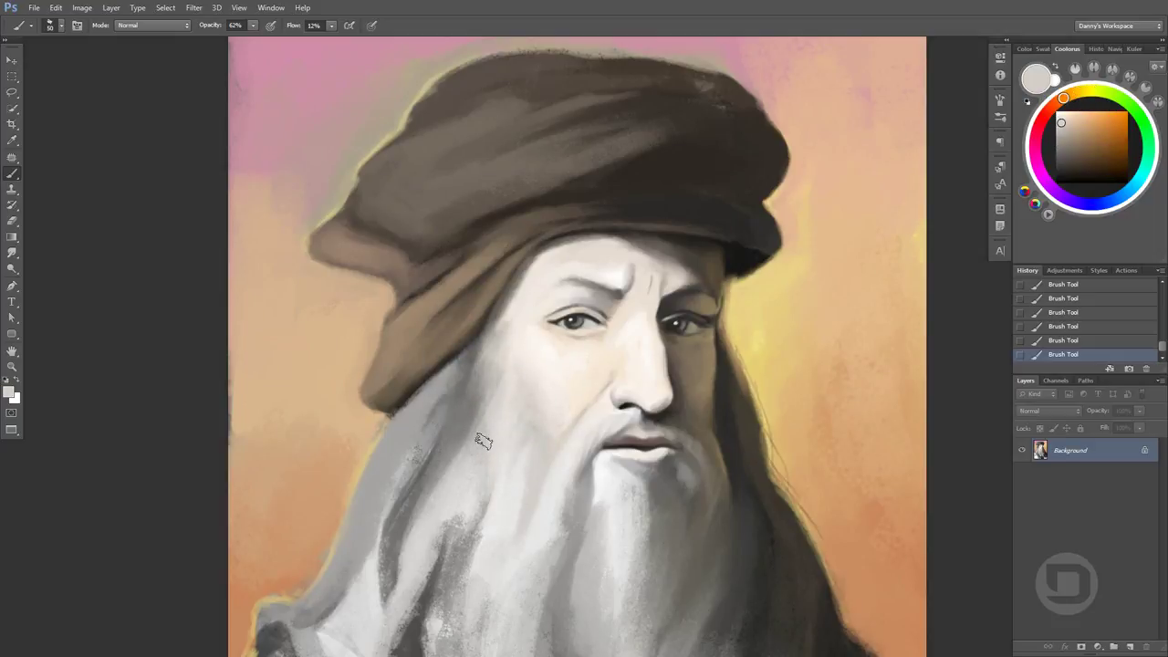
scroll(482, 438, down, 2)
alt+click(687, 360)
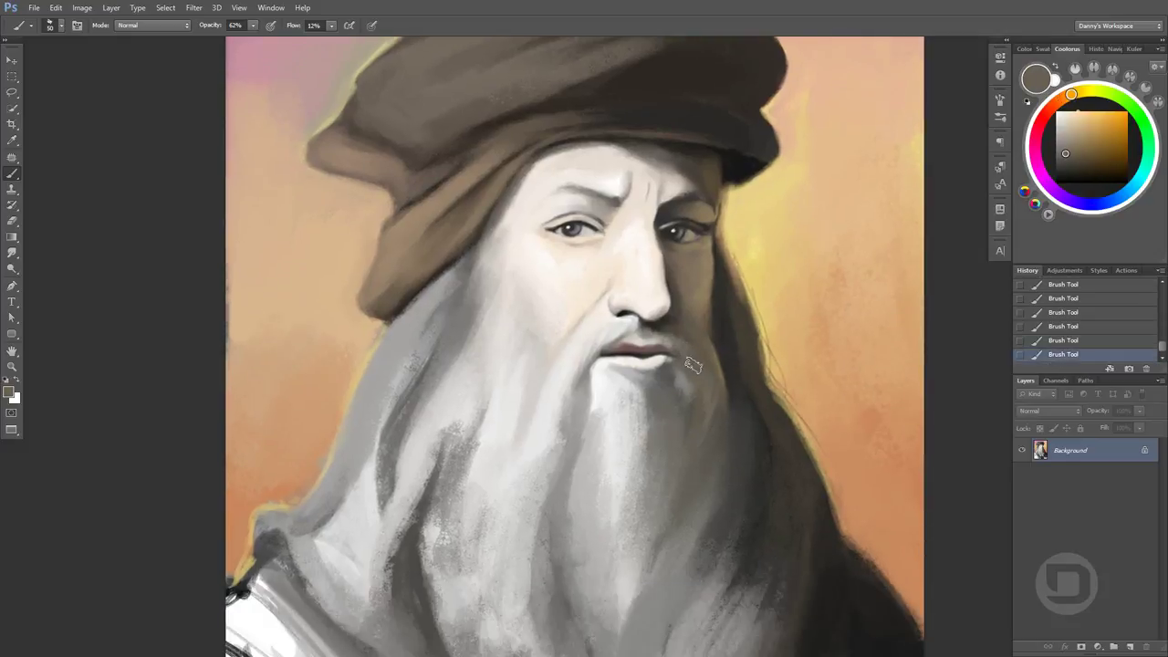
Lightly repaint the lower lip with a light tone from near the mouth
scroll(691, 369, up, 3)
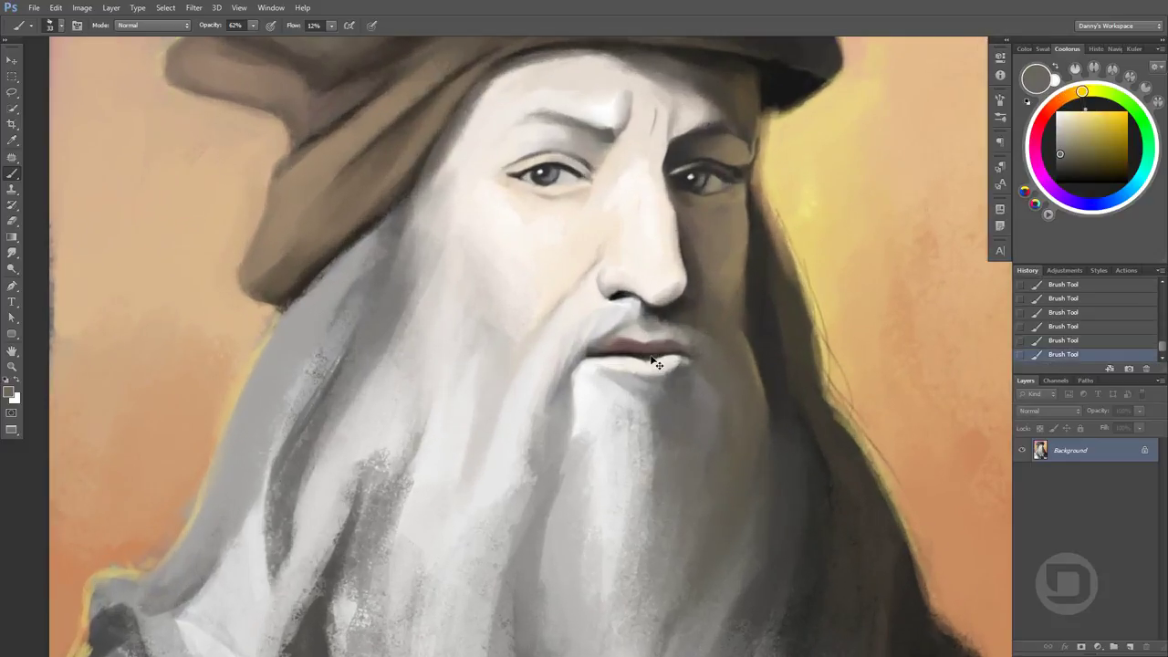
alt+click(690, 368)
drag(690, 369, 680, 378)
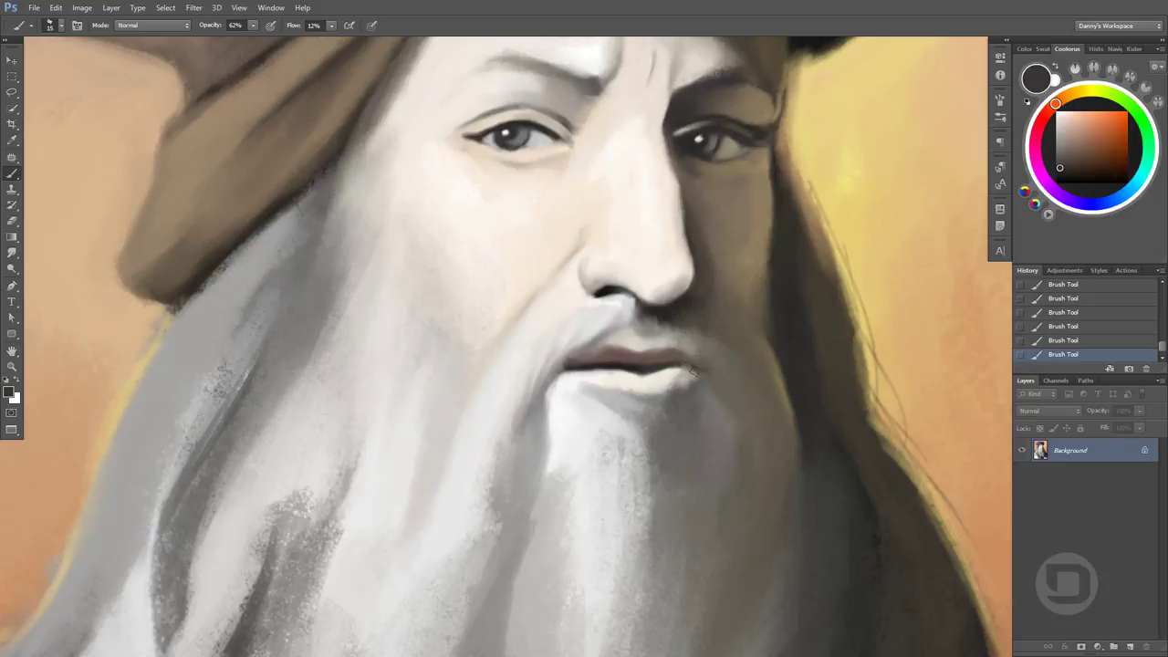
alt+click(691, 376)
alt+click(624, 359)
Darken the left eye's upper eyelid line and blend away the dark smudge above it
scroll(578, 354, down, 3)
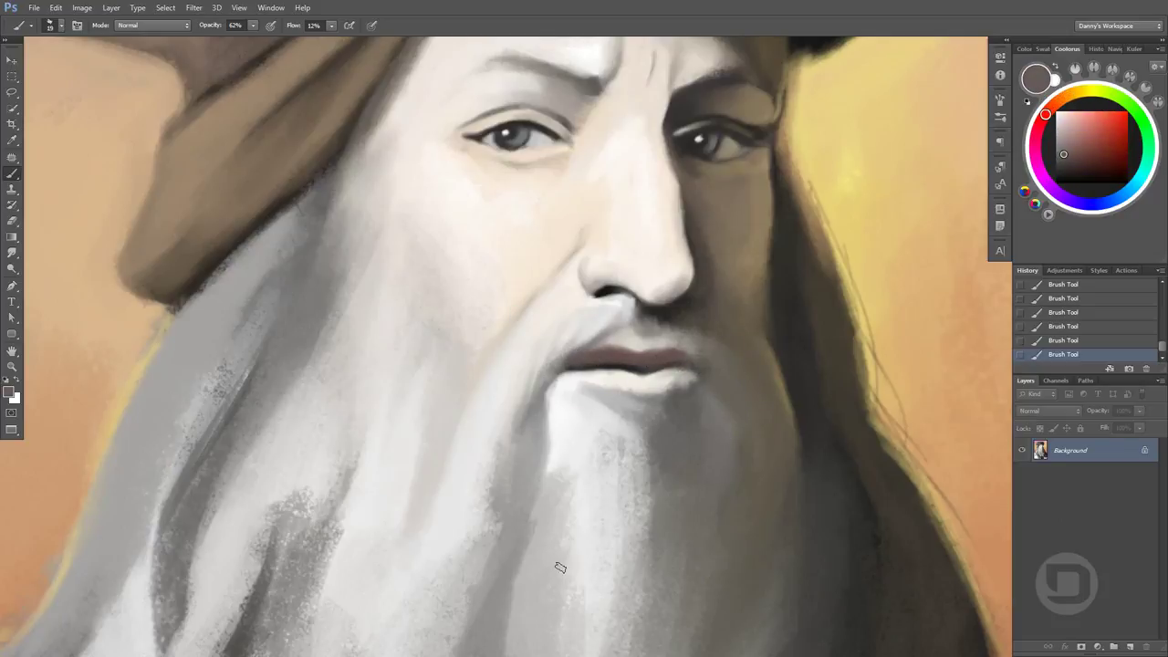
scroll(450, 251, up, 3)
alt+click(450, 251)
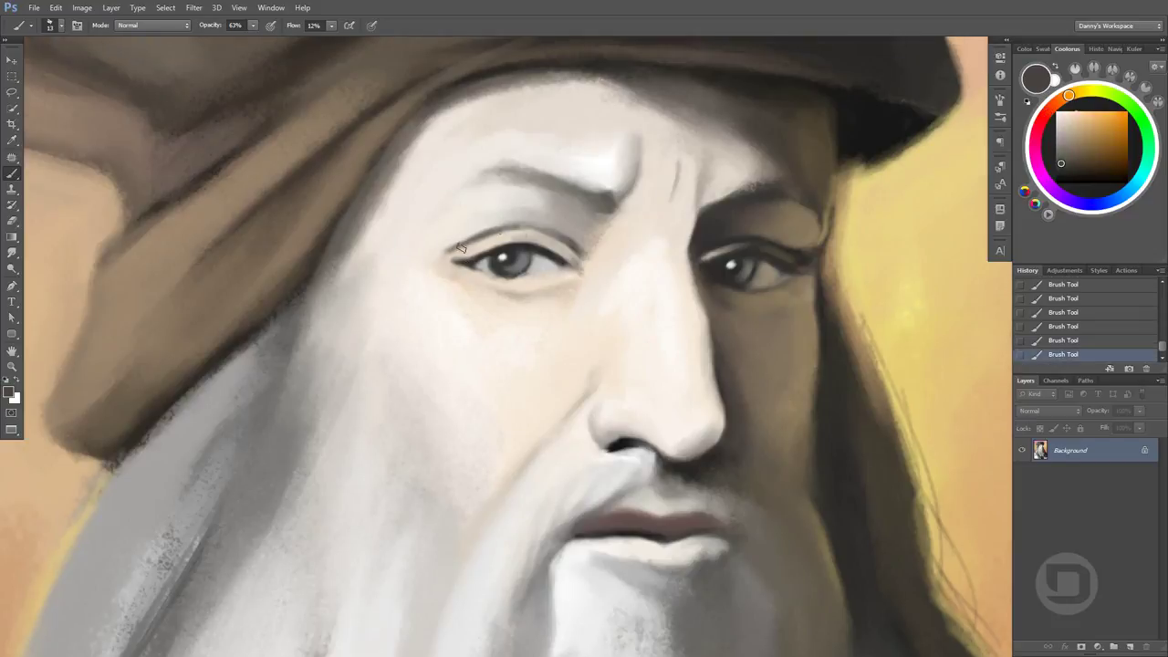
drag(450, 251, 515, 226)
alt+click(467, 246)
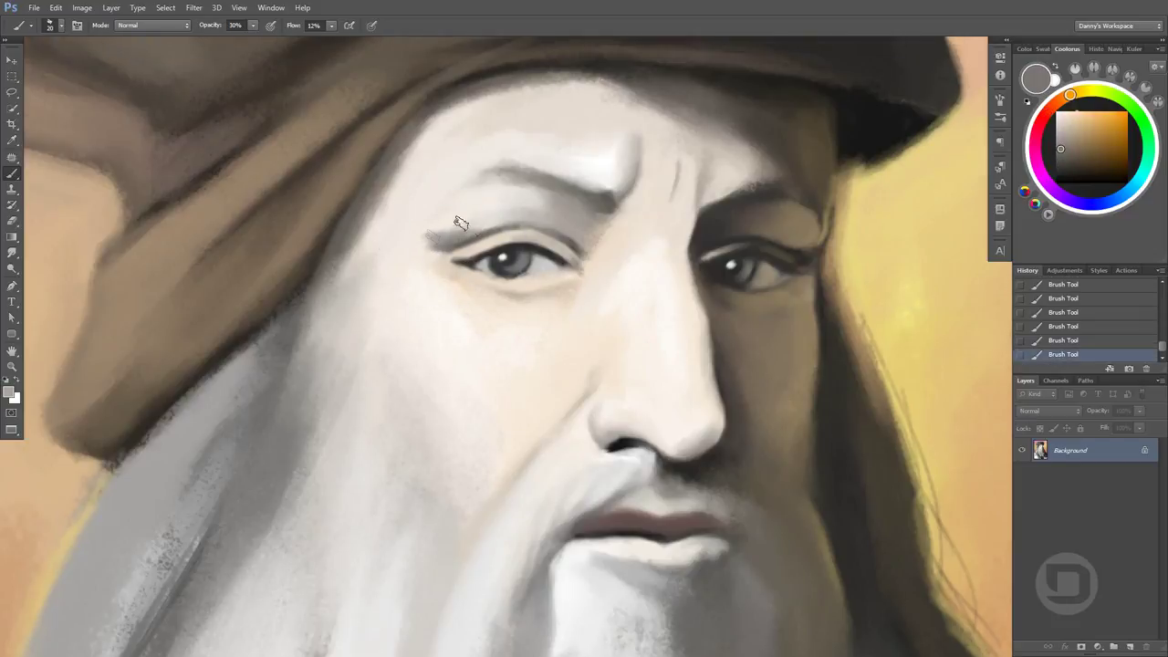
alt+click(461, 223)
drag(430, 237, 459, 222)
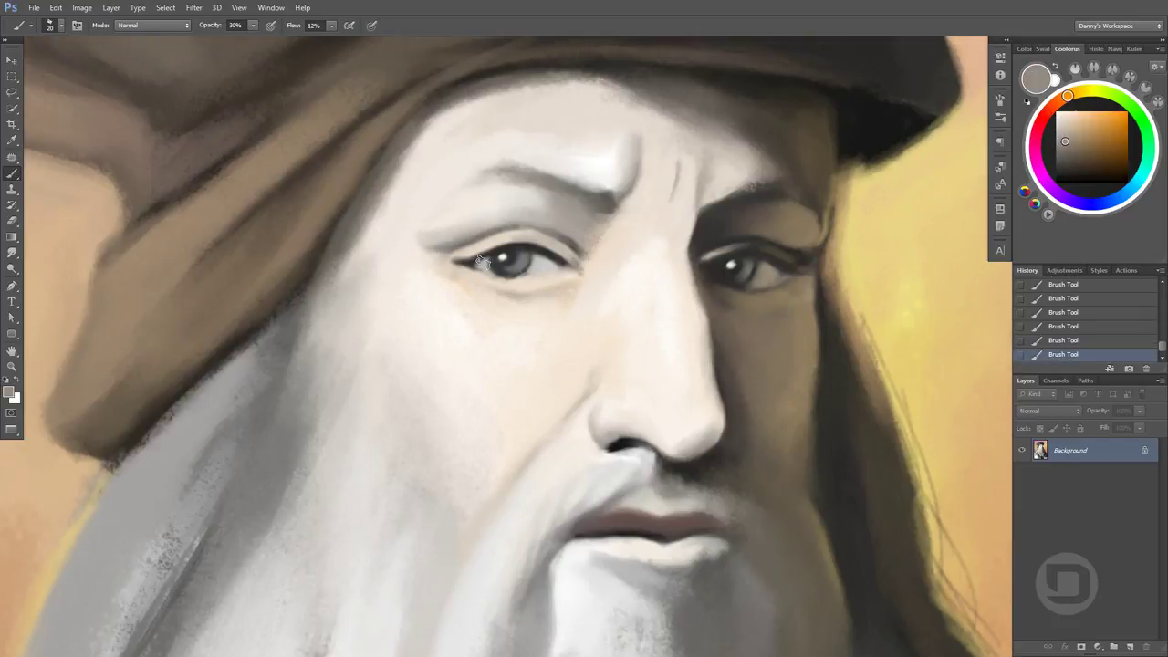
Paint a light stroke under the left eye and shade the eyelid crease grey
alt+click(469, 248)
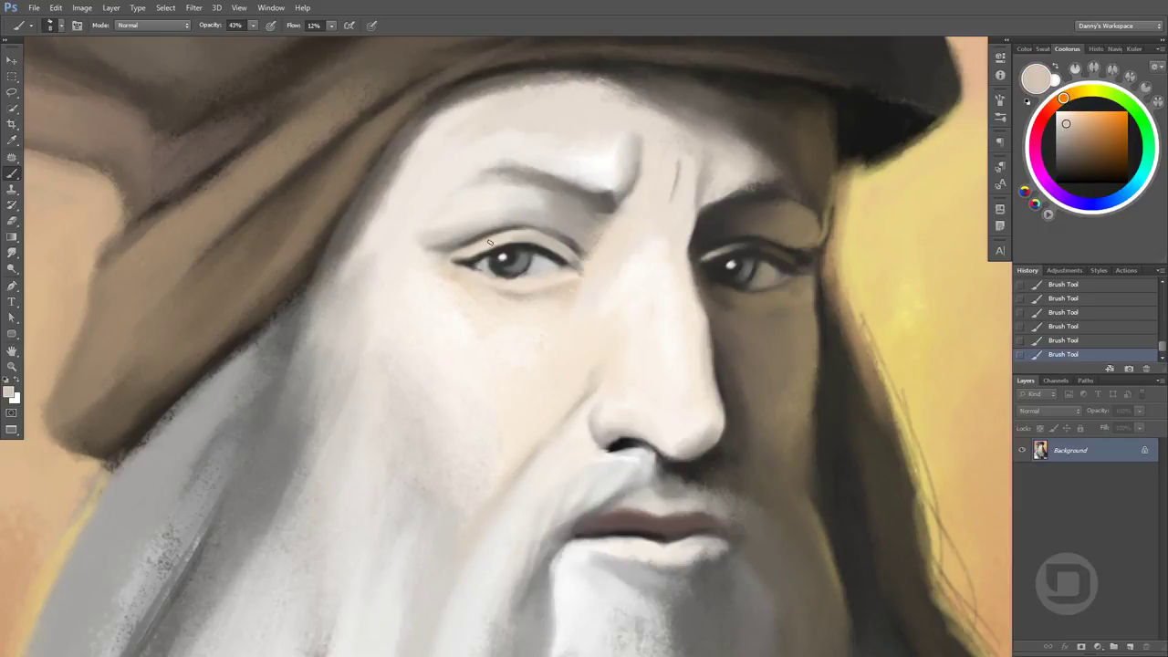
alt+click(471, 233)
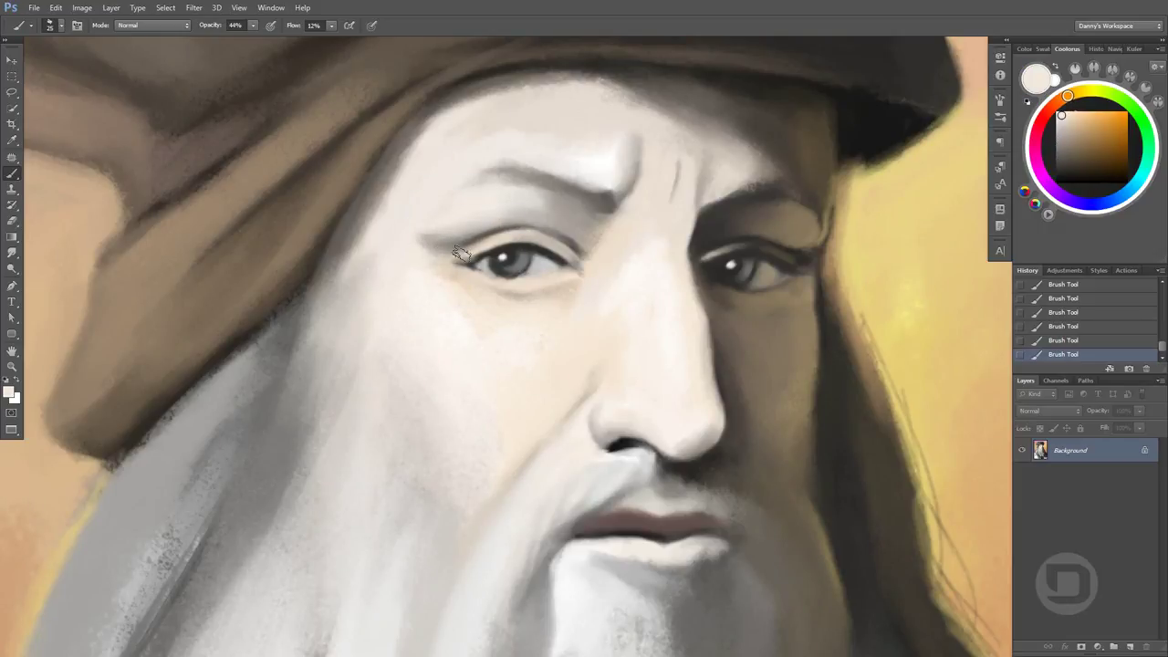
mouse_move(461, 253)
mouse_down()
mouse_move(437, 261)
mouse_move(516, 217)
mouse_up()
alt+click(458, 231)
alt+click(507, 237)
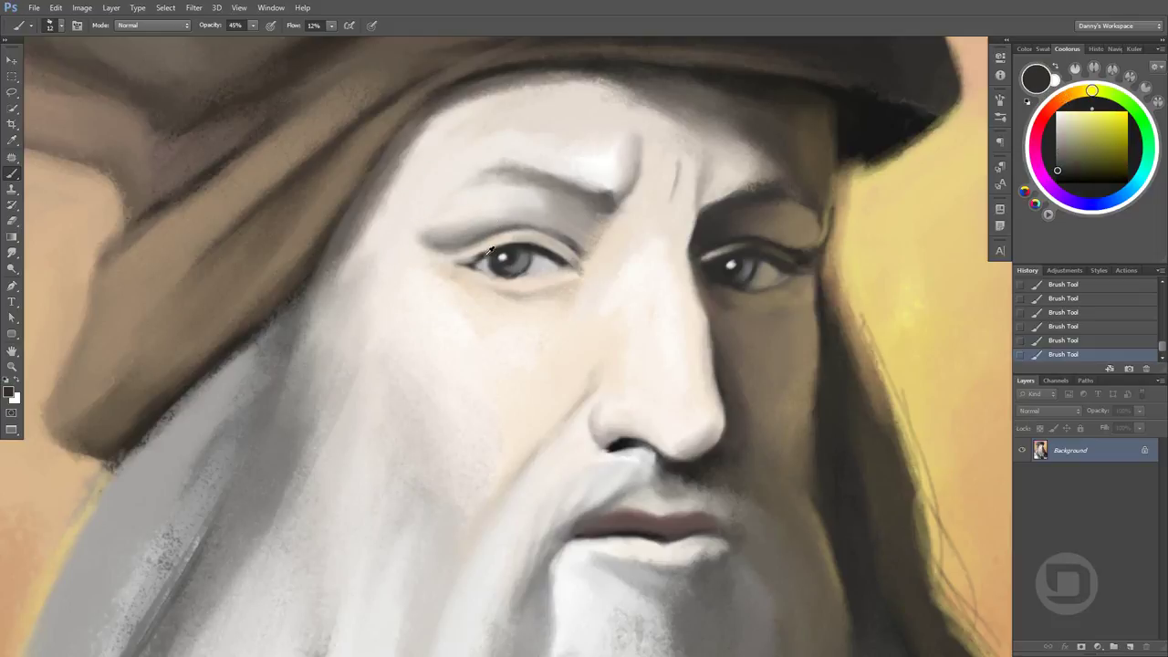
alt+click(462, 274)
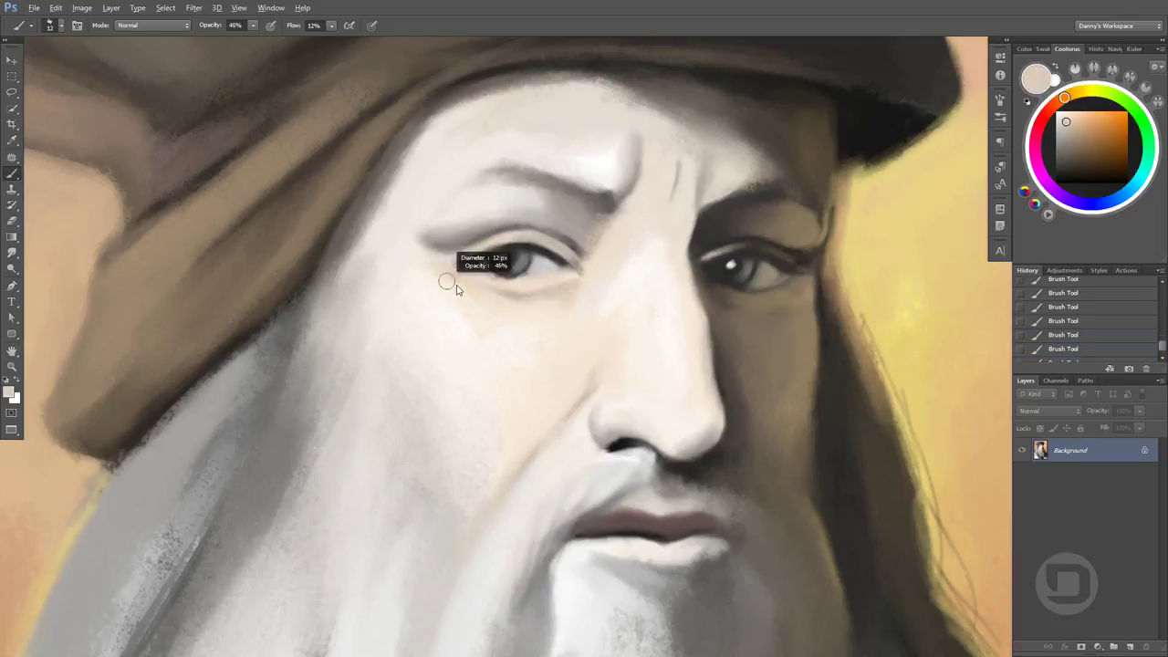
Shrink the brush, raise opacity to 51%, and sample greys around the eye
key(bracketleft)
key(bracketleft)
alt+click(507, 258)
key(5)
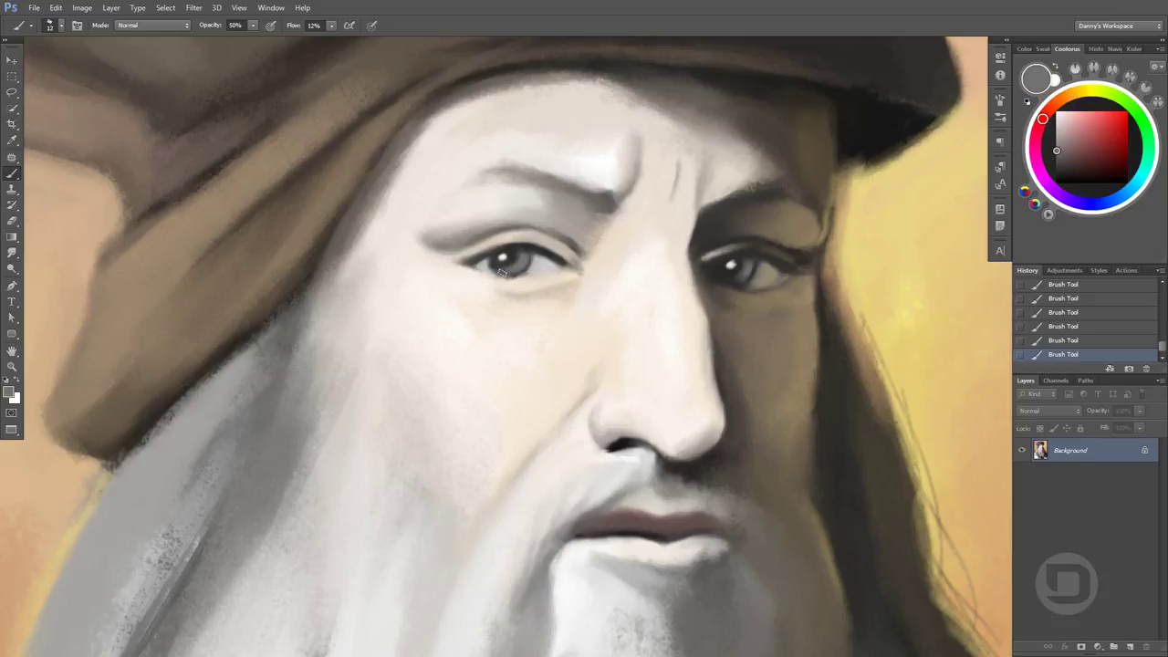
alt+click(529, 255)
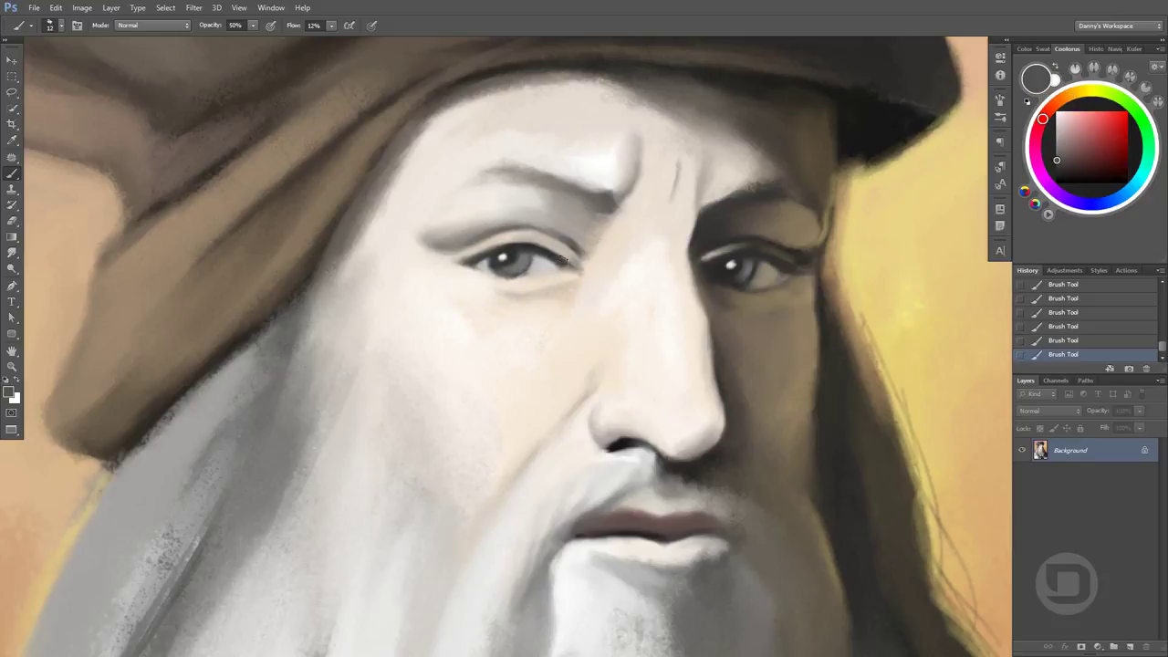
key(5)
key(1)
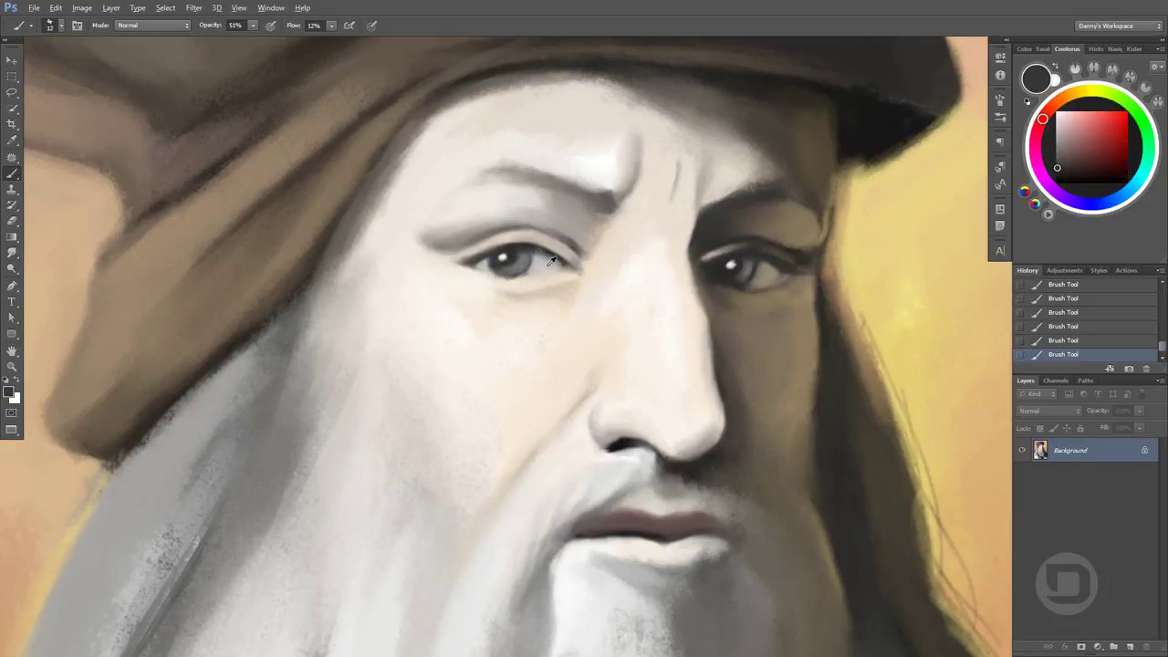
alt+click(560, 266)
alt+click(573, 262)
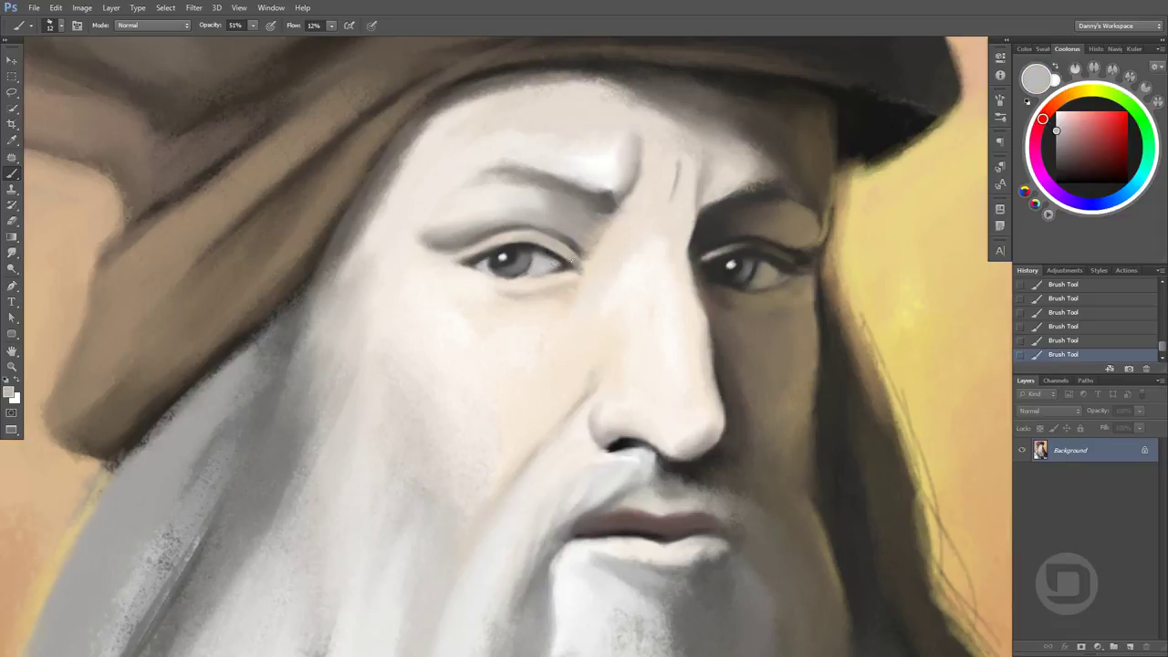
drag(496, 297, 327, 374)
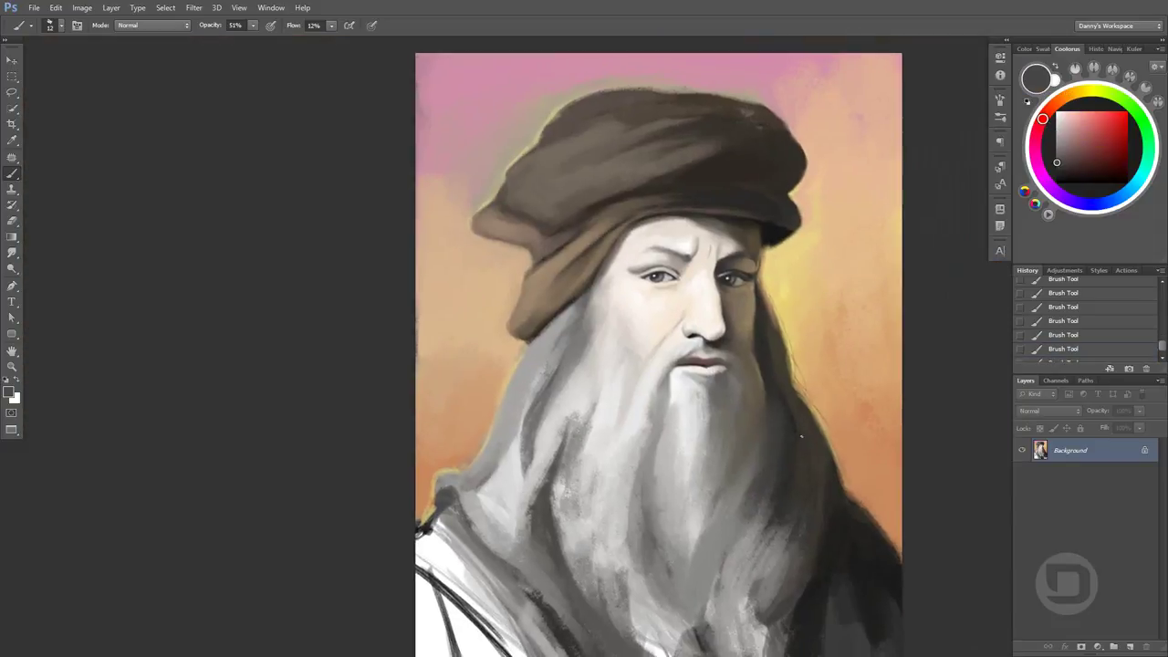
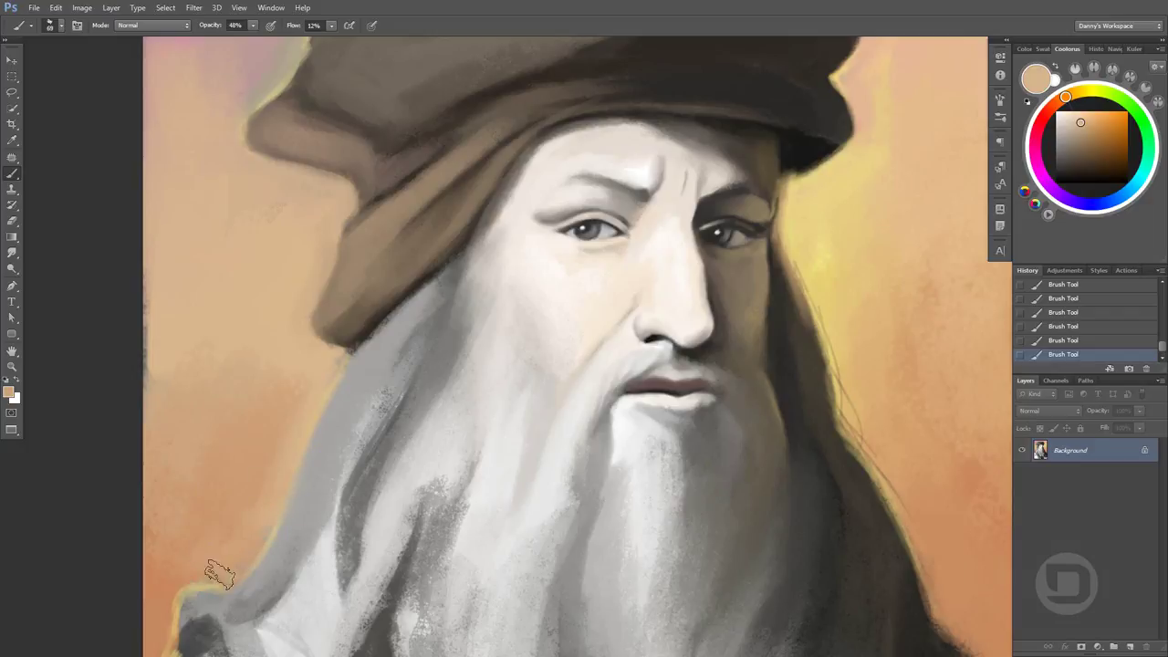
Lighten the moustache with a pale grey stroke, then sample warm skin tones near the mouth
alt+click(584, 436)
drag(636, 336, 665, 361)
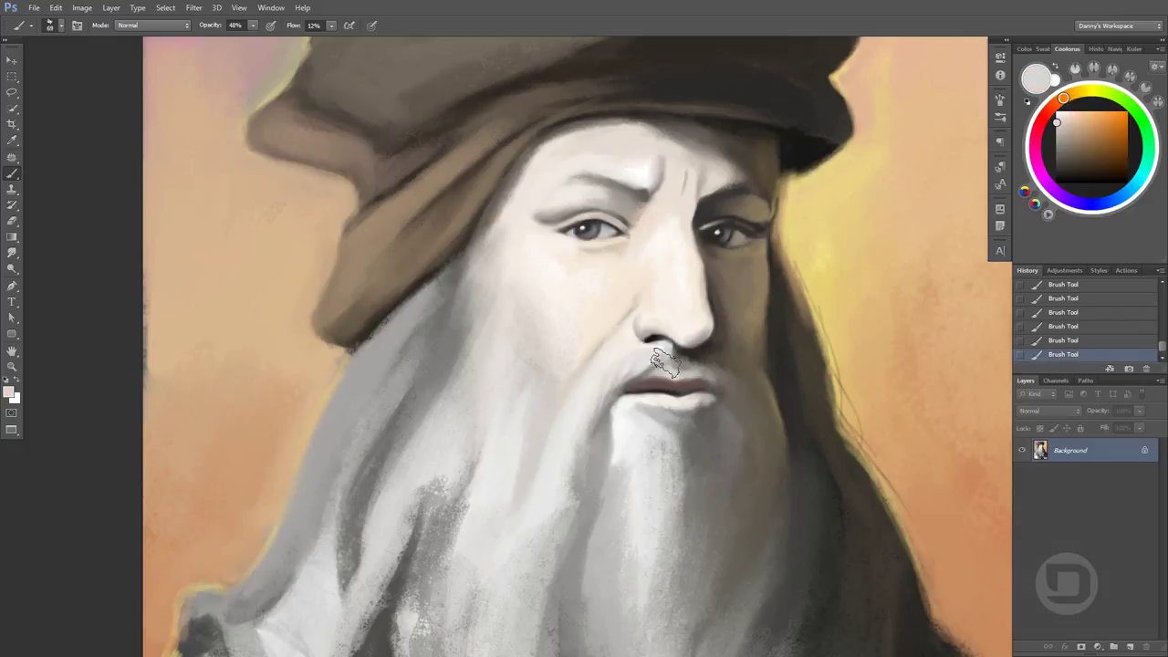
alt+click(734, 403)
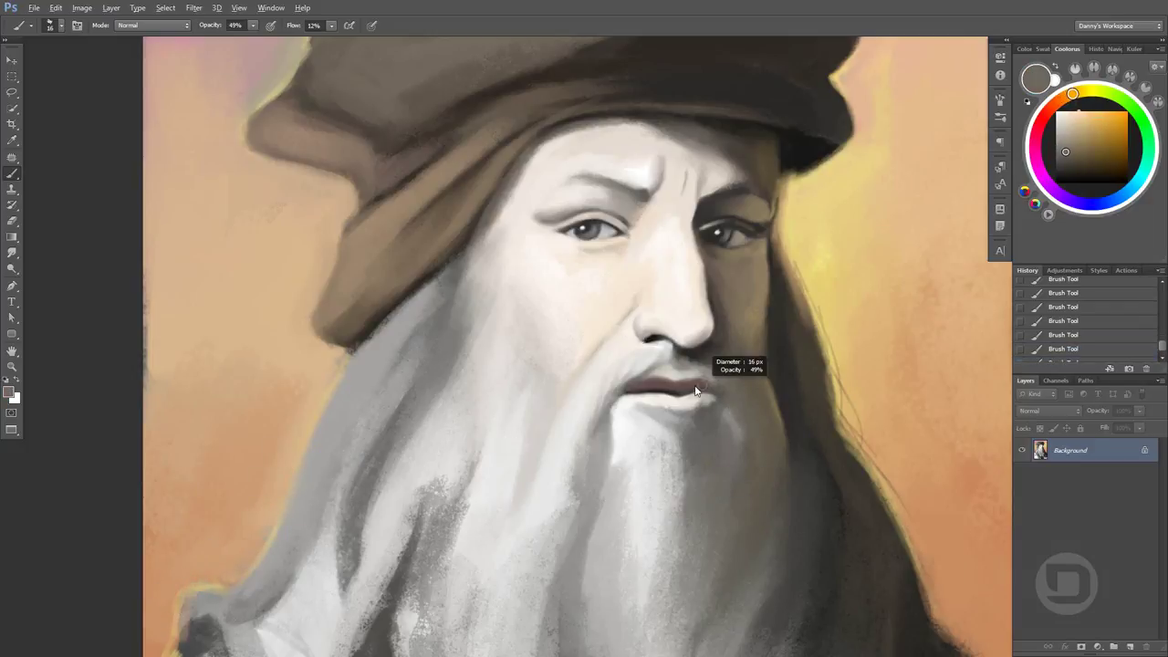
scroll(681, 339, up, 3)
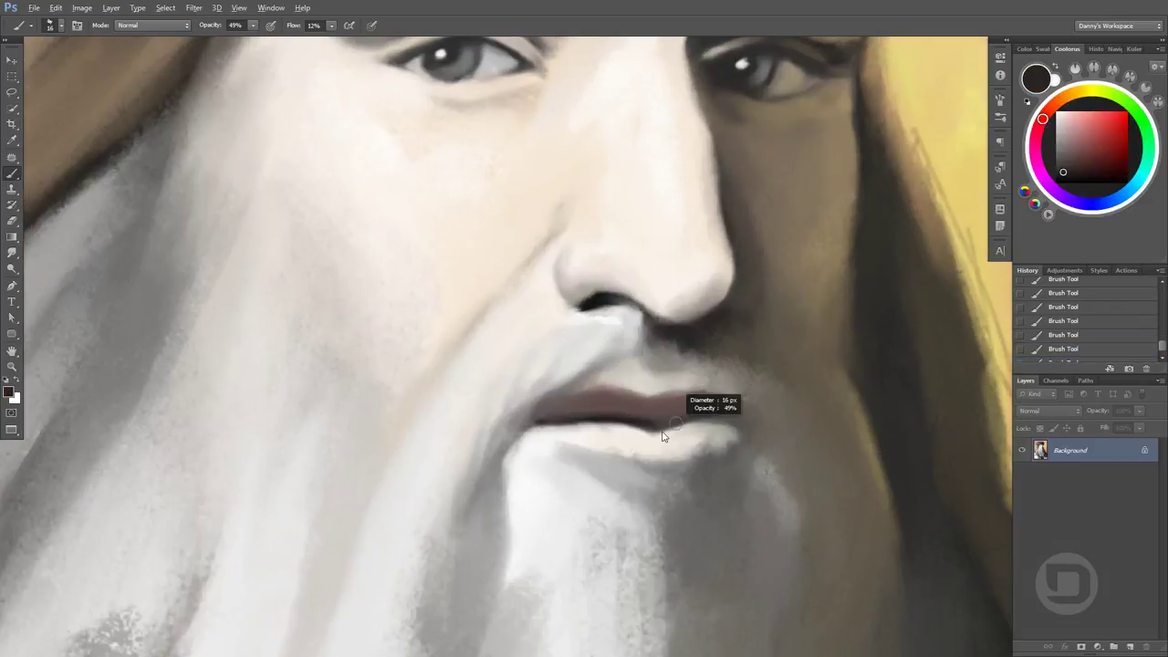
alt+click(720, 425)
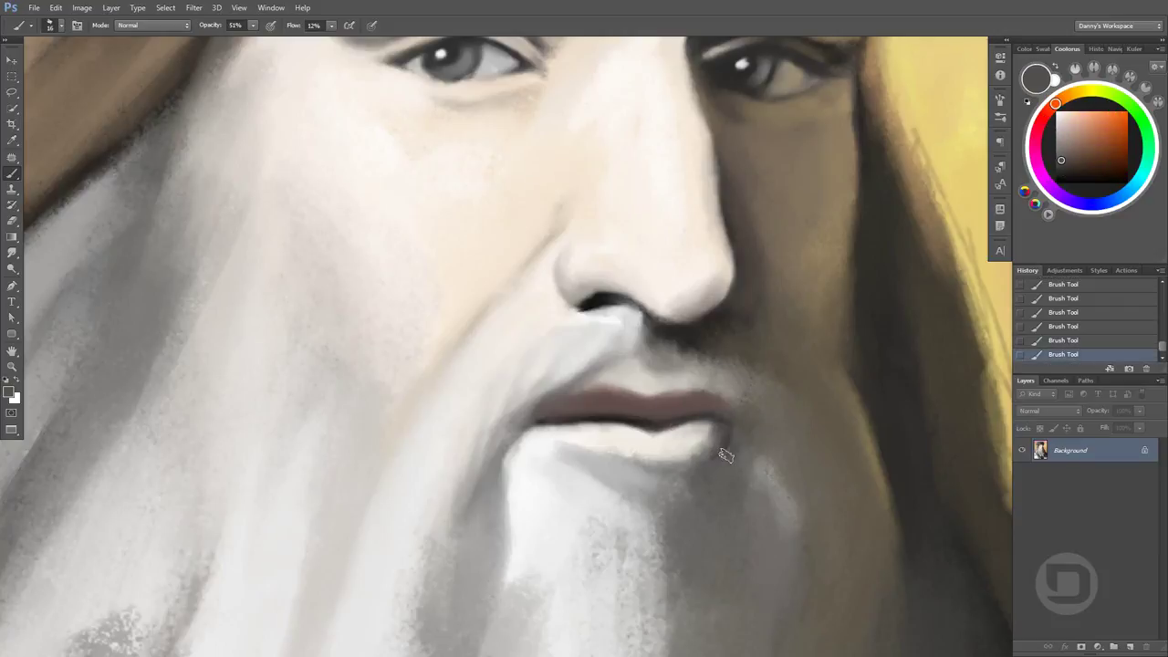
alt+click(725, 453)
Paint a faint shadow under the lower lip and sample dark grey shadow tones
scroll(730, 429, down, 1)
alt+click(734, 413)
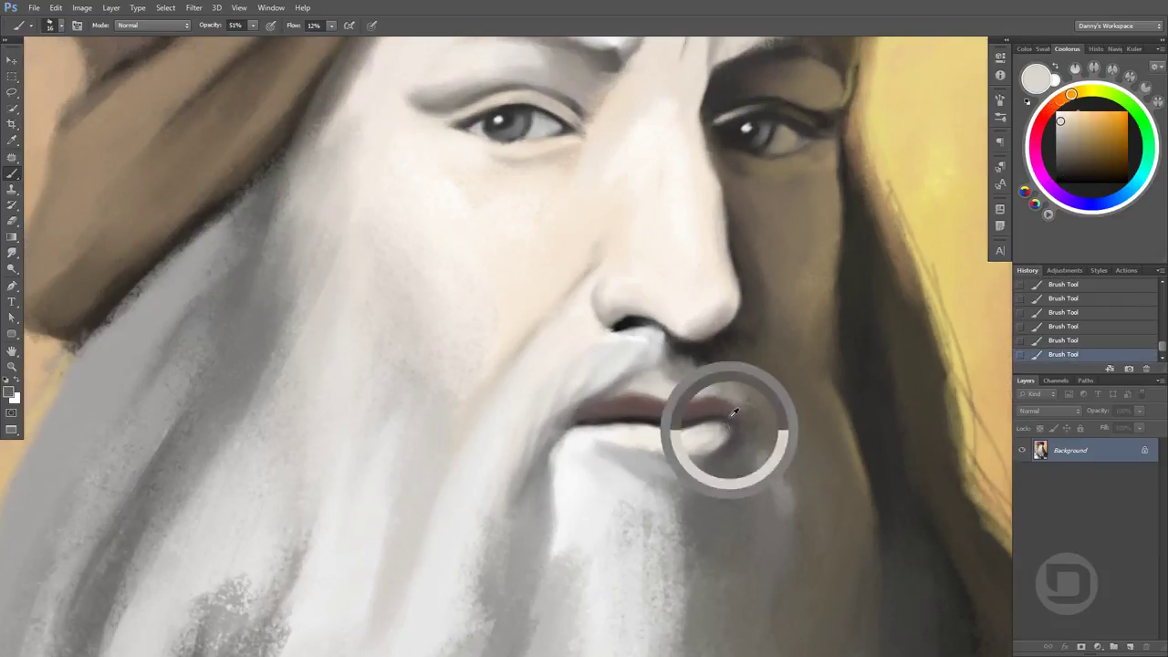
alt+click(726, 425)
drag(725, 427, 706, 448)
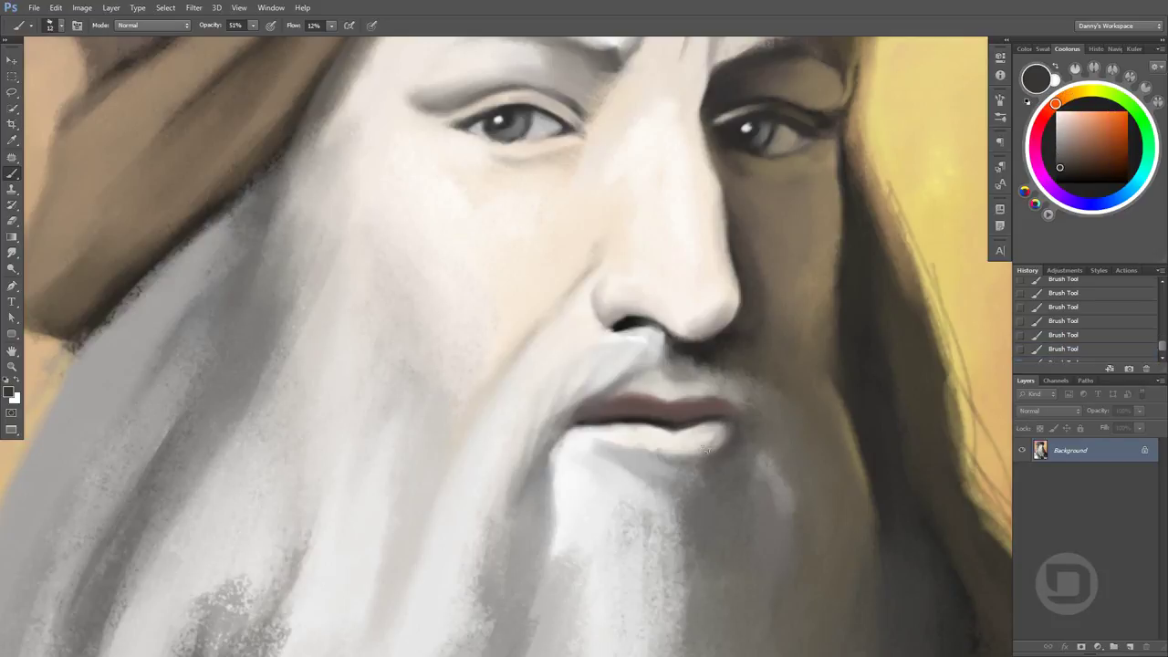
alt+click(728, 425)
alt+click(715, 424)
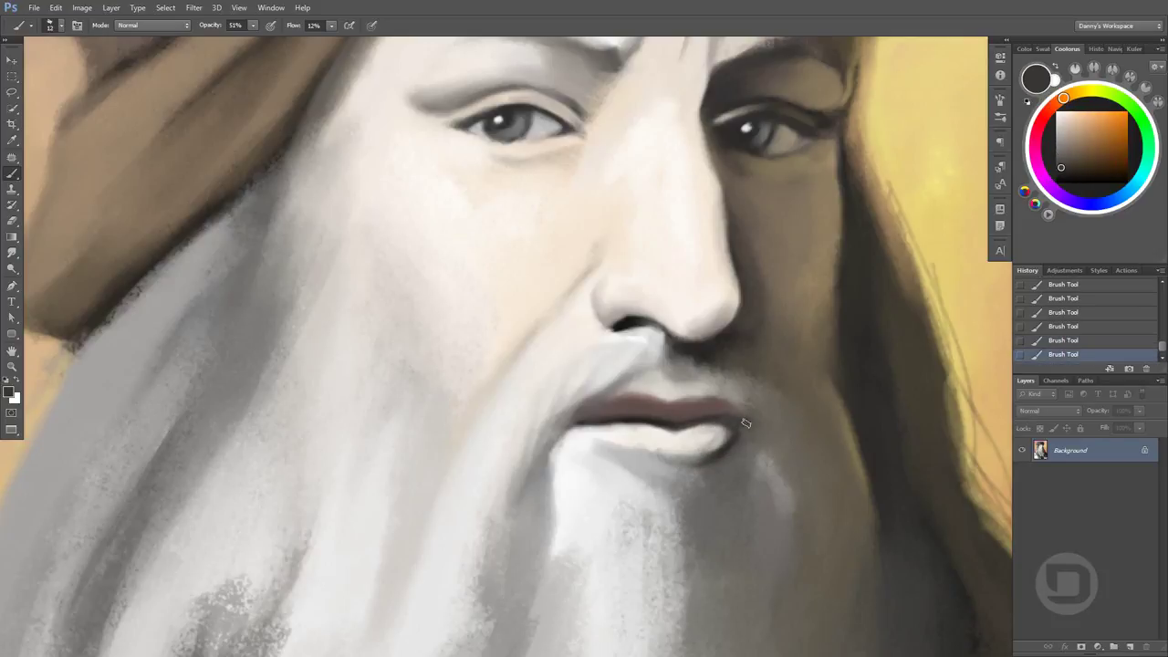
Sample reddish-brown, pink and mauve tones from the lips and a grey from the beard
alt+click(689, 397)
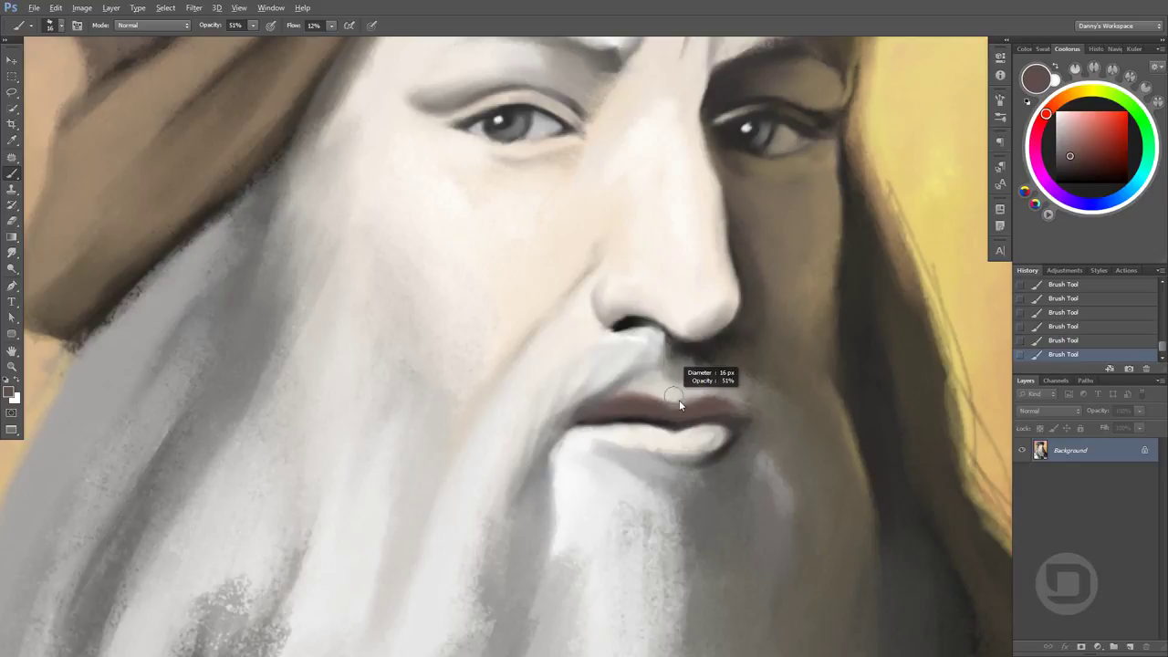
alt+click(653, 411)
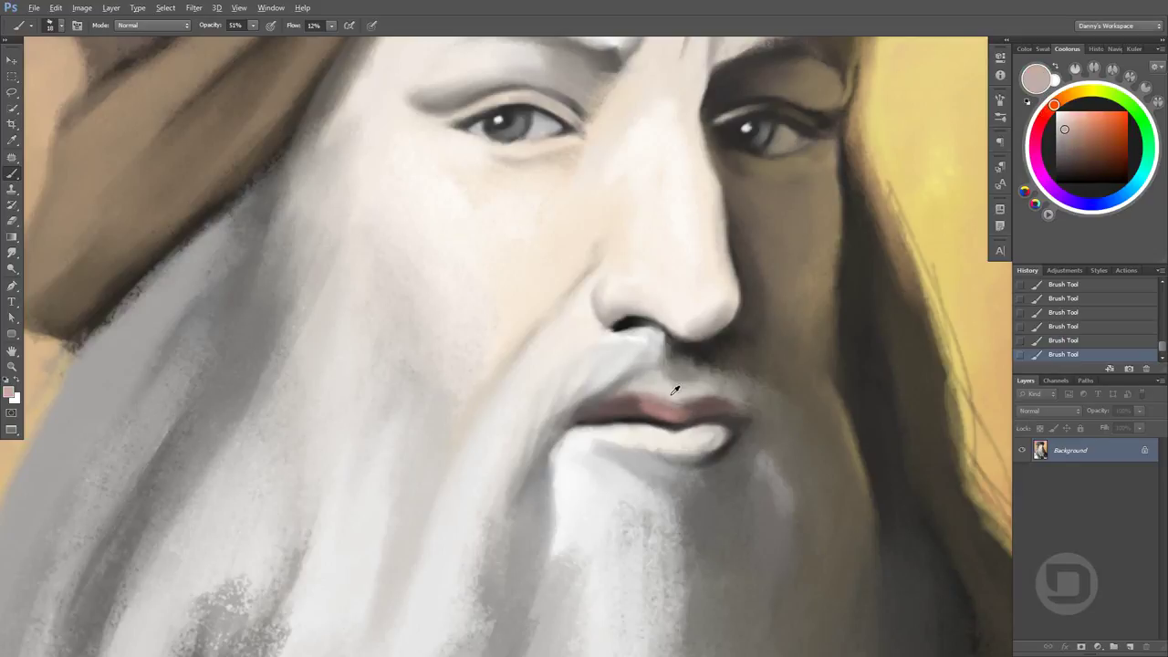
alt+click(669, 418)
alt+click(678, 415)
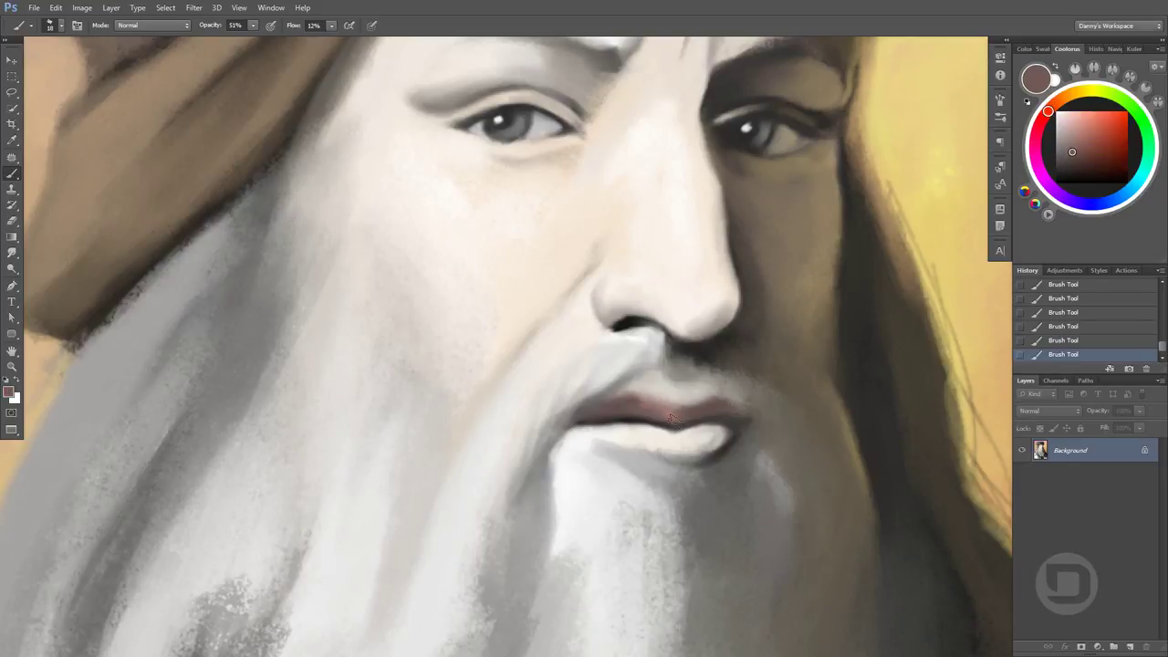
alt+click(653, 413)
alt+click(584, 422)
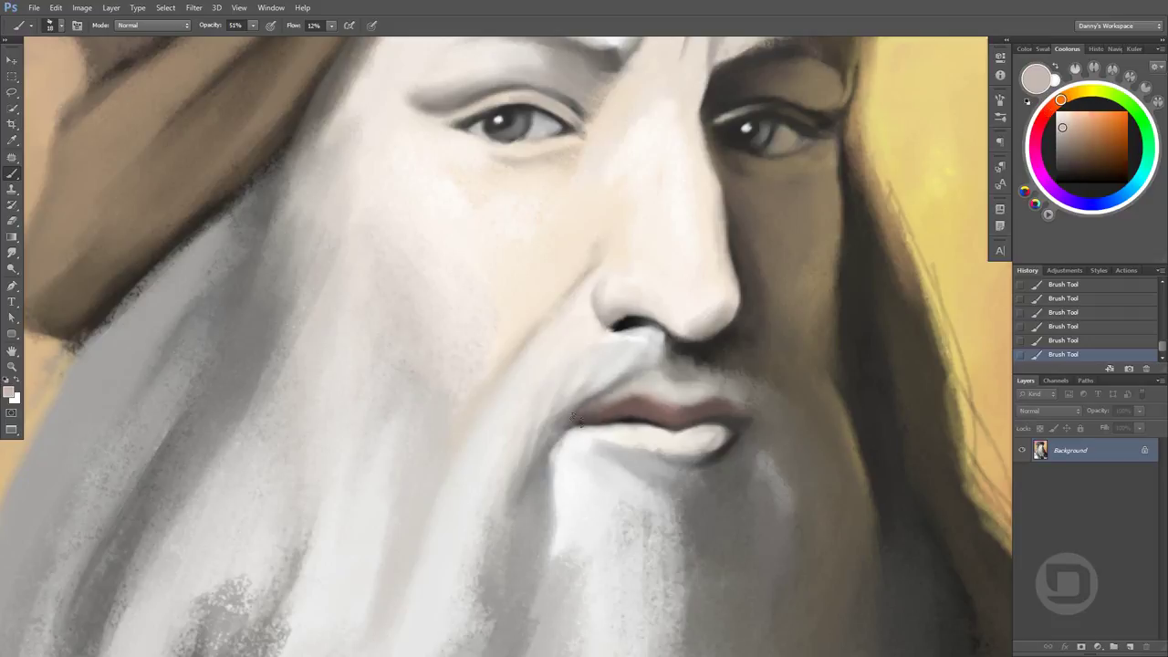
scroll(840, 422, down, 3)
scroll(839, 423, down, 1)
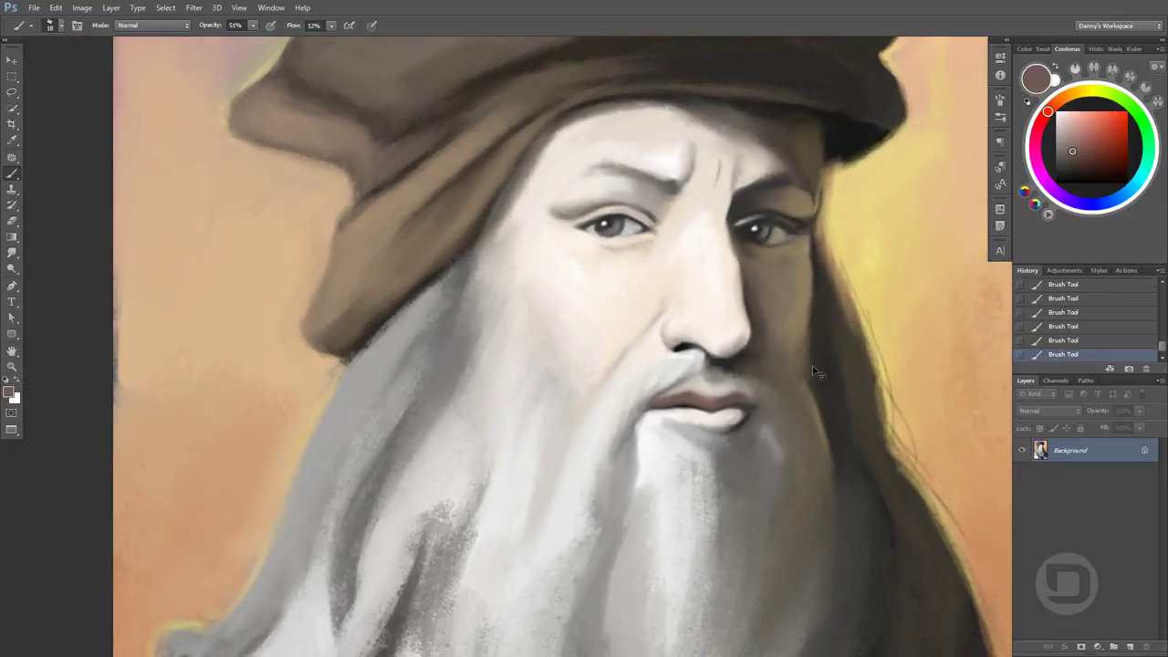
With a smaller brush, paint pale yellow over the thin dark lines at the hair's right edge
alt+click(840, 498)
alt+click(855, 492)
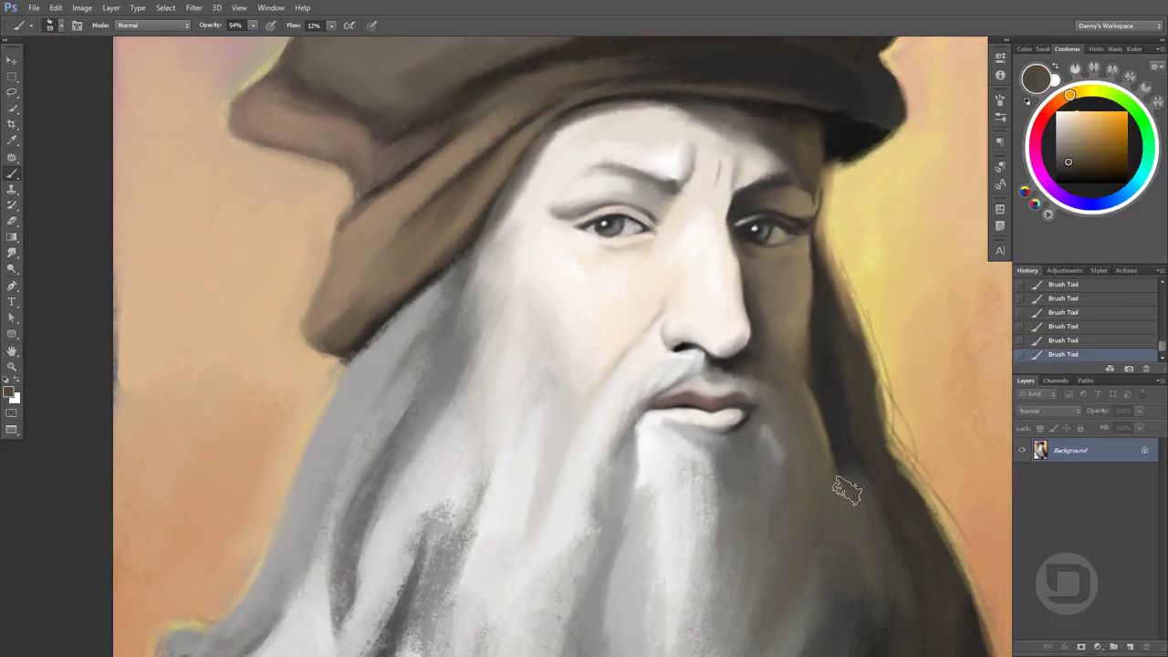
alt+click(829, 397)
key(bracketleft)
key(bracketleft)
key(bracketleft)
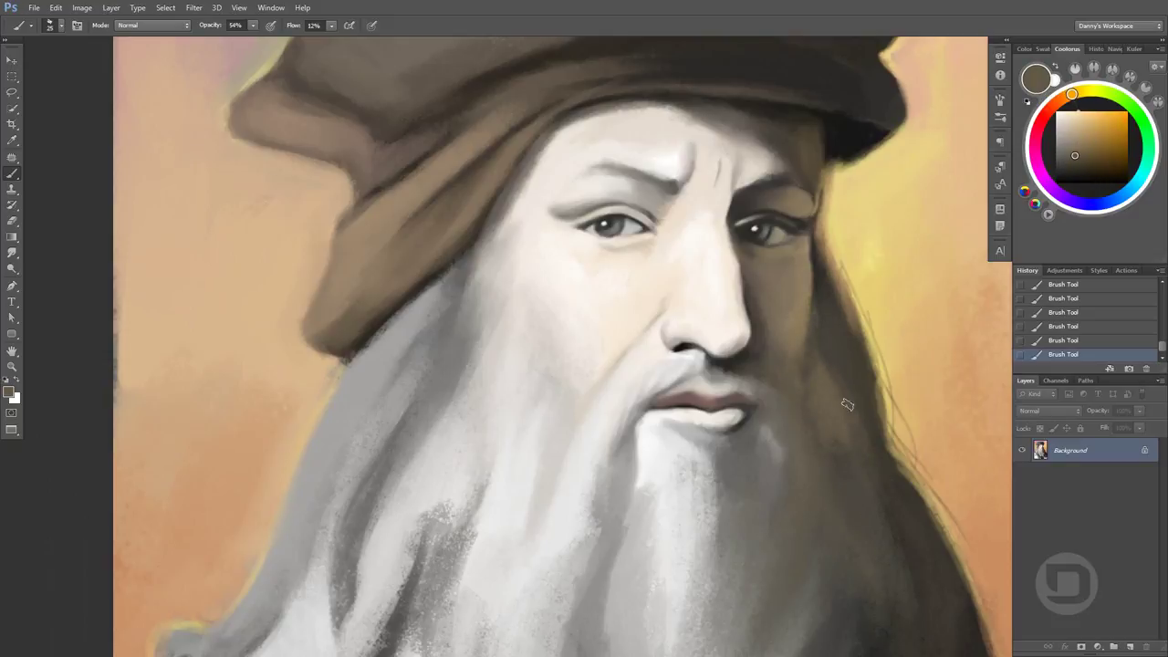
alt+click(836, 308)
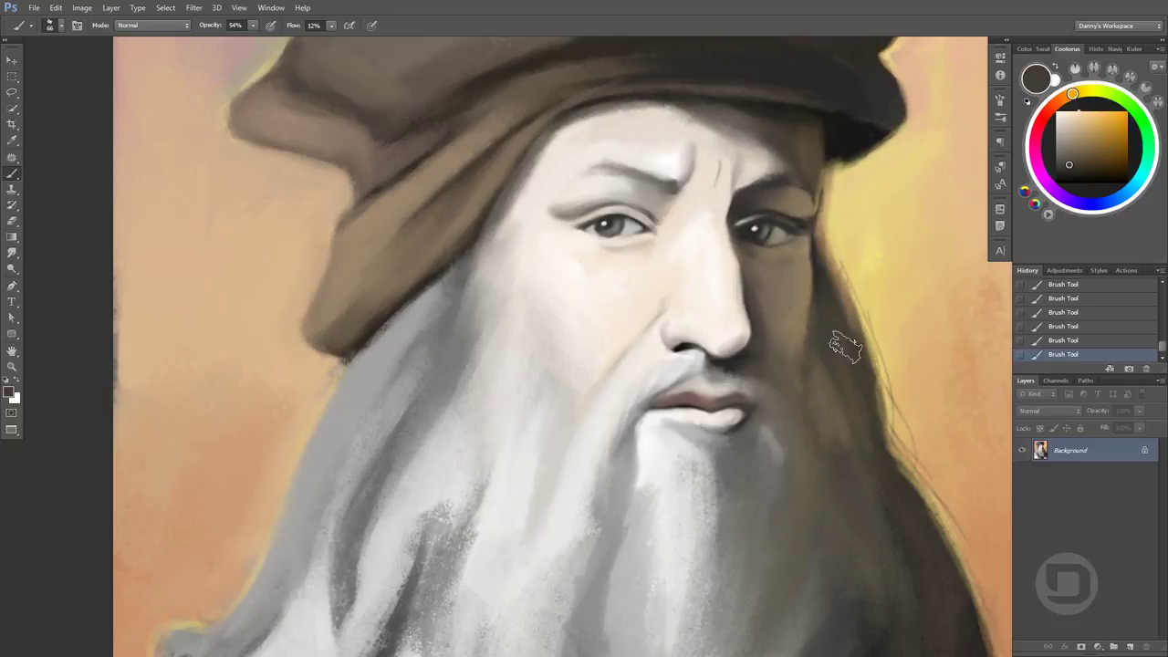
alt+click(858, 338)
mouse_move(844, 260)
mouse_down()
mouse_move(902, 481)
mouse_move(970, 399)
mouse_up()
Zoom out, recentre the portrait and paint light tan strokes on the hair right of the beard
alt+click(379, 303)
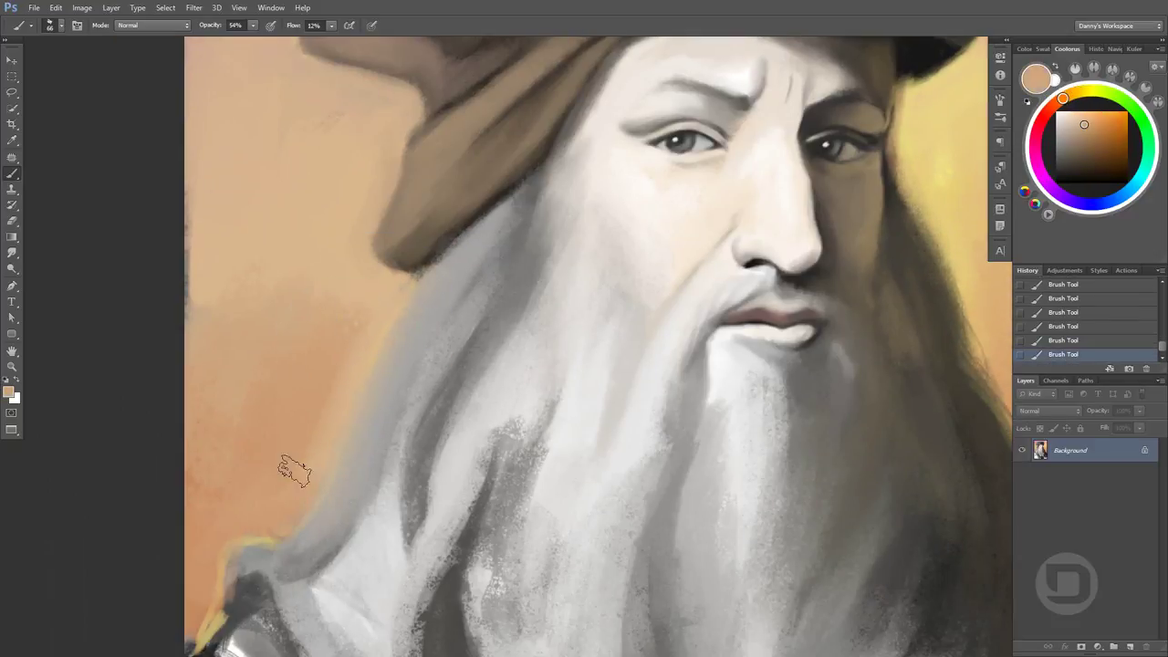
key(ctrl+minus)
drag(970, 410, 795, 410)
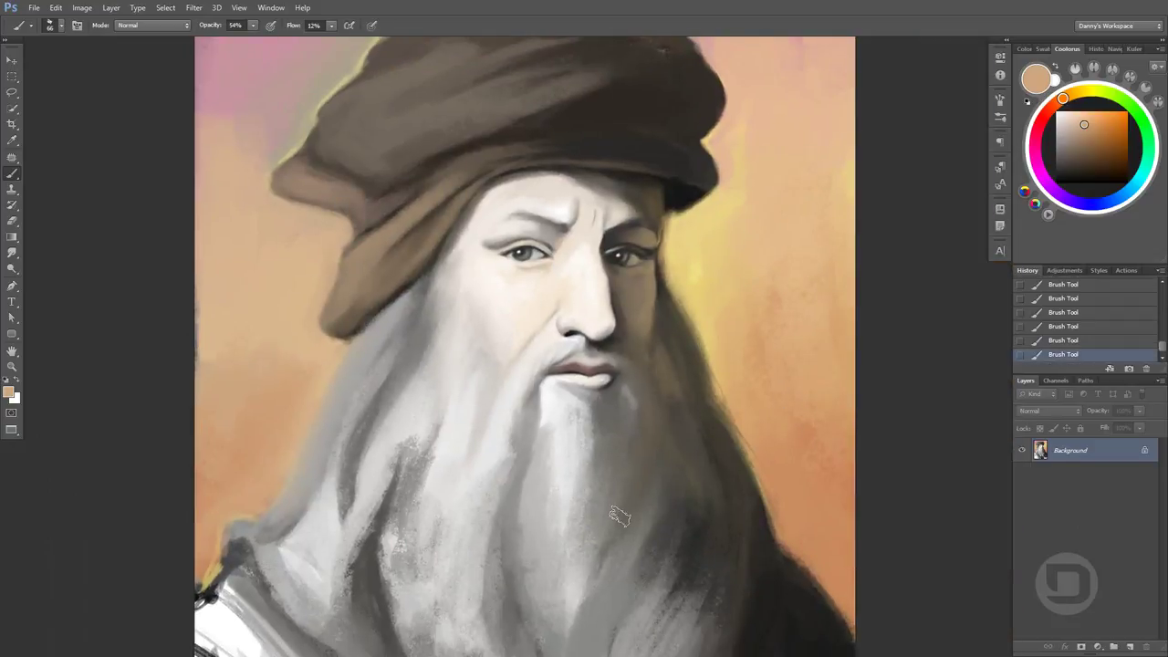
alt+click(674, 345)
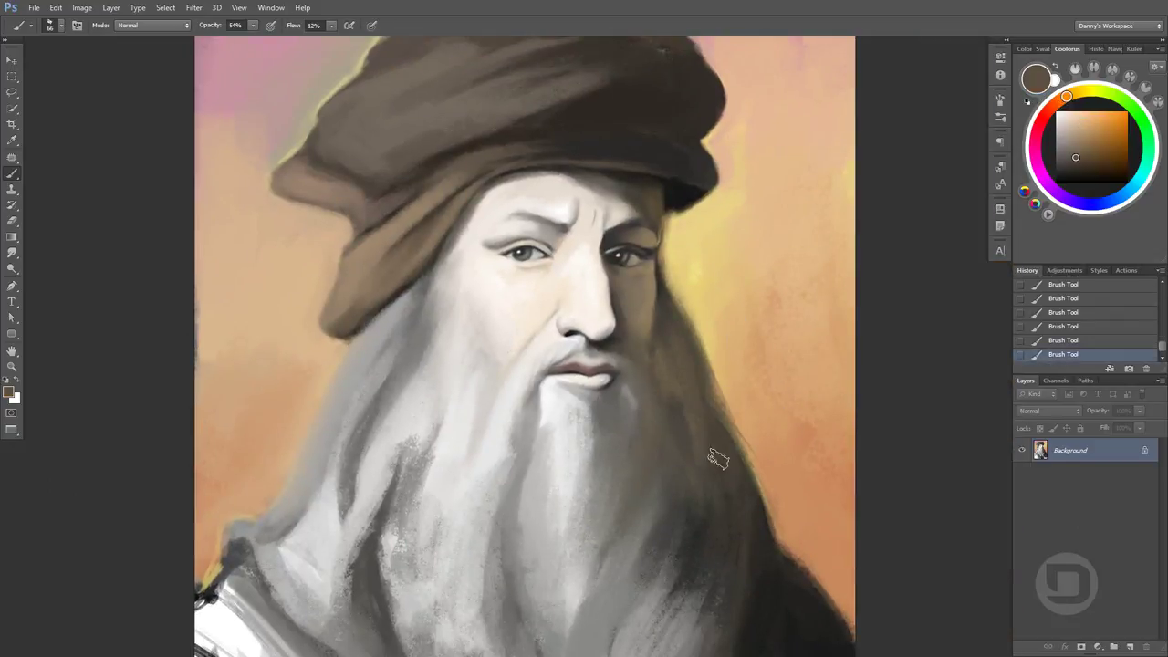
alt+click(737, 535)
mouse_move(701, 406)
mouse_down()
mouse_move(684, 426)
mouse_move(704, 556)
mouse_up()
Sample tan, near-white, light yellow and dark brown tones from the hair and background
alt+click(699, 352)
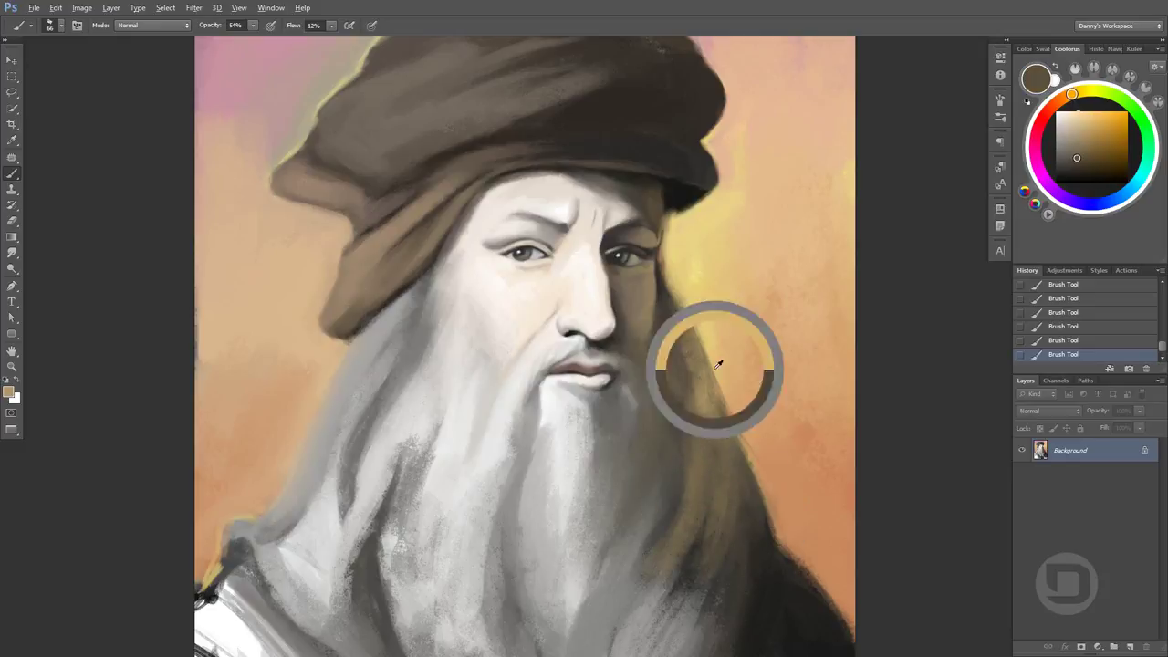
alt+click(631, 449)
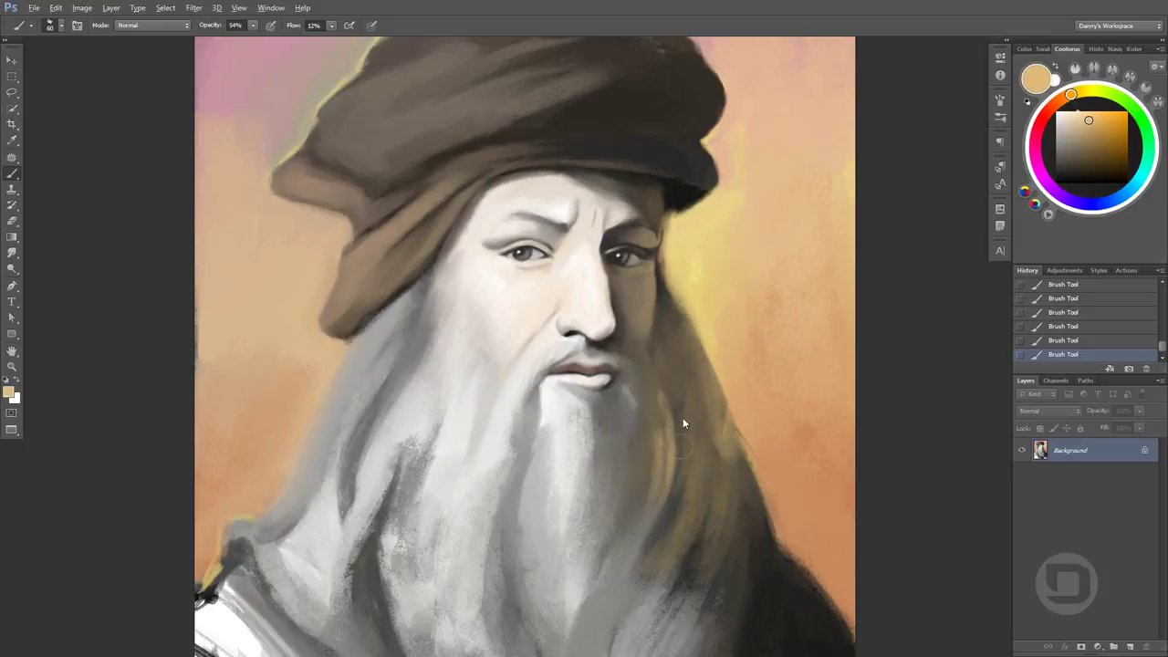
alt+click(671, 477)
alt+click(661, 456)
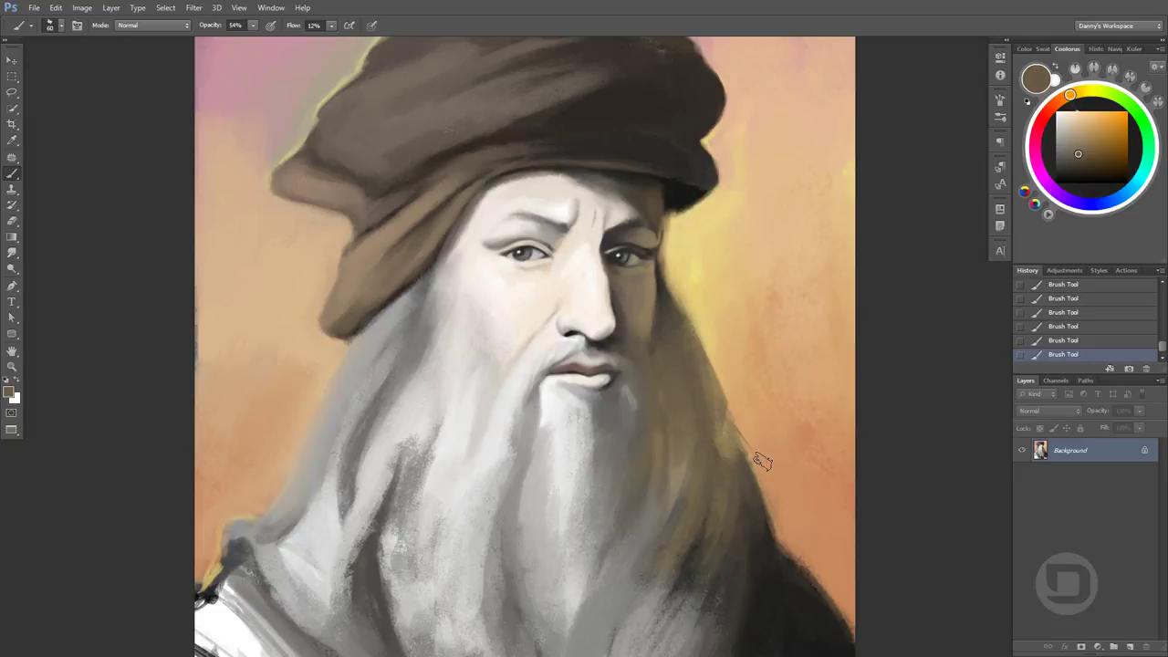
alt+click(696, 305)
alt+click(693, 342)
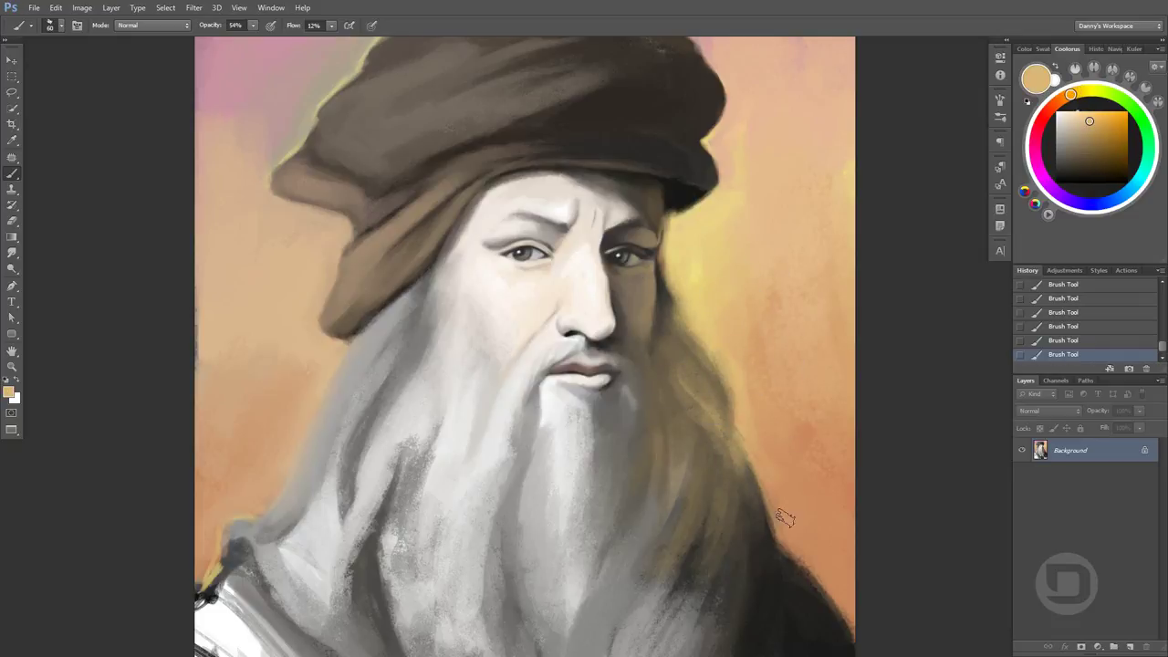
alt+click(747, 515)
drag(697, 503, 700, 443)
alt+click(678, 459)
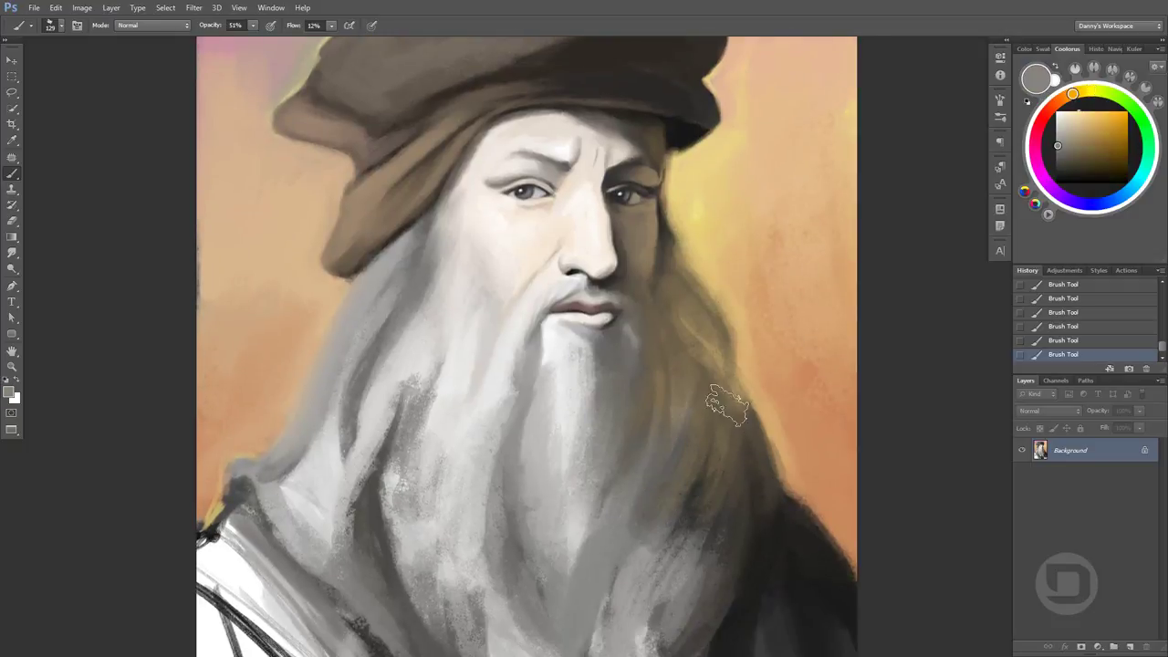
With a larger, lower-opacity brush, paint brown strokes on the beard's right side, then soften them with grey
drag(724, 396, 740, 314)
alt+click(671, 467)
drag(721, 474, 730, 333)
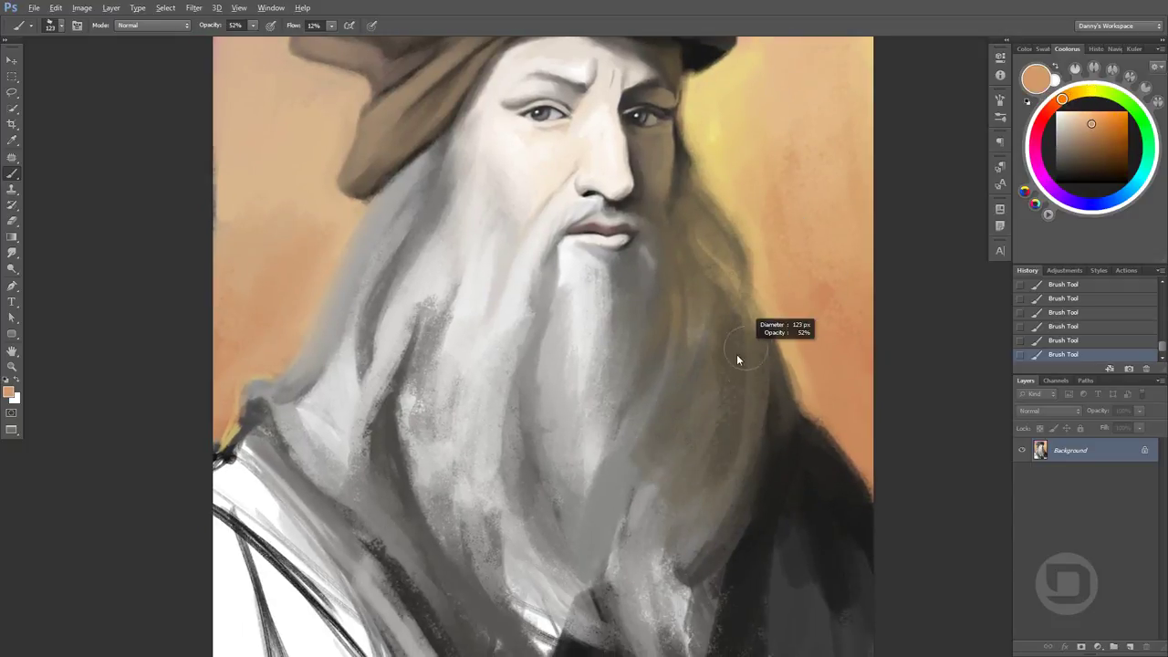
mouse_move(730, 429)
mouse_down()
mouse_move(740, 404)
mouse_move(762, 484)
mouse_up()
alt+click(694, 438)
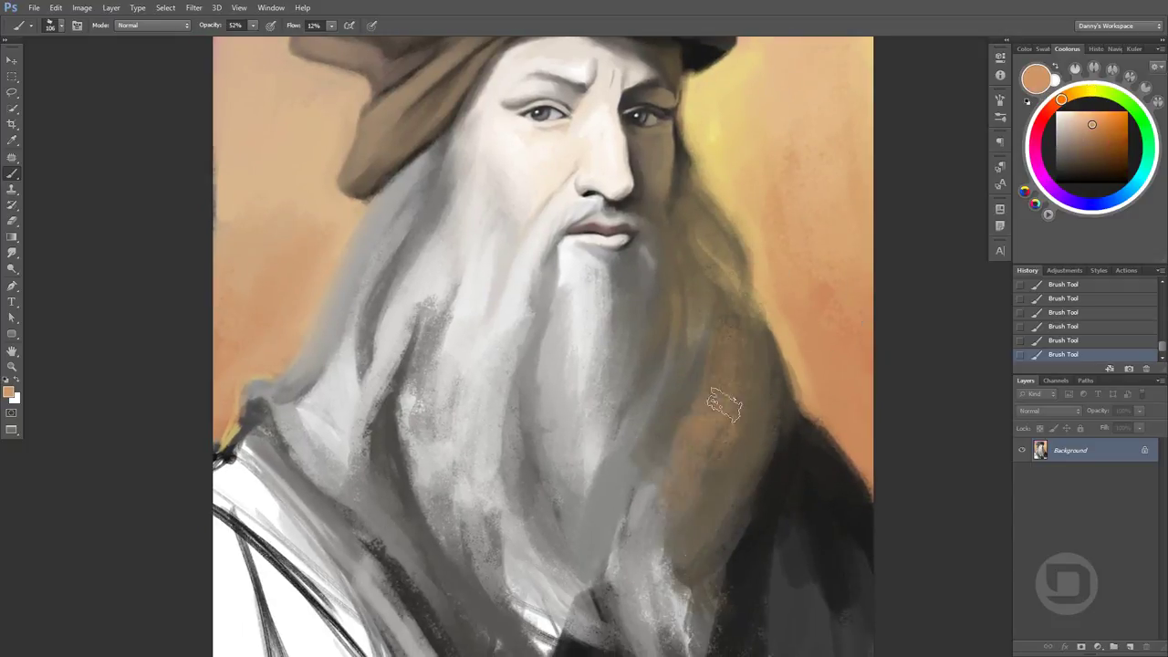
drag(703, 402, 712, 511)
Add light grey strokes and black shadow strokes along the beard's right edge
alt+click(747, 374)
drag(747, 374, 785, 566)
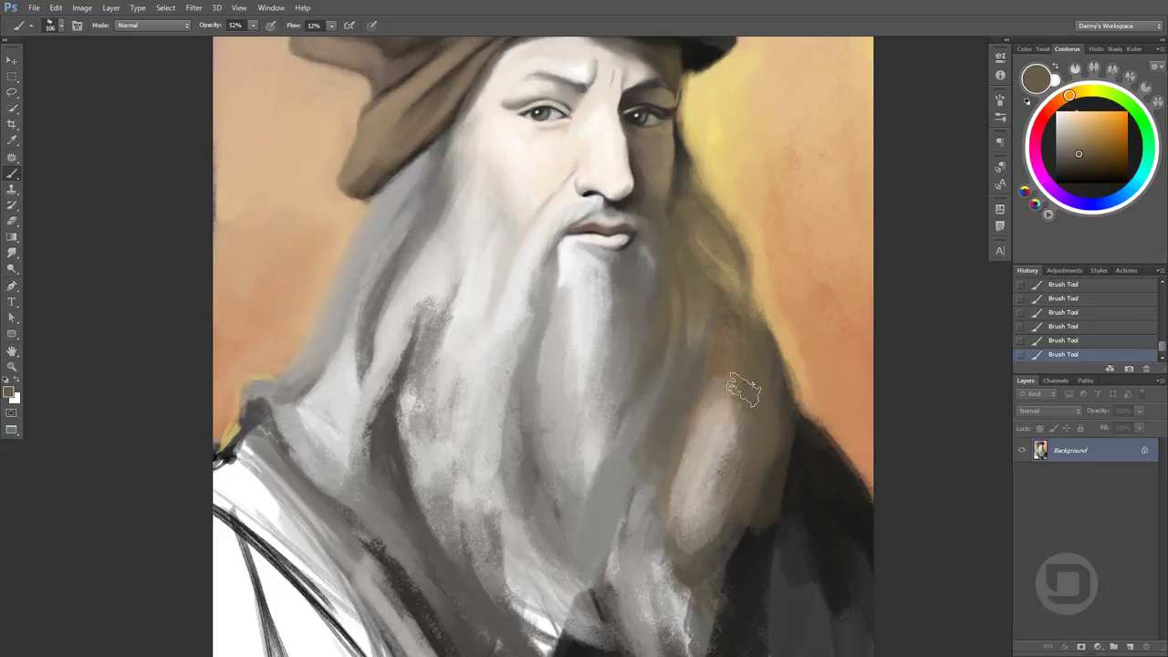
alt+click(803, 493)
drag(794, 512, 826, 584)
scroll(691, 432, up, 1)
Brush more sampled browns over the beard's right side and pick a near-white for the chin
drag(691, 432, 699, 397)
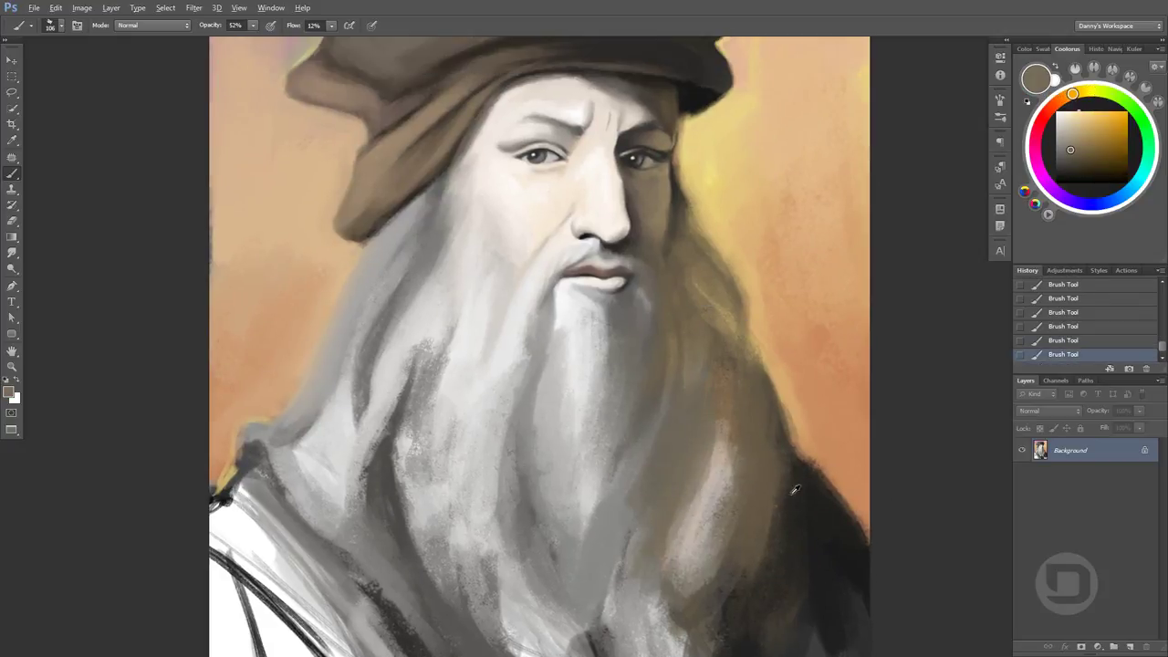
alt+click(701, 392)
mouse_move(694, 438)
mouse_down()
mouse_move(707, 373)
mouse_move(703, 521)
mouse_up()
alt+click(699, 386)
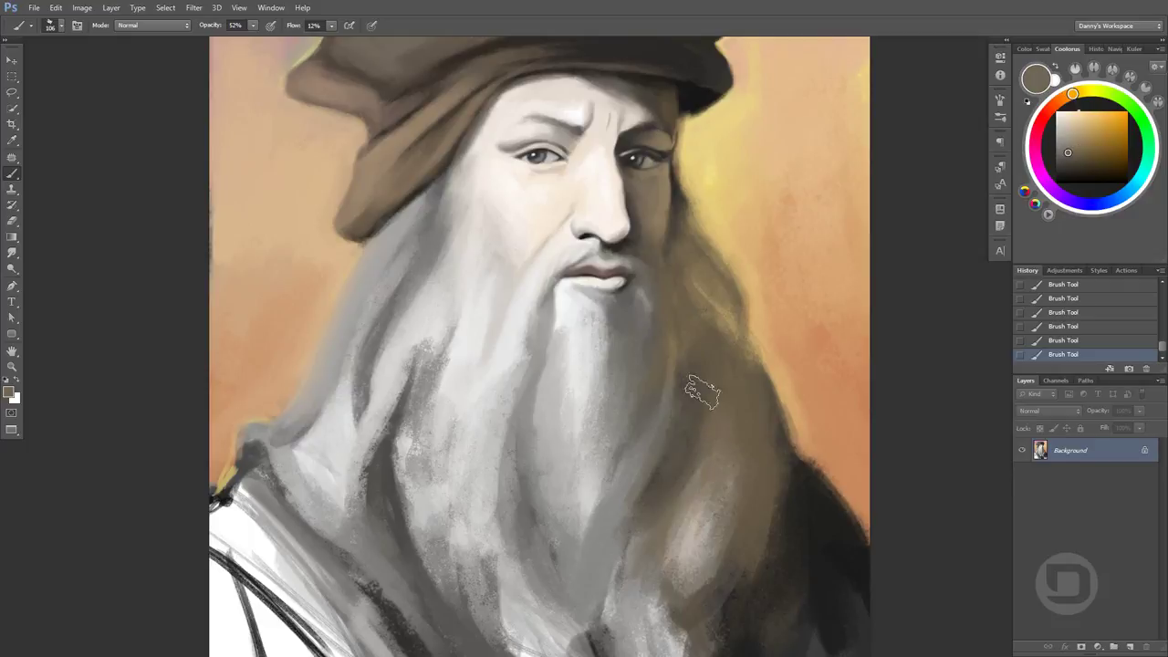
drag(699, 386, 700, 410)
alt+click(629, 300)
Paint a light stroke under the lips and sample brown, tan and grey tones nearby
scroll(629, 301, up, 1)
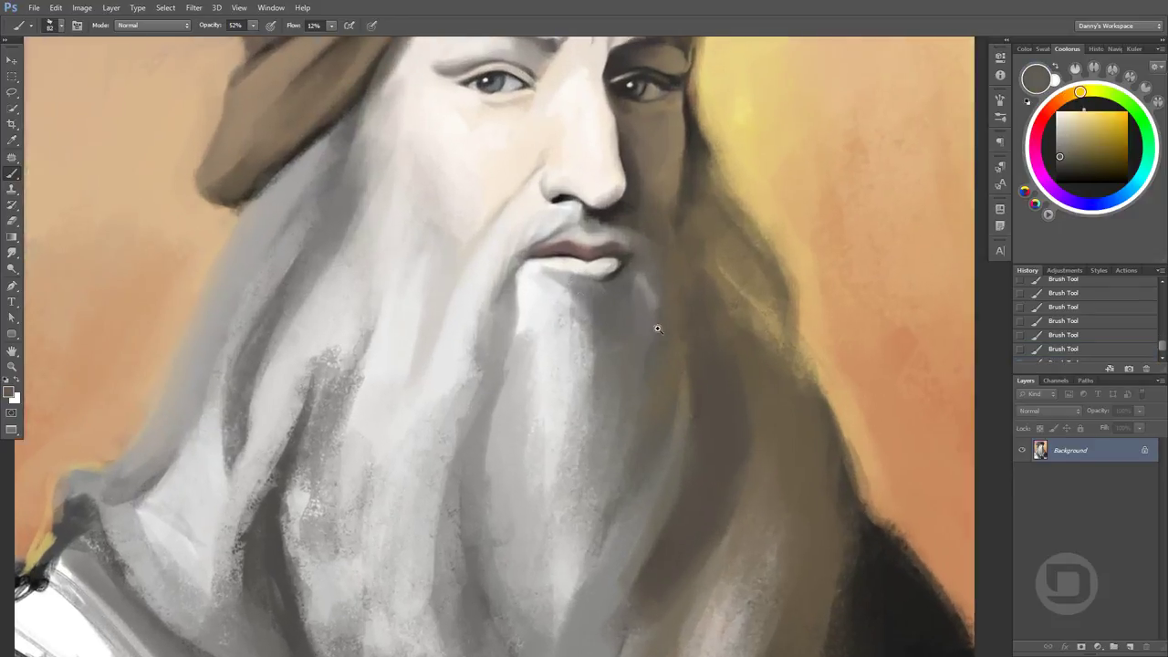
mouse_move(543, 285)
mouse_down()
mouse_move(609, 296)
mouse_move(593, 383)
mouse_up()
scroll(630, 332, down, 1)
alt+click(626, 201)
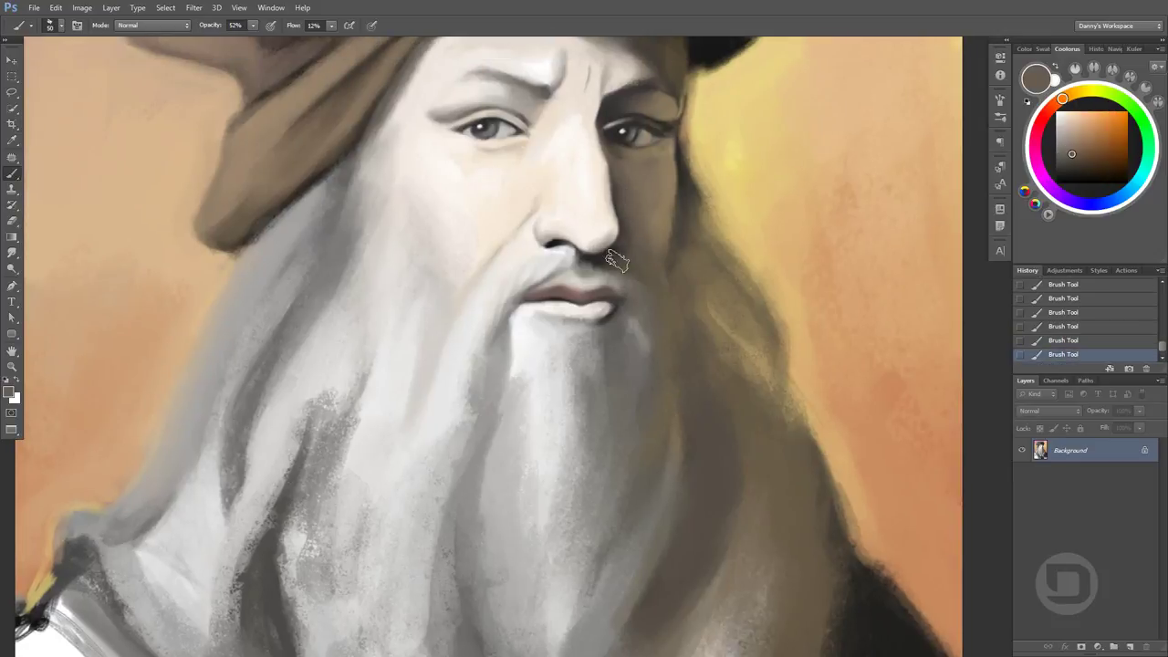
alt+click(616, 272)
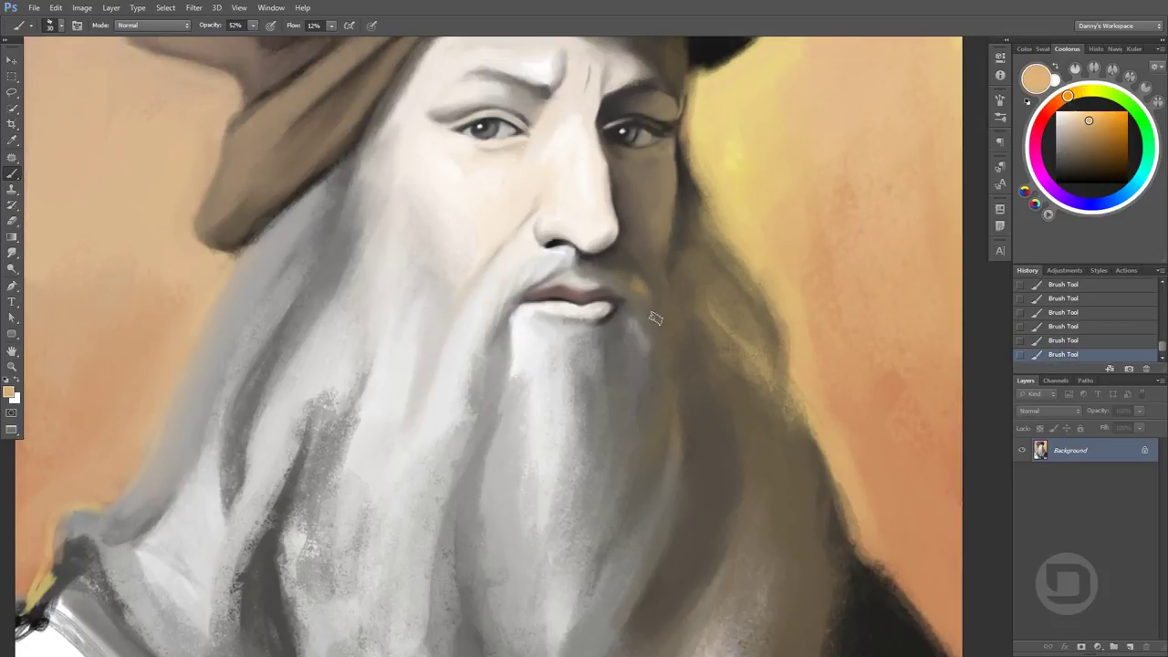
alt+click(627, 275)
alt+click(630, 305)
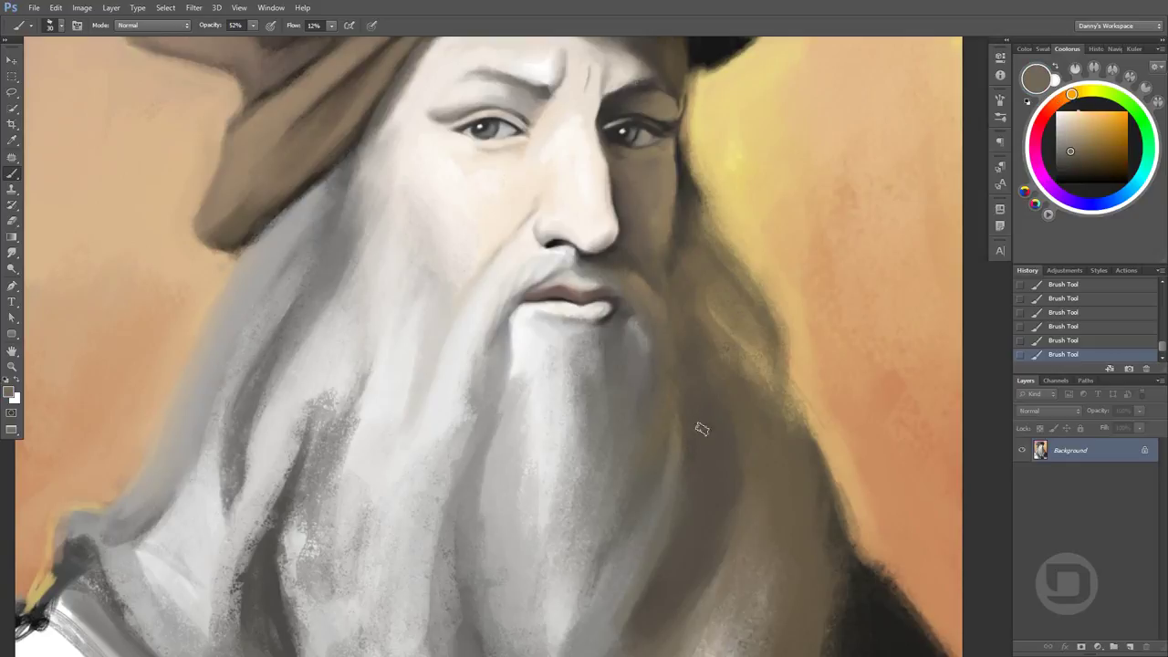
Dab light grey and near-white paint around the lips and stroke a highlight beside them
alt+click(647, 251)
click(614, 285)
alt+click(615, 296)
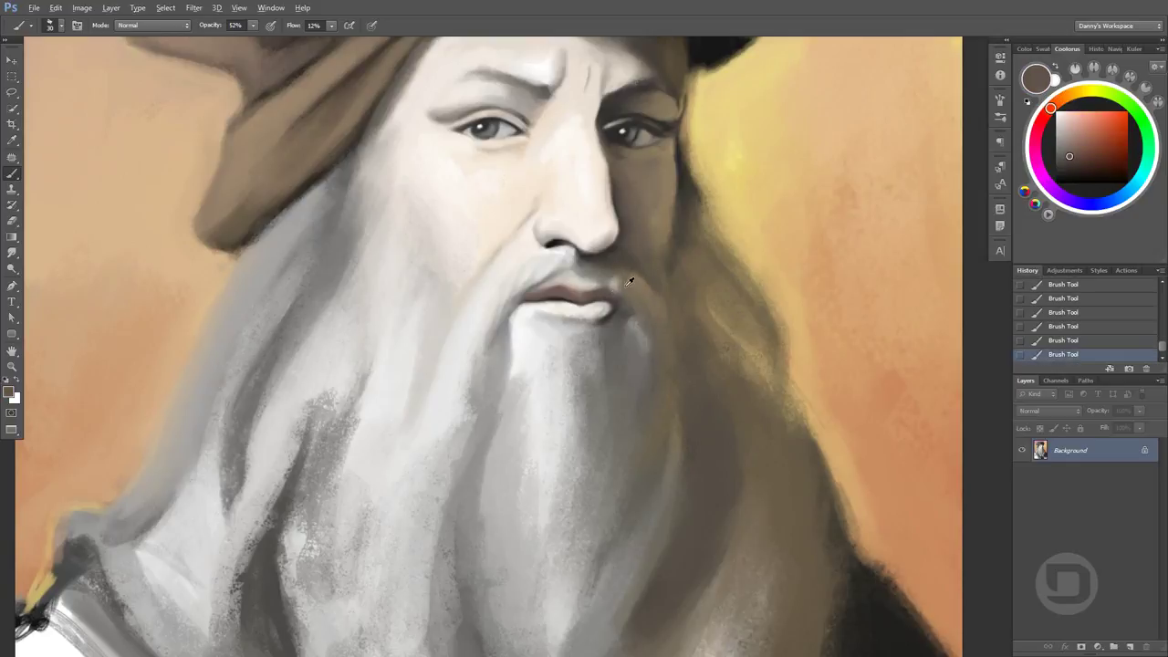
alt+click(609, 277)
alt+click(609, 276)
click(591, 287)
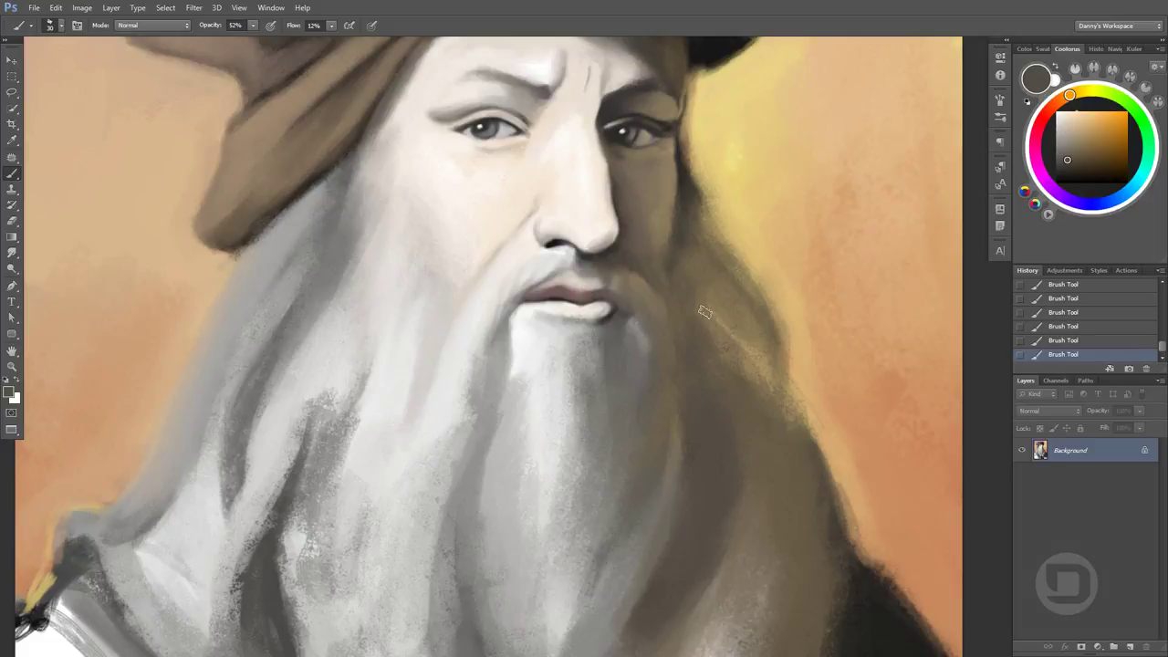
drag(598, 271, 606, 386)
Dab dark brown into the moustache beside the mouth at 42% brush opacity
alt+click(629, 325)
alt+click(630, 270)
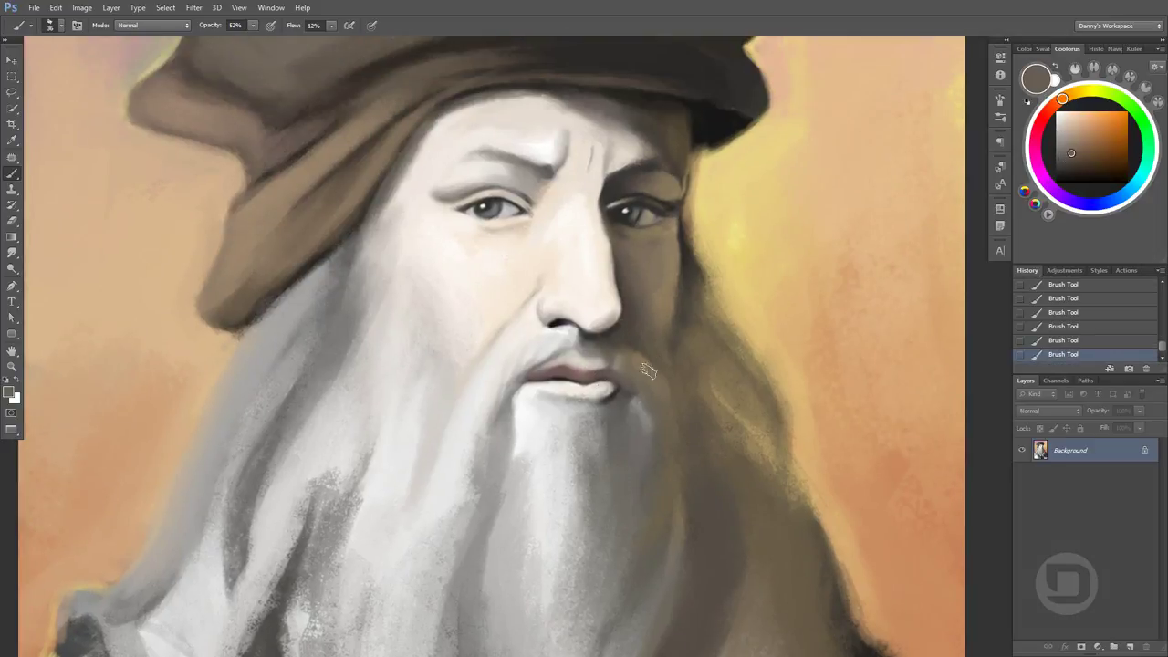
click(645, 331)
click(650, 295)
key(4)
key(2)
alt+click(610, 228)
alt+click(619, 231)
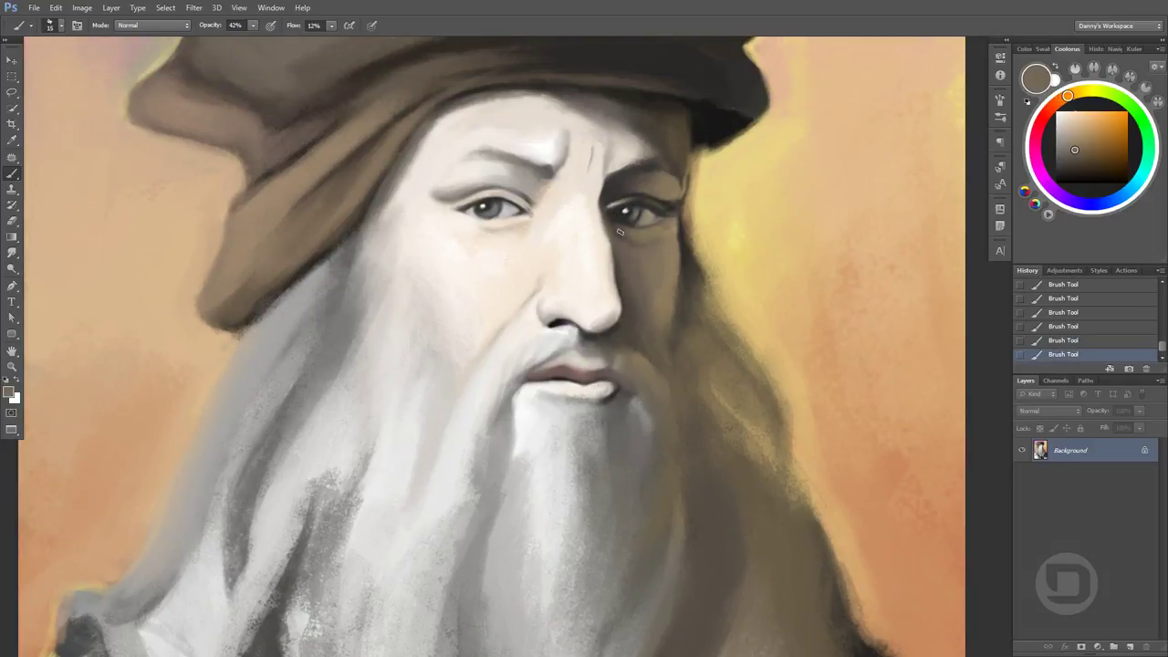
Sample light yellow and greyish-brown tones from around the right eye
alt+click(561, 251)
alt+click(639, 236)
alt+click(657, 242)
alt+click(662, 228)
alt+click(667, 232)
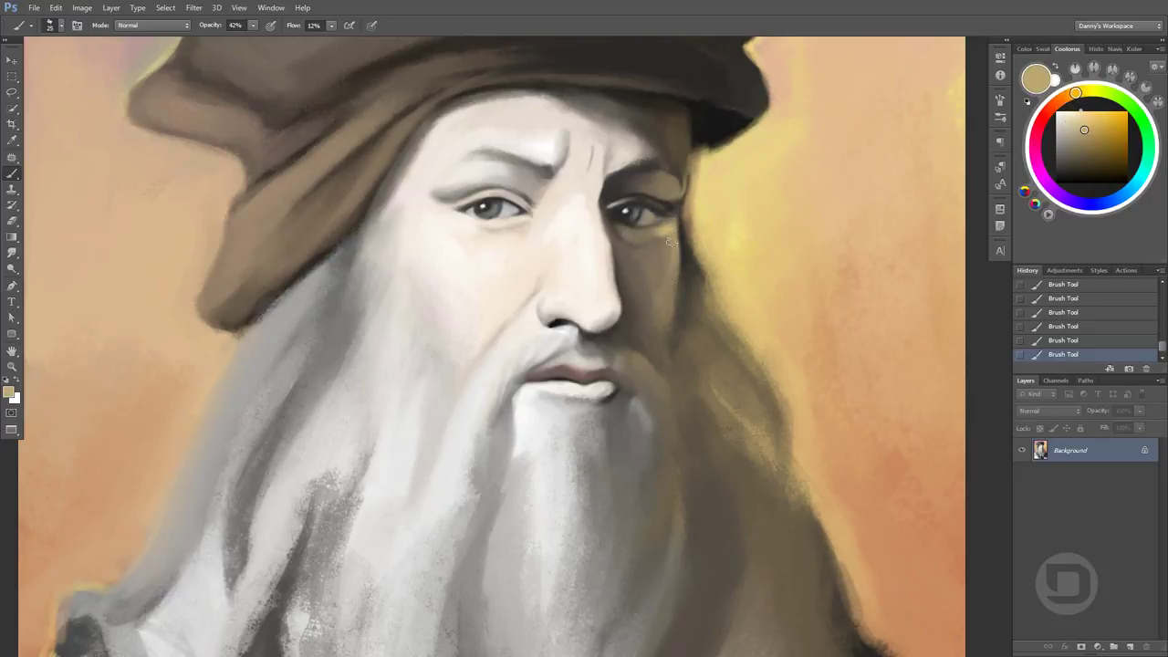
alt+click(668, 255)
Add a light highlight to the right eye using a smaller brush
alt+click(654, 246)
key(bracketleft)
alt+click(653, 210)
click(652, 214)
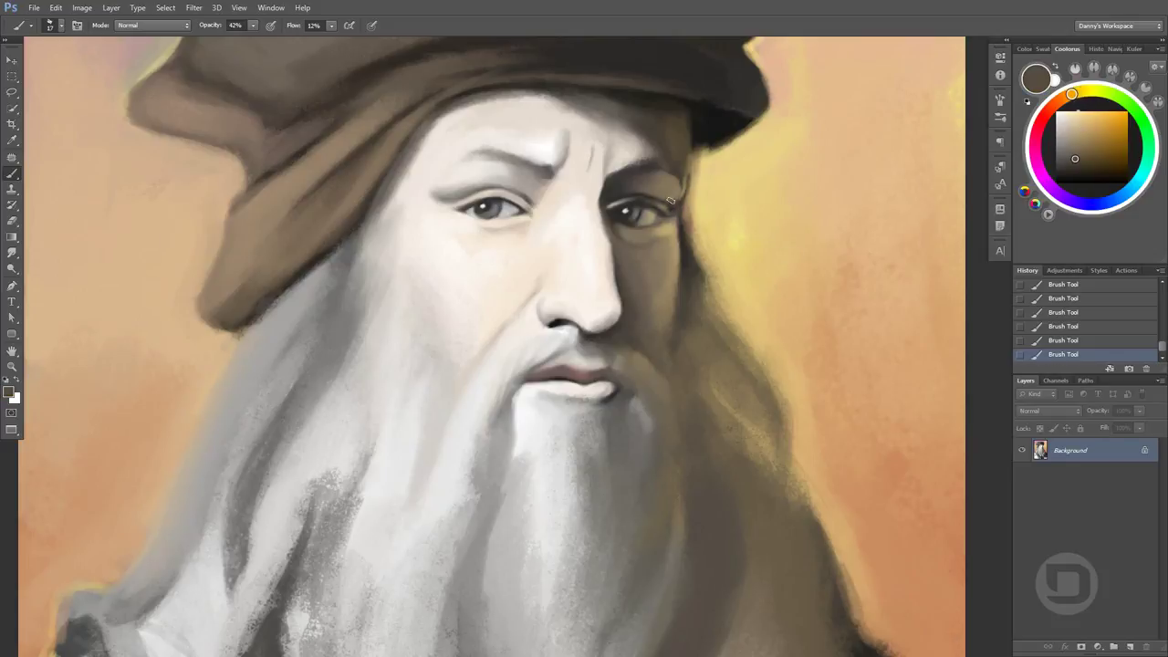
alt+click(675, 203)
Sample browns near the eyebrow and paint a dark stroke around the right eye
alt+click(664, 181)
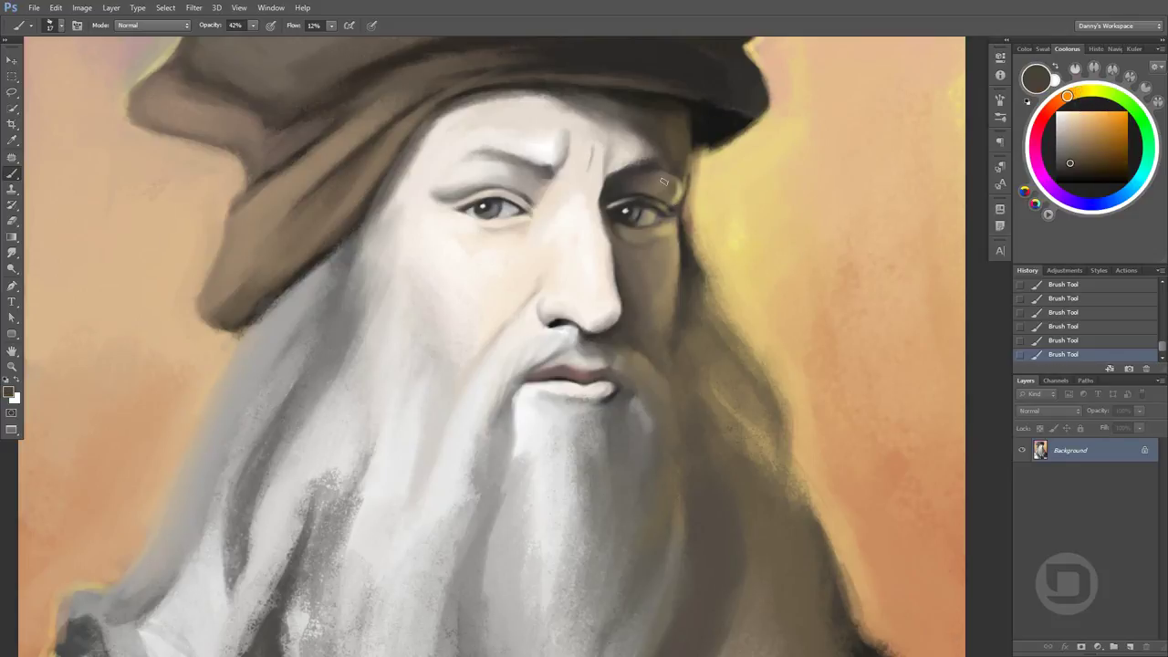
alt+click(677, 191)
alt+click(666, 189)
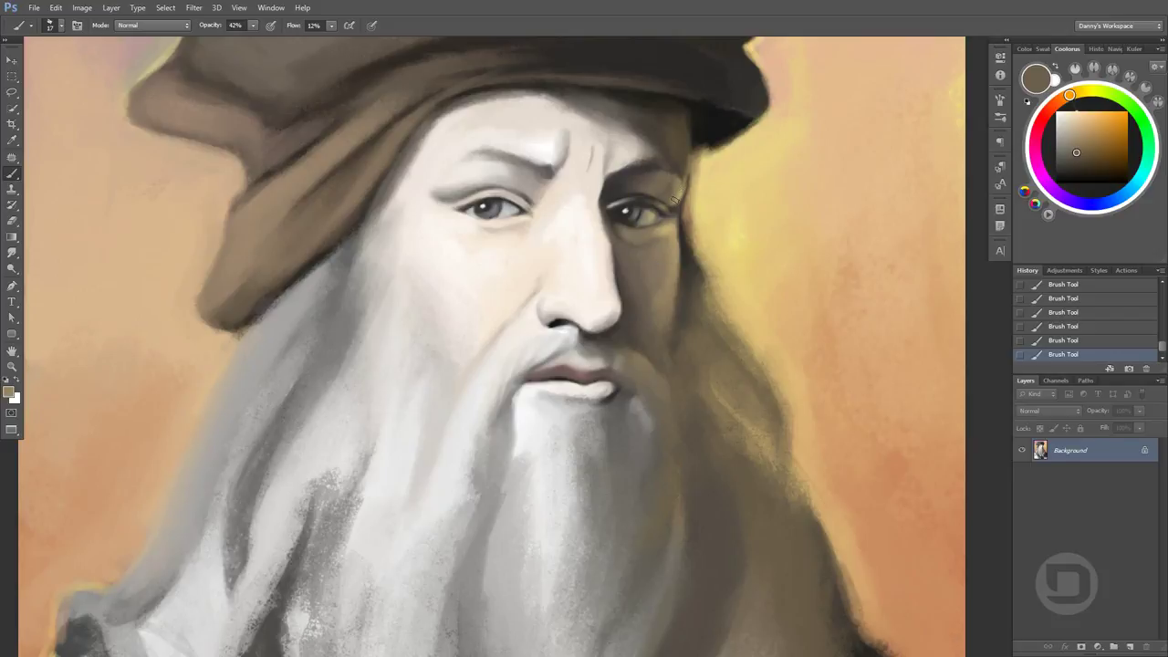
alt+click(667, 199)
alt+click(646, 192)
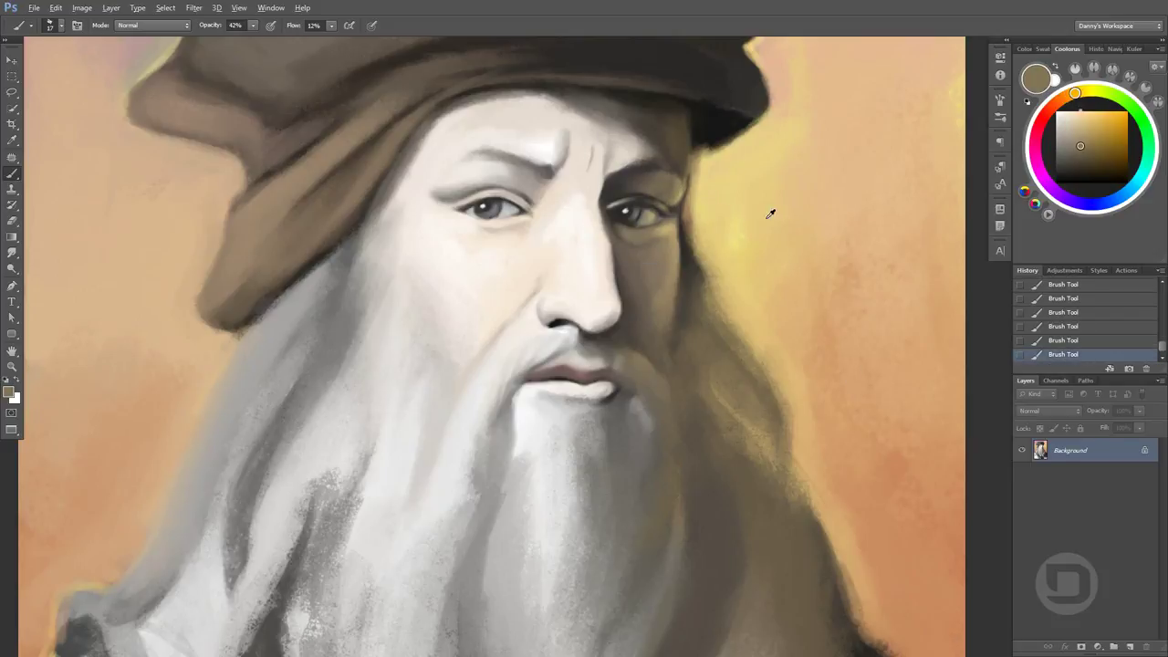
alt+click(644, 206)
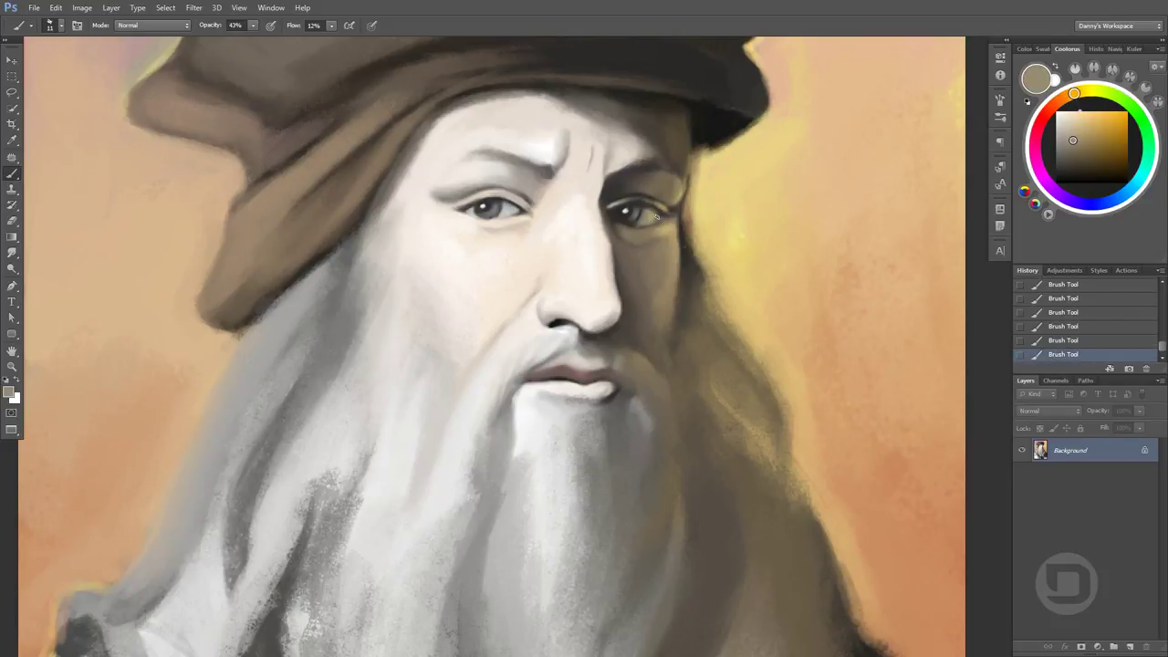
drag(688, 236, 714, 290)
scroll(721, 325, down, 3)
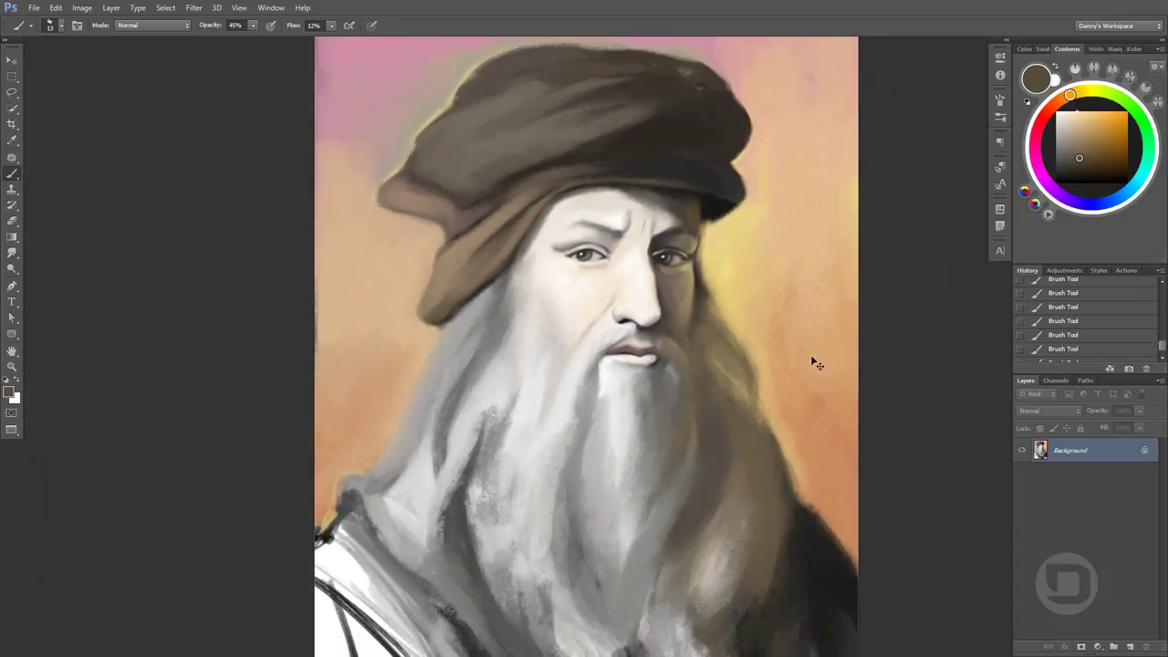
Sample beard greys and paint a pale yellow streak into the beard
alt+click(599, 378)
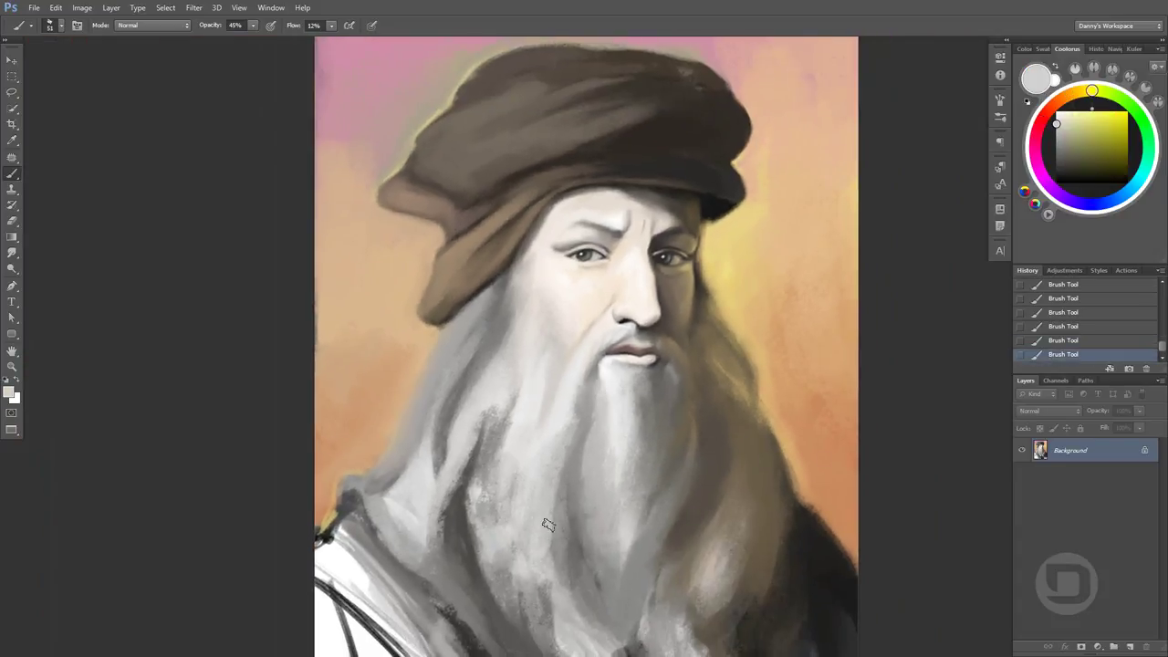
alt+click(599, 382)
alt+click(566, 360)
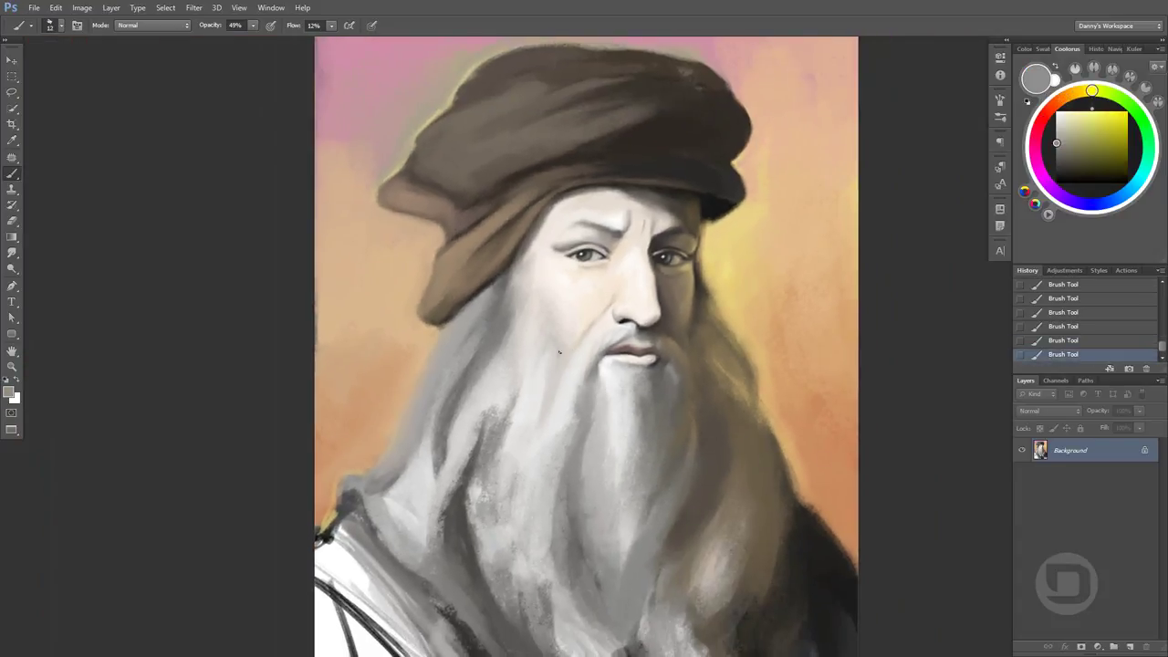
scroll(578, 324, up, 1)
mouse_move(566, 337)
mouse_down()
mouse_move(752, 440)
mouse_move(712, 474)
mouse_up()
alt+click(703, 402)
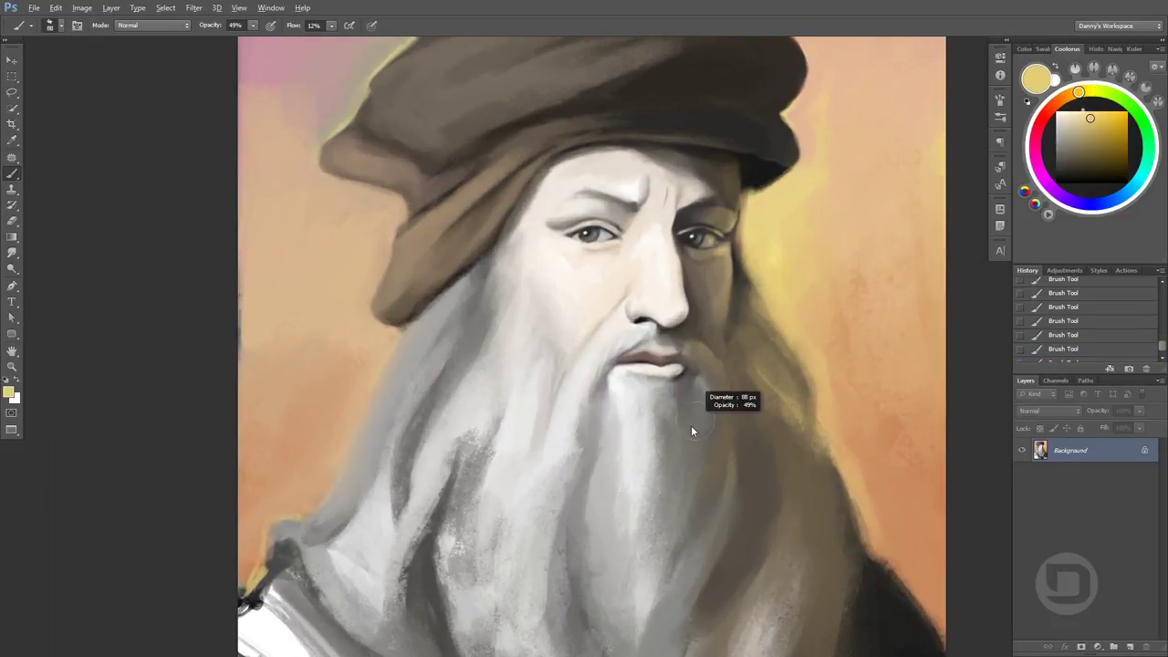
drag(693, 406, 699, 470)
Resample near-white beard colours and paint a soft stroke into the beard
alt+click(703, 401)
alt+click(710, 394)
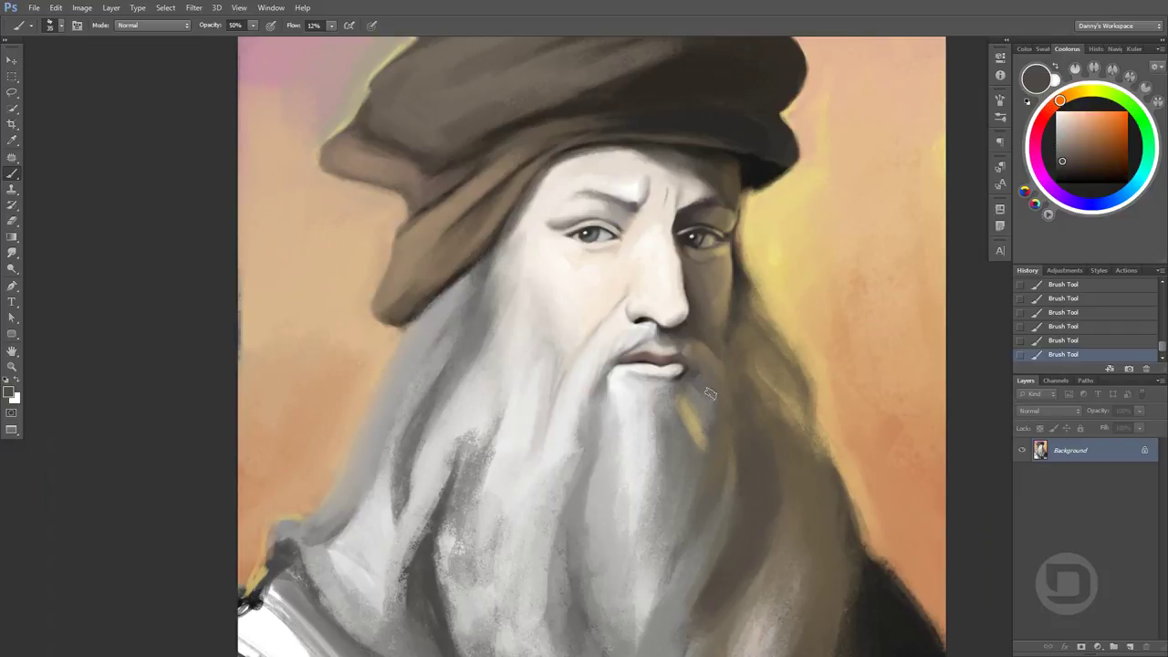
alt+click(697, 374)
alt+click(700, 379)
alt+click(698, 392)
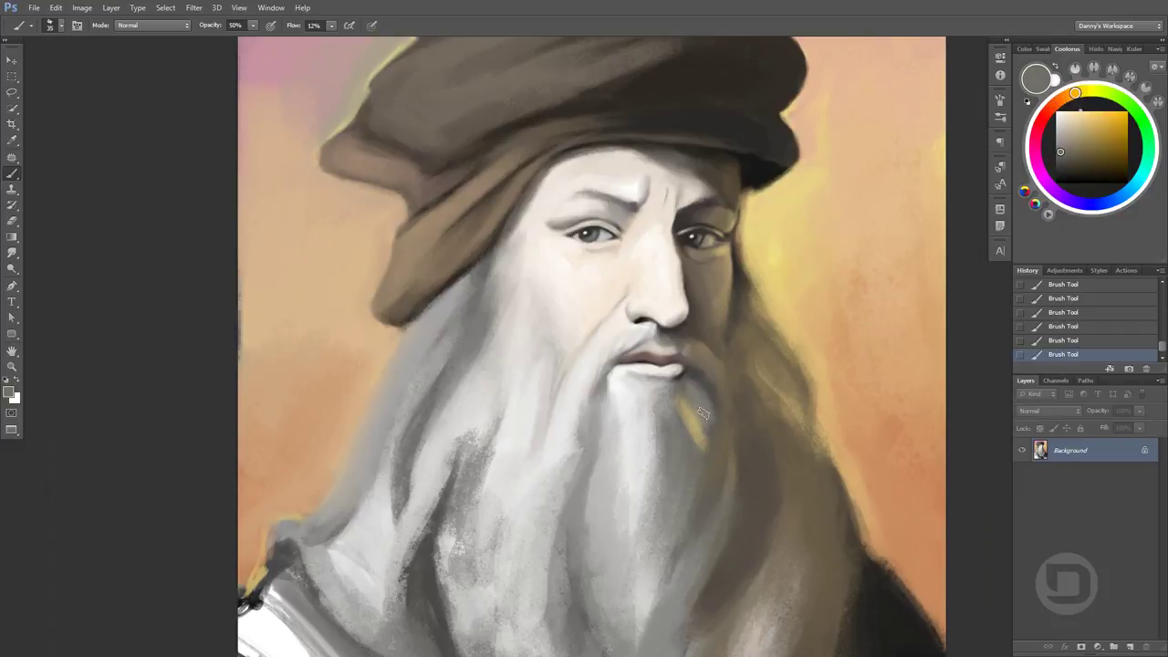
alt+click(702, 395)
alt+click(704, 395)
alt+click(700, 394)
drag(671, 384, 676, 361)
scroll(667, 376, up, 1)
Paint a light grey stroke on the moustache below the nose and a small beard stroke
alt+click(664, 371)
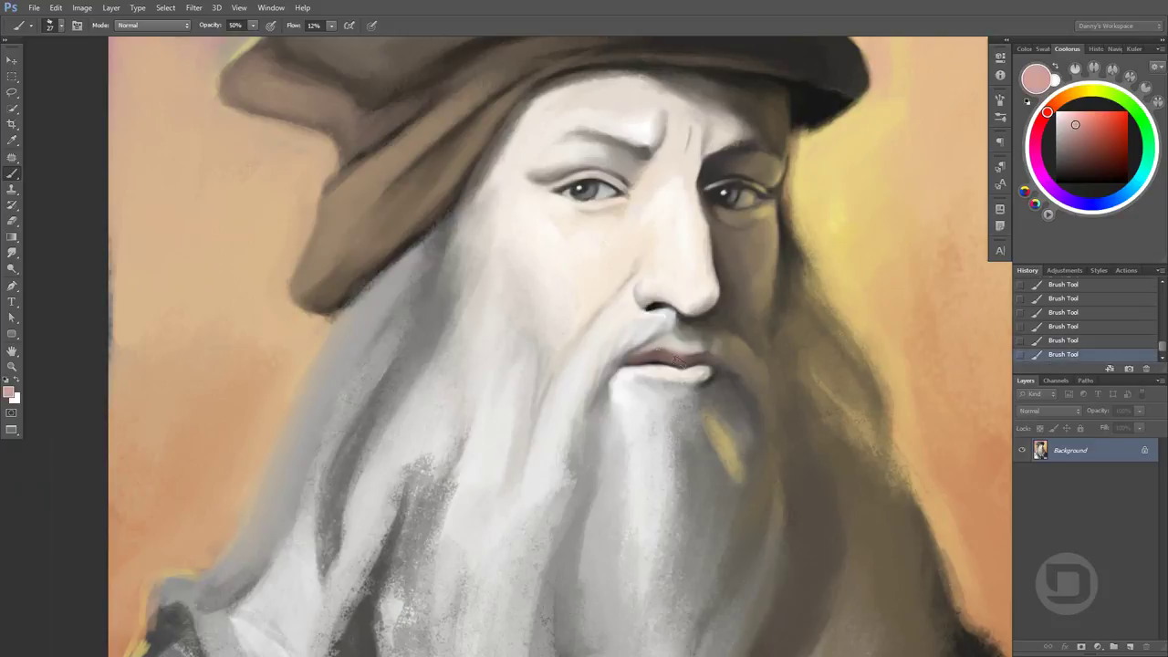
alt+click(683, 358)
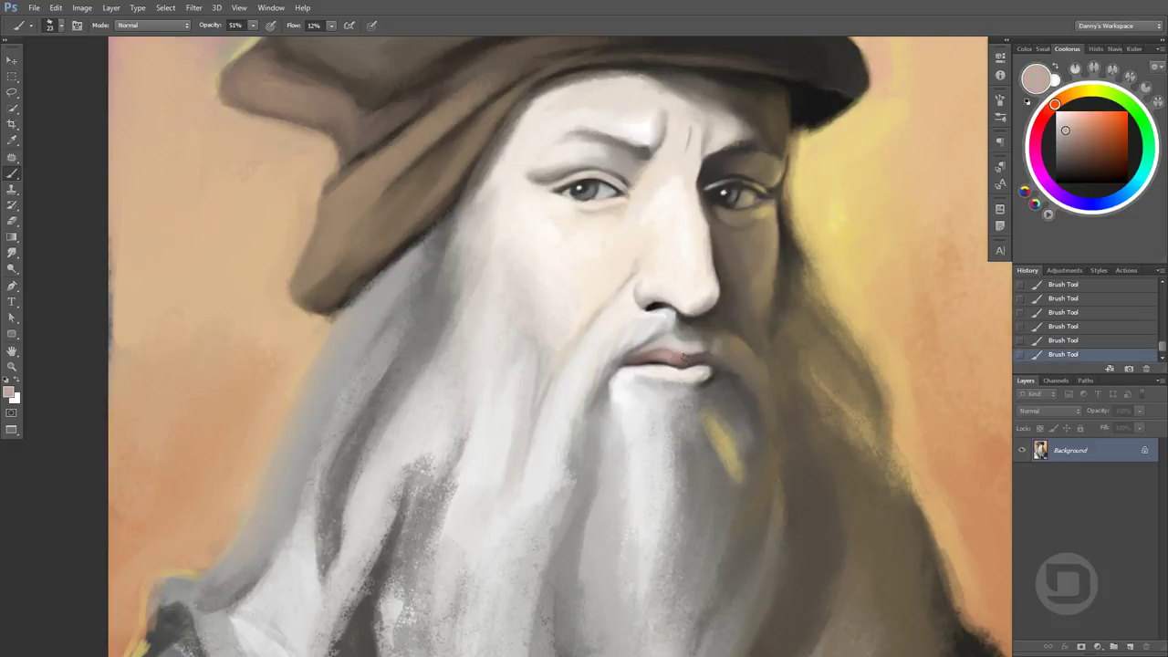
alt+click(676, 347)
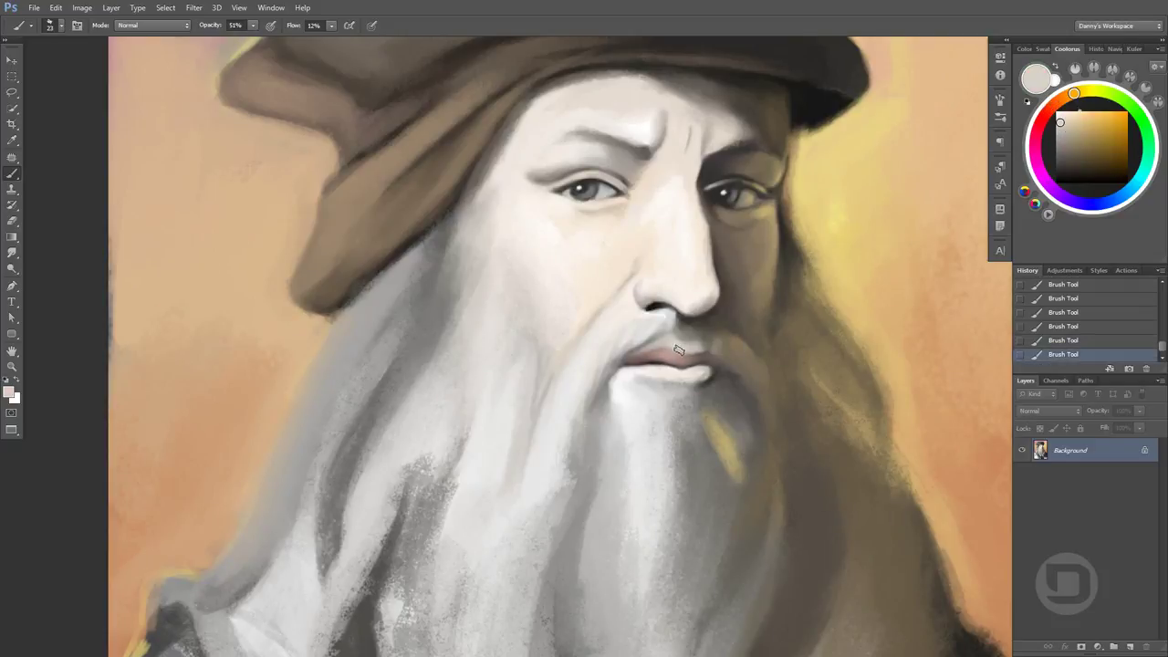
drag(686, 339, 677, 321)
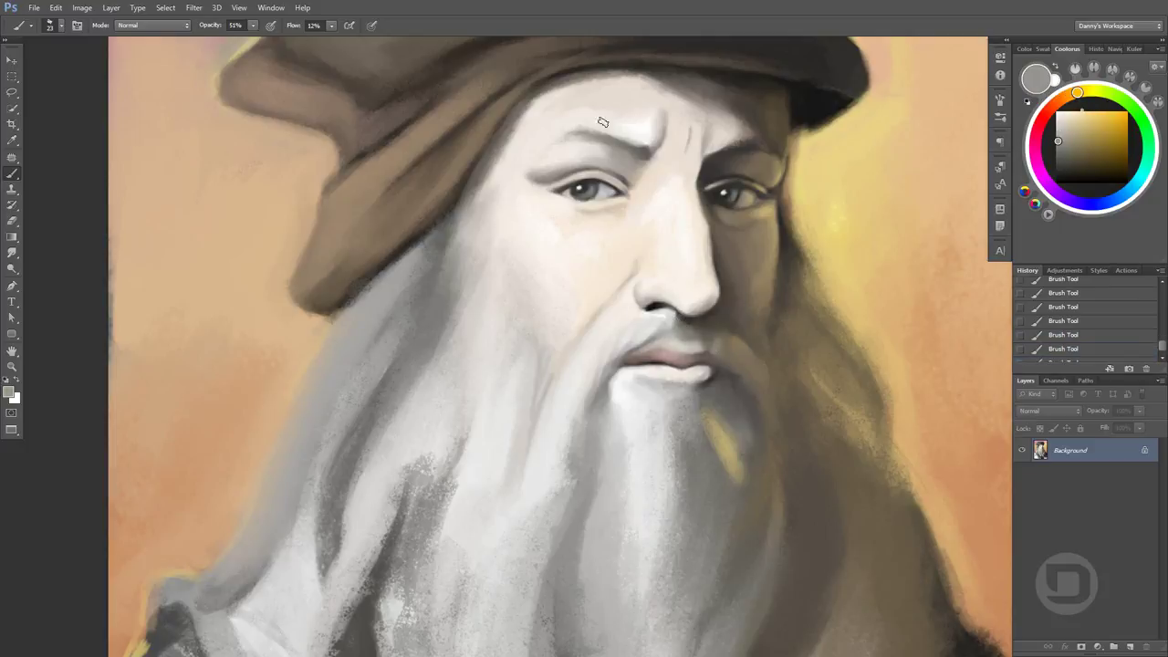
alt+click(618, 161)
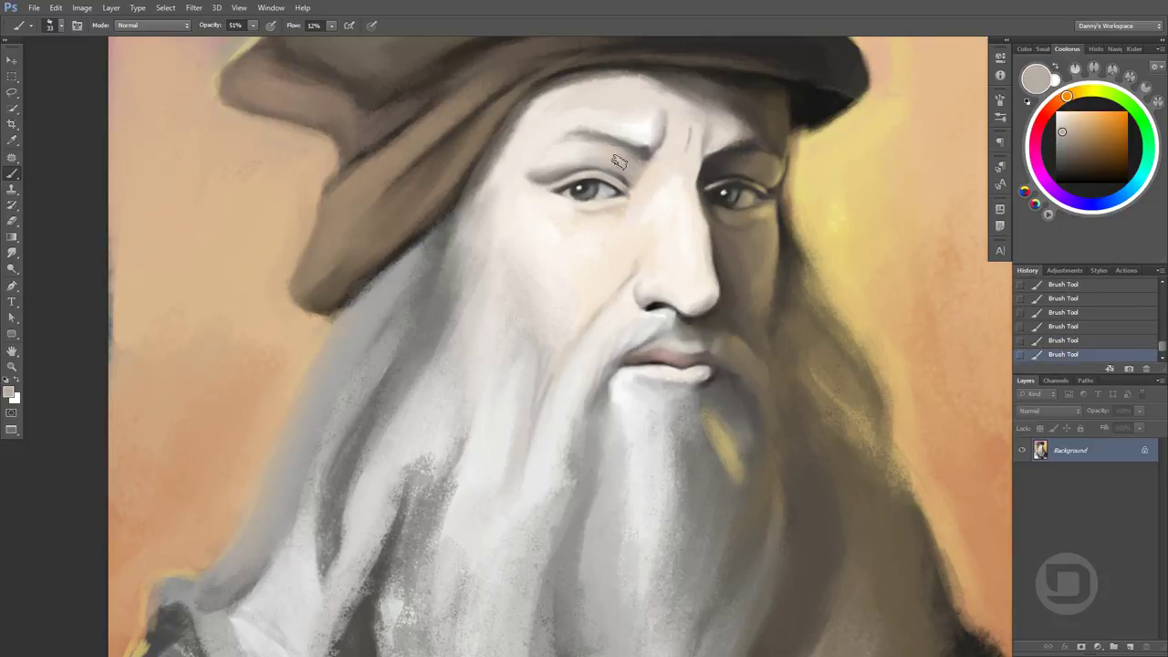
scroll(619, 161, down, 2)
scroll(809, 321, down, 2)
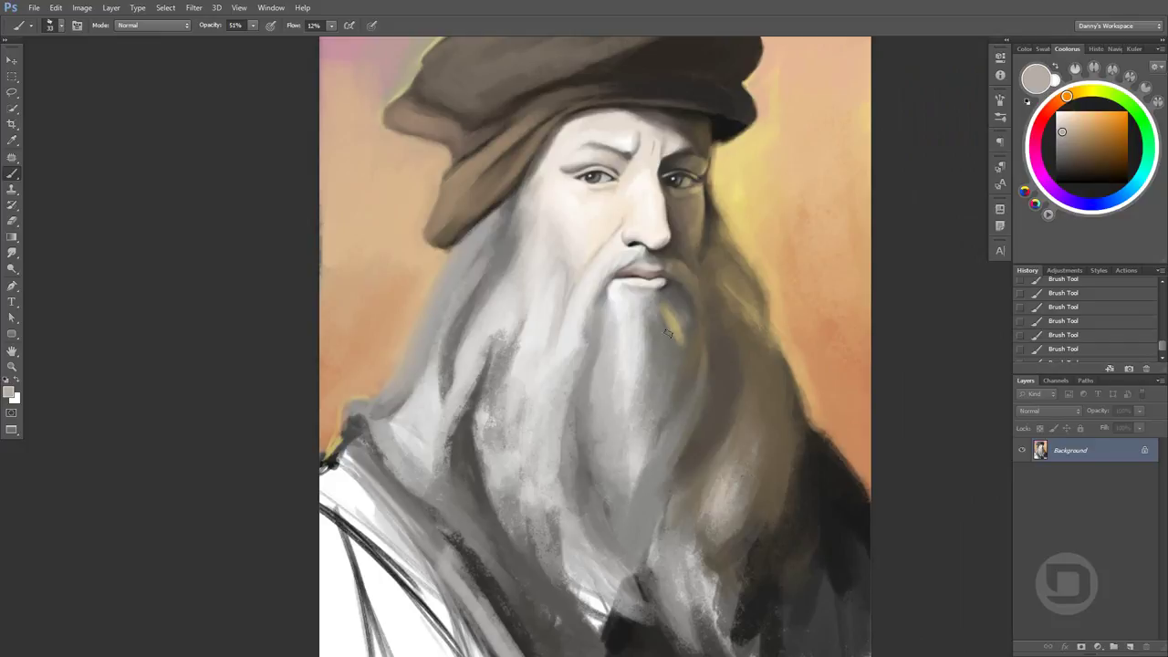
drag(668, 334, 681, 342)
Sample several light beige and grey tones from the beard
alt+click(677, 320)
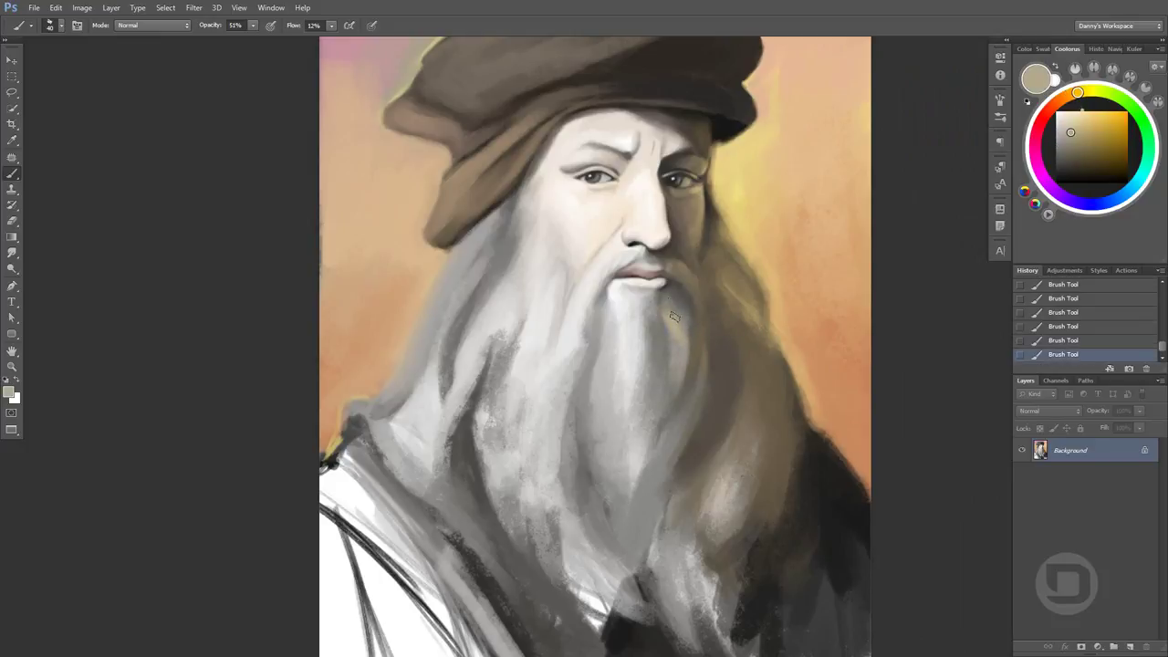
alt+click(667, 390)
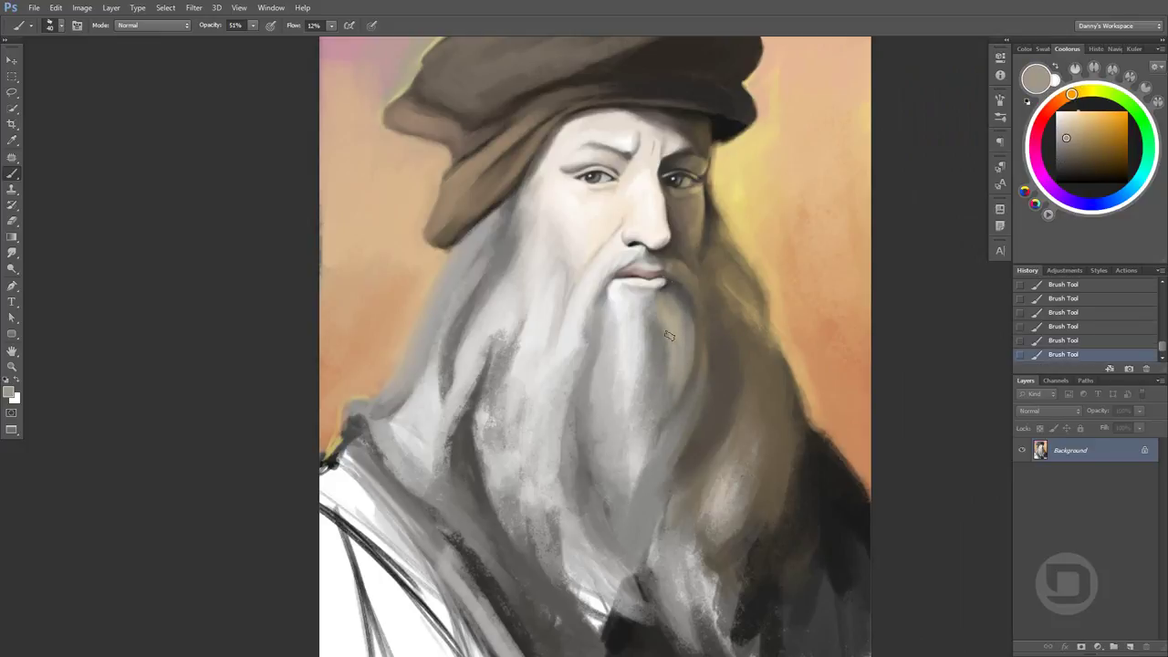
alt+click(658, 348)
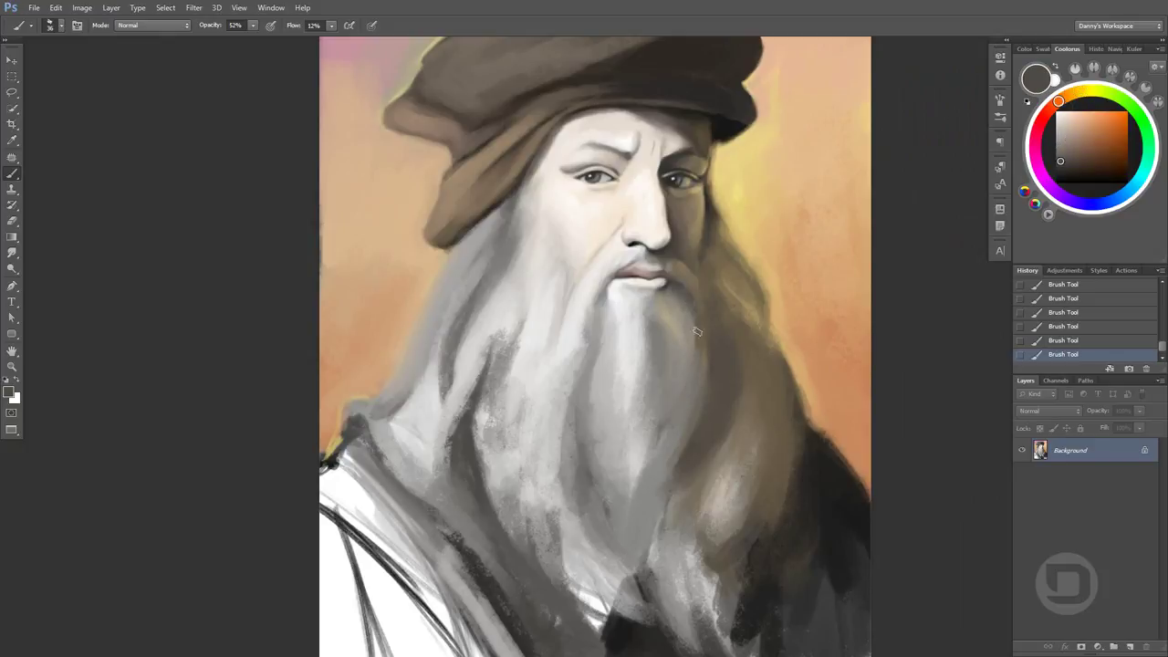
alt+click(691, 319)
scroll(663, 302, up, 1)
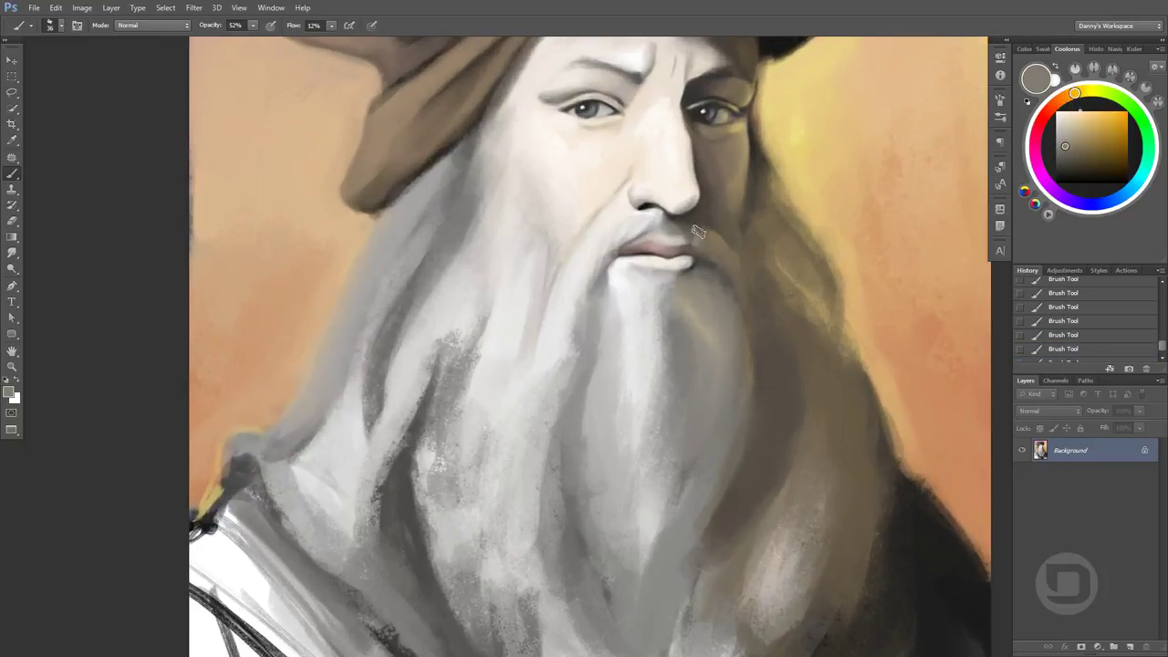
Highlight the lower lip with a light cream stroke and sample pink and cream lip tones
alt+click(683, 262)
alt+click(652, 262)
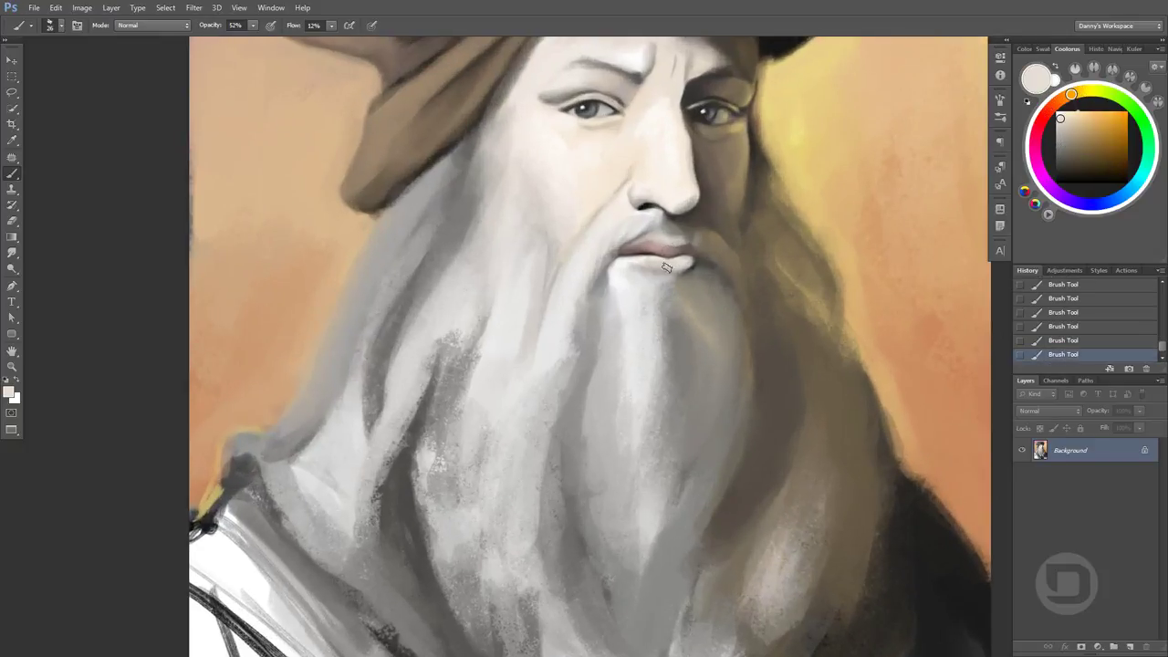
drag(683, 264, 715, 276)
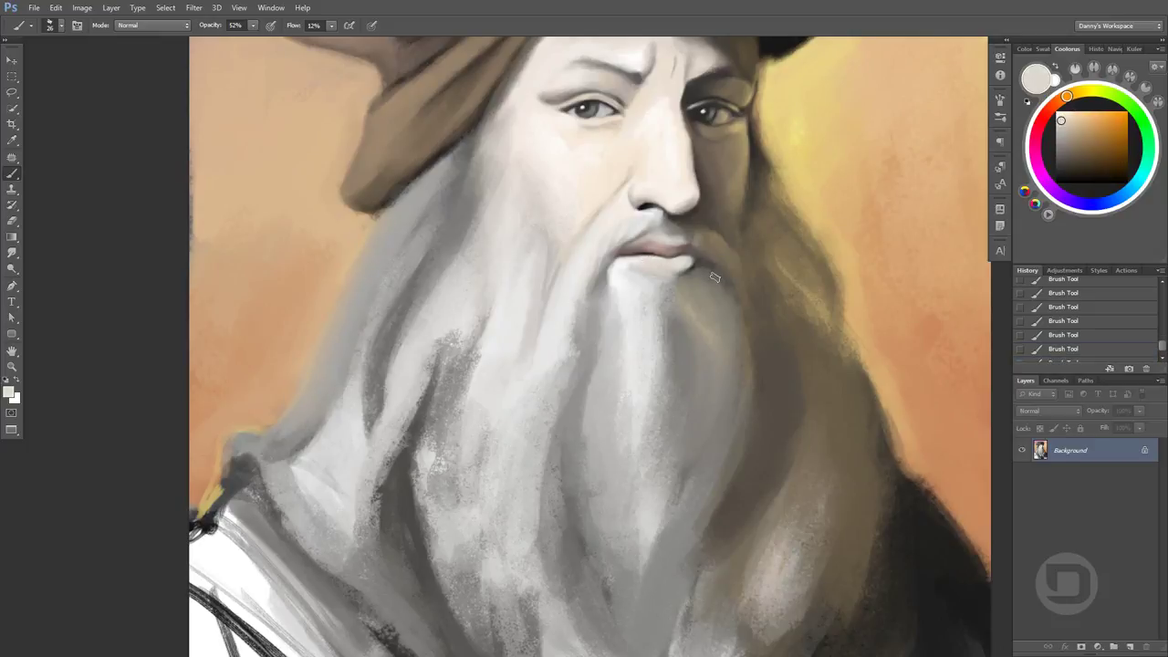
scroll(677, 262, down, 1)
alt+click(671, 254)
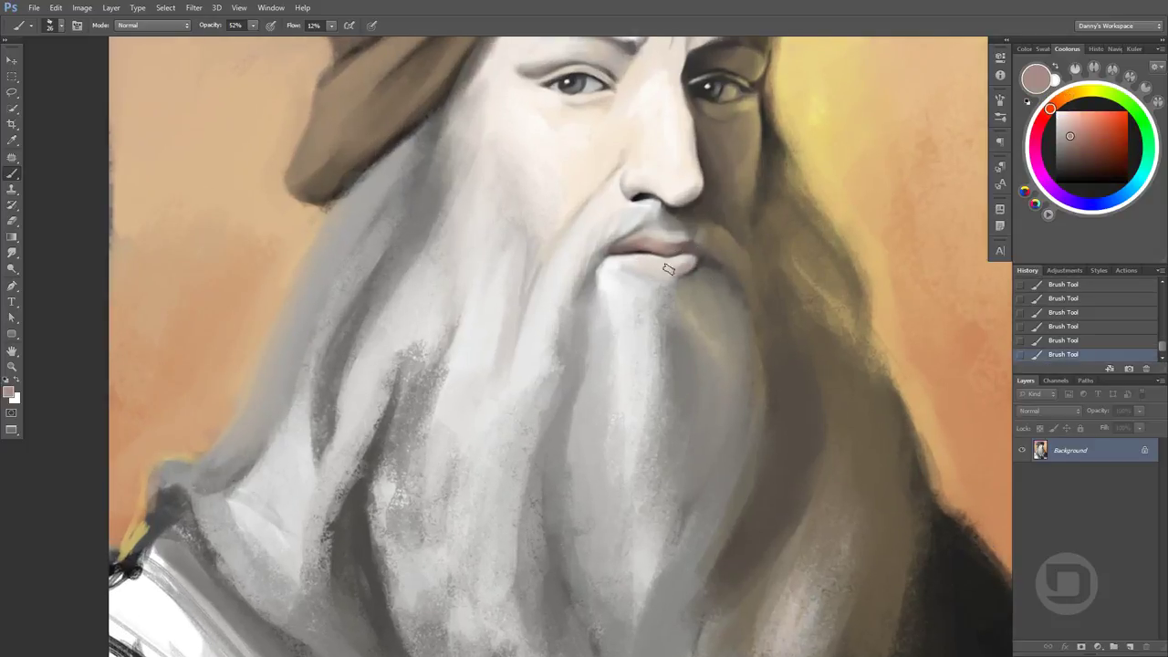
alt+click(675, 261)
Darken the line between the lips with a black brush stroke
scroll(695, 246, up, 1)
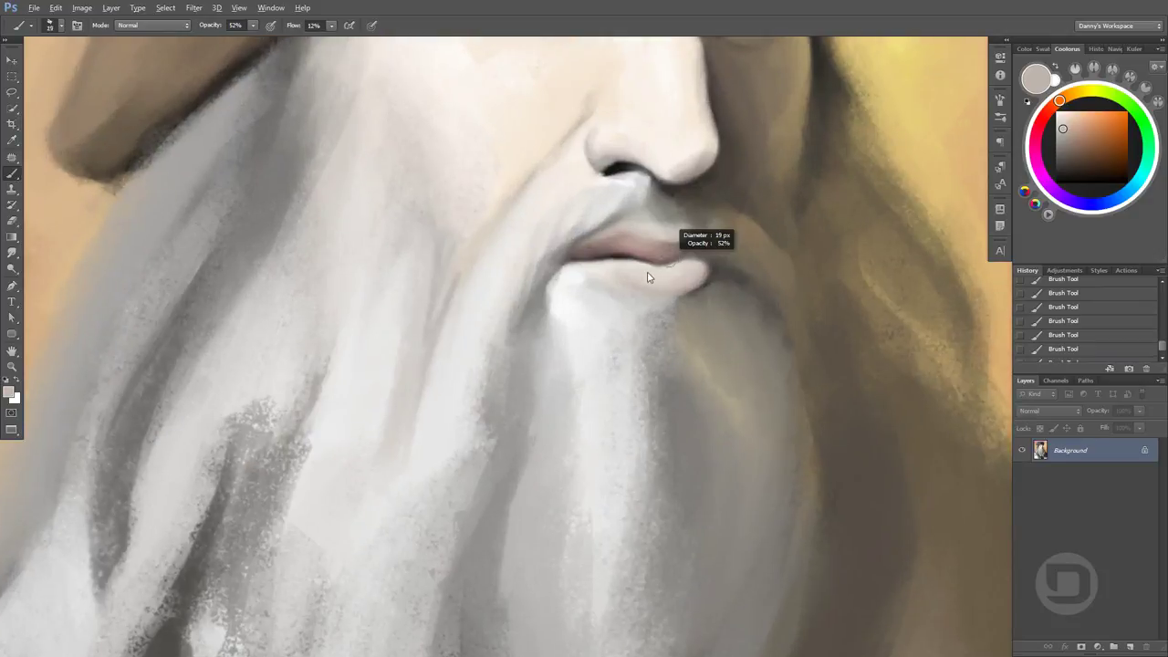
key(d)
drag(659, 257, 683, 259)
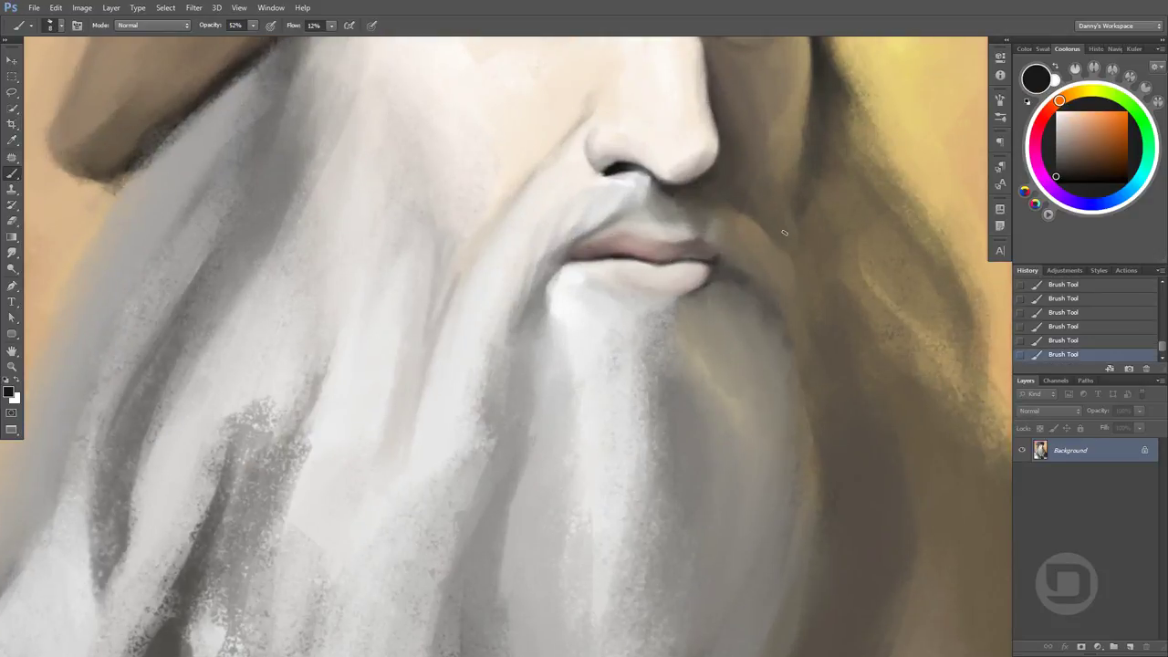
Sample tan and grey lip-corner tones and paint a soft stroke below the lip's right corner
alt+click(783, 233)
alt+click(704, 273)
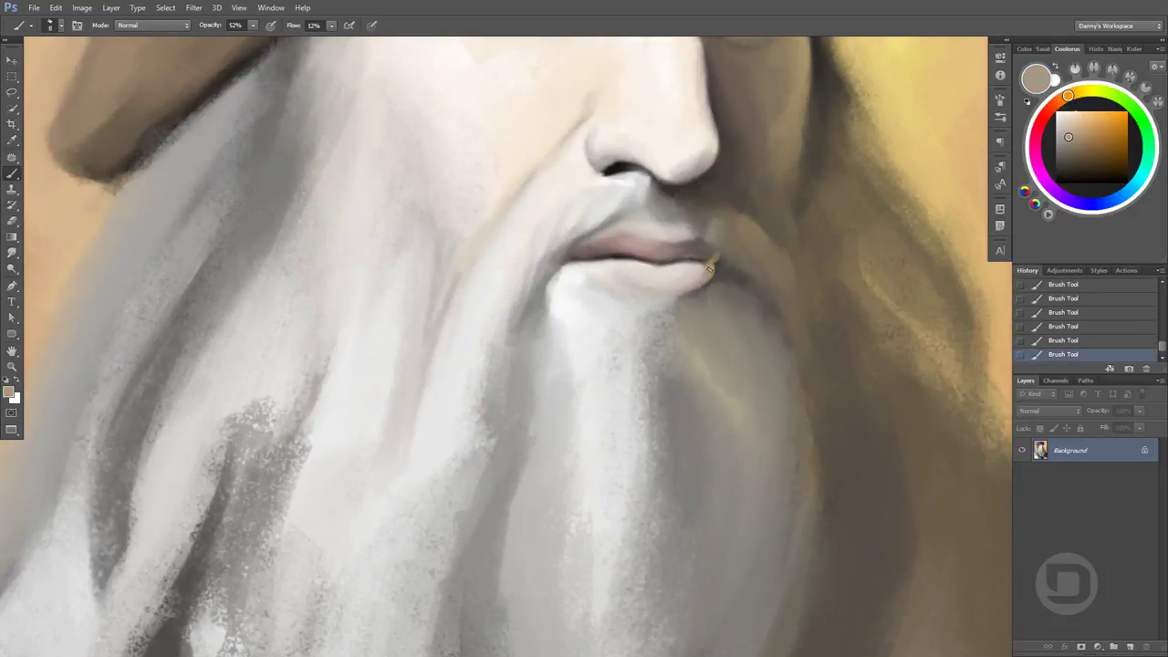
alt+click(708, 268)
alt+click(703, 259)
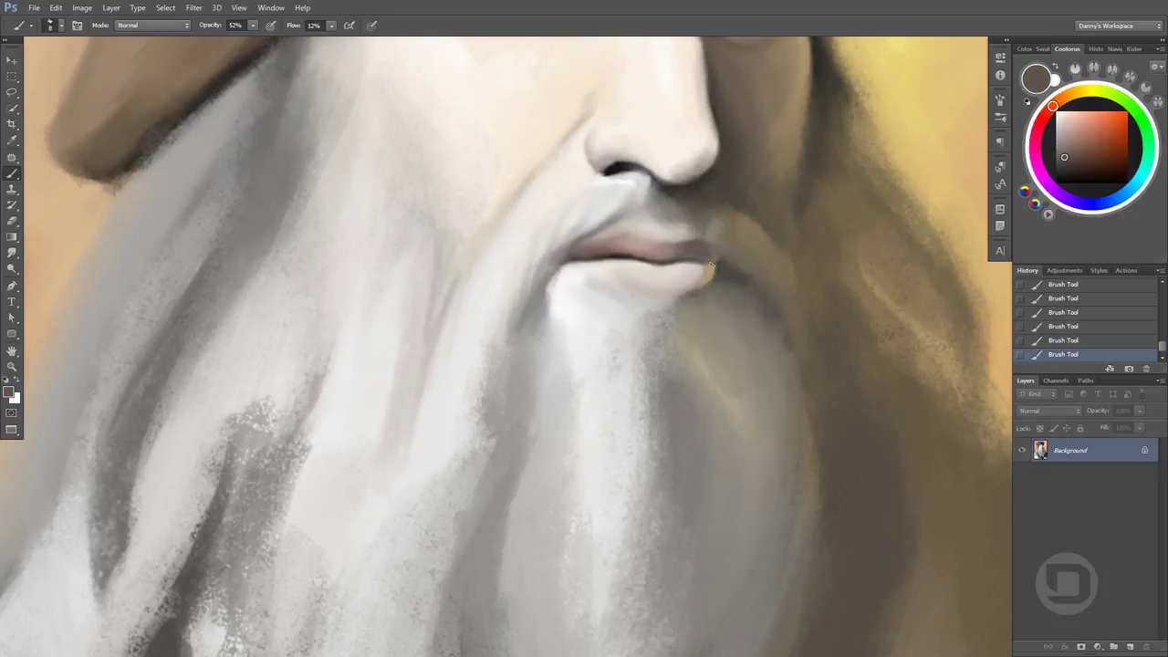
alt+click(663, 269)
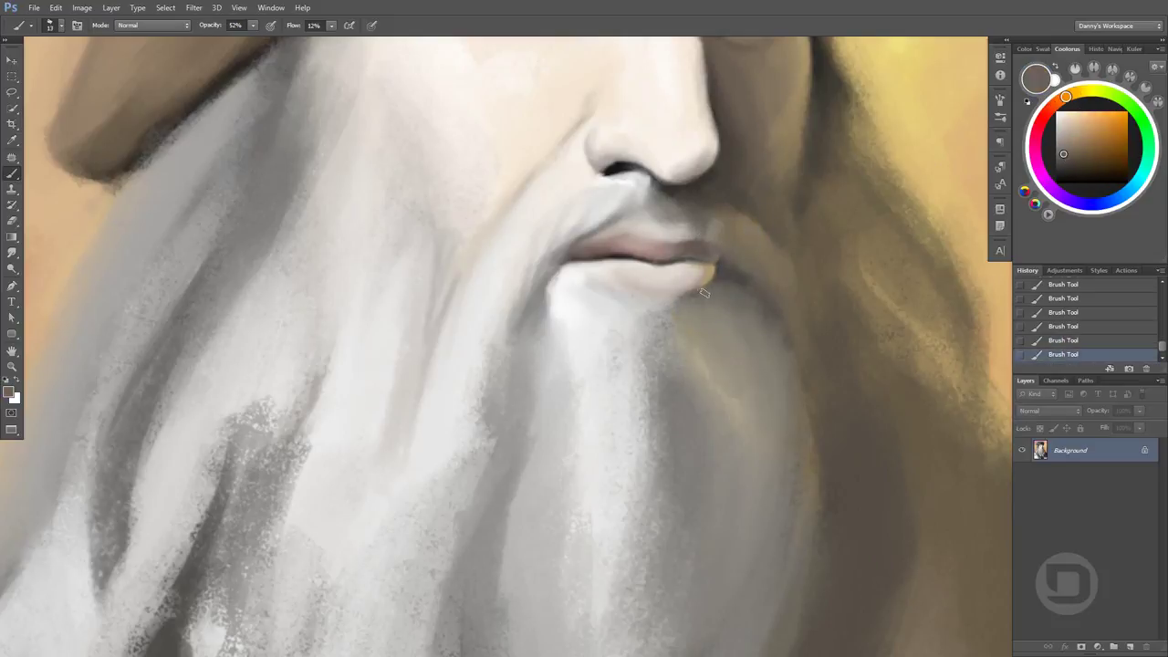
alt+click(699, 274)
mouse_move(695, 297)
mouse_down()
mouse_move(667, 333)
mouse_move(653, 406)
mouse_up()
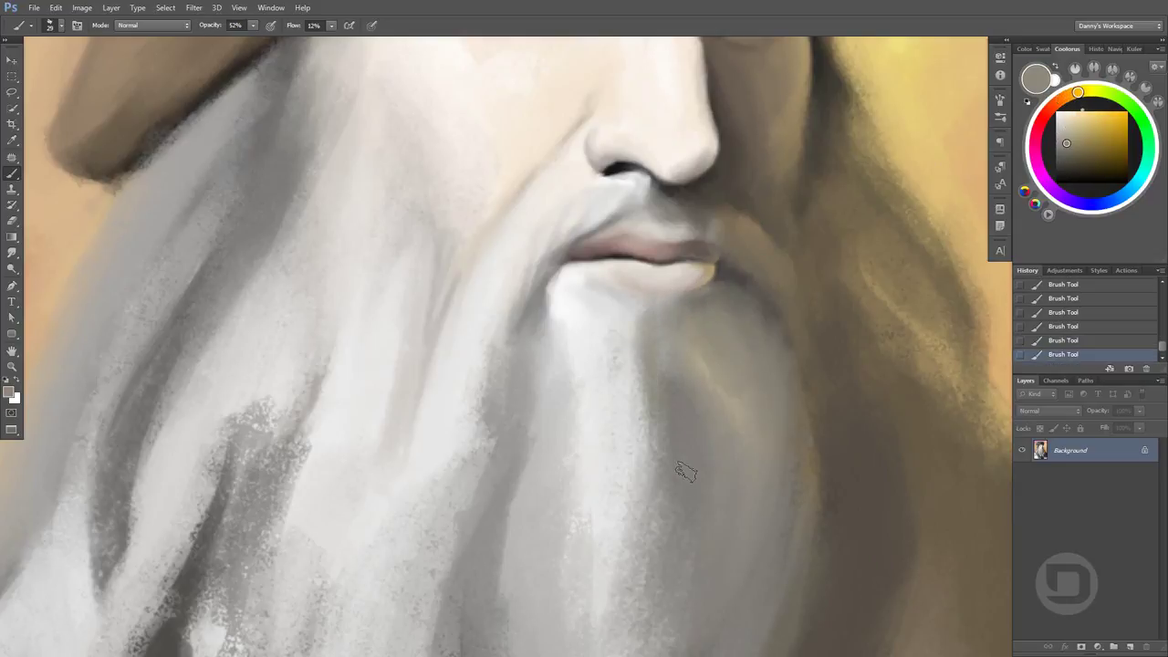
With a smaller brush, pick a warm orange lip tone and dab light colour onto the lower lip
key(bracketleft)
alt+click(689, 292)
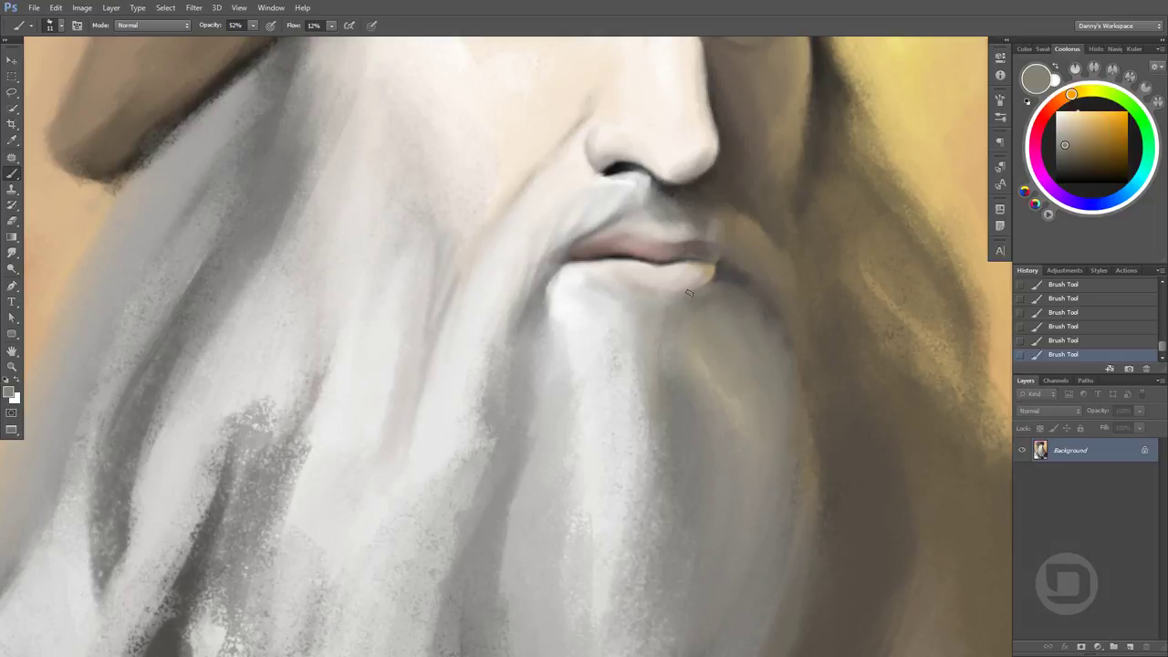
alt+click(644, 283)
alt+click(659, 287)
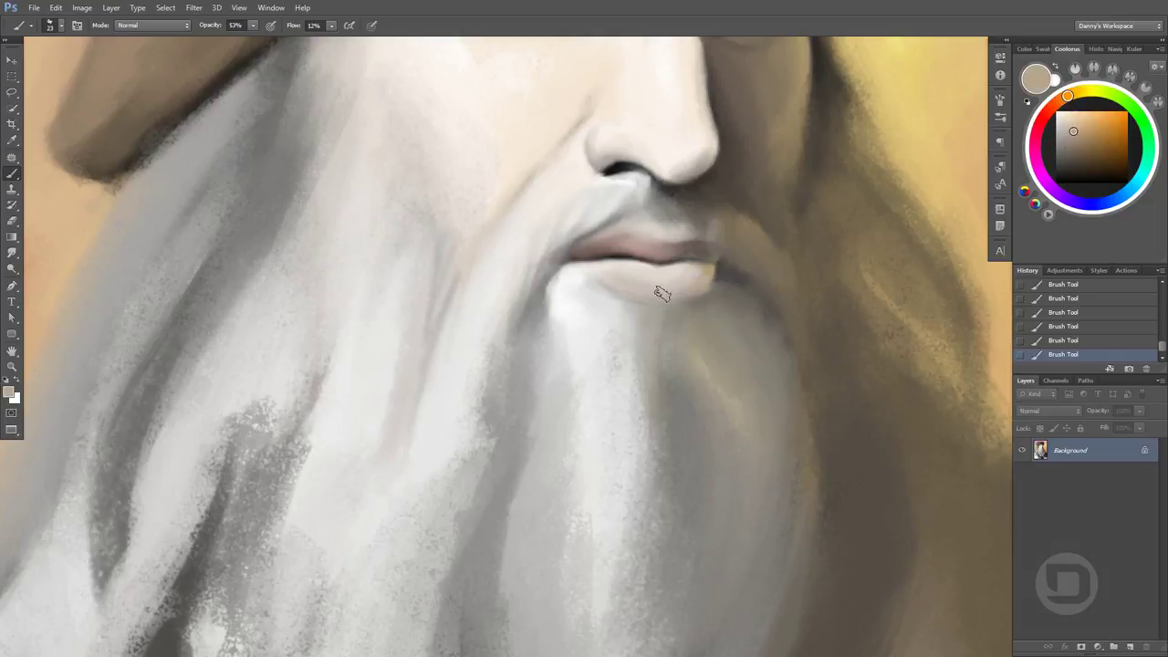
alt+click(686, 308)
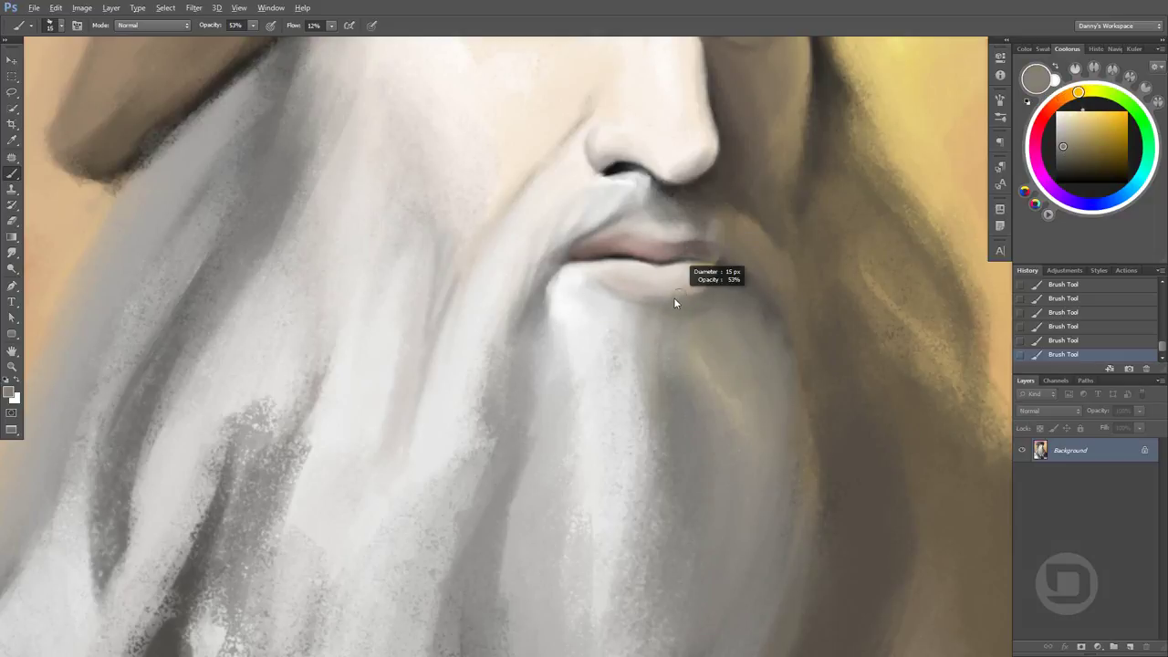
alt+click(673, 302)
alt+click(639, 290)
alt+click(594, 279)
alt+click(620, 298)
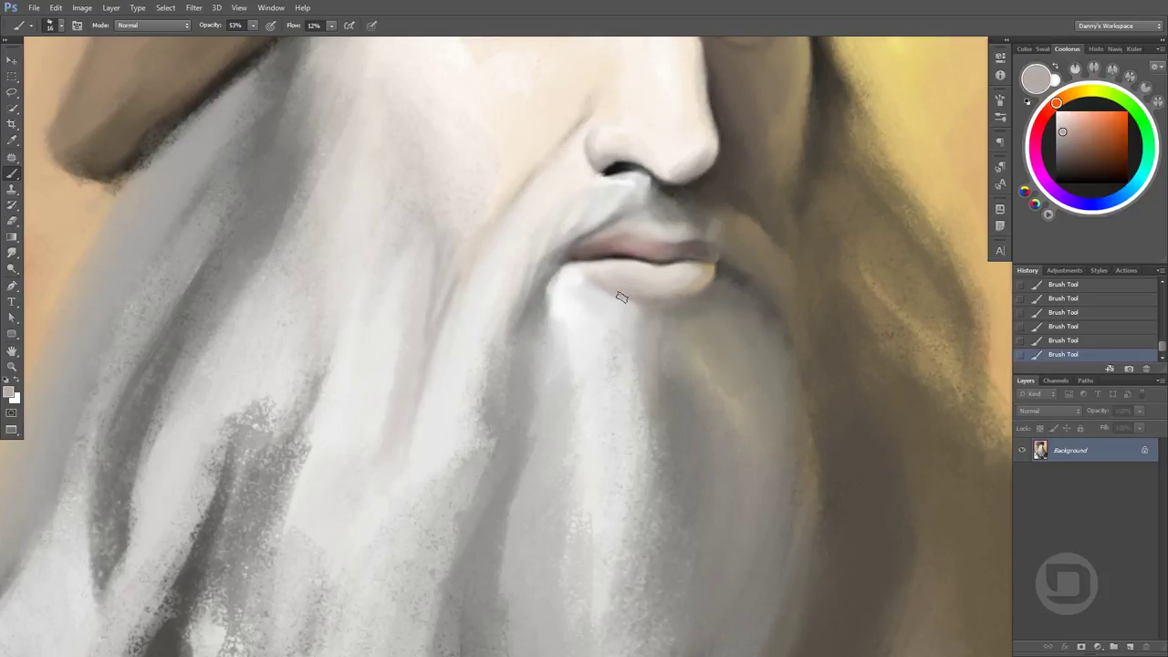
click(638, 384)
Sample muted pink, tan and brownish-pink tones from the lower lip and lip line
alt+click(629, 266)
alt+click(660, 281)
alt+click(624, 278)
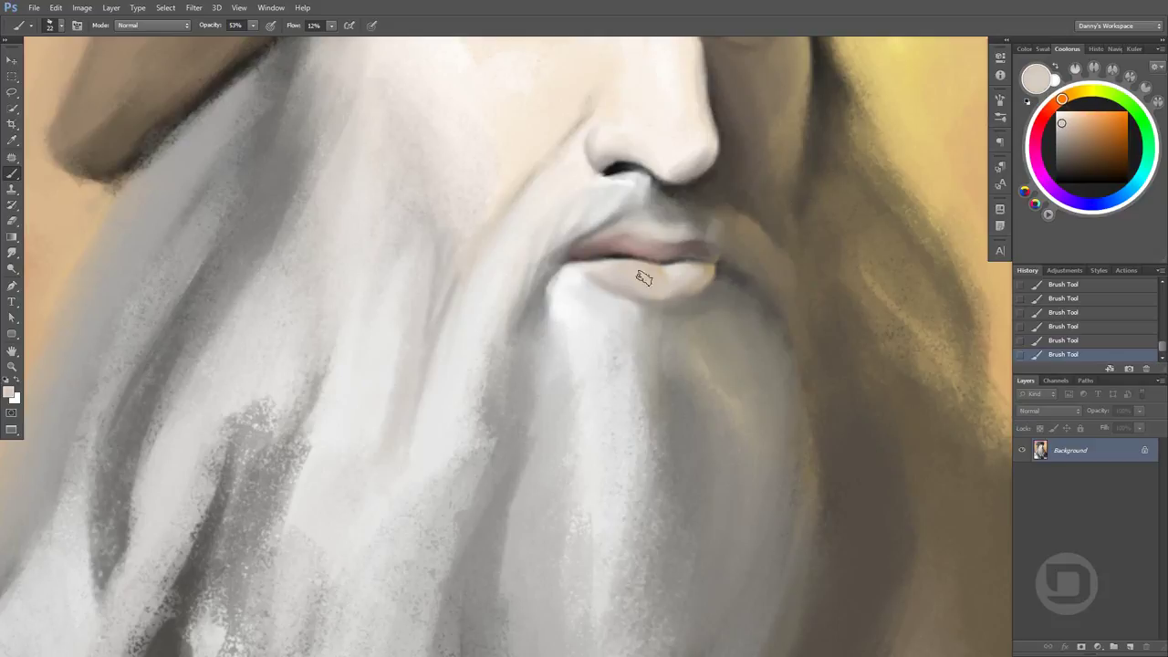
alt+click(626, 274)
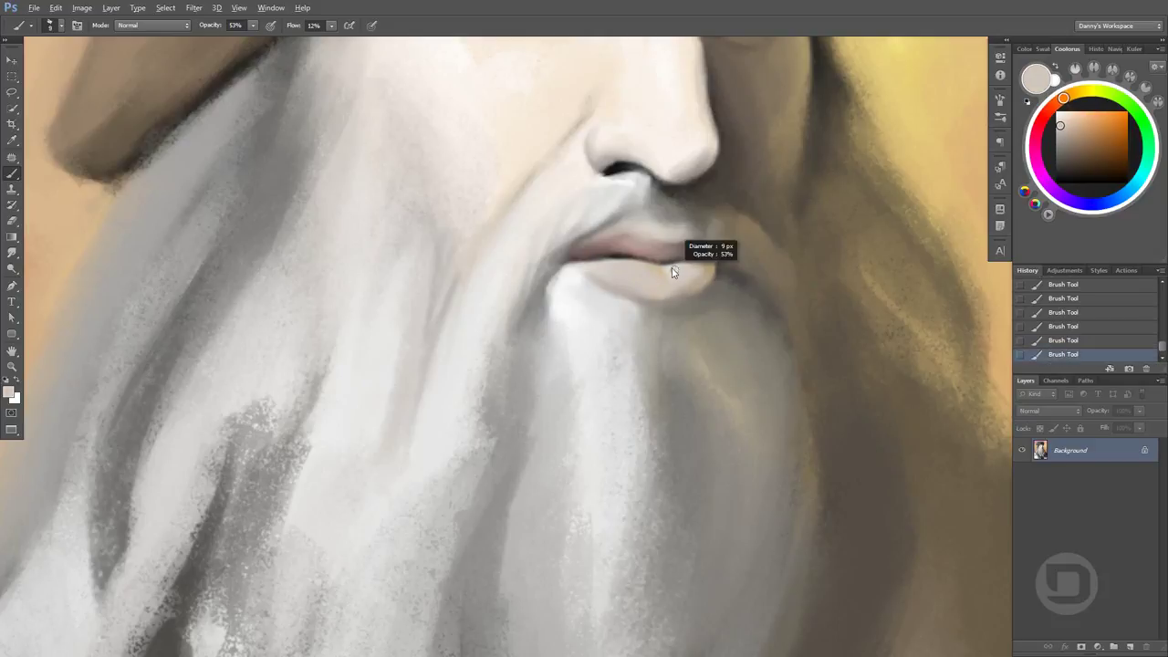
alt+click(693, 254)
drag(694, 253, 652, 411)
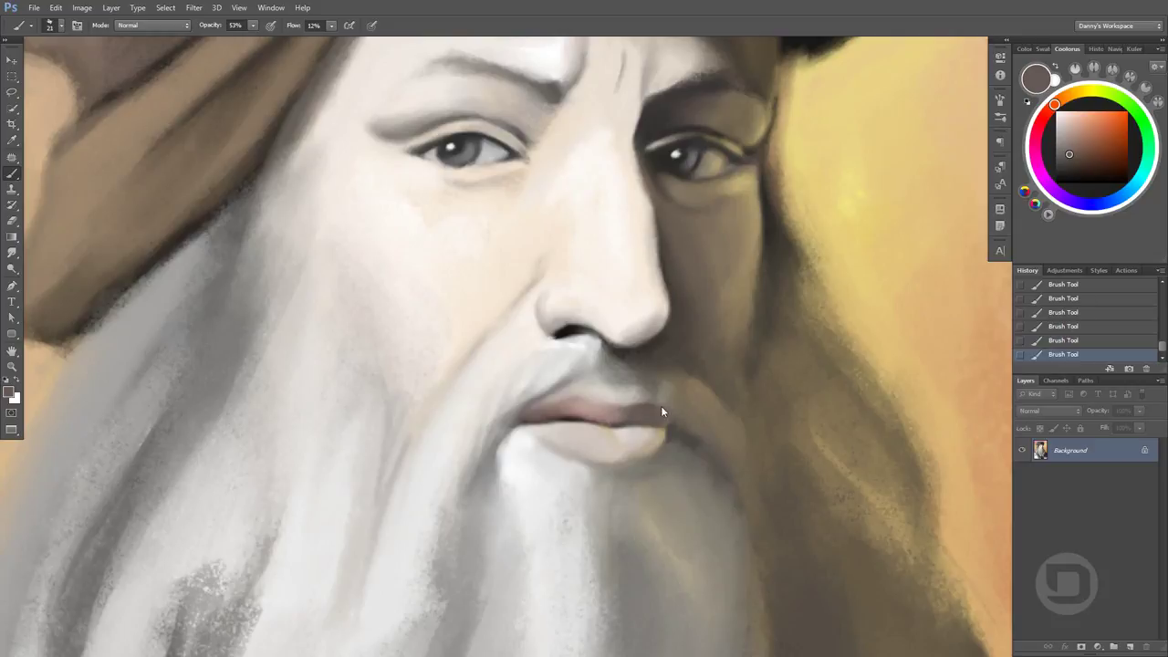
Sample off-white and grey beard tones and paint light strokes over the moustache
alt+click(638, 376)
alt+click(634, 358)
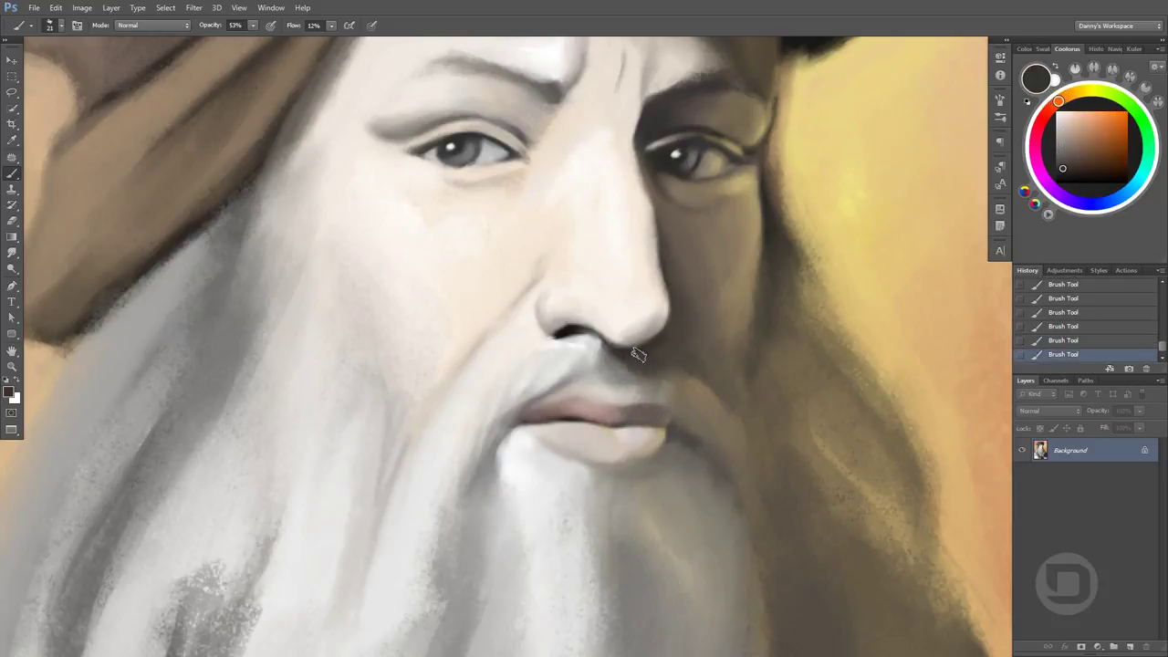
alt+click(588, 356)
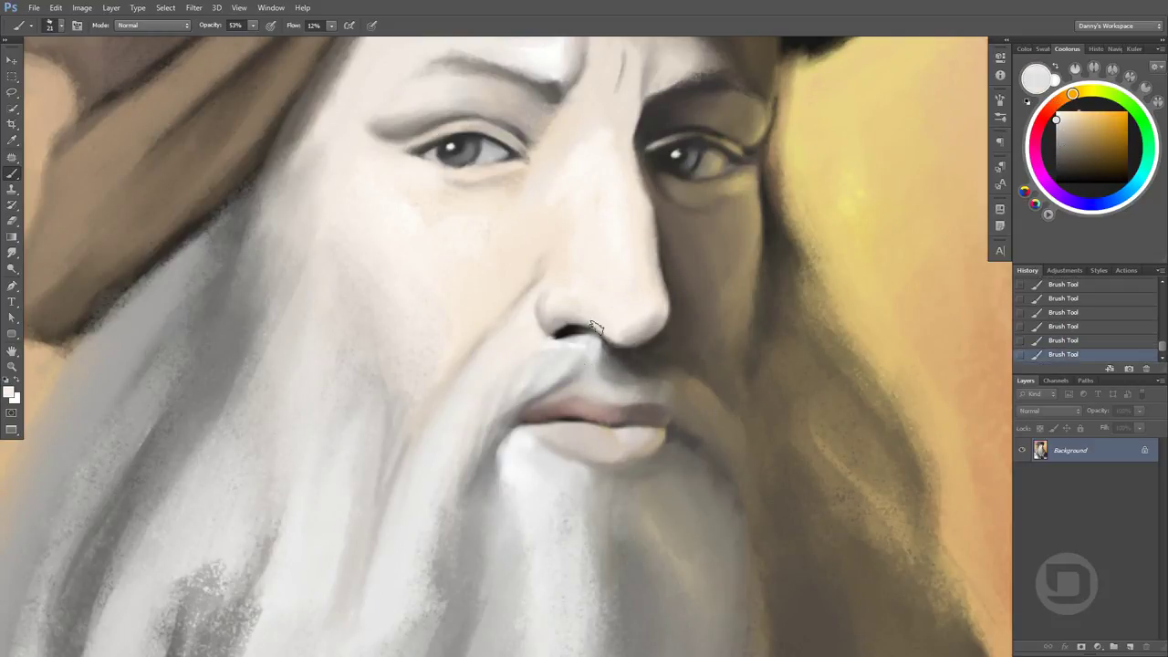
alt+click(584, 361)
alt+click(547, 381)
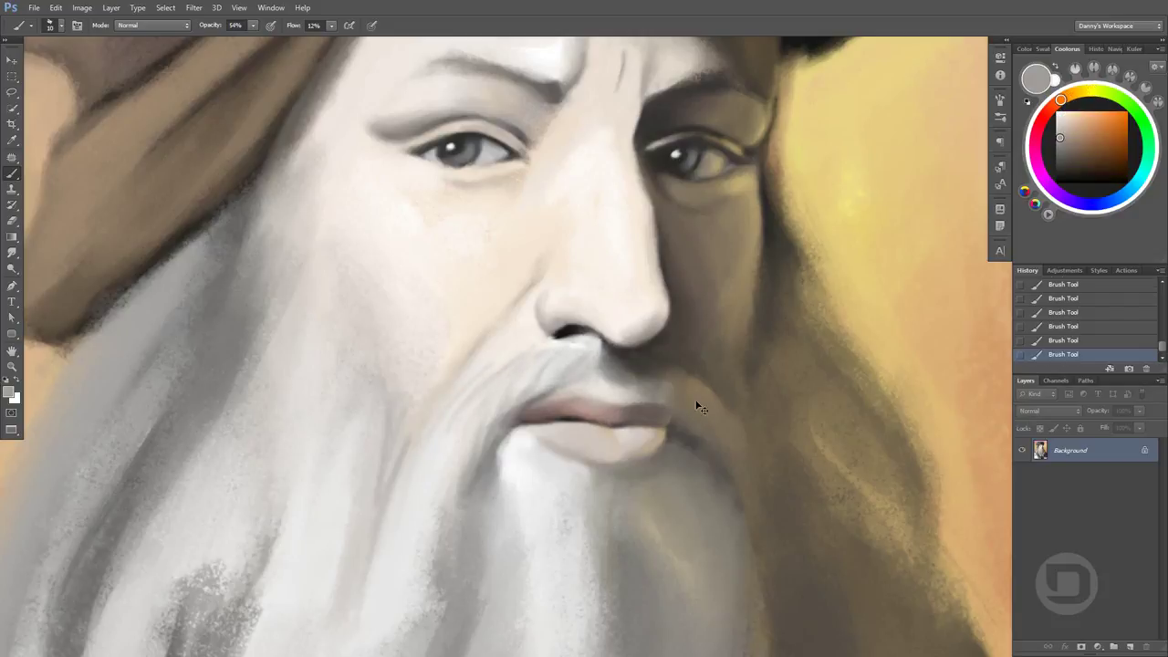
drag(409, 511, 469, 383)
alt+click(535, 334)
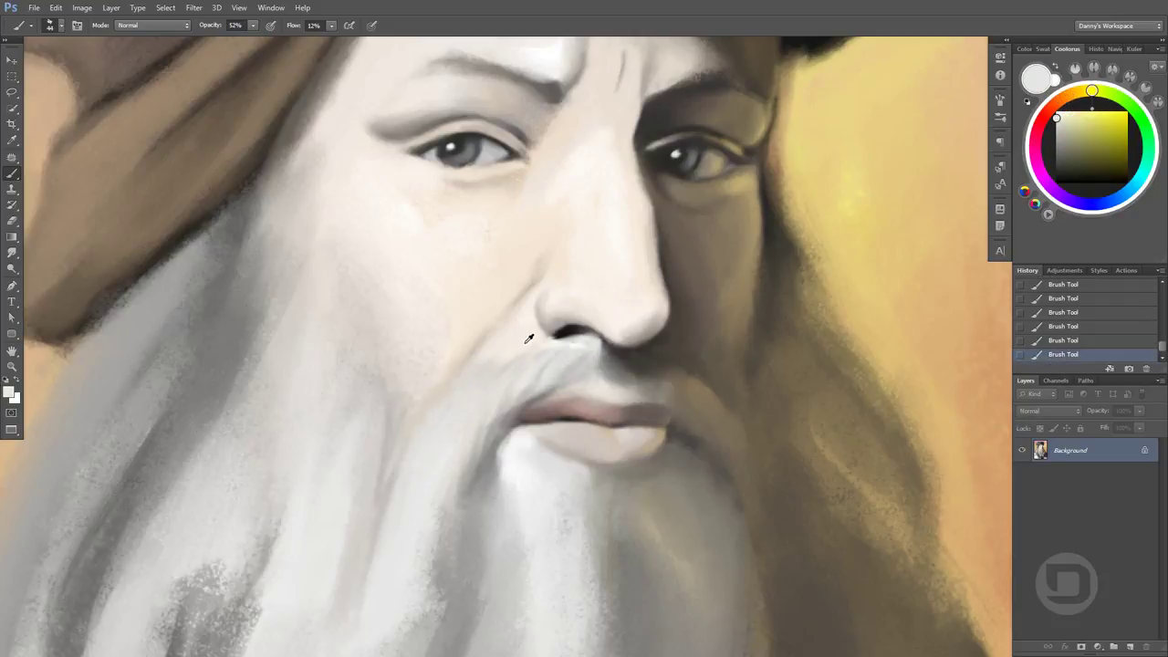
alt+click(417, 425)
drag(417, 426, 548, 482)
Zoom out to the whole portrait and sample skin tones near the left eye at 64% opacity
key(ctrl+0)
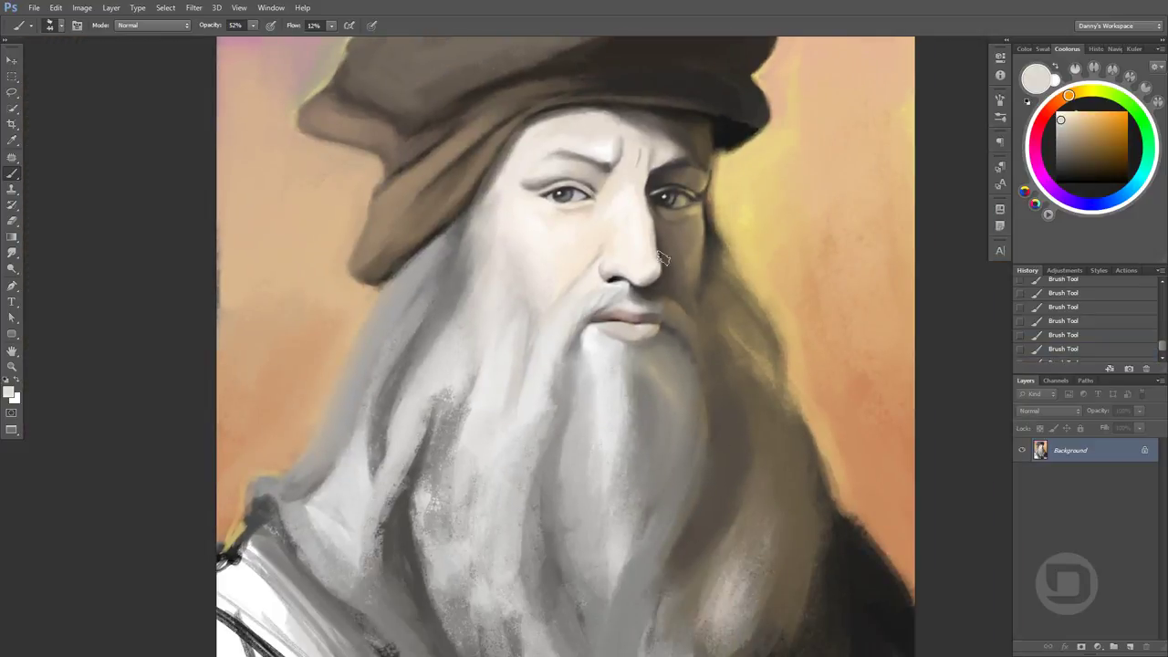
scroll(593, 187, up, 3)
alt+click(620, 175)
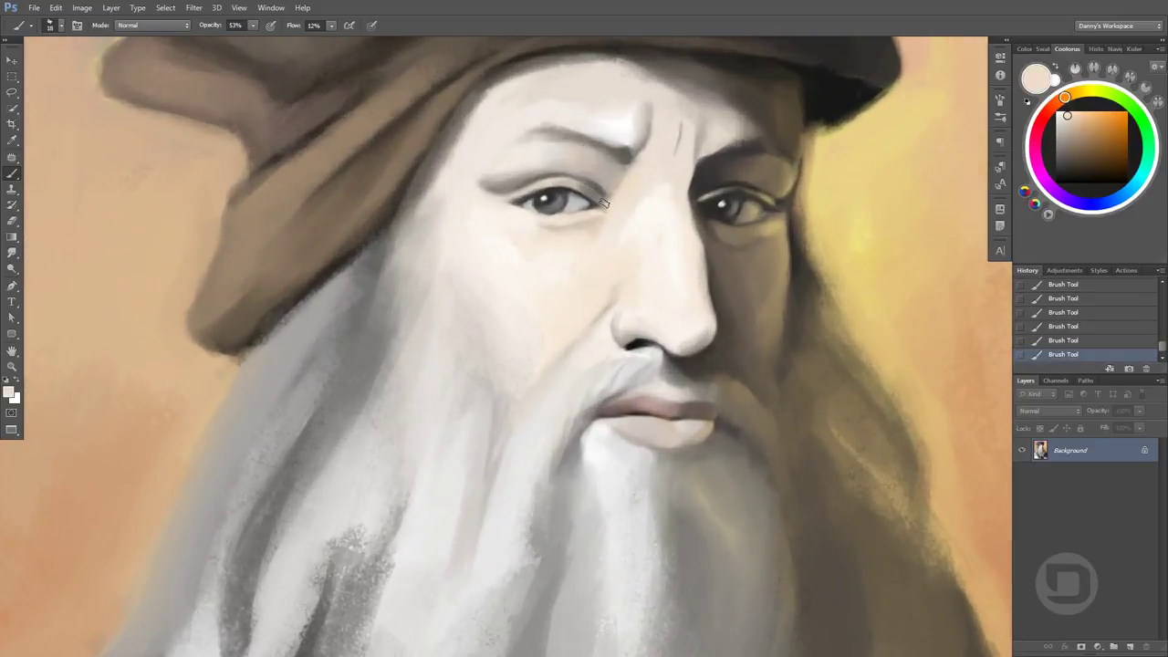
alt+click(571, 205)
alt+click(588, 101)
key(6)
key(4)
Sample eye-area tones while nudging brush opacity to 65% and then 68%
alt+click(842, 218)
key(6)
key(5)
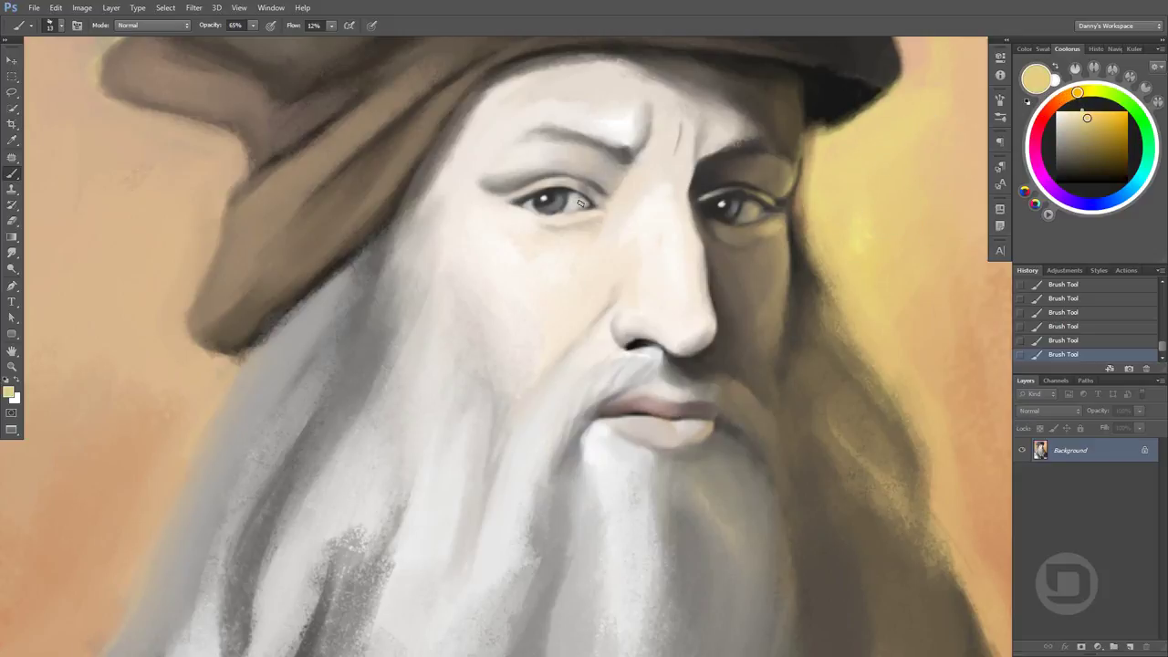
alt+click(584, 202)
alt+scroll(575, 201, up, 2)
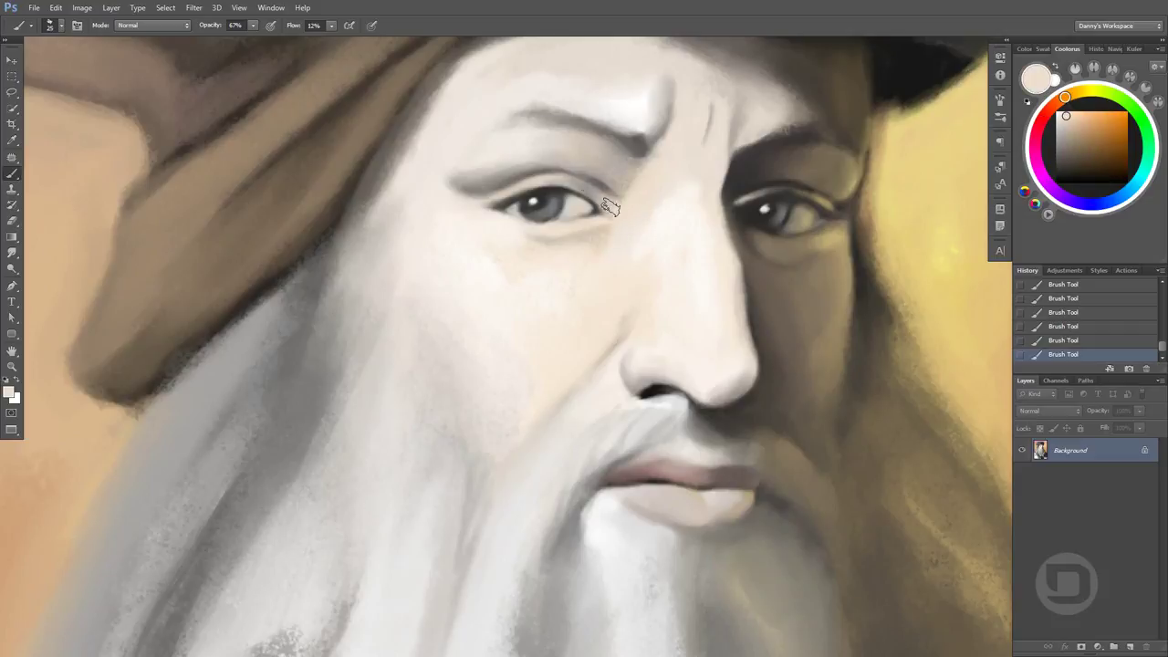
alt+click(561, 157)
key(6)
key(8)
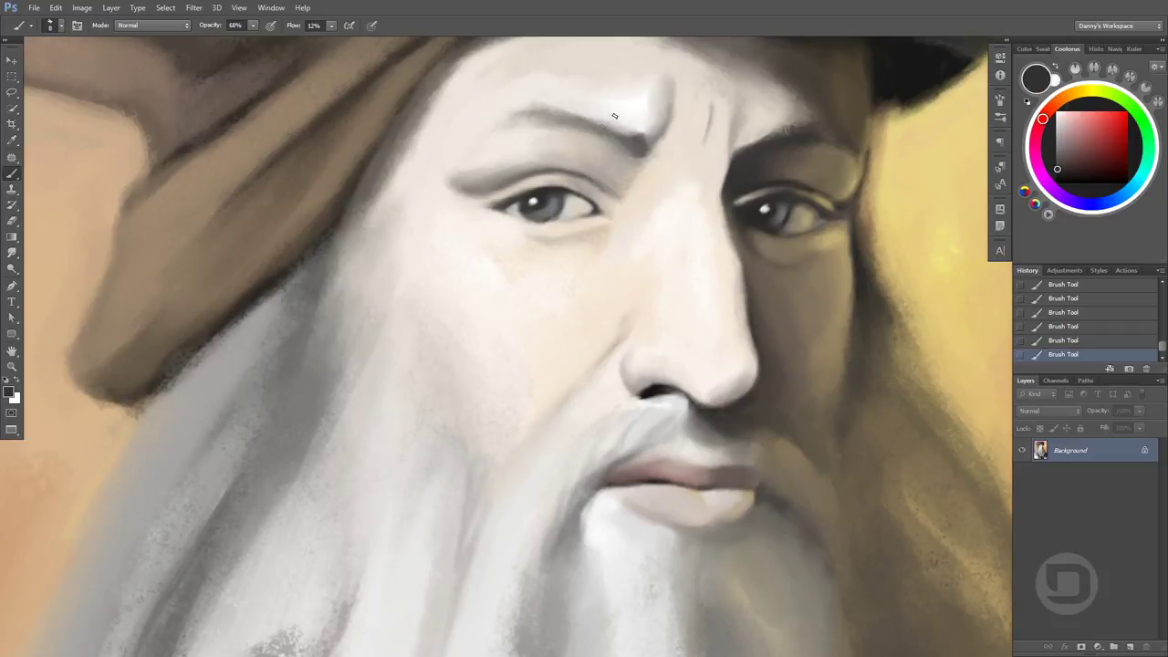
Soften the dark upper eyelid crease with light beige strokes
alt+click(527, 177)
click(539, 209)
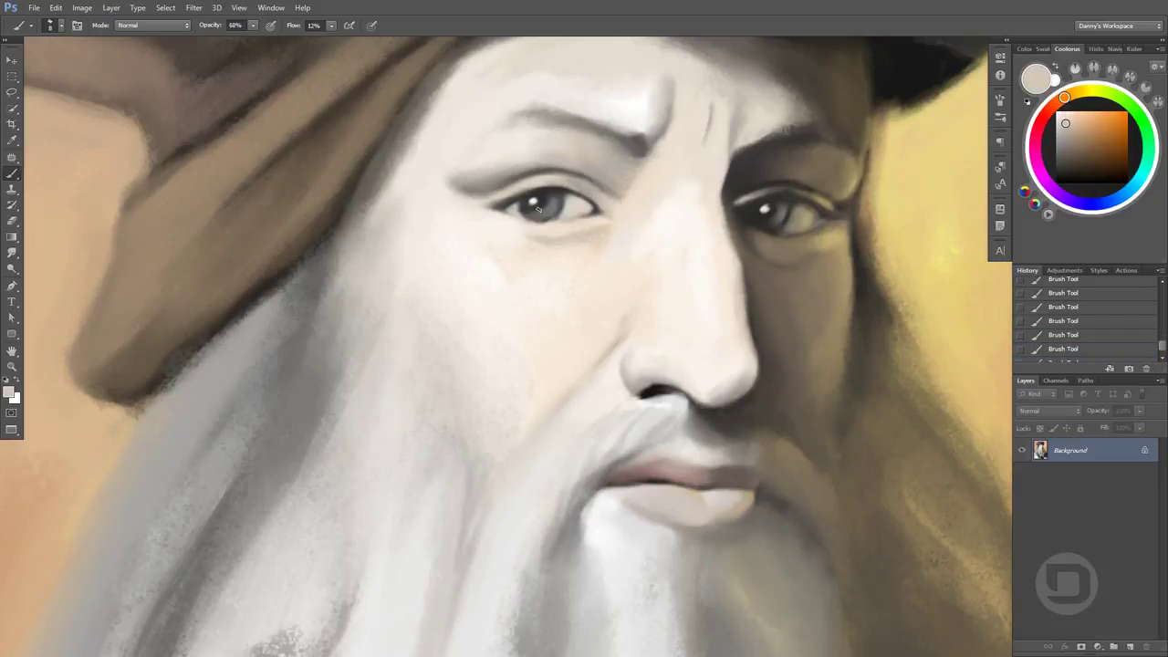
mouse_move(513, 185)
mouse_down()
mouse_move(483, 198)
mouse_move(470, 174)
mouse_move(454, 173)
mouse_up()
alt+click(493, 182)
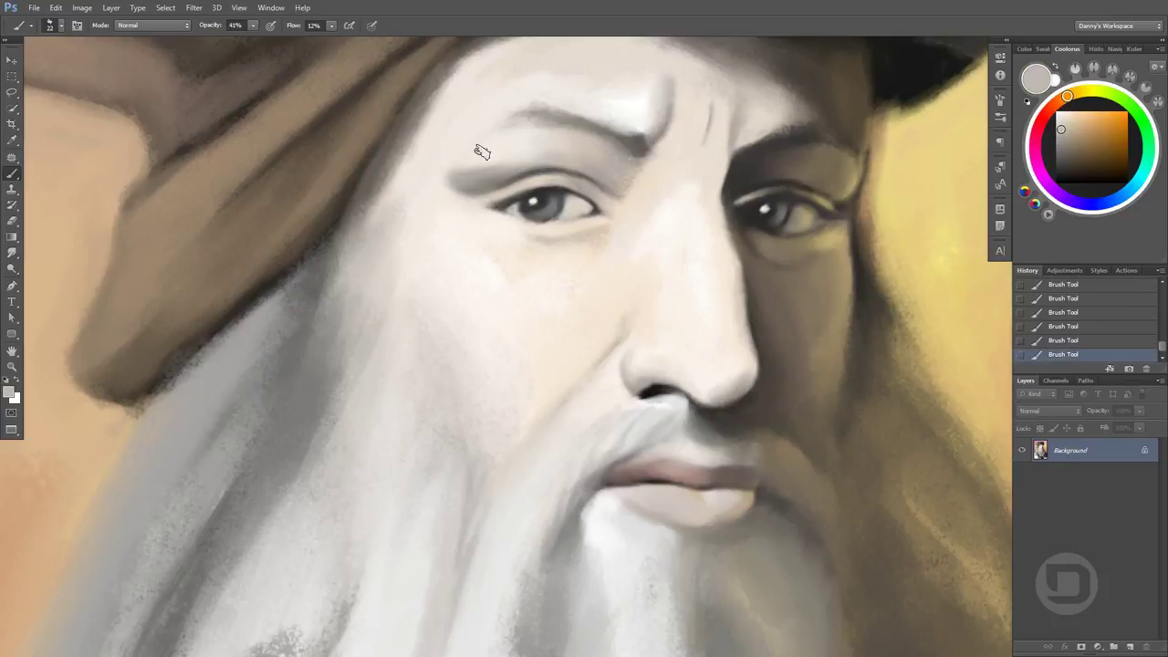
mouse_move(547, 157)
mouse_down()
mouse_move(456, 181)
mouse_move(493, 177)
mouse_up()
alt+click(454, 179)
alt+click(464, 171)
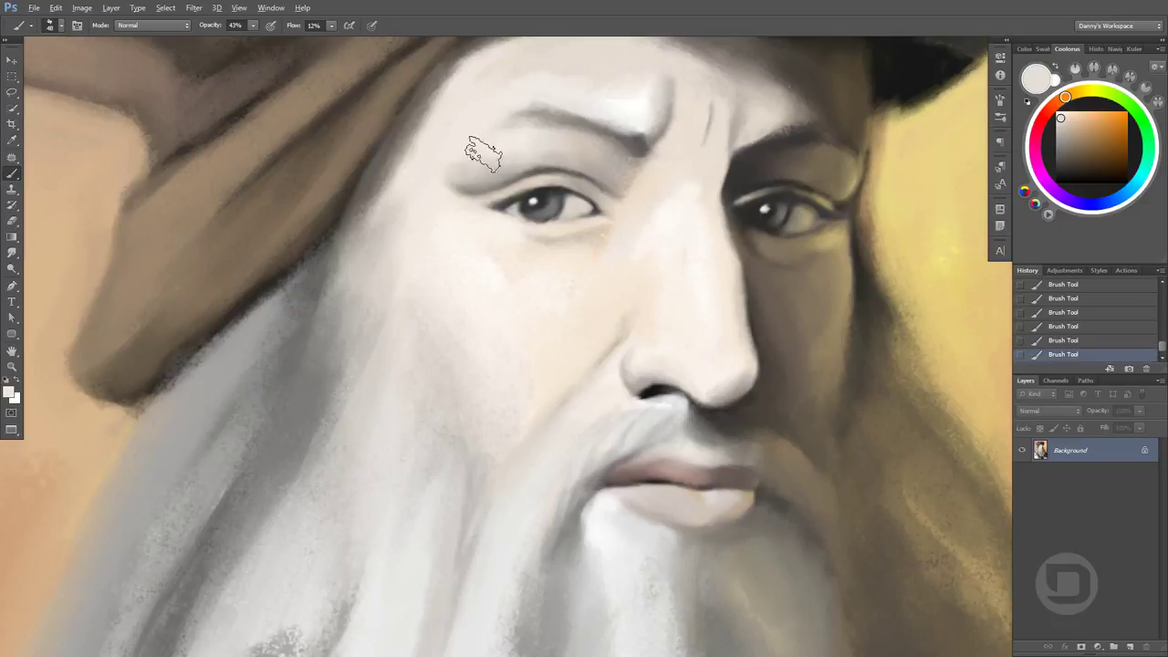
mouse_move(484, 219)
mouse_down()
mouse_move(553, 214)
mouse_move(589, 242)
mouse_up()
alt+click(538, 203)
Paint a warm tan tone over the left eyelid
alt+click(581, 188)
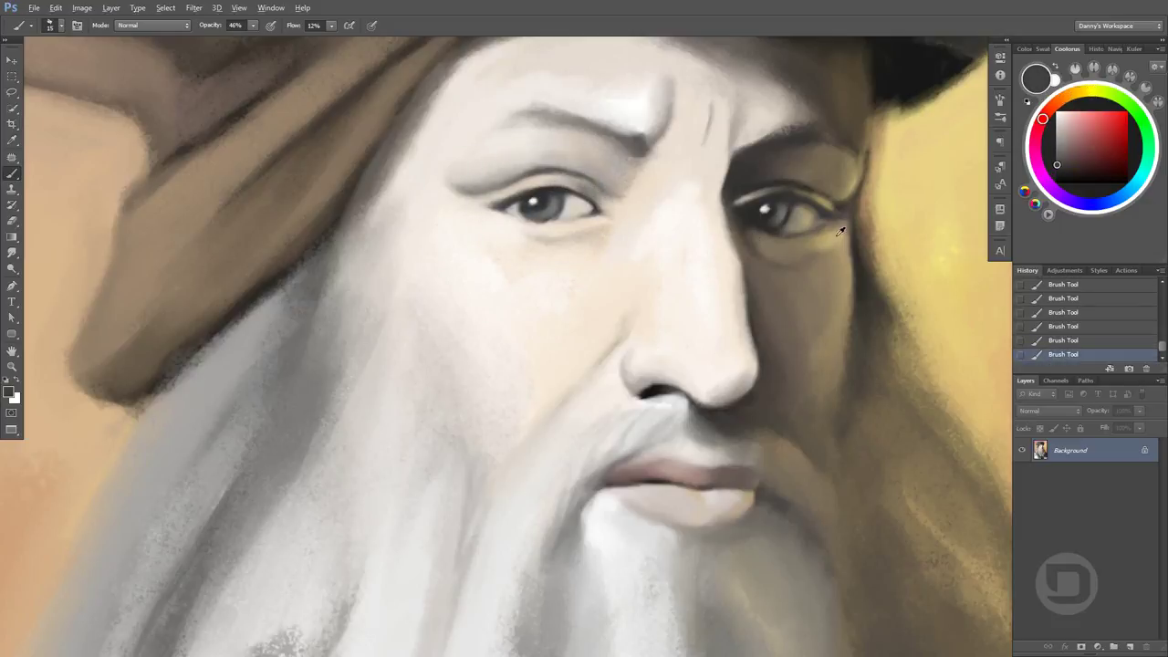
alt+click(840, 231)
alt+click(571, 185)
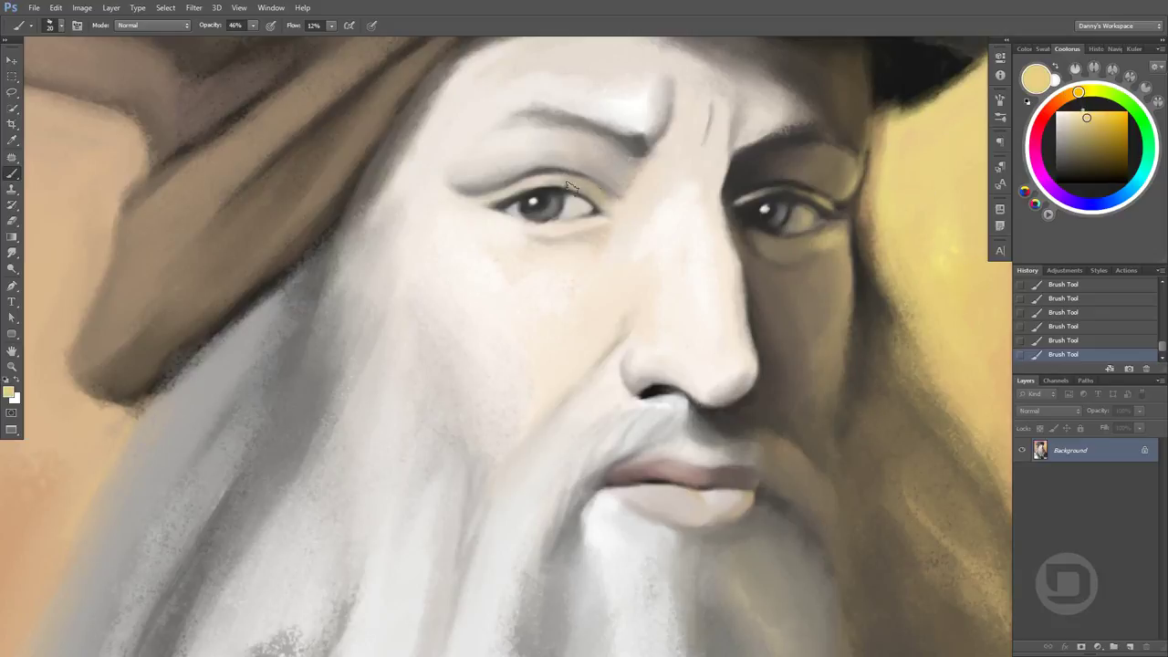
alt+click(575, 187)
mouse_move(582, 188)
mouse_down()
mouse_move(588, 180)
mouse_move(560, 172)
mouse_up()
alt+click(602, 178)
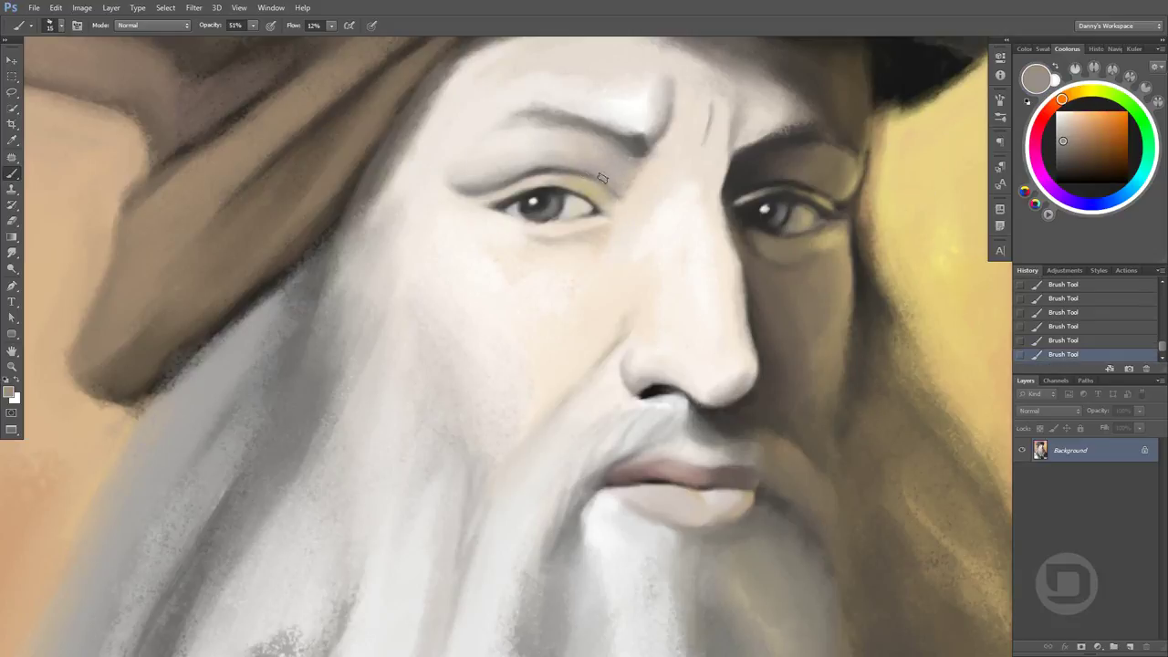
alt+click(539, 172)
Enlarge the brush and sample near-white and grey tones across the brow
key(bracketright)
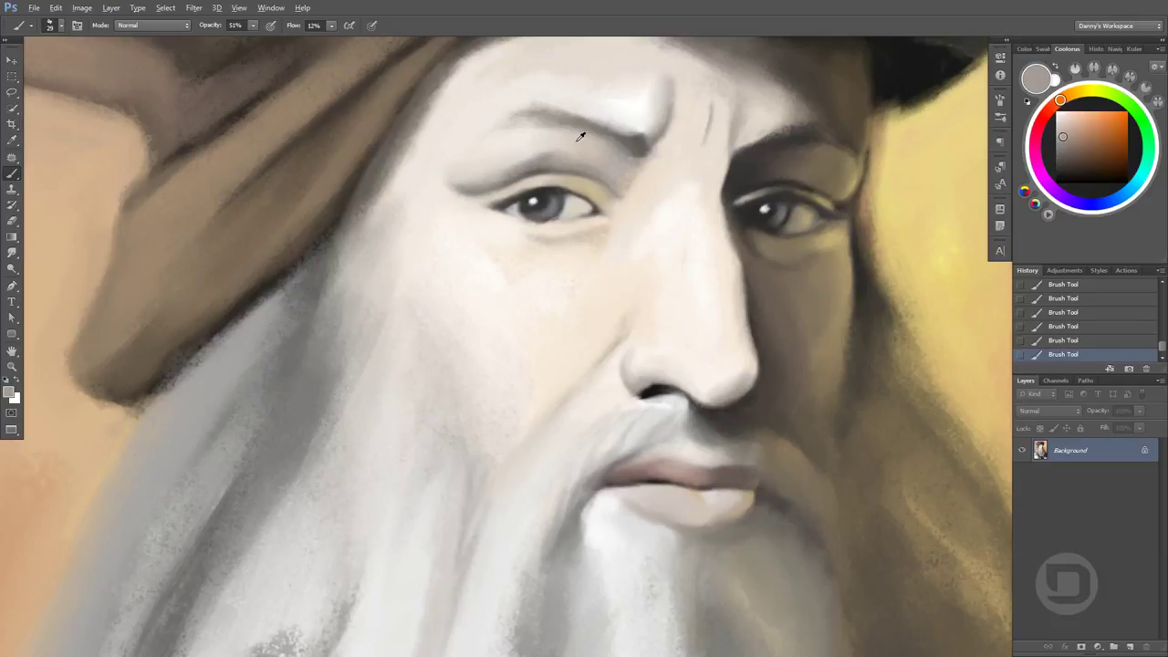
alt+click(562, 148)
alt+click(548, 159)
alt+click(579, 157)
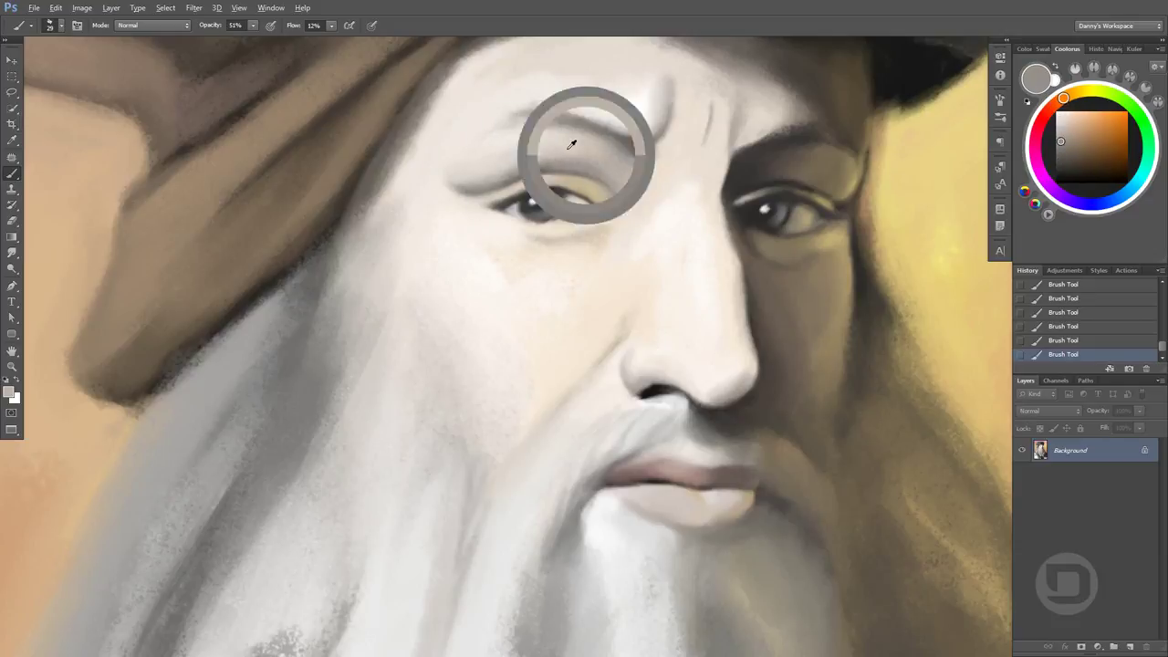
alt+click(624, 181)
alt+click(623, 164)
alt+click(608, 146)
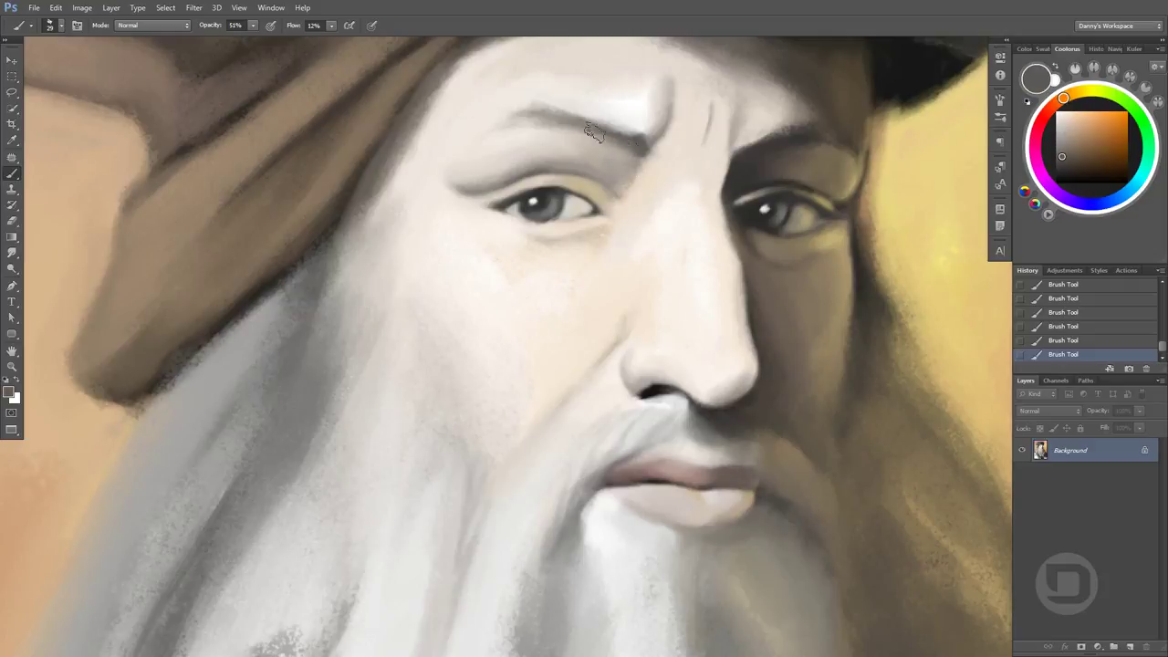
alt+click(616, 154)
alt+click(624, 177)
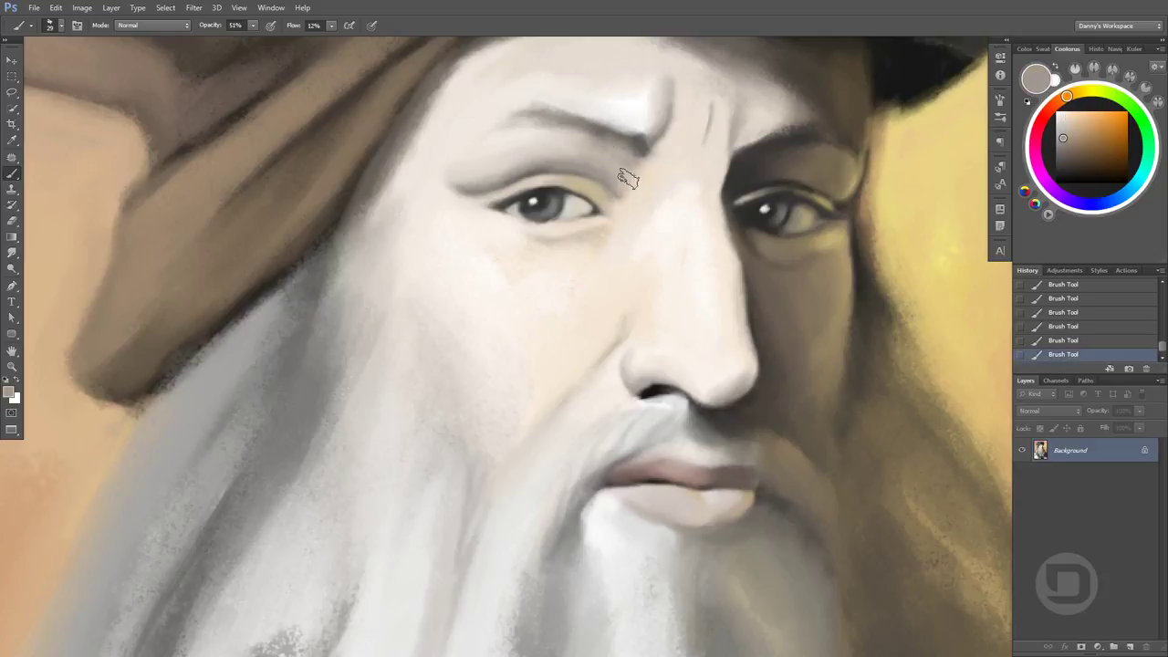
alt+click(584, 137)
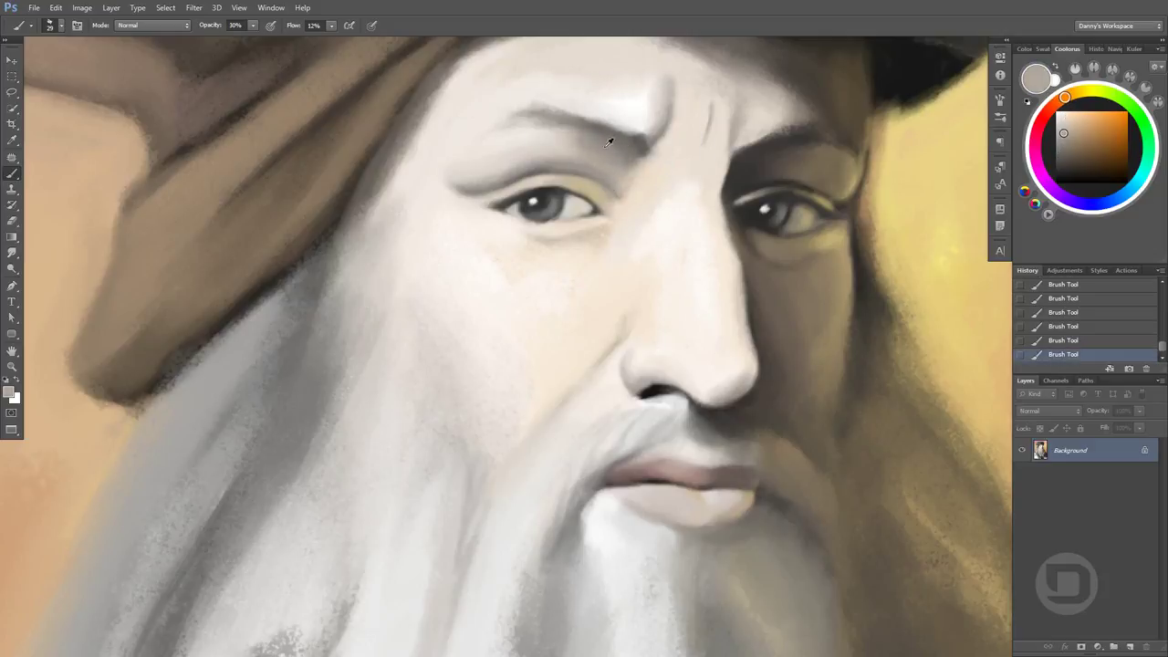
alt+click(632, 137)
alt+click(639, 148)
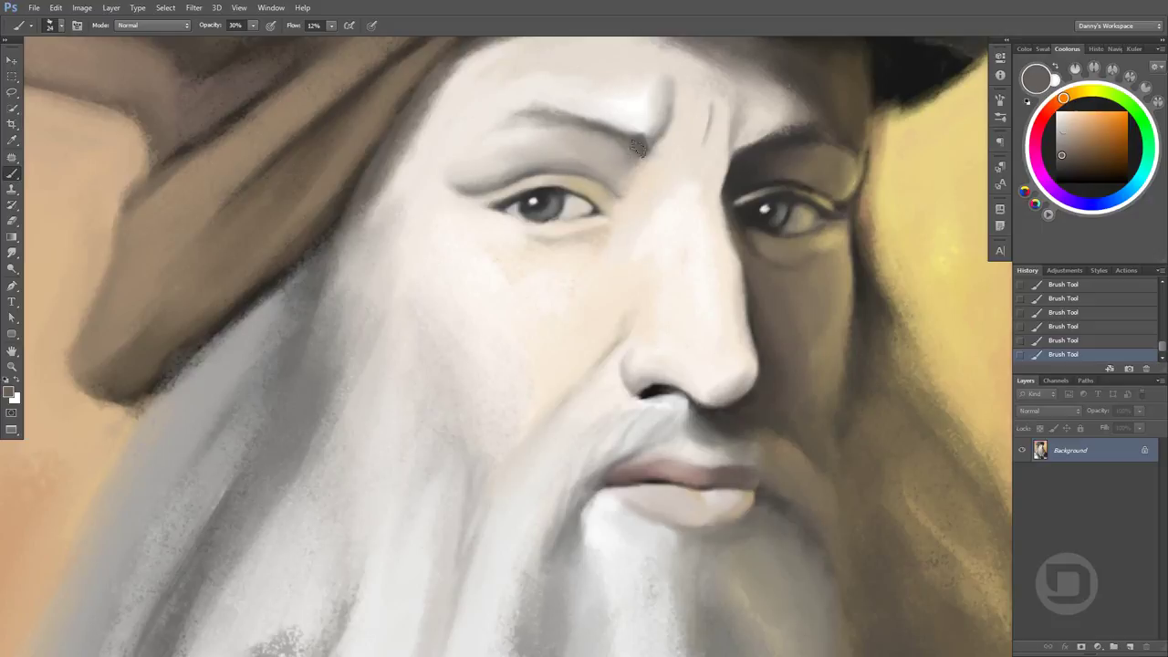
alt+click(609, 130)
alt+click(579, 119)
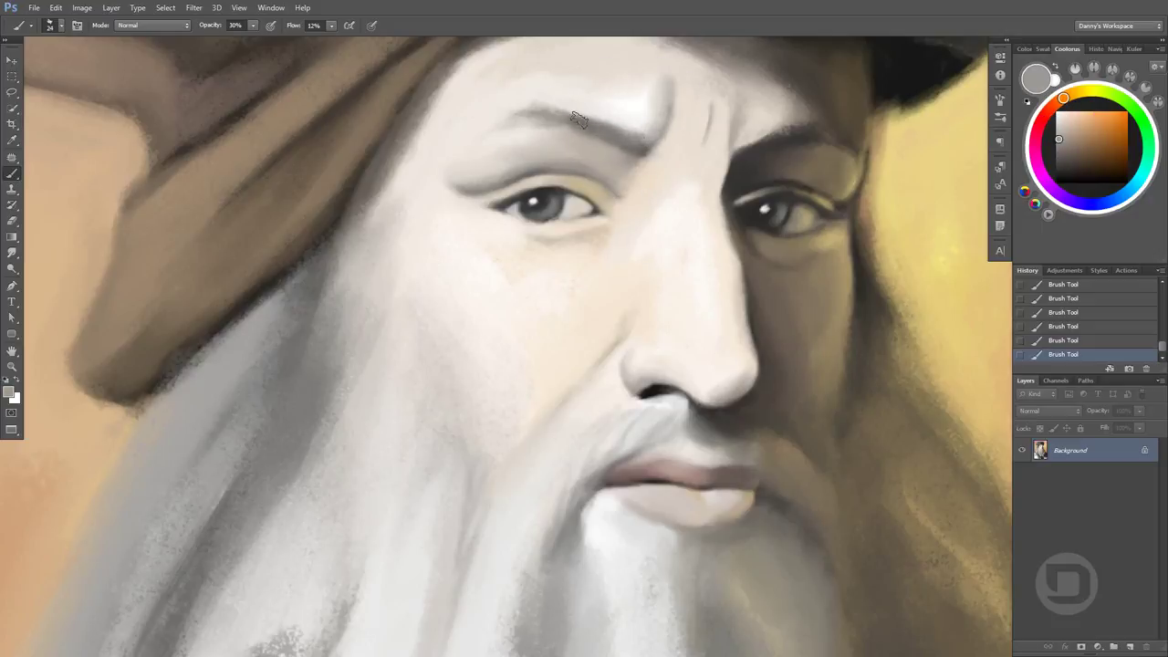
Recentre the brow and settle on a greyer brow tone
drag(575, 264, 595, 274)
alt+click(575, 151)
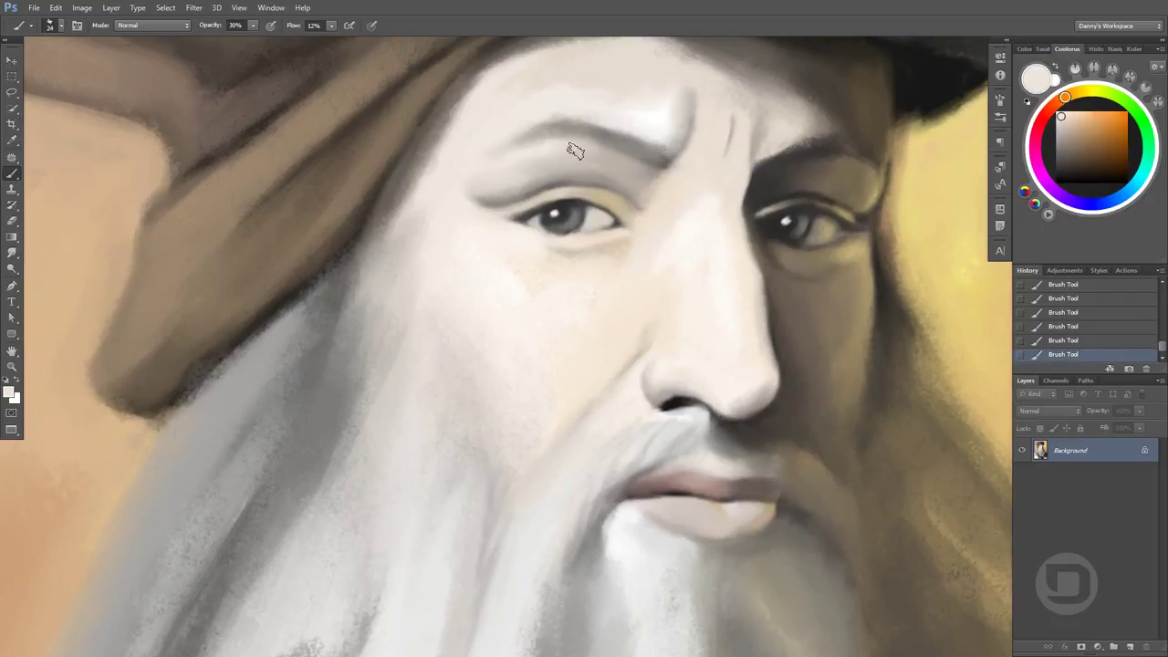
alt+click(566, 135)
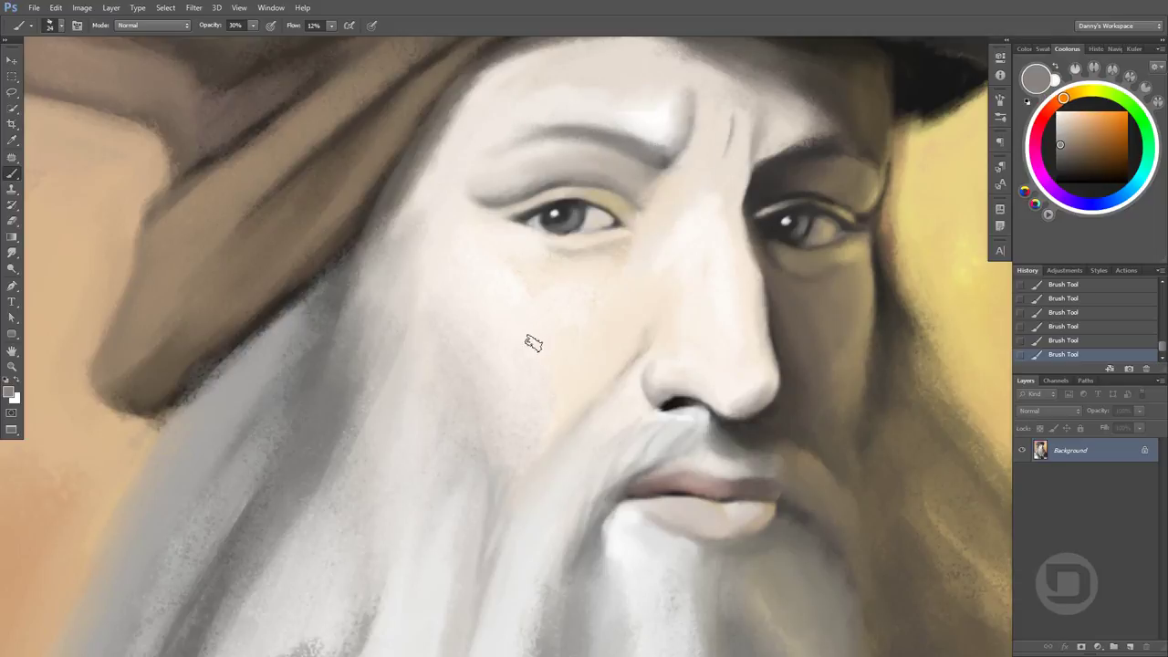
alt+click(699, 138)
alt+click(684, 115)
alt+click(678, 73)
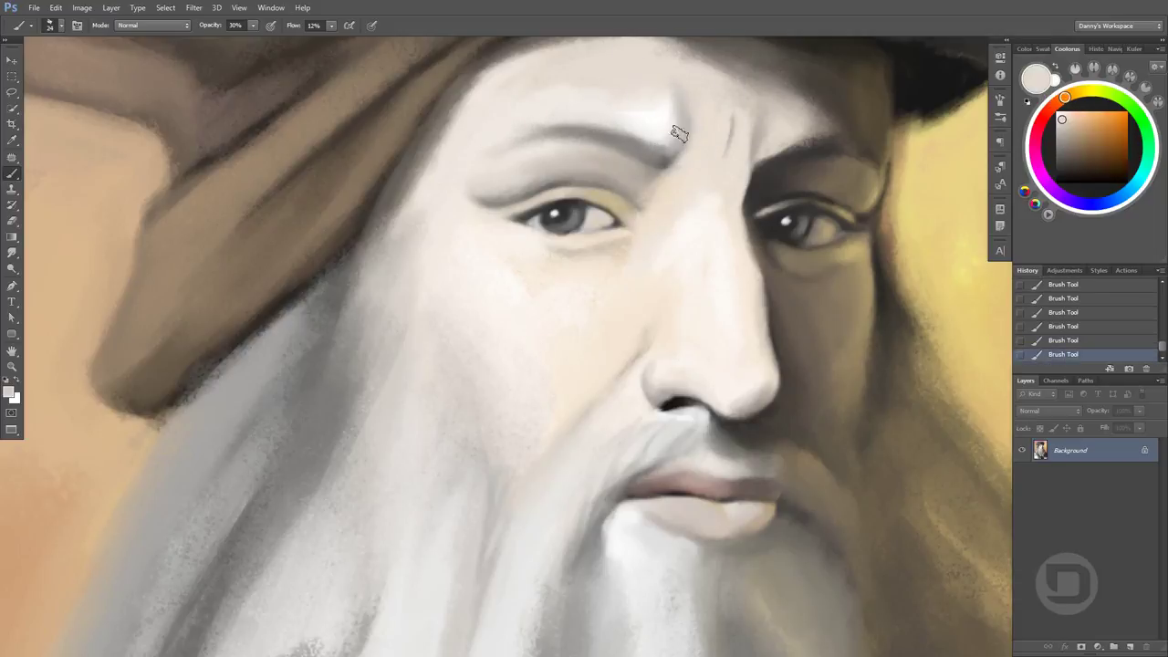
alt+click(669, 87)
alt+click(626, 144)
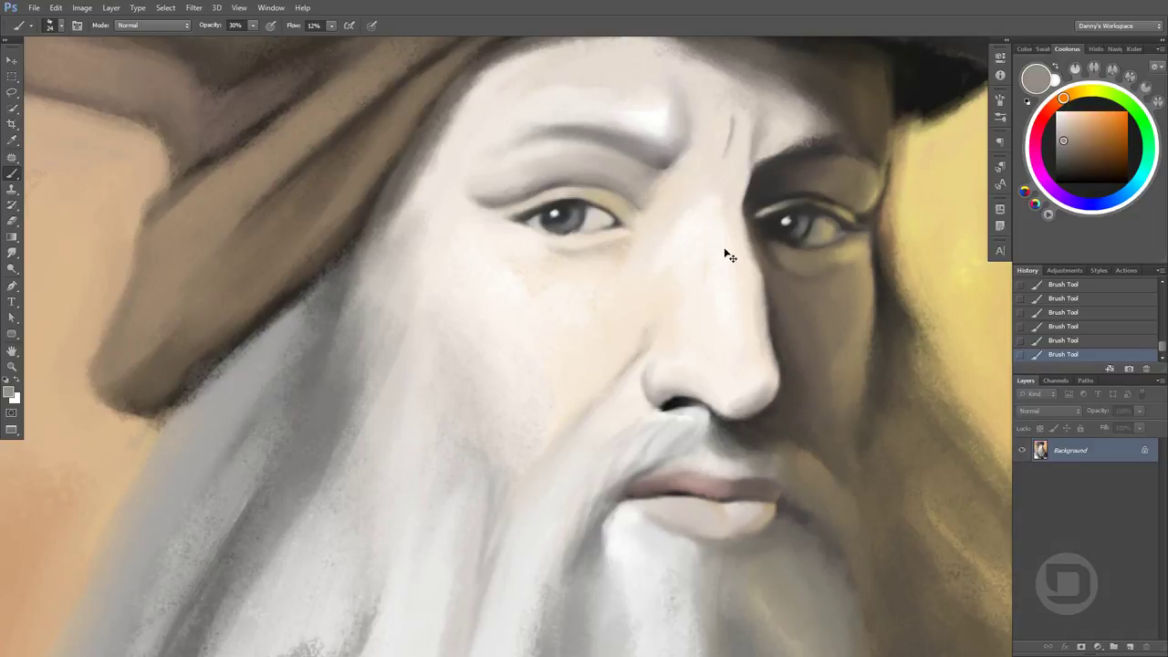
Darken the brow crease with a stroke and pick a warmer tan from the face
drag(727, 252, 621, 192)
scroll(598, 177, up, 1)
drag(662, 148, 577, 185)
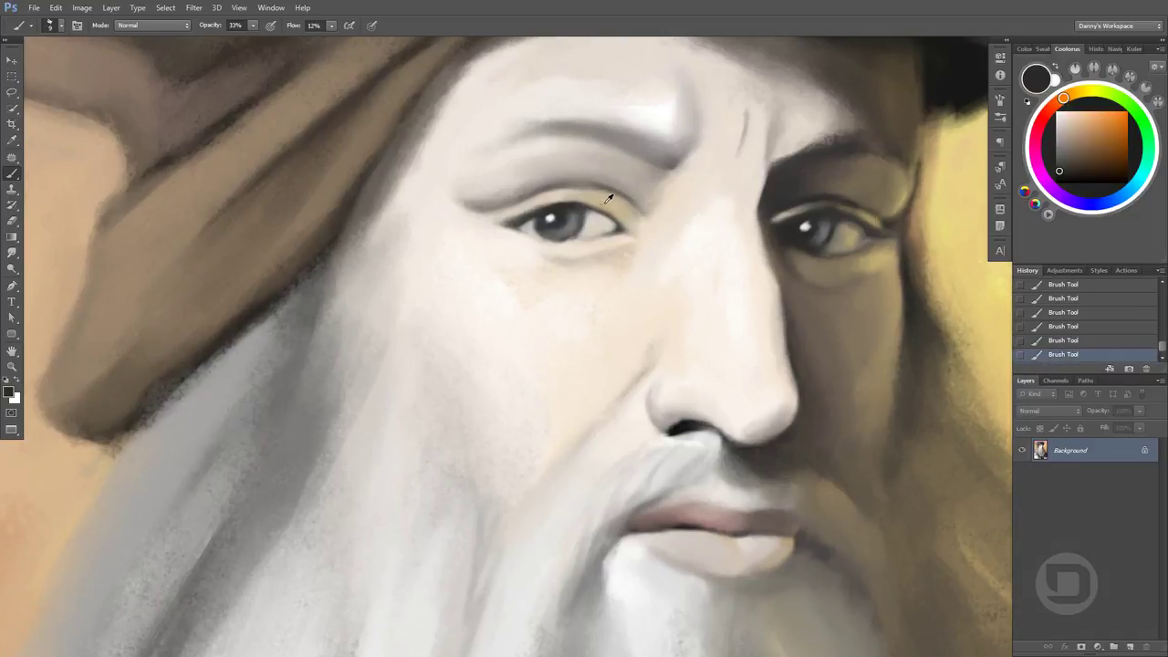
alt+click(608, 199)
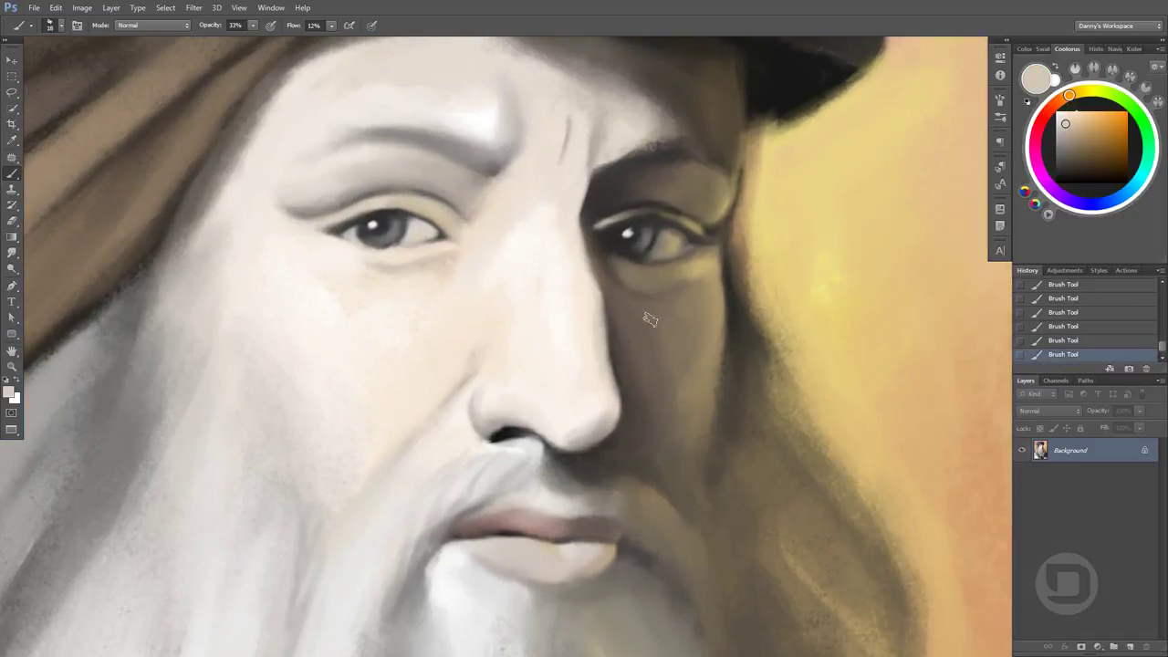
drag(636, 211, 433, 213)
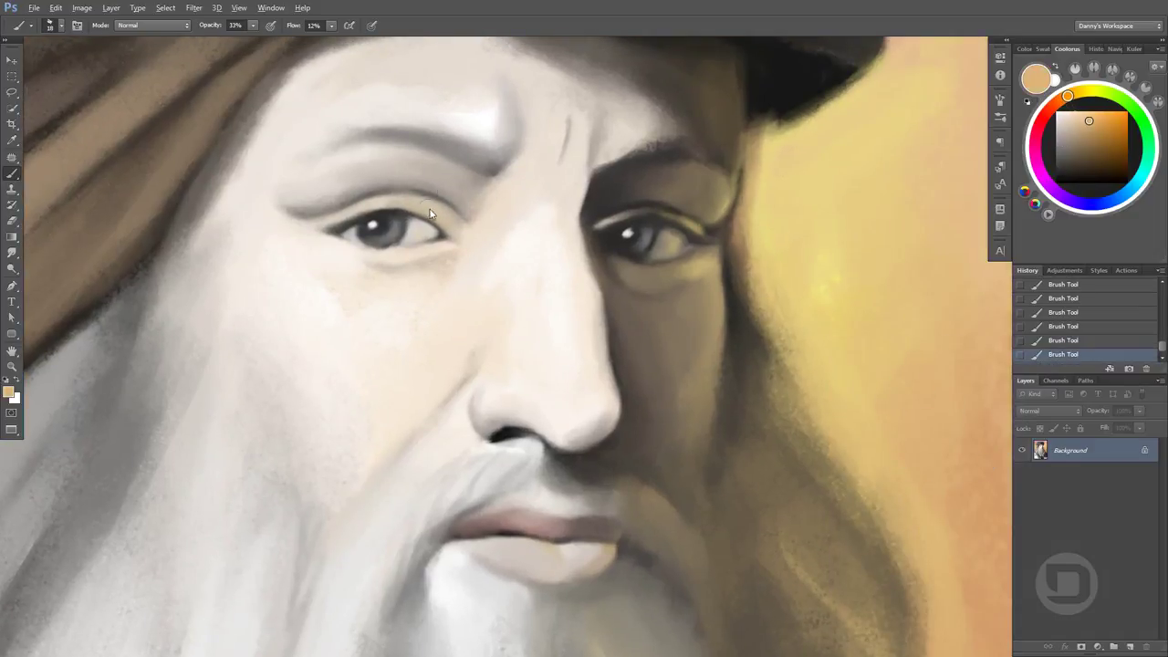
Brush near-white and light grey highlights onto the nose bridge and top of the forehead
alt+click(394, 225)
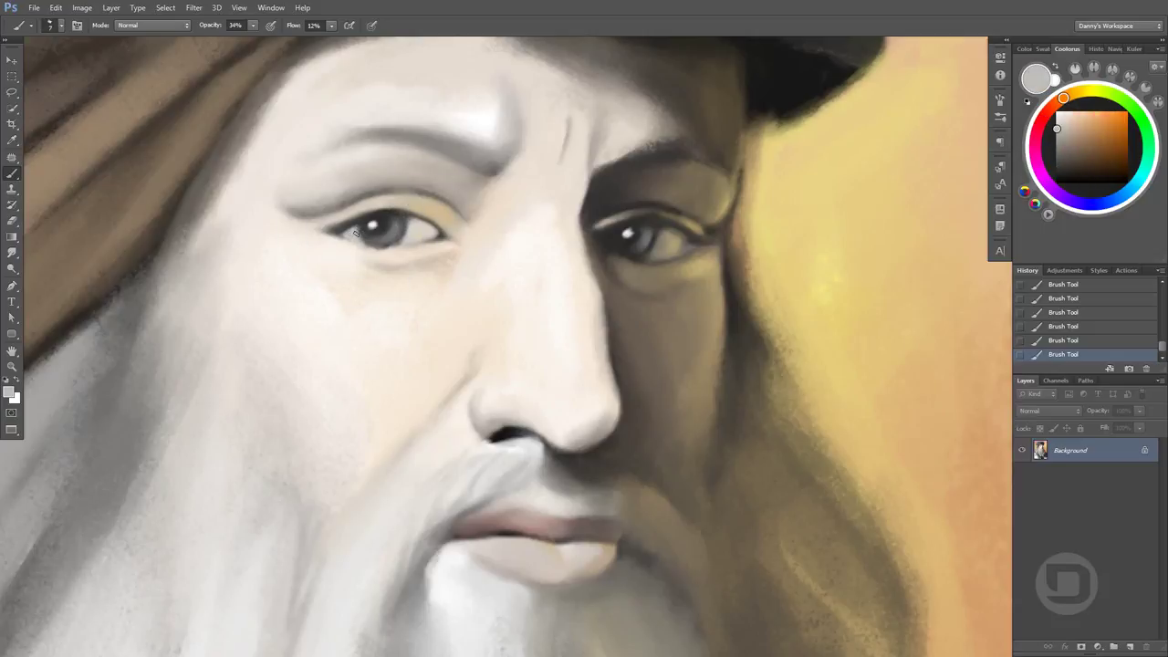
drag(449, 313, 469, 313)
alt+click(568, 222)
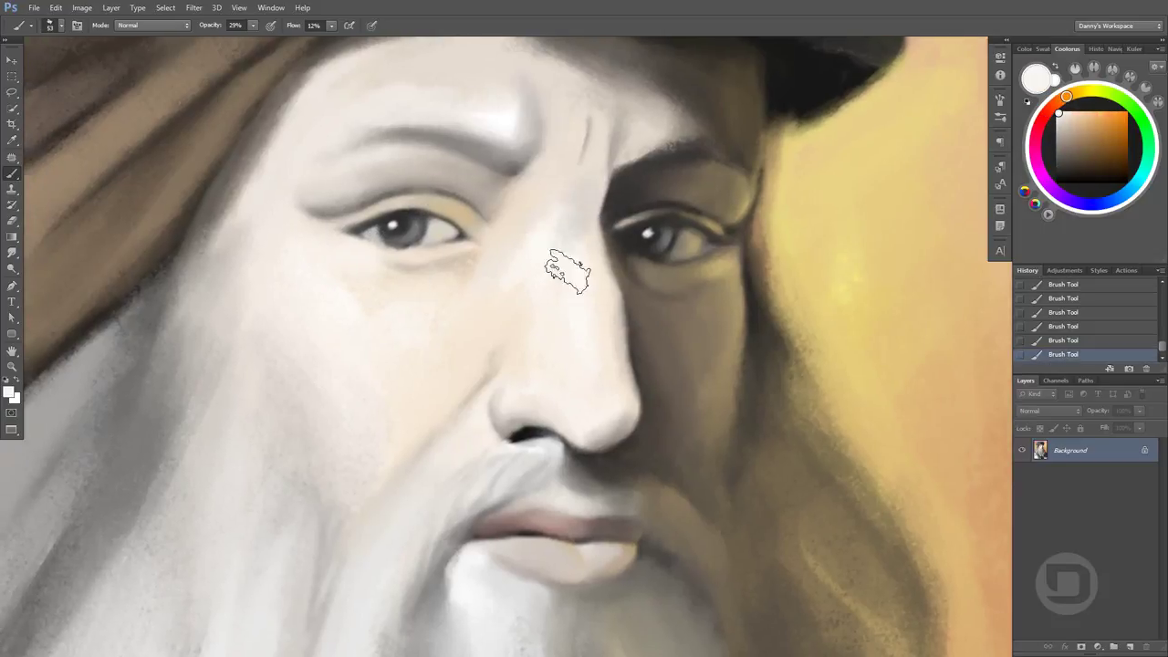
drag(626, 130, 626, 177)
alt+click(591, 215)
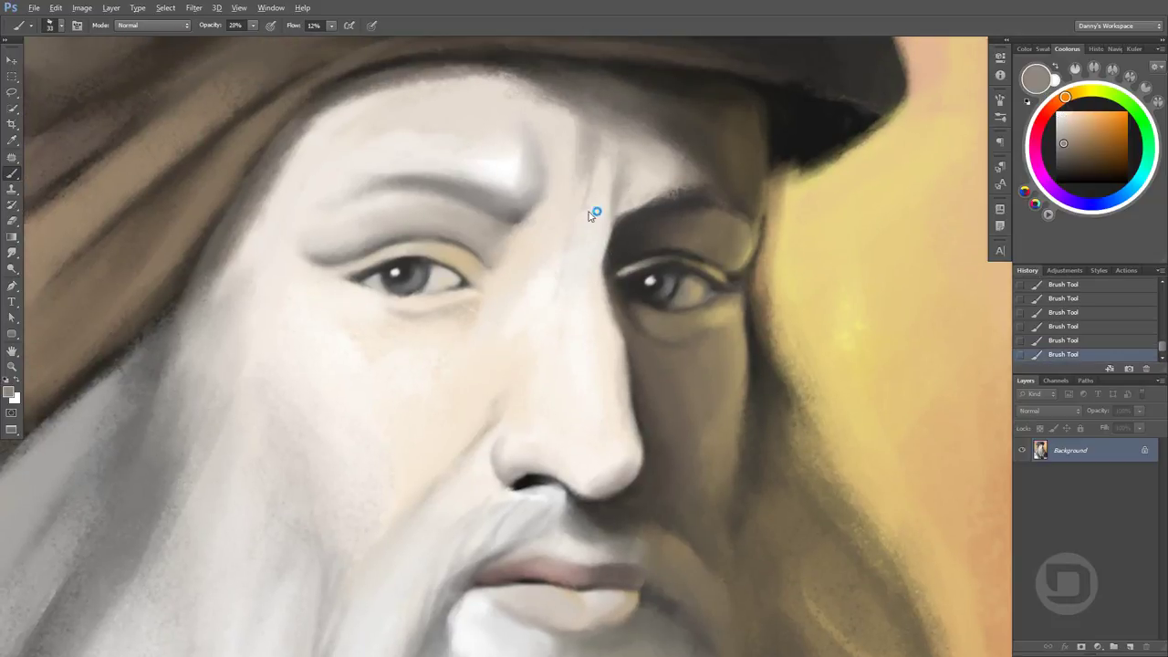
alt+click(588, 194)
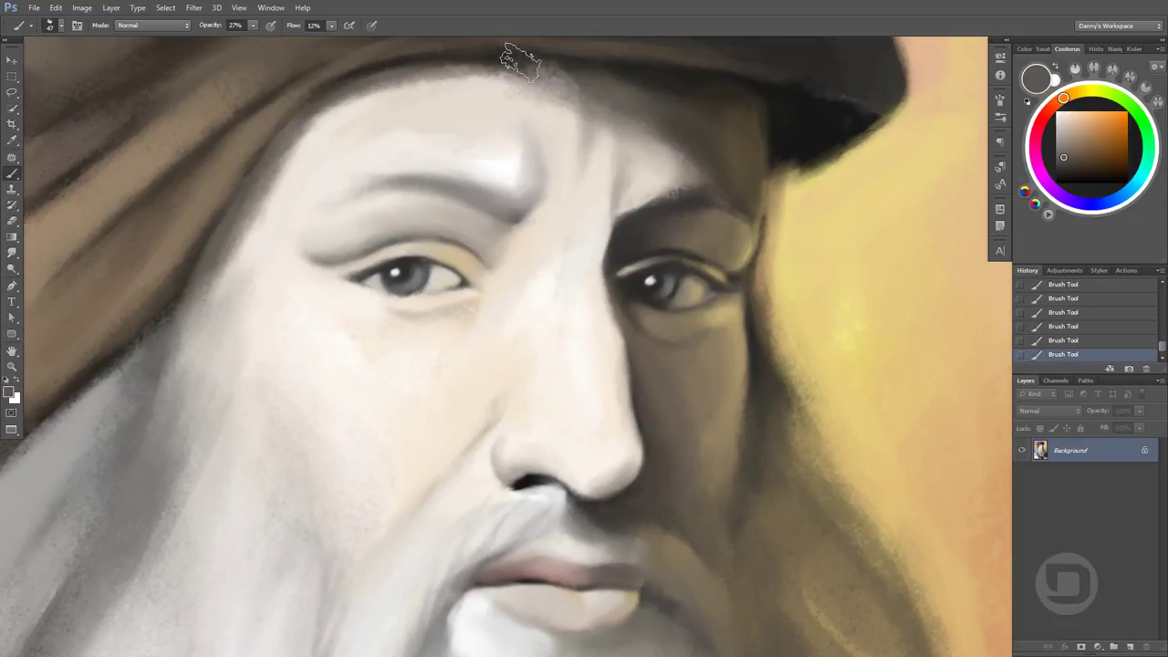
alt+click(571, 155)
drag(511, 55, 538, 78)
Raise brush opacity to 56% and paint dark brown along and under the hat brim
drag(652, 147, 677, 253)
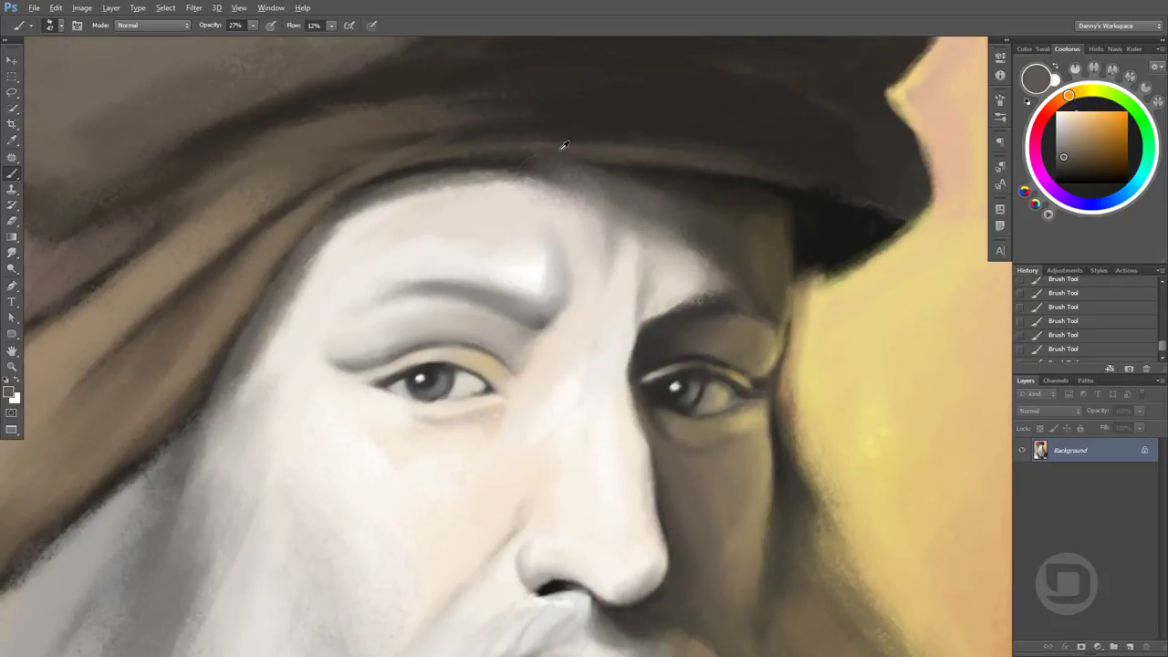
alt+click(512, 163)
alt+click(554, 173)
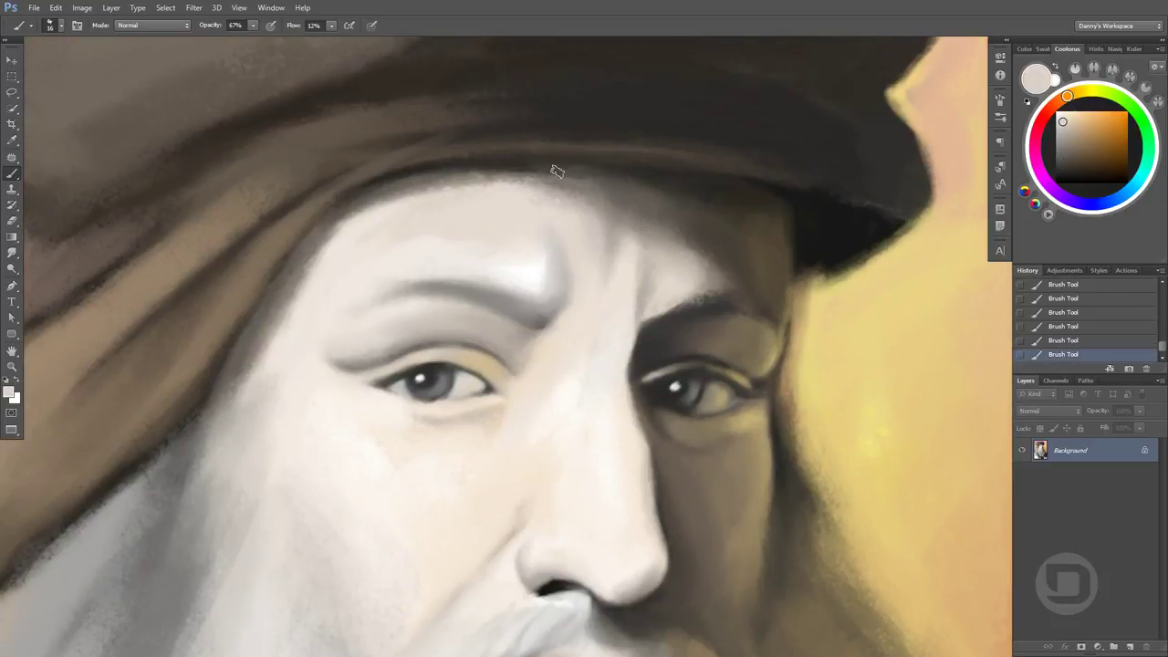
key(5)
key(6)
alt+click(552, 174)
mouse_move(678, 191)
mouse_down()
mouse_move(741, 182)
mouse_move(615, 156)
mouse_up()
alt+click(798, 196)
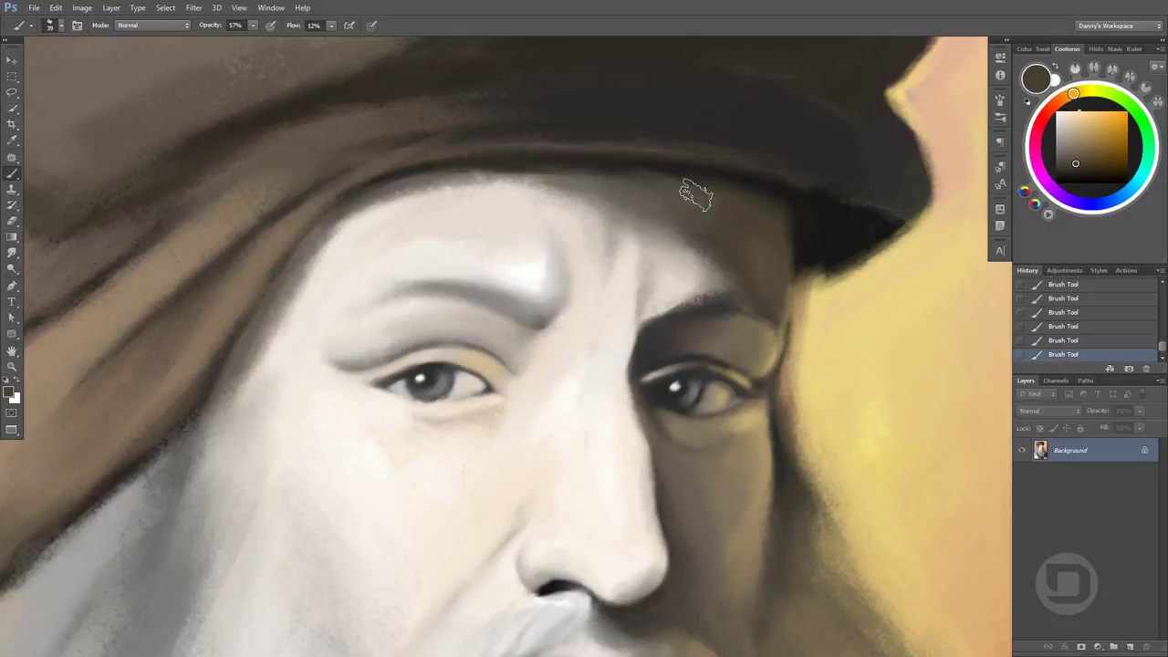
Paint a tan shadow on the upper forehead, then lower opacity to 33%
alt+click(729, 193)
drag(729, 194, 769, 308)
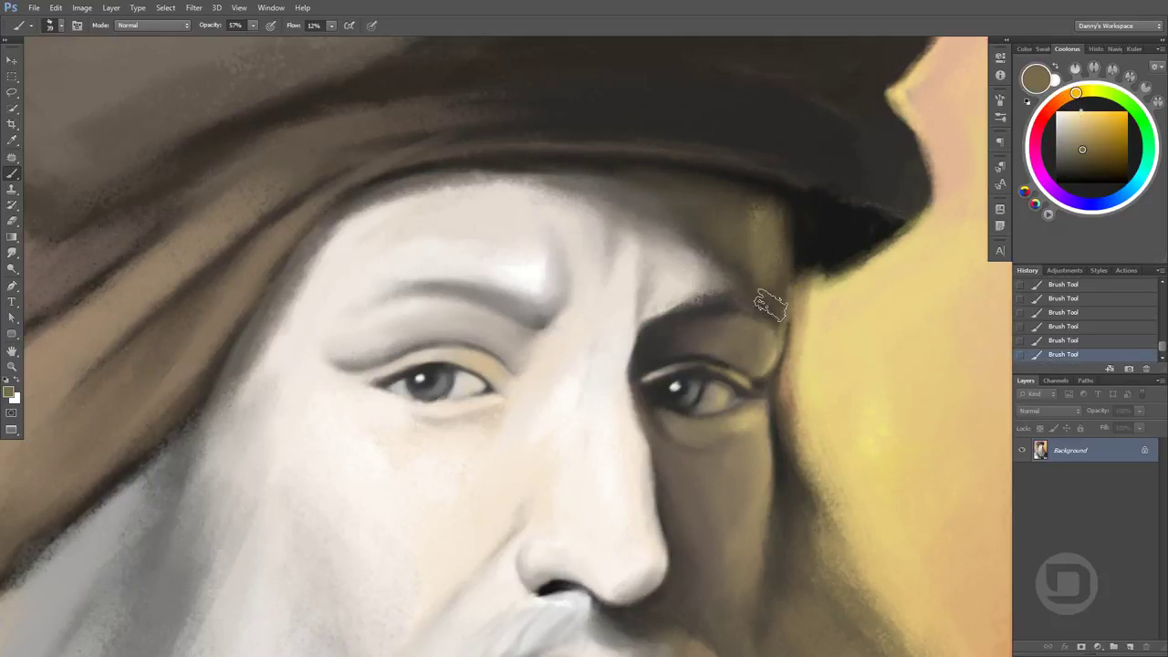
alt+click(650, 169)
mouse_move(809, 213)
mouse_down()
mouse_move(782, 188)
mouse_move(749, 182)
mouse_move(787, 203)
mouse_move(710, 178)
mouse_move(782, 222)
mouse_up()
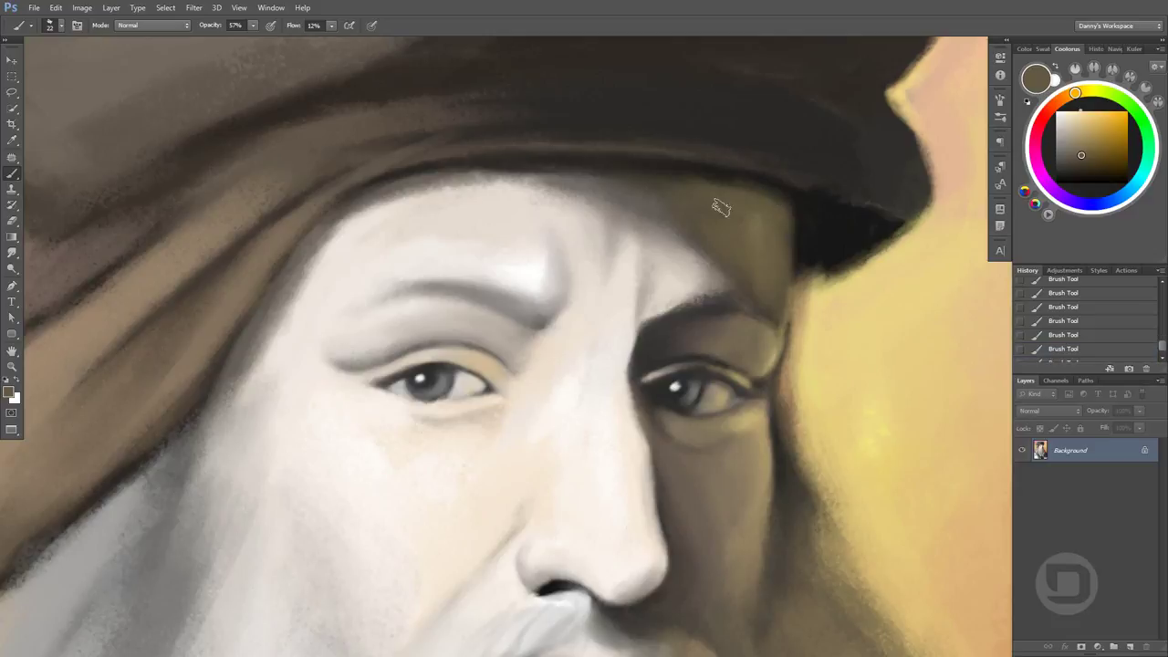
alt+click(789, 230)
click(789, 233)
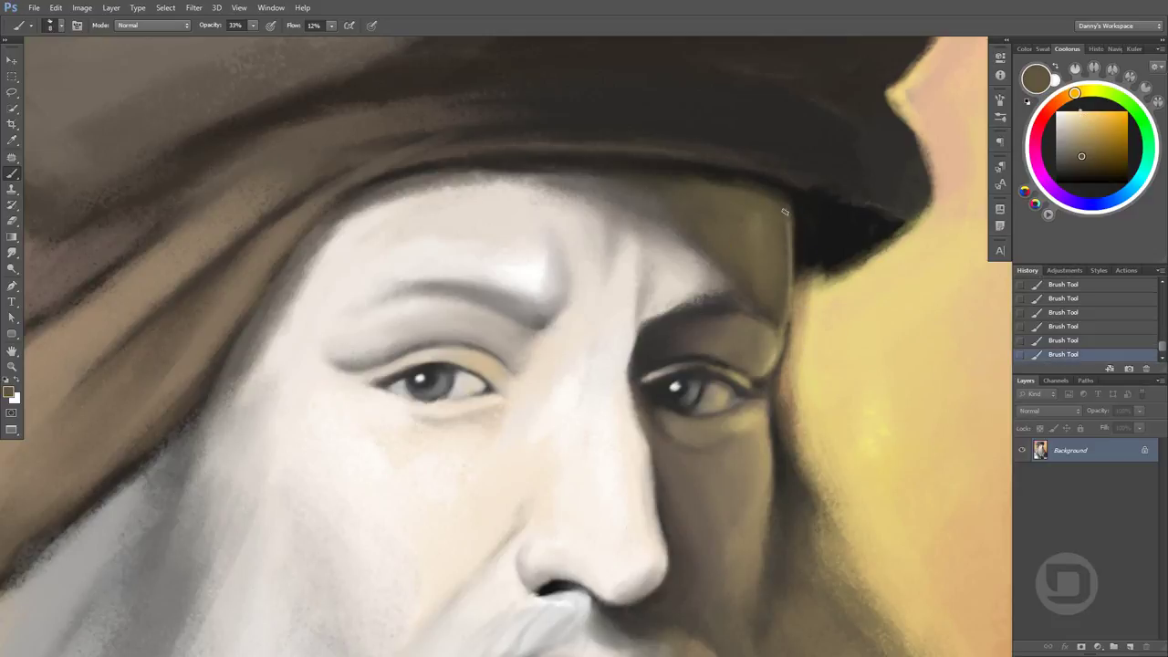
alt+click(709, 229)
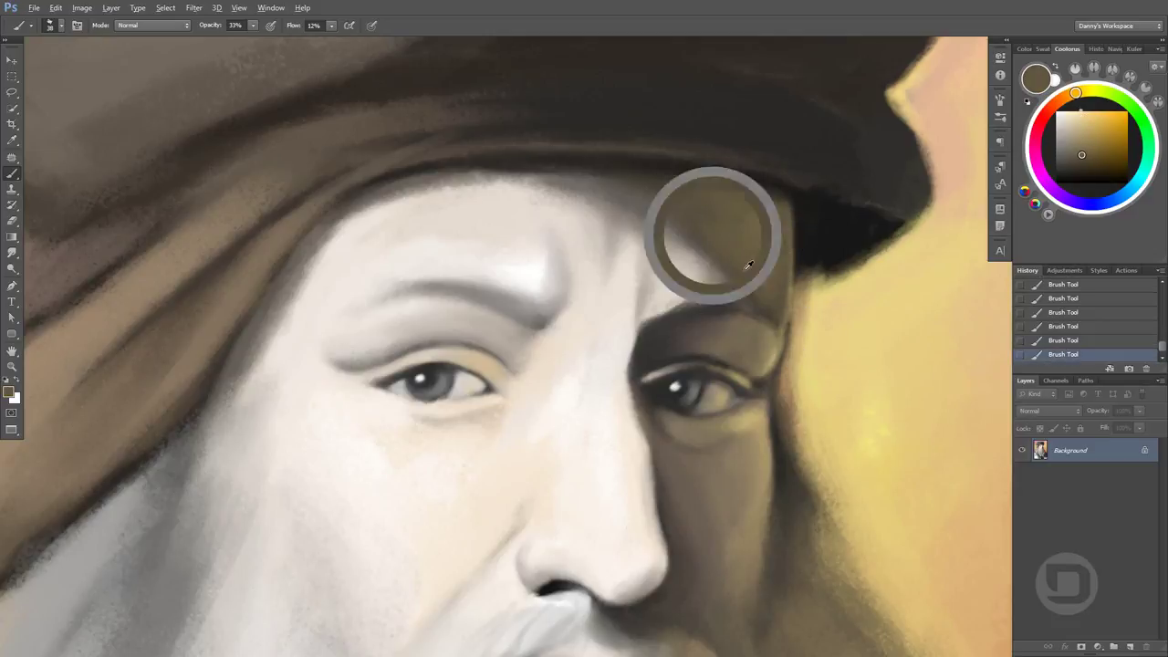
key(3)
key(3)
scroll(746, 206, down, 3)
At 37% opacity, paint light tan on the forehead and blend the hat shadow's edge
scroll(865, 345, up, 1)
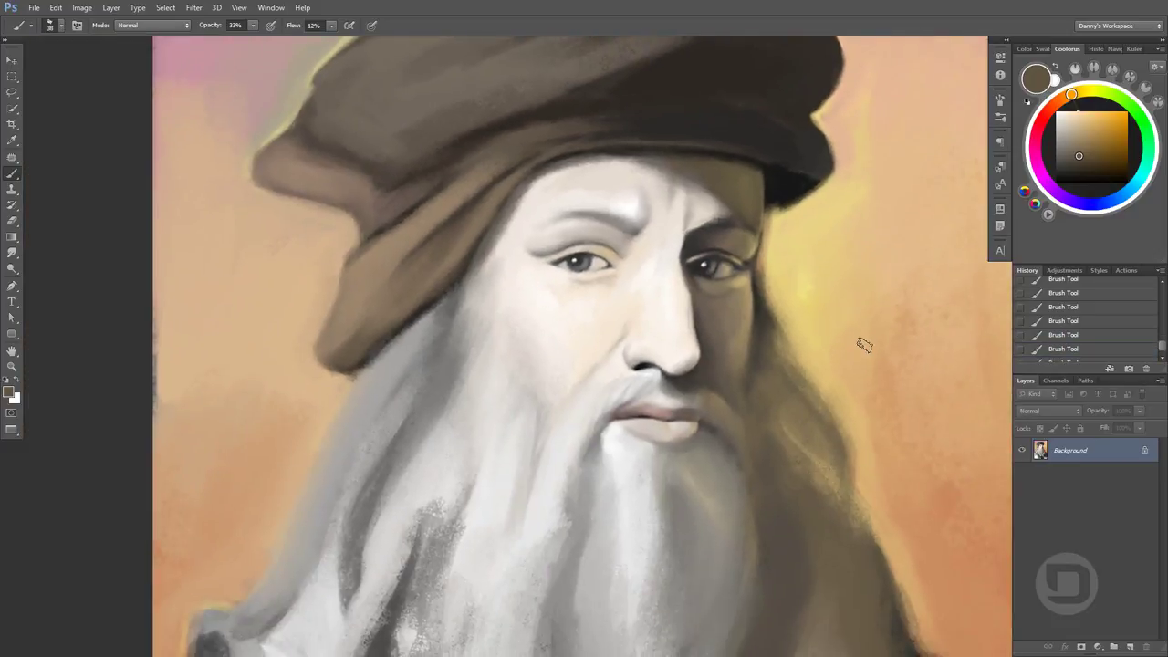
alt+click(864, 269)
key(3)
key(7)
drag(693, 258, 757, 248)
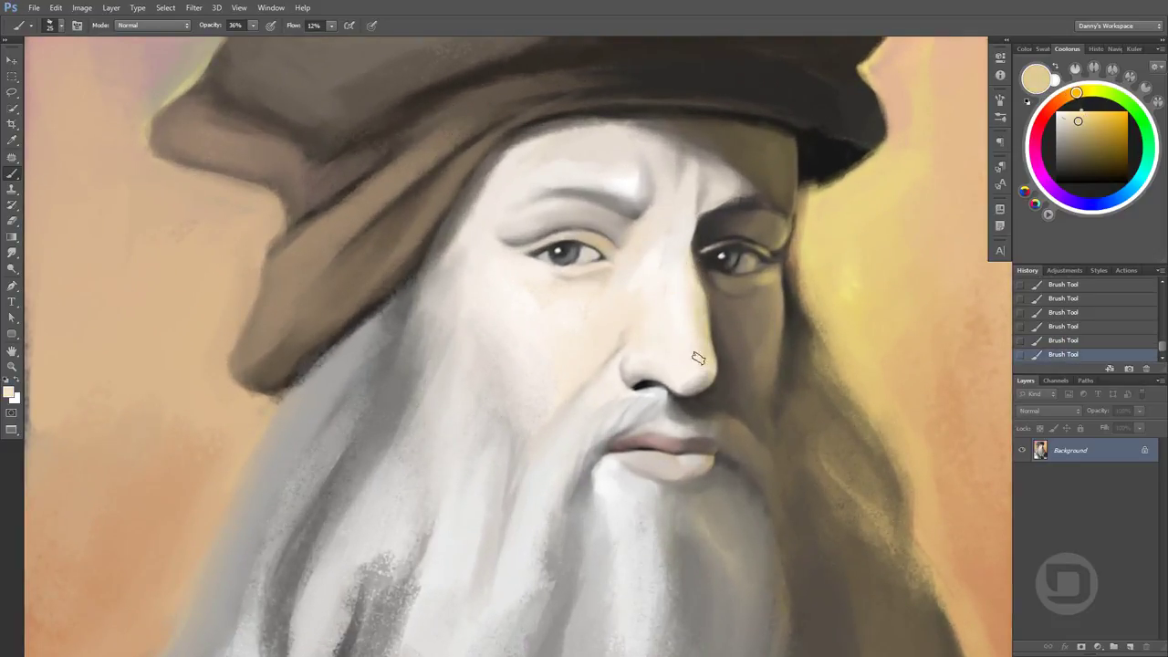
alt+click(720, 209)
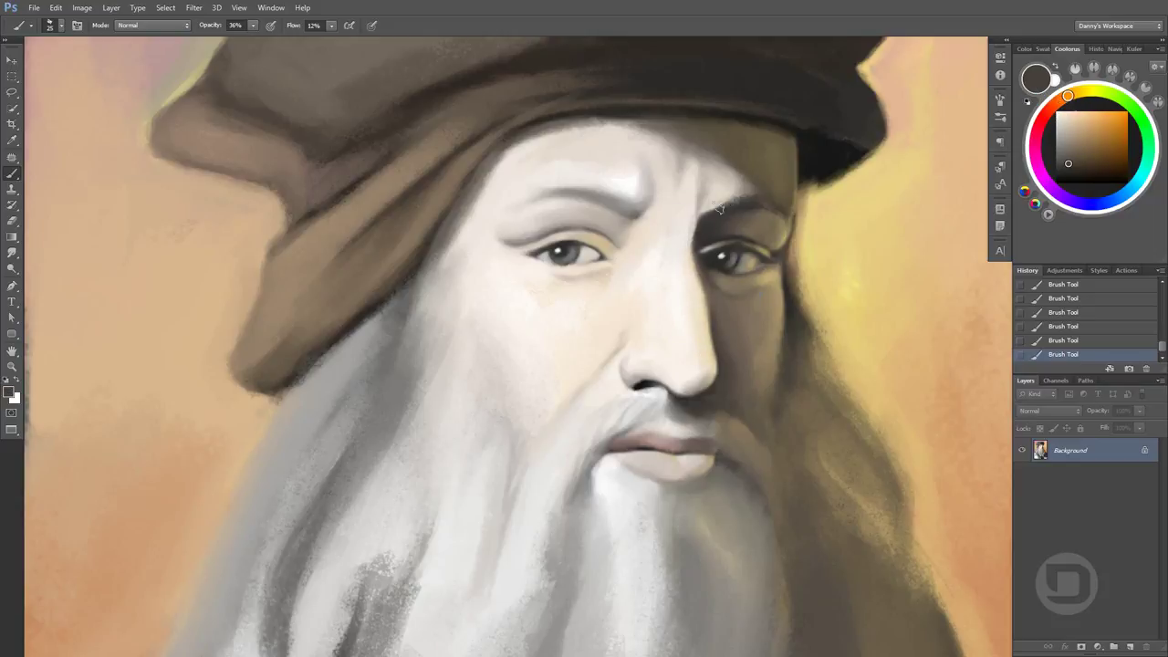
alt+click(794, 151)
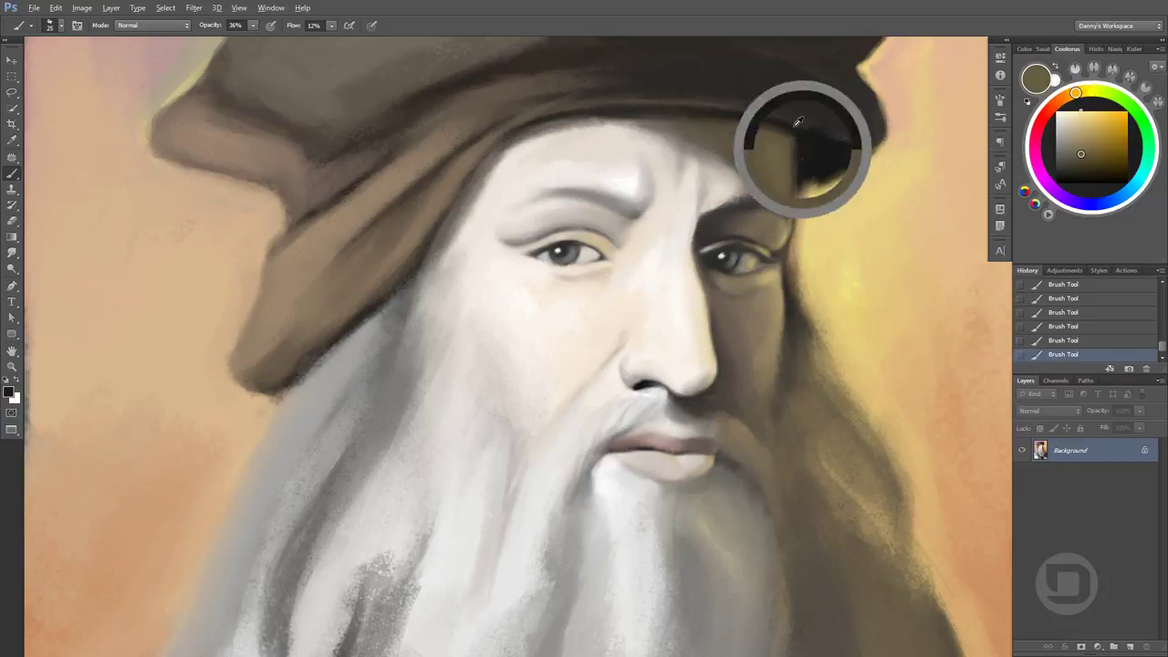
alt+click(803, 162)
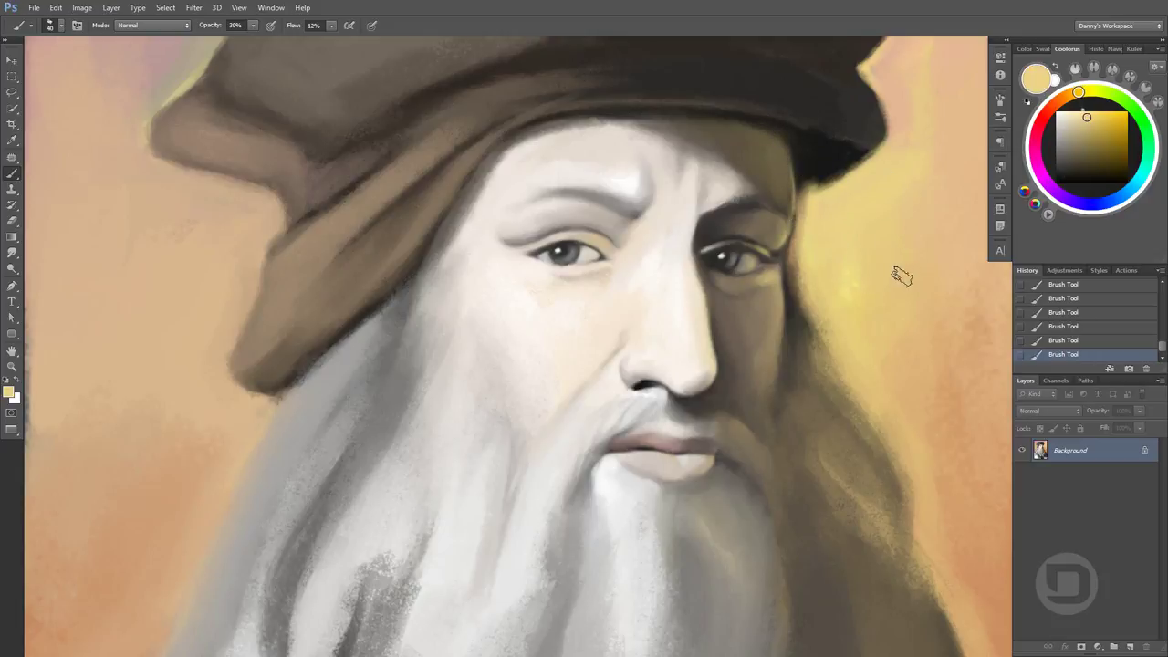
drag(765, 155, 760, 178)
At 20% opacity, blend mid brown and light beige into the forehead shadow
key(2)
alt+click(764, 164)
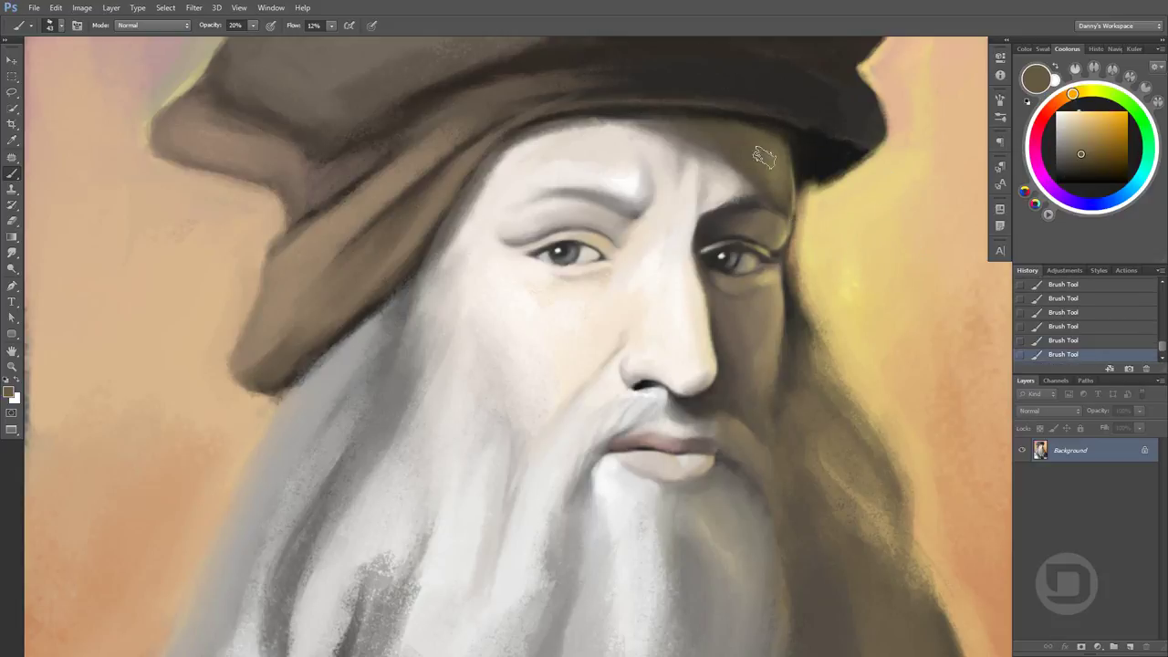
alt+click(757, 146)
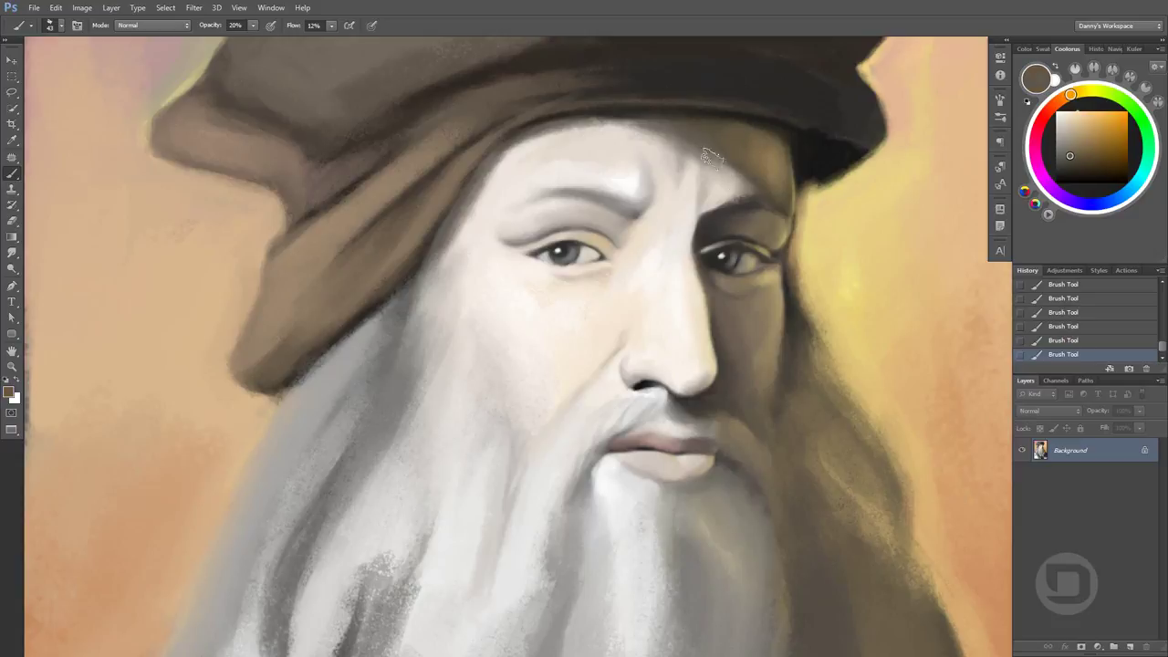
alt+click(691, 132)
alt+click(729, 167)
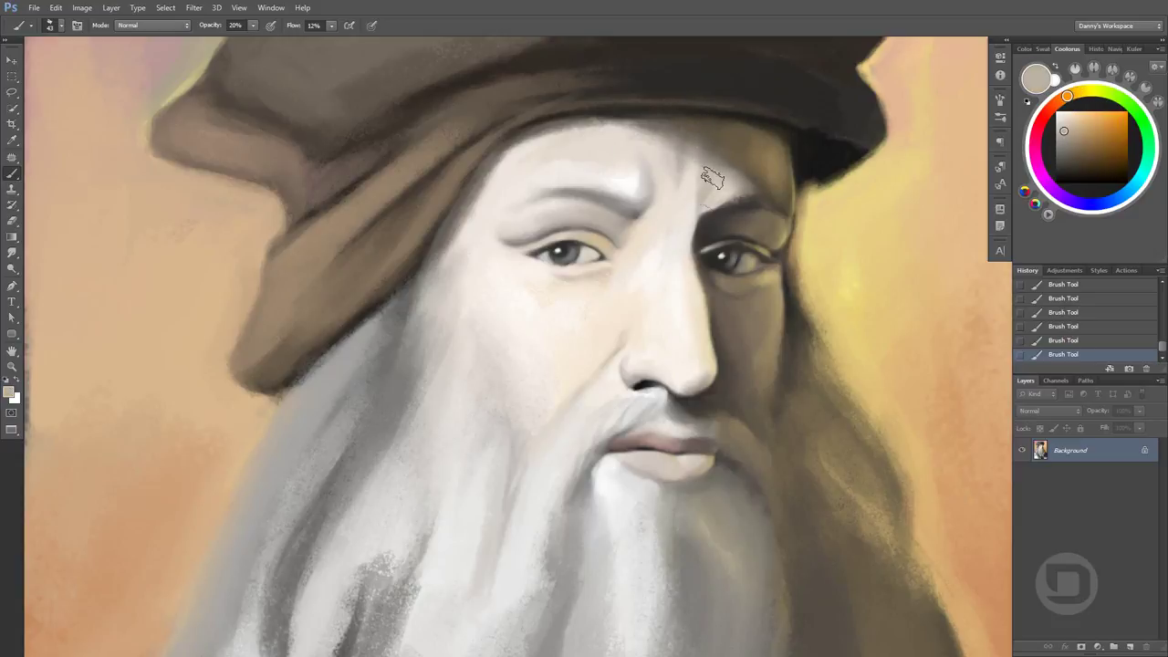
drag(707, 181, 694, 189)
Darken the crease between the brows with a dark tone
alt+click(741, 162)
drag(575, 196, 637, 211)
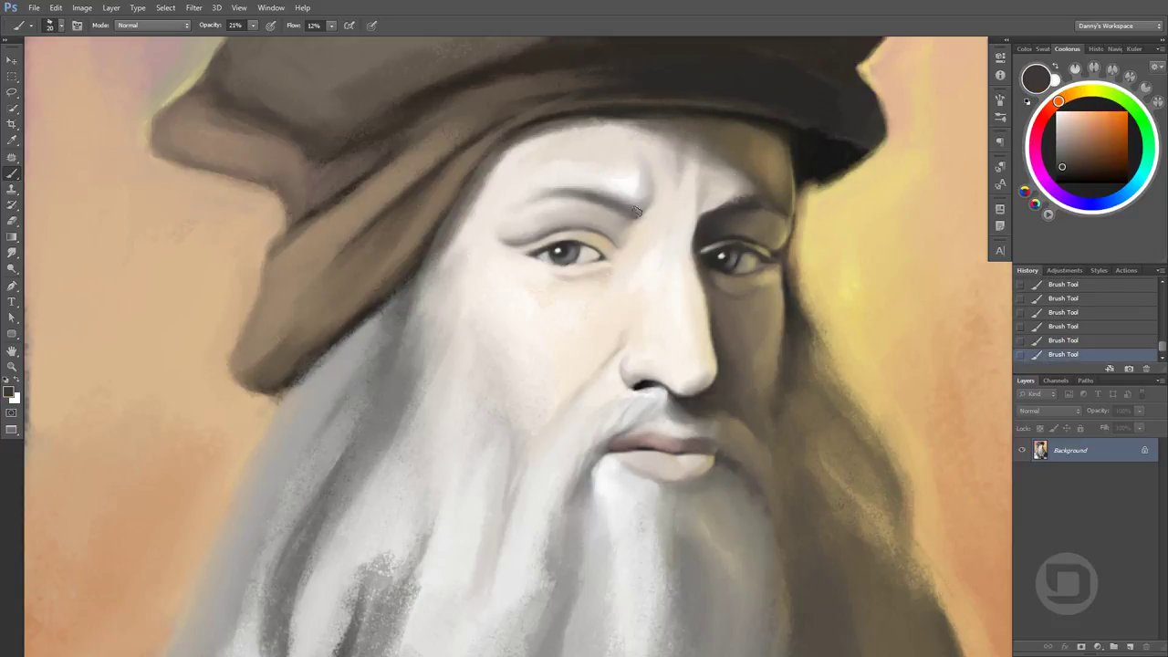
scroll(645, 260, up, 2)
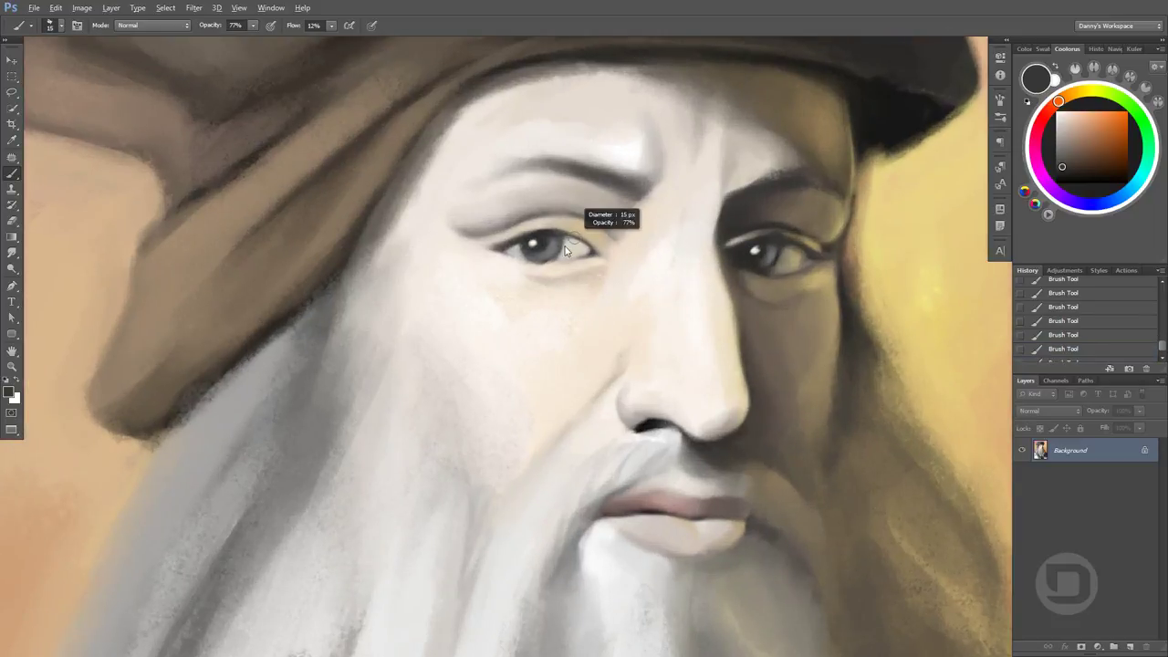
Darken the upper eyelid line, then sample lighter beige skin tones with a 27 px brush
key(d)
drag(498, 249, 546, 236)
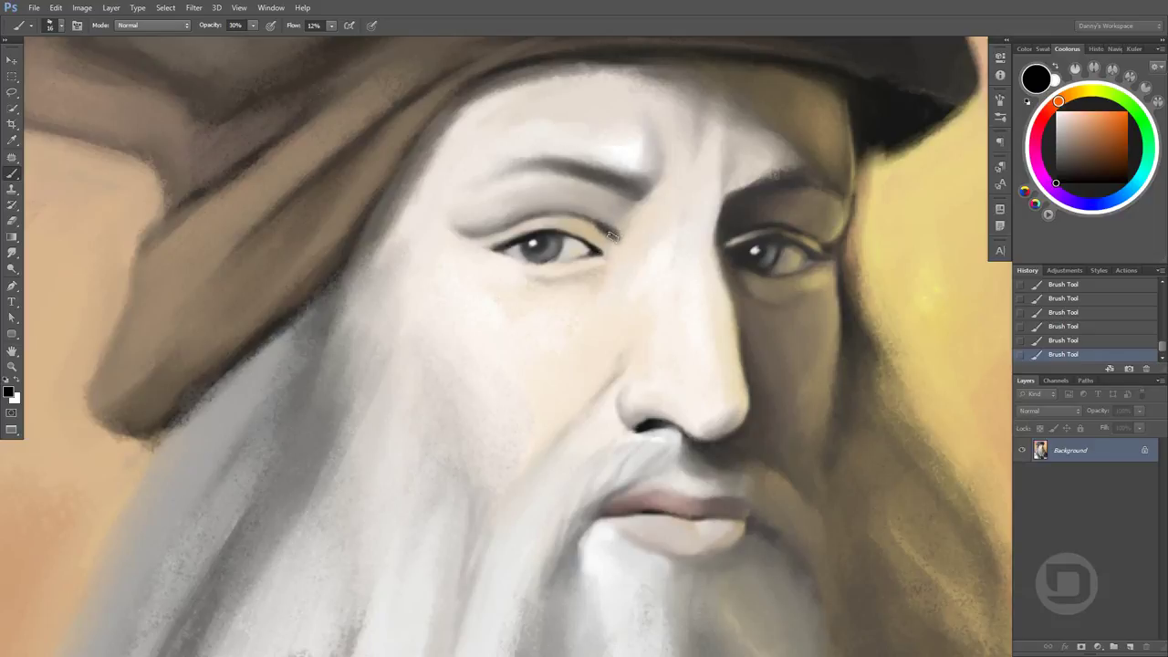
alt+click(612, 235)
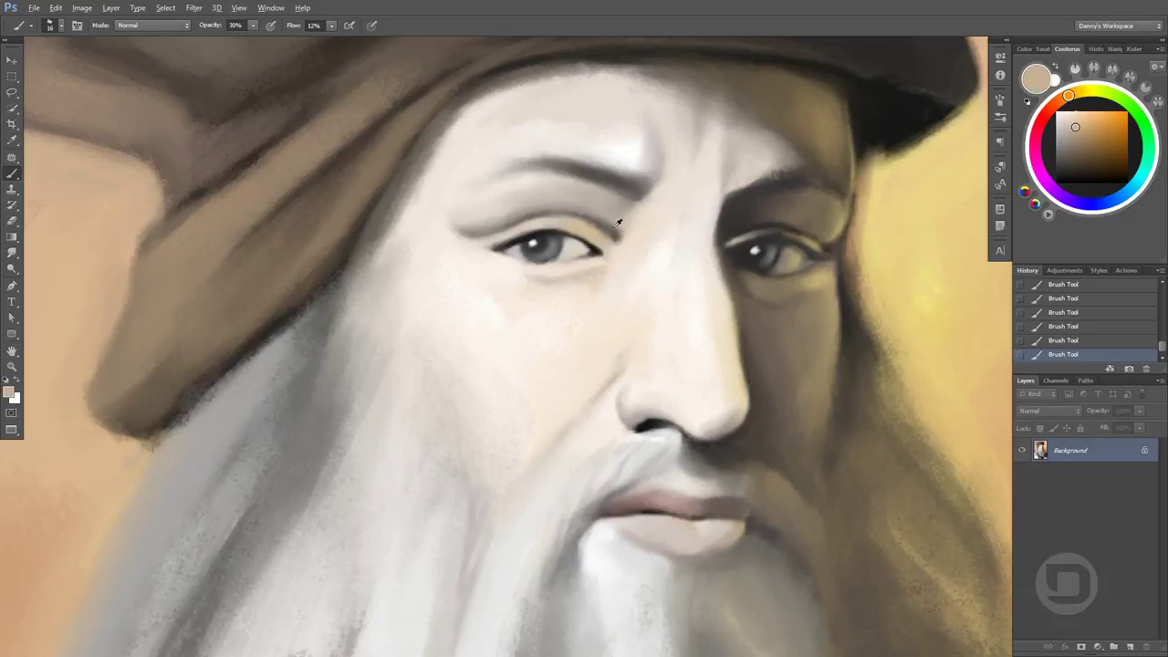
key(bracketright)
alt+click(587, 196)
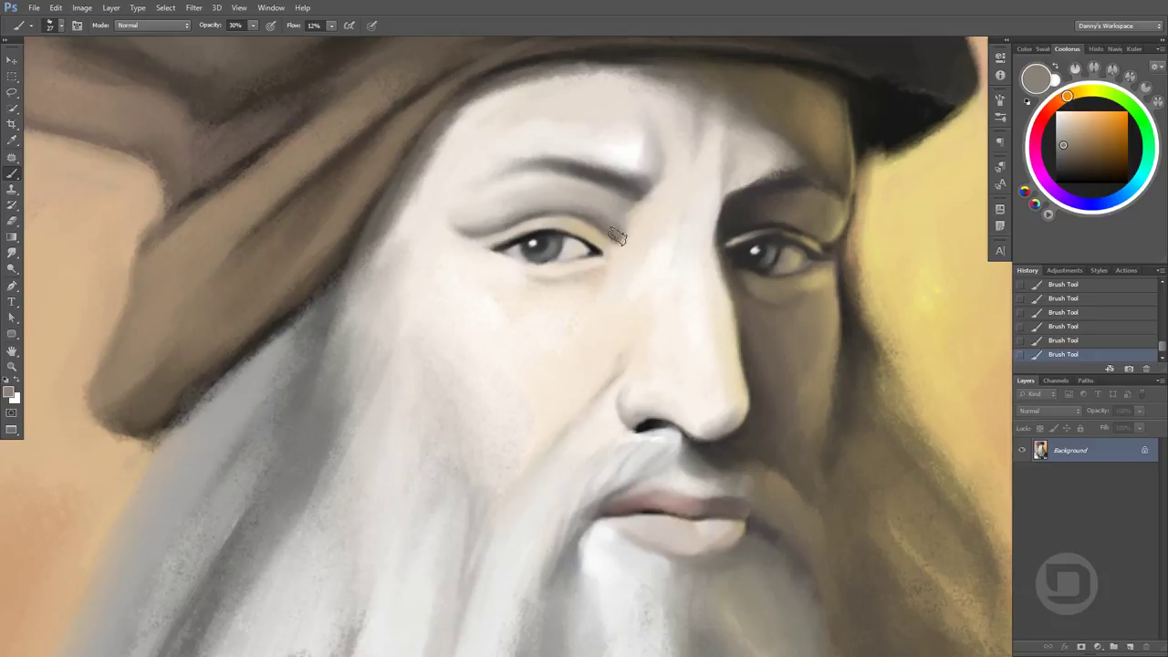
alt+click(614, 220)
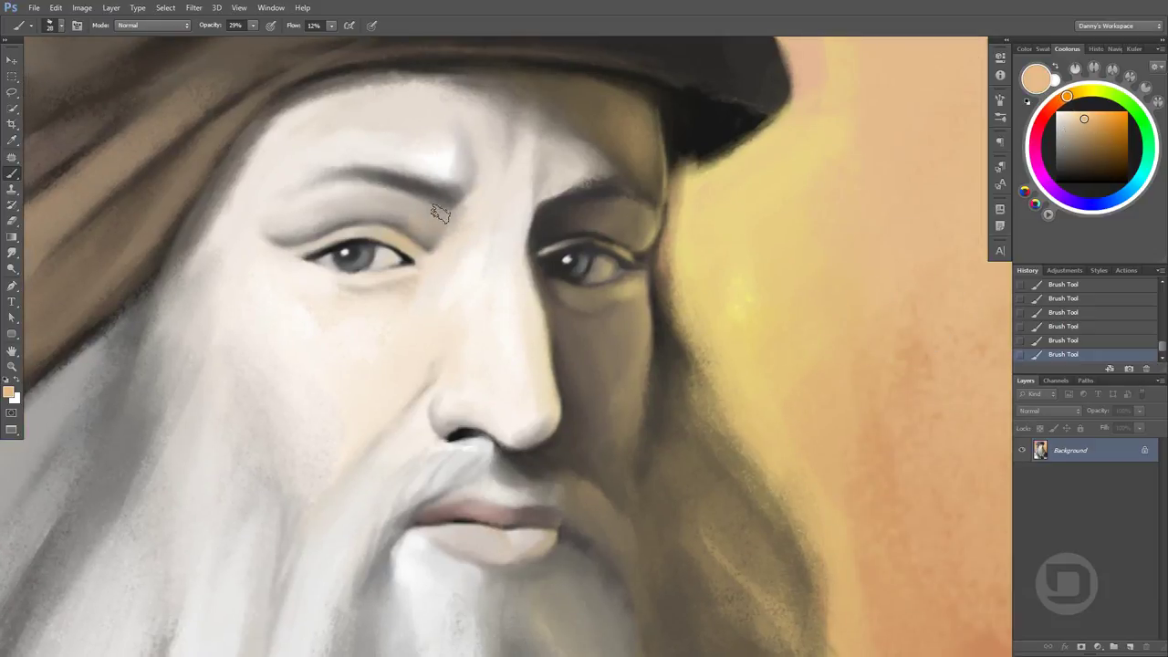
alt+click(429, 219)
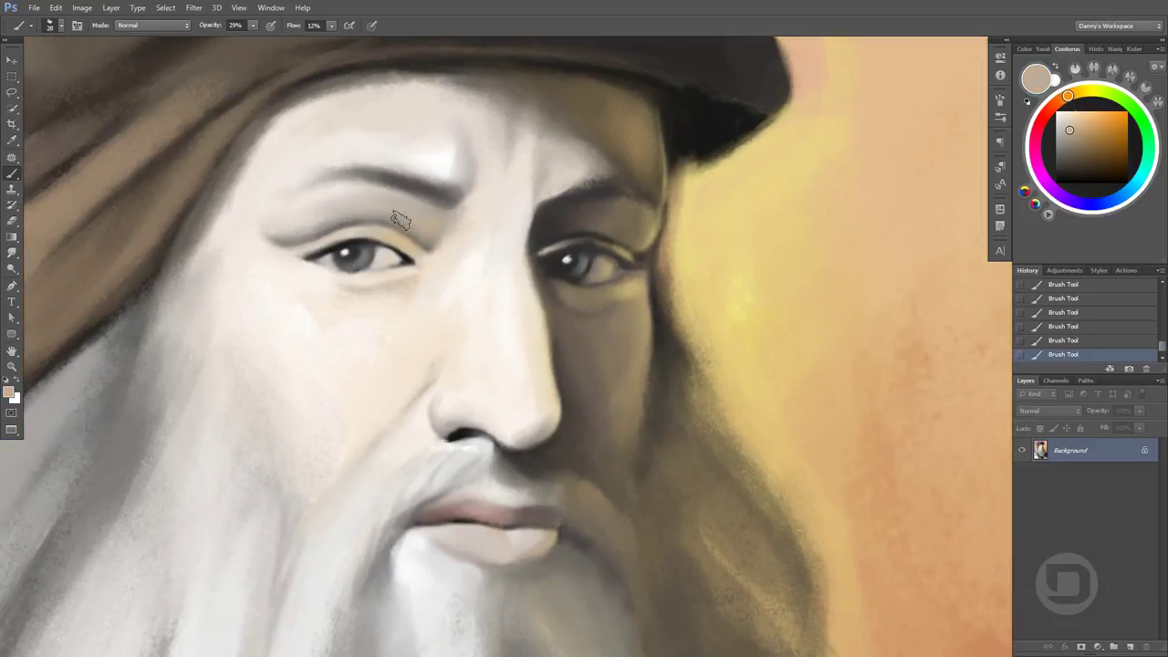
alt+click(318, 200)
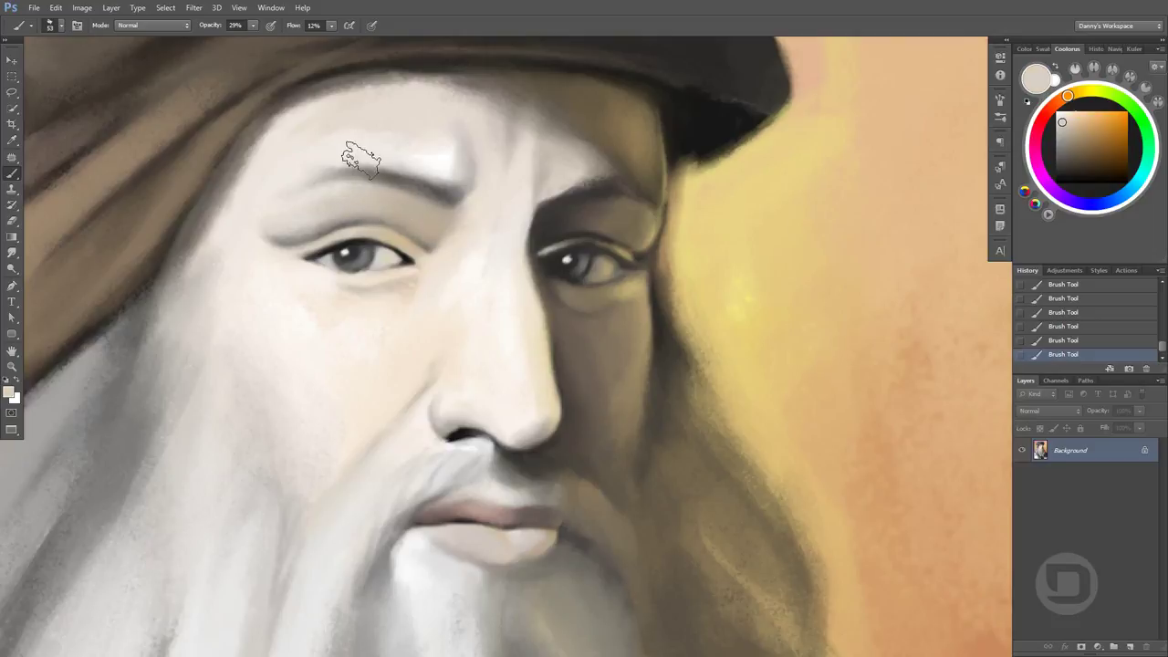
Enlarge the brush and paint a faint highlight near the inner eye corner
key(bracketright)
alt+click(404, 201)
alt+click(386, 188)
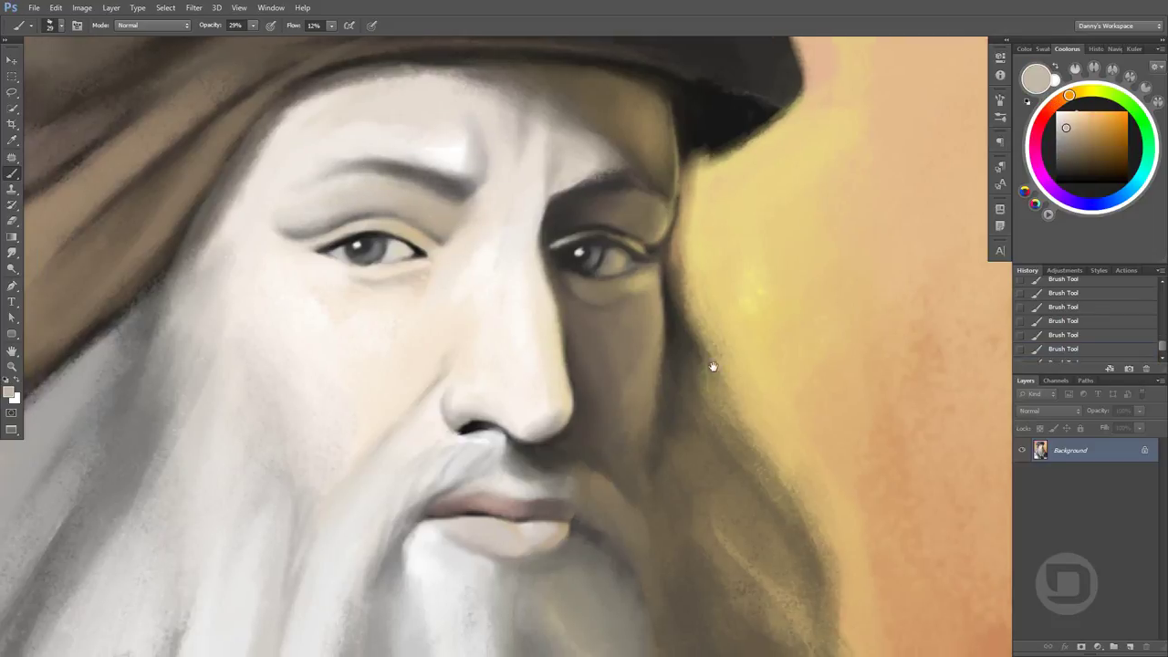
drag(474, 184, 497, 174)
drag(461, 242, 477, 229)
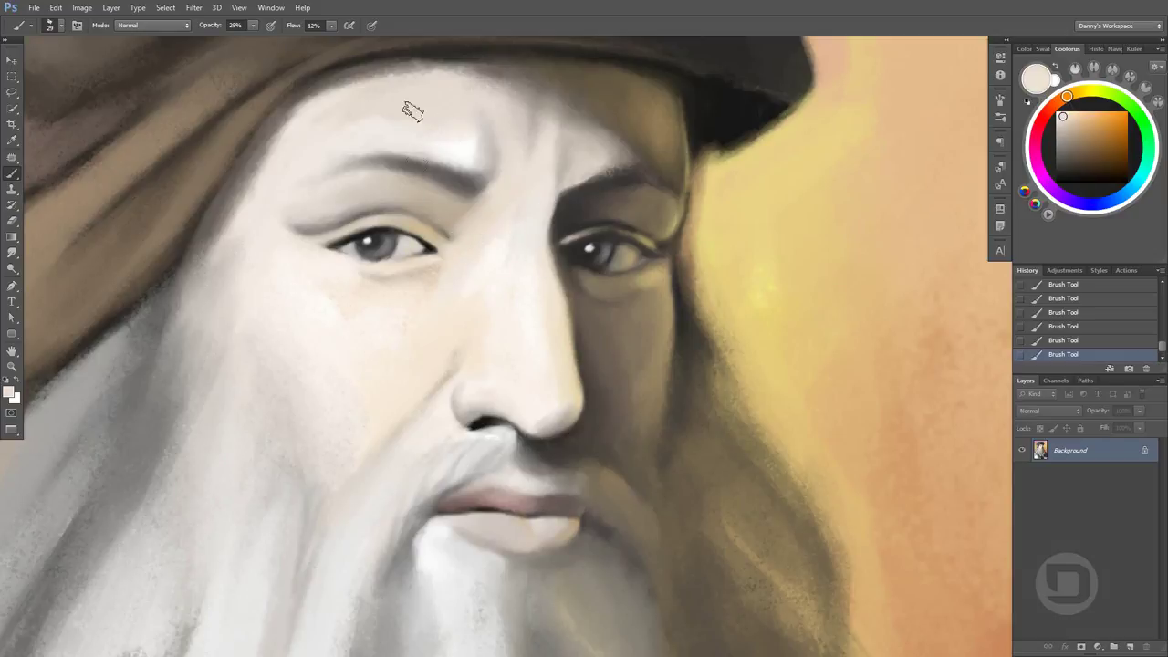
Raise brush opacity to 37% and paint a soft skin-tone stroke around the eye
alt+click(415, 224)
key(3)
key(7)
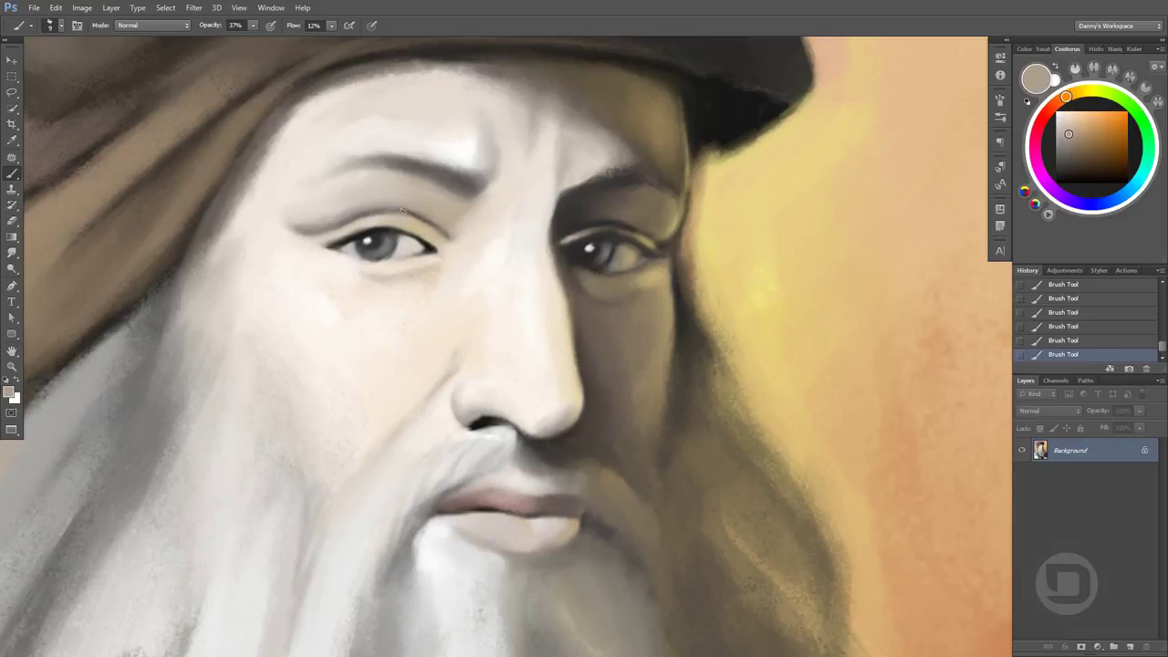
alt+click(424, 222)
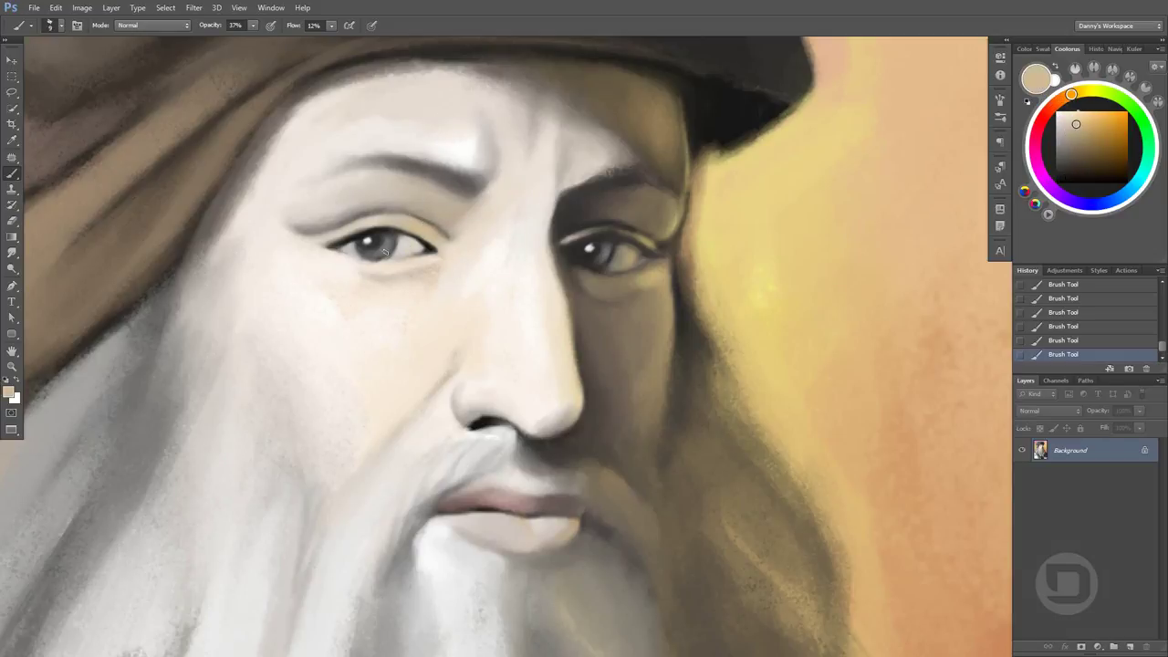
alt+click(383, 250)
alt+click(393, 246)
mouse_move(420, 239)
mouse_down()
mouse_move(475, 217)
mouse_move(458, 239)
mouse_up()
scroll(382, 250, up, 1)
Repaint the eye white with a lighter grey-beige tone
alt+click(428, 255)
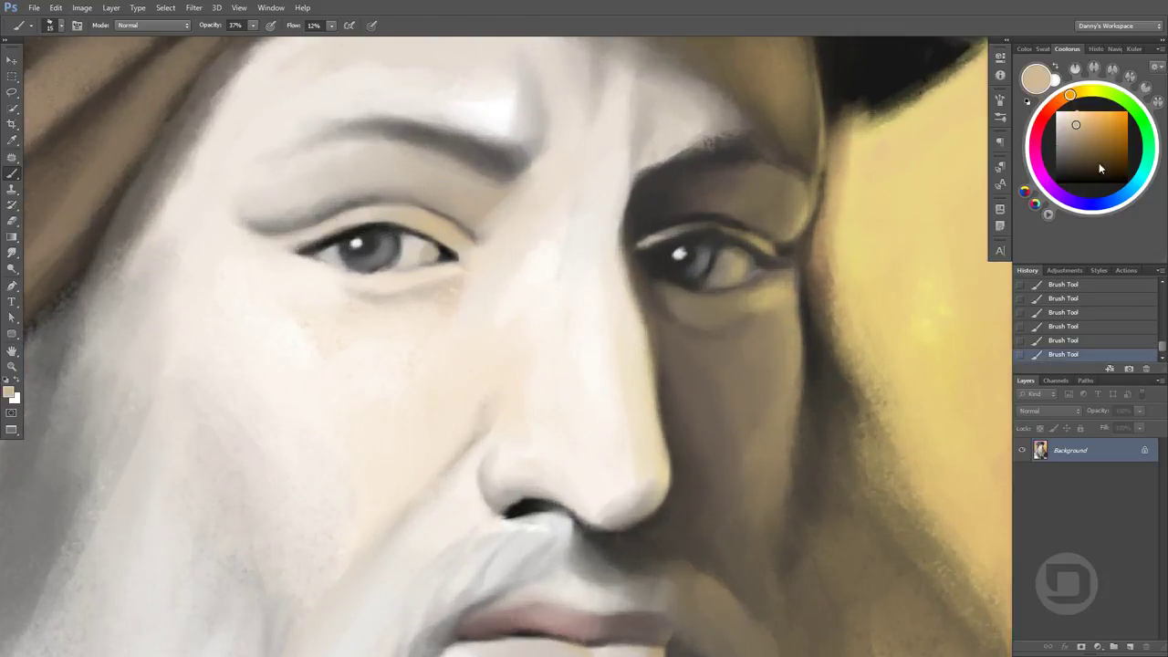
alt+click(426, 246)
alt+click(436, 251)
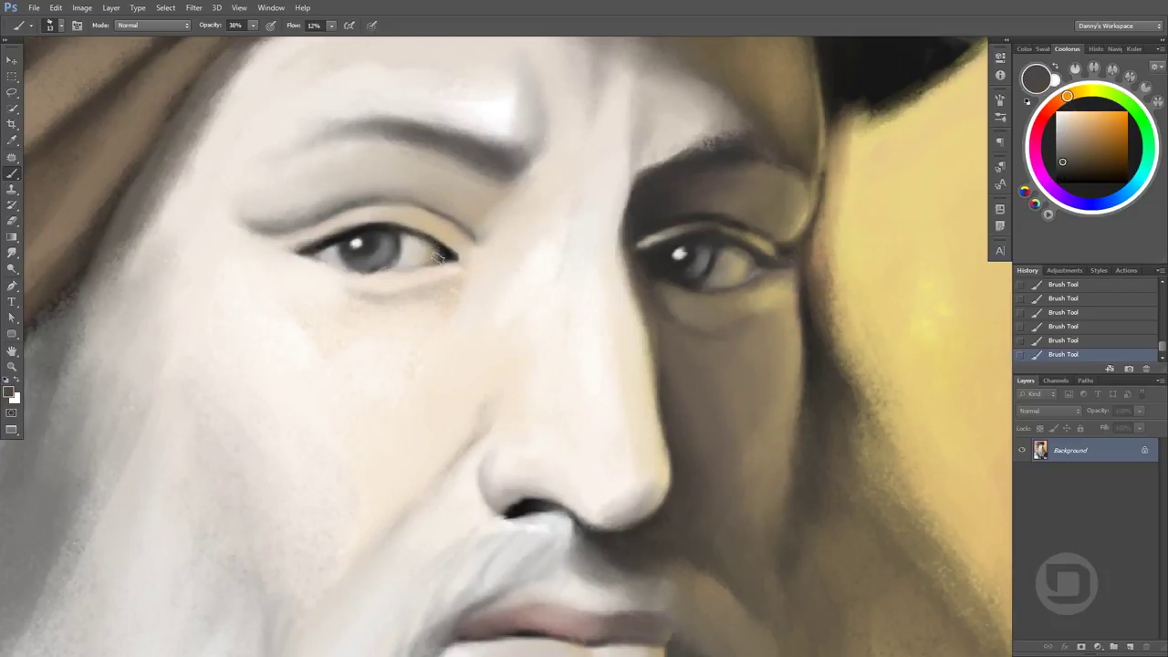
drag(419, 258, 443, 260)
Sample near-white, iris, warm grey and under-eye tones for blending the lids
alt+click(391, 262)
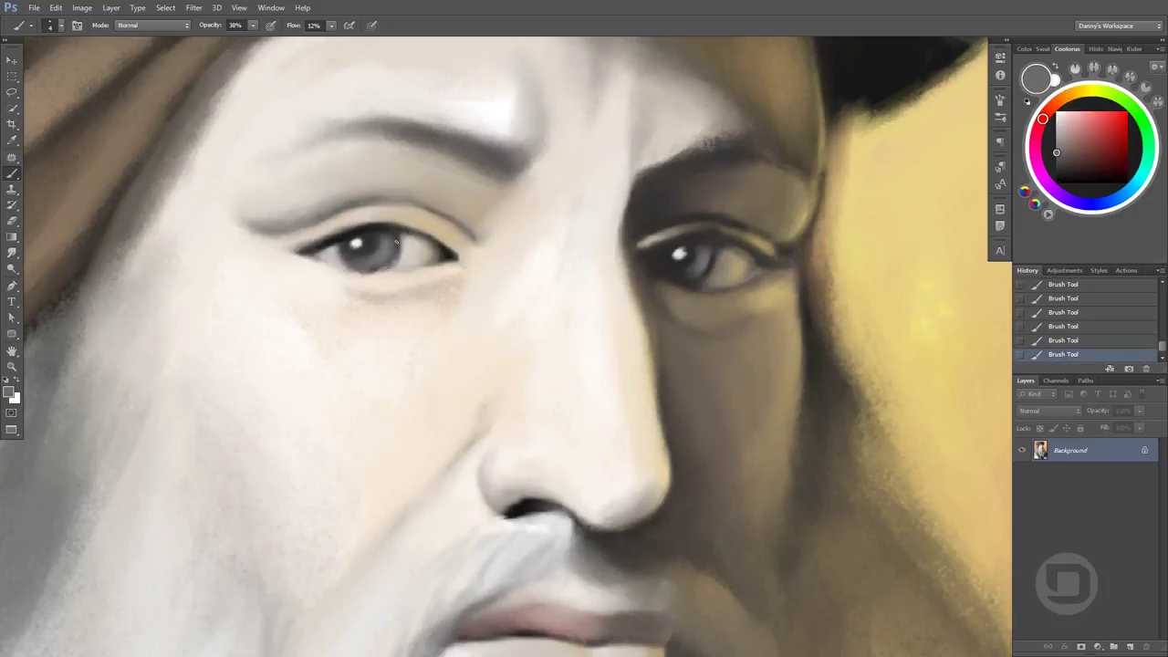
alt+click(371, 245)
alt+click(387, 247)
alt+click(411, 266)
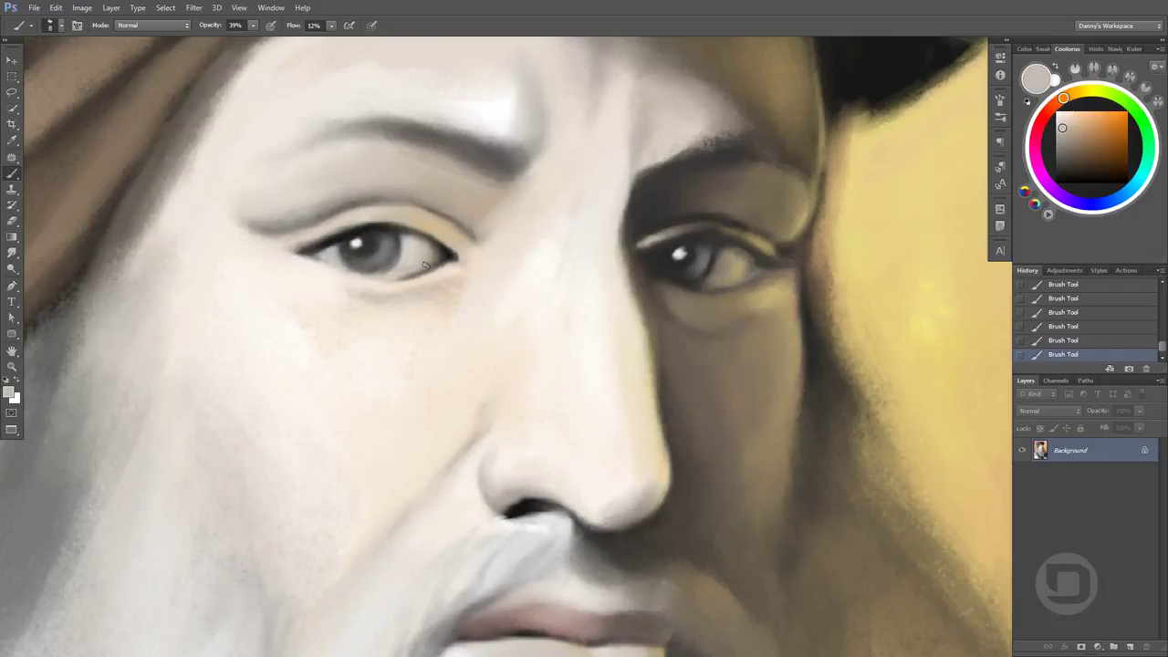
alt+click(386, 286)
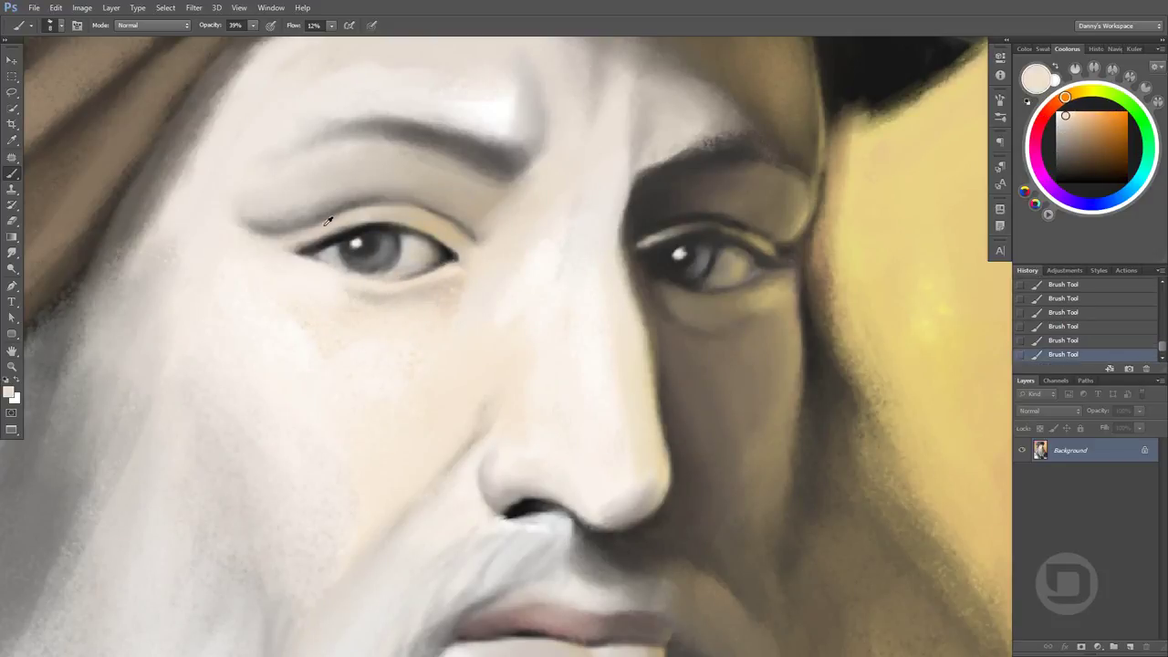
alt+click(354, 243)
Centre the face and paint the hairline under the cap grey-brown at 30% opacity
scroll(618, 381, down, 3)
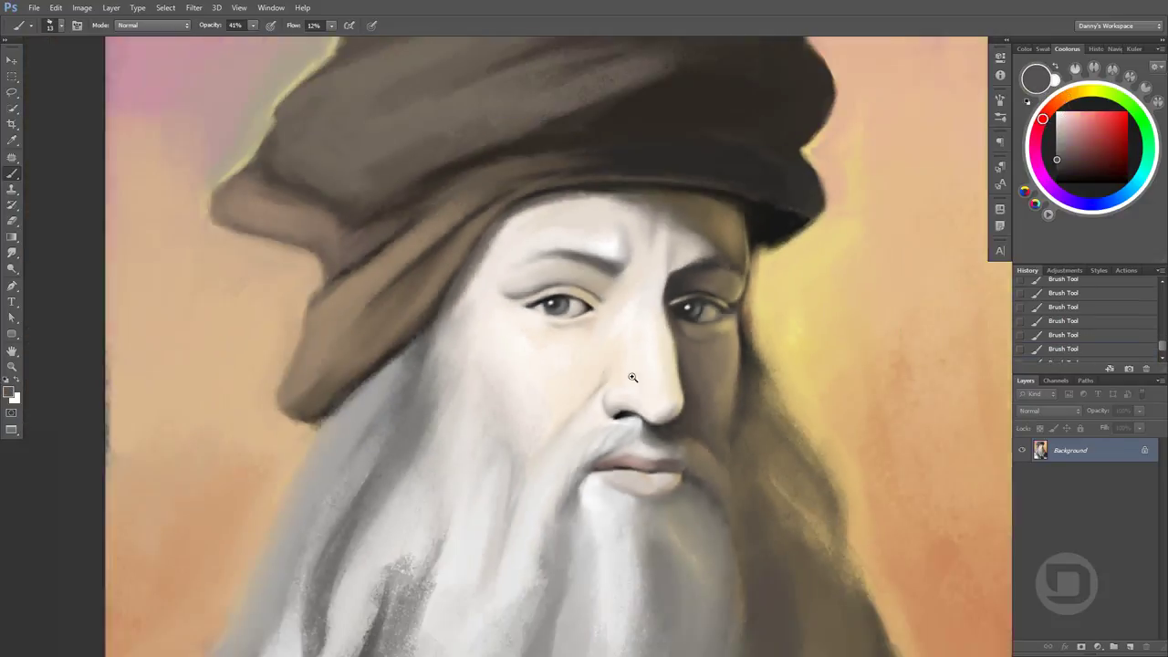
scroll(618, 381, down, 3)
scroll(806, 393, up, 2)
drag(807, 393, 772, 363)
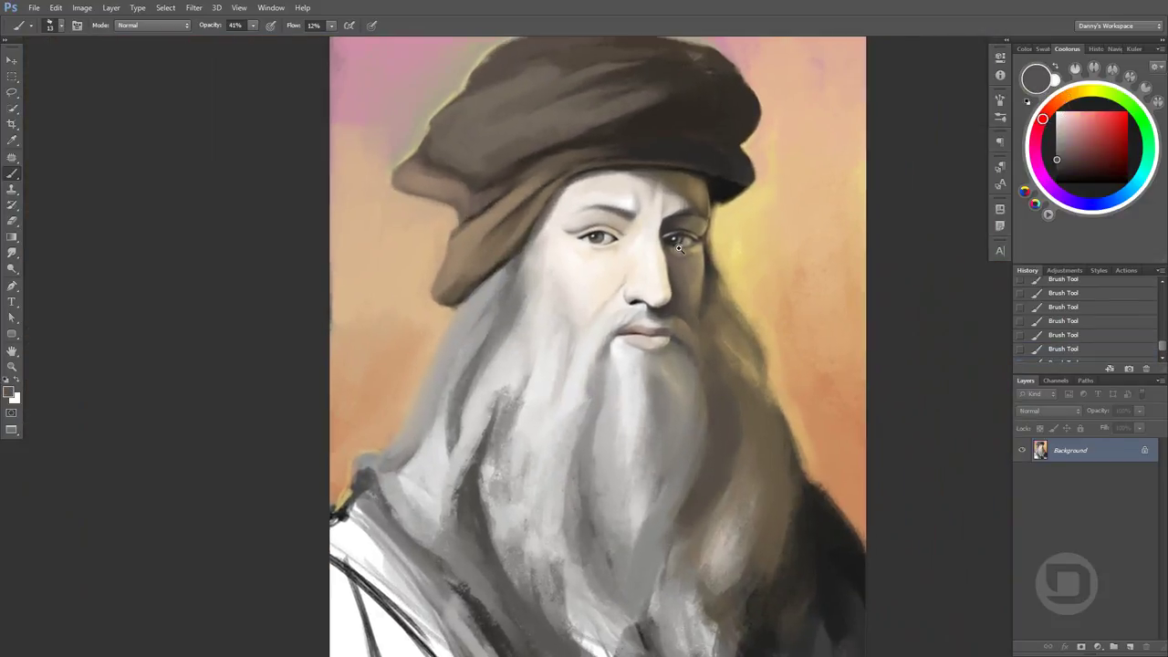
scroll(662, 242, up, 2)
key(3)
alt+click(611, 125)
drag(617, 137, 631, 149)
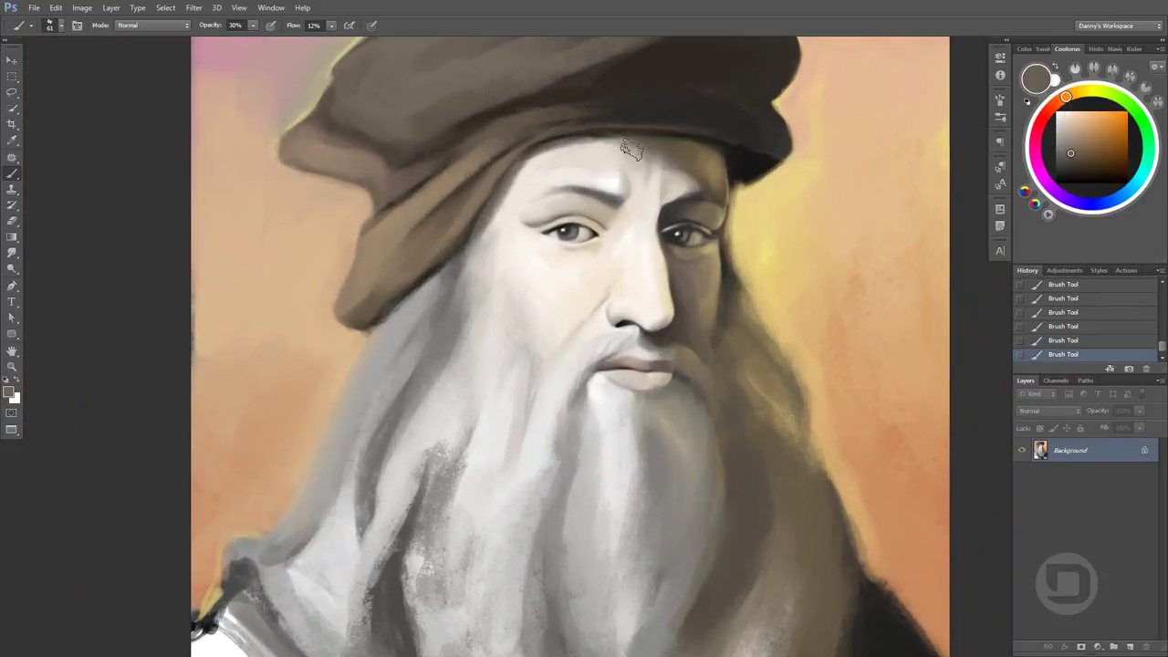
Faintly lighten the forehead, then undo a dark stroke along the hairline
alt+click(682, 144)
mouse_move(587, 115)
mouse_down()
mouse_move(568, 139)
mouse_move(669, 141)
mouse_up()
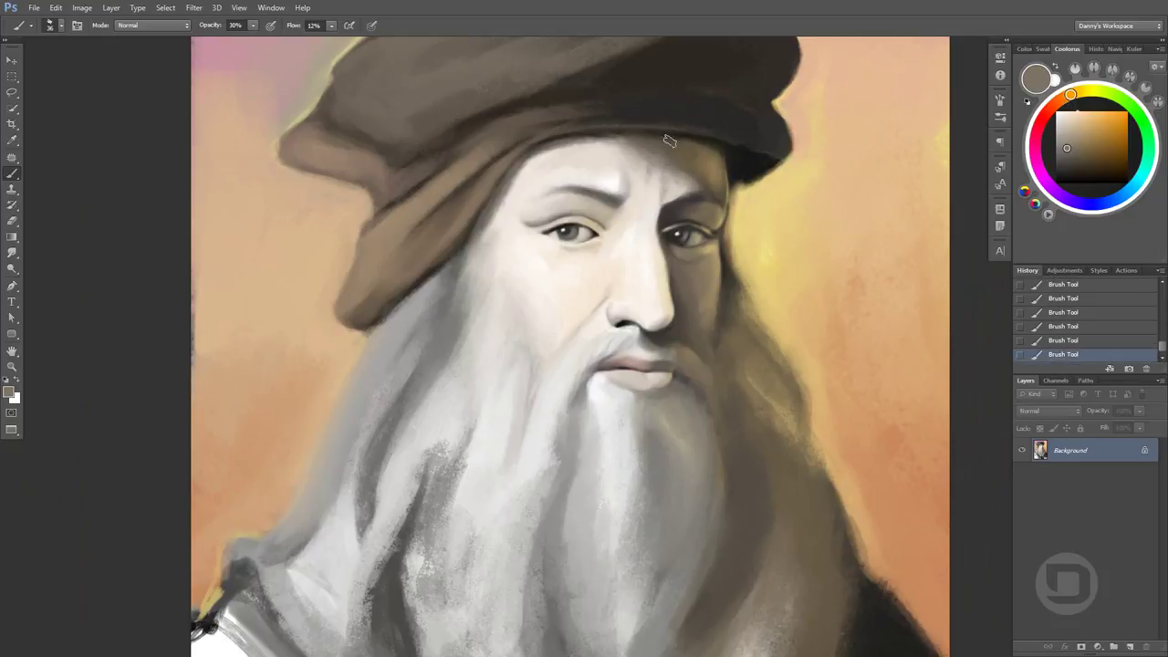
alt+click(702, 142)
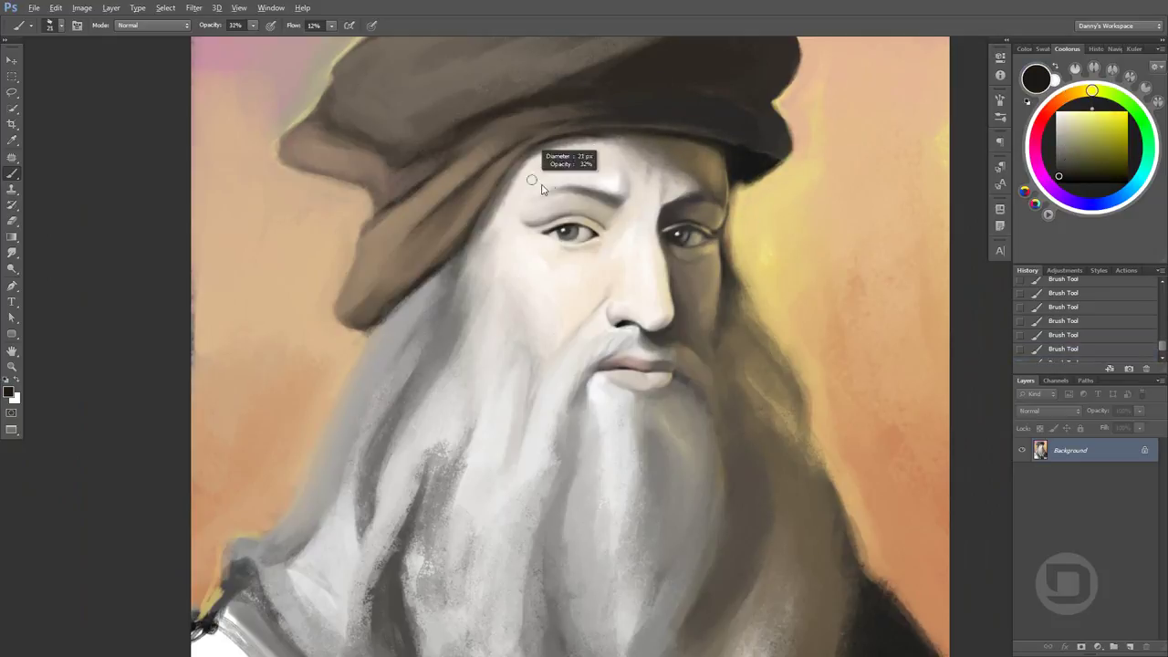
drag(553, 195, 553, 215)
key(ctrl+z)
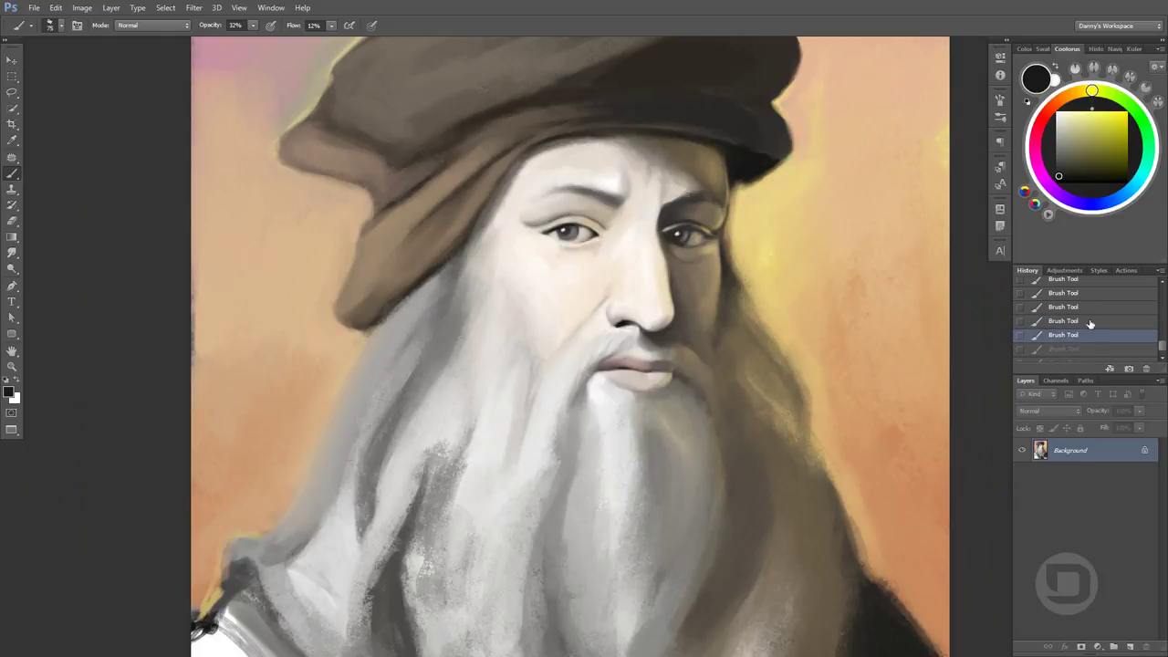
alt+click(595, 162)
Sample peach skin and dark brown tones along the cap edge and background
alt+click(582, 144)
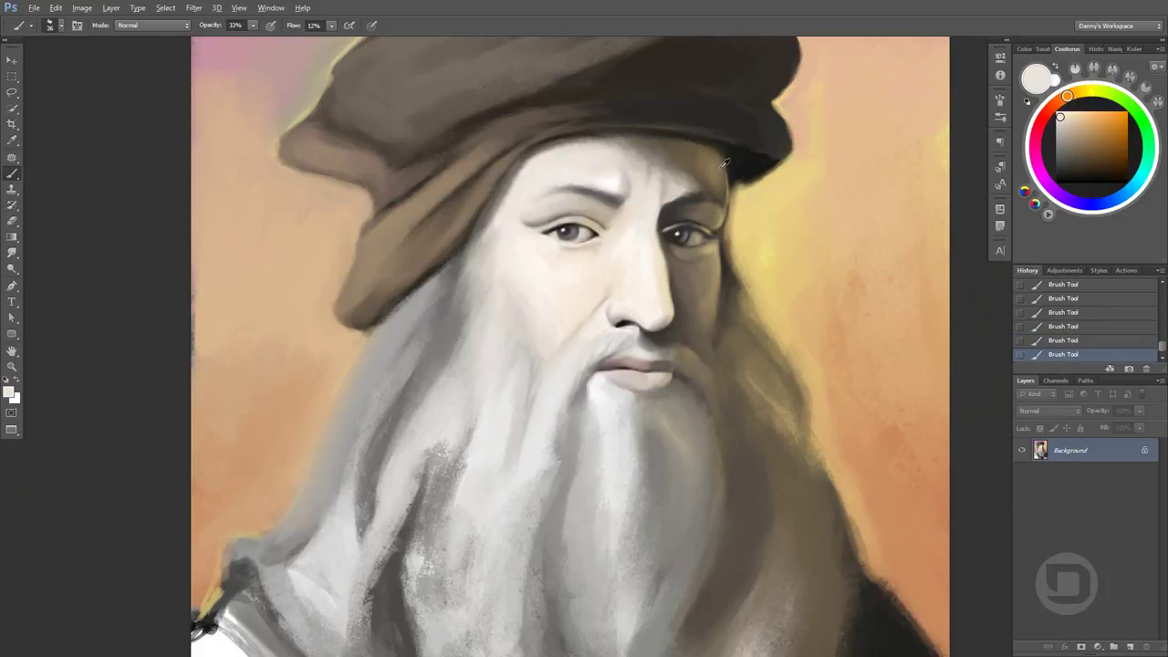
alt+click(531, 167)
alt+click(530, 155)
alt+click(513, 191)
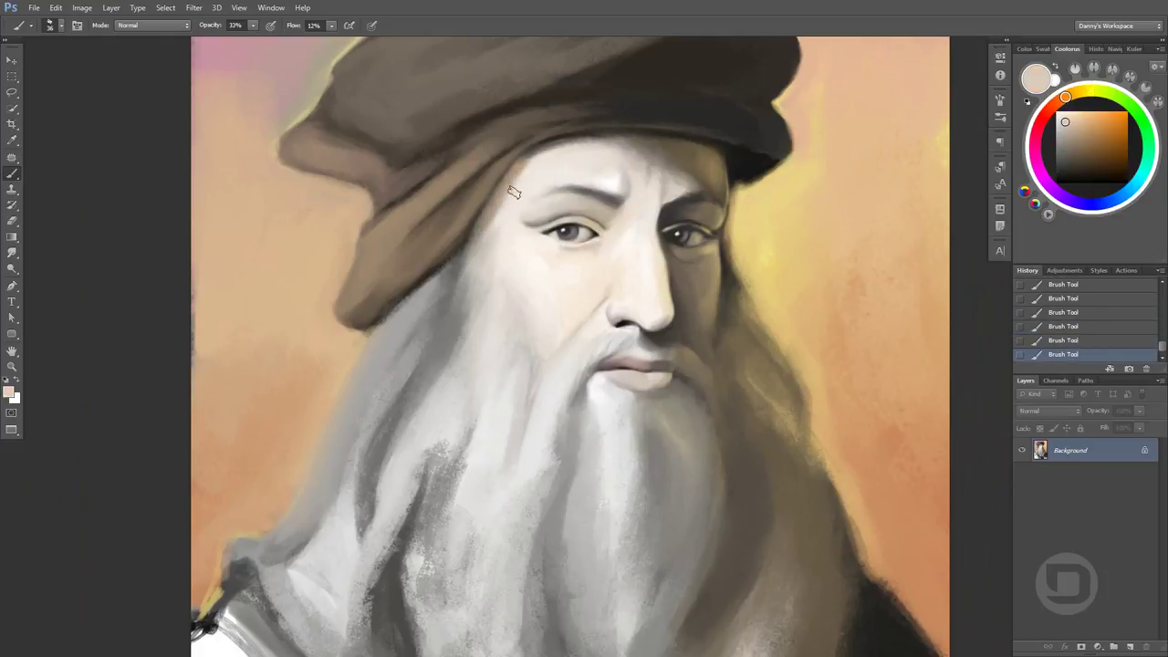
alt+click(544, 140)
alt+click(534, 160)
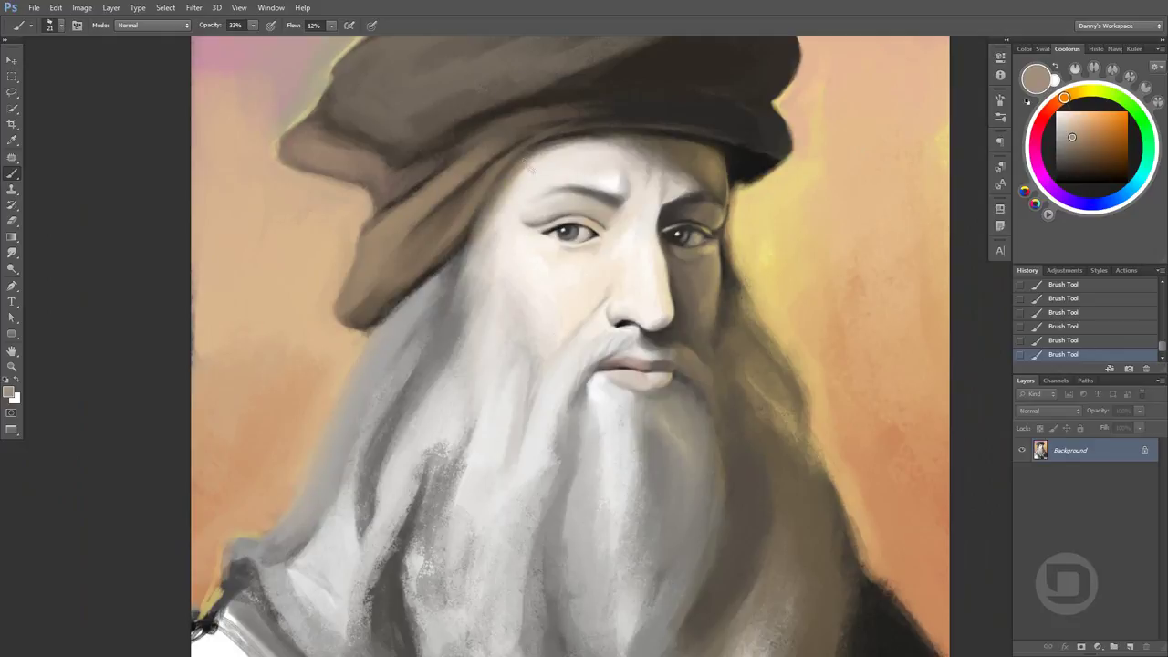
alt+click(511, 169)
scroll(429, 292, up, 3)
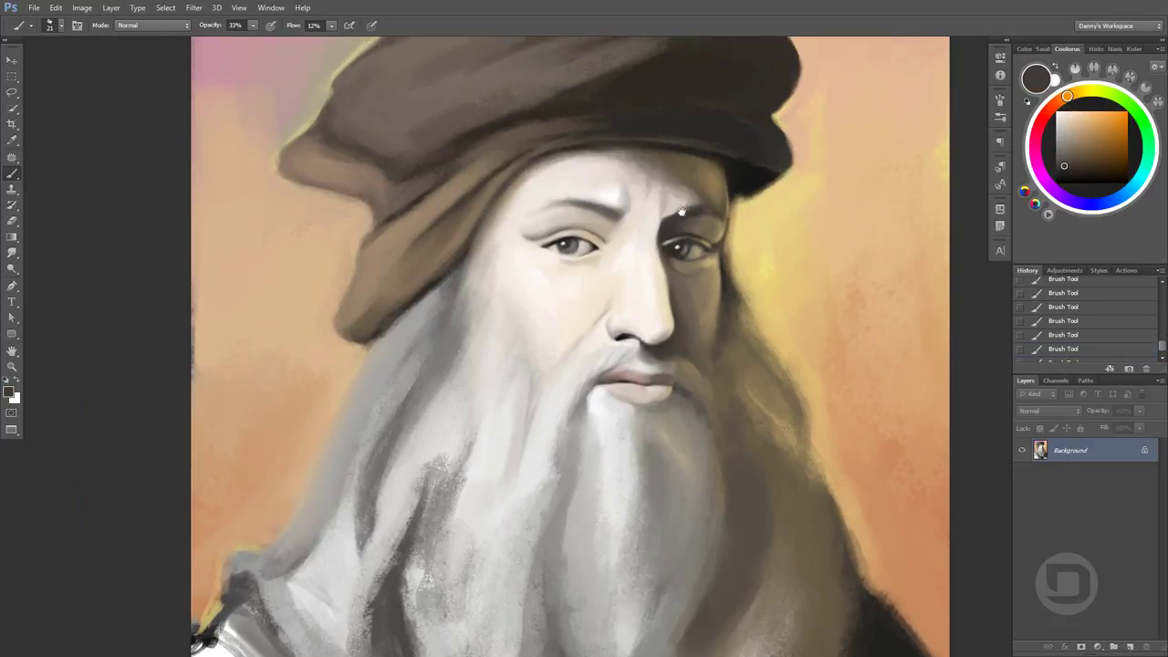
alt+click(354, 339)
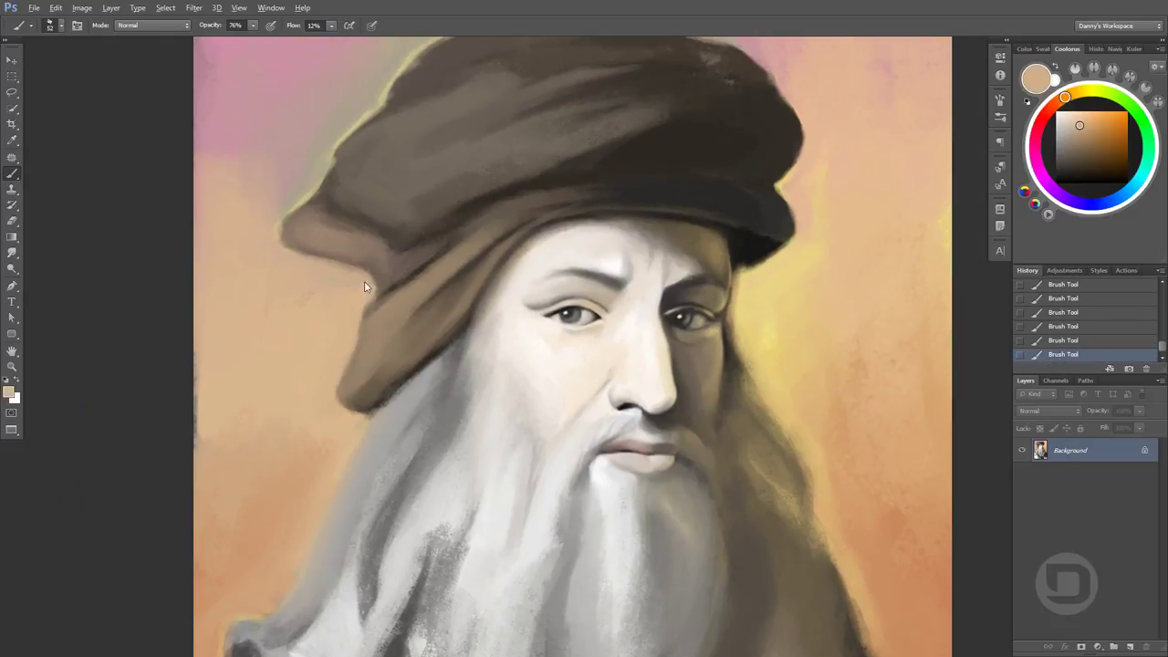
Paint lighter strokes on the cap brim near the face and across the cap's top
alt+click(374, 219)
alt+click(365, 117)
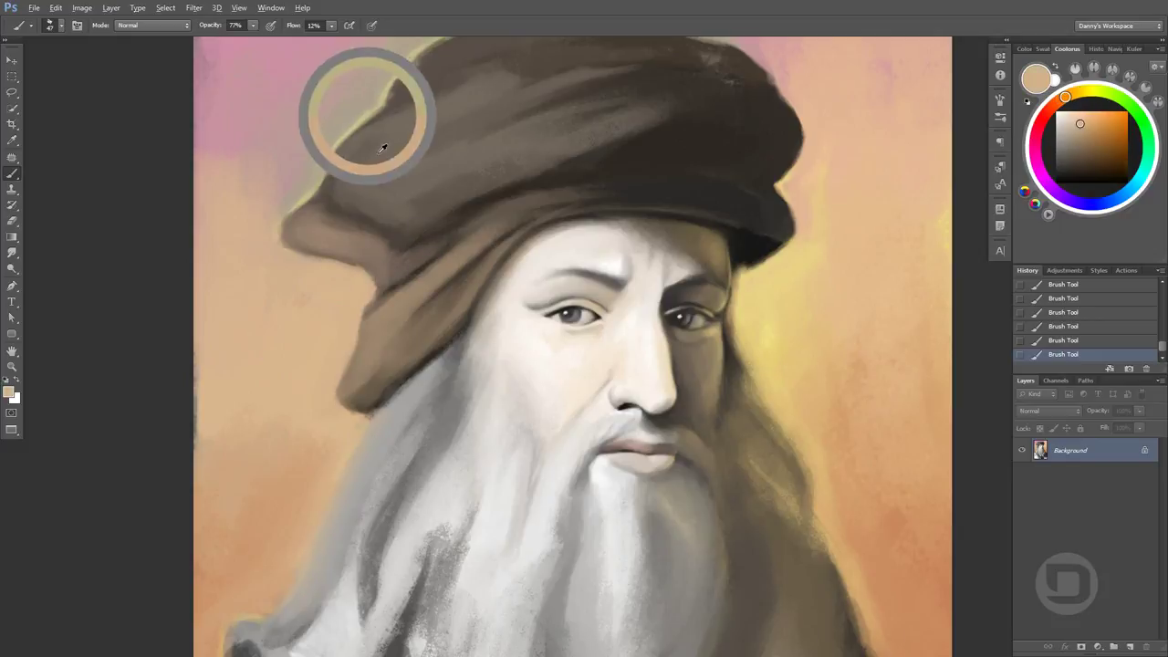
drag(374, 265, 456, 228)
alt+click(352, 255)
alt+click(384, 274)
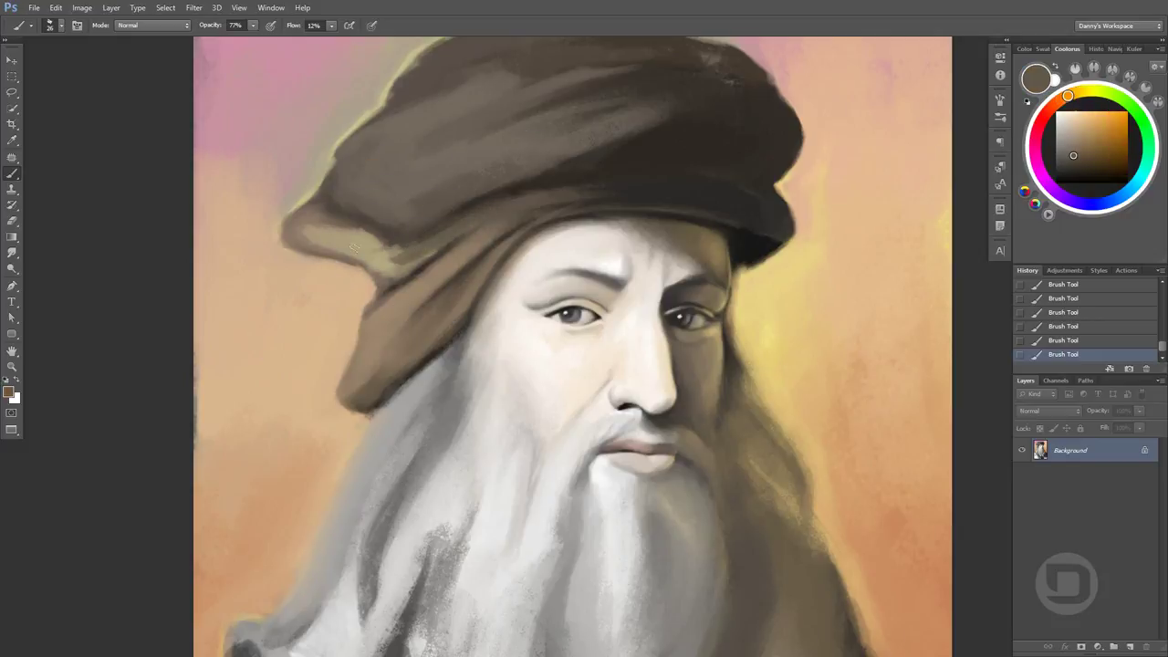
alt+click(378, 242)
alt+click(352, 231)
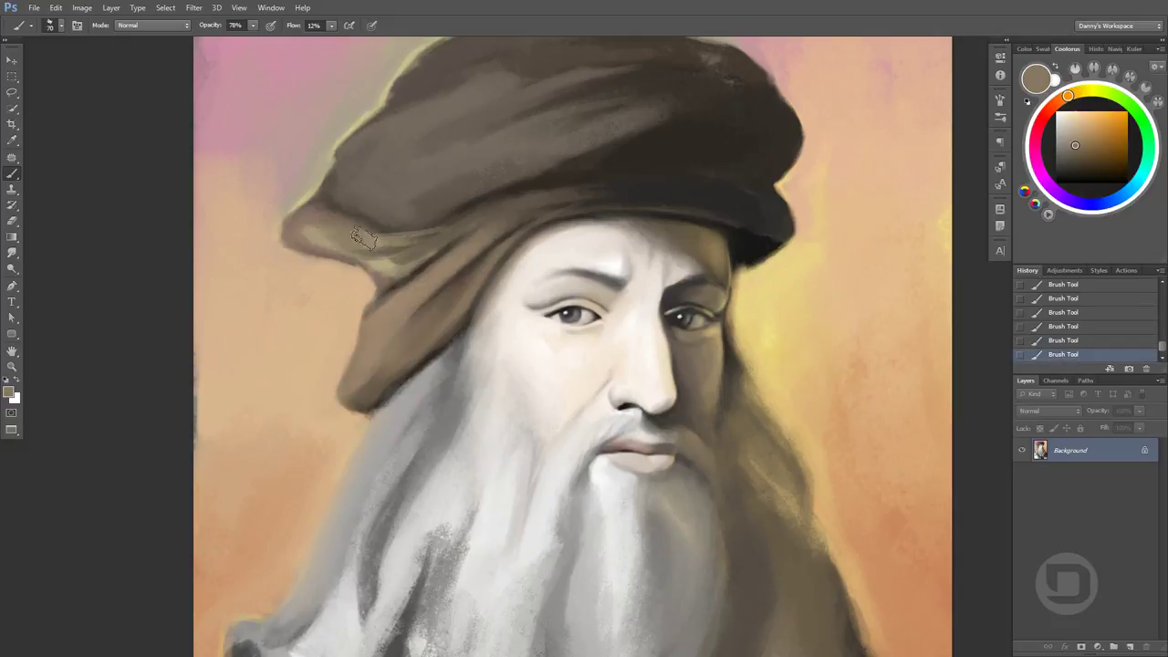
drag(418, 176, 547, 124)
mouse_move(365, 205)
mouse_down()
mouse_move(593, 119)
mouse_move(355, 167)
mouse_up()
Sample cap left-edge tones and paint a peach stroke in the upper-left background
alt+click(355, 167)
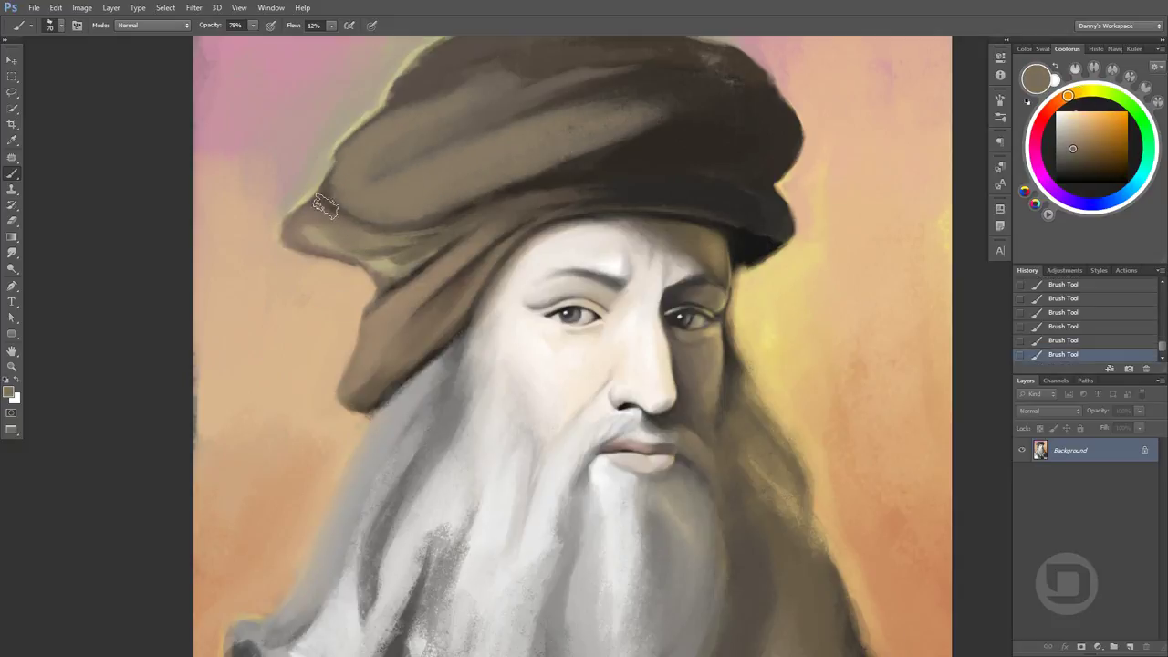
alt+click(320, 158)
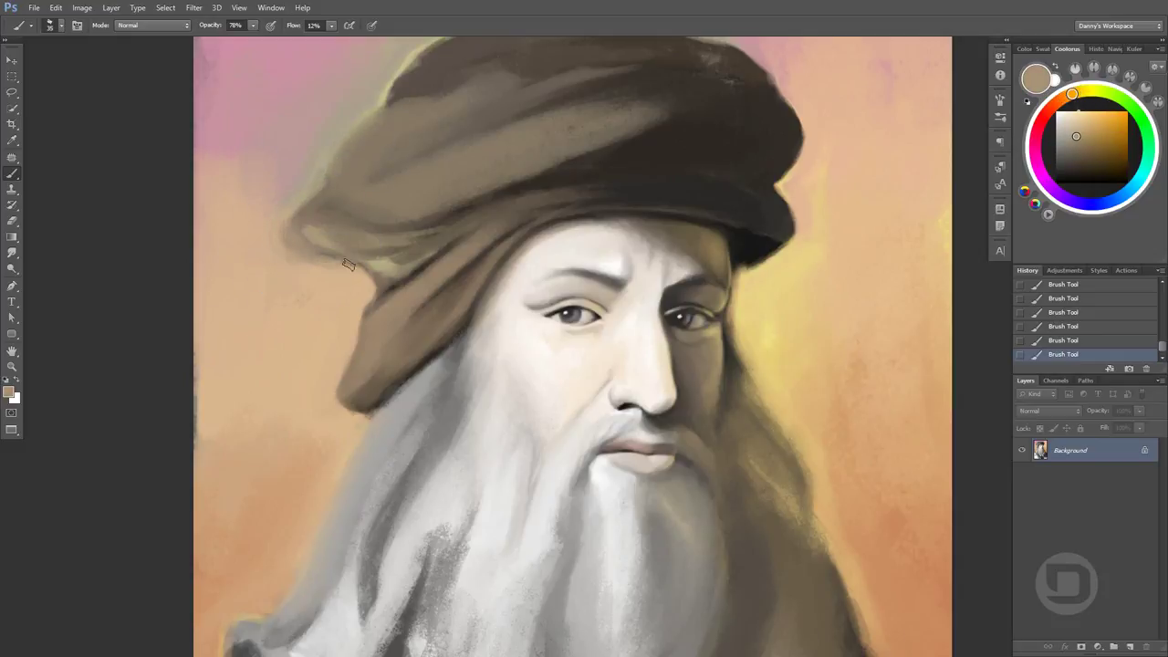
alt+click(312, 240)
alt+click(361, 302)
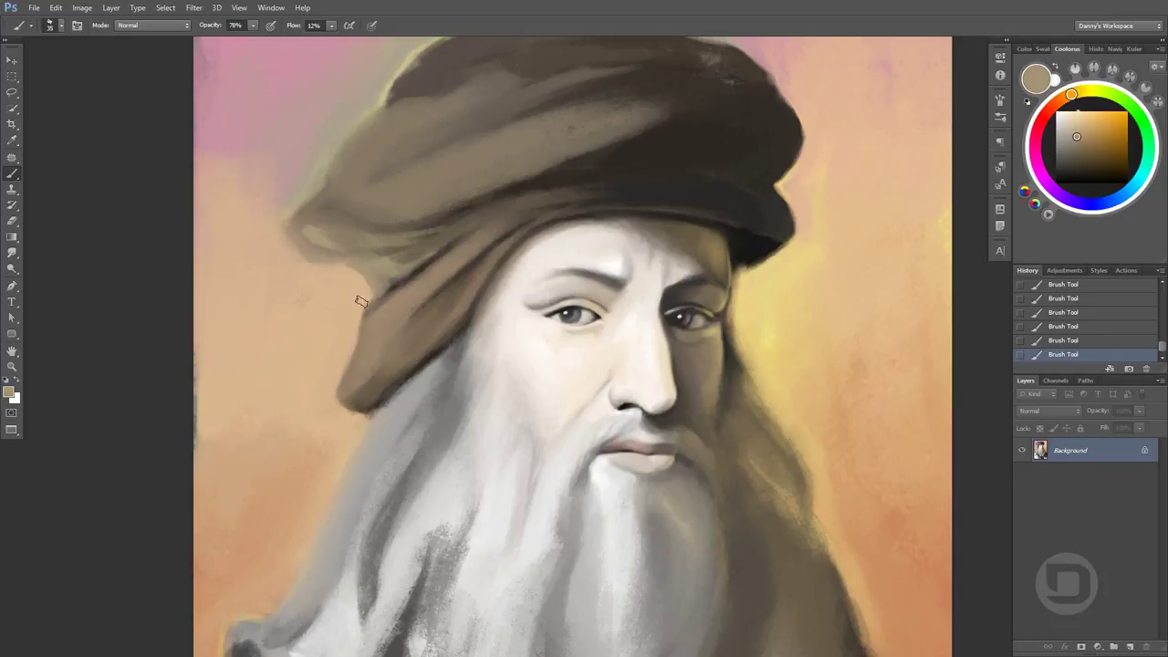
alt+click(356, 297)
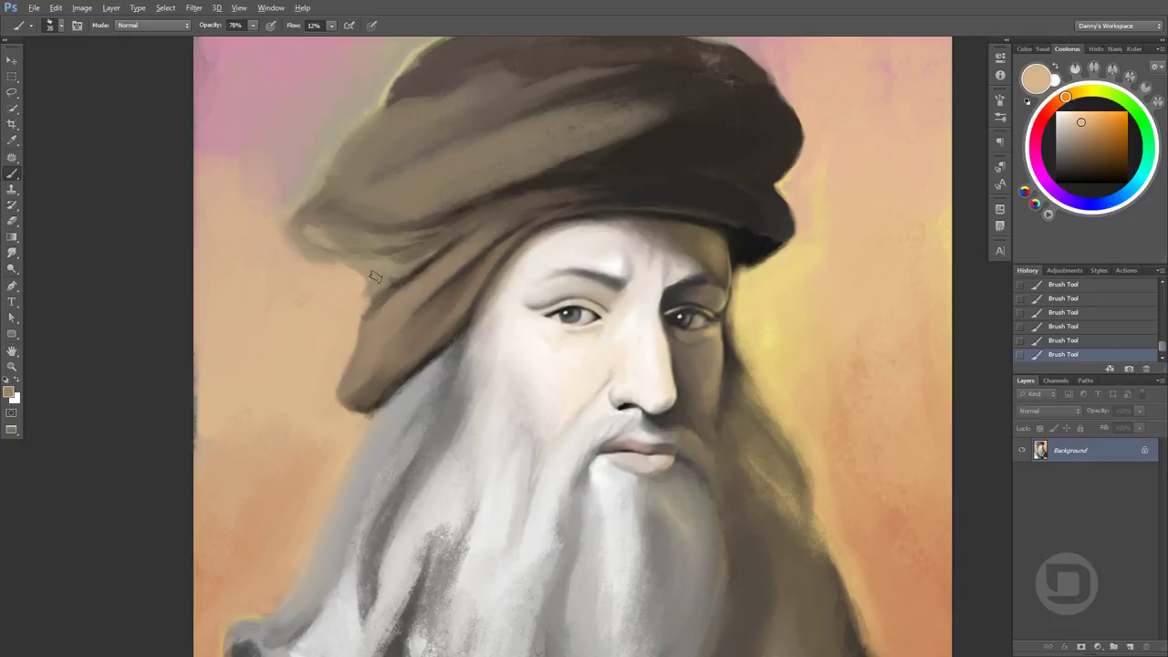
alt+click(374, 279)
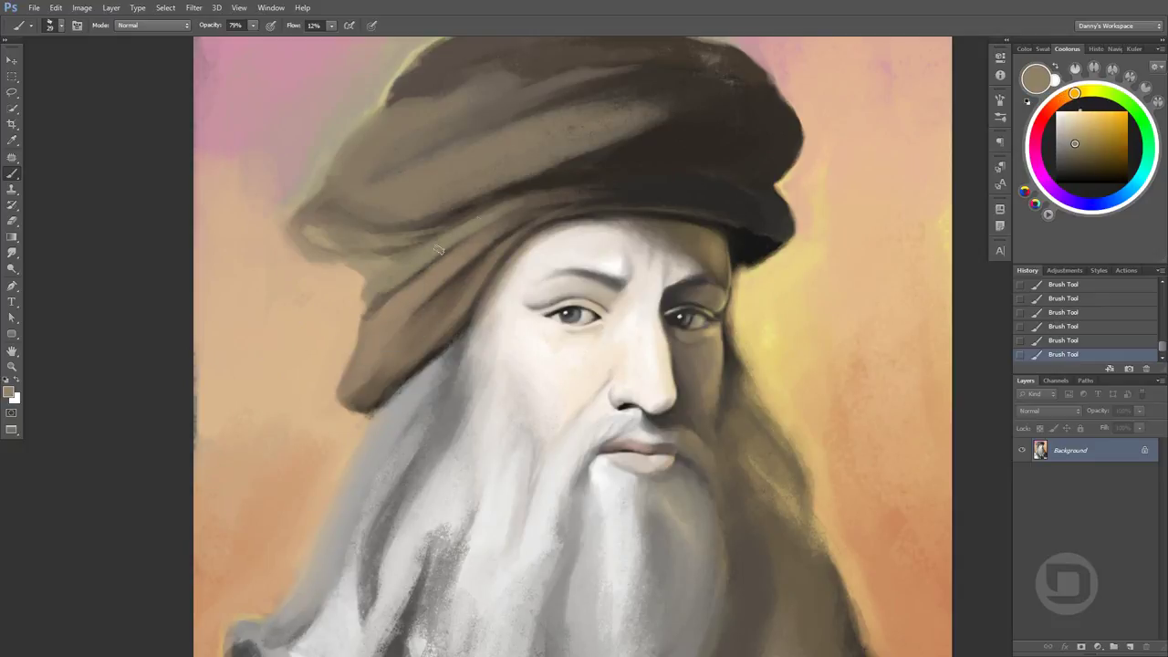
alt+click(224, 187)
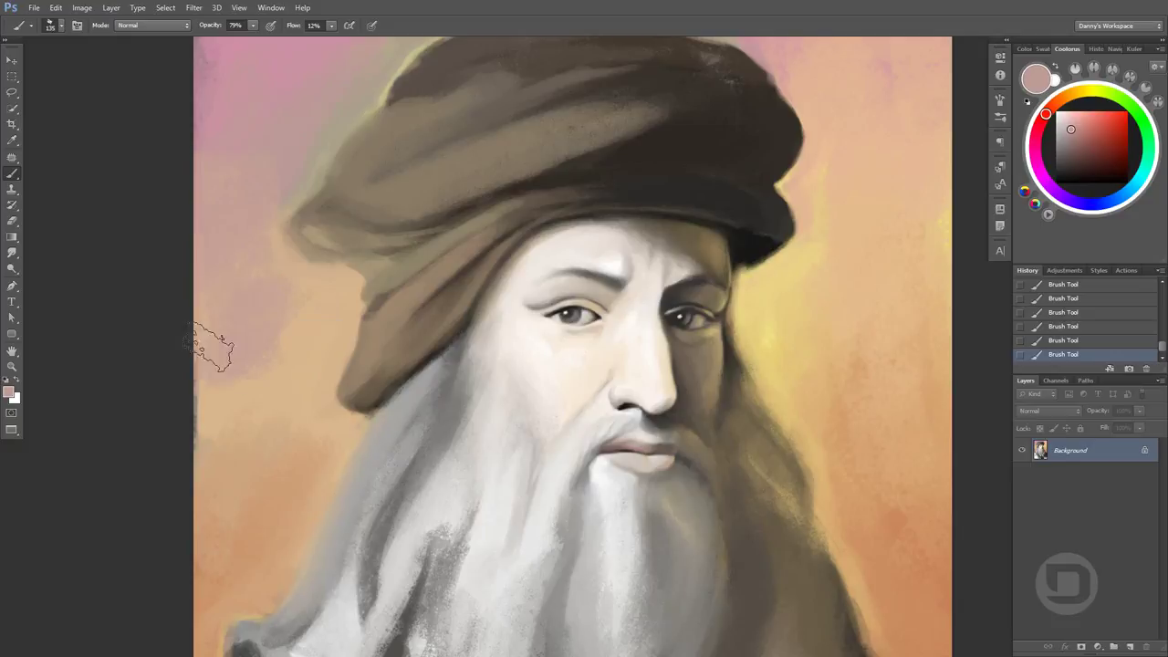
alt+click(213, 348)
drag(247, 156, 301, 239)
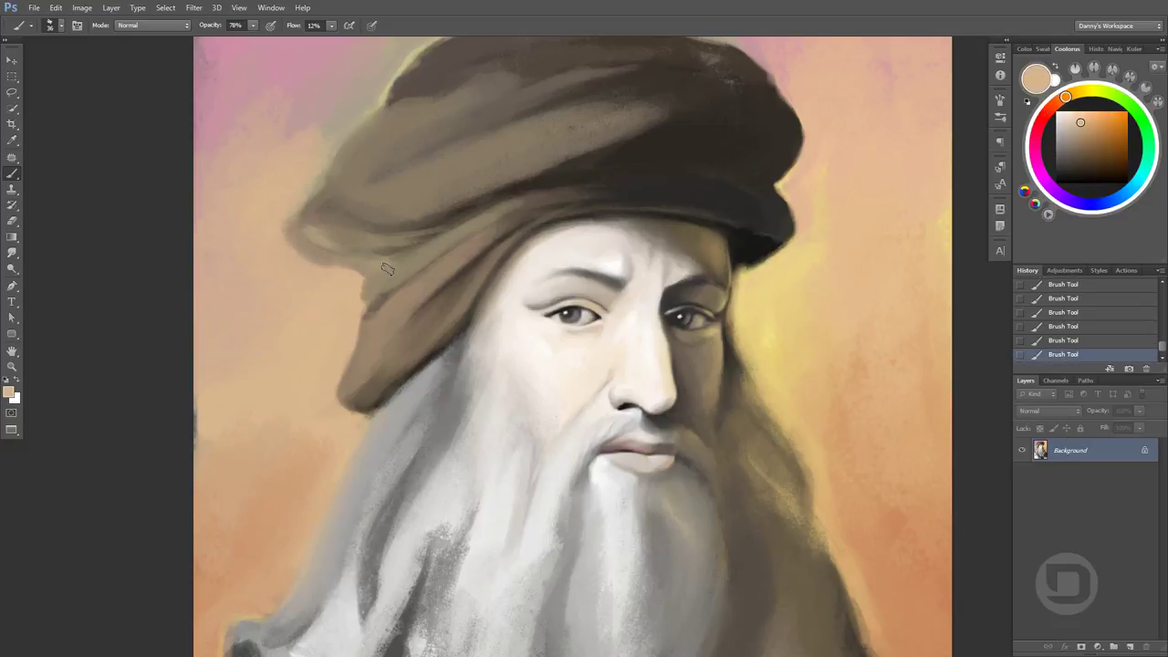
Adjust brush opacity and paint a paler tan stroke across the cap
drag(387, 231, 385, 205)
alt+click(386, 195)
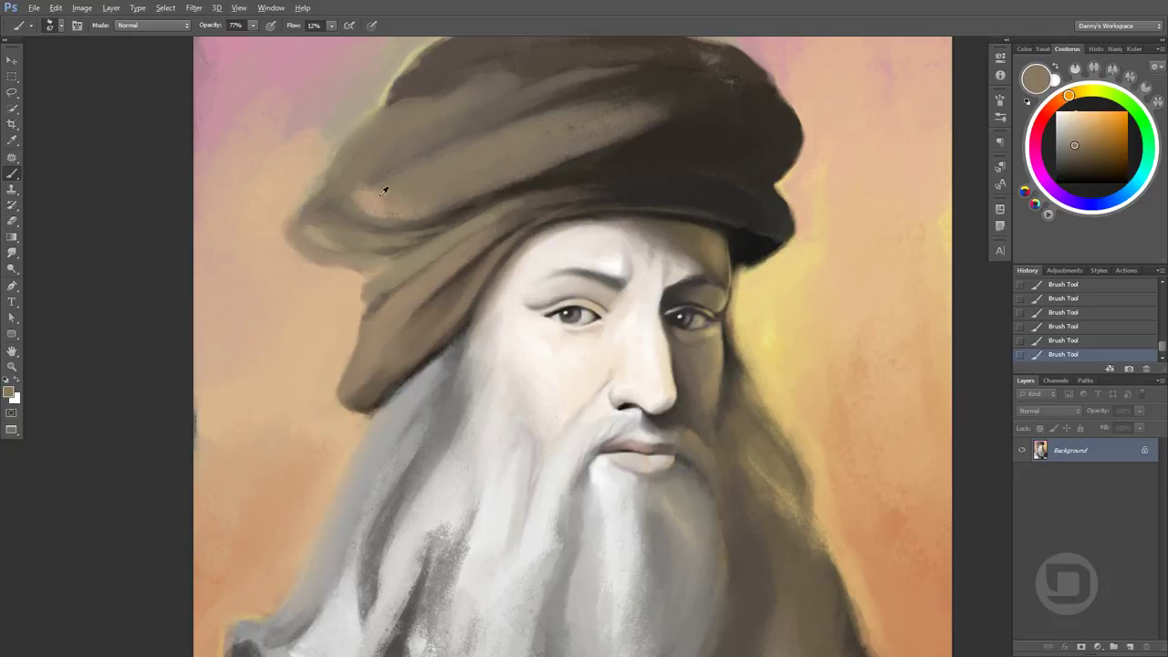
scroll(542, 271, up, 5)
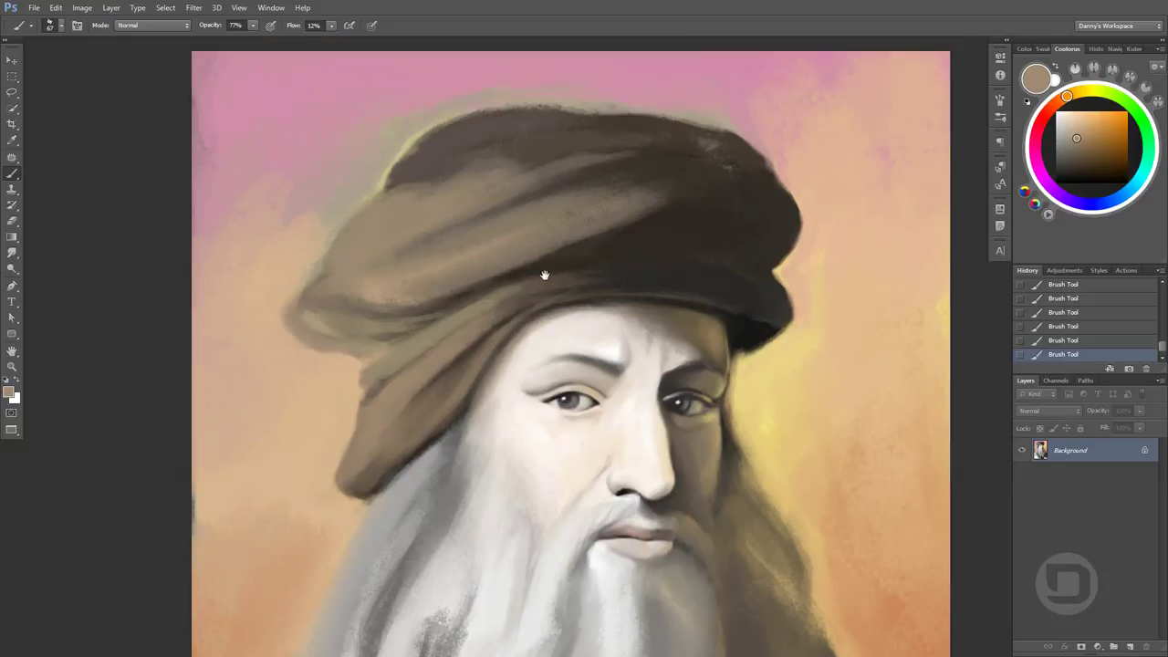
alt+click(407, 264)
mouse_move(460, 250)
mouse_down()
mouse_move(401, 263)
mouse_move(548, 228)
mouse_up()
Darken the cap's upper-left edge and cover the pink background beside it
alt+click(484, 272)
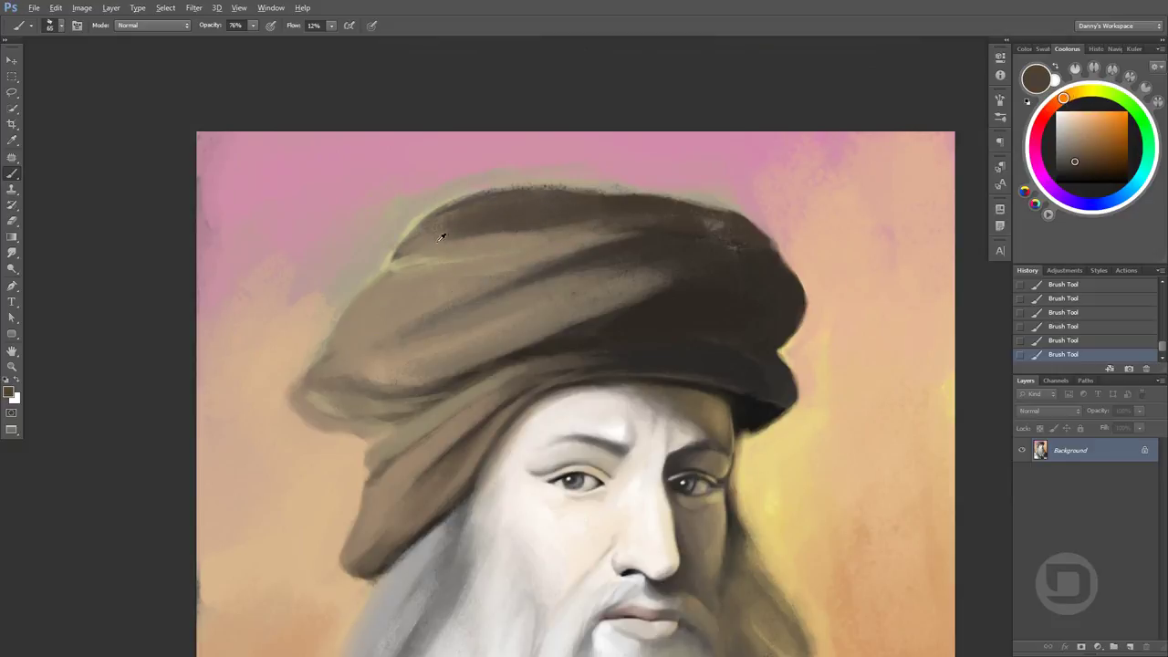
mouse_move(615, 195)
mouse_down()
mouse_move(415, 229)
mouse_move(301, 329)
mouse_up()
alt+click(393, 220)
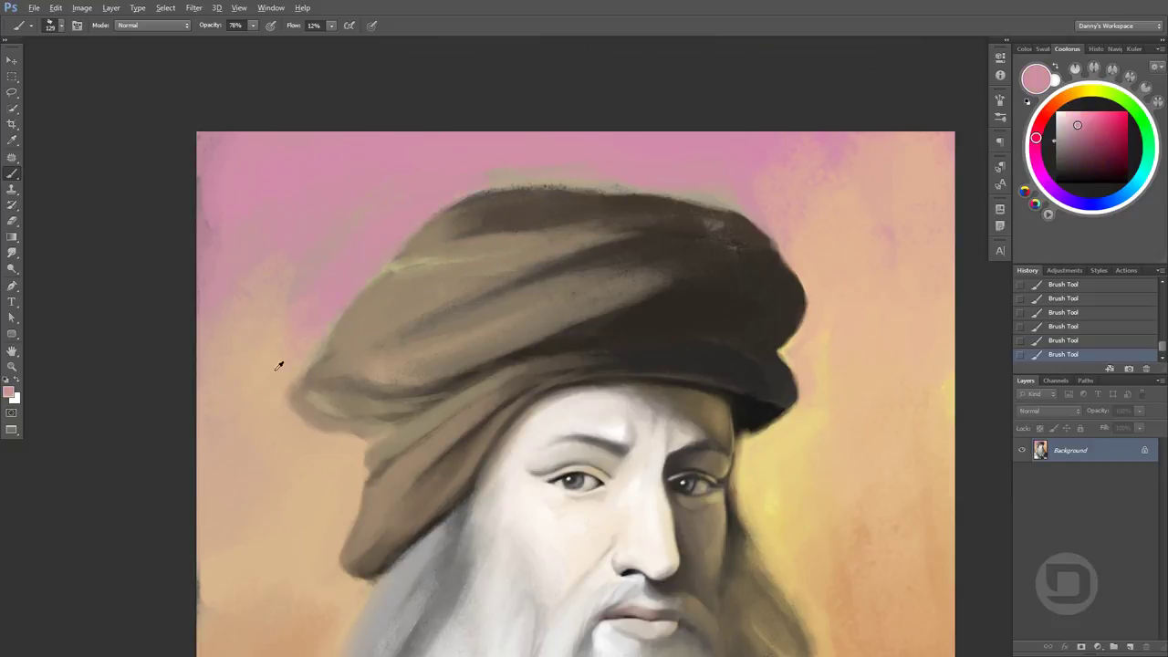
alt+click(399, 279)
alt+click(345, 349)
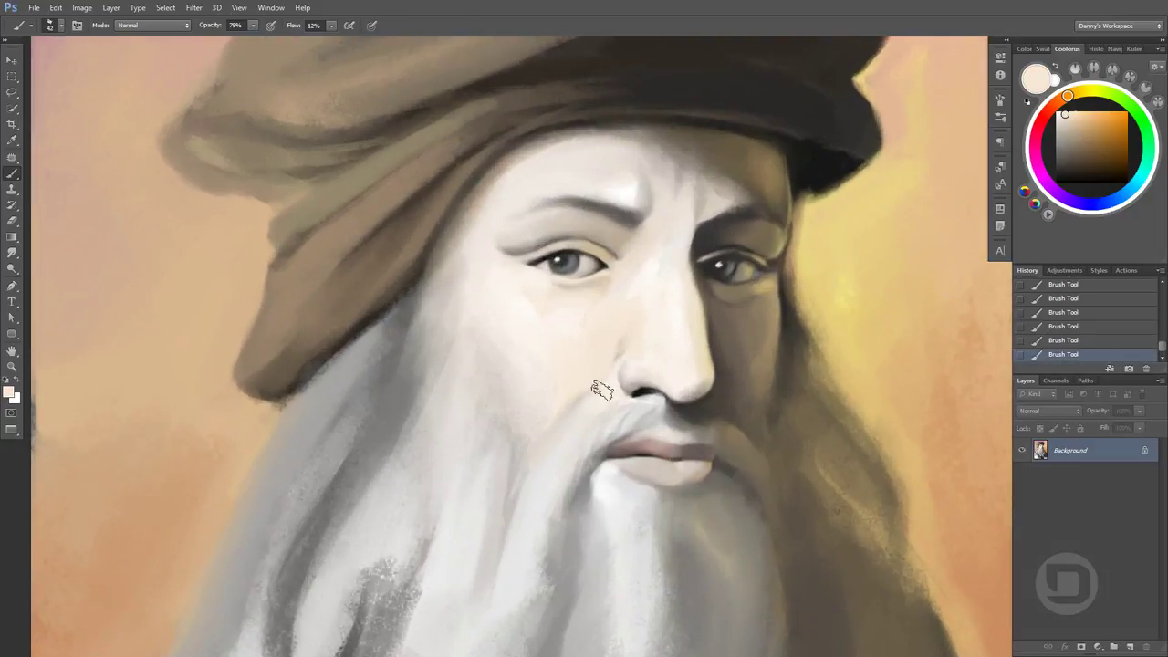
Shrink the brush to 14 px and blend pale skin strokes along the nose's left side
alt+click(600, 396)
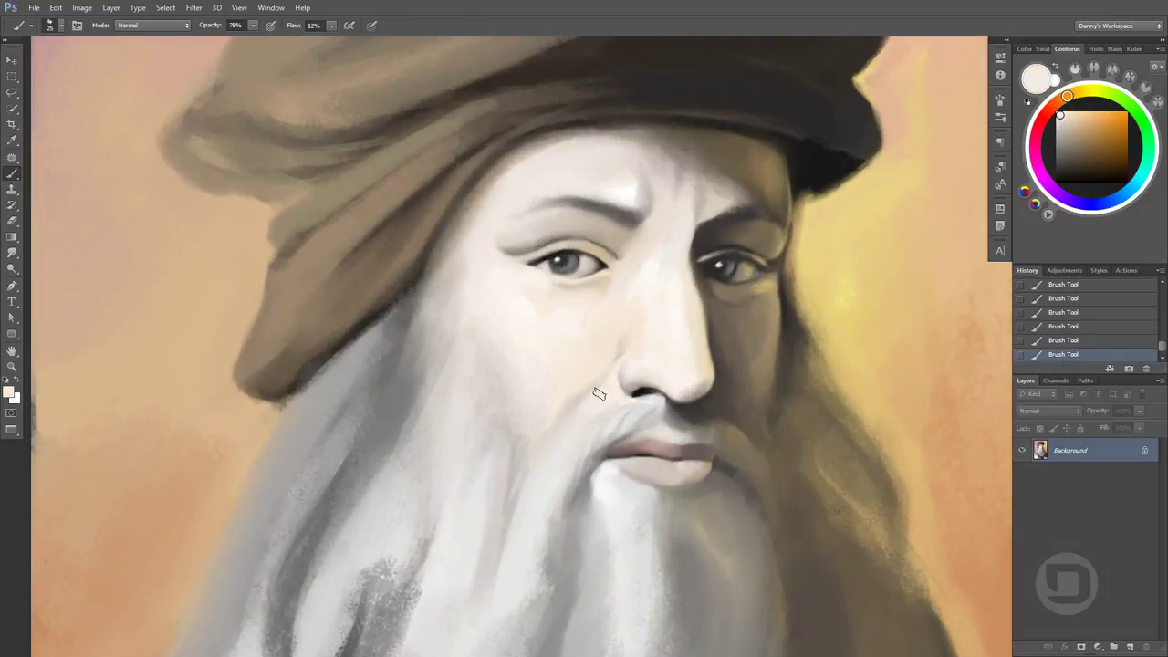
key(bracketleft)
alt+click(629, 351)
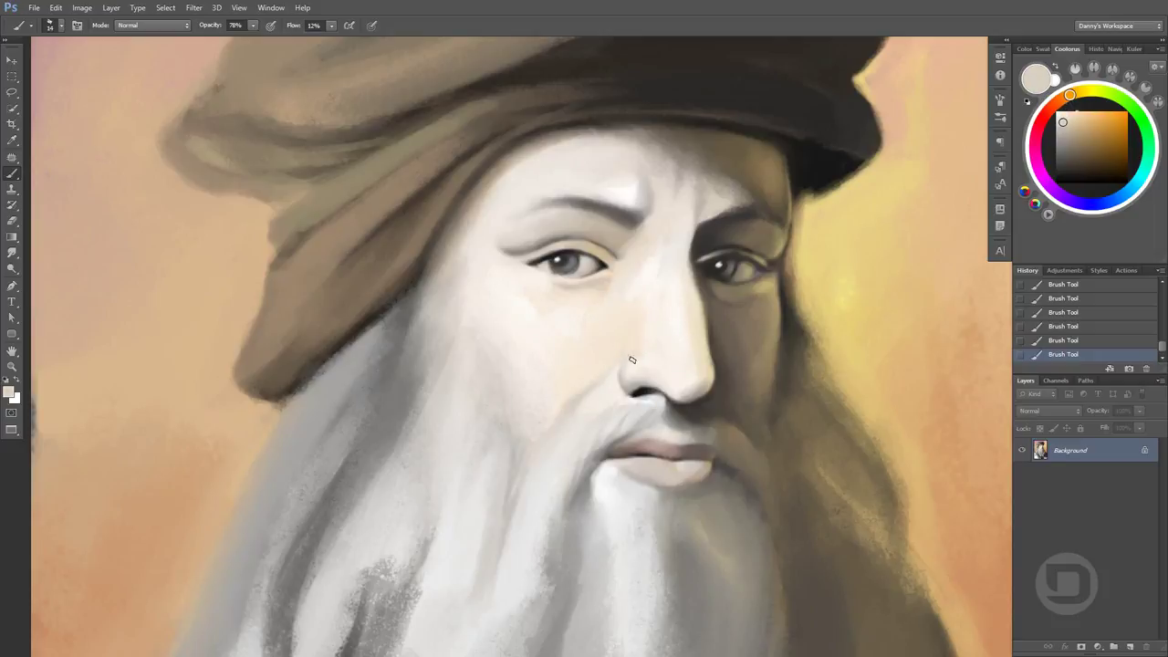
alt+click(623, 374)
drag(818, 332, 796, 351)
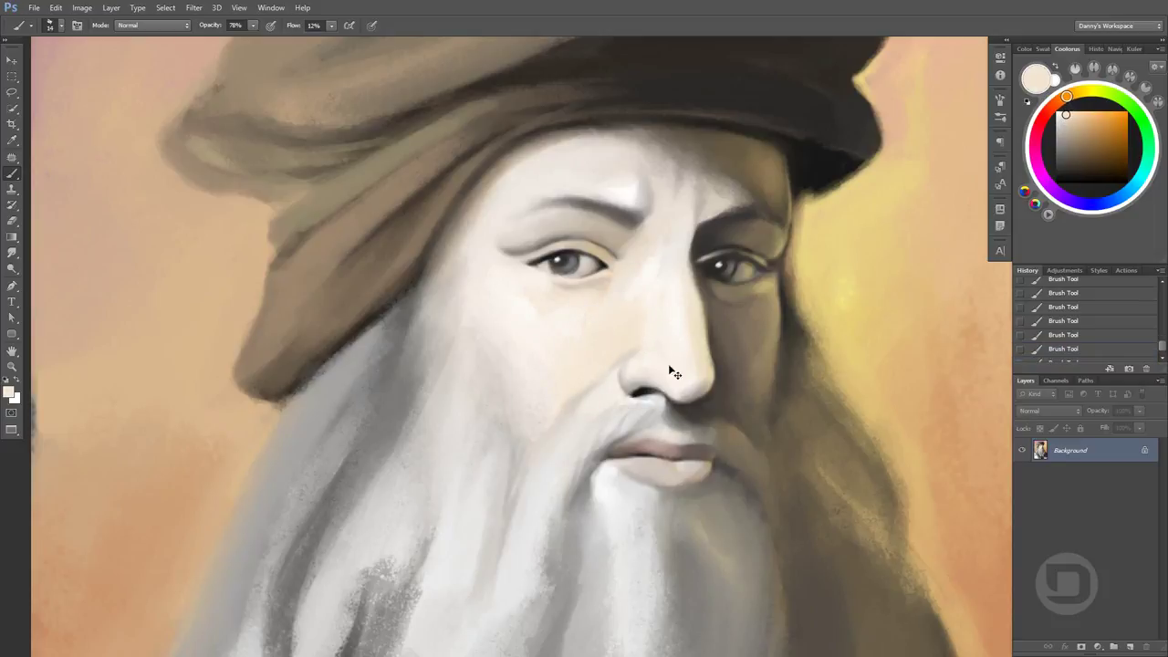
drag(633, 345, 633, 351)
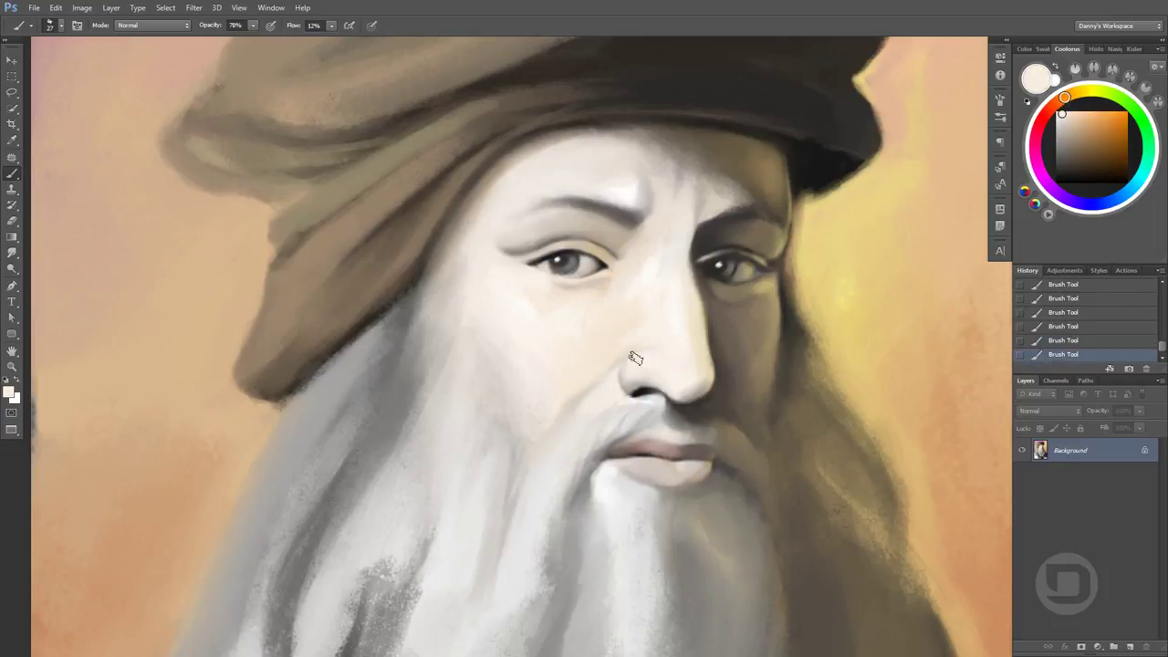
alt+click(634, 377)
Fit the portrait in the window and paint dark shadows in the right hair and lower beard
alt+click(648, 377)
key(ctrl+0)
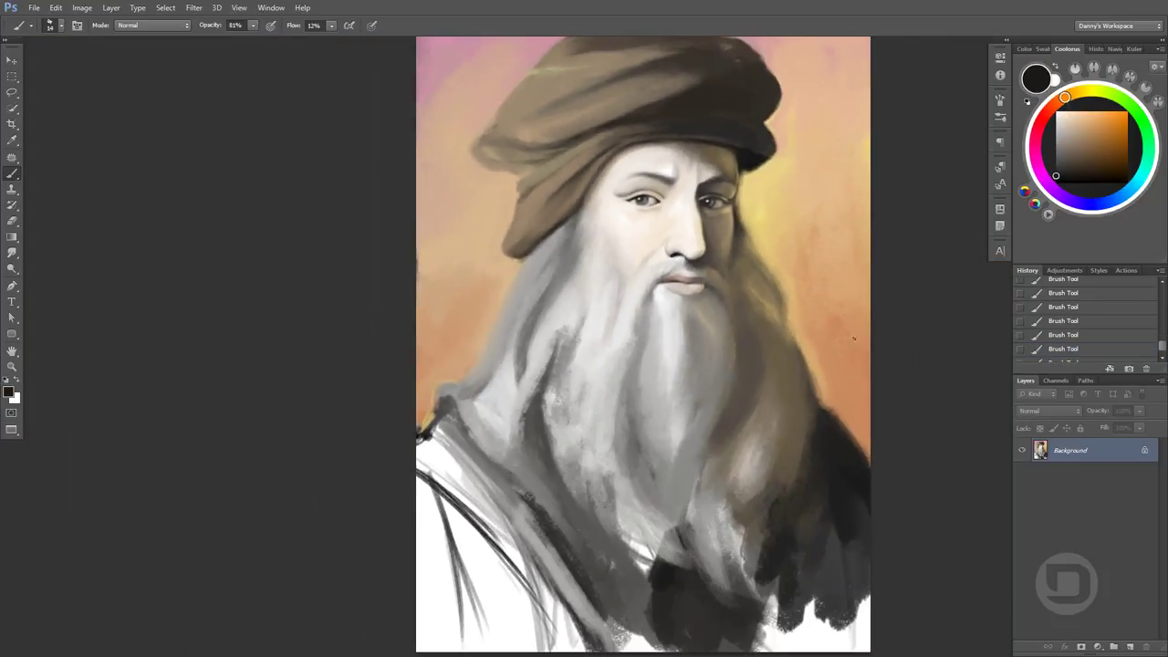
alt+click(841, 522)
drag(841, 522, 873, 639)
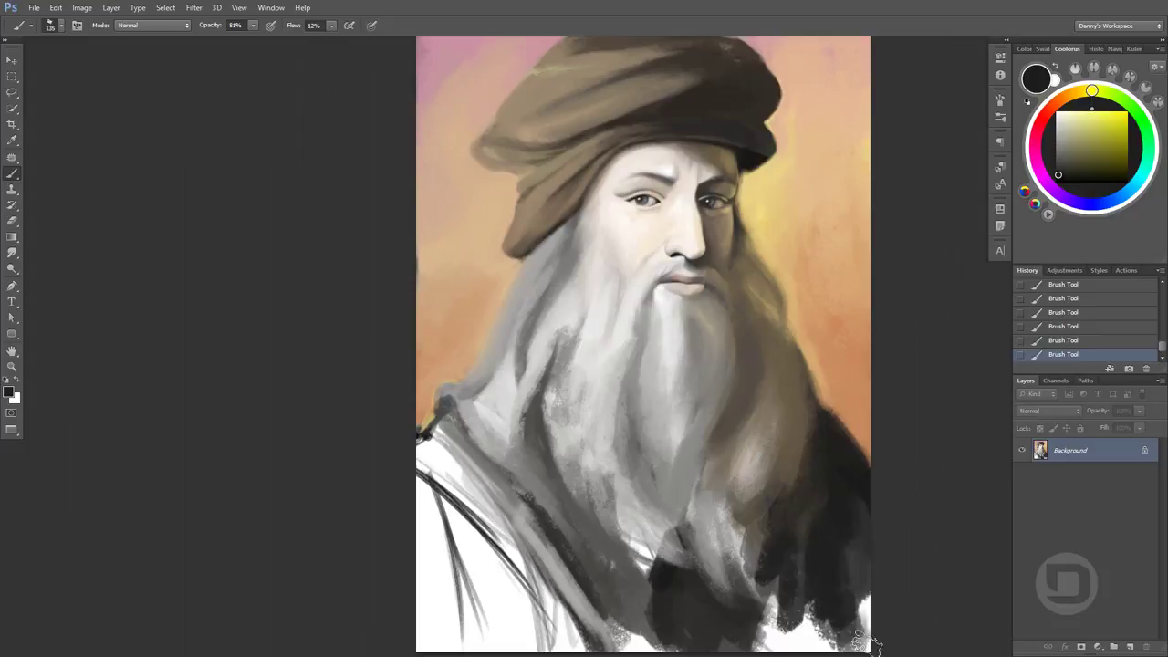
mouse_move(847, 482)
mouse_down()
mouse_move(829, 442)
mouse_move(748, 570)
mouse_move(700, 522)
mouse_move(772, 514)
mouse_move(756, 490)
mouse_move(748, 537)
mouse_up()
alt+click(832, 477)
alt+click(789, 438)
Add light grey-brown strands to the lower-right beard
alt+click(766, 502)
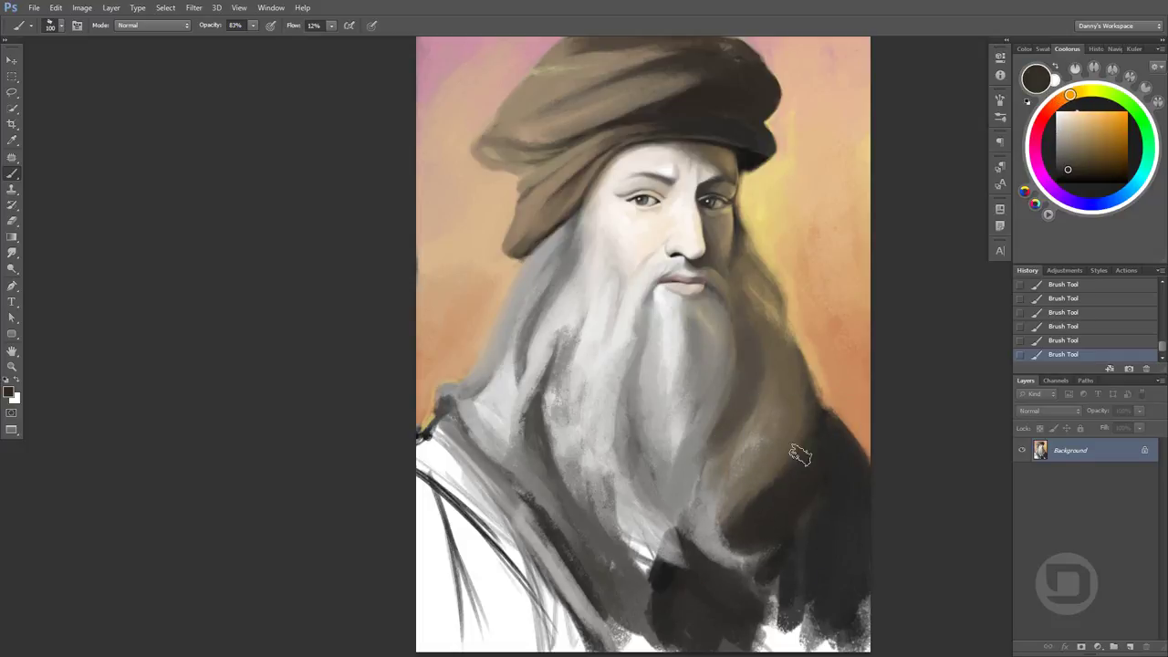
drag(795, 454, 754, 494)
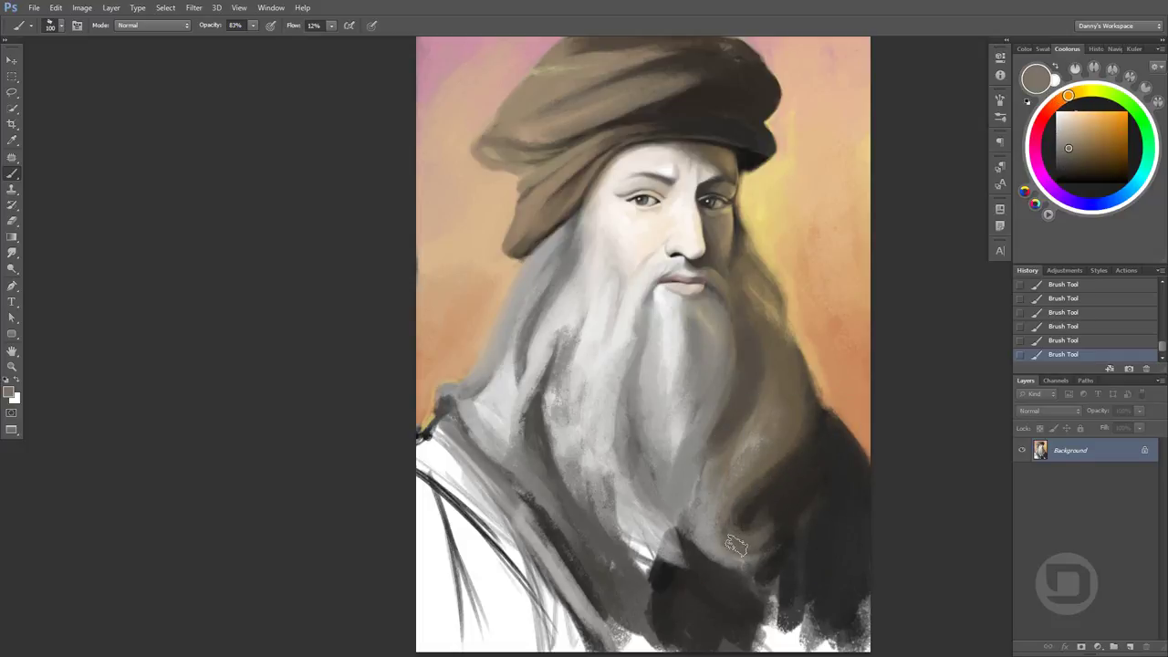
mouse_move(737, 544)
mouse_down()
mouse_move(744, 500)
mouse_move(761, 495)
mouse_up()
alt+click(745, 501)
alt+click(665, 498)
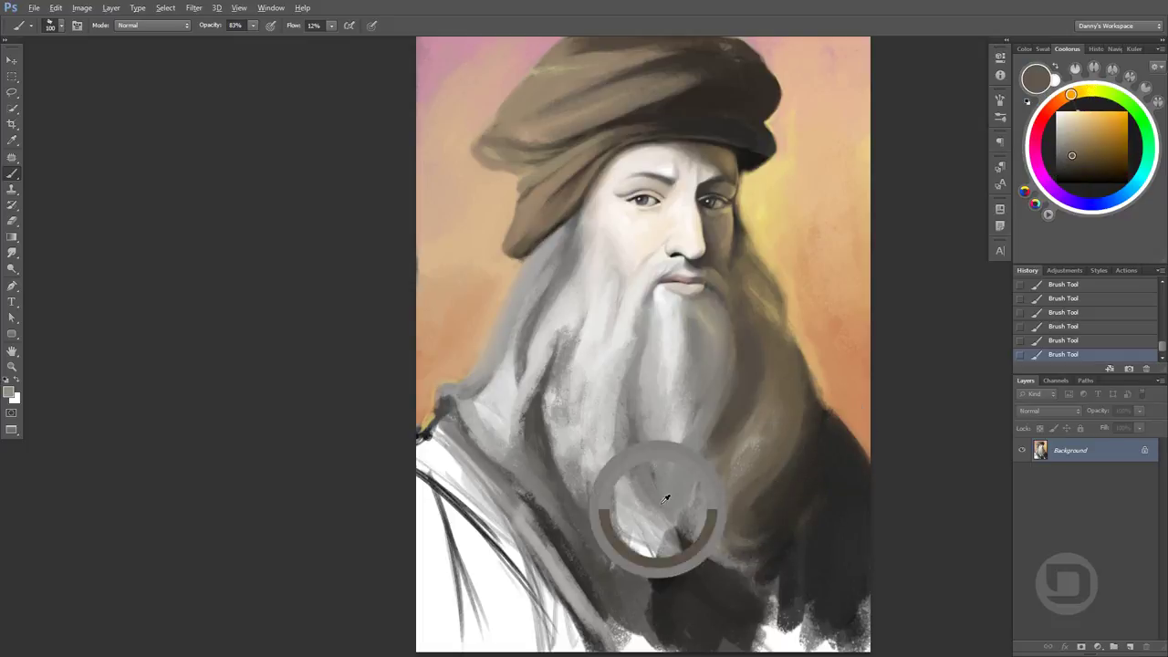
Paint yellow-tinted near-white strands down the centre of the beard
mouse_move(665, 499)
mouse_down()
mouse_move(650, 372)
mouse_move(648, 388)
mouse_up()
alt+click(658, 326)
alt+click(658, 420)
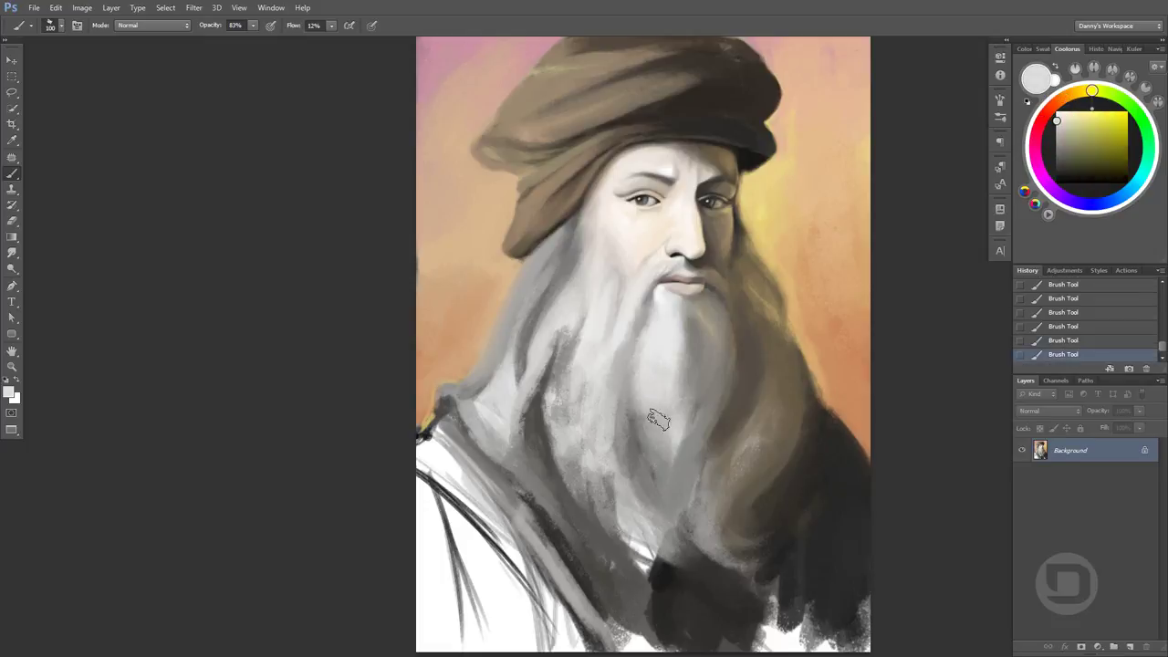
alt+click(683, 451)
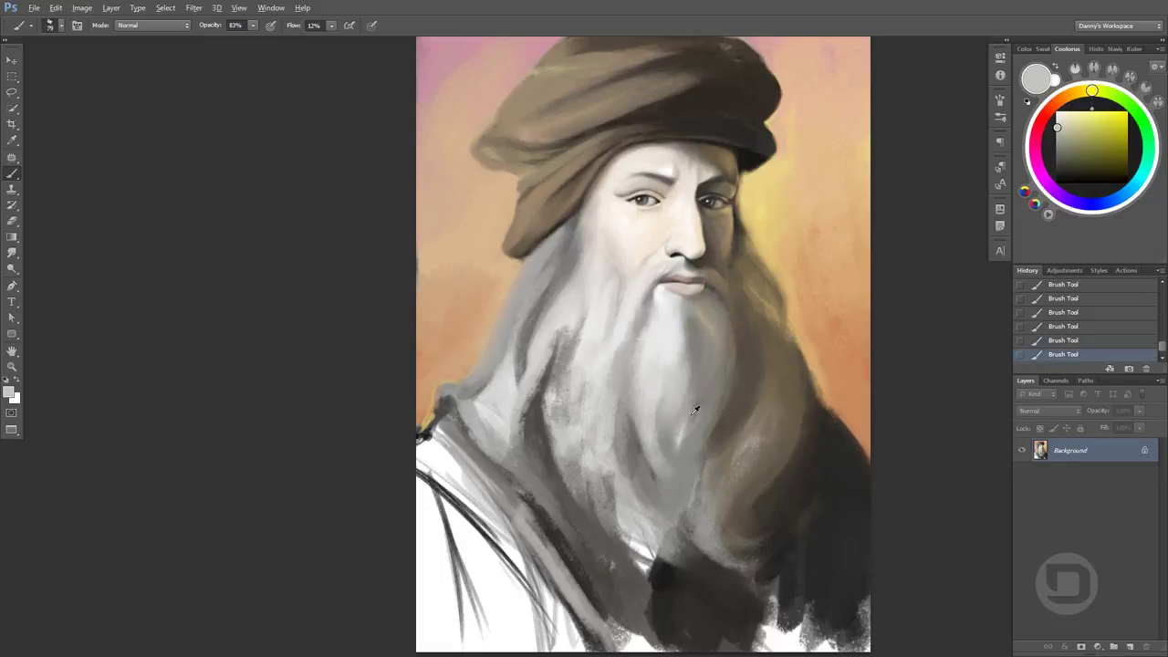
drag(694, 411, 671, 429)
drag(661, 370, 683, 478)
alt+click(644, 468)
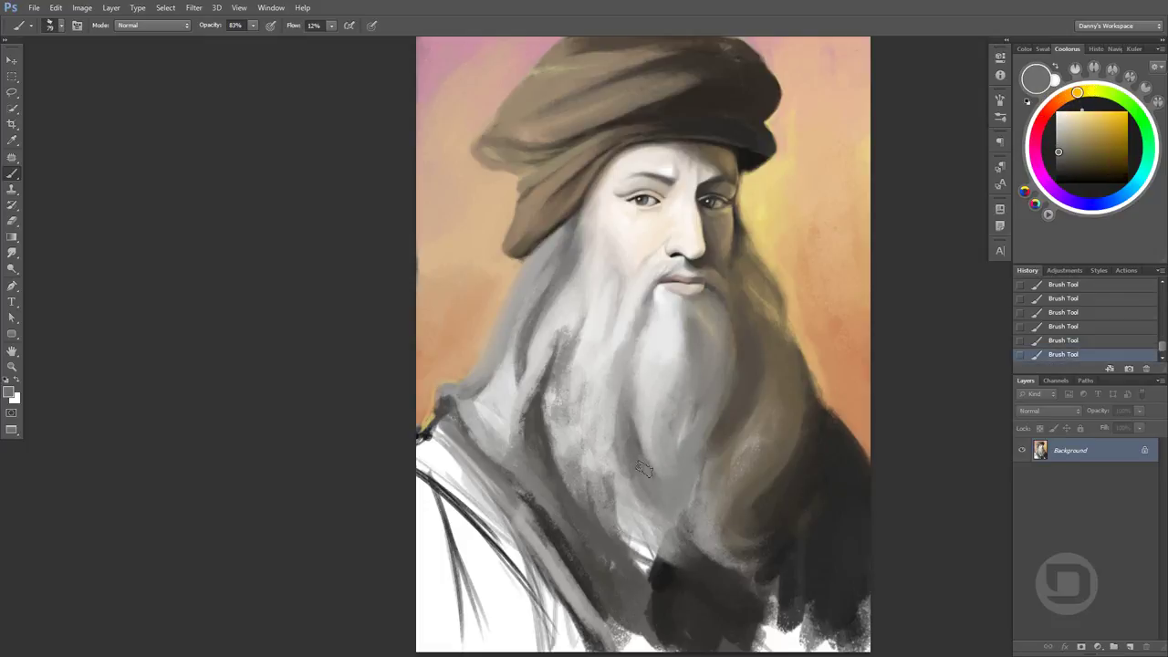
mouse_move(639, 438)
mouse_down()
mouse_move(630, 375)
mouse_move(639, 456)
mouse_up()
Paint light sampled grey strokes down the beard's left strands
scroll(636, 333, up, 1)
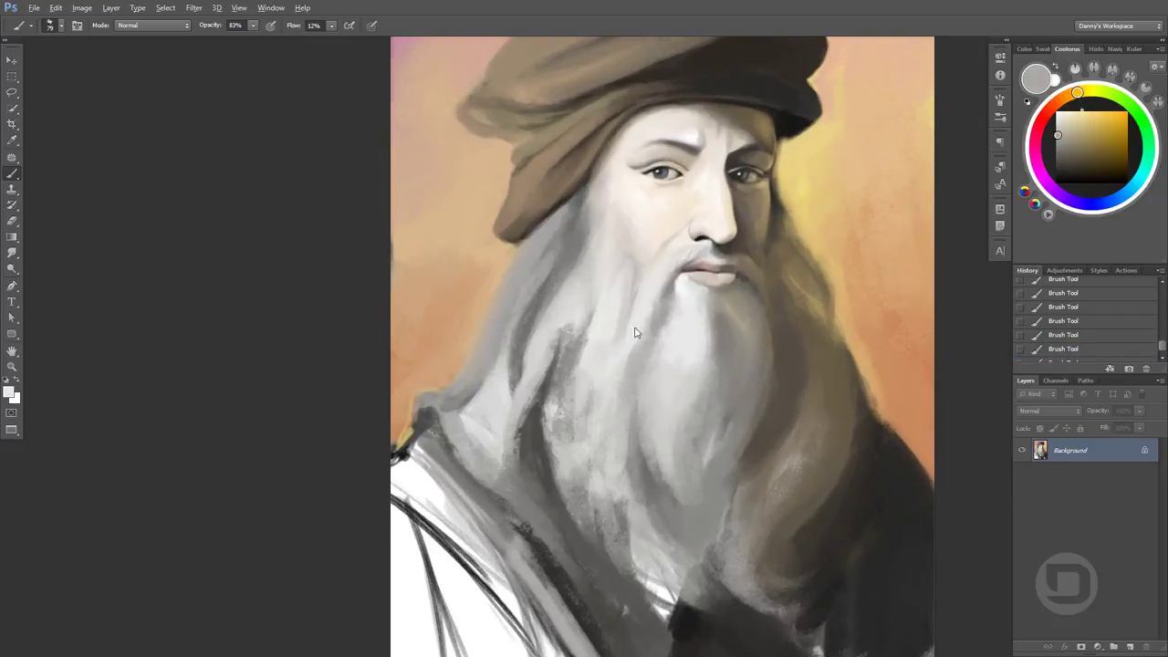
alt+click(548, 241)
drag(520, 233, 498, 292)
alt+click(538, 247)
mouse_move(538, 219)
mouse_down()
mouse_move(501, 438)
mouse_move(501, 342)
mouse_up()
alt+click(507, 301)
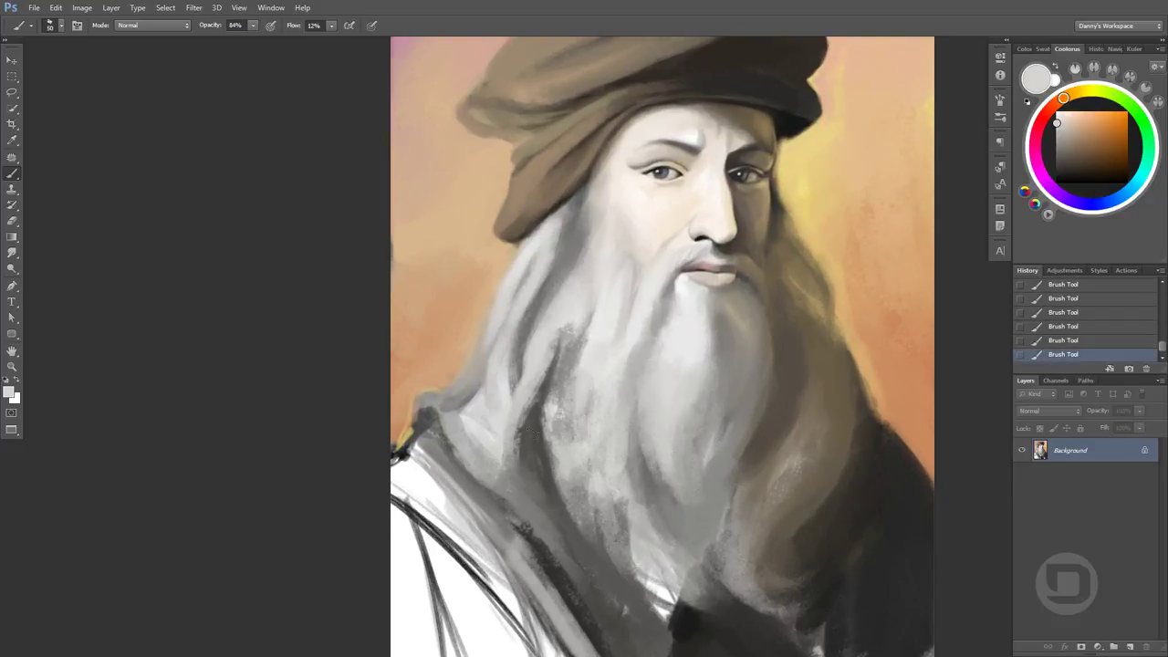
mouse_move(534, 437)
mouse_down()
mouse_move(515, 411)
mouse_move(507, 342)
mouse_up()
Sample a darker grey near the cap and repaint the left beard strands top to bottom
alt+click(534, 286)
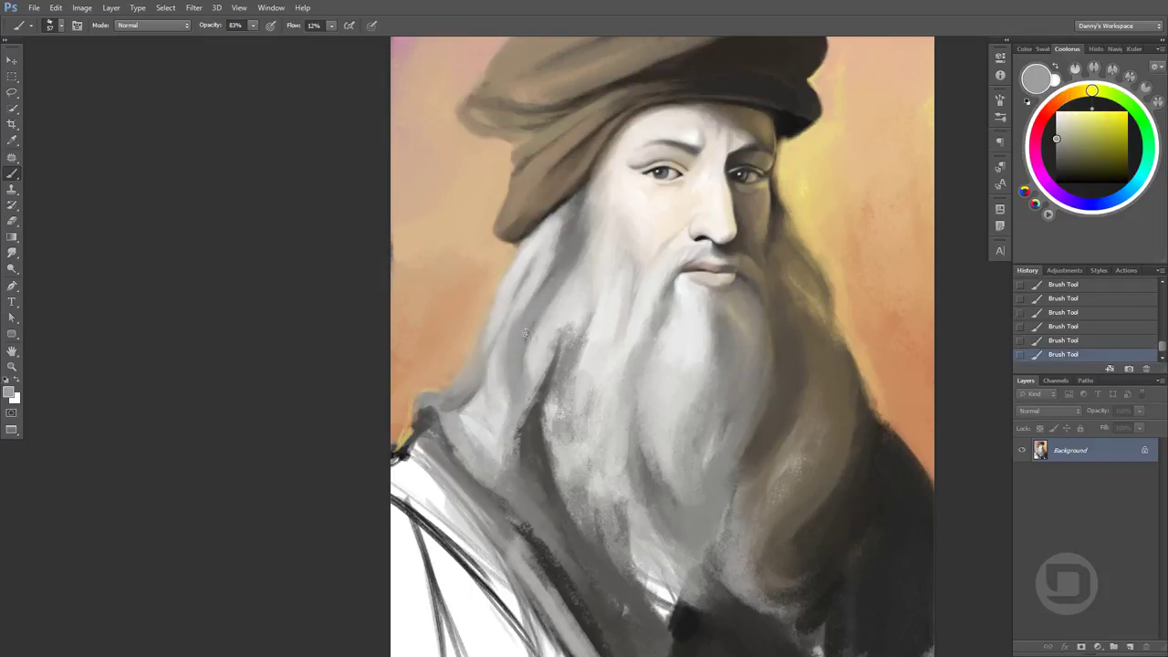
alt+click(508, 348)
alt+click(565, 232)
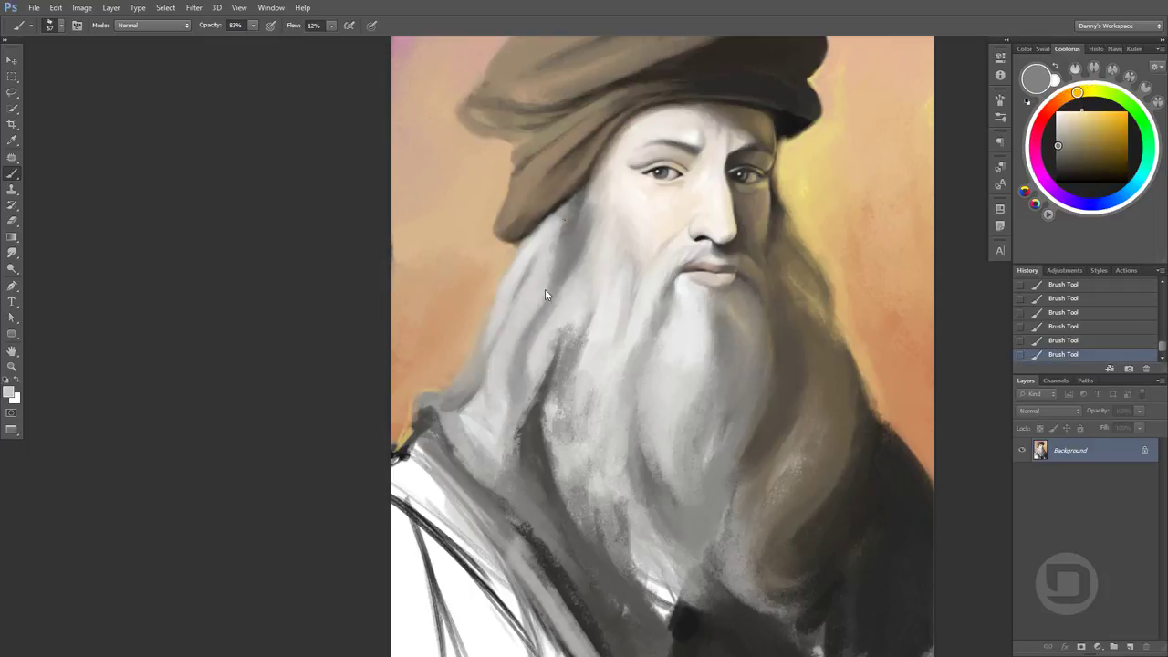
alt+click(586, 204)
drag(579, 222, 585, 534)
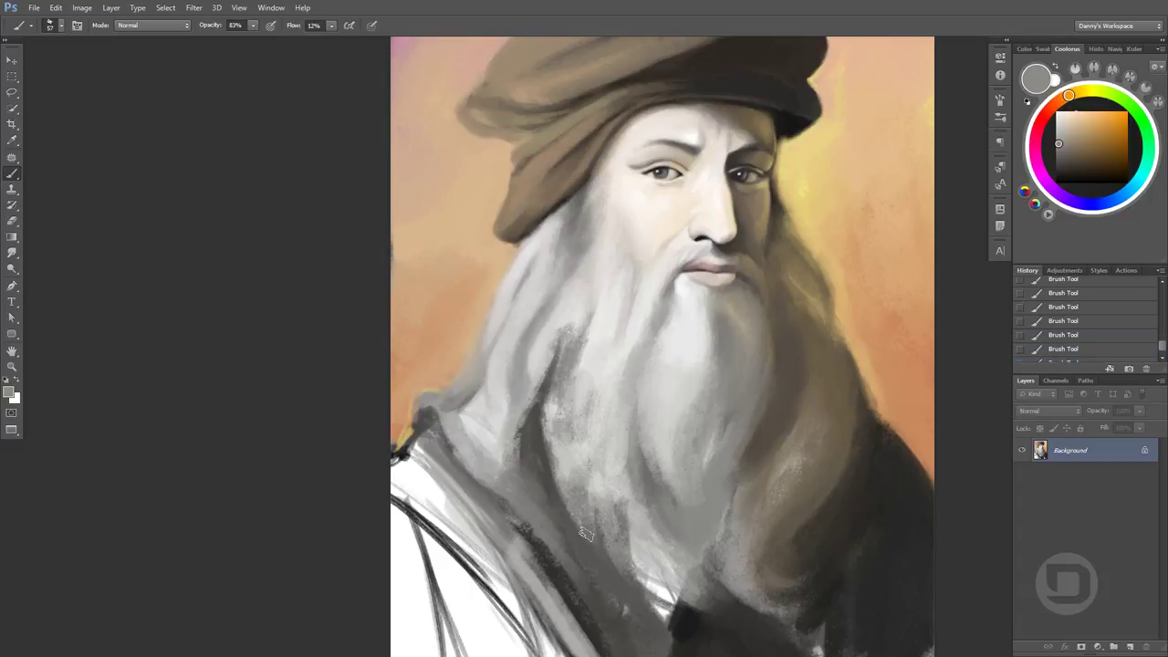
scroll(438, 284, up, 2)
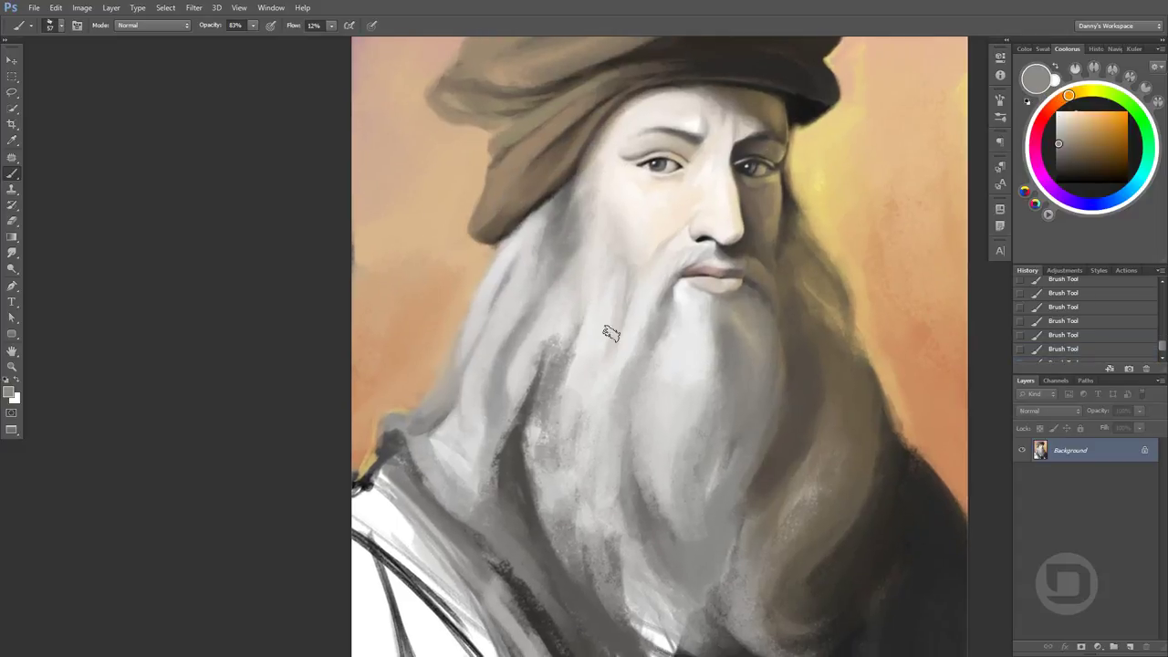
drag(584, 320, 548, 370)
Add darker grey strands to the left beard, plus a warmer orange-toned stroke
alt+click(555, 365)
alt+click(597, 313)
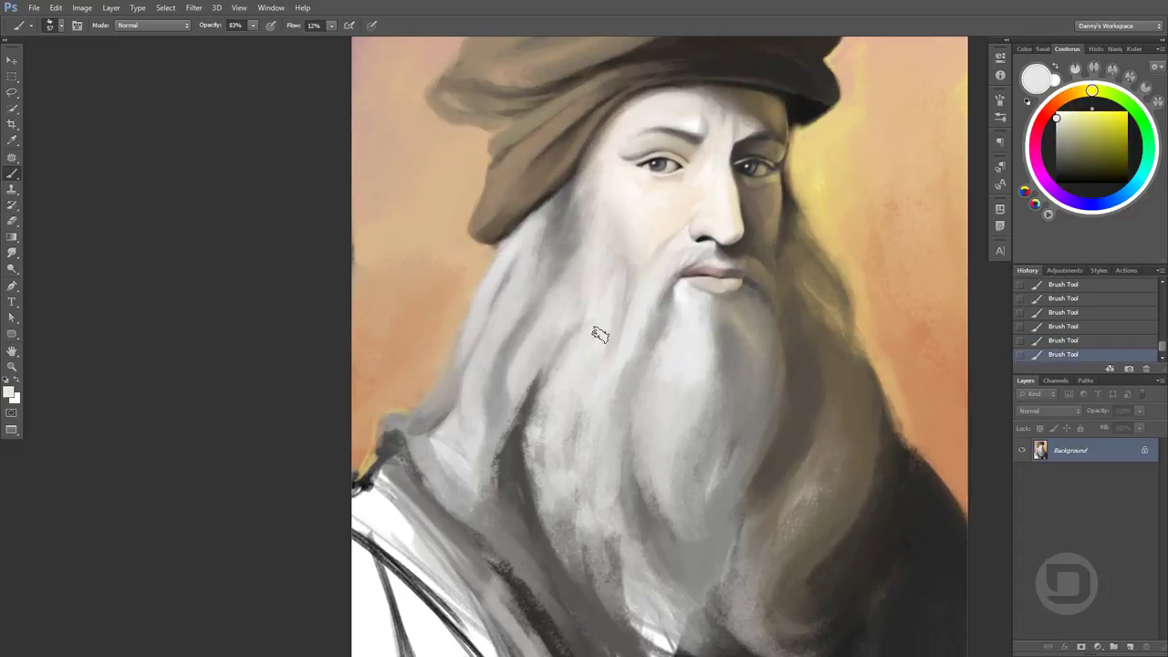
alt+click(594, 511)
drag(552, 447, 538, 552)
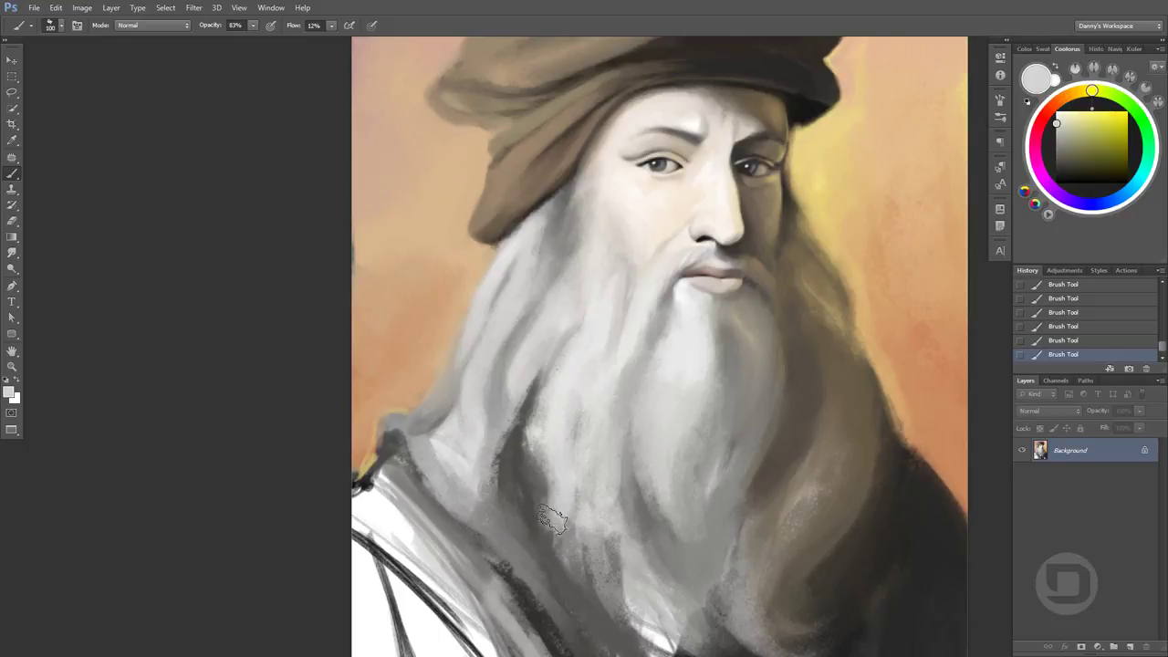
alt+click(586, 610)
alt+click(547, 511)
mouse_move(587, 609)
mouse_down()
mouse_move(551, 546)
mouse_move(529, 565)
mouse_up()
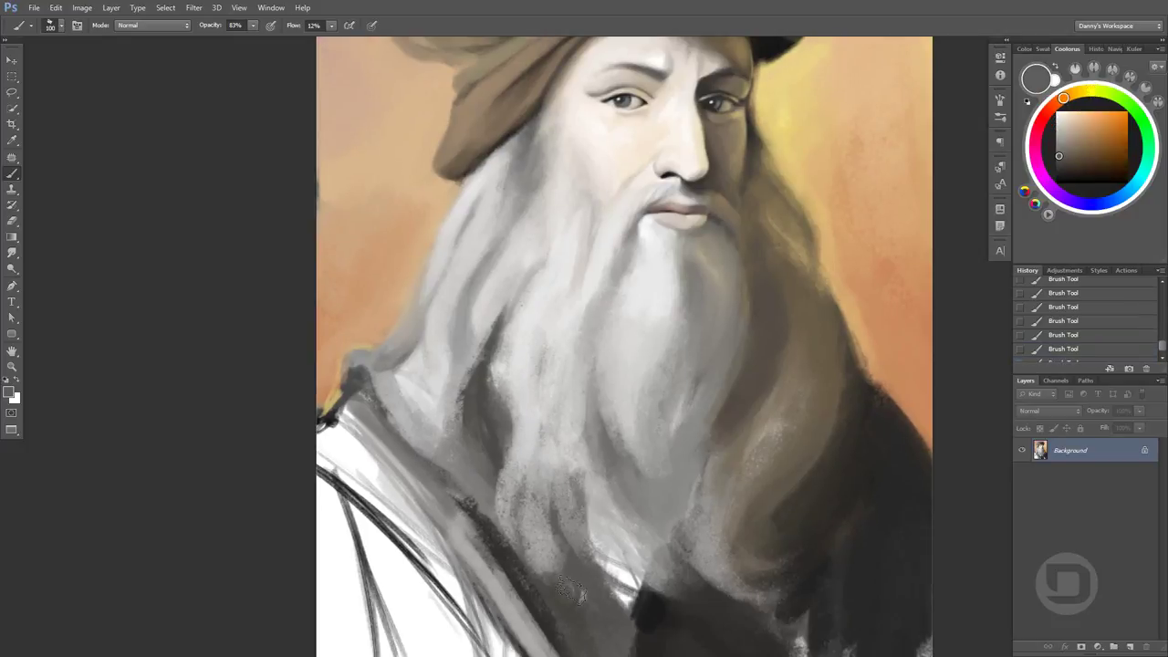
Paint a light grey stroke on the lower-left beard and smooth the strands
alt+click(443, 386)
mouse_move(443, 393)
mouse_down()
mouse_move(436, 493)
mouse_move(365, 457)
mouse_up()
alt+click(438, 520)
drag(438, 520, 448, 451)
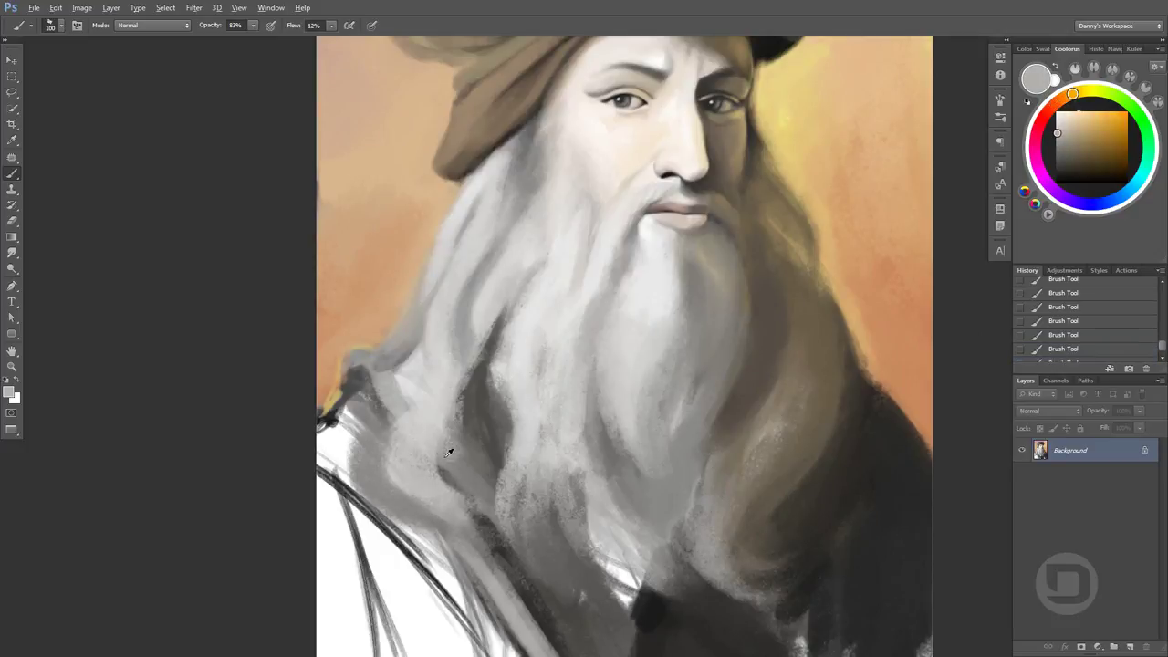
alt+click(504, 618)
alt+click(488, 438)
Lay dark grey strokes along the lower beard toward its end
scroll(529, 512, down, 5)
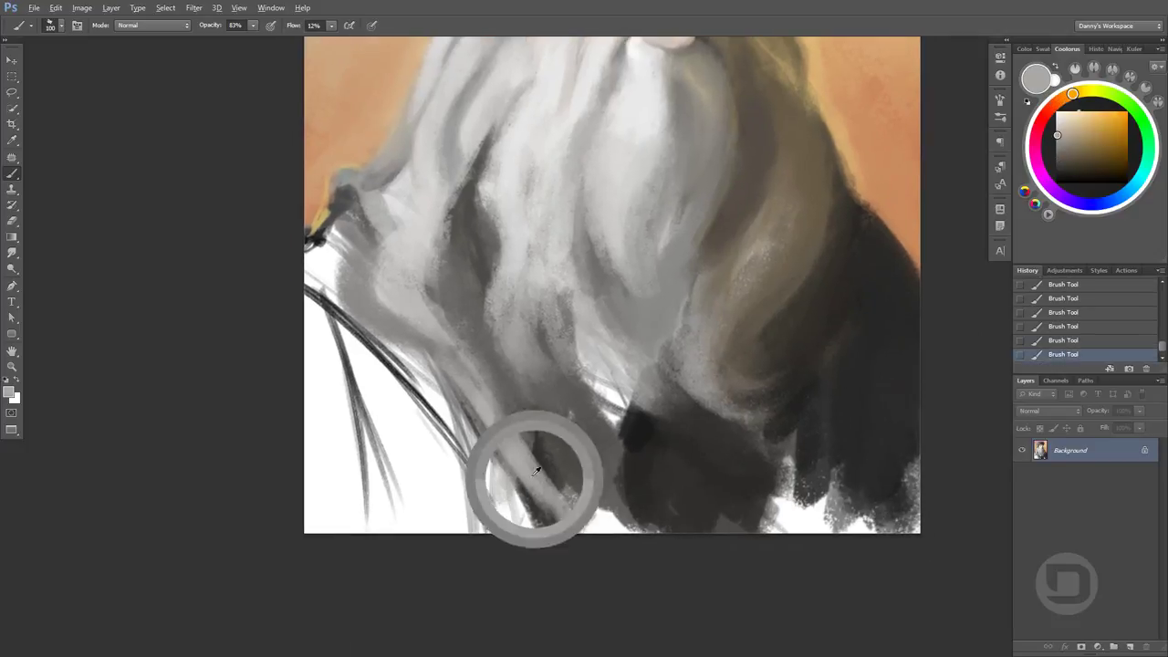
alt+click(535, 464)
alt+click(538, 406)
mouse_move(548, 411)
mouse_down()
mouse_move(625, 456)
mouse_move(639, 511)
mouse_up()
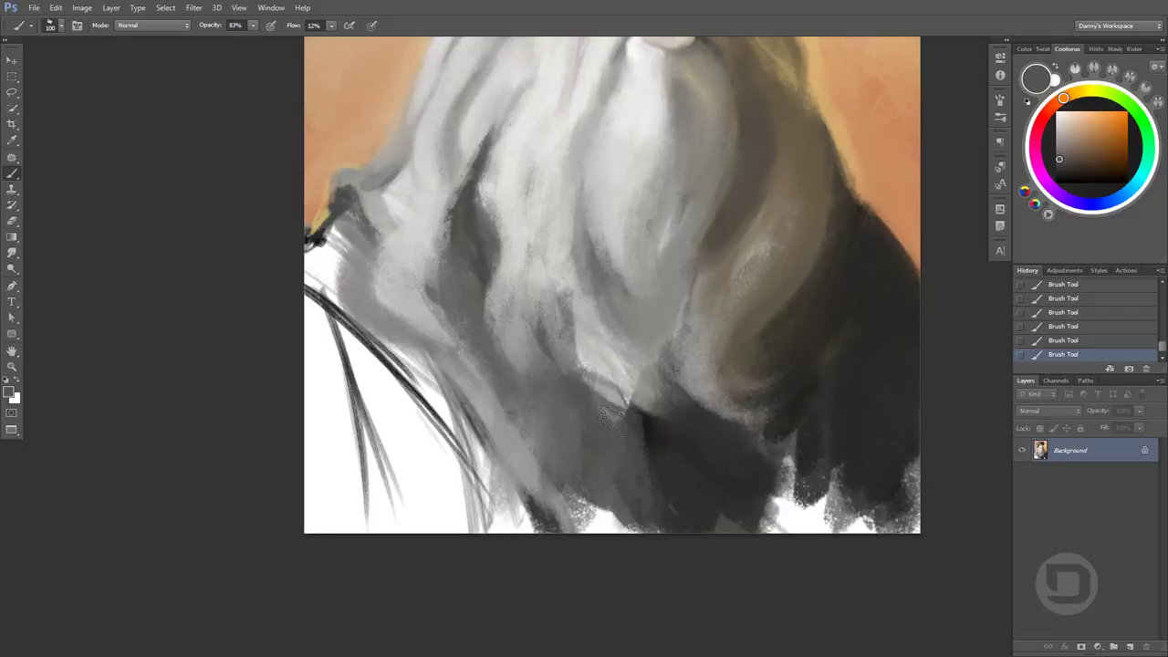
mouse_move(599, 341)
mouse_down()
mouse_move(590, 444)
mouse_move(563, 500)
mouse_move(629, 556)
mouse_up()
Add light grey and yellowish strands, then dark grey strokes, softened, down the middle beard
alt+click(617, 558)
alt+click(553, 447)
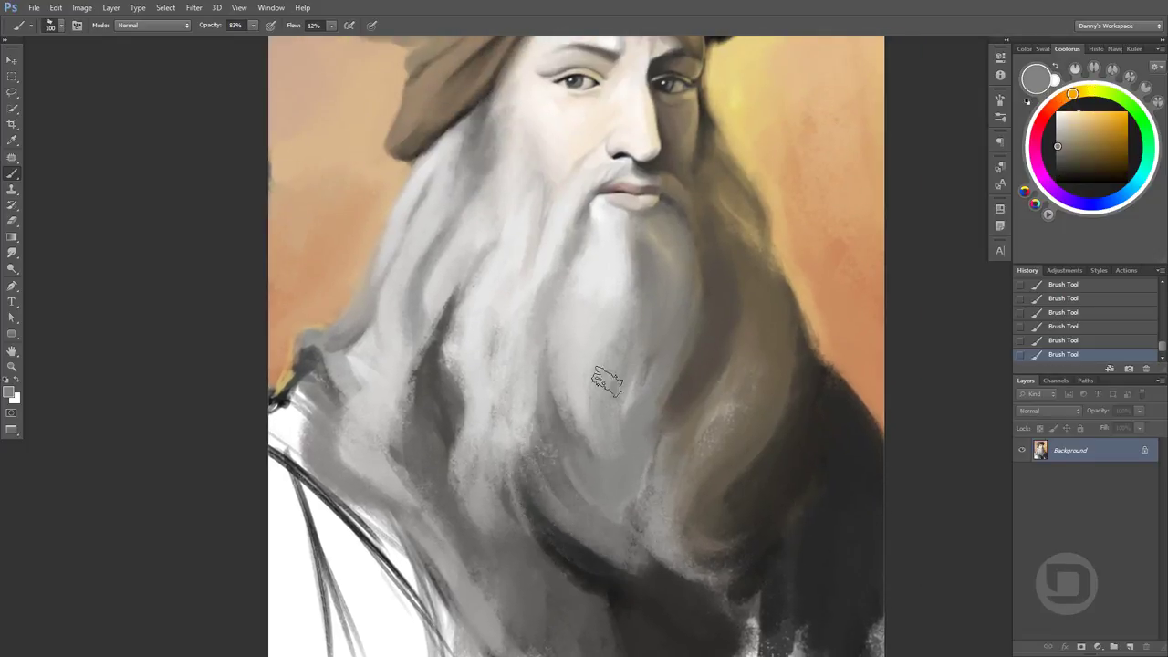
alt+click(626, 482)
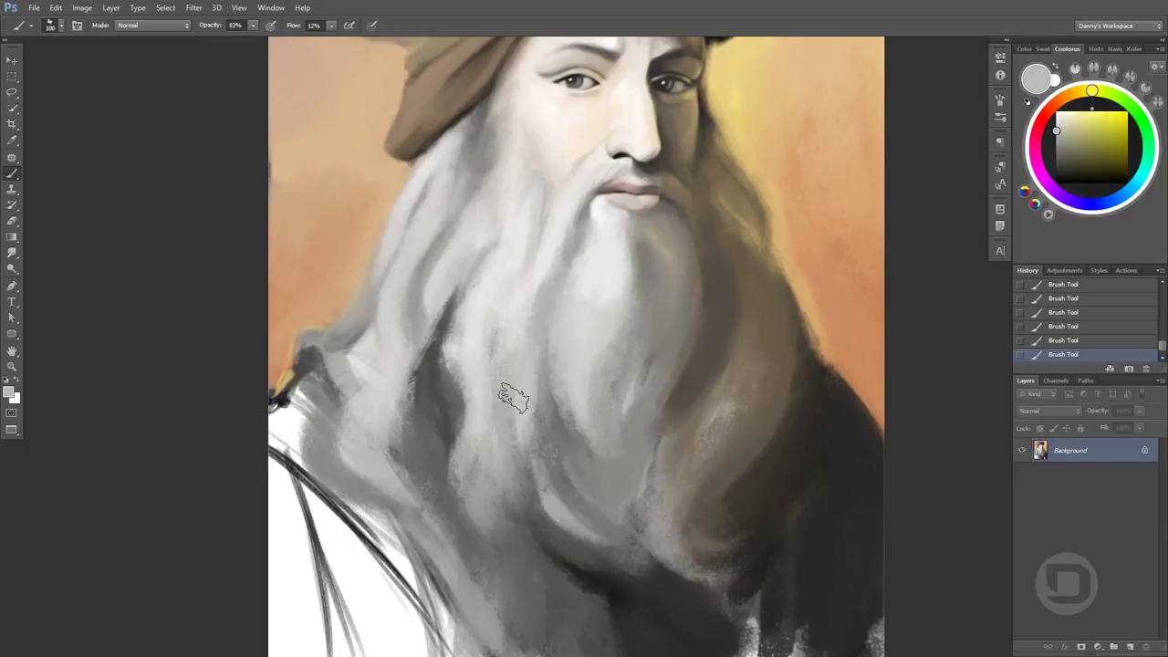
mouse_move(514, 396)
mouse_down()
mouse_move(583, 479)
mouse_move(506, 331)
mouse_move(511, 474)
mouse_up()
alt+click(574, 282)
alt+click(502, 369)
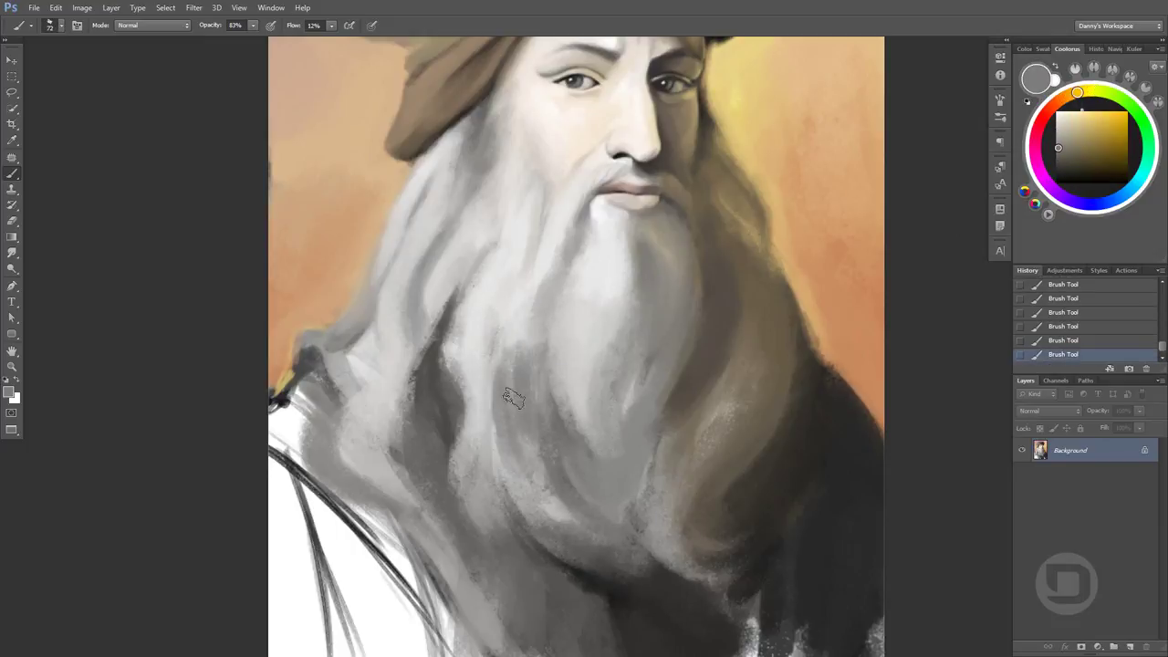
alt+click(523, 456)
drag(521, 325, 479, 415)
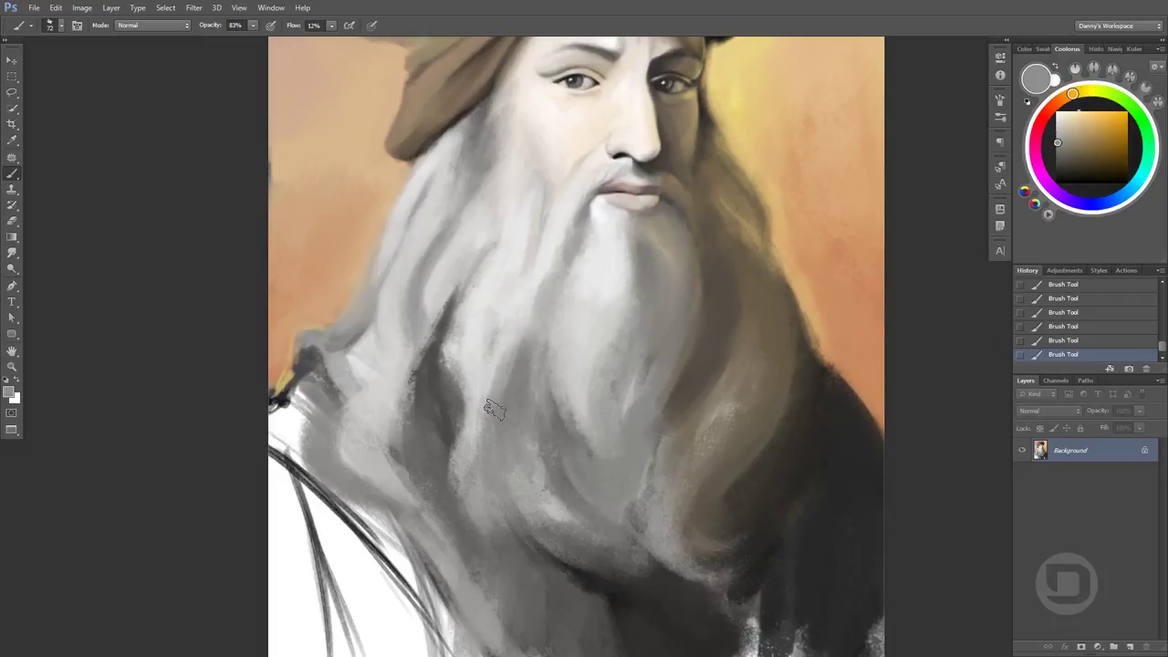
Shade the beard with soft yellowish and orange strokes, then zoom in on the face
alt+click(495, 351)
alt+click(500, 365)
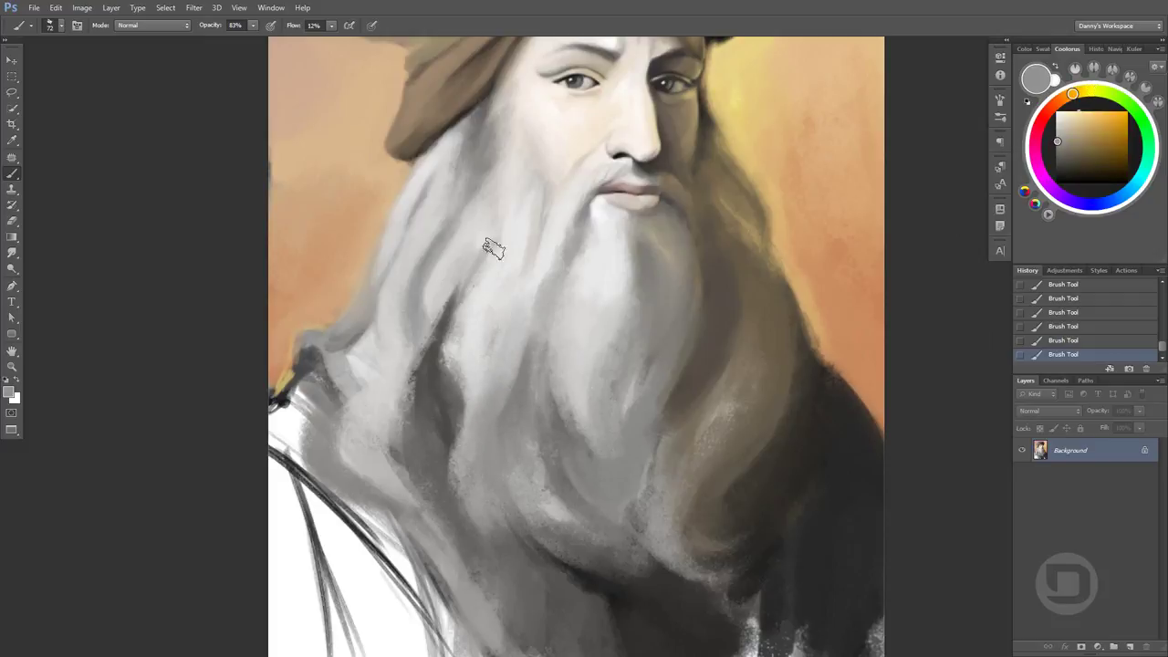
alt+click(467, 461)
drag(467, 461, 534, 347)
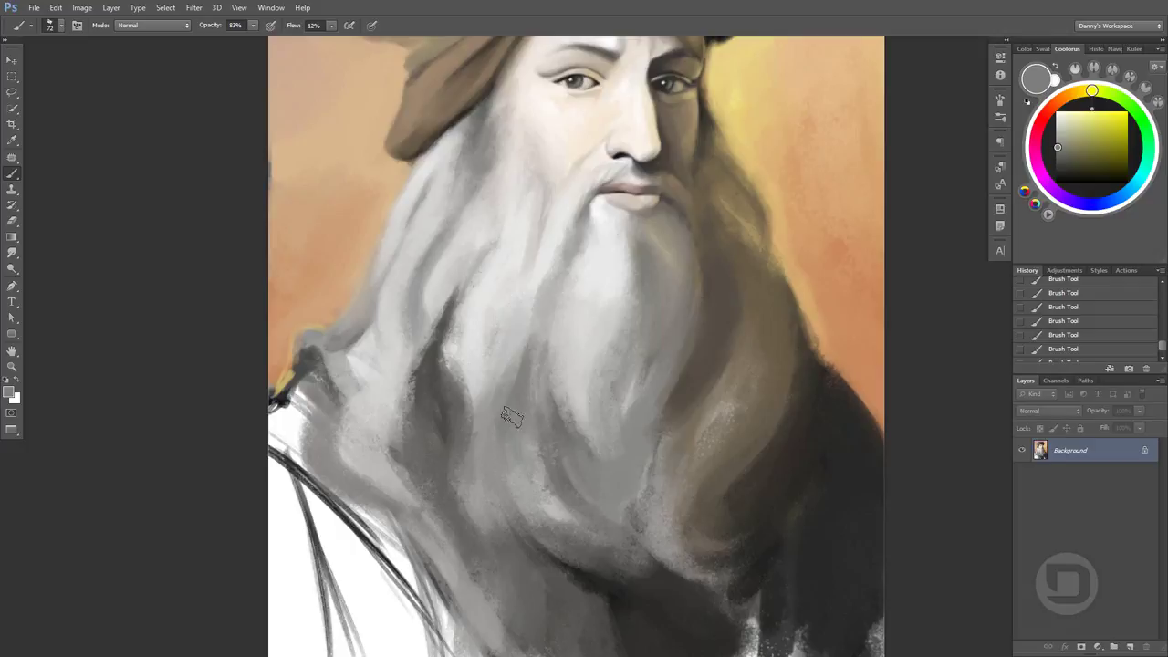
alt+click(536, 339)
alt+click(539, 379)
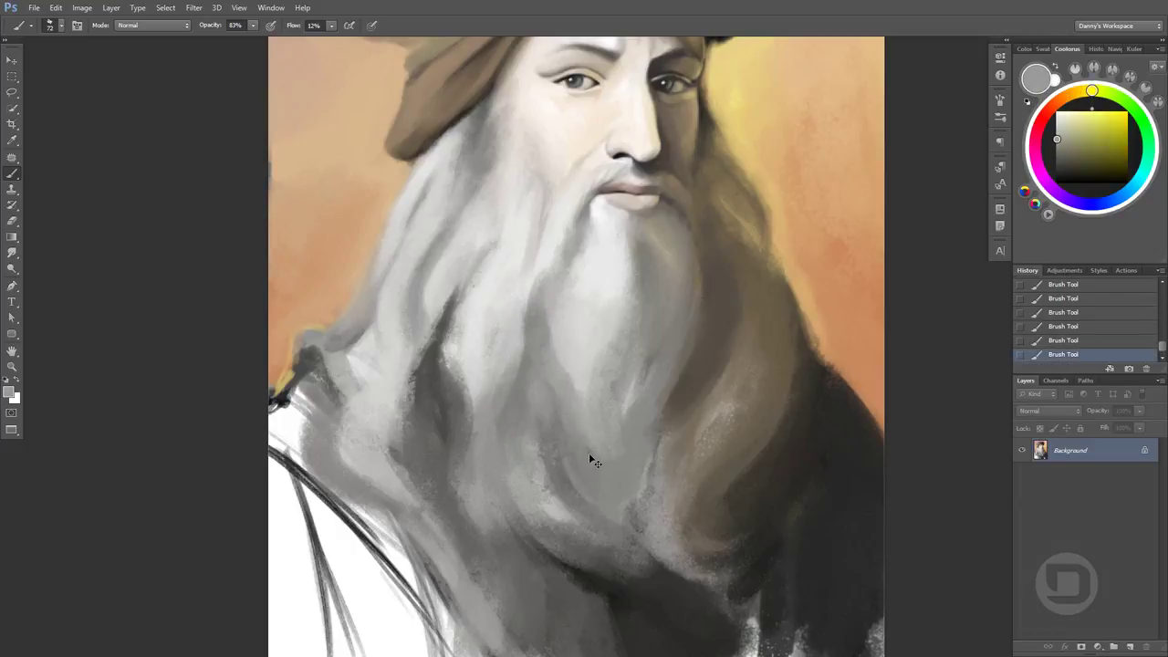
drag(590, 459, 576, 492)
mouse_move(551, 392)
mouse_down()
mouse_move(566, 490)
mouse_move(558, 474)
mouse_up()
key(ctrl+plus)
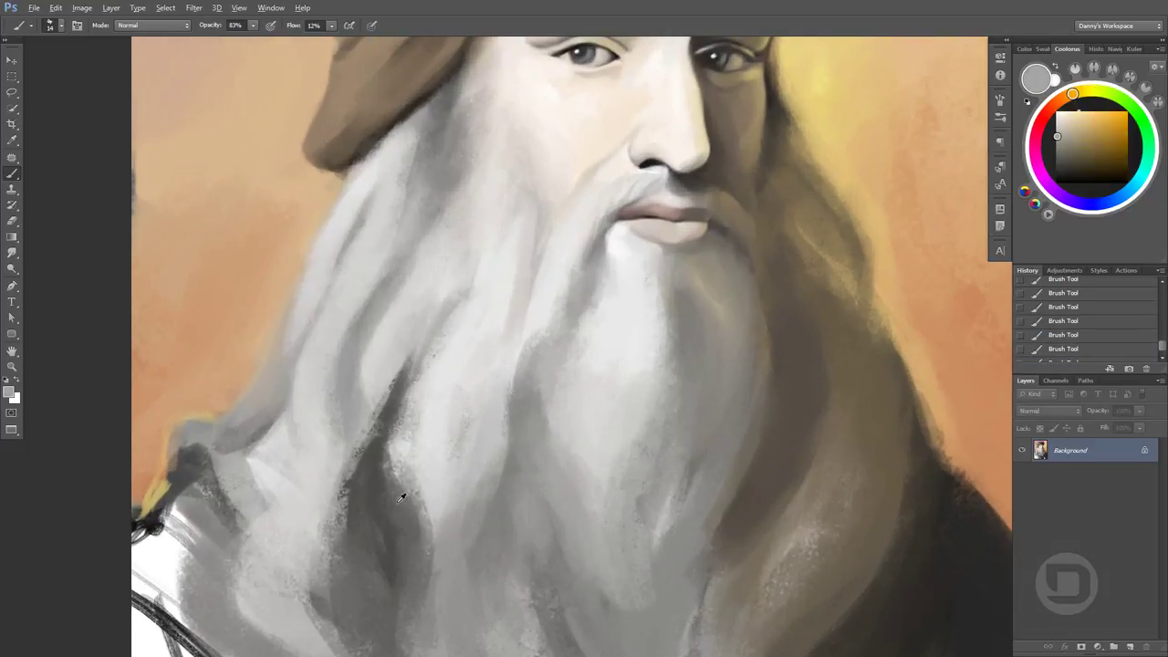
Paint light and yellow-grey strokes down the central beard
alt+click(539, 200)
drag(540, 202, 528, 278)
alt+click(541, 206)
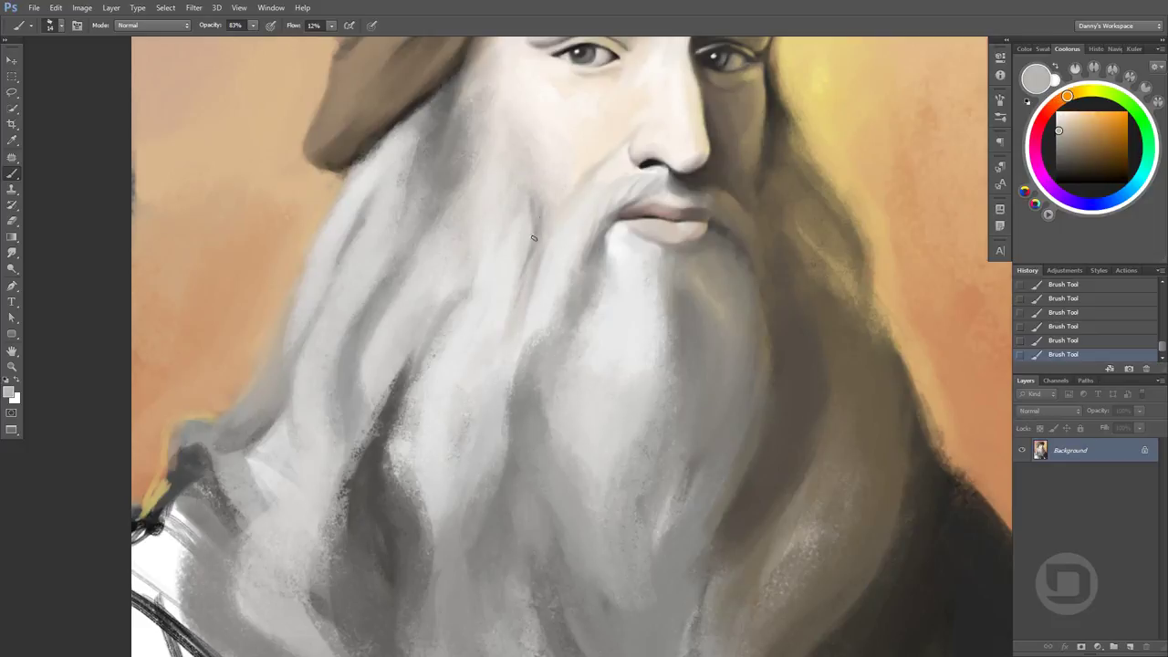
alt+click(514, 208)
alt+click(524, 198)
alt+click(479, 365)
drag(500, 354, 462, 208)
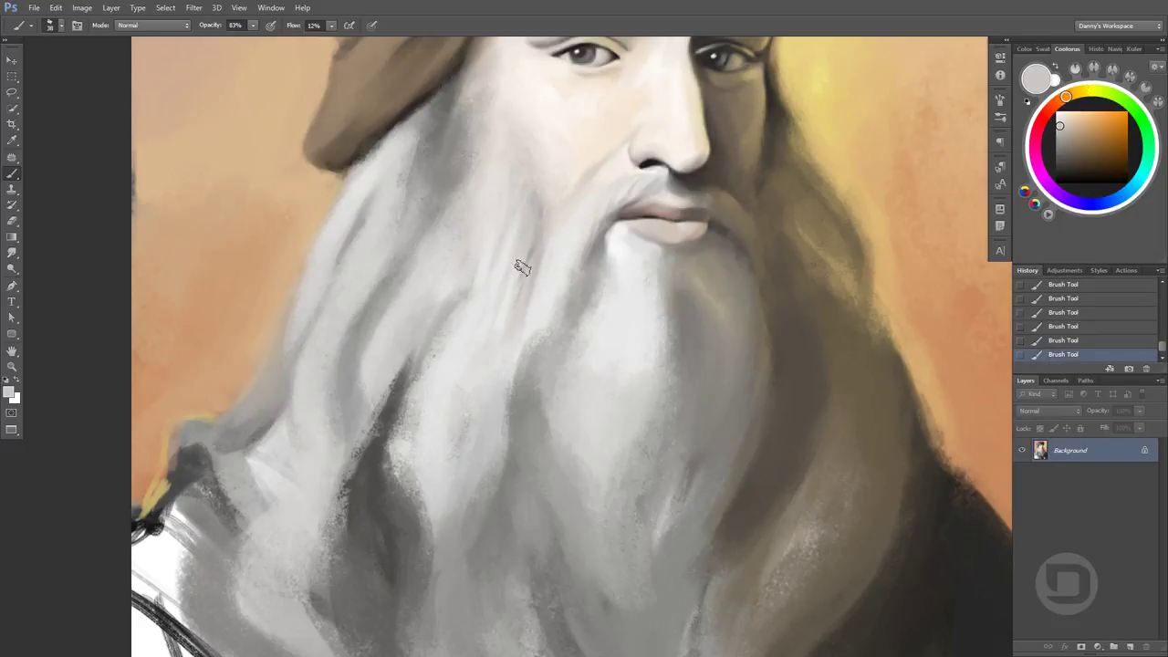
drag(520, 261, 531, 259)
Lighten the upper-left beard near the cap with a smaller, more opaque brush
alt+click(423, 250)
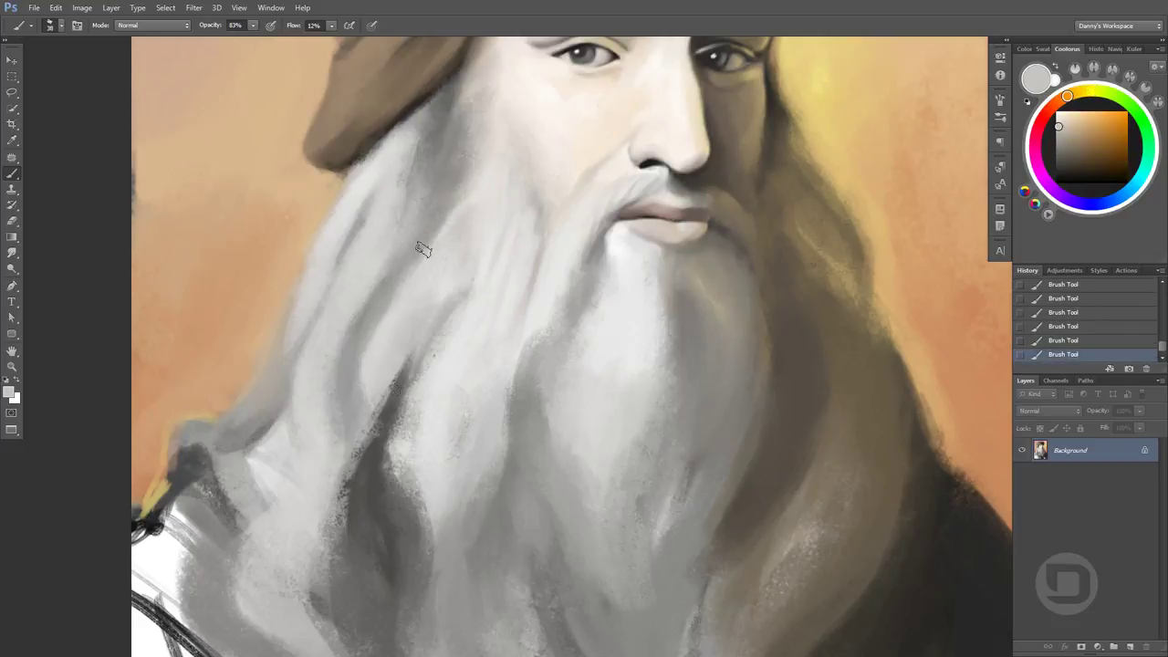
drag(438, 404, 476, 271)
drag(507, 96, 481, 182)
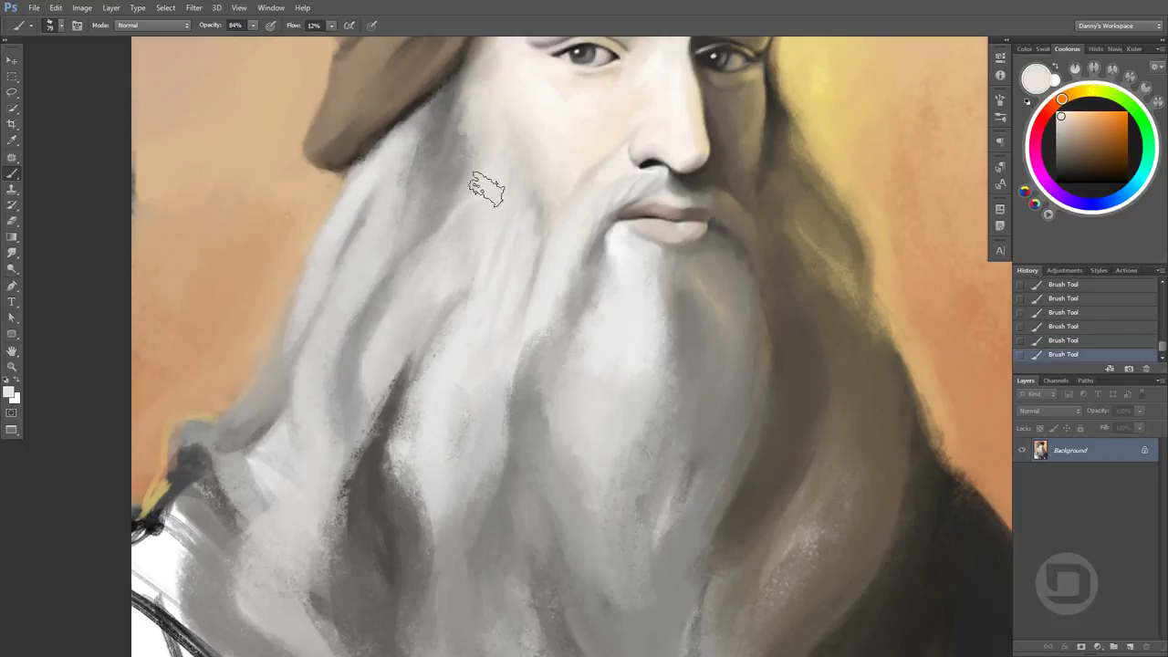
drag(508, 261, 399, 137)
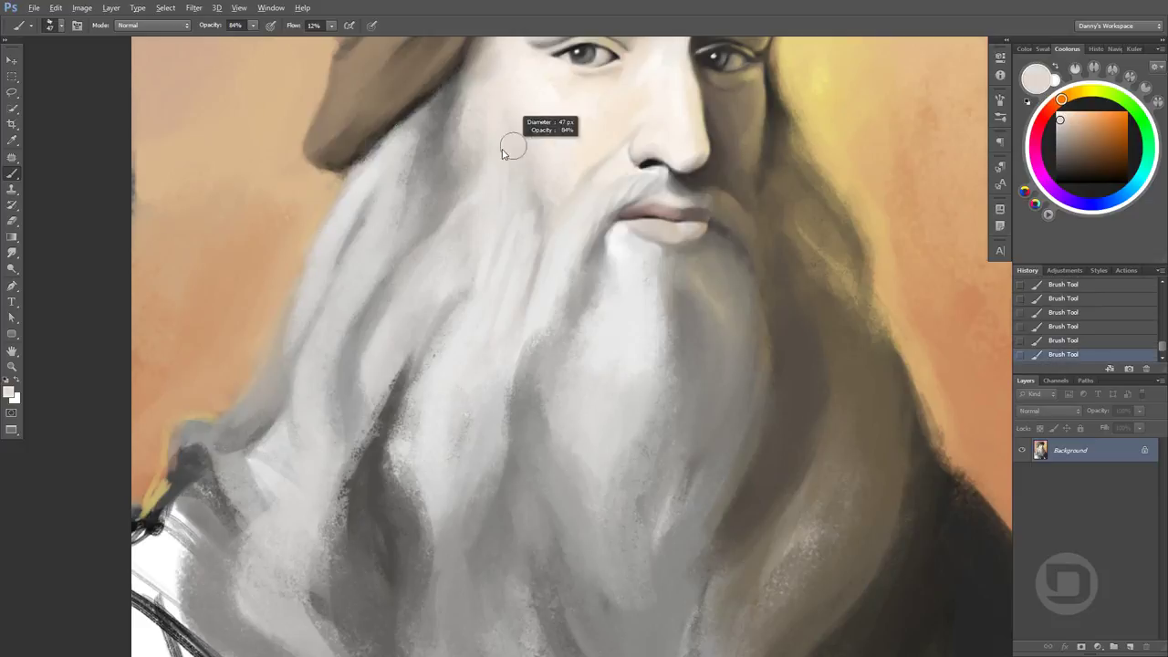
key(8)
key(6)
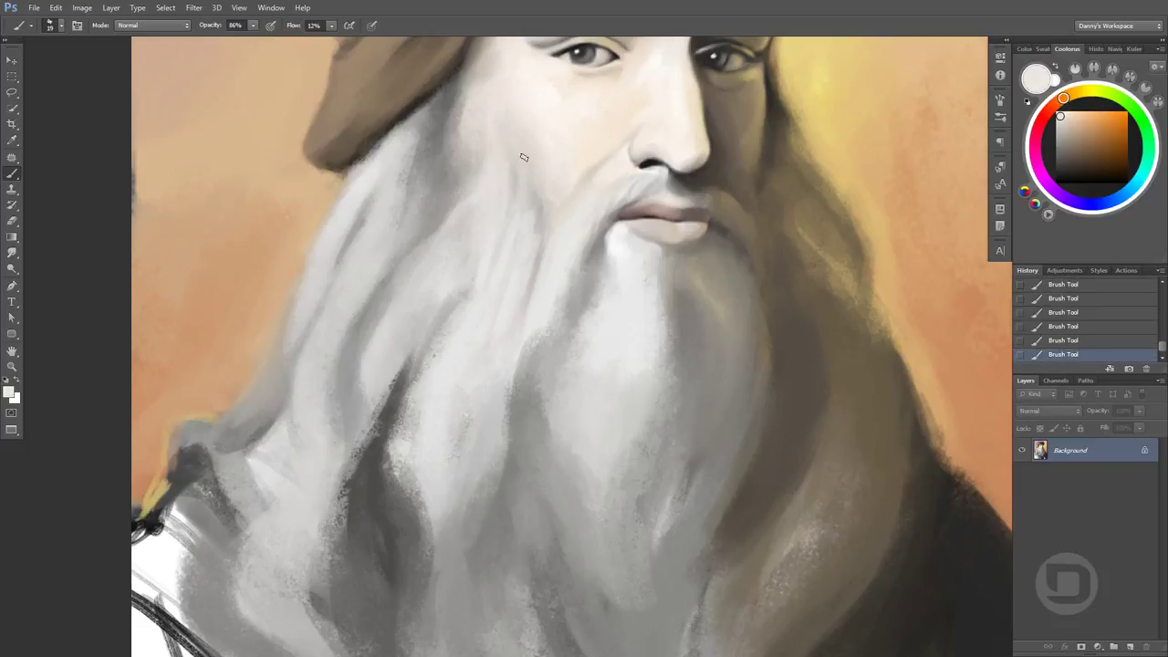
click(524, 157)
Dab small light touches near the cheek and nose, softening the beard by the mouth
drag(548, 134, 504, 235)
click(579, 218)
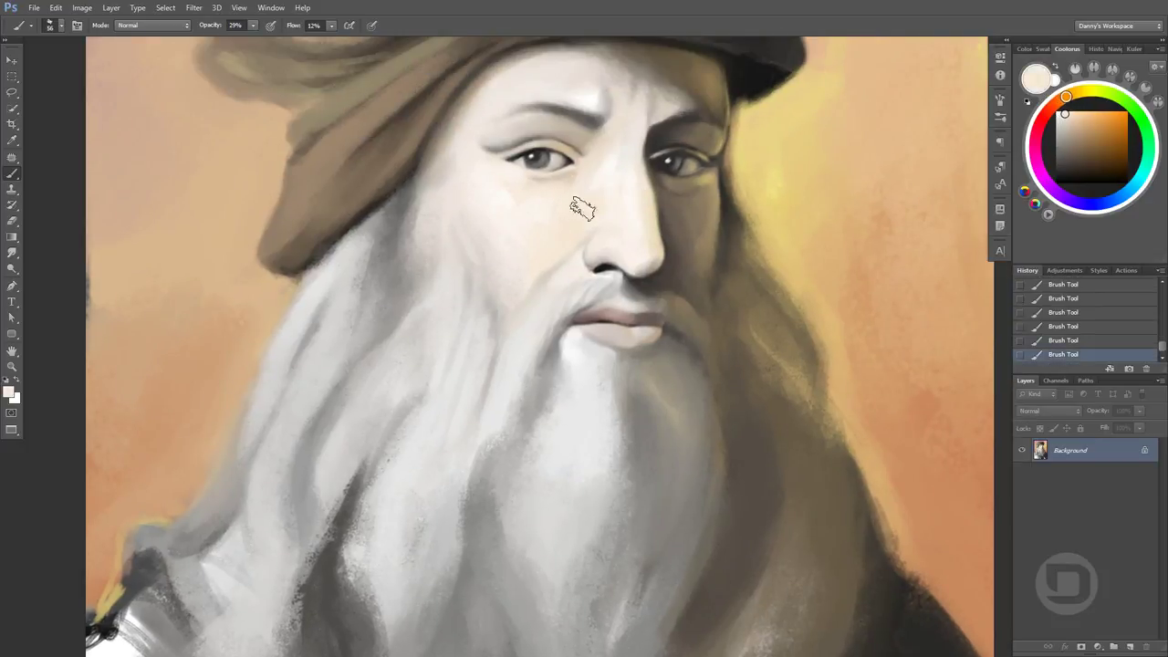
click(605, 164)
click(579, 209)
mouse_move(613, 310)
mouse_down()
mouse_move(614, 242)
mouse_move(613, 319)
mouse_up()
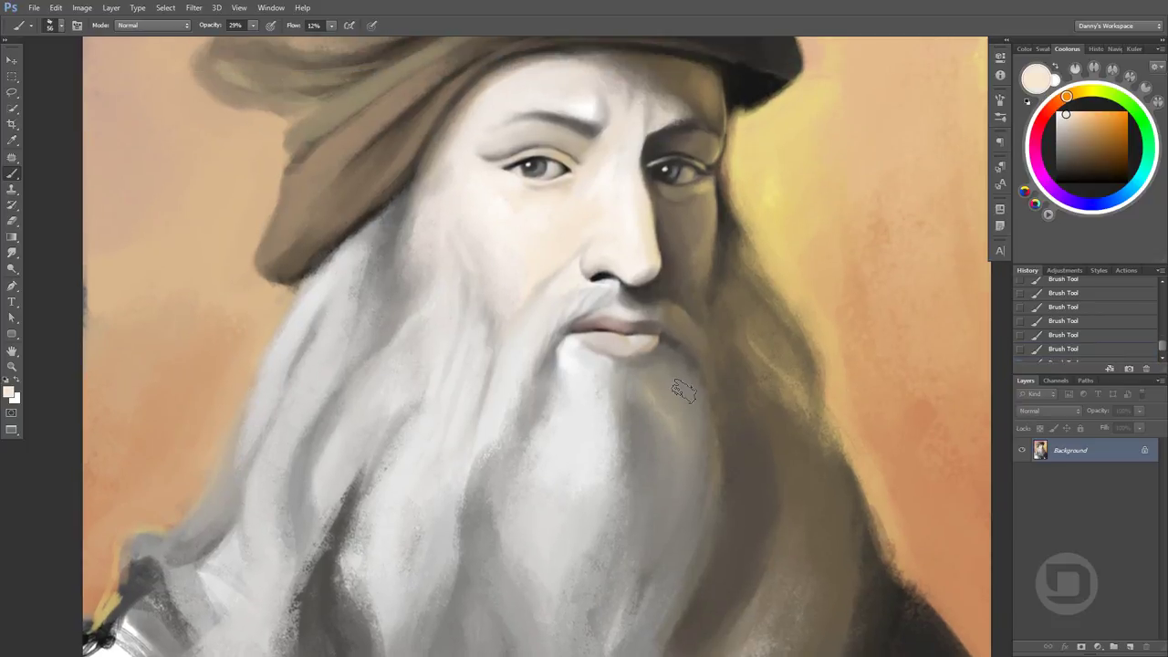
Paint light grey-white strokes across the left beard
alt+click(420, 308)
drag(390, 313, 347, 408)
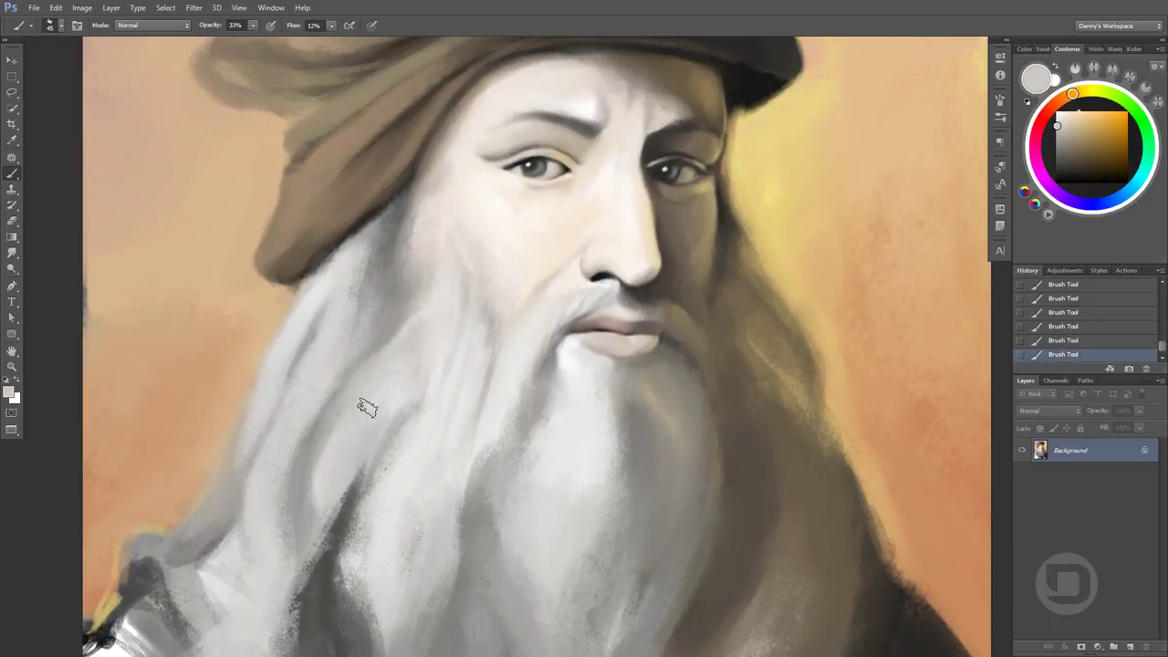
alt+click(346, 472)
drag(346, 472, 509, 470)
alt+click(463, 251)
drag(456, 215, 461, 262)
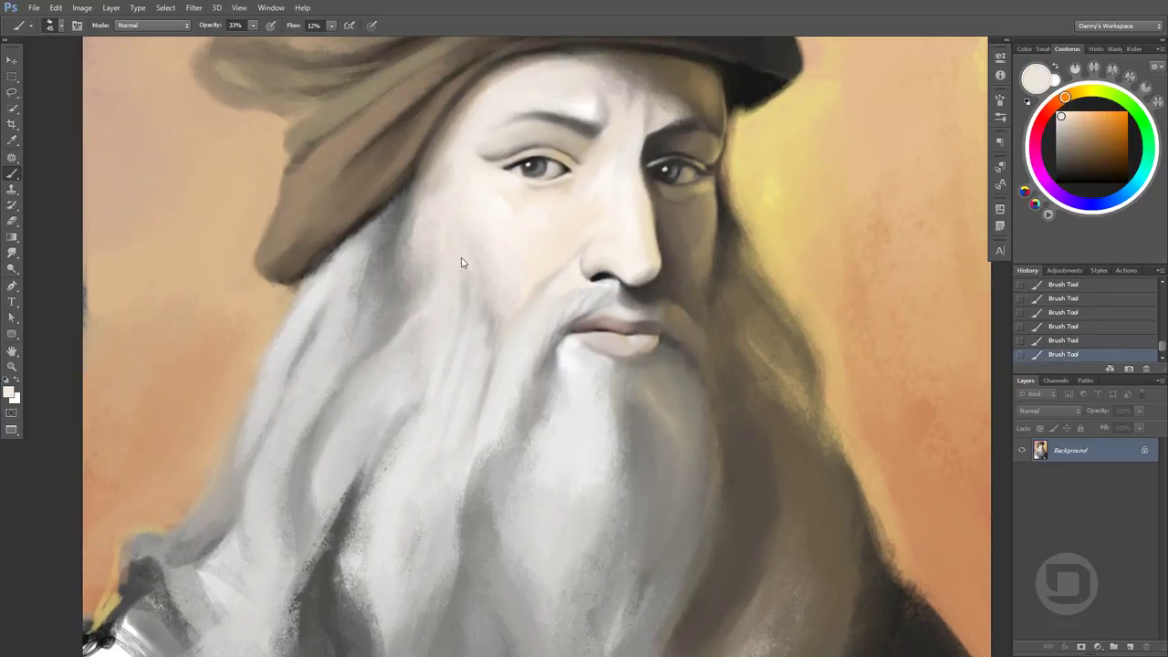
drag(407, 356, 313, 469)
Add mid-grey and lighter strokes to the left beard
alt+click(354, 356)
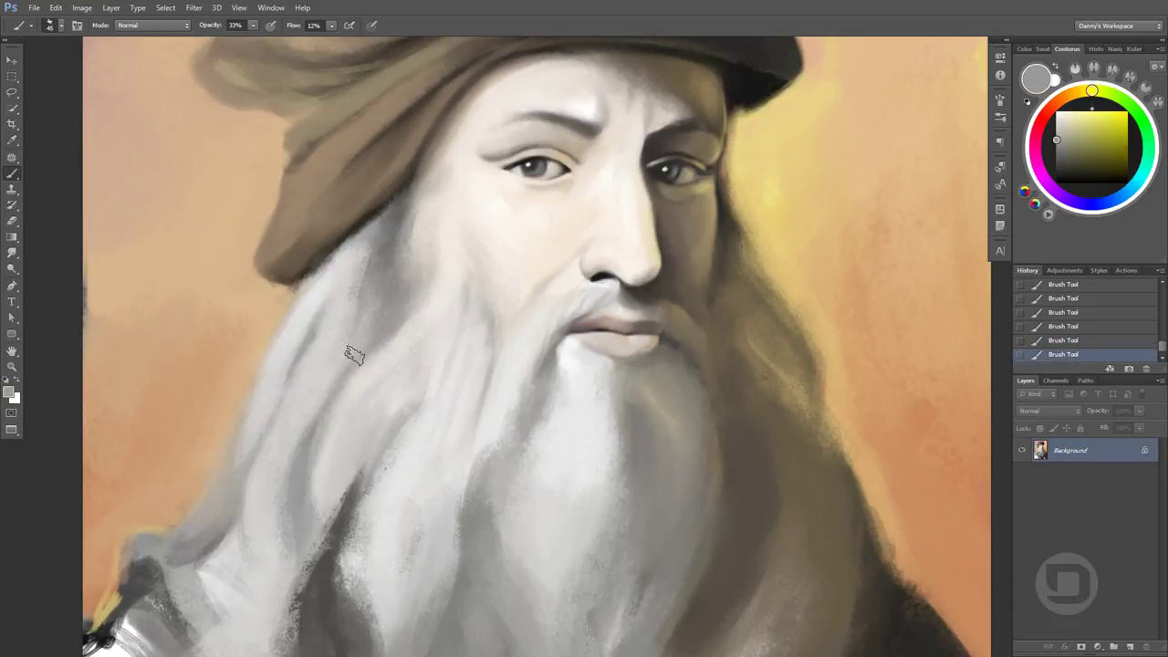
alt+click(358, 443)
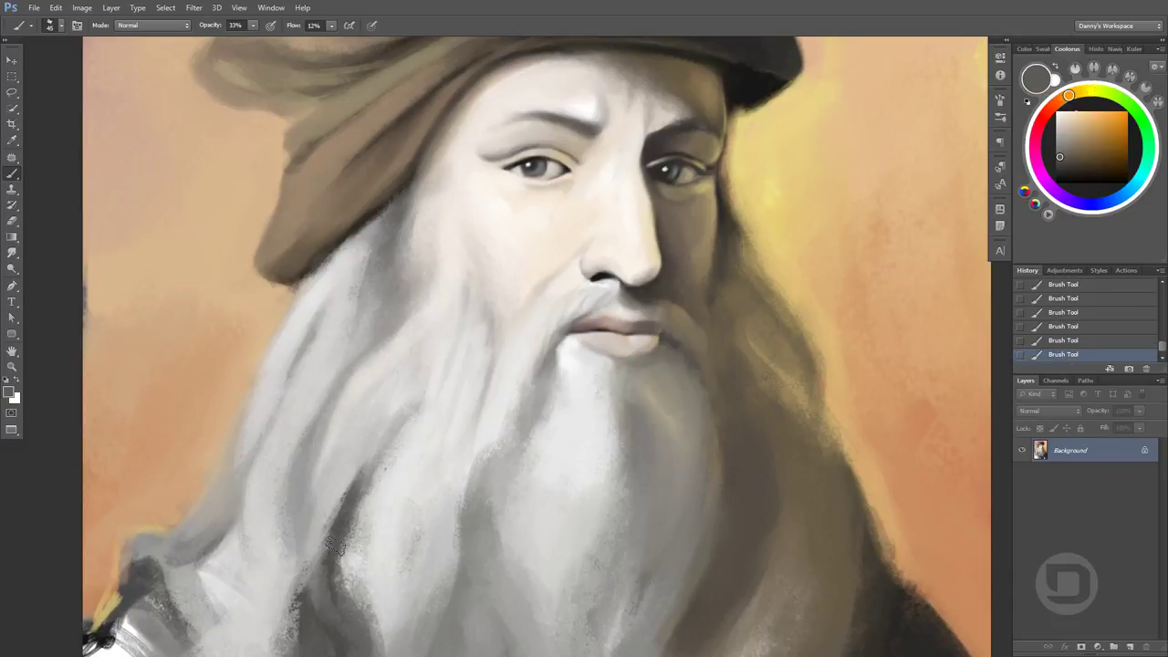
mouse_move(345, 439)
mouse_down()
mouse_move(355, 391)
mouse_move(335, 471)
mouse_up()
alt+click(335, 472)
mouse_move(383, 371)
mouse_down()
mouse_move(373, 602)
mouse_move(376, 555)
mouse_up()
drag(355, 474, 380, 435)
Work more light strokes and touches into the lower-left beard
alt+click(387, 328)
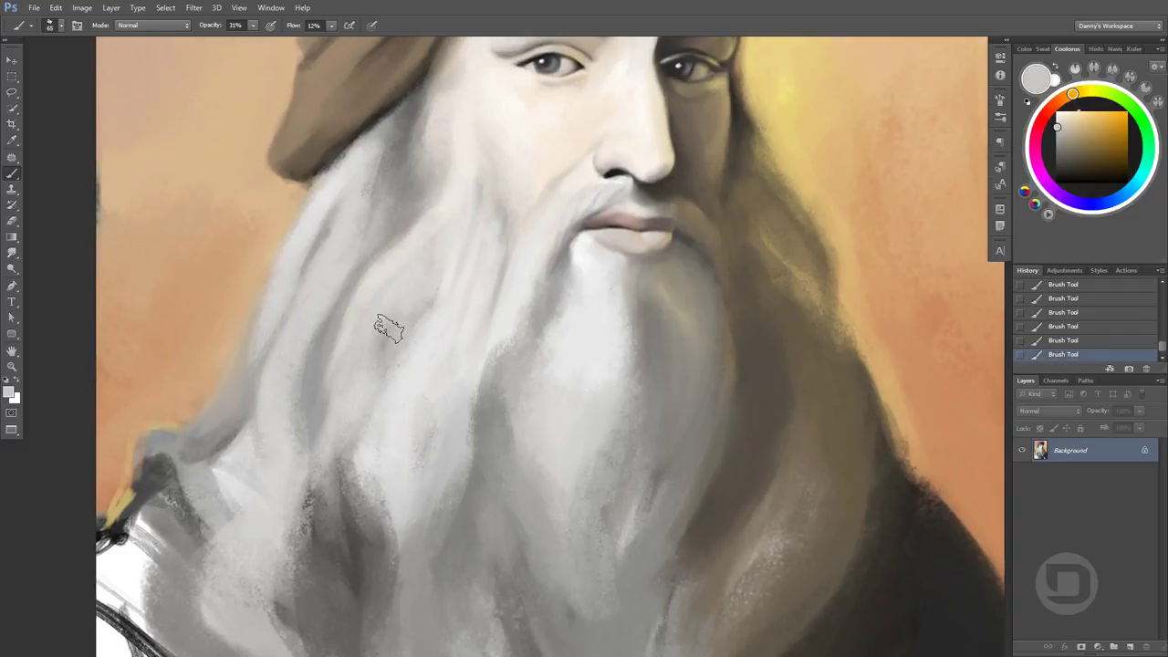
mouse_move(524, 345)
mouse_down()
mouse_move(411, 463)
mouse_move(448, 383)
mouse_move(245, 442)
mouse_move(365, 547)
mouse_move(401, 547)
mouse_move(374, 466)
mouse_up()
alt+click(412, 463)
alt+click(365, 539)
alt+click(337, 470)
Zoom out and darken the robe edge beside the beard with dark strokes
key(ctrl+minus)
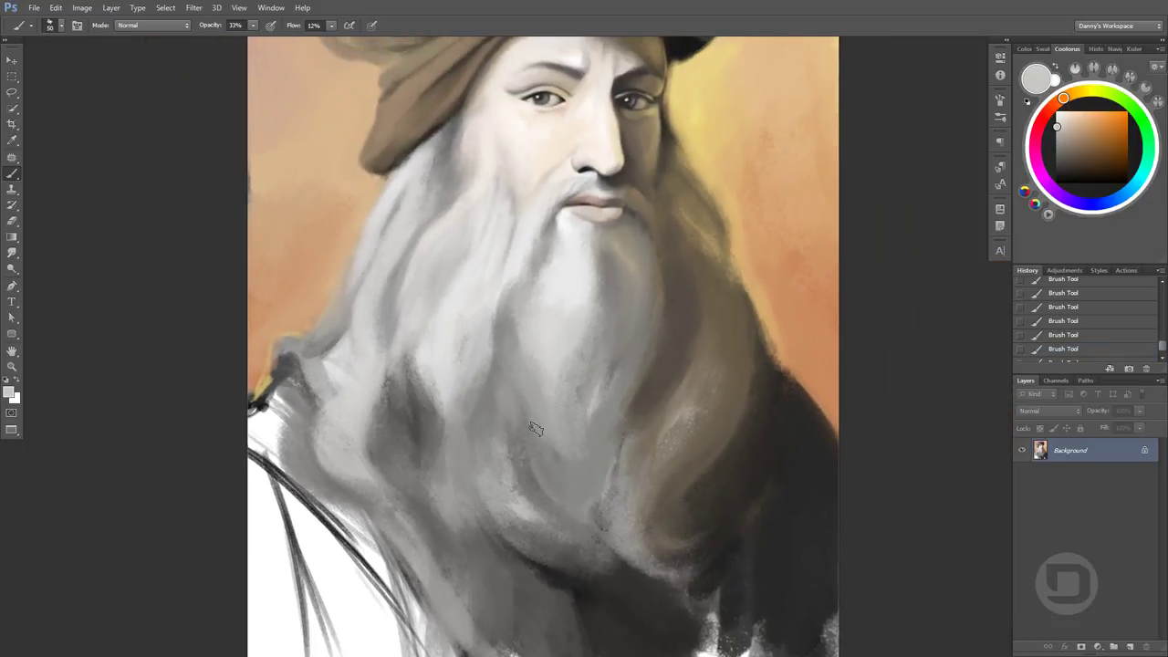
alt+click(311, 497)
drag(274, 457, 429, 630)
drag(402, 538, 466, 621)
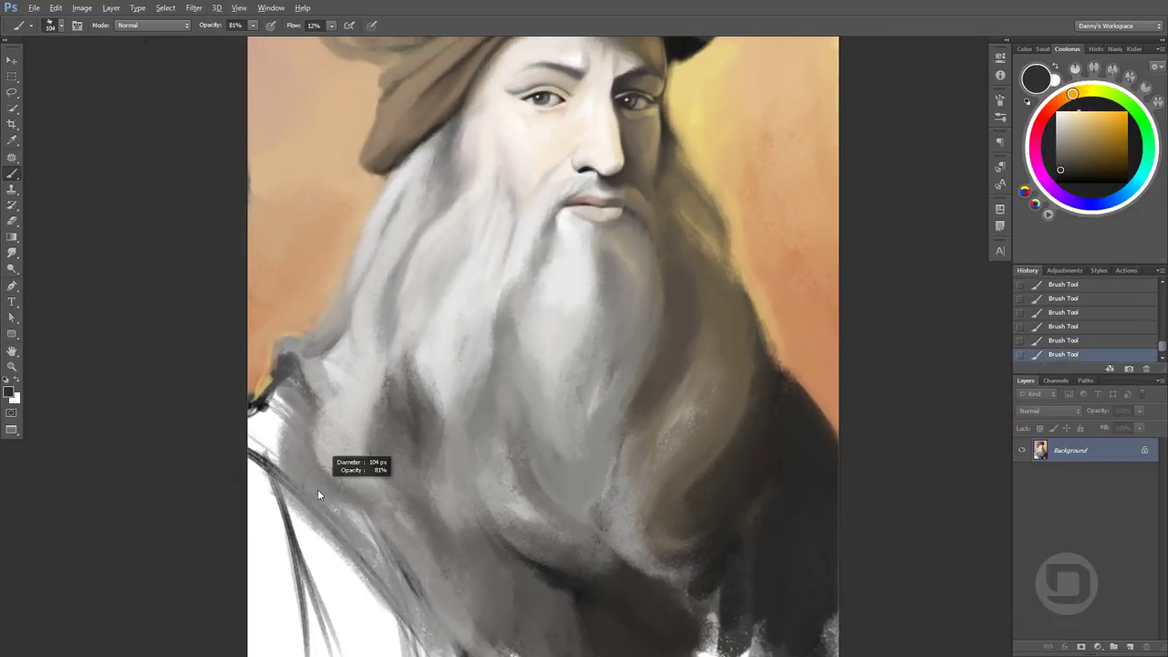
Continue darkening the robe edge and stroking the lower beard
mouse_move(274, 447)
mouse_down()
mouse_move(417, 606)
mouse_move(407, 506)
mouse_up()
drag(338, 411, 438, 566)
alt+click(365, 456)
drag(273, 374, 447, 575)
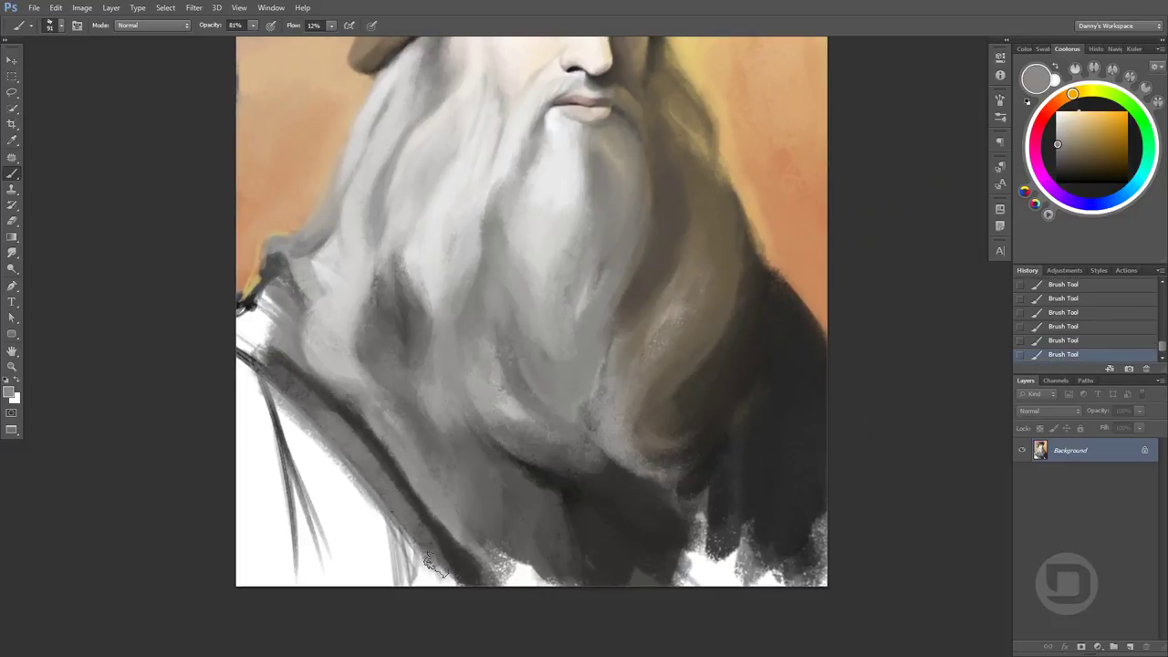
drag(329, 420, 470, 552)
drag(326, 417, 672, 373)
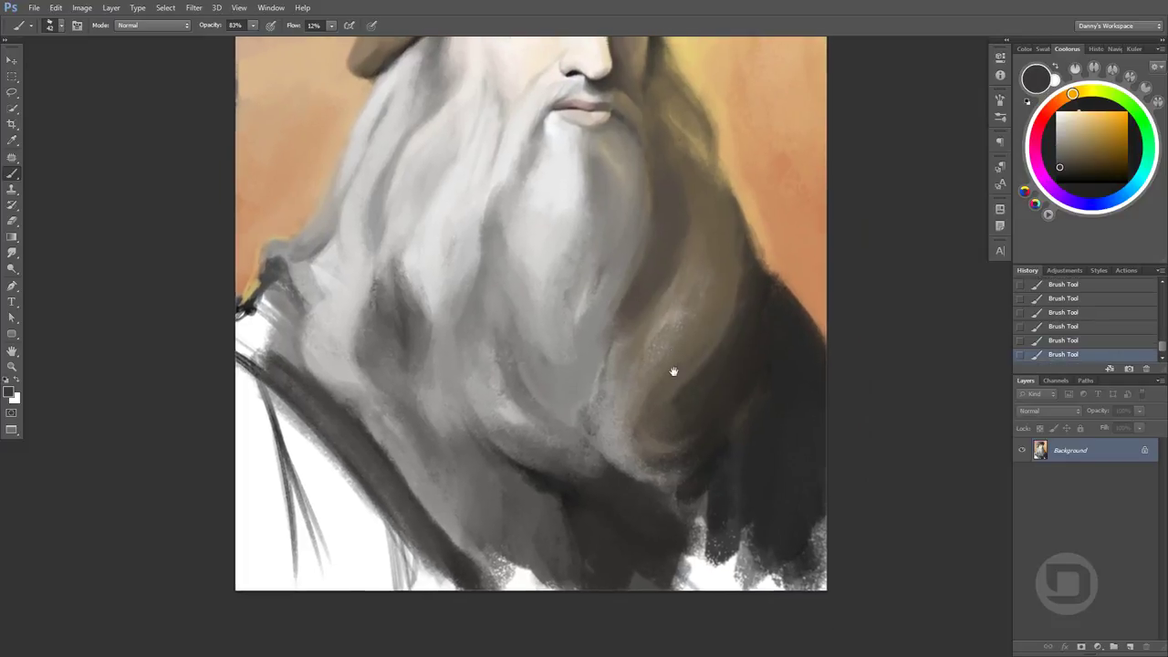
Cover the yellow shoulder edge with a saturated tan
scroll(553, 377, up, 2)
drag(260, 356, 252, 354)
alt+click(248, 354)
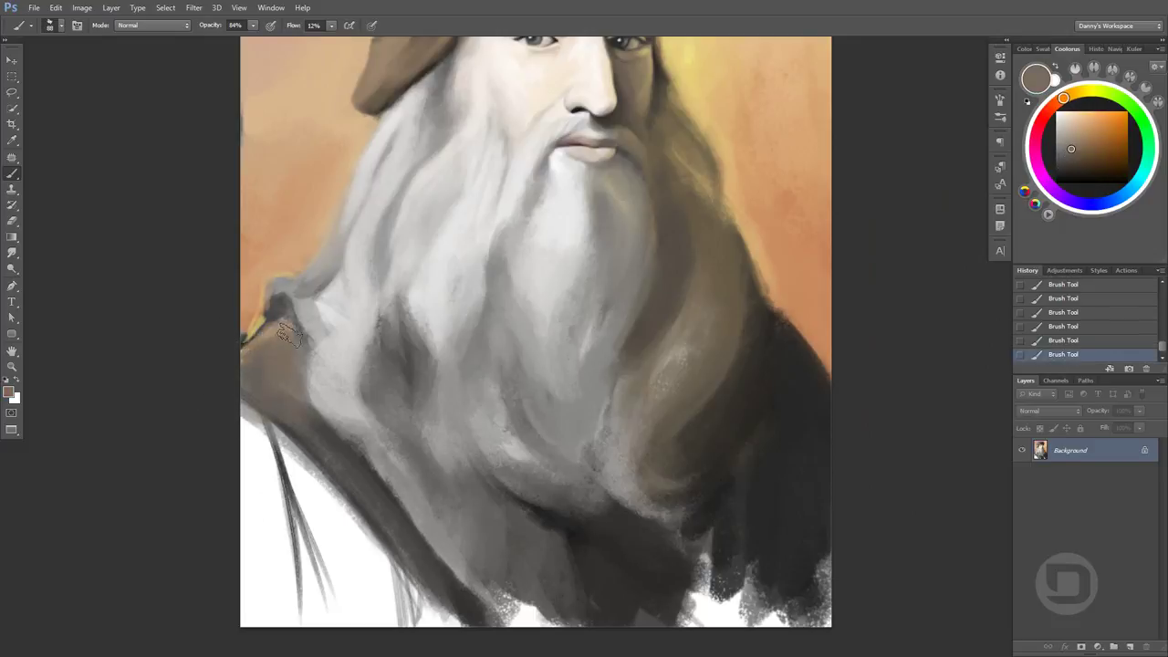
alt+click(274, 328)
mouse_move(265, 310)
mouse_down()
mouse_move(248, 322)
mouse_move(283, 386)
mouse_up()
Paint greyish tan over the robe left of the beard
alt+click(243, 356)
alt+click(283, 306)
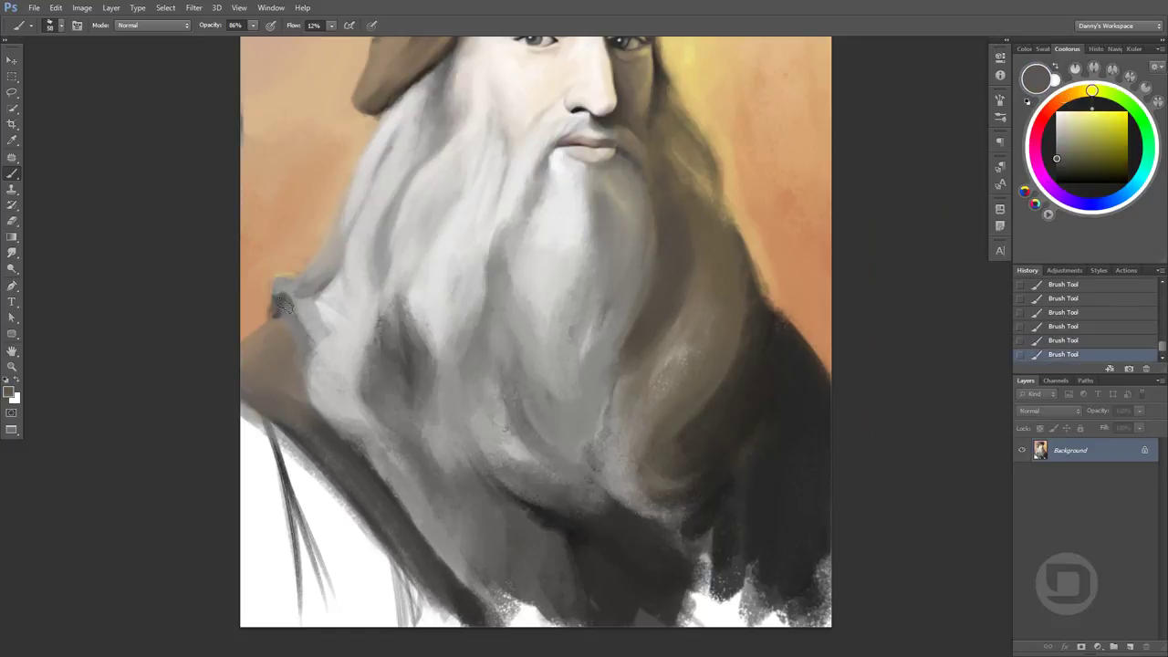
alt+click(307, 315)
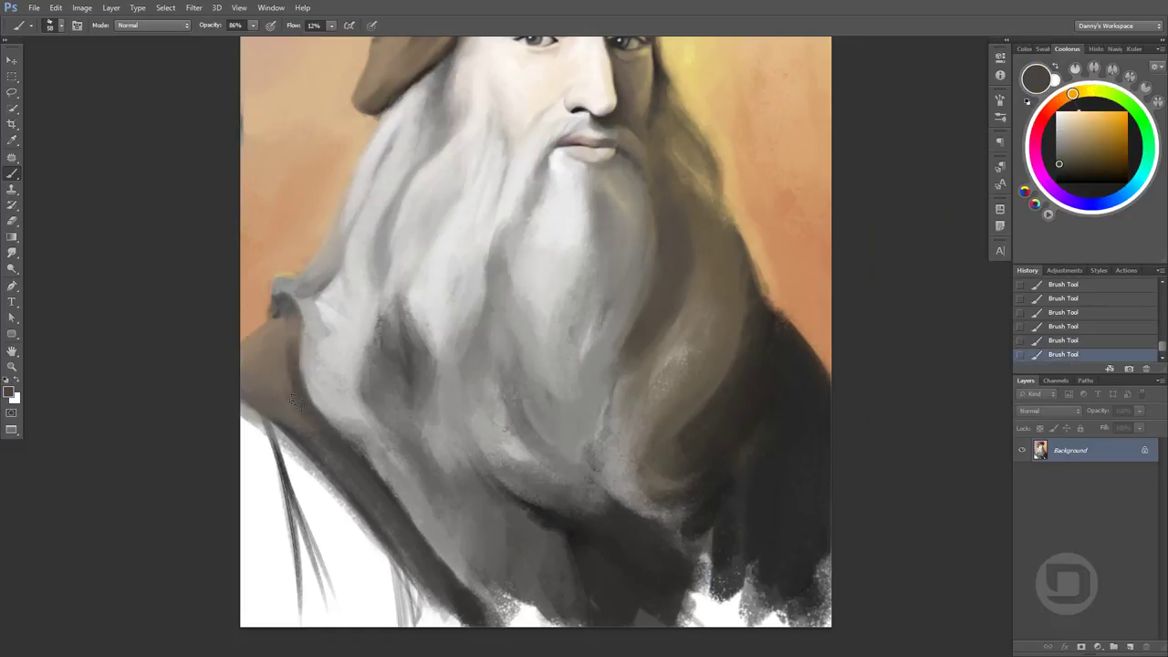
drag(286, 376, 301, 438)
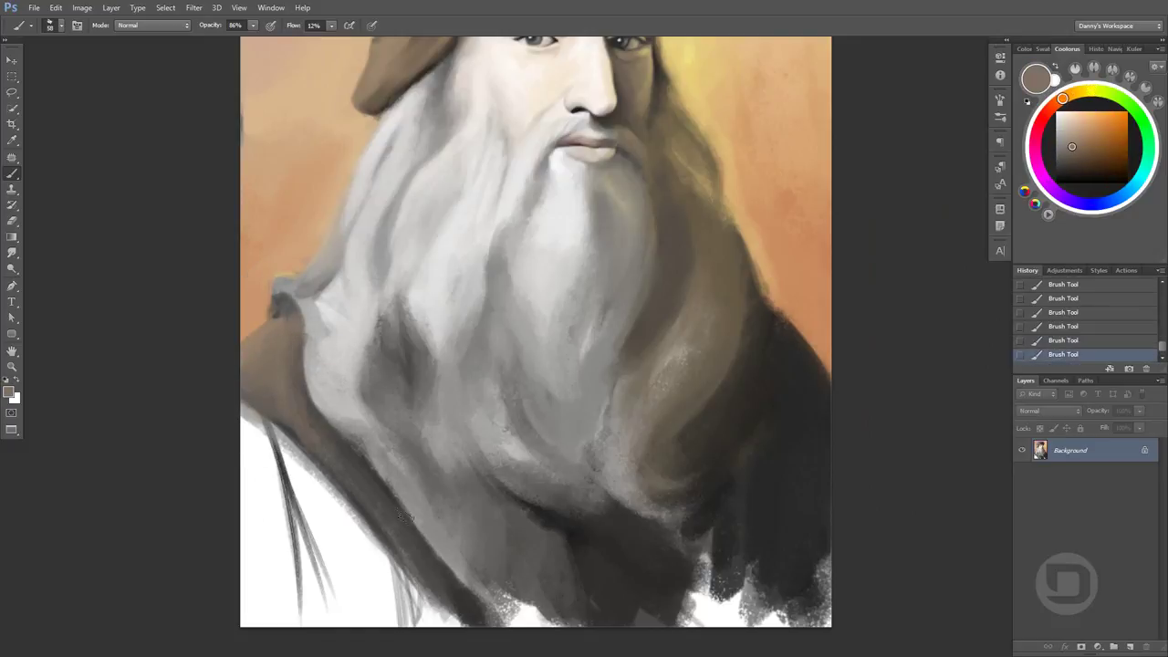
drag(396, 417, 404, 435)
Add light grey and grey strokes to the robe
alt+click(333, 295)
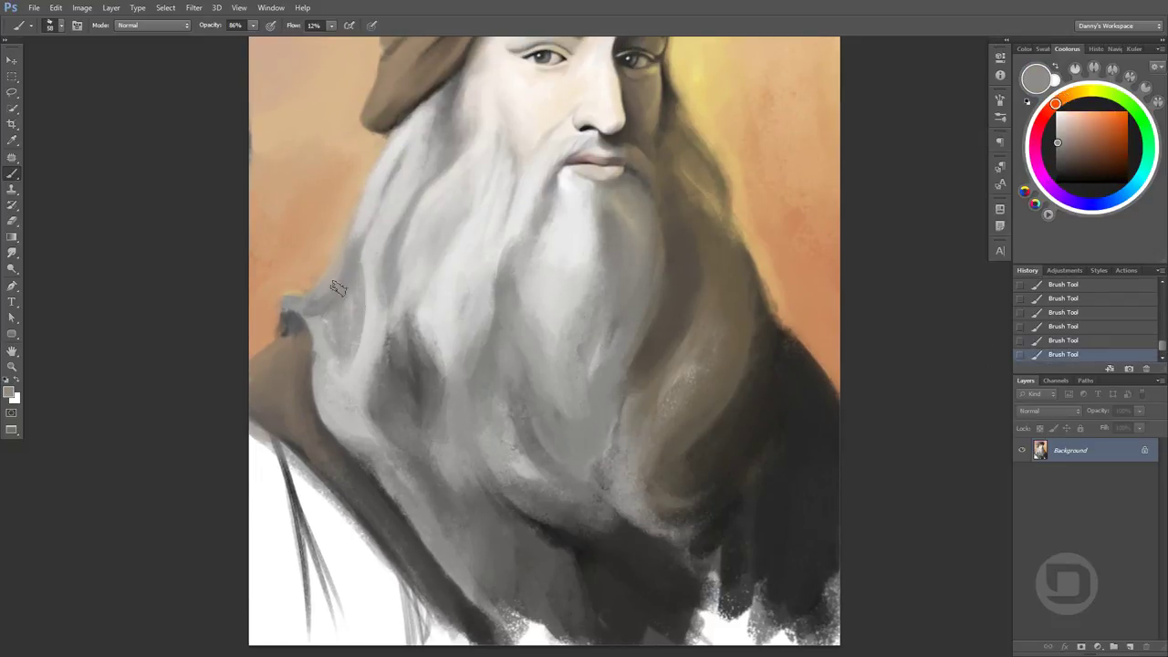
alt+click(362, 316)
drag(303, 402, 335, 355)
alt+click(324, 427)
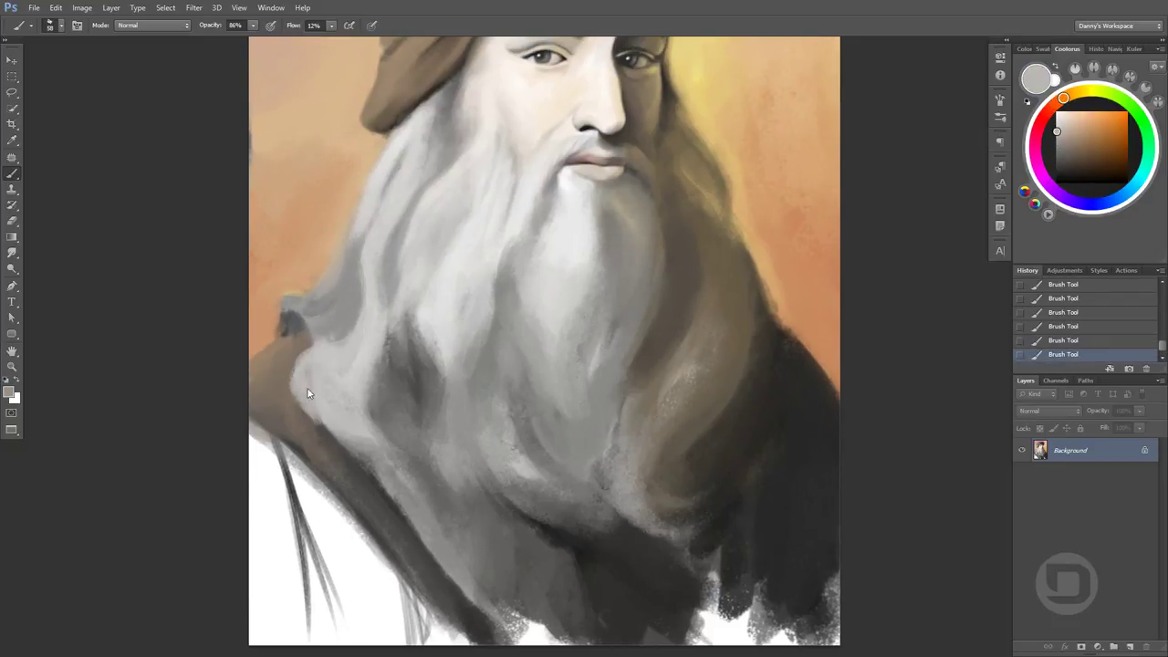
mouse_move(311, 401)
mouse_down()
mouse_move(365, 386)
mouse_move(318, 443)
mouse_up()
alt+click(318, 442)
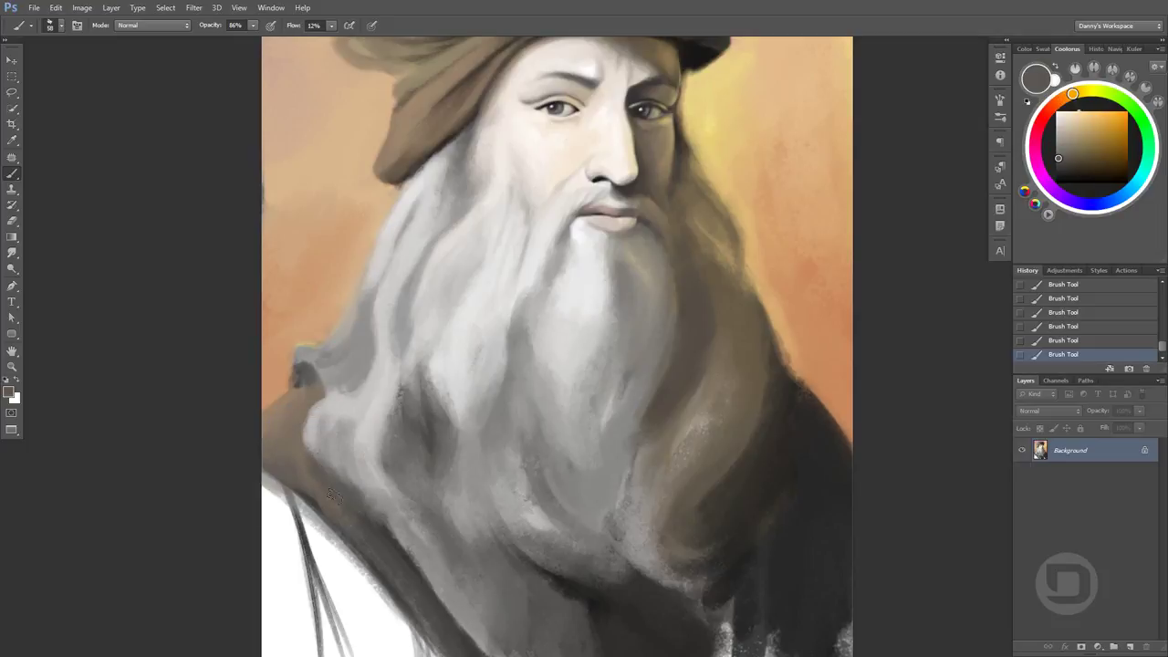
alt+click(334, 443)
Add grey strokes to the lower beard and robe, picking a dark brownish grey
mouse_move(548, 573)
mouse_down()
mouse_move(409, 485)
mouse_move(466, 584)
mouse_up()
alt+click(410, 485)
mouse_move(511, 539)
mouse_down()
mouse_move(475, 593)
mouse_move(496, 604)
mouse_move(503, 540)
mouse_up()
alt+click(466, 596)
alt+click(429, 447)
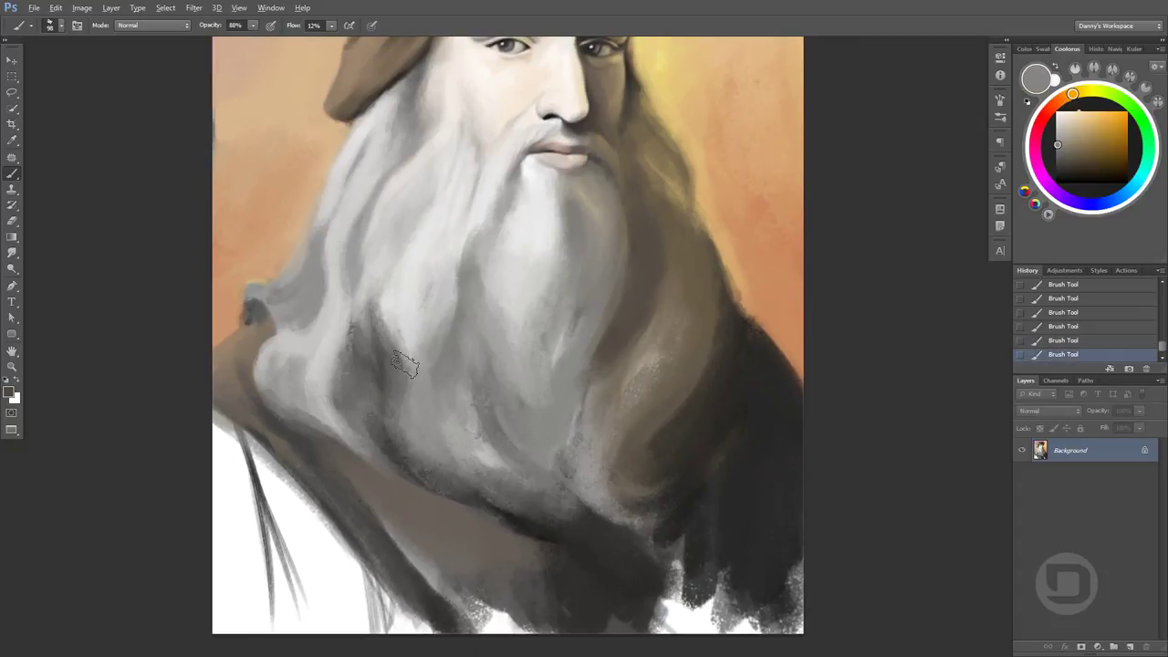
drag(558, 393, 568, 463)
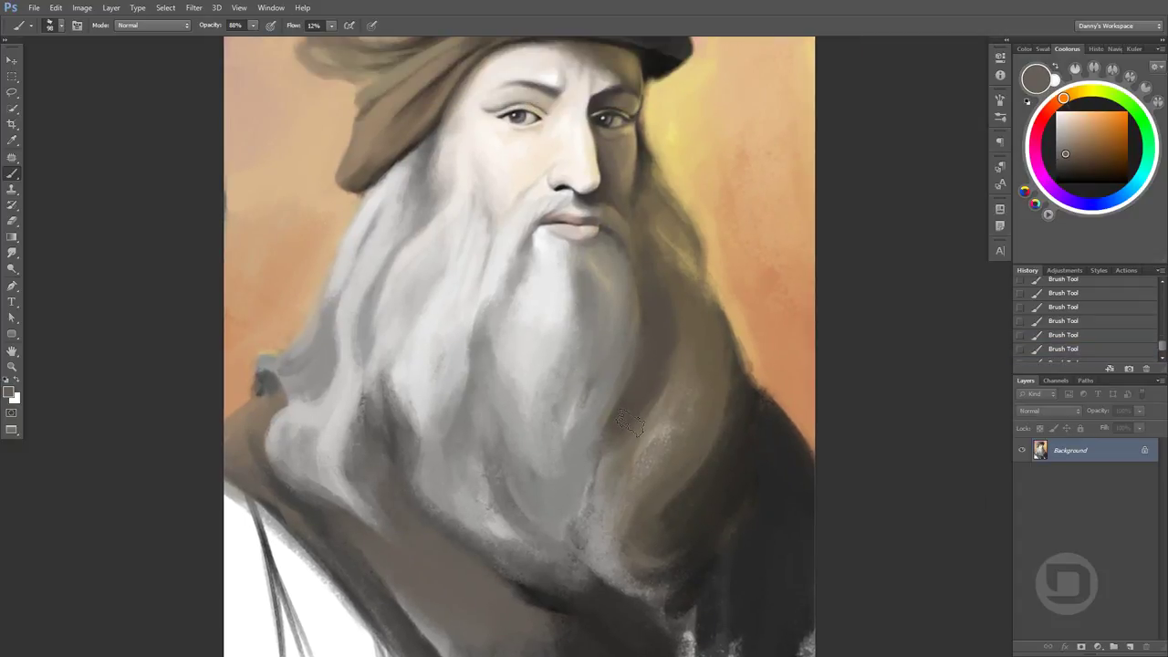
Lighten and soften the background right of the head with light peach
scroll(629, 422, up, 3)
alt+click(775, 323)
drag(769, 347, 788, 248)
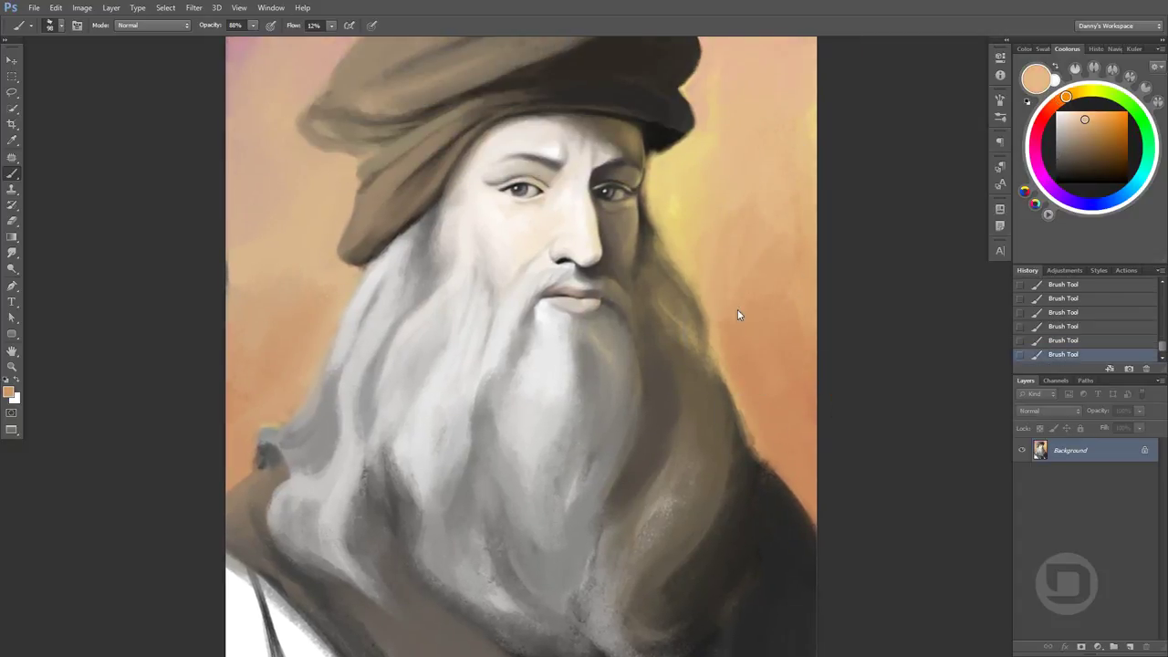
drag(740, 315, 703, 178)
alt+click(703, 176)
drag(746, 233, 747, 305)
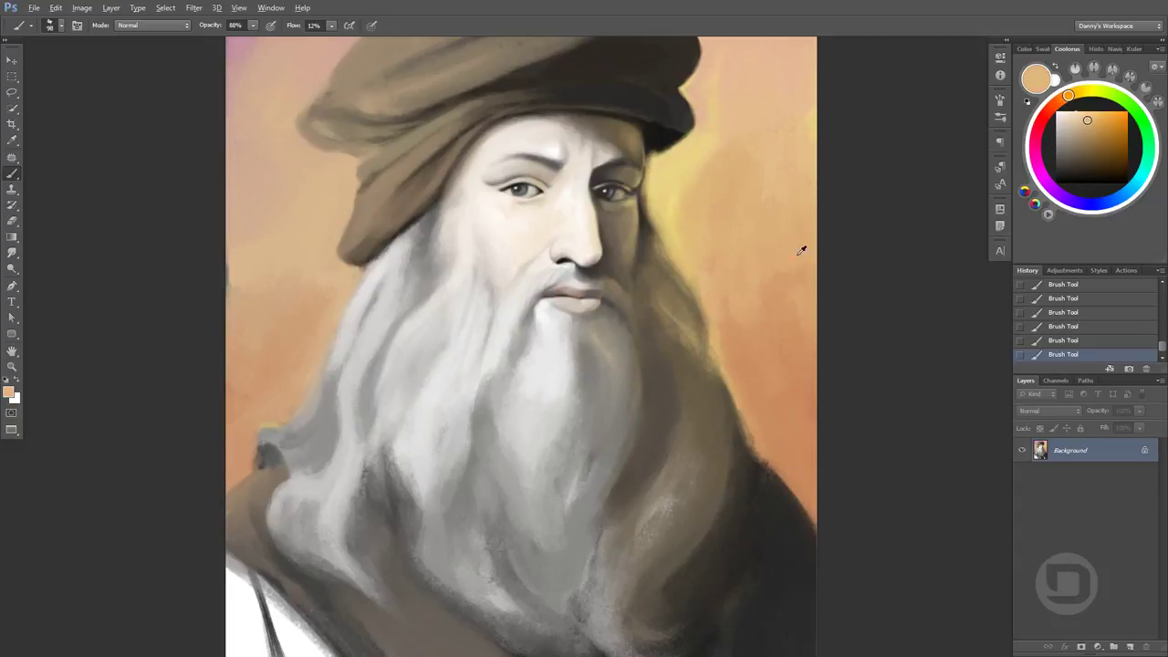
mouse_move(768, 266)
mouse_down()
mouse_move(717, 253)
mouse_move(768, 295)
mouse_up()
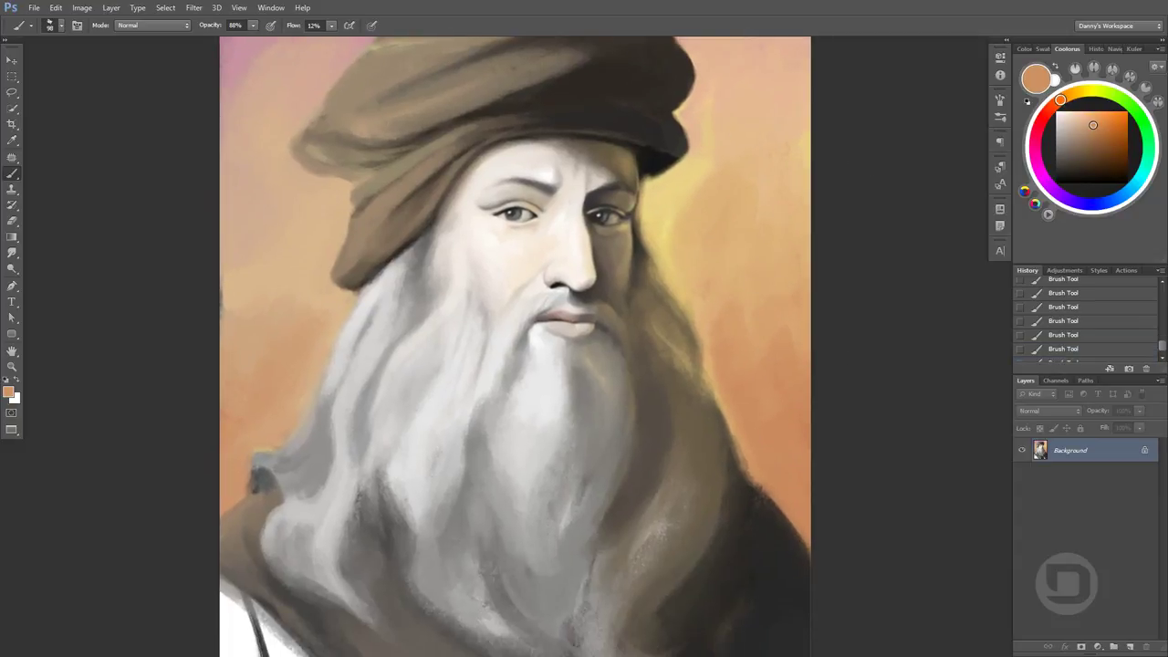
Zoom in on the left eye and shade the upper eyelid crease with grey
scroll(551, 174, up, 2)
alt+click(530, 191)
scroll(551, 184, up, 2)
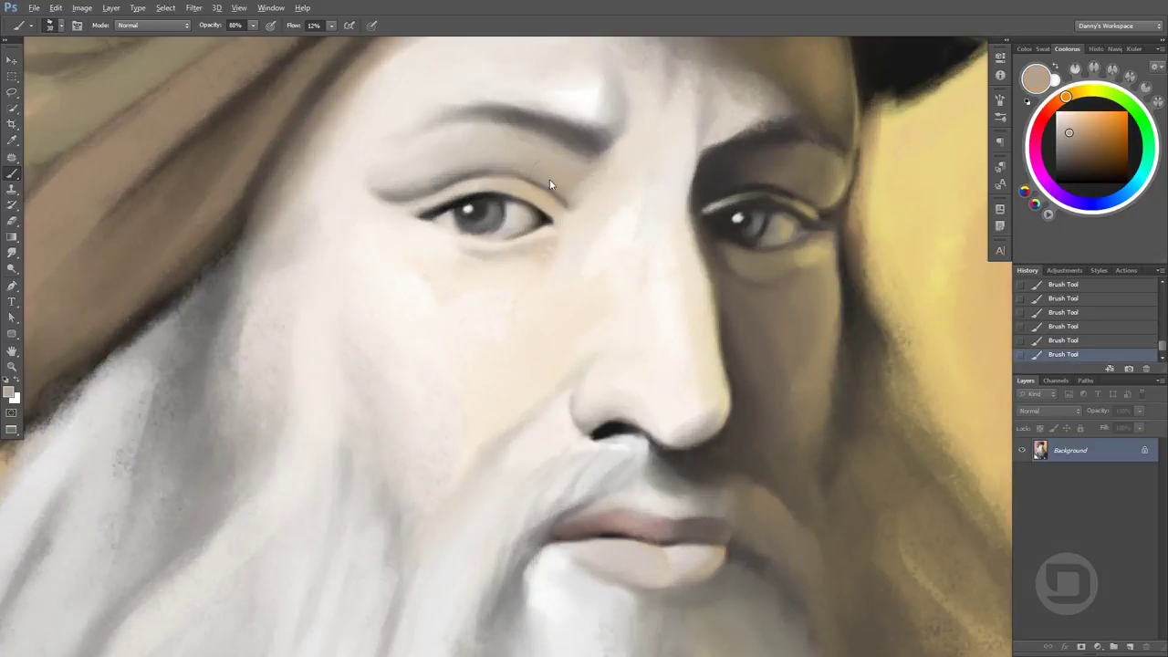
alt+click(448, 167)
drag(413, 180, 489, 148)
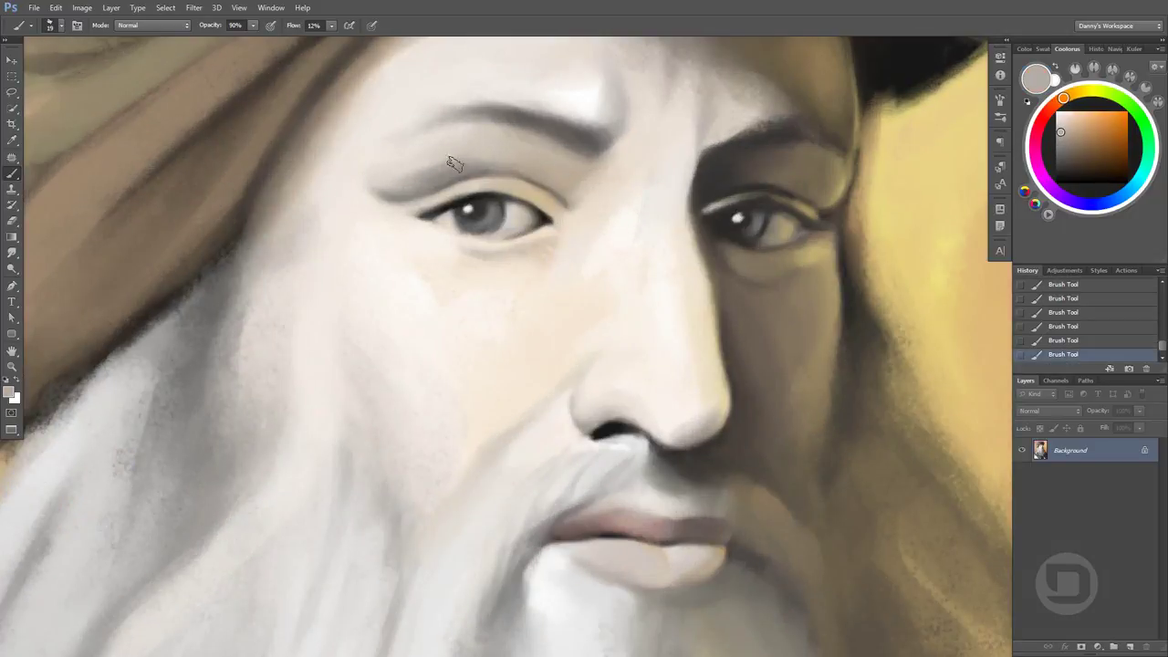
Sample darker eyelid and lash-line tones, then paint a faint stroke near the brow
alt+click(442, 173)
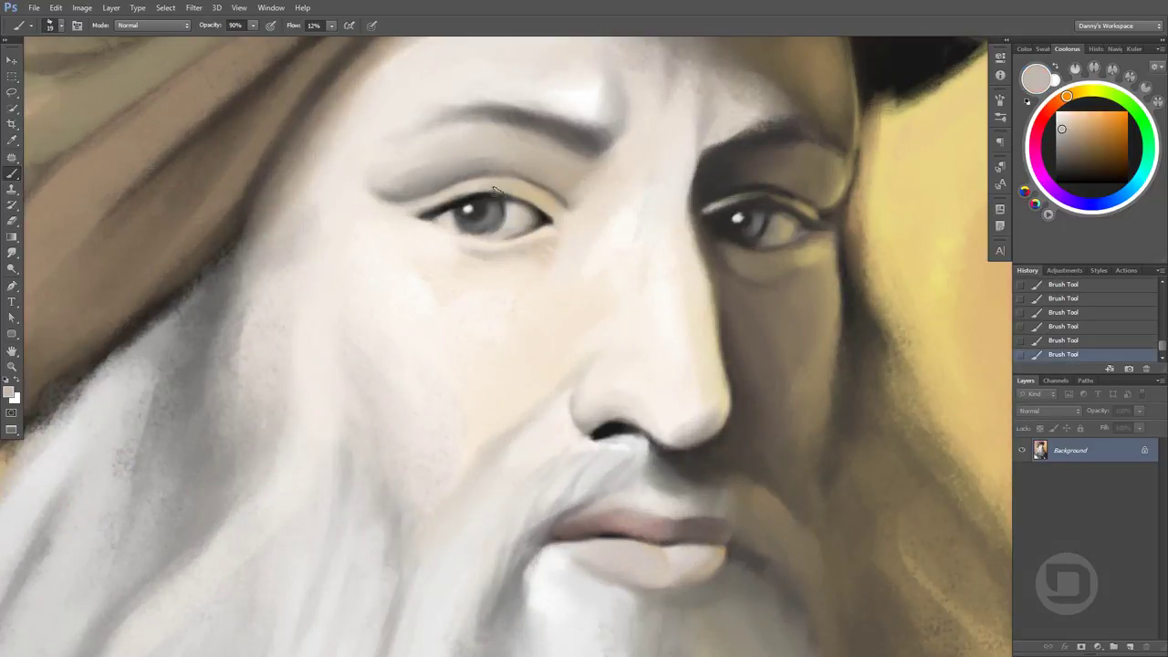
alt+click(431, 196)
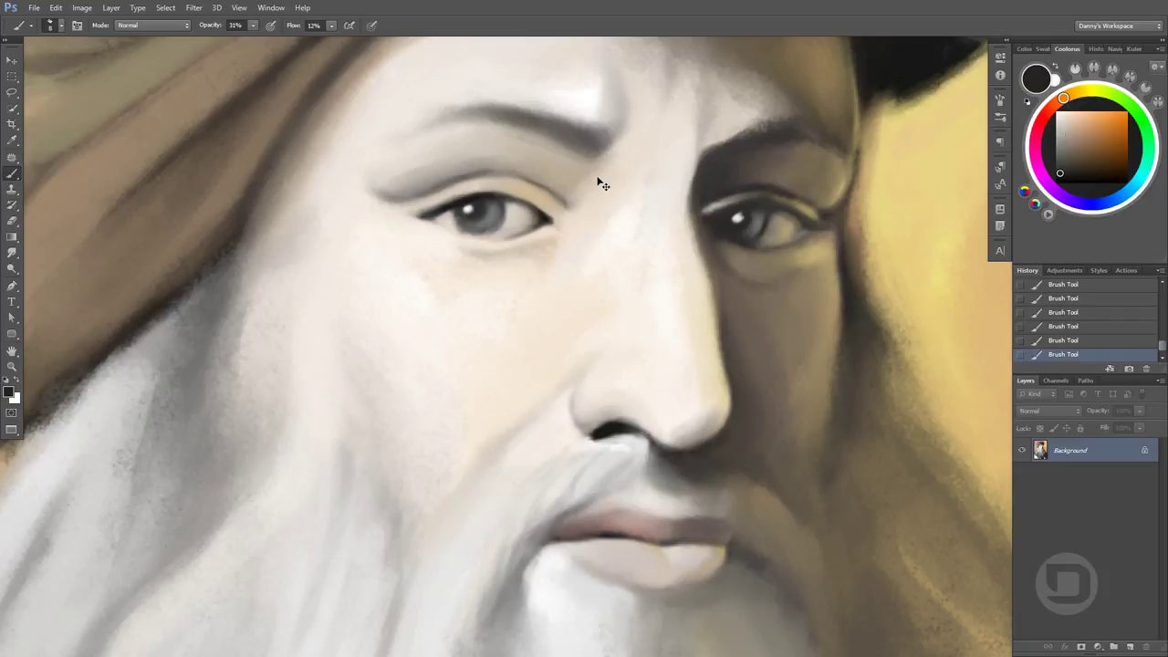
alt+click(533, 176)
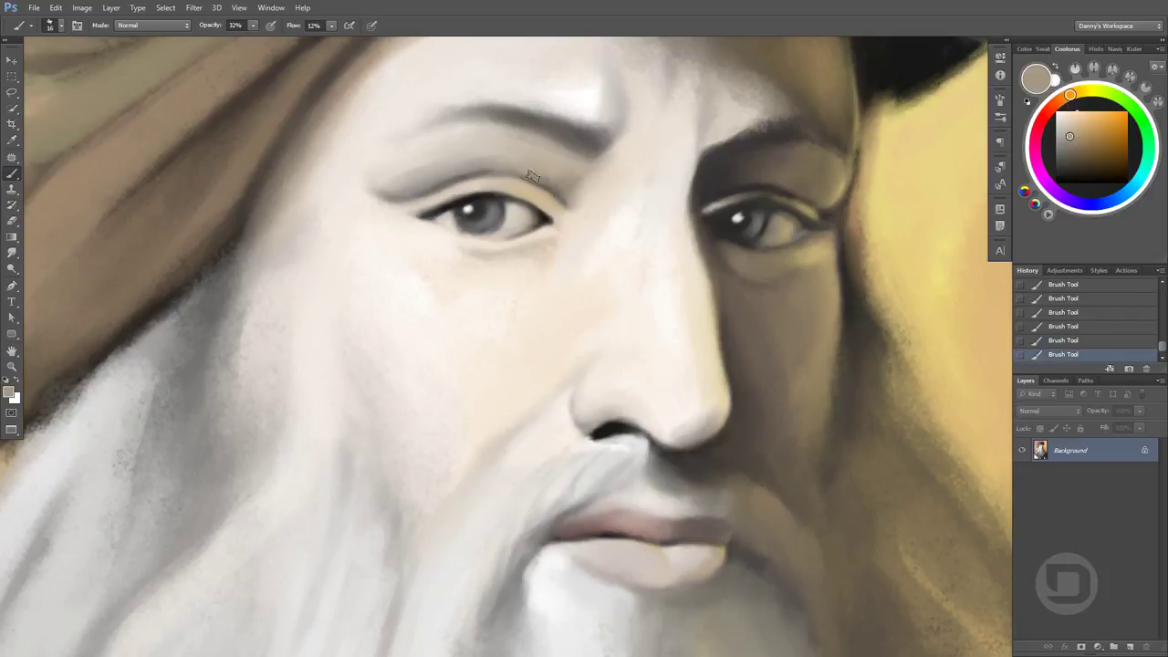
alt+click(532, 190)
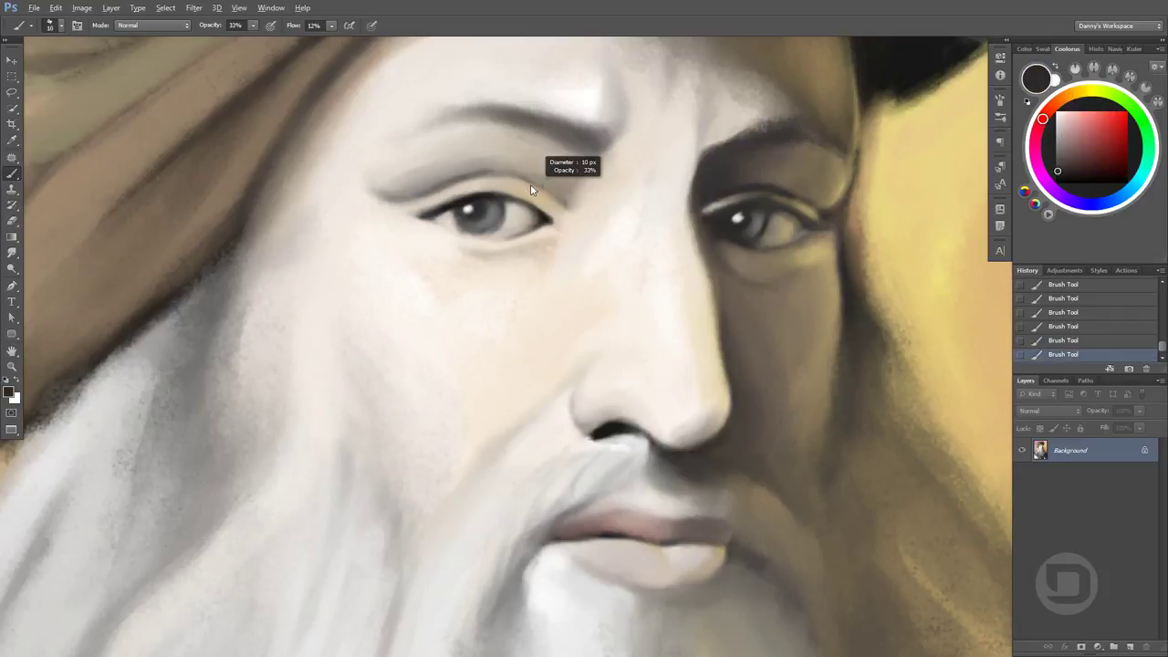
scroll(565, 211, up, 1)
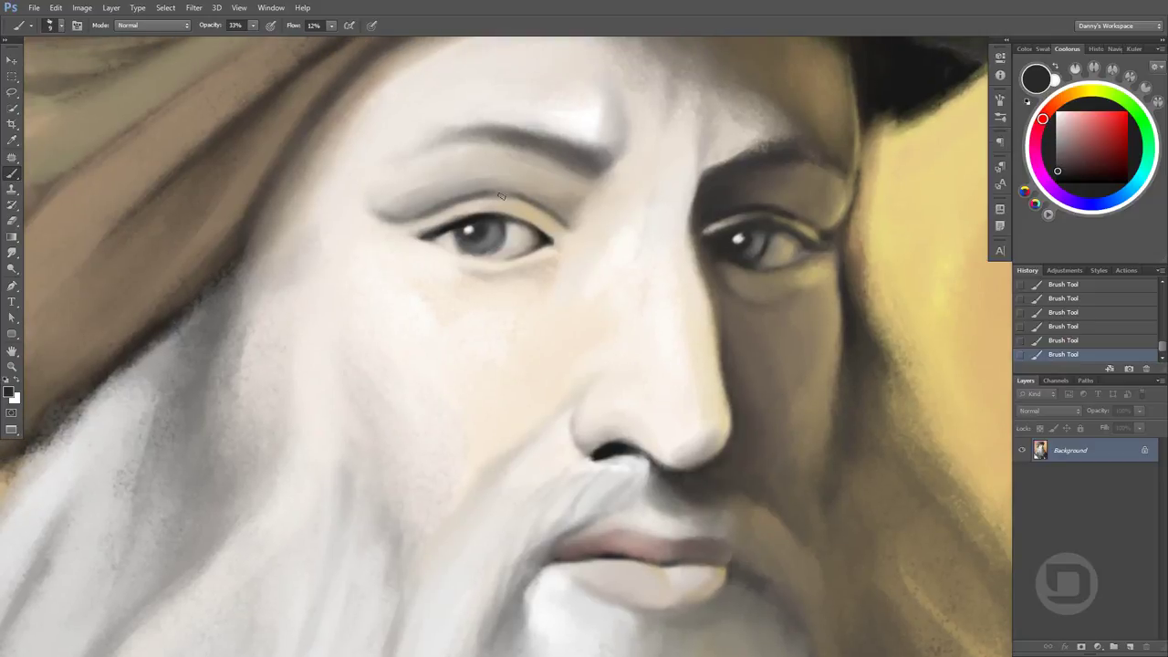
alt+click(500, 196)
mouse_move(410, 318)
mouse_down()
mouse_move(530, 195)
mouse_move(523, 209)
mouse_up()
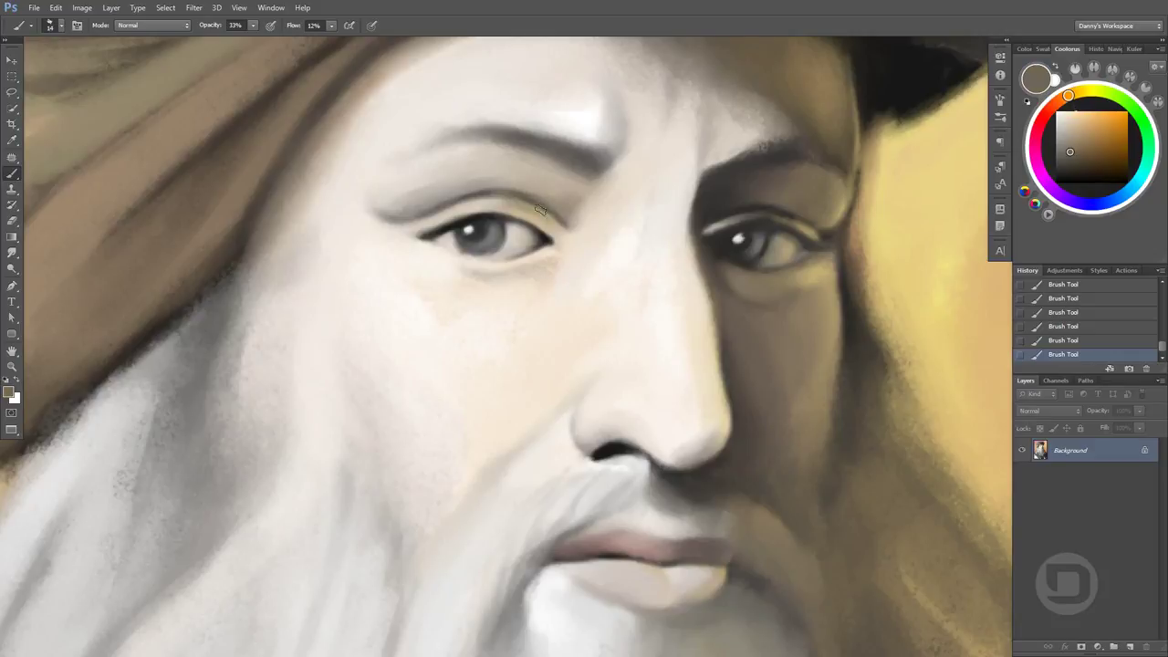
Paint soft eyelid strokes, a dark grey-brown crease line, and a light brightening stroke
alt+click(532, 197)
drag(598, 233, 538, 201)
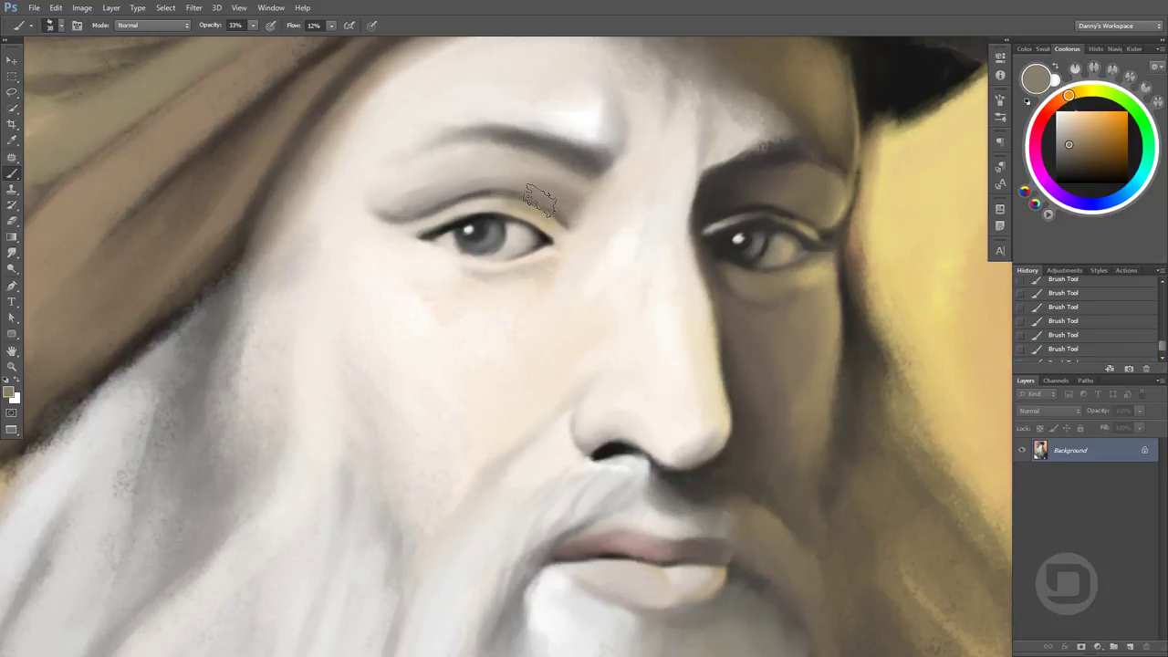
alt+click(478, 162)
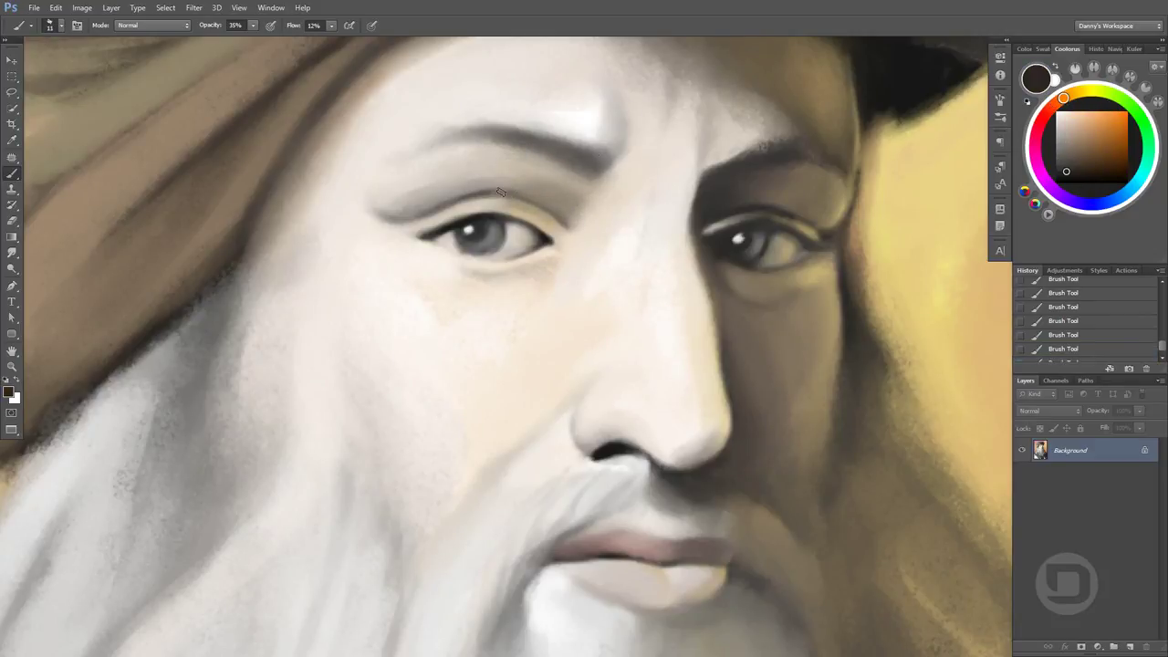
drag(503, 183, 559, 222)
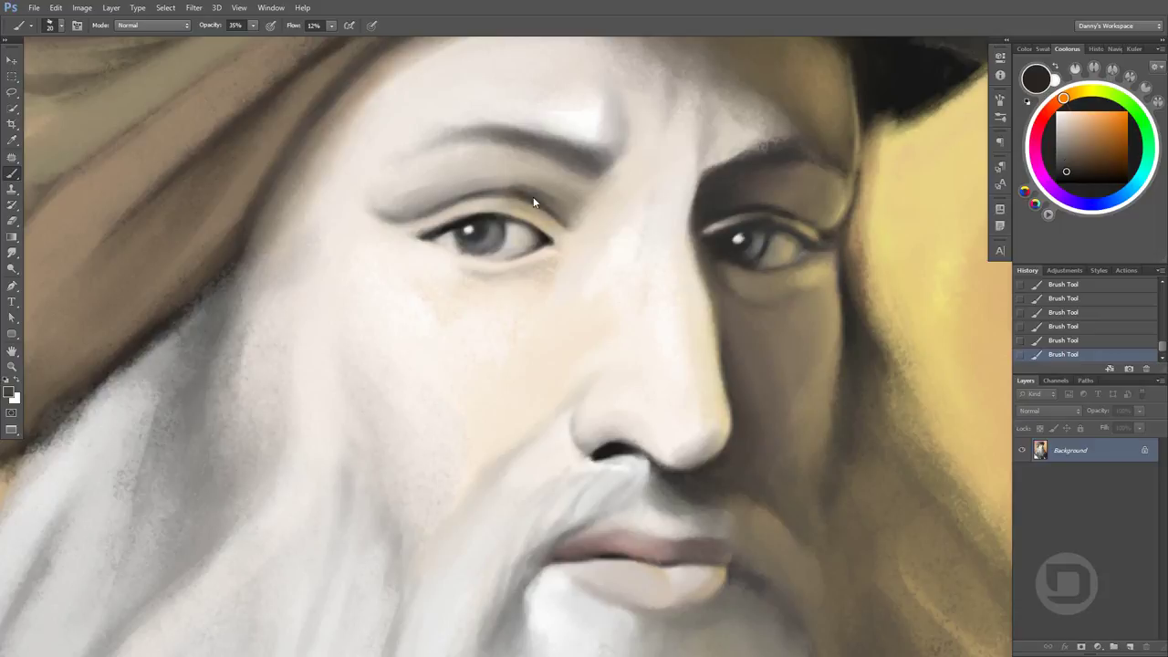
alt+click(513, 182)
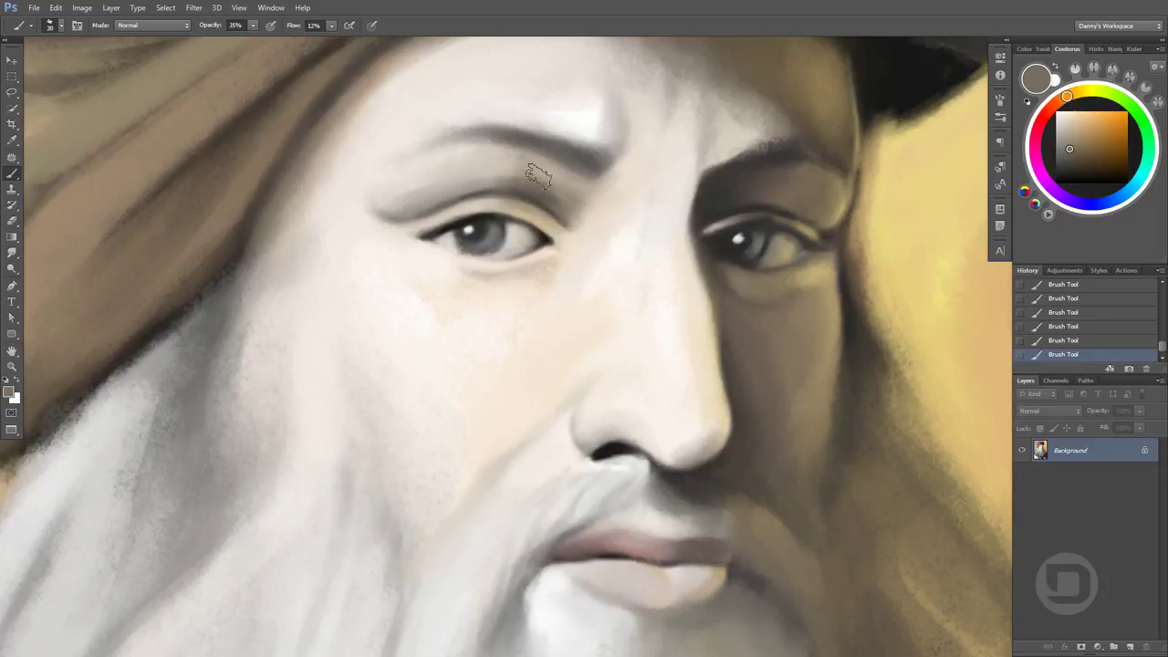
alt+click(536, 178)
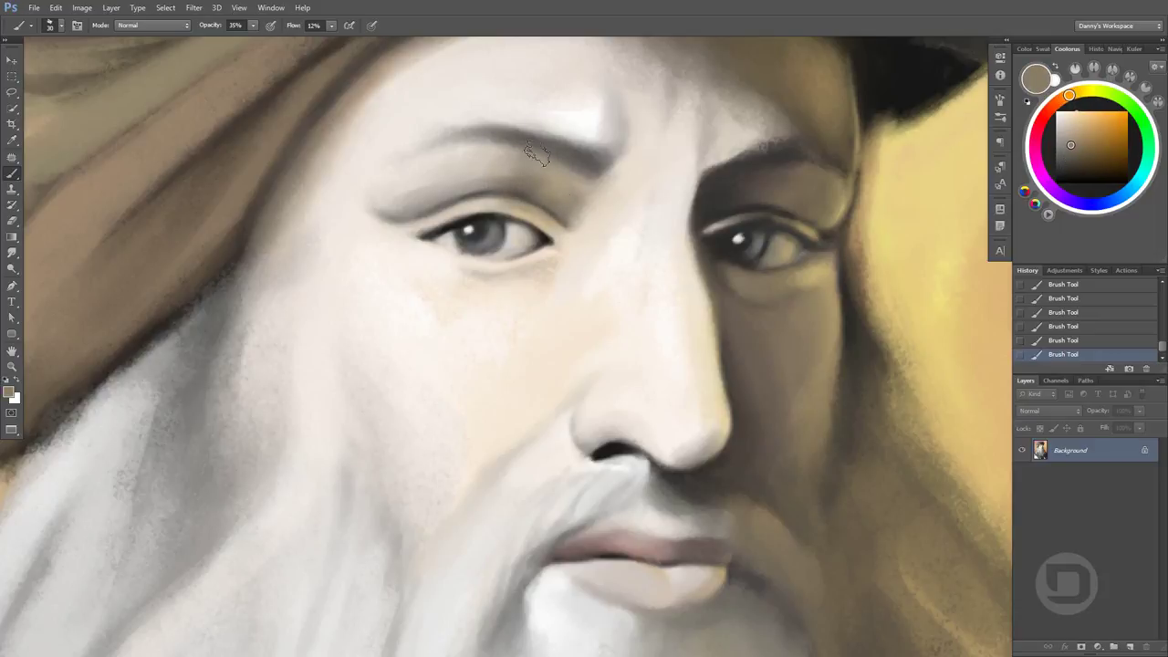
alt+click(560, 210)
drag(575, 199, 505, 233)
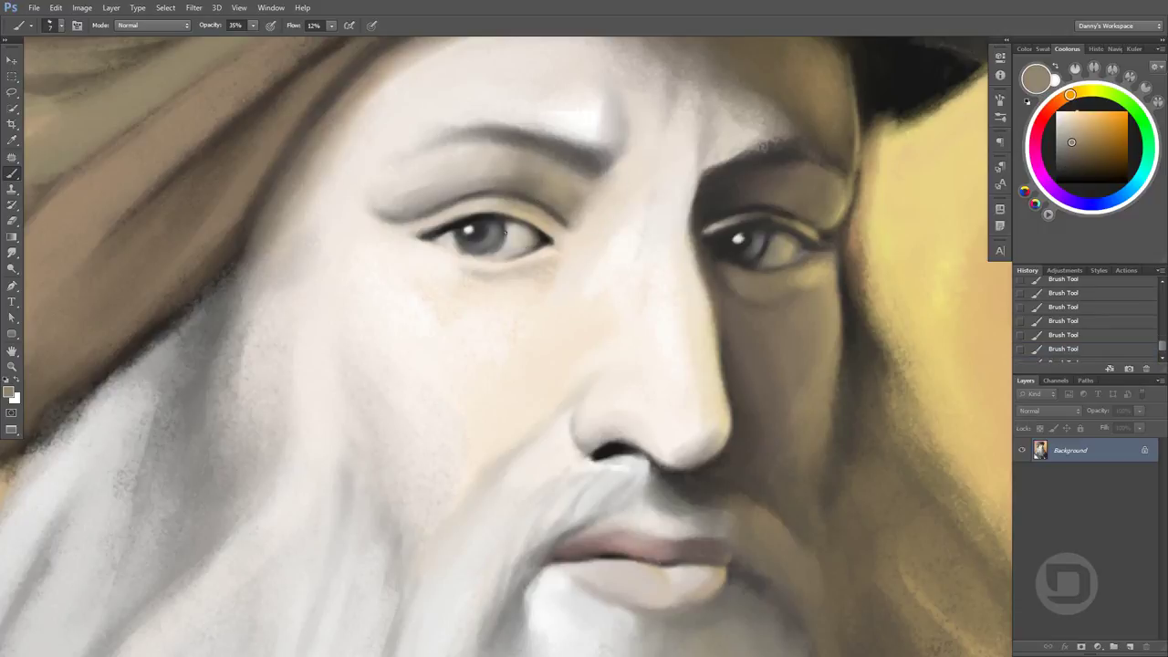
Darken the outer eye corner, extend its dark line, and add a dark lash stroke
alt+click(420, 216)
drag(418, 225, 425, 228)
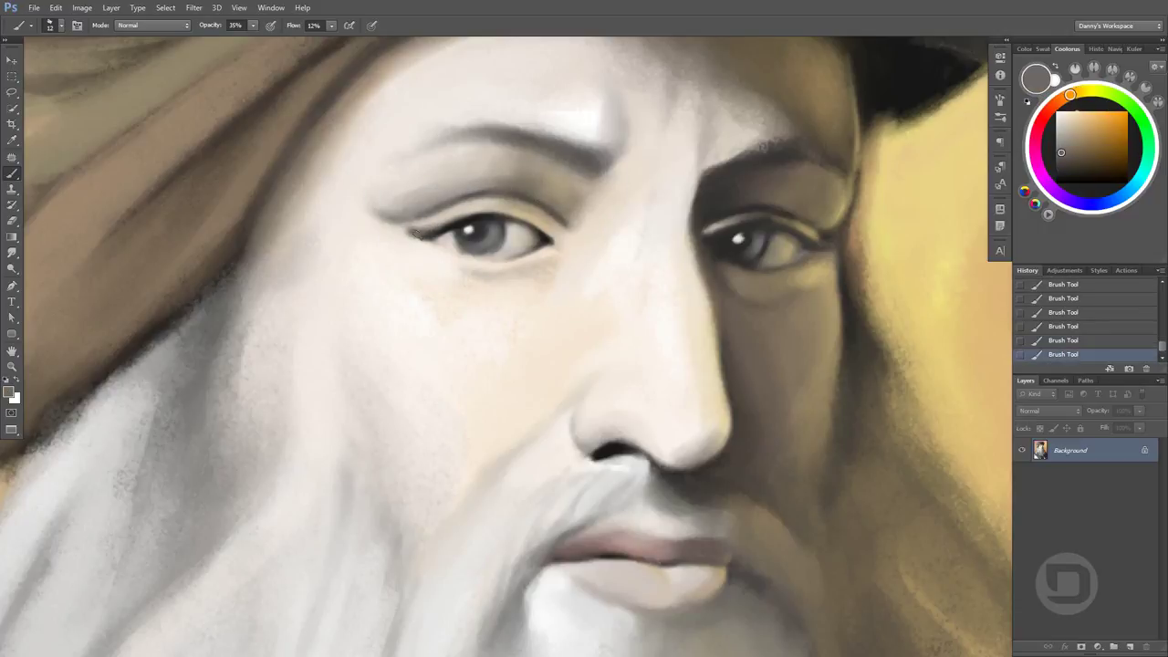
alt+click(429, 230)
drag(390, 222, 373, 208)
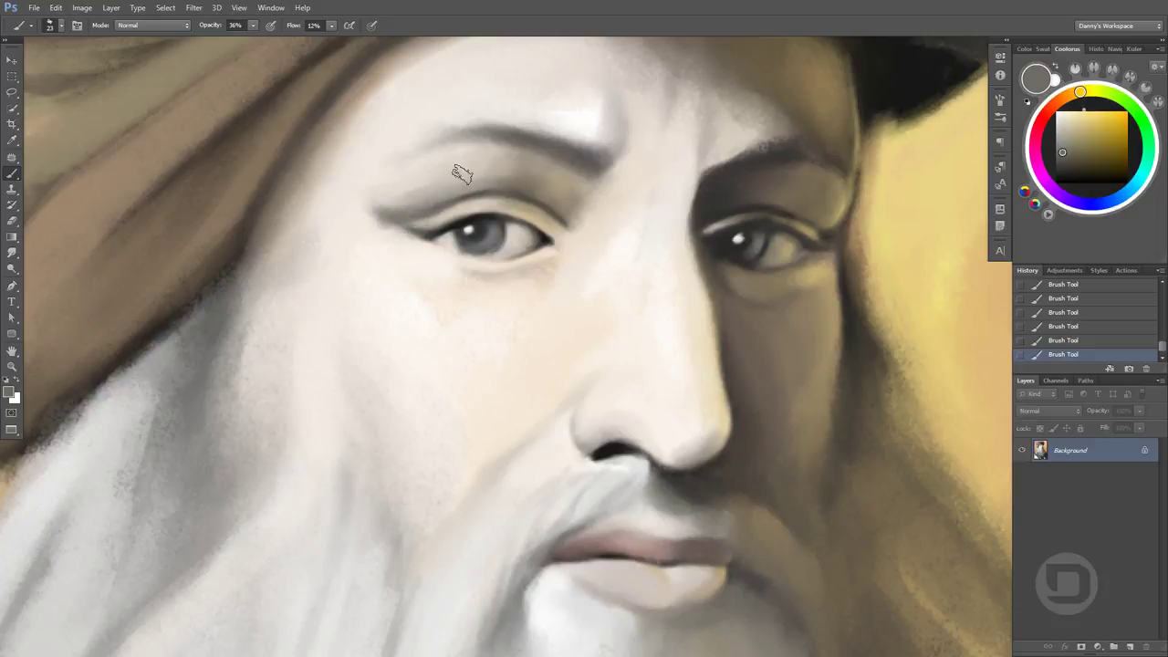
alt+click(434, 245)
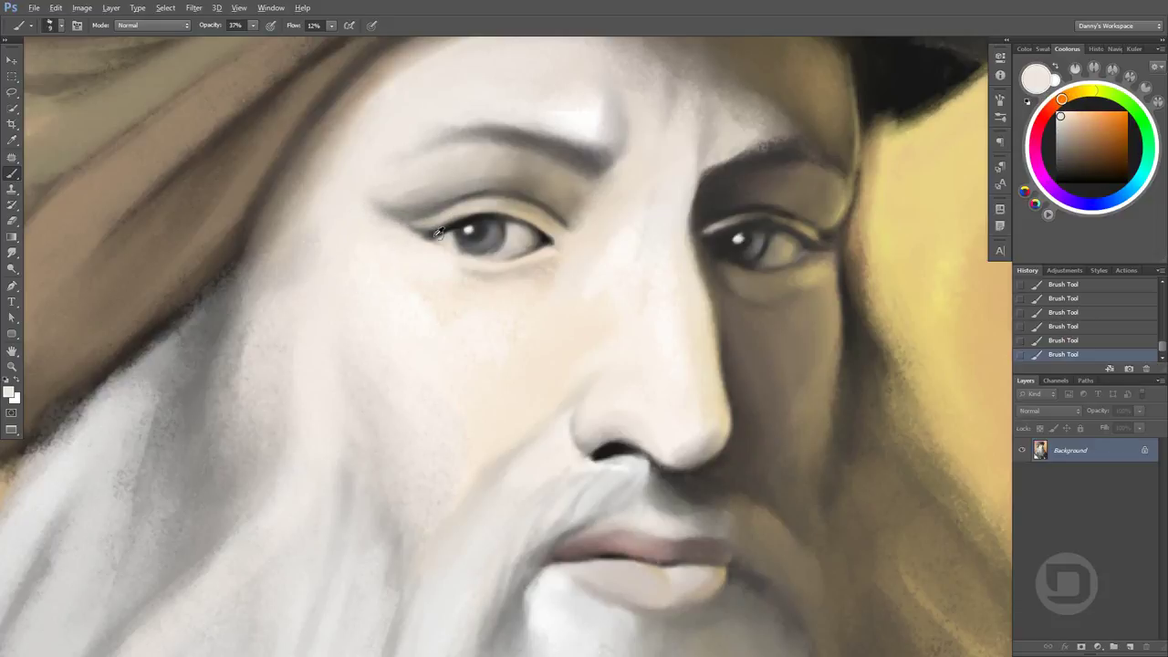
alt+click(438, 233)
drag(496, 183, 462, 242)
Soften the skin around the left eye and blend the brow with light grey strokes
scroll(445, 251, up, 2)
alt+click(450, 257)
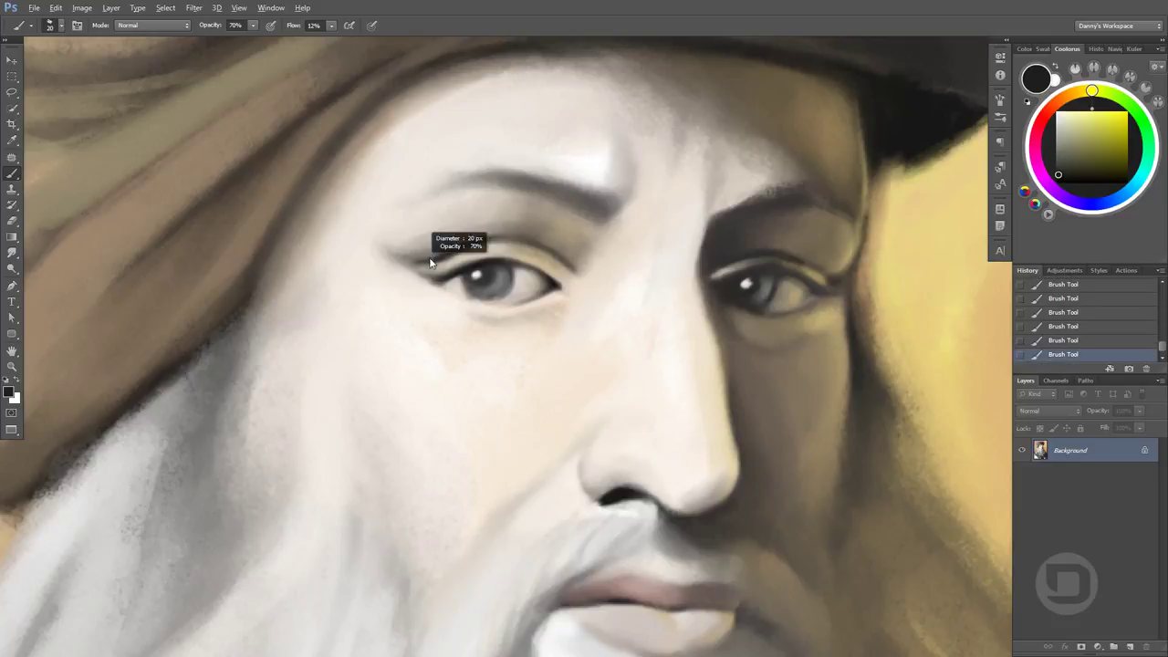
alt+click(463, 231)
drag(493, 209, 423, 247)
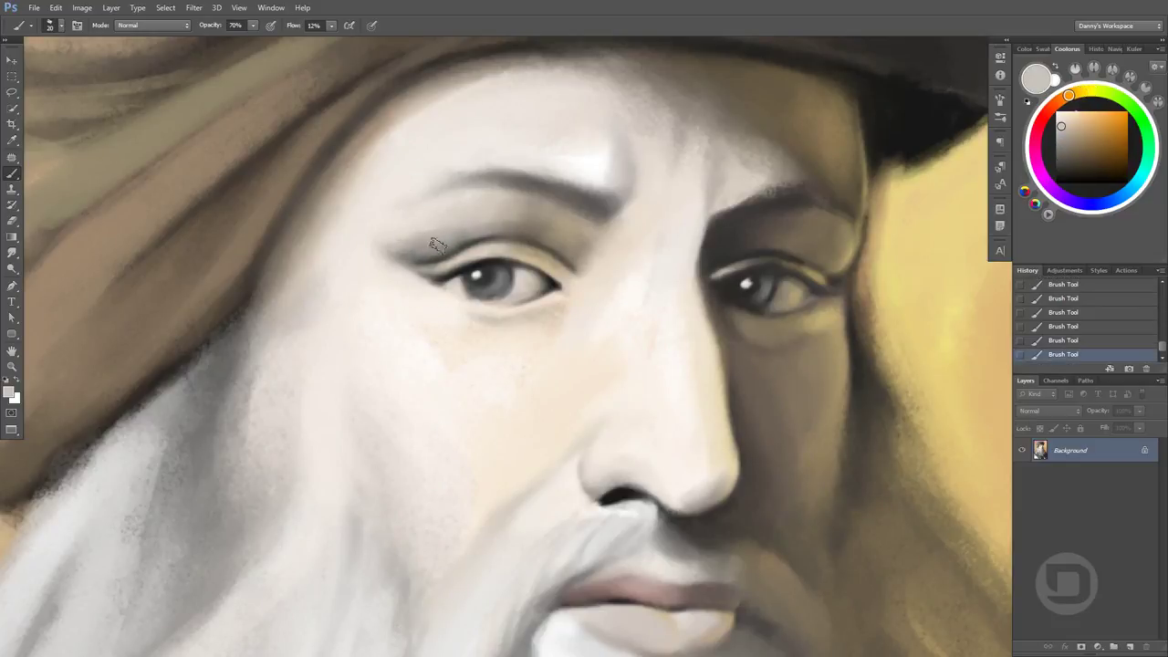
drag(634, 292, 399, 229)
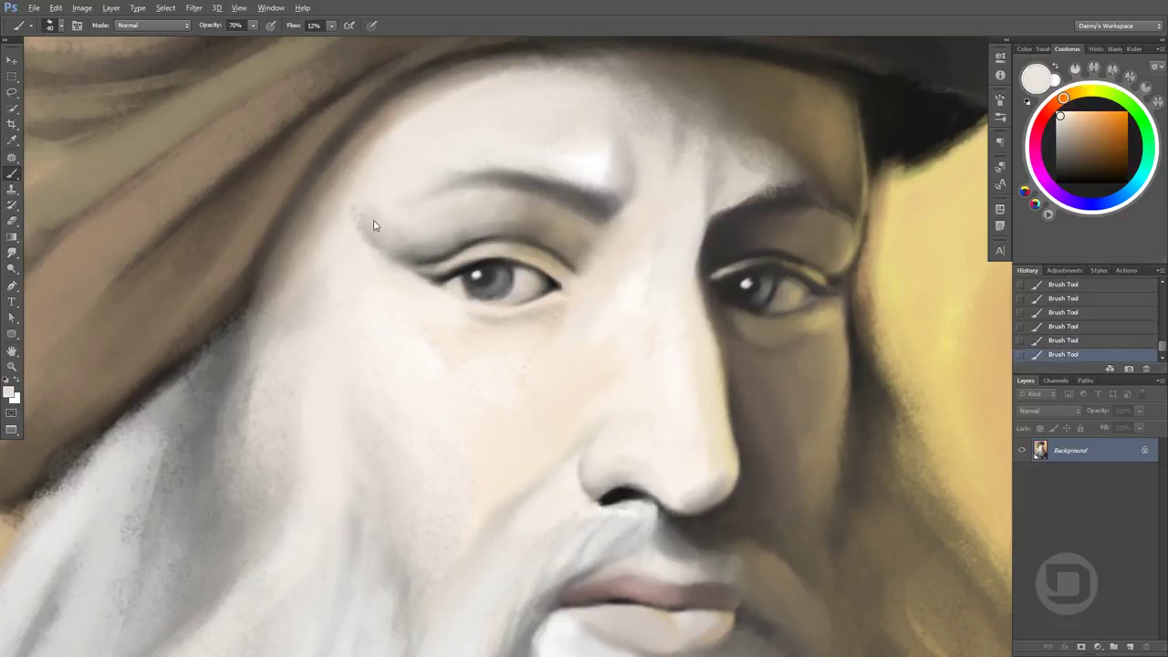
Sample cream and dark grey tones around the temple and eye edge, then zoom out
alt+click(344, 257)
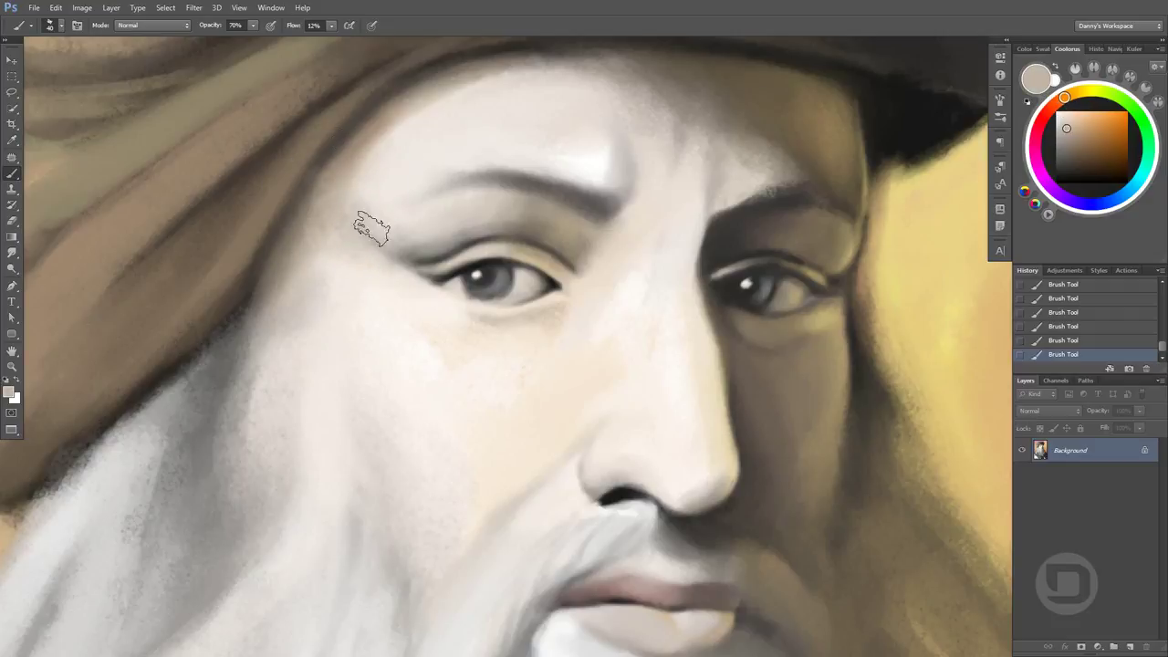
alt+click(352, 346)
alt+click(435, 274)
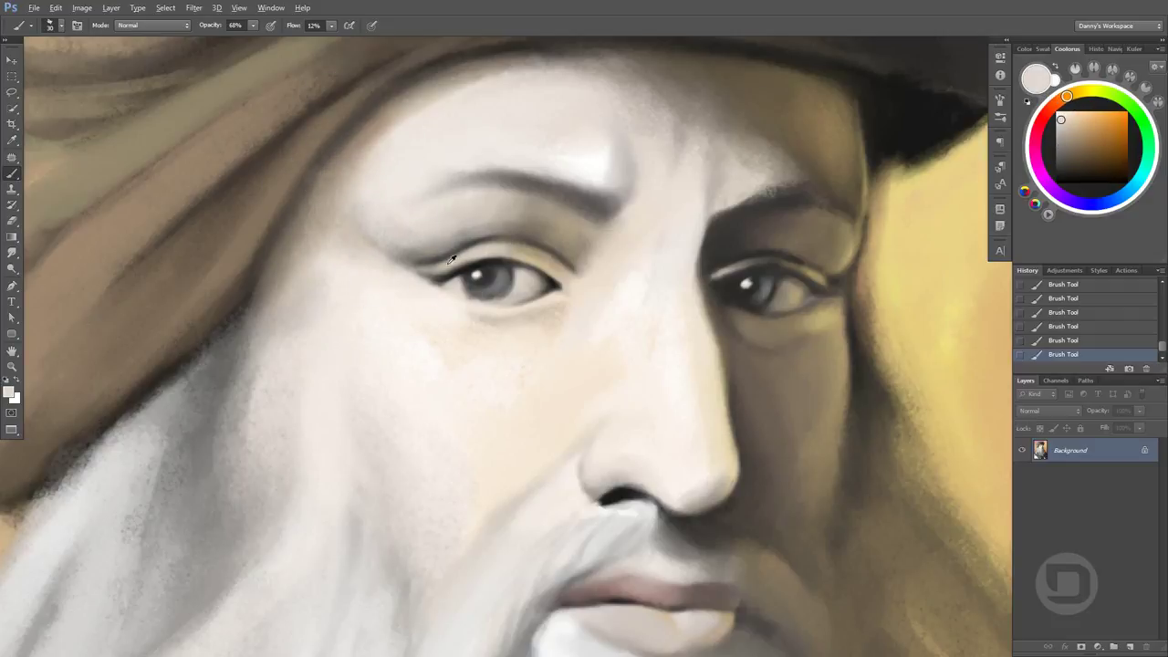
alt+click(454, 273)
scroll(686, 334, down, 5)
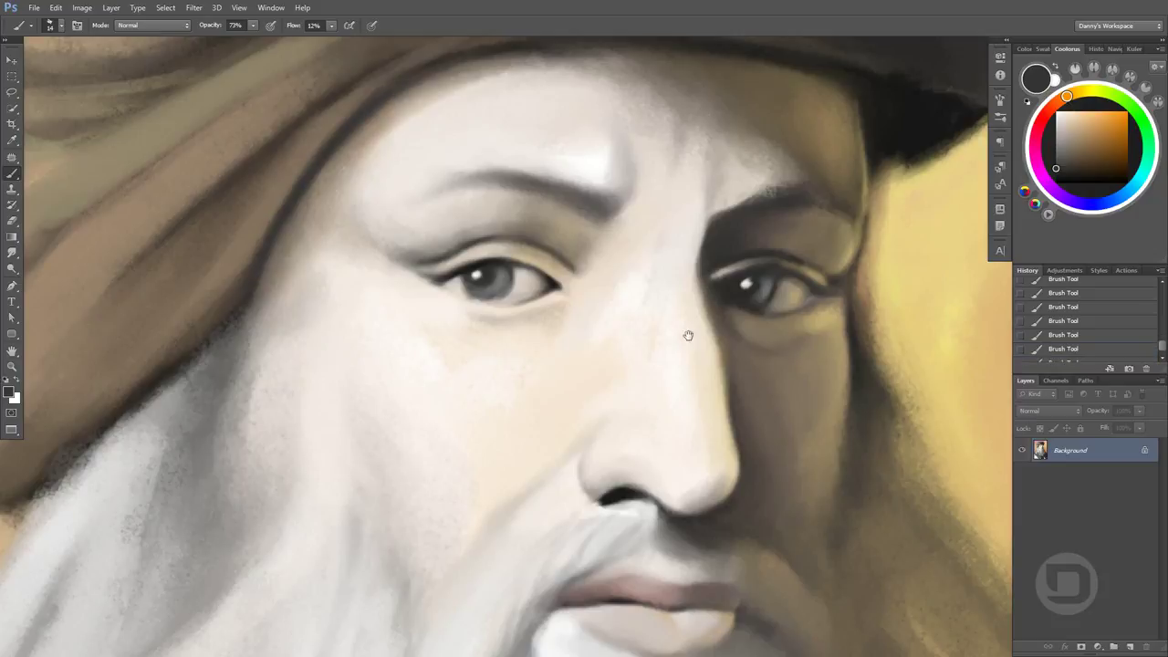
Sample light grey from the beard and paint it softly over the cheek beside the nose
click(535, 384)
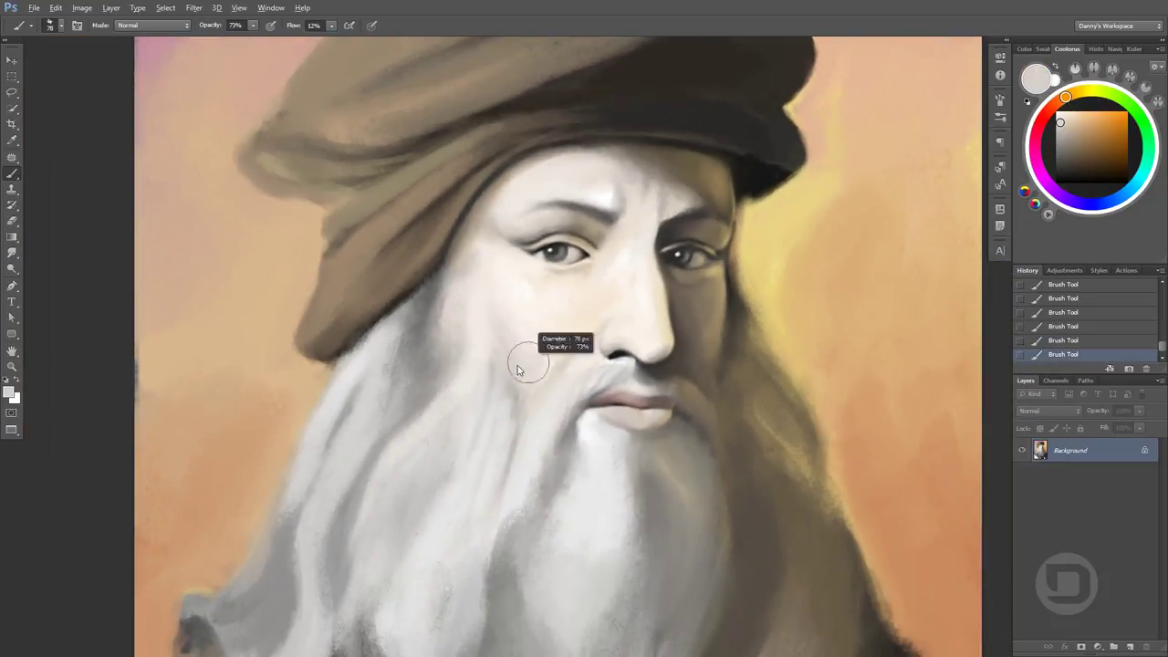
alt+click(534, 365)
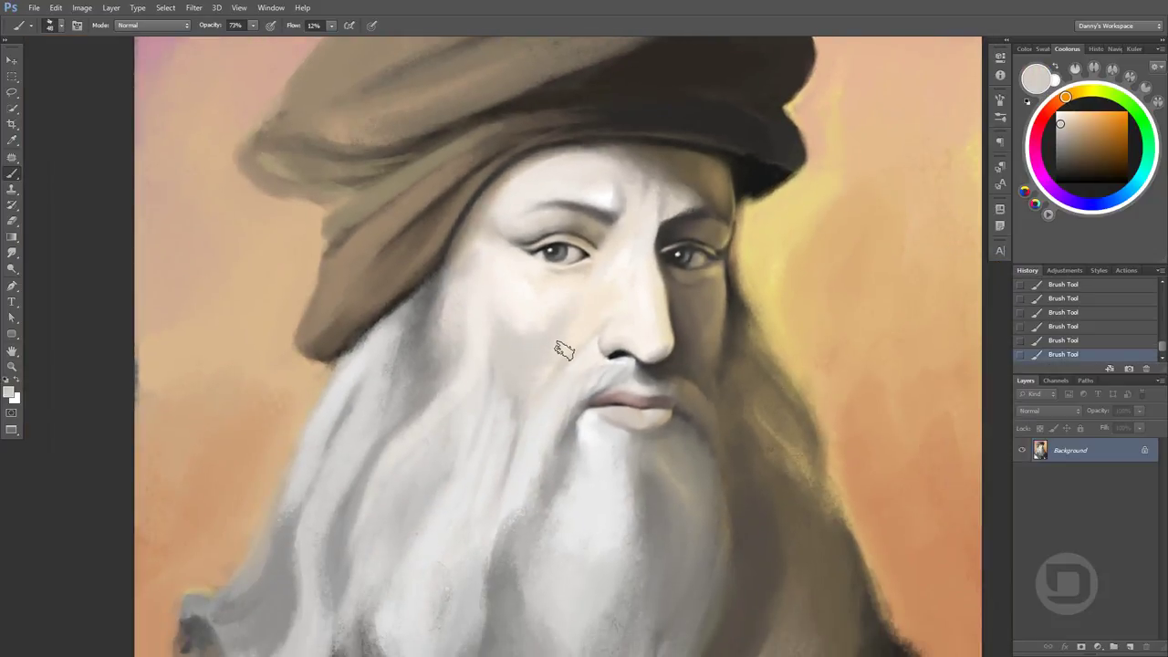
alt+click(517, 392)
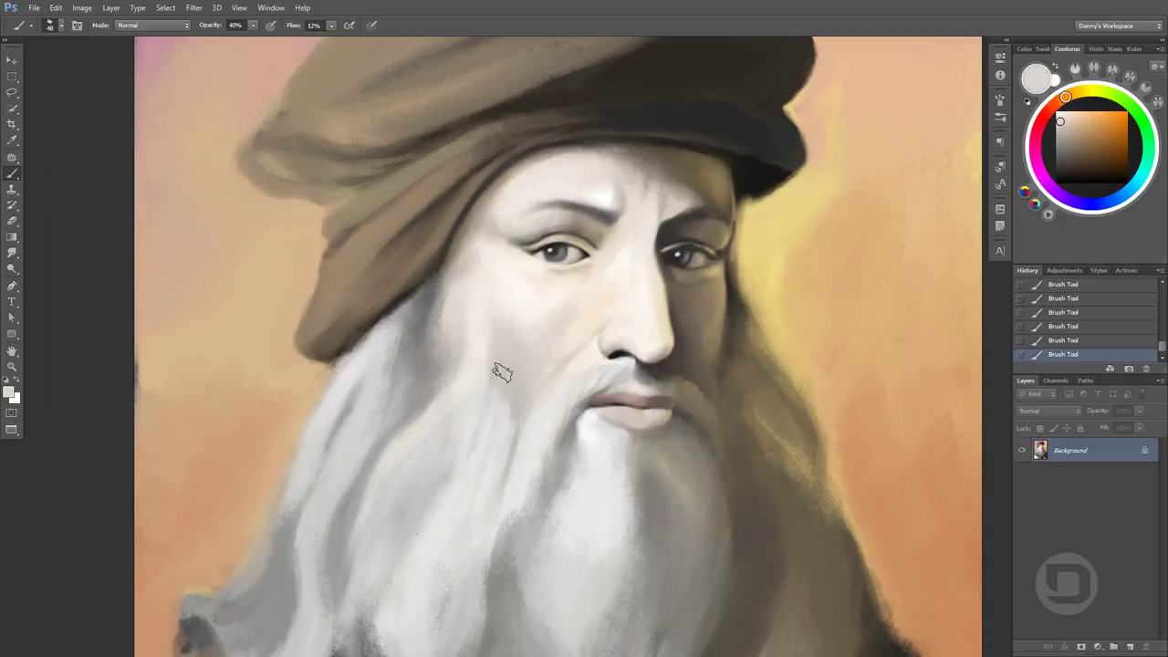
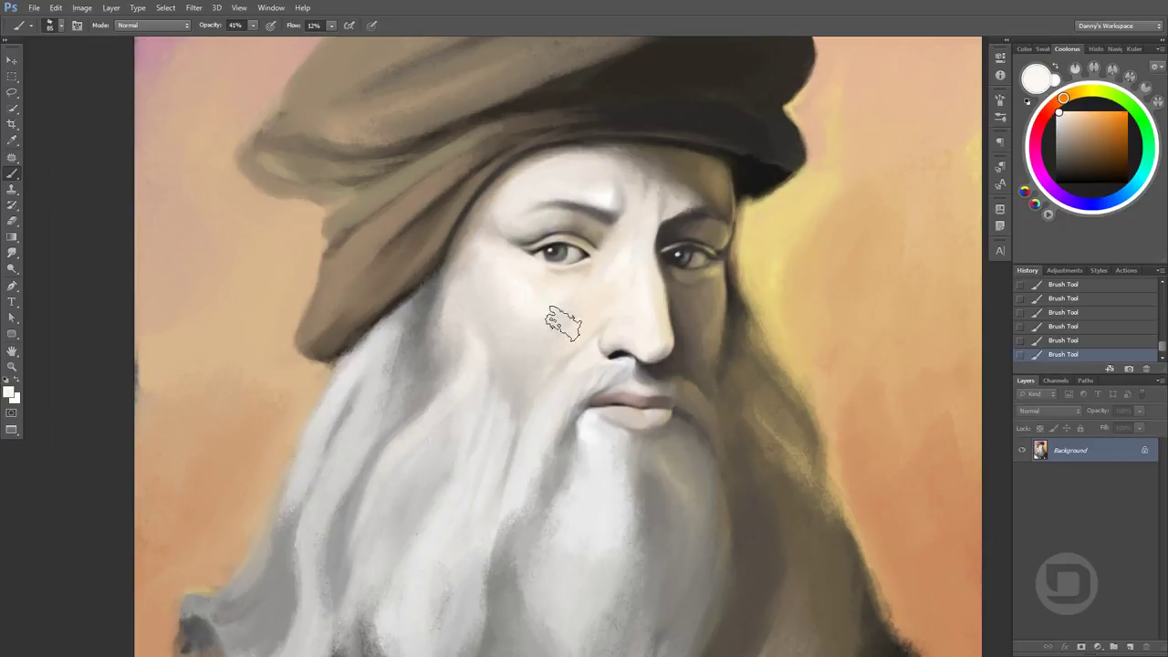
Paint a lighter skin-tone stroke across the face and a faint grey-brown stroke near the left eye
alt+click(498, 359)
drag(498, 359, 565, 320)
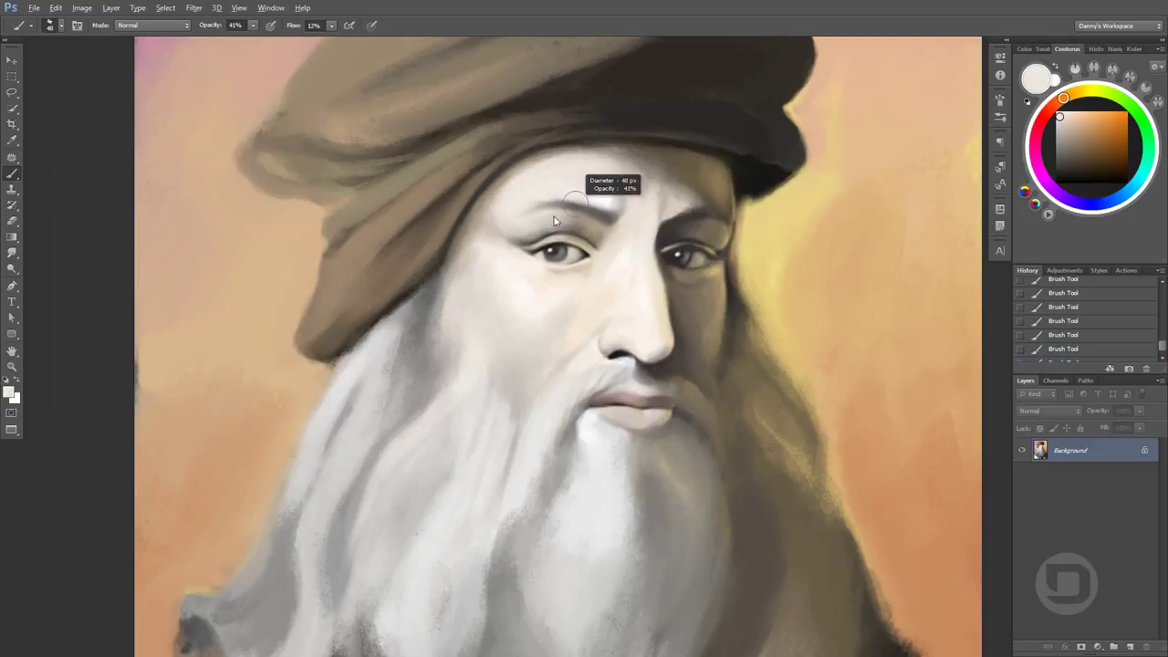
alt+click(576, 223)
drag(576, 228, 596, 263)
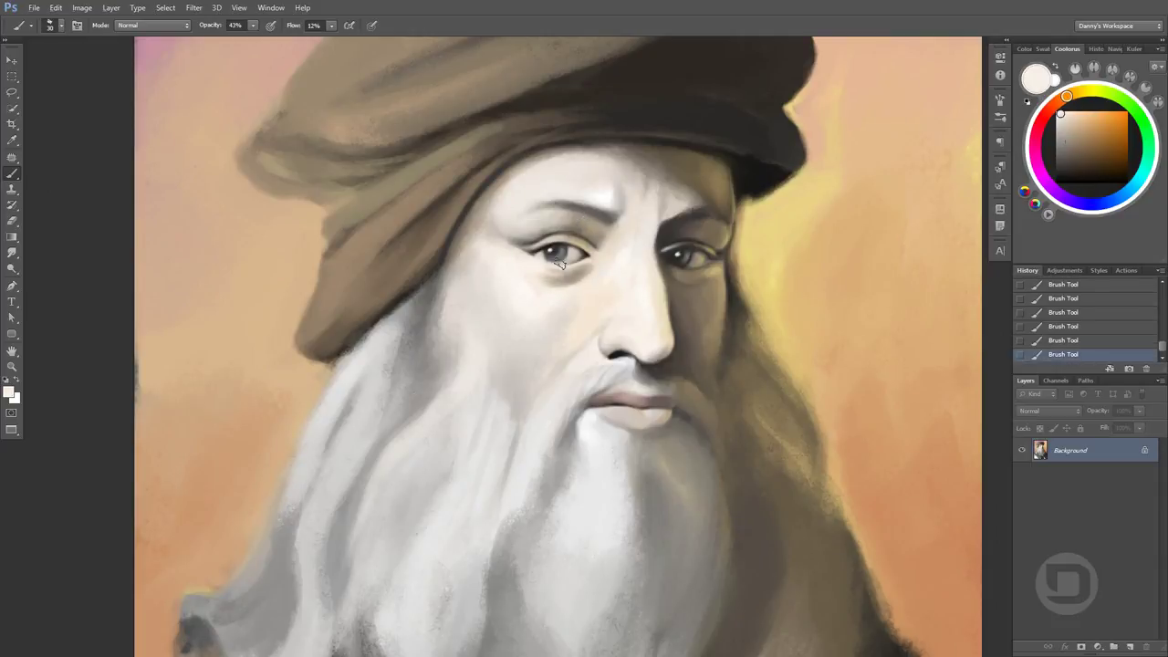
Sample lighter skin and grey tones from around the eye and cheek
key(4)
key(5)
alt+click(562, 288)
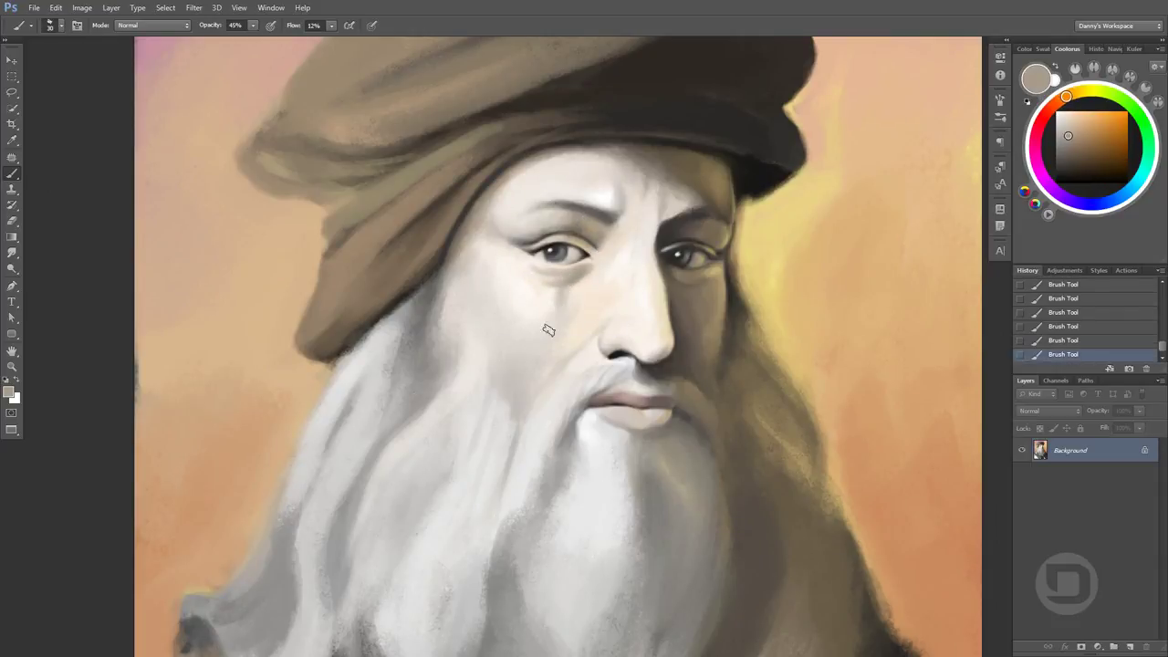
alt+click(550, 328)
alt+click(547, 342)
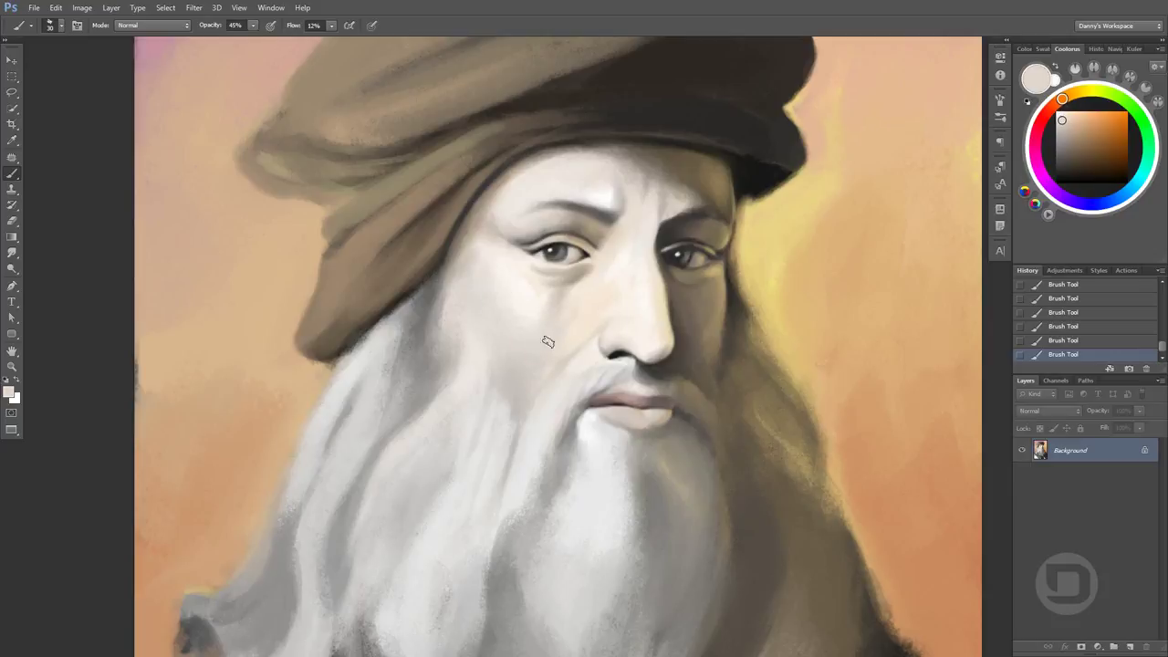
key(4)
key(6)
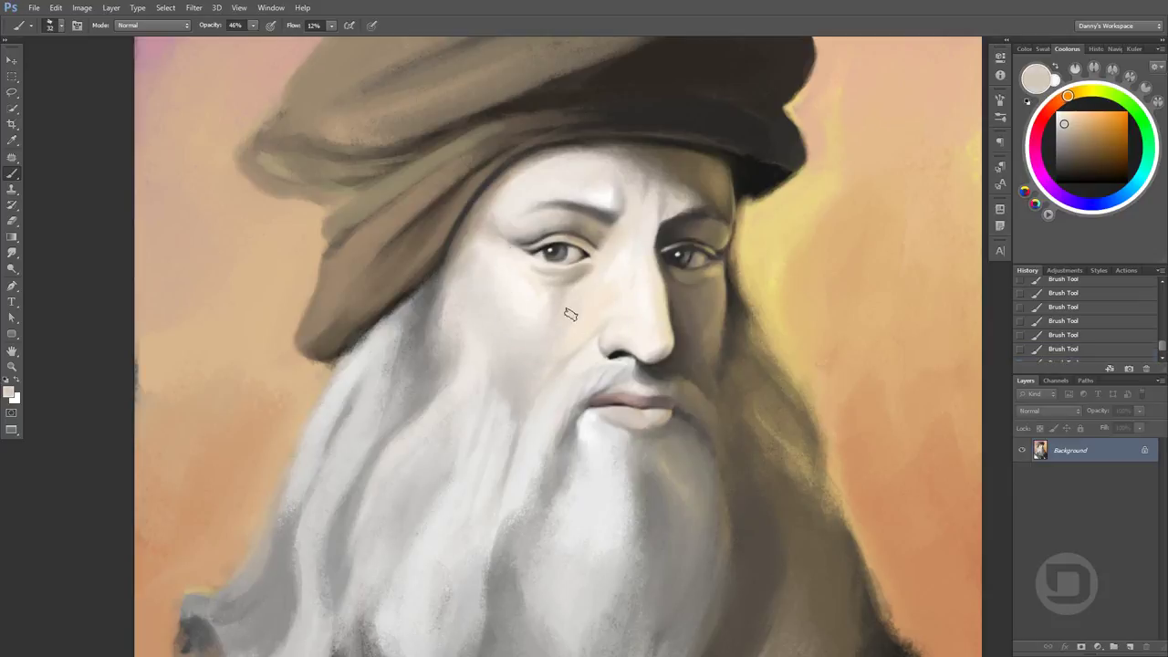
Soften the cheek beside the nose with a soft stroke of sampled skin tone
alt+click(586, 295)
key(4)
key(7)
alt+click(547, 346)
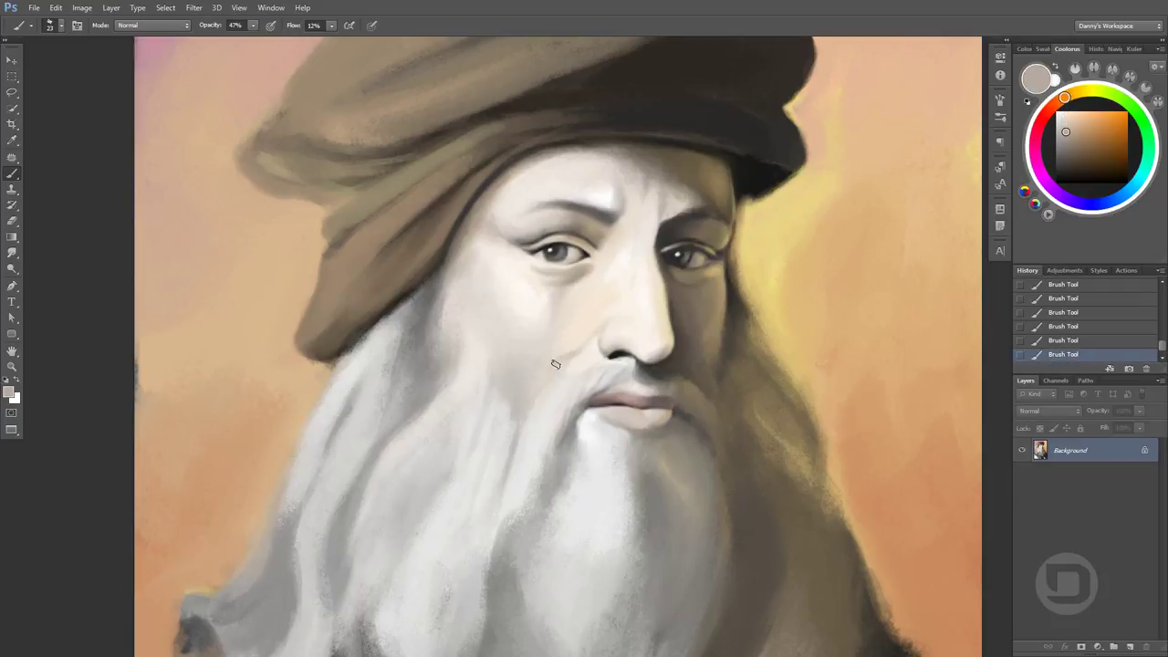
alt+click(564, 360)
alt+click(552, 369)
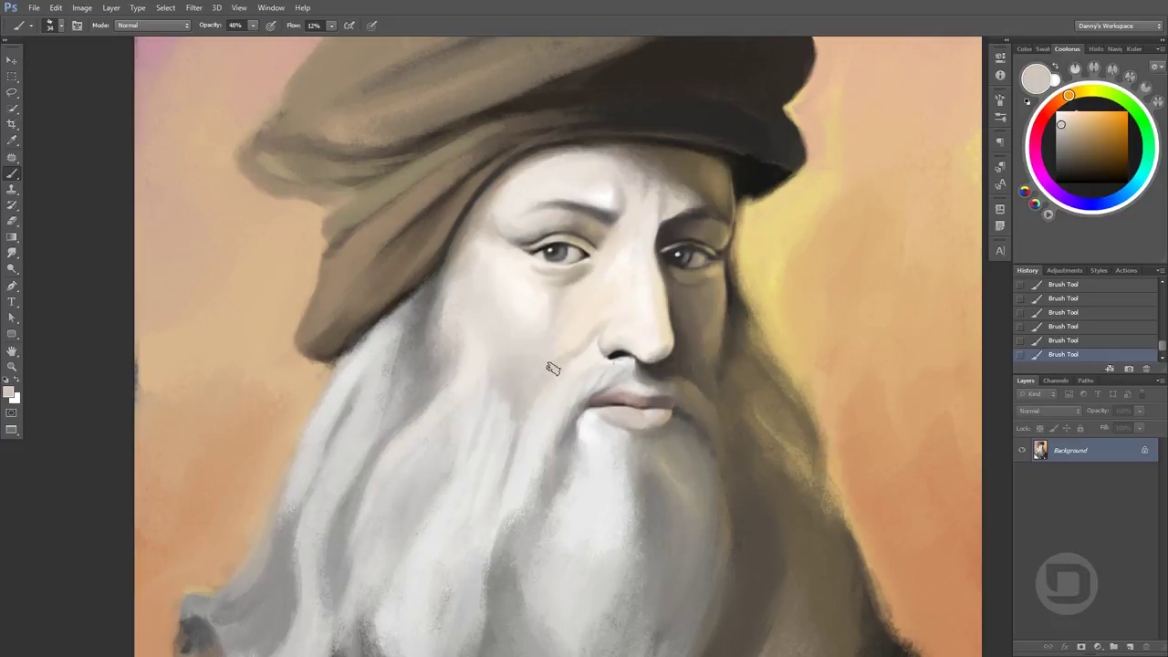
alt+click(555, 364)
drag(574, 365, 711, 487)
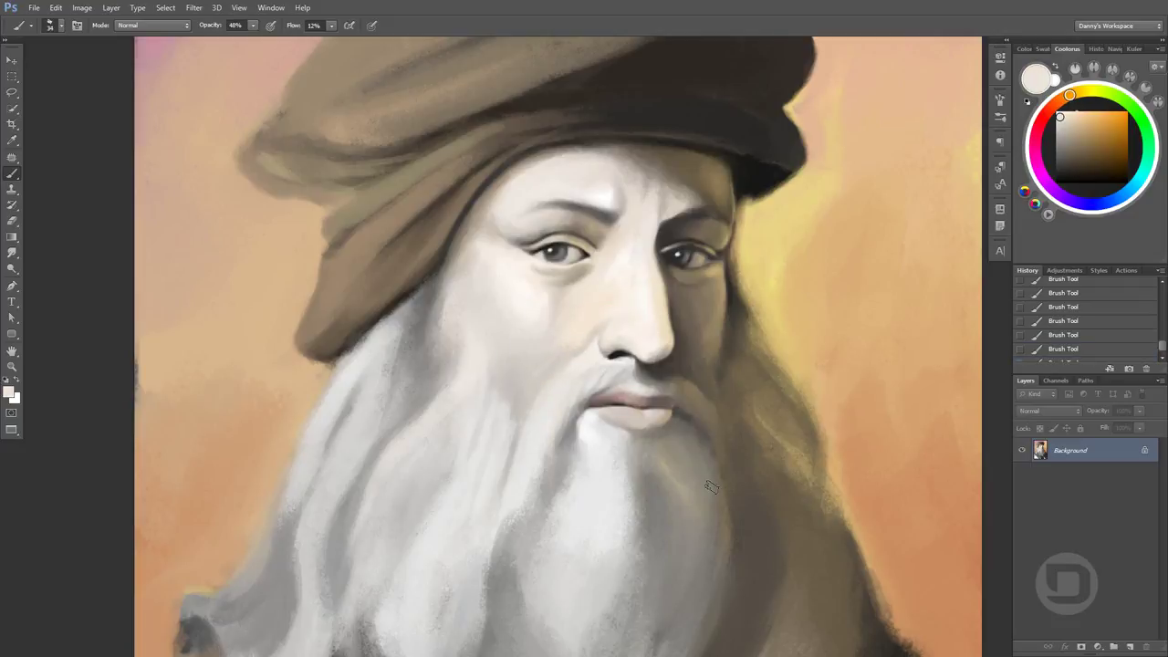
Repaint the brow above the left eye with a 25 px brush in a sampled lighter tone
key(5)
key(1)
alt+click(619, 253)
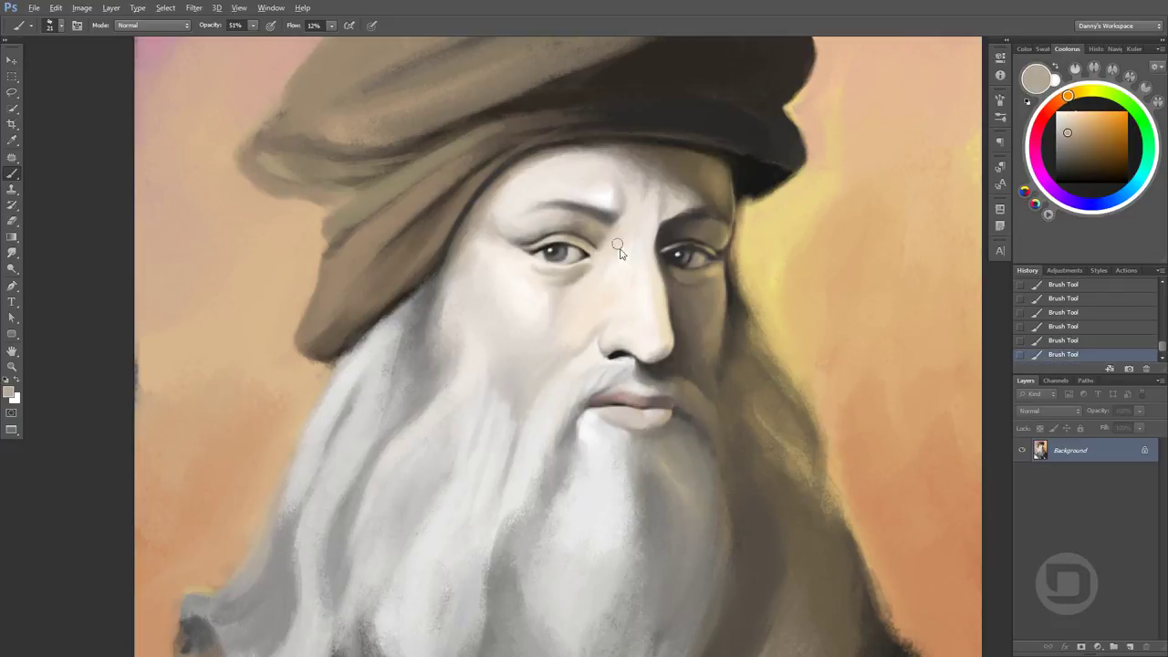
alt+right_click(559, 215)
alt+right_click(550, 221)
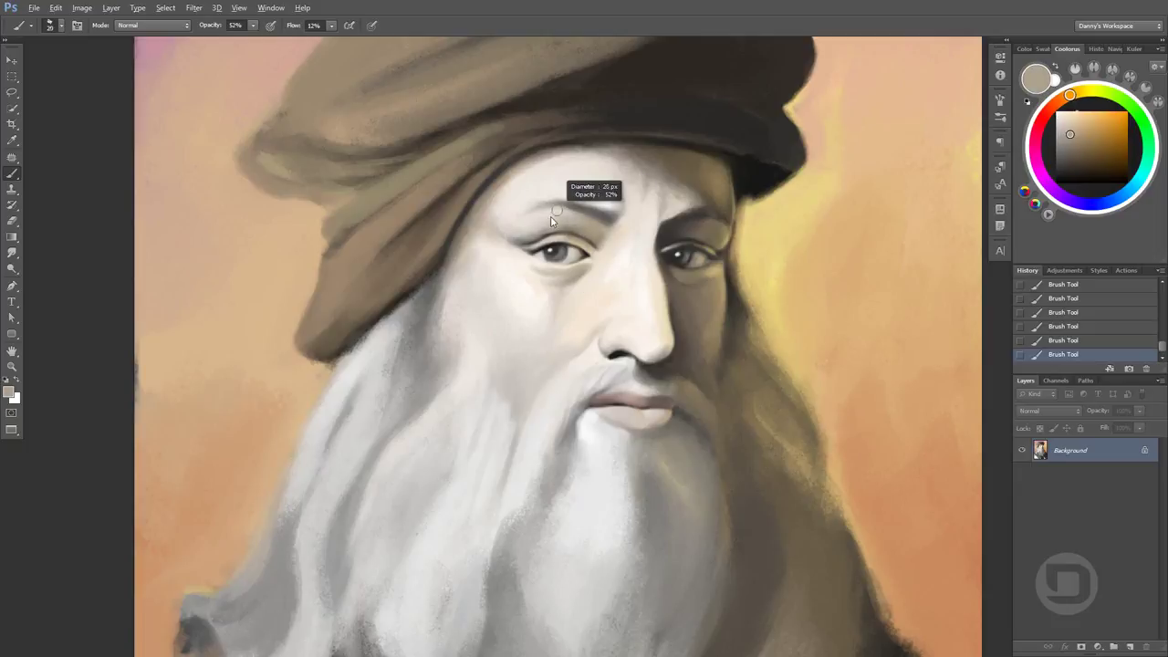
alt+click(550, 221)
drag(538, 215, 575, 205)
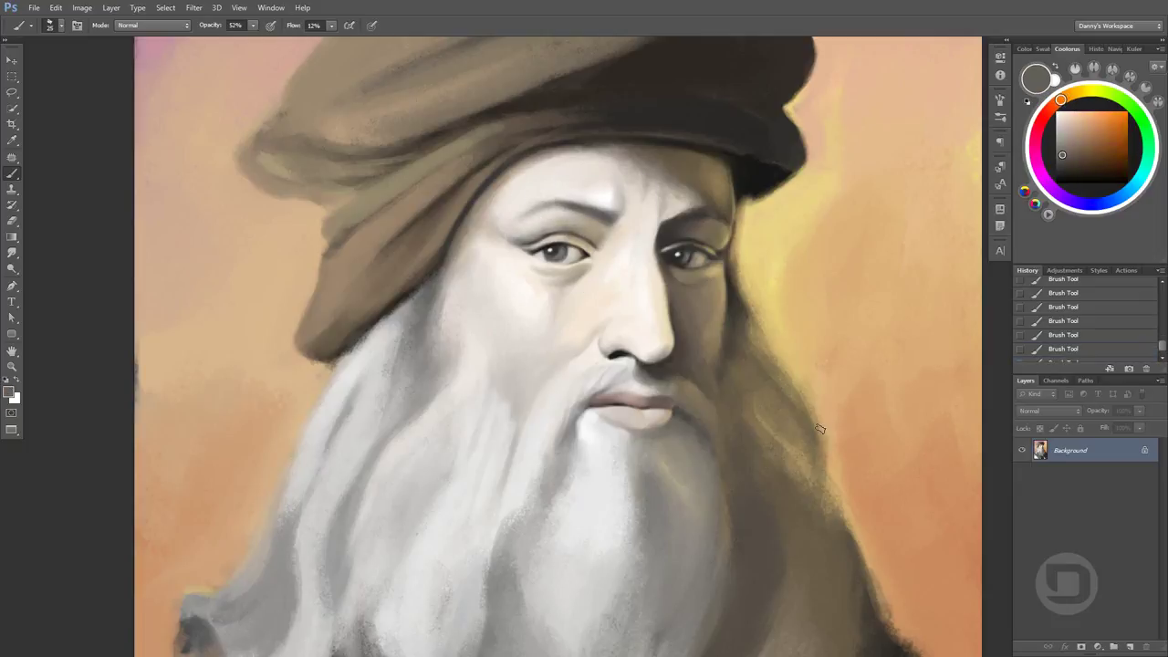
Paint a light stroke along the nose bridge and sample its lighter tones
alt+click(517, 249)
alt+right_click(638, 224)
drag(630, 239, 634, 273)
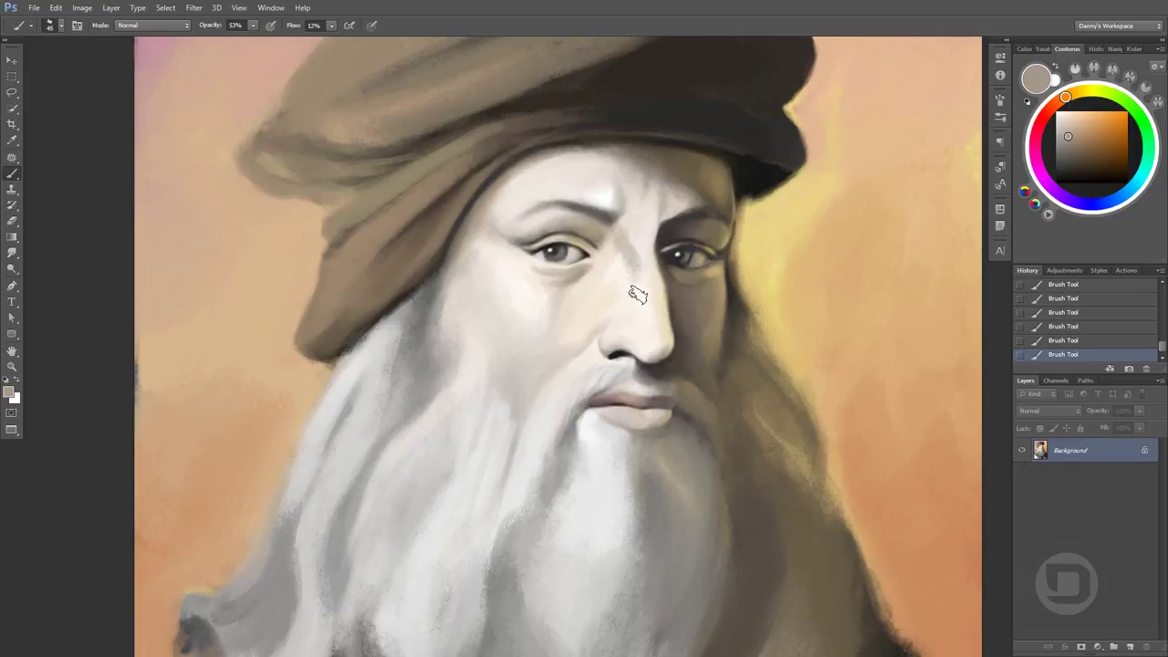
alt+click(639, 293)
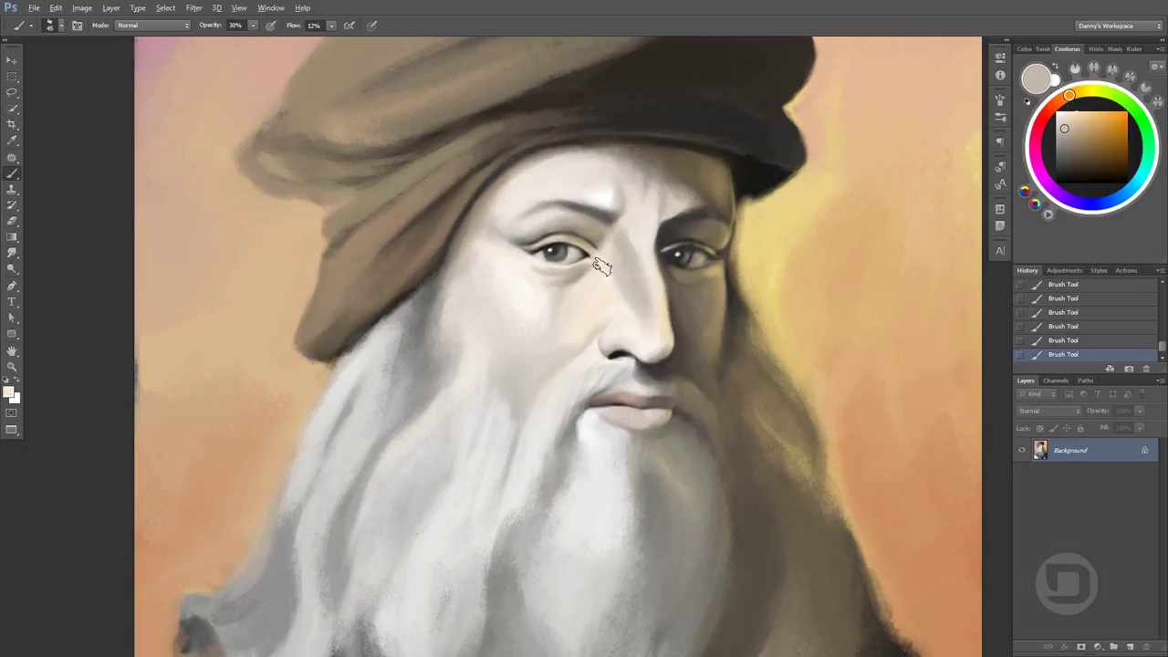
alt+click(626, 287)
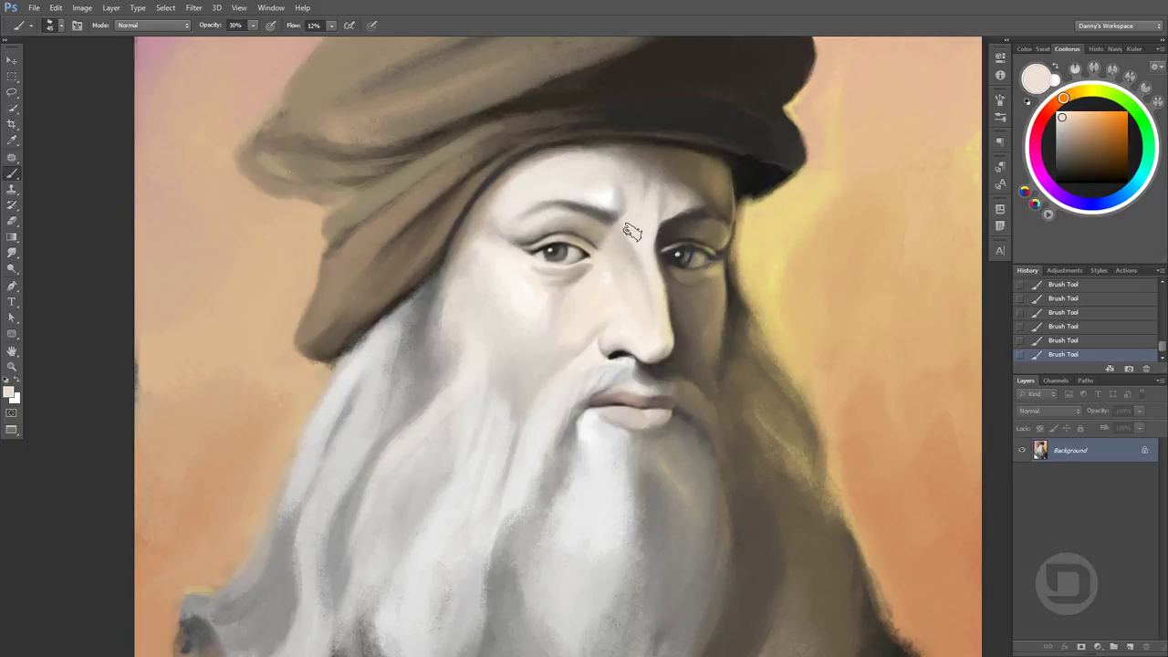
Darken the crease between the brows, then sample a near-white forehead tone
alt+click(644, 214)
drag(666, 193, 652, 236)
alt+click(645, 173)
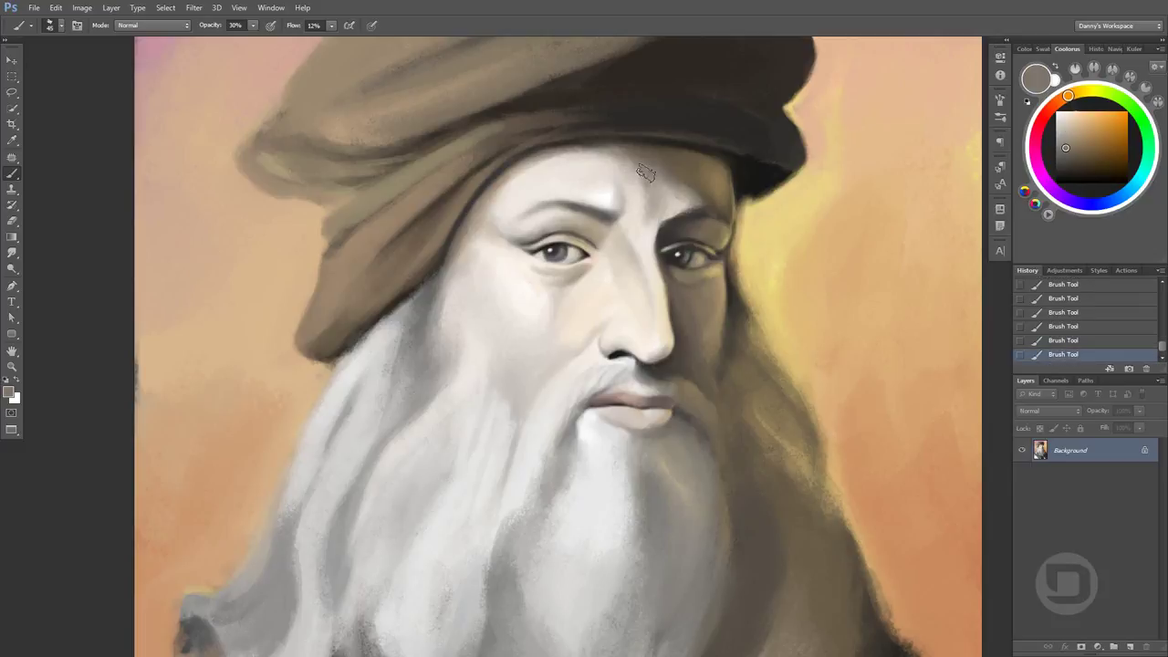
alt+click(645, 219)
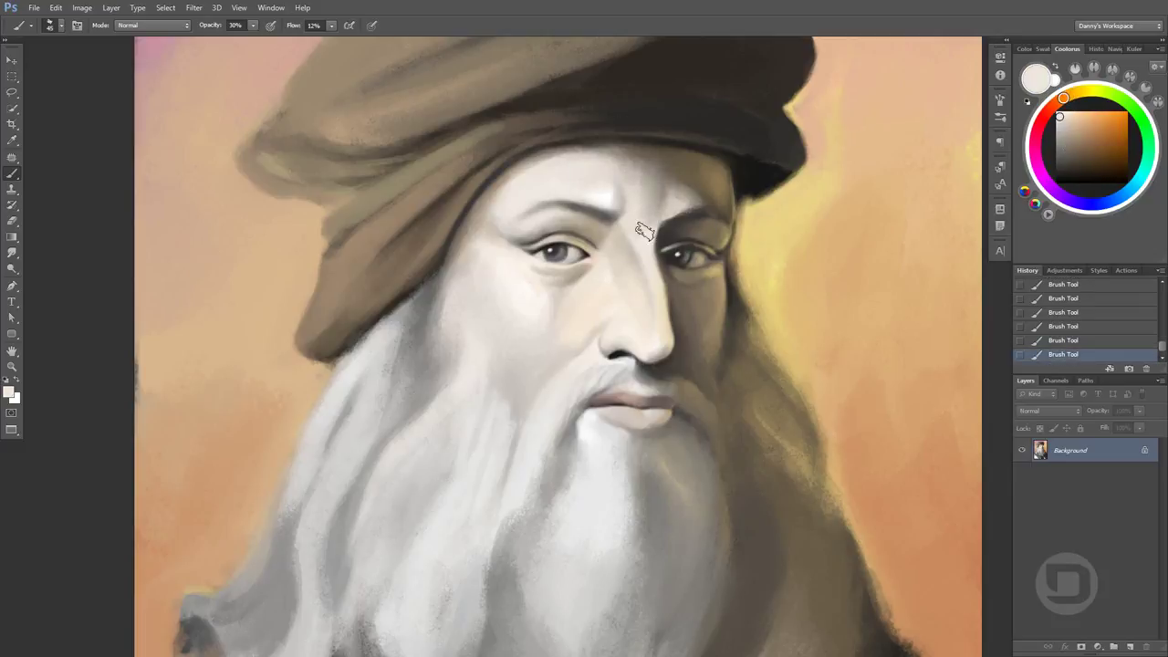
Paint a light near-white stroke over the beard using sampled beard tones
key(2)
key(8)
alt+click(480, 334)
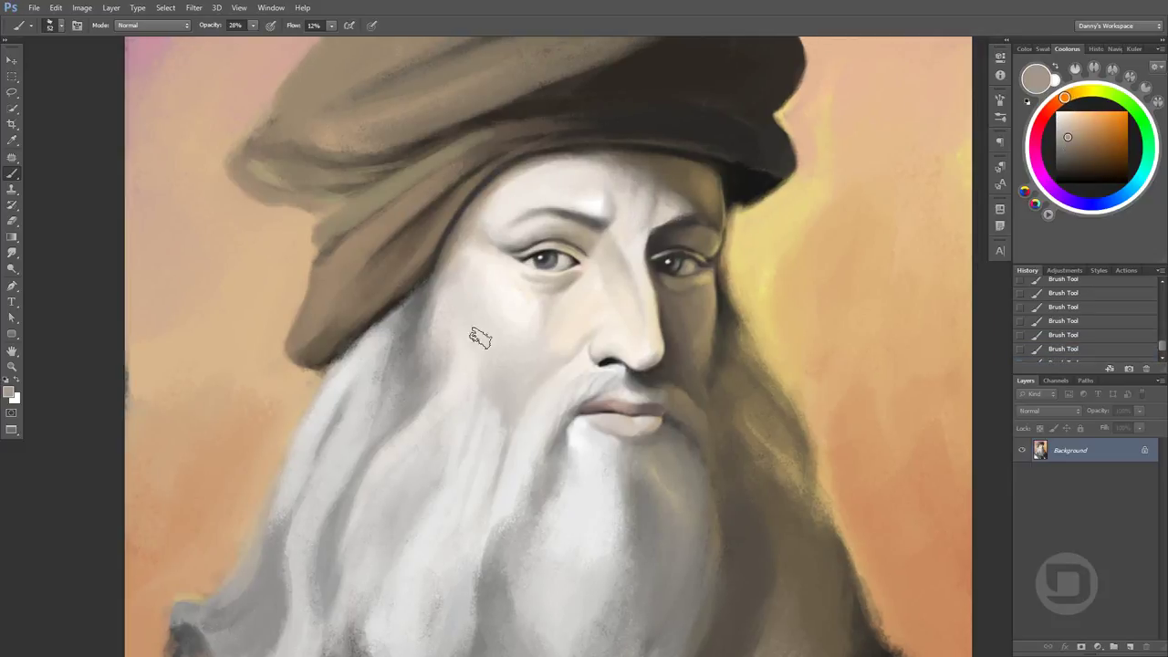
alt+click(509, 347)
alt+click(498, 406)
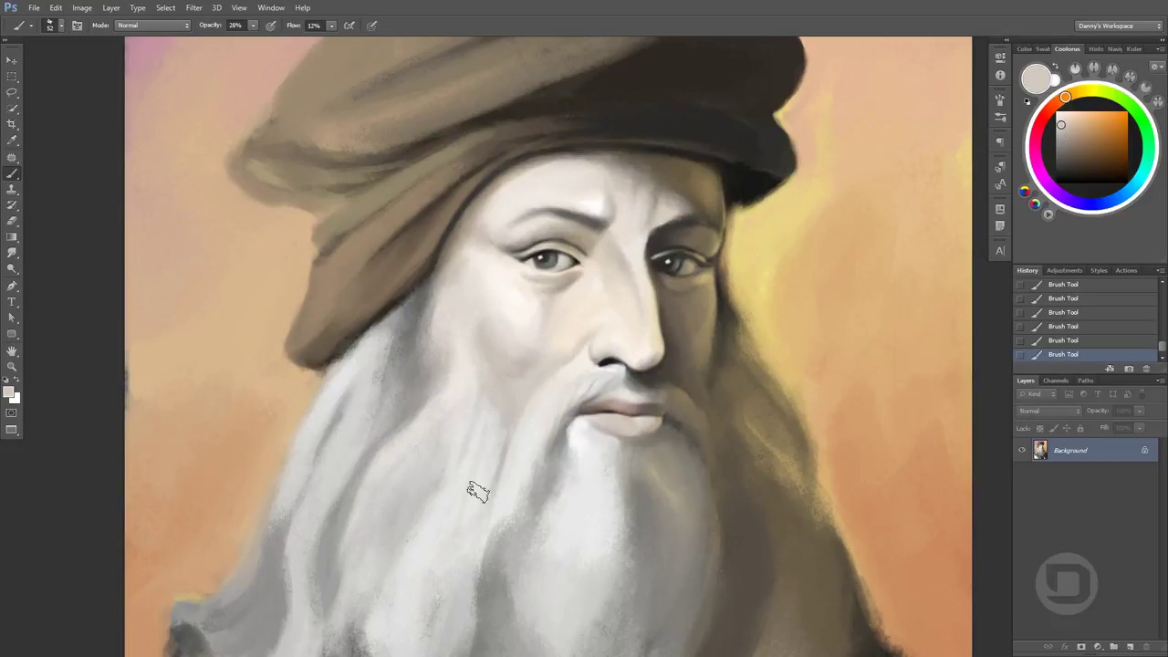
alt+click(519, 380)
drag(519, 378, 509, 378)
Blend a near-white stroke down the cheek and a soft stroke lower on the face
alt+click(563, 302)
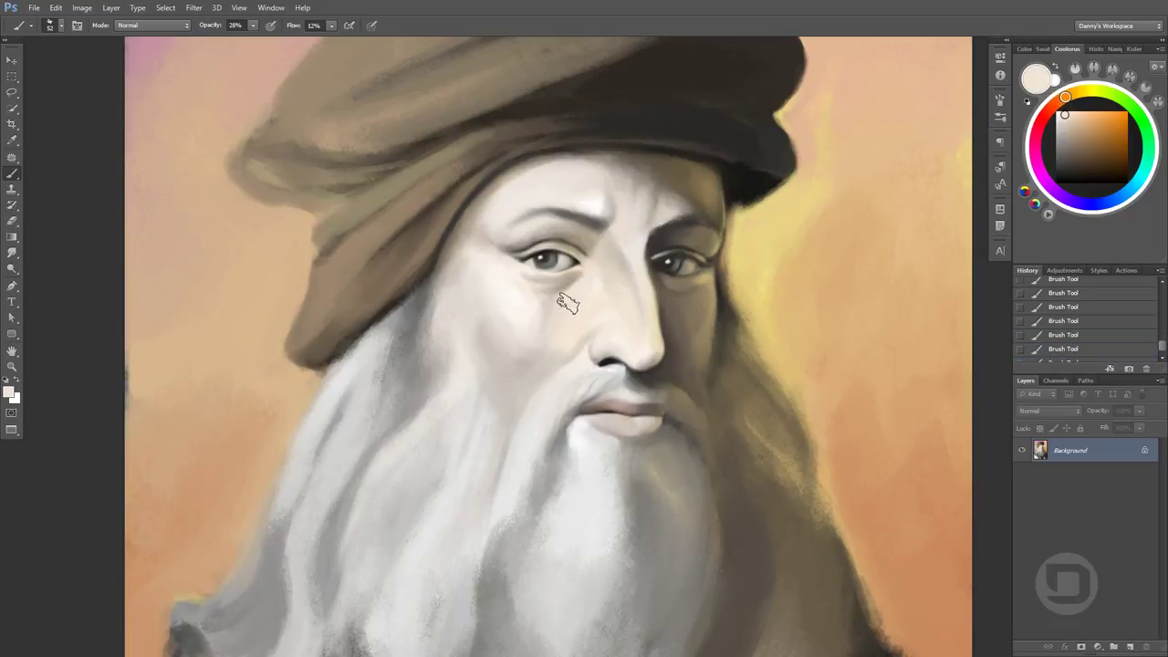
drag(566, 302, 530, 371)
alt+click(614, 286)
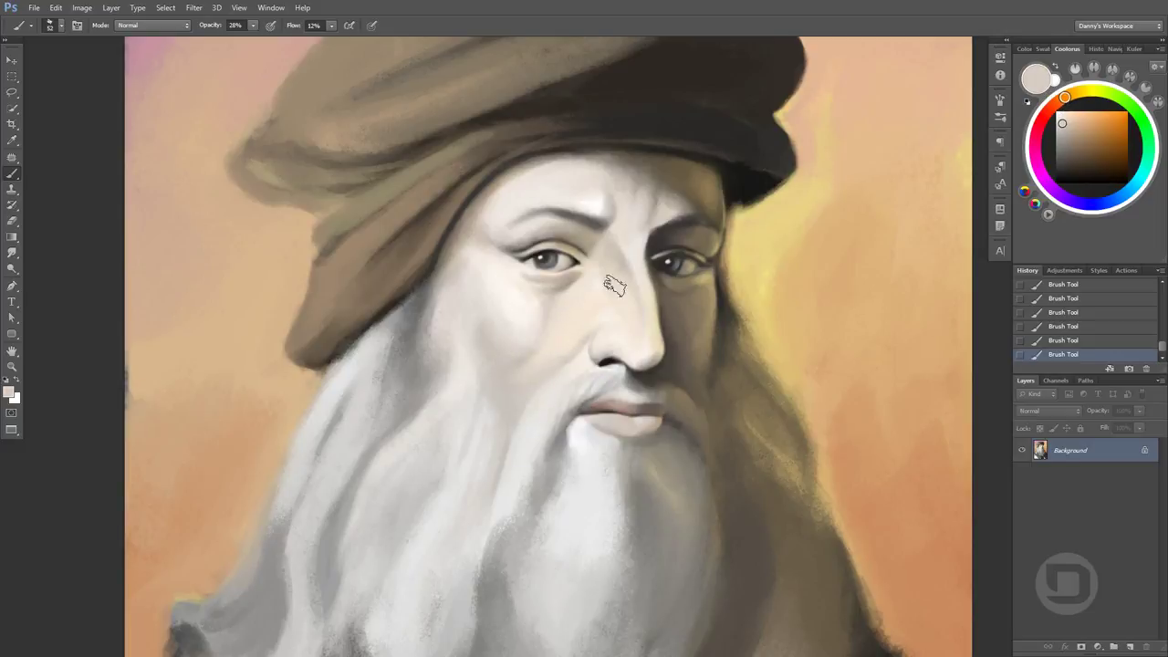
alt+click(511, 315)
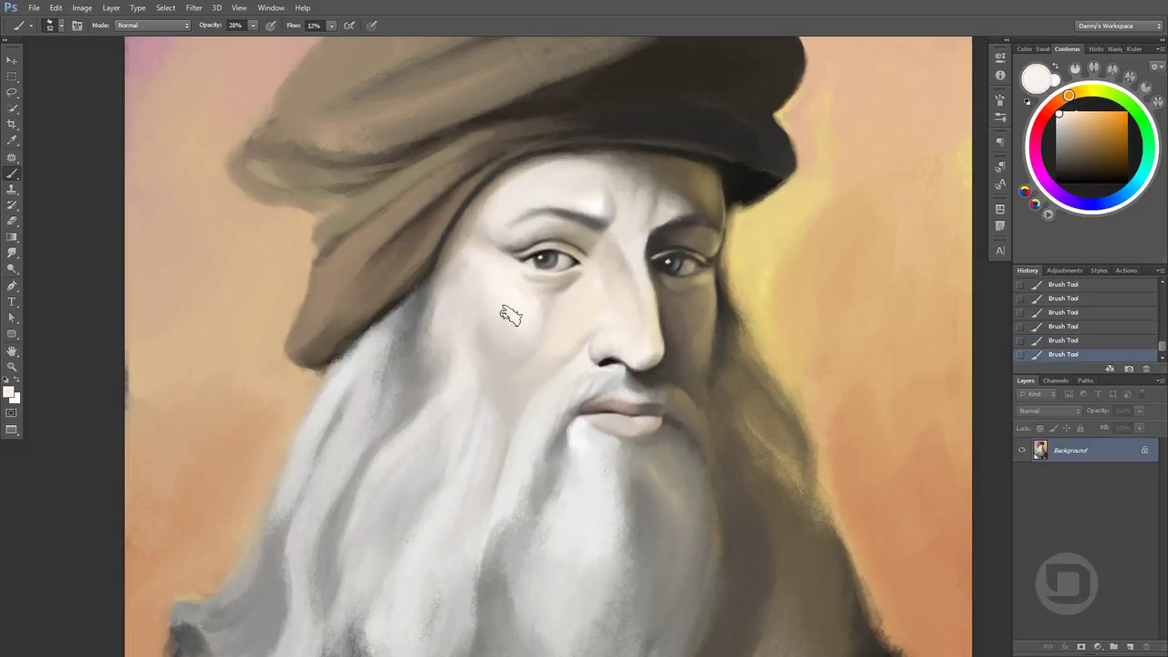
alt+click(553, 292)
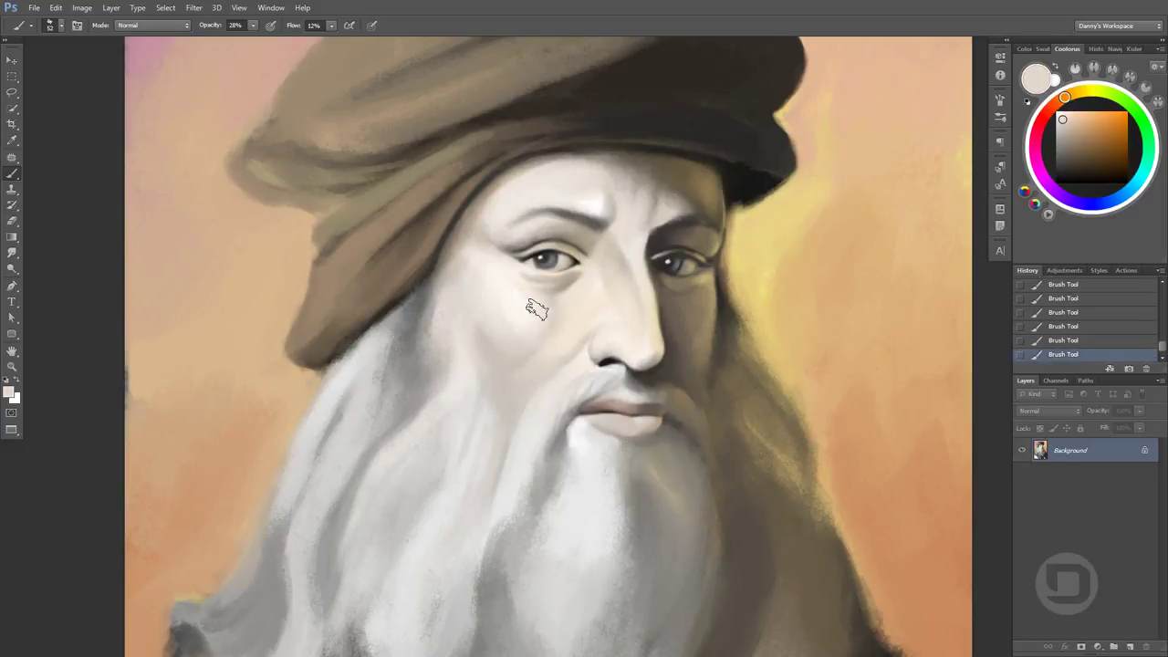
alt+click(634, 276)
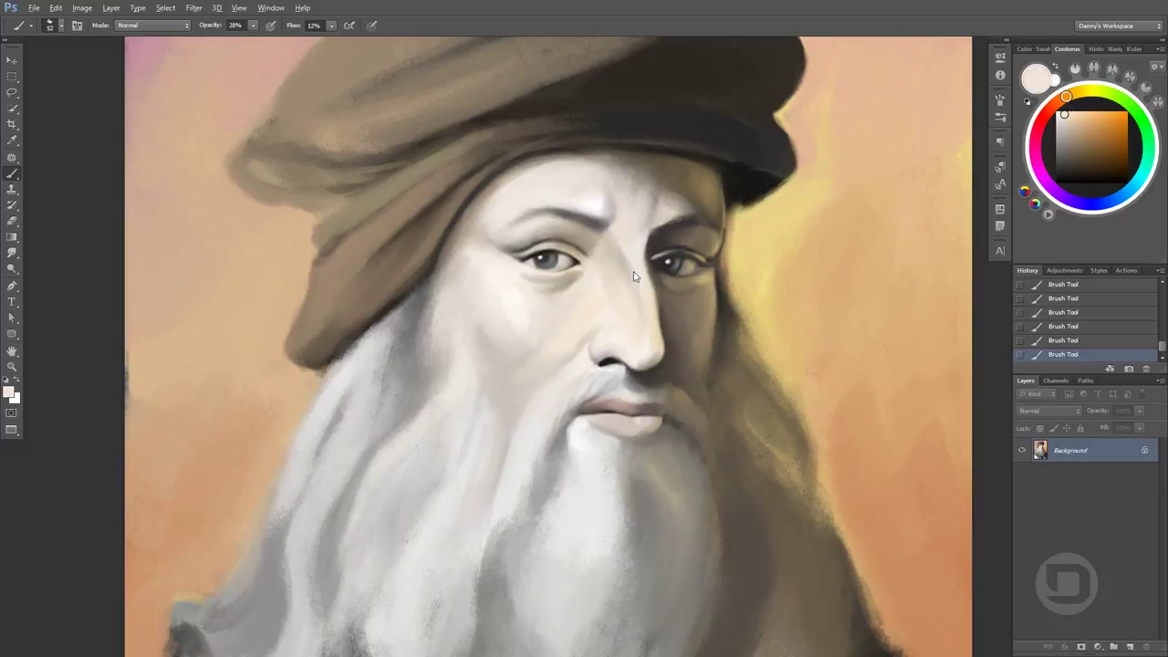
alt+click(556, 219)
drag(725, 421, 725, 407)
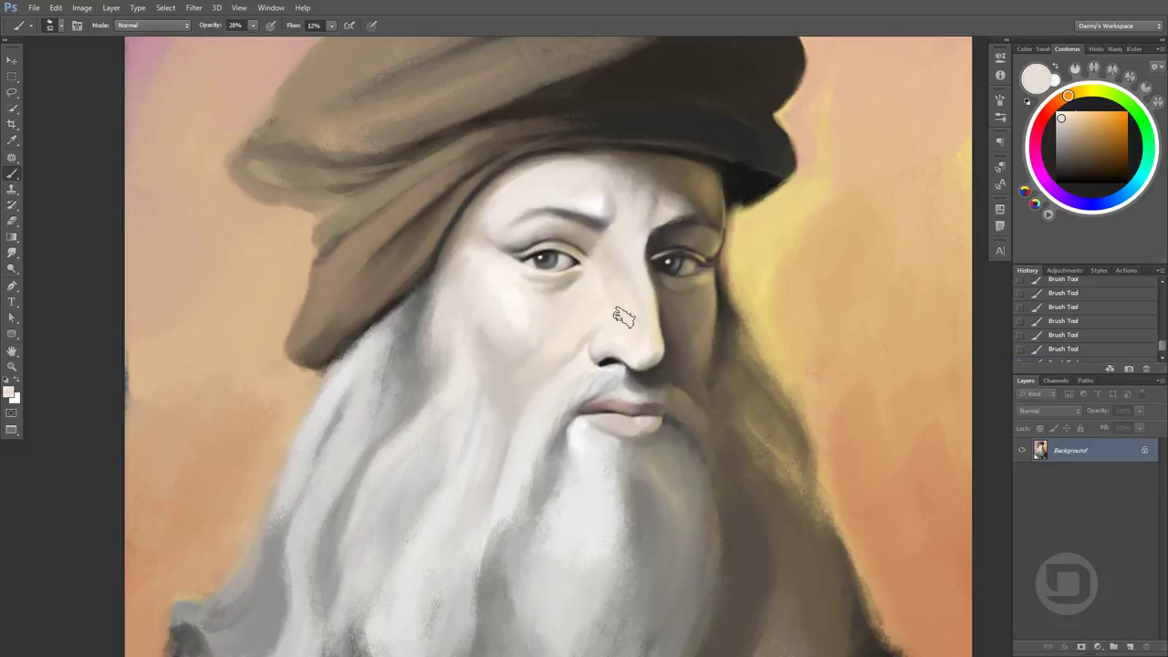
Blend pale tan shading along the side of the nose
alt+click(605, 245)
alt+click(638, 295)
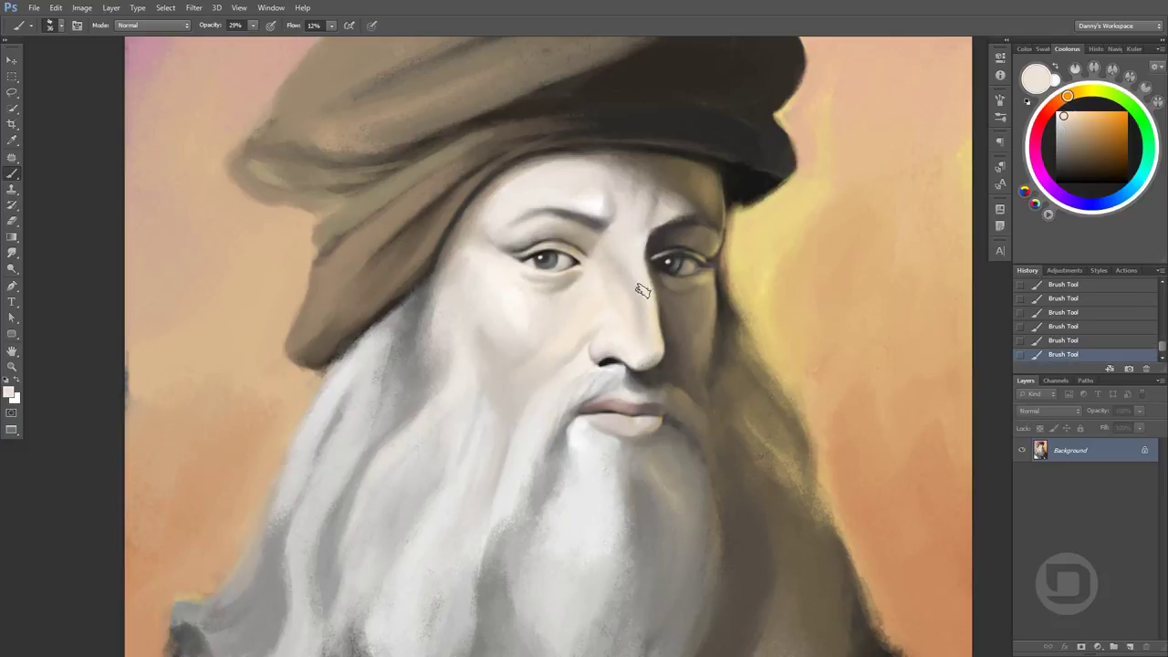
alt+click(626, 323)
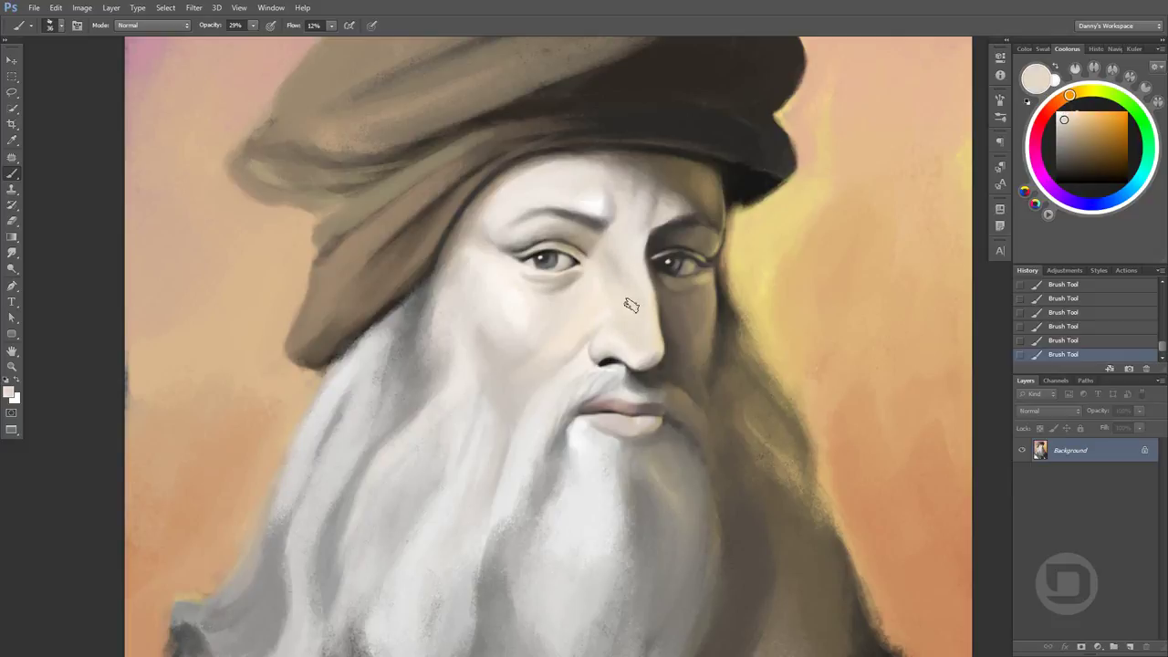
alt+click(644, 340)
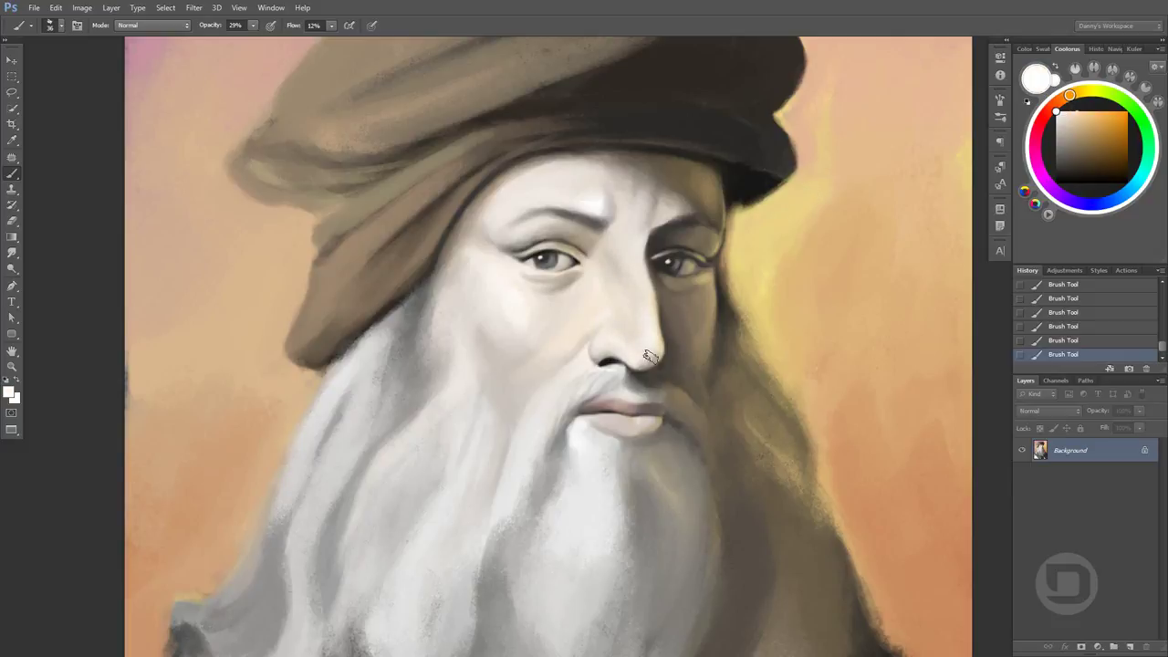
alt+click(638, 287)
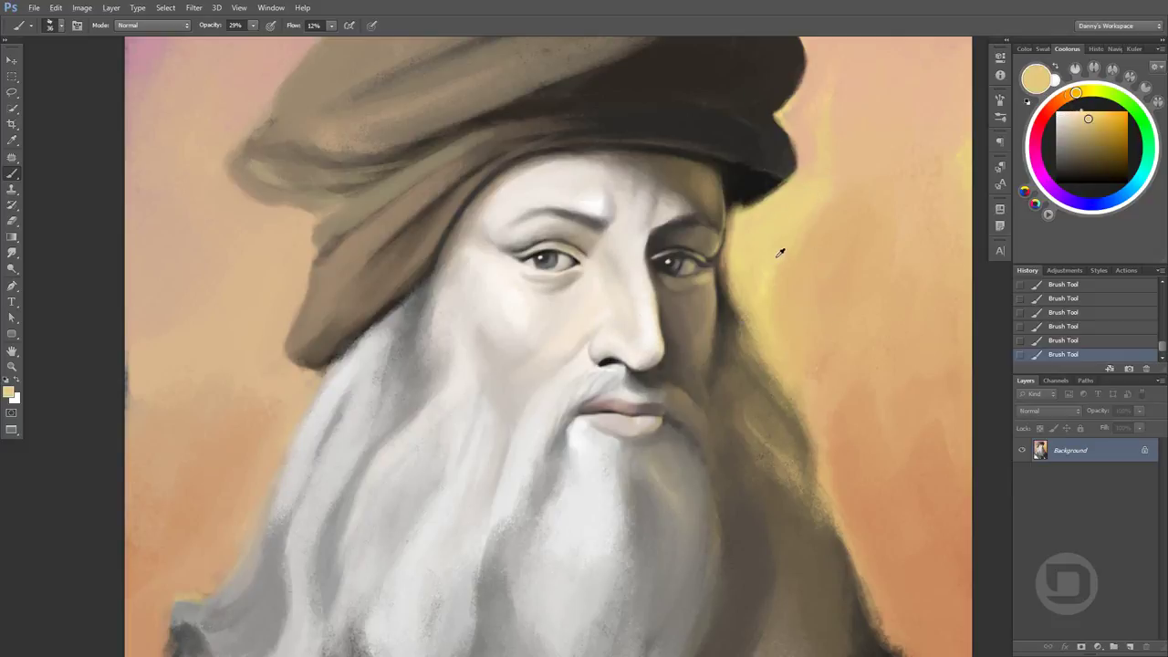
alt+click(650, 332)
alt+click(654, 280)
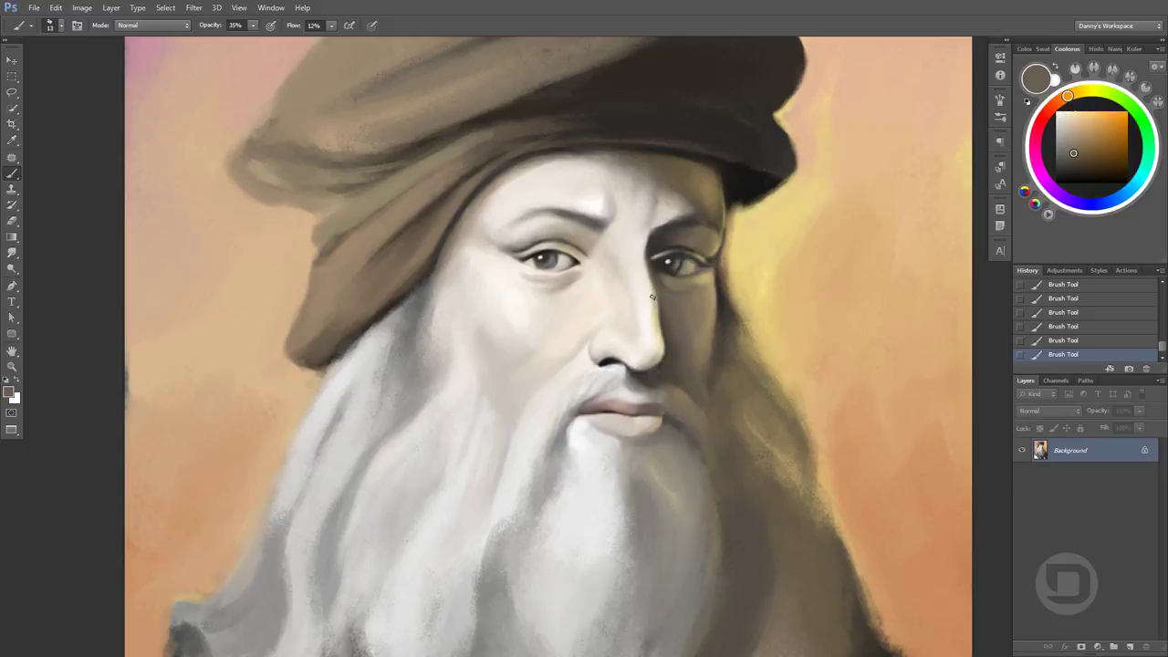
alt+click(650, 322)
drag(664, 321, 698, 319)
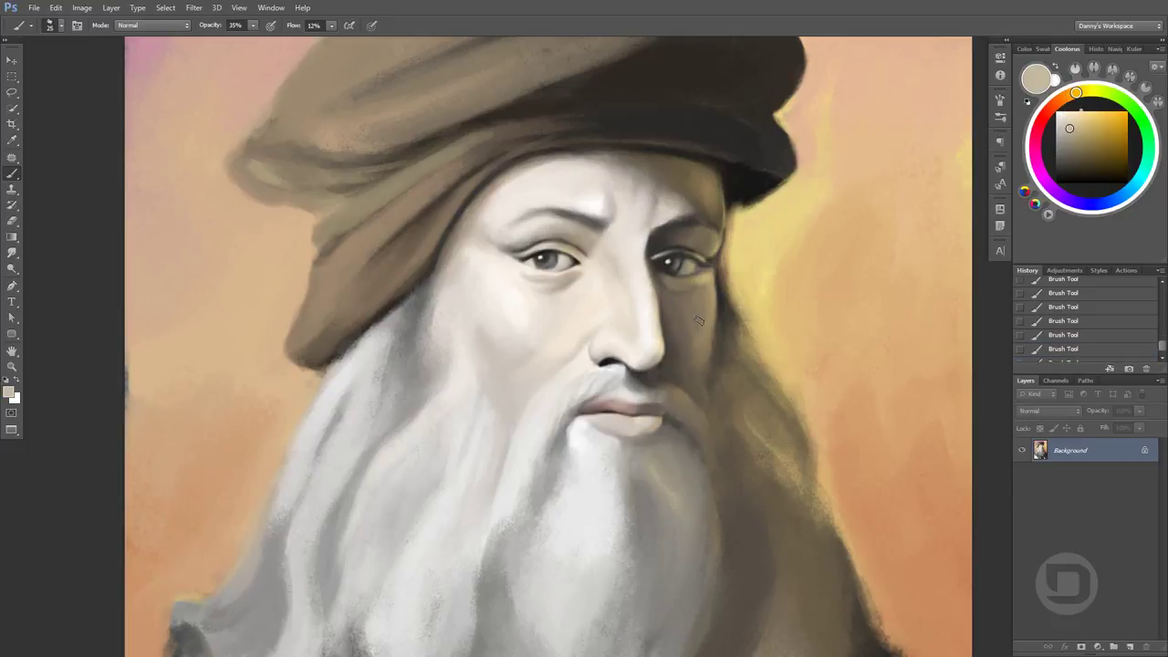
Dab blended skin tone around the right eye socket
alt+click(592, 252)
click(584, 271)
alt+click(601, 188)
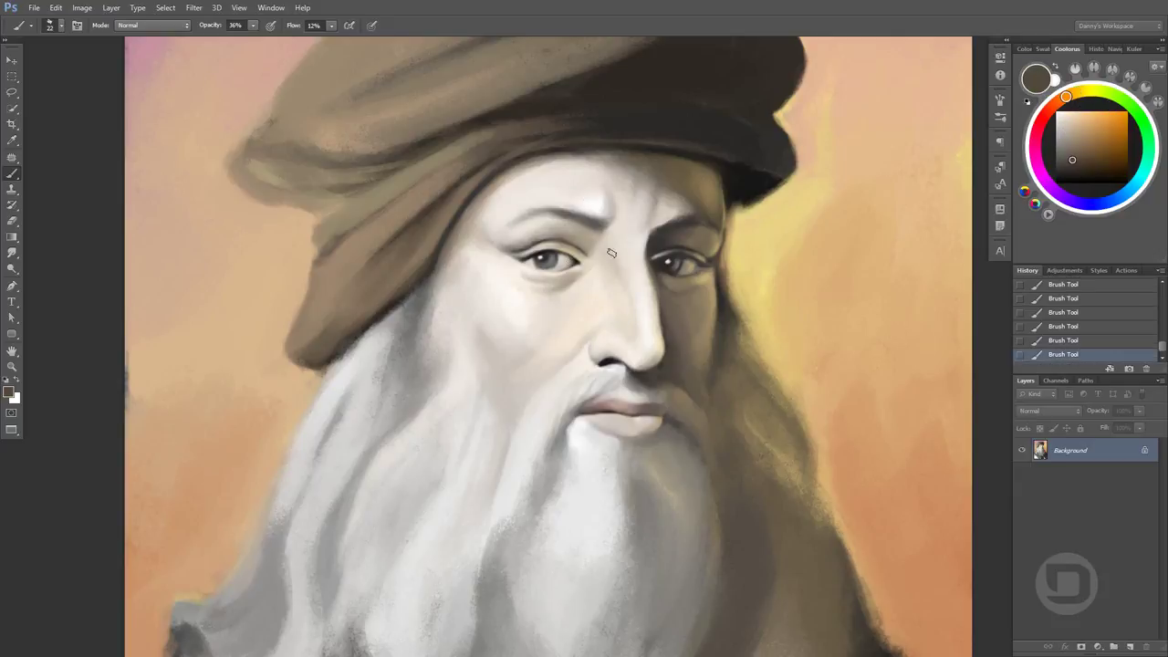
ctrl+space+click(585, 279)
alt+click(588, 261)
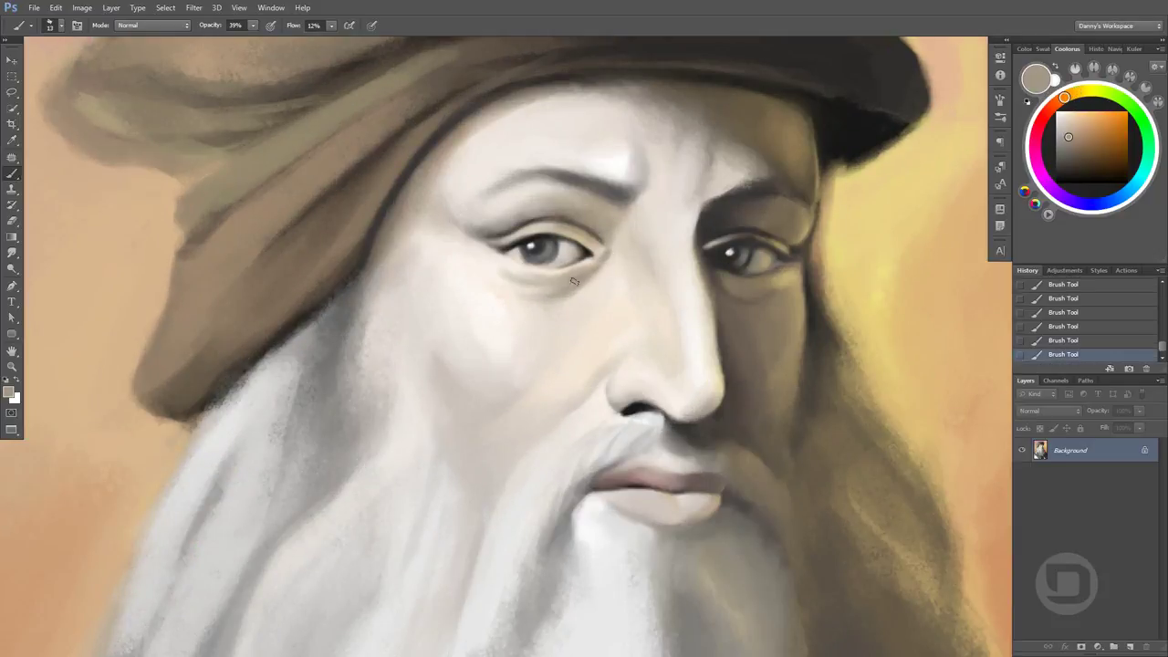
Sample beige, shadow and brow skin tones along the nose for blending
alt+click(613, 244)
alt+click(584, 228)
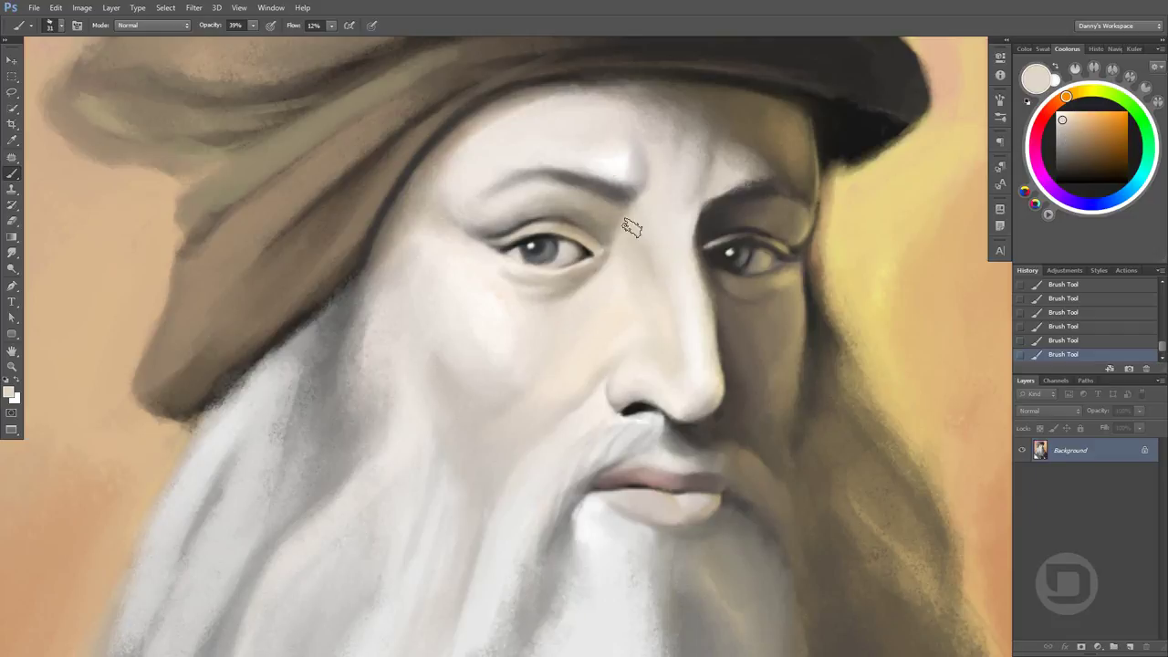
alt+click(620, 234)
alt+click(653, 230)
alt+click(628, 222)
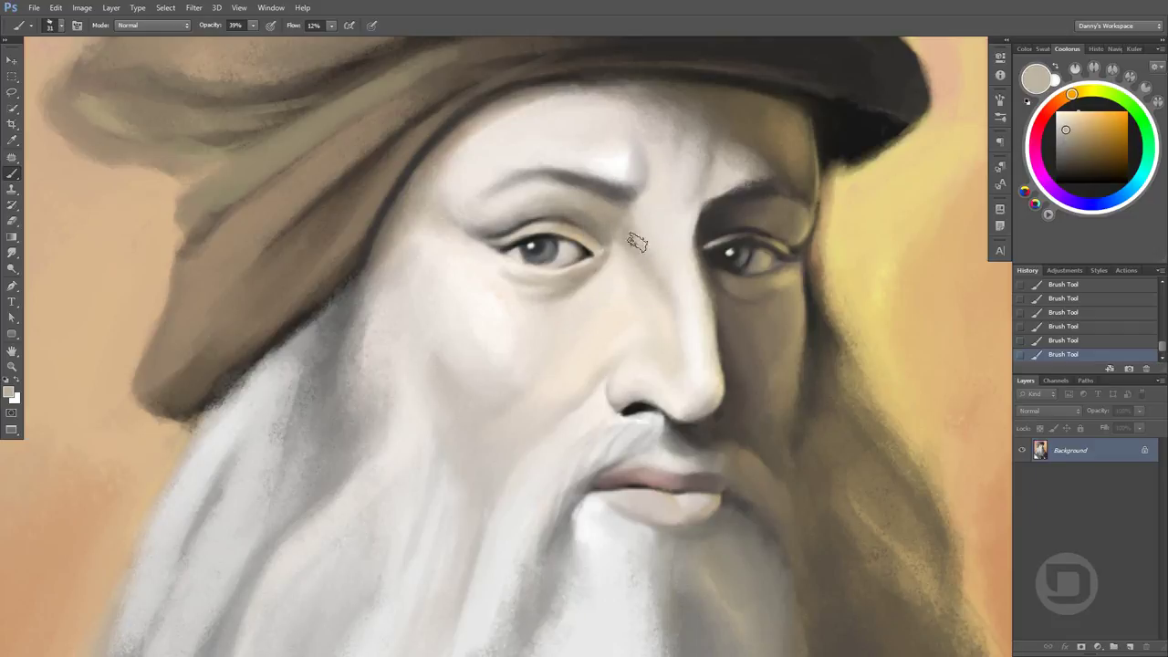
alt+click(669, 311)
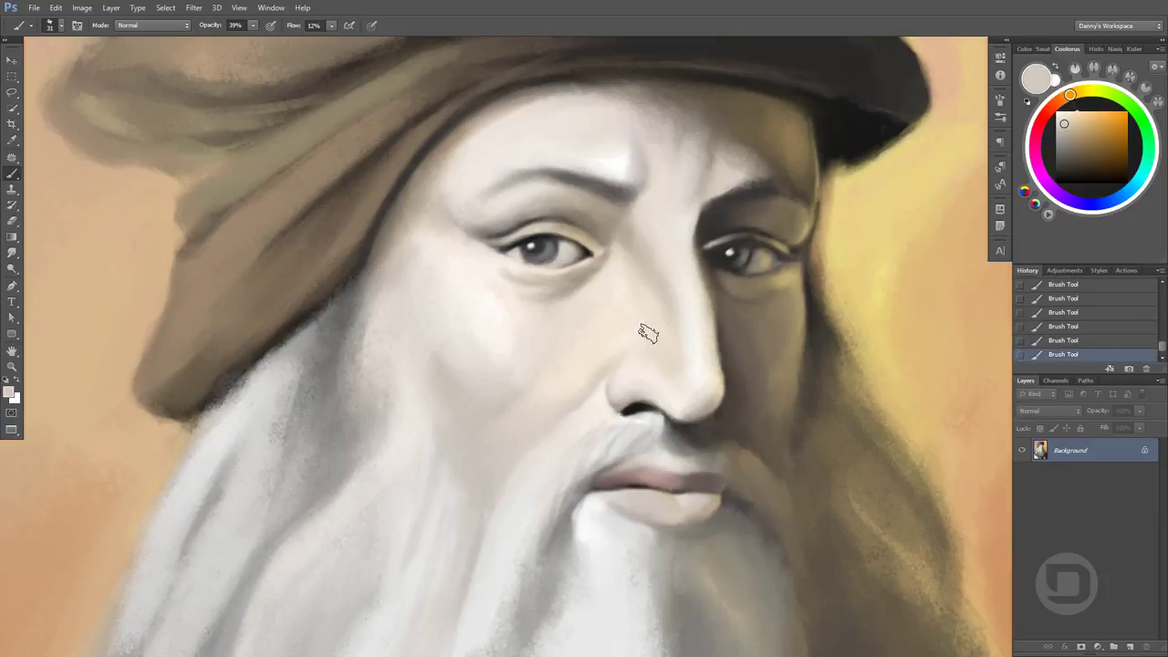
alt+click(639, 276)
alt+click(671, 375)
alt+click(642, 356)
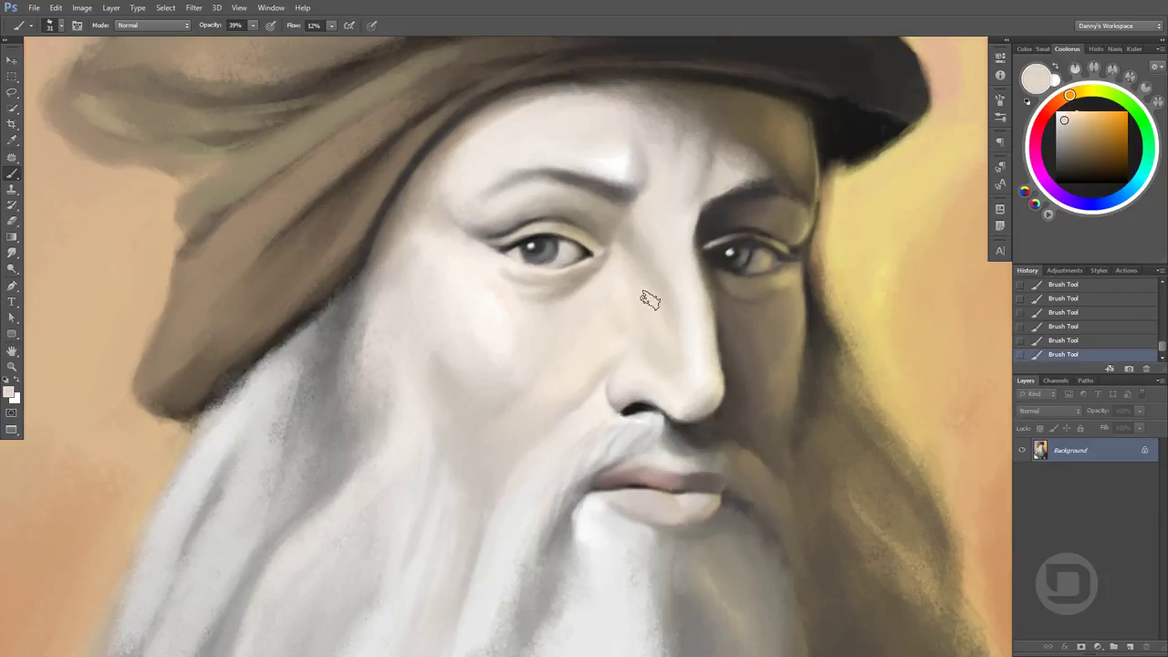
alt+click(612, 326)
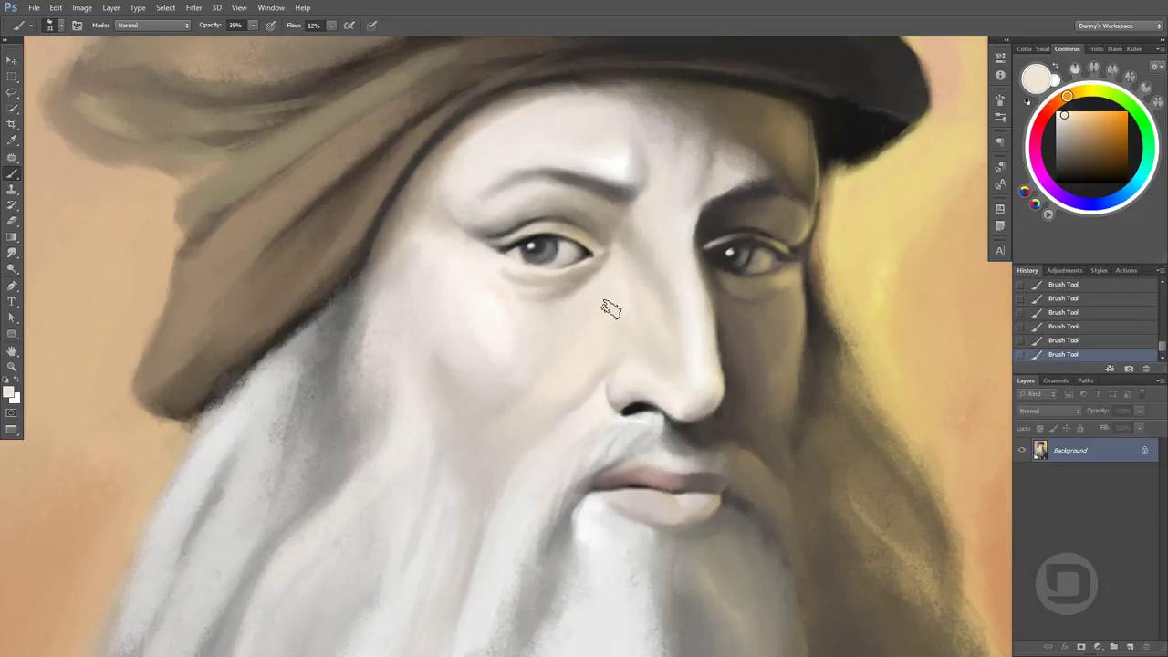
Paint soft shading around the nose with a resized brush, then view the whole head
alt+click(611, 327)
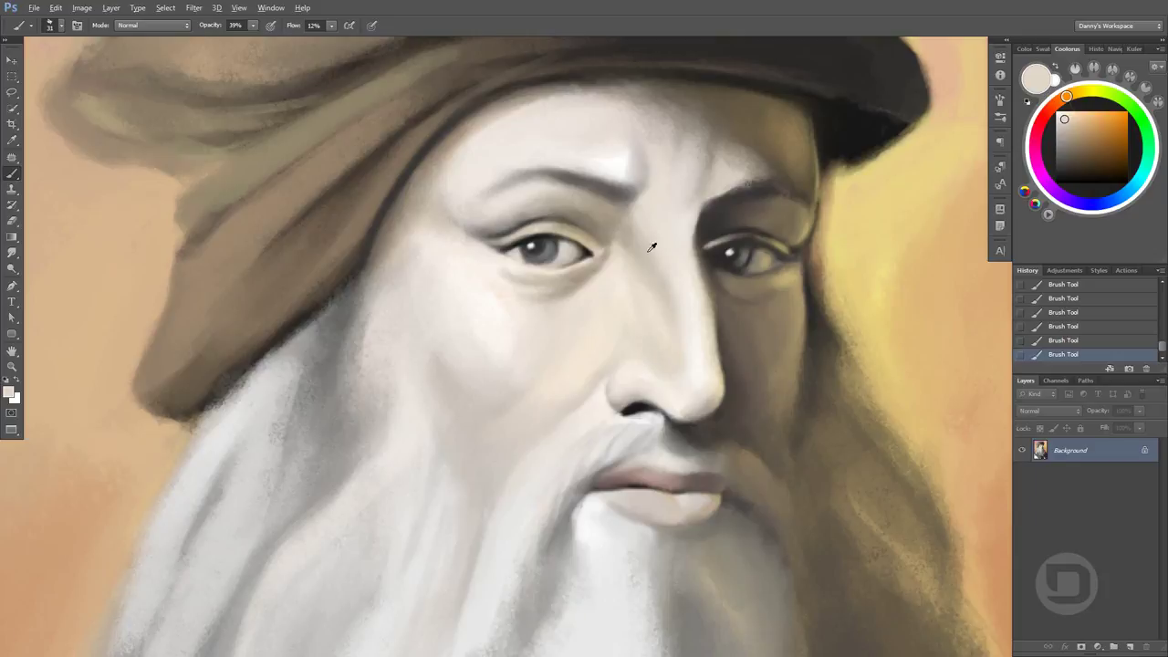
alt+click(618, 373)
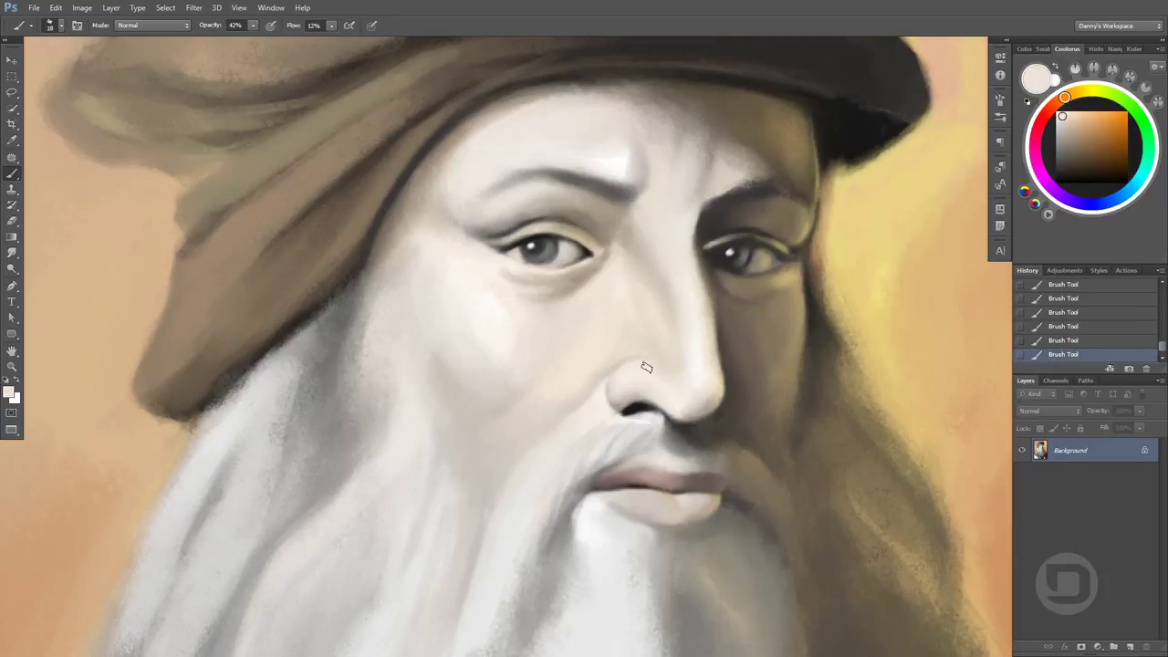
alt+click(659, 361)
alt+click(680, 402)
drag(684, 365, 707, 384)
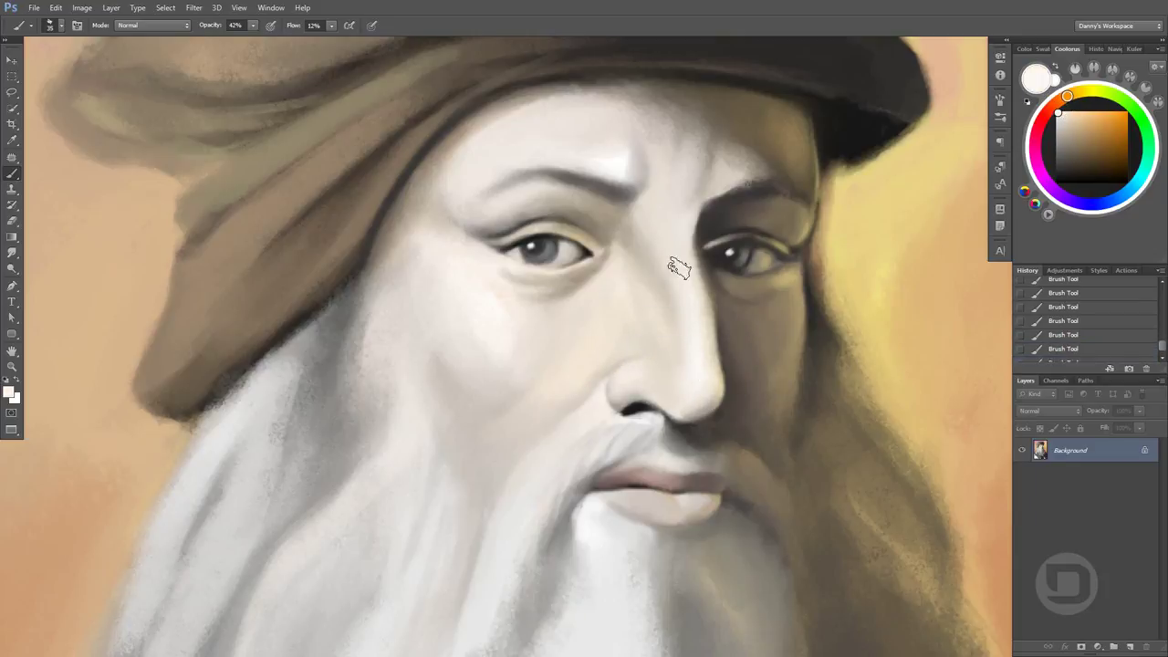
alt+click(689, 384)
key(ctrl+minus)
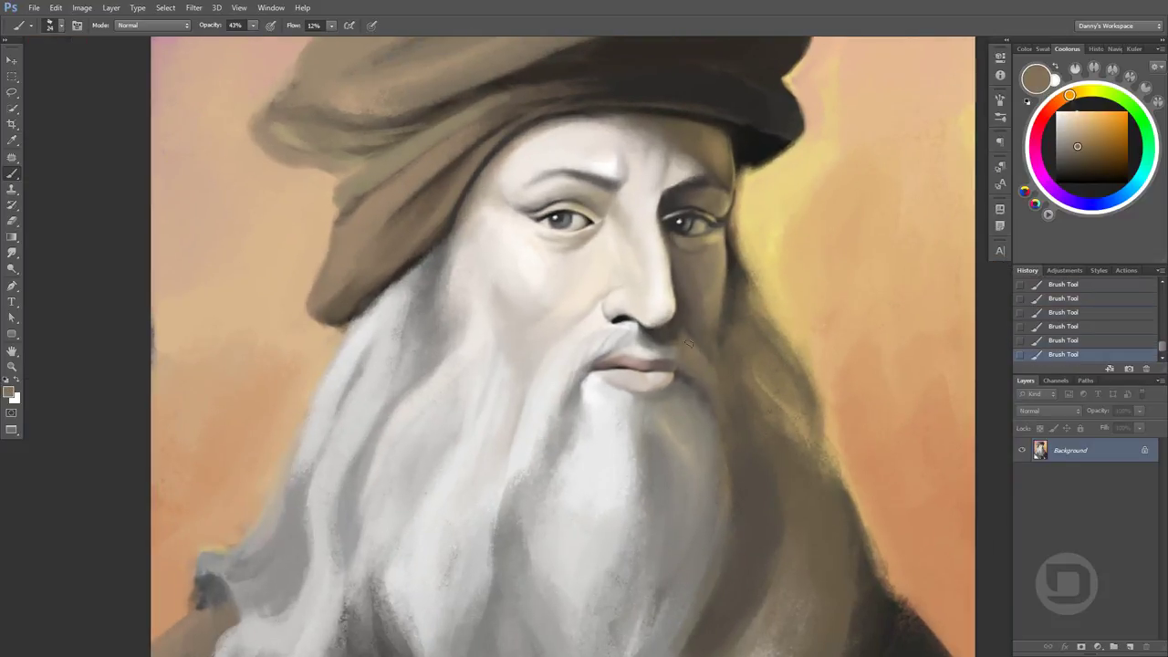
Blend soft strokes beside the beard near the nose, undoing one stray stroke
alt+click(721, 383)
mouse_move(698, 334)
mouse_down()
mouse_move(689, 360)
mouse_move(714, 372)
mouse_up()
alt+click(703, 355)
alt+click(675, 336)
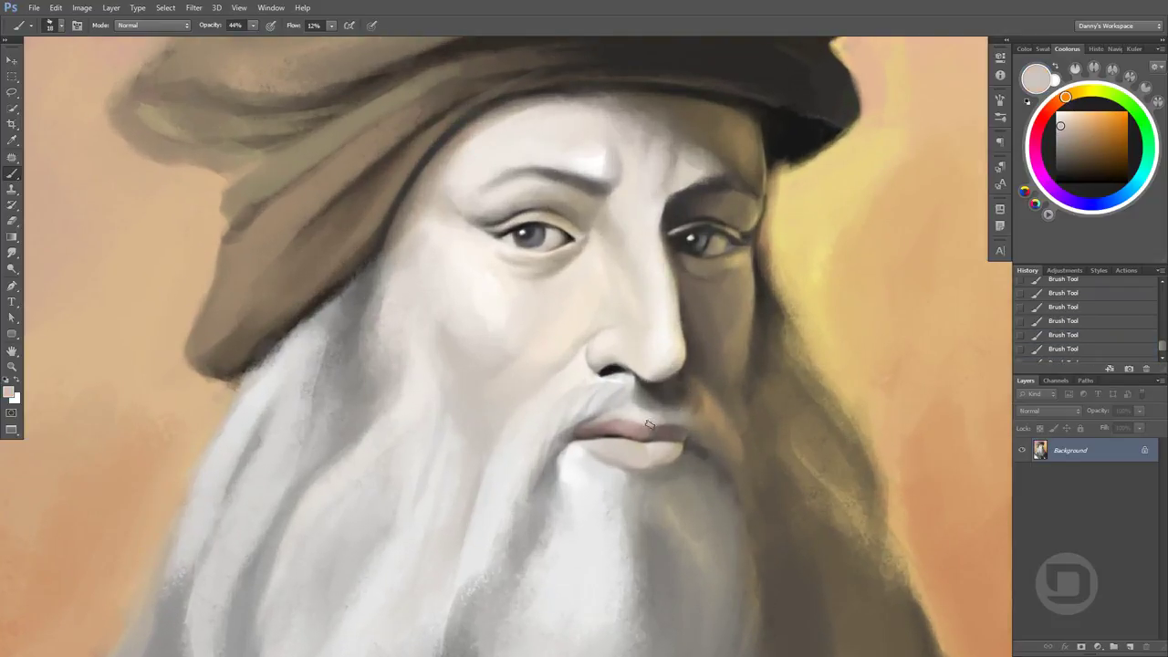
alt+click(660, 424)
key(ctrl+alt+z)
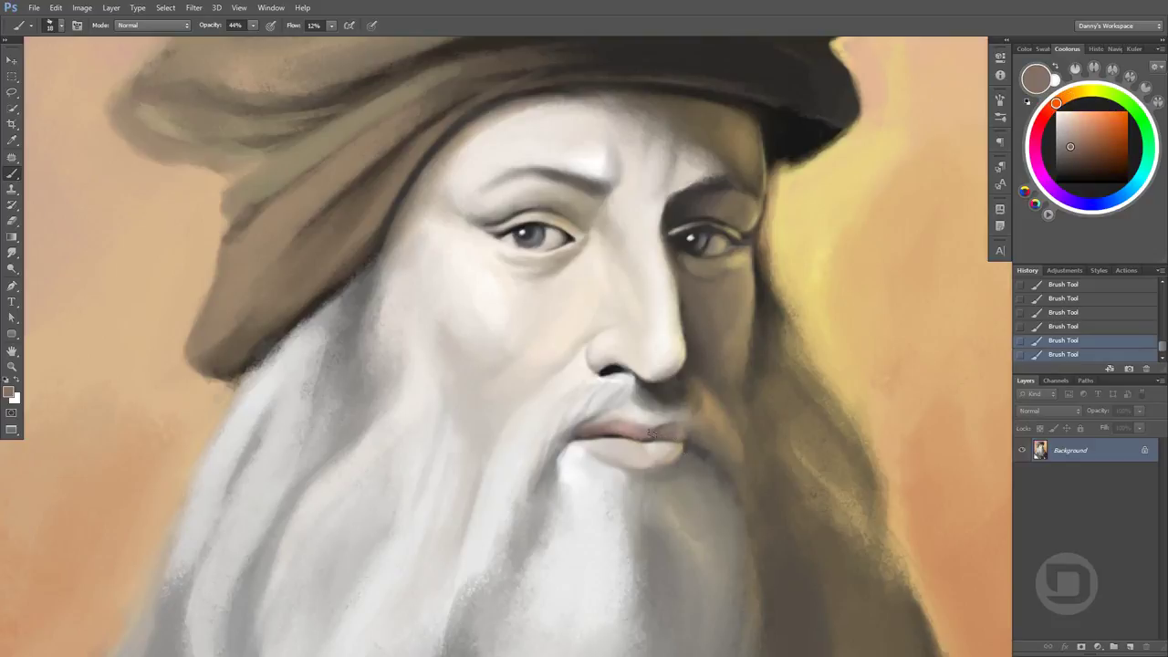
Paint small strokes on the lips in a lighter lip colour
alt+click(648, 420)
drag(677, 441, 664, 442)
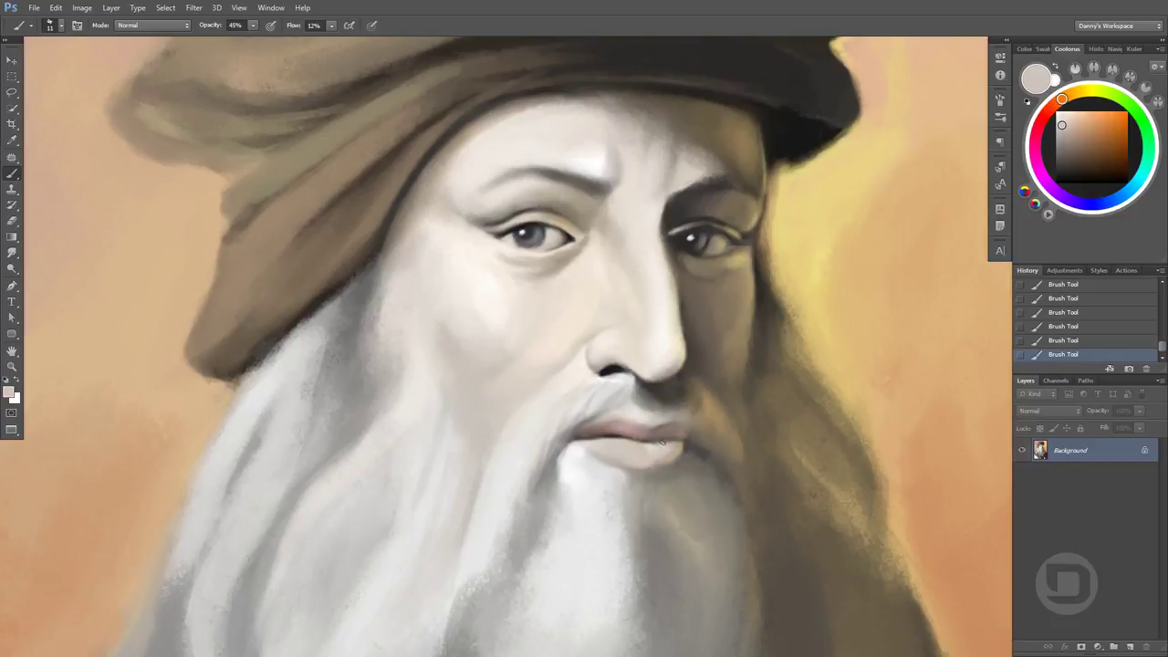
click(659, 492)
alt+click(664, 438)
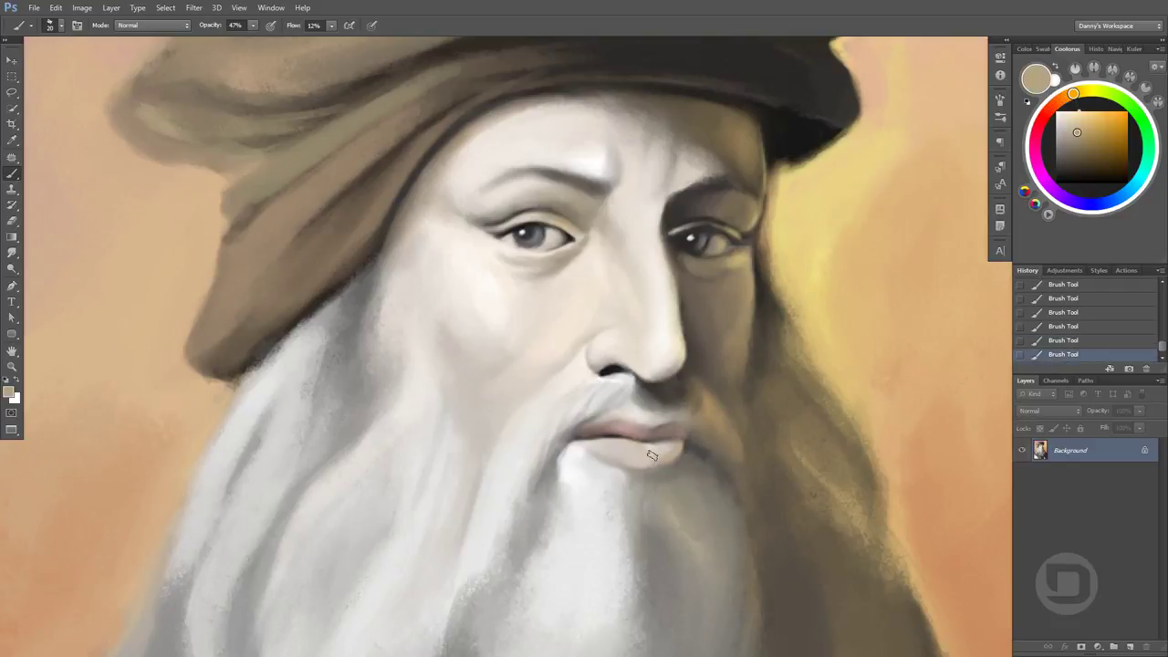
alt+click(611, 443)
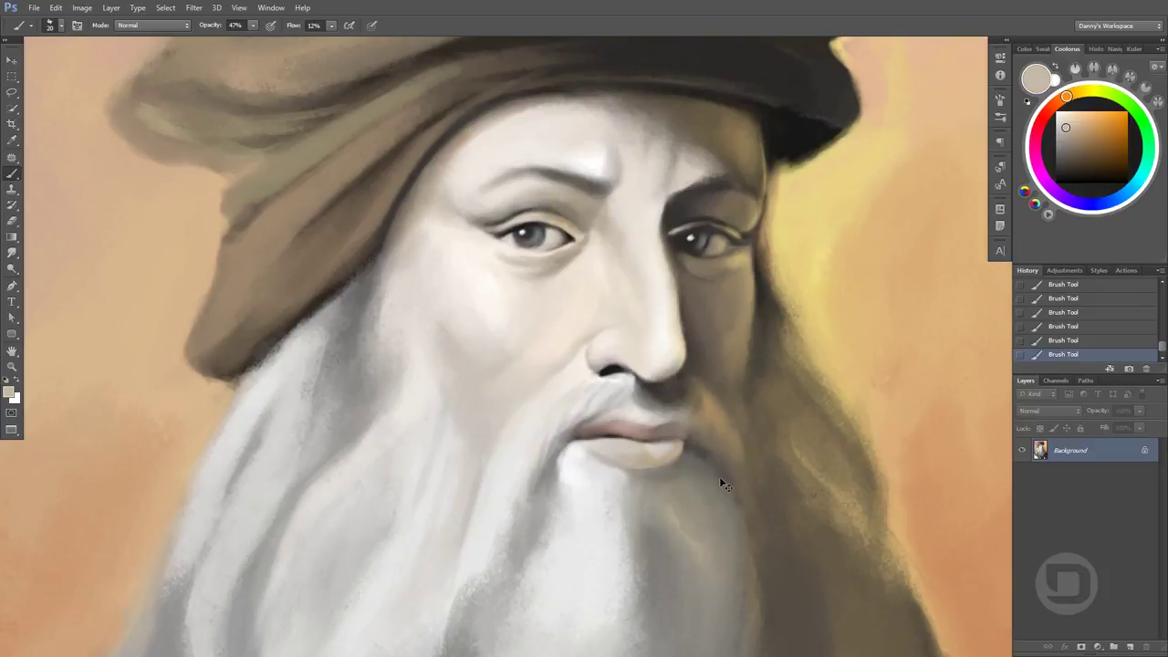
Paint grey hairs into the moustache beneath the nose from sampled beard greys
alt+click(694, 448)
alt+click(680, 421)
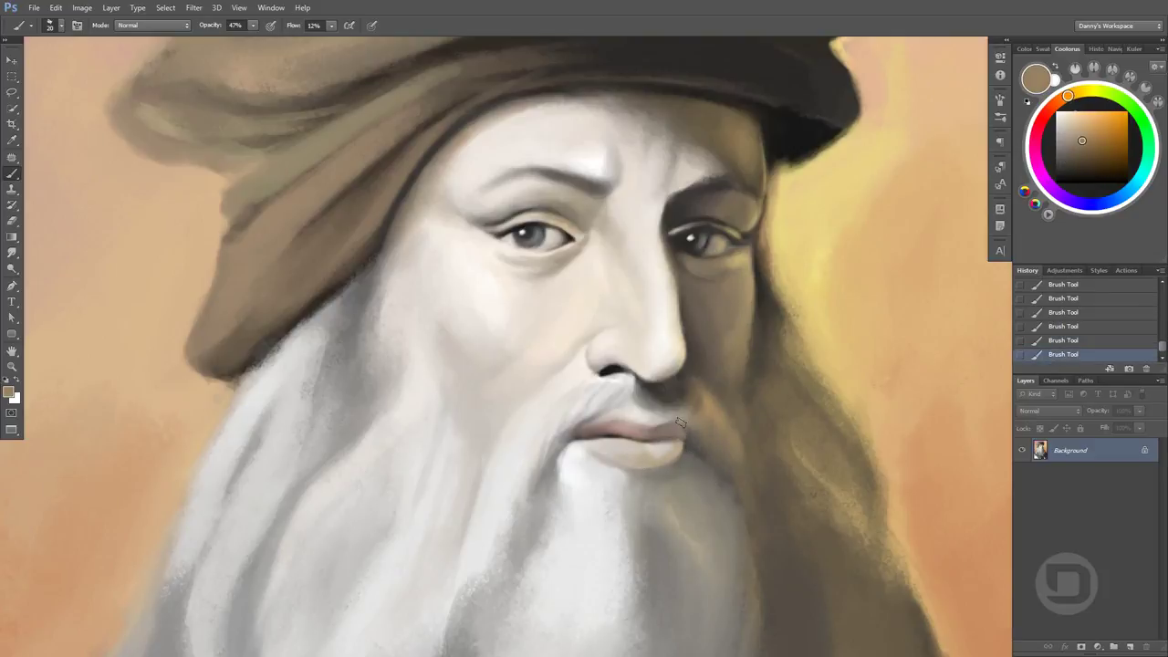
alt+click(659, 406)
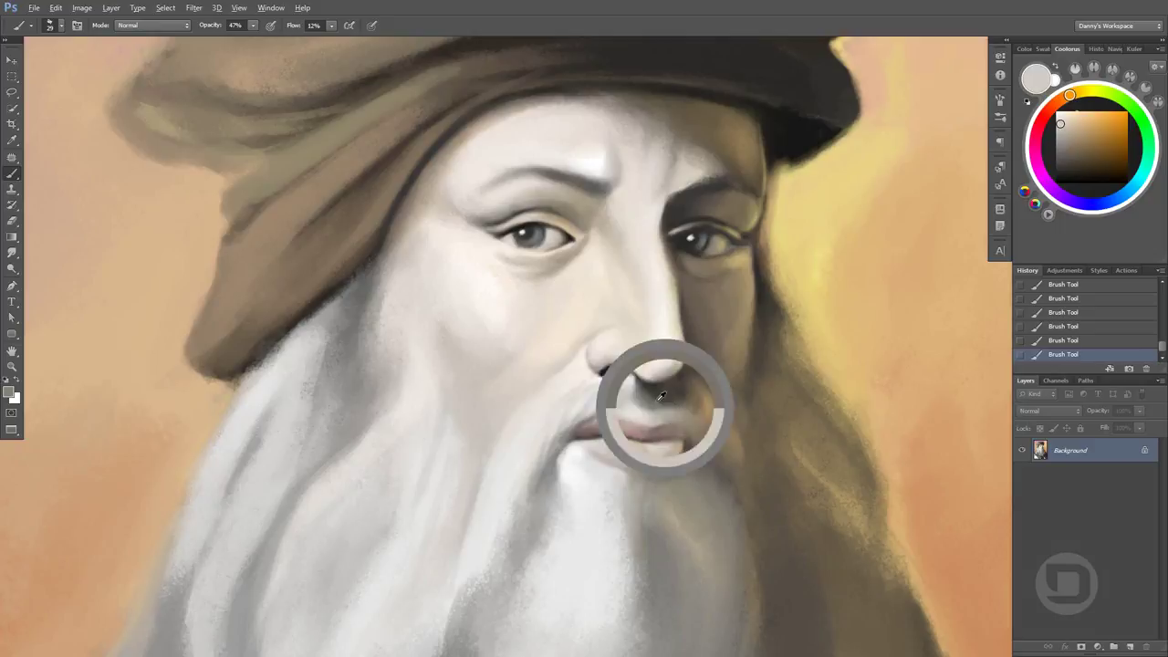
alt+click(649, 399)
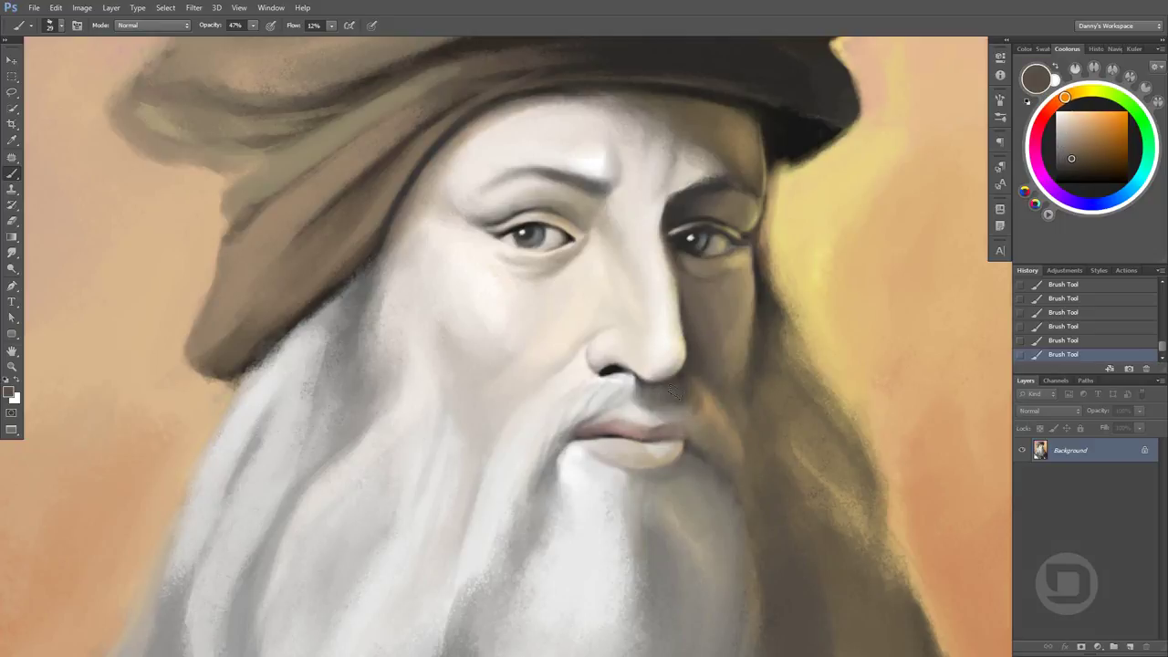
alt+click(661, 392)
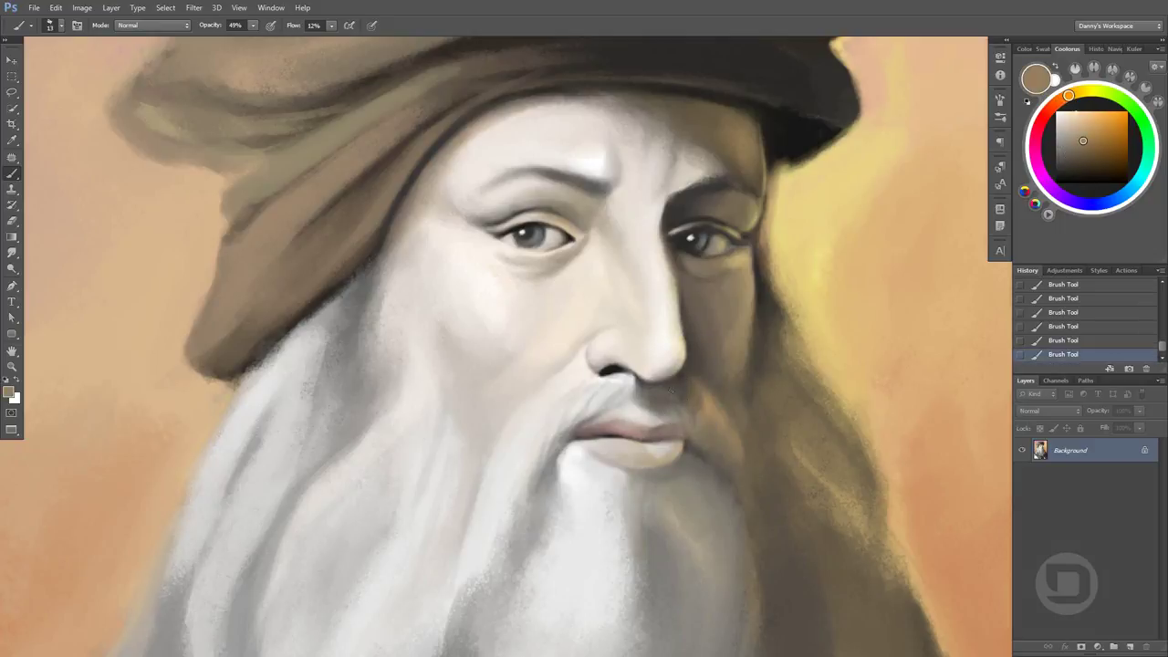
click(650, 399)
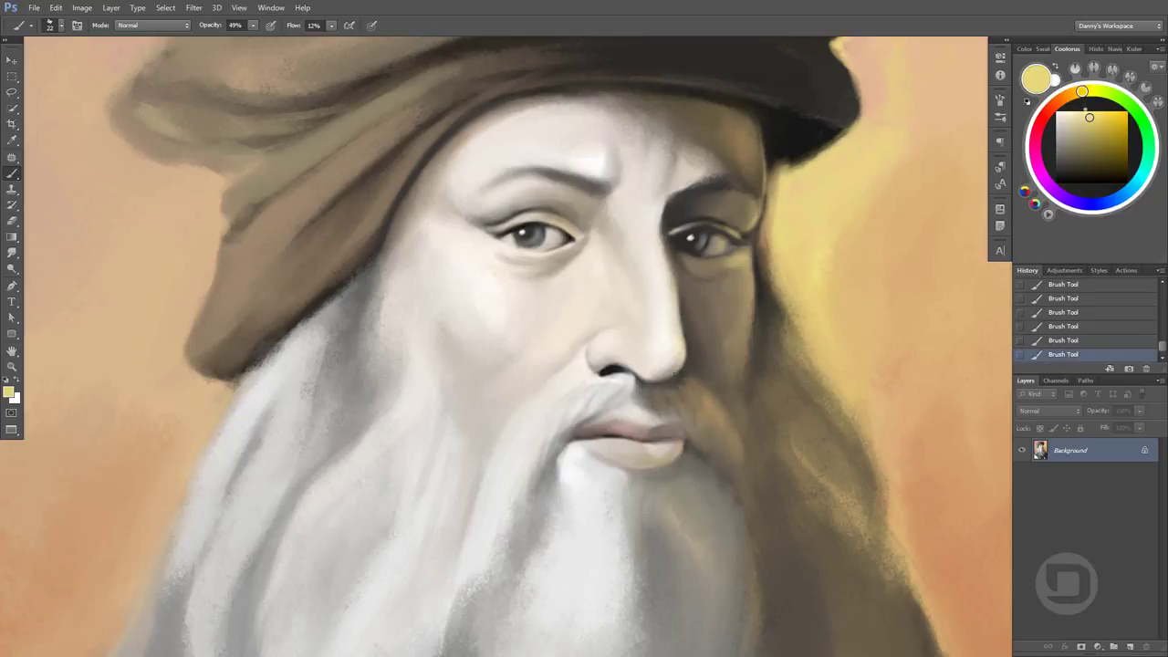
alt+click(686, 382)
alt+click(684, 376)
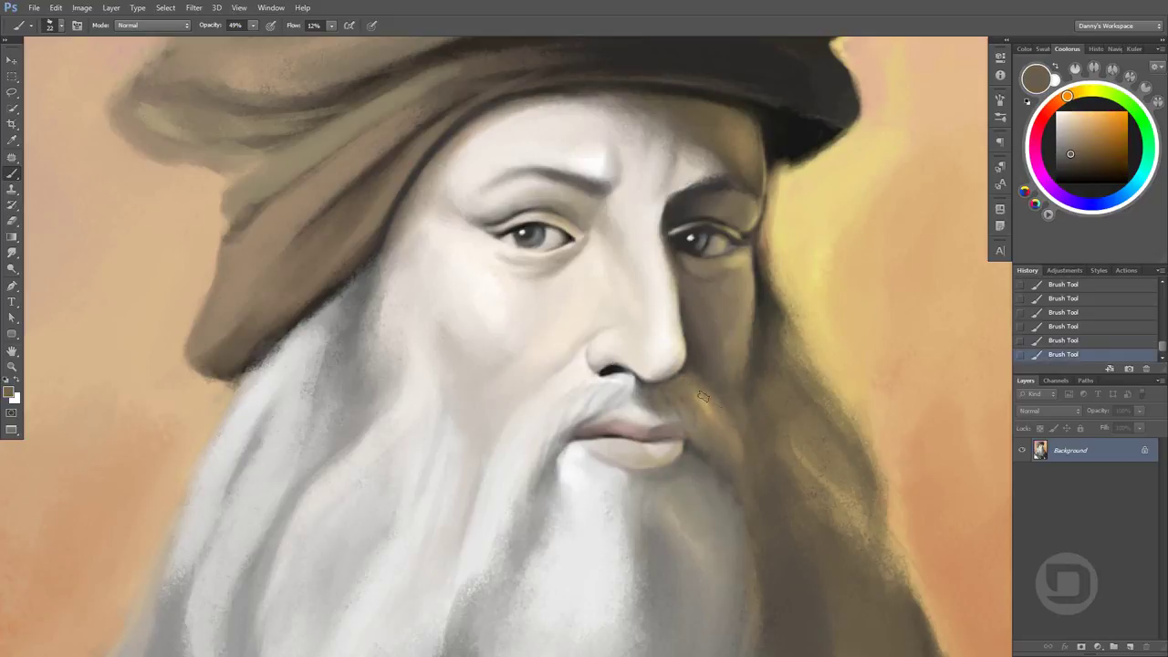
alt+click(588, 409)
alt+click(593, 403)
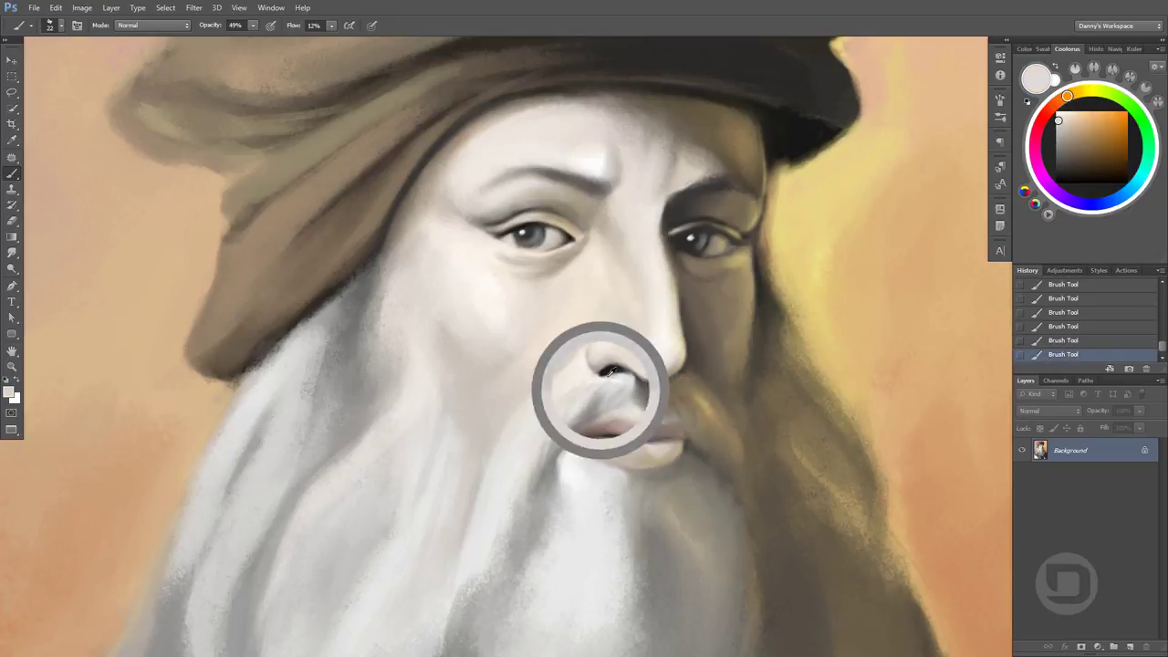
drag(593, 402, 630, 512)
Darken the line between the lips with nostril near-black and add a near-white highlight
drag(584, 423, 591, 418)
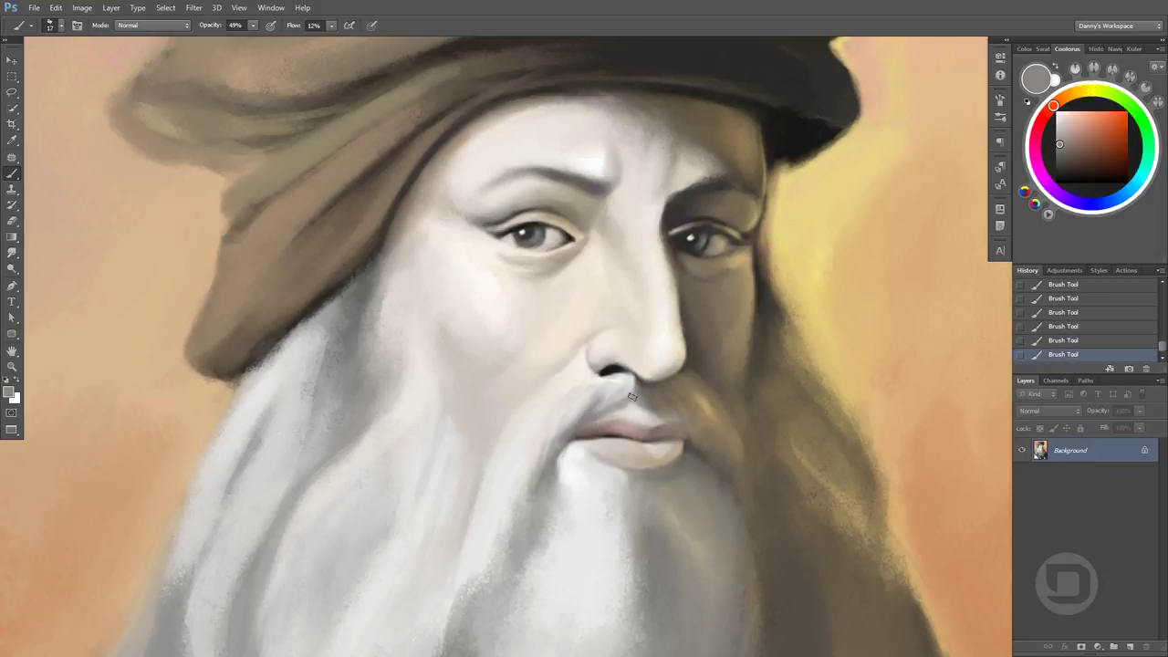
alt+click(602, 357)
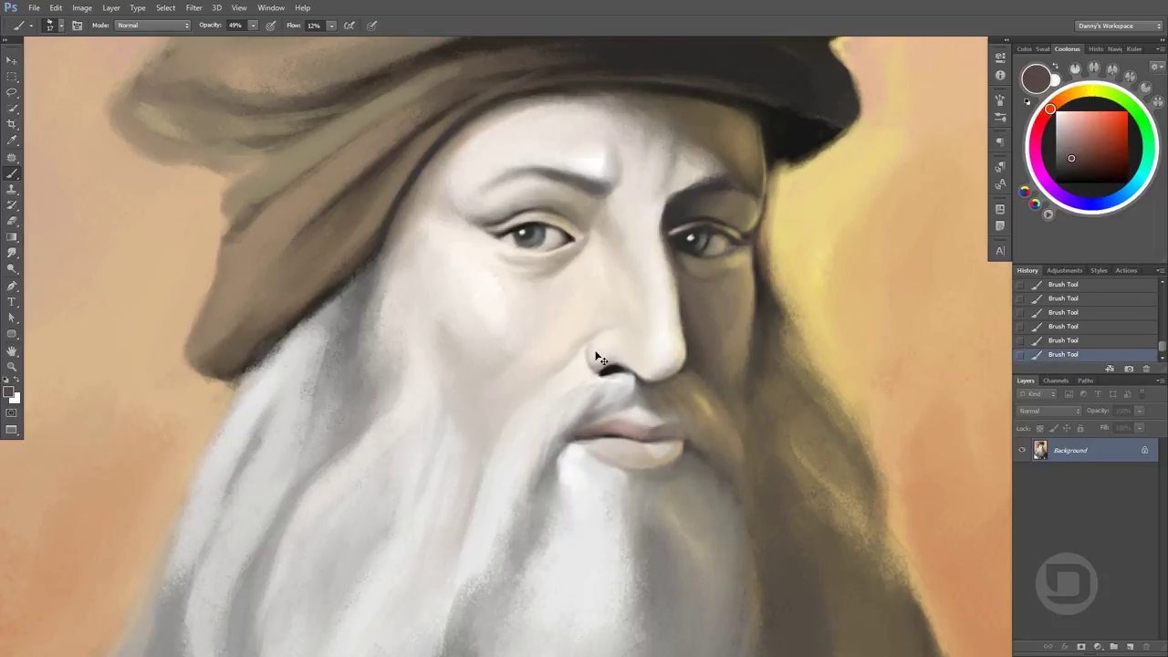
drag(643, 421, 595, 439)
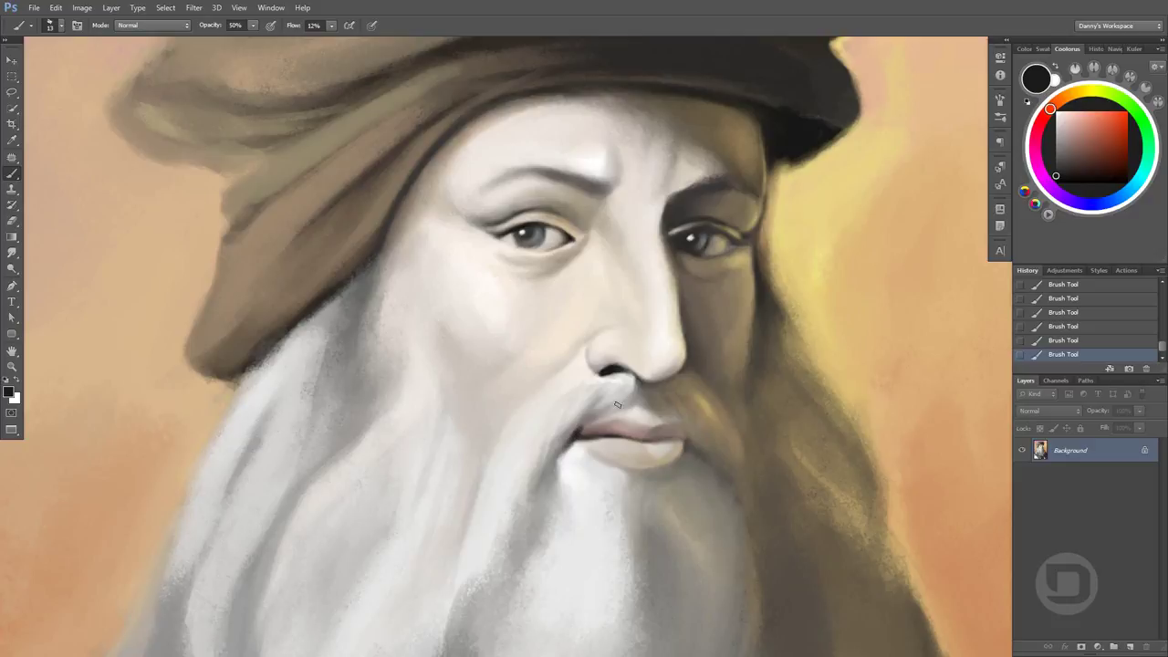
alt+click(598, 438)
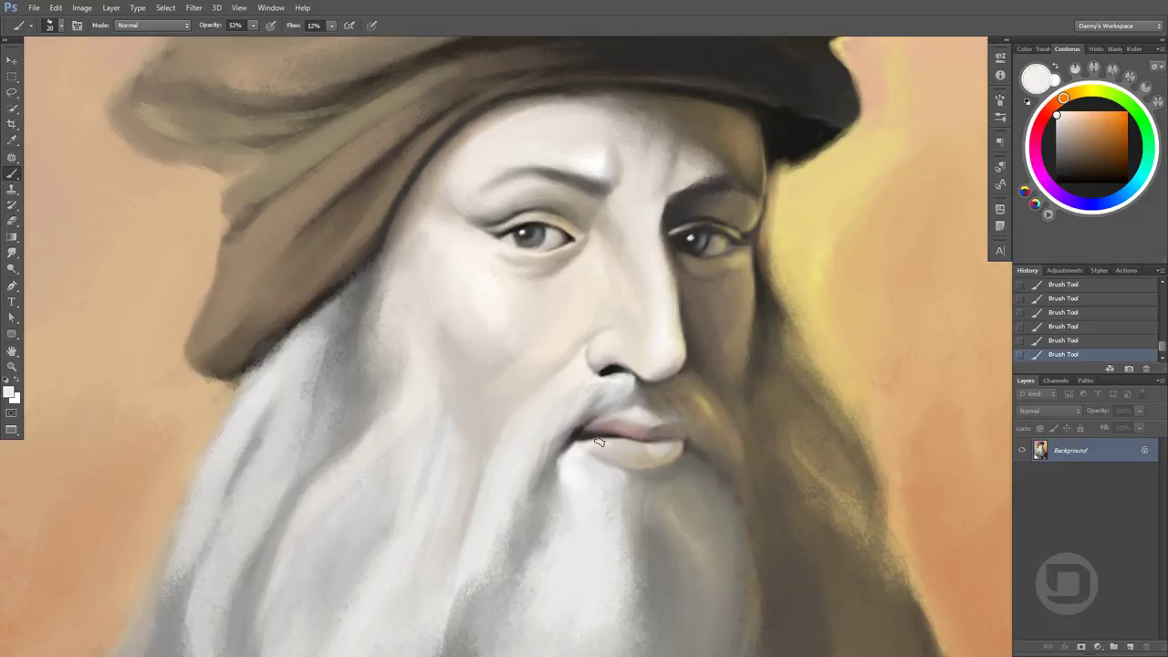
click(744, 498)
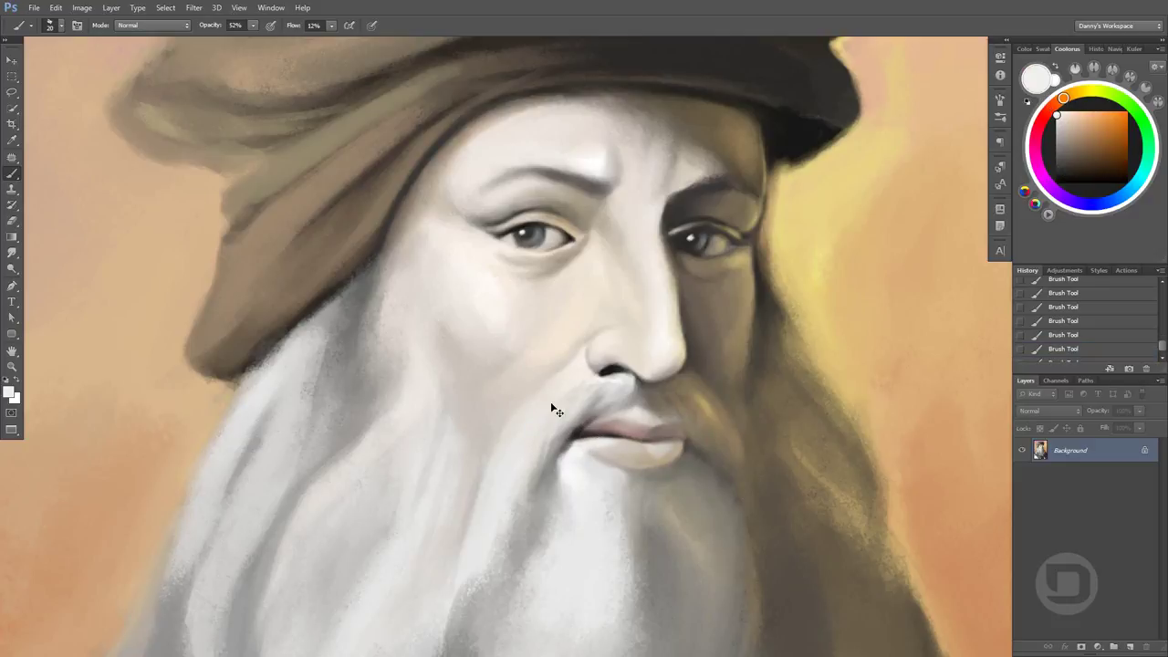
Sample light grey and pale skin tones from the forehead
alt+click(705, 157)
alt+click(699, 146)
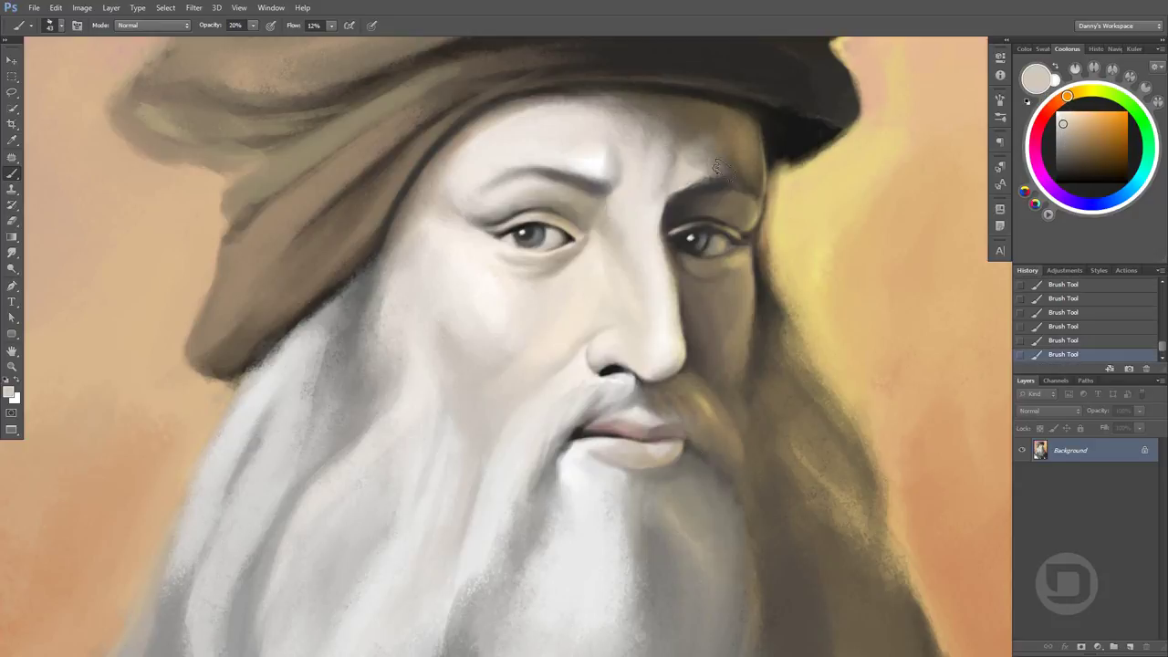
alt+click(664, 130)
alt+click(686, 171)
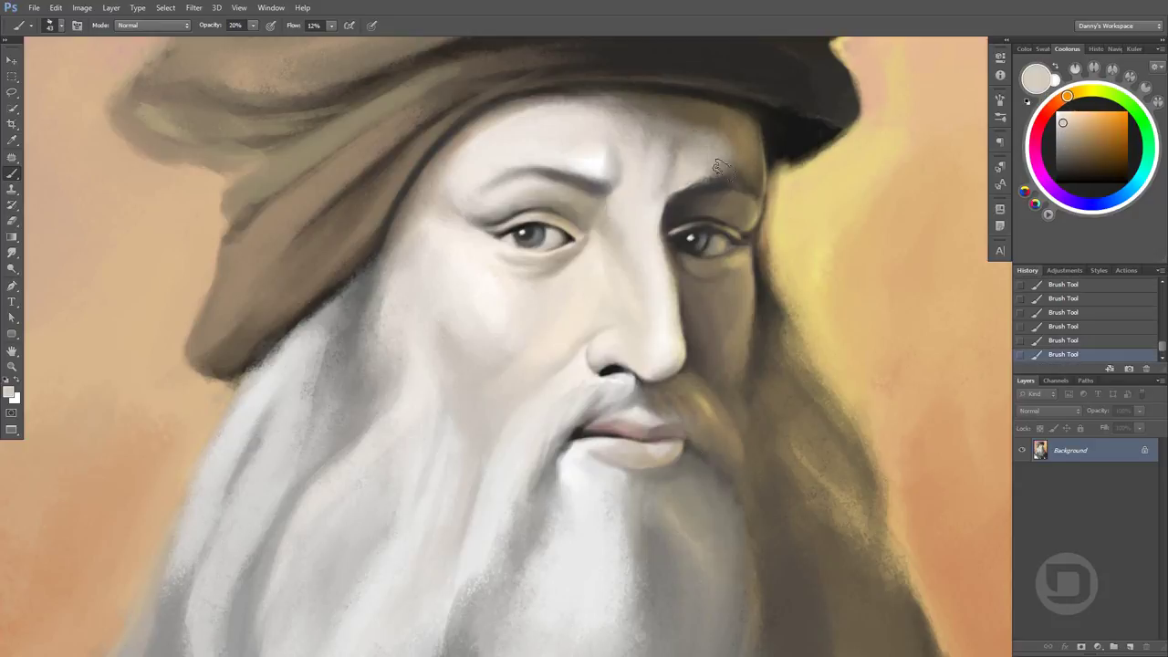
alt+click(710, 138)
alt+click(721, 155)
alt+click(687, 160)
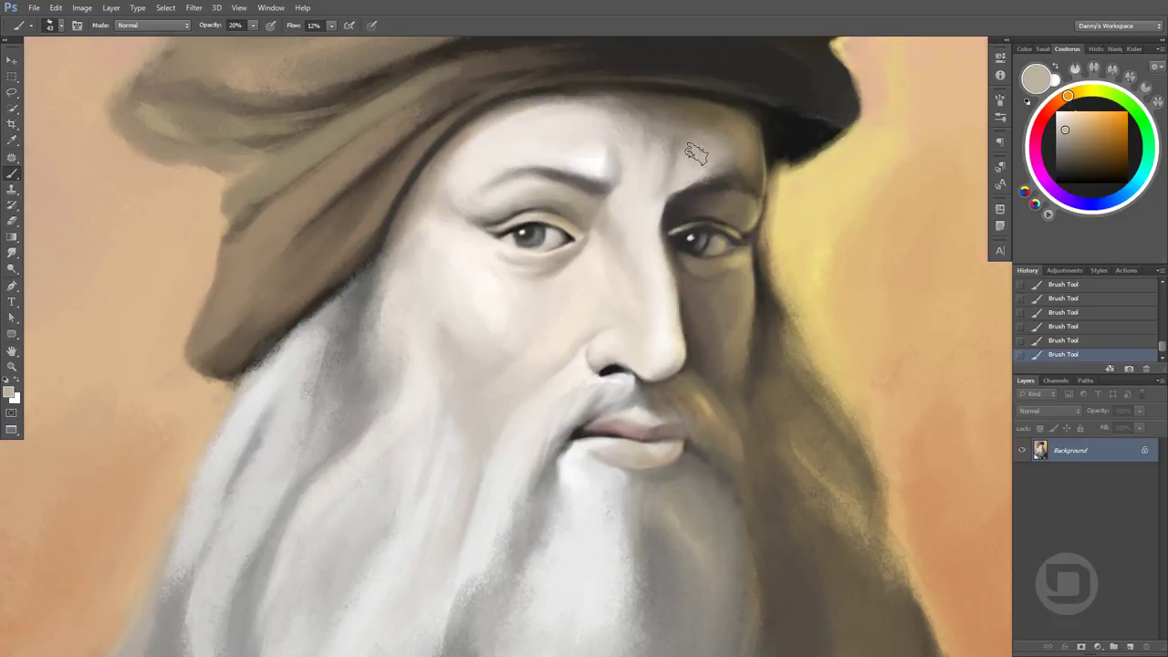
alt+click(695, 154)
Sample varied forehead tones, settling on a darker tan
alt+click(653, 129)
alt+click(645, 209)
alt+click(665, 135)
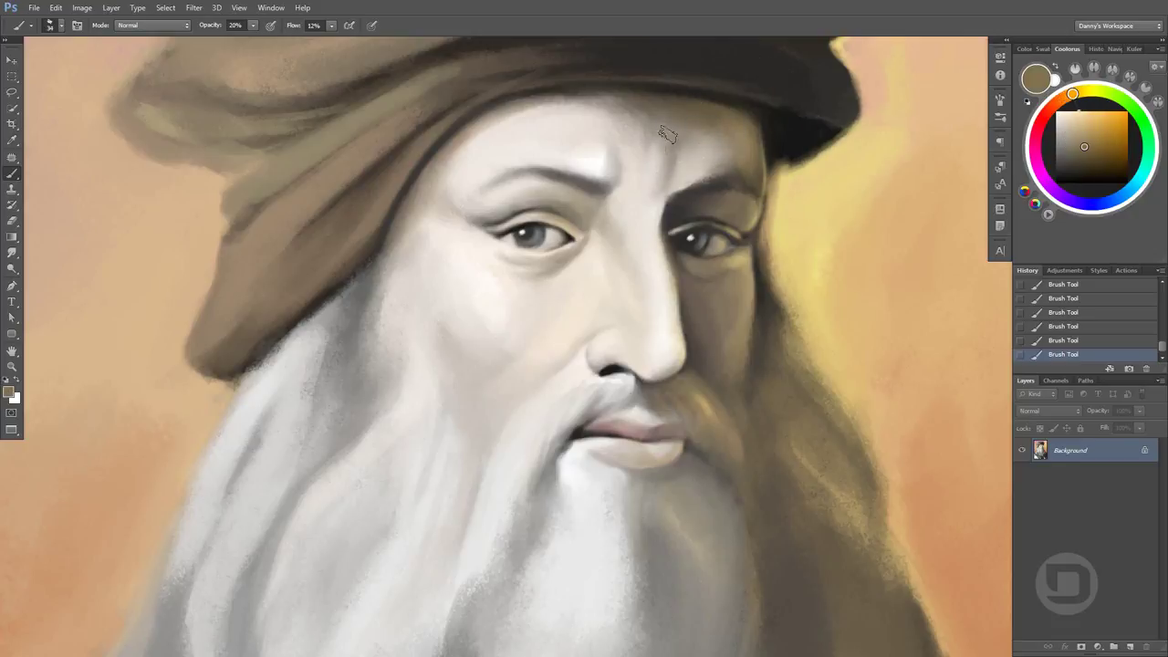
alt+click(655, 173)
alt+click(668, 155)
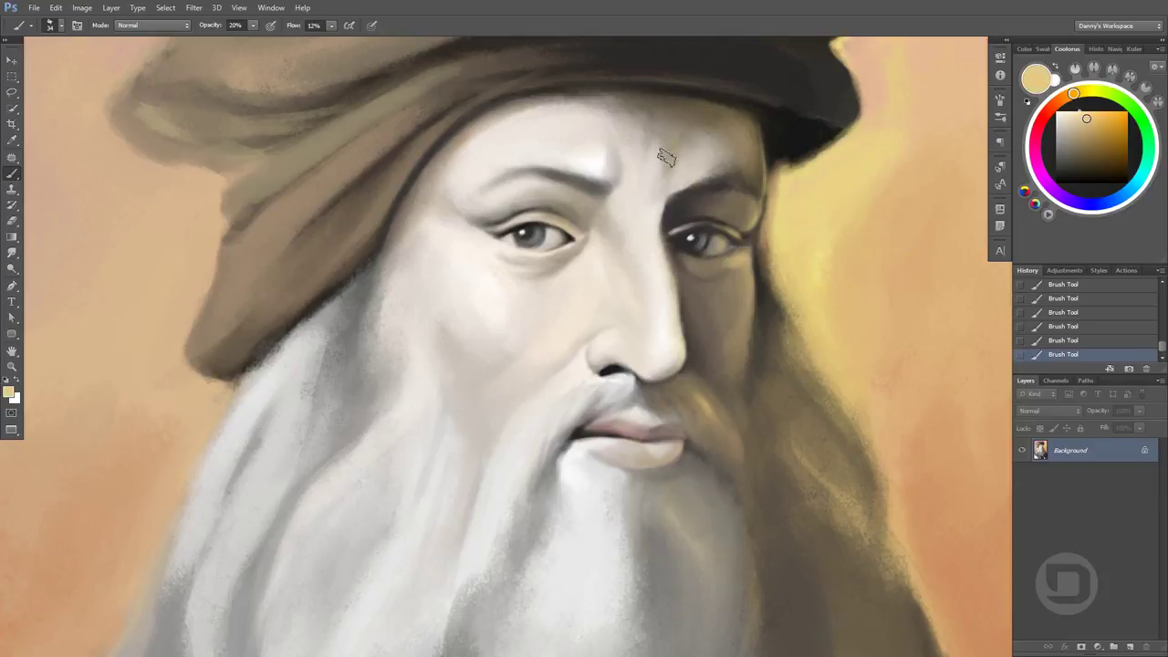
alt+click(685, 139)
alt+click(703, 145)
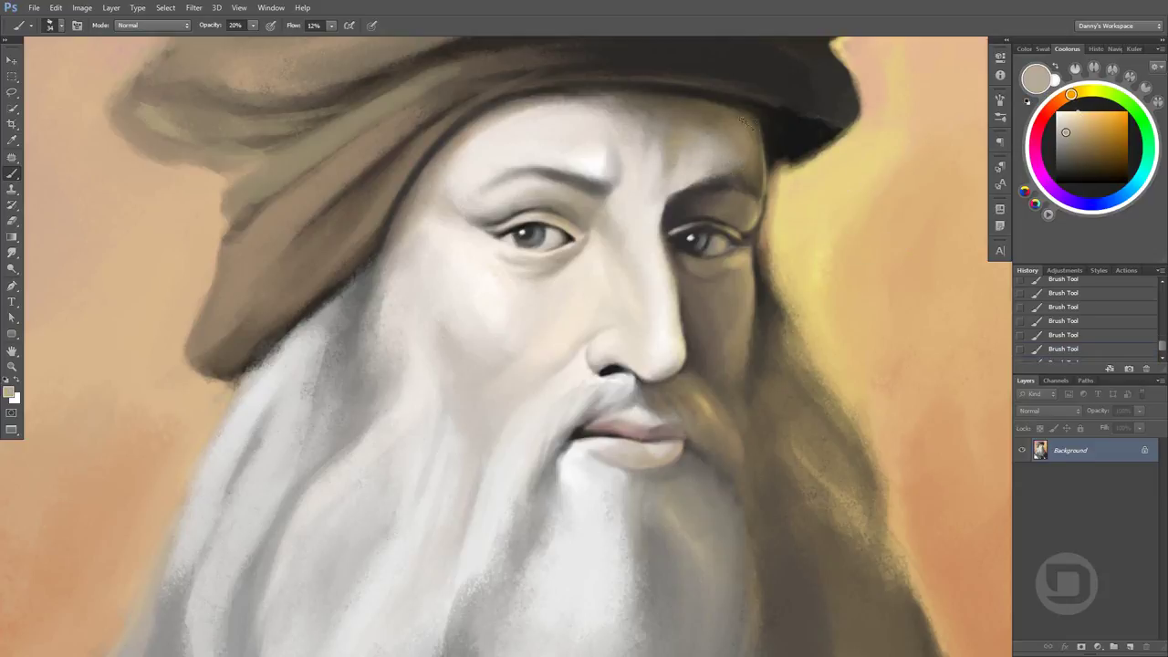
Sample dark brown and warmer tones from around the right eyebrow and eye
alt+click(712, 173)
alt+click(694, 180)
alt+click(678, 187)
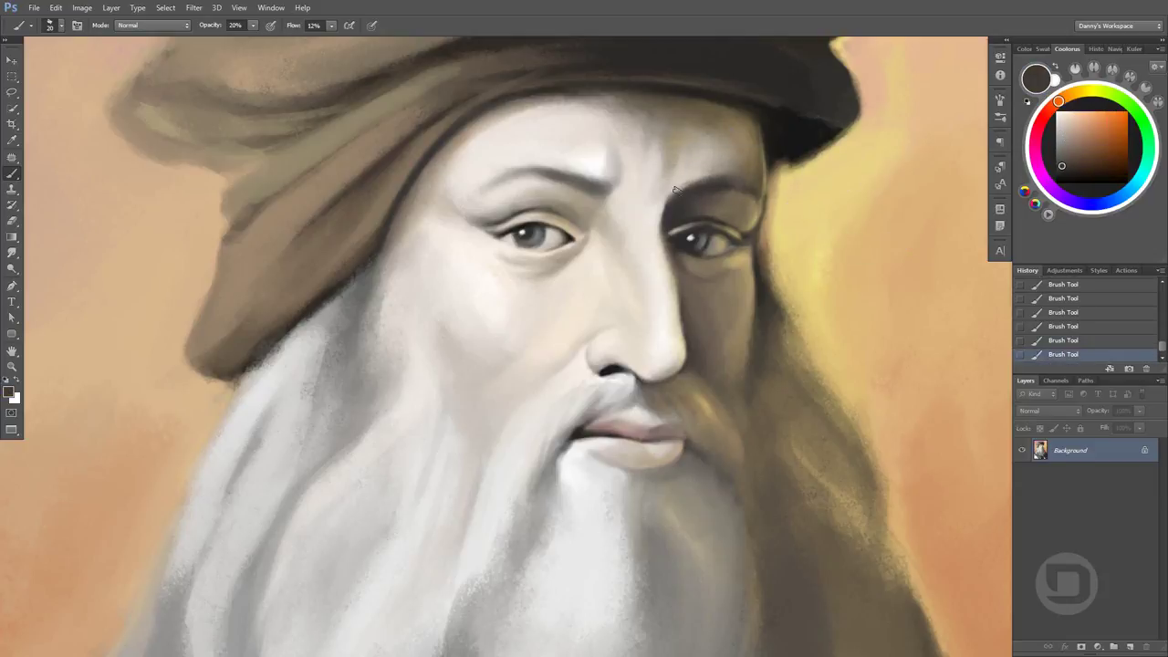
alt+click(666, 201)
alt+click(664, 212)
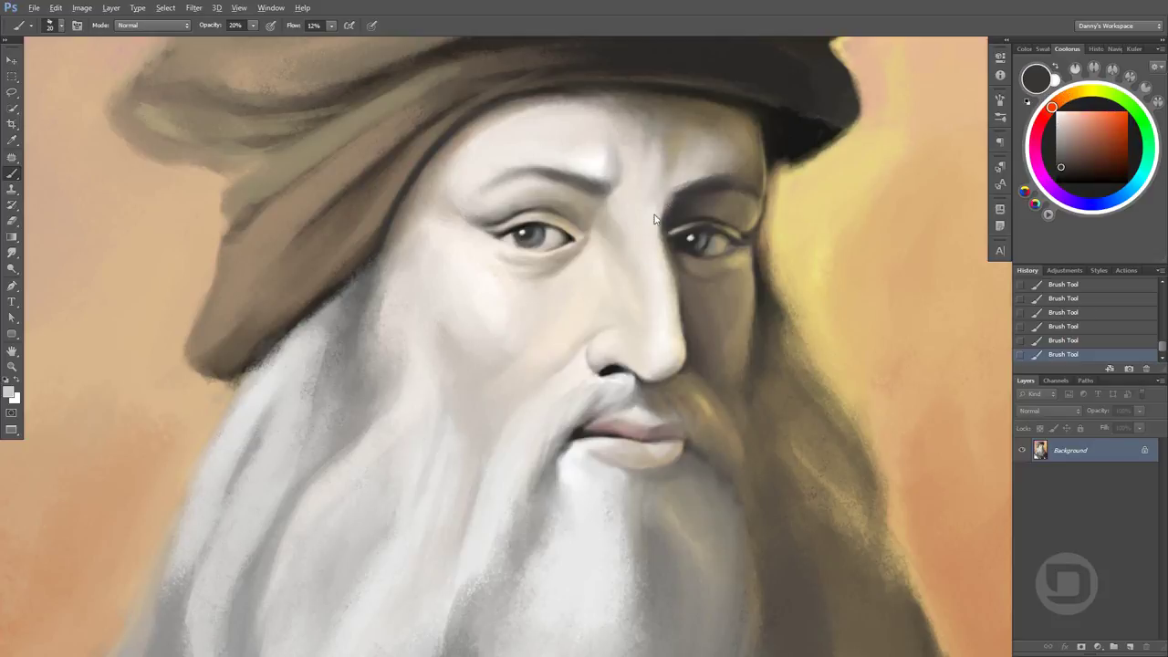
alt+click(683, 202)
alt+click(675, 227)
alt+click(684, 210)
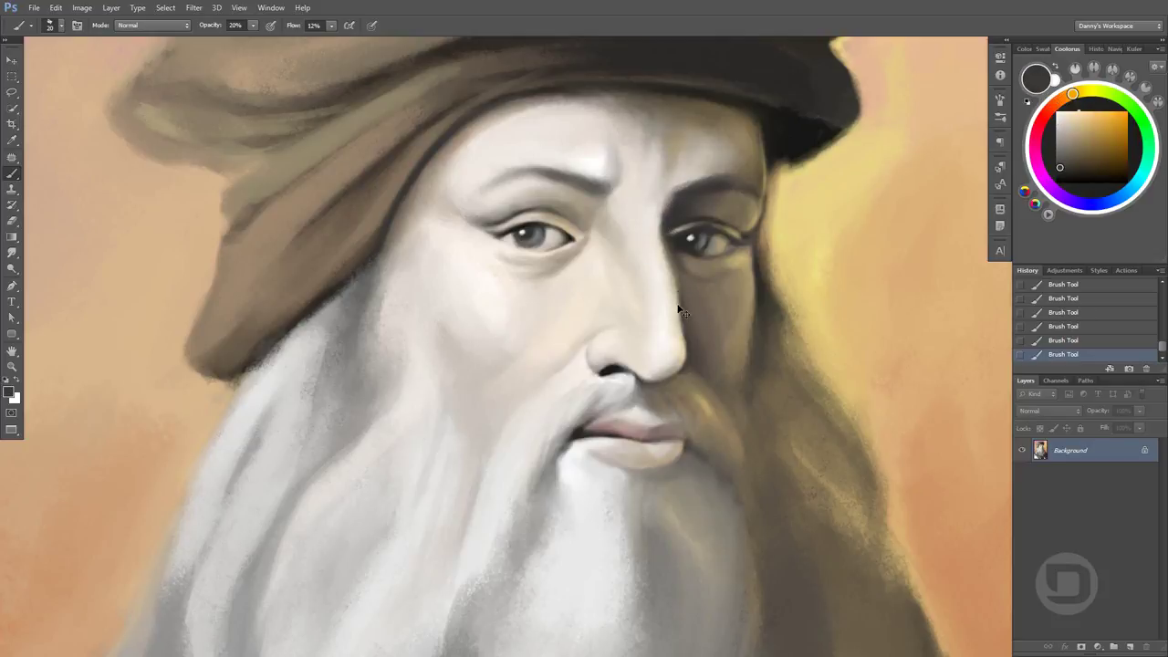
alt+click(679, 232)
Paint darker brown shadow beside the right eye with a smaller, more opaque brush
key(2)
key(3)
alt+click(661, 214)
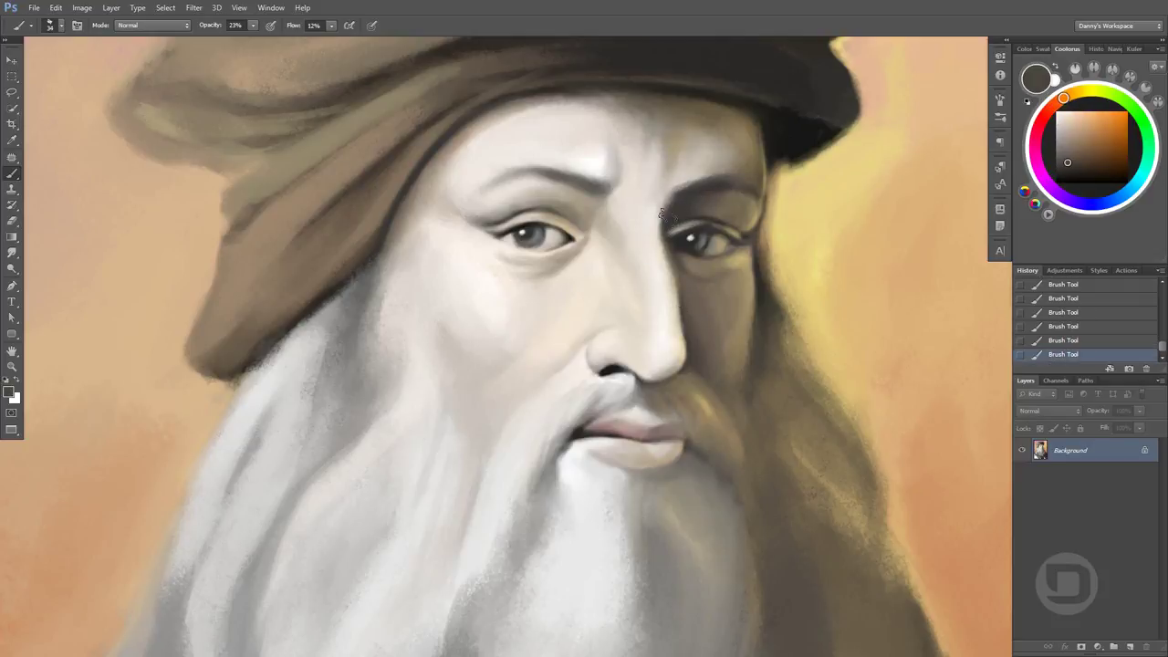
alt+click(711, 279)
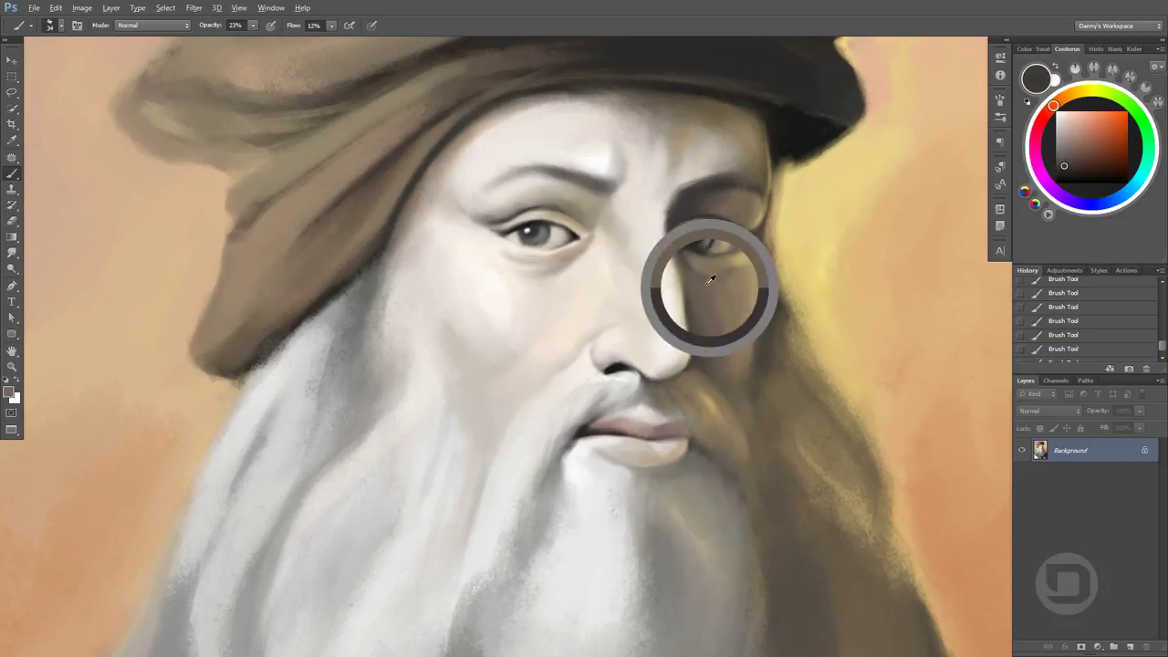
drag(711, 279, 692, 290)
alt+click(691, 265)
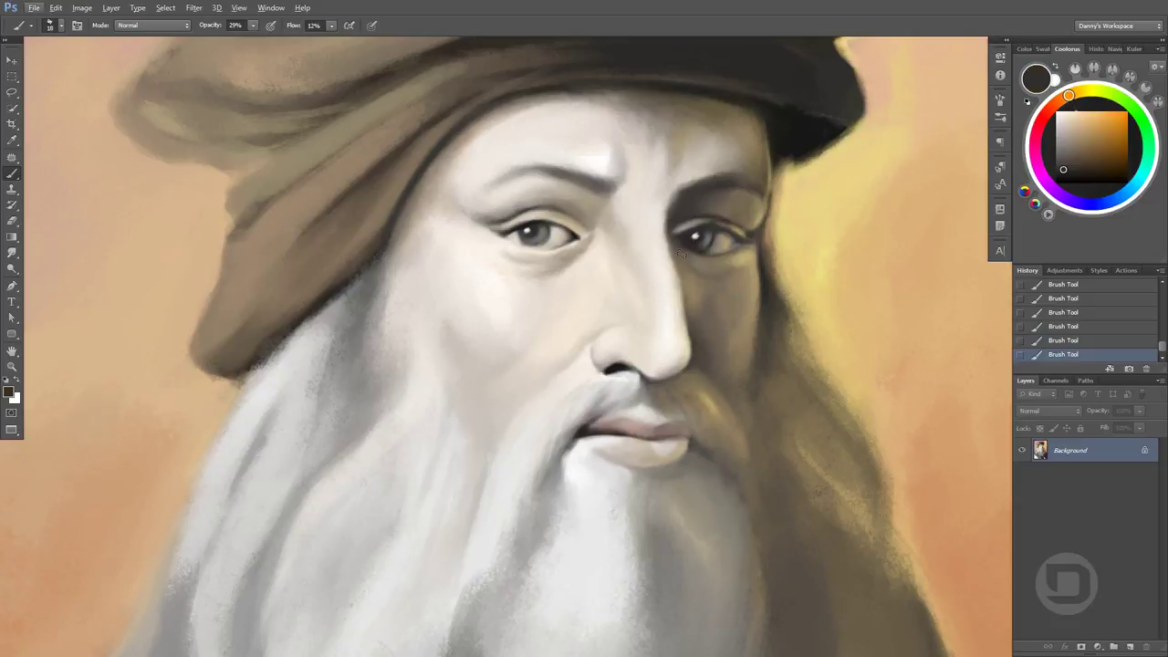
alt+click(707, 267)
drag(707, 274, 846, 486)
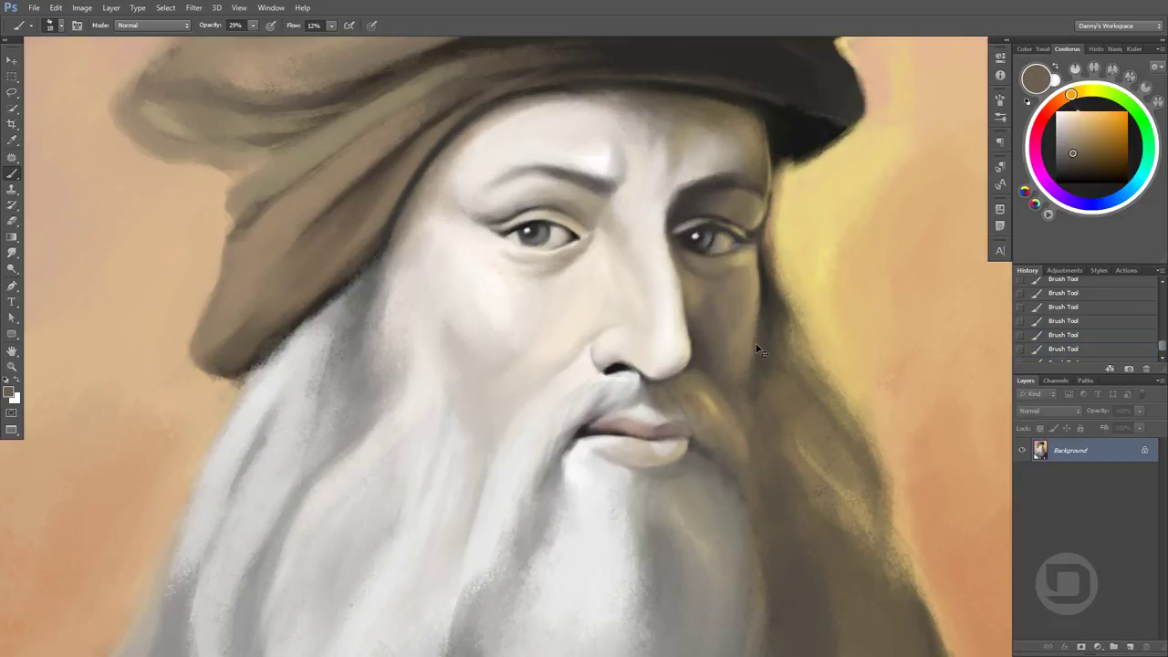
alt+click(704, 275)
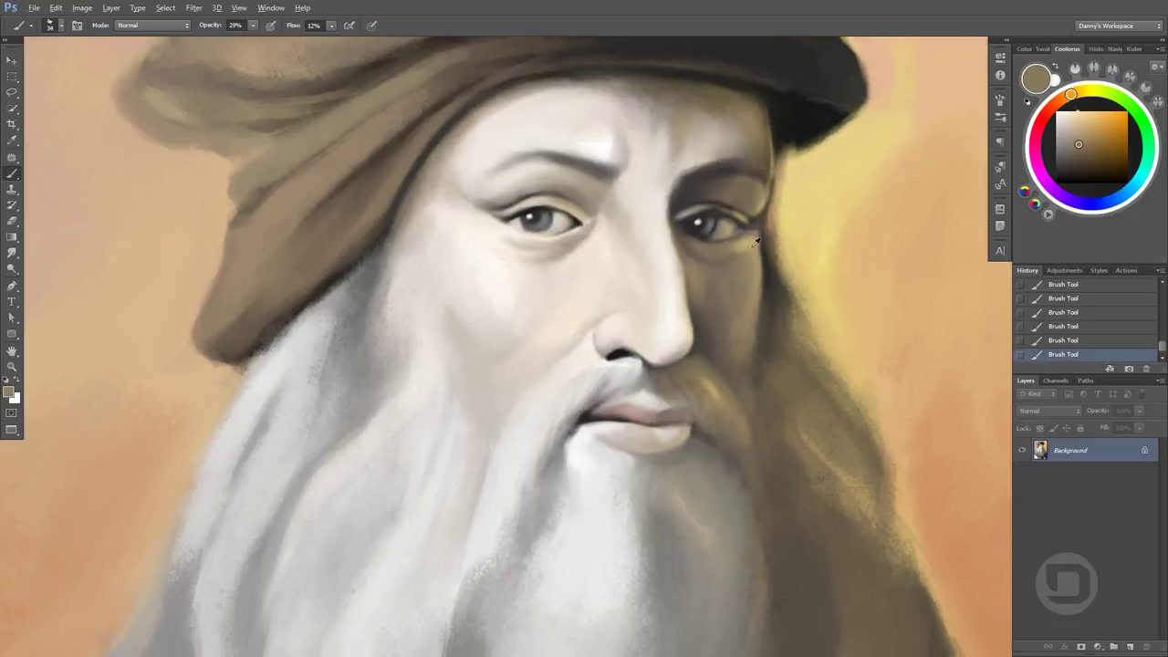
Lighten the area around the right eye with a beige-brown taken from the cheek
alt+click(710, 315)
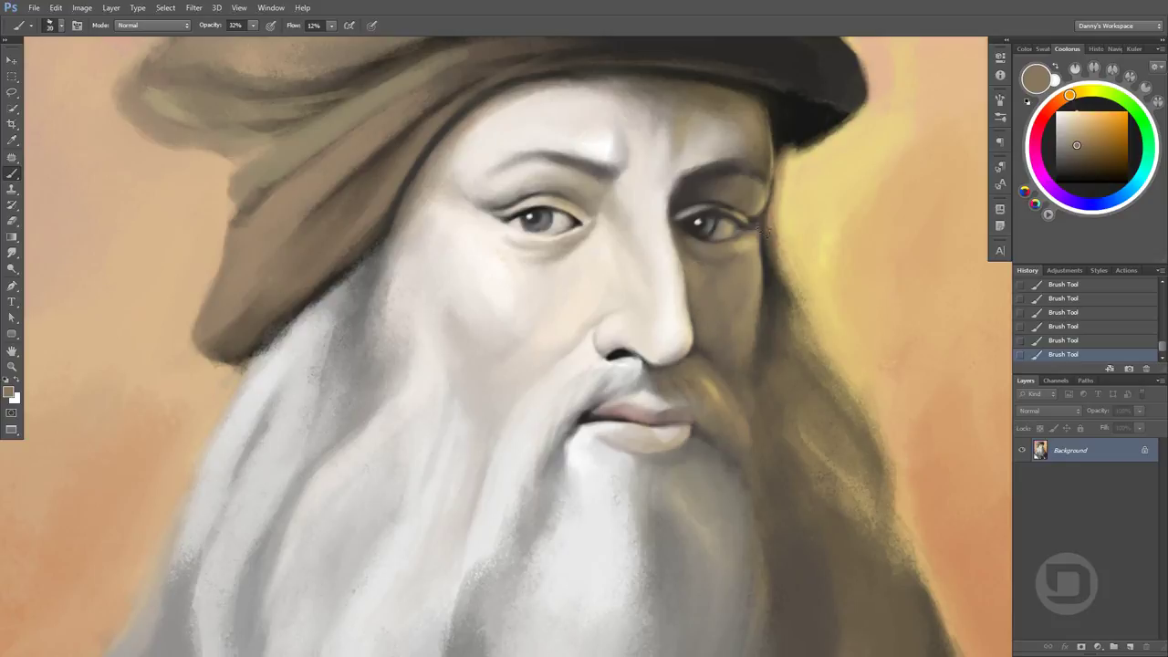
alt+click(704, 266)
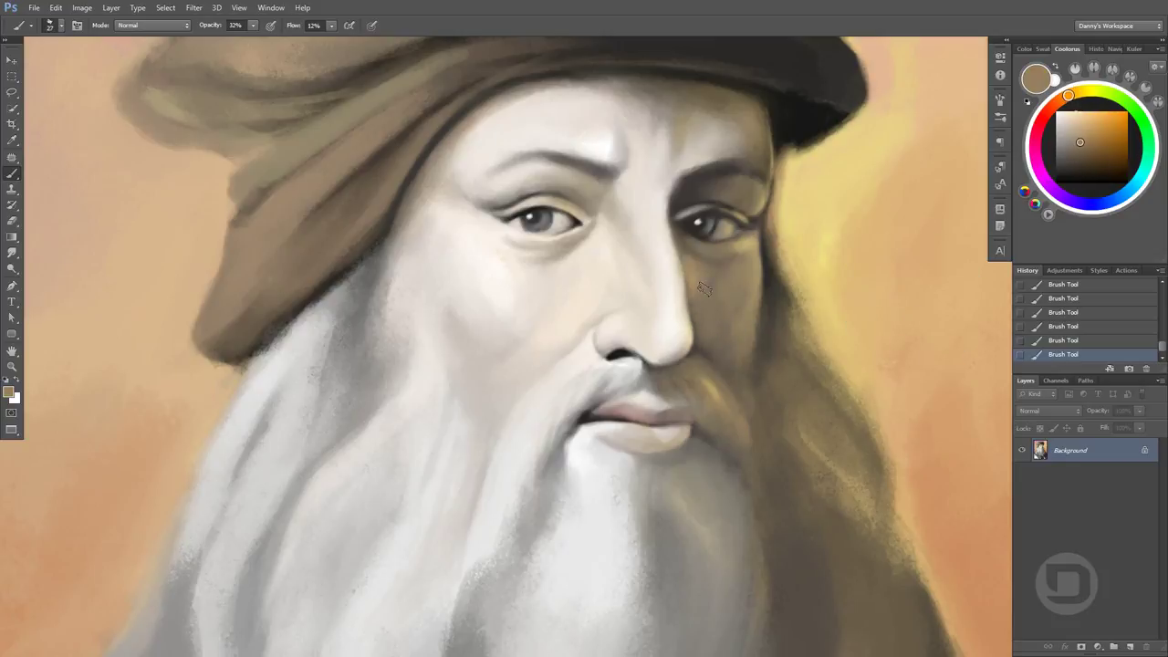
alt+click(673, 239)
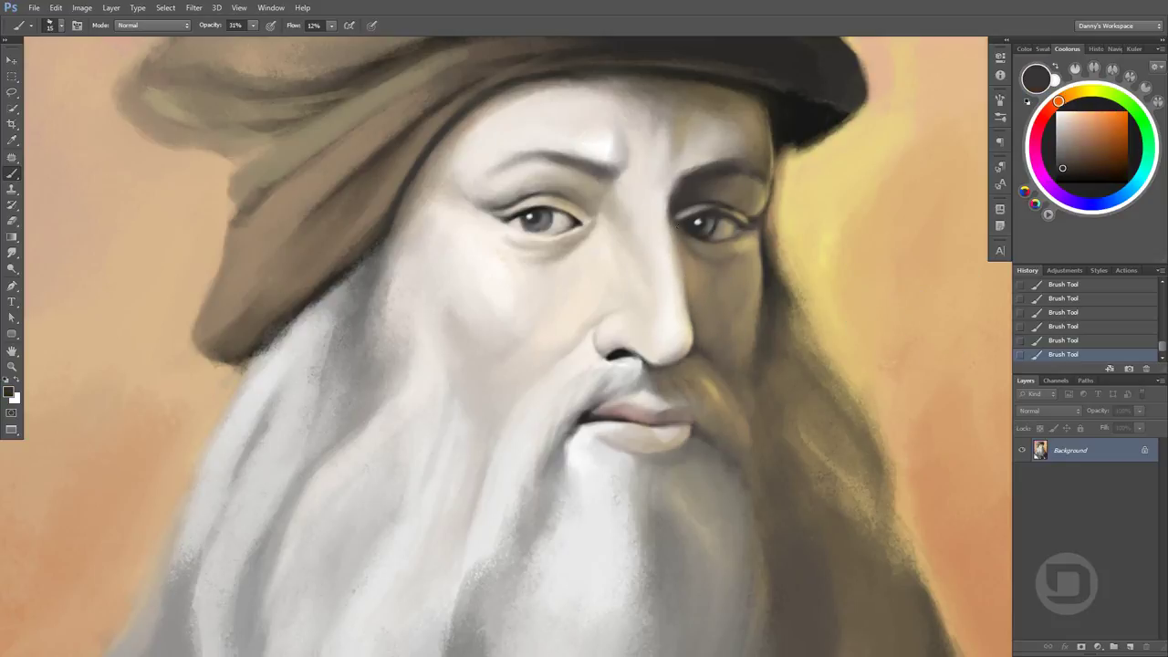
alt+click(744, 220)
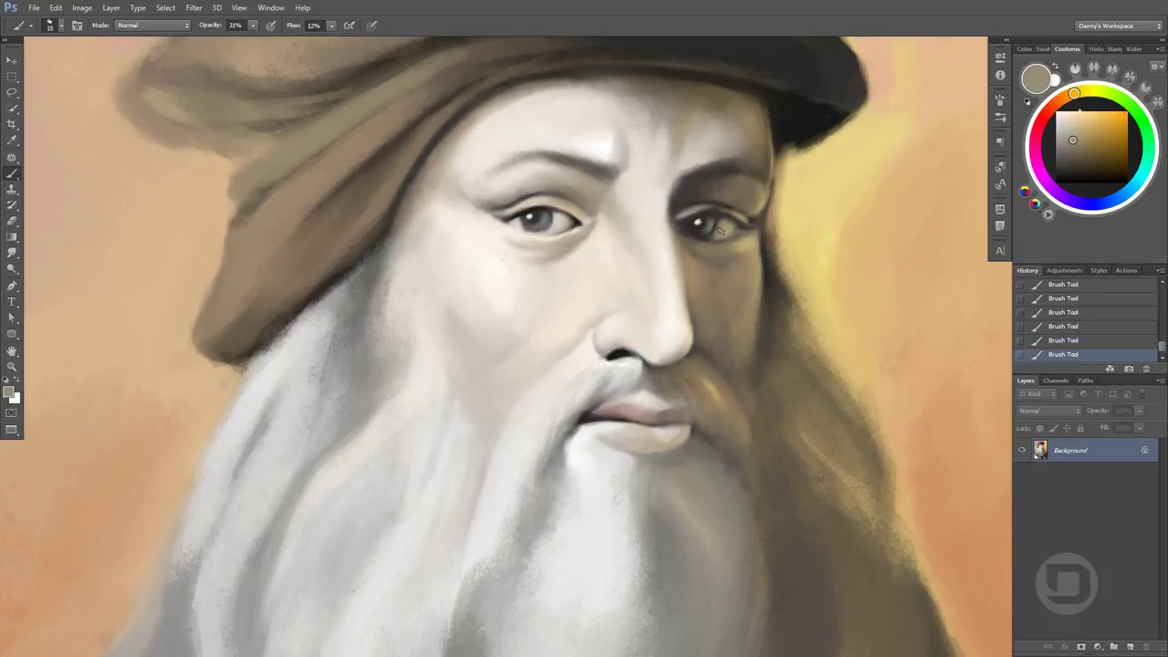
drag(541, 225, 552, 217)
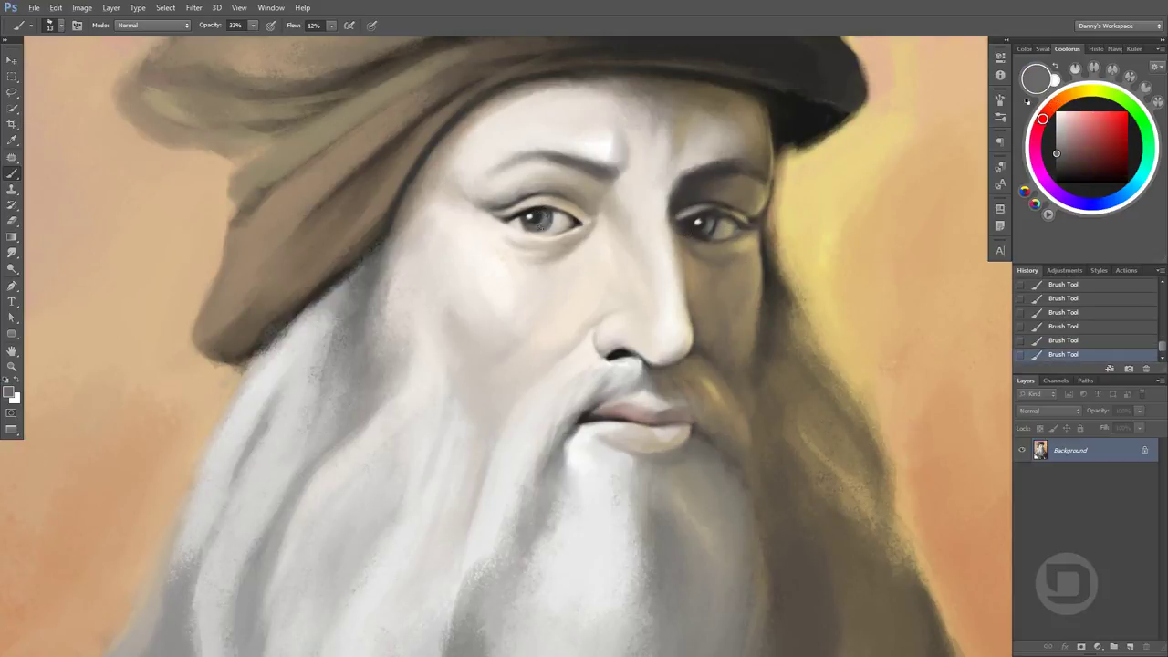
alt+click(515, 223)
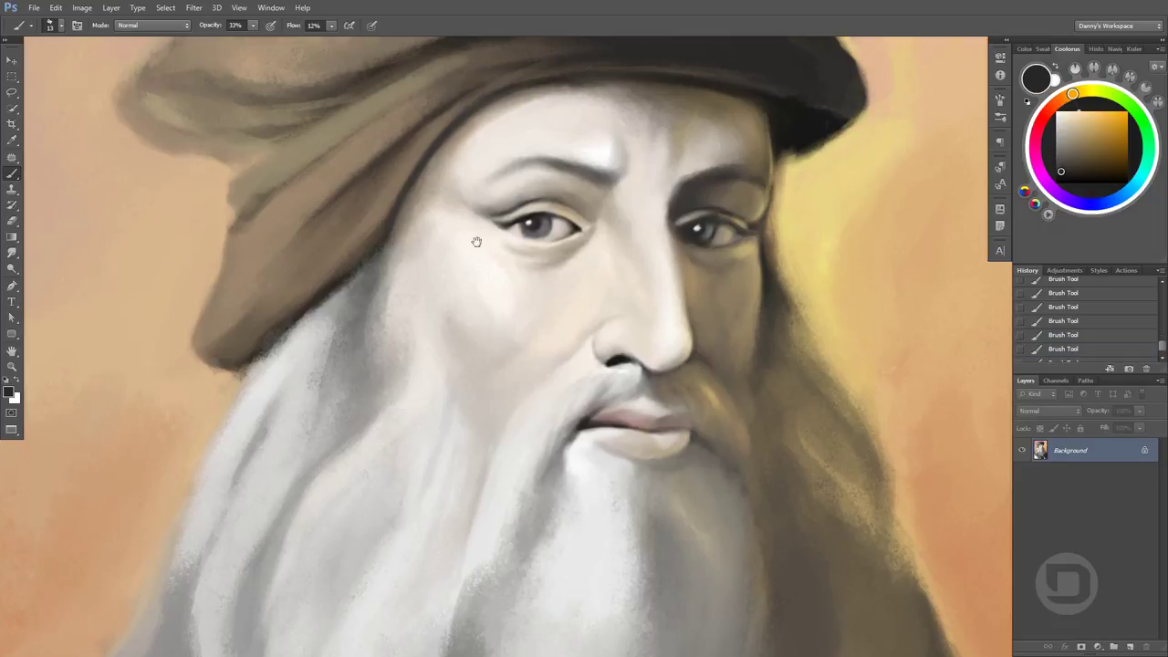
drag(474, 240, 470, 283)
drag(511, 250, 570, 245)
Paint tan and dark brown over the brow, shading from nose bridge to left brow
alt+click(568, 243)
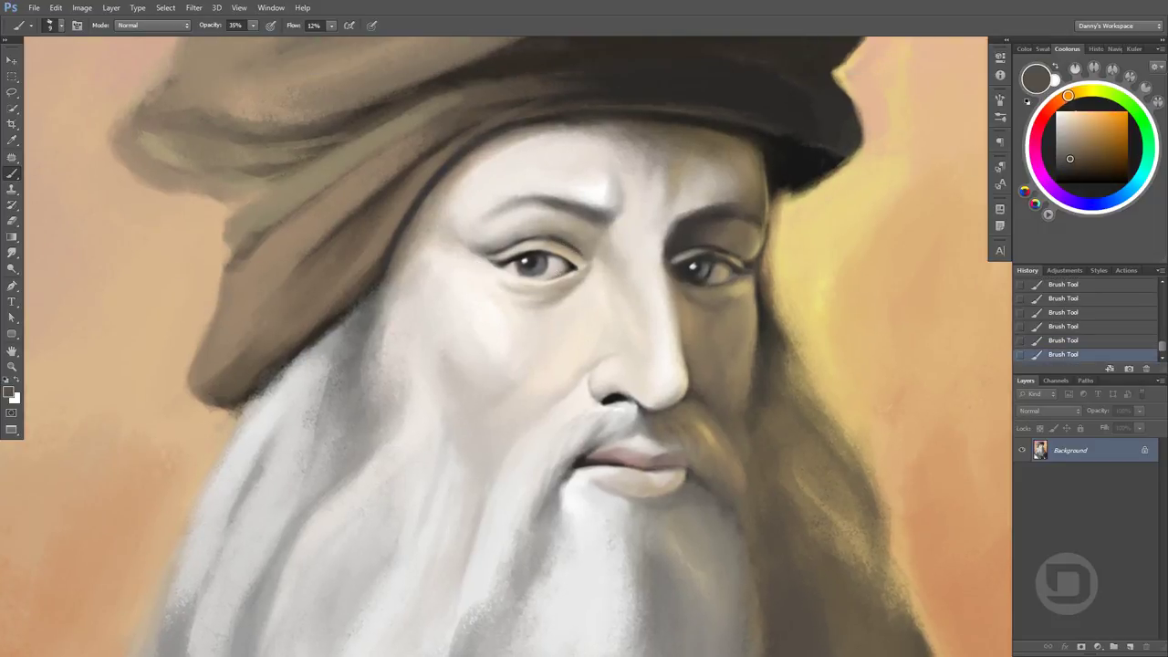
alt+click(595, 232)
drag(595, 232, 579, 236)
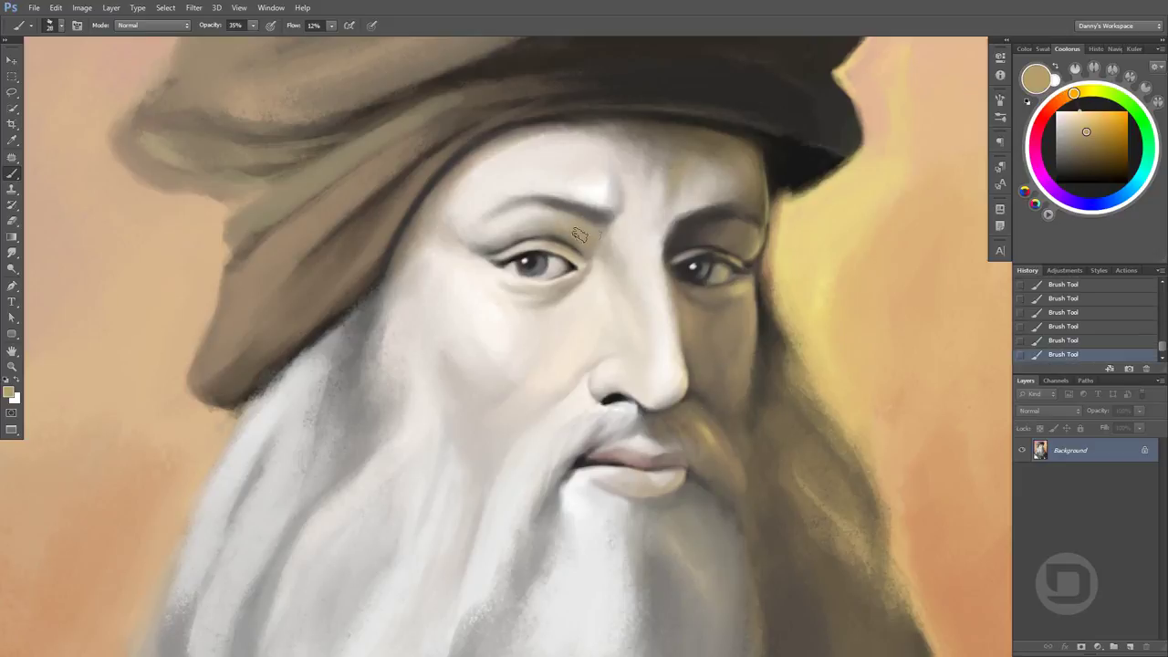
alt+click(568, 222)
alt+click(703, 217)
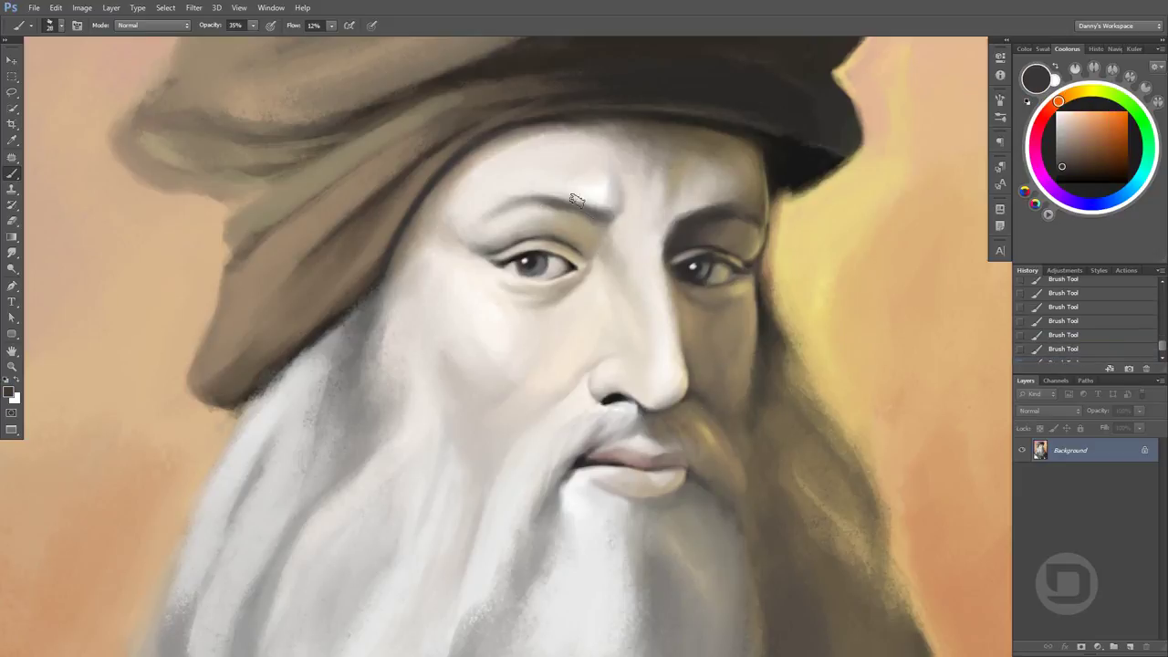
drag(584, 202, 566, 206)
mouse_move(612, 256)
mouse_down()
mouse_move(502, 199)
mouse_move(528, 208)
mouse_up()
Sample near-white forehead tones and a grey-brown near the hat edge
alt+click(524, 210)
alt+click(561, 188)
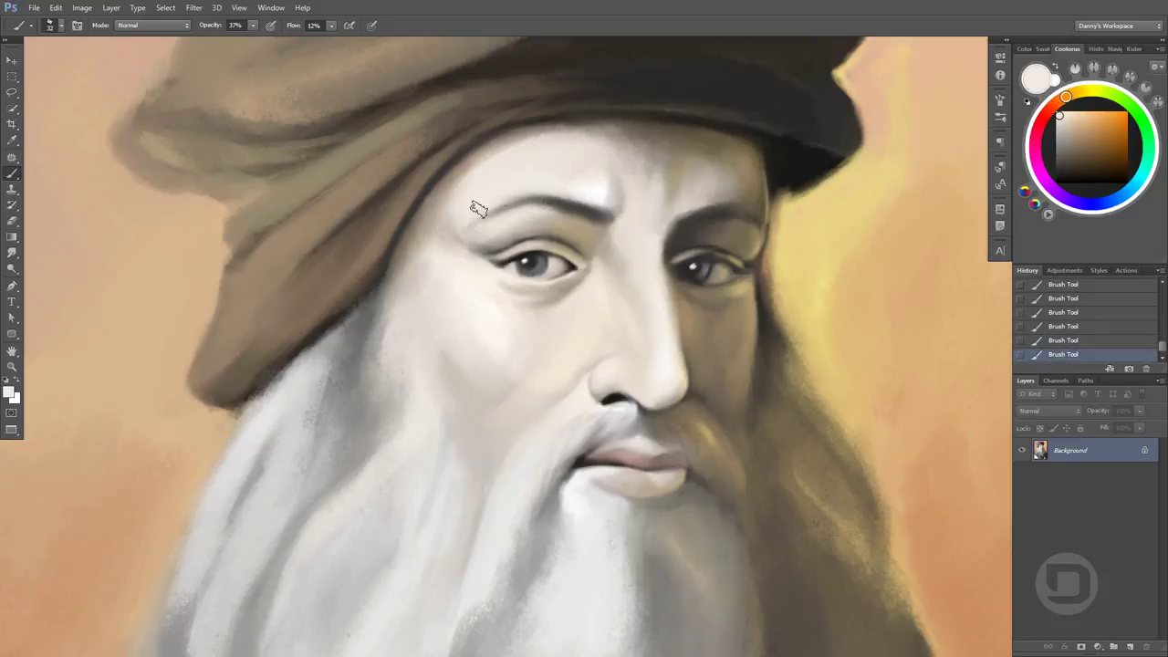
alt+click(420, 236)
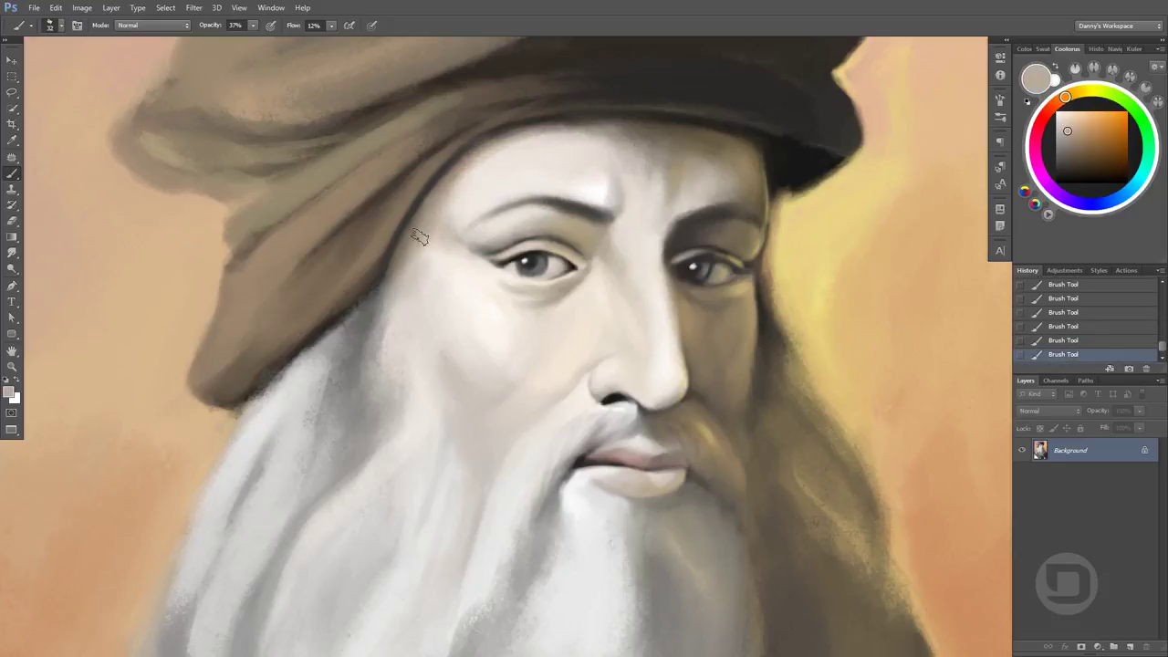
alt+click(487, 143)
Paint pink cloud strokes in the sky right of the hat
scroll(437, 243, down, 5)
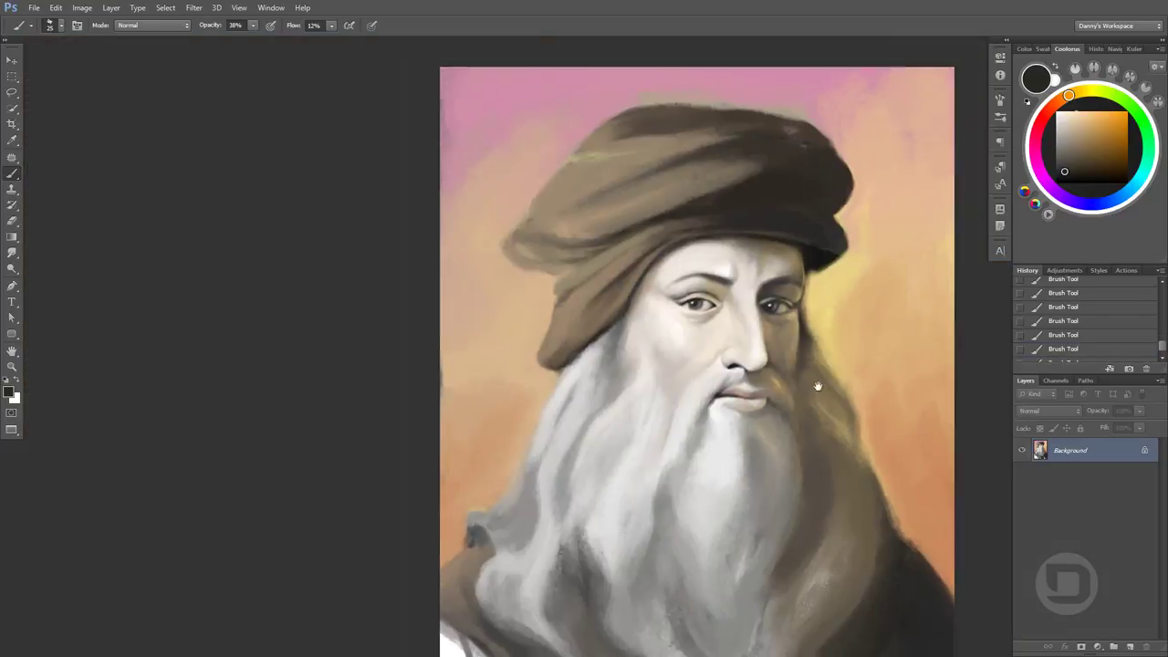
scroll(816, 390, up, 3)
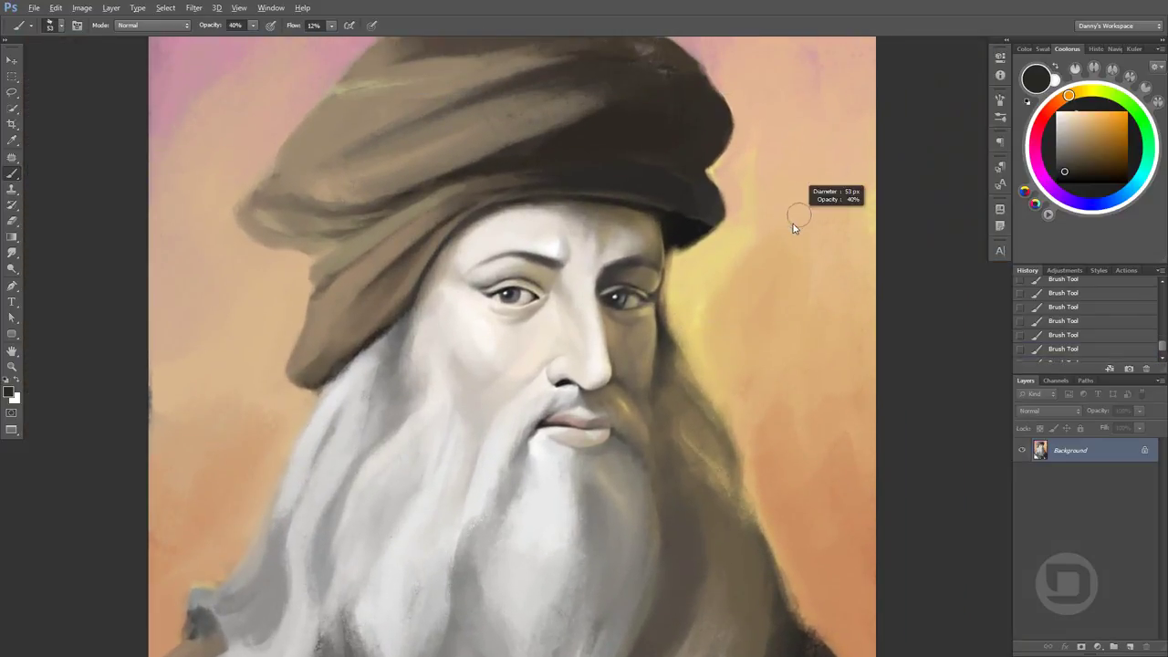
scroll(793, 224, up, 2)
alt+click(736, 58)
mouse_move(837, 301)
mouse_down()
mouse_move(856, 255)
mouse_move(789, 309)
mouse_up()
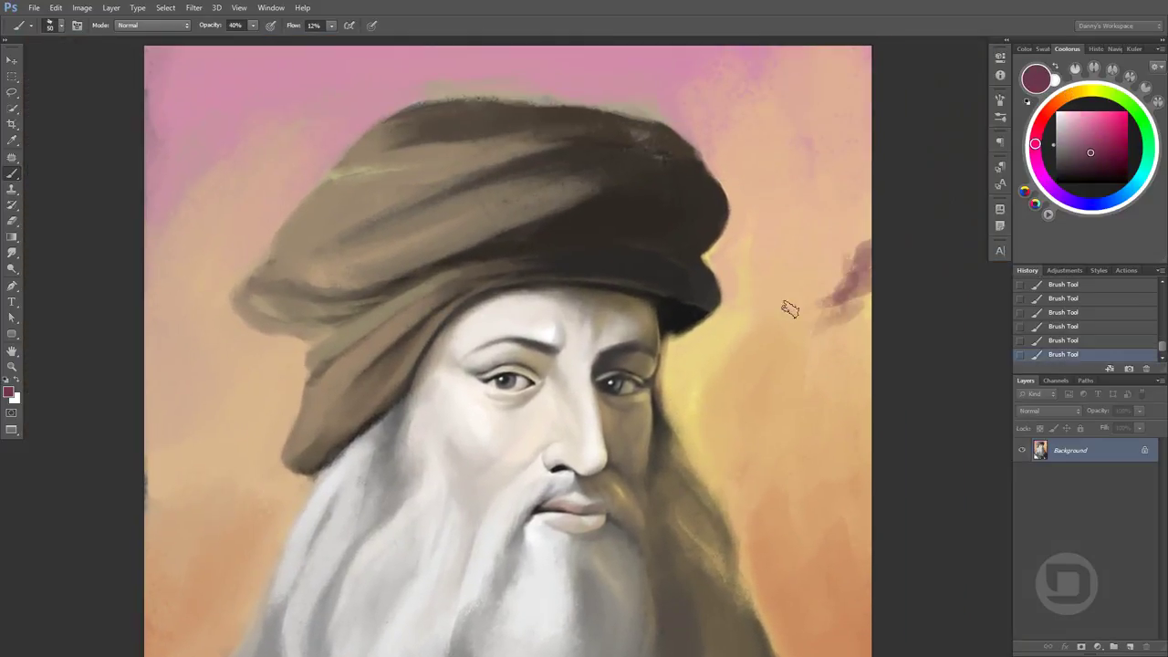
drag(868, 206, 821, 301)
Build a mauve cloud streak at the right edge, softened with peach
alt+click(812, 274)
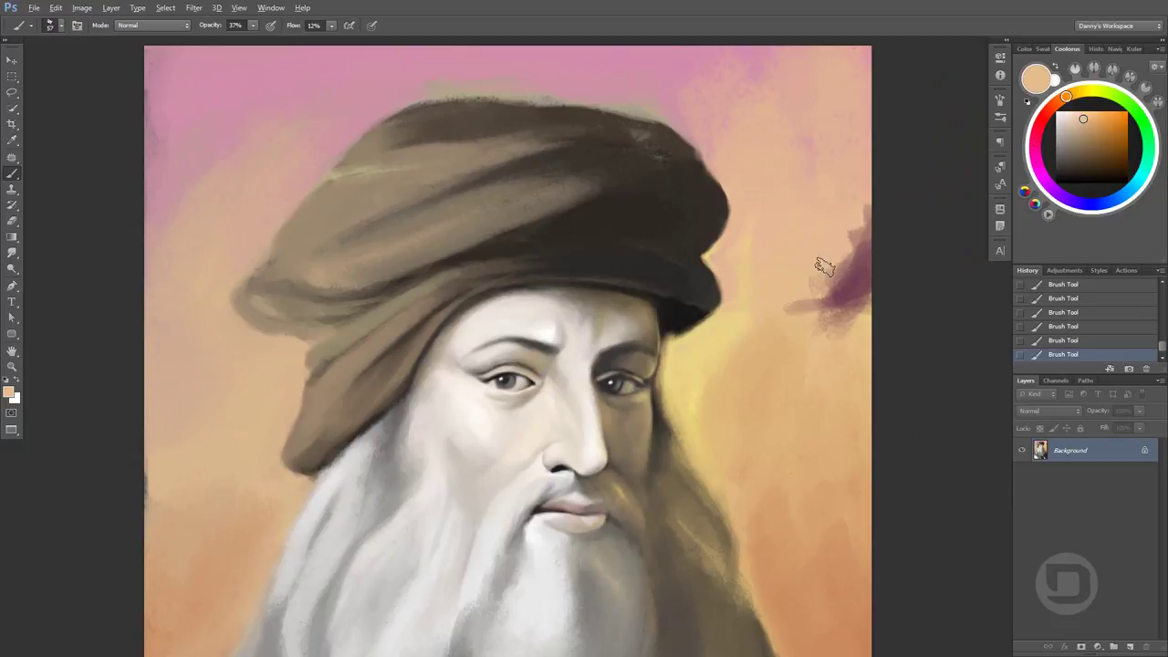
alt+click(864, 247)
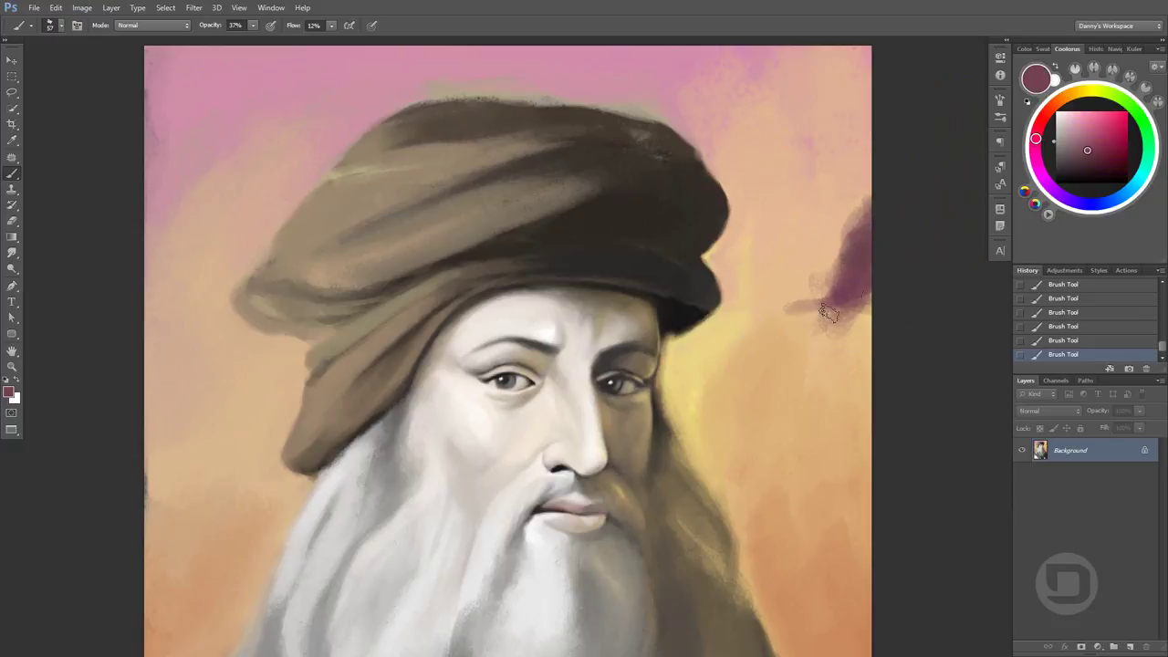
drag(828, 313, 750, 350)
alt+click(751, 347)
drag(806, 319, 826, 278)
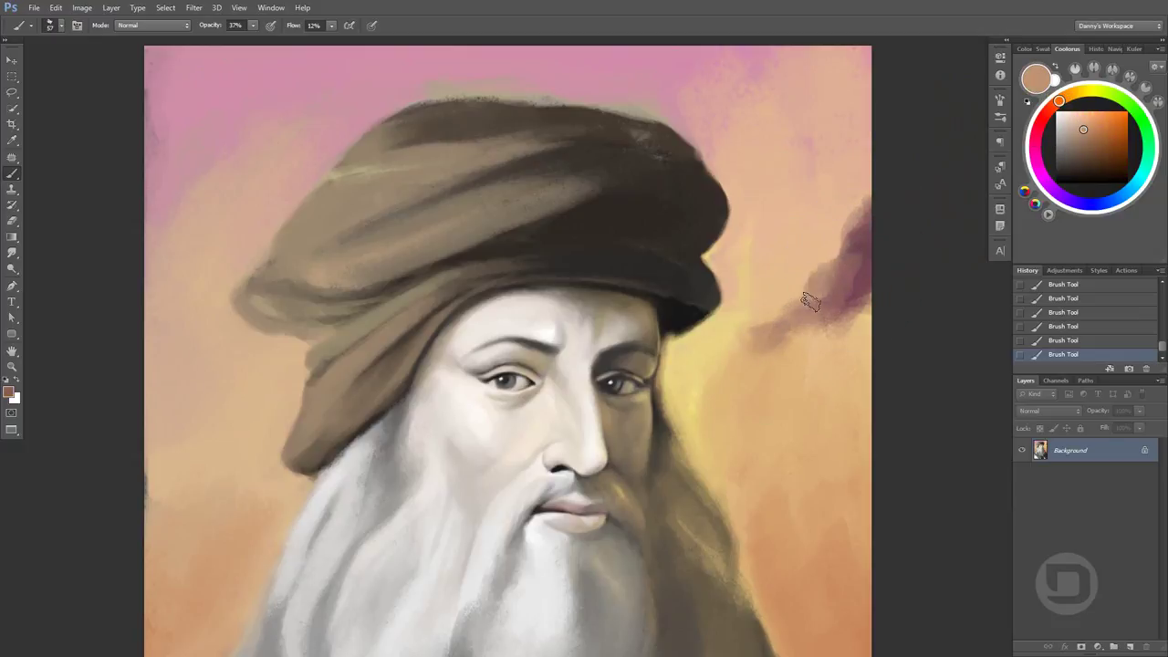
alt+click(861, 260)
alt+click(847, 339)
mouse_move(845, 331)
mouse_down()
mouse_move(826, 315)
mouse_move(862, 302)
mouse_move(866, 315)
mouse_up()
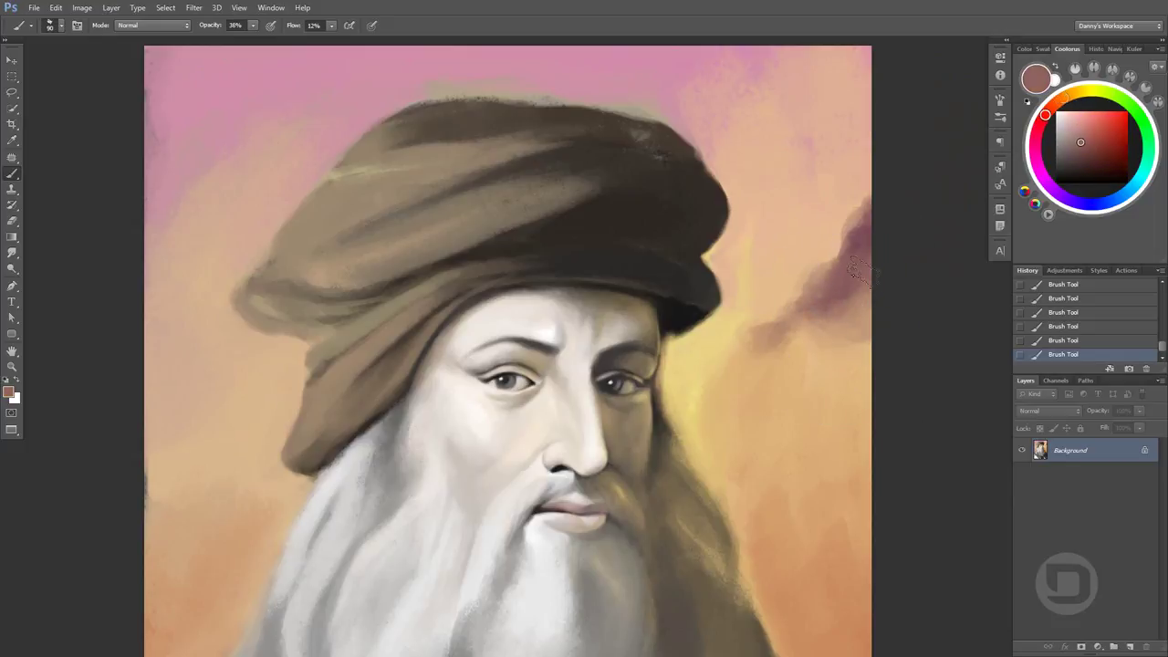
drag(858, 269, 838, 310)
Repaint the mauve area with light peach and add dusty pink near the left edge
alt+click(861, 206)
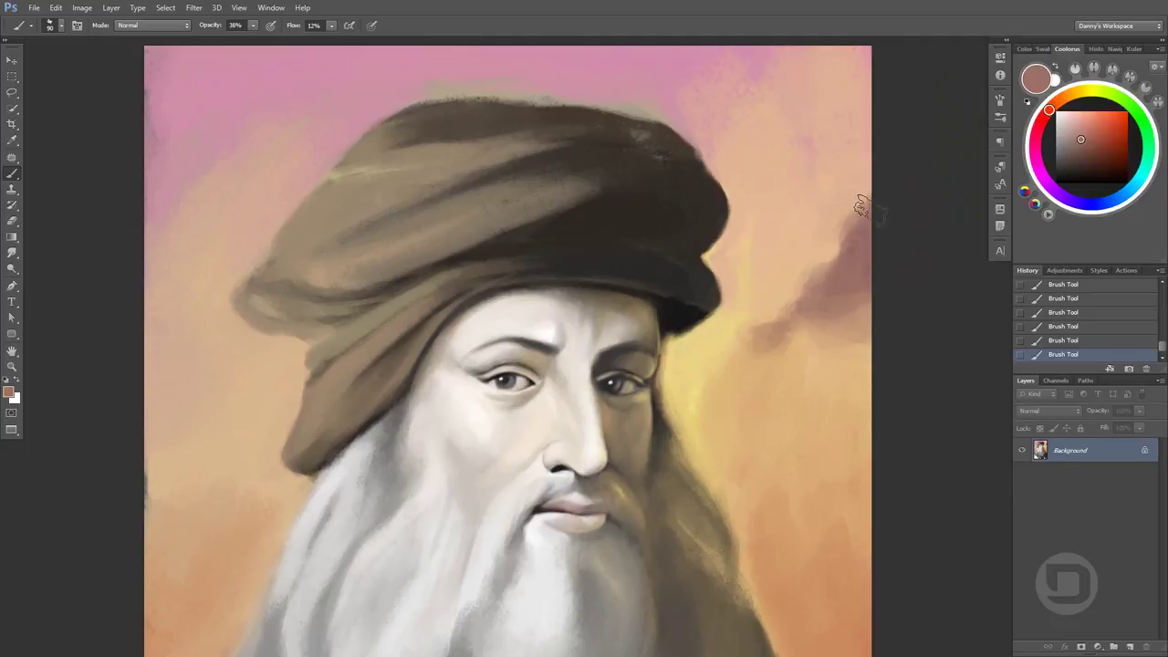
alt+click(815, 229)
drag(766, 302, 743, 332)
alt+click(798, 299)
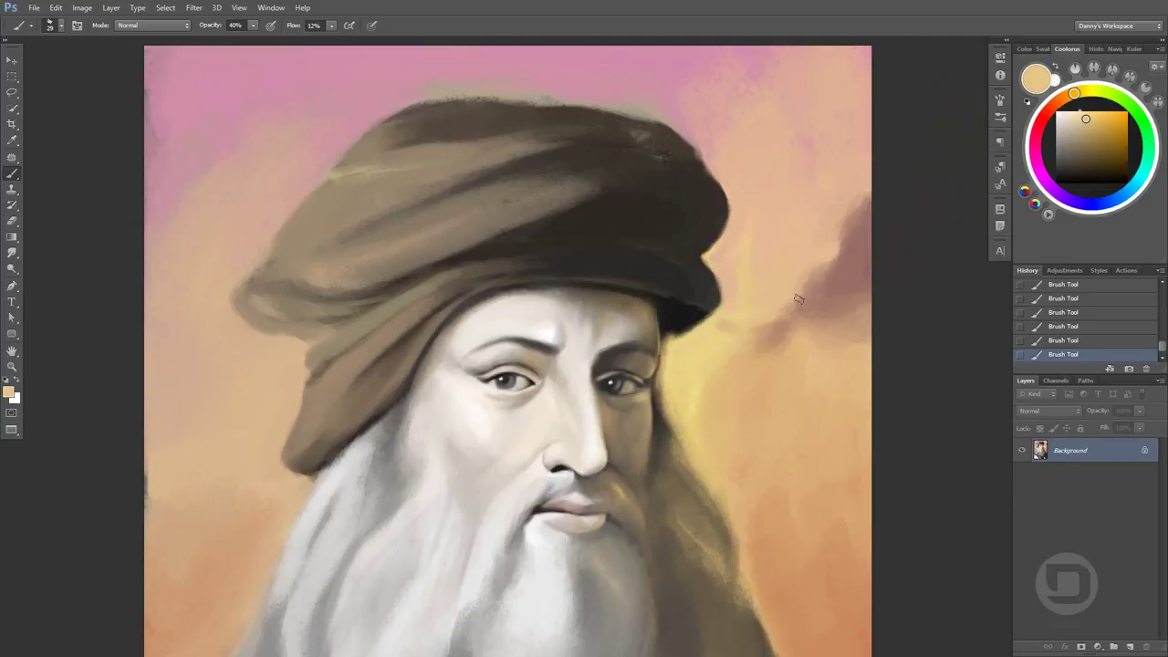
alt+click(798, 299)
alt+click(800, 281)
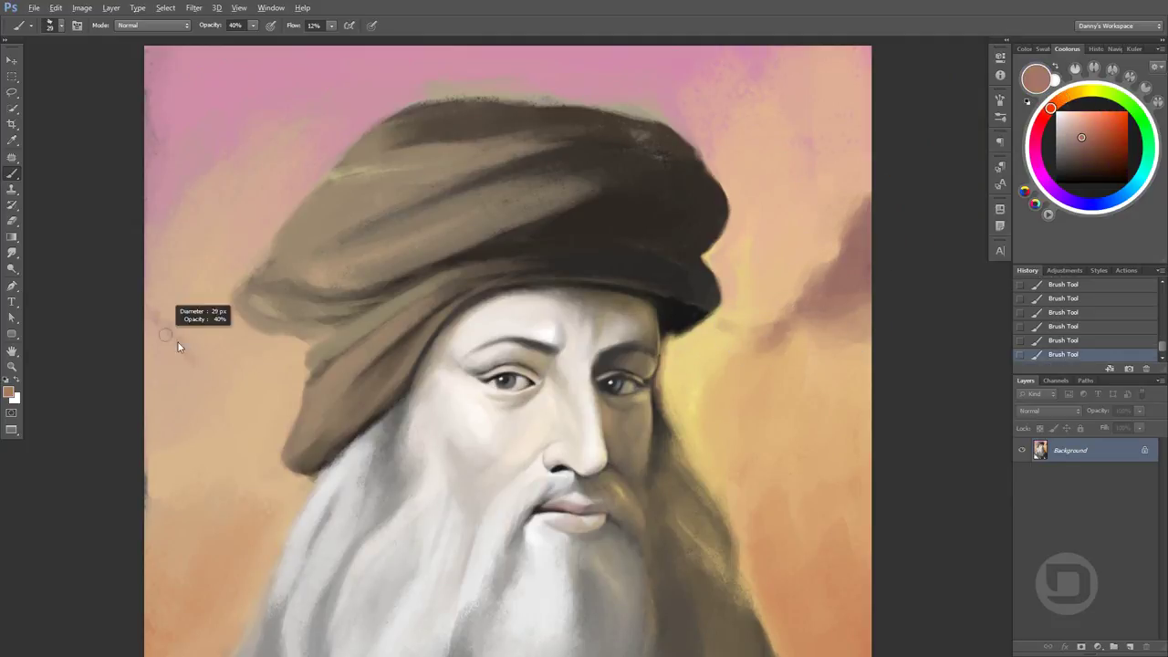
mouse_move(177, 339)
mouse_down()
mouse_move(195, 340)
mouse_move(163, 328)
mouse_up()
Add a bluish stroke in the top-right corner and sample dusty pinks from the sky
alt+click(198, 342)
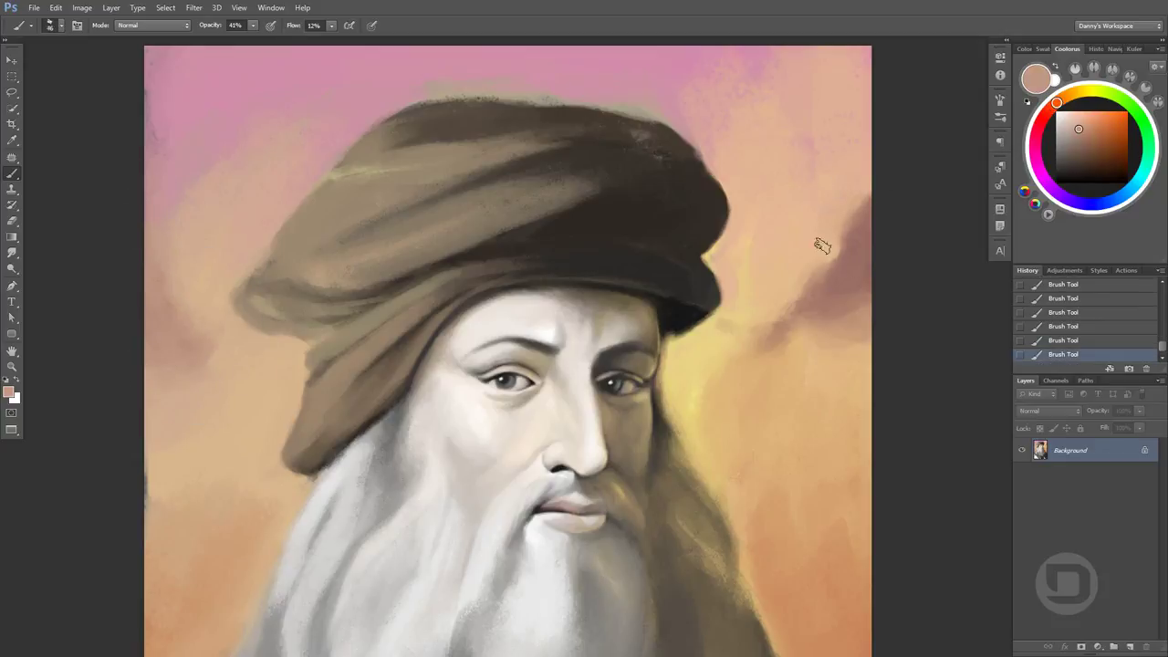
alt+click(839, 132)
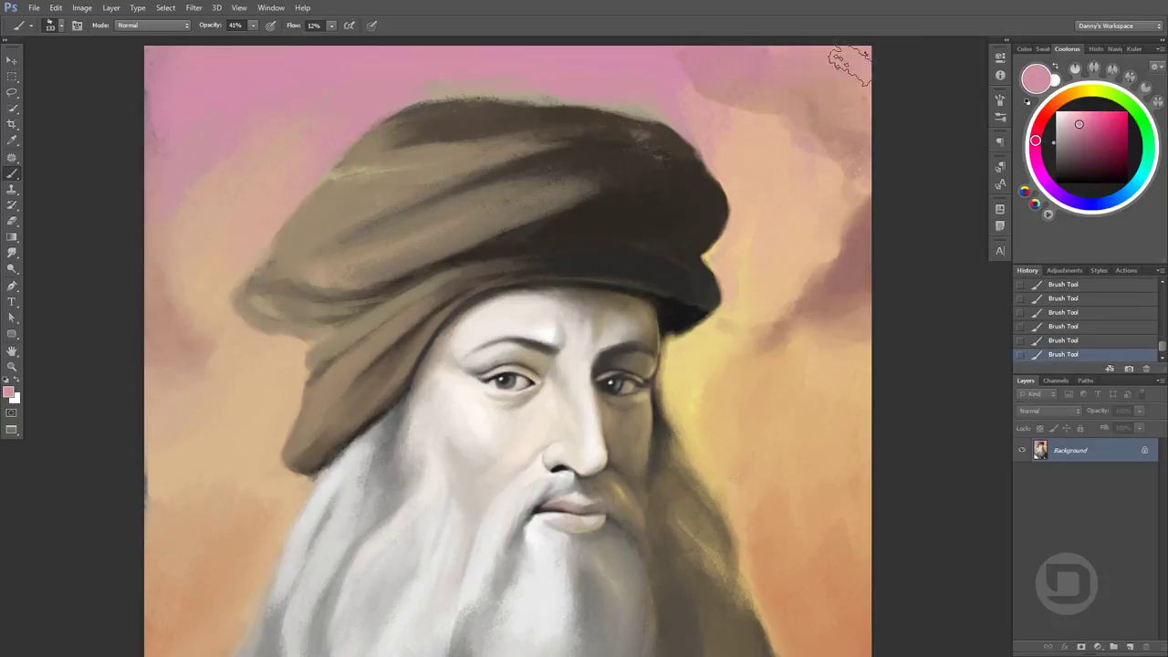
drag(862, 53, 829, 74)
alt+click(795, 58)
alt+click(682, 70)
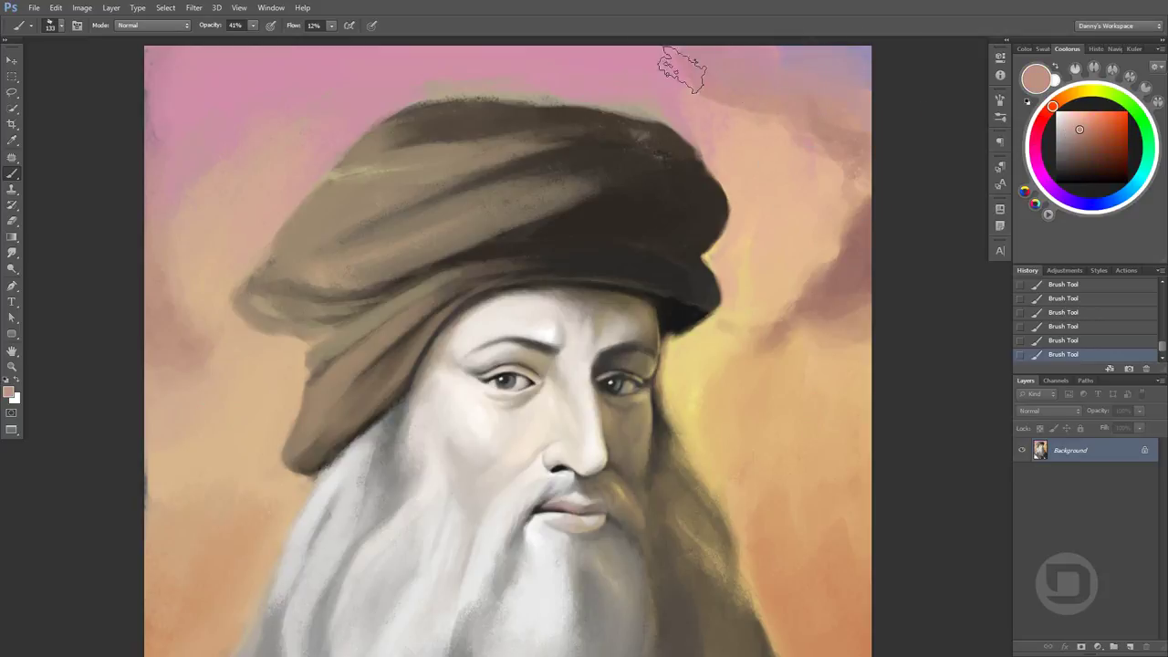
alt+click(825, 276)
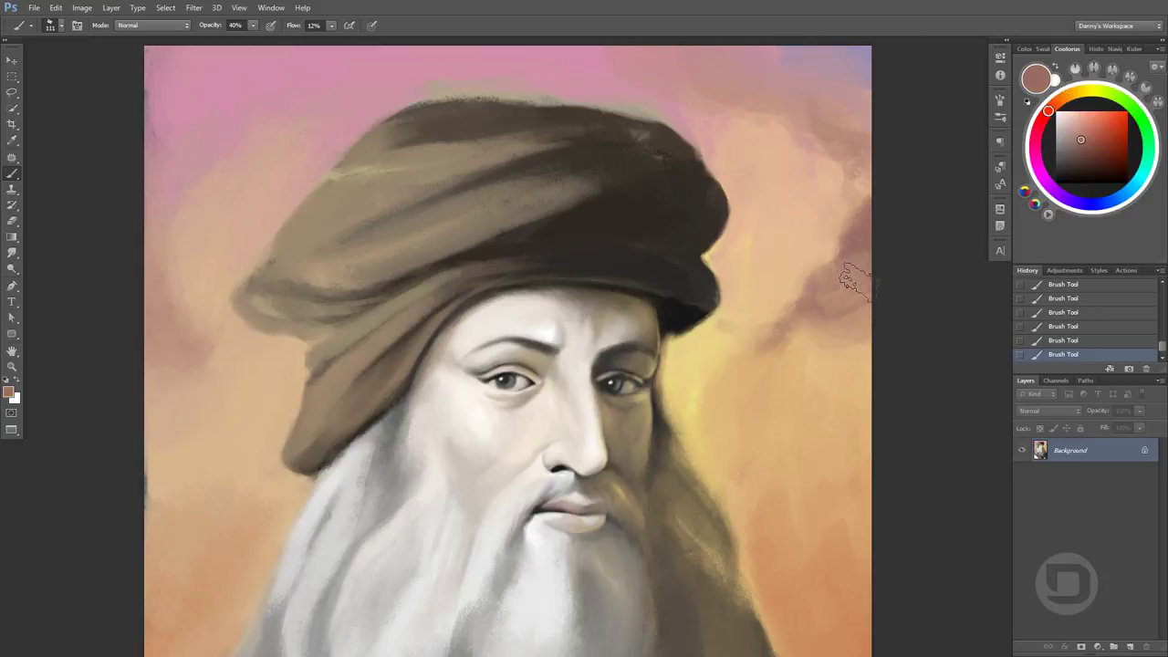
alt+click(825, 290)
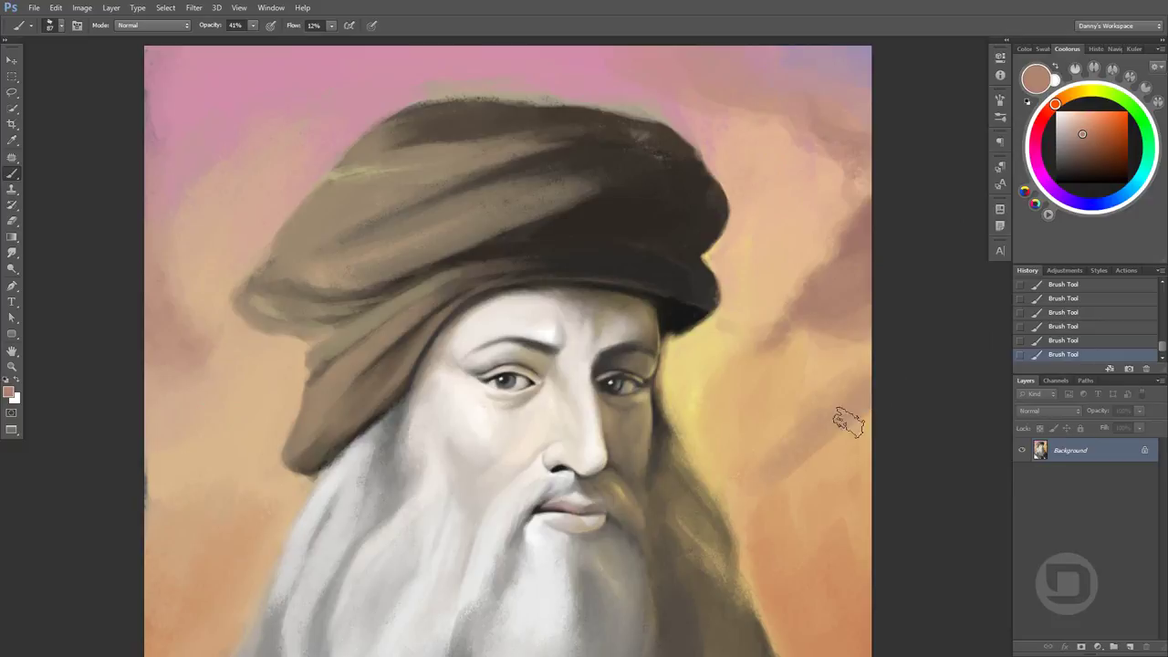
Brush faint peach and light yellow strokes into the background right of the face
scroll(785, 456, down, 2)
alt+click(790, 298)
drag(792, 300, 815, 308)
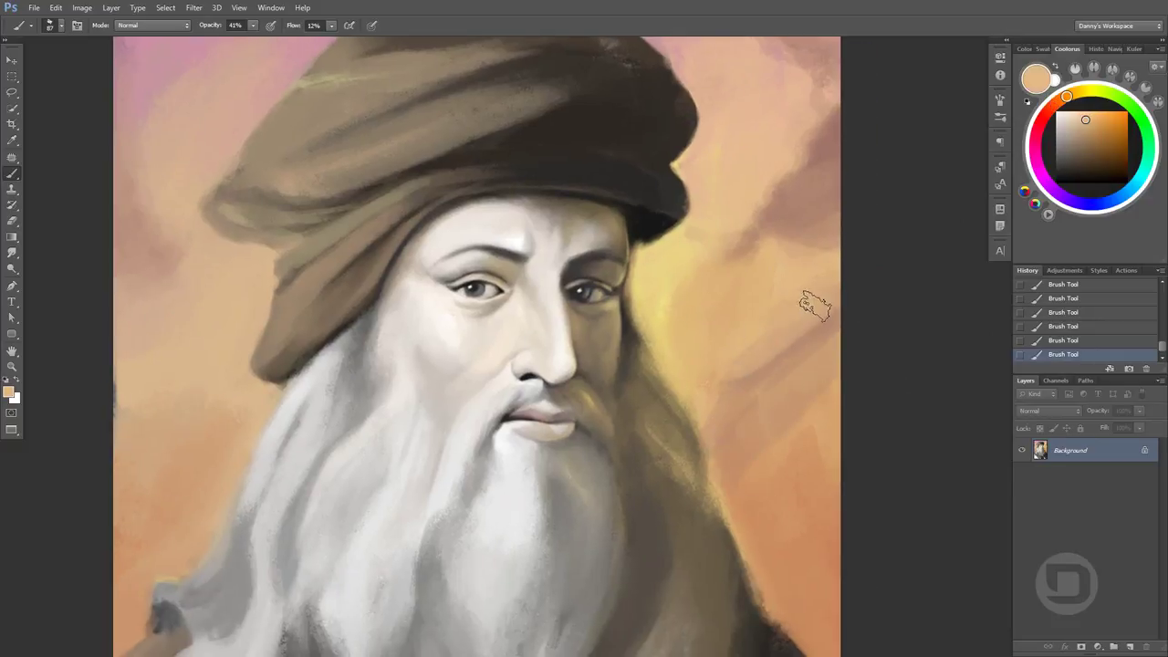
drag(742, 361, 803, 337)
alt+click(772, 318)
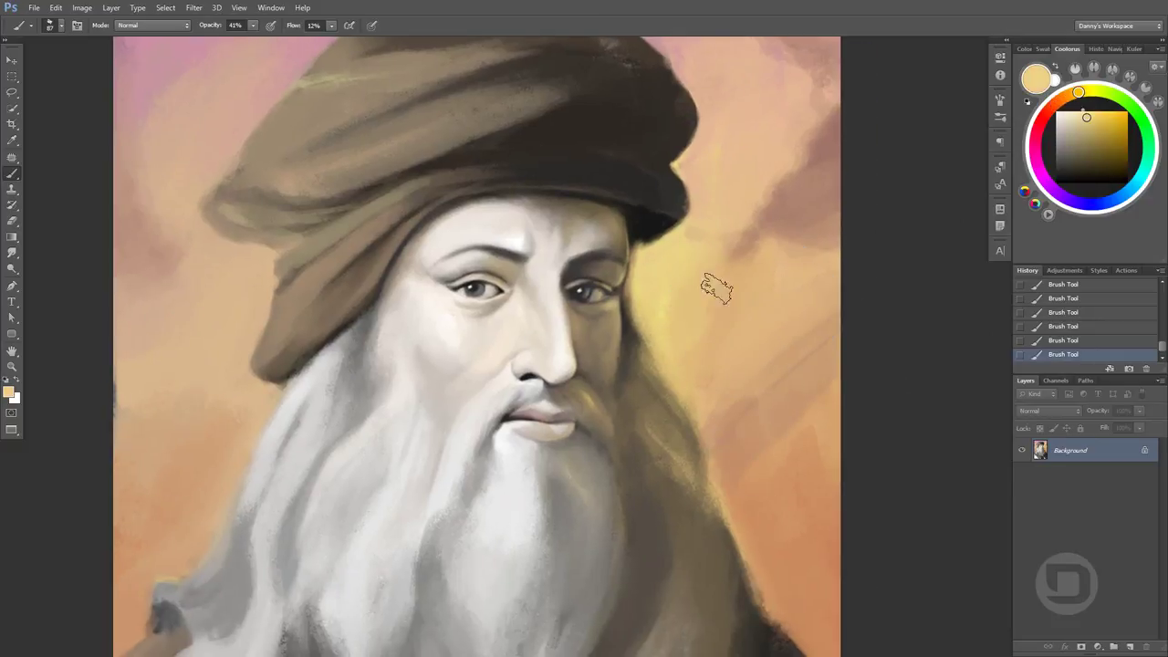
drag(718, 282, 764, 319)
click(712, 301)
alt+click(805, 251)
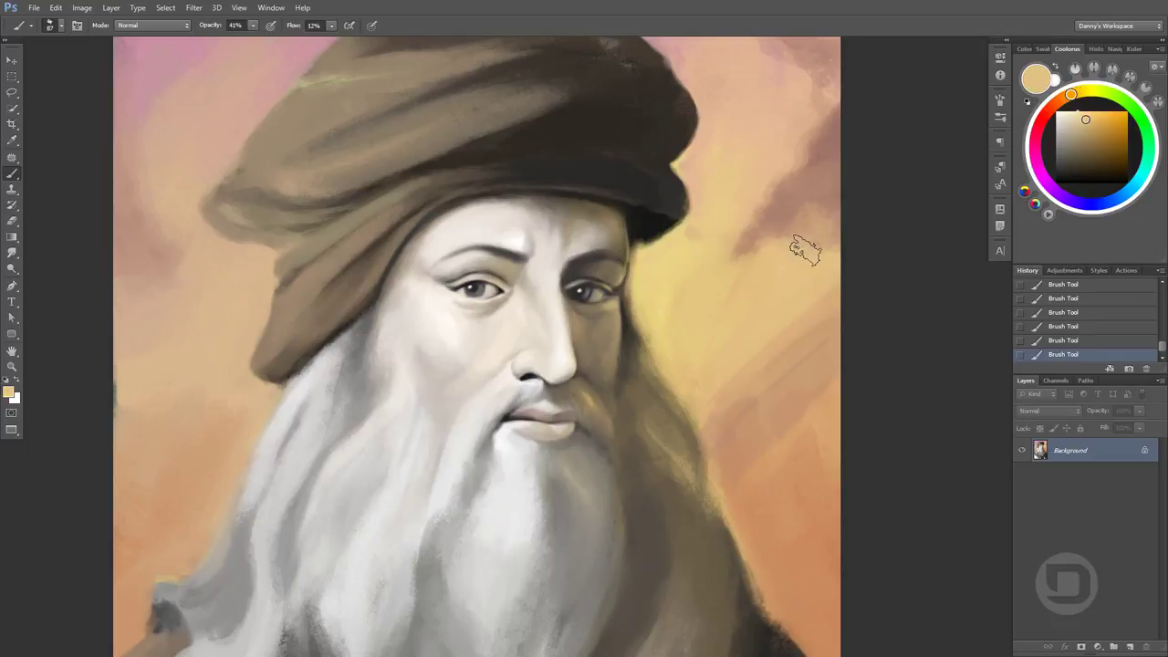
Paint a faint peach stroke in the background and load a dark brown
alt+click(740, 219)
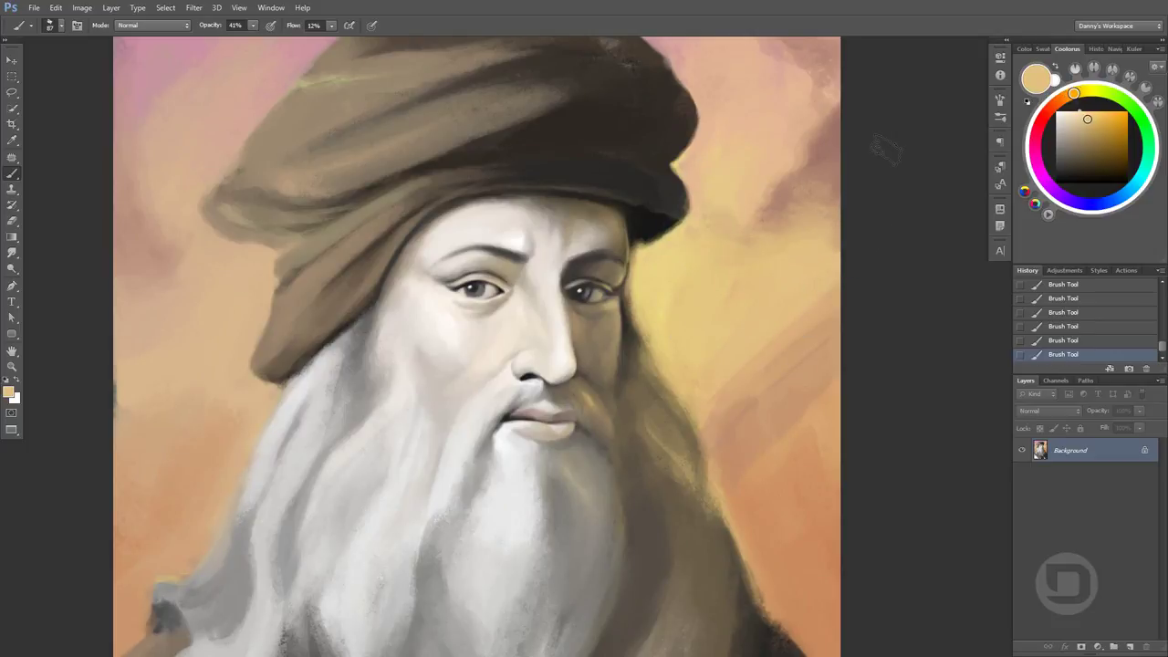
alt+click(839, 226)
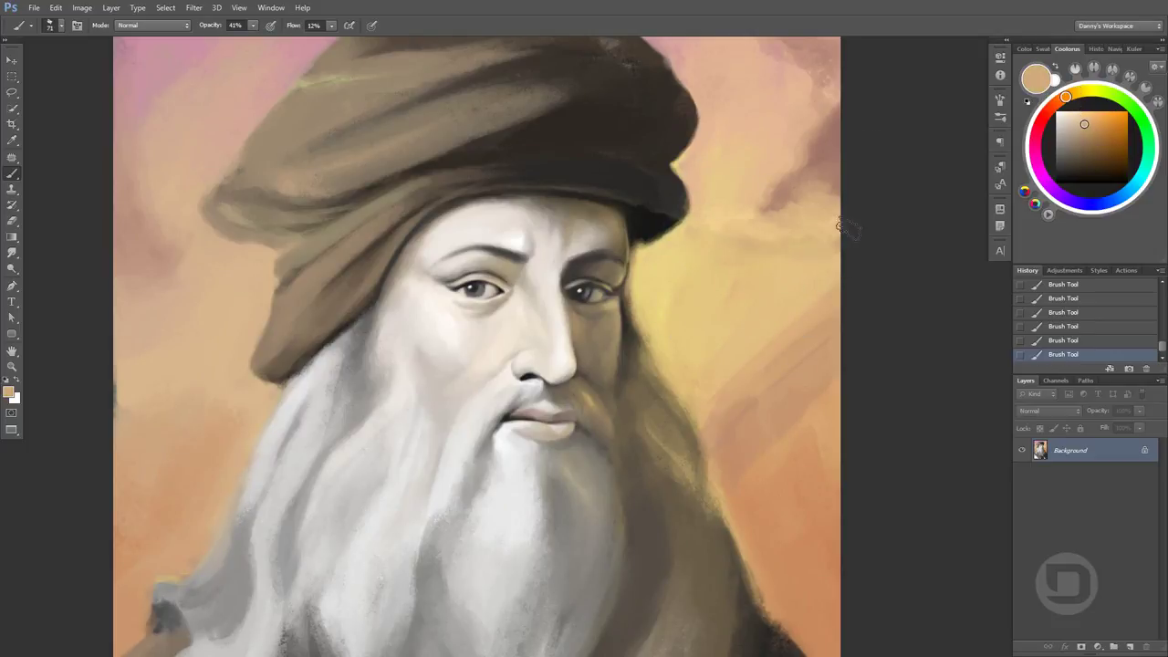
alt+click(767, 228)
drag(777, 253, 848, 360)
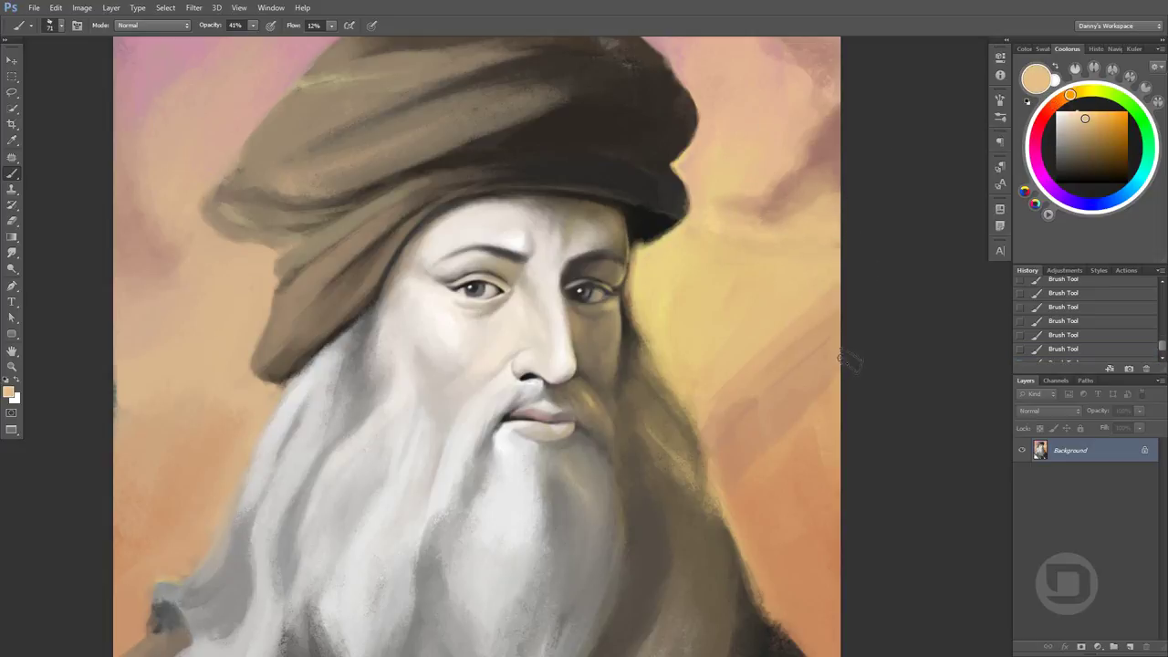
alt+click(728, 427)
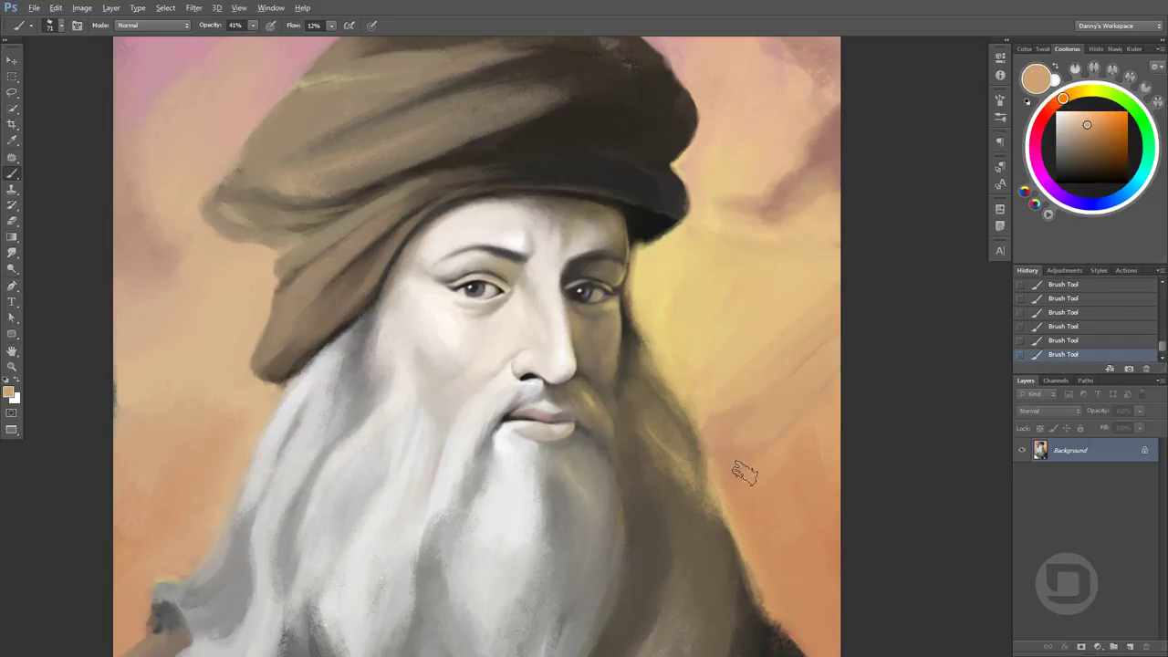
alt+click(736, 436)
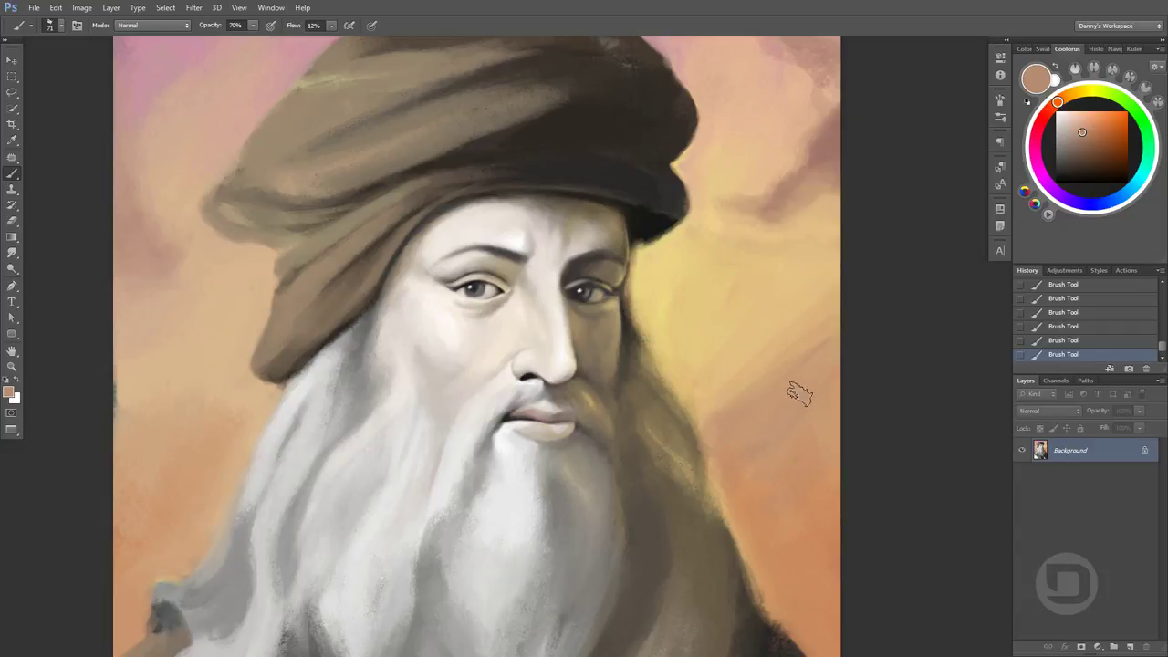
alt+click(743, 417)
Paint dark brown diagonal strokes in the background right of the beard
mouse_move(738, 456)
mouse_down()
mouse_move(850, 370)
mouse_move(751, 473)
mouse_move(719, 528)
mouse_move(817, 427)
mouse_move(757, 541)
mouse_move(725, 521)
mouse_move(776, 584)
mouse_up()
click(1086, 122)
click(1148, 155)
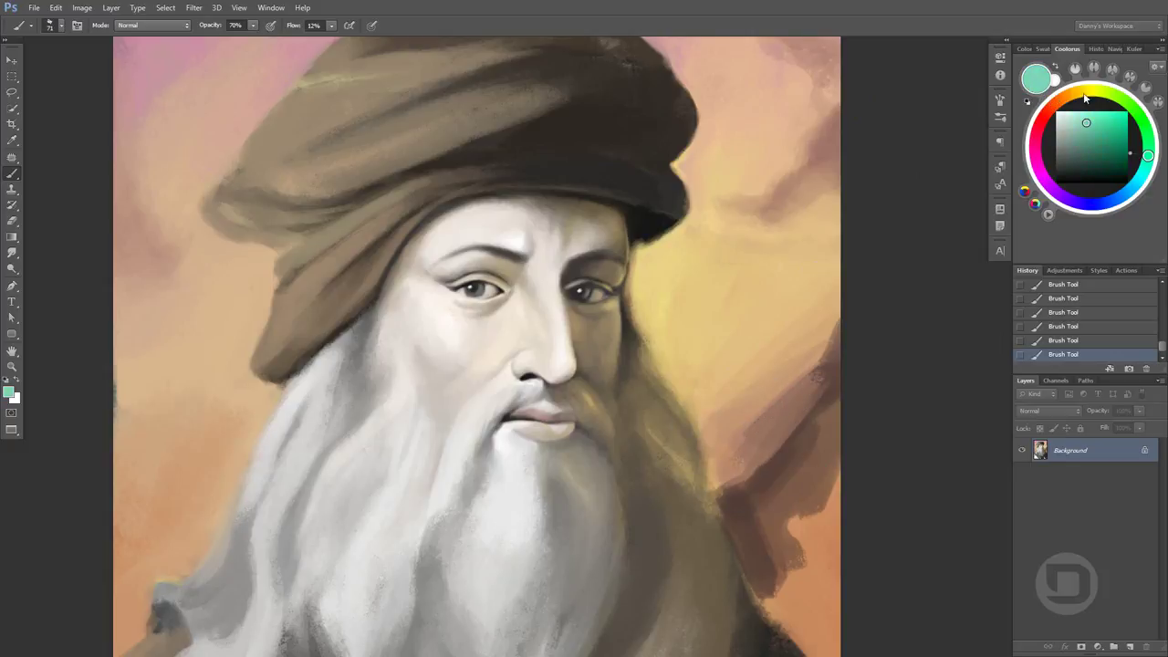
drag(1086, 98, 1053, 106)
click(1079, 122)
click(1082, 156)
mouse_move(830, 365)
mouse_down()
mouse_move(767, 456)
mouse_move(773, 472)
mouse_up()
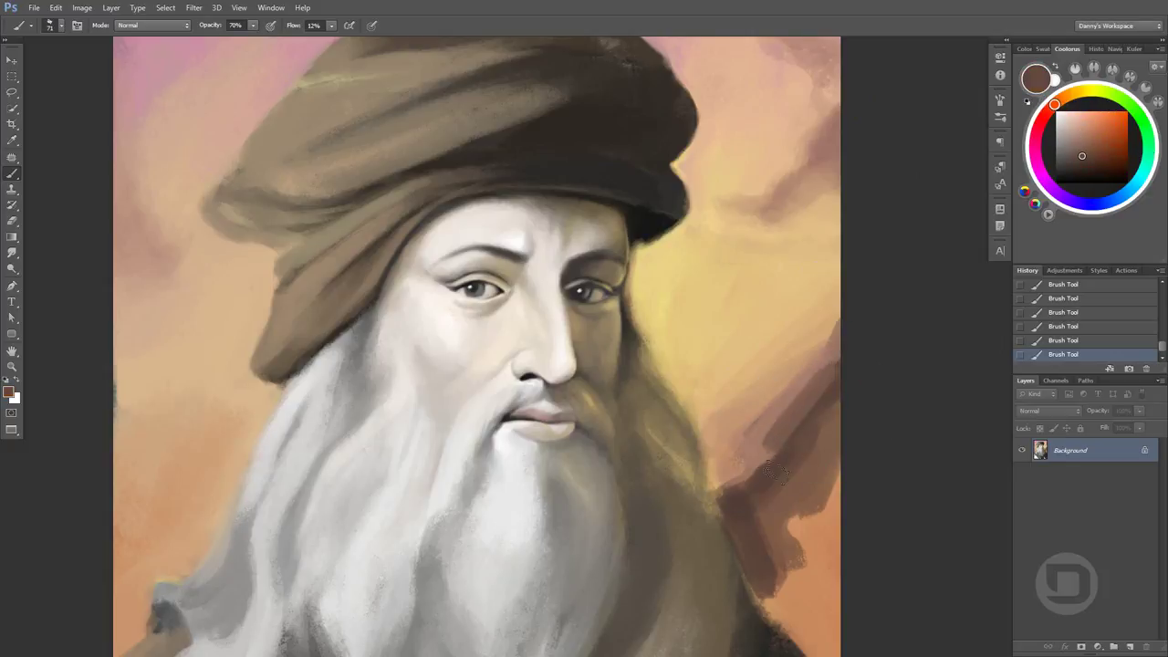
Layer light peach and pinkish-brown strokes right of the face and beard
alt+click(808, 339)
drag(795, 338, 758, 419)
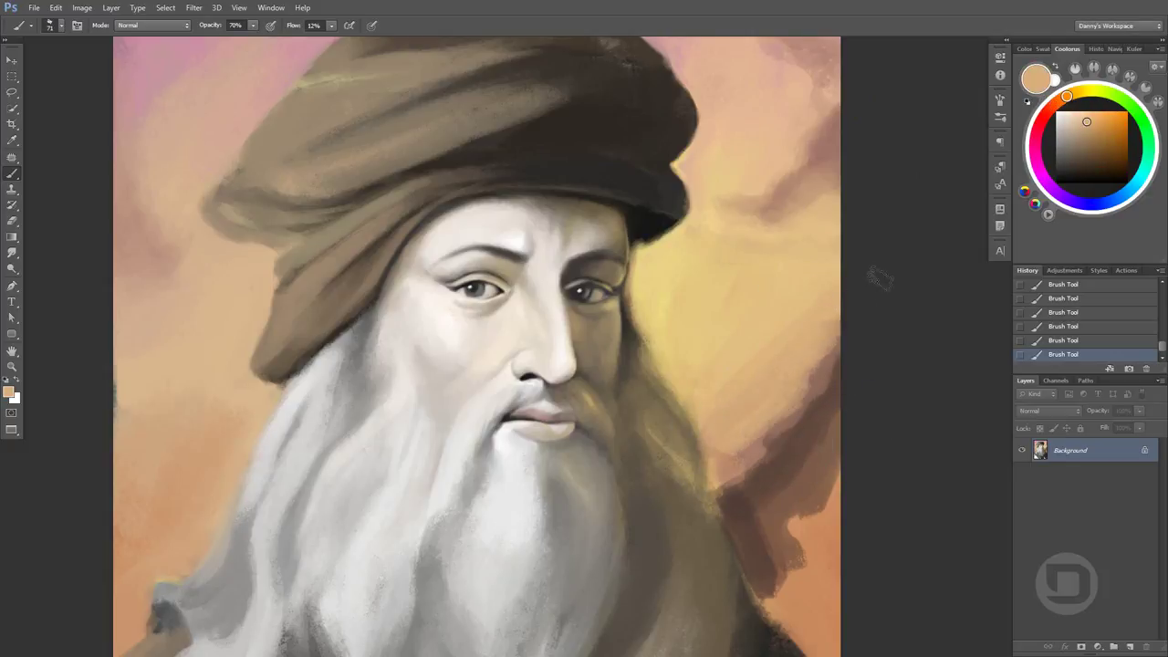
alt+click(757, 366)
mouse_move(643, 324)
mouse_down()
mouse_move(799, 369)
mouse_move(735, 470)
mouse_up()
drag(719, 370, 815, 382)
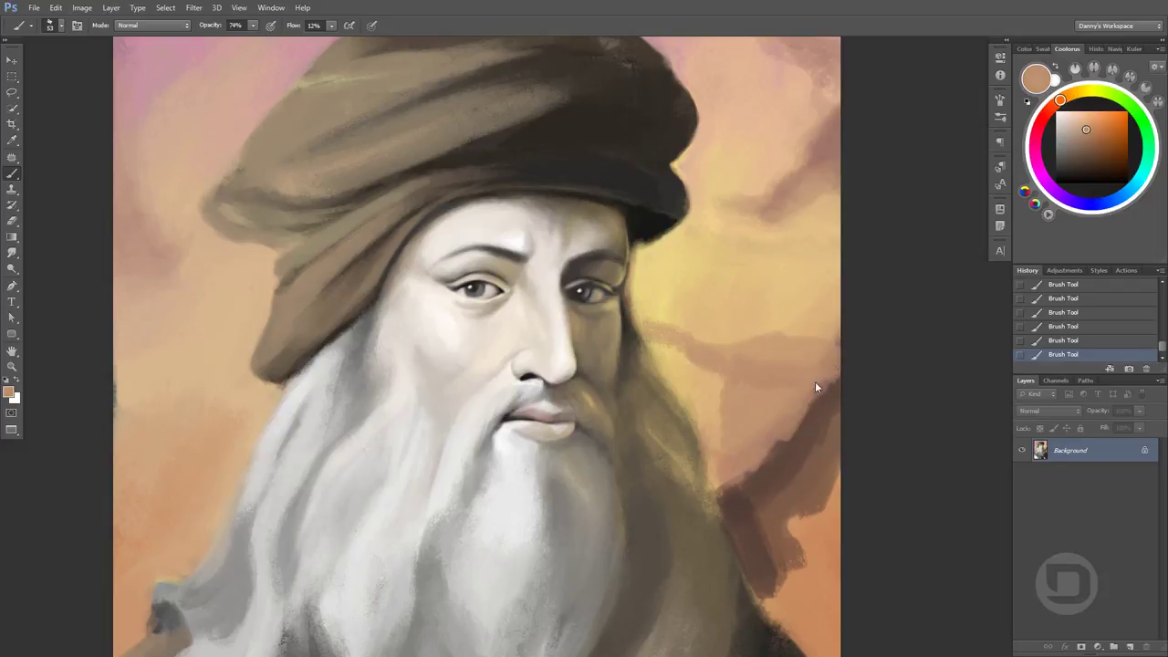
alt+click(815, 333)
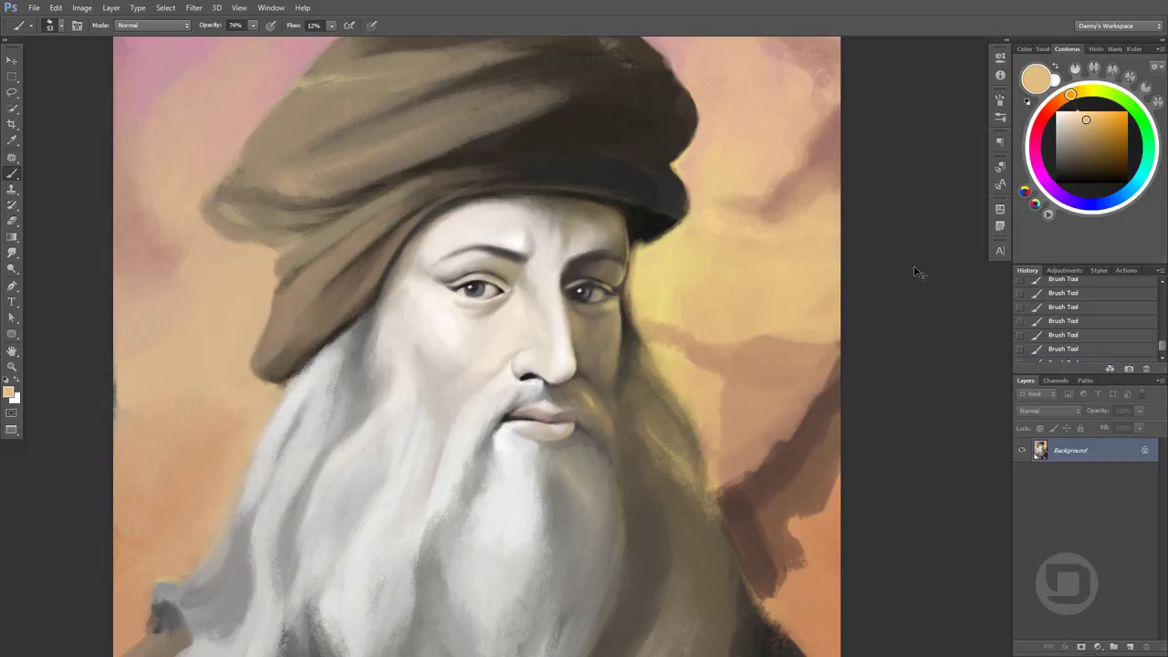
alt+click(709, 410)
drag(709, 410, 714, 383)
Paint light yellow and pink strokes beside the right cheek
alt+click(657, 365)
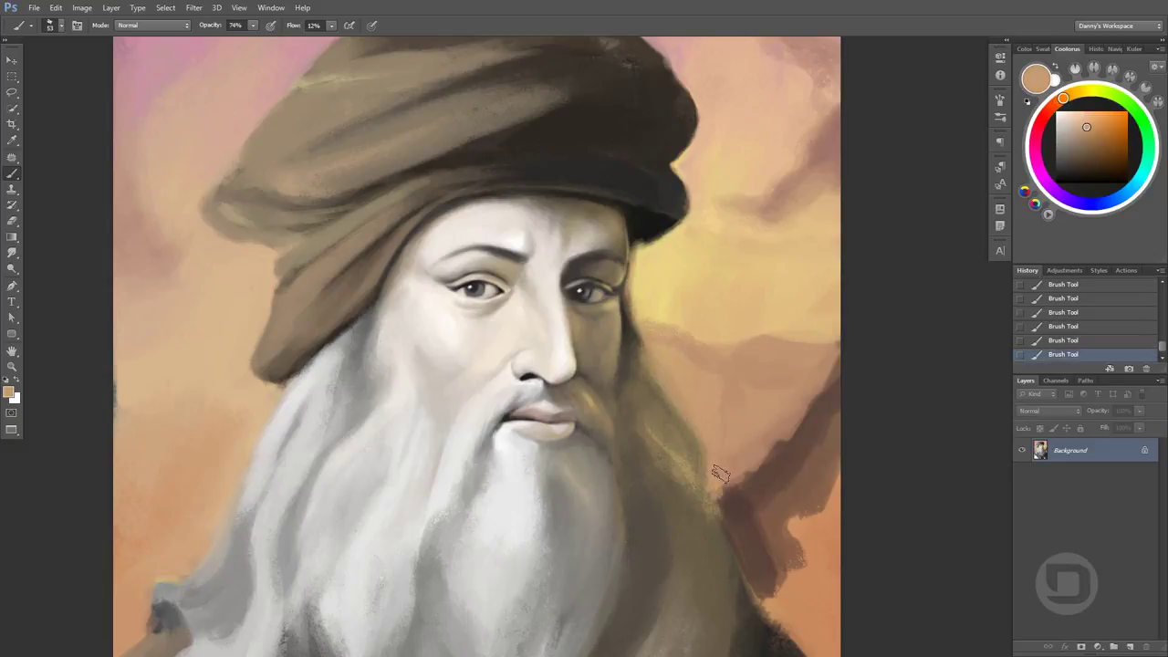
alt+click(822, 390)
alt+click(641, 320)
alt+click(647, 311)
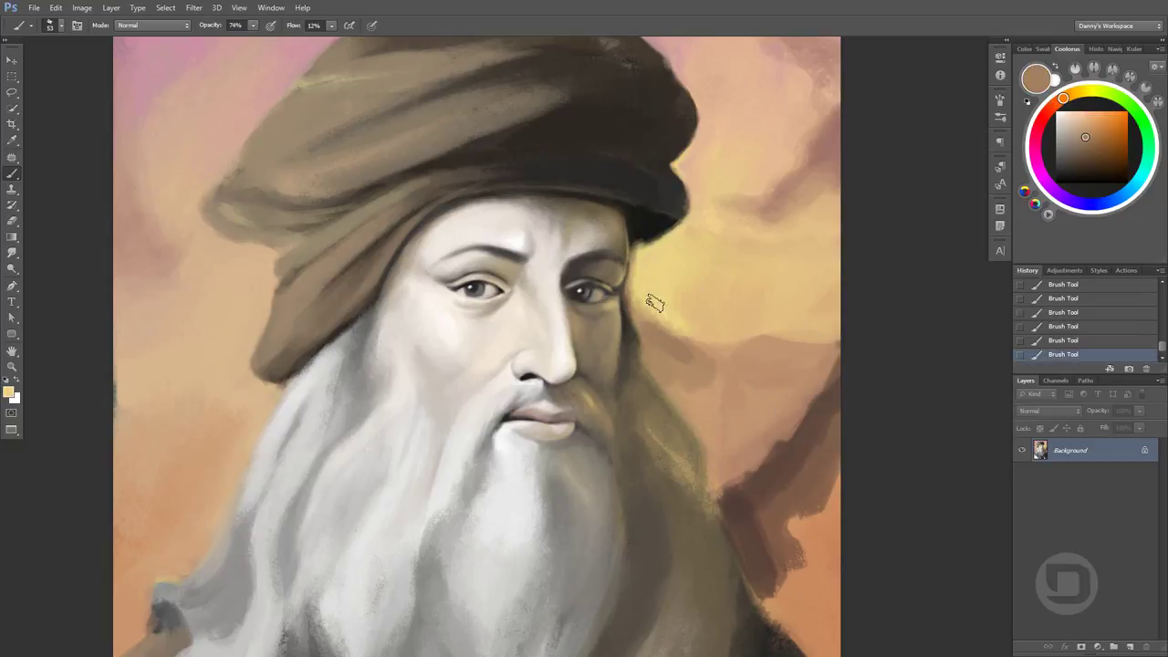
alt+click(689, 374)
alt+click(644, 311)
mouse_move(638, 308)
mouse_down()
mouse_move(699, 332)
mouse_move(693, 369)
mouse_up()
drag(1059, 99, 1059, 150)
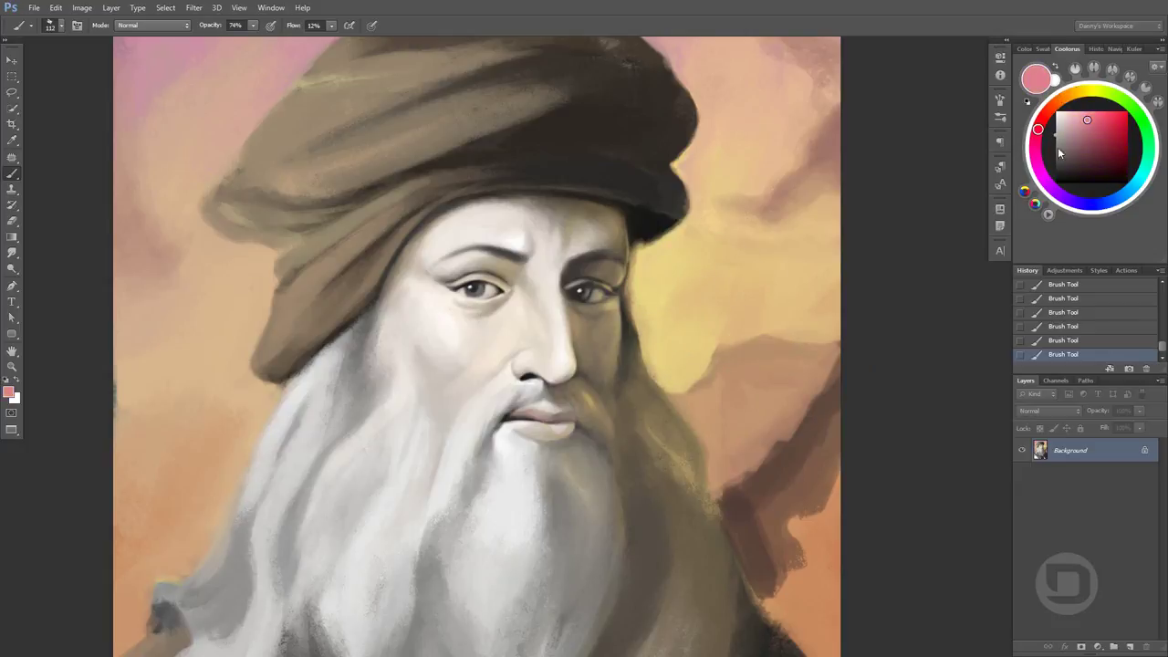
drag(653, 365, 680, 337)
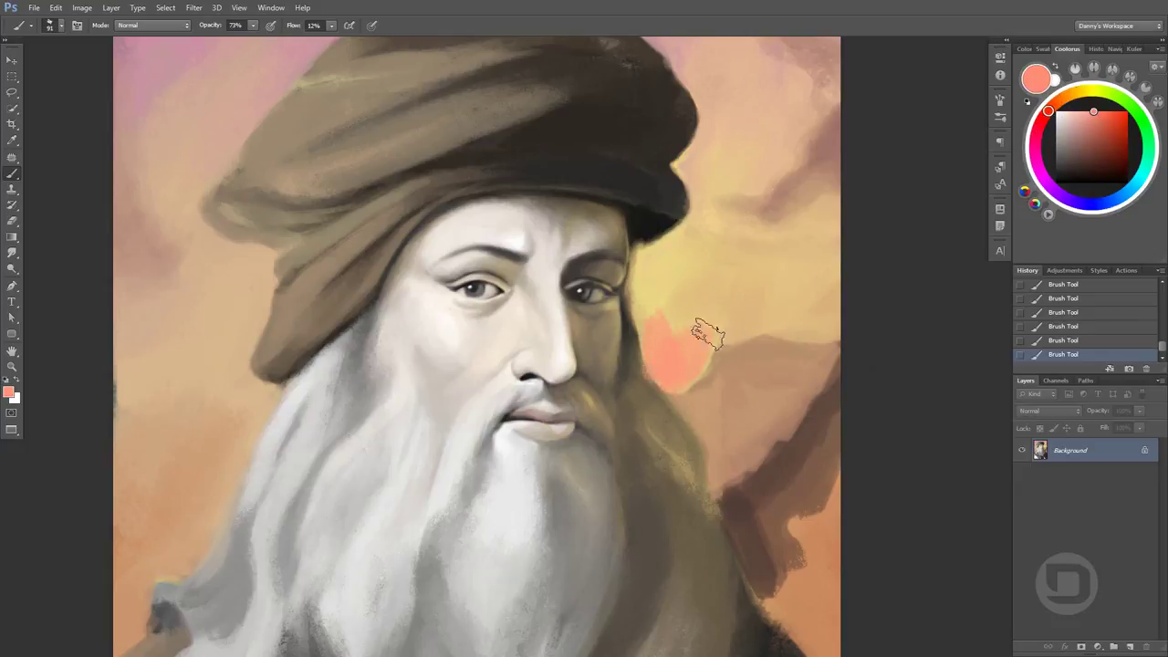
Shrink the brush with [ and load a darker brown paint colour
alt+click(690, 338)
key([)
key([)
key([)
alt+click(636, 358)
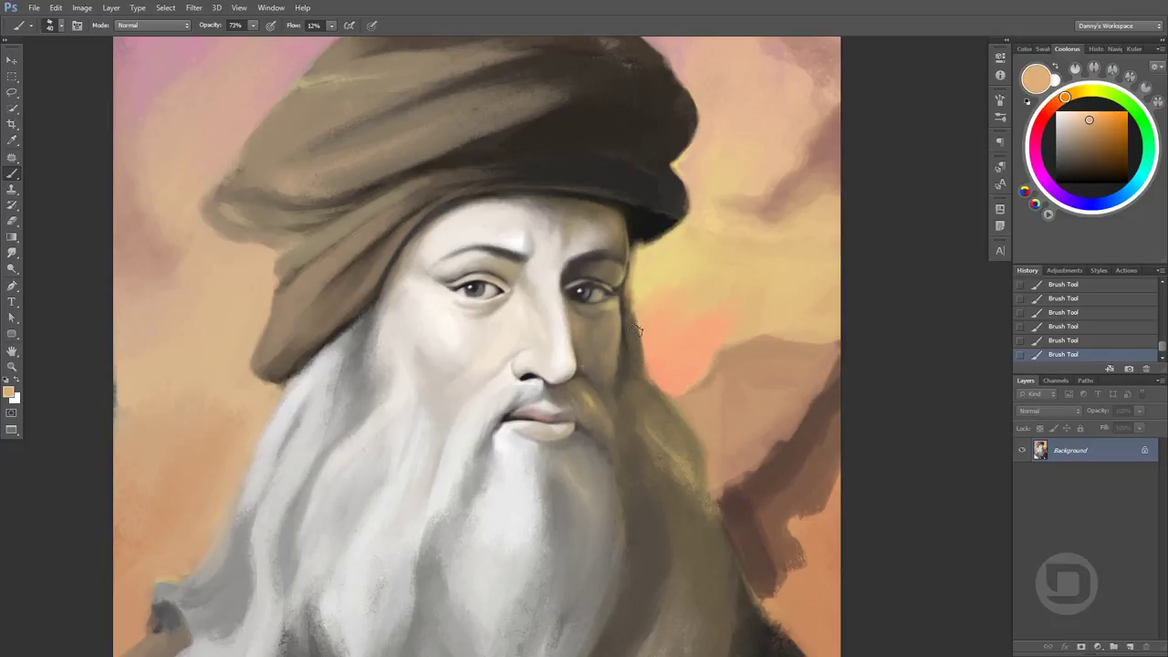
alt+click(632, 321)
Sample light tan, beard-edge brown and reddish-brown tones from around the right mountain
scroll(645, 263, up, 2)
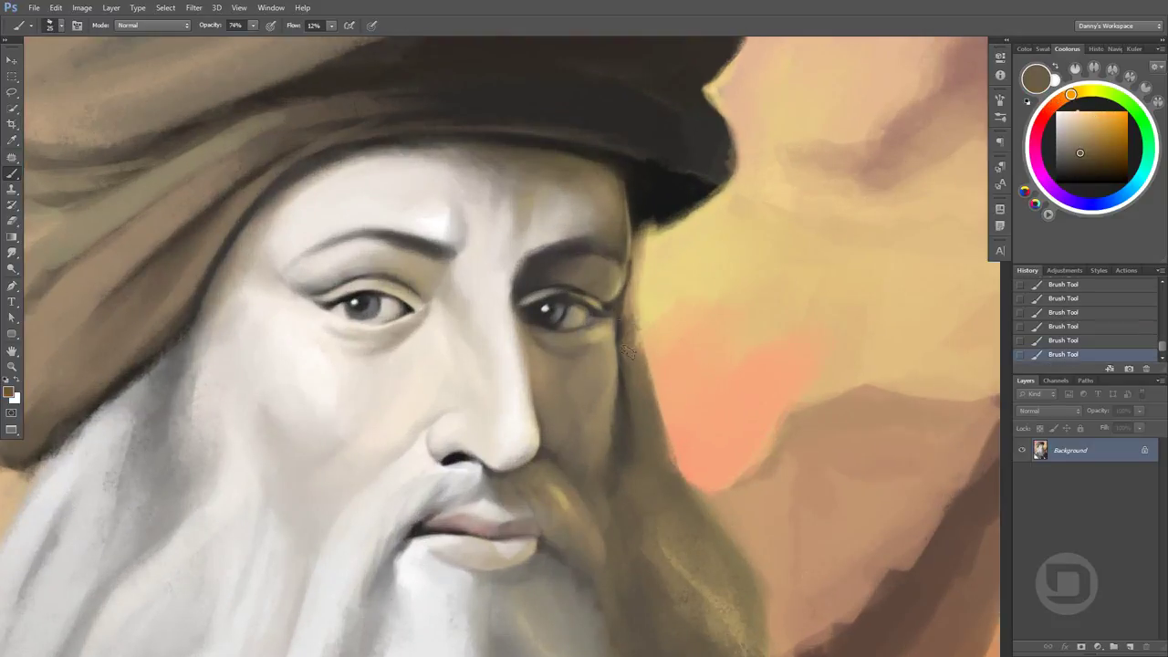
alt+click(650, 358)
alt+click(672, 385)
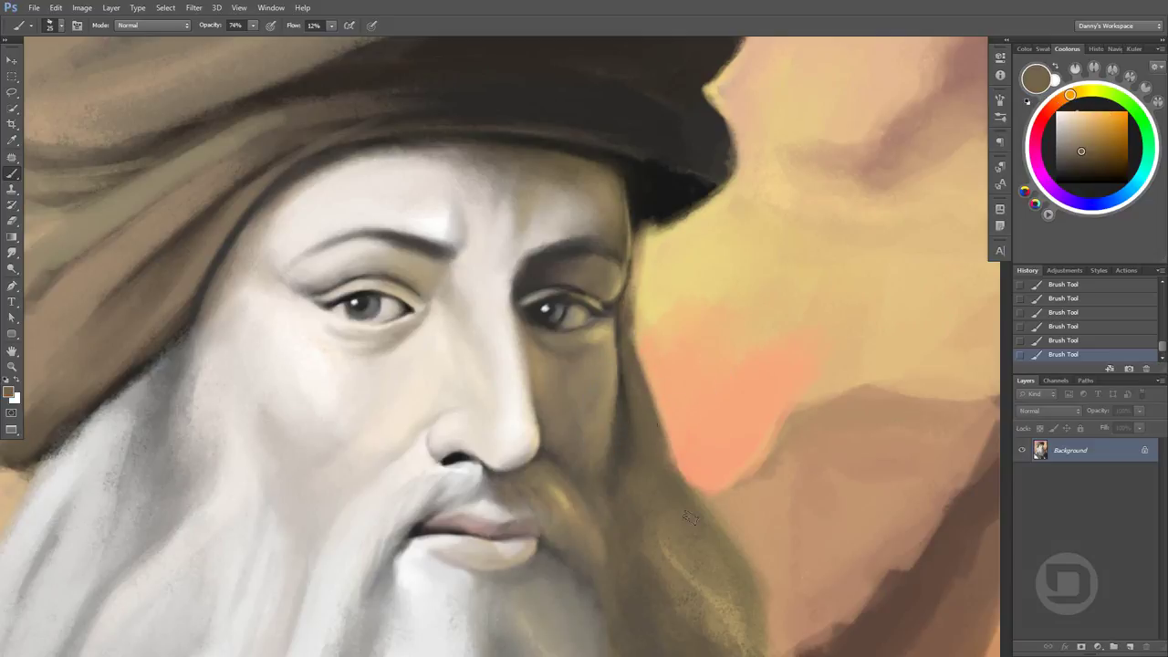
drag(639, 273, 637, 262)
alt+click(827, 393)
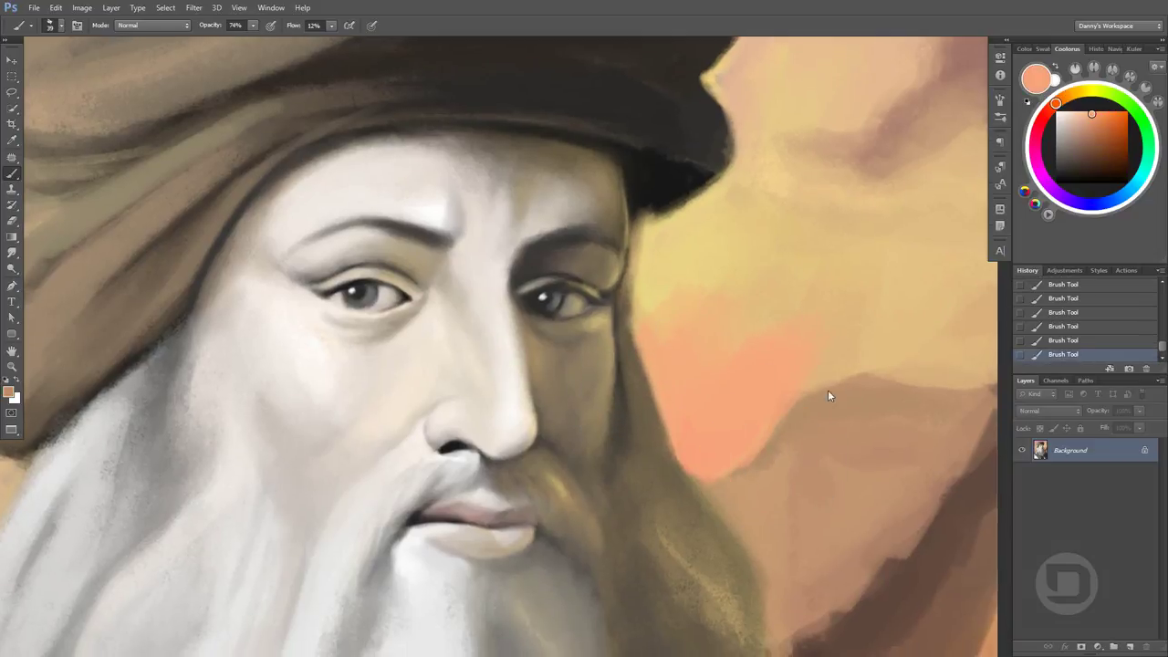
mouse_move(945, 400)
mouse_down()
mouse_move(834, 423)
mouse_move(712, 483)
mouse_move(763, 469)
mouse_move(837, 397)
mouse_up()
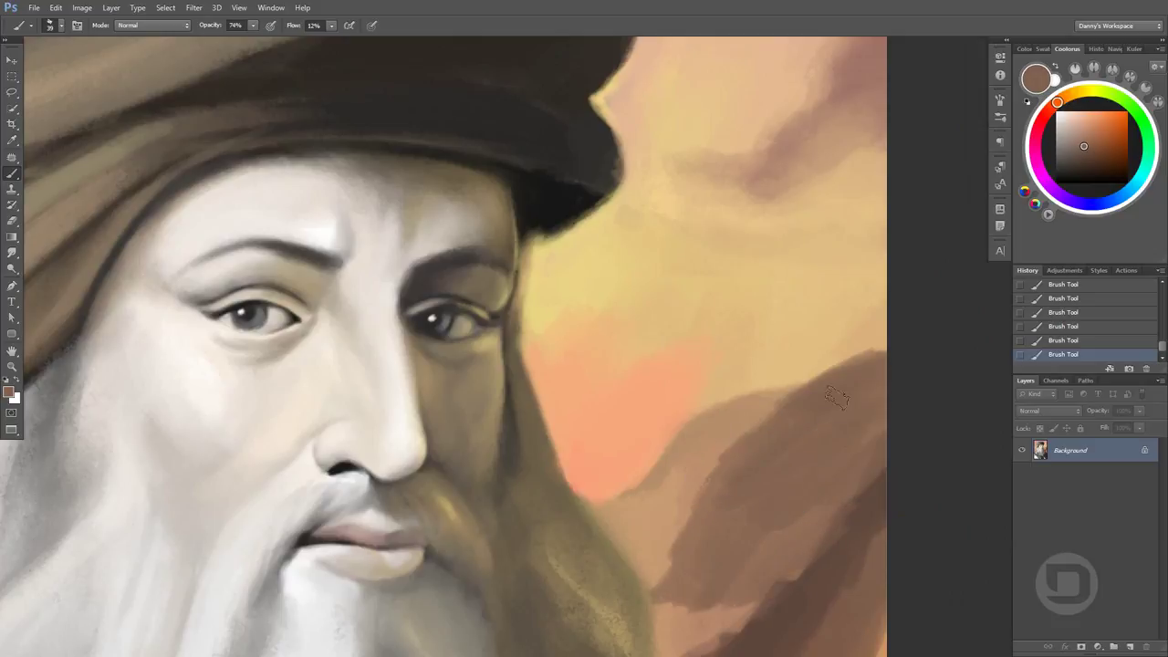
alt+click(861, 352)
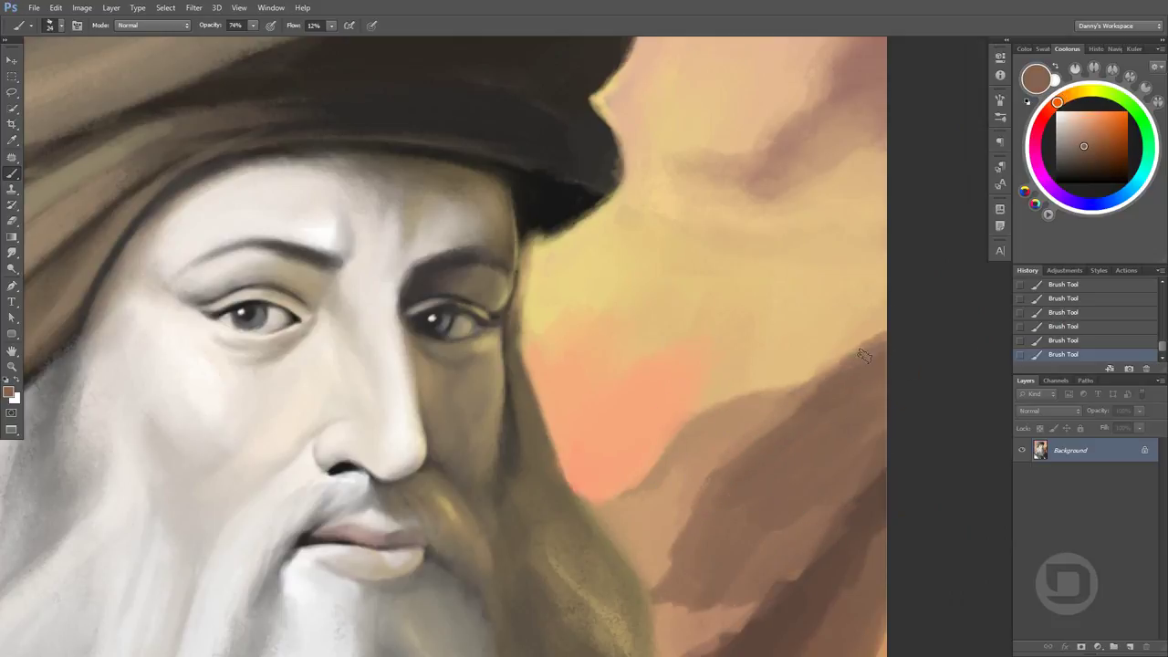
scroll(650, 493, down, 1)
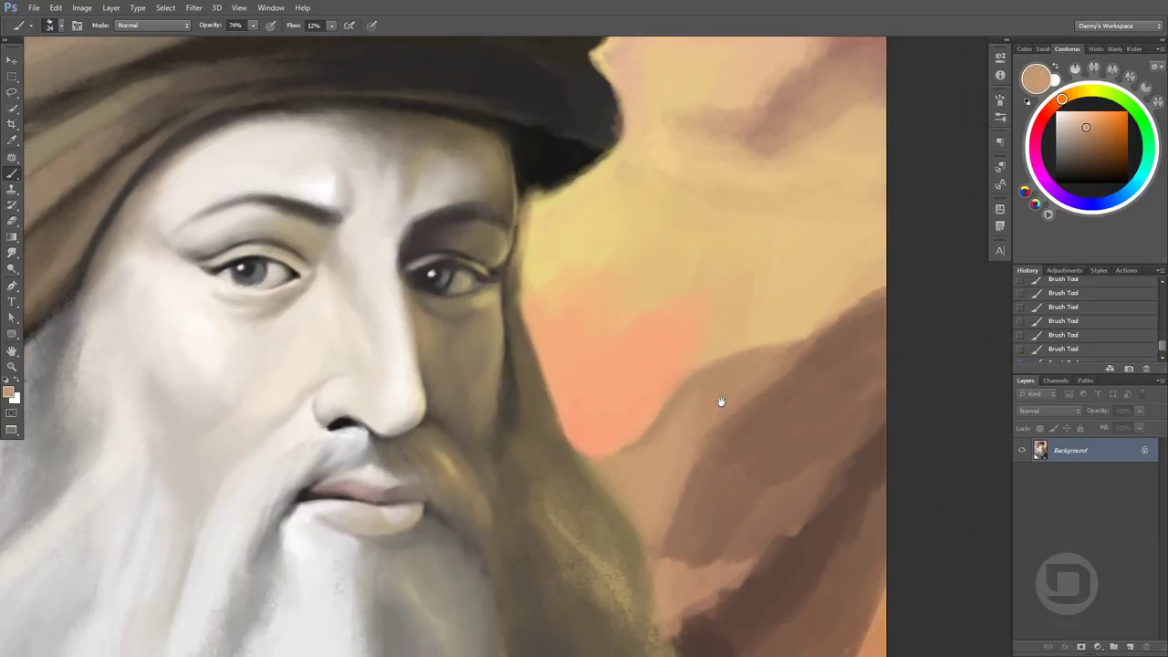
Raise the brush opacity and darken the mountain ridge near the right edge with sampled brown
drag(730, 575, 666, 620)
drag(666, 557, 763, 499)
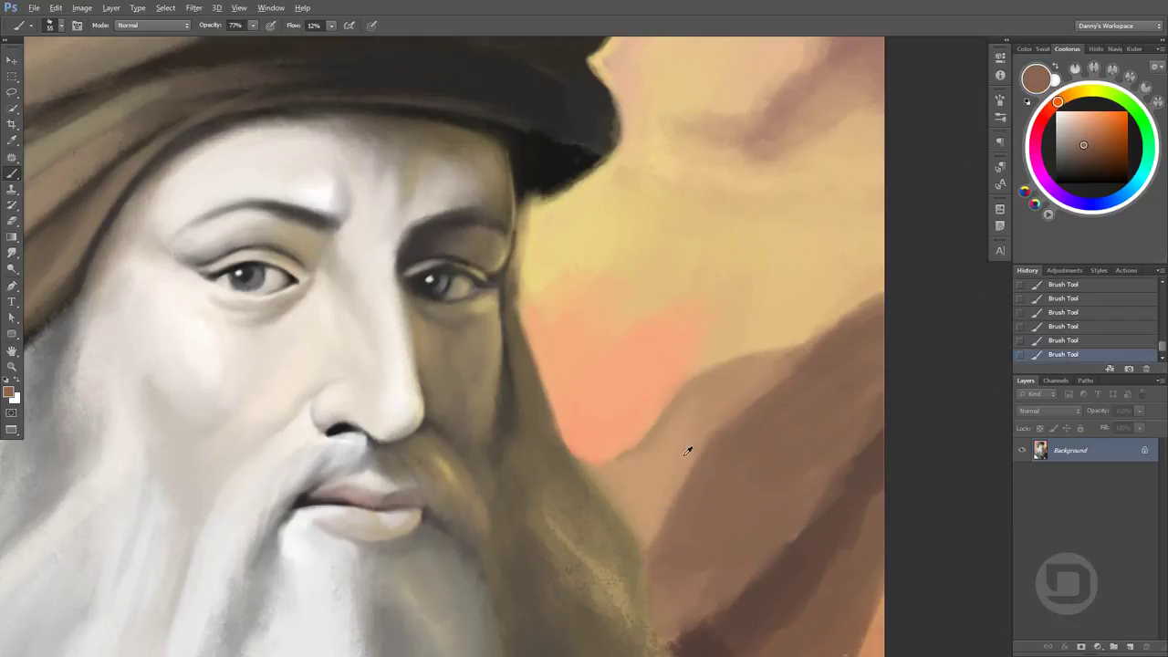
alt+click(721, 456)
key(8)
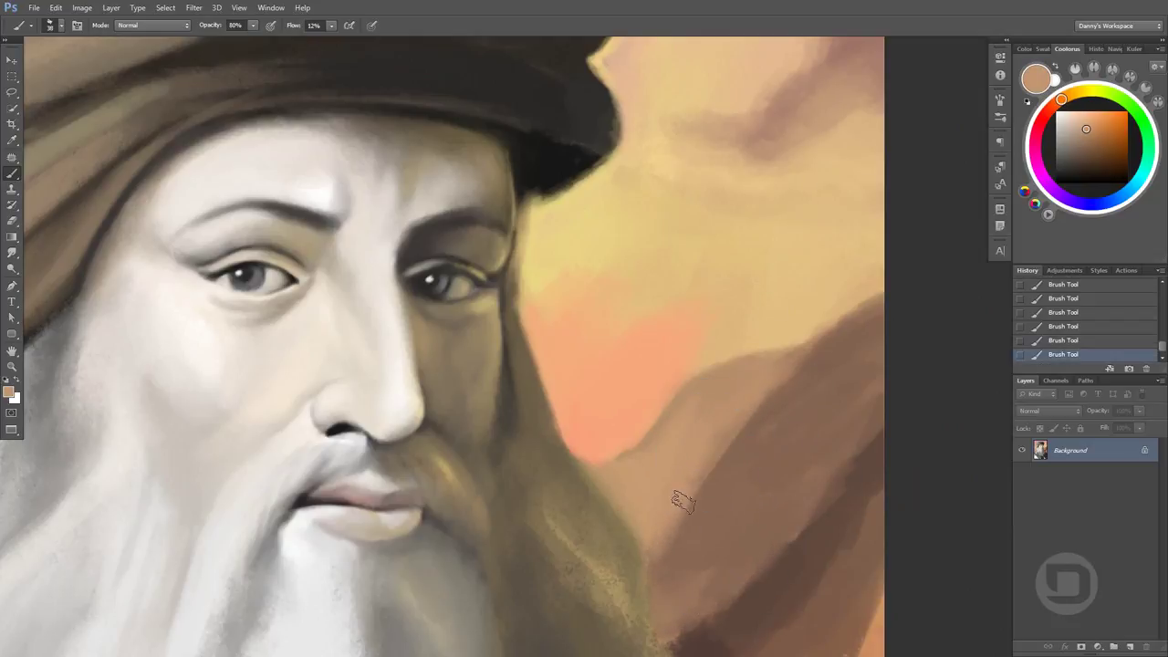
alt+click(798, 389)
drag(862, 306, 854, 381)
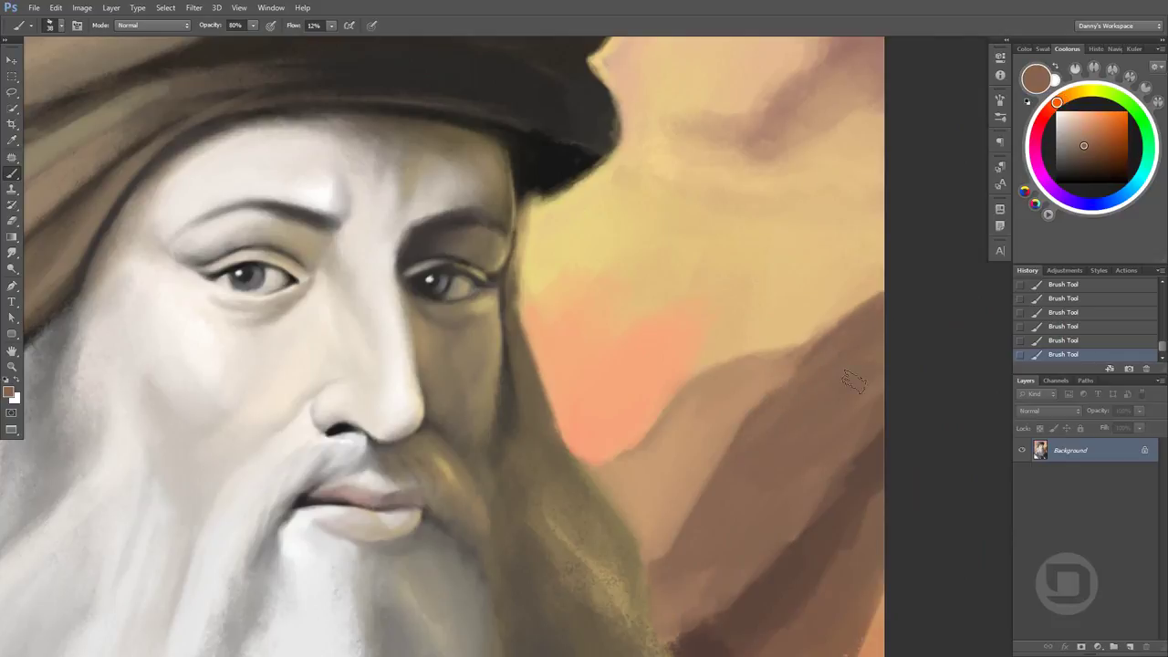
Paint darker brown strokes over the right mountain, covering its orange patches
scroll(853, 382, down, 2)
scroll(822, 411, up, 1)
drag(767, 602, 785, 411)
drag(794, 347, 730, 474)
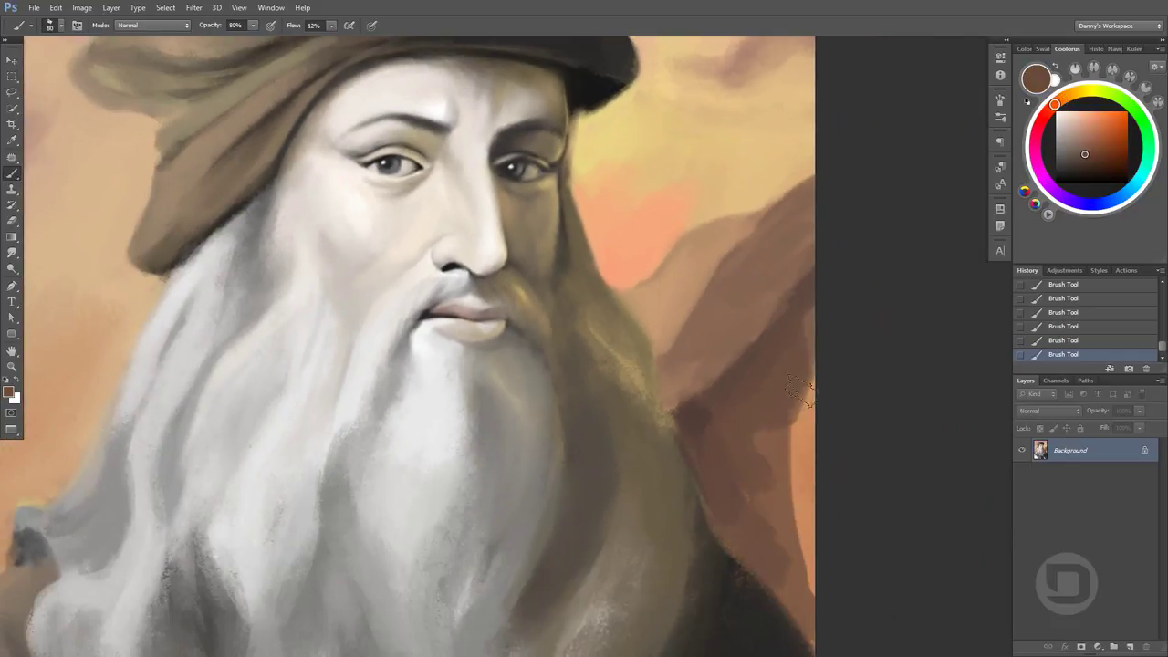
drag(798, 389, 767, 525)
Add lighter tan strokes to the right mountain, then resample tan and lower-mountain brown
alt+click(771, 311)
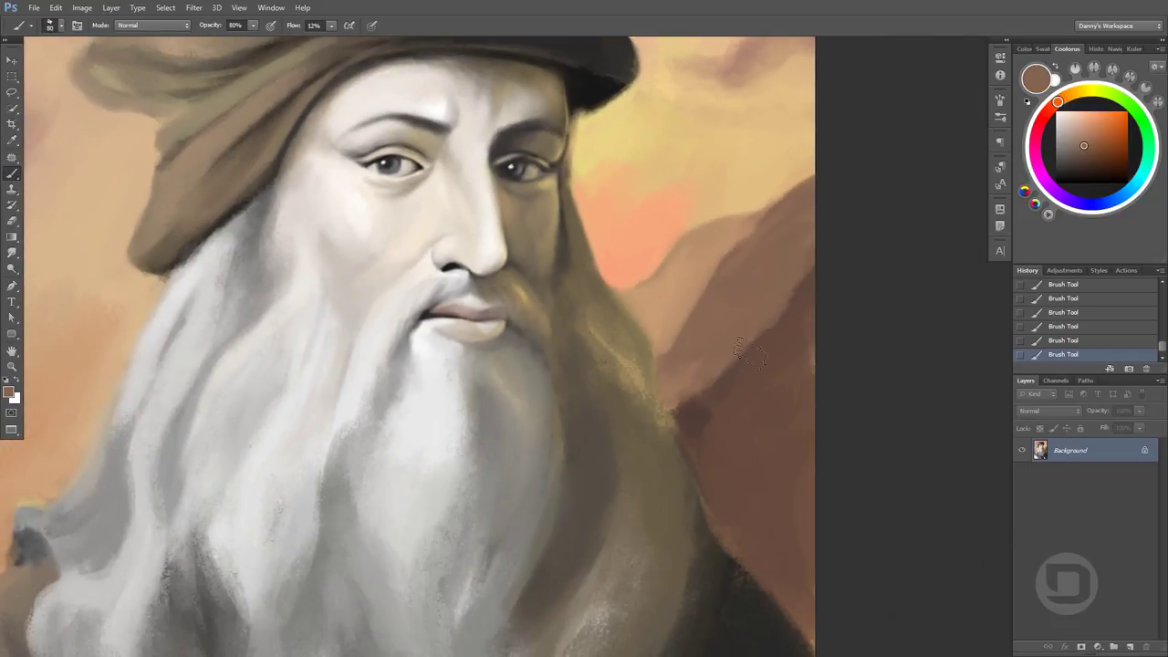
drag(803, 274, 743, 365)
alt+click(672, 331)
alt+click(753, 225)
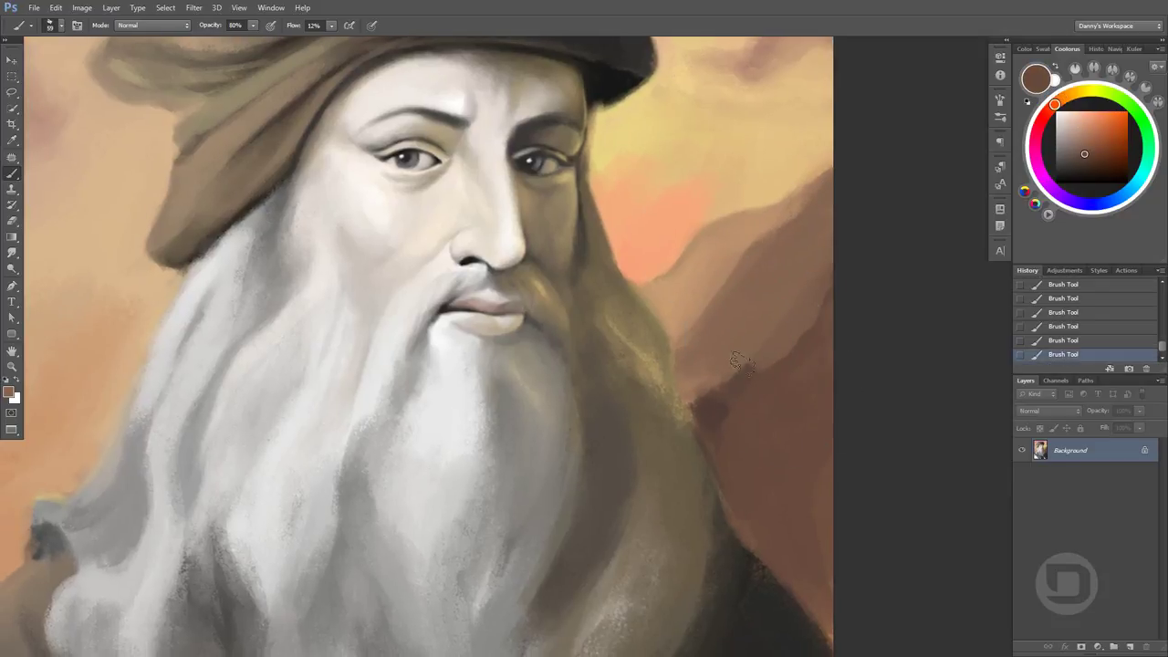
drag(798, 250, 752, 401)
alt+click(759, 169)
alt+click(673, 556)
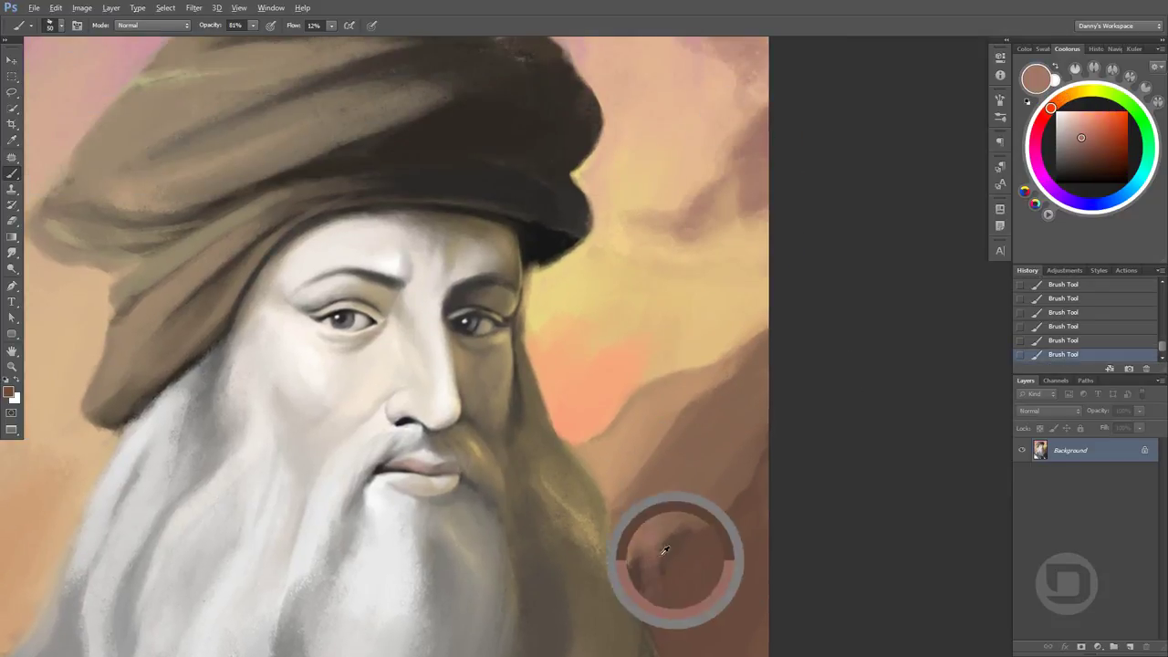
Paint dark strokes on the lower-left background and blend the beard's left edge with grey and tan
scroll(601, 436, down, 1)
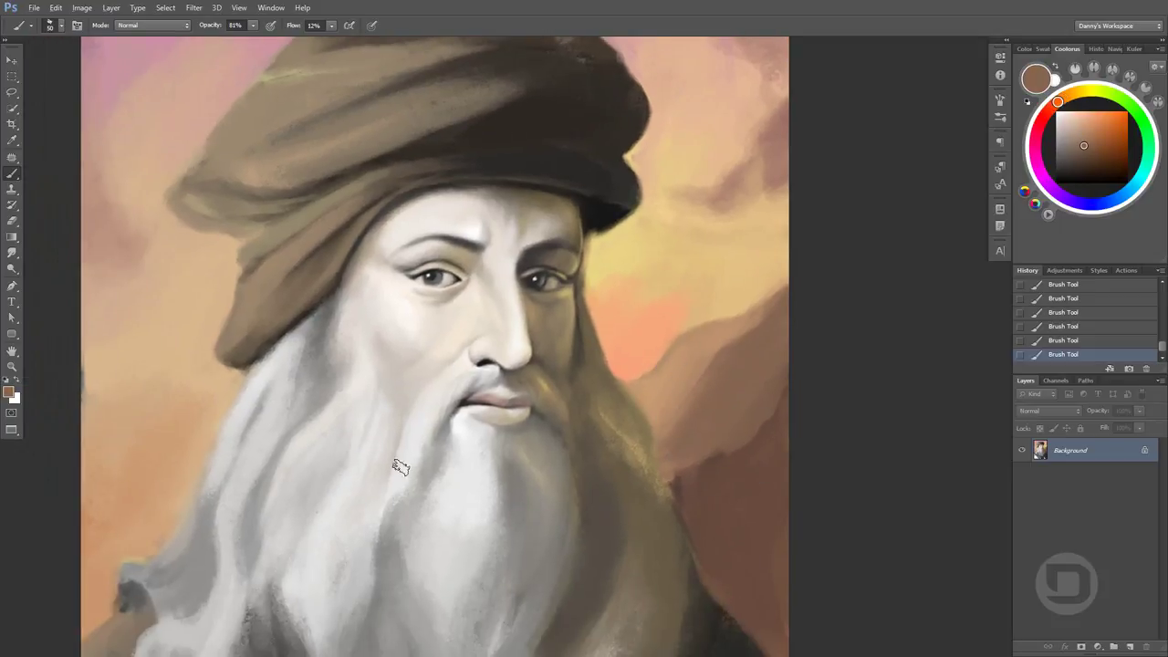
mouse_move(84, 462)
mouse_down()
mouse_move(182, 500)
mouse_move(114, 571)
mouse_up()
mouse_move(128, 630)
mouse_down()
mouse_move(112, 521)
mouse_move(164, 511)
mouse_up()
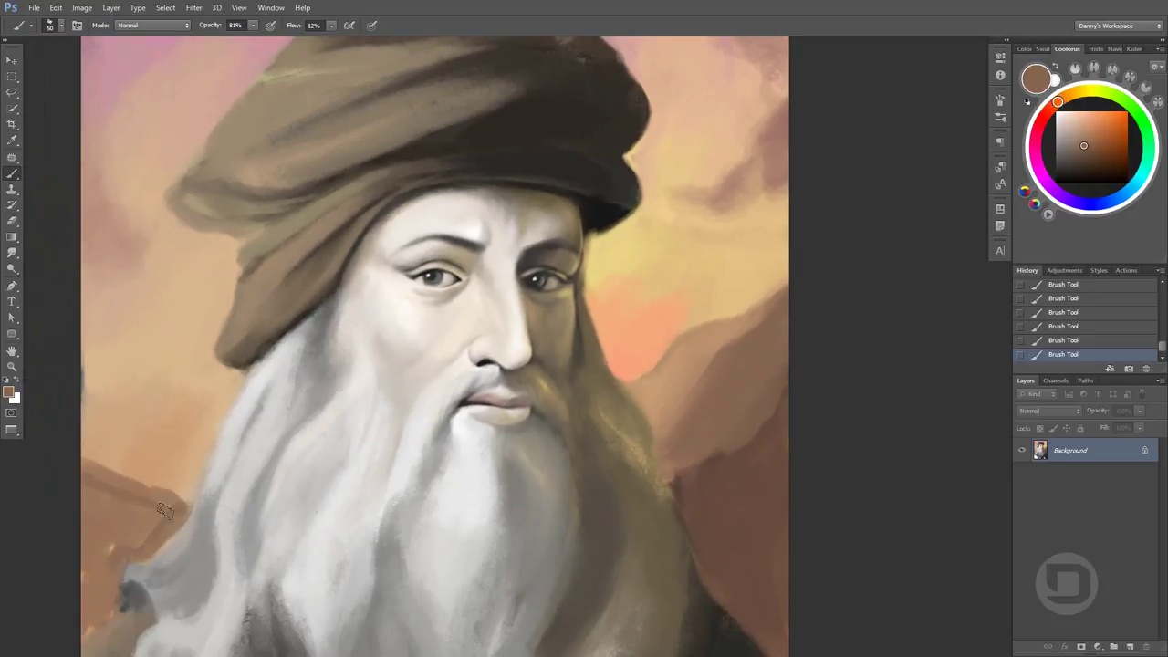
alt+click(137, 598)
drag(124, 593, 139, 499)
alt+click(159, 525)
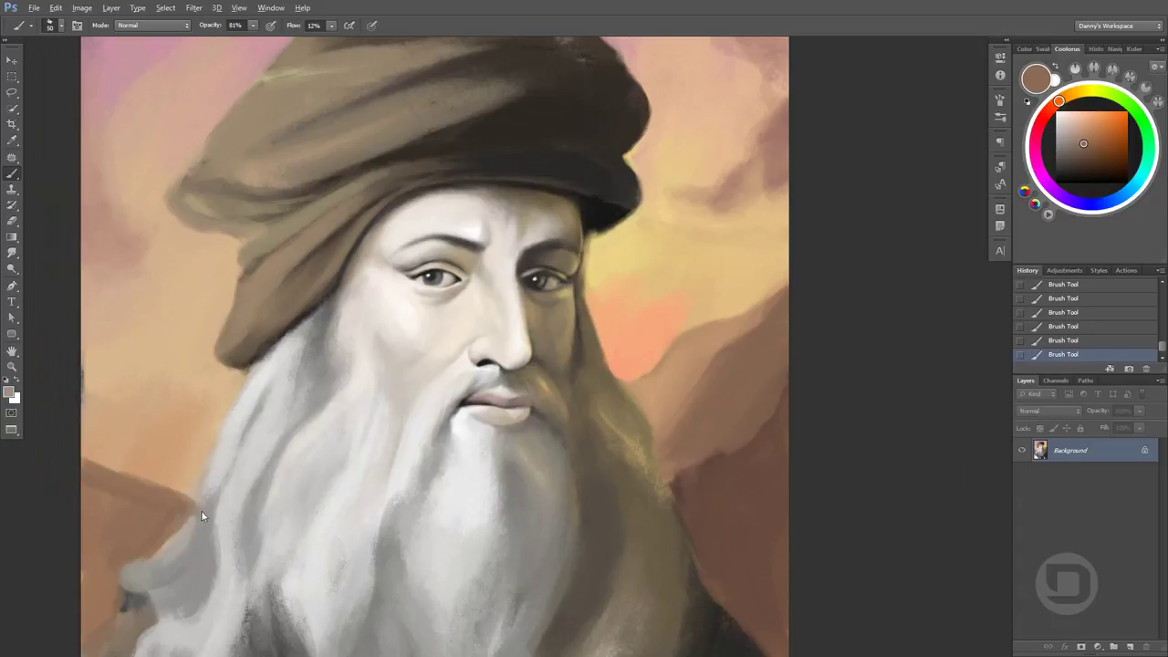
alt+click(208, 487)
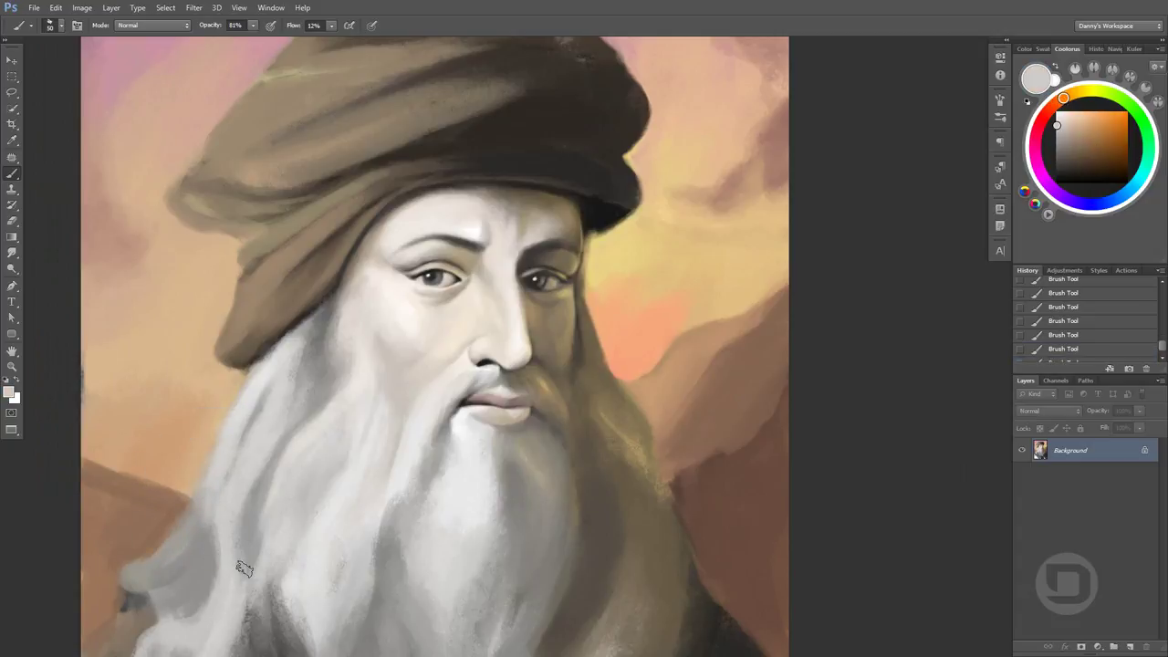
Paint and soften a pinkish-tan cloud in the upper-right sky using sampled peach tones
alt+click(753, 313)
alt+click(758, 324)
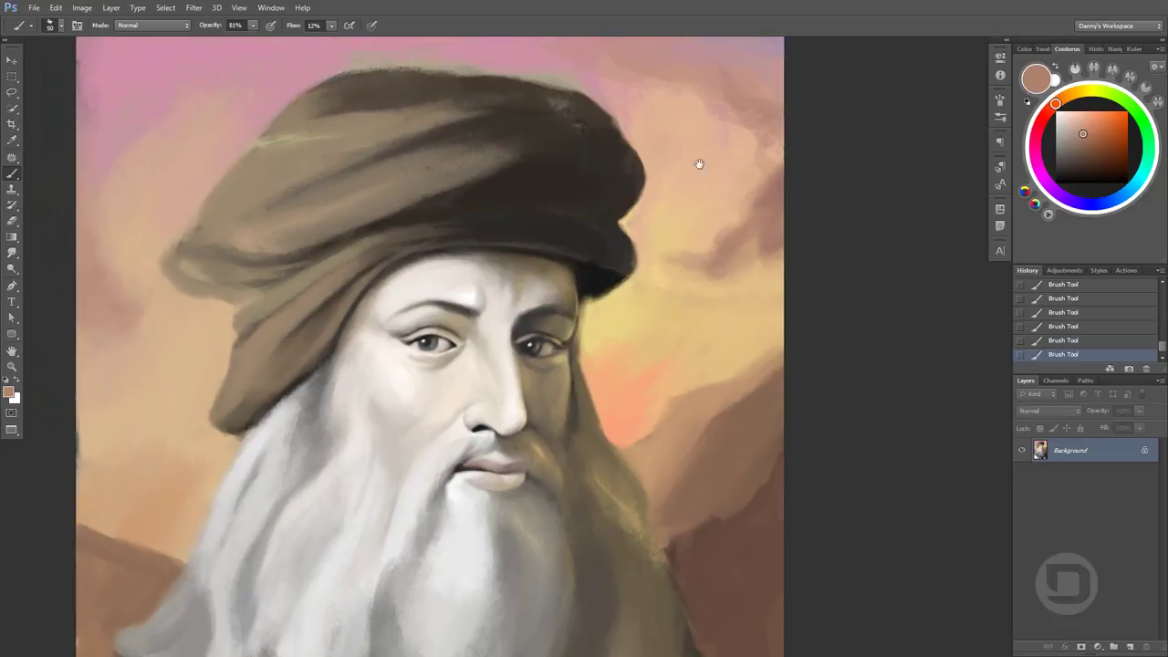
scroll(730, 183, up, 3)
drag(662, 193, 773, 194)
alt+click(699, 240)
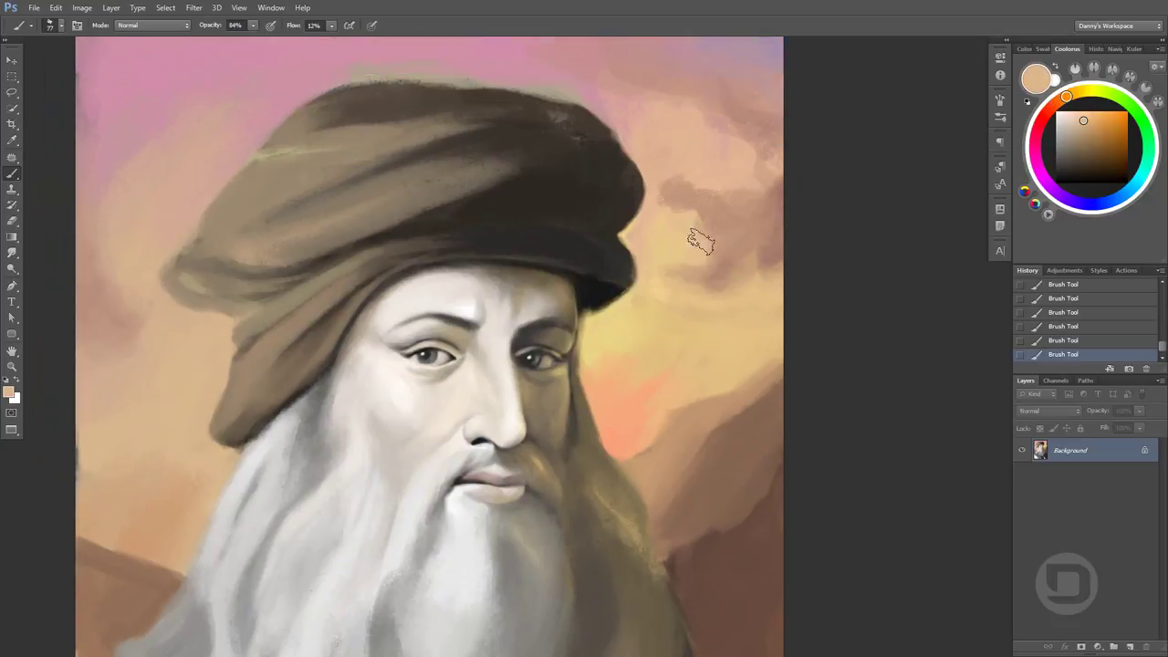
alt+click(720, 264)
drag(685, 191, 703, 205)
alt+click(713, 230)
alt+click(683, 274)
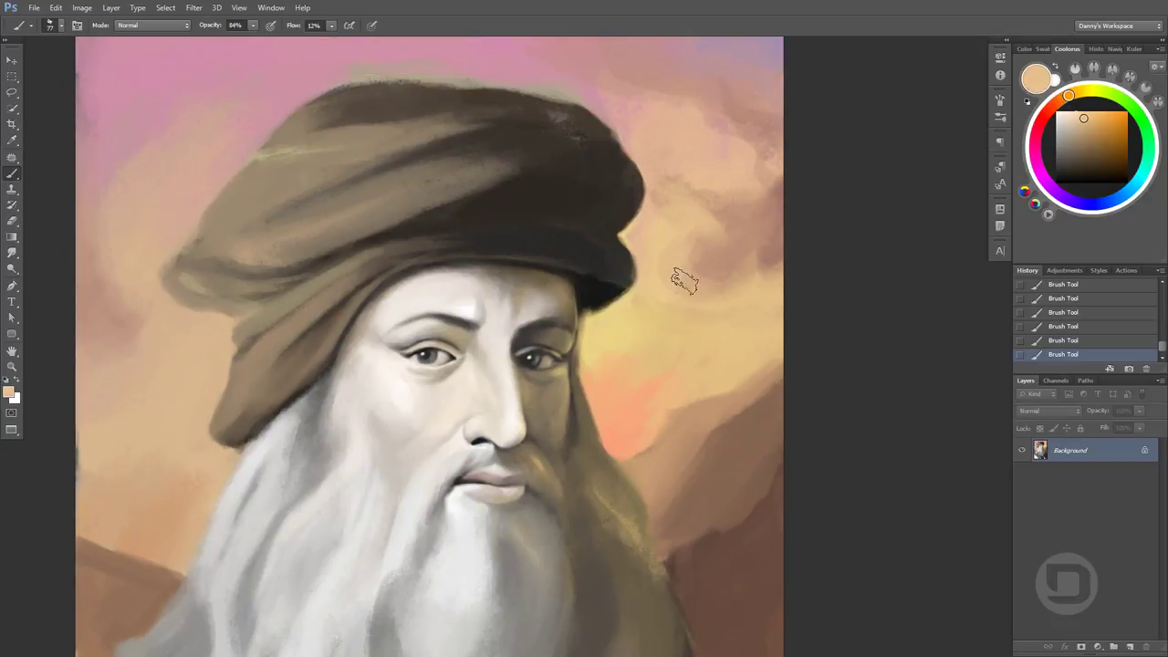
drag(683, 274, 780, 194)
Mix gold in Coolorus and dab a golden bush patch right of the beard with a dark olive shadow
drag(750, 413, 805, 303)
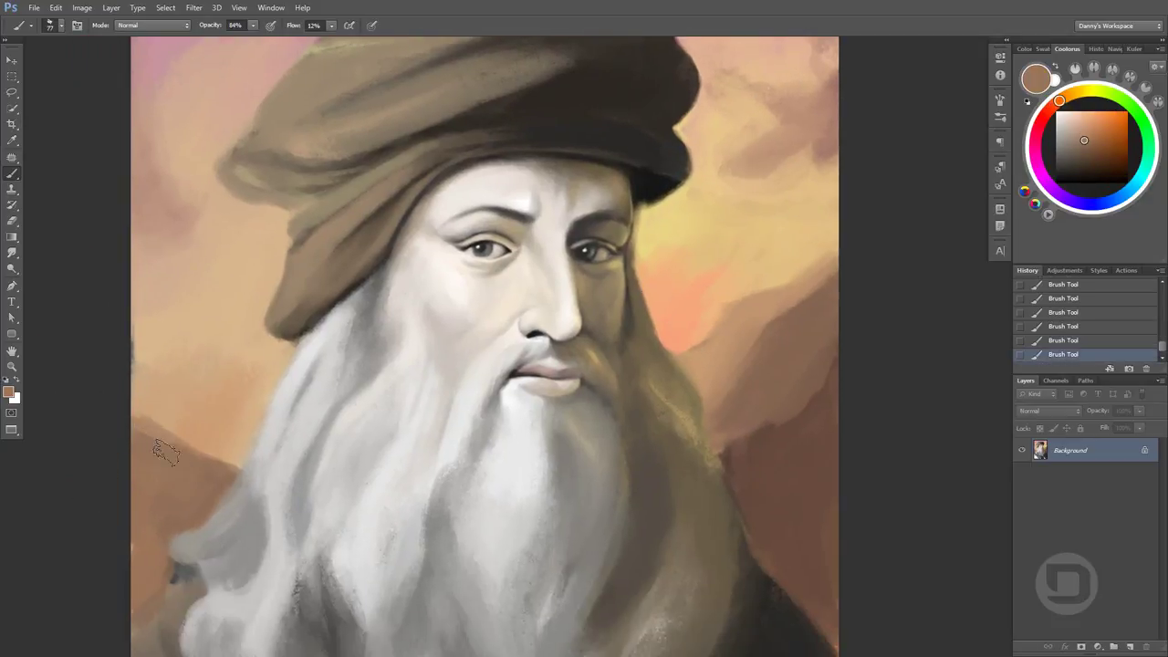
alt+click(135, 341)
drag(663, 265, 618, 175)
alt+click(699, 319)
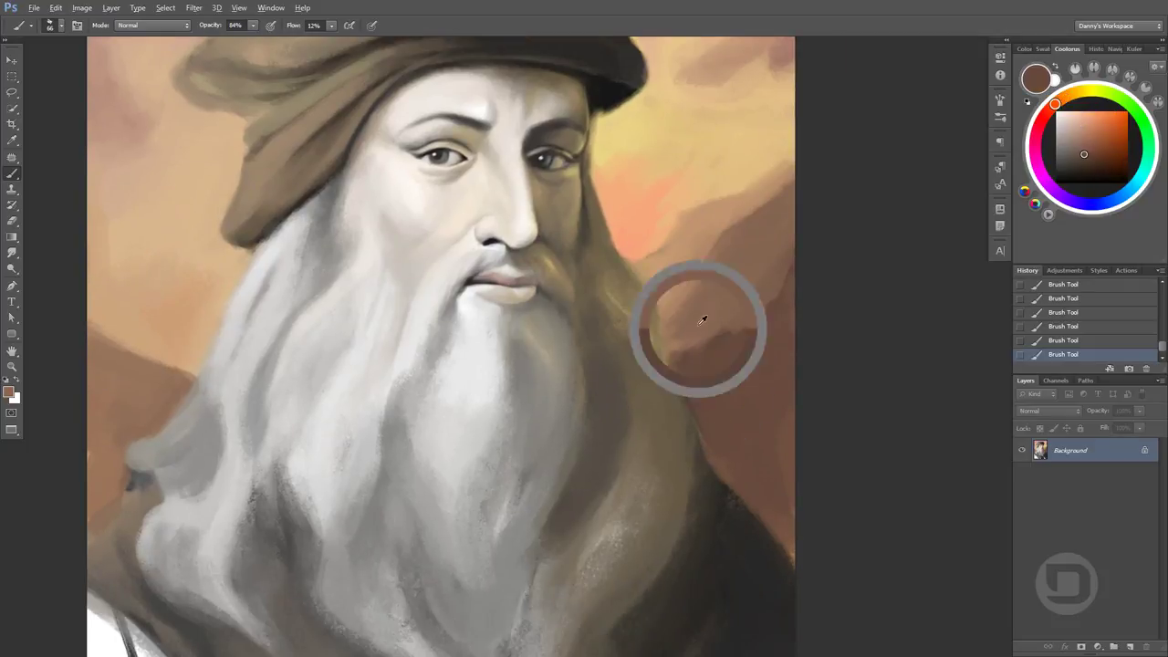
click(1088, 91)
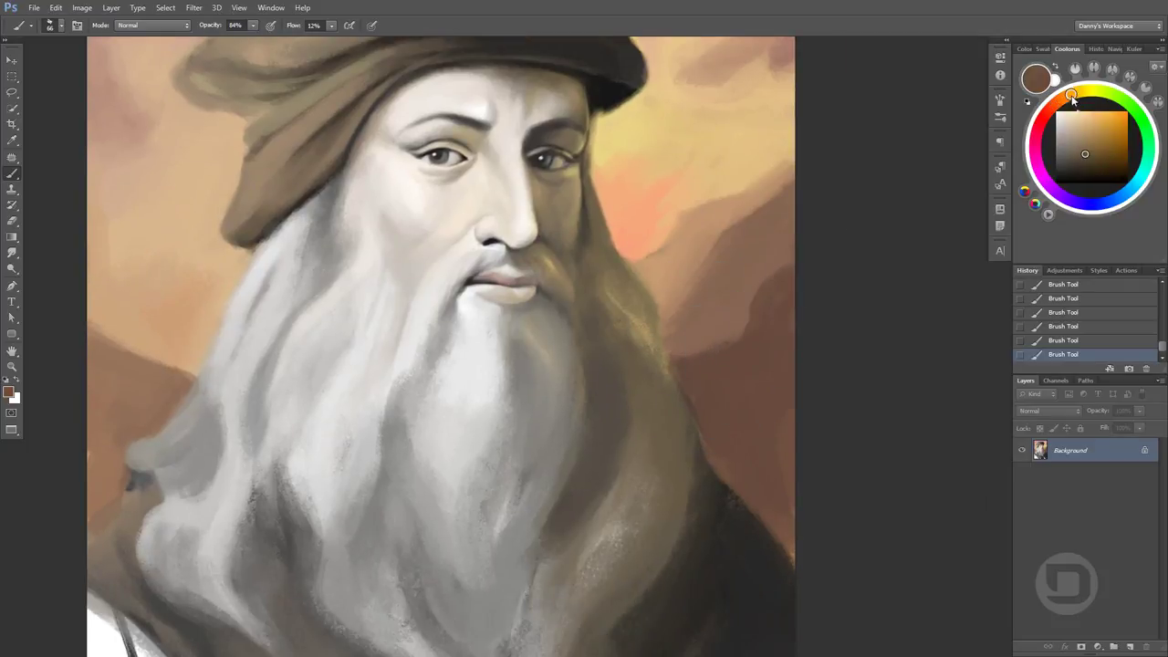
click(1096, 131)
click(1077, 92)
drag(755, 274, 776, 306)
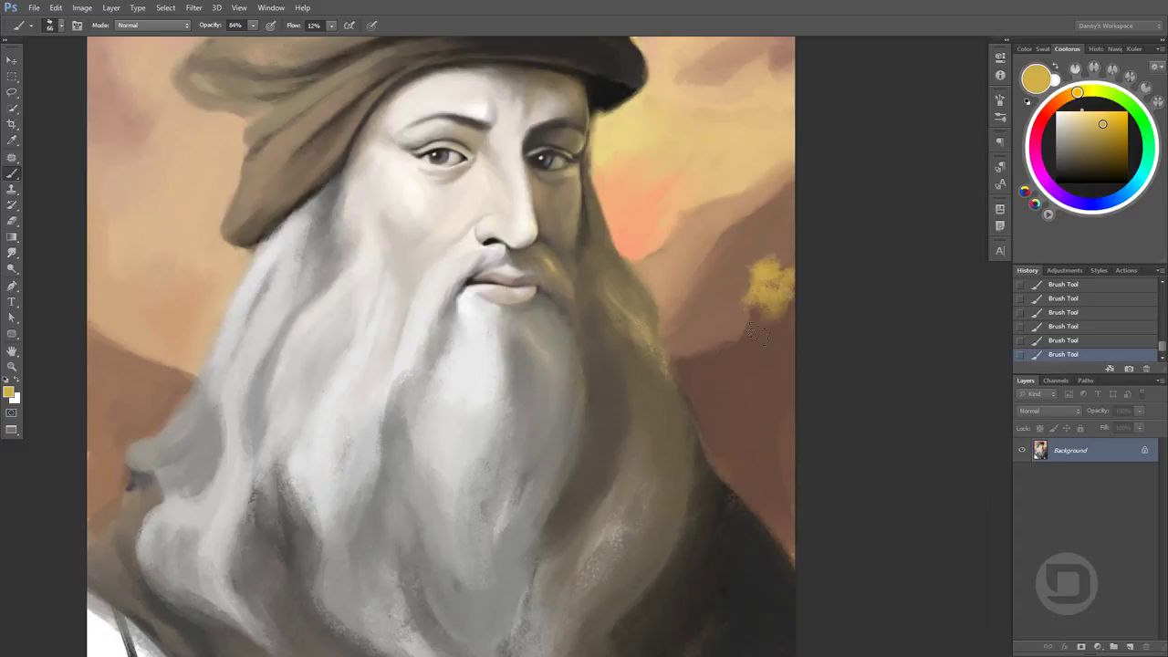
click(1116, 163)
mouse_move(754, 356)
mouse_down()
mouse_move(763, 401)
mouse_move(774, 347)
mouse_up()
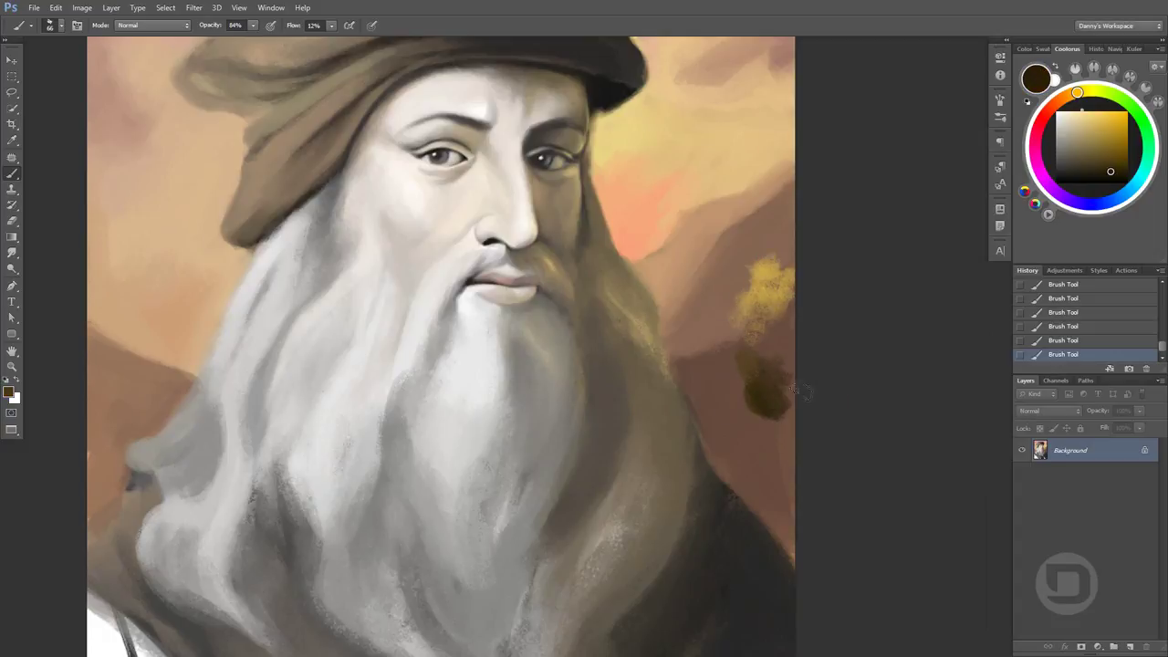
Extend the gold bush downward with golden-olive strokes and shrink the brush to 31 px
mouse_move(786, 305)
mouse_down()
mouse_move(703, 365)
mouse_move(694, 397)
mouse_up()
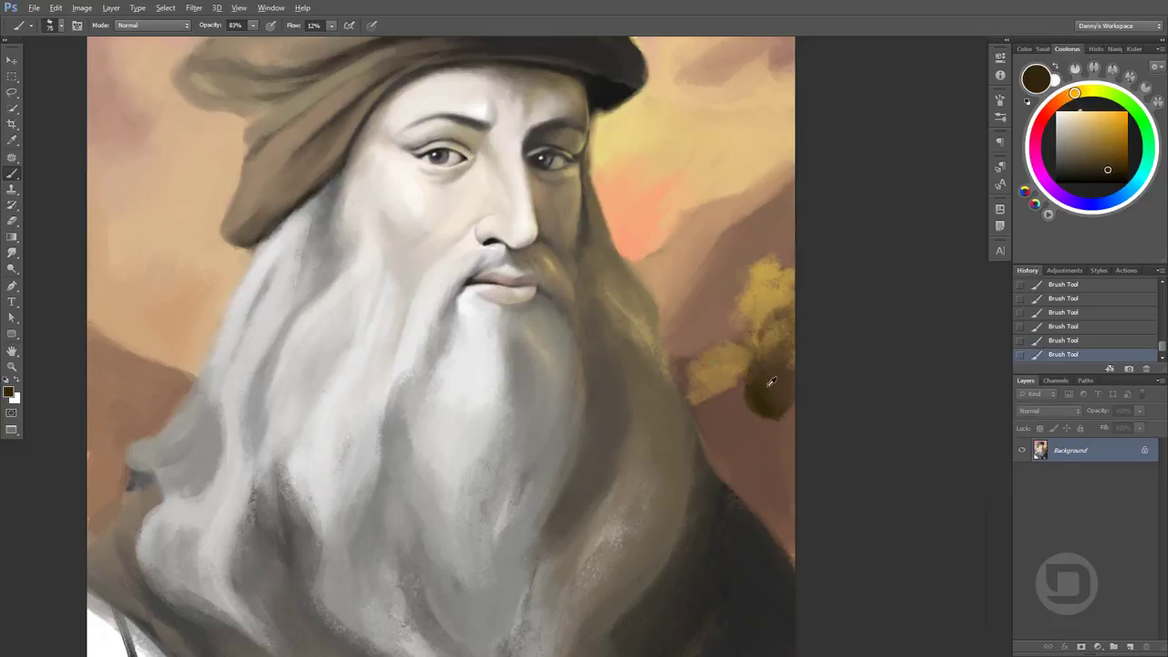
alt+click(756, 238)
alt+click(743, 310)
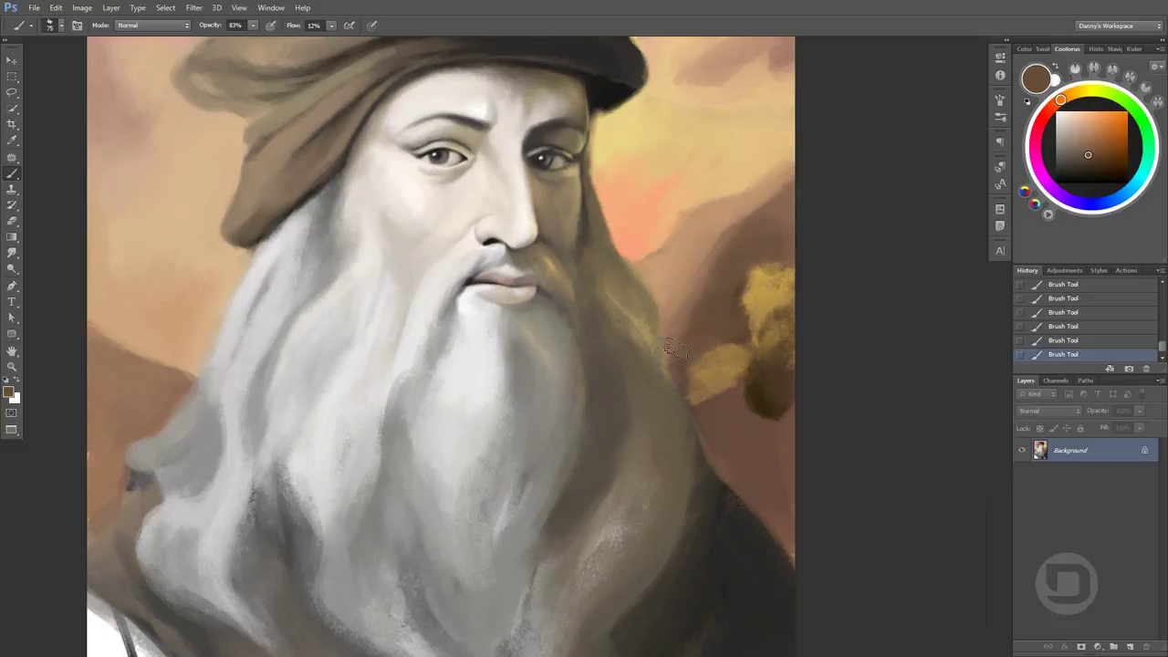
alt+click(738, 406)
mouse_move(739, 393)
mouse_down()
mouse_move(721, 438)
mouse_move(731, 461)
mouse_up()
alt+click(750, 396)
alt+click(730, 367)
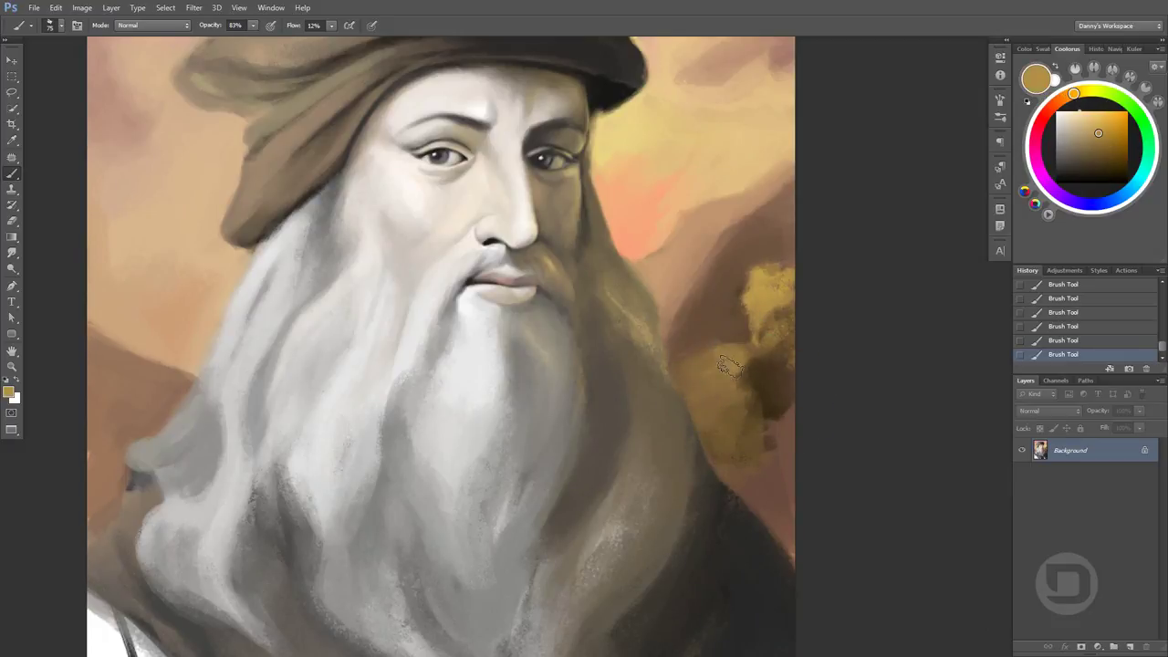
drag(738, 346, 736, 329)
Mix a bright yellow in Coolorus and dab yellow blossoms onto the bush
drag(1097, 134, 1111, 111)
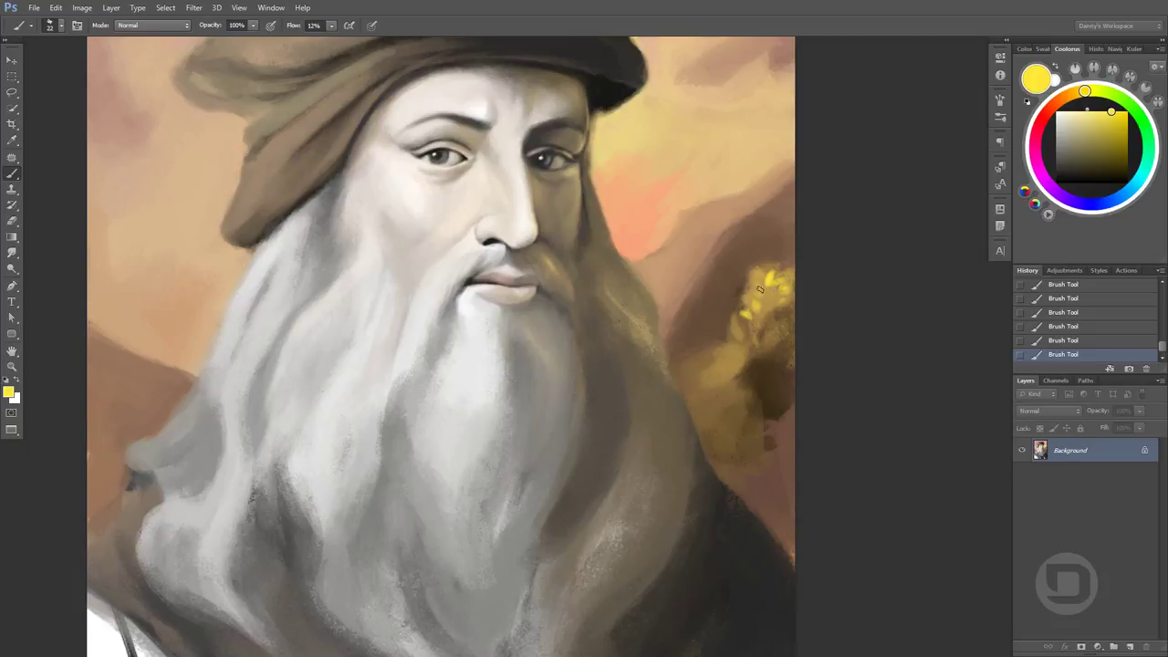
mouse_move(1061, 98)
mouse_down()
mouse_move(1036, 138)
mouse_move(1069, 97)
mouse_up()
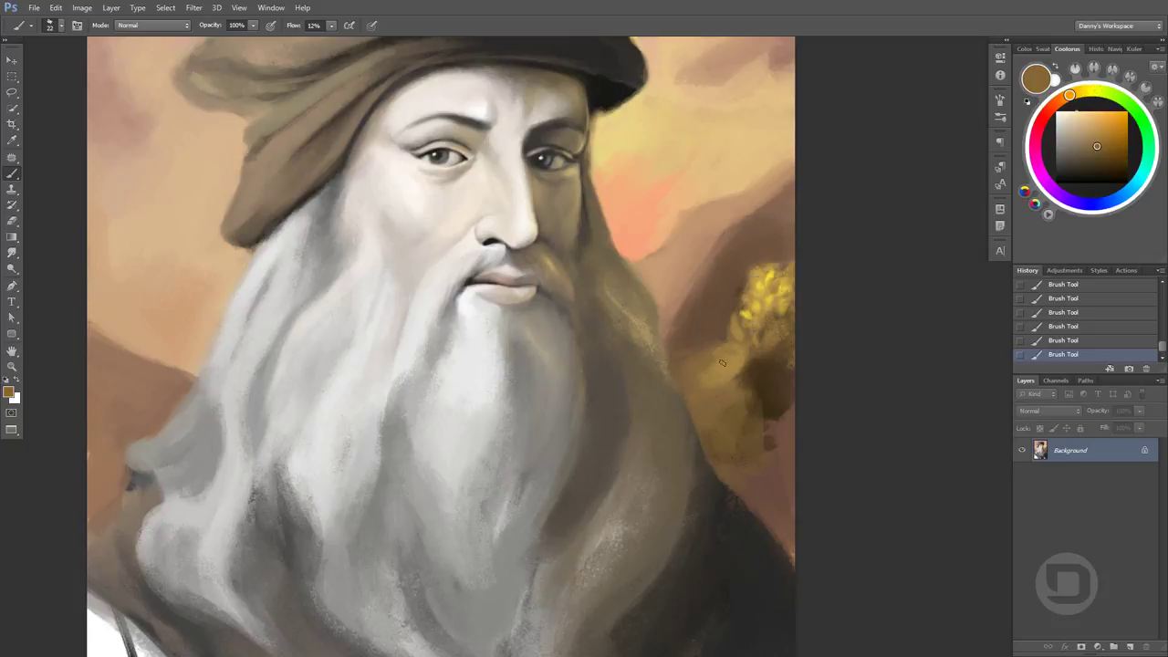
alt+click(753, 297)
mouse_move(738, 353)
mouse_down()
mouse_move(678, 366)
mouse_move(685, 375)
mouse_up()
alt+click(721, 338)
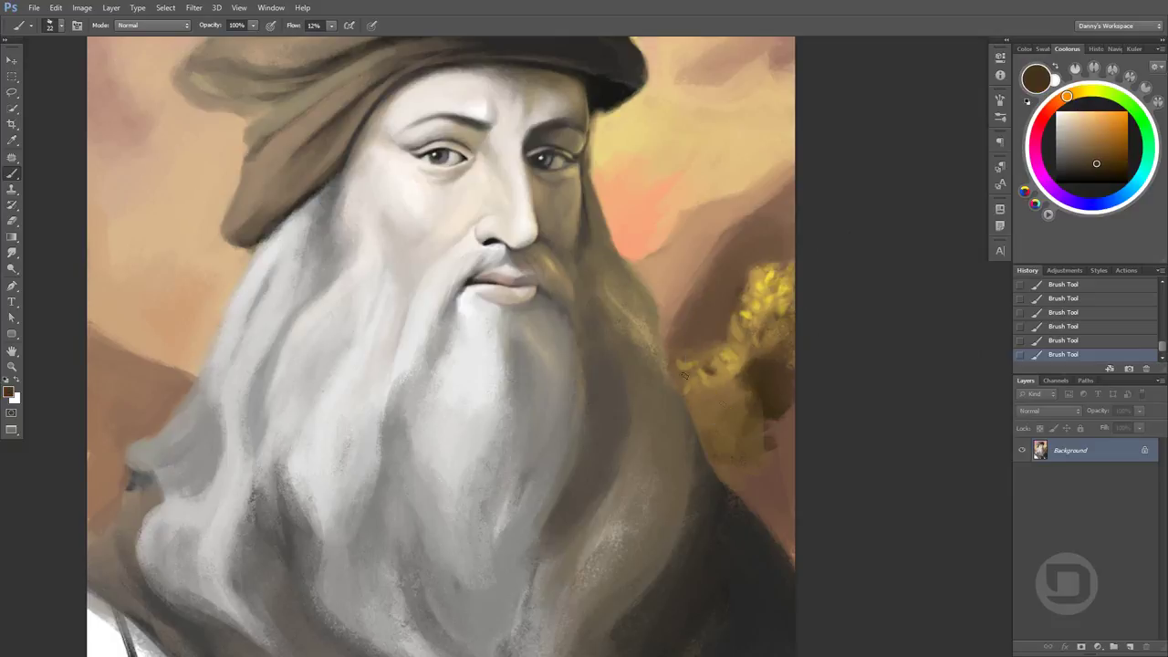
Darken the beard's right edge beside the bush with sampled mid browns
alt+click(705, 301)
drag(705, 279, 673, 351)
text(98)
alt+click(636, 289)
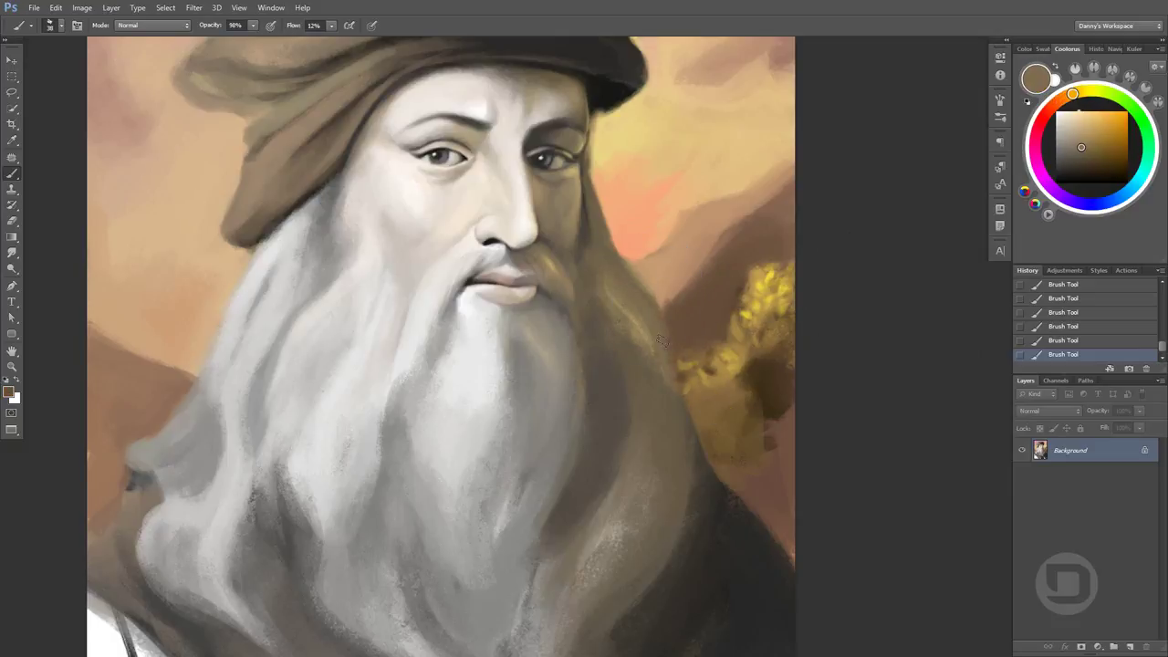
alt+click(649, 324)
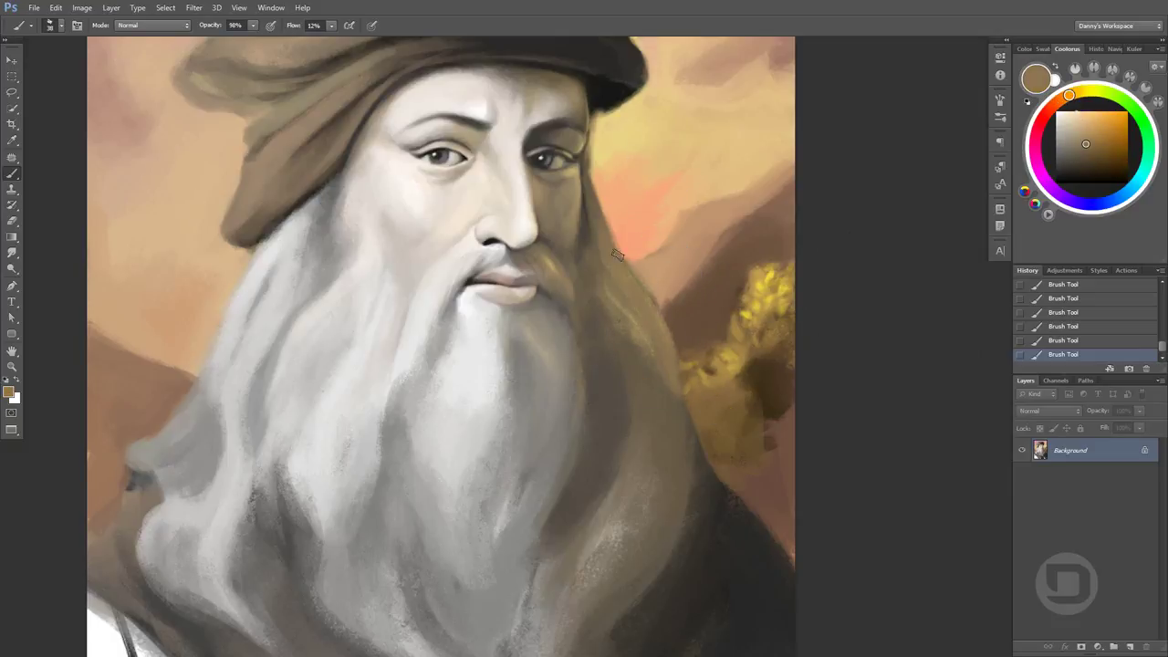
alt+click(666, 319)
drag(666, 310, 700, 322)
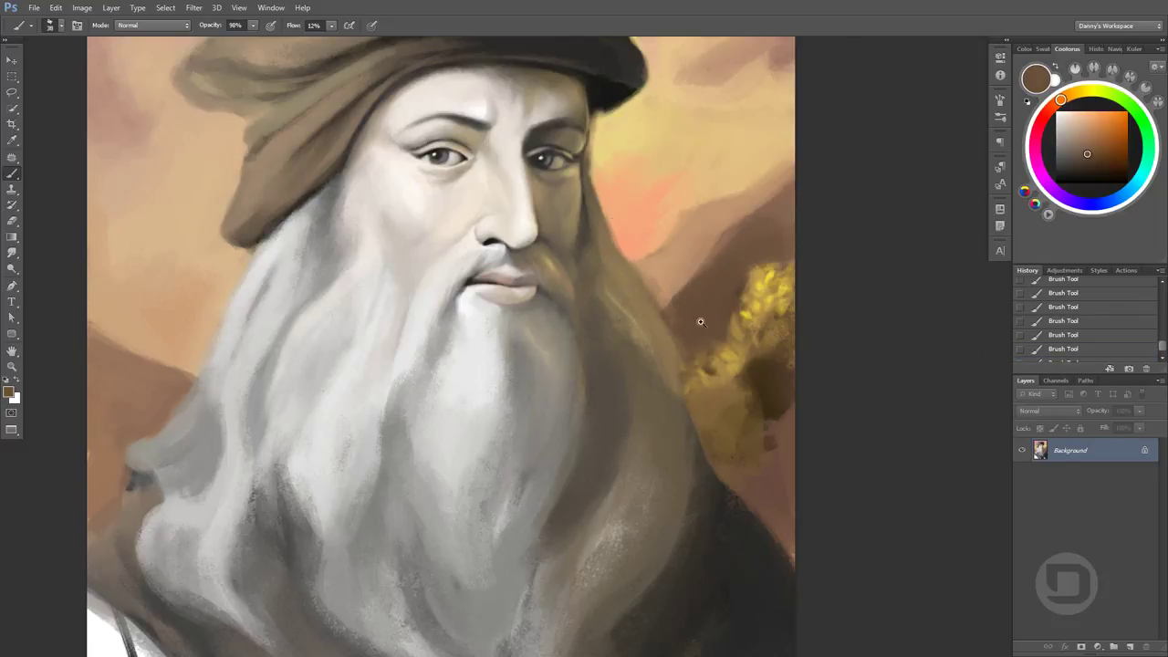
scroll(700, 321, up, 1)
Set brush opacity to 100%, draw a dark cliff-edge line, and mix a red-orange accent colour
key(0)
drag(704, 227, 632, 108)
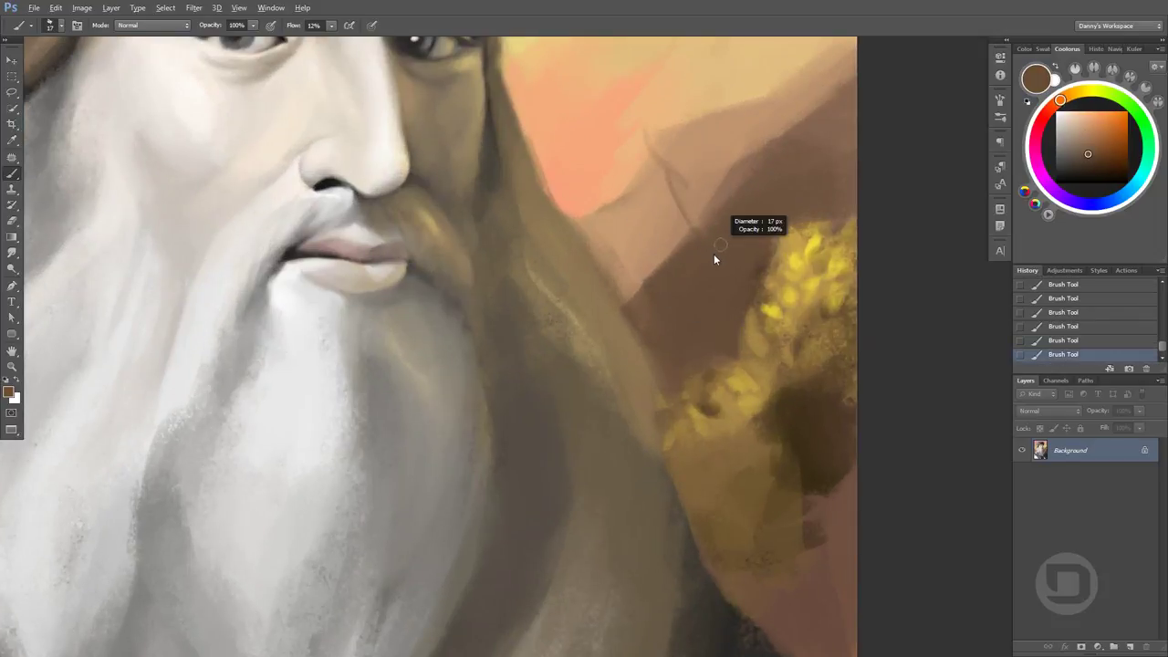
drag(695, 139, 741, 285)
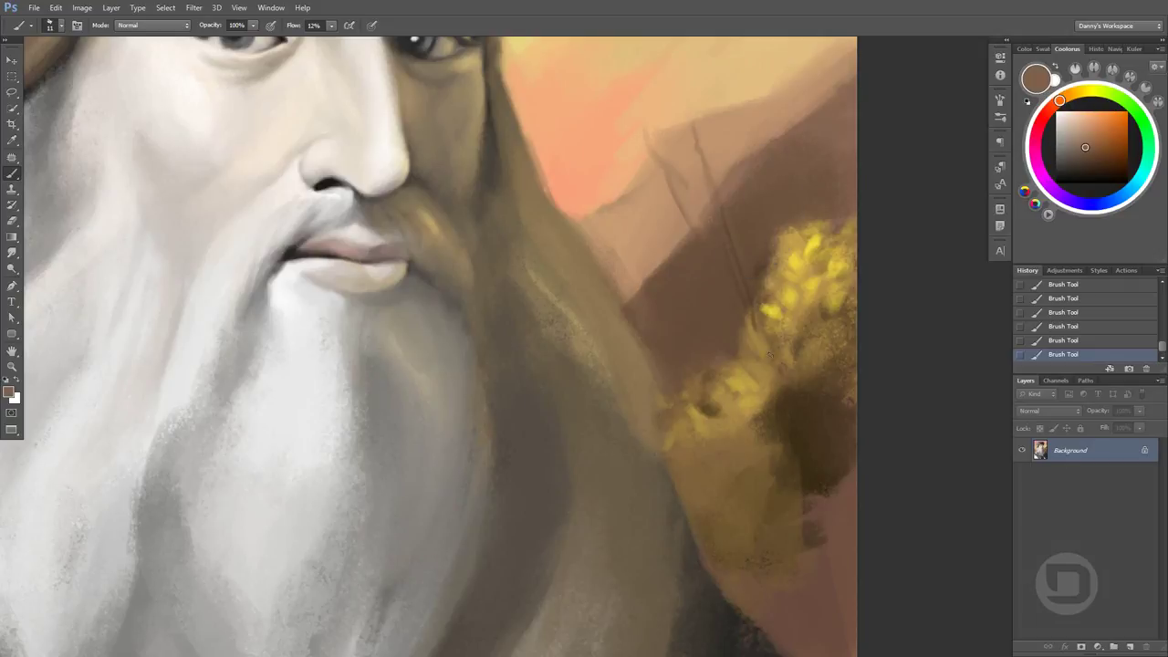
click(1106, 121)
click(1061, 103)
drag(1062, 103, 1052, 107)
click(1112, 122)
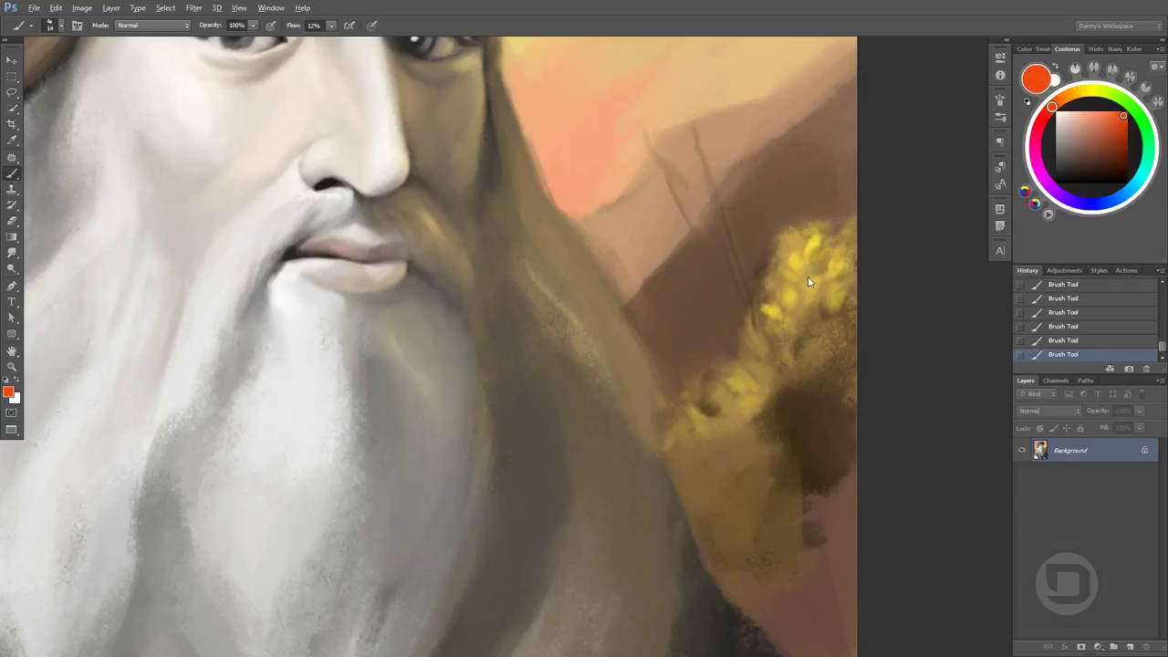
Draw a short dark twig by the bush and lighten the foliage with gold strokes
alt+click(835, 261)
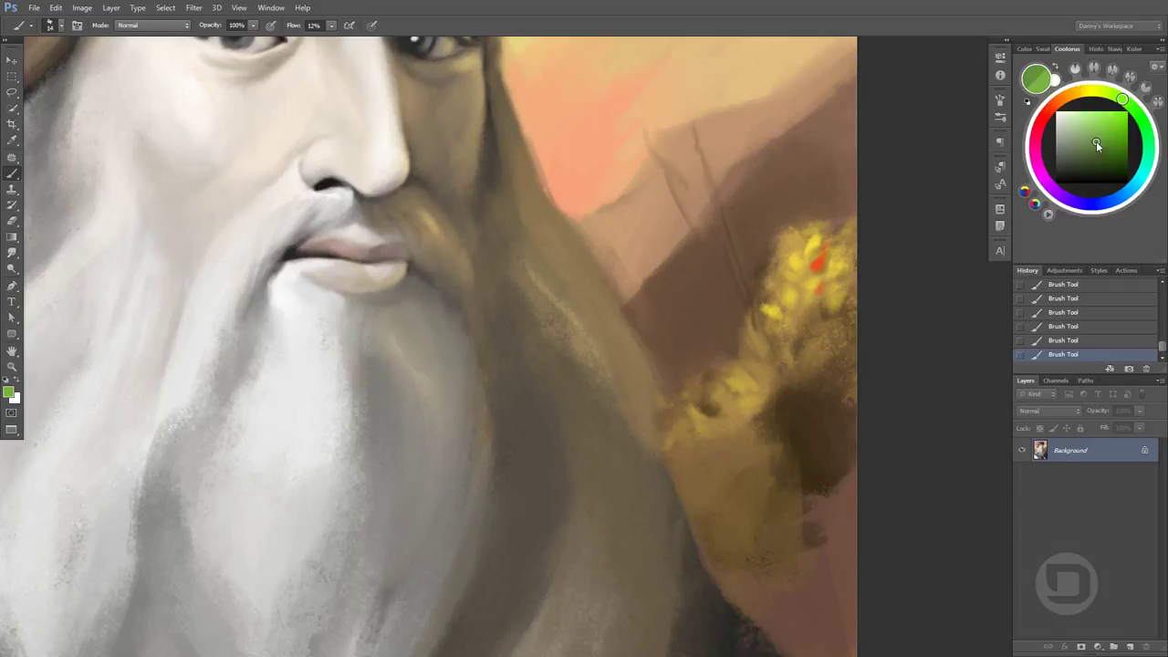
alt+click(825, 263)
drag(816, 354, 833, 379)
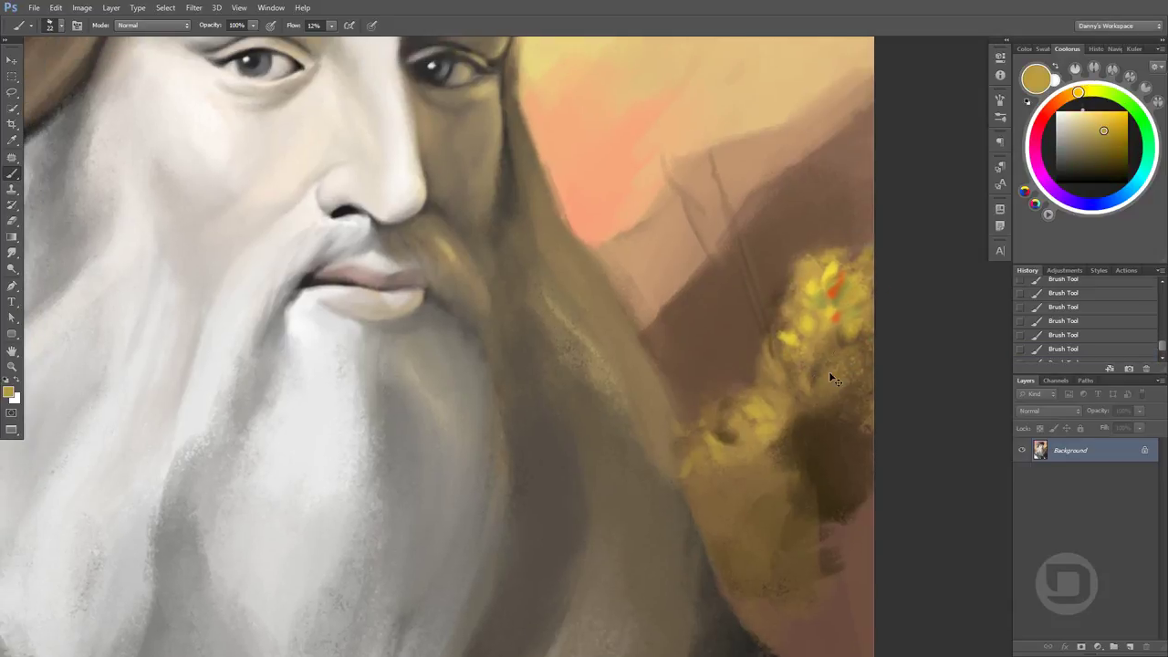
alt+click(805, 264)
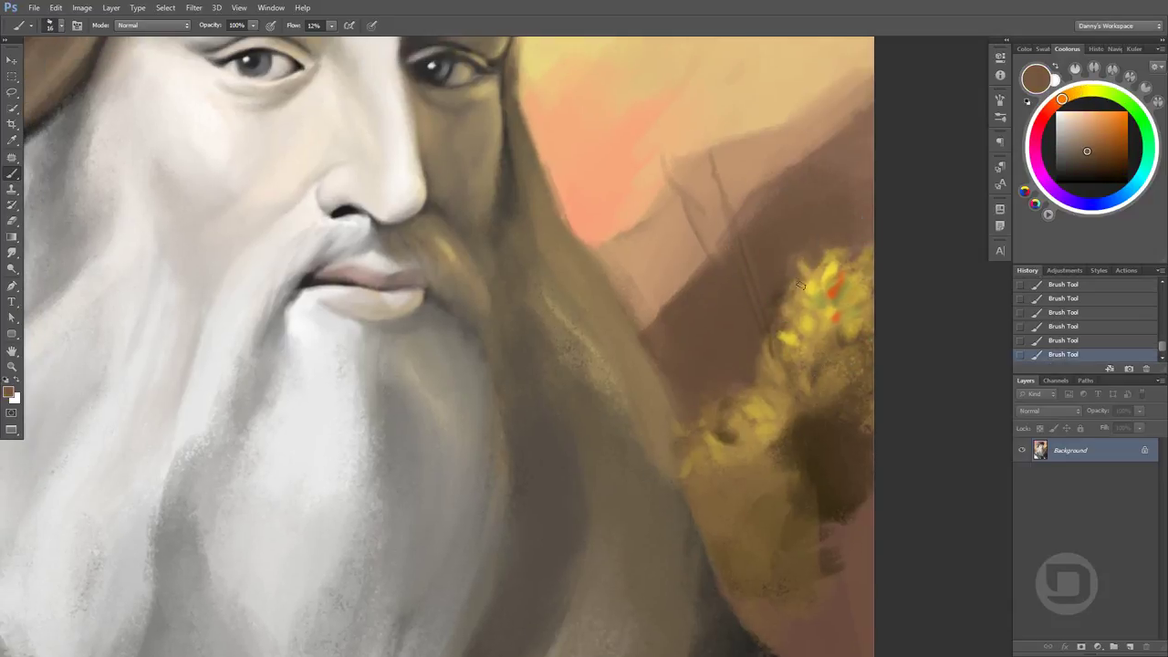
alt+click(824, 276)
alt+click(726, 226)
drag(736, 196, 731, 230)
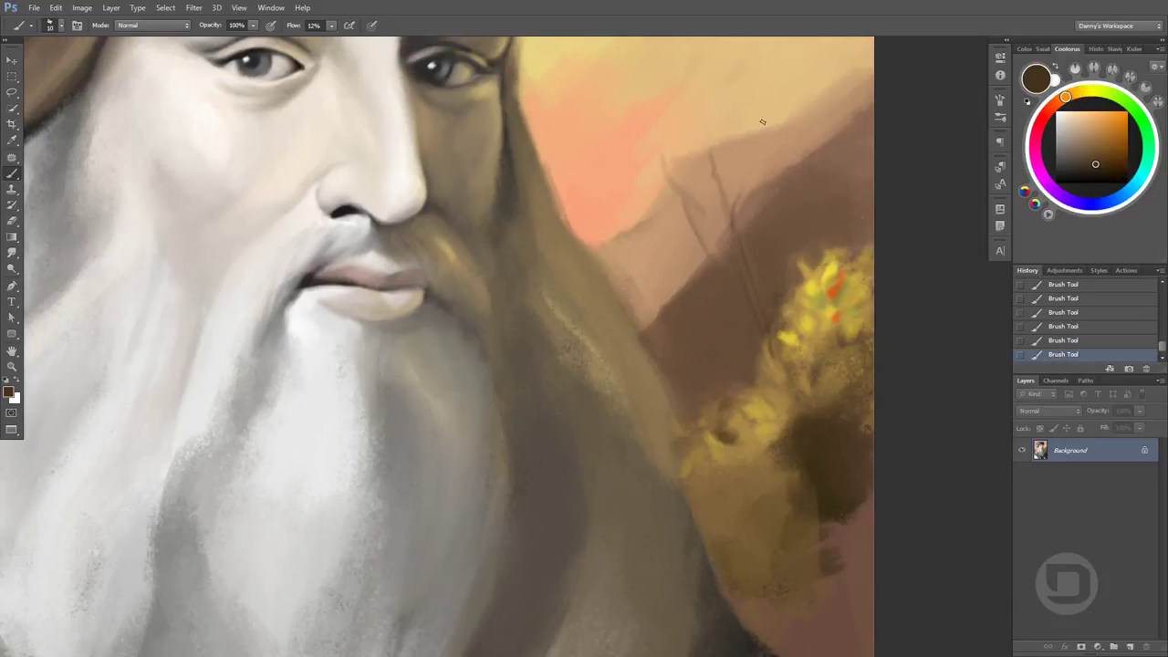
alt+click(795, 370)
drag(792, 365, 755, 273)
Zoom out and paint more yellow blossoms on the bush using sampled foliage yellow
key(ctrl+minus)
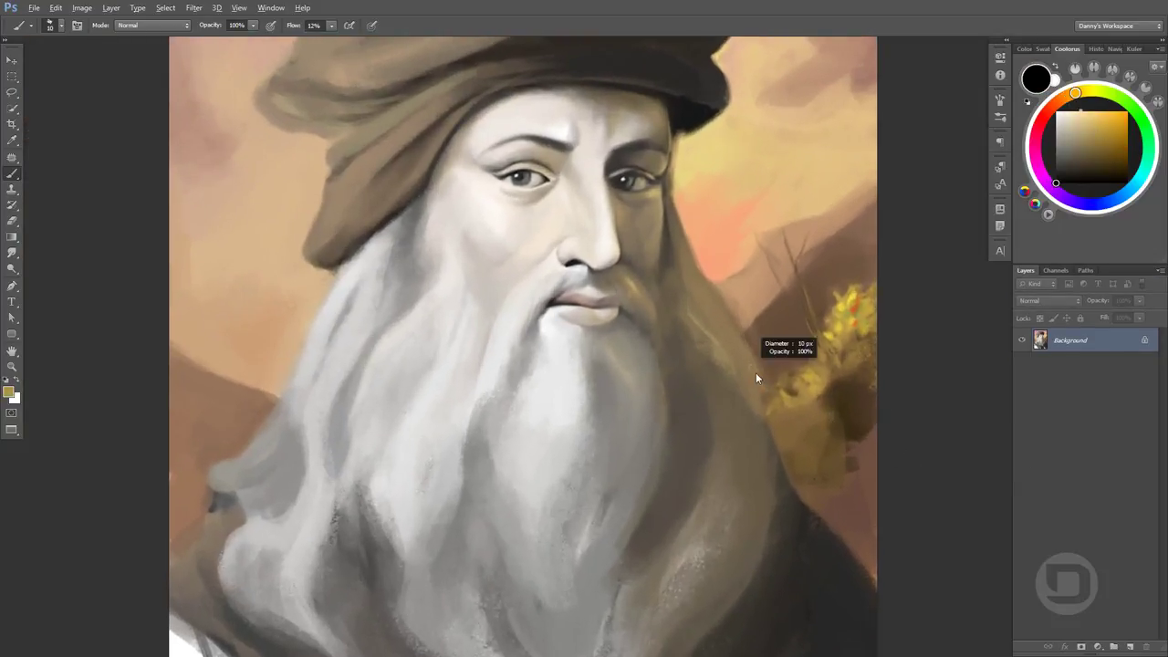
alt+click(779, 446)
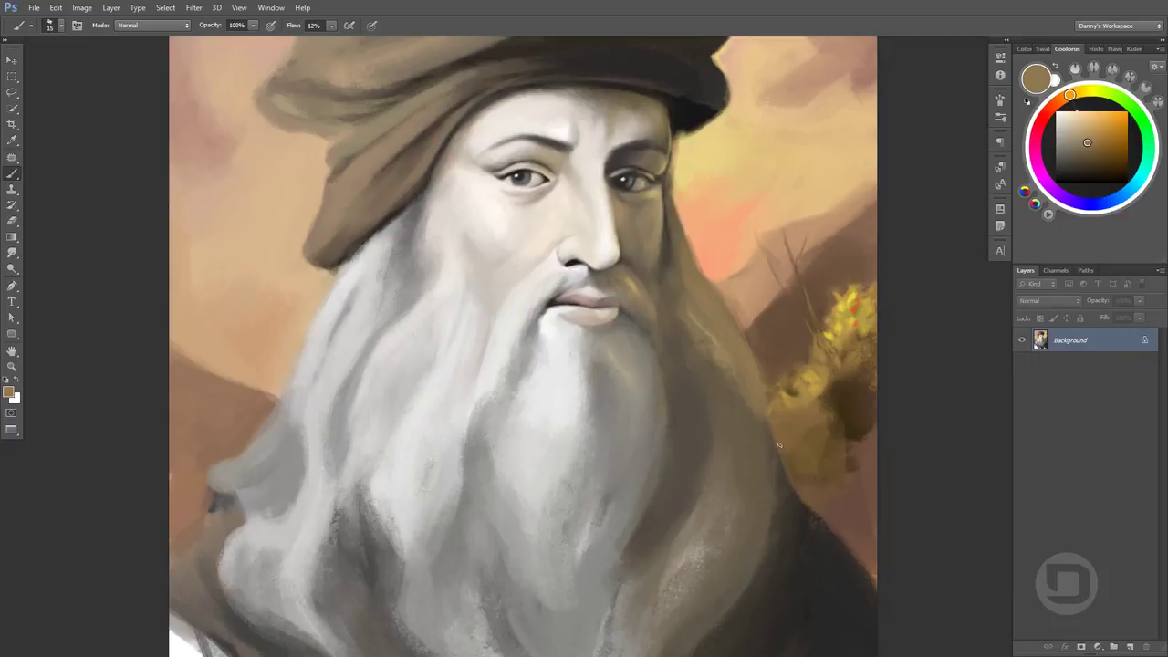
alt+click(461, 456)
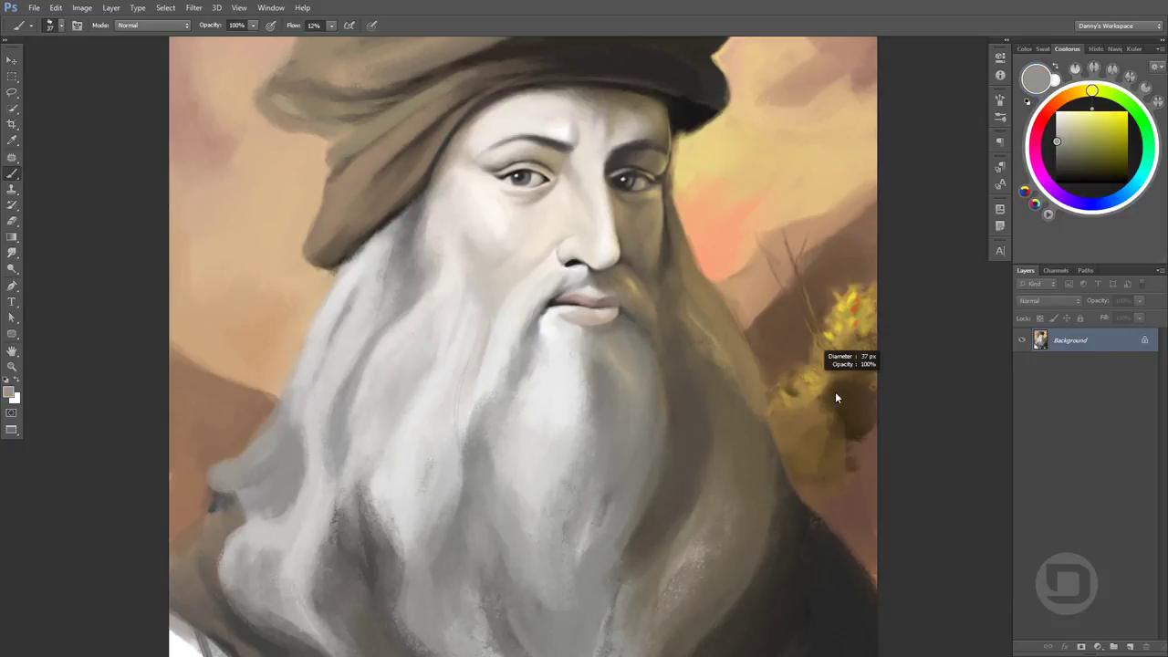
drag(785, 318, 845, 304)
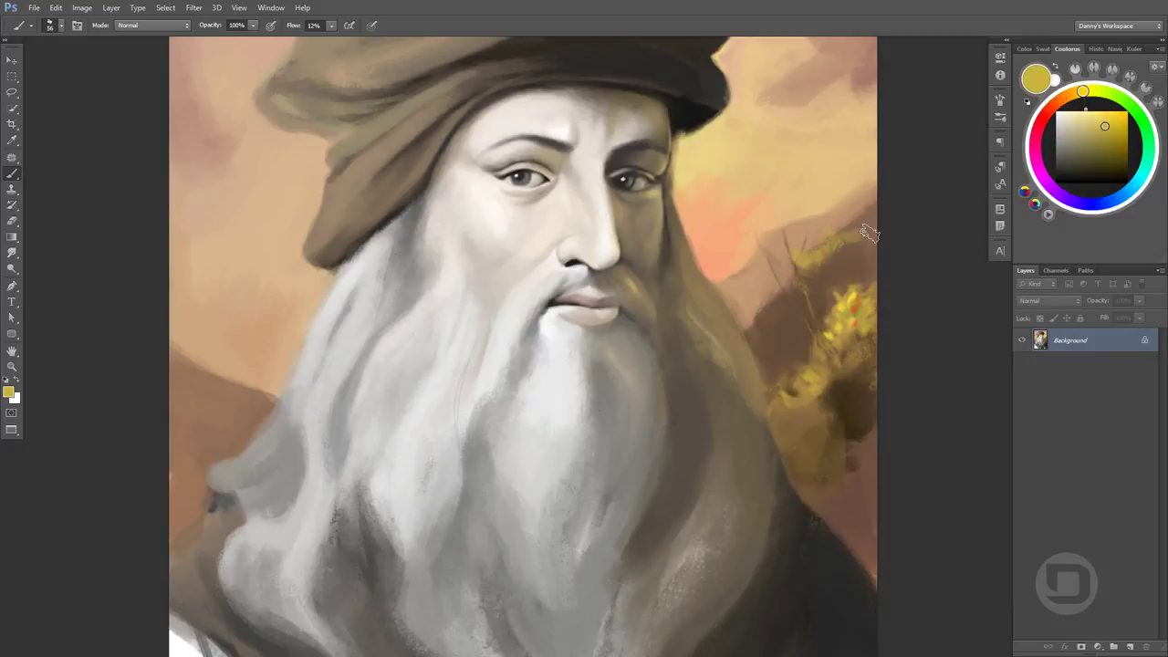
drag(876, 242, 806, 292)
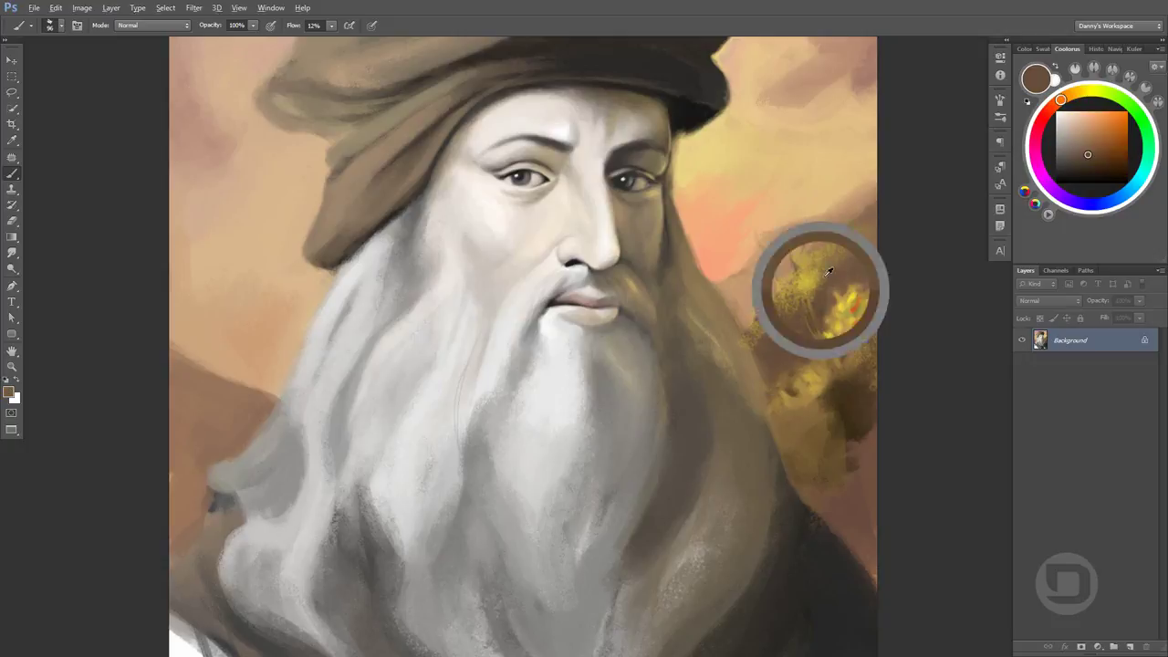
Extend ochre foliage upward at the bush's top using sampled tan-browns
alt+click(821, 292)
alt+click(797, 258)
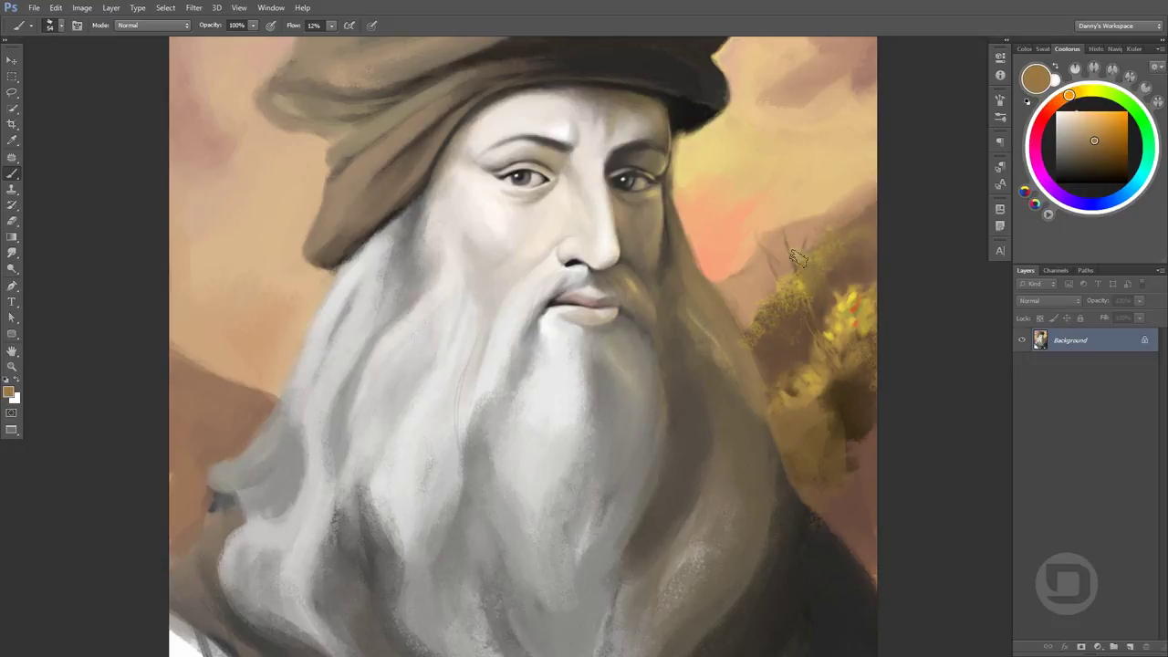
alt+click(857, 221)
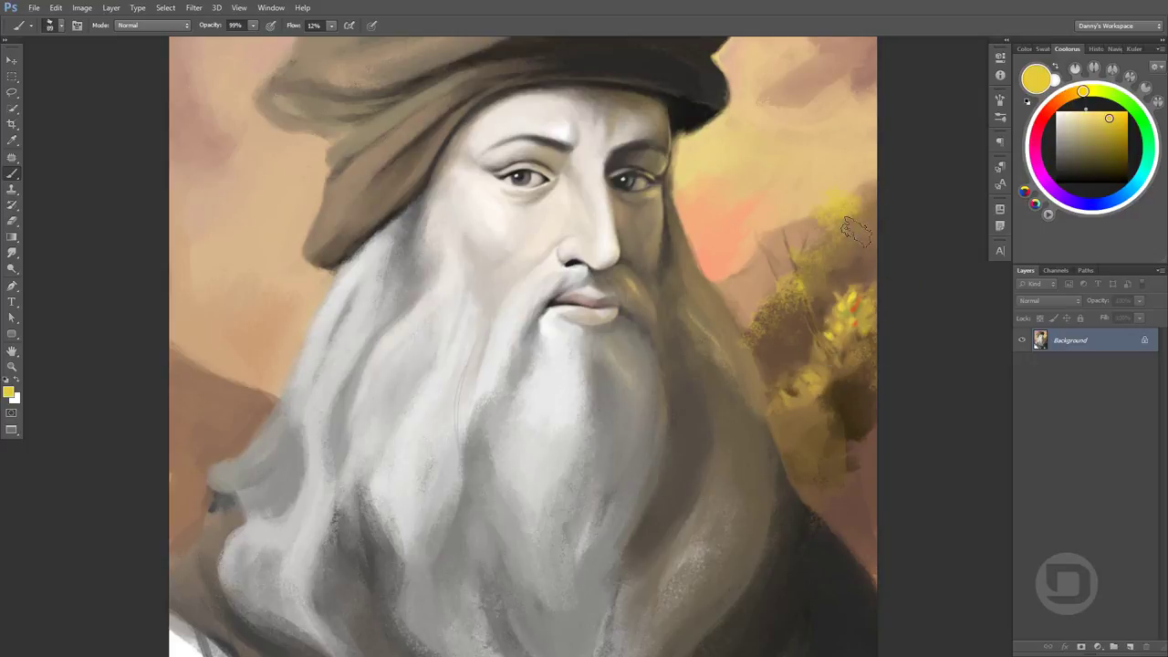
drag(831, 203, 865, 246)
alt+click(865, 251)
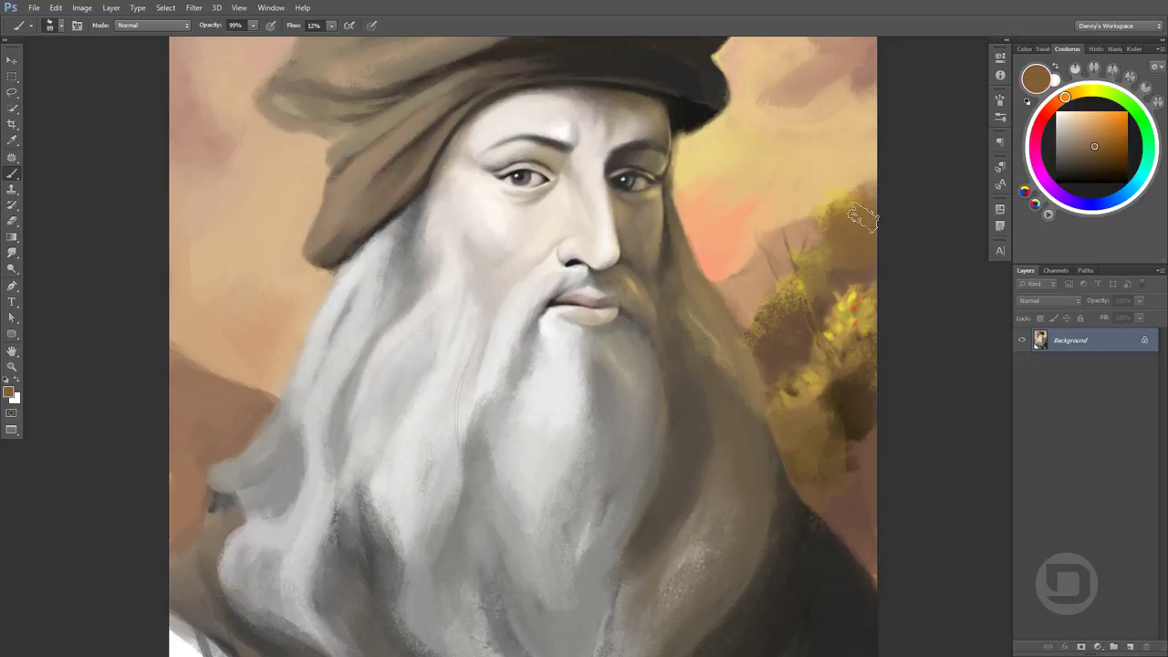
alt+click(862, 217)
scroll(848, 238, up, 1)
Paint a light tan stroke along the branch, a reddish tip, and an orange dab on the bush's left edge
alt+click(803, 273)
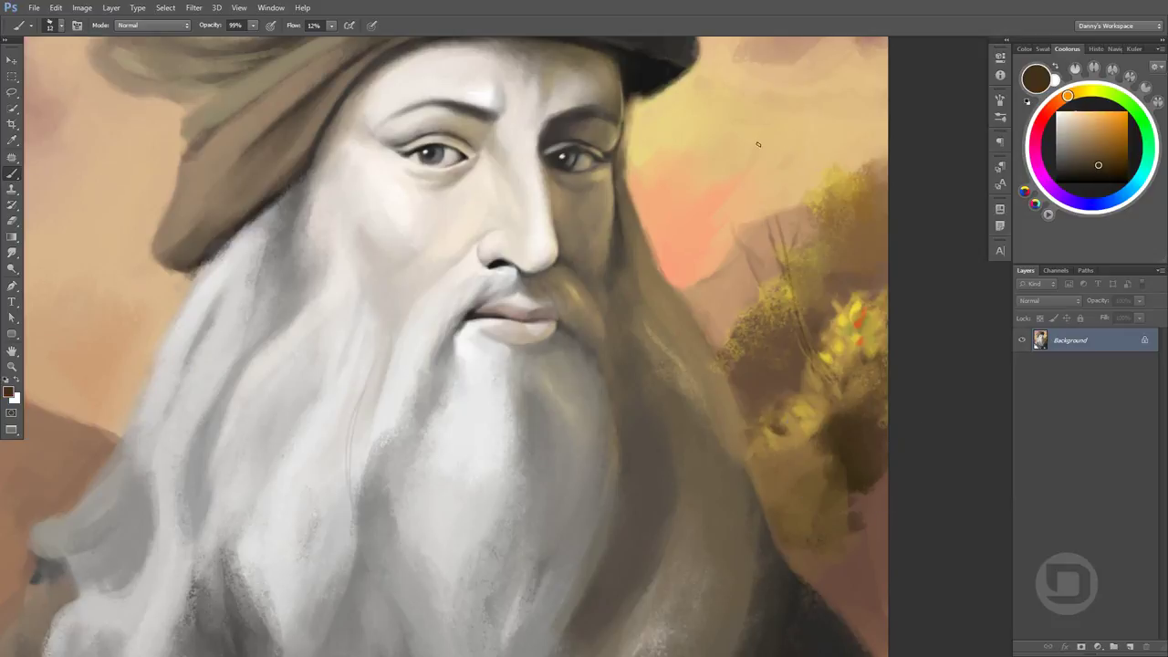
alt+click(783, 246)
drag(783, 255, 811, 349)
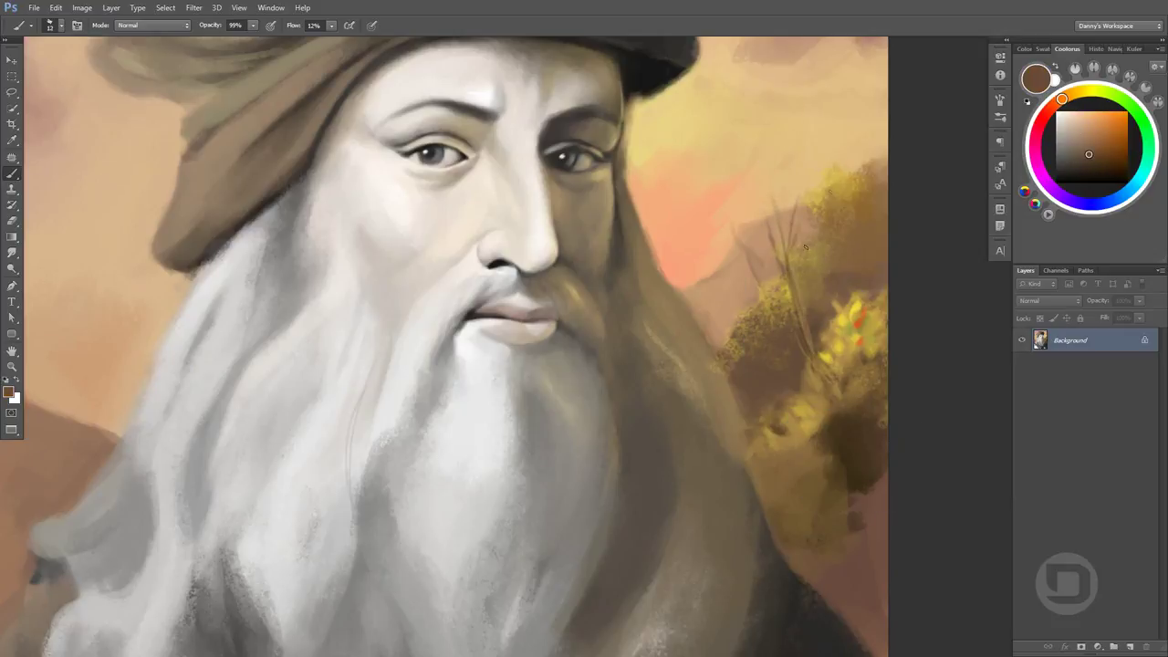
alt+shift+right_click(805, 246)
drag(794, 199, 798, 188)
alt+click(789, 203)
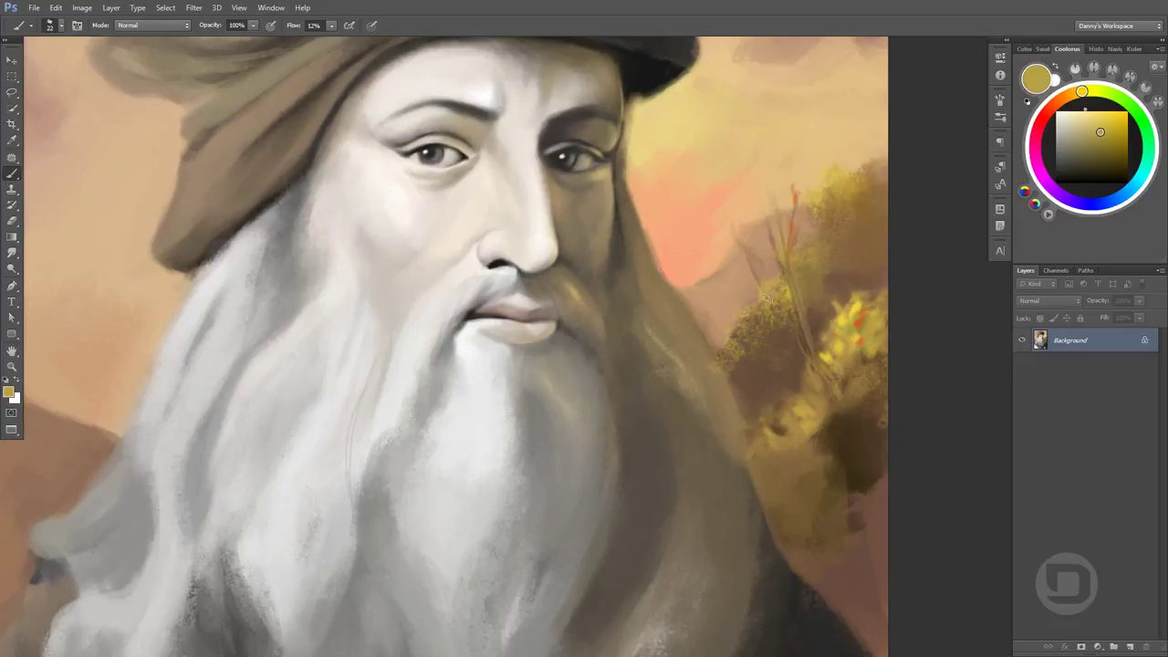
click(1059, 103)
drag(730, 326, 742, 315)
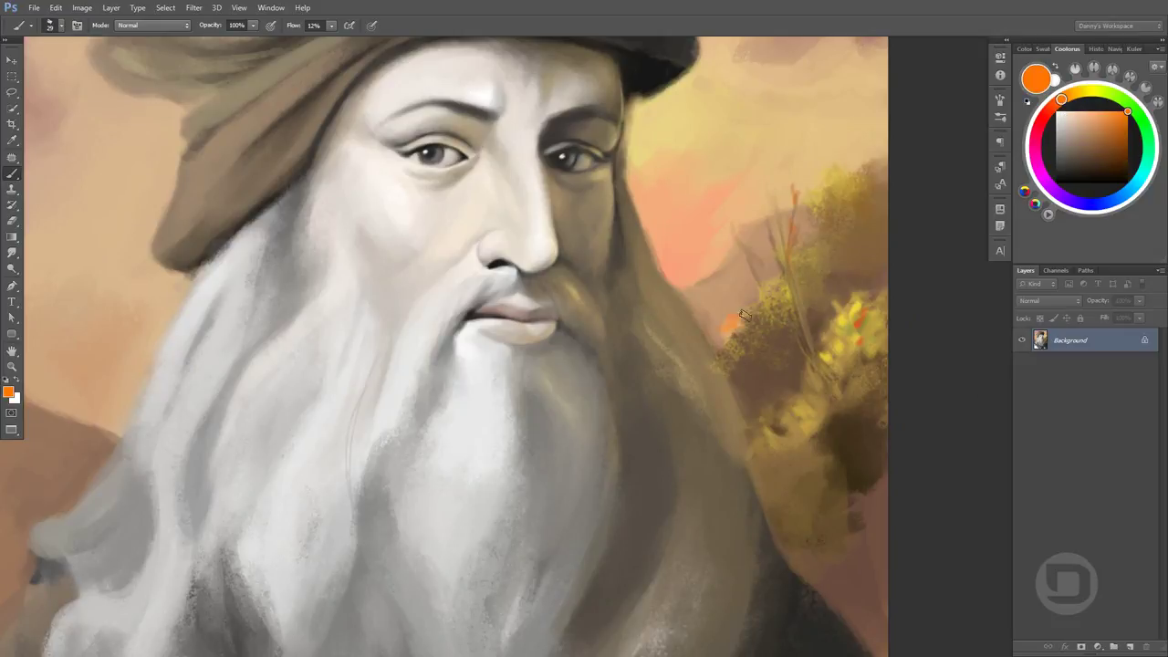
Sample olive-gold, olive-brown, peach, pale yellow, warm gold and muted brown tones from the painting
alt+click(732, 341)
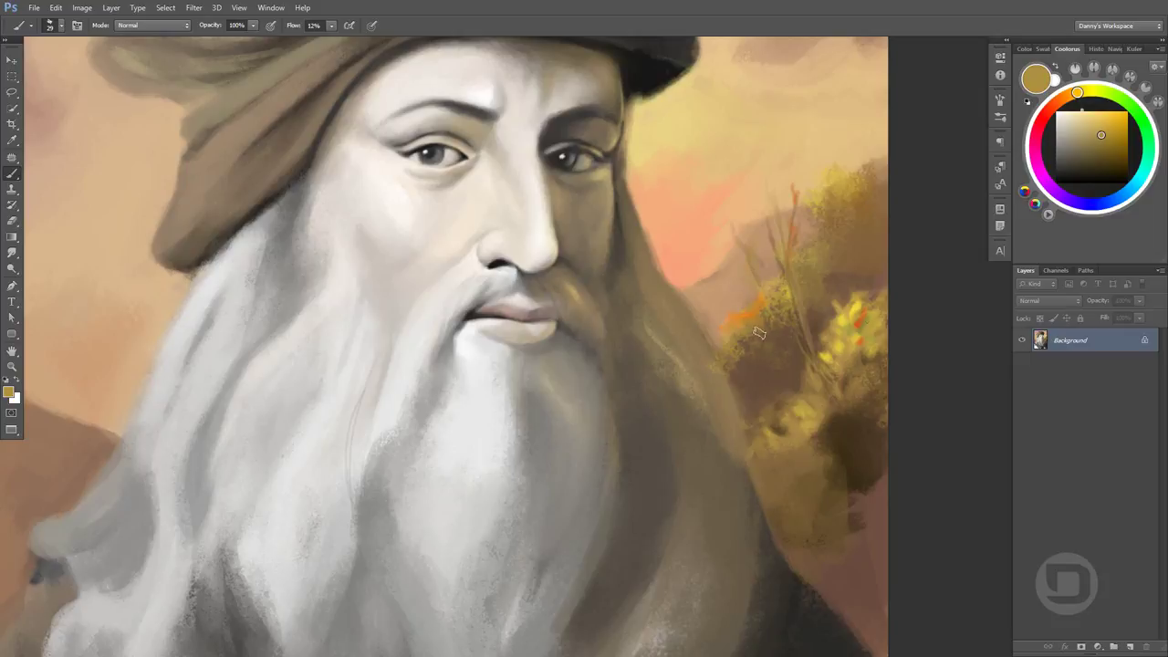
alt+click(883, 237)
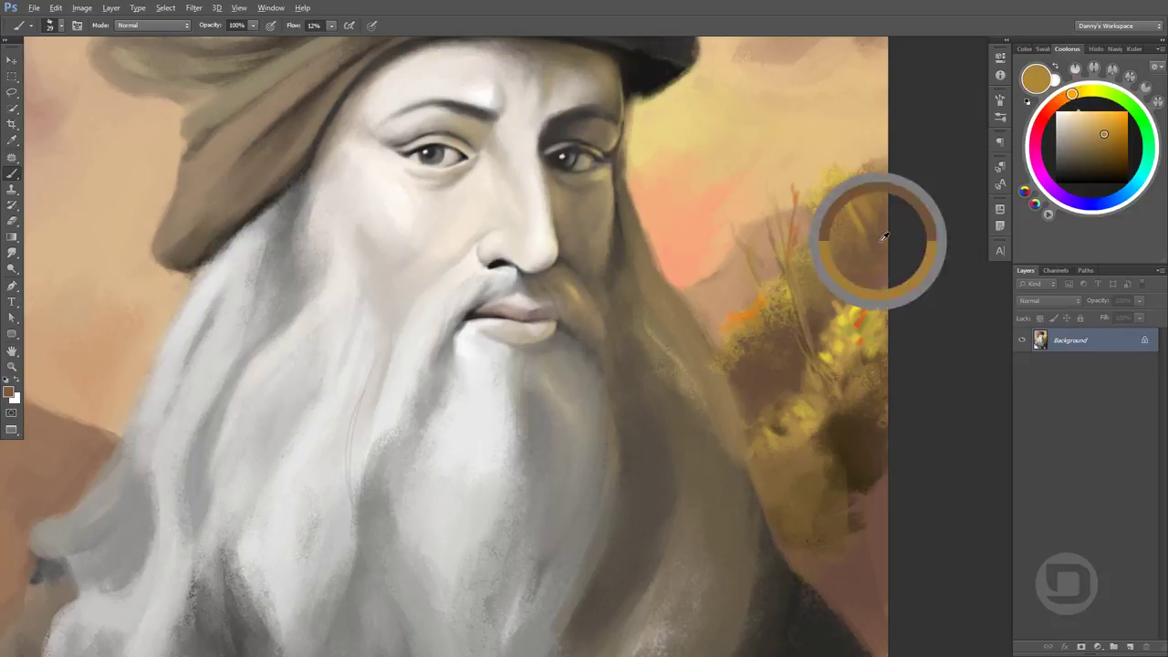
alt+click(731, 243)
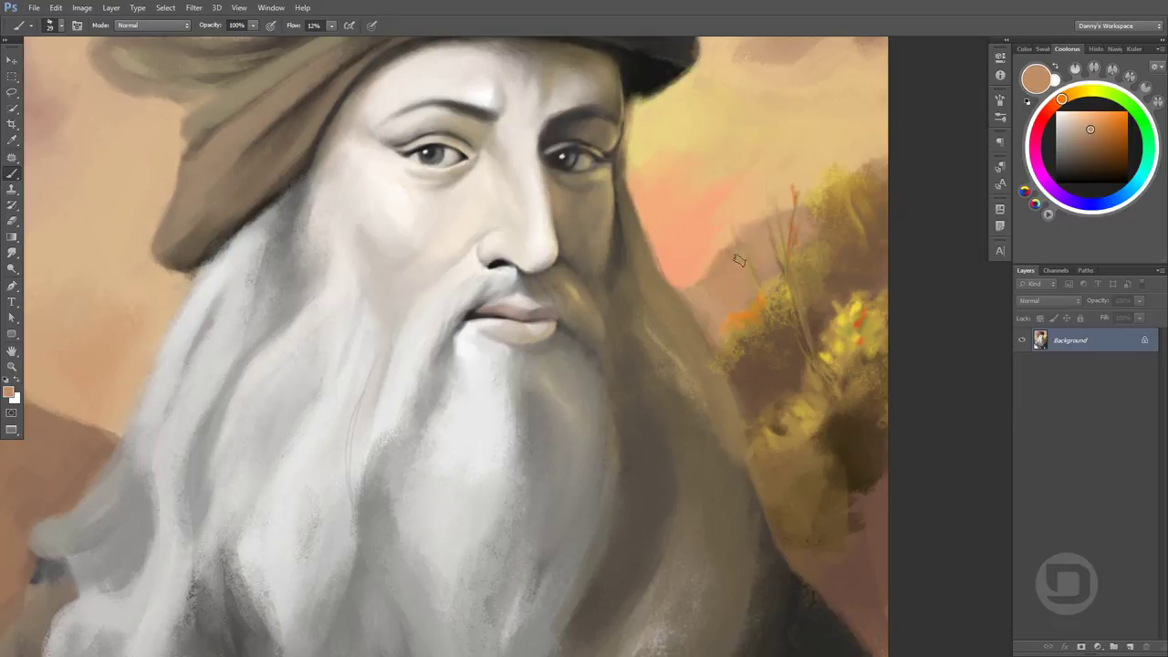
alt+click(755, 309)
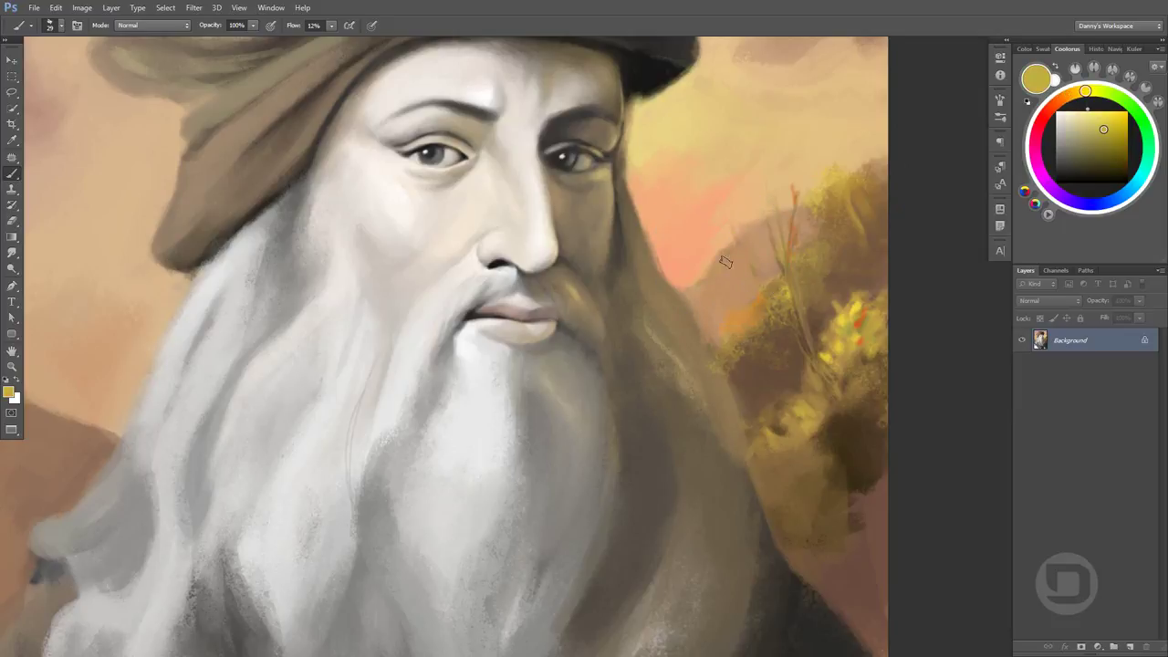
alt+click(793, 365)
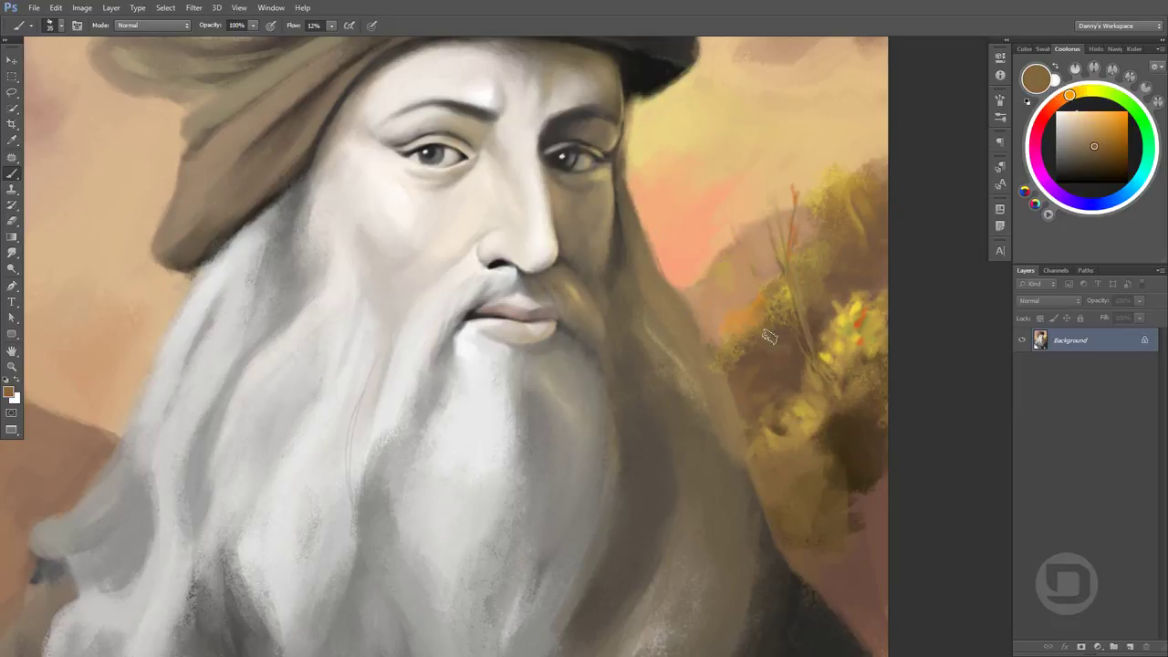
alt+click(781, 311)
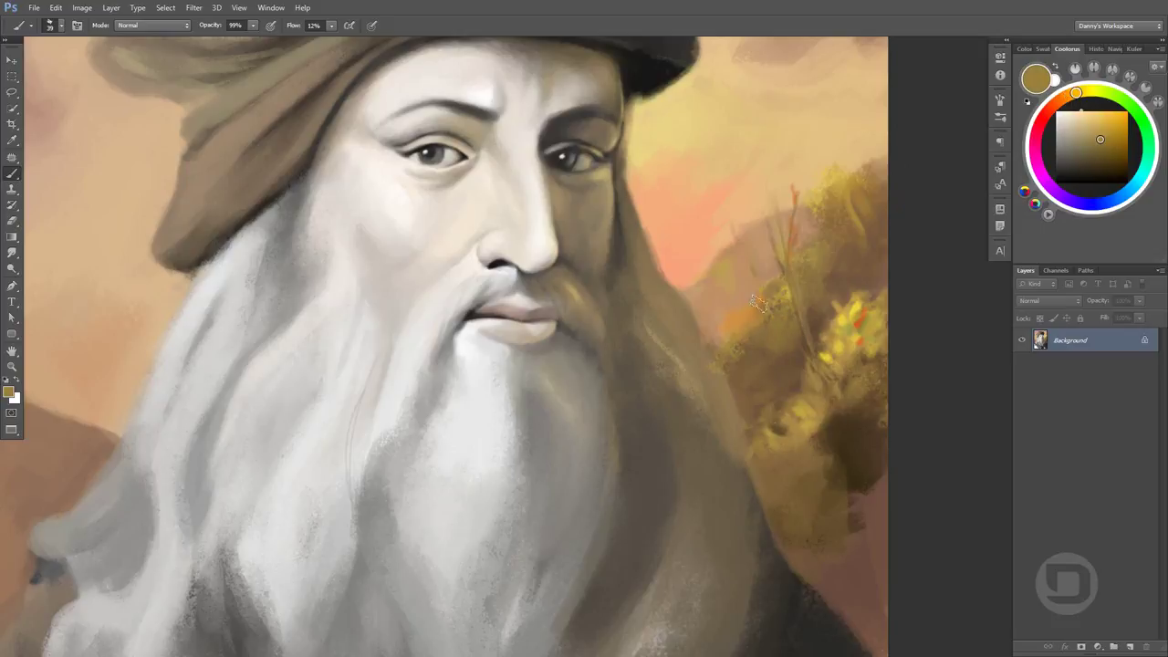
alt+click(856, 306)
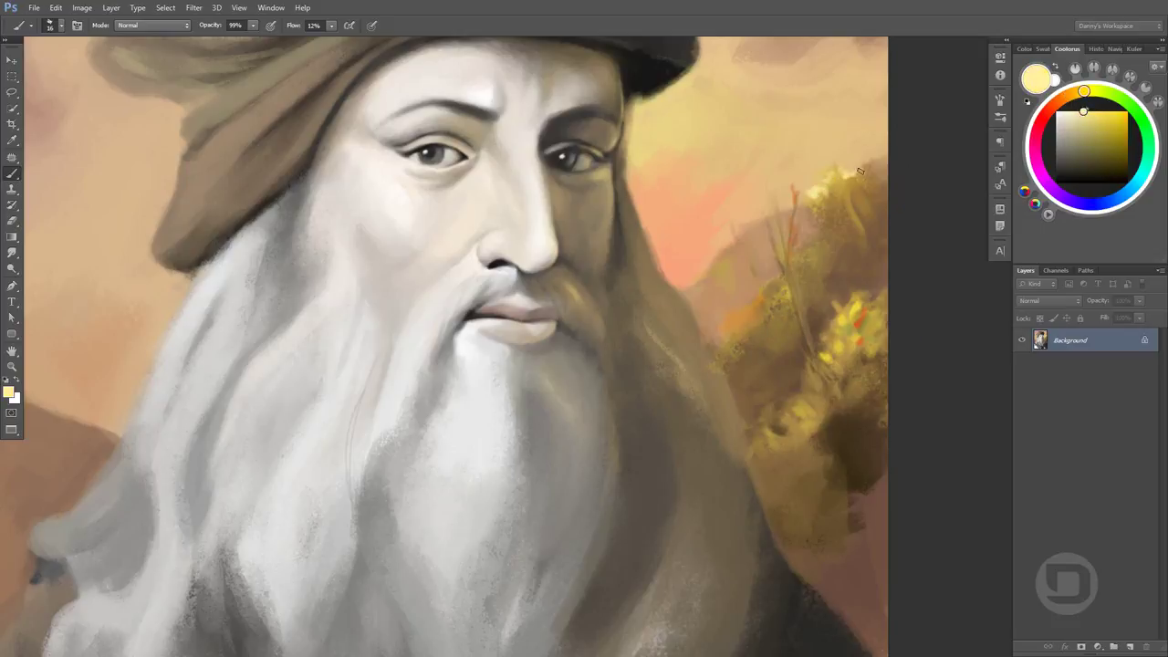
alt+click(812, 254)
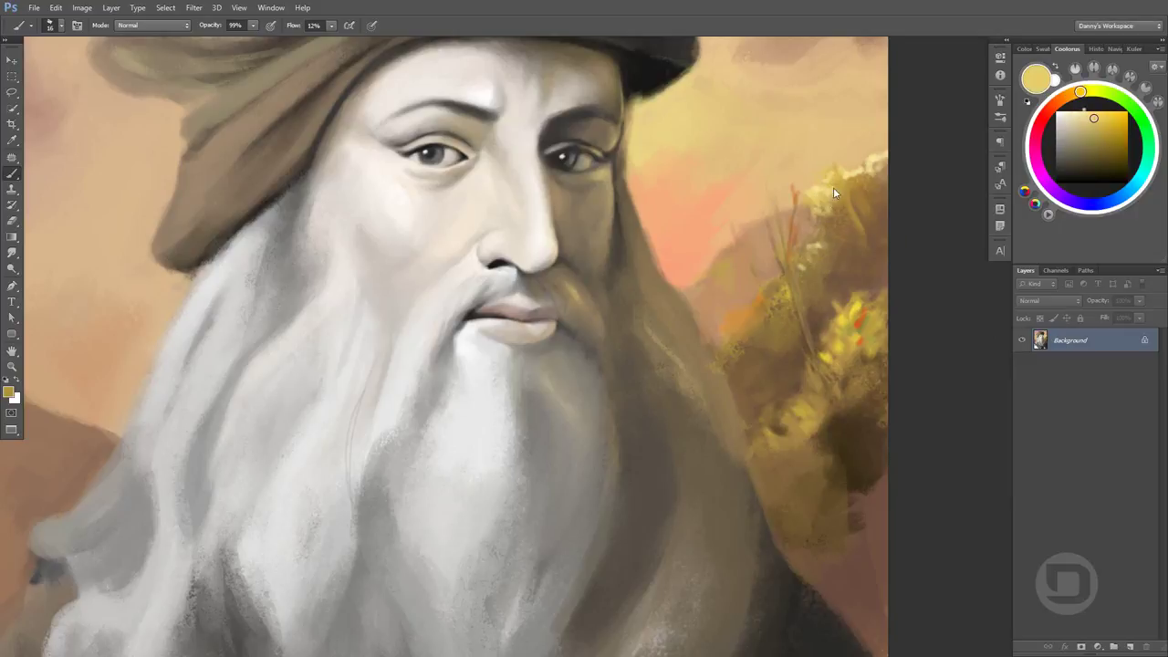
alt+click(834, 187)
alt+click(834, 157)
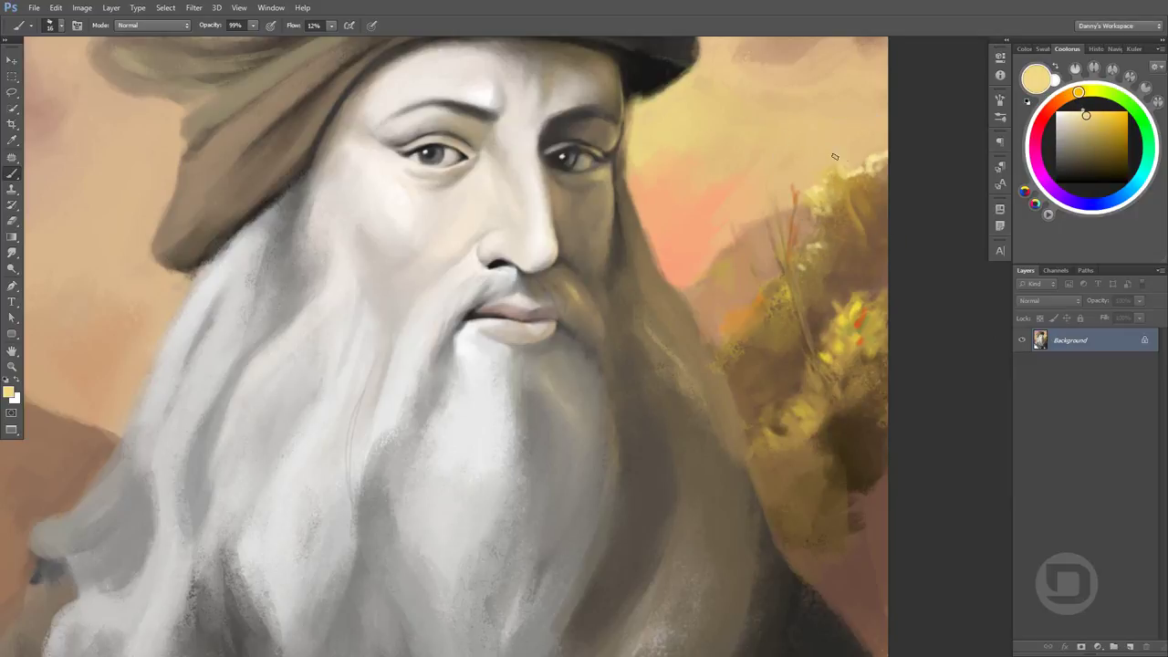
alt+click(854, 304)
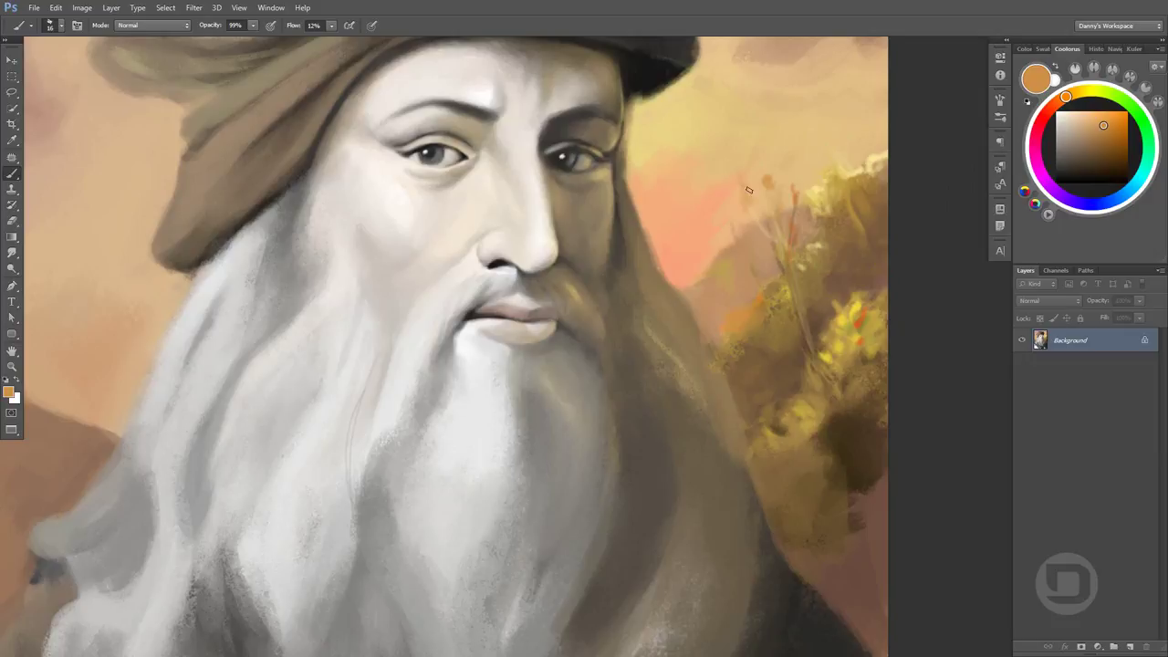
alt+click(826, 274)
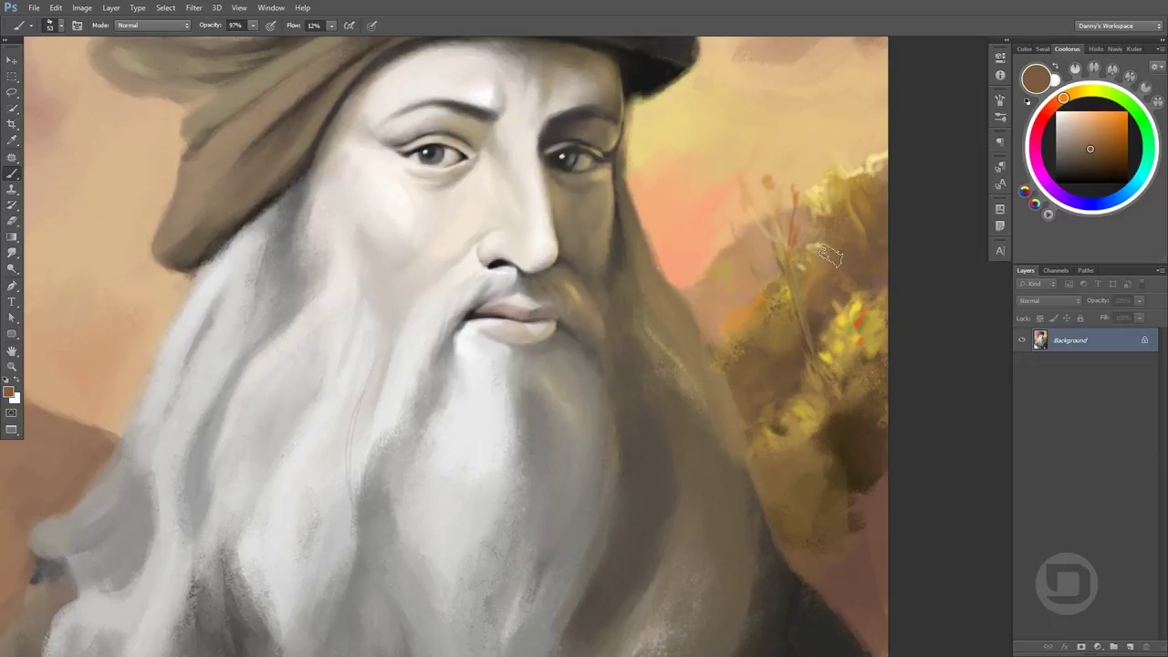
Darken the beard's right edge and paint dark brown strokes into the lower-right background
alt+click(744, 467)
drag(721, 440, 671, 336)
drag(697, 384, 739, 368)
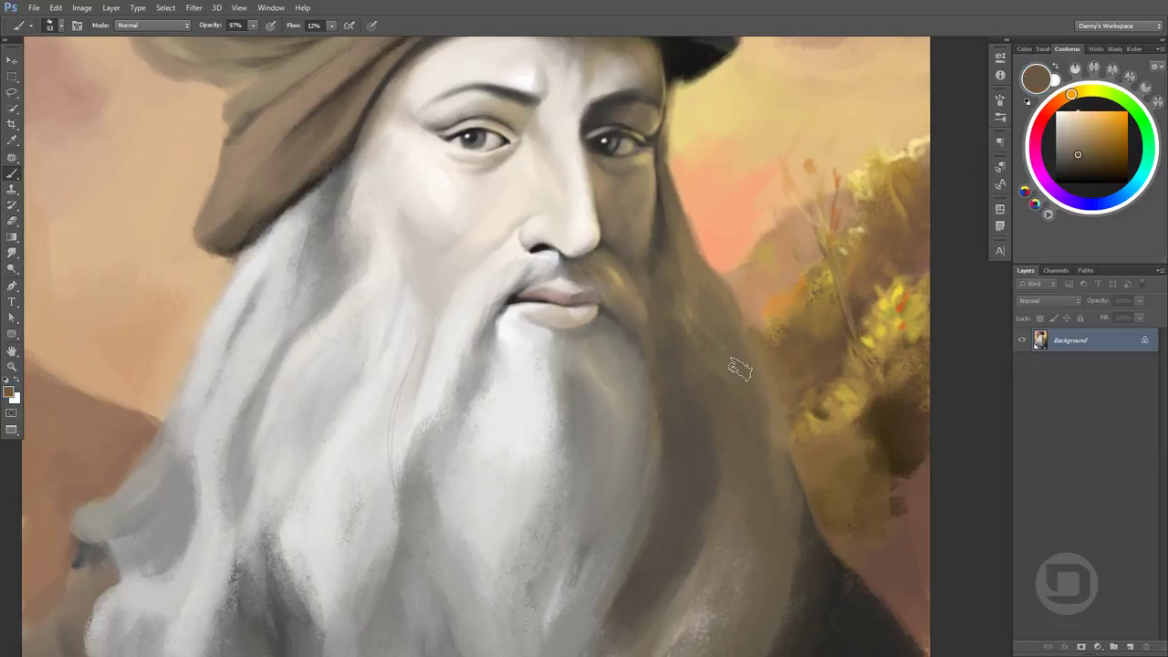
alt+click(914, 472)
mouse_move(881, 508)
mouse_down()
mouse_move(900, 587)
mouse_move(931, 621)
mouse_move(900, 587)
mouse_move(907, 626)
mouse_up()
alt+click(907, 612)
mouse_move(847, 417)
mouse_down()
mouse_move(821, 359)
mouse_move(857, 391)
mouse_move(829, 405)
mouse_move(844, 429)
mouse_up()
Dab golden-yellow and teal-green leaves into the lower-right foliage
alt+click(858, 391)
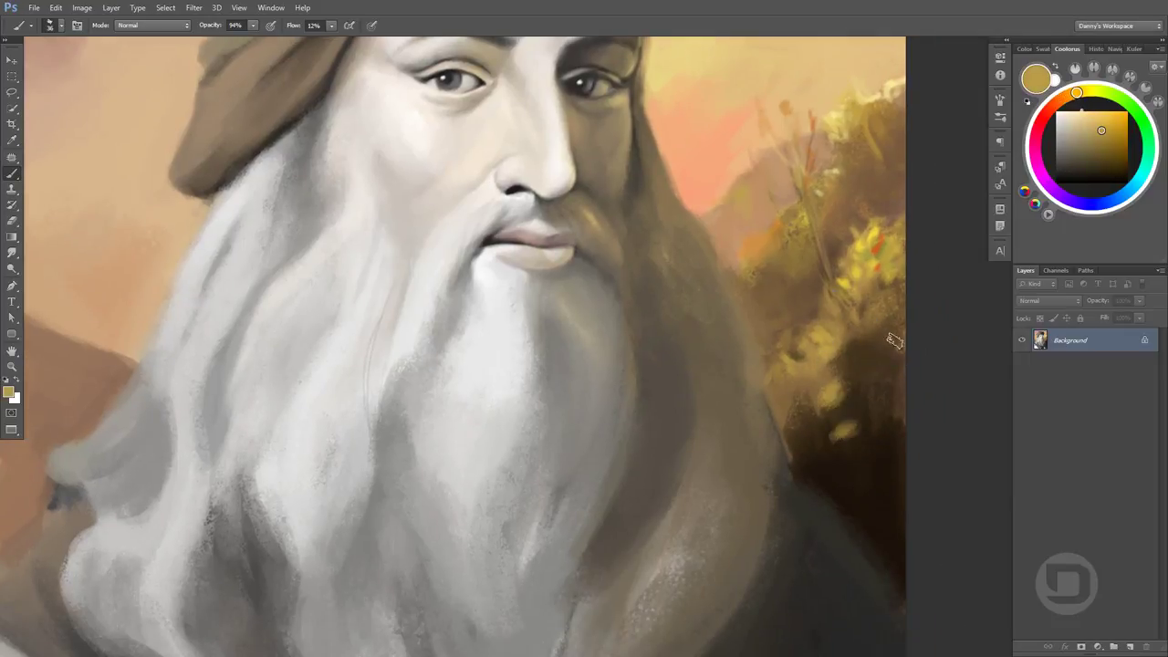
drag(1077, 92, 1135, 112)
drag(1086, 137, 1079, 147)
mouse_move(845, 400)
mouse_down()
mouse_move(830, 363)
mouse_move(839, 433)
mouse_move(861, 410)
mouse_move(867, 456)
mouse_move(835, 429)
mouse_move(883, 461)
mouse_up()
click(1095, 160)
Paint dark brown shadows over the green dabs in the right foliage, with the layer list hidden
alt+click(866, 418)
alt+click(848, 436)
key(F7)
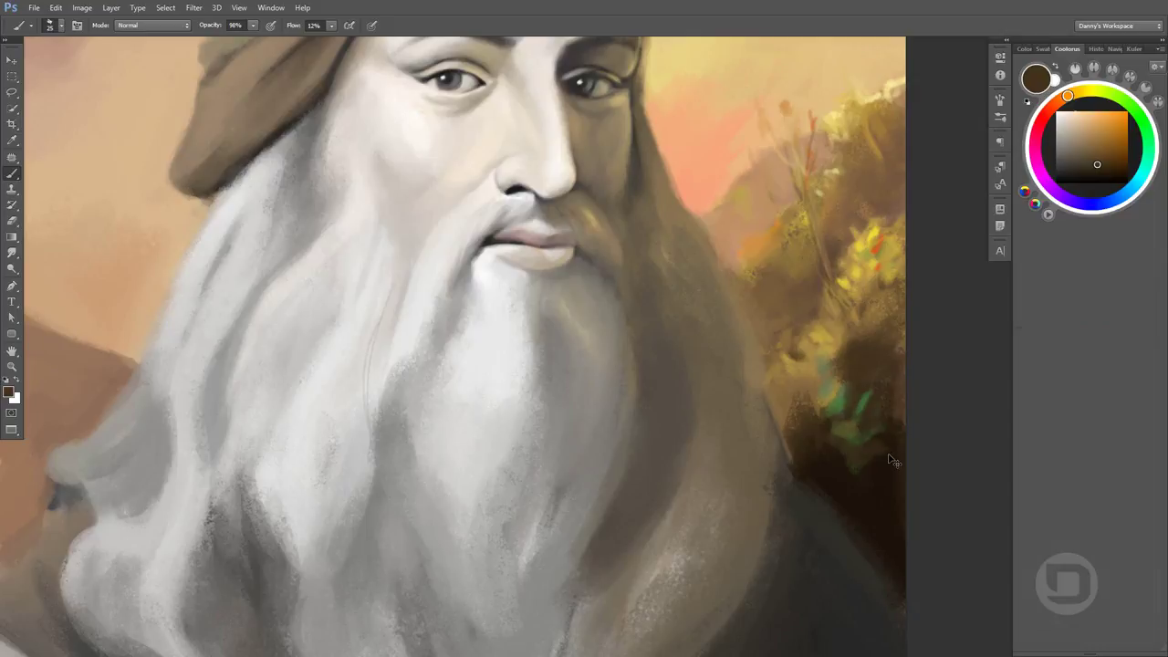
alt+click(870, 440)
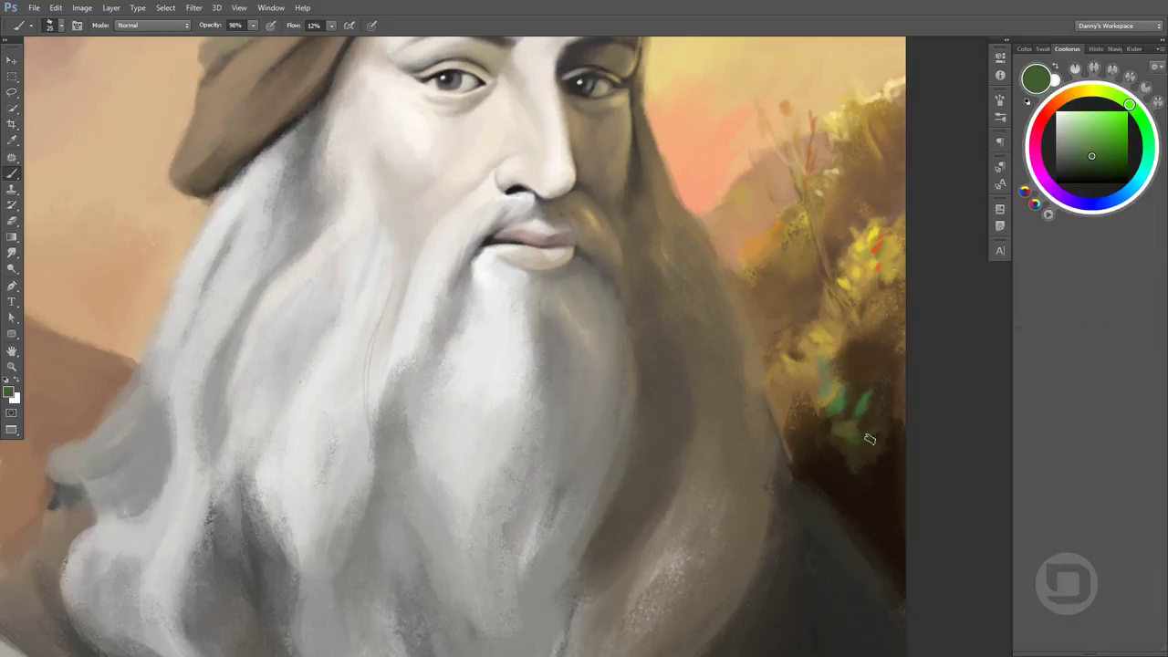
alt+click(871, 362)
mouse_move(876, 383)
mouse_down()
mouse_move(872, 402)
mouse_move(846, 325)
mouse_up()
alt+click(872, 397)
Add olive-green and golden-yellow dabs to the right foliage
alt+click(846, 326)
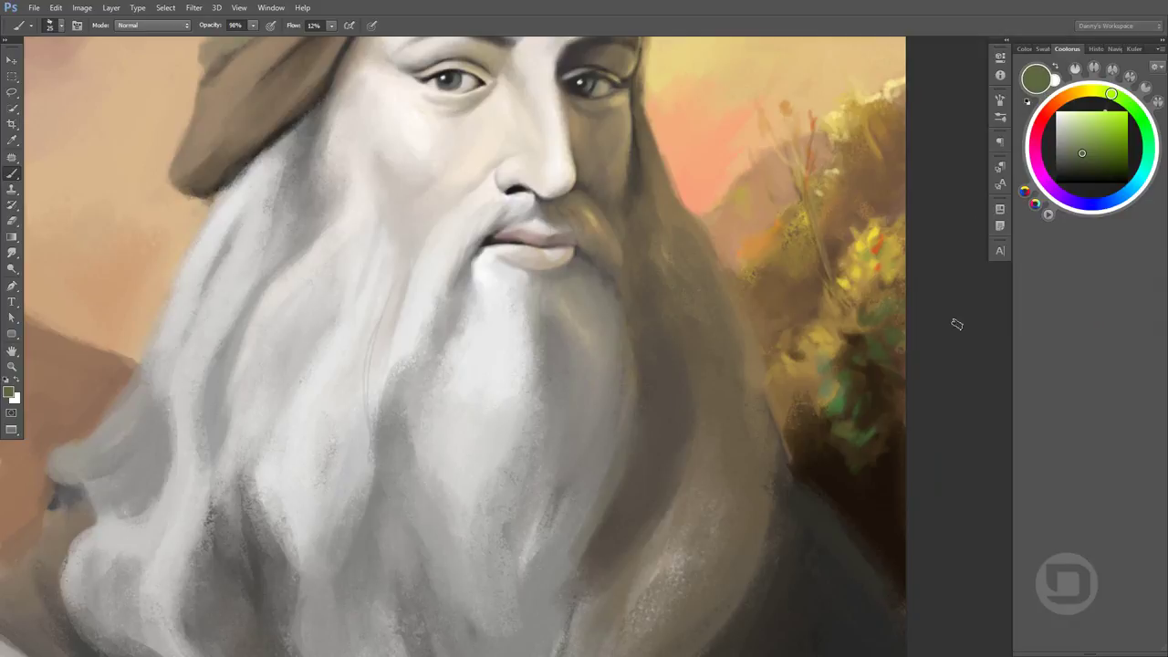
drag(853, 369, 821, 427)
alt+click(827, 356)
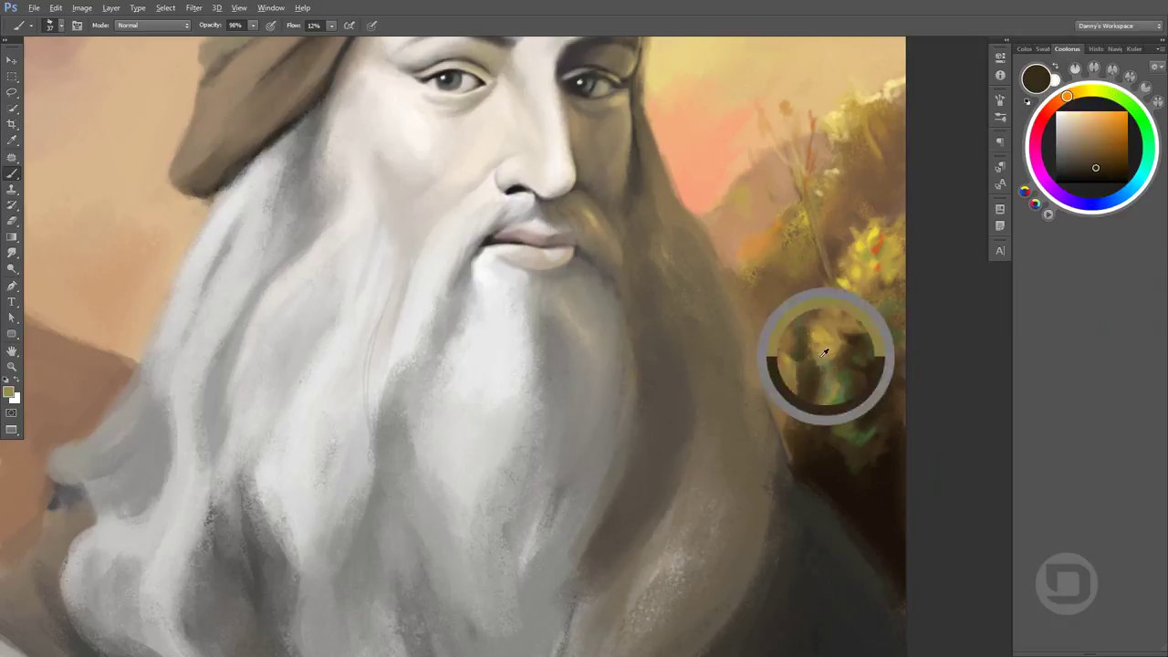
drag(767, 324, 794, 333)
alt+click(795, 332)
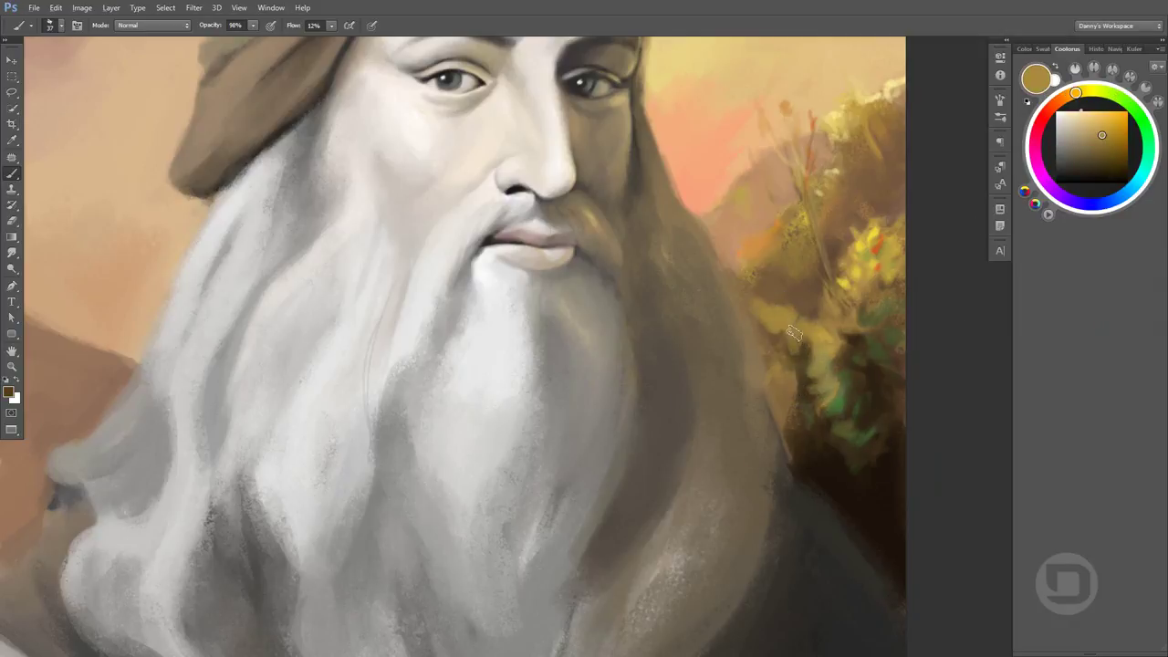
Paint dark brown dabs into the foliage at 100% opacity, then pick brighter yellow at 96% opacity
key(0)
alt+click(822, 321)
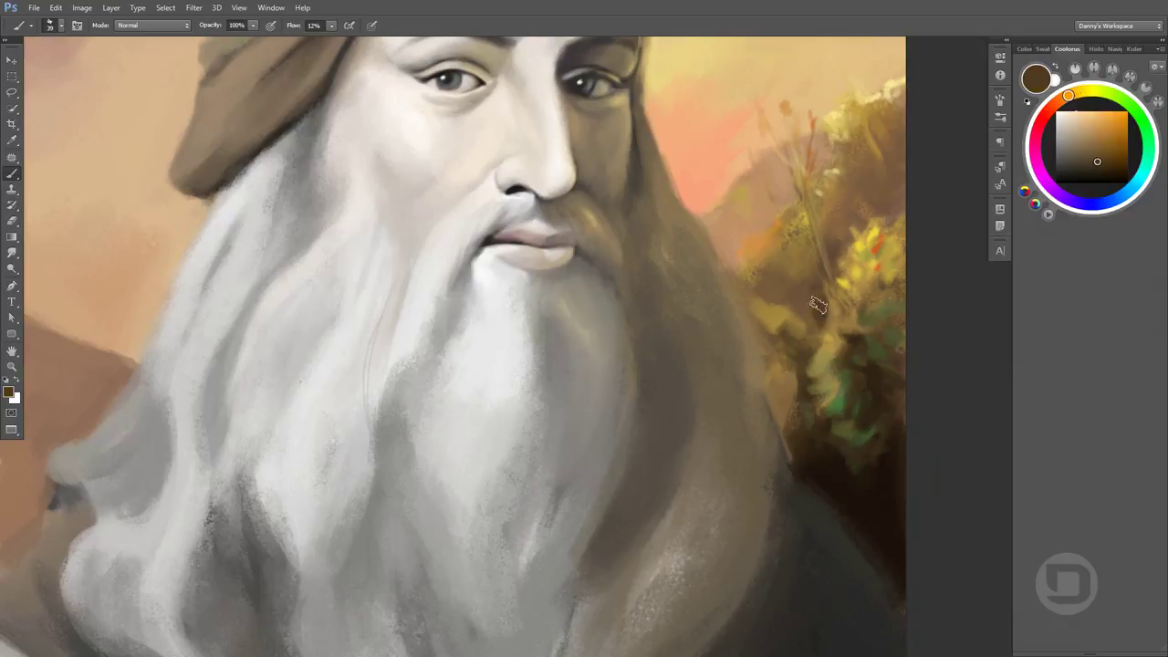
mouse_move(811, 325)
mouse_down()
mouse_move(787, 285)
mouse_move(779, 223)
mouse_up()
alt+click(858, 267)
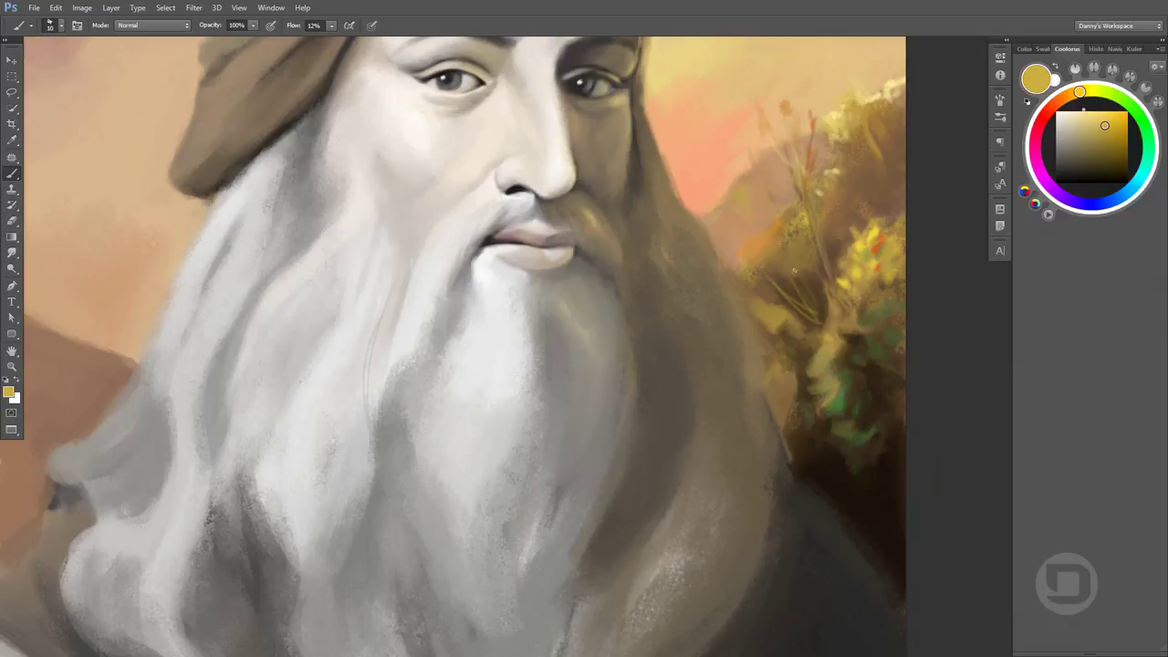
key(9)
key(7)
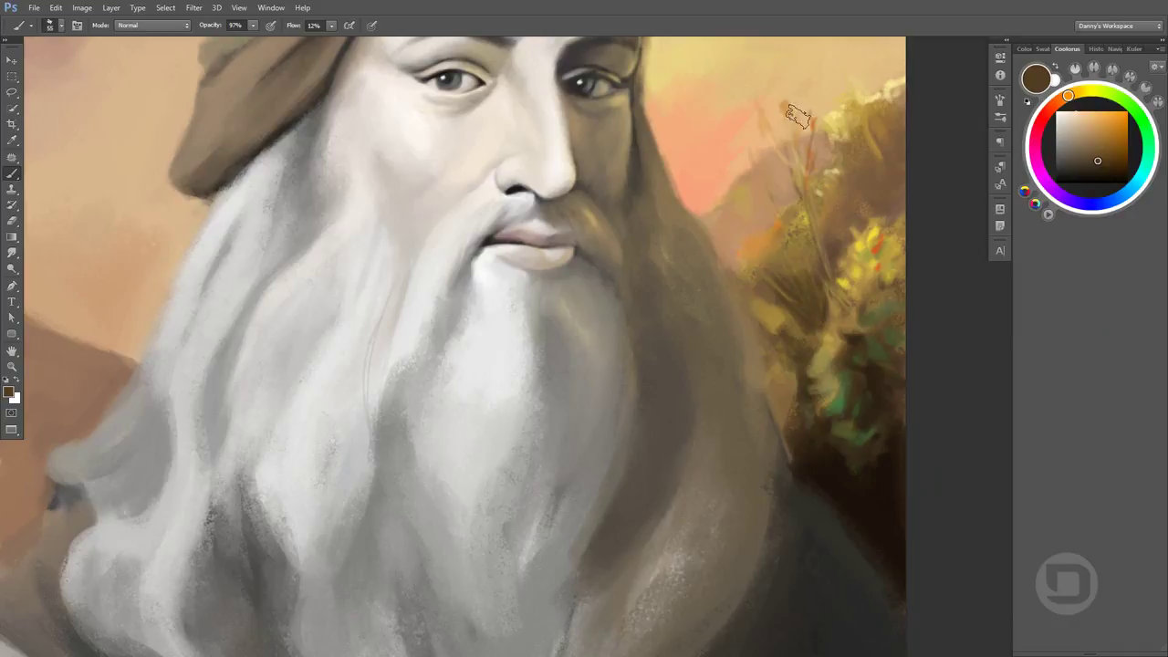
alt+click(861, 248)
key(9)
key(6)
Paint pink and mauve blossoms onto the bush beside the beard
click(785, 247)
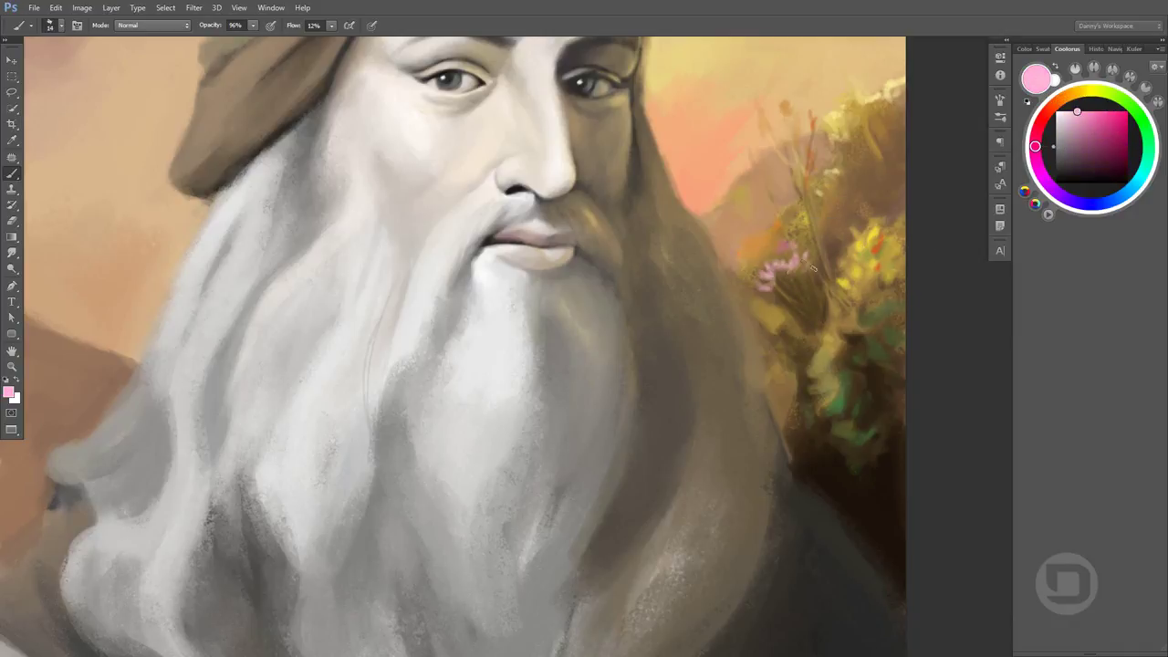
alt+click(774, 285)
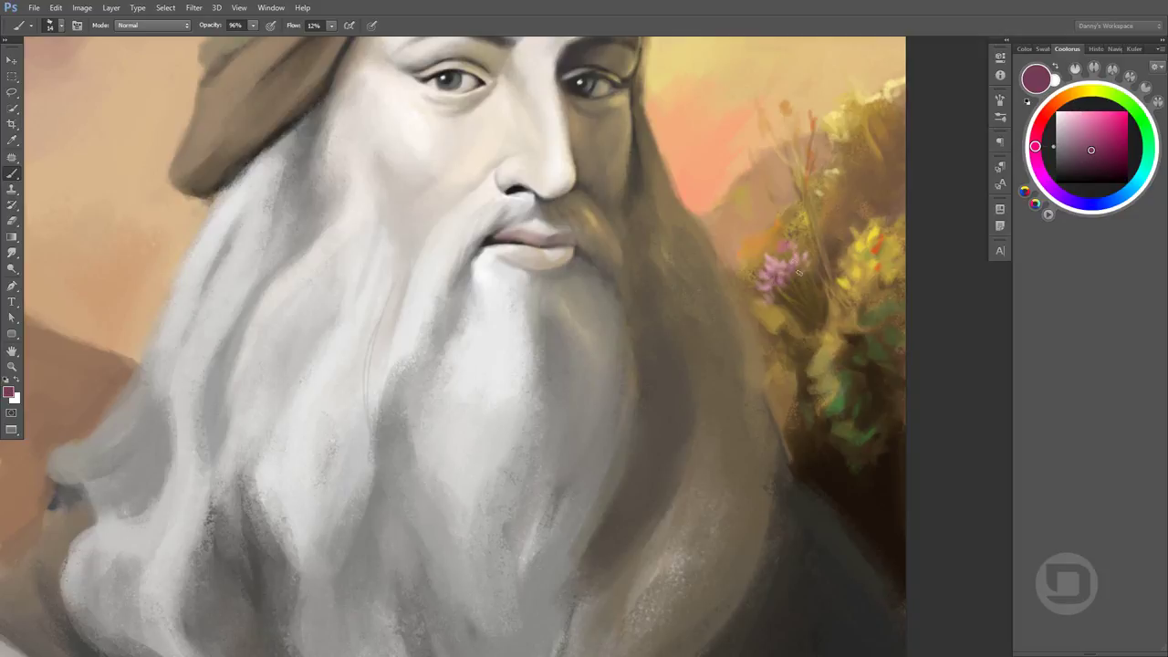
alt+click(792, 273)
drag(812, 279, 792, 290)
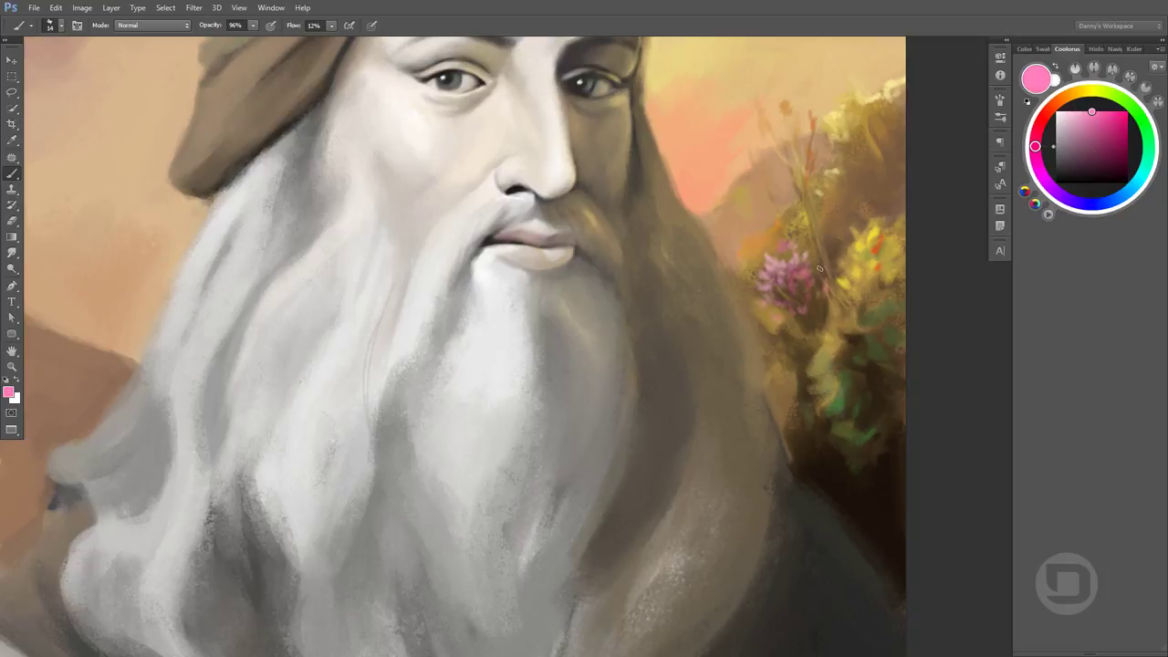
drag(858, 223, 824, 221)
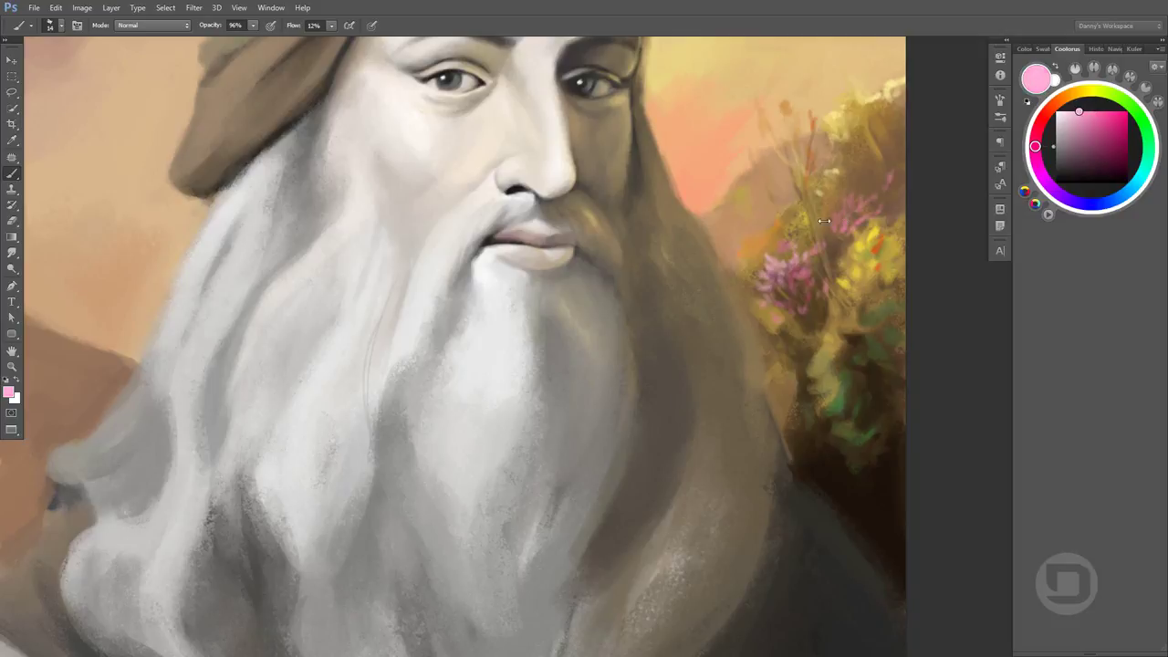
Paint a light brown grass stalk above the bush at 96% opacity
alt+click(891, 204)
key(9)
key(6)
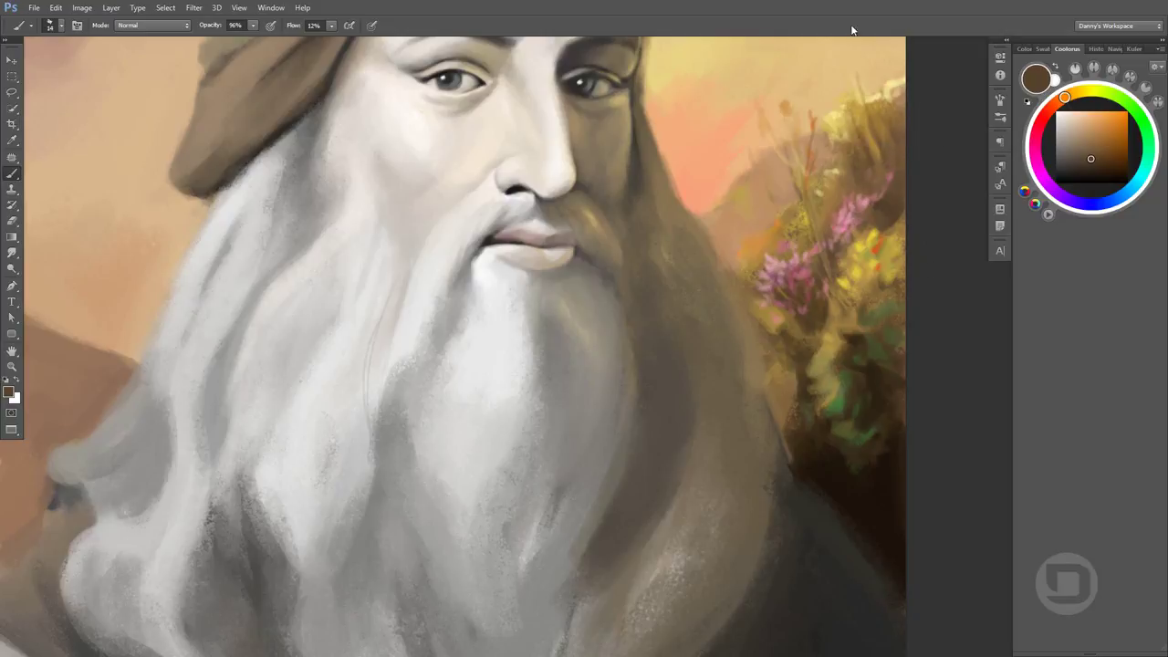
alt+click(877, 169)
drag(890, 165, 867, 104)
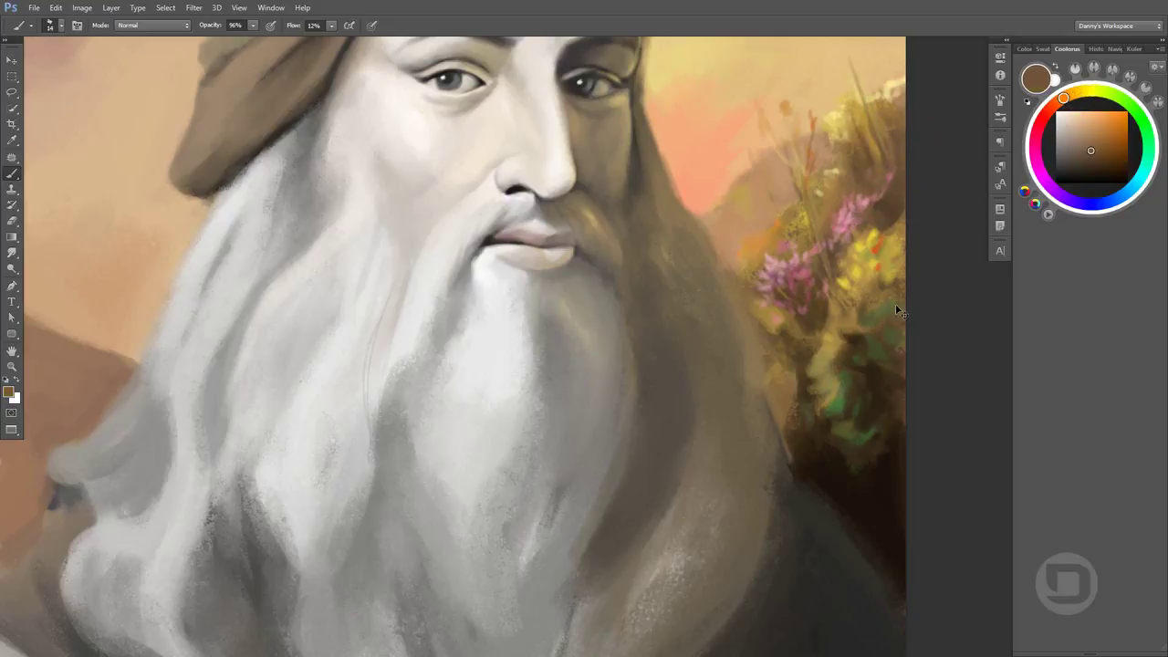
Fill the hill area with dark olive and brown at 100% opacity and touch up its edge
scroll(746, 183, down, 1)
key(0)
alt+click(754, 196)
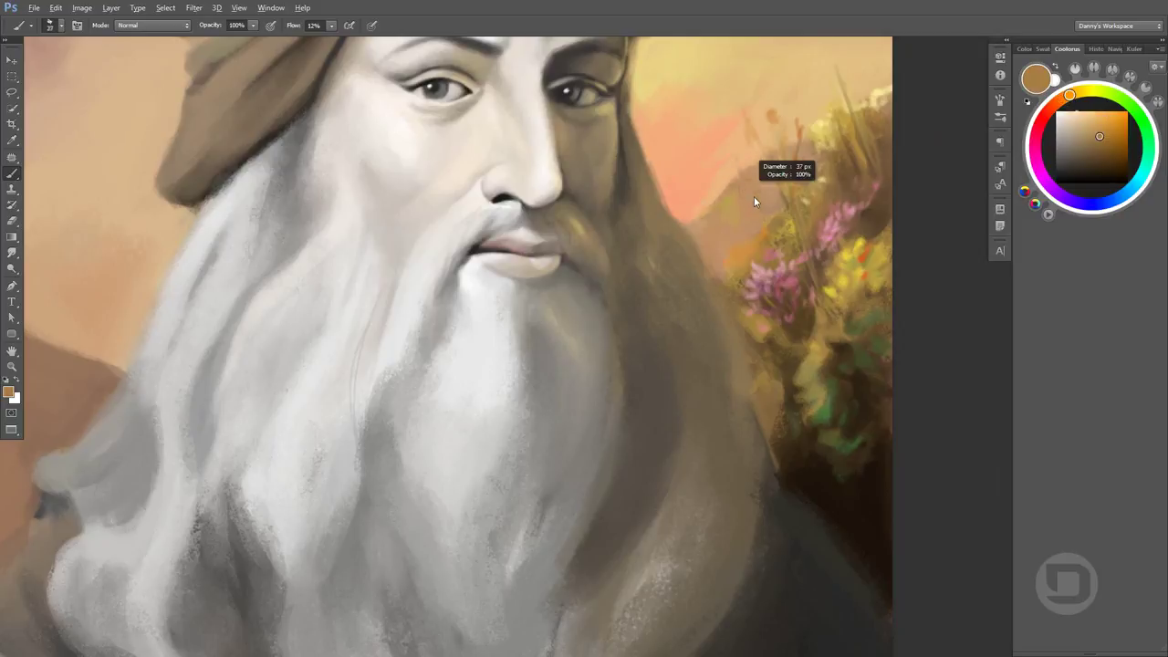
drag(781, 169, 736, 188)
alt+click(711, 197)
alt+click(694, 234)
mouse_move(730, 239)
mouse_down()
mouse_move(761, 197)
mouse_move(709, 173)
mouse_up()
alt+click(739, 183)
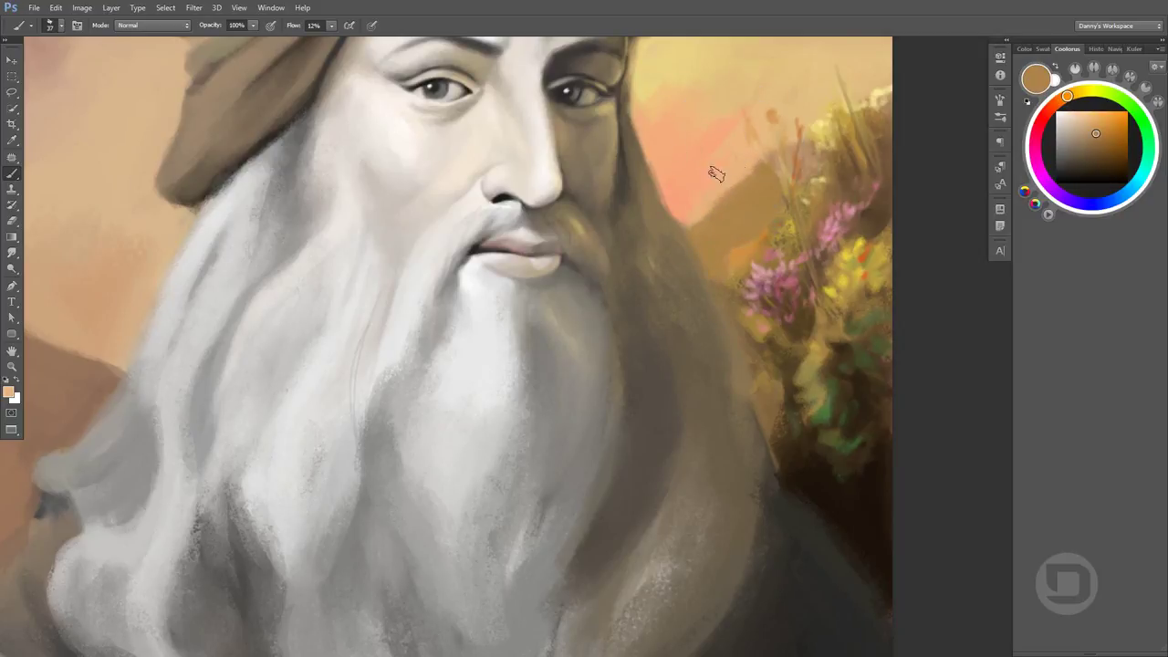
alt+click(763, 188)
alt+click(787, 180)
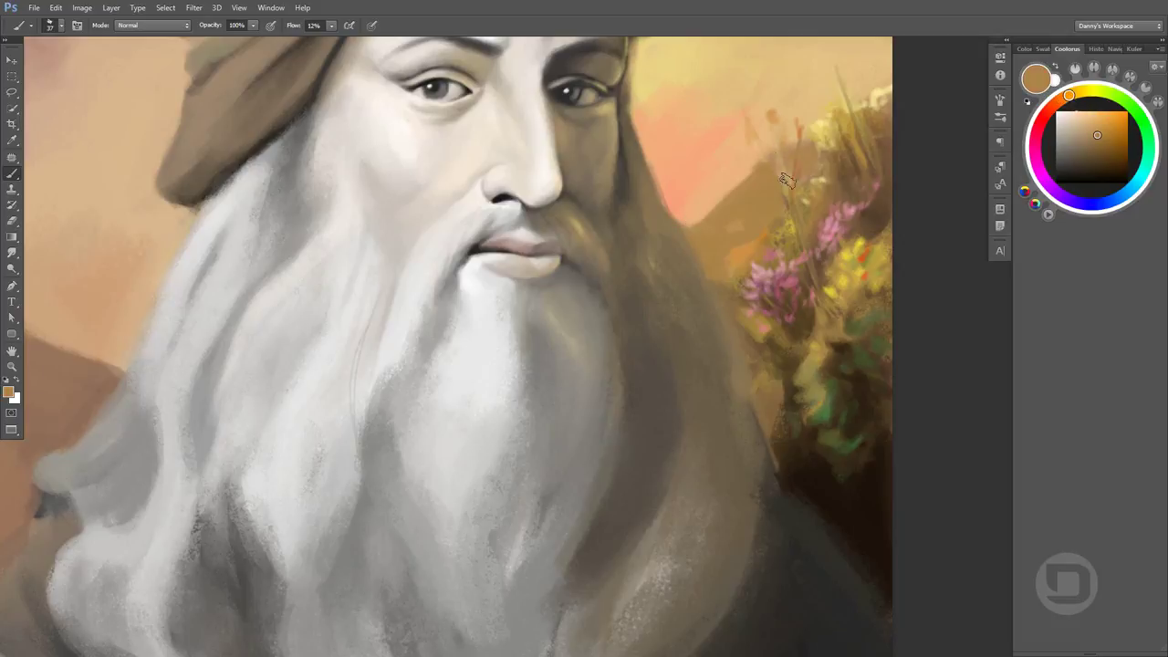
Dab bright pink flowers onto the lower foliage and shift the colour to orange-red
alt+click(862, 447)
alt+click(867, 461)
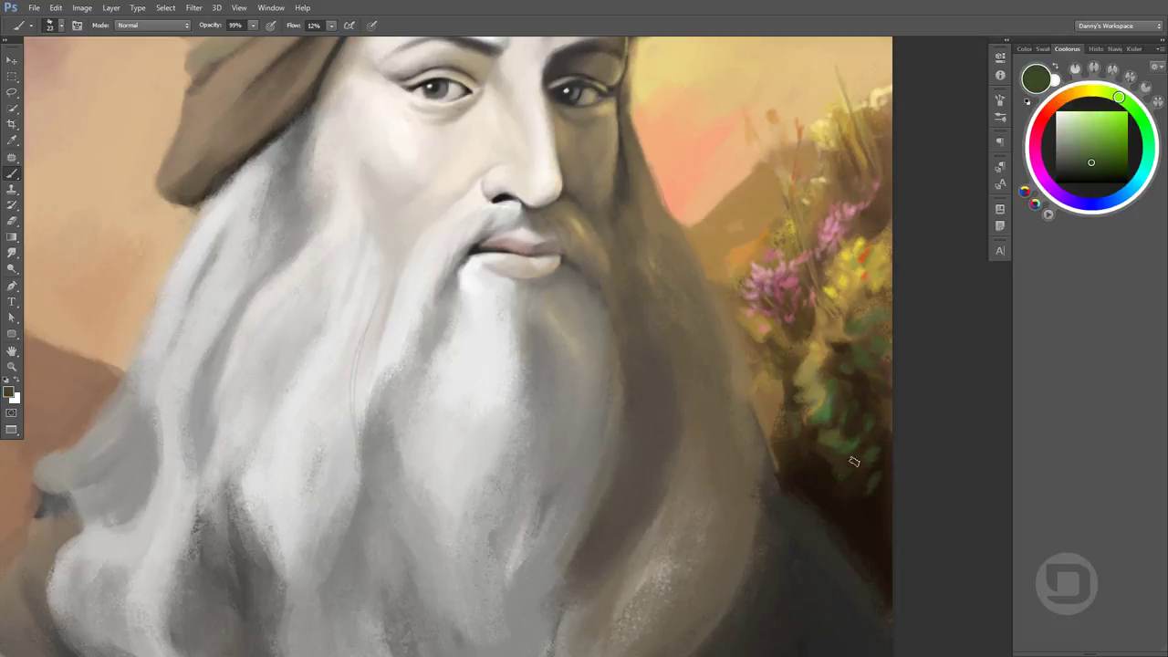
alt+click(790, 279)
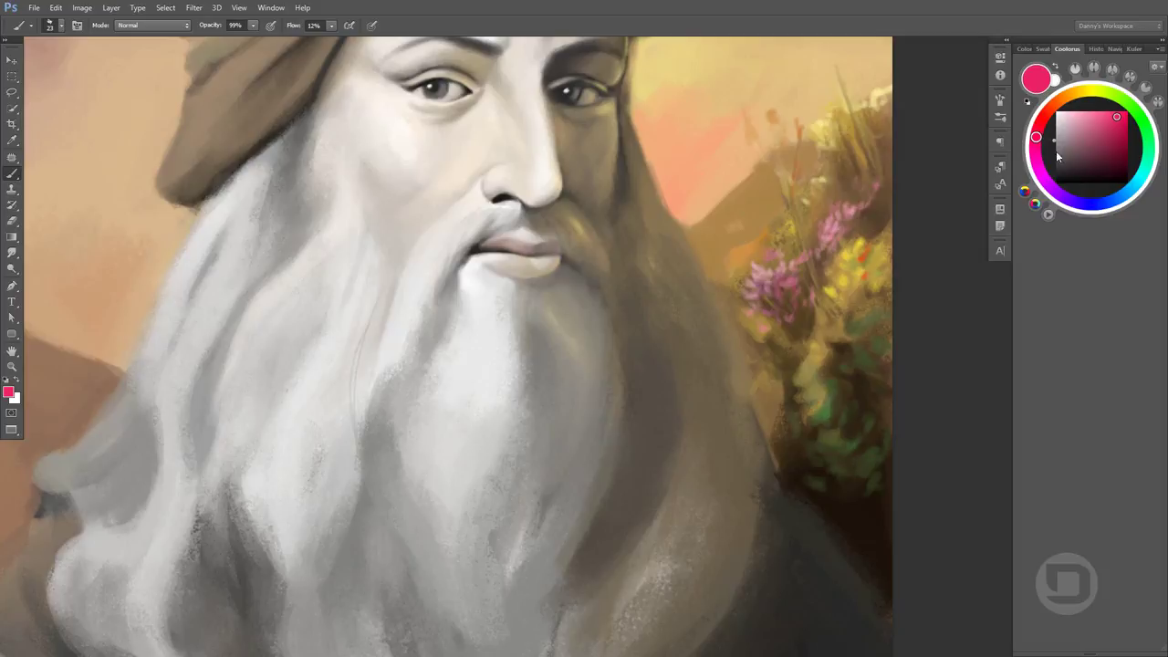
drag(838, 417, 826, 429)
key(0)
alt+click(833, 431)
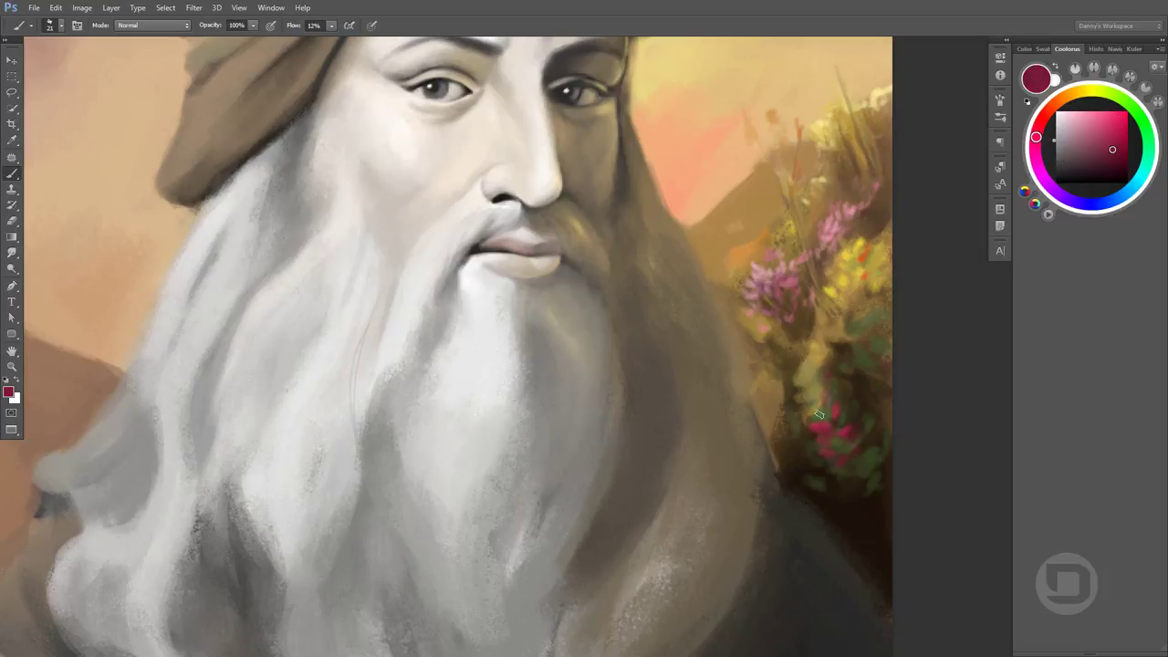
drag(1114, 144, 1104, 132)
Sample dark browns and olive from the foliage and paint olive strokes along its lower edge
alt+click(859, 484)
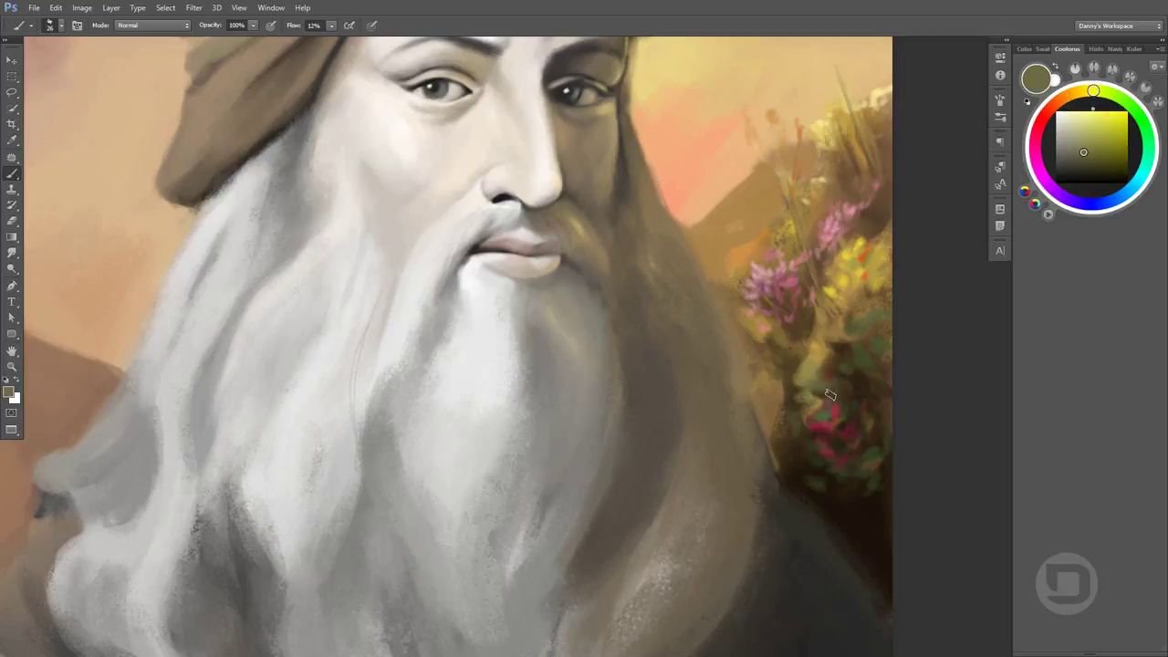
alt+click(824, 362)
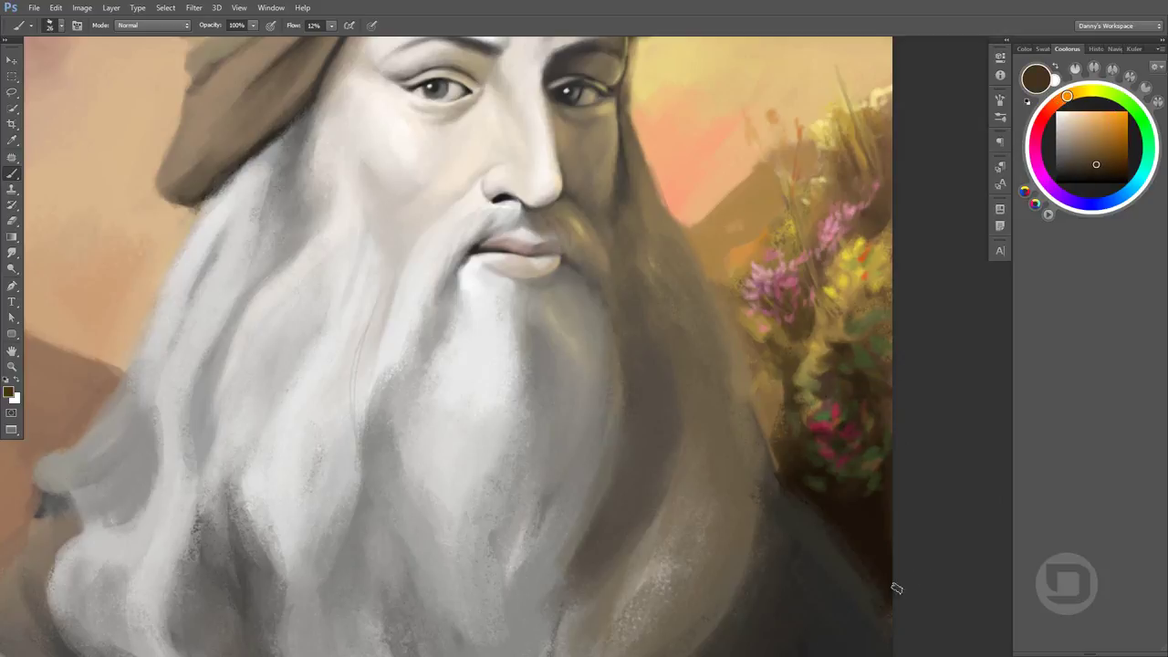
alt+click(874, 556)
alt+click(862, 488)
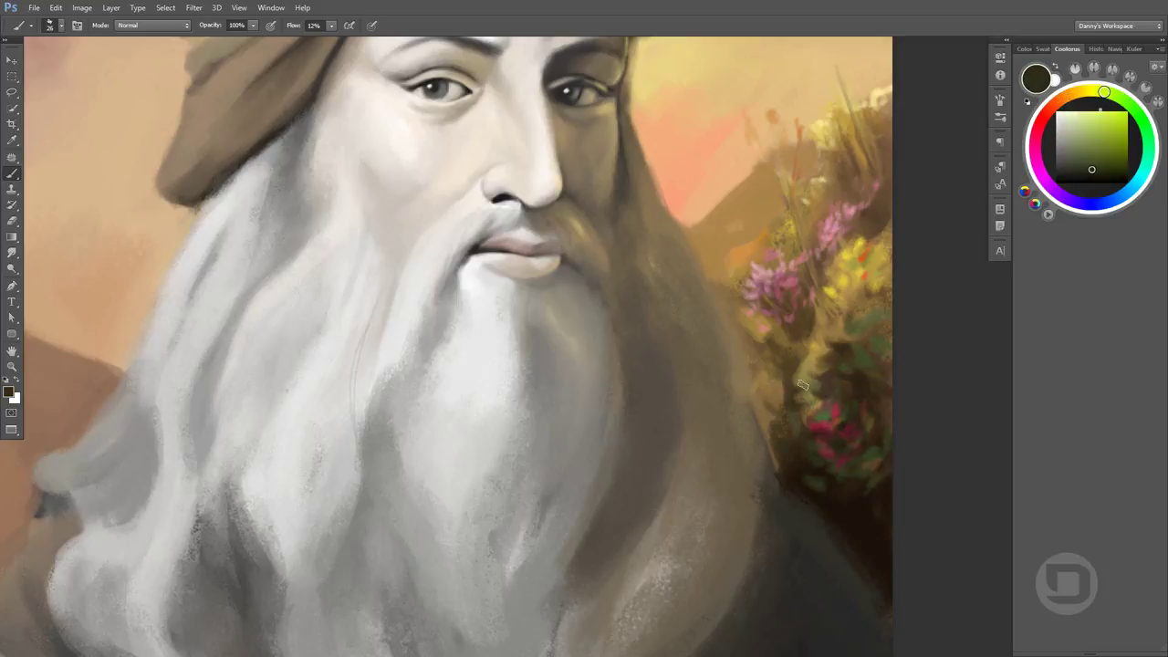
alt+click(794, 388)
alt+click(819, 358)
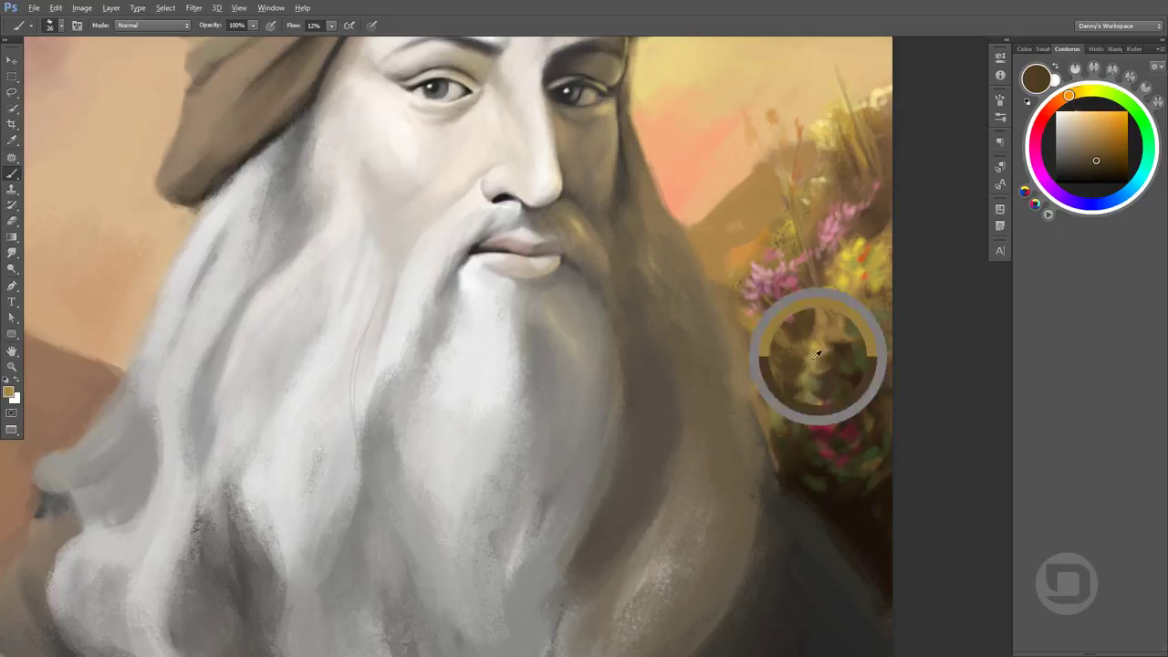
mouse_move(832, 533)
mouse_down()
mouse_move(863, 548)
mouse_move(809, 488)
mouse_up()
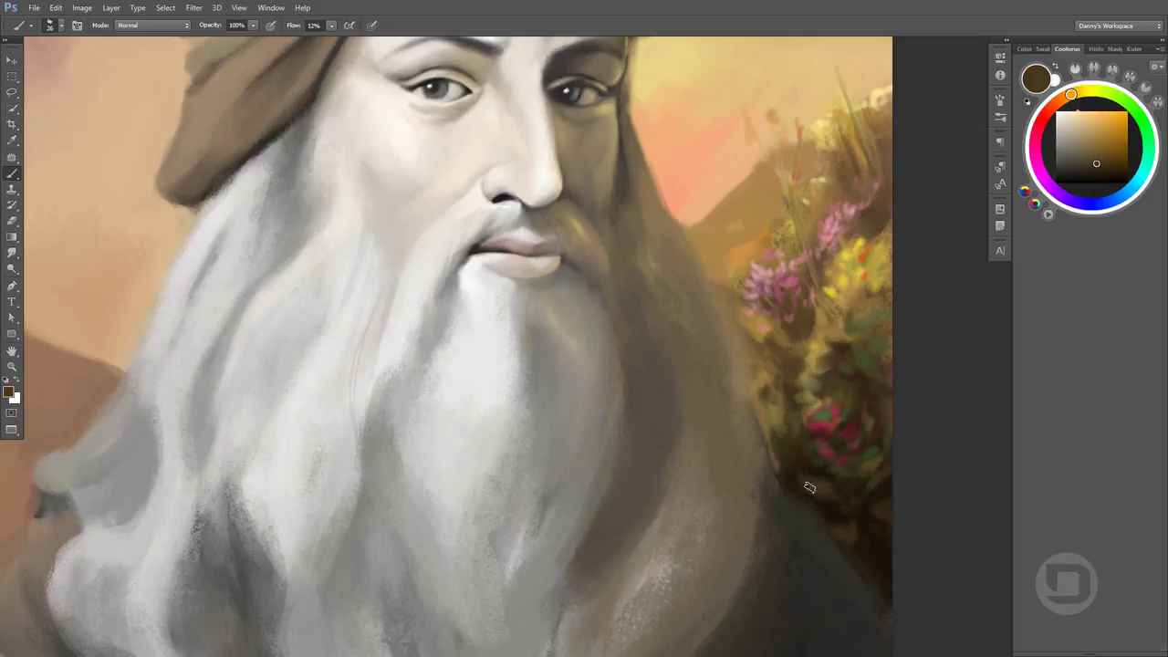
Reset the colours, then pick very dark green, dark red and finally olive as paint colour
key(d)
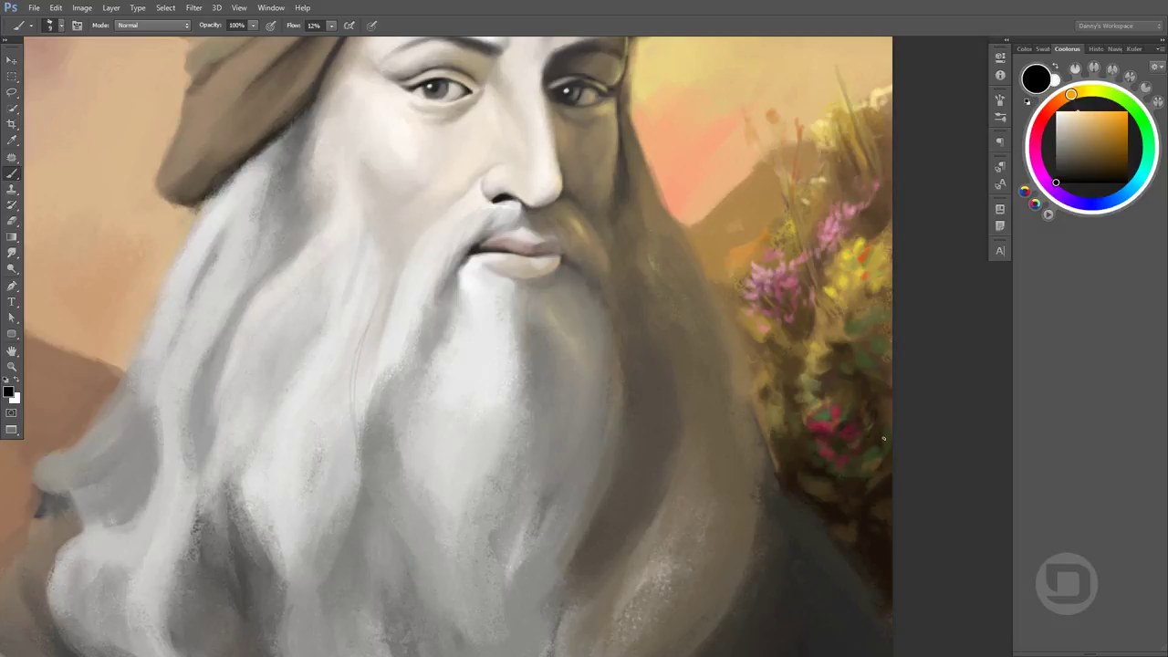
click(1105, 150)
click(1148, 138)
click(1070, 174)
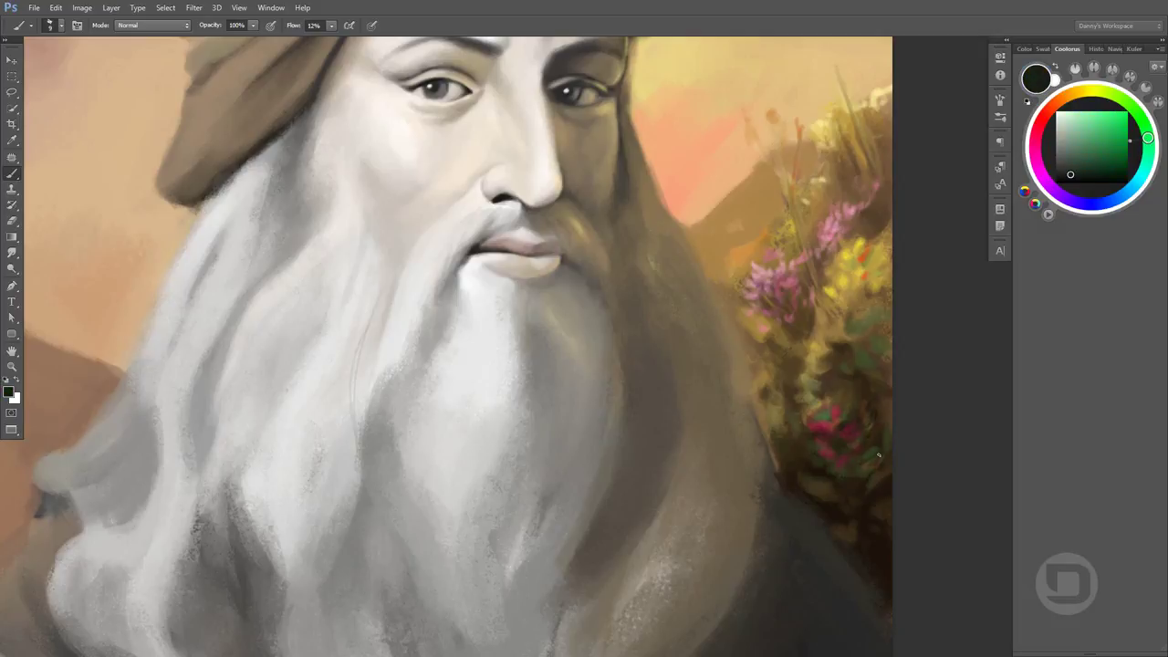
click(1040, 124)
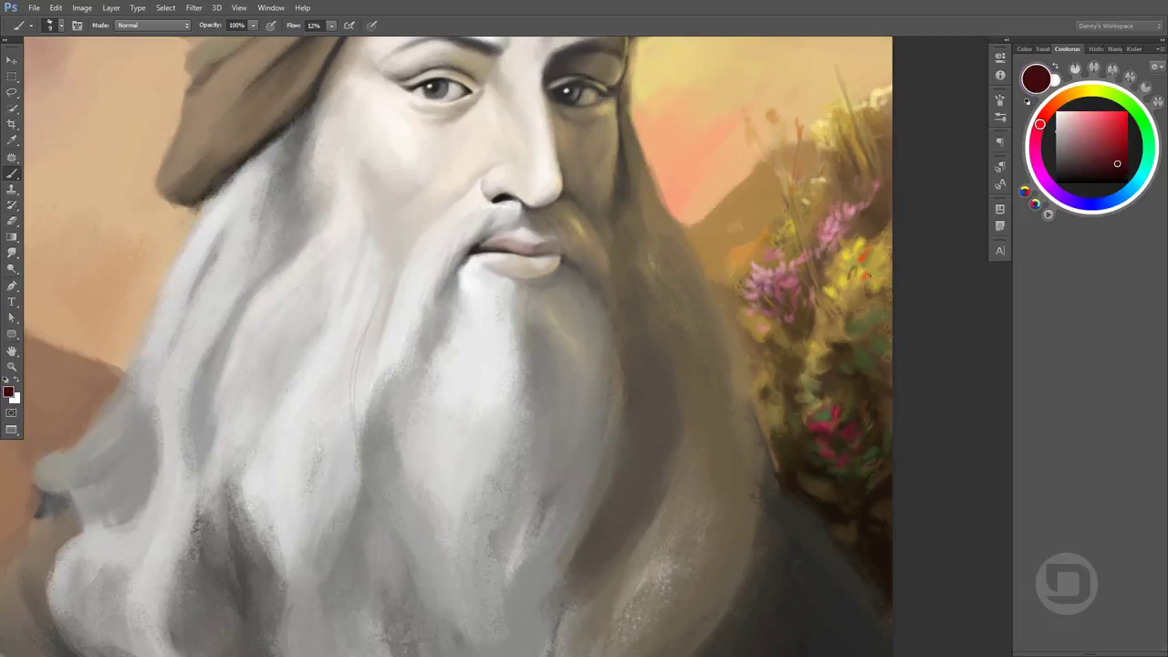
click(1086, 91)
click(1107, 142)
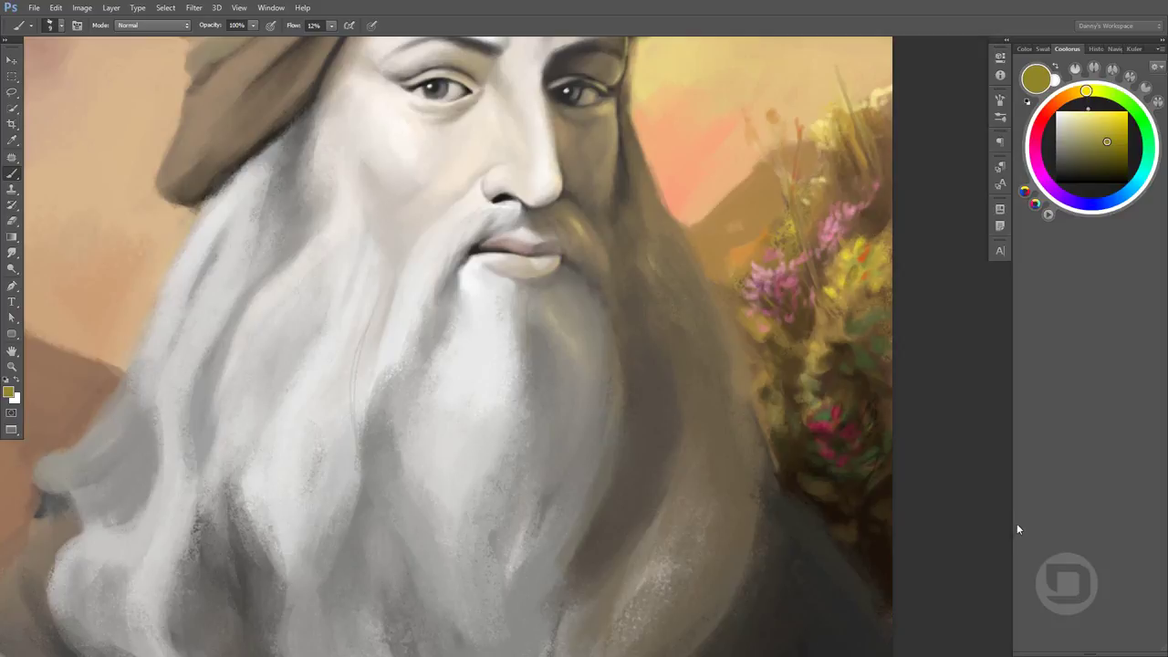
Sample peach, golden tan and darker brown, then pan up to show the hat and upper face
alt+click(705, 274)
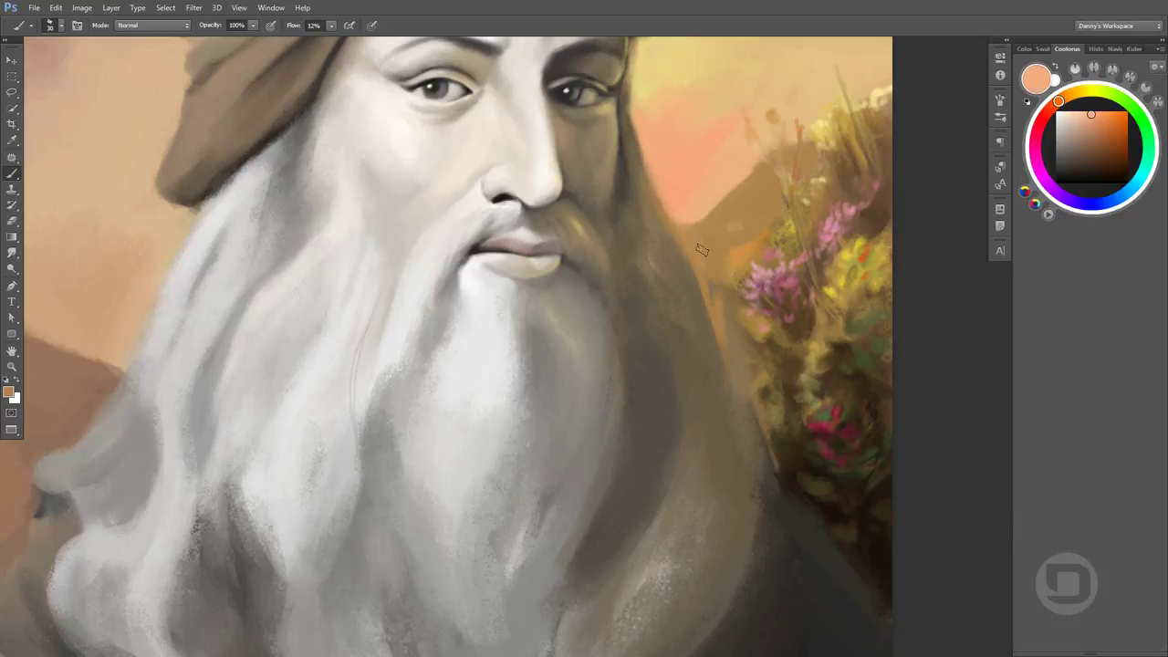
alt+click(696, 239)
alt+click(692, 330)
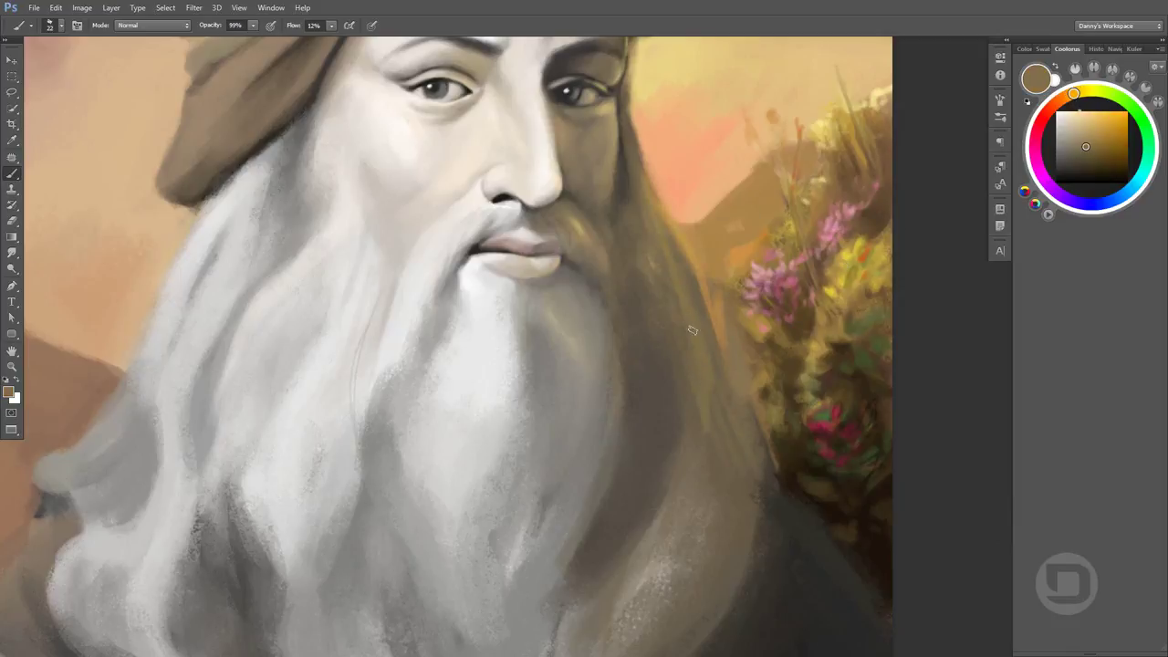
alt+click(636, 142)
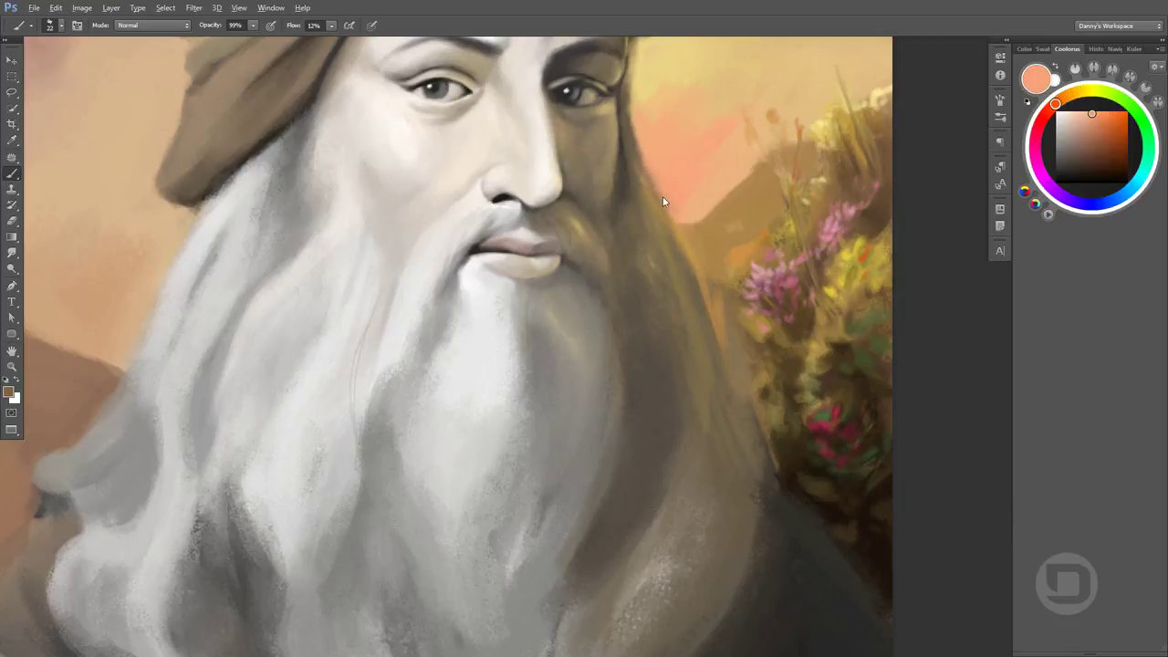
drag(649, 162, 569, 413)
Sample tan, light pink, sky peach, hat brown, hair tan and a saturated golden tan
alt+click(686, 234)
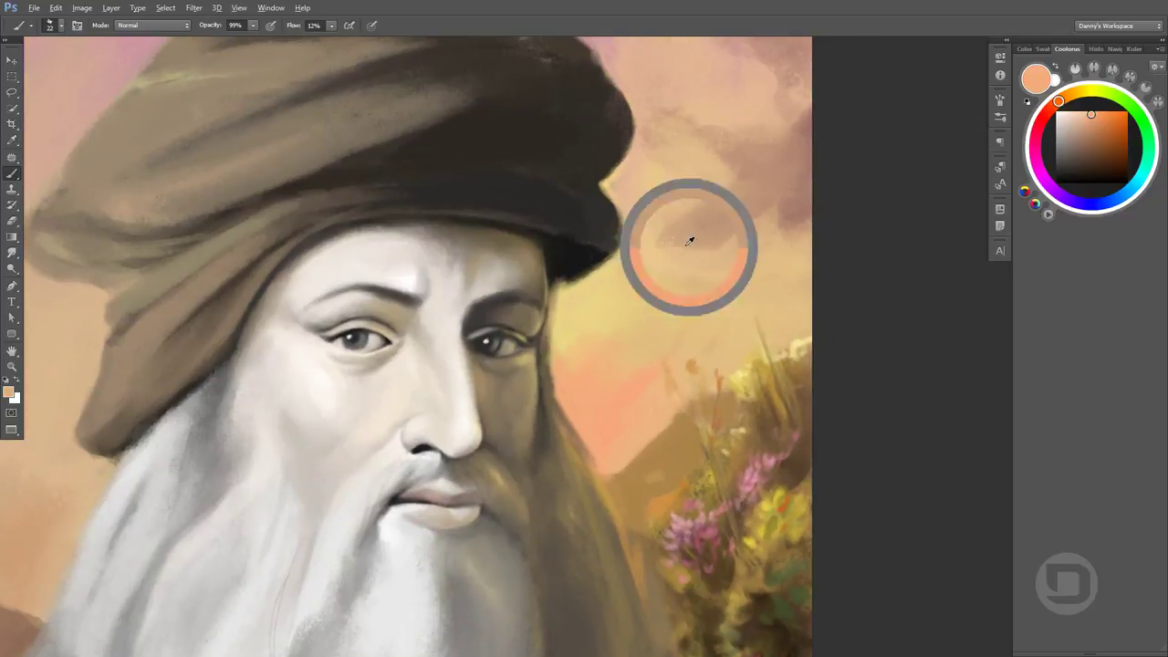
click(1098, 124)
click(1079, 125)
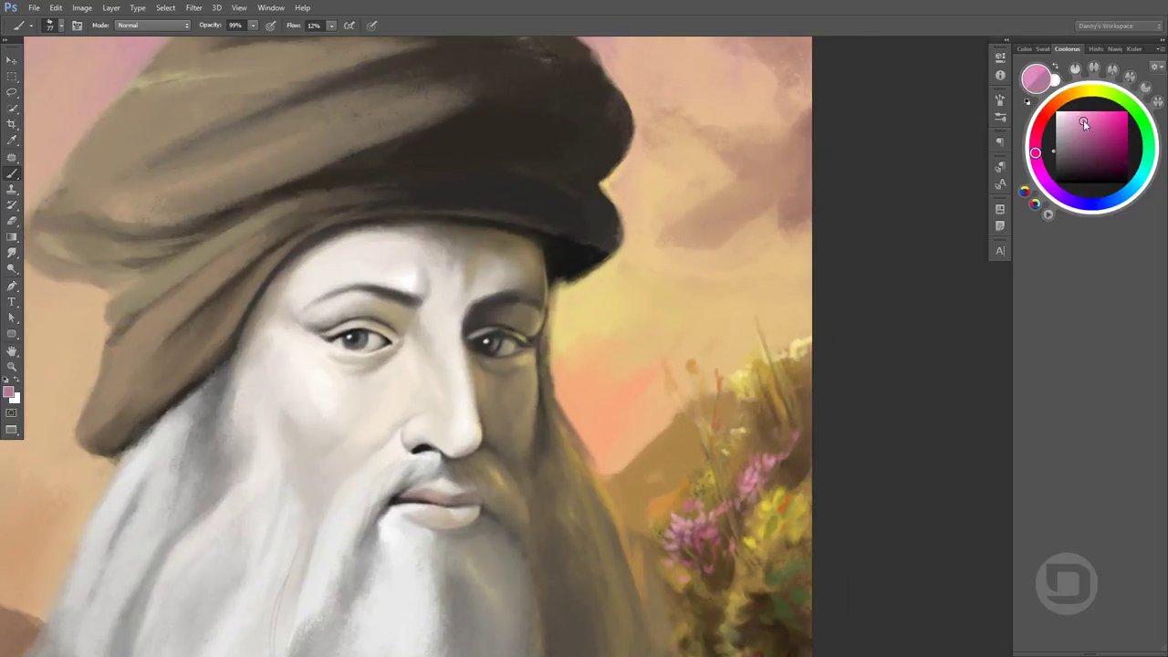
alt+click(671, 285)
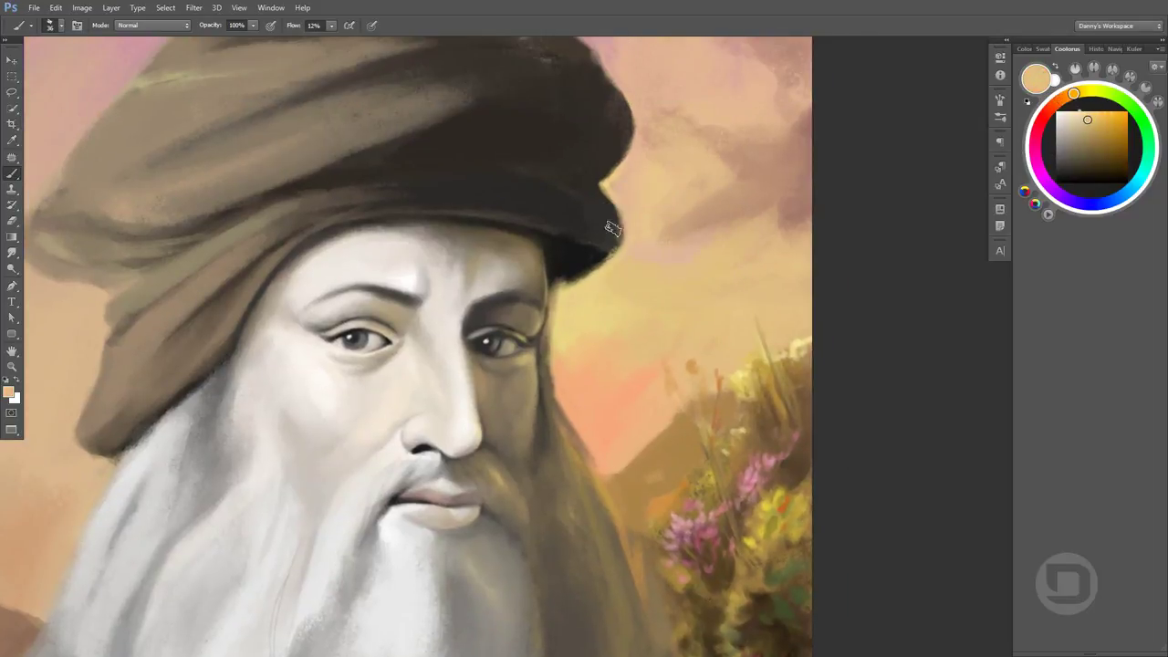
alt+click(605, 270)
alt+click(566, 283)
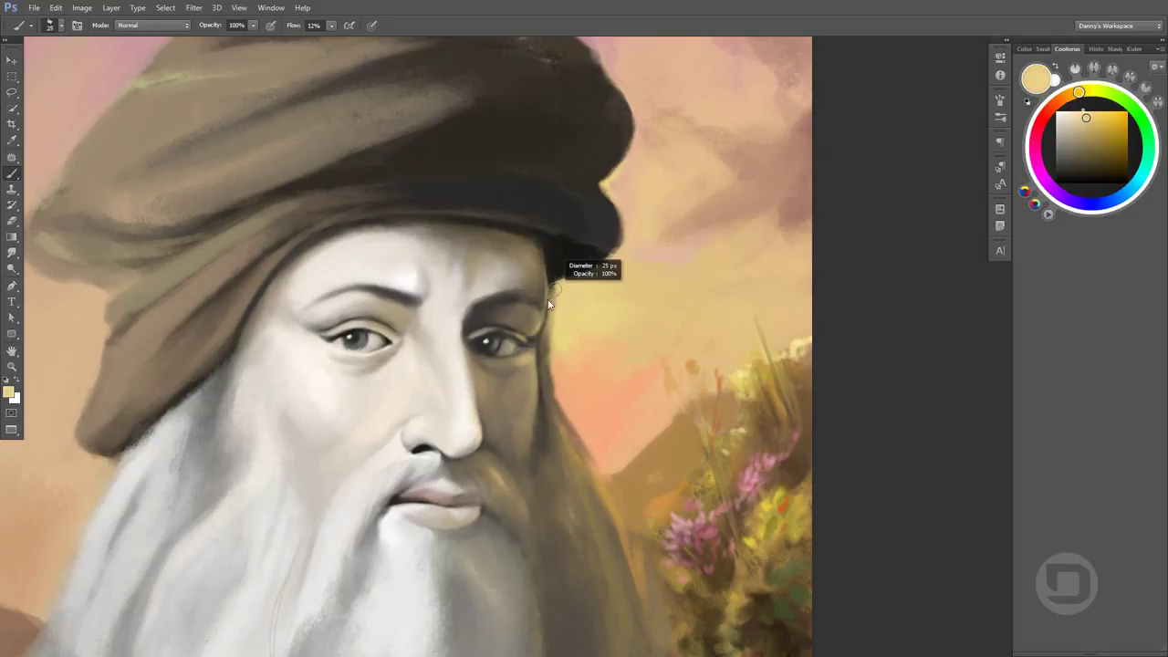
alt+click(553, 356)
alt+click(612, 513)
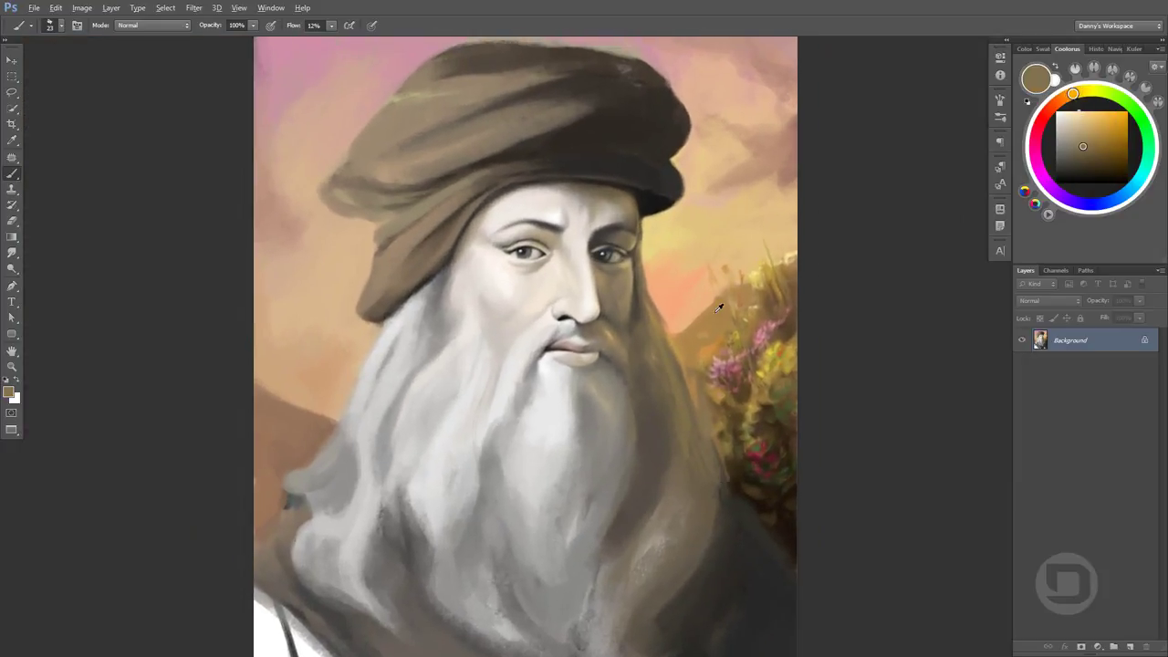
alt+click(719, 308)
Paint golden-ochre and blended peach strokes on the background left of the beard
mouse_move(310, 402)
mouse_down()
mouse_move(262, 445)
mouse_move(274, 346)
mouse_up()
alt+click(286, 448)
drag(265, 392, 326, 395)
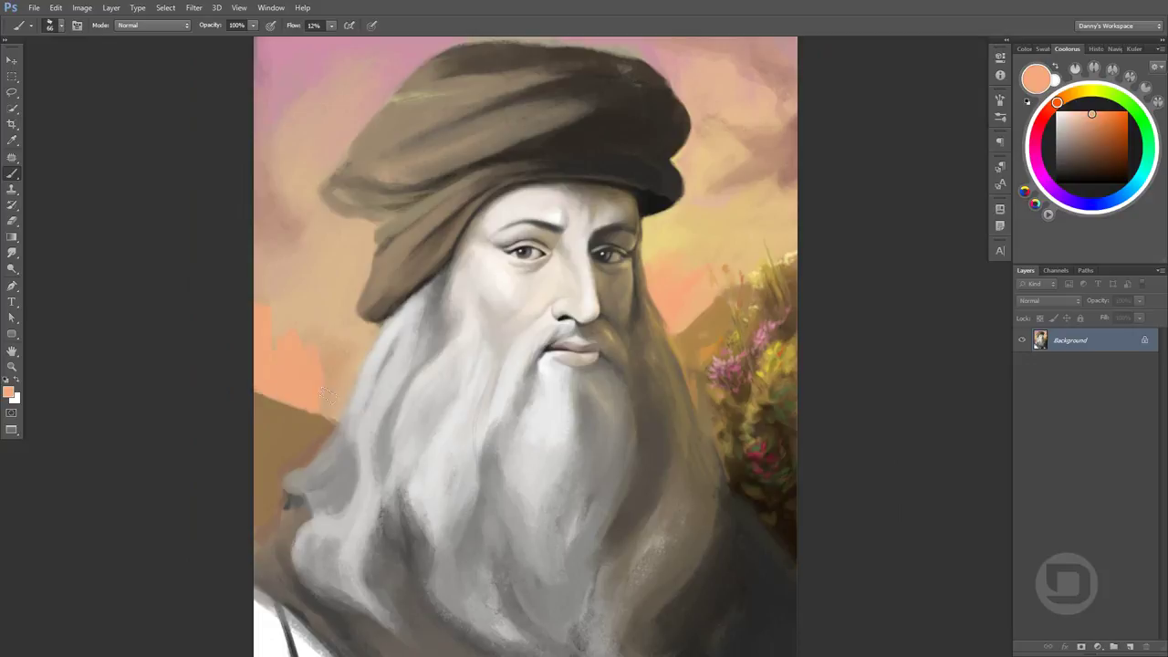
drag(274, 320, 325, 396)
alt+click(315, 420)
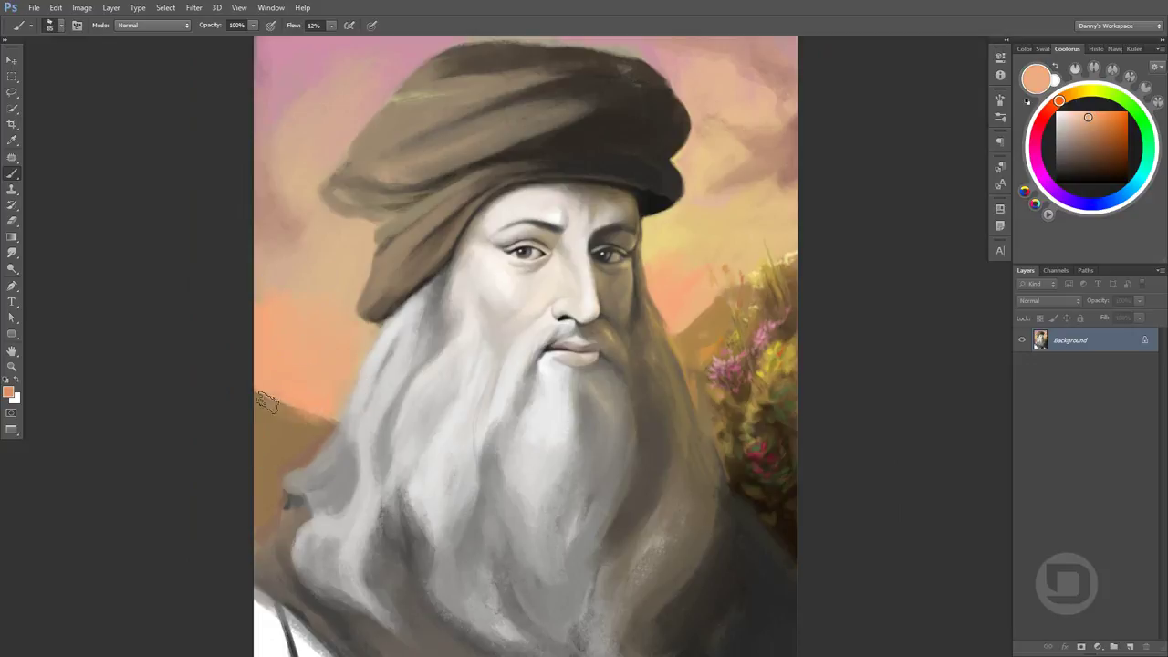
scroll(506, 273, up, 2)
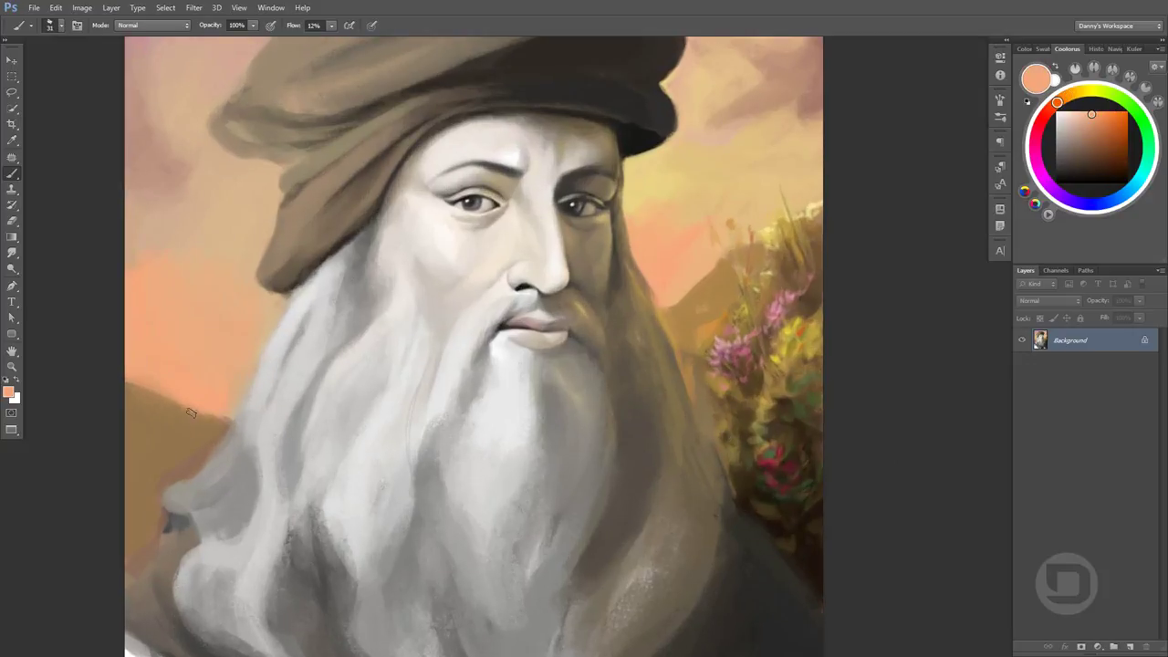
Paint a gold stroke on the left hillside and touch up the hill edge with peach
alt+click(713, 324)
alt+click(155, 420)
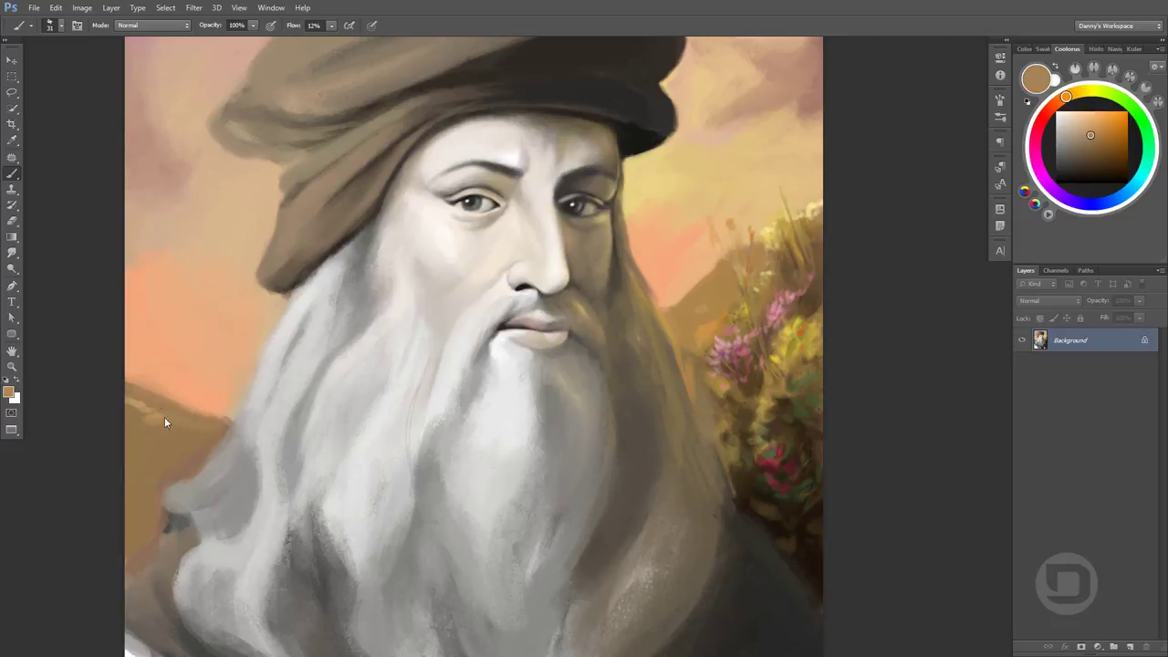
alt+click(137, 407)
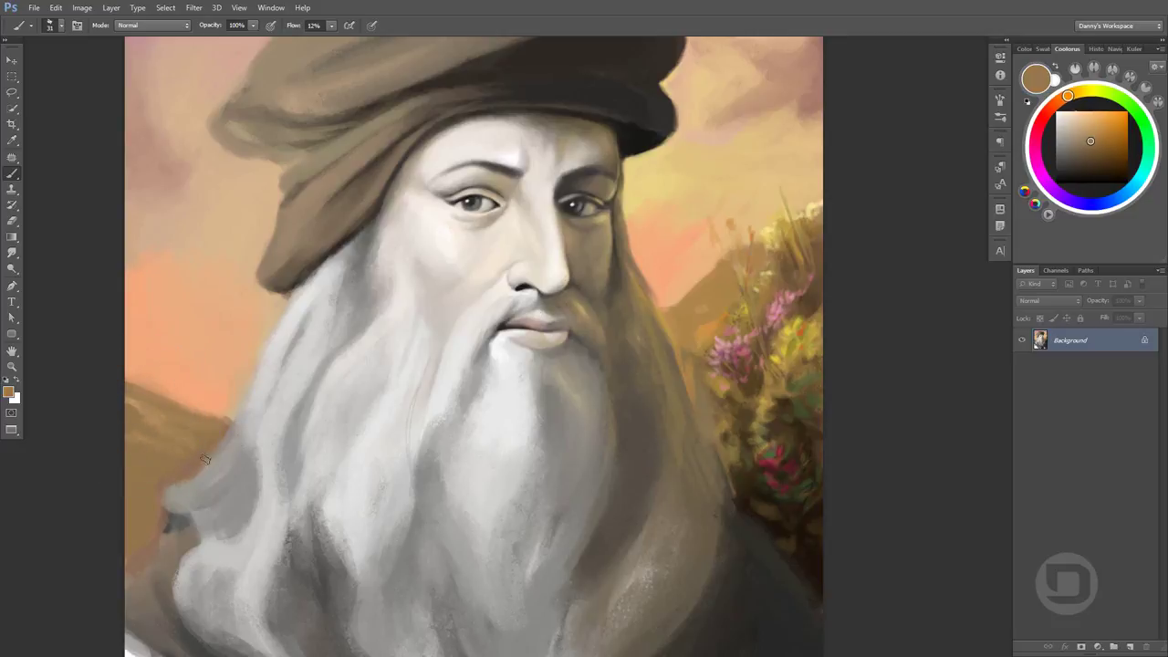
alt+click(777, 306)
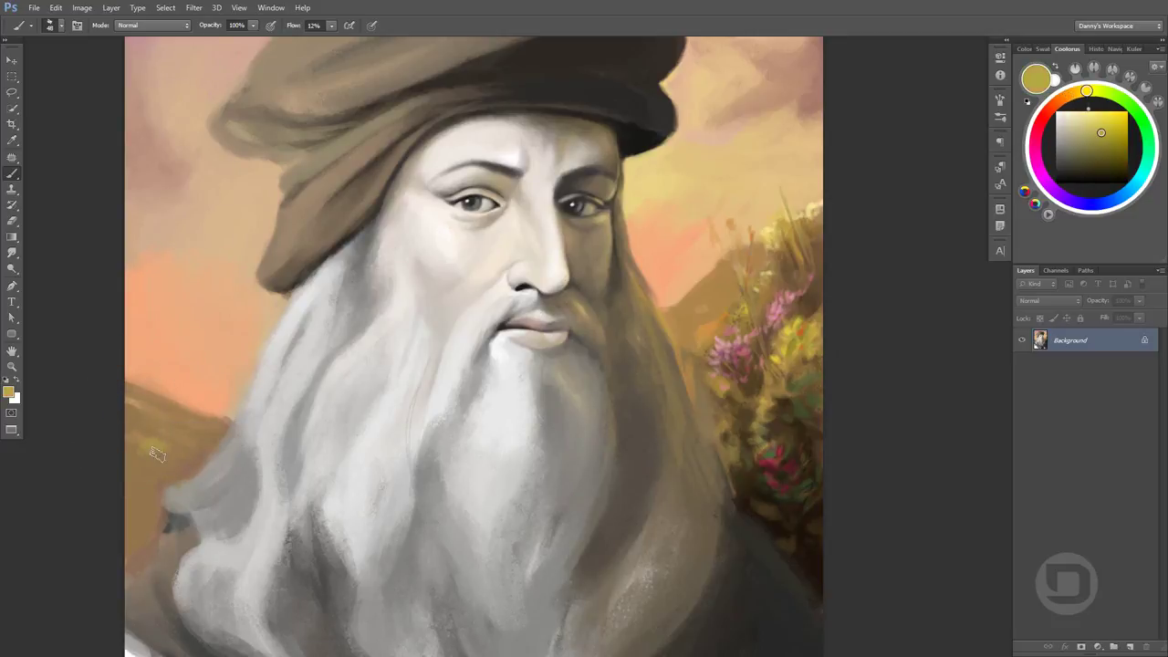
drag(146, 448, 178, 445)
alt+click(158, 408)
alt+click(175, 378)
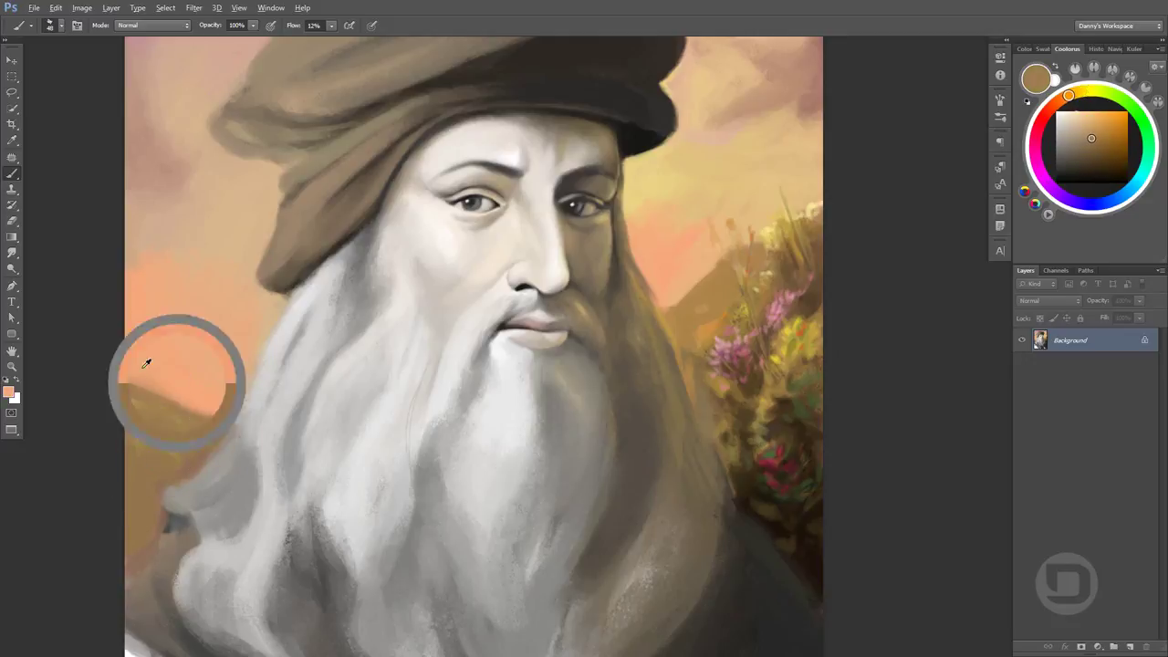
drag(182, 402, 219, 421)
Resample hillside browns, peach and flower gold, then brush yellowish strokes over the lower left hillside
alt+click(128, 404)
alt+click(808, 335)
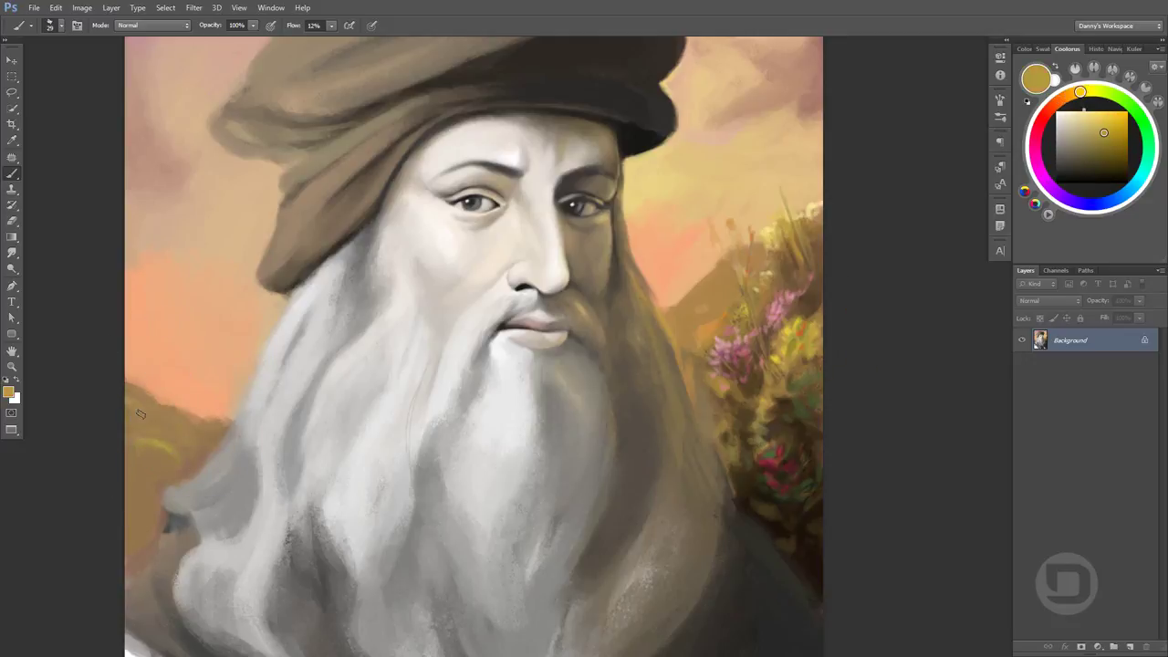
alt+click(129, 407)
alt+click(721, 276)
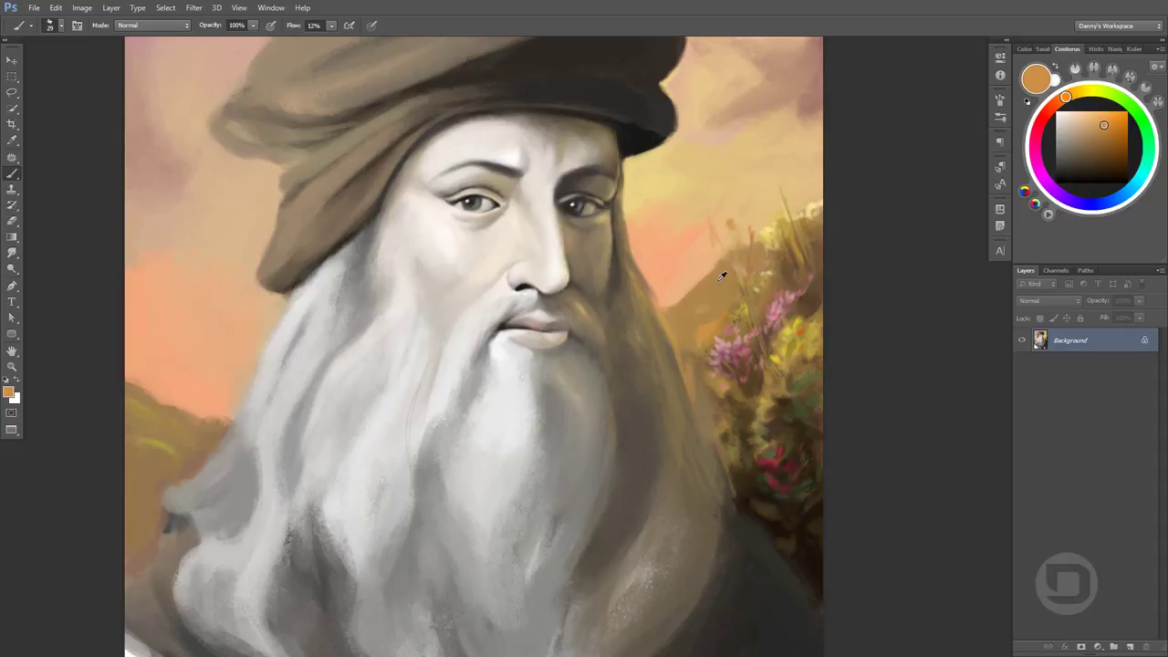
alt+click(160, 422)
alt+click(170, 398)
alt+click(804, 330)
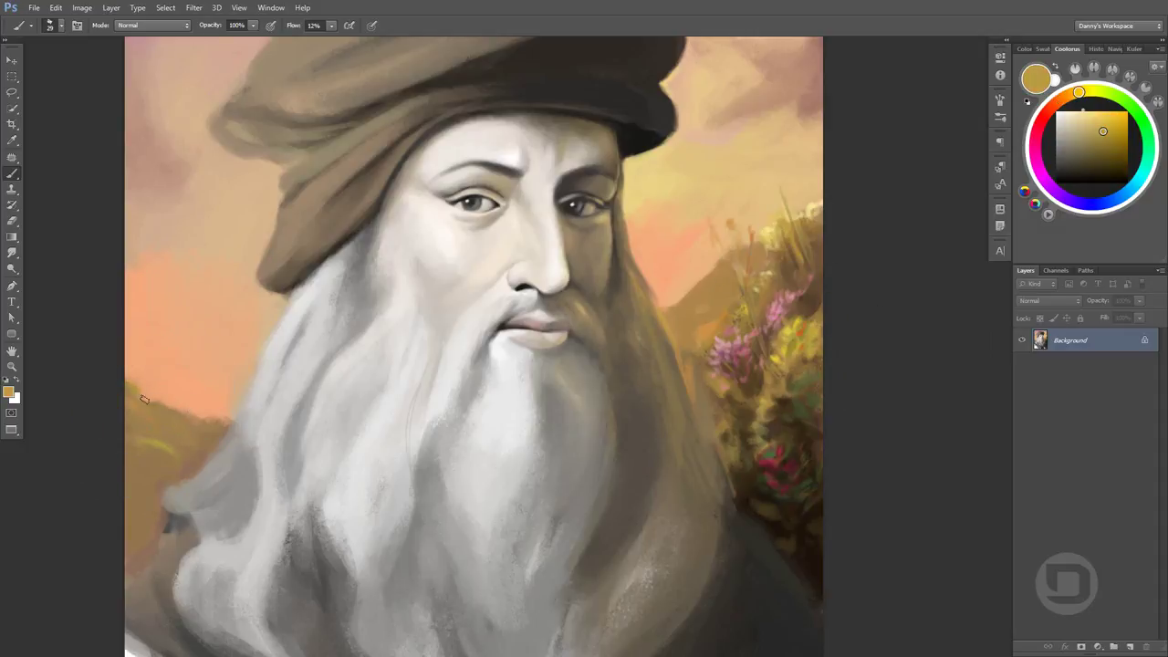
mouse_move(212, 432)
mouse_down()
mouse_move(155, 456)
mouse_move(192, 421)
mouse_up()
alt+click(170, 458)
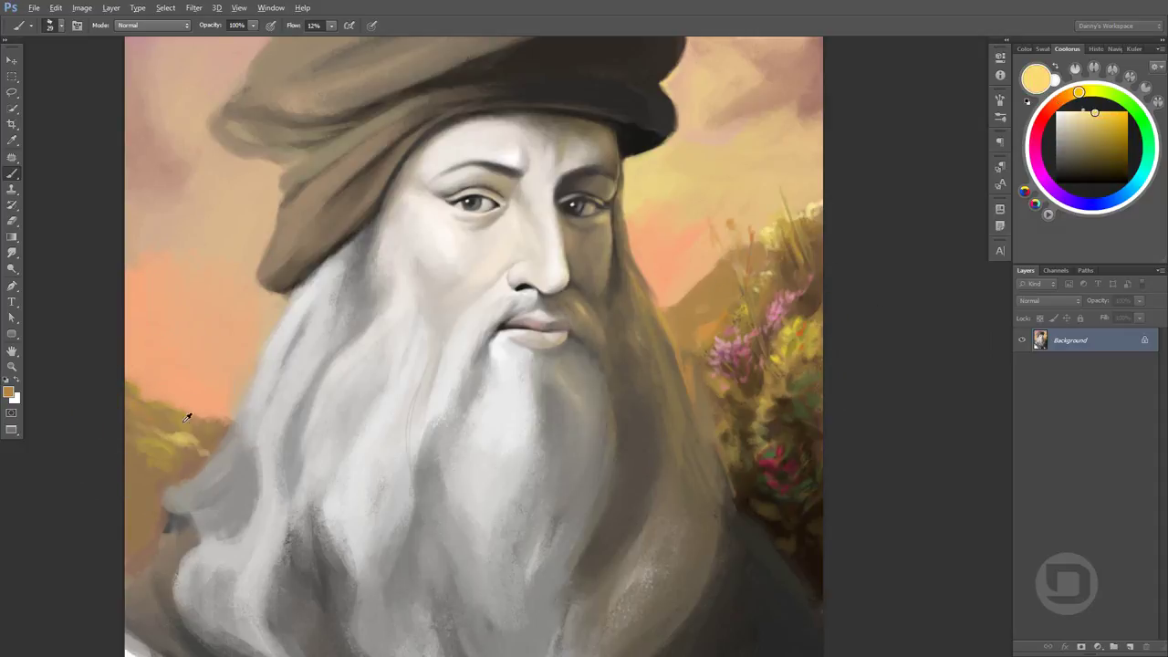
alt+click(169, 464)
alt+click(216, 461)
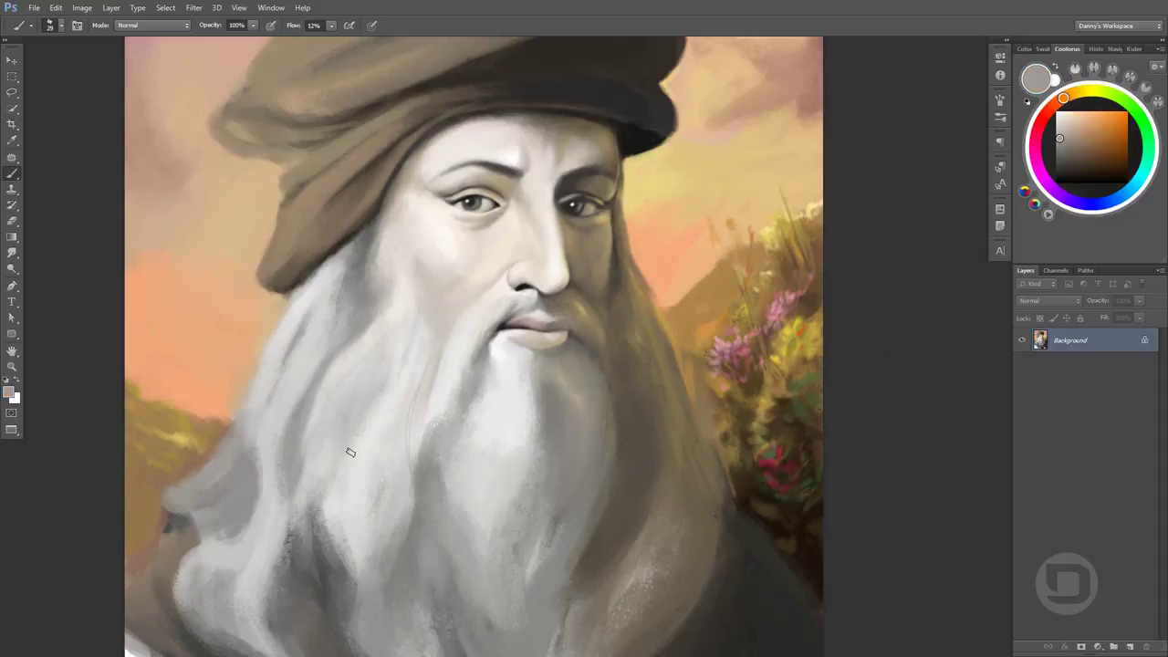
Soften the beard's right side with brown strokes and shrink the brush to about 19 px
drag(351, 452, 356, 438)
alt+click(602, 497)
mouse_move(670, 448)
mouse_down()
mouse_move(630, 427)
mouse_move(639, 356)
mouse_up()
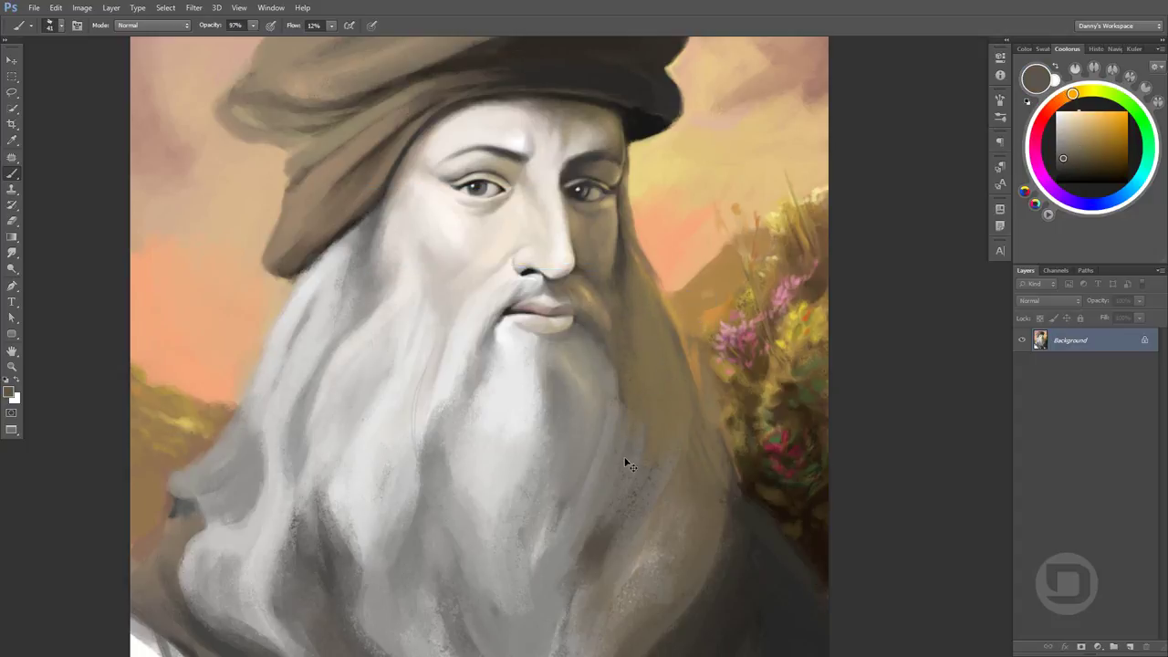
alt+click(538, 336)
scroll(538, 335, up, 2)
alt+click(551, 255)
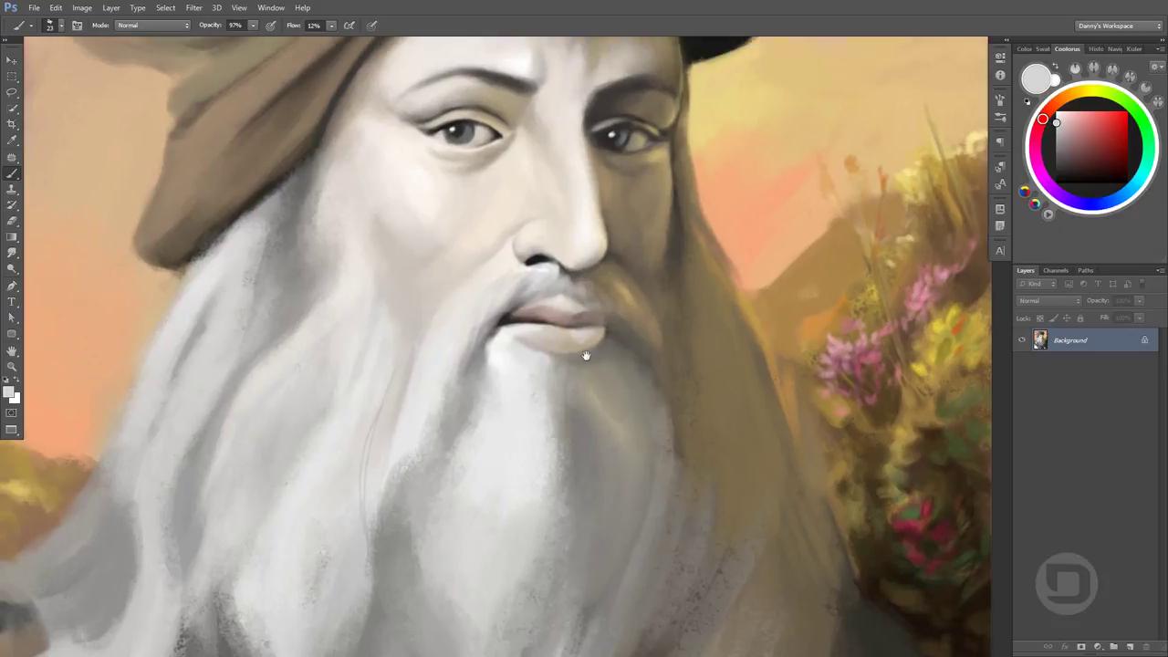
drag(535, 235, 542, 264)
Darken the upper lip line and the shadow under the nostril with sampled lip tones
alt+click(566, 327)
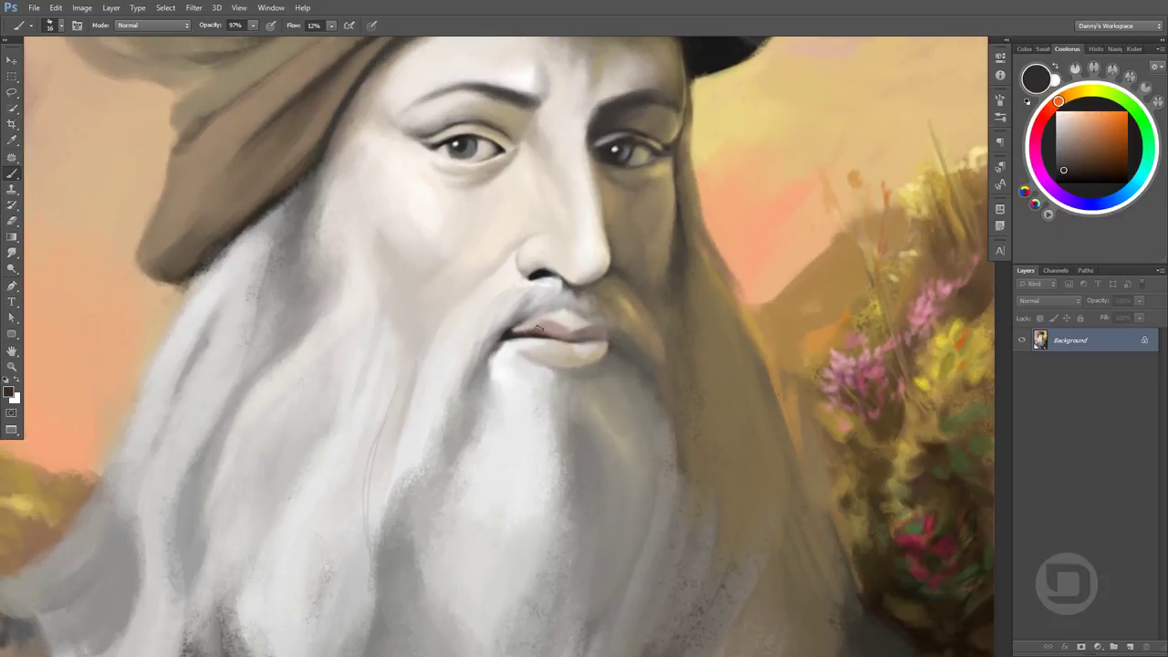
drag(520, 328, 553, 330)
alt+click(538, 334)
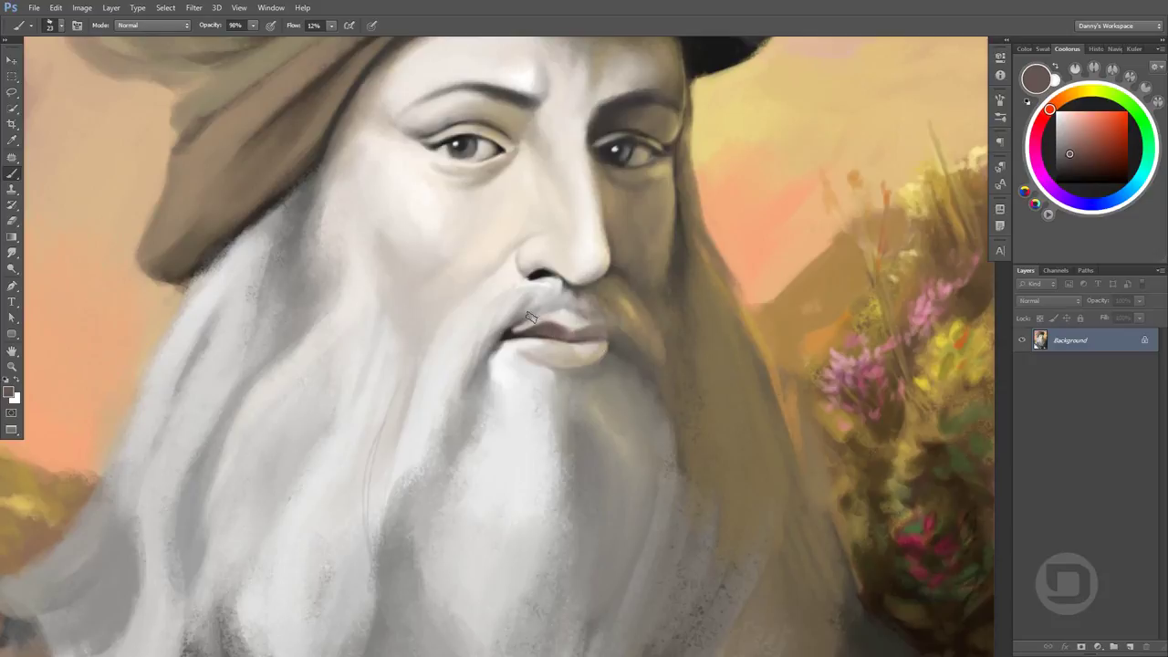
drag(546, 274, 554, 279)
alt+click(588, 321)
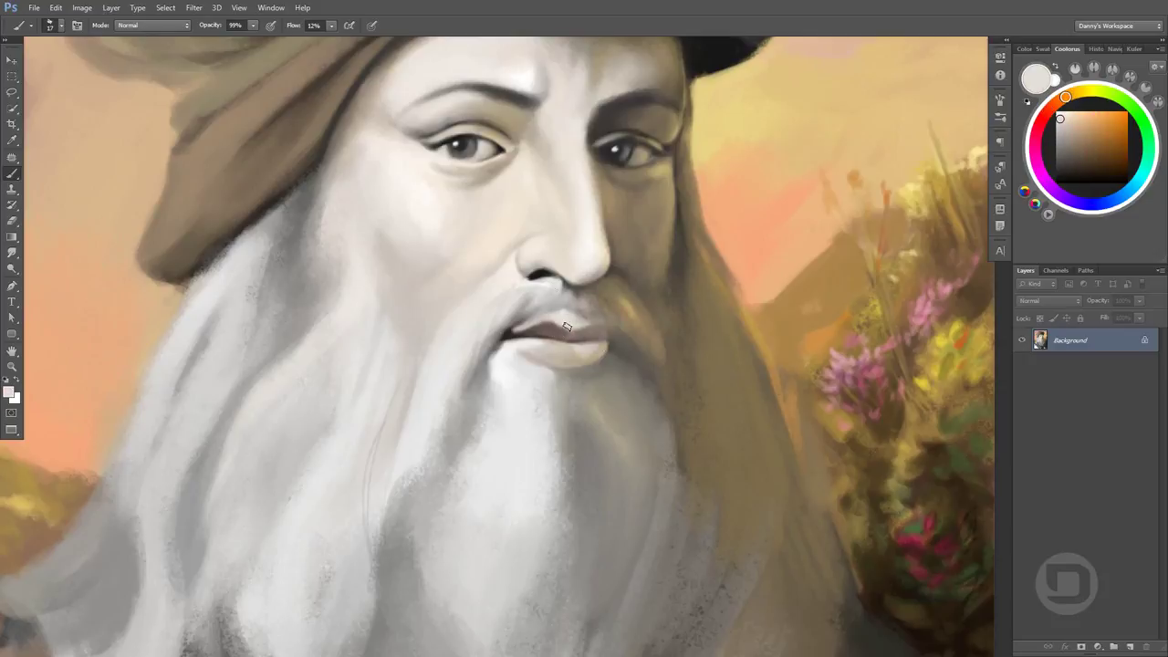
drag(564, 329, 589, 331)
Paint a near-black stroke along the lip line
alt+click(608, 316)
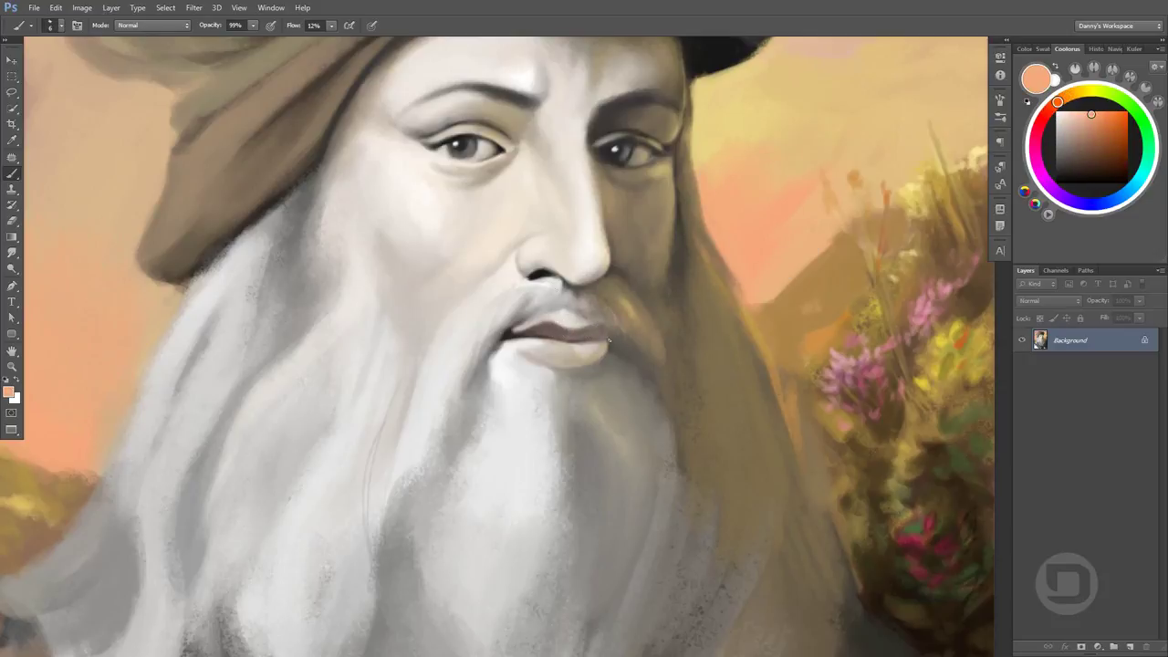
alt+click(604, 334)
alt+click(611, 333)
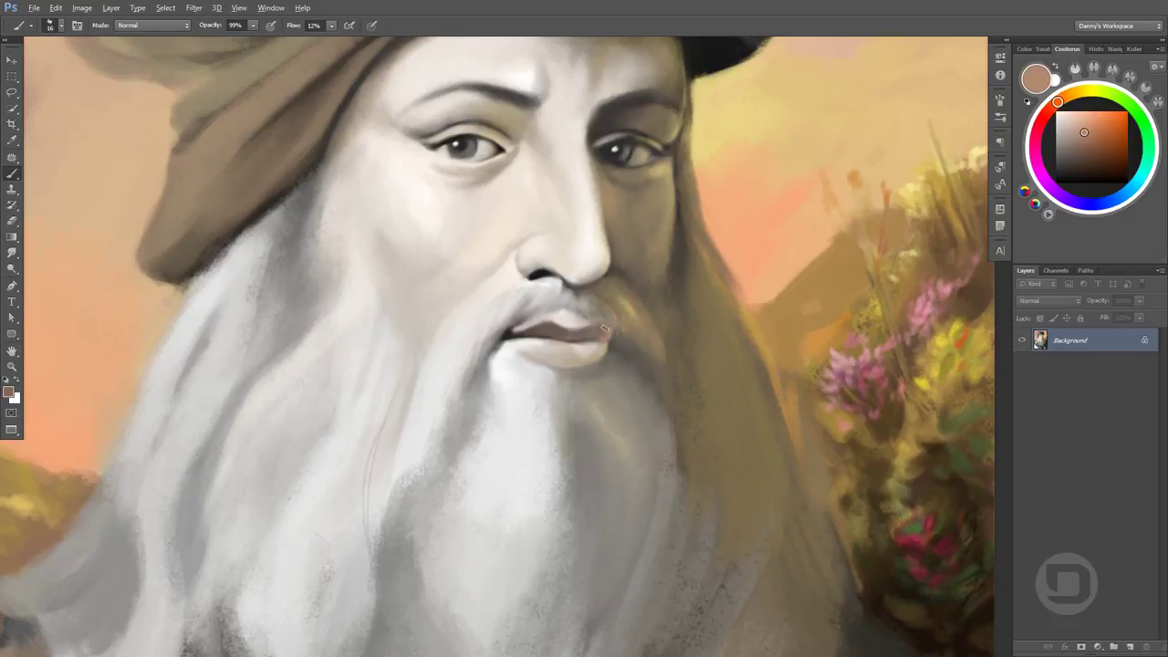
scroll(586, 338, up, 2)
alt+click(538, 338)
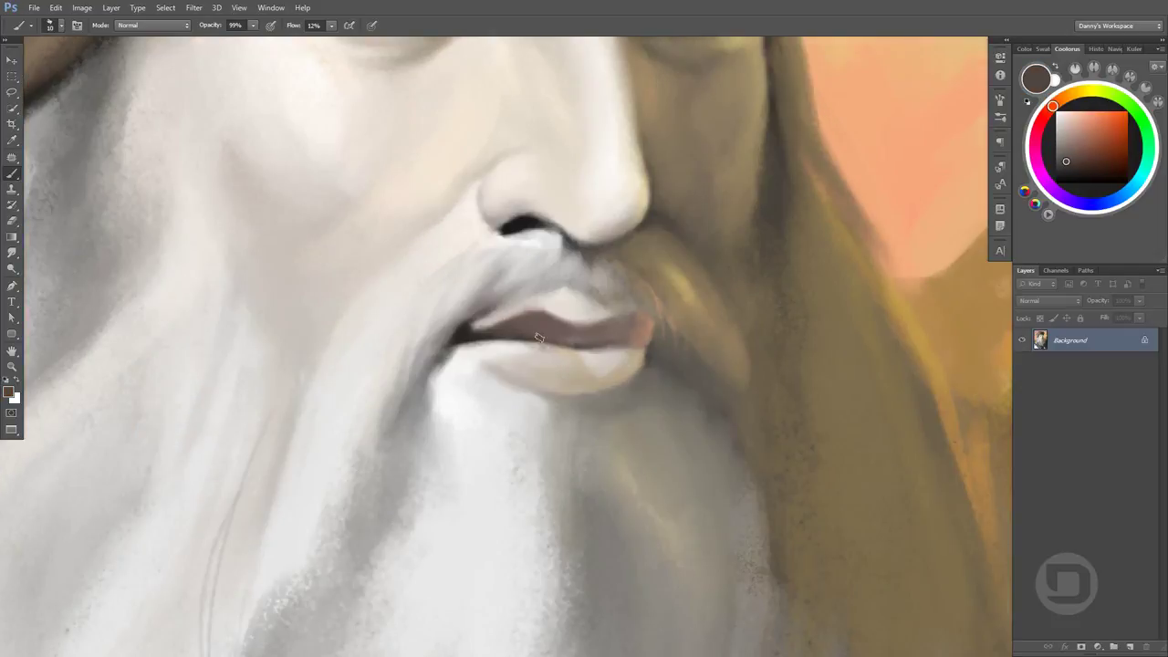
click(1060, 173)
drag(561, 344, 617, 340)
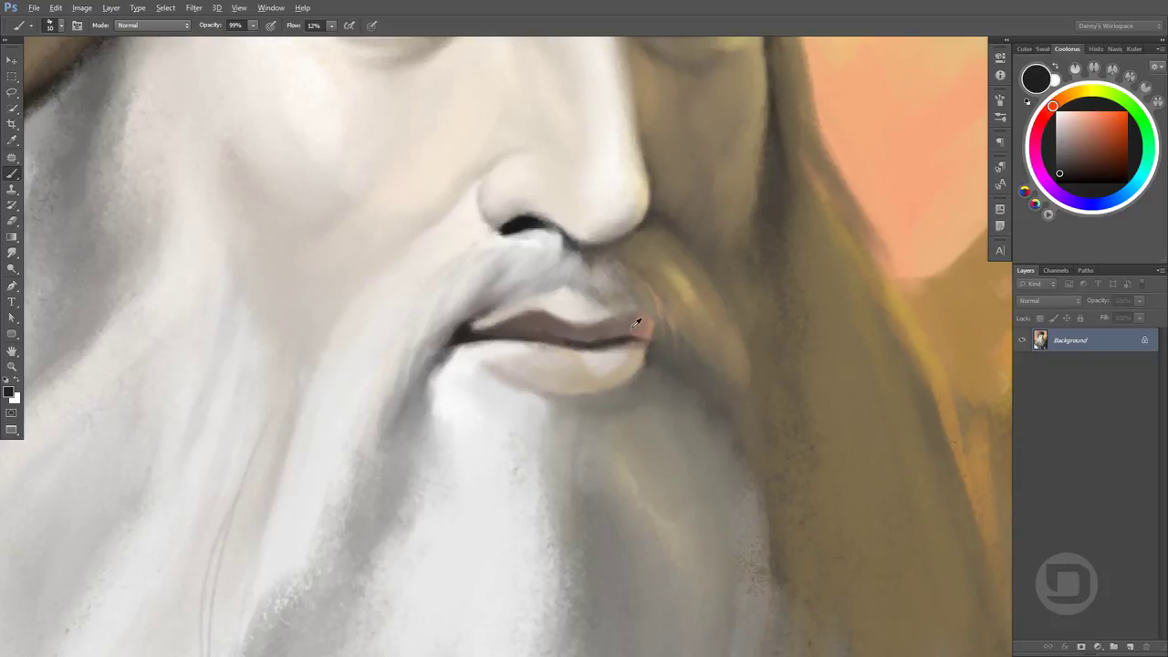
Repaint the lip corner with grey-brown strokes, then pan the view
alt+click(633, 321)
alt+click(631, 331)
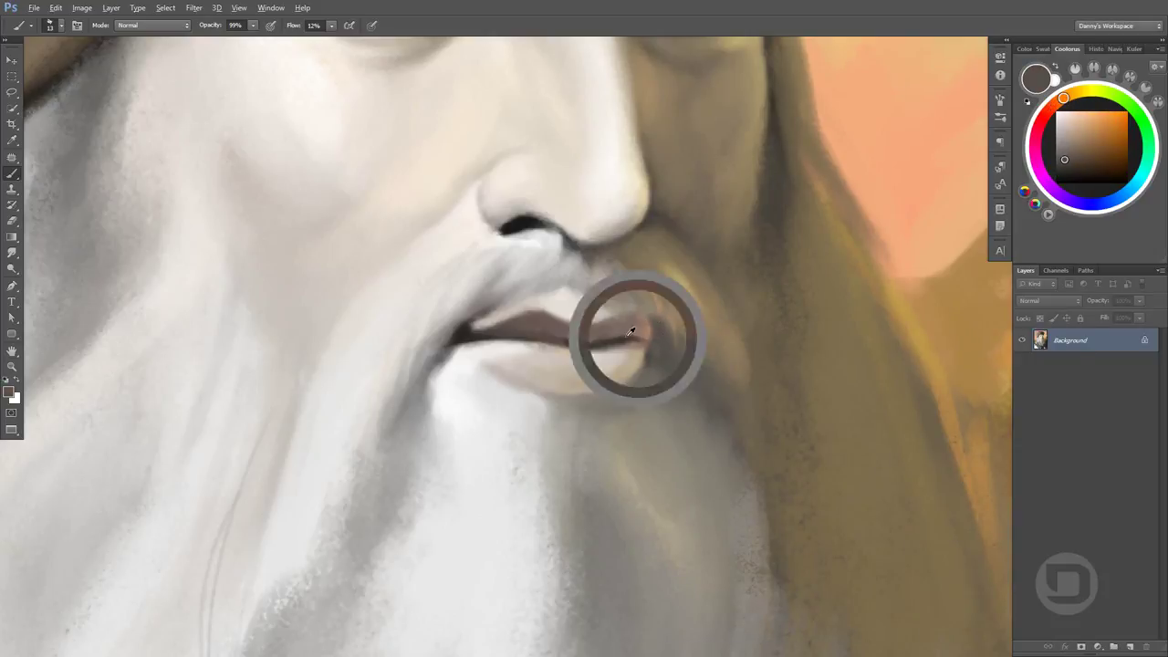
mouse_move(631, 331)
mouse_down()
mouse_move(645, 335)
mouse_move(628, 379)
mouse_up()
alt+click(636, 352)
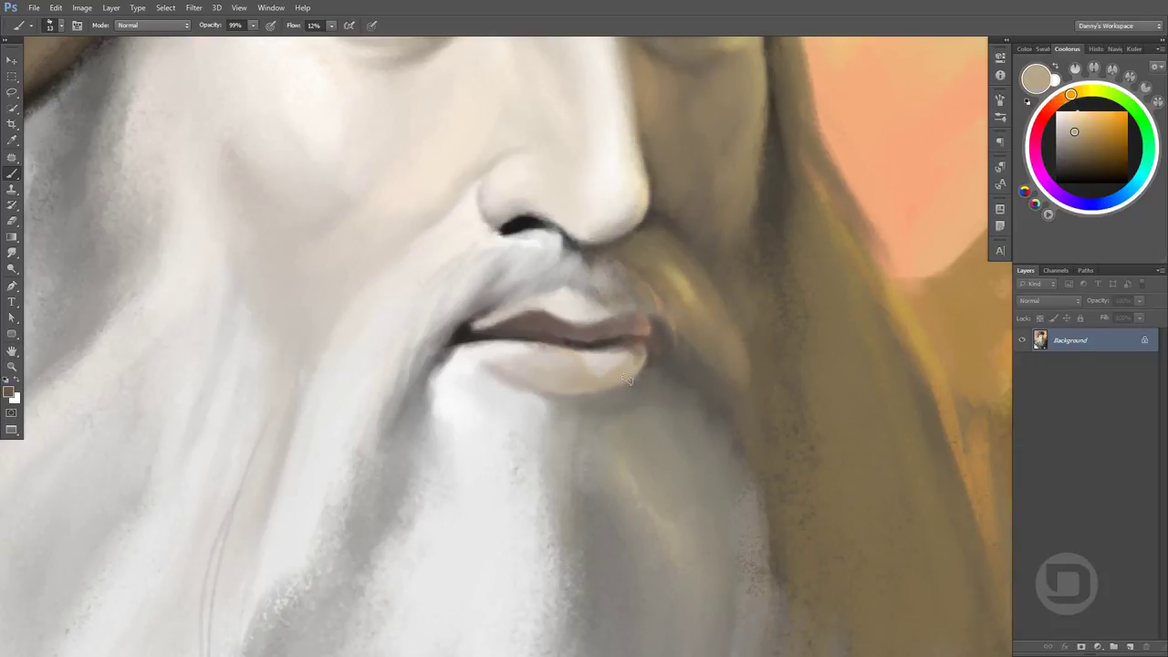
alt+click(641, 343)
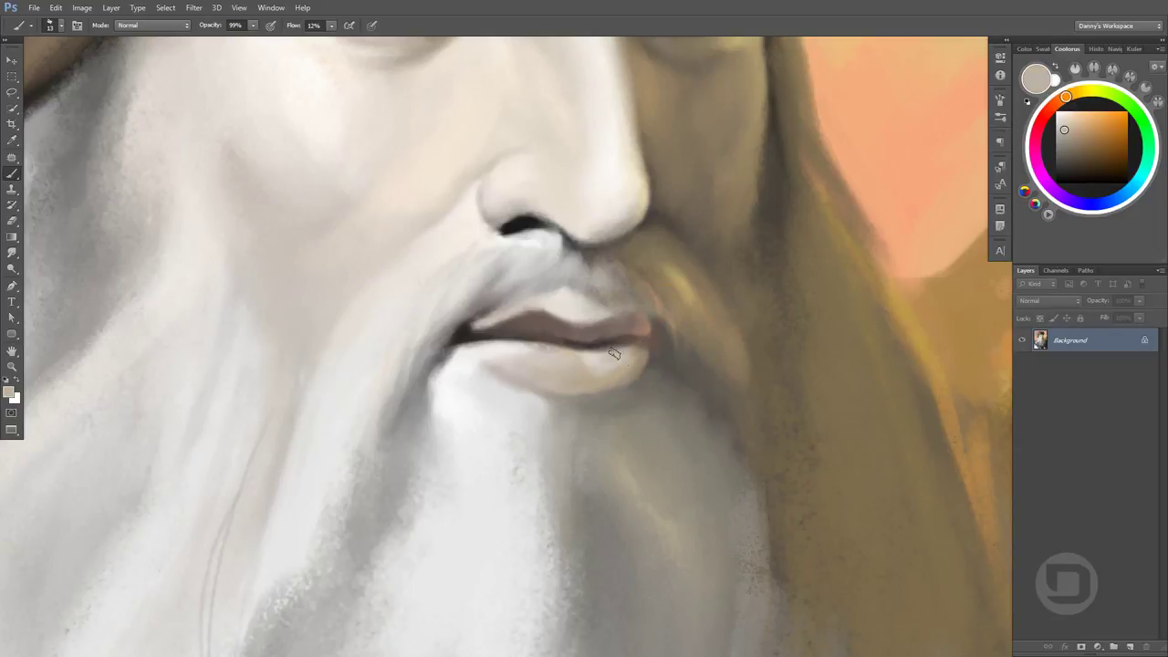
alt+click(646, 317)
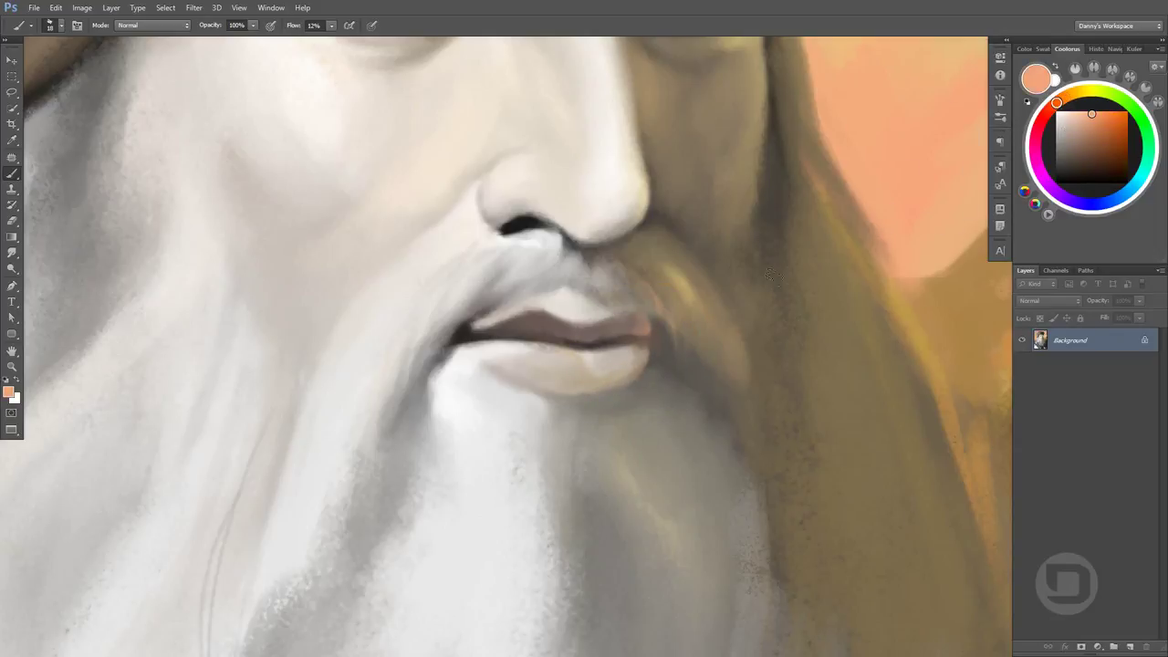
drag(647, 317, 540, 536)
Add warm peach highlights at the lip corner and brighten the lower lip
alt+click(537, 536)
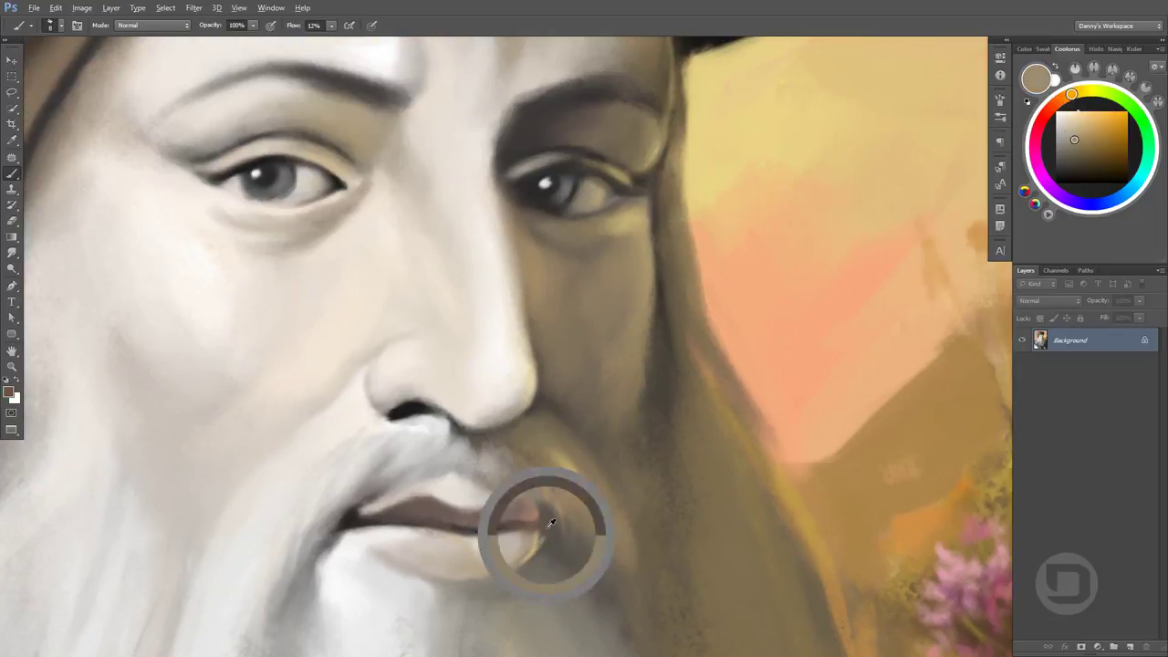
alt+click(533, 535)
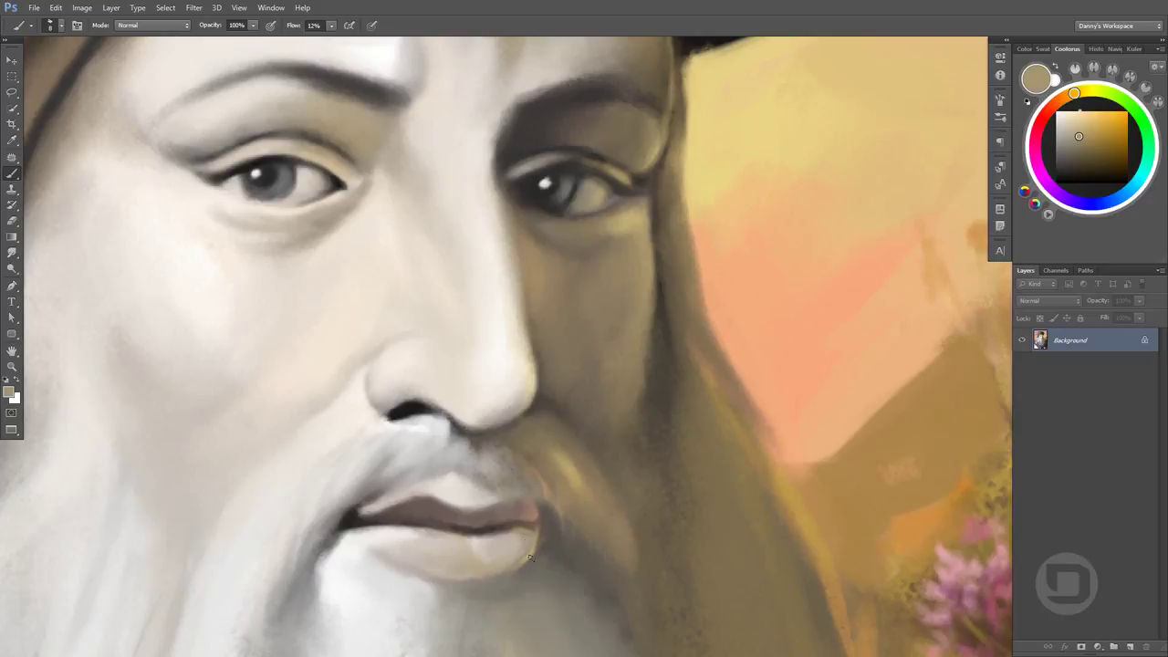
alt+click(531, 518)
alt+click(532, 510)
alt+click(814, 290)
drag(536, 507, 522, 516)
alt+click(522, 516)
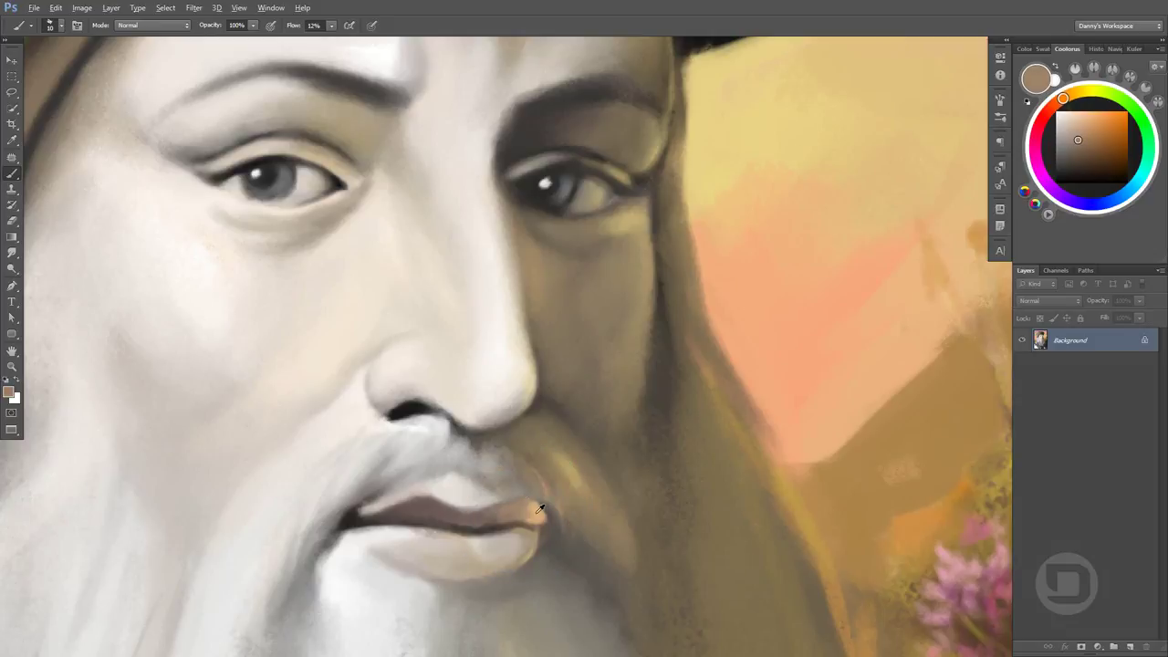
drag(540, 507, 497, 517)
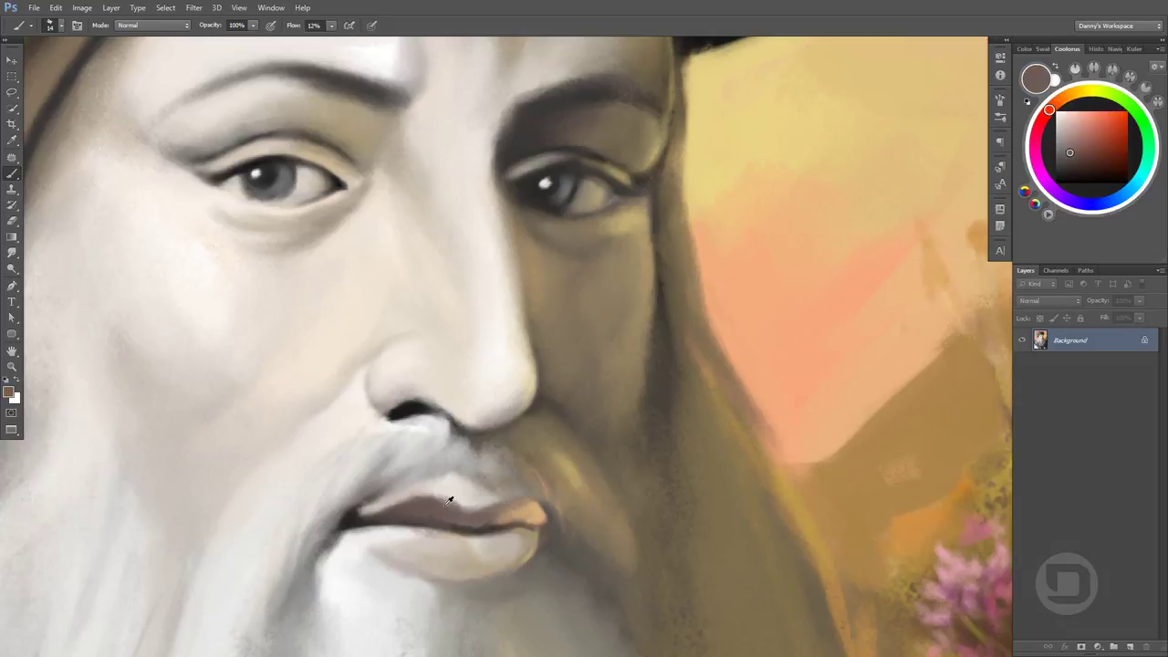
Paint a light tan stroke right of the lip corner, then zoom out to the whole head
alt+click(464, 504)
drag(534, 441, 540, 453)
alt+click(498, 531)
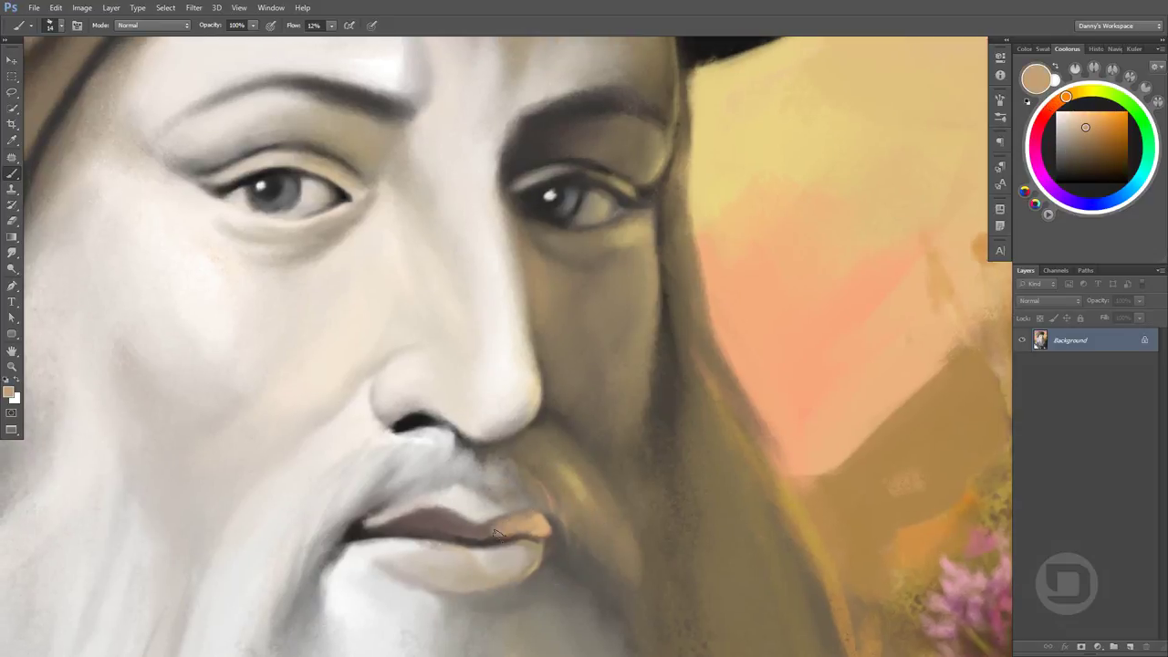
alt+click(535, 531)
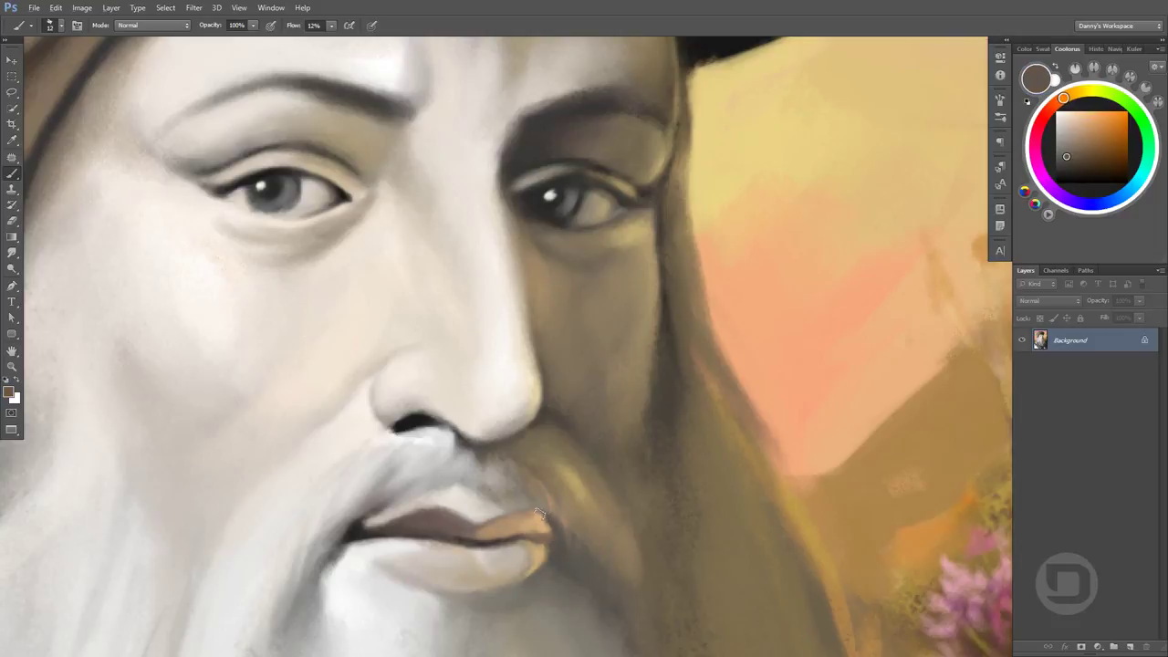
alt+click(549, 501)
alt+click(524, 521)
drag(575, 502, 567, 553)
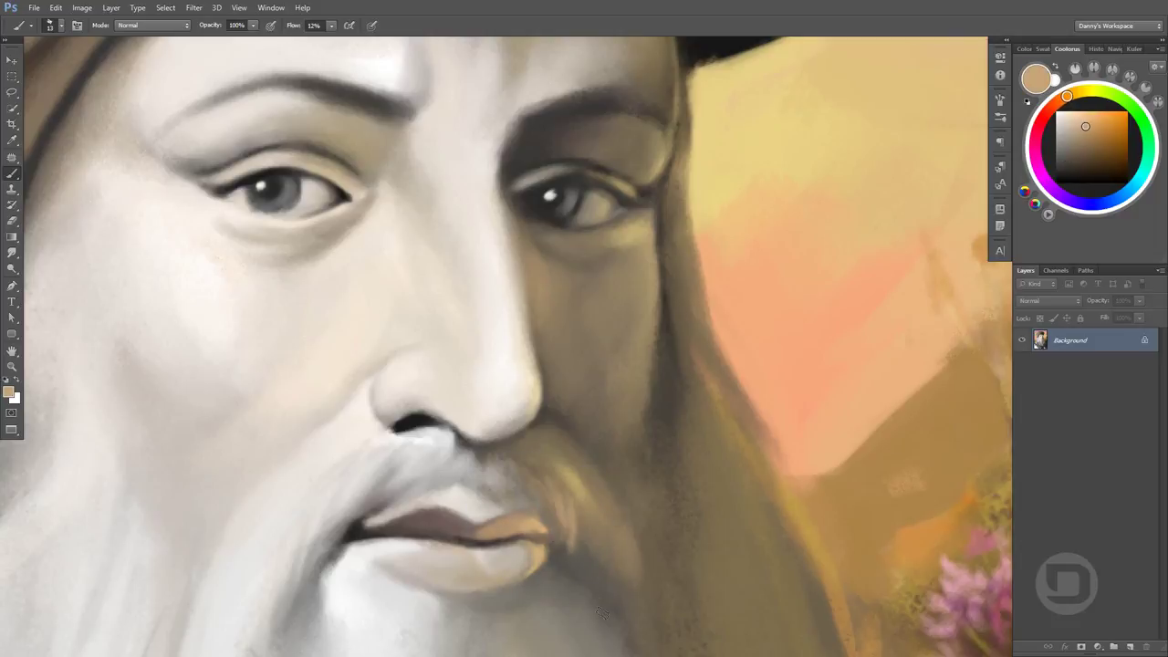
drag(580, 428, 634, 423)
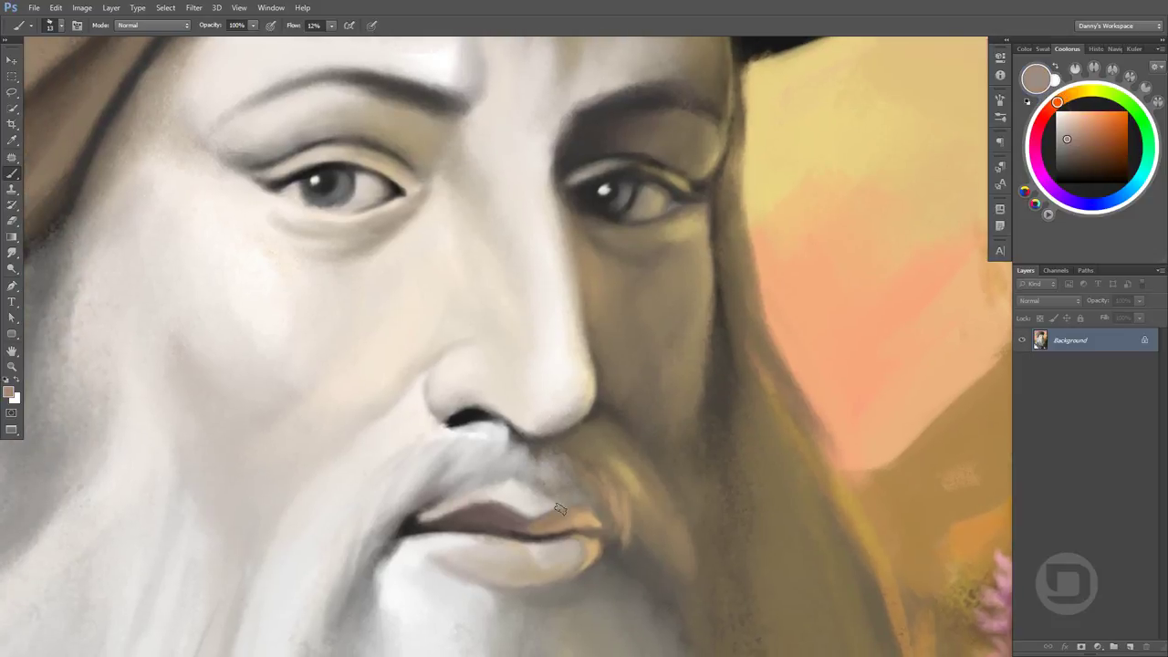
alt+click(562, 535)
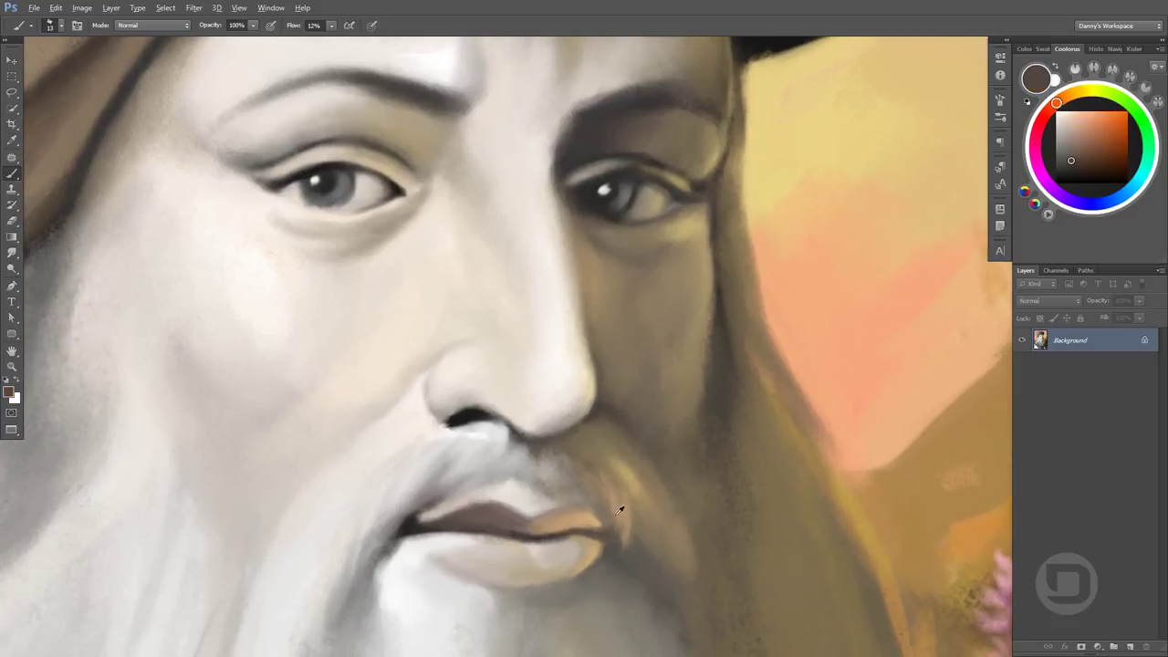
alt+click(609, 475)
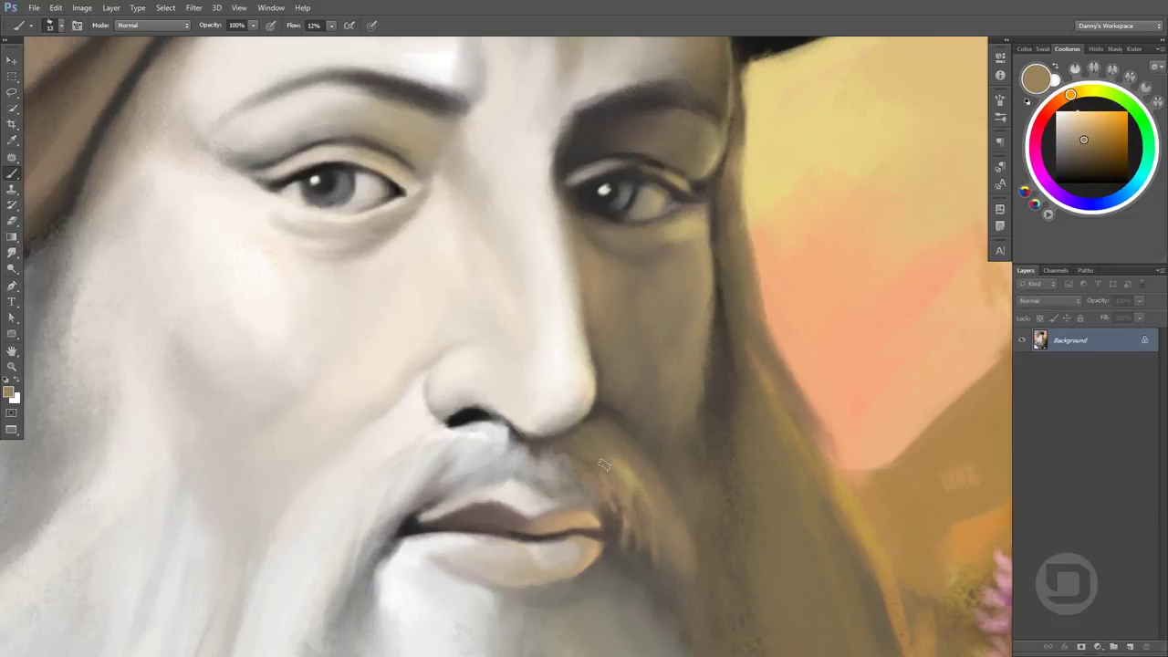
key(ctrl+minus)
Paint soft tan strokes down the beard's right side
alt+click(667, 570)
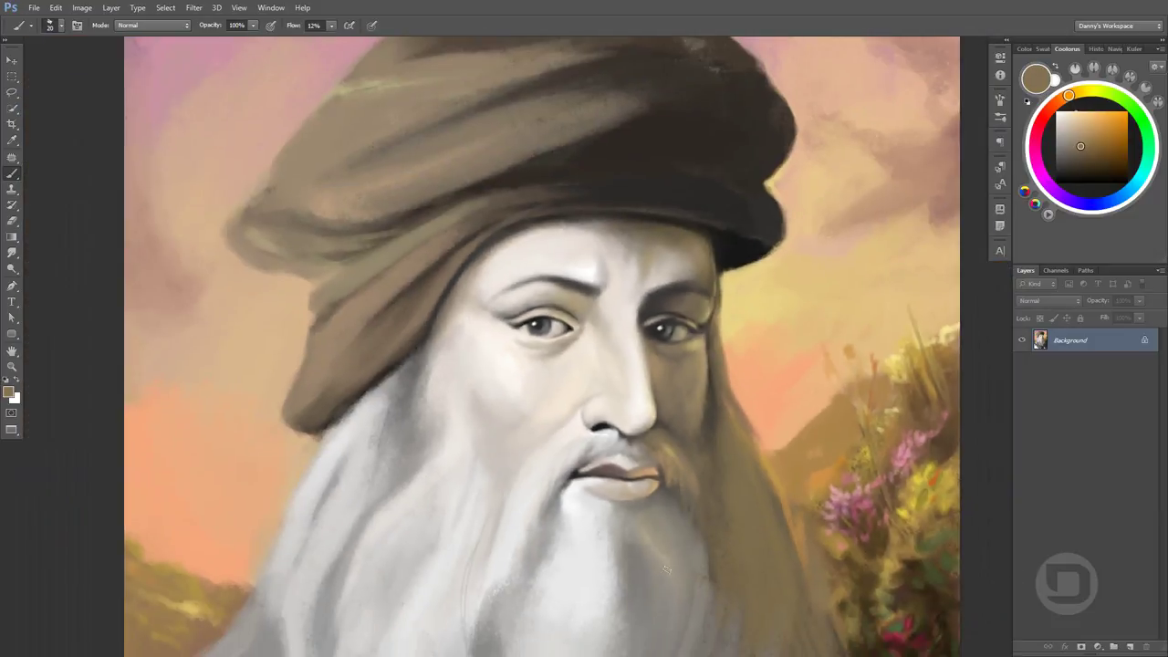
alt+click(679, 476)
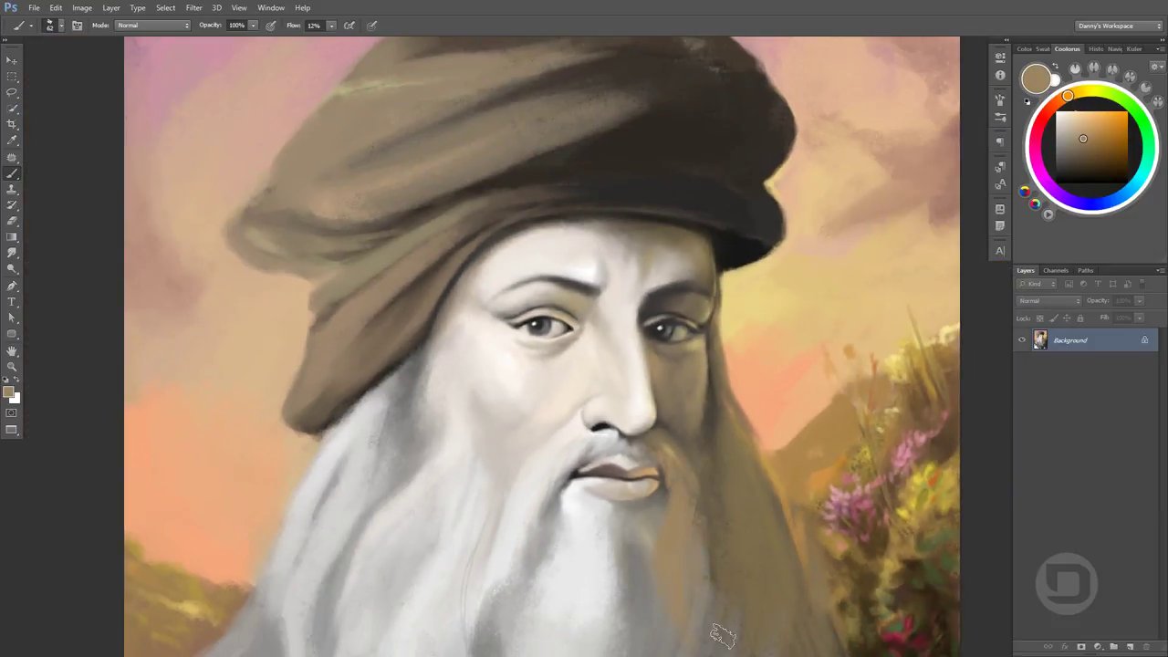
mouse_move(688, 524)
mouse_down()
mouse_move(673, 450)
mouse_move(639, 584)
mouse_up()
mouse_move(666, 497)
mouse_down()
mouse_move(630, 584)
mouse_move(639, 621)
mouse_move(662, 463)
mouse_up()
drag(663, 417, 594, 630)
Add light grey and tan strokes down the beard
alt+click(625, 453)
drag(603, 511, 620, 630)
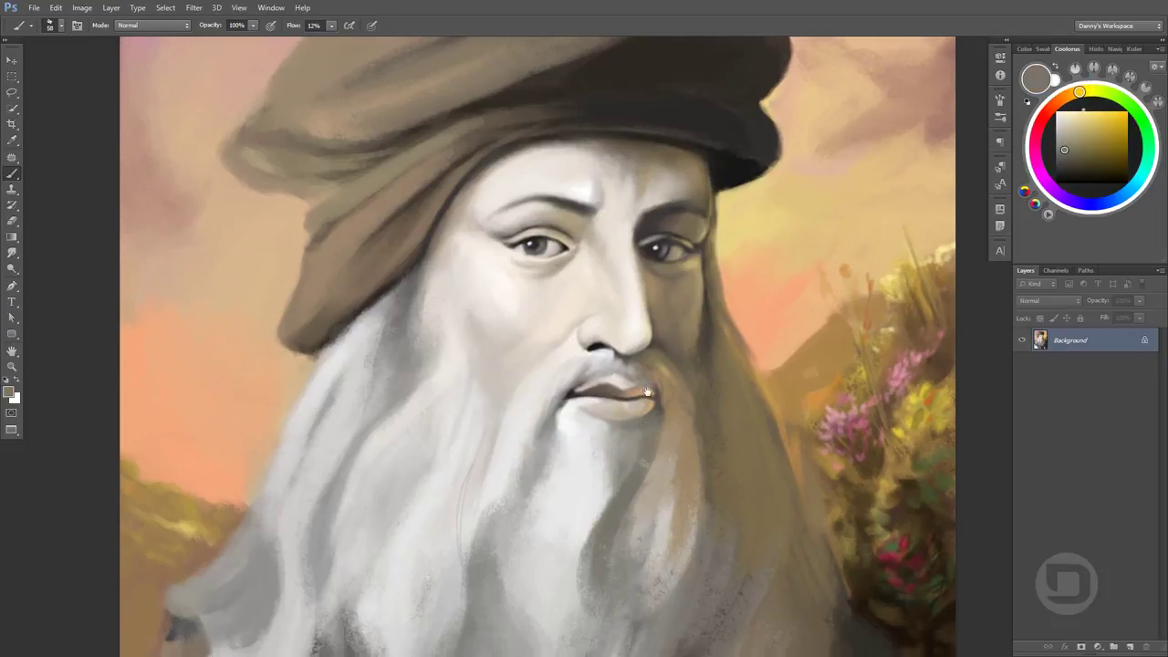
drag(621, 514, 629, 500)
alt+click(630, 500)
alt+click(652, 456)
drag(650, 427, 602, 508)
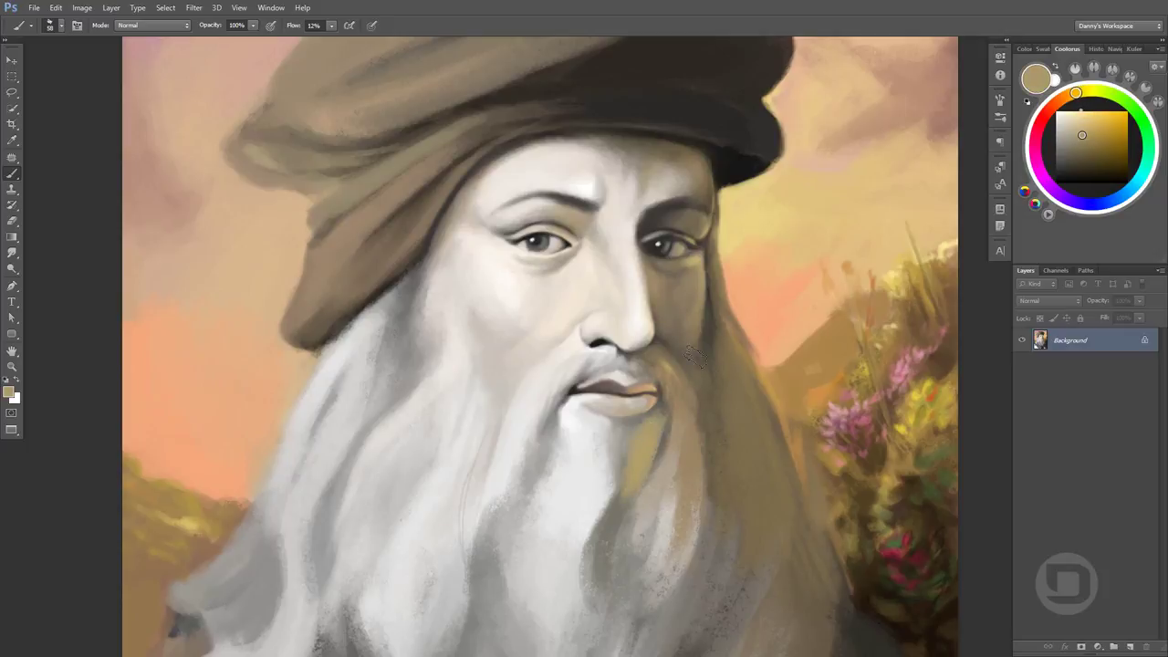
Sample warm brown, golden tan and near-white tones around the chin
alt+click(657, 404)
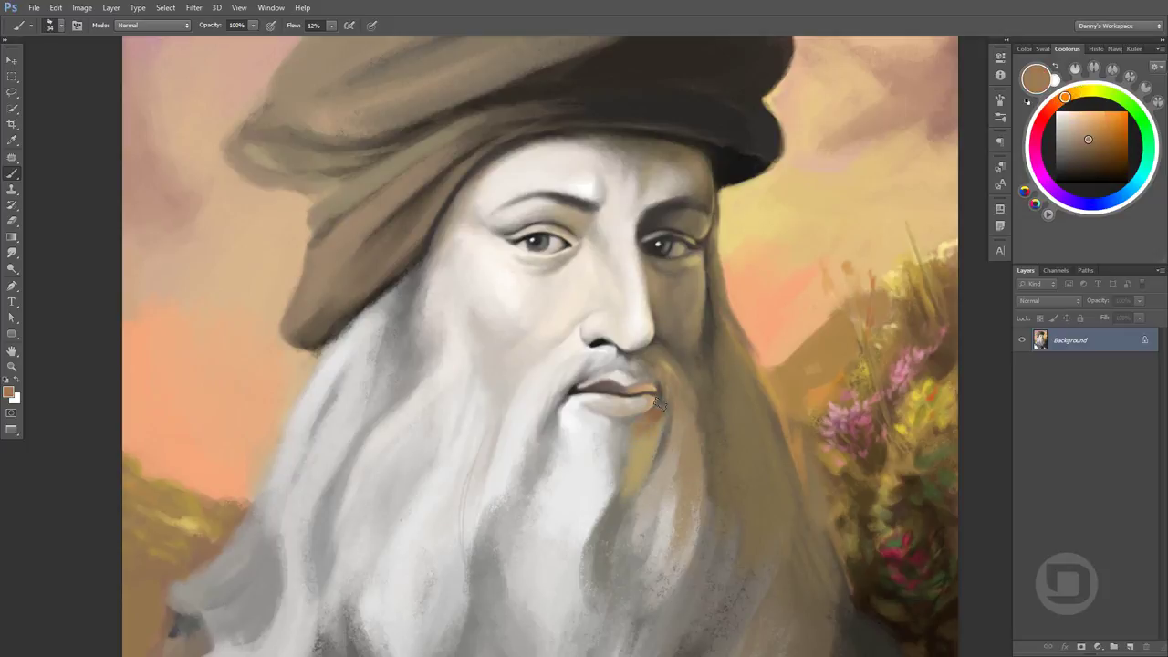
alt+click(606, 417)
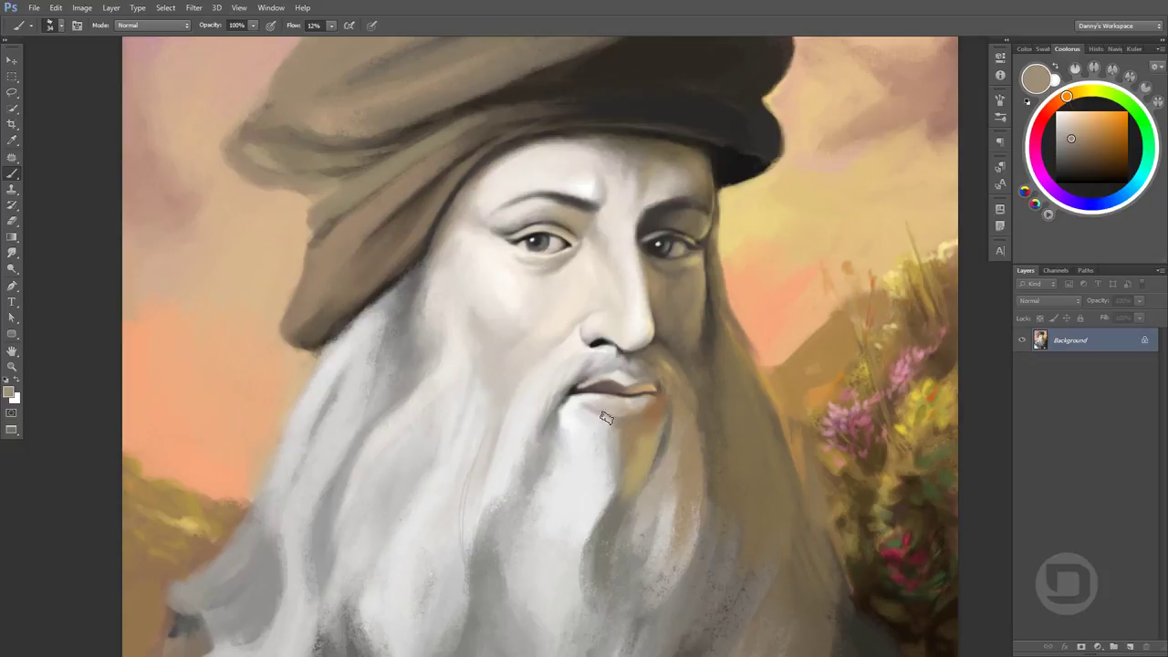
alt+click(644, 439)
alt+click(614, 457)
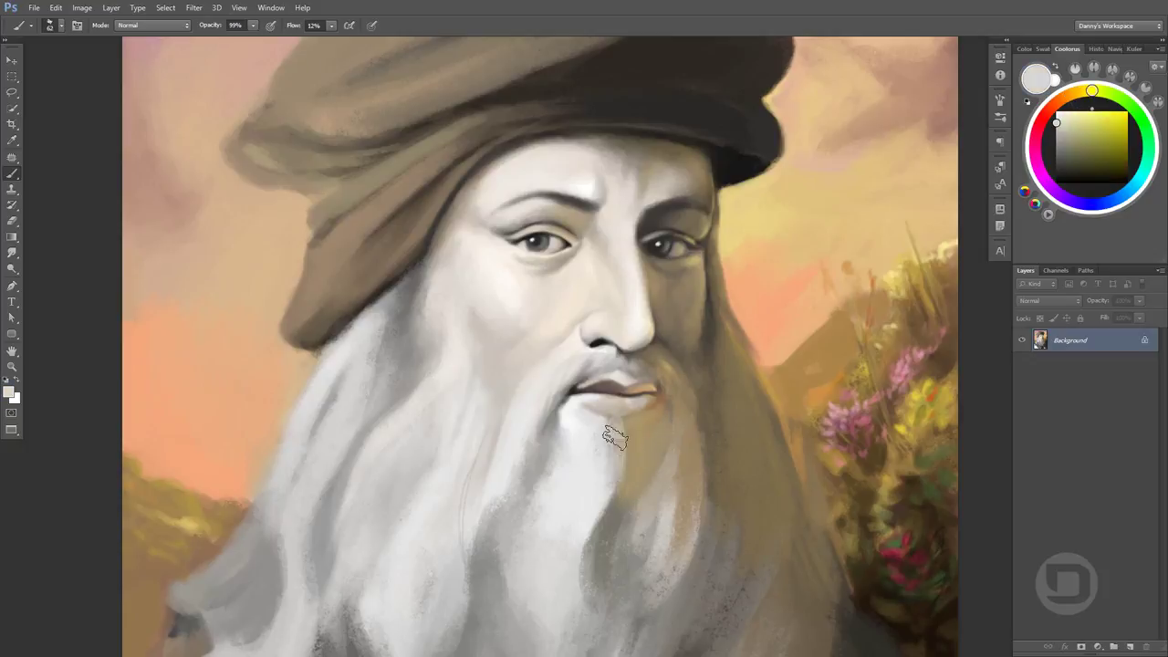
alt+click(628, 429)
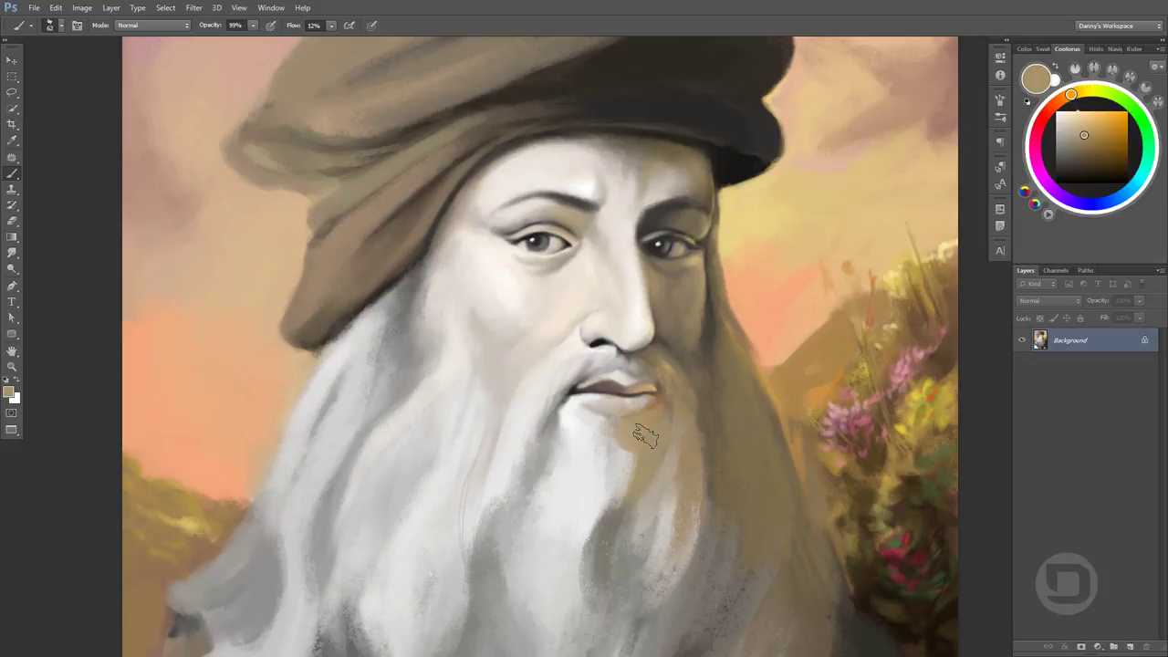
alt+click(602, 436)
alt+click(607, 420)
alt+click(646, 443)
Pick up orange, dark brown and light tan tones from the lips
alt+click(621, 447)
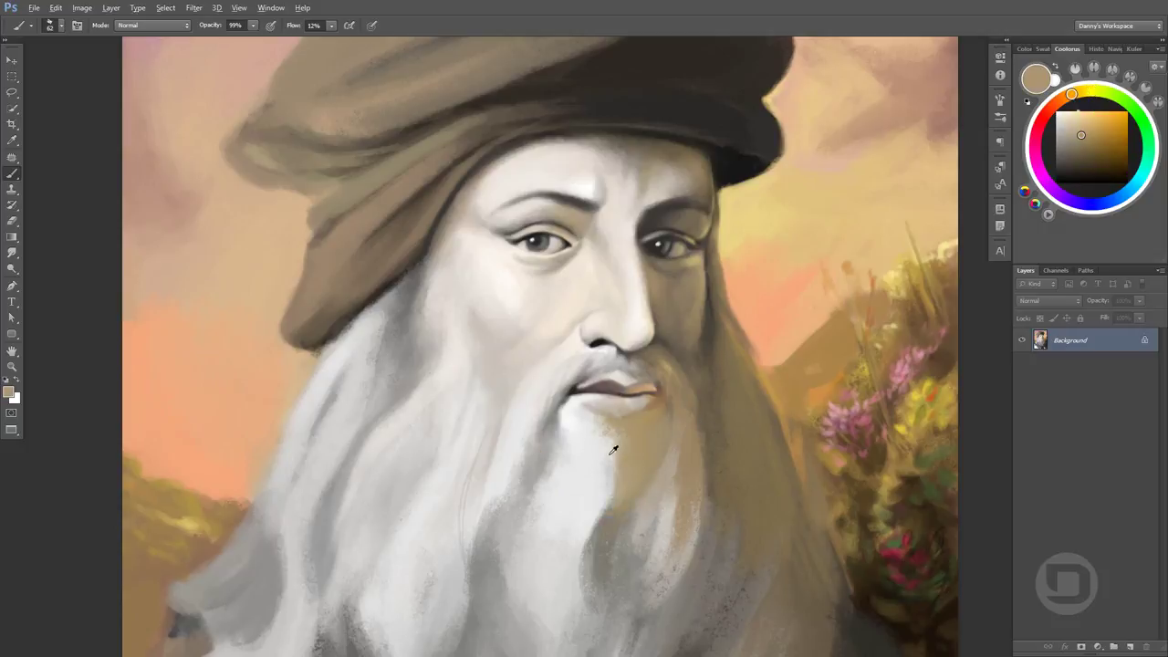
alt+click(618, 438)
alt+click(611, 424)
alt+click(624, 405)
scroll(624, 404, up, 2)
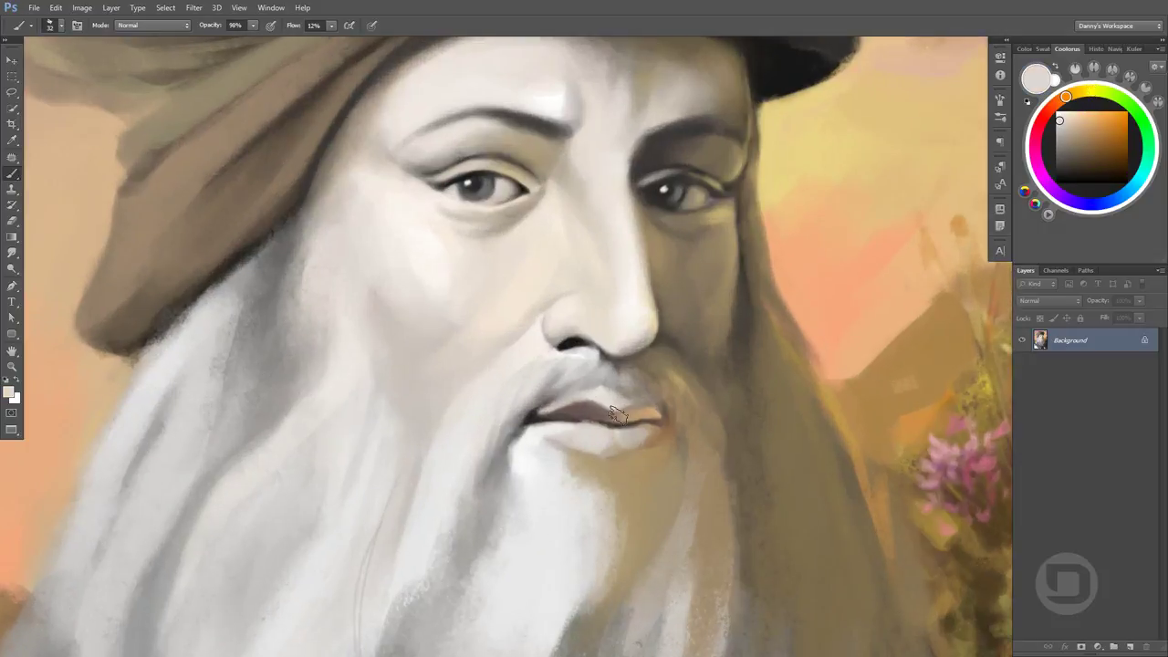
alt+click(610, 422)
alt+click(614, 426)
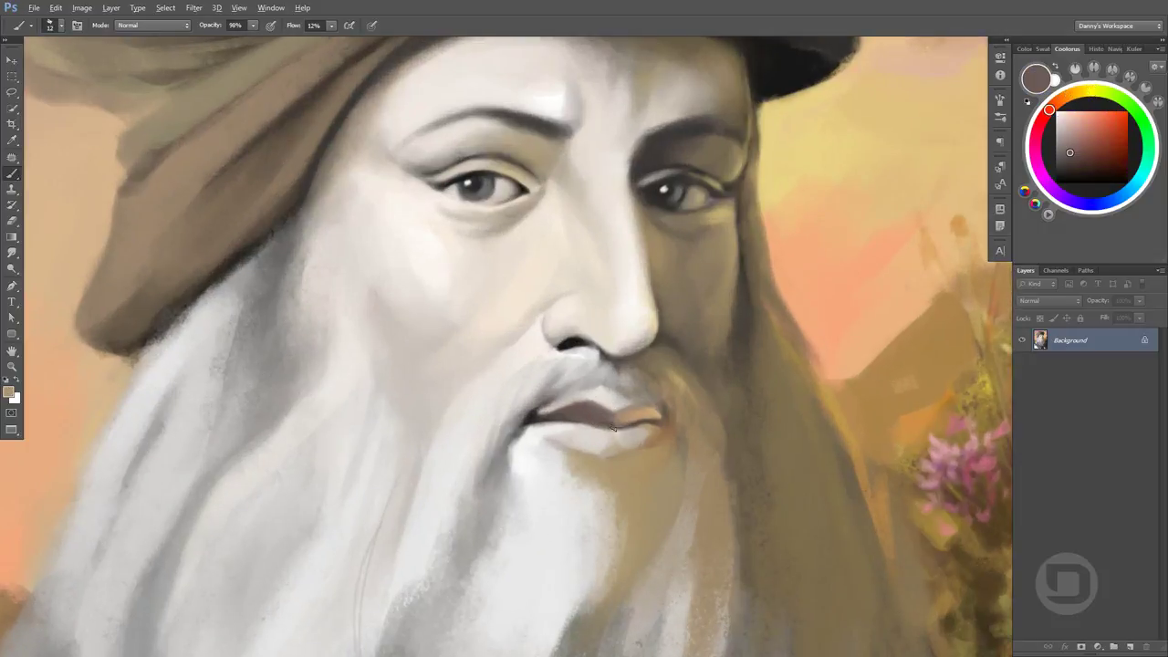
alt+click(615, 422)
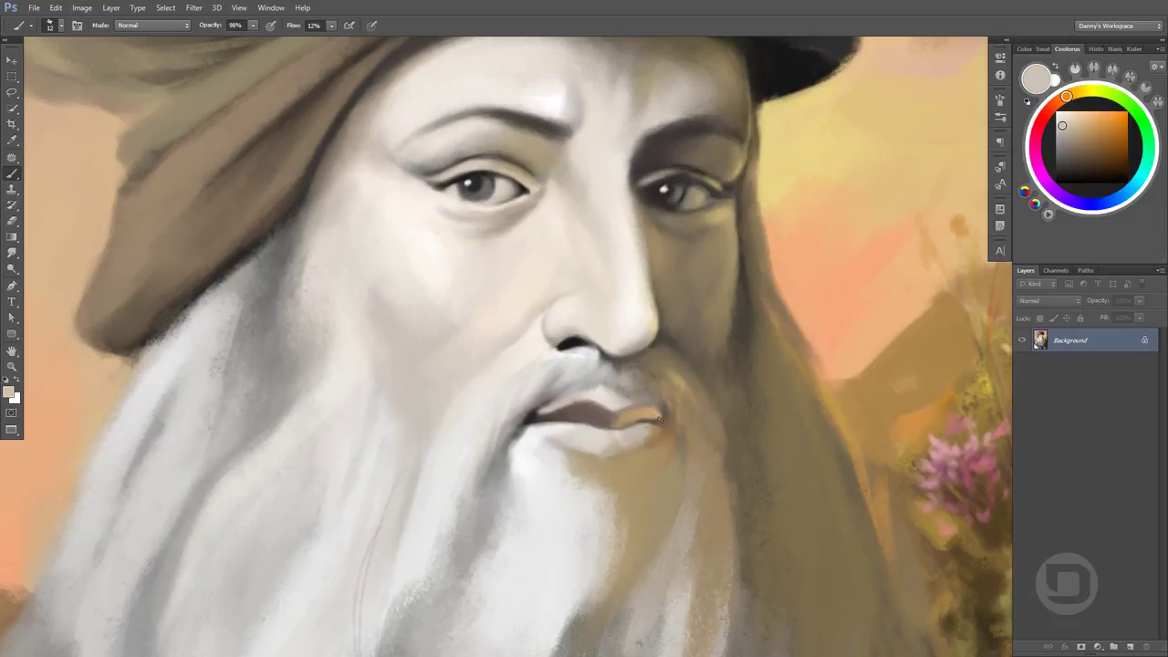
Sample paler and darker tan tones across the lip area
alt+click(635, 422)
alt+click(618, 430)
alt+click(668, 425)
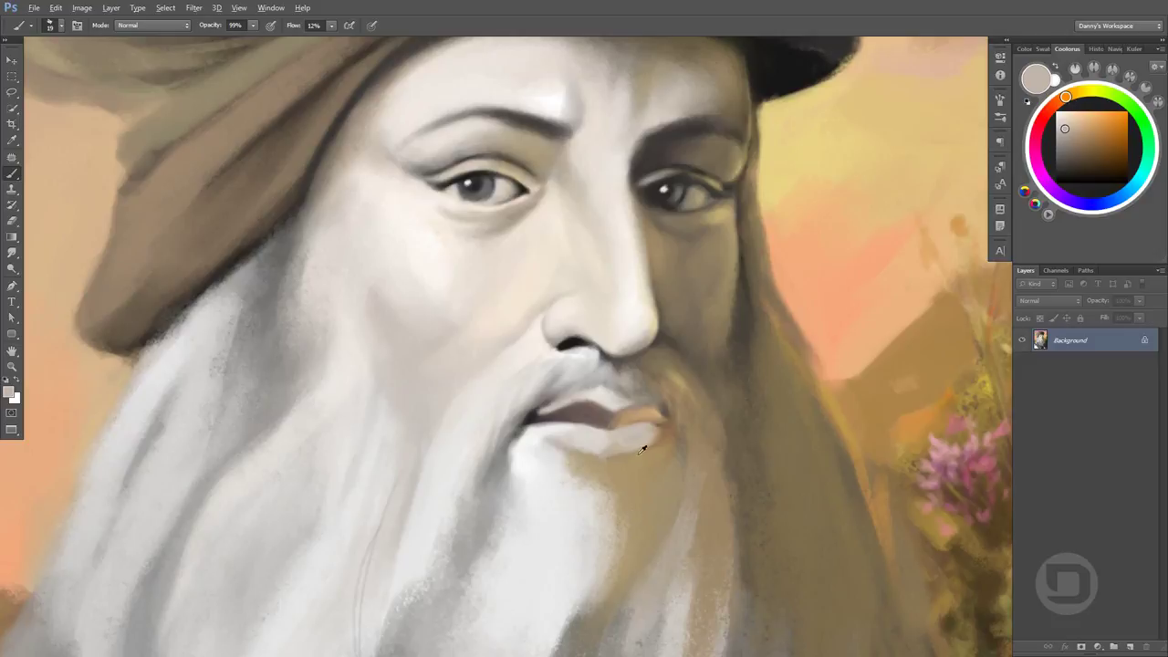
alt+click(642, 449)
alt+click(614, 453)
alt+click(626, 455)
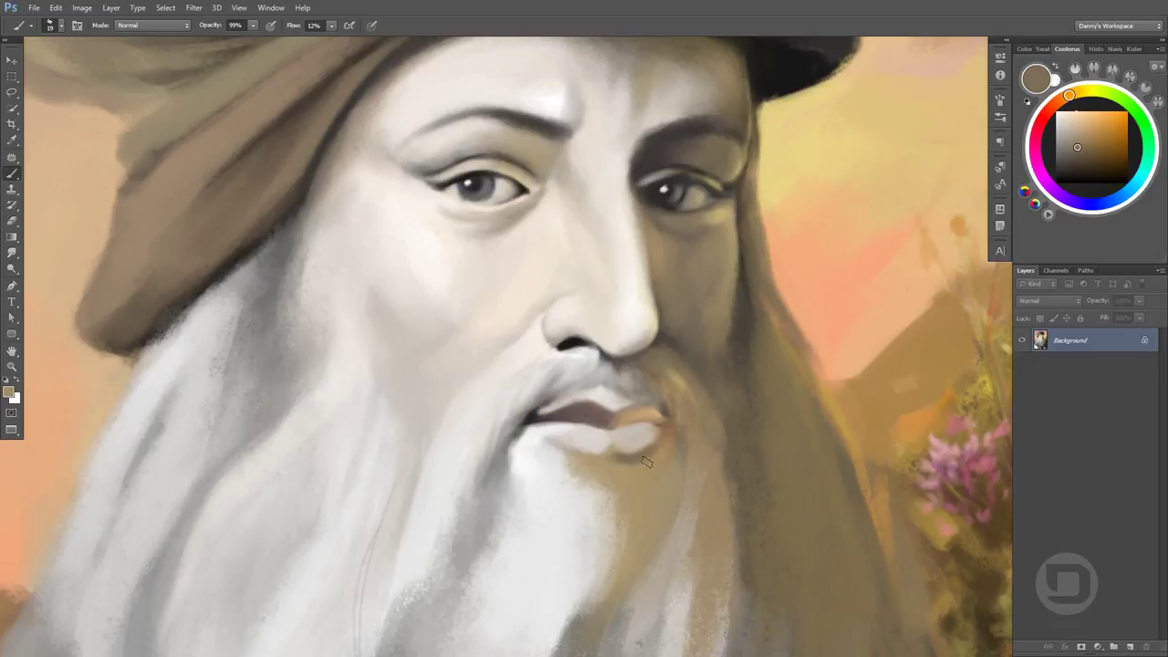
Spread the beard's tan over the white beard below the chin
alt+click(629, 444)
alt+click(613, 448)
alt+click(618, 443)
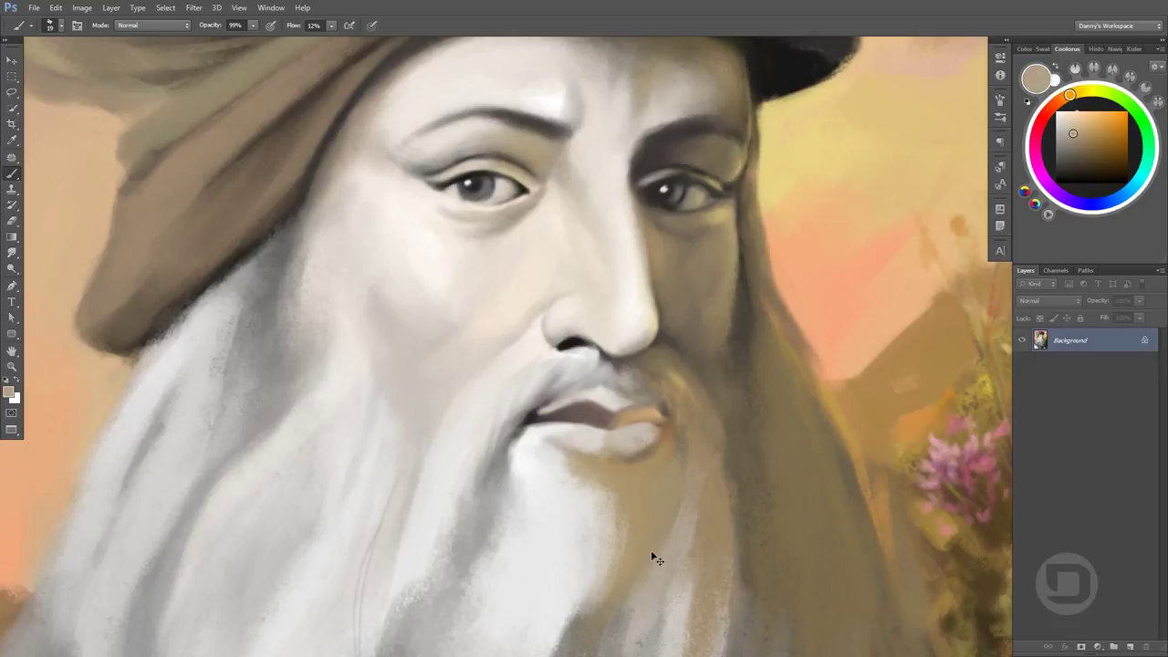
alt+click(548, 463)
alt+click(585, 483)
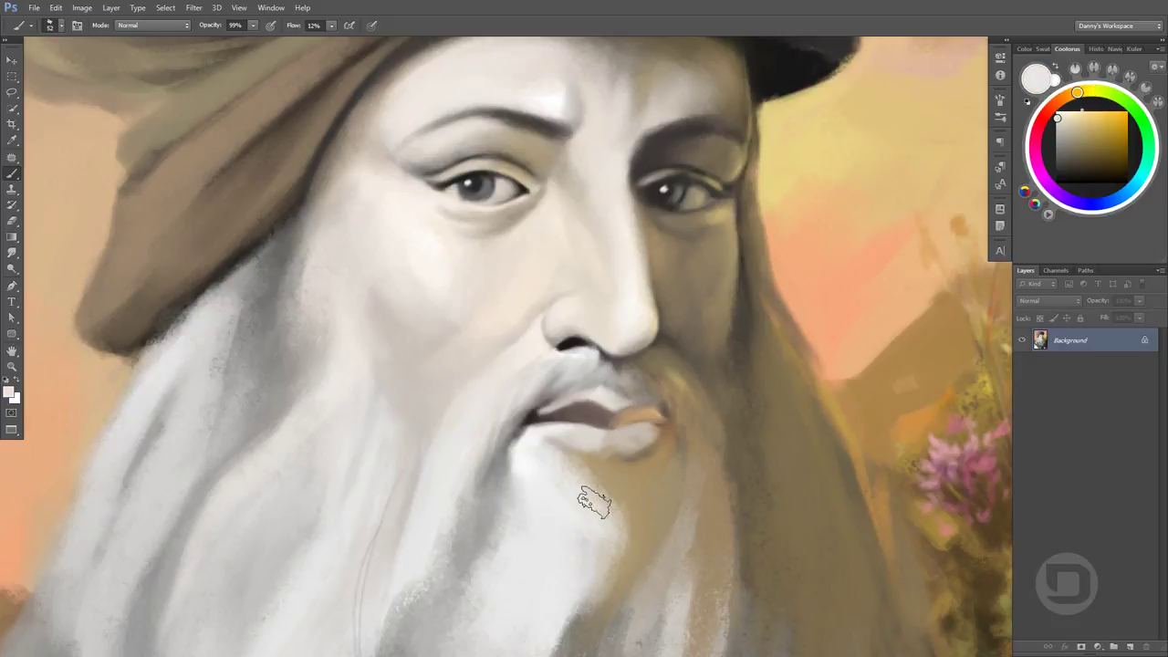
alt+click(604, 497)
drag(604, 497, 612, 557)
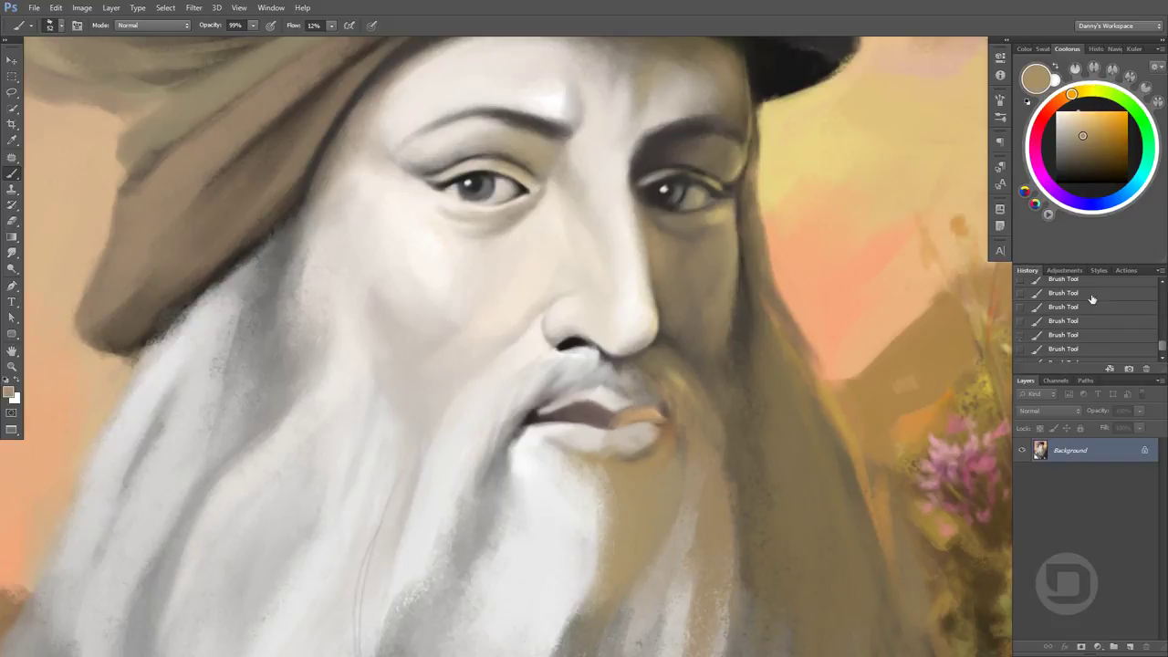
Compare history snapshots, restore the 10:48:16 PM state, and softly brush below the mouth
scroll(1106, 337, down, 5)
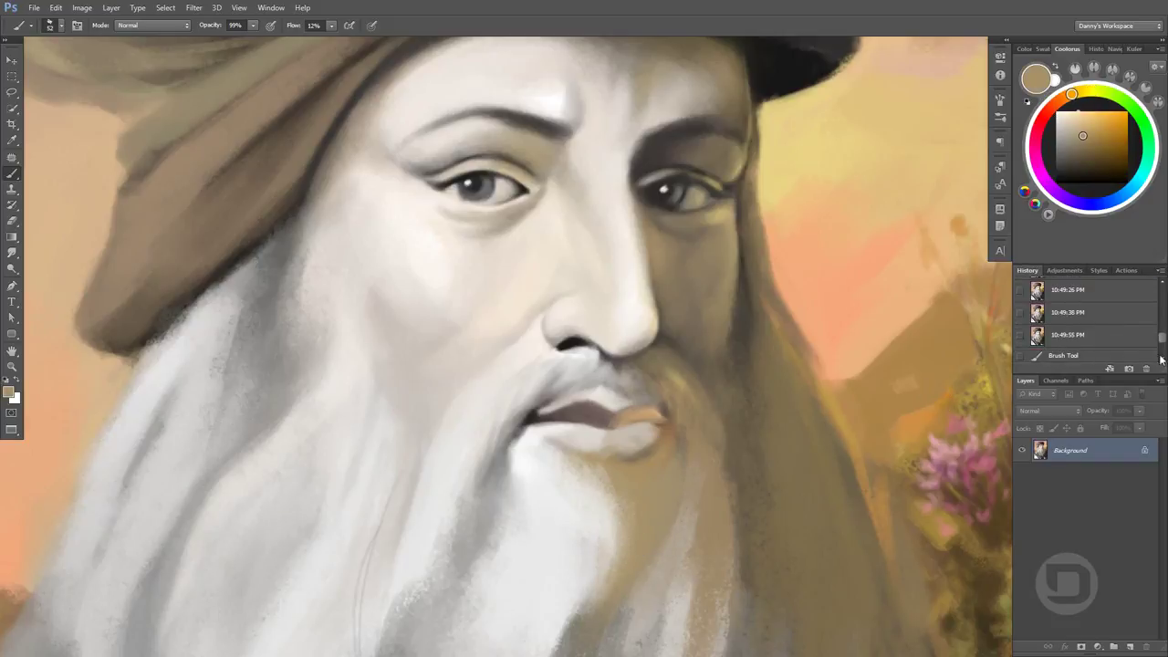
scroll(1108, 319, up, 5)
click(1086, 290)
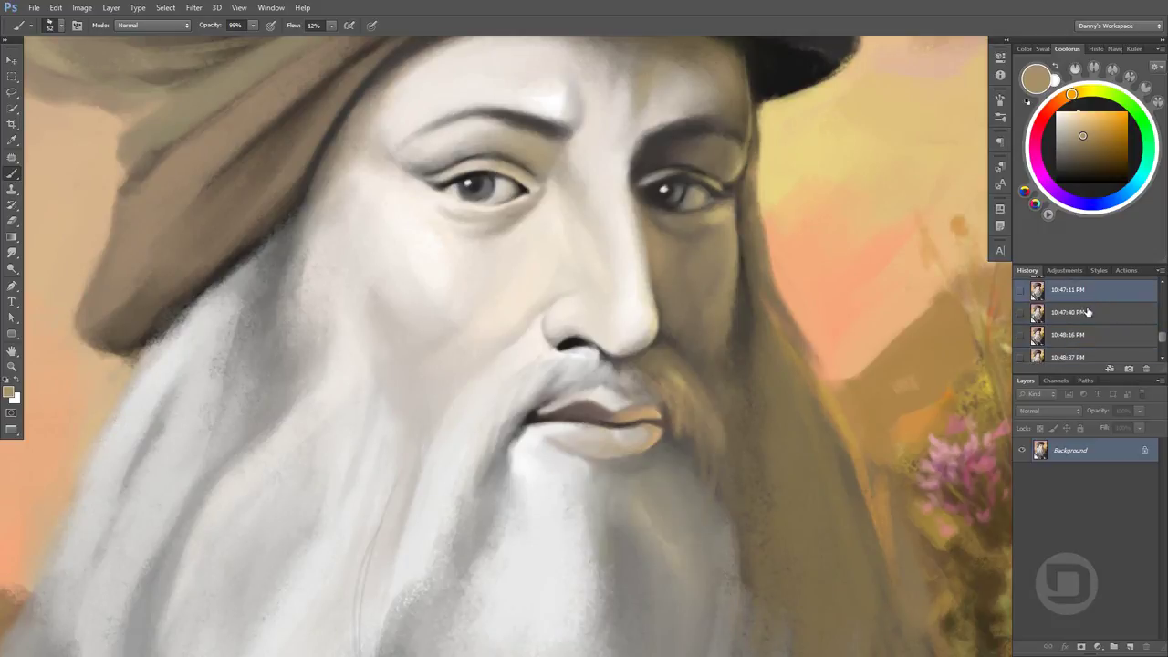
click(1095, 314)
click(1105, 300)
key(ctrl+minus)
key(ctrl+minus)
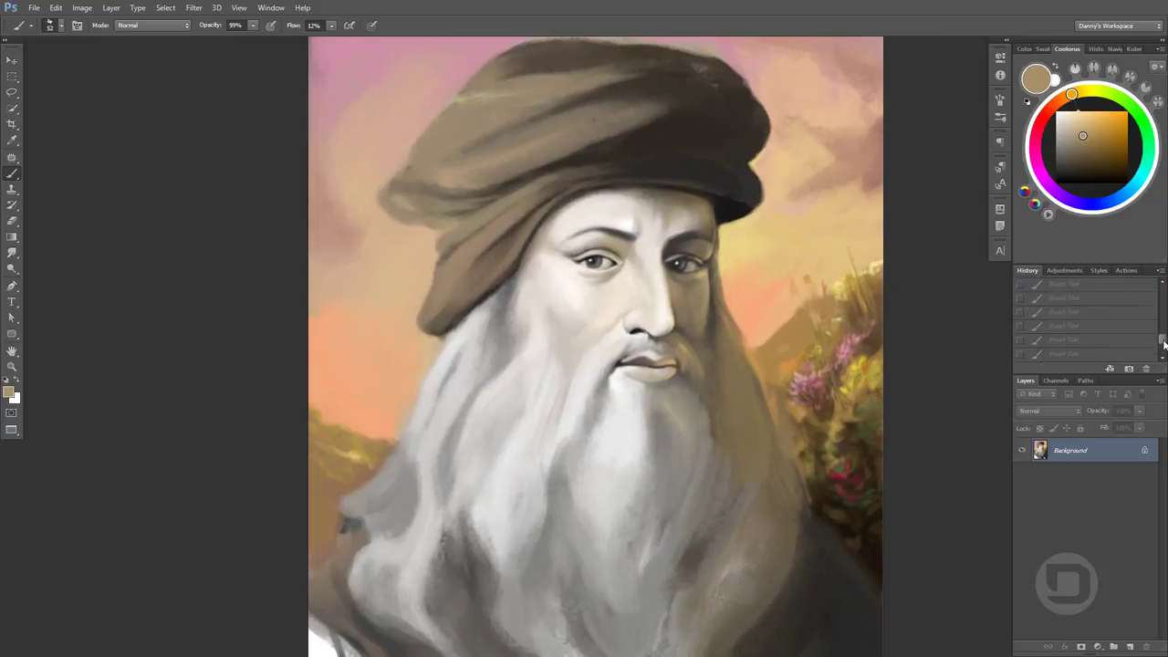
click(1100, 343)
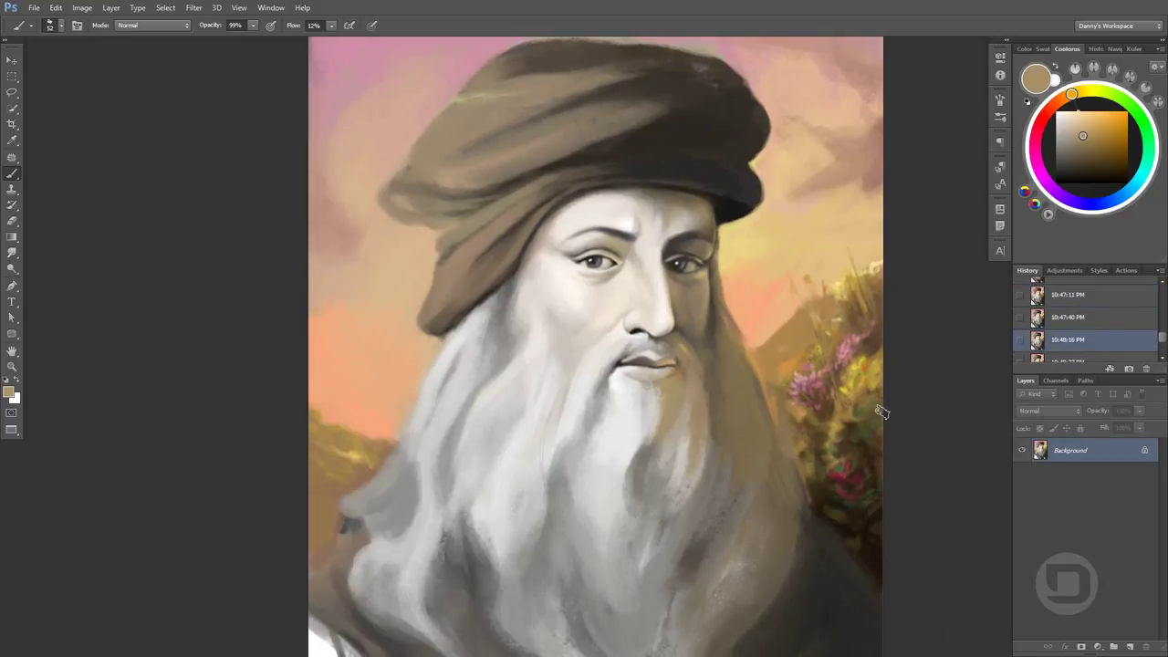
mouse_move(639, 393)
mouse_down()
mouse_move(658, 438)
mouse_move(673, 421)
mouse_up()
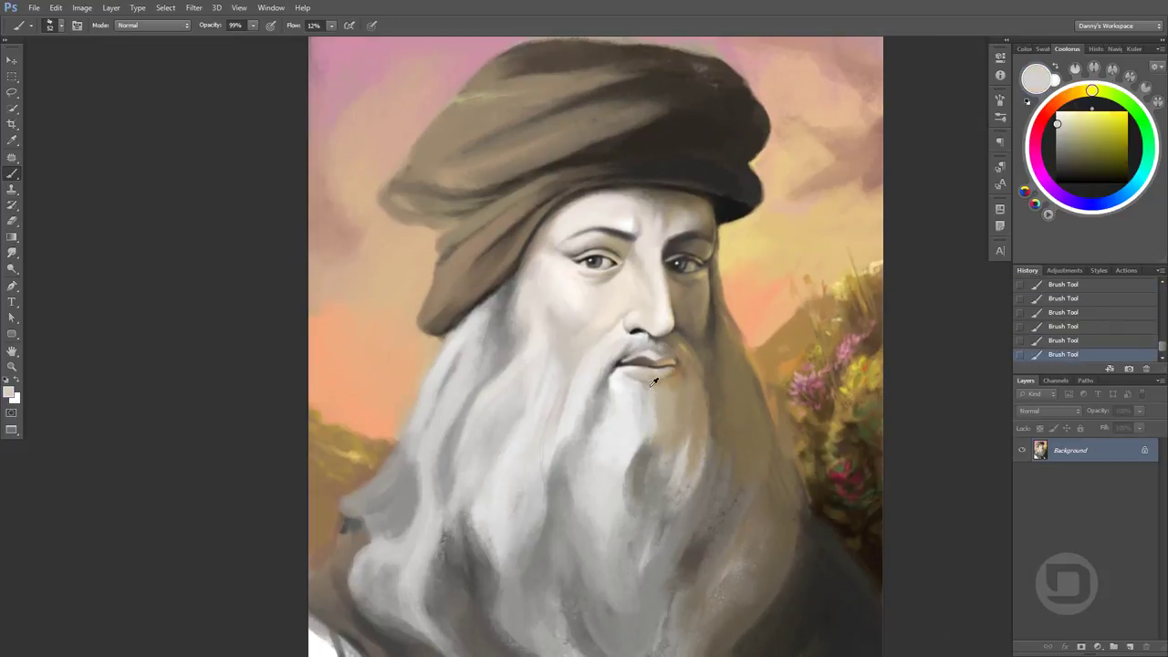
At 30% brush opacity, paint a soft tan stroke on the beard below the mouth
alt+click(643, 407)
alt+click(644, 407)
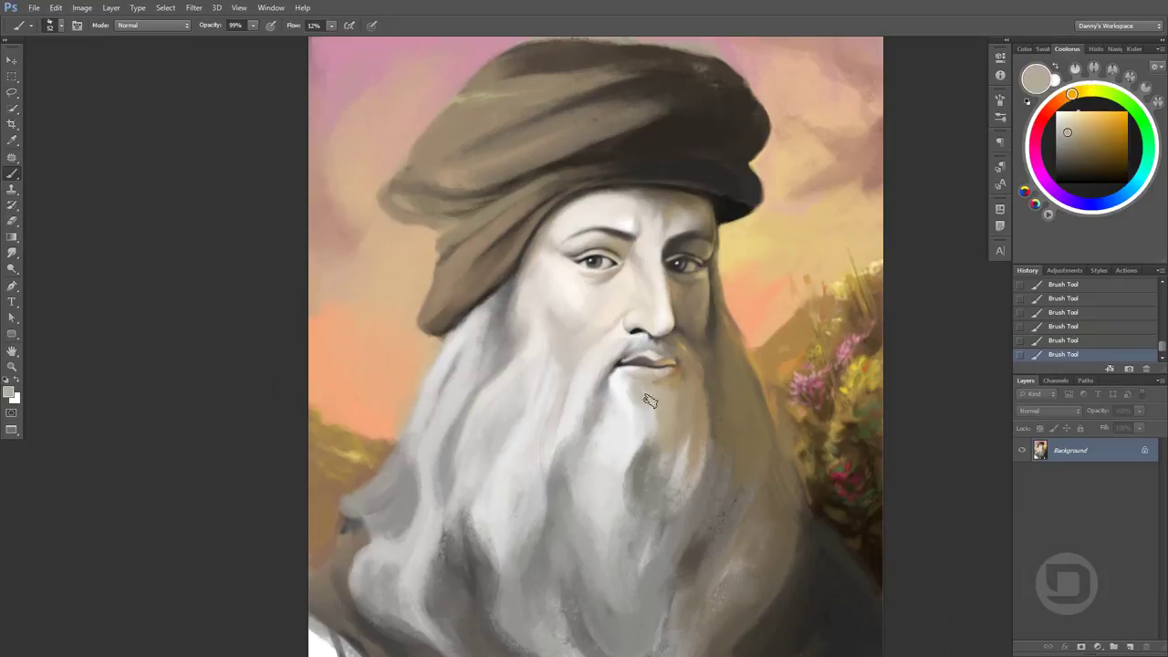
alt+click(649, 417)
alt+click(649, 417)
key(3)
drag(666, 402, 680, 378)
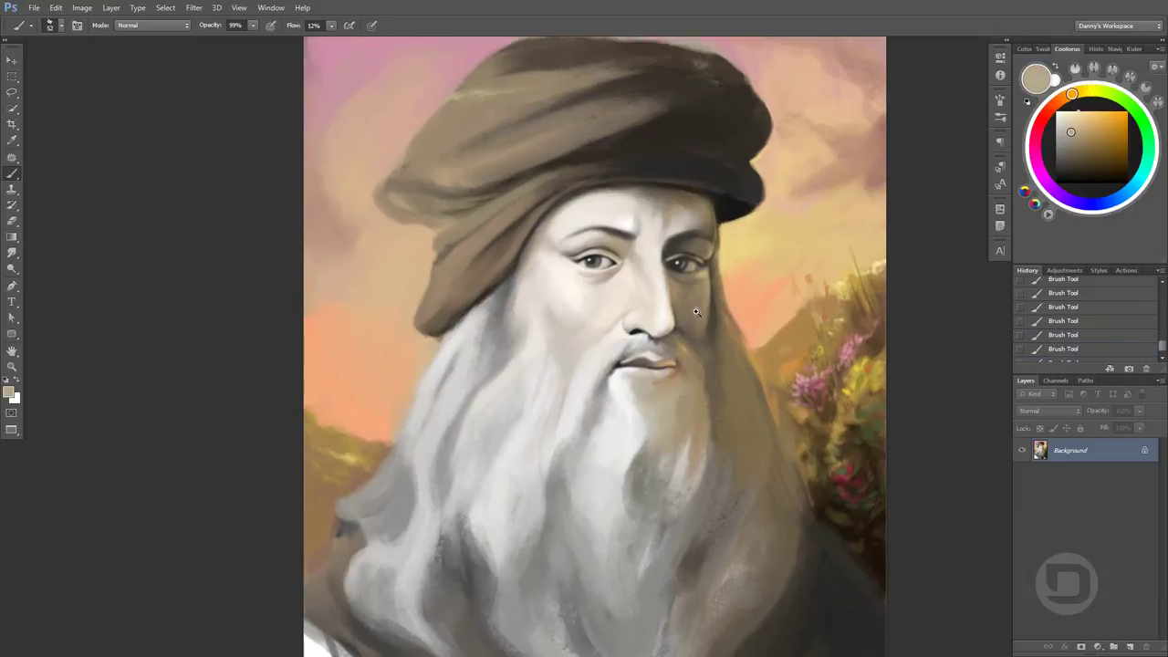
Brush subtle strokes near the cheek, along the moustache and the beard's right edge
scroll(702, 324, up, 2)
alt+click(703, 324)
drag(689, 315, 717, 272)
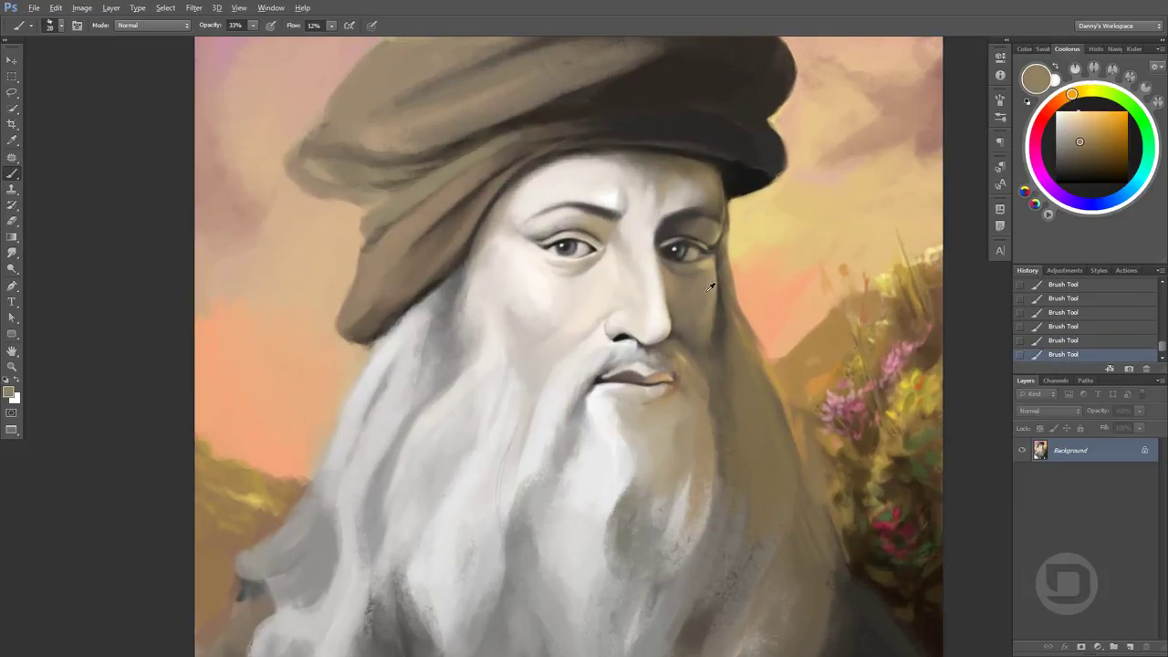
alt+click(710, 287)
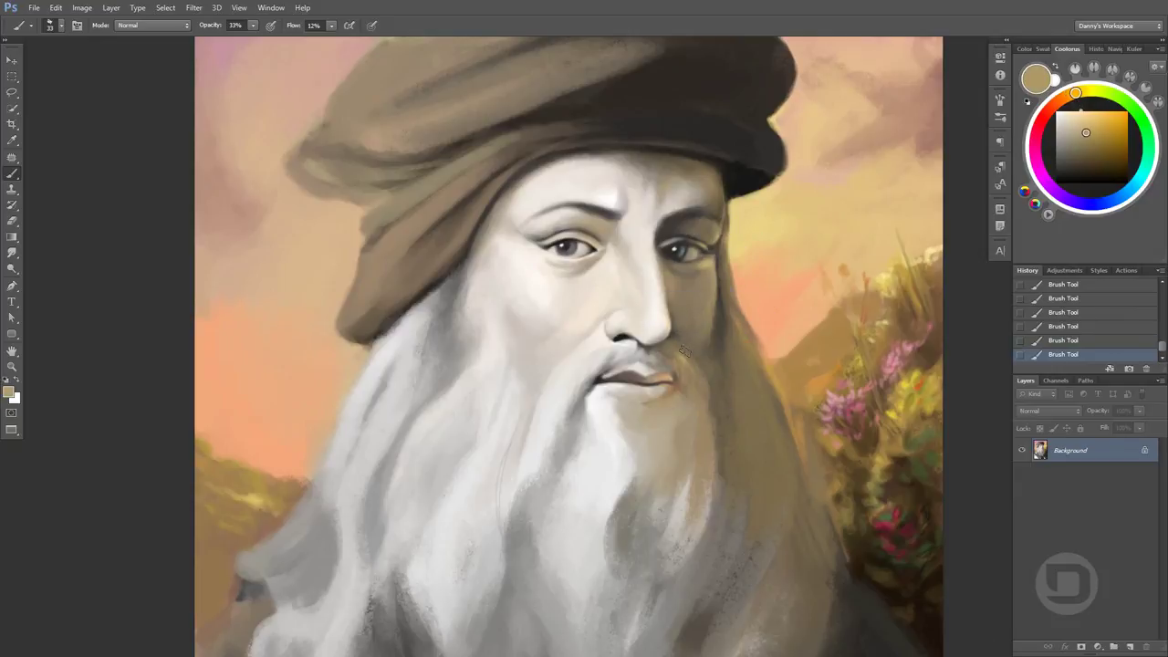
mouse_move(684, 352)
mouse_down()
mouse_move(710, 379)
mouse_move(719, 459)
mouse_up()
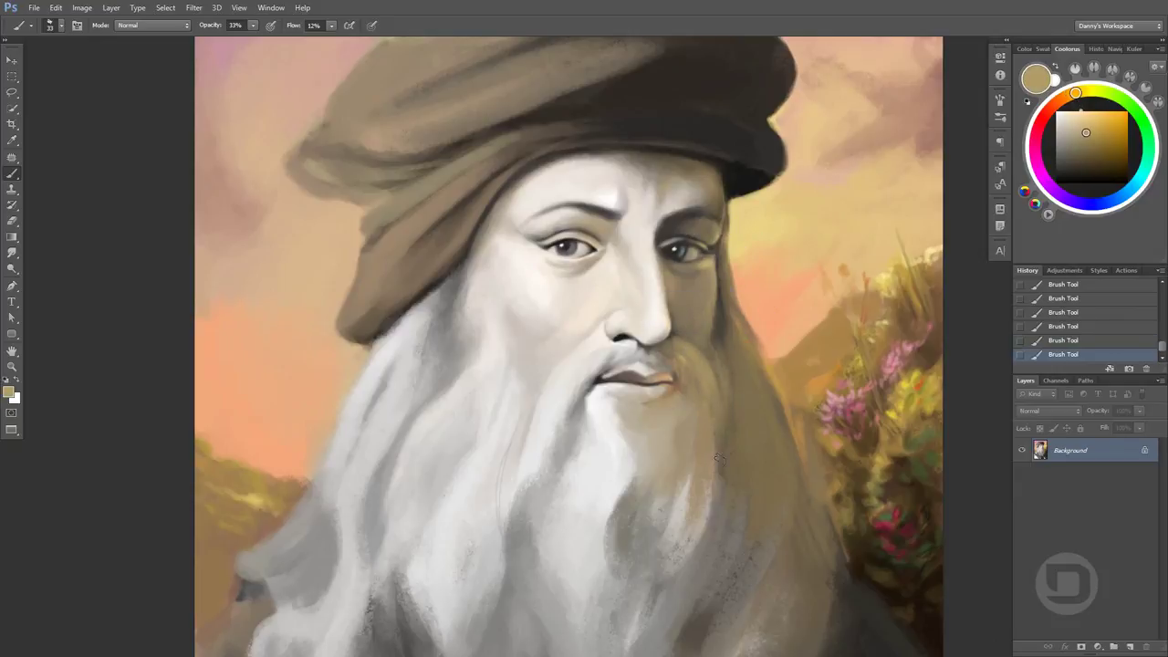
alt+click(714, 365)
mouse_move(720, 386)
mouse_down()
mouse_move(721, 466)
mouse_move(739, 400)
mouse_up()
At 60% opacity, paint sampled beard tones down the beard's right side
alt+click(744, 429)
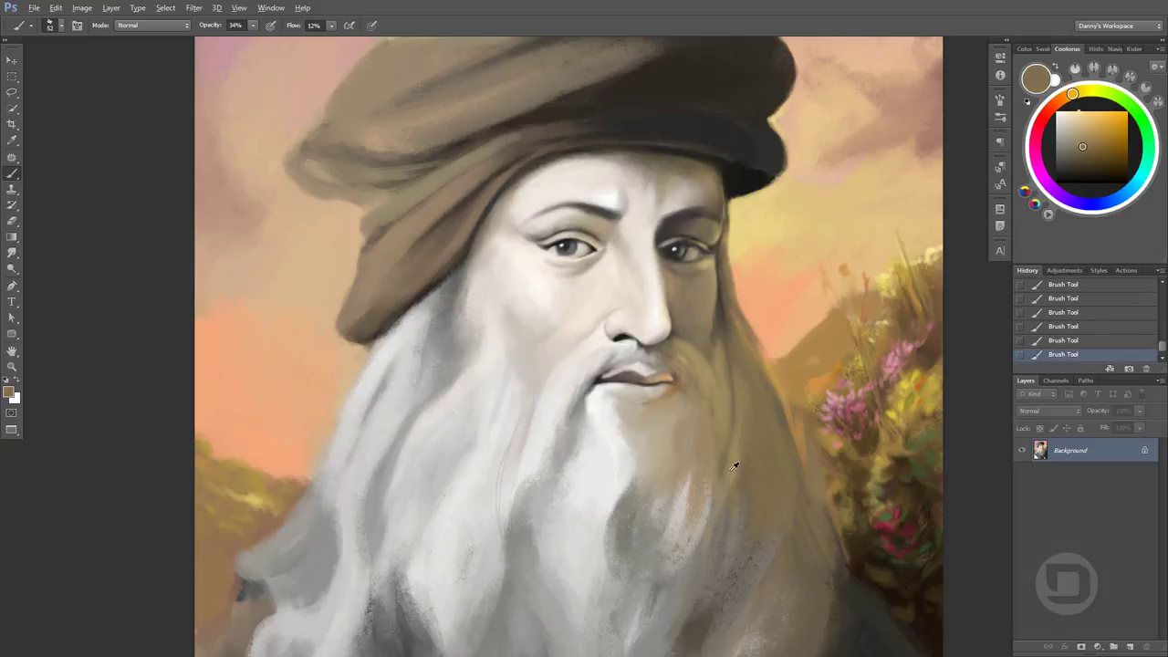
mouse_move(738, 469)
mouse_down()
mouse_move(735, 432)
mouse_move(712, 545)
mouse_up()
key(6)
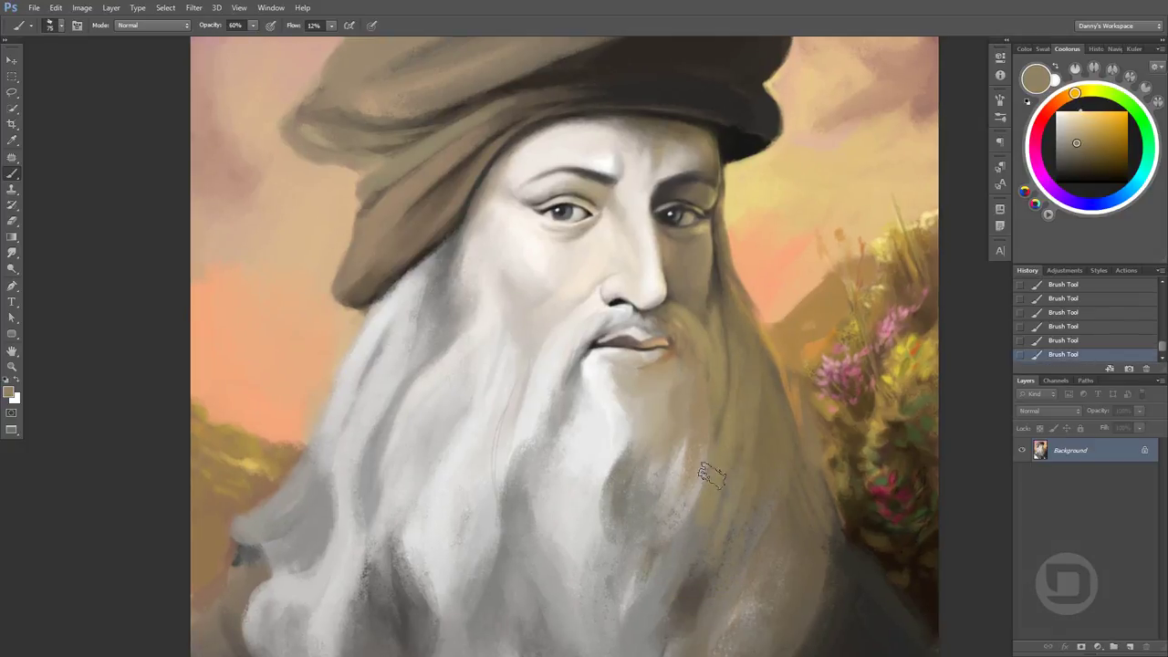
drag(712, 474, 657, 584)
drag(721, 511, 712, 425)
alt+click(749, 449)
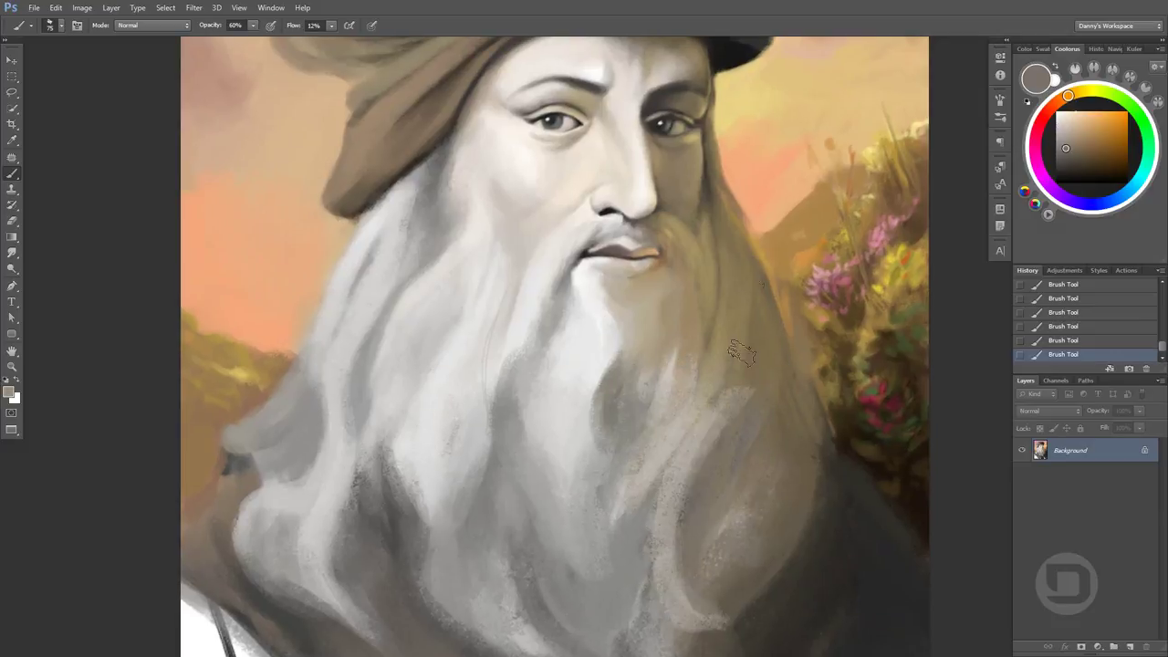
alt+click(707, 470)
drag(712, 474, 730, 548)
alt+click(741, 493)
drag(741, 498, 758, 611)
Add a dark stroke and a light grey stroke across the lower right beard
drag(838, 515, 767, 496)
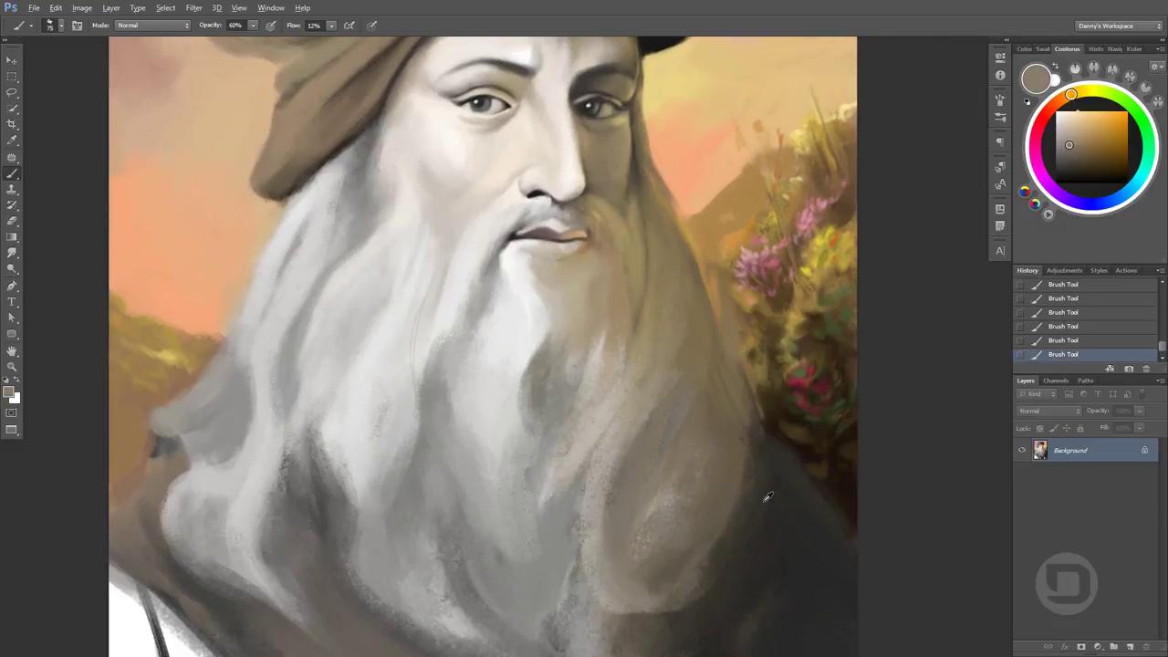
scroll(741, 353, down, 2)
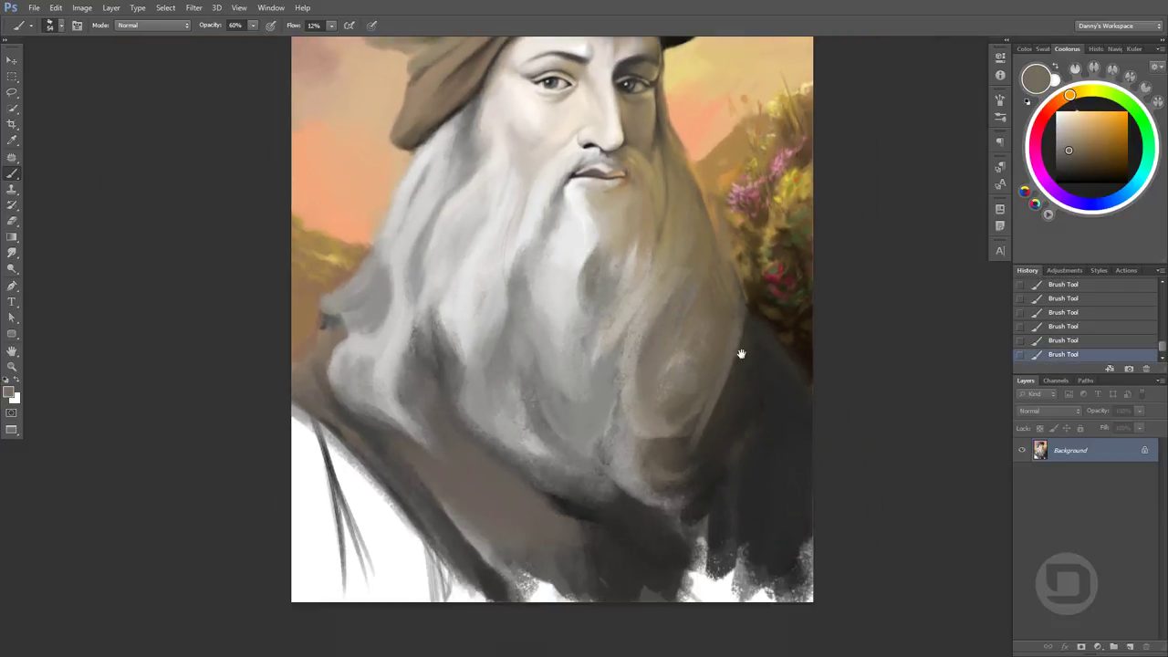
drag(741, 353, 744, 342)
alt+click(639, 515)
mouse_move(659, 588)
mouse_down()
mouse_move(716, 405)
mouse_move(649, 584)
mouse_up()
alt+click(716, 404)
drag(698, 419, 638, 497)
Paint a dark shadow stroke near the lower right beard
alt+click(627, 482)
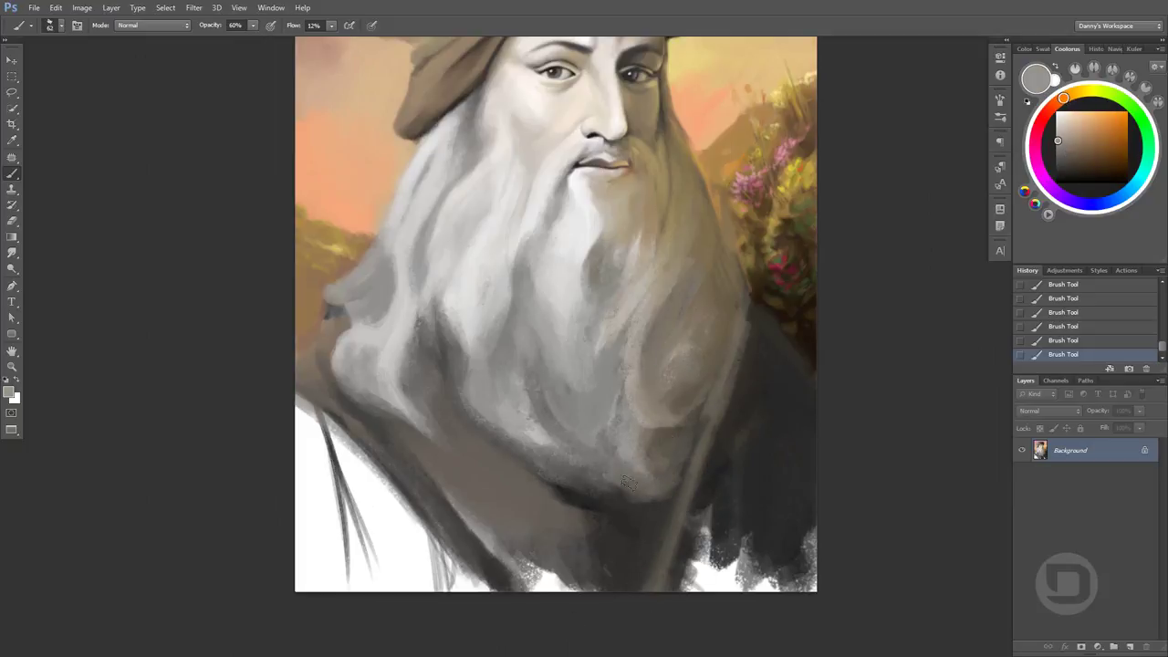
alt+click(618, 500)
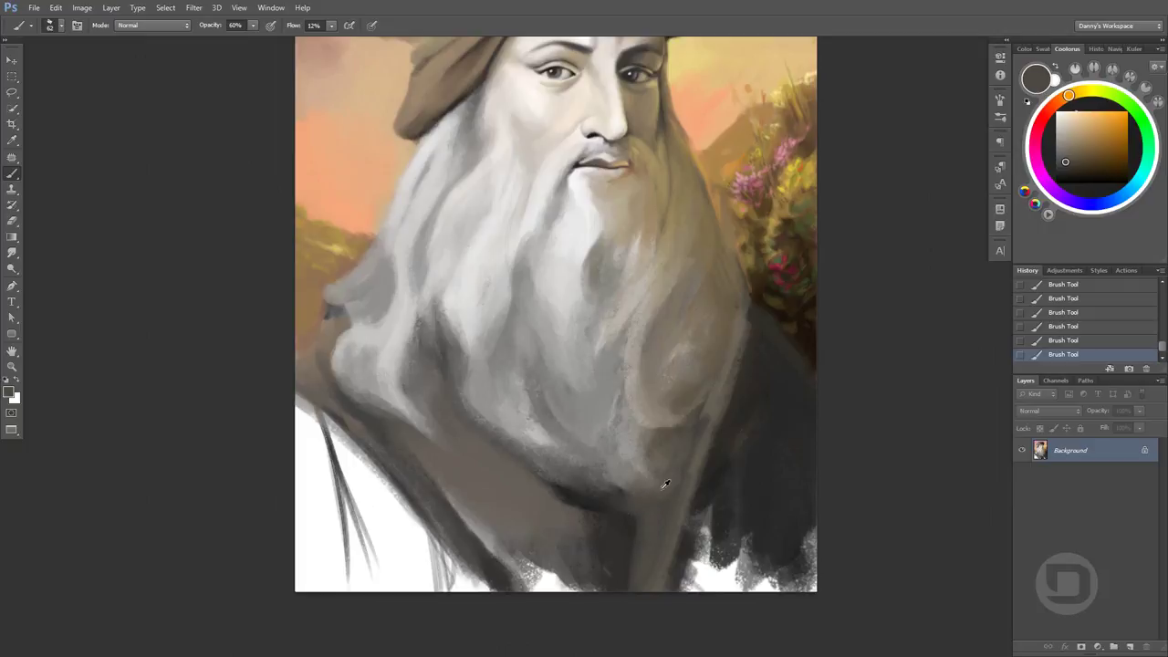
alt+click(665, 484)
drag(650, 511, 678, 475)
scroll(691, 465, up, 3)
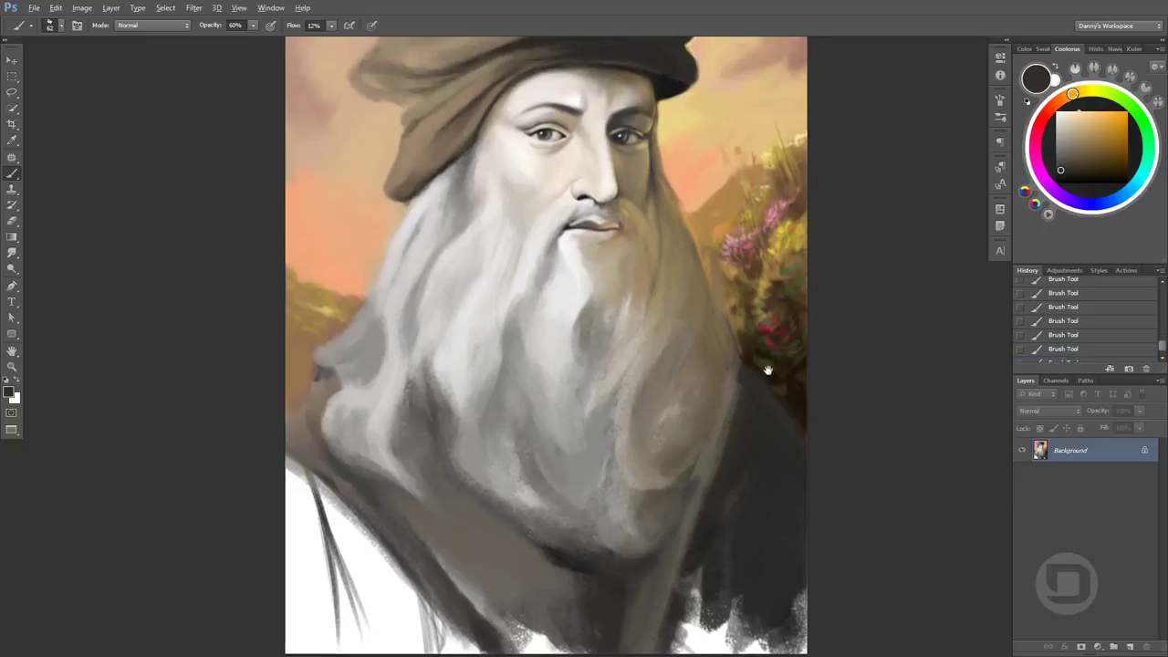
Zoom in on the lips and beard and sample light skin tones from the face and cheek
key(d)
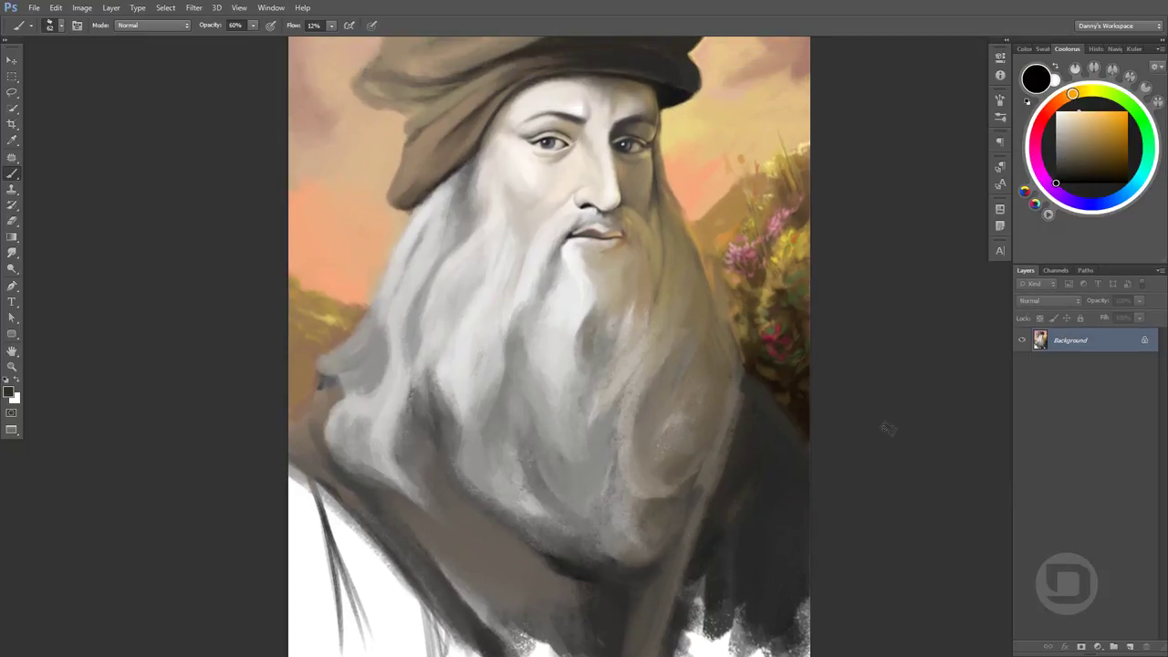
drag(656, 436, 602, 329)
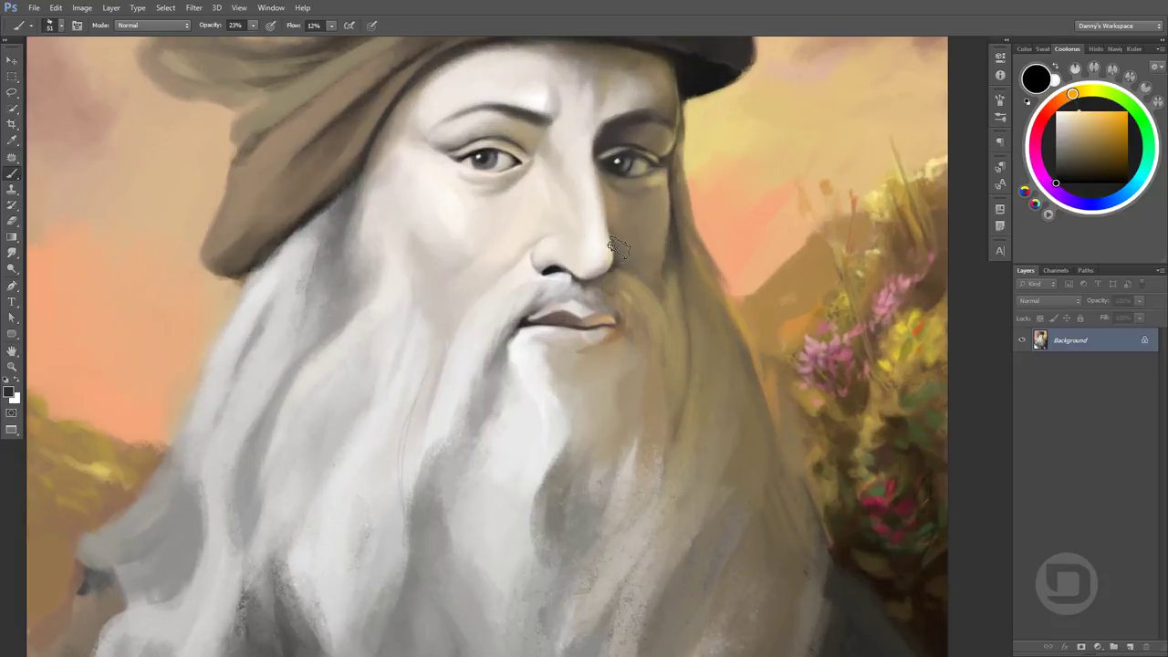
text(34)
alt+click(561, 187)
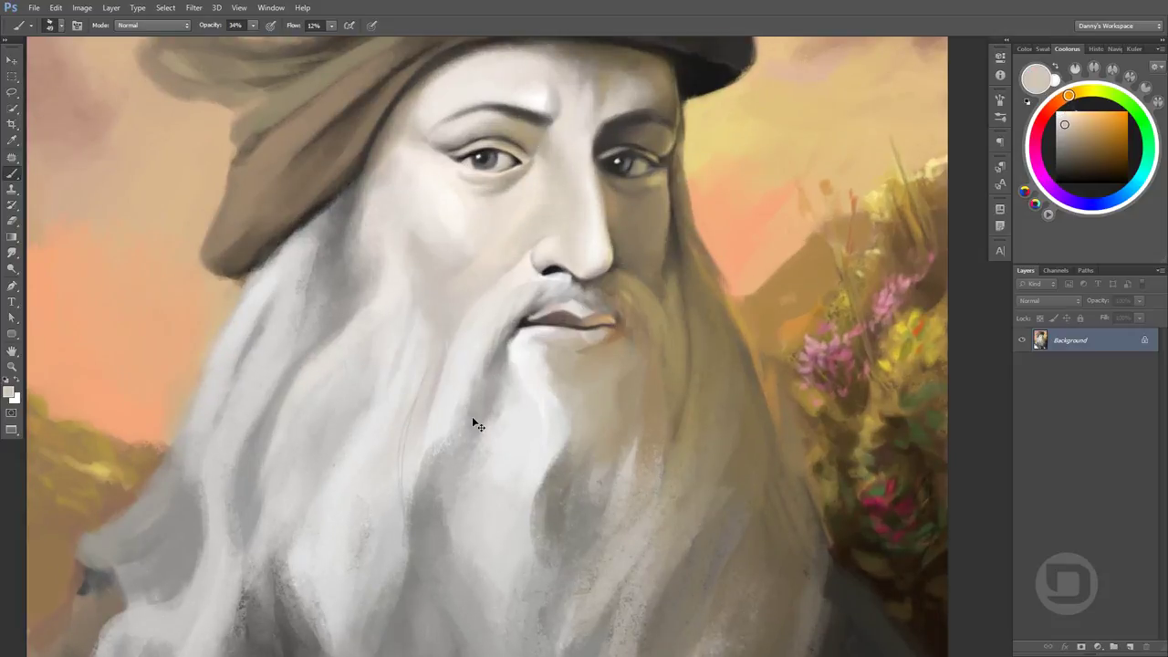
alt+click(505, 226)
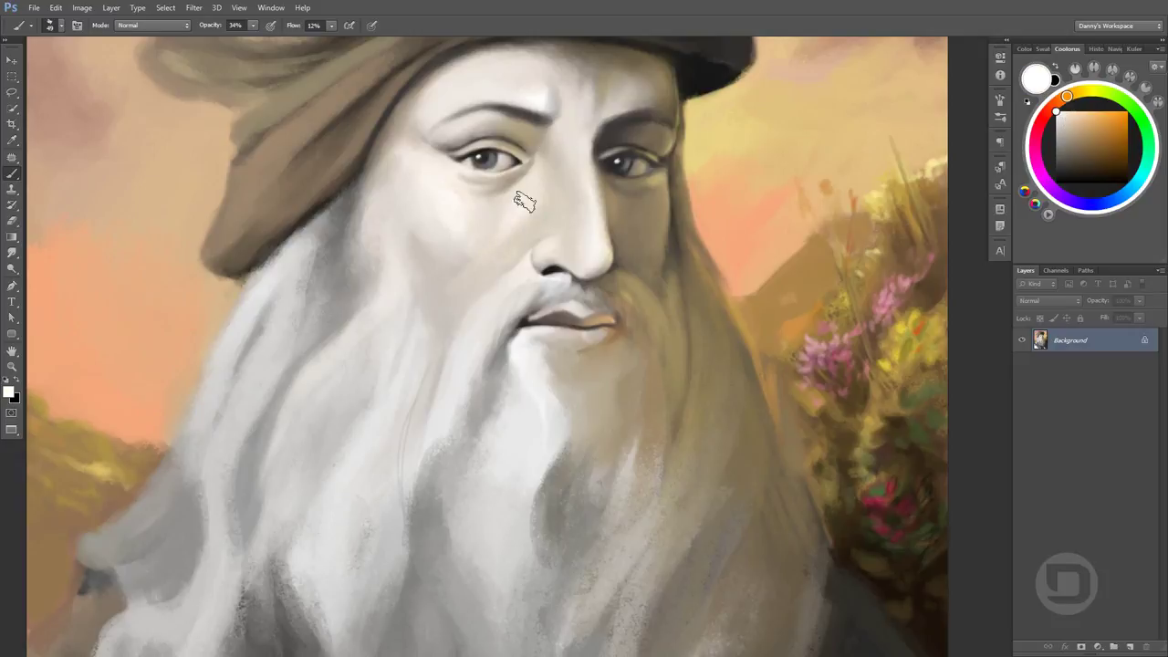
alt+click(509, 209)
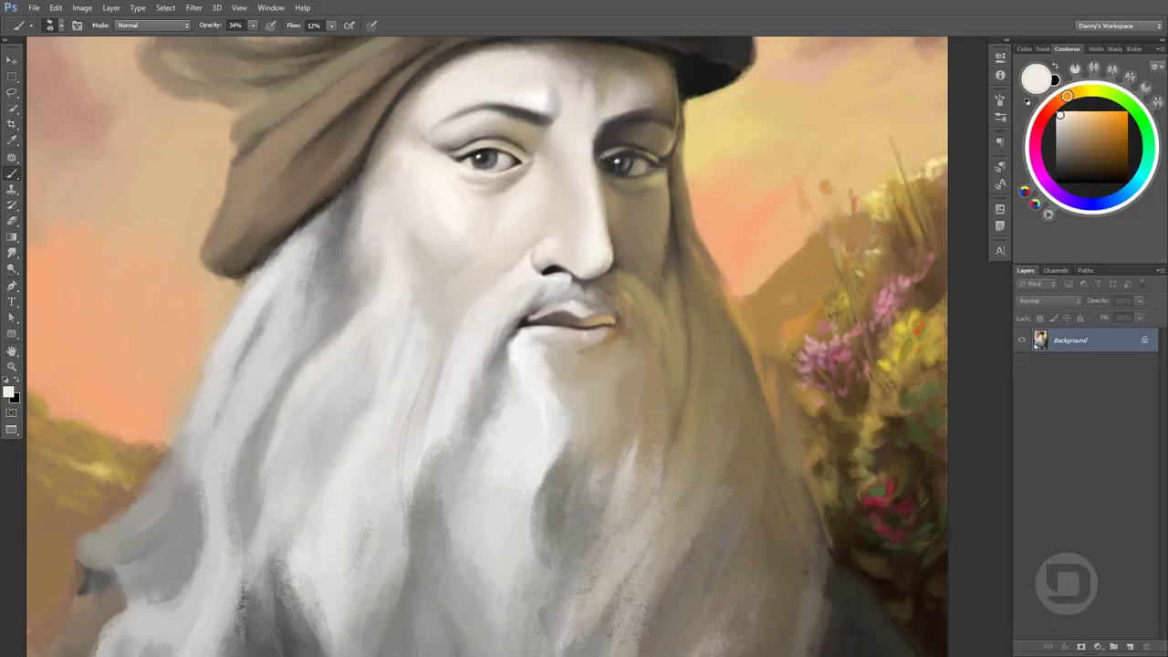
scroll(599, 161, up, 2)
Sample forehead and eyebrow tones, from near-white highlights to darker brown
alt+click(541, 106)
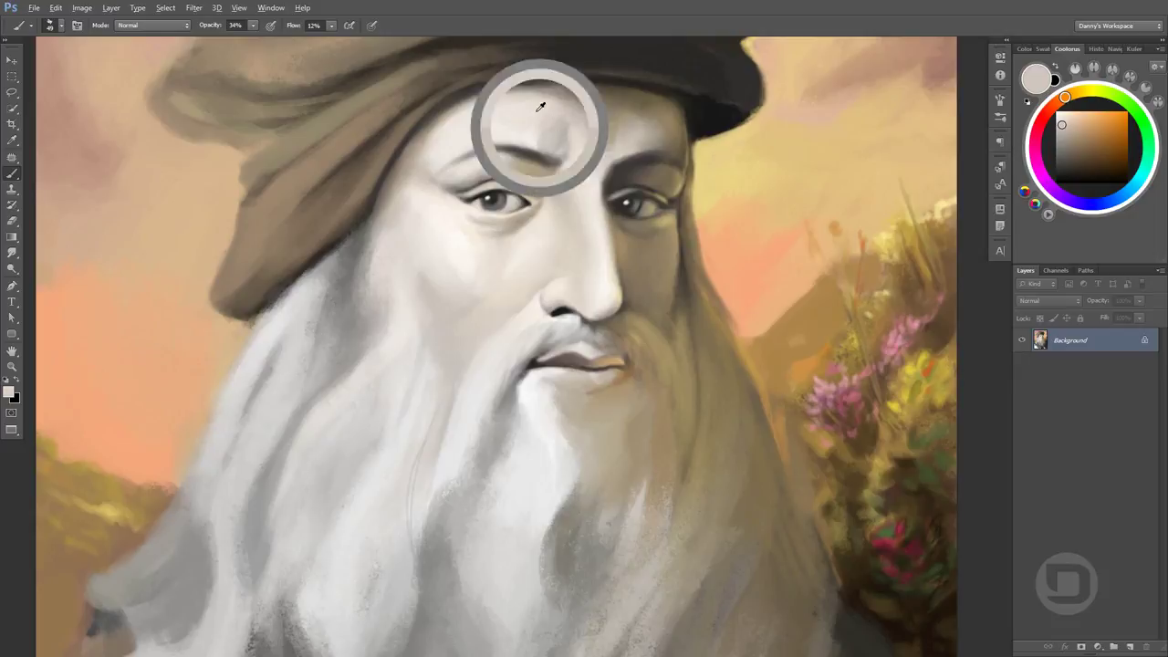
alt+click(552, 160)
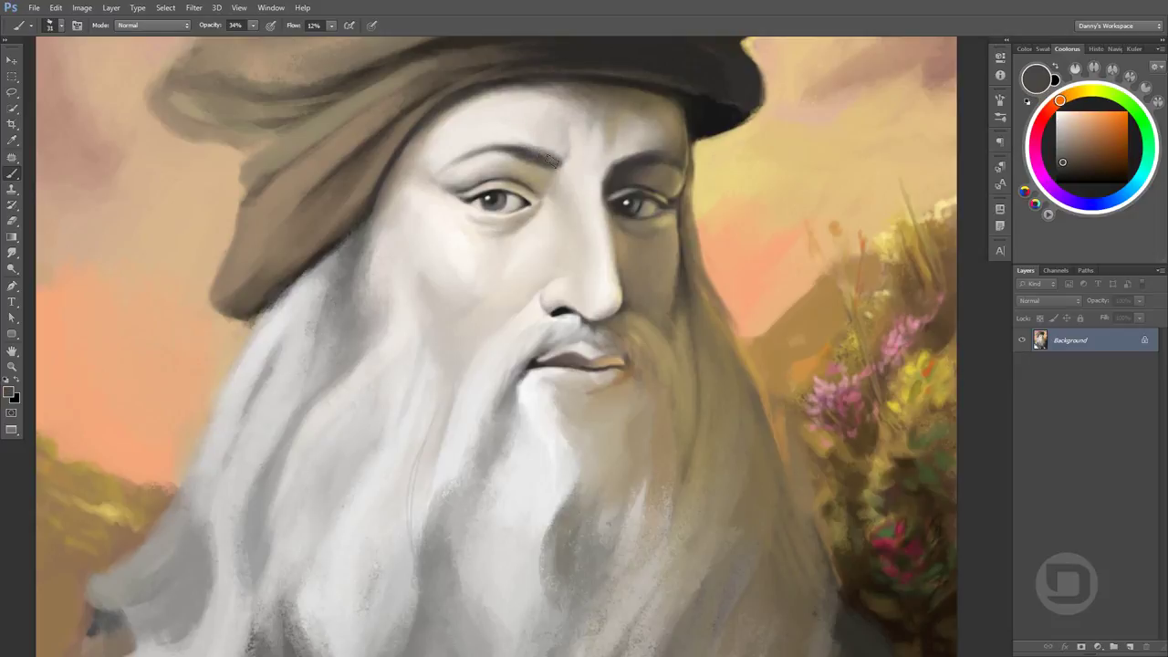
alt+click(470, 168)
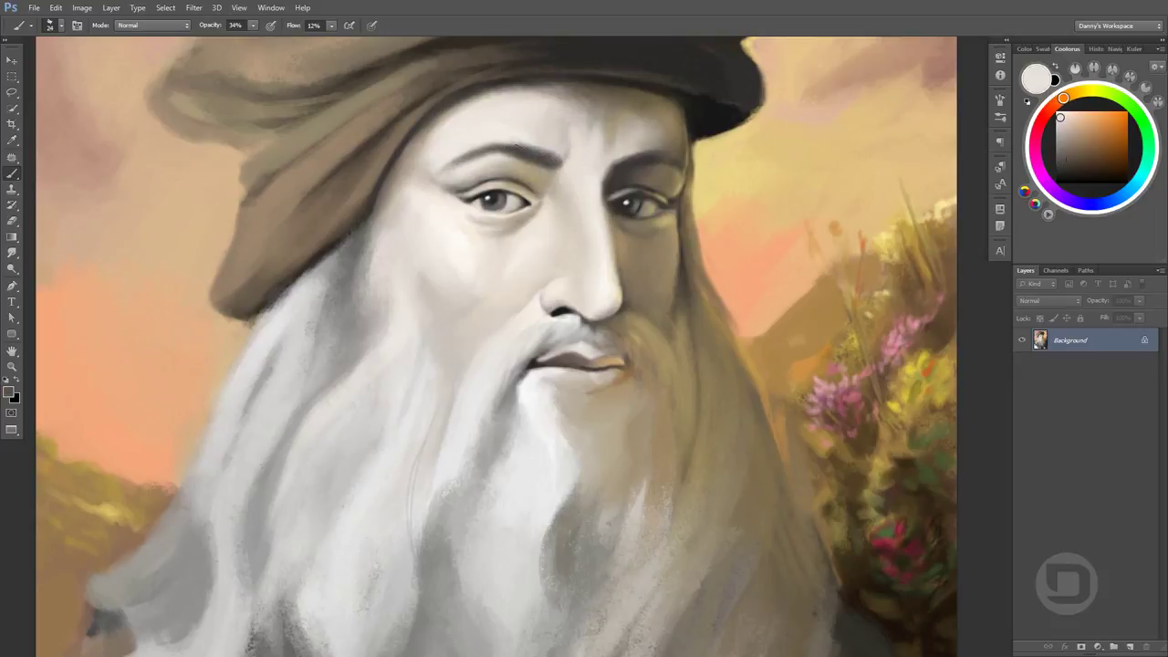
alt+click(532, 141)
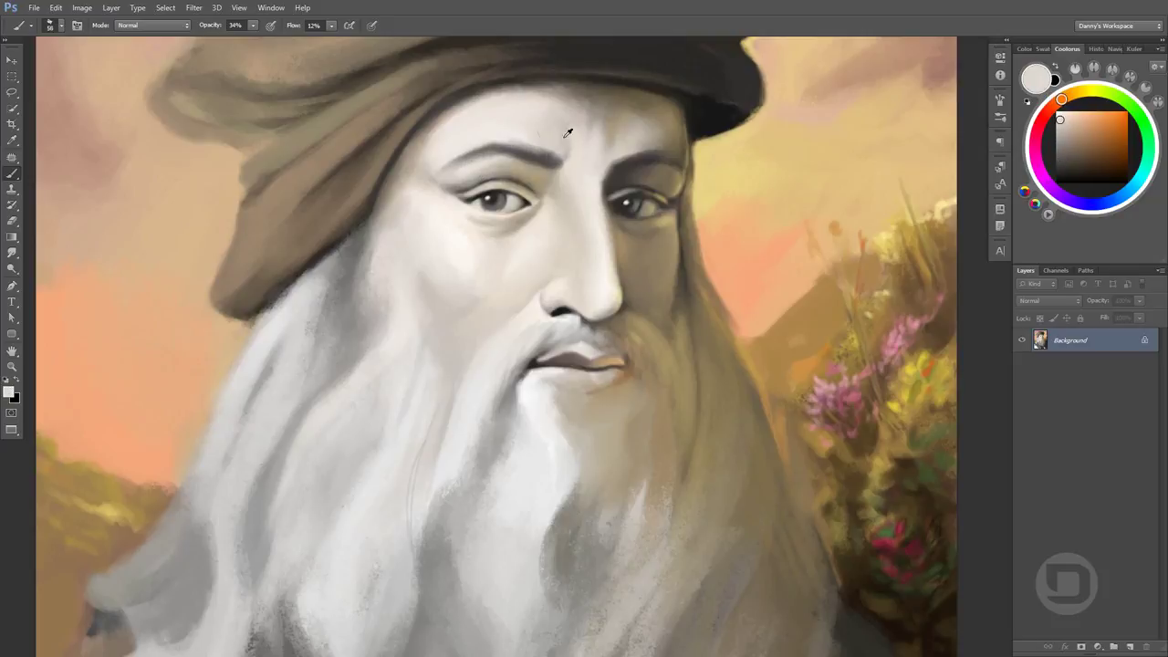
alt+click(541, 140)
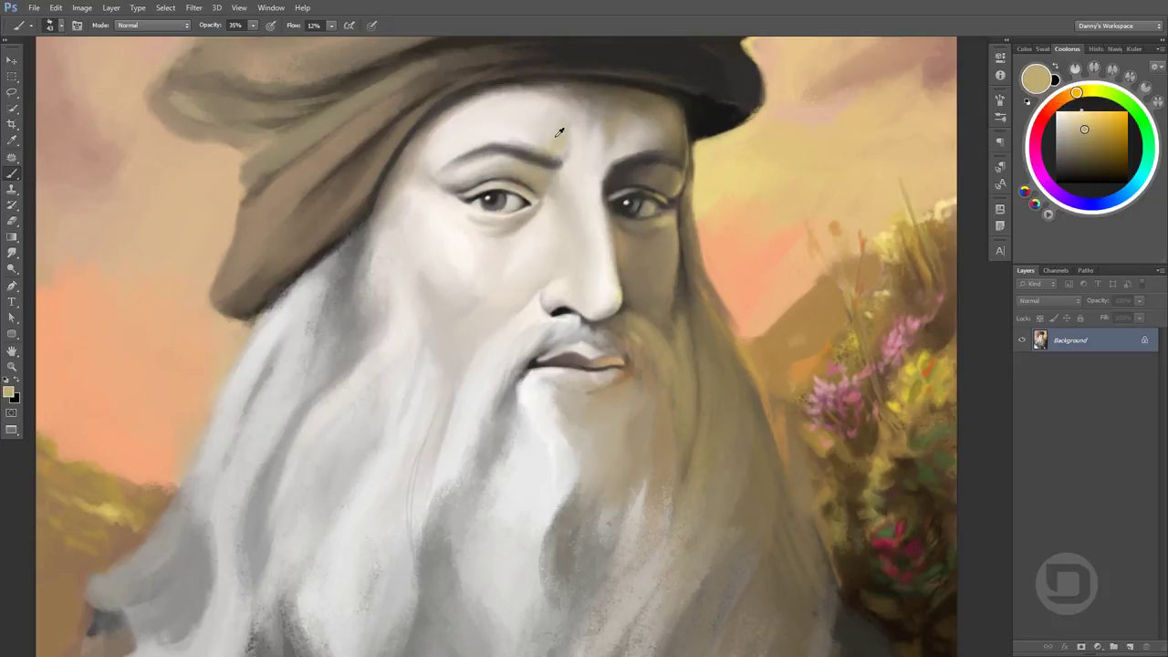
alt+click(538, 117)
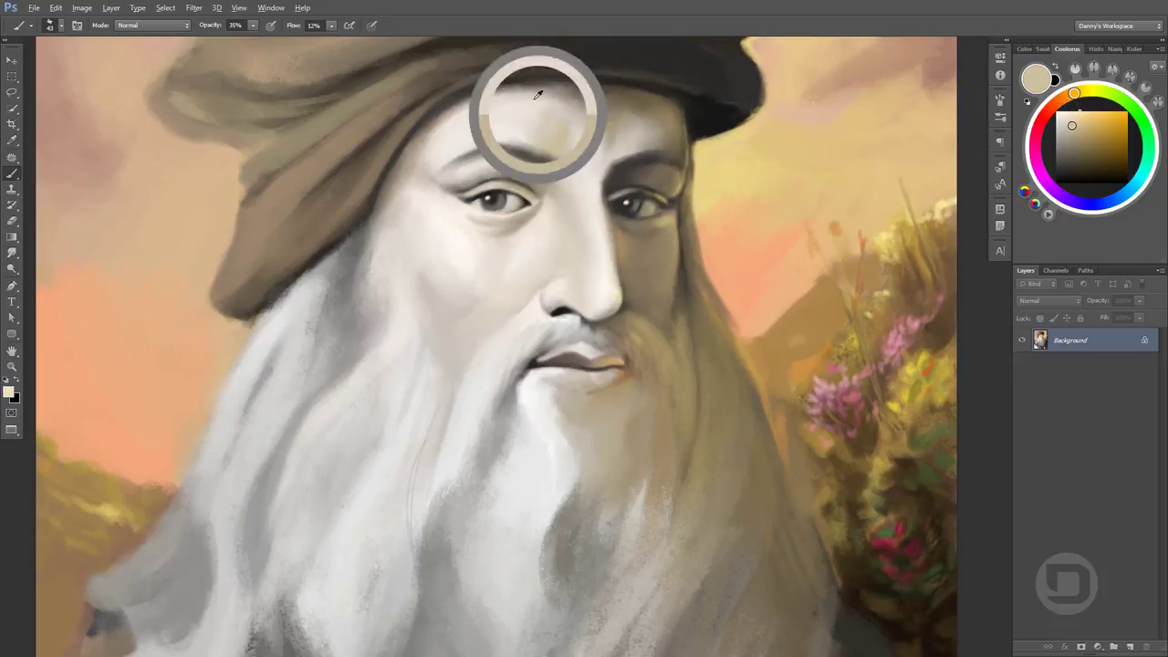
alt+click(544, 158)
alt+click(559, 141)
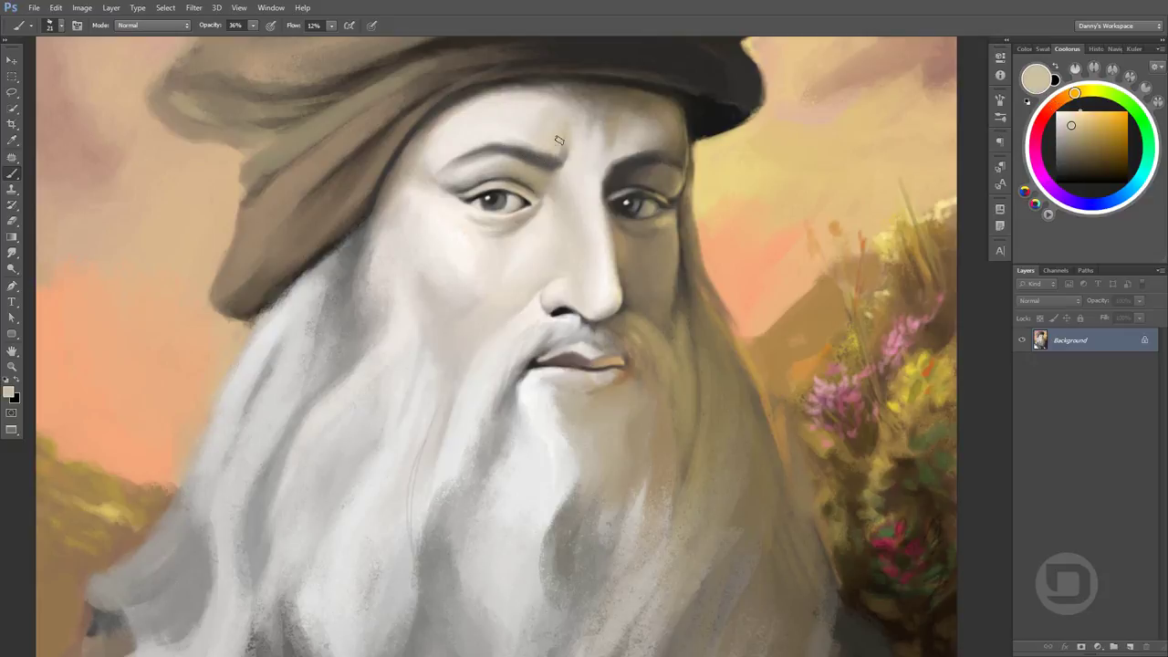
scroll(533, 192, up, 3)
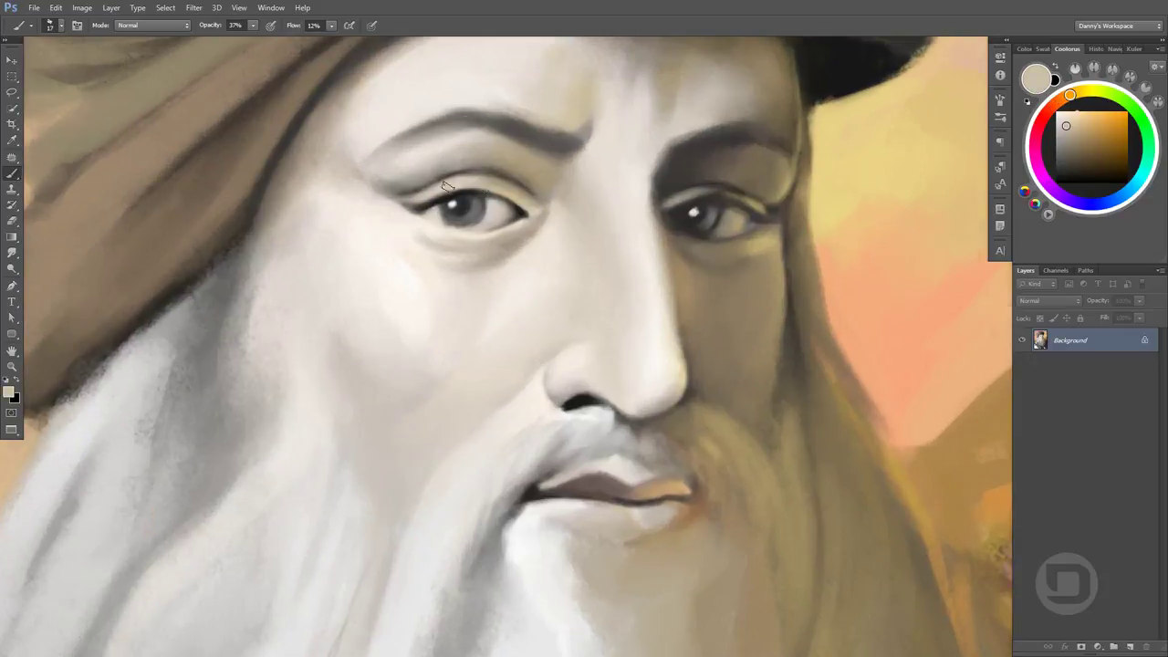
Sample grey-brown, grey and near-white highlight tones around the left eye
alt+click(447, 183)
alt+click(478, 161)
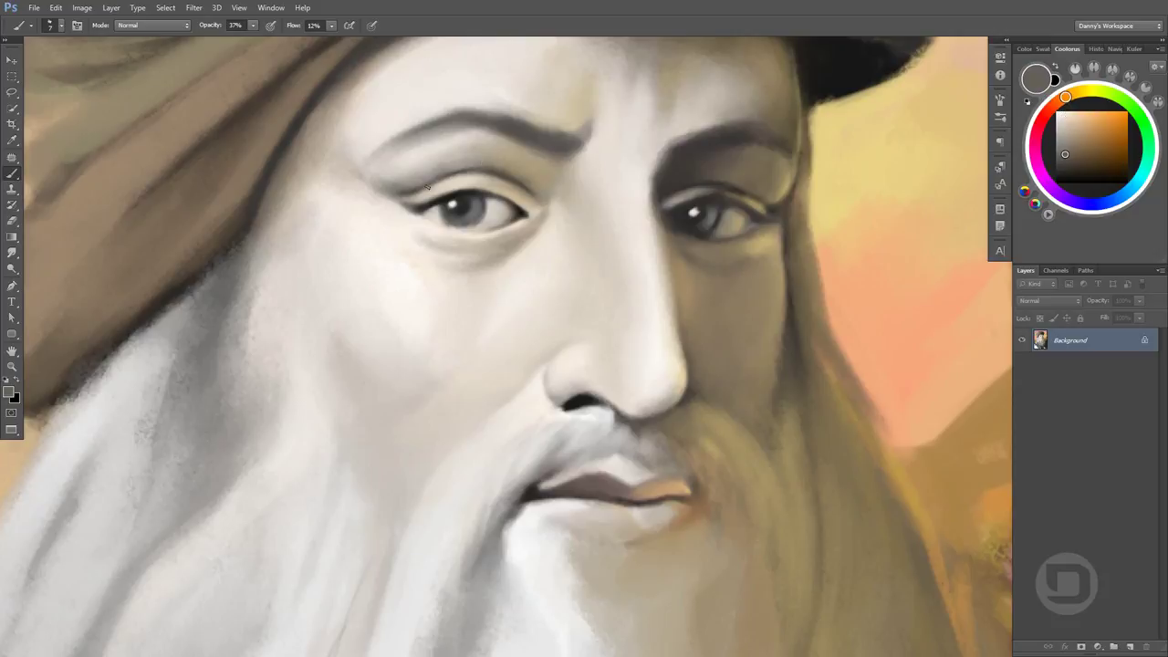
alt+click(478, 214)
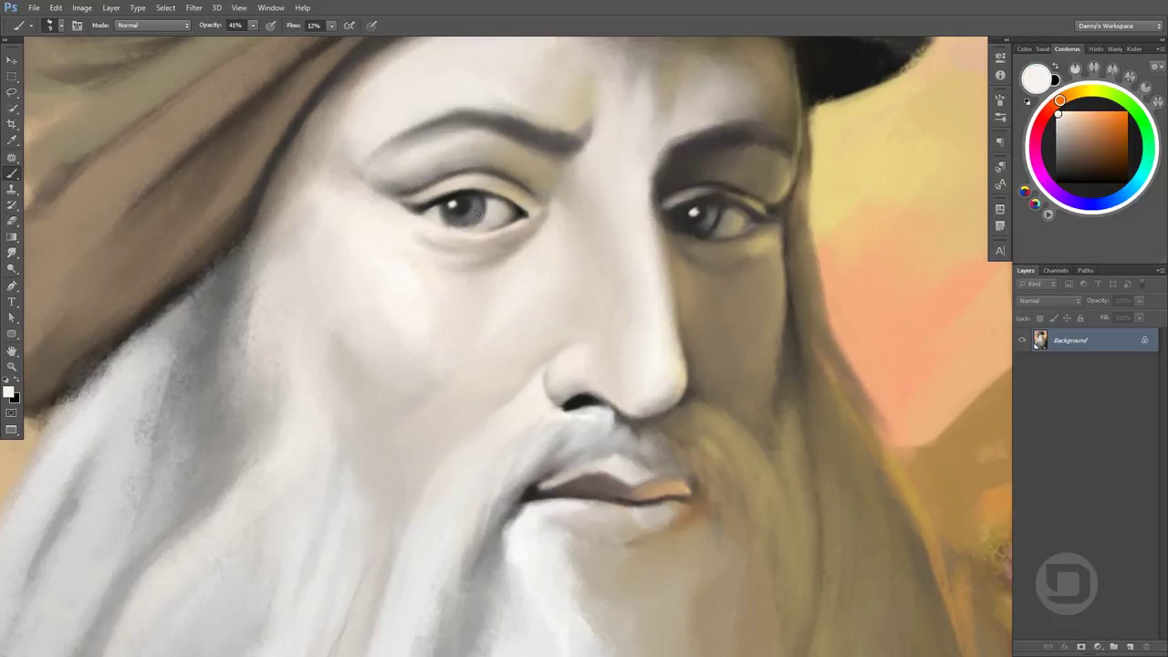
alt+click(469, 208)
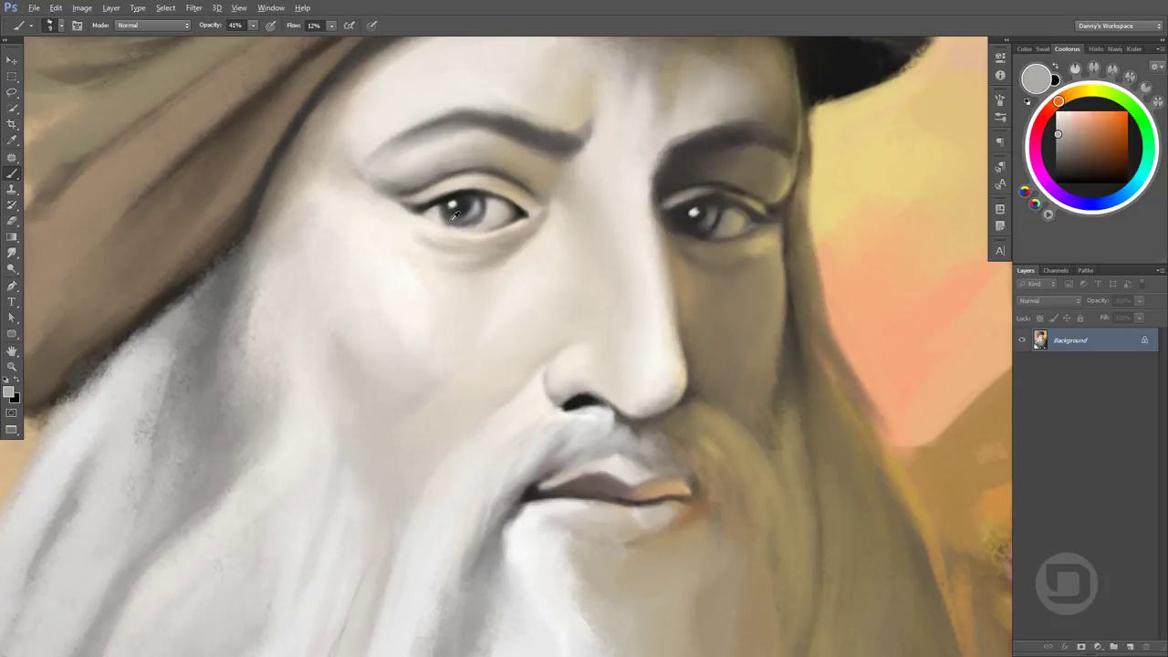
alt+click(448, 216)
alt+click(462, 221)
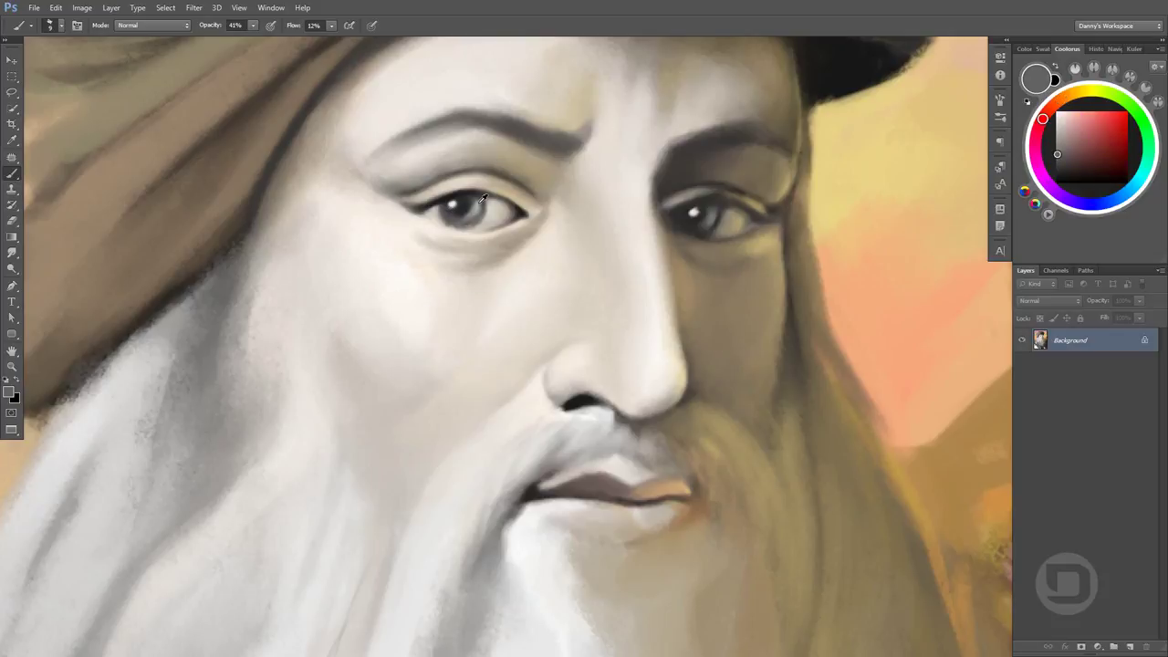
alt+click(482, 198)
key(ctrl+minus)
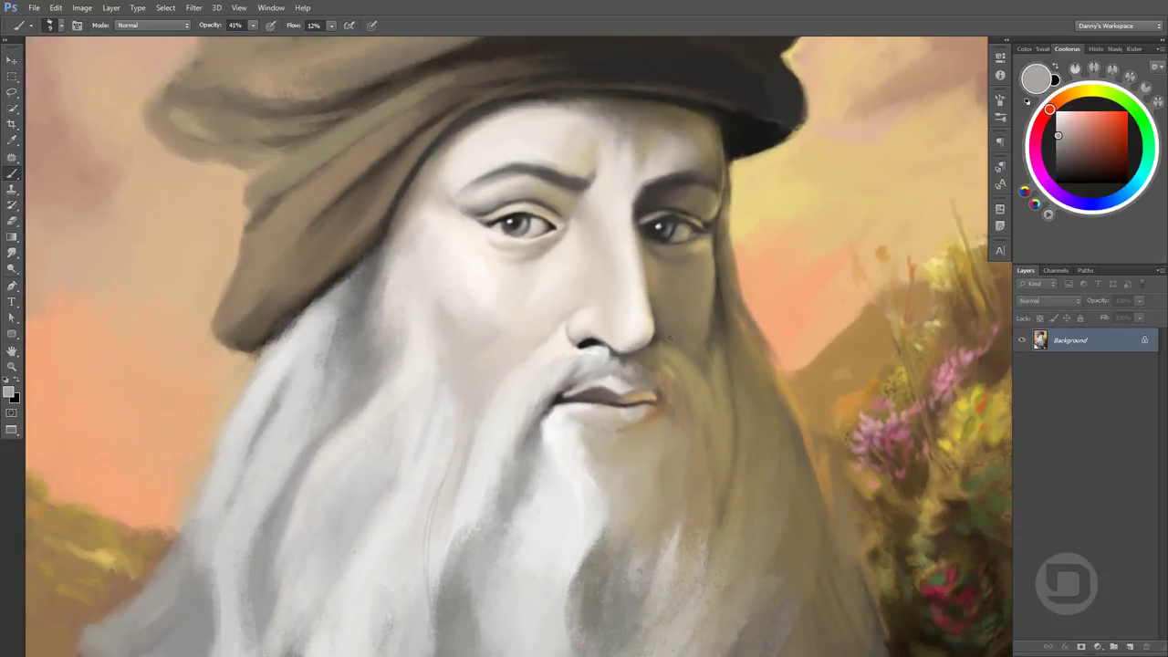
Shrink the brush from 81 to 34 and sample beige and grey cheek tones
alt+click(455, 326)
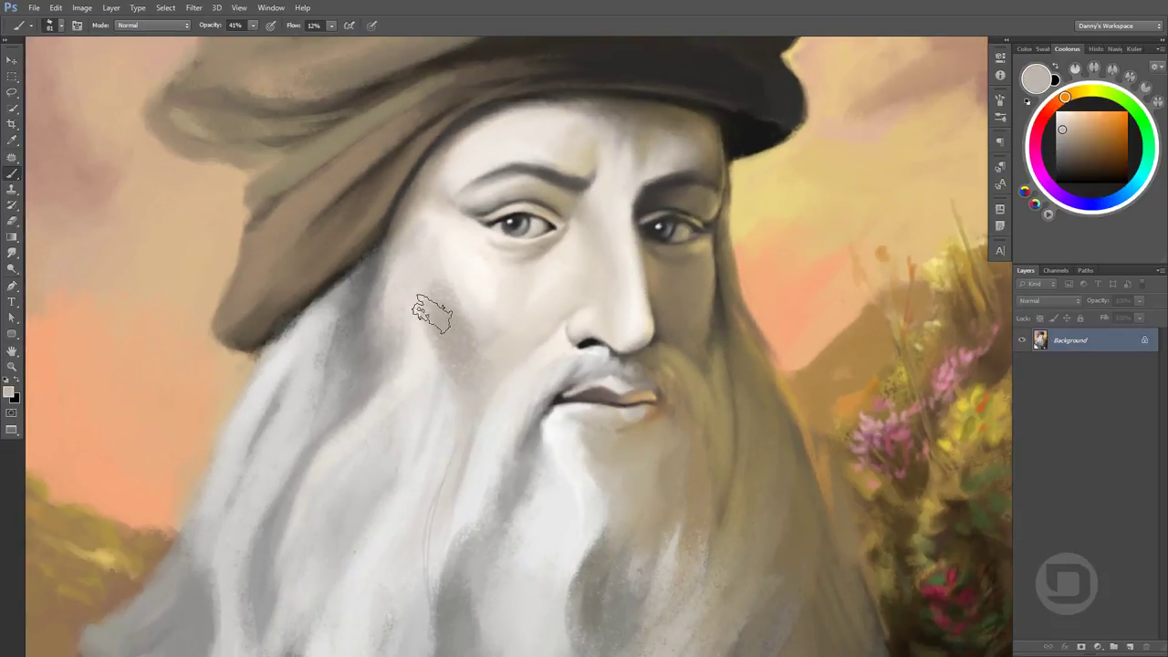
mouse_move(464, 343)
mouse_down()
mouse_move(430, 338)
mouse_move(457, 248)
mouse_move(456, 326)
mouse_move(487, 302)
mouse_move(510, 350)
mouse_up()
alt+click(465, 354)
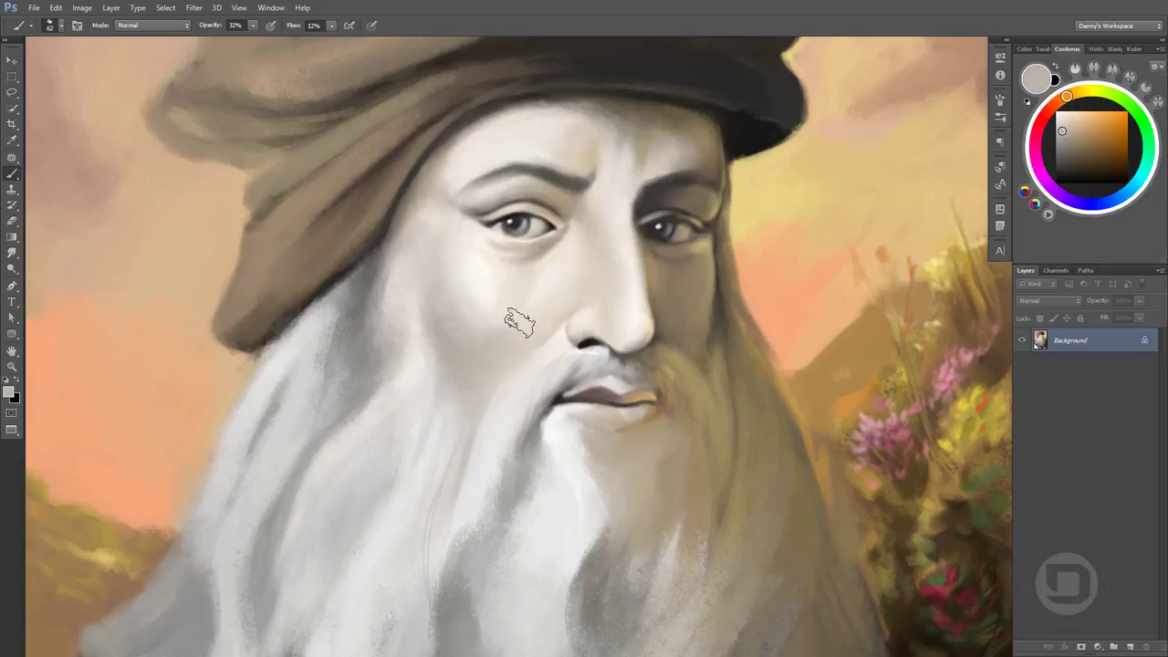
alt+click(469, 396)
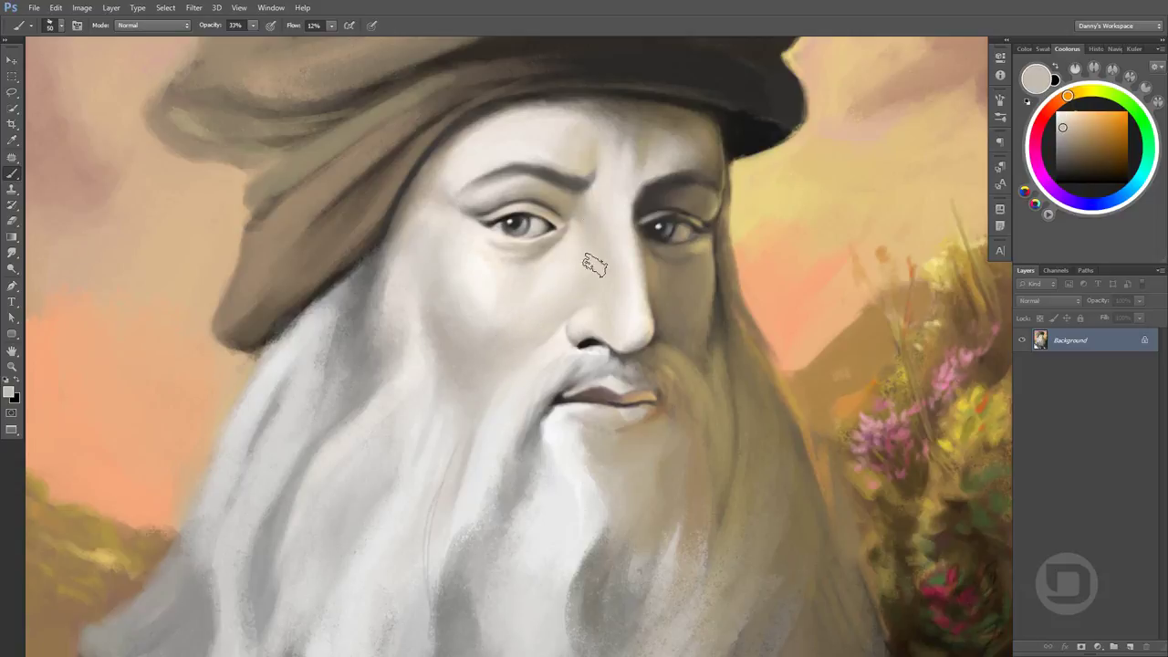
Sample tones beside the nose and near the brow, including a light cream
alt+click(615, 229)
alt+click(621, 277)
alt+click(591, 193)
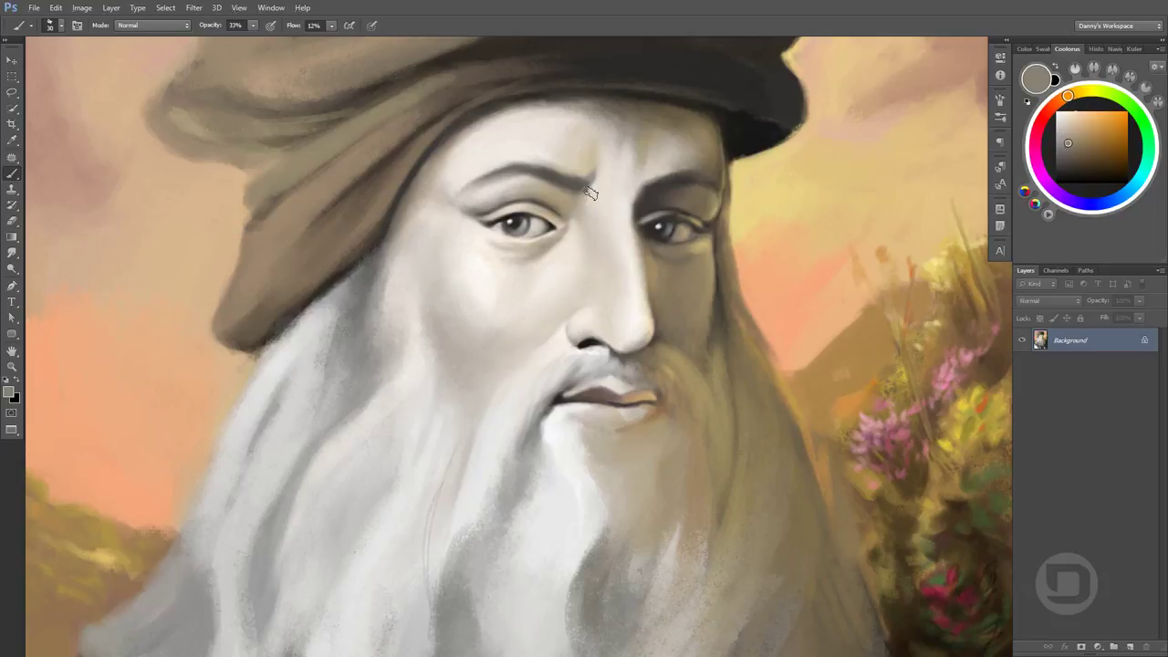
alt+click(623, 225)
alt+click(597, 164)
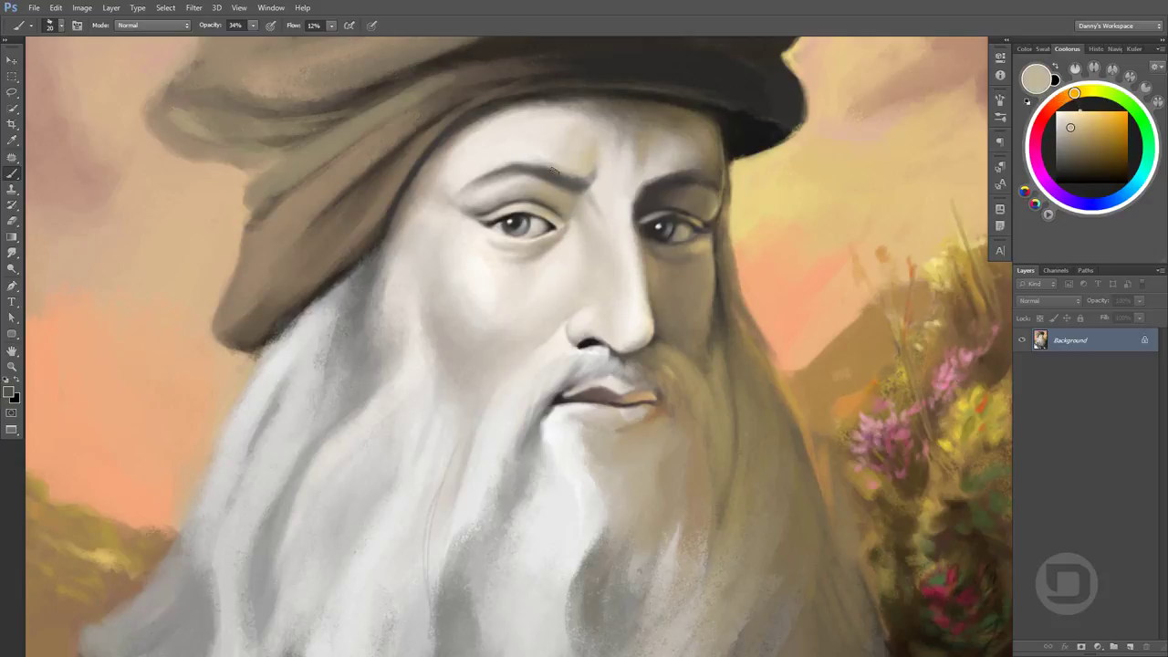
alt+click(581, 173)
alt+click(605, 160)
alt+click(595, 172)
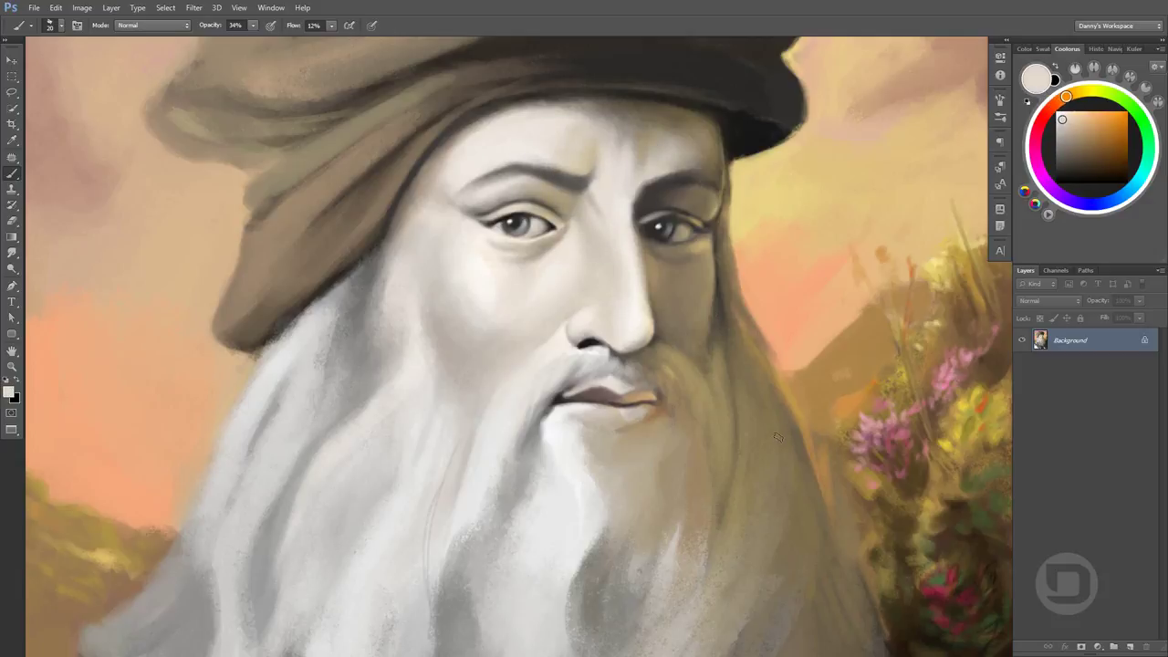
scroll(653, 429, up, 2)
Lighten the area just below the lower lip with sampled cream and beige tones
alt+click(662, 451)
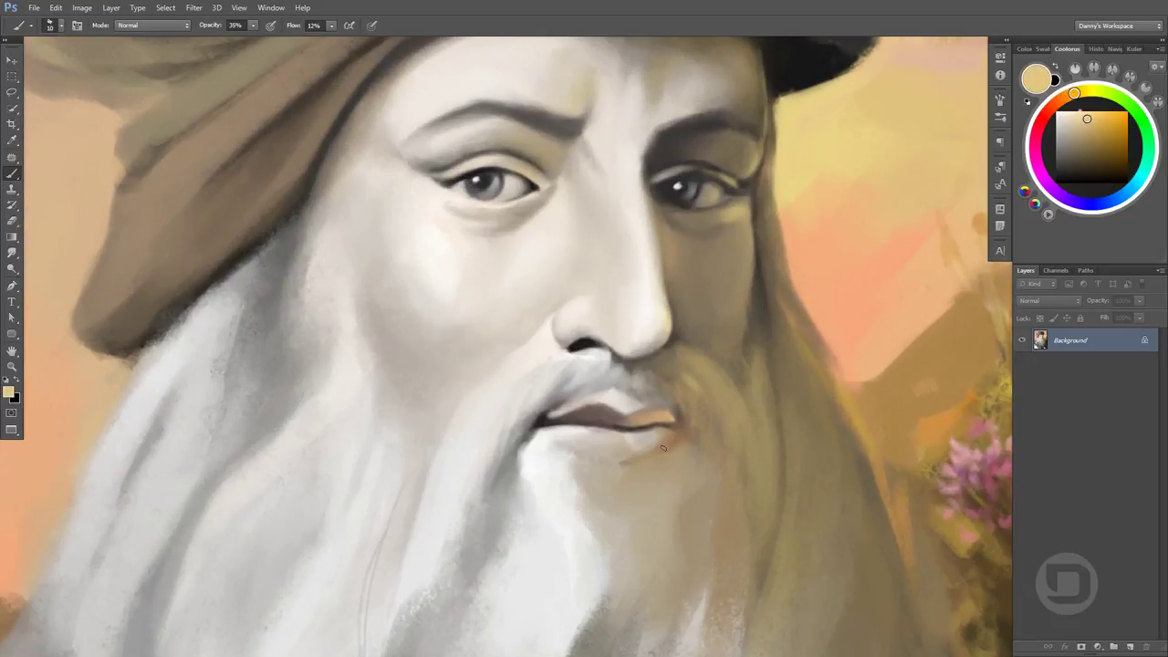
alt+click(652, 448)
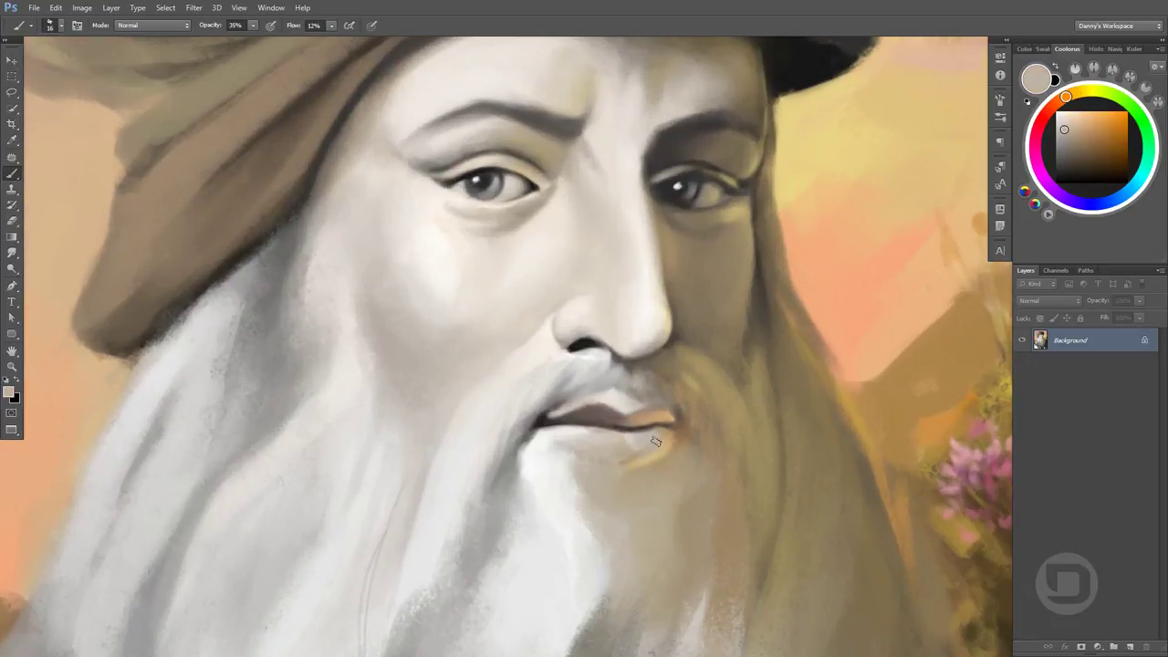
alt+click(617, 450)
alt+click(678, 432)
alt+click(626, 456)
alt+click(594, 416)
mouse_move(593, 424)
mouse_down()
mouse_move(589, 438)
mouse_move(609, 448)
mouse_up()
alt+click(588, 438)
Paint the beard below the lip lighter using sampled beard tones
alt+click(583, 525)
drag(615, 560, 620, 521)
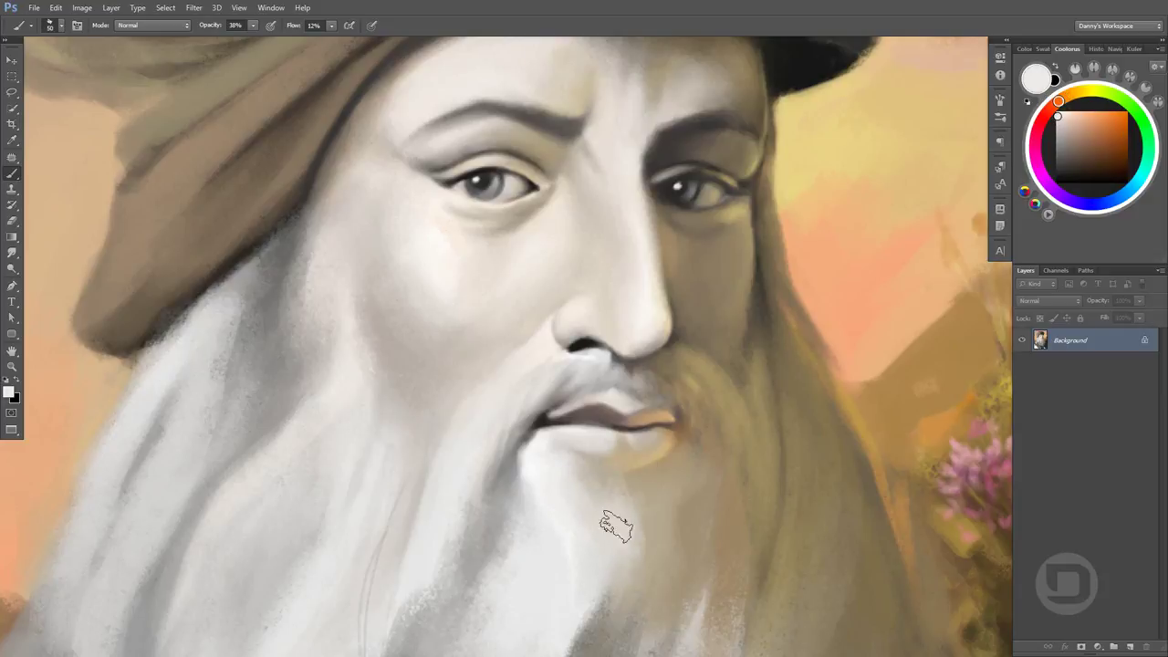
alt+click(747, 416)
alt+click(588, 475)
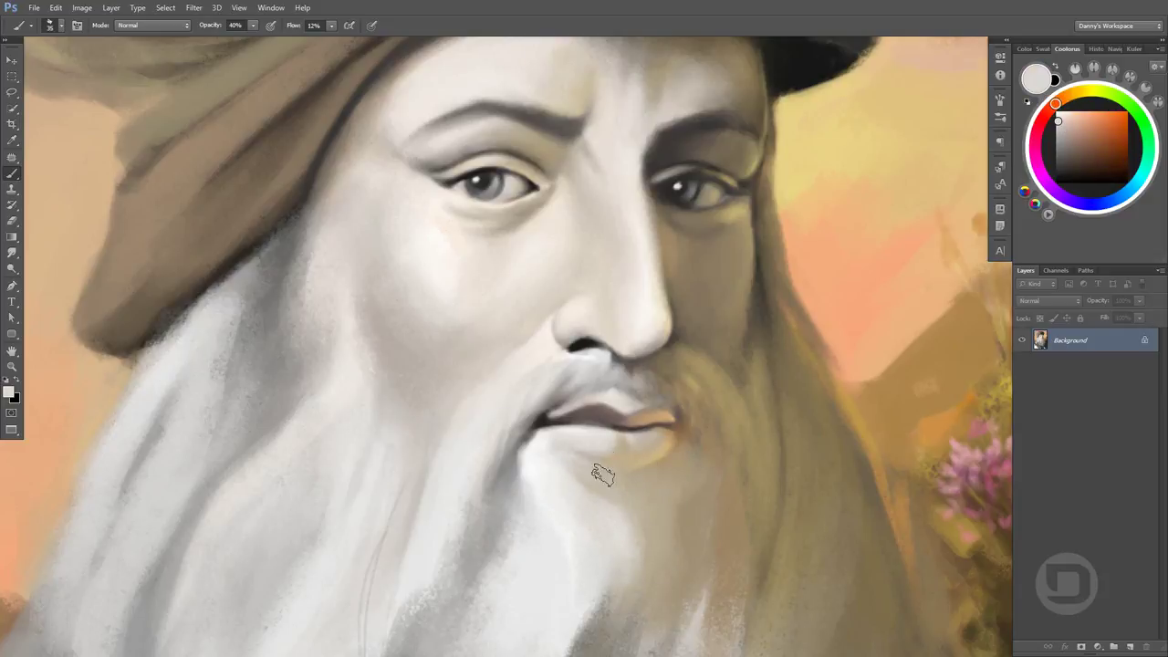
At 40% opacity, retouch the lips and chin with small tan strokes
key(4)
alt+click(653, 465)
alt+click(587, 443)
mouse_move(653, 468)
mouse_down()
mouse_move(589, 456)
mouse_move(591, 436)
mouse_up()
alt+click(591, 436)
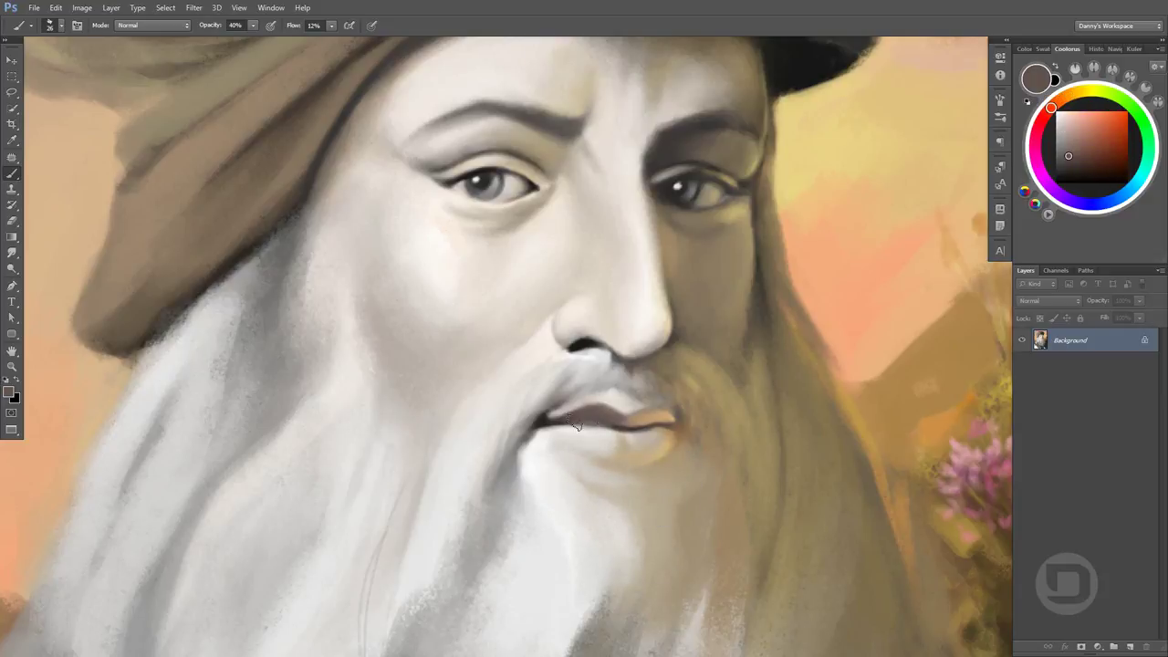
alt+click(594, 438)
alt+click(598, 429)
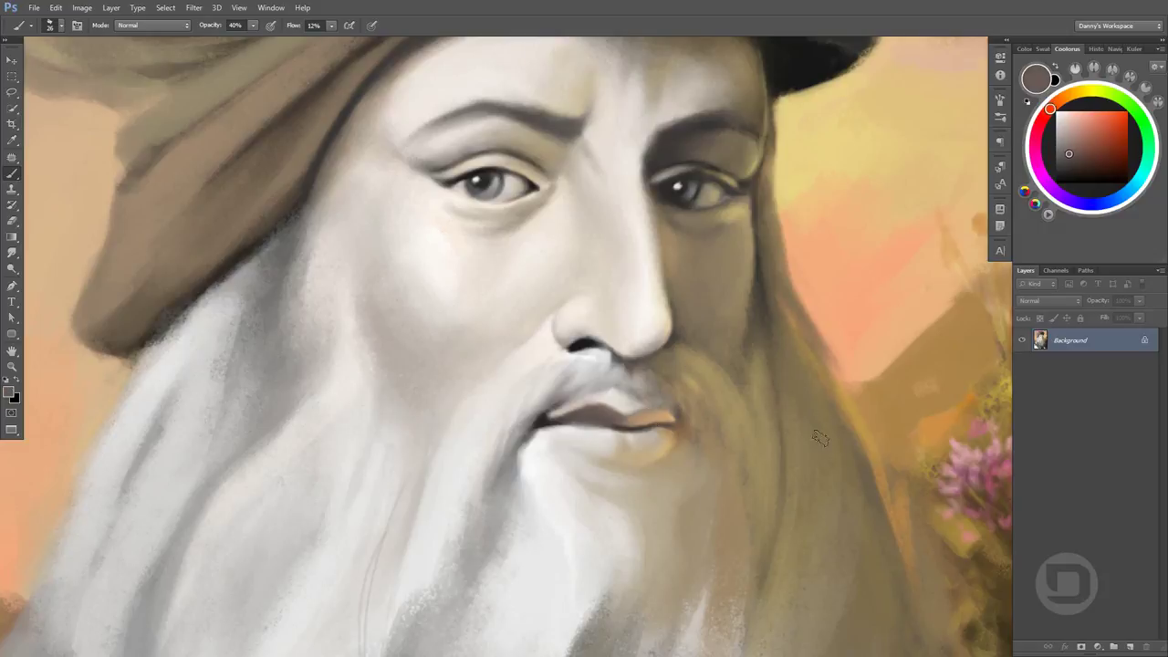
At 35% opacity, add light grey strokes to the lower beard
alt+click(541, 441)
scroll(634, 438, down, 1)
alt+click(594, 446)
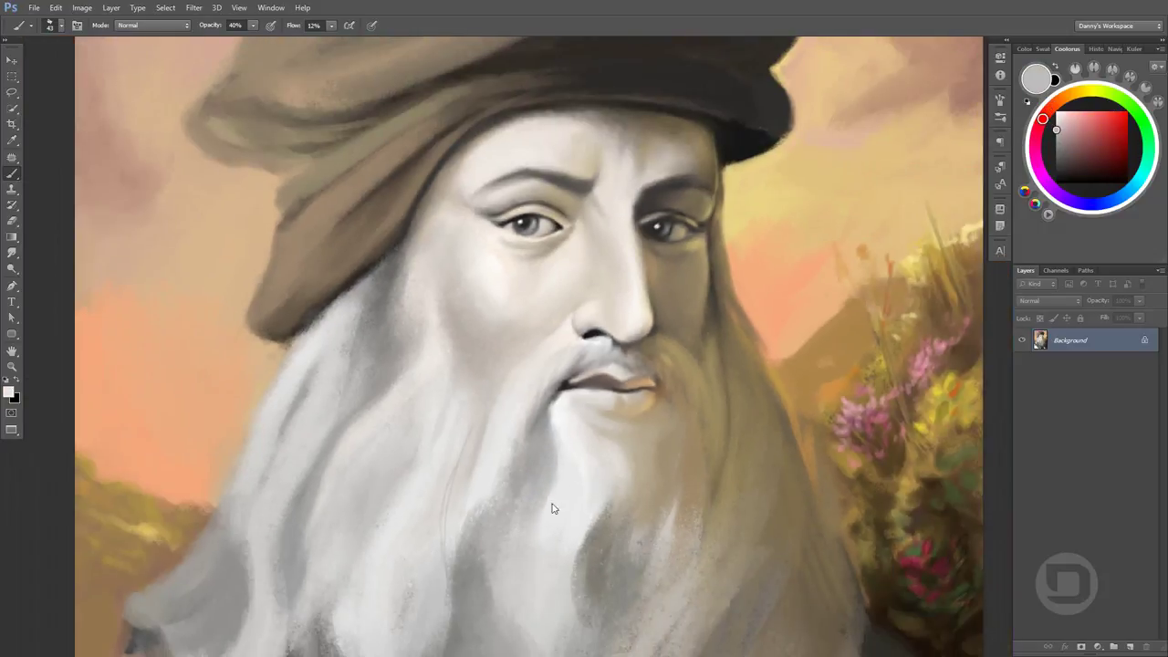
alt+click(539, 465)
key(3)
key(5)
drag(535, 548, 550, 621)
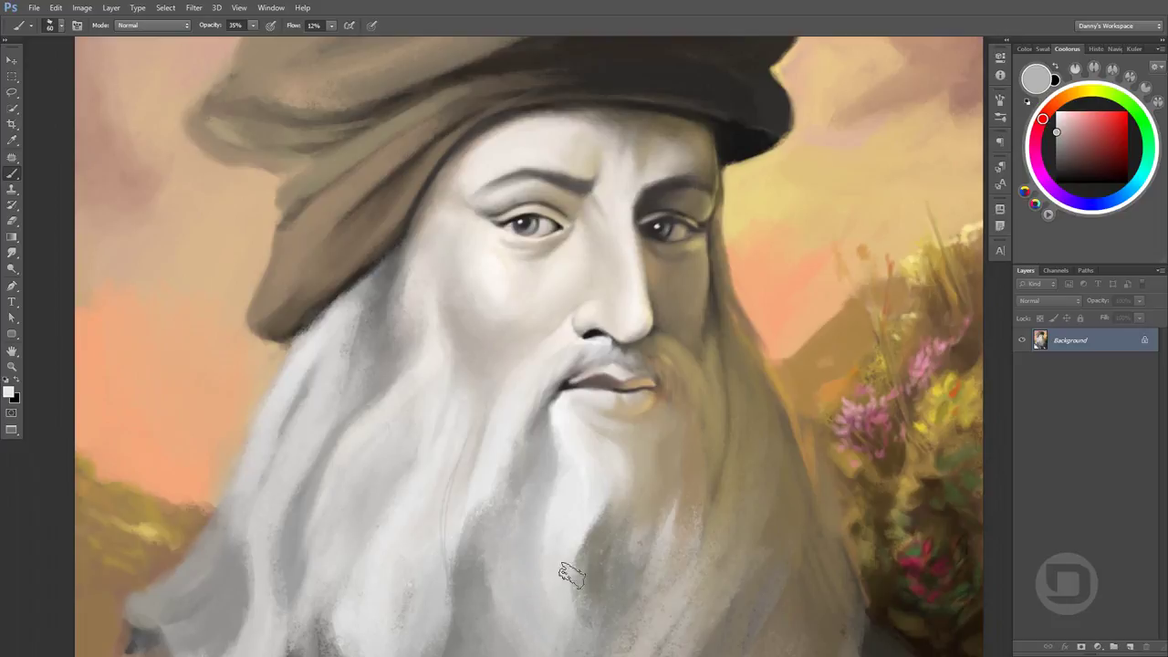
Sample a range of beard tones from warm near-white to darker grey
alt+click(604, 427)
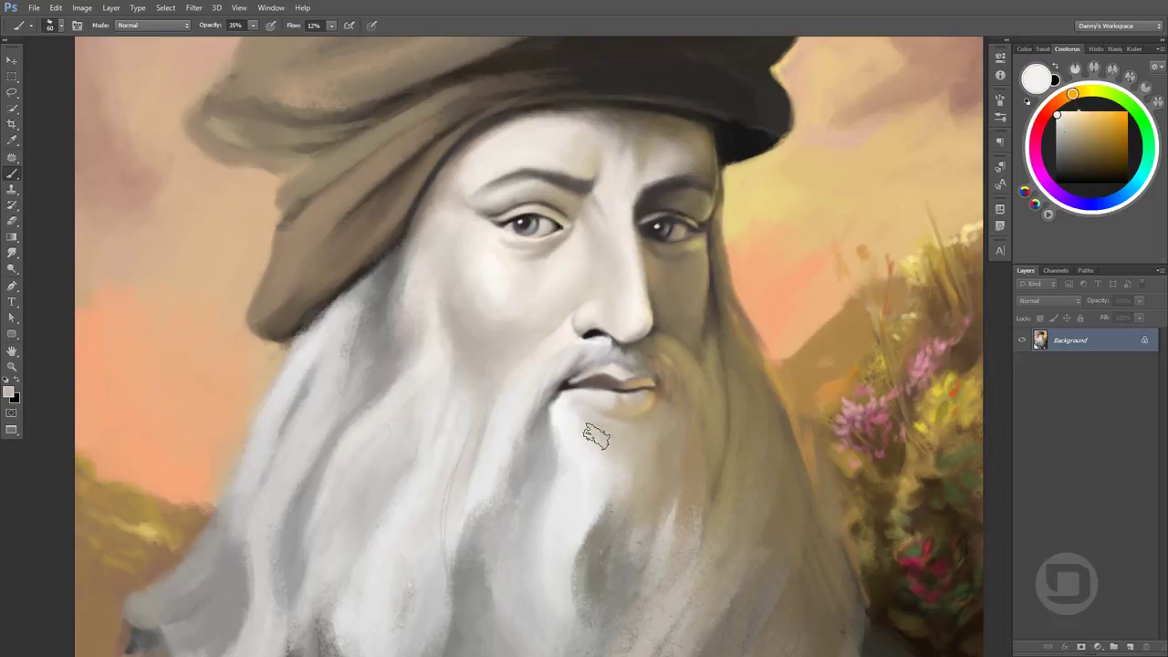
alt+click(596, 436)
alt+click(574, 503)
scroll(593, 484, down, 1)
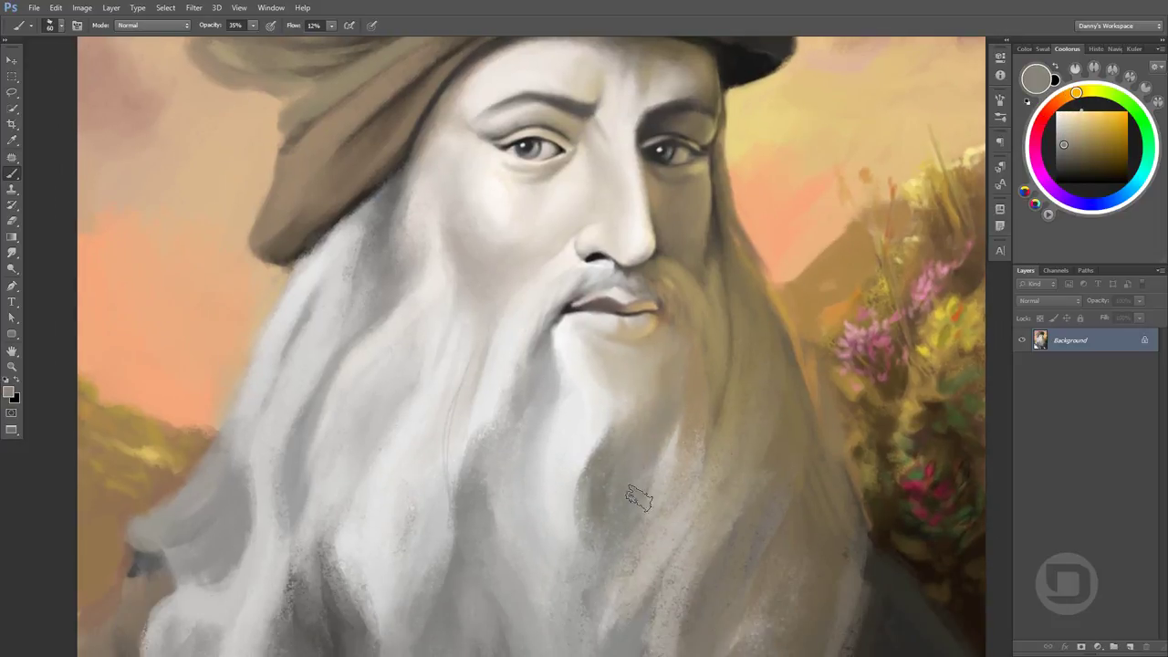
alt+click(621, 490)
alt+click(558, 496)
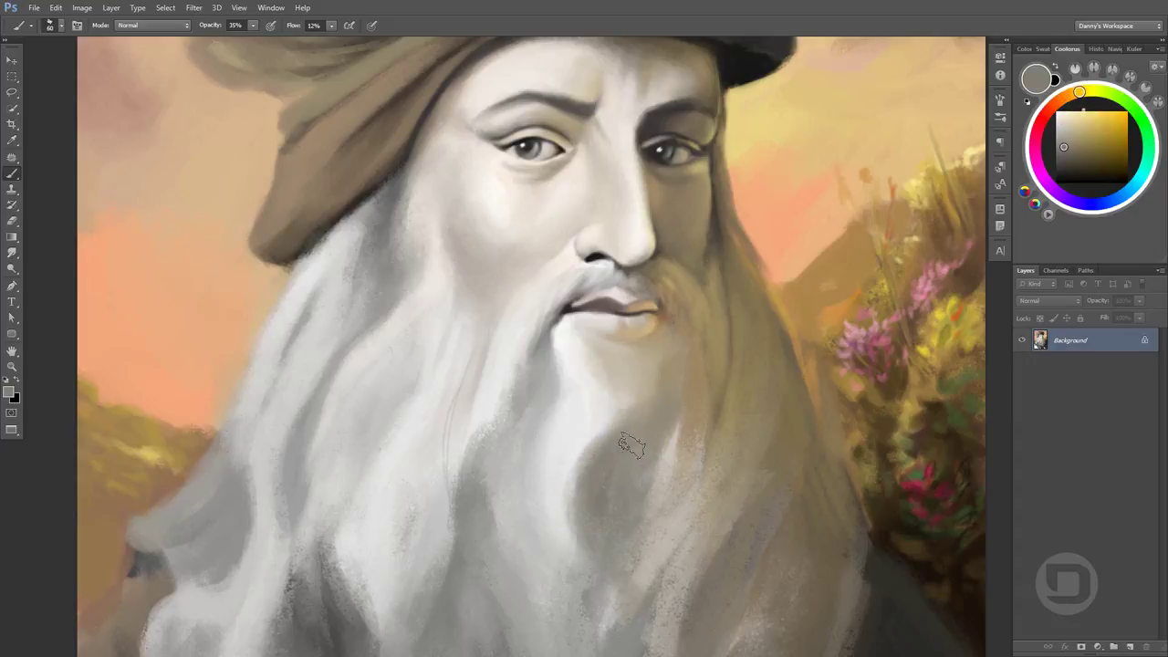
alt+click(608, 493)
alt+click(612, 456)
alt+click(626, 397)
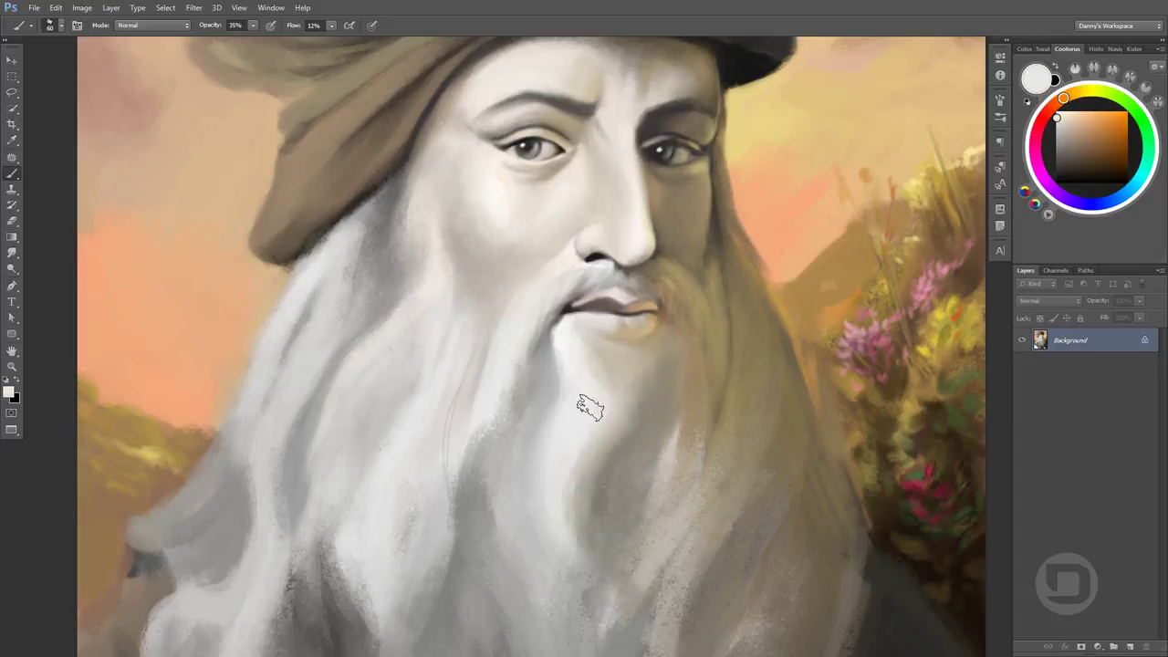
Repaint the beard's left edge with light, darker grey and warm orange strokes
drag(636, 590, 605, 535)
alt+click(559, 559)
alt+click(511, 405)
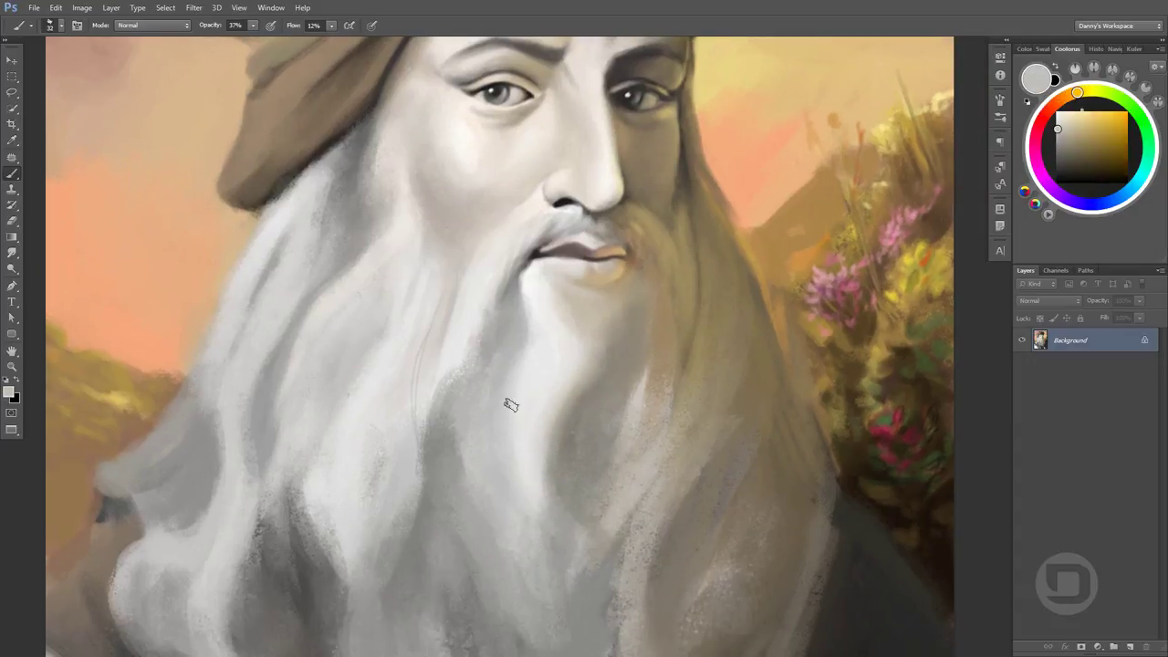
alt+click(372, 417)
mouse_move(208, 395)
mouse_down()
mouse_move(418, 371)
mouse_move(299, 459)
mouse_move(315, 488)
mouse_up()
alt+click(320, 474)
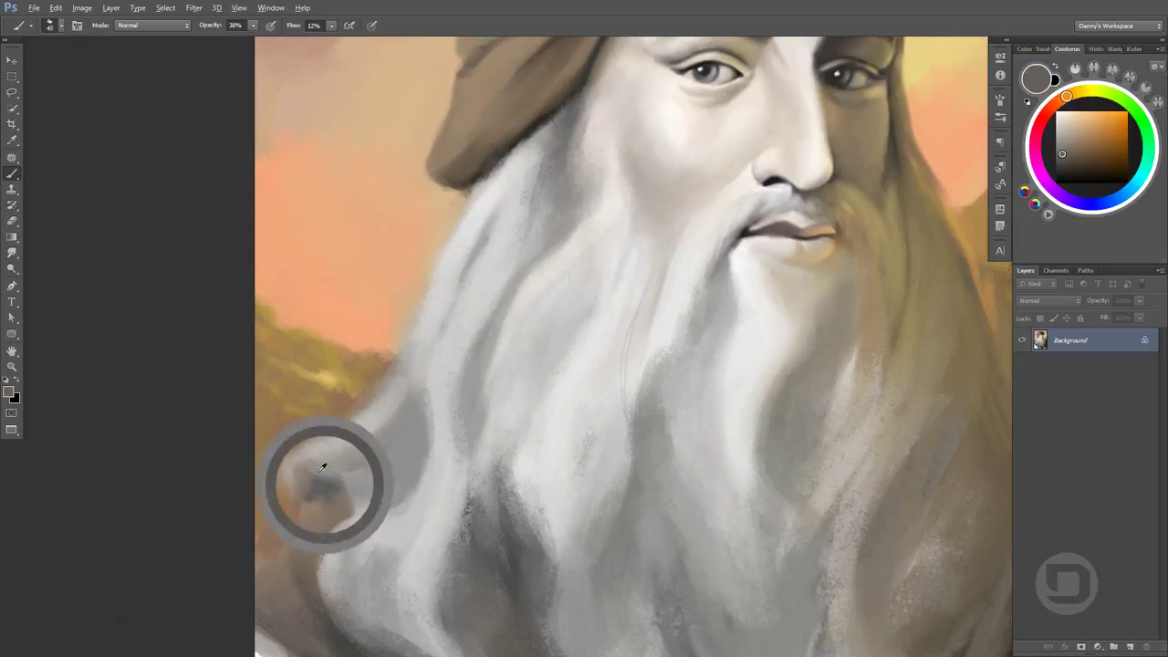
alt+click(338, 426)
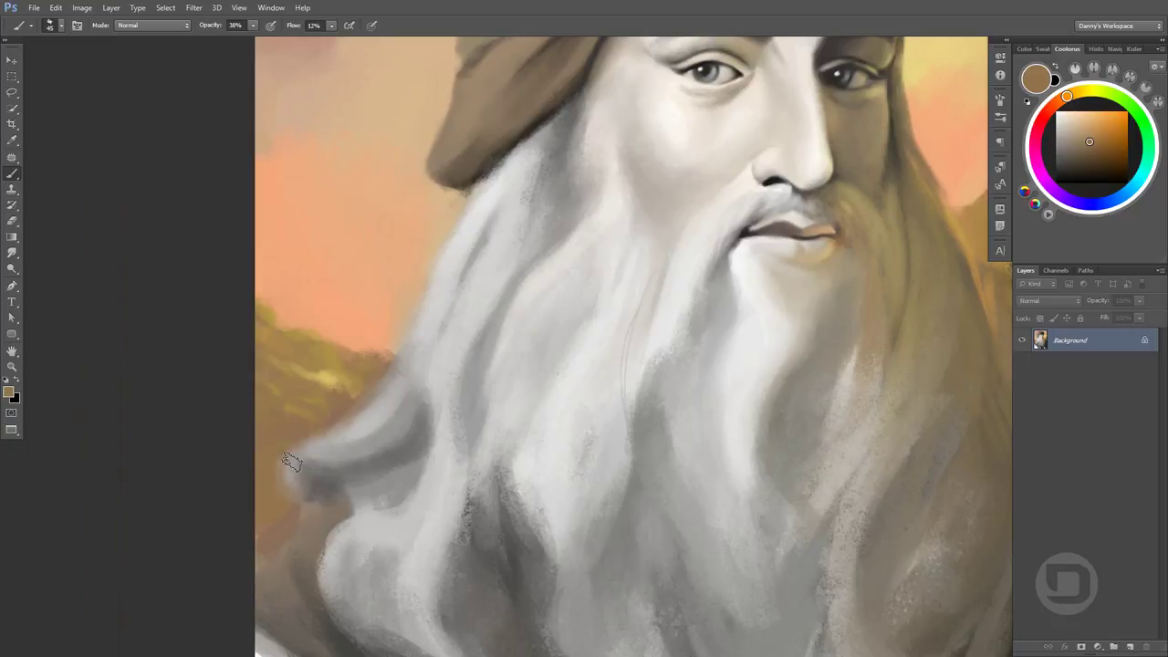
alt+click(381, 366)
drag(349, 440, 426, 417)
alt+click(429, 384)
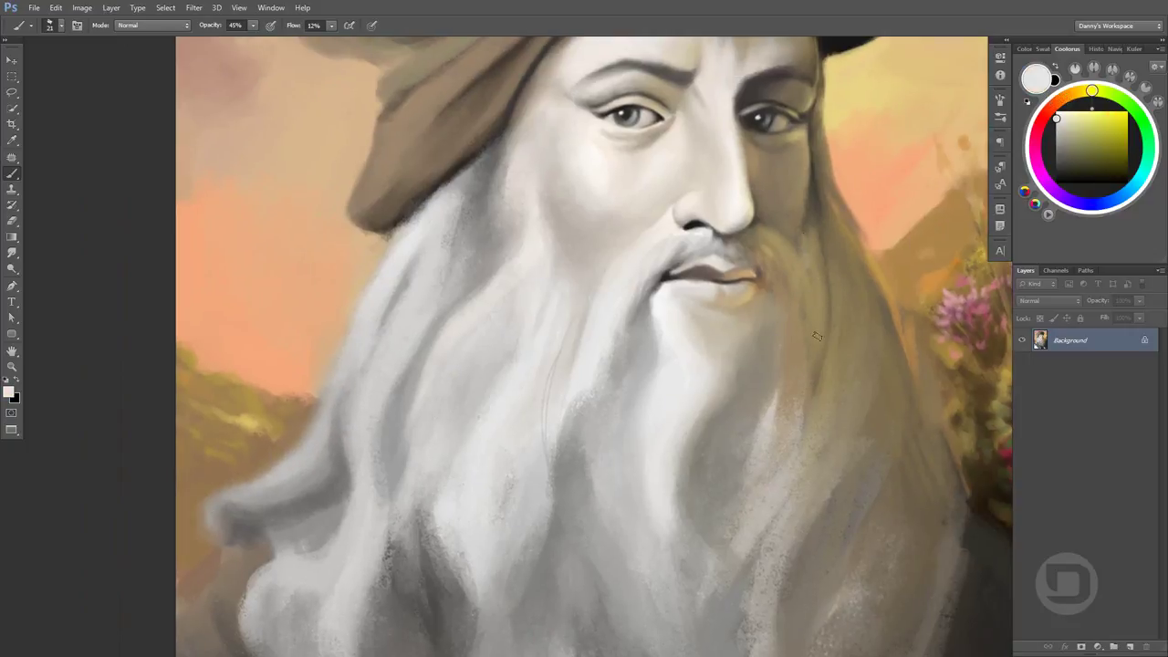
Sample tan, grey and olive tones from the beard and moustache
alt+click(809, 258)
alt+click(797, 333)
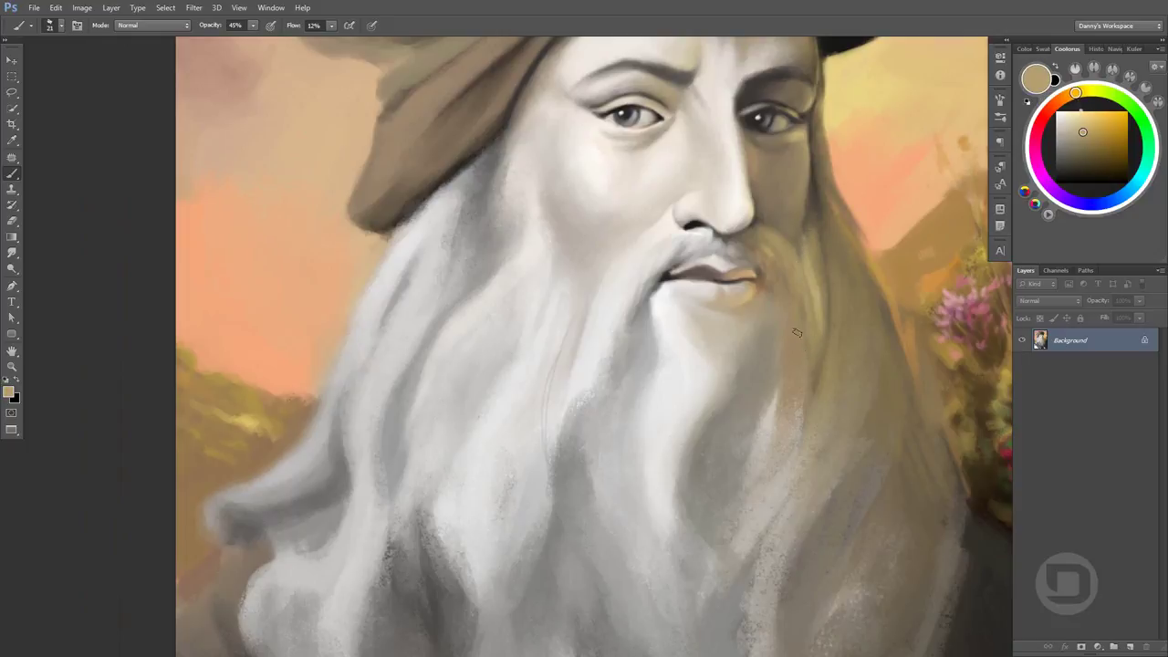
alt+click(782, 274)
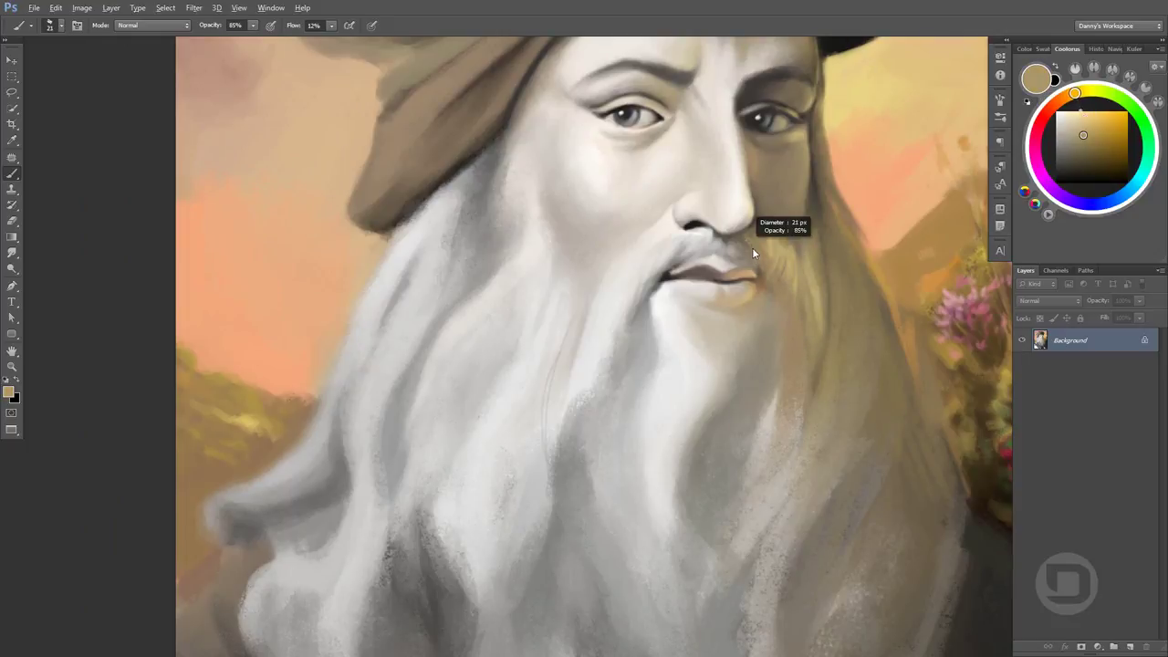
alt+click(865, 95)
alt+click(762, 253)
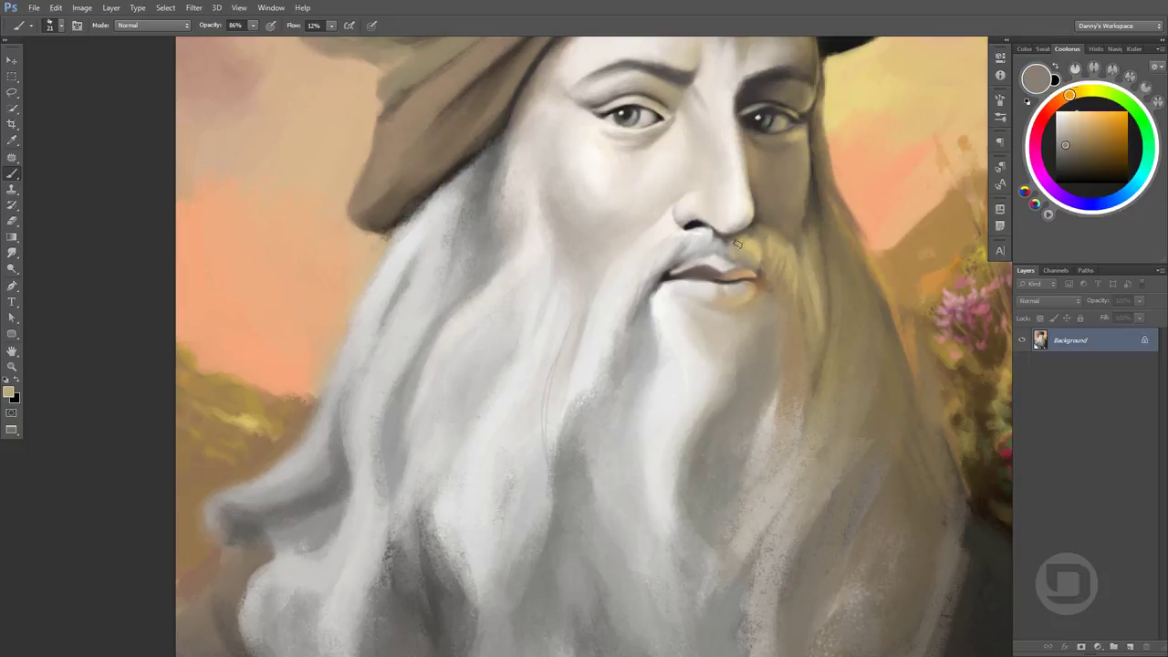
alt+click(721, 239)
alt+click(733, 240)
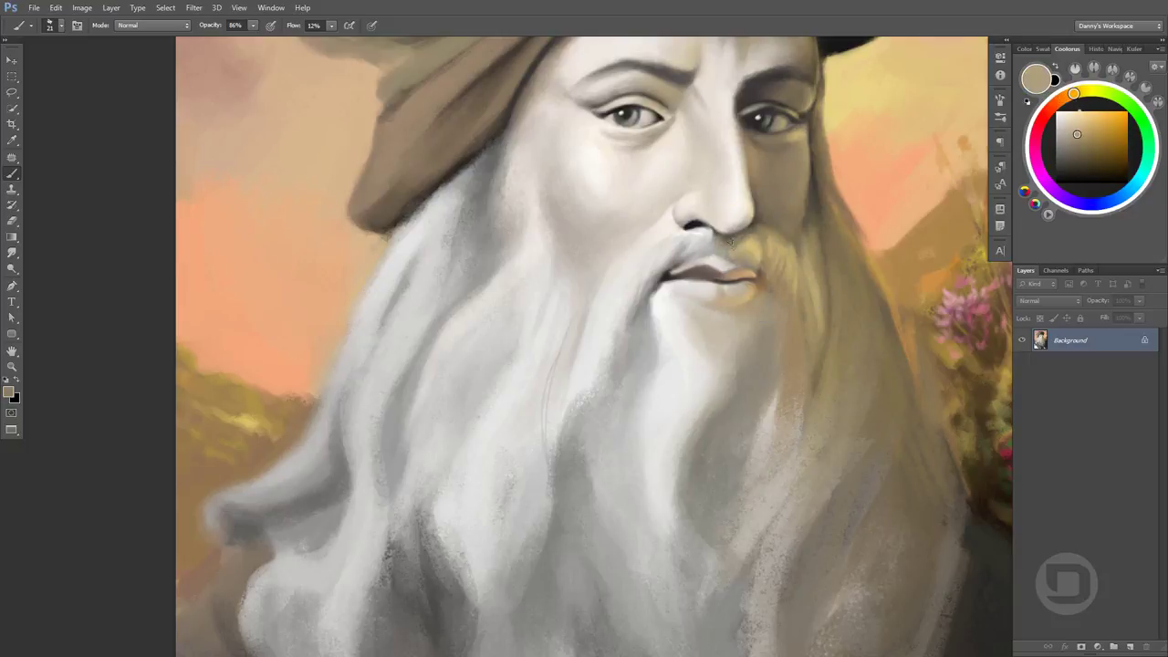
Sample lighter tans, darker browns and grey-browns from the moustache and lip
alt+click(727, 266)
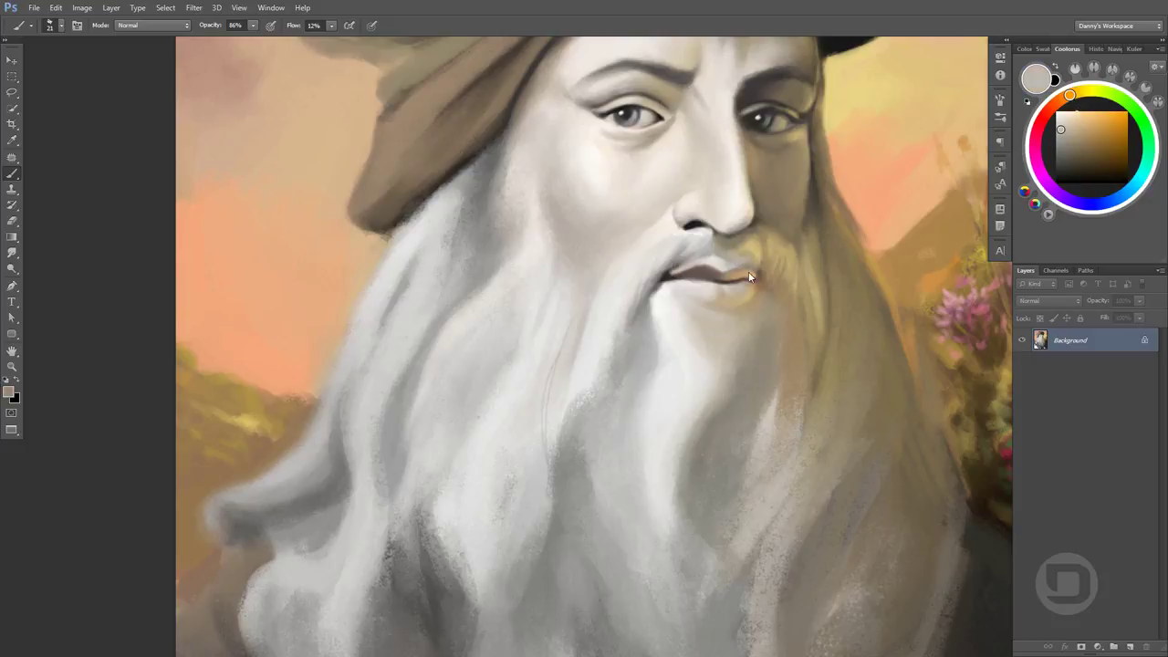
alt+click(758, 253)
alt+click(731, 263)
alt+click(738, 268)
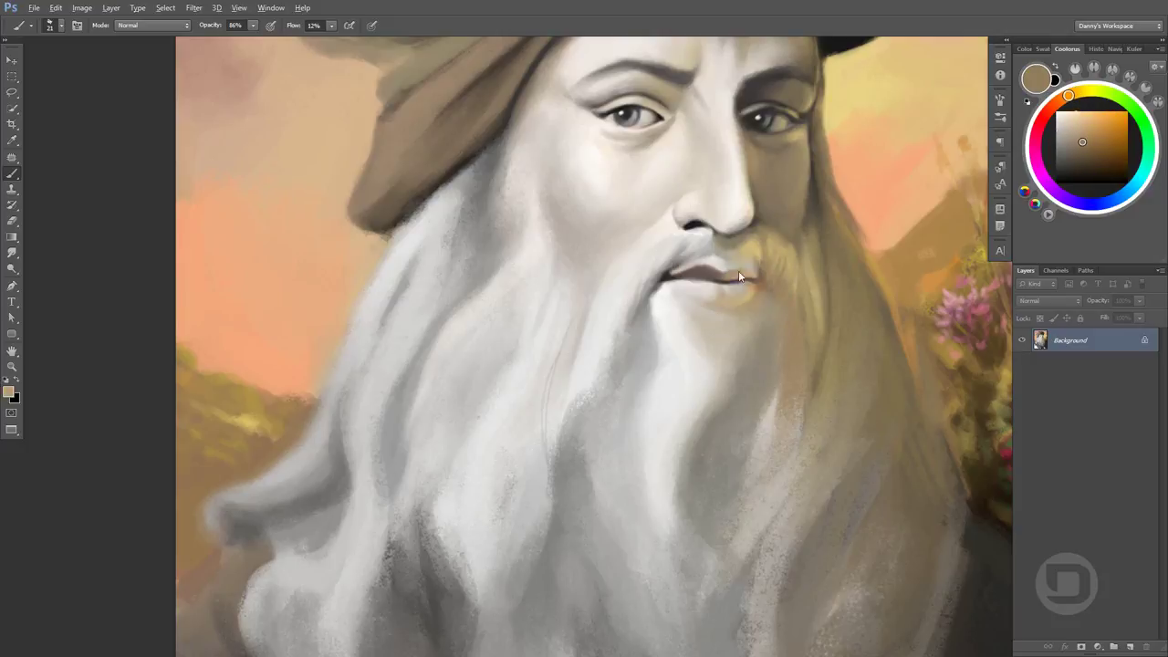
alt+click(671, 270)
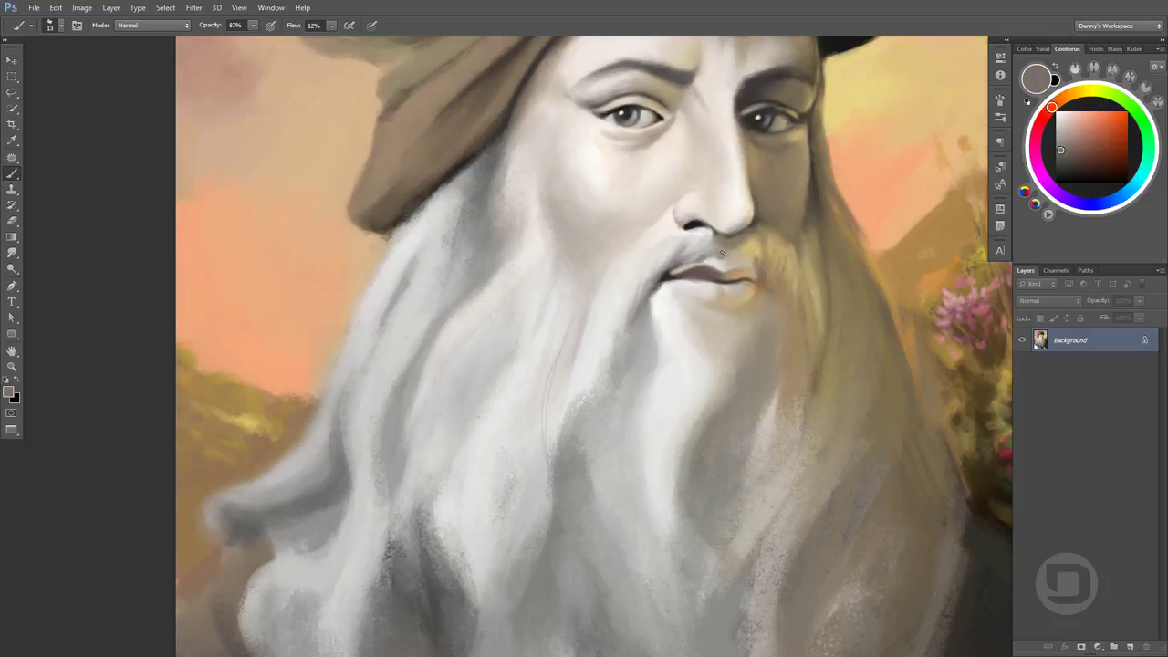
alt+click(677, 271)
alt+click(690, 259)
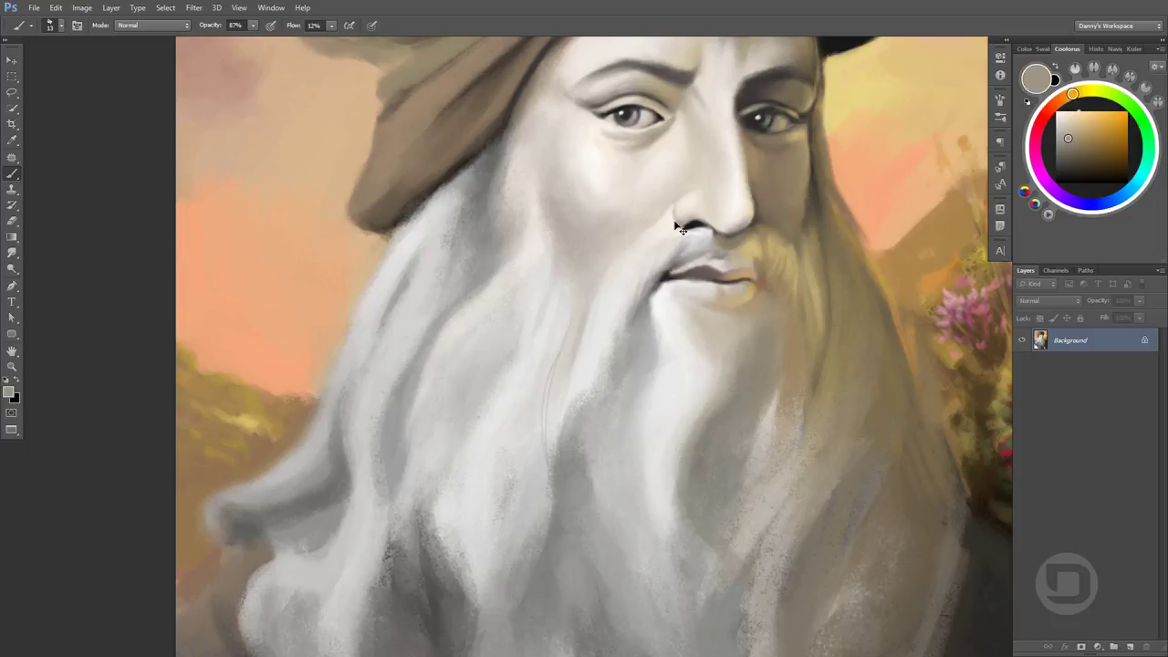
alt+click(732, 255)
alt+click(762, 252)
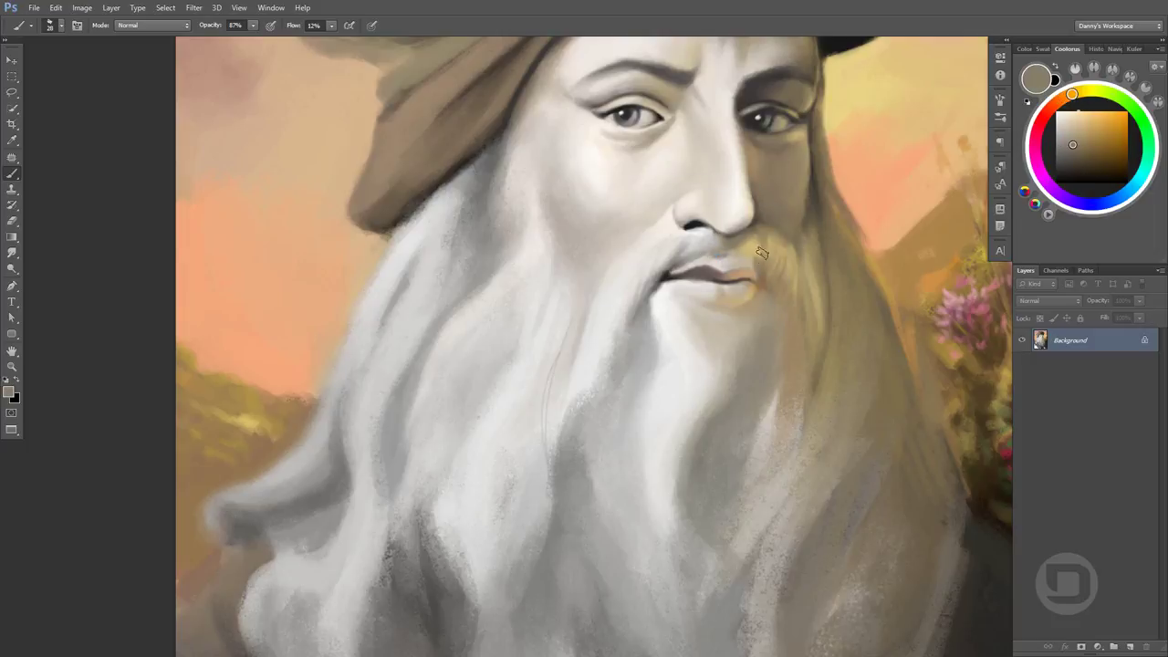
Lower the brush opacity to 23% and sample beige and lighter nose tones
drag(765, 272, 742, 373)
key(2)
key(3)
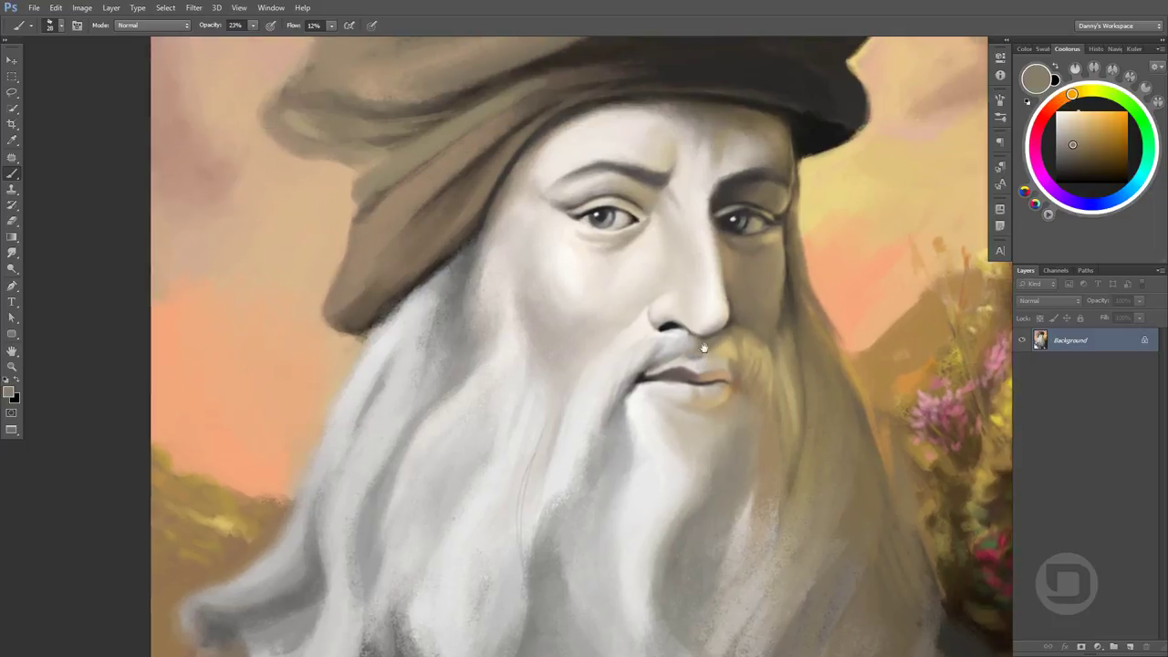
alt+click(701, 320)
alt+click(688, 285)
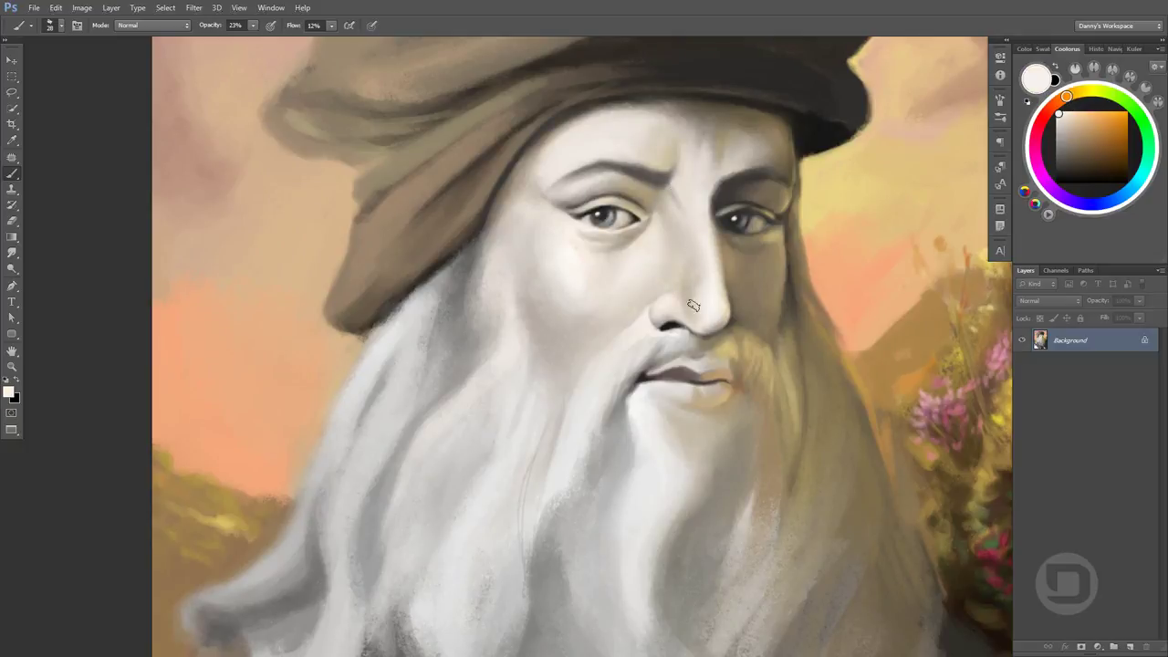
alt+click(687, 294)
alt+click(689, 239)
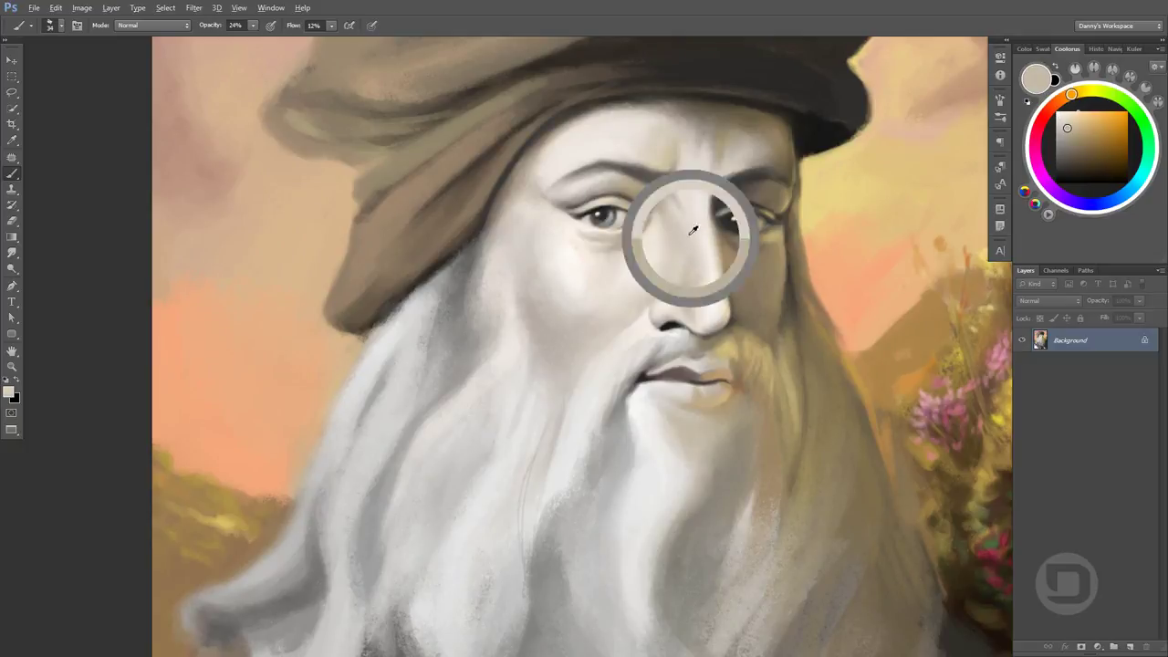
alt+click(685, 290)
alt+click(715, 265)
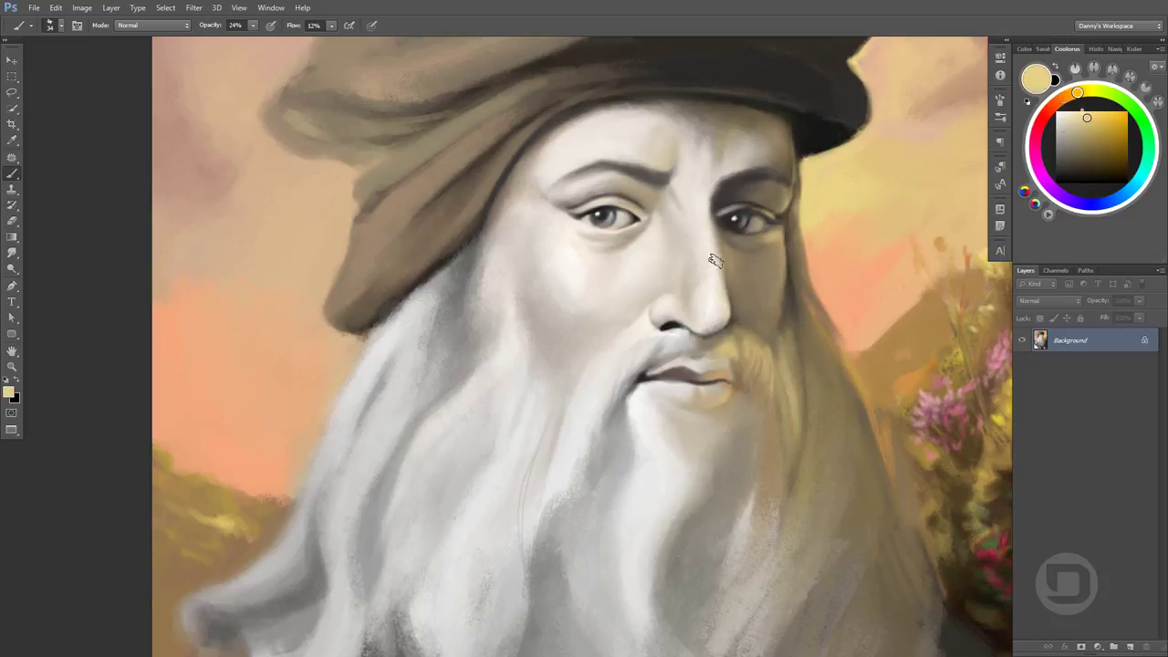
alt+click(712, 306)
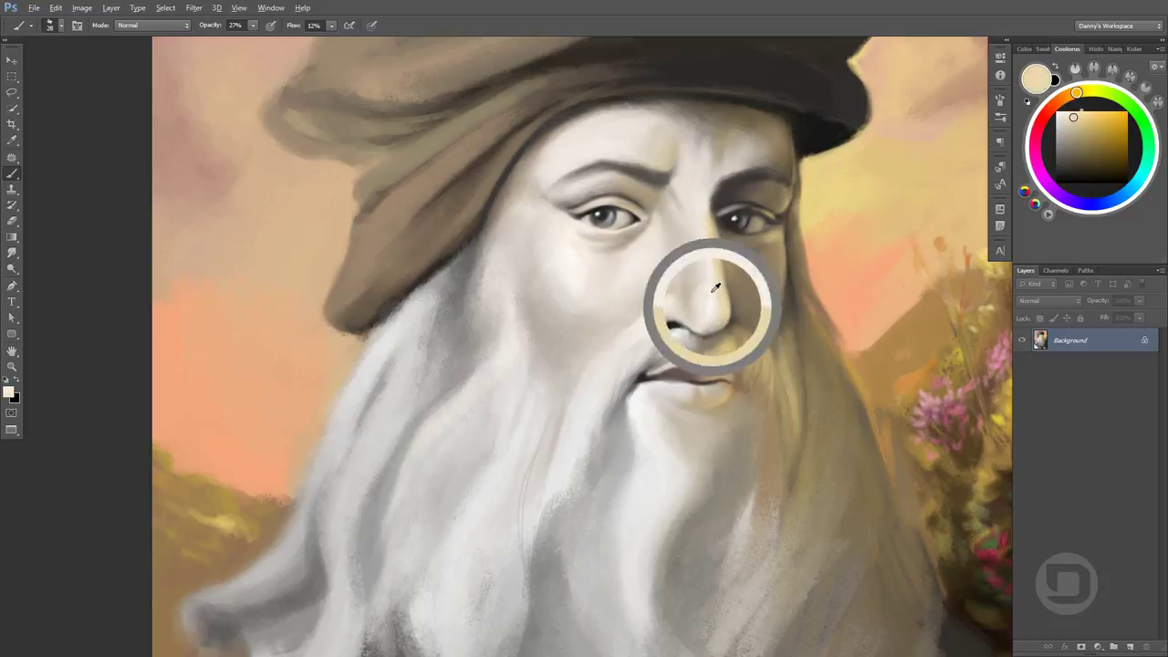
alt+click(710, 235)
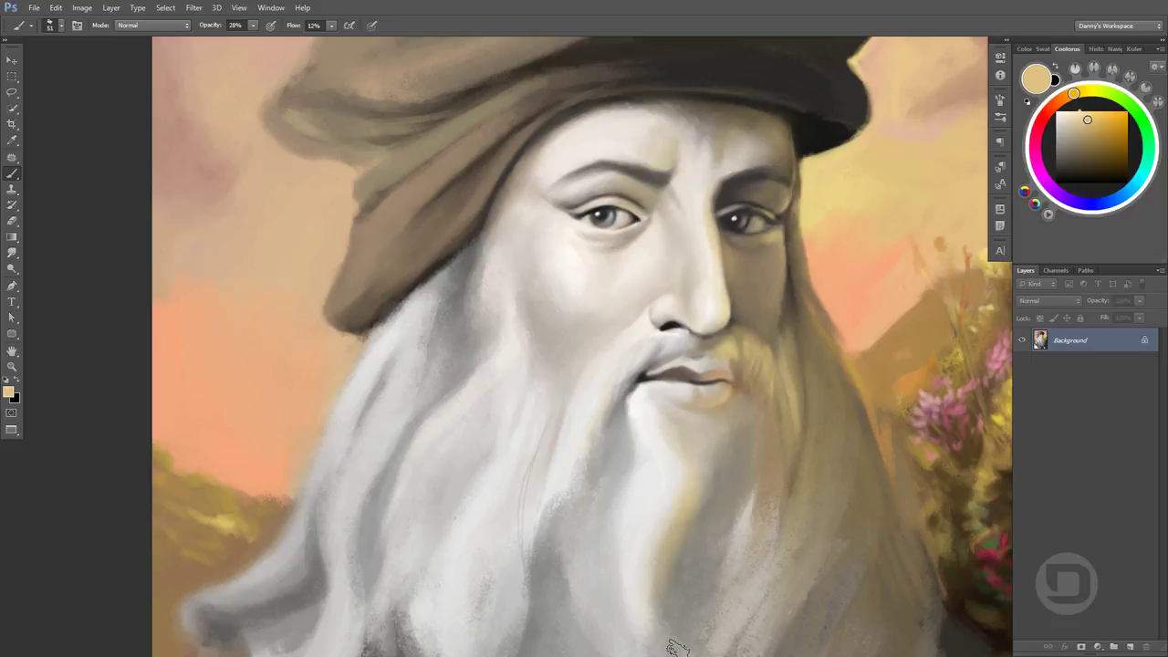
Shift the view down the beard and sample its near-white and grey tones
drag(692, 493, 684, 416)
alt+click(653, 420)
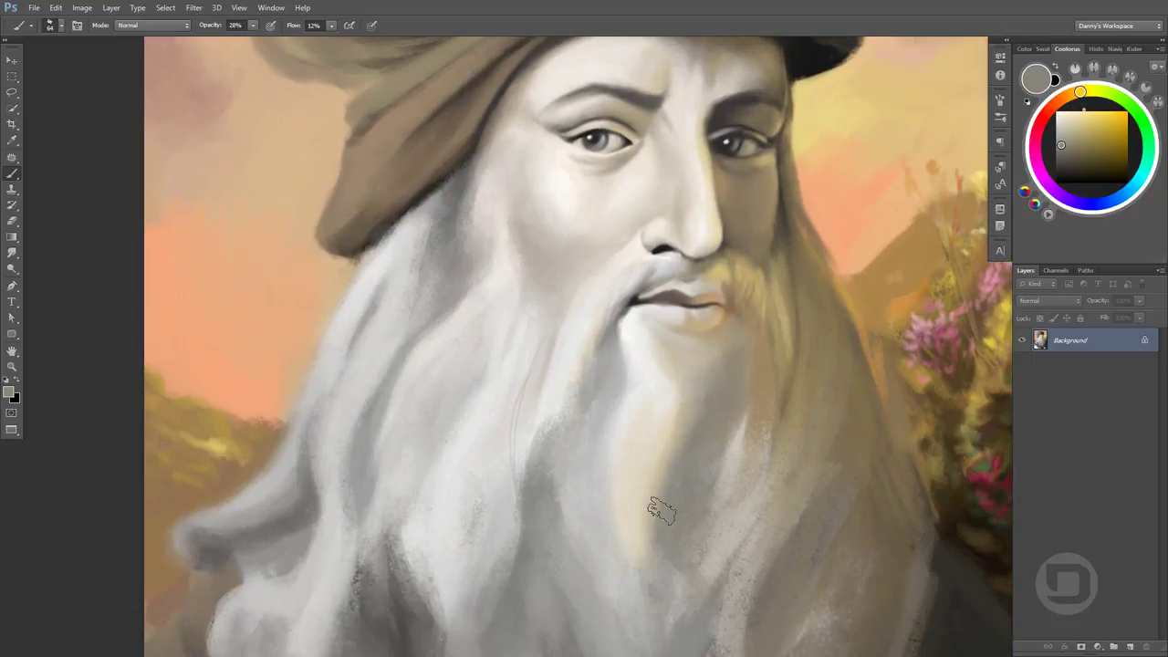
alt+click(680, 603)
drag(709, 615, 645, 542)
Zoom out to the robe, set brush opacity to 61%, and paint a light stroke along the beard edge
key(ctrl+minus)
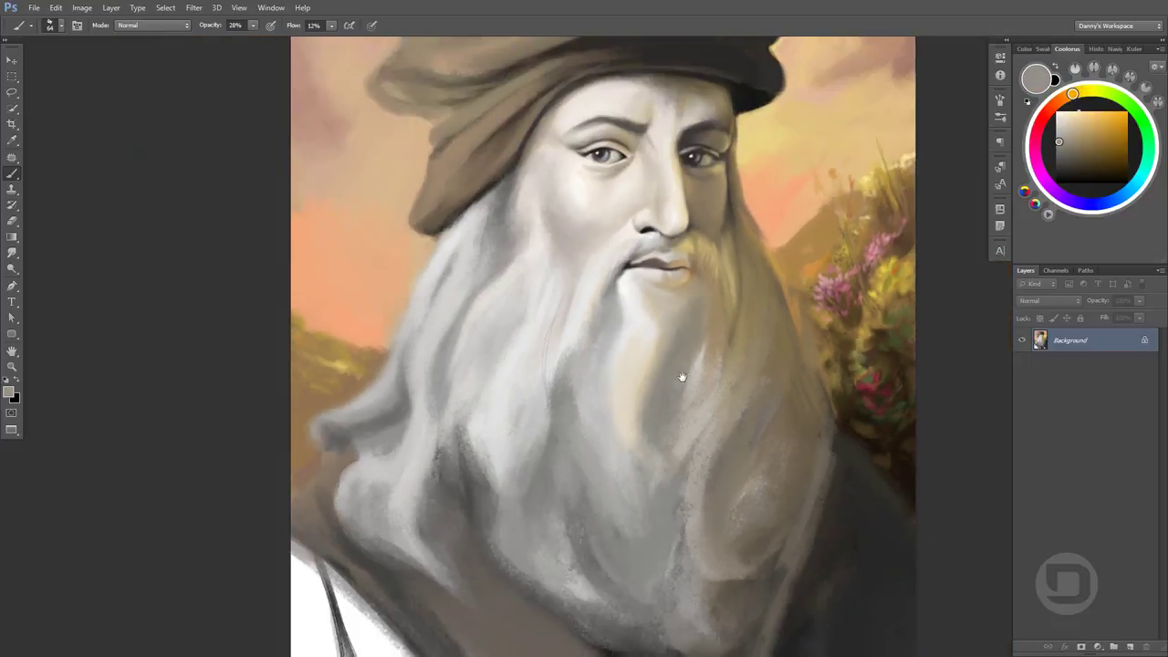
drag(678, 384, 648, 414)
drag(756, 392, 715, 355)
key(6)
key(1)
alt+click(764, 450)
alt+click(746, 482)
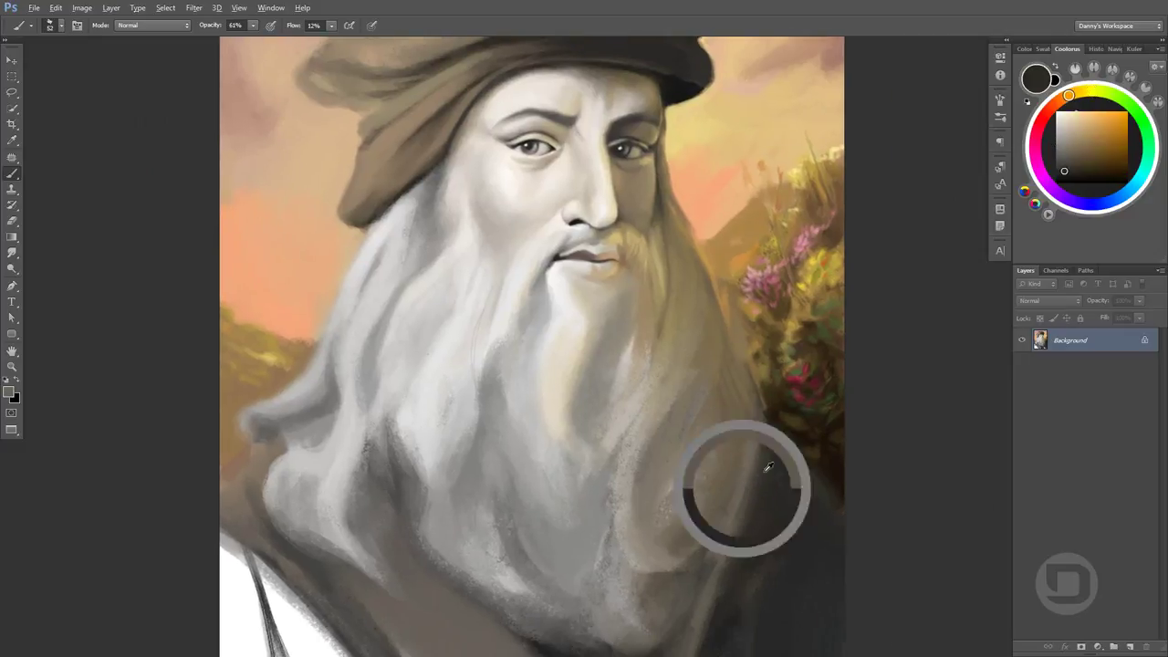
drag(721, 511, 694, 457)
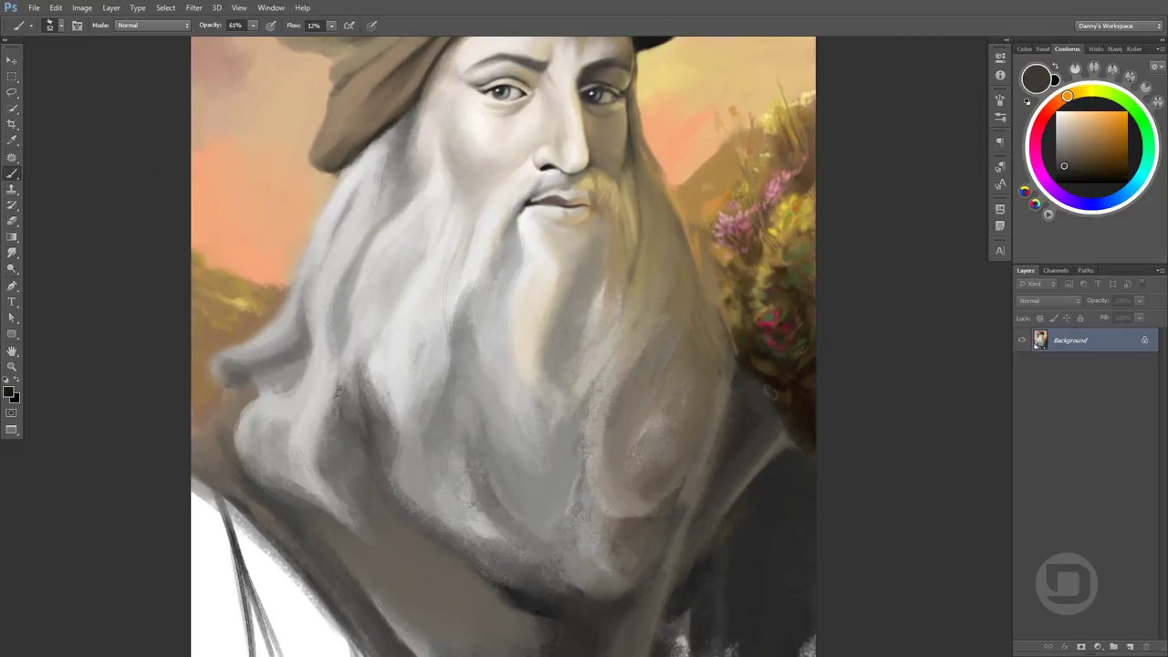
alt+click(741, 383)
key(6)
drag(764, 401, 777, 425)
Sample grey-brown robe tones at 61% opacity and paint dark strokes near the robe bottom
alt+click(730, 393)
key(6)
key(1)
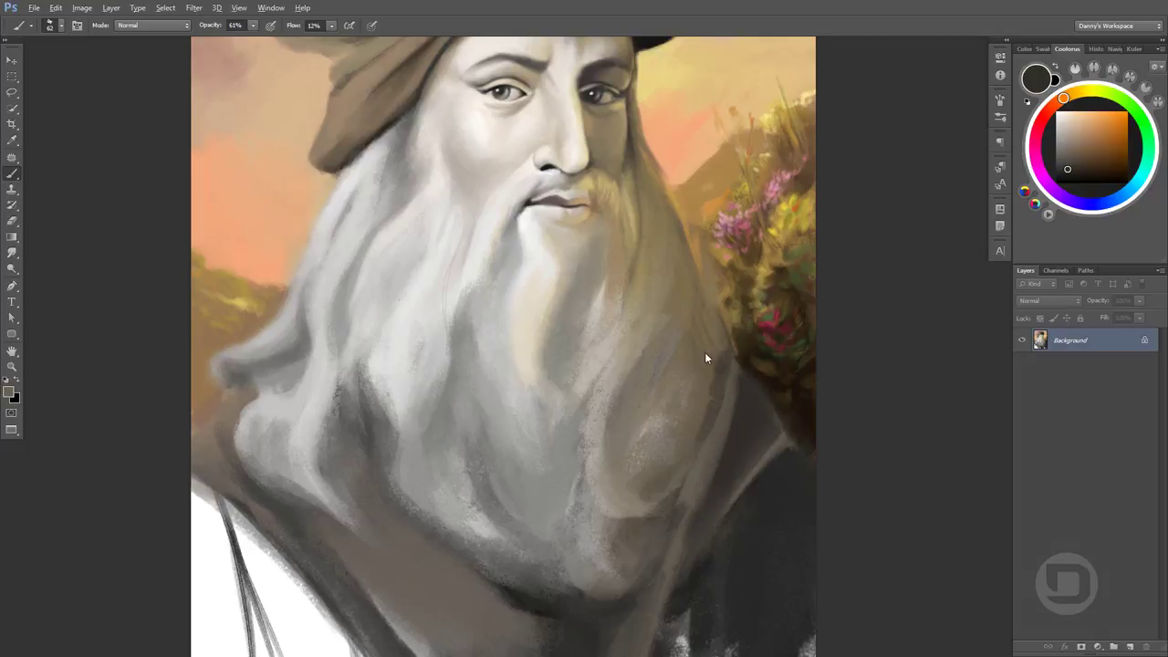
alt+click(642, 509)
drag(709, 424, 698, 399)
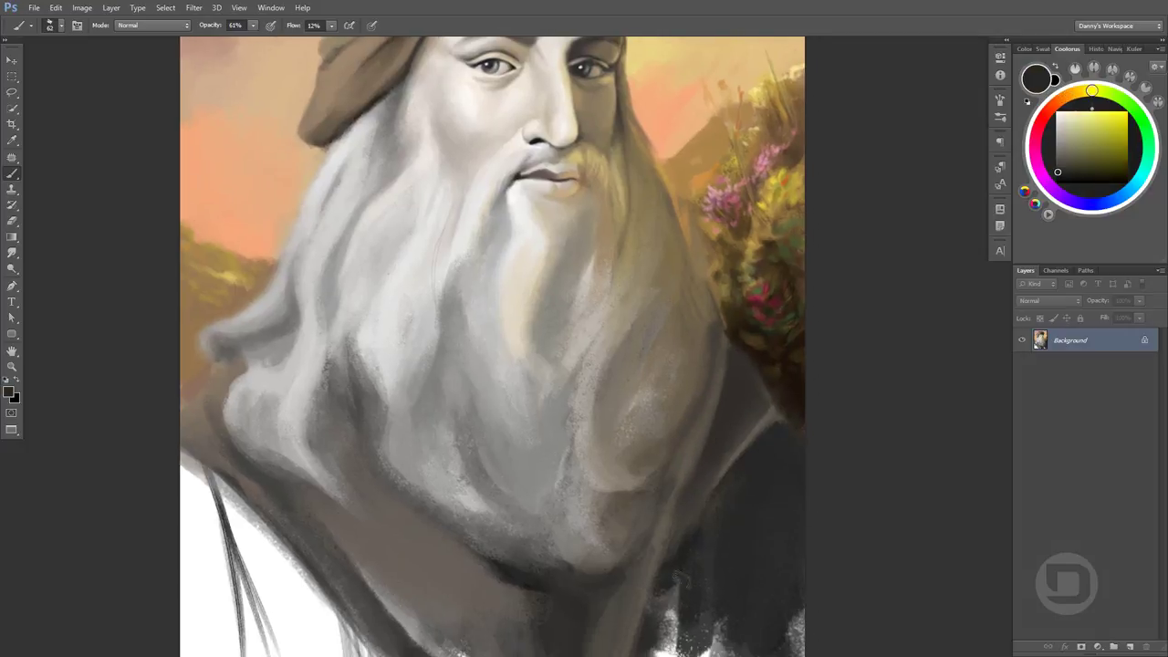
alt+click(685, 534)
alt+click(700, 507)
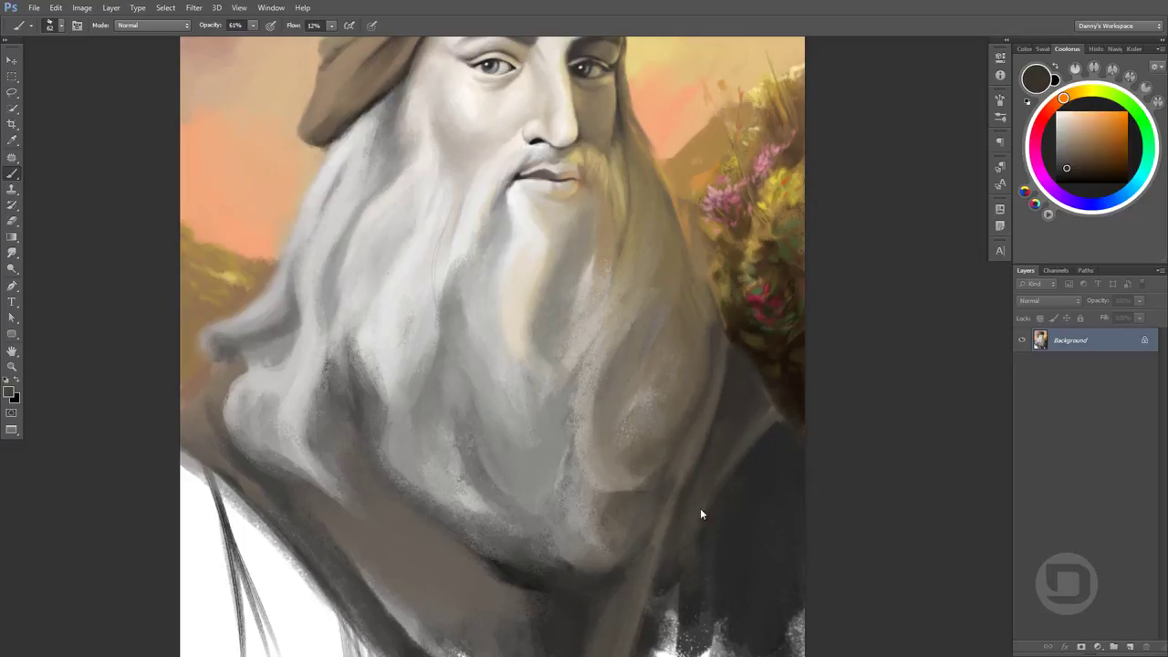
alt+click(726, 387)
alt+click(685, 523)
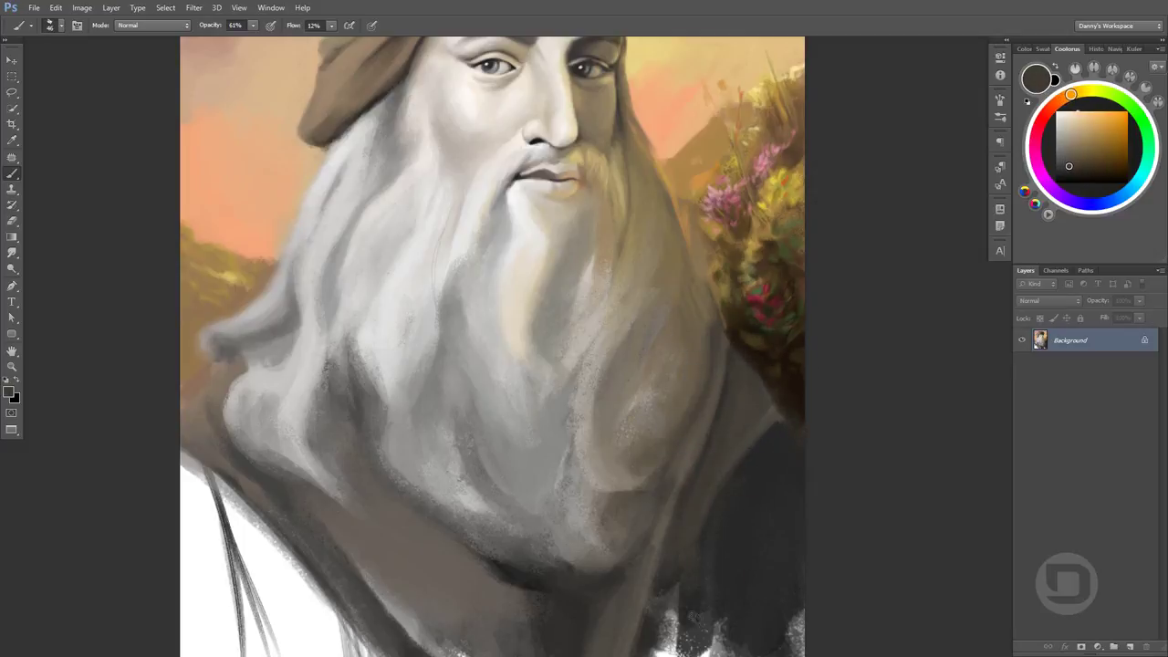
drag(685, 525, 686, 429)
drag(671, 502, 676, 585)
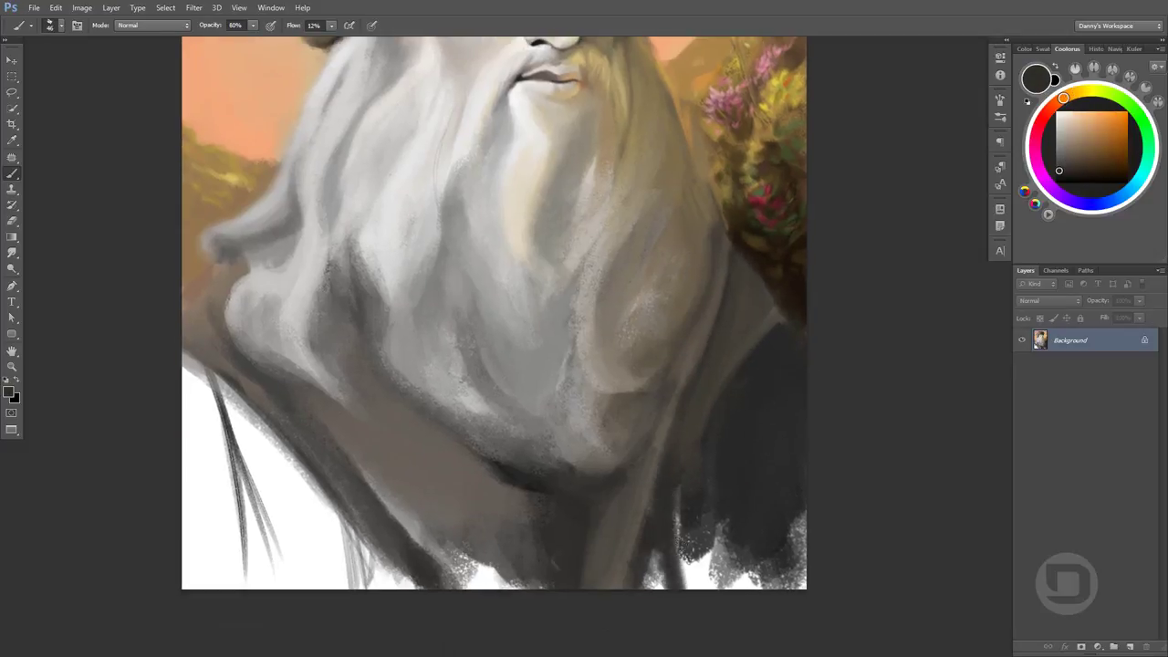
Fill the lower-right robe's white gaps with dark strokes at 100%, then lighter strokes at 90%
alt+click(721, 511)
drag(702, 529, 730, 584)
key(0)
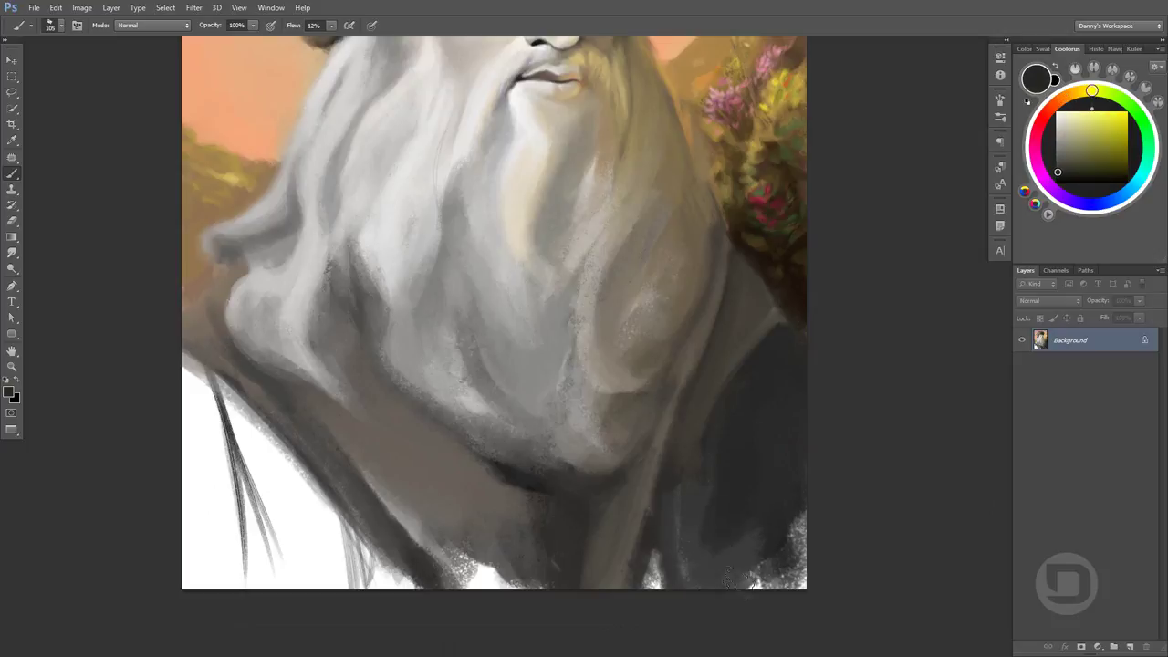
drag(730, 465, 693, 584)
alt+click(703, 411)
key(9)
key(9)
drag(698, 438, 694, 556)
Repaint the lower-right robe in warm grey and set brush opacity to 98%
alt+click(753, 337)
drag(730, 474, 694, 557)
key(9)
key(8)
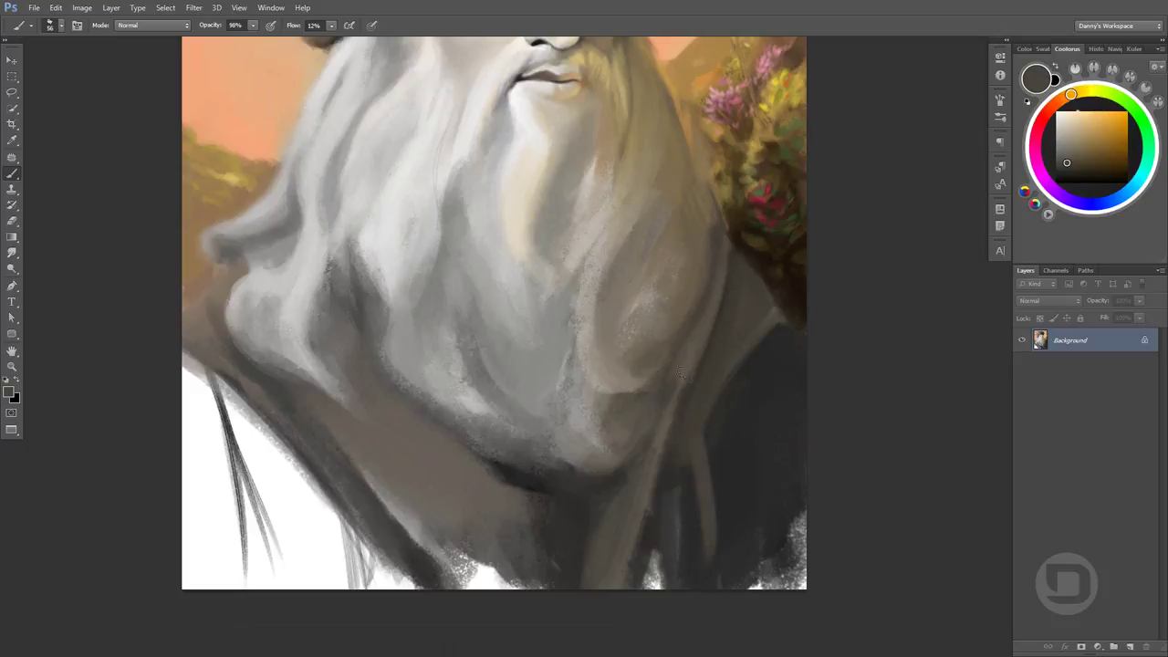
alt+click(793, 392)
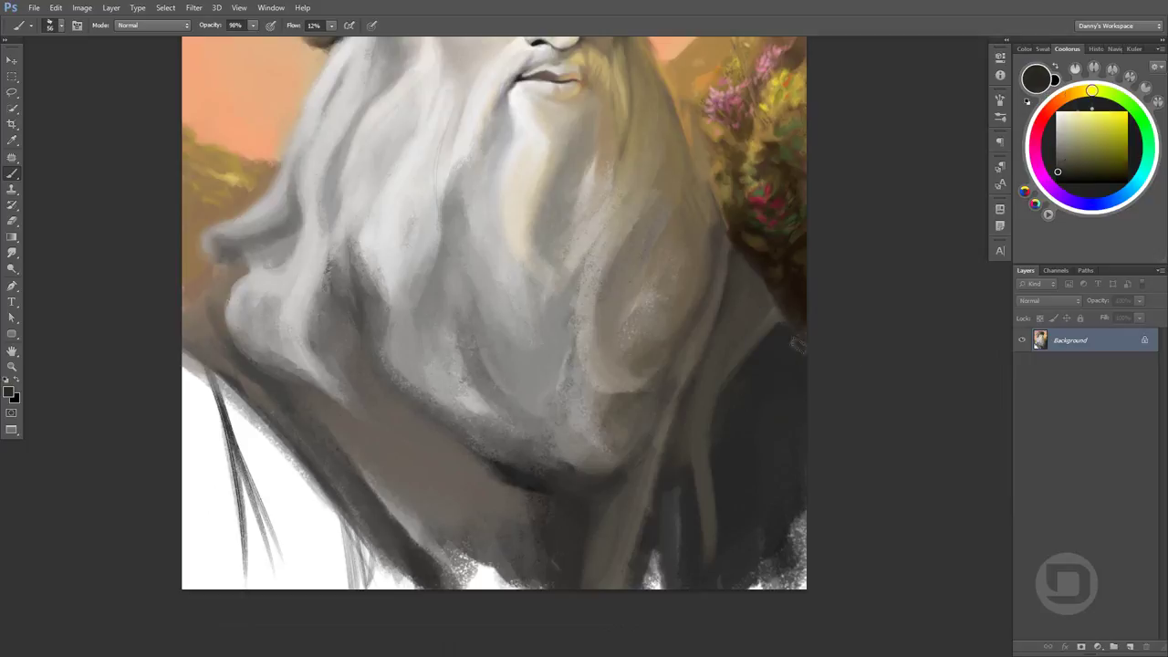
alt+click(803, 370)
Paint light tan curved strokes down the robe edge beside the beard
scroll(794, 356, up, 3)
alt+click(792, 389)
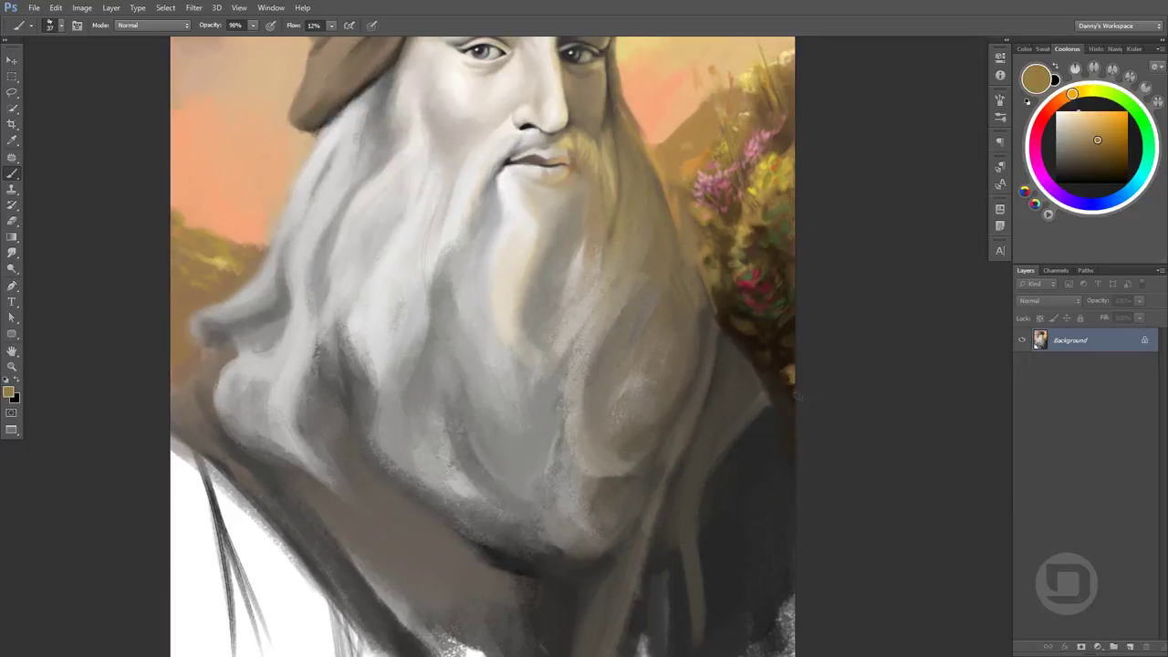
alt+click(787, 390)
alt+click(782, 440)
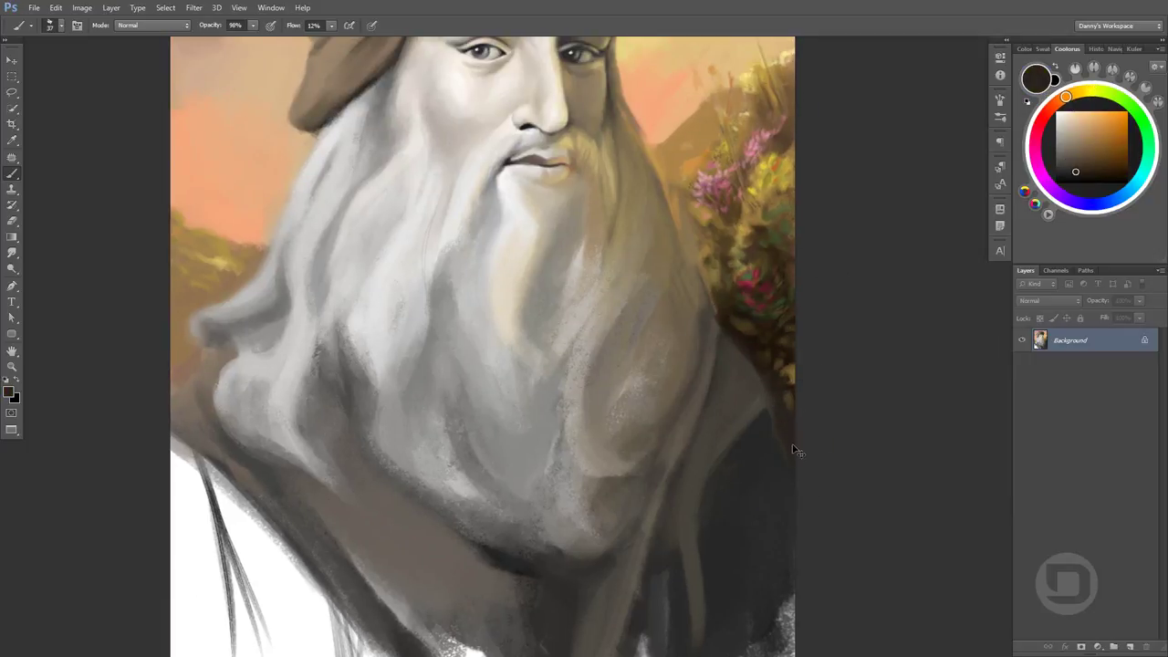
alt+click(758, 408)
mouse_move(769, 391)
mouse_down()
mouse_move(699, 498)
mouse_move(703, 517)
mouse_up()
alt+click(718, 447)
drag(774, 415, 699, 512)
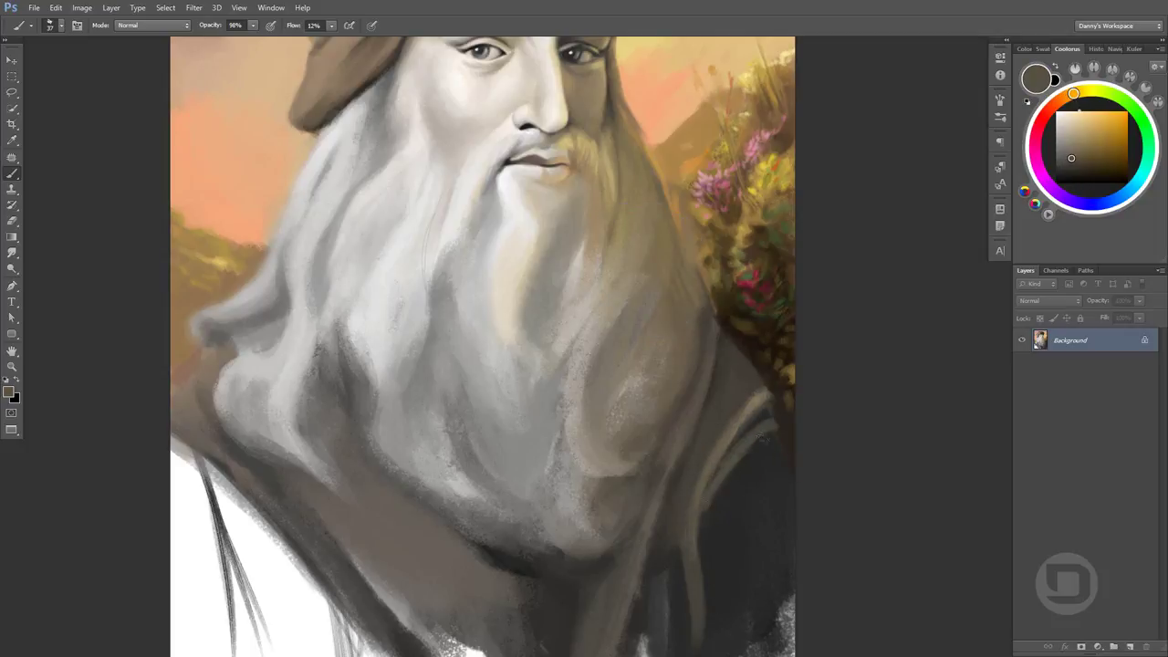
Add short brown and dark strokes along the lower robe edge
alt+click(757, 425)
alt+click(743, 477)
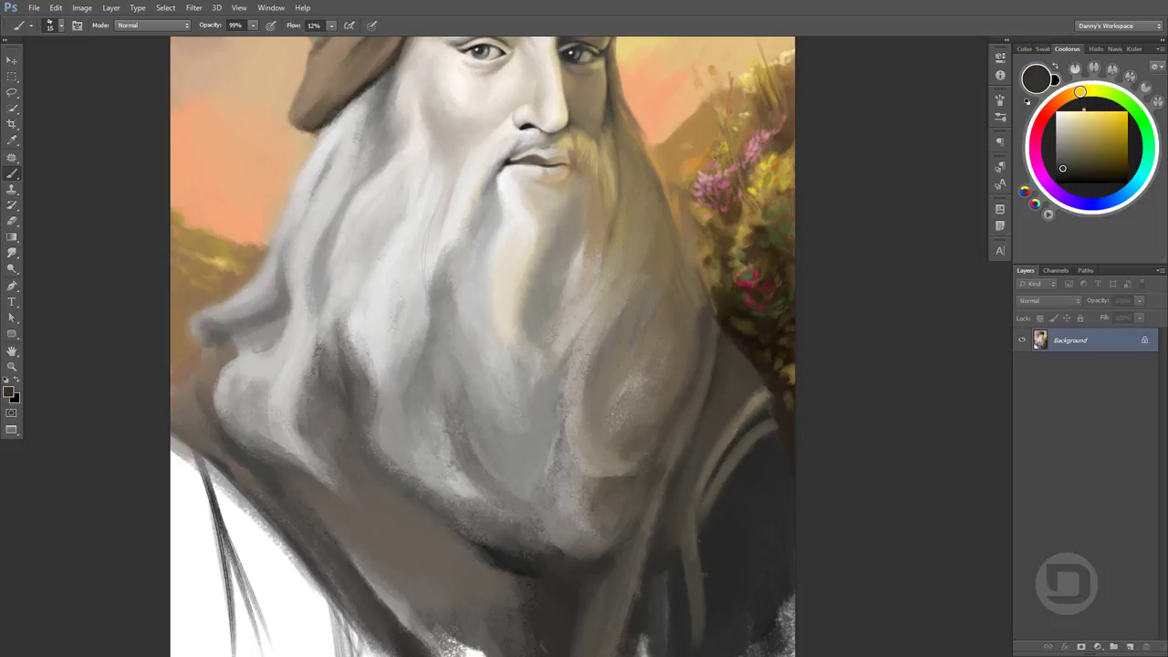
alt+click(703, 511)
mouse_move(708, 584)
mouse_down()
mouse_move(702, 566)
mouse_move(706, 634)
mouse_up()
alt+click(692, 508)
drag(694, 511, 701, 603)
alt+click(702, 584)
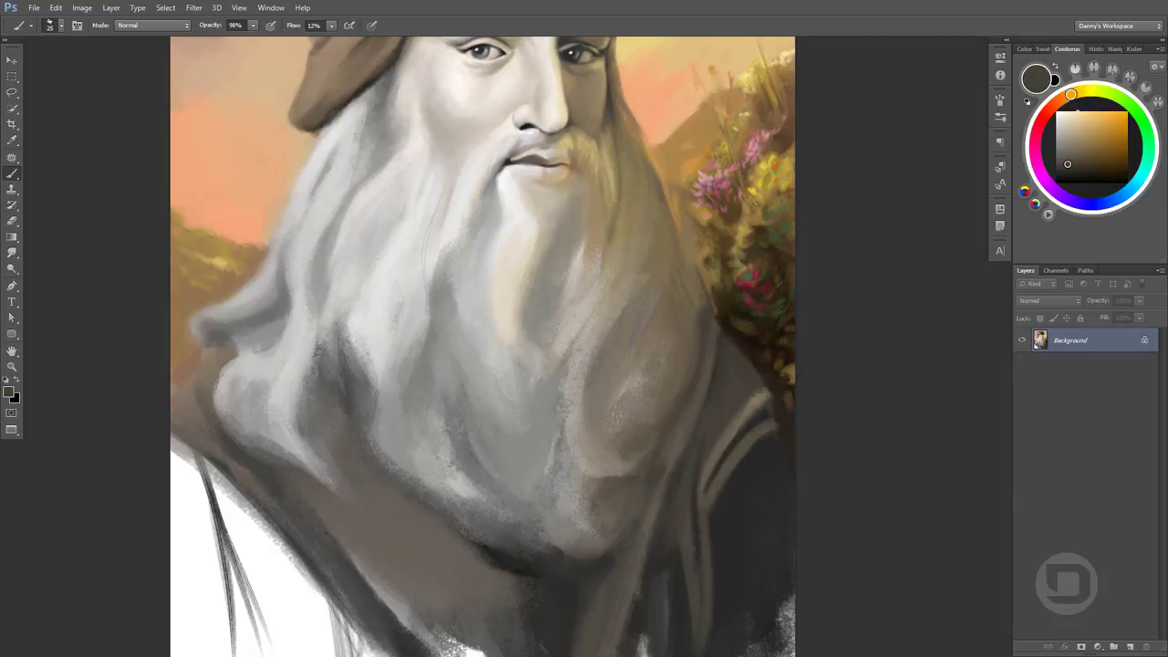
alt+click(727, 418)
drag(693, 493, 717, 391)
alt+click(718, 391)
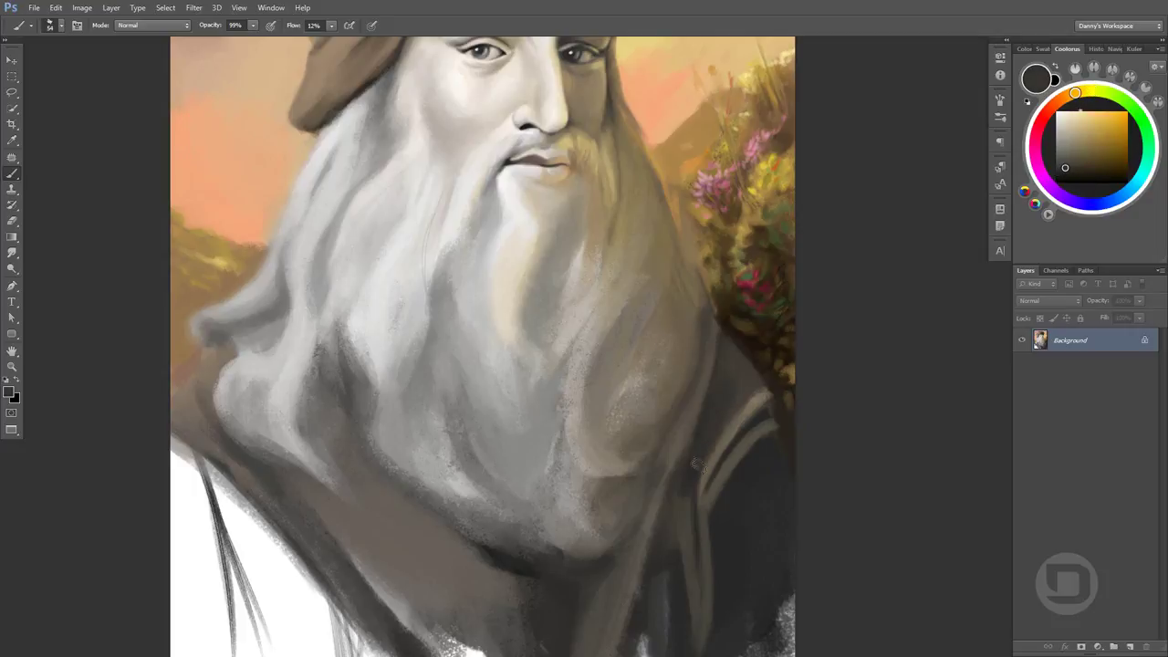
drag(653, 558, 653, 504)
Paint dark shadow on the robe directly under the beard
drag(685, 467, 712, 378)
alt+click(584, 457)
drag(603, 457, 575, 520)
drag(630, 438, 562, 452)
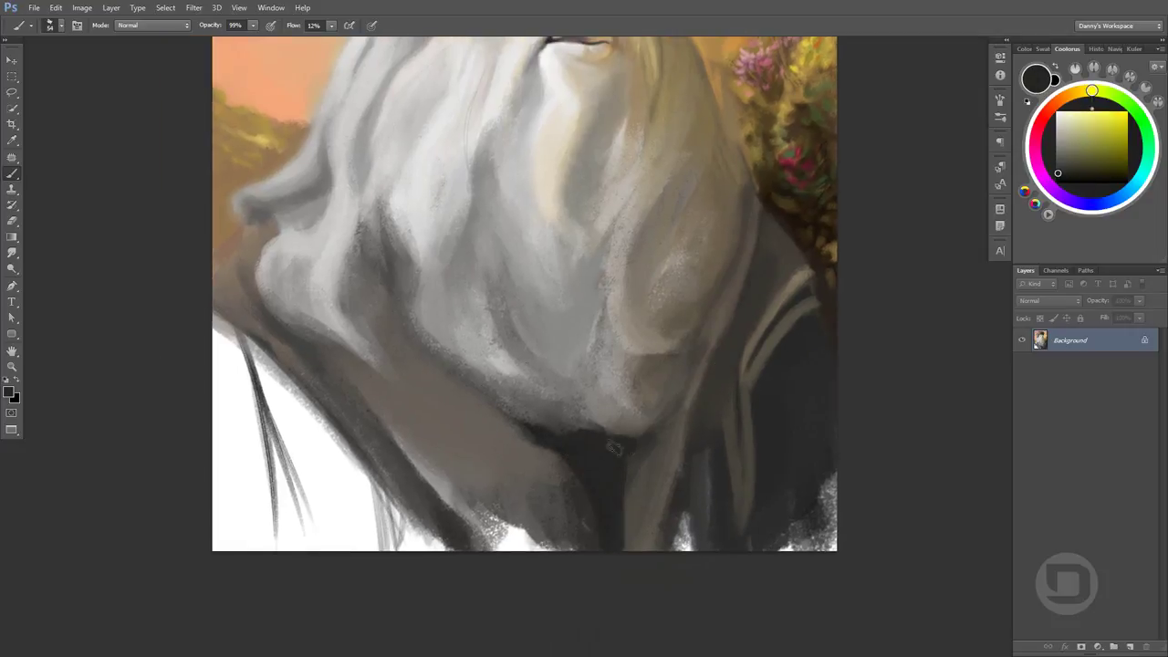
mouse_move(588, 406)
mouse_down()
mouse_move(604, 436)
mouse_move(584, 393)
mouse_move(602, 438)
mouse_up()
alt+click(584, 392)
alt+click(588, 383)
drag(599, 347, 593, 429)
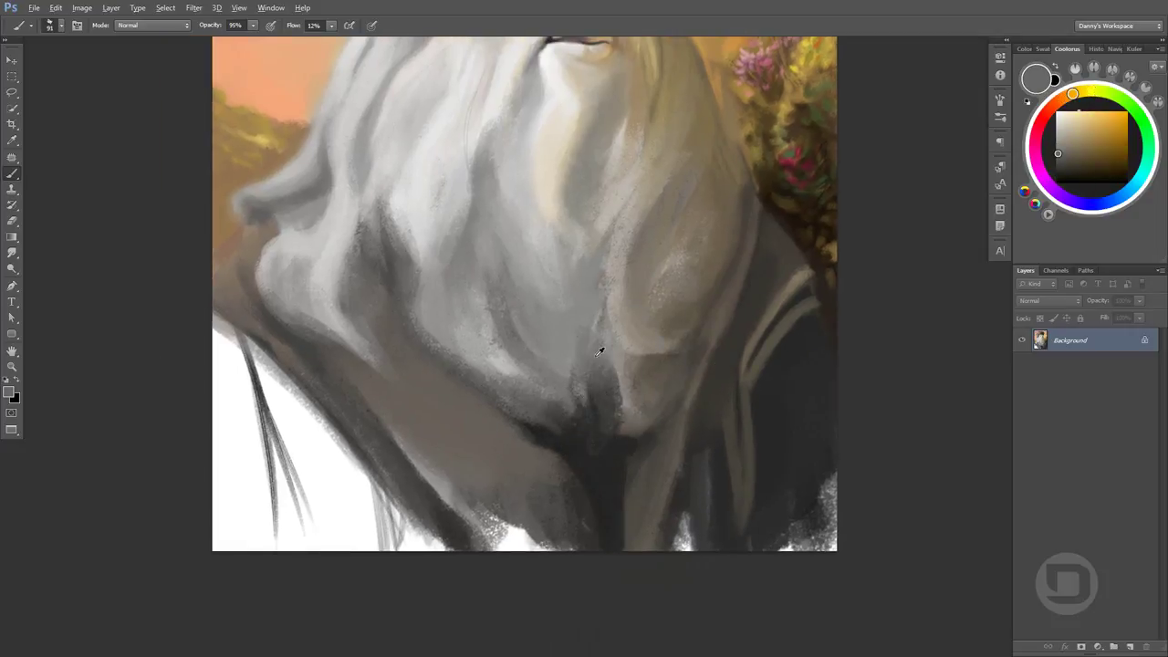
Darken and reshape the robe fold below the beard with grey strokes
alt+click(582, 379)
drag(504, 309, 584, 402)
alt+click(584, 383)
mouse_move(620, 328)
mouse_down()
mouse_move(602, 388)
mouse_move(607, 422)
mouse_up()
alt+click(593, 418)
alt+click(607, 402)
mouse_move(638, 361)
mouse_down()
mouse_move(603, 429)
mouse_move(689, 420)
mouse_up()
alt+click(630, 392)
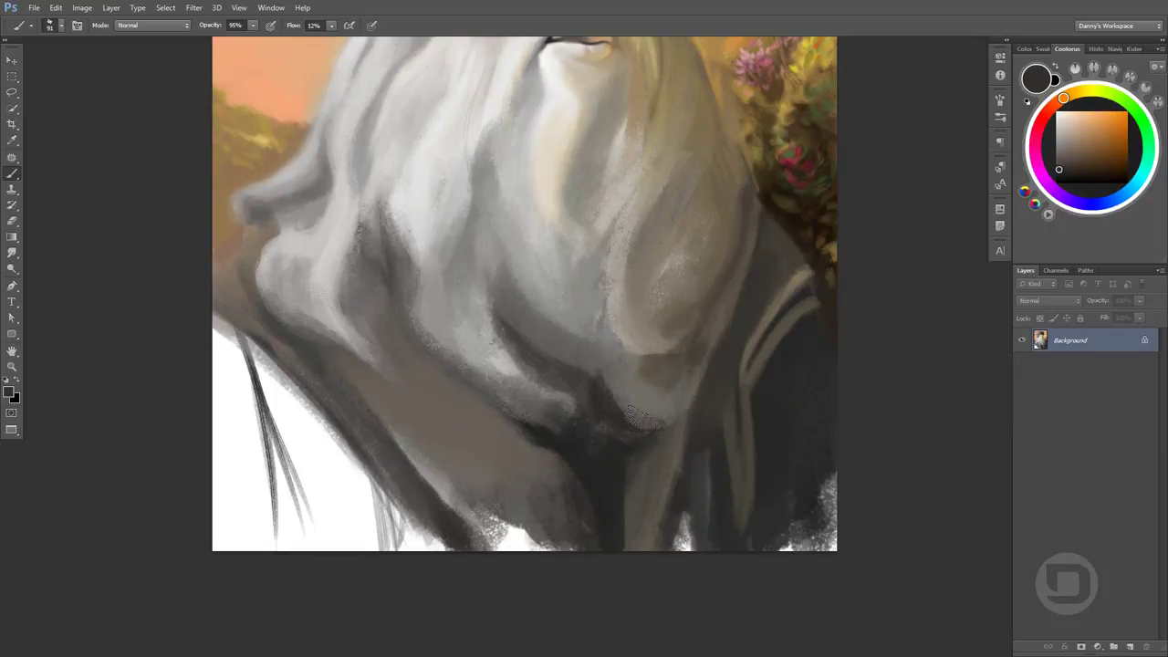
mouse_move(602, 374)
mouse_down()
mouse_move(584, 255)
mouse_move(598, 358)
mouse_up()
Highlight the upper robe fold in light grey and shade its left side darker
alt+click(635, 290)
alt+click(602, 319)
drag(620, 273, 584, 229)
drag(603, 370, 616, 422)
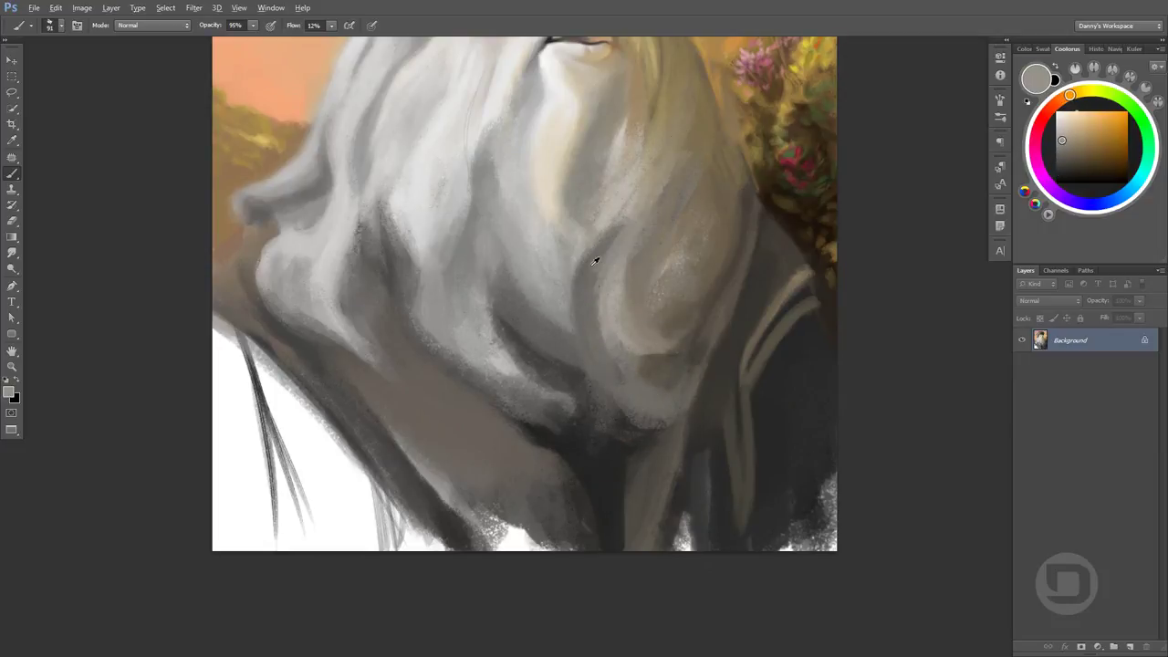
drag(643, 210, 607, 267)
drag(548, 388, 553, 300)
alt+click(538, 383)
drag(474, 383, 517, 261)
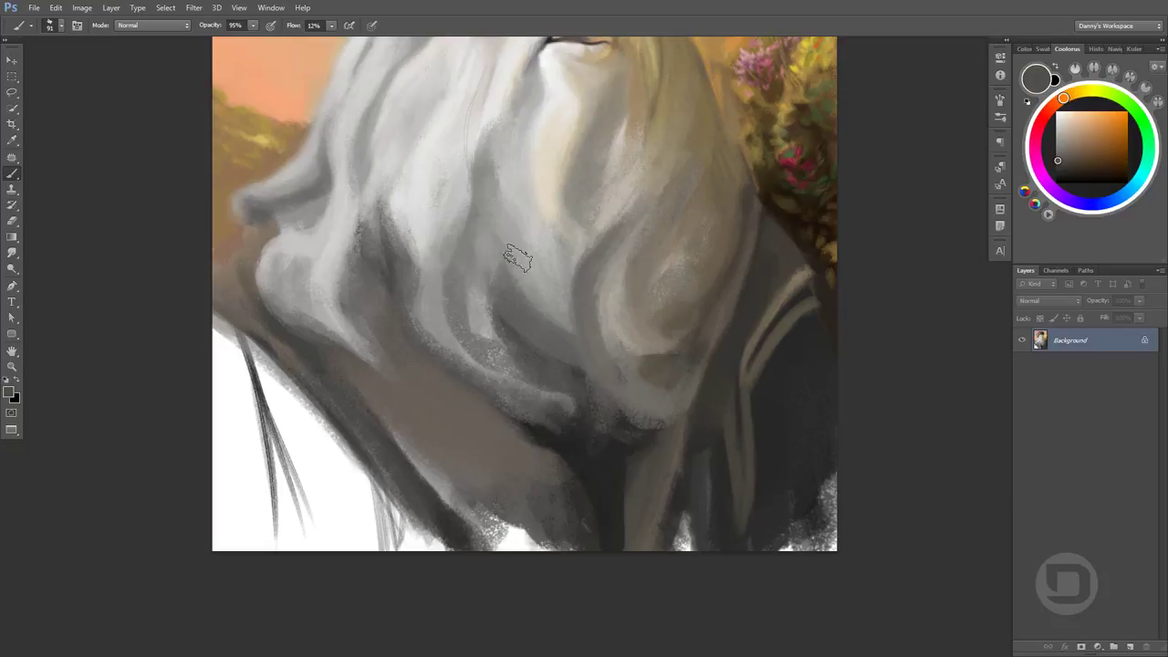
alt+click(493, 274)
drag(474, 356, 511, 265)
drag(547, 388, 511, 343)
Paint the lower robe fold with near-white, grey-brown and dark tones
alt+click(577, 448)
drag(547, 438, 588, 547)
alt+click(600, 477)
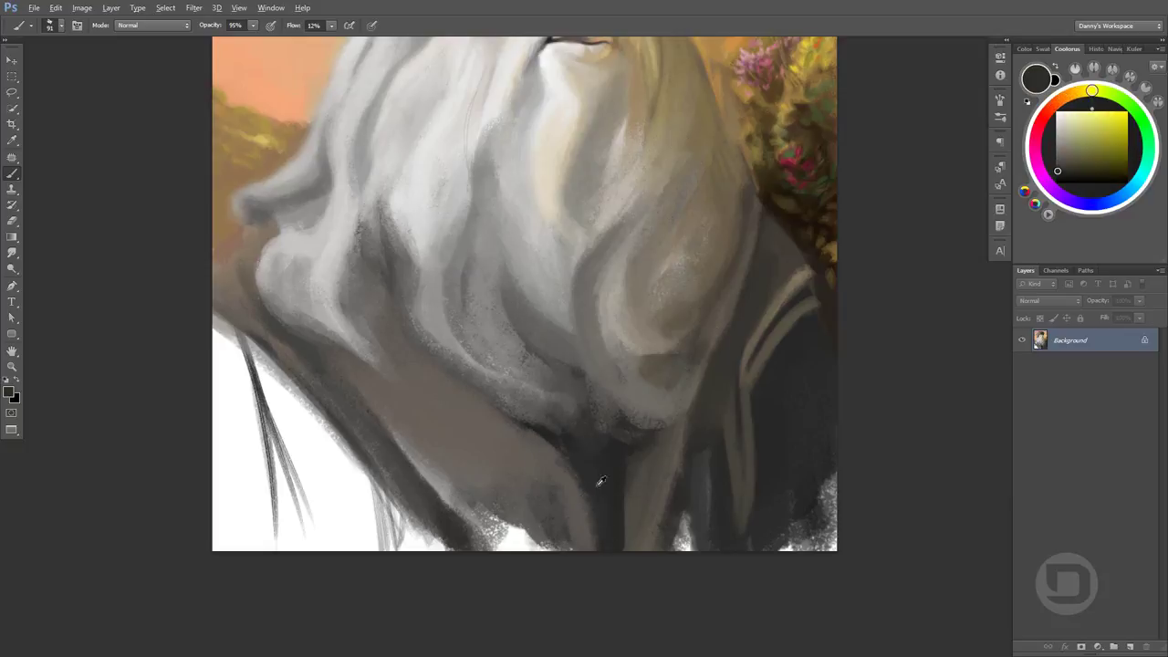
drag(575, 474, 547, 548)
drag(511, 438, 559, 518)
alt+click(574, 483)
drag(566, 456, 584, 548)
alt+click(520, 429)
mouse_move(548, 493)
mouse_down()
mouse_move(502, 420)
mouse_move(475, 415)
mouse_up()
drag(438, 378, 537, 457)
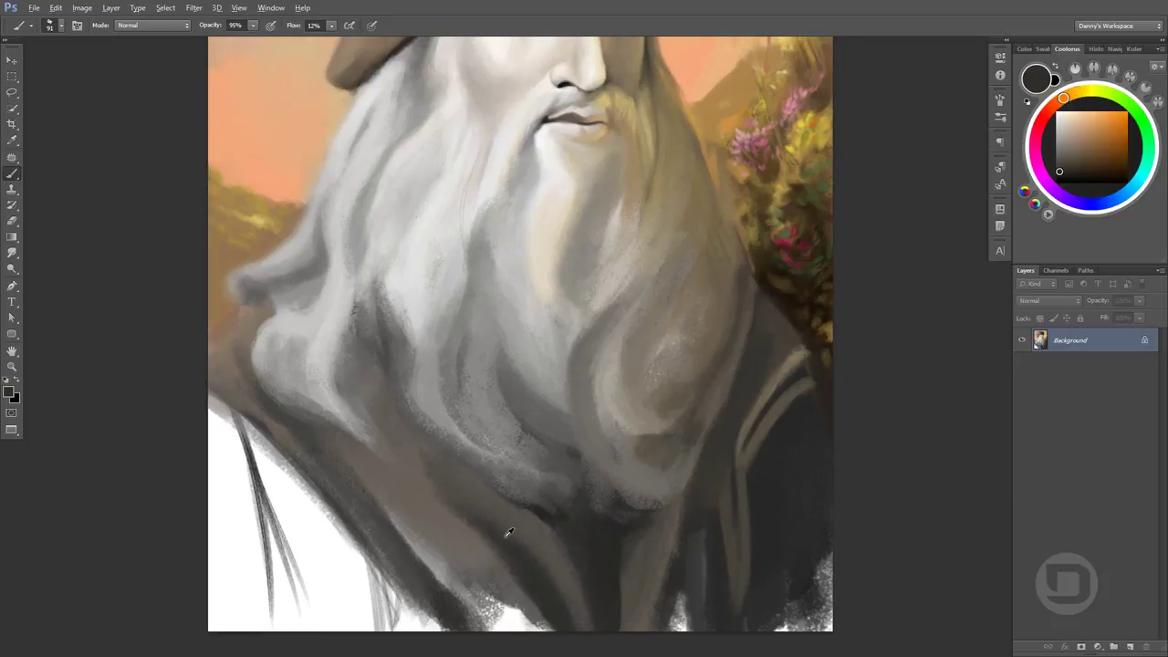
mouse_move(438, 416)
mouse_down()
mouse_move(434, 496)
mouse_move(456, 566)
mouse_up()
Paint grey-brown strokes over the white lower-left robe
alt+click(257, 436)
drag(246, 420, 310, 593)
drag(301, 466, 384, 621)
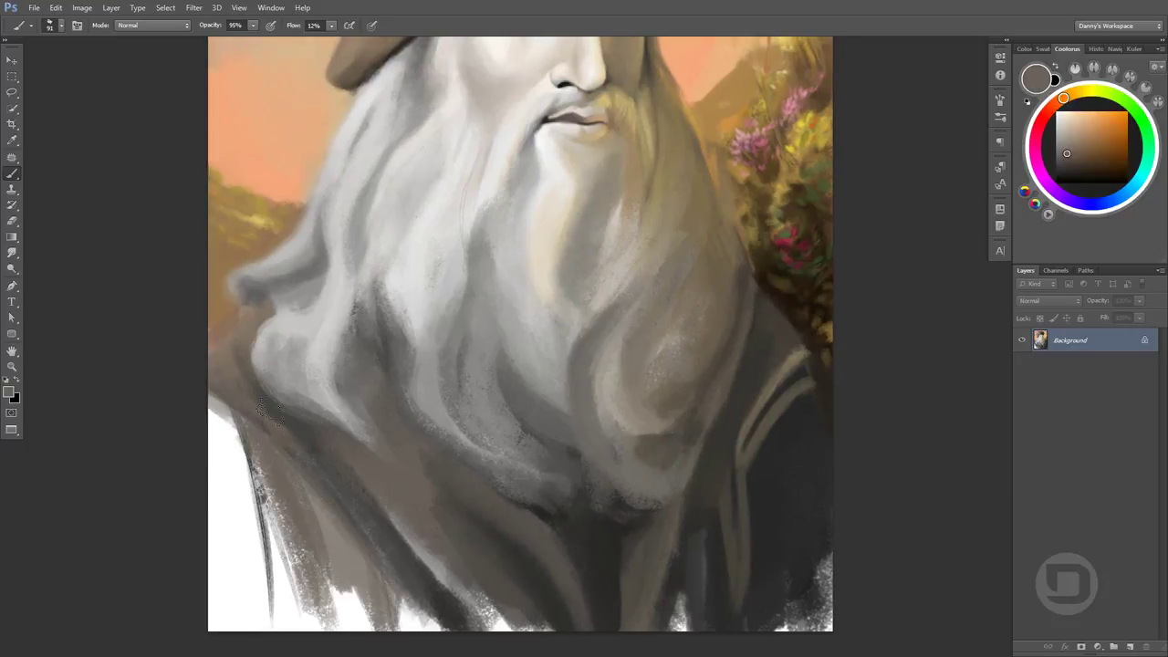
alt+click(261, 413)
drag(273, 447, 360, 588)
mouse_move(320, 479)
mouse_down()
mouse_move(379, 616)
mouse_move(360, 570)
mouse_up()
alt+click(339, 561)
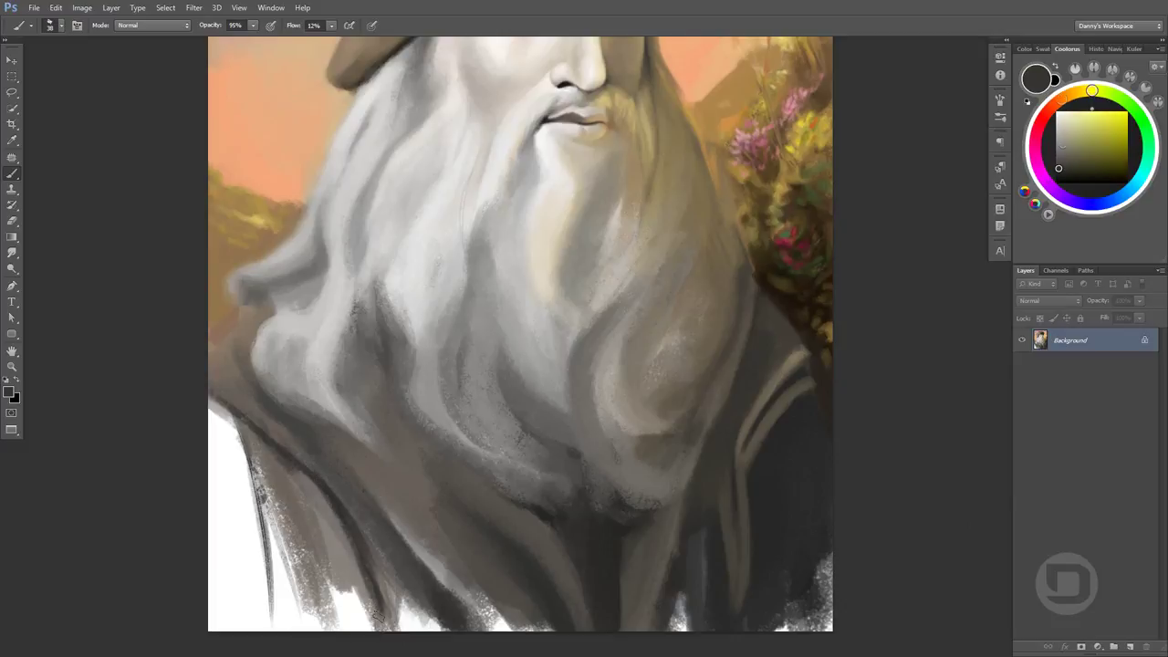
alt+click(352, 535)
mouse_move(270, 466)
mouse_down()
mouse_move(383, 625)
mouse_move(301, 511)
mouse_up()
Cover the remaining white lower-left robe area with robe colours and dark grey
alt+click(237, 429)
drag(219, 411, 246, 630)
drag(219, 483, 283, 630)
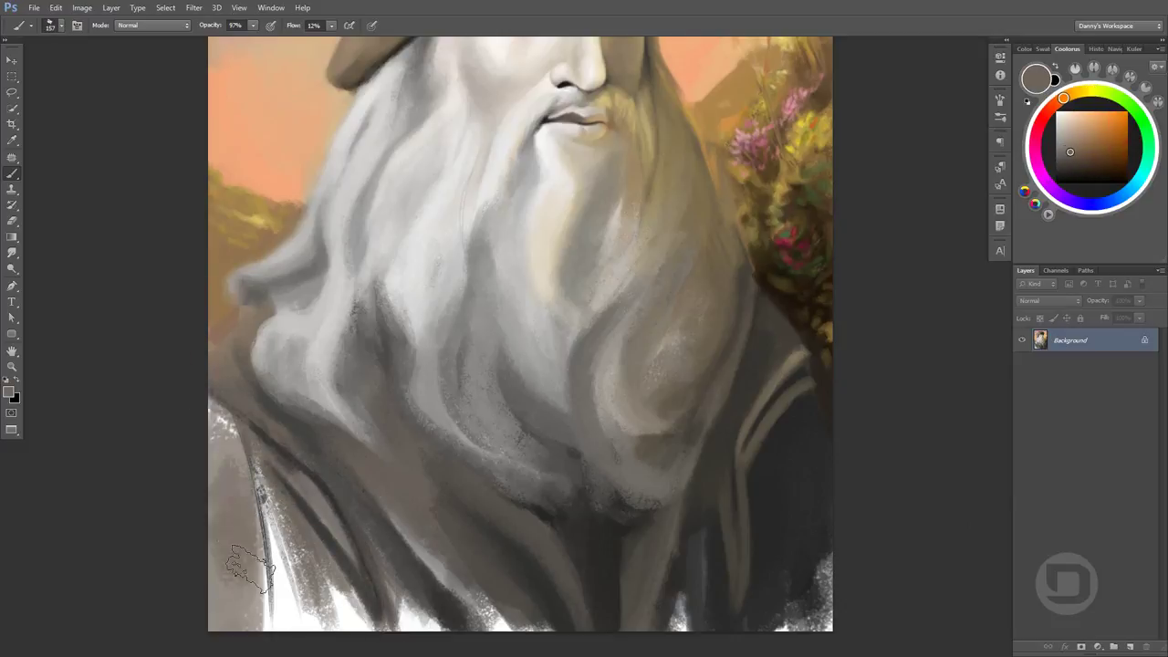
drag(228, 429, 329, 629)
alt+click(273, 511)
drag(256, 456, 365, 630)
alt+click(337, 557)
mouse_move(233, 484)
mouse_down()
mouse_move(274, 630)
mouse_move(320, 584)
mouse_move(305, 630)
mouse_up()
alt+click(282, 555)
drag(292, 543, 308, 598)
Add darker grey strokes and a dark robe-edge line, and darken the beard's left edge
alt+click(308, 599)
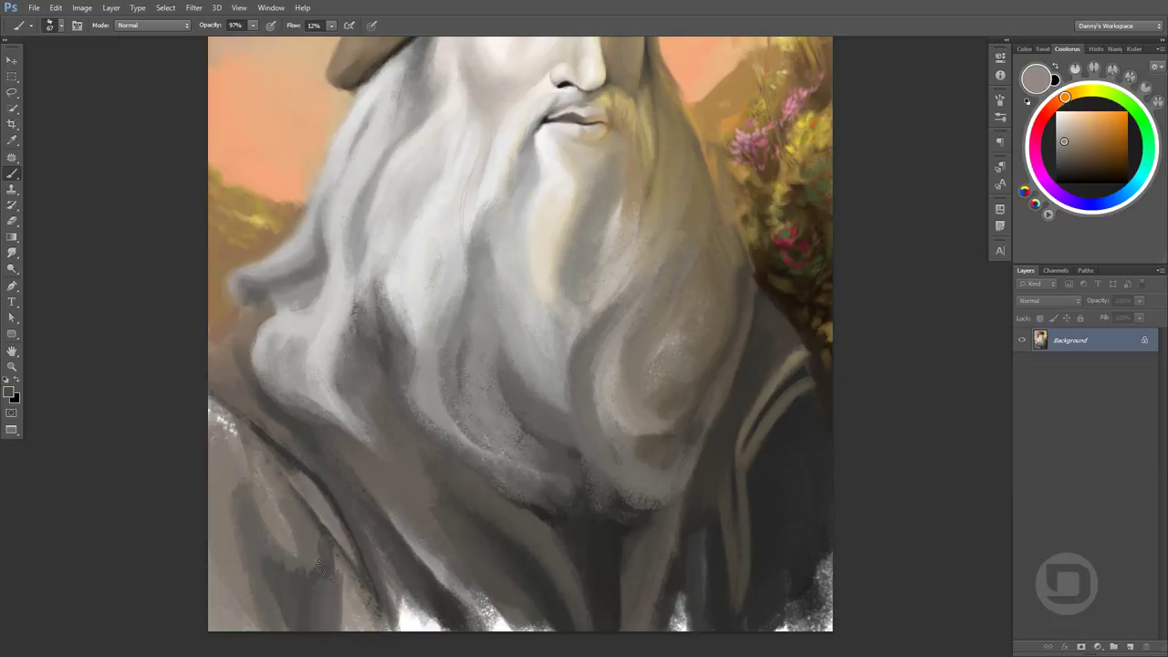
alt+click(274, 547)
mouse_move(279, 561)
mouse_down()
mouse_move(228, 456)
mouse_move(245, 456)
mouse_up()
alt+click(237, 445)
alt+click(228, 410)
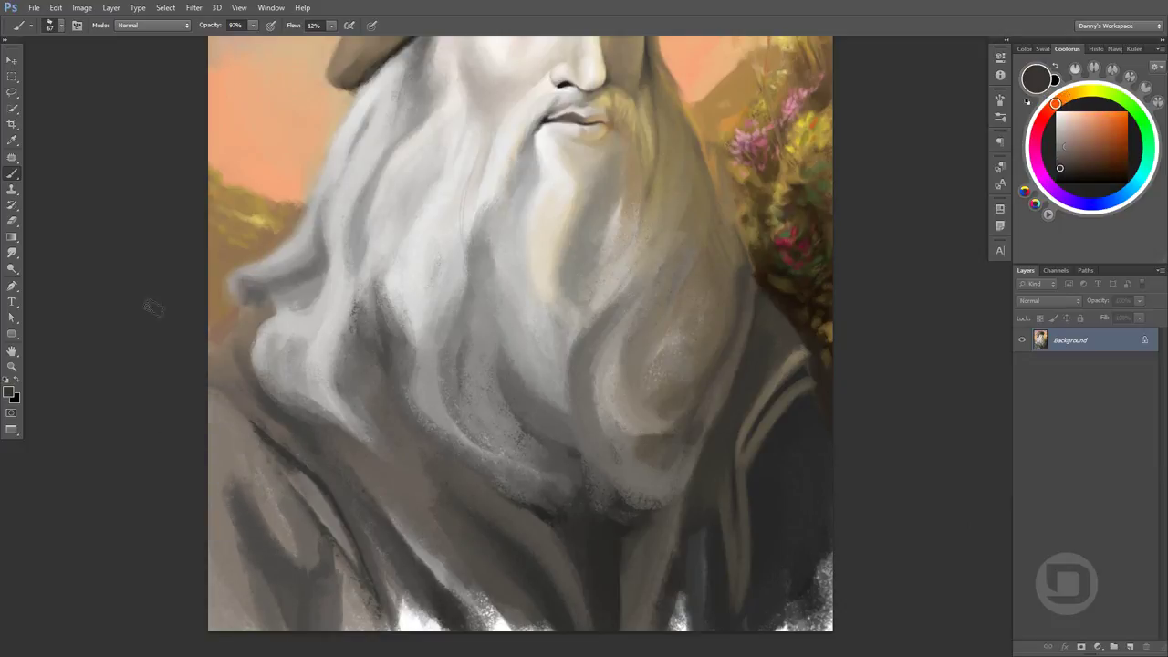
drag(210, 418, 310, 468)
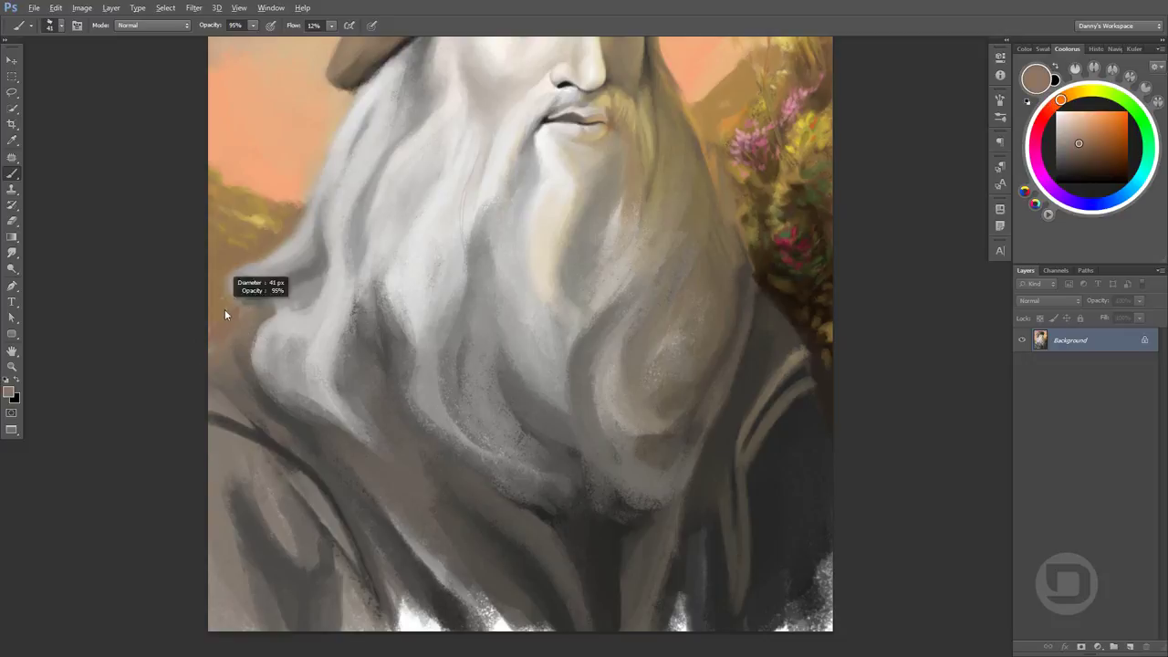
alt+click(239, 351)
drag(263, 314, 215, 392)
alt+click(243, 353)
View the whole portrait and sample grey-brown and lighter tones from the robe
key(ctrl+0)
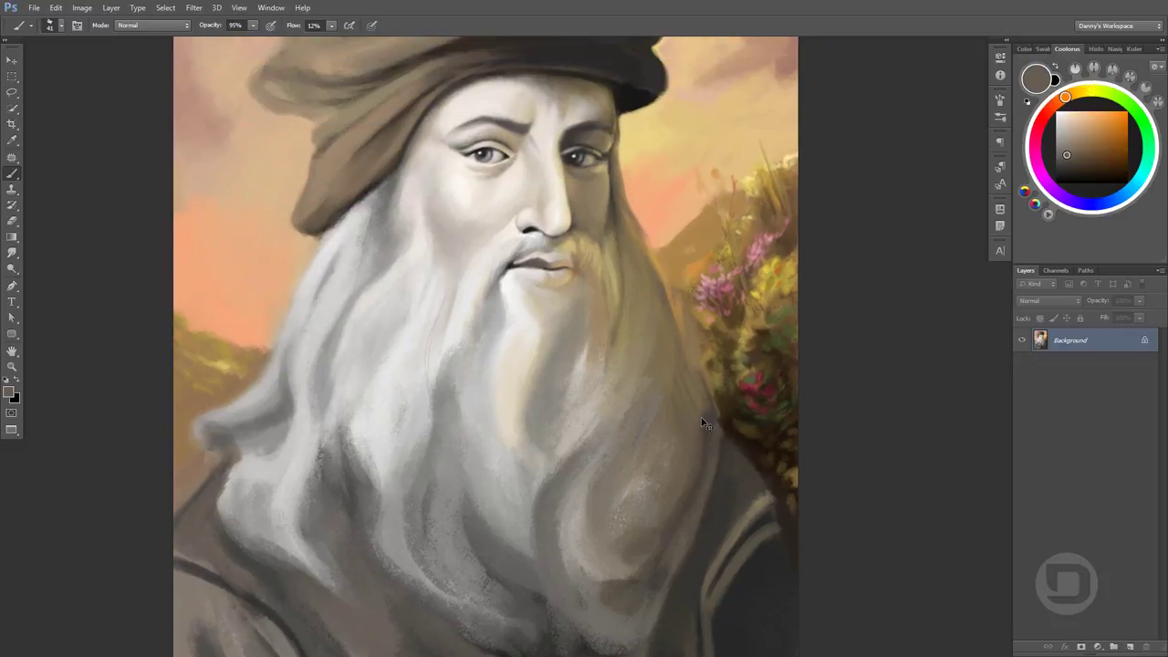
scroll(614, 320, up, 1)
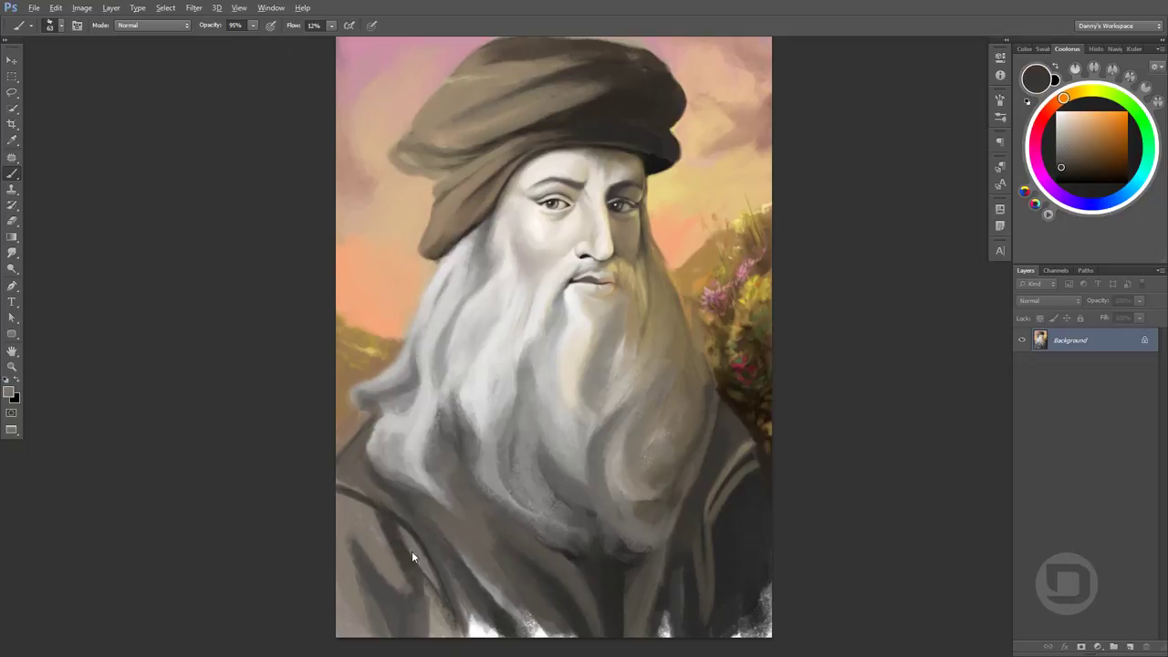
alt+click(359, 473)
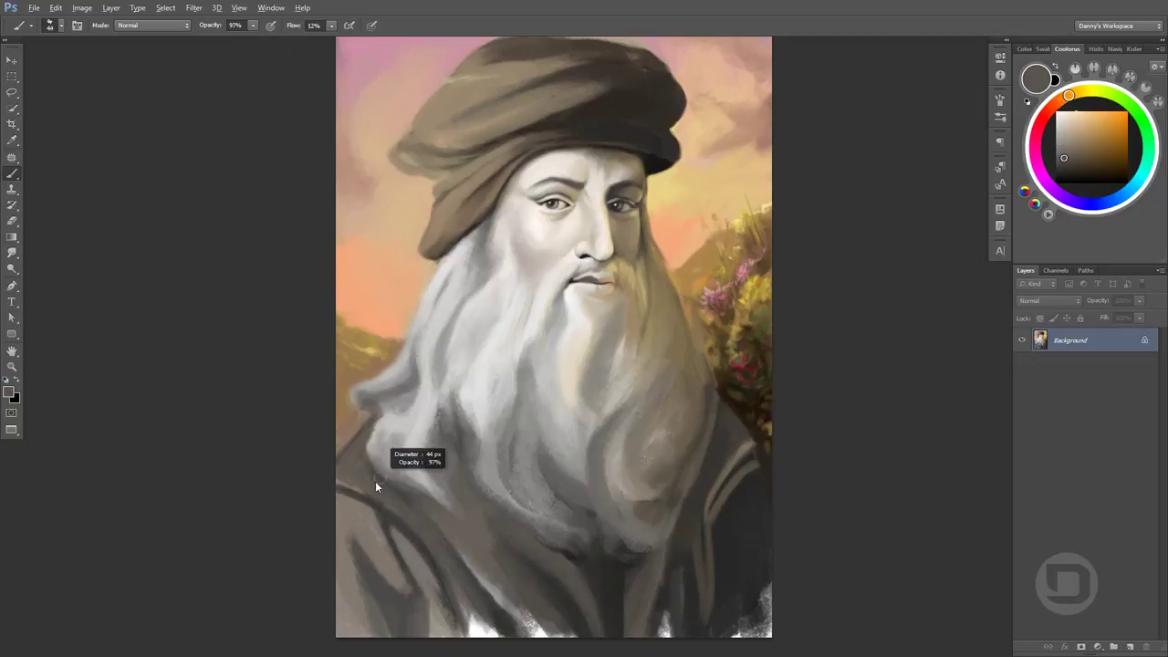
alt+click(375, 481)
alt+click(366, 472)
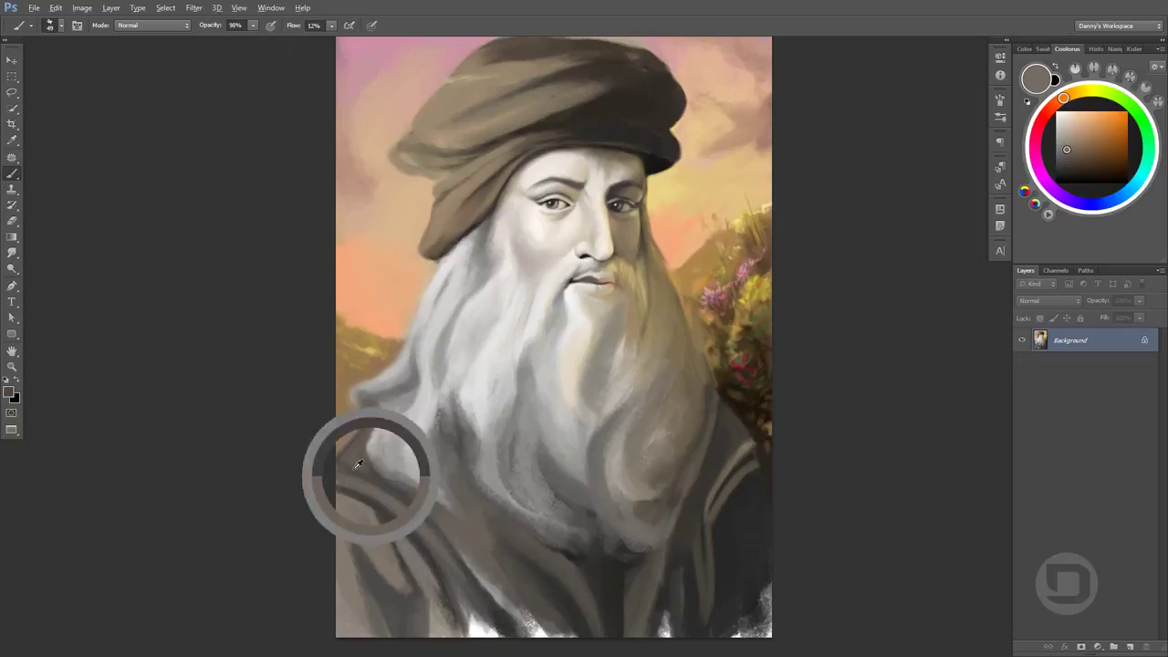
alt+click(356, 457)
alt+click(369, 486)
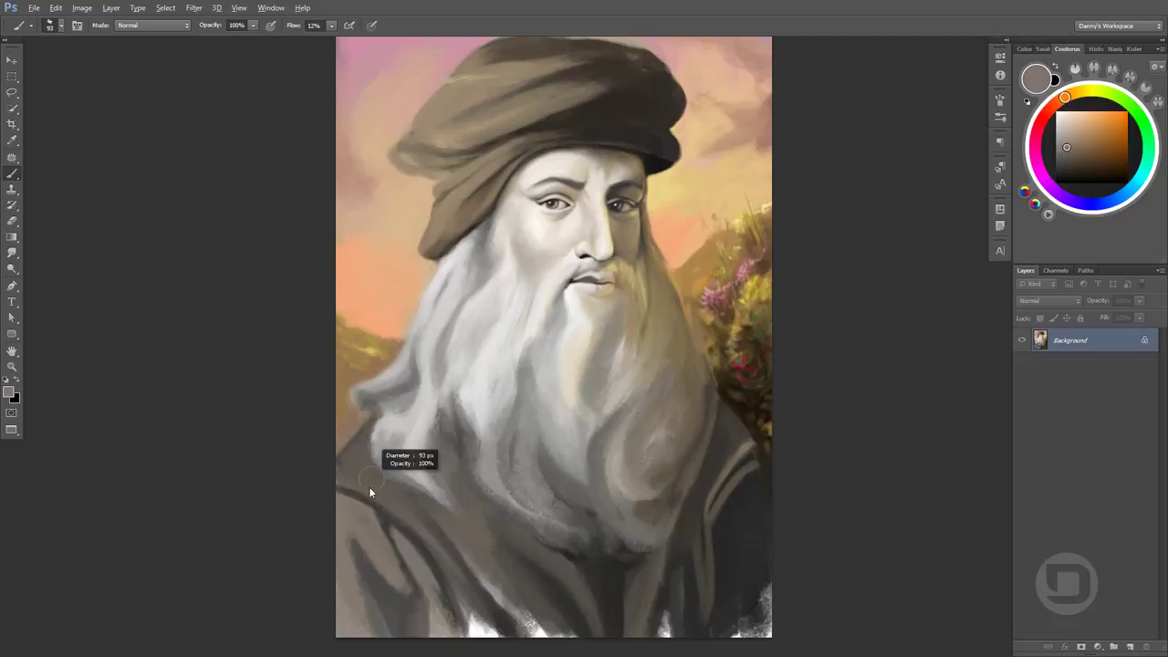
alt+click(428, 541)
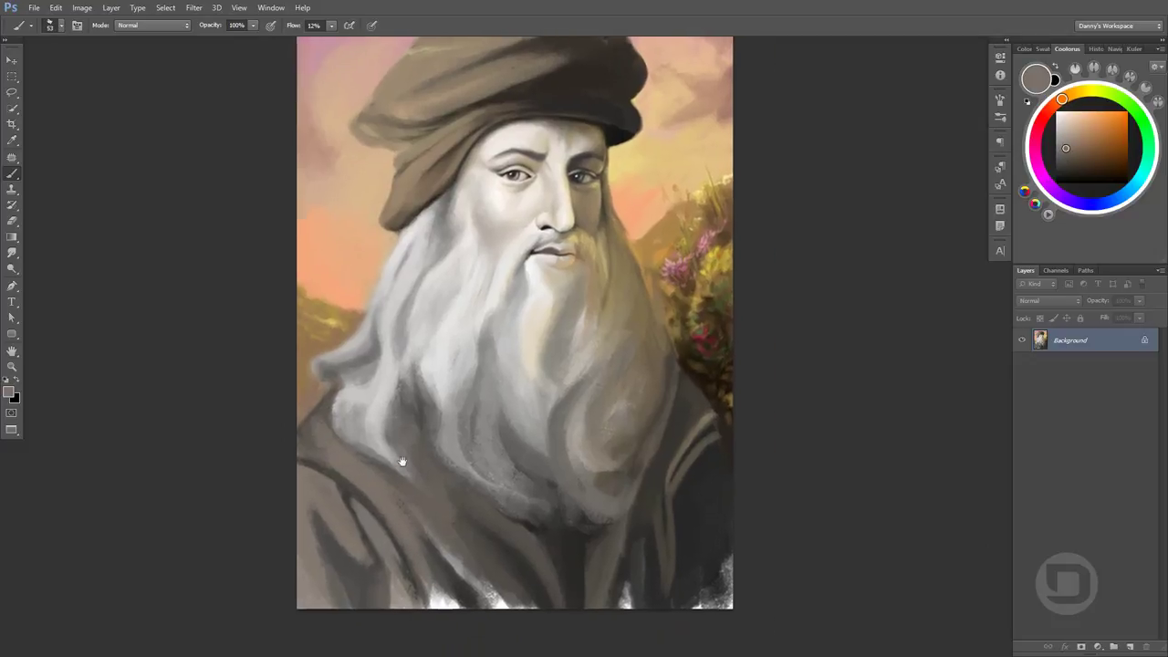
drag(428, 541, 390, 512)
alt+click(468, 577)
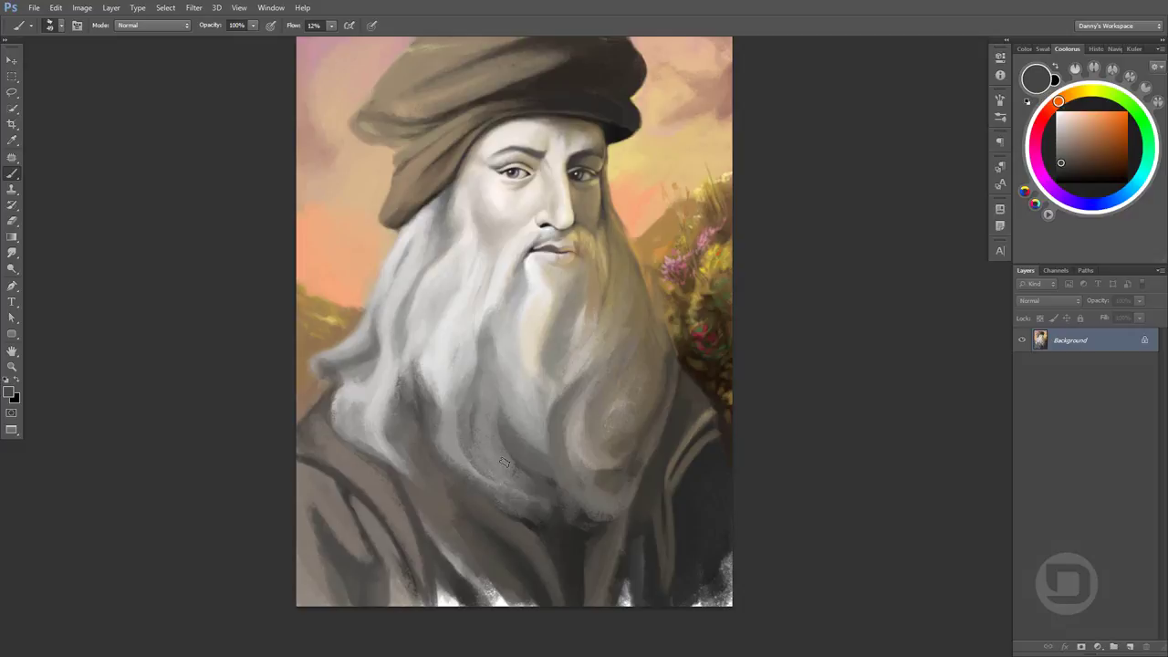
key(ctrl+plus)
alt+click(383, 539)
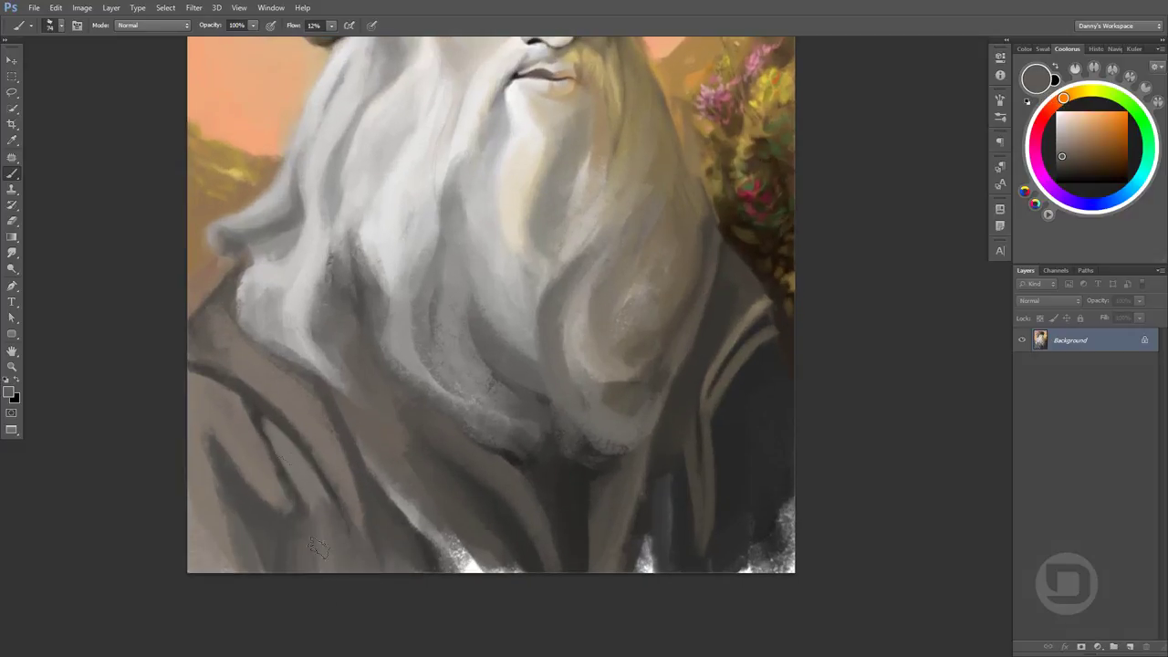
With a smaller brush, paint two thin dark hair strands down the beard
scroll(644, 422, up, 5)
click(1056, 173)
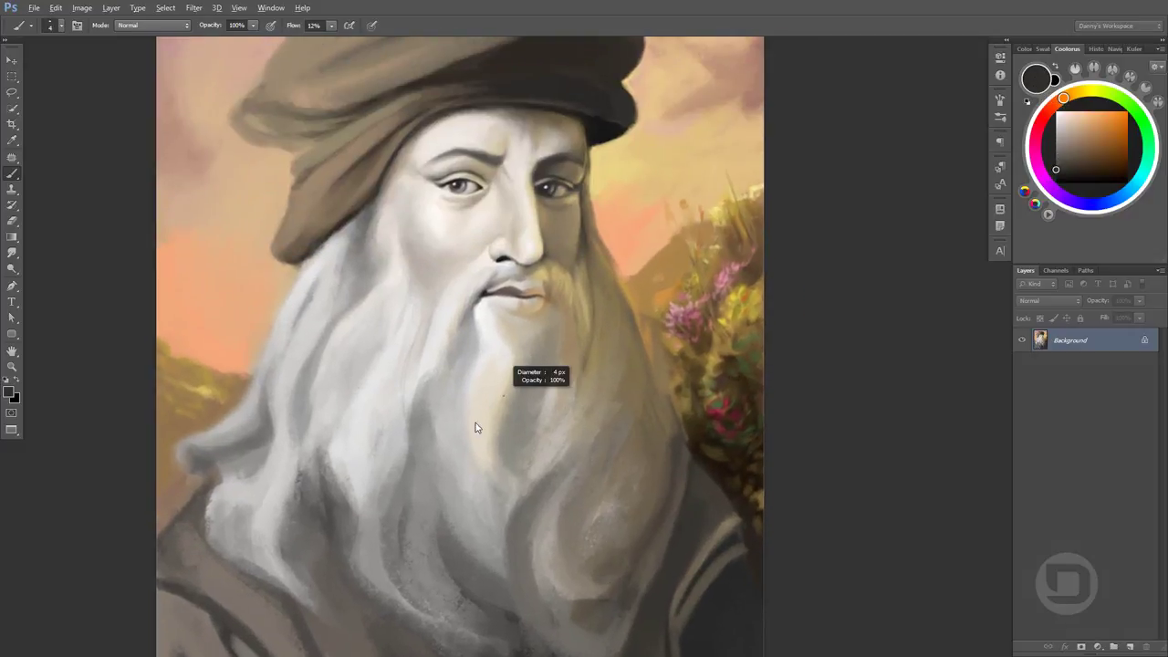
drag(476, 423, 511, 429)
key(ctrl+plus)
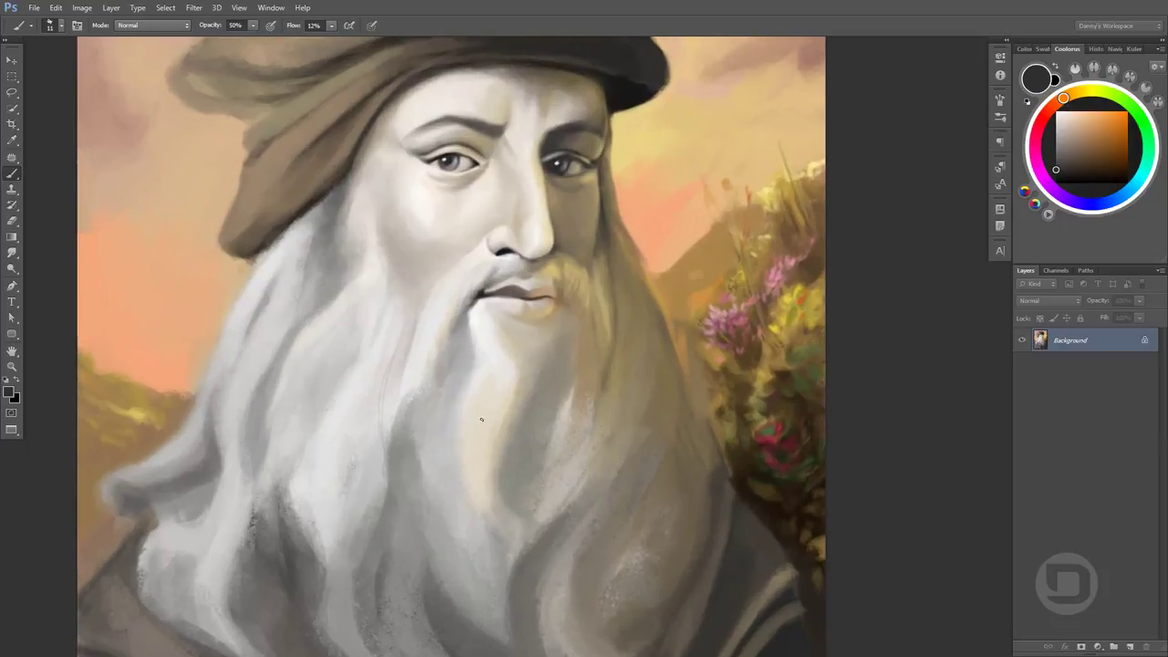
mouse_move(318, 391)
mouse_down()
mouse_move(281, 516)
mouse_move(306, 525)
mouse_up()
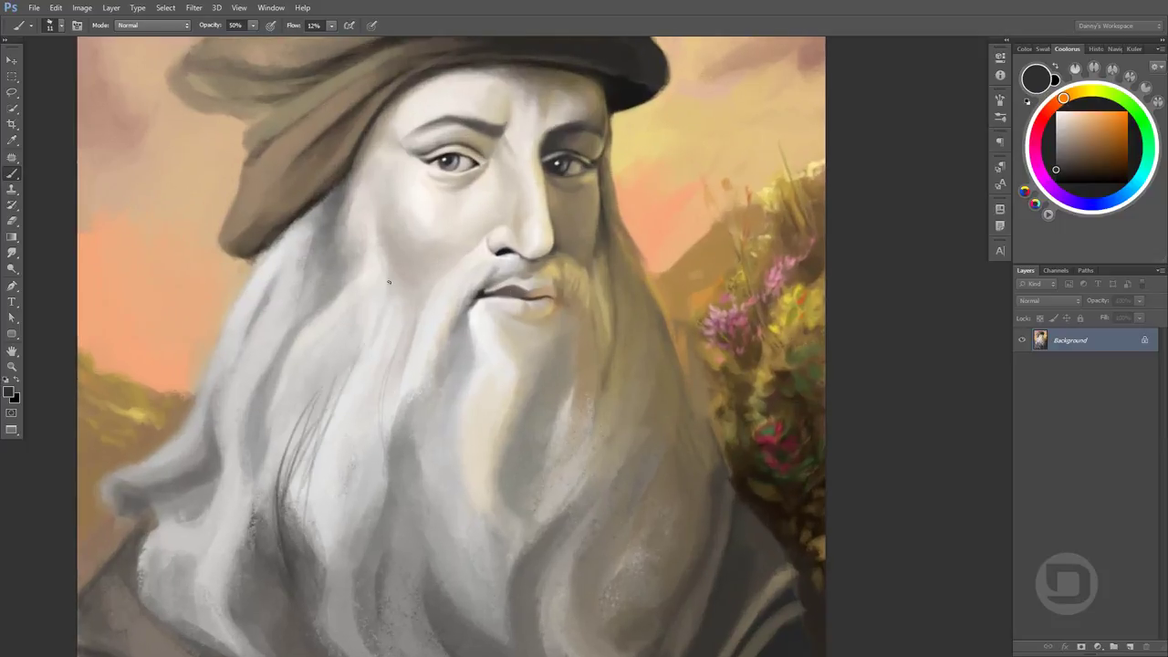
drag(385, 315, 354, 482)
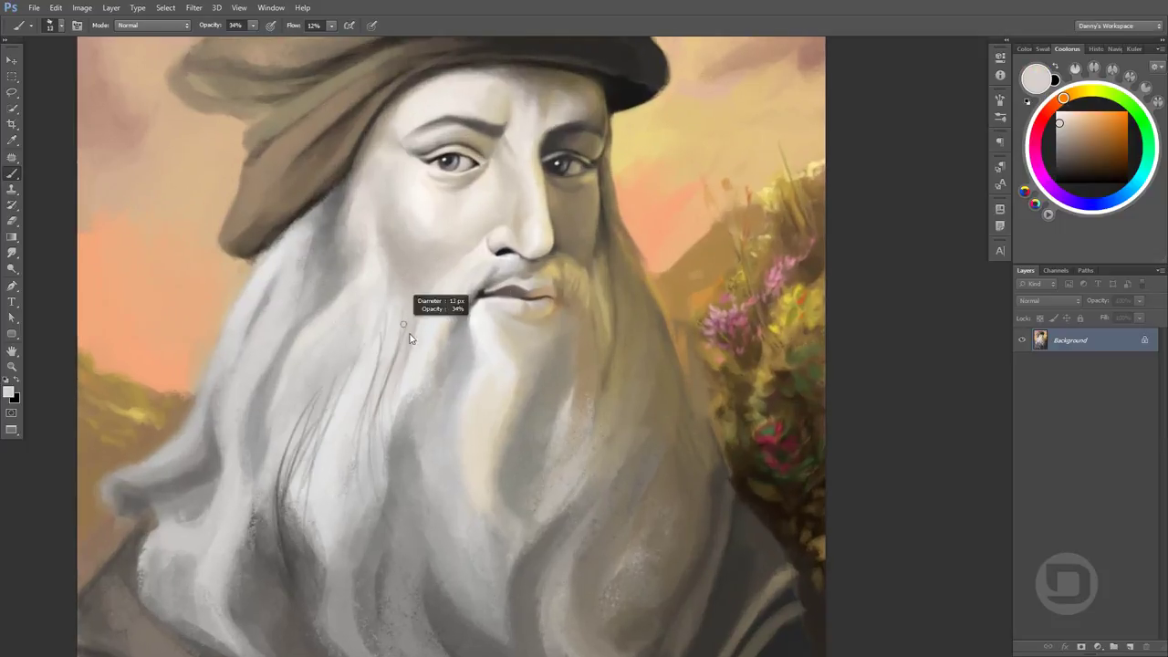
Sample light greys and a yellow-warmed near-white from the beard, and raise the brush opacity
alt+click(399, 303)
alt+click(401, 477)
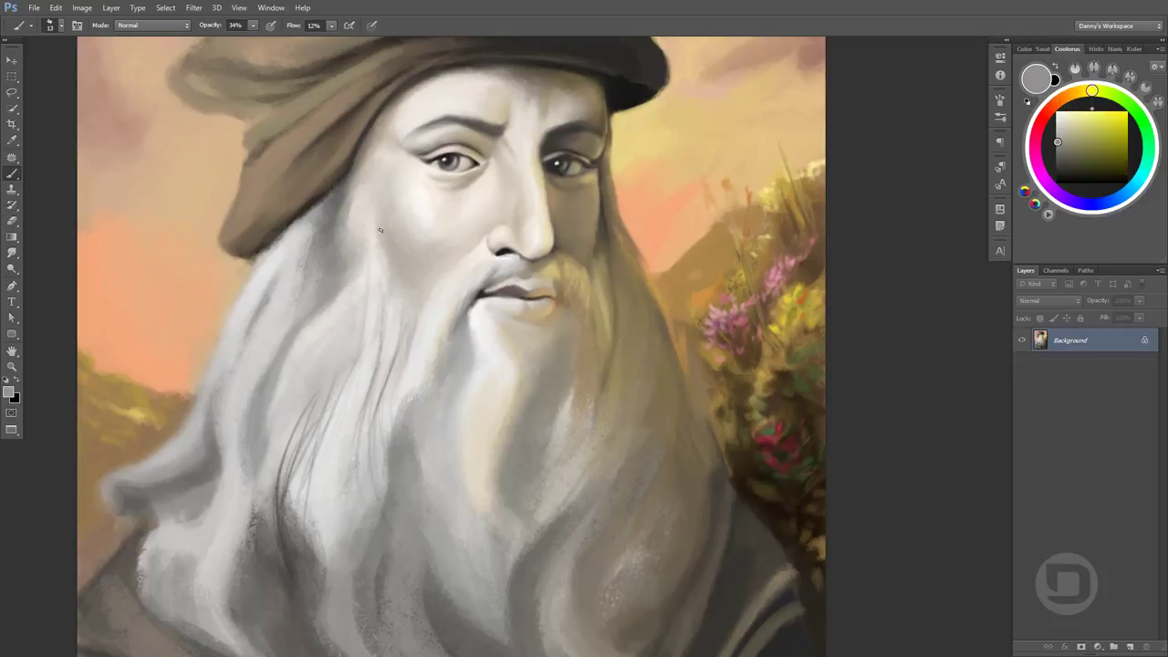
alt+click(328, 276)
alt+click(288, 441)
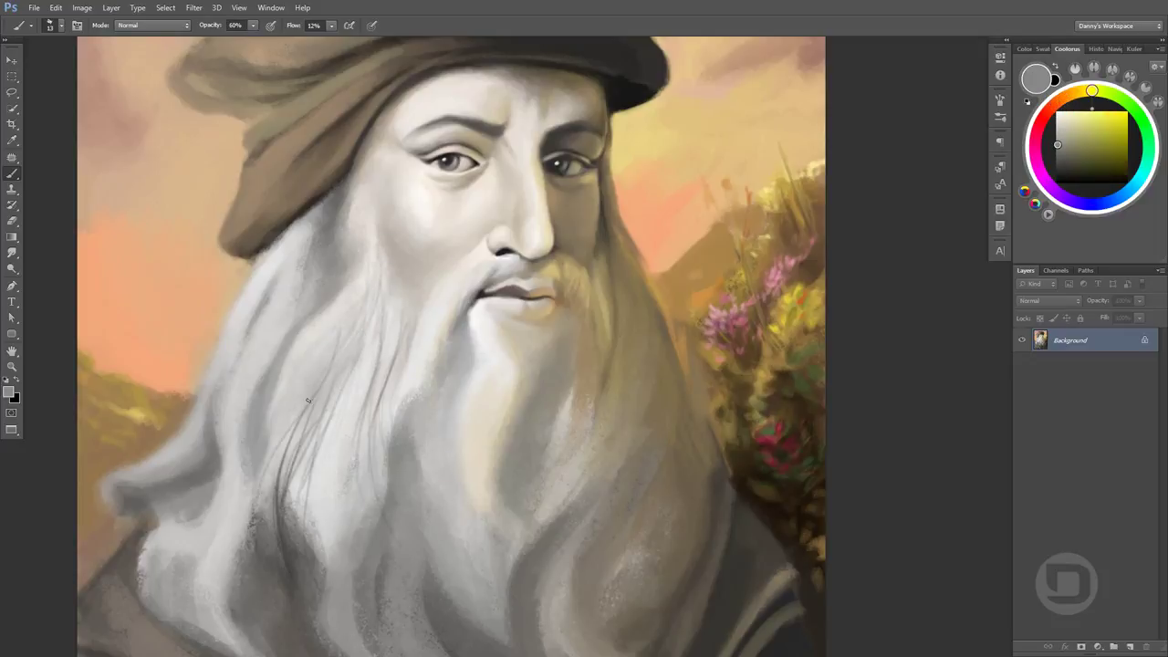
alt+click(365, 243)
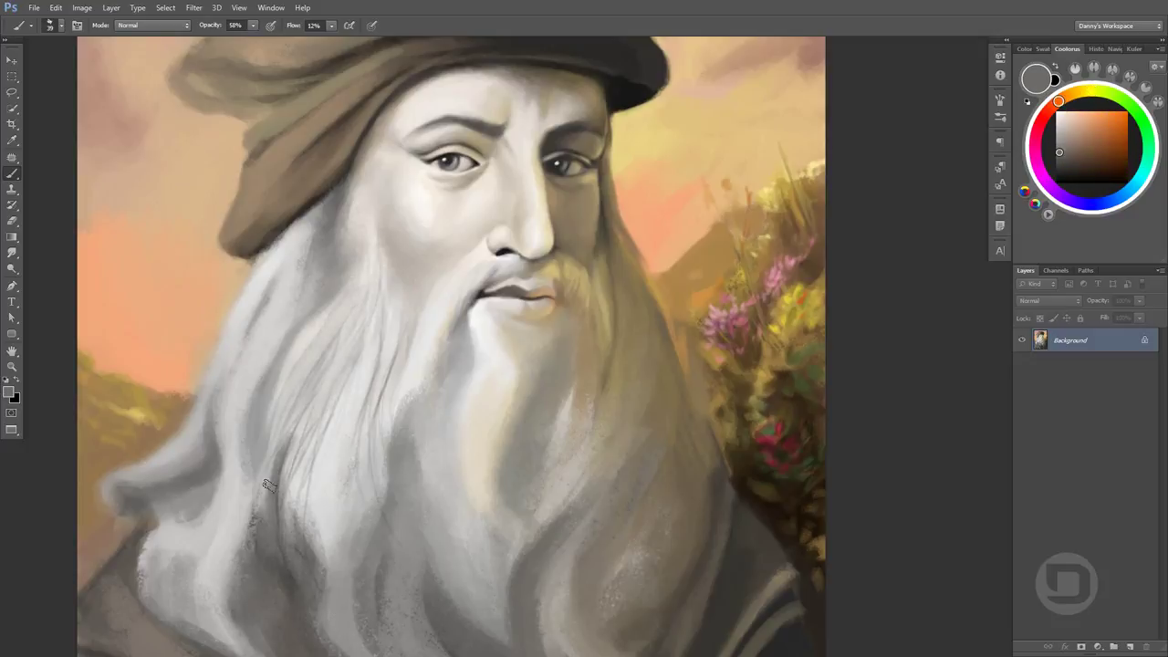
alt+click(284, 503)
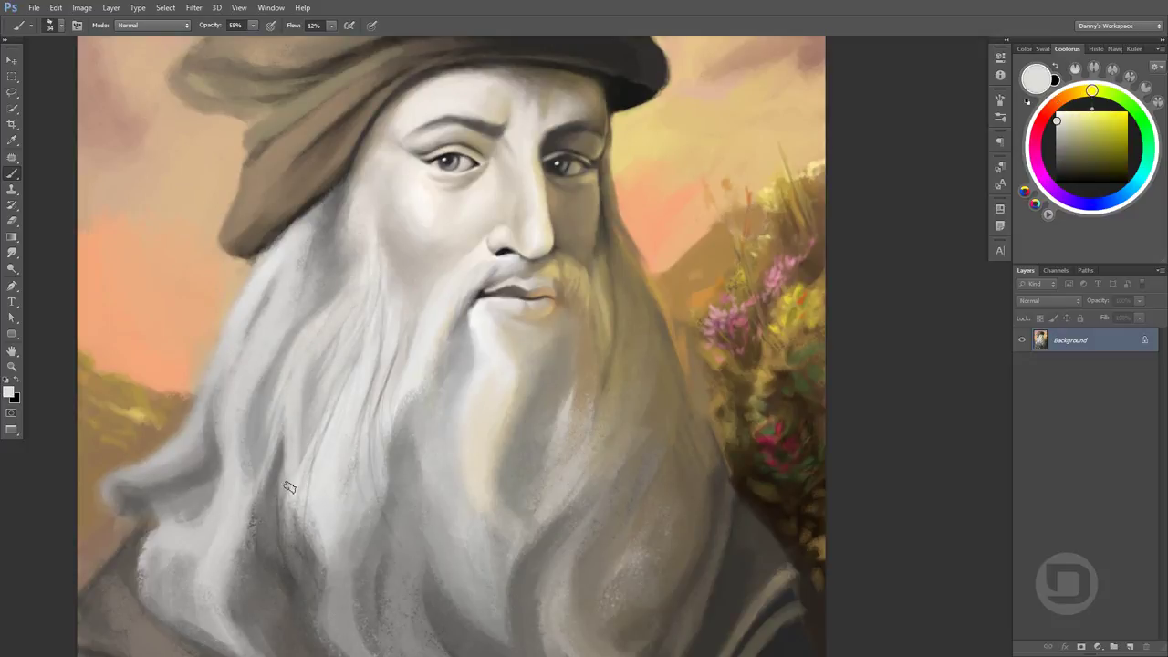
alt+click(282, 547)
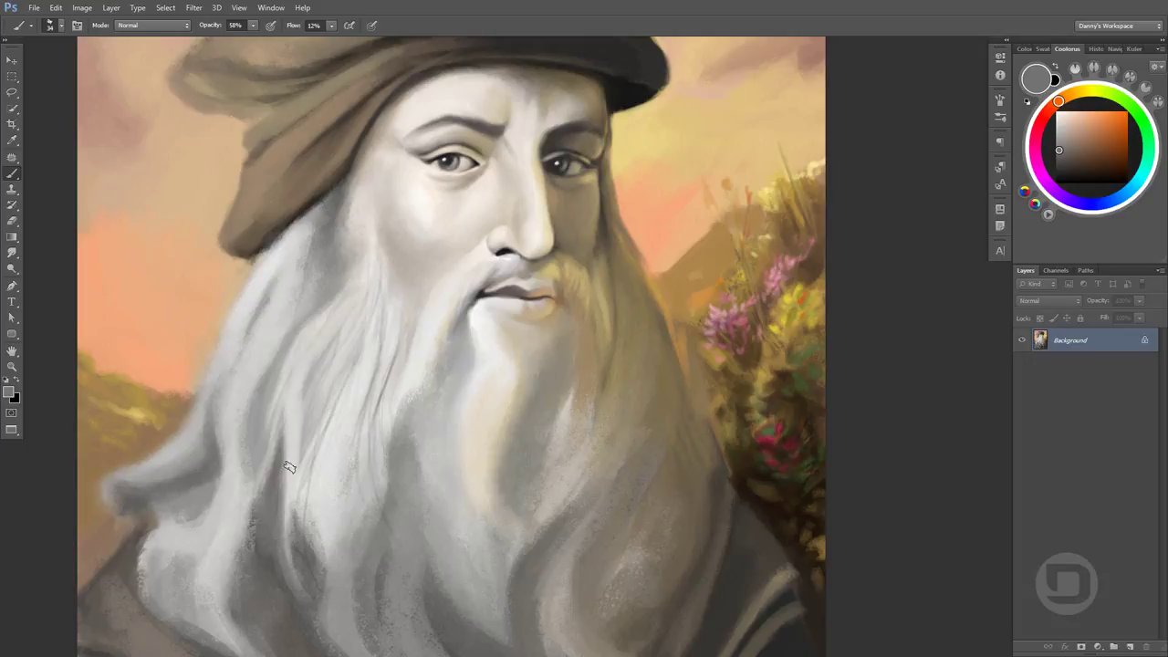
key(6)
key(8)
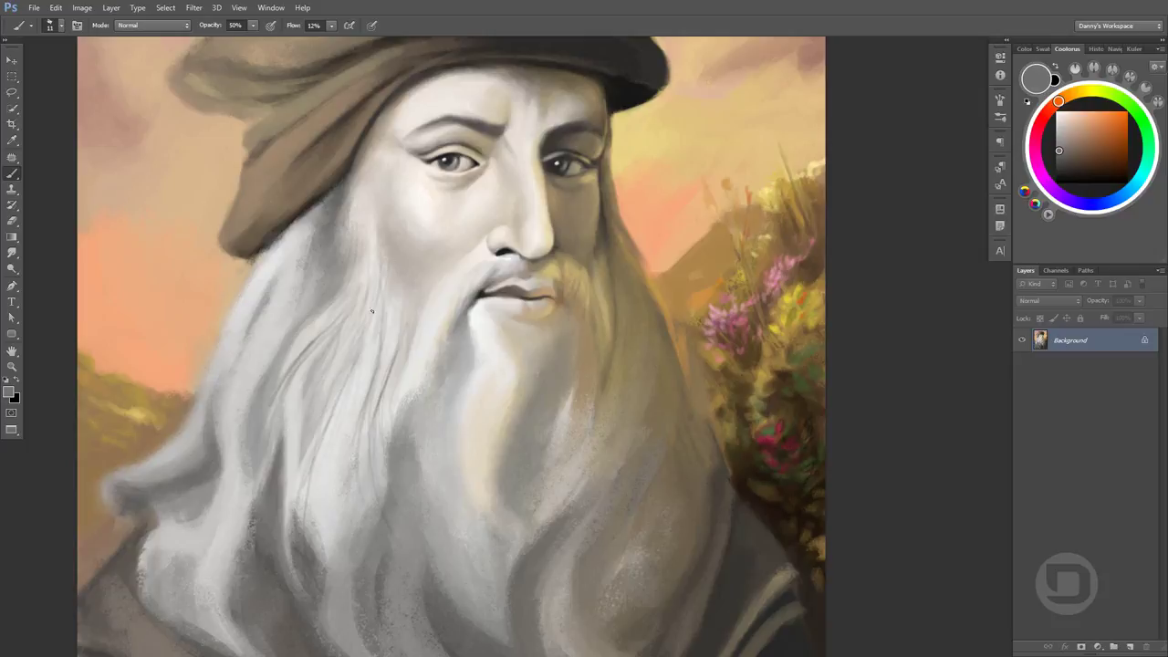
Paint a faint darker stroke and near-white strands along the beard's left edge
alt+click(397, 290)
alt+click(334, 516)
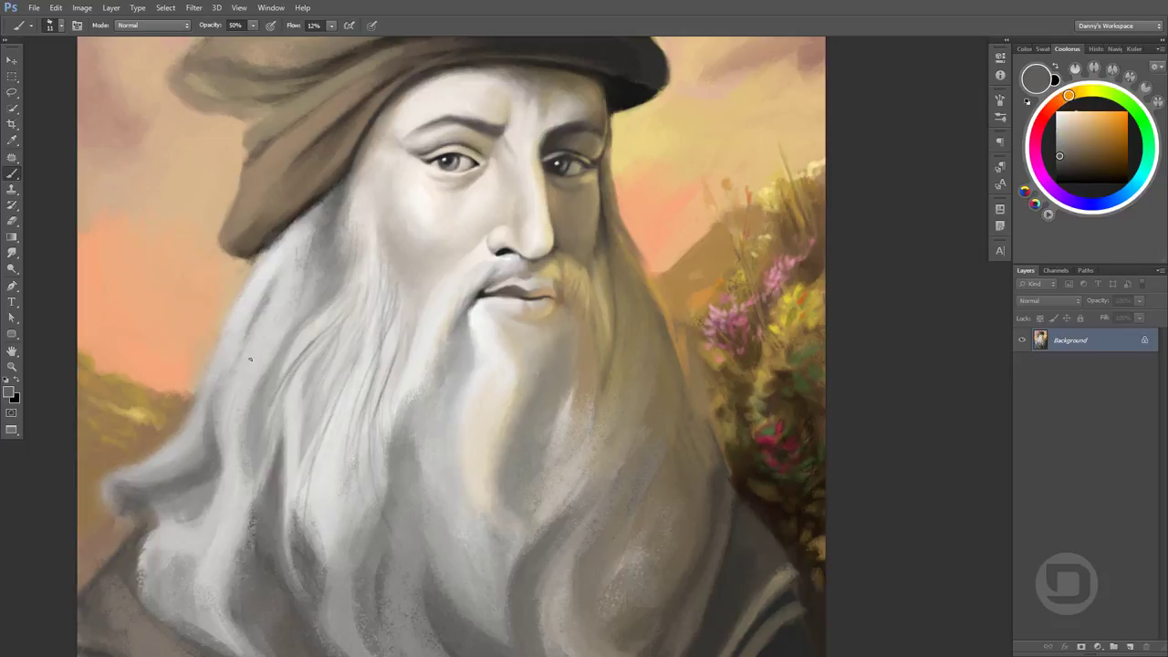
drag(239, 414, 274, 316)
alt+click(277, 497)
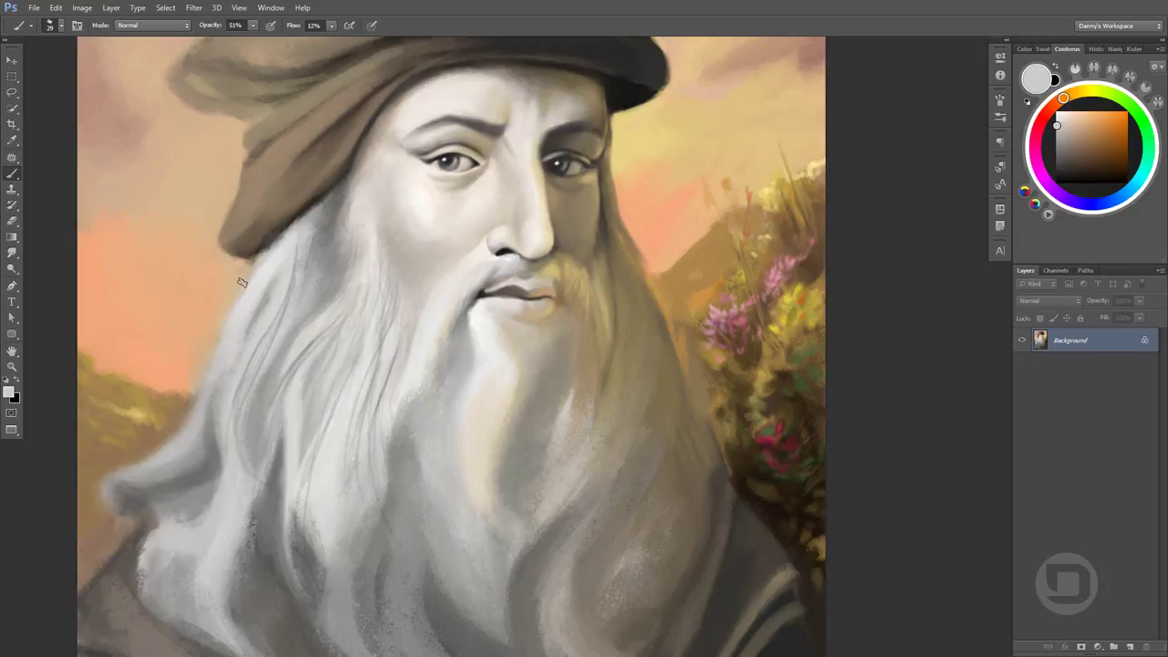
alt+click(305, 352)
drag(228, 393, 266, 484)
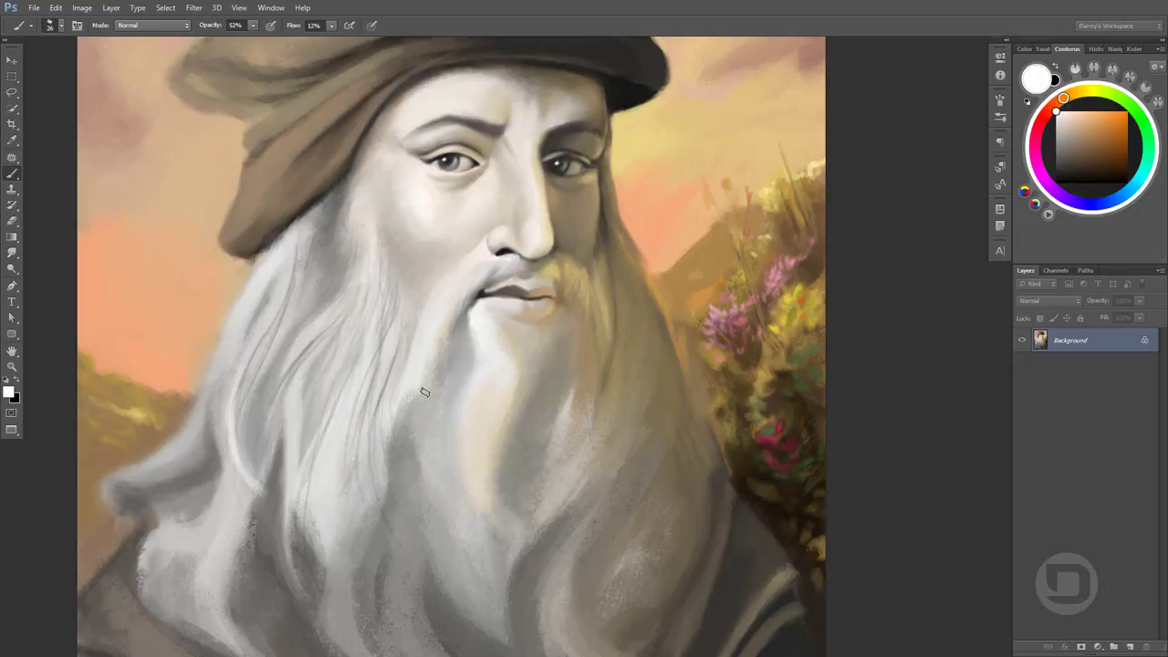
Sample a beard grey, raise the opacity and zoom in closer on the beard
alt+click(533, 517)
key(6)
key(3)
scroll(514, 355, up, 2)
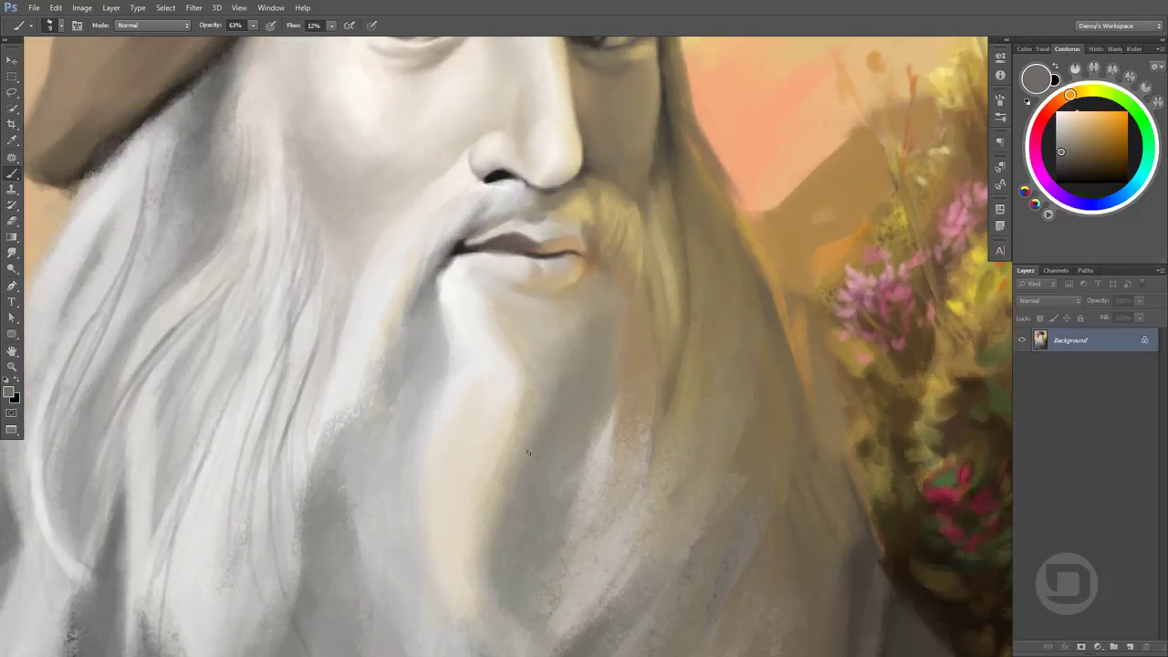
Sample light beige-grey and near-white tones from the beard, panning to show the eyes
alt+click(568, 401)
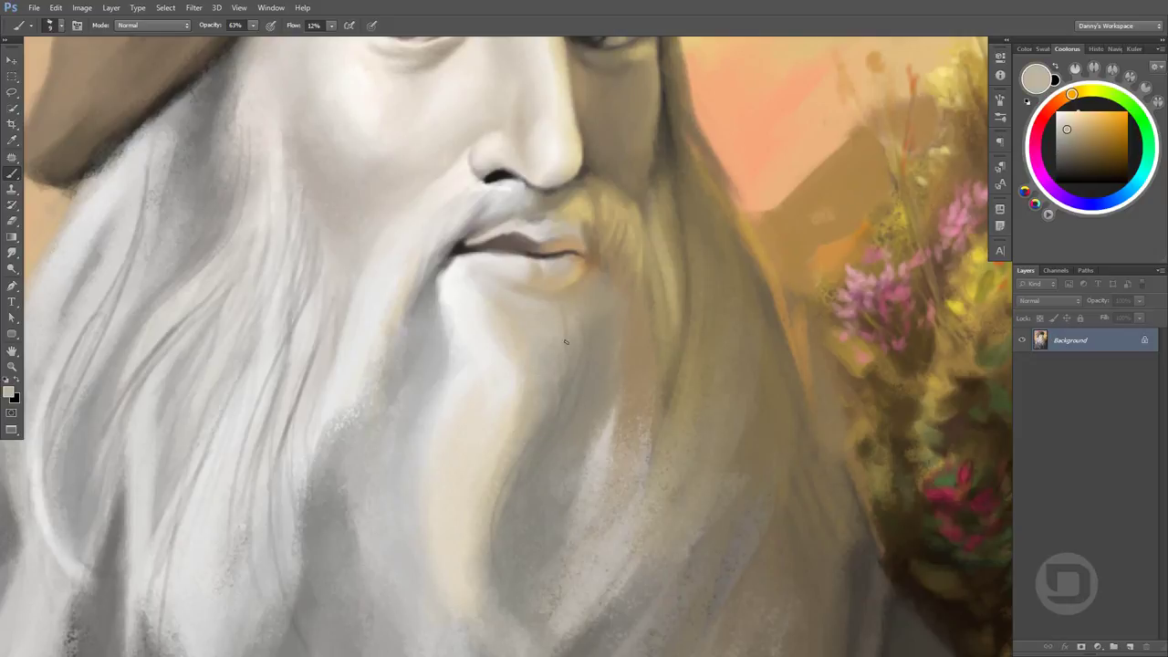
drag(649, 318, 659, 367)
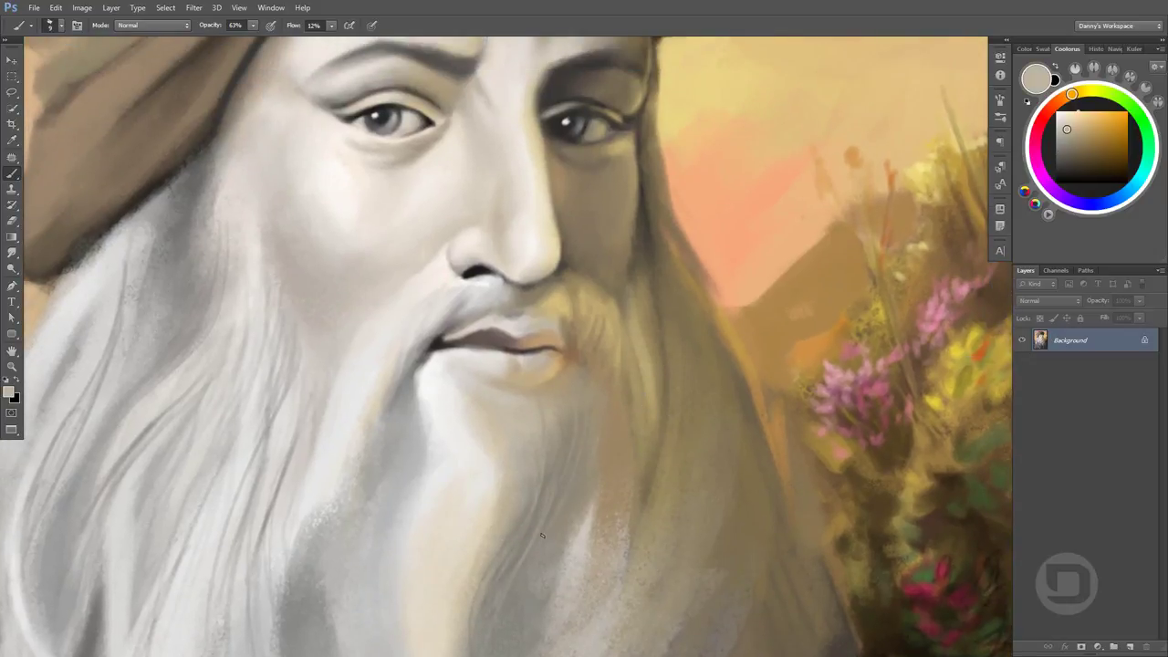
alt+click(539, 431)
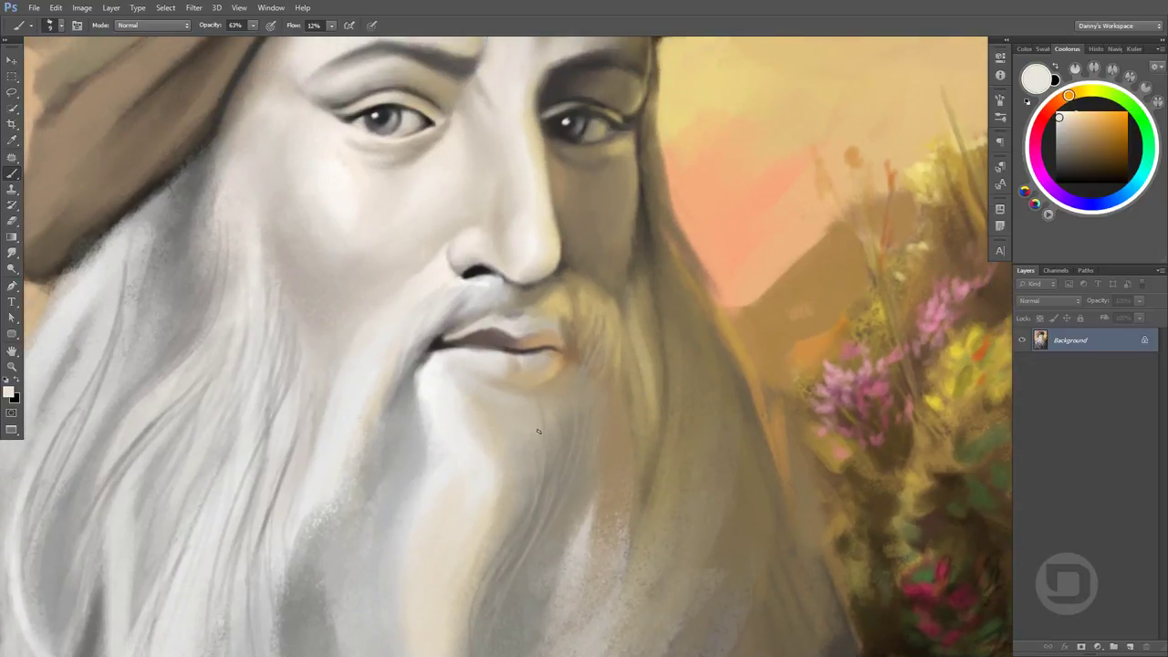
alt+click(497, 515)
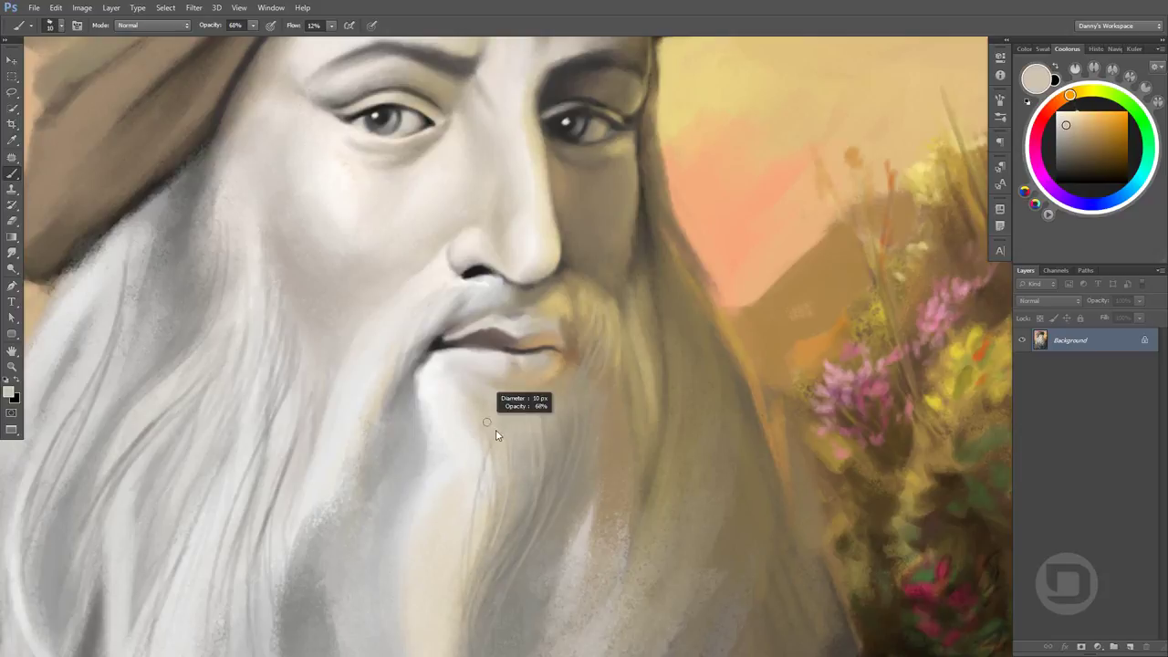
alt+click(485, 450)
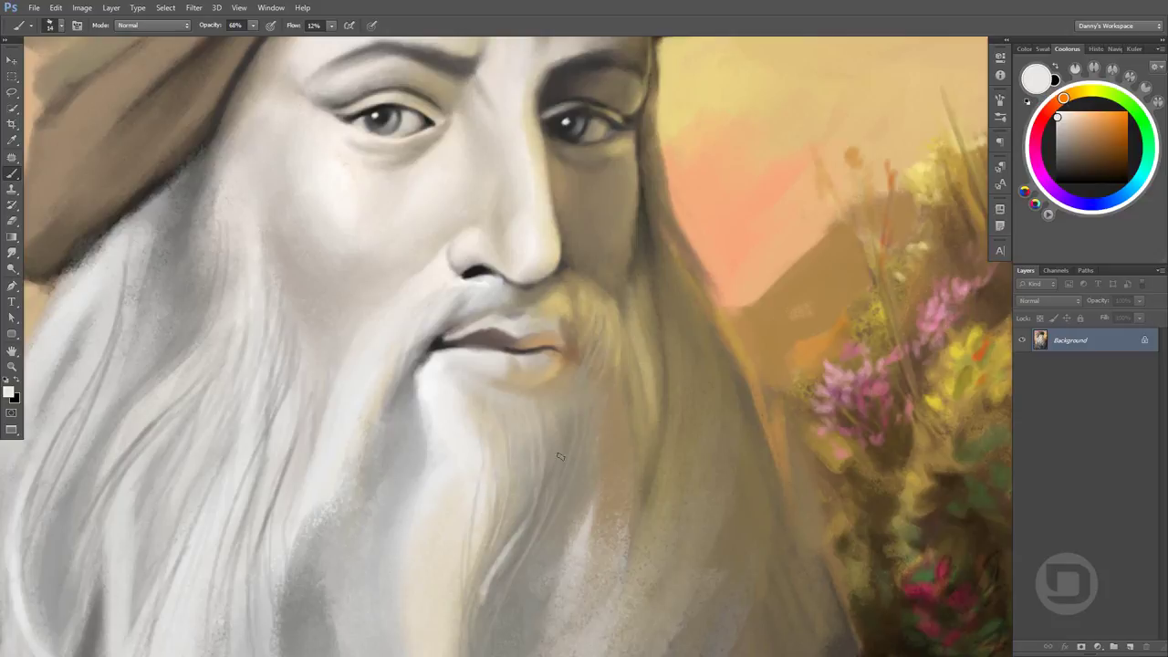
alt+click(488, 592)
scroll(391, 350, down, 1)
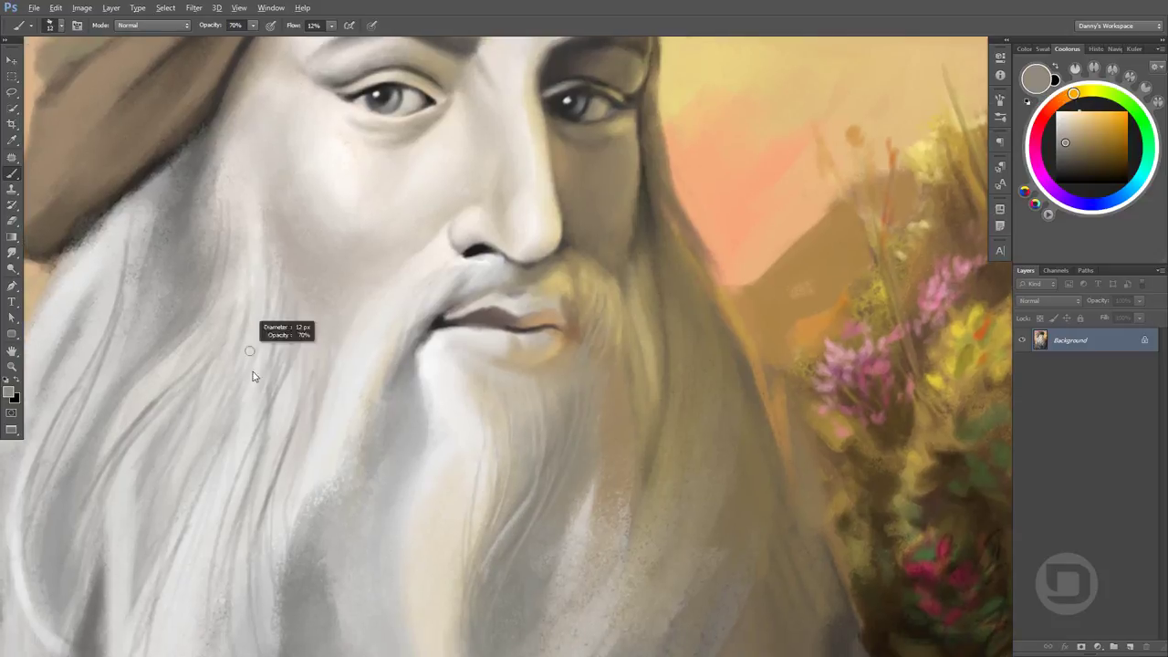
alt+click(253, 371)
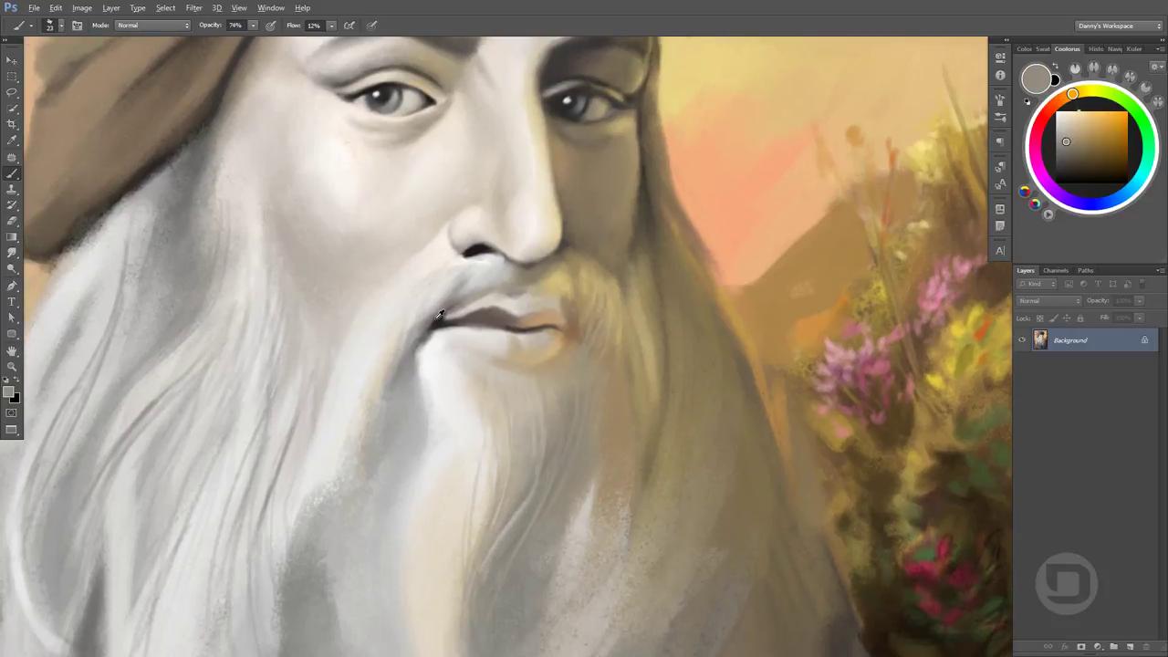
With a smaller brush, paint faint dark and tan strokes down the beard's right side
drag(577, 464, 547, 421)
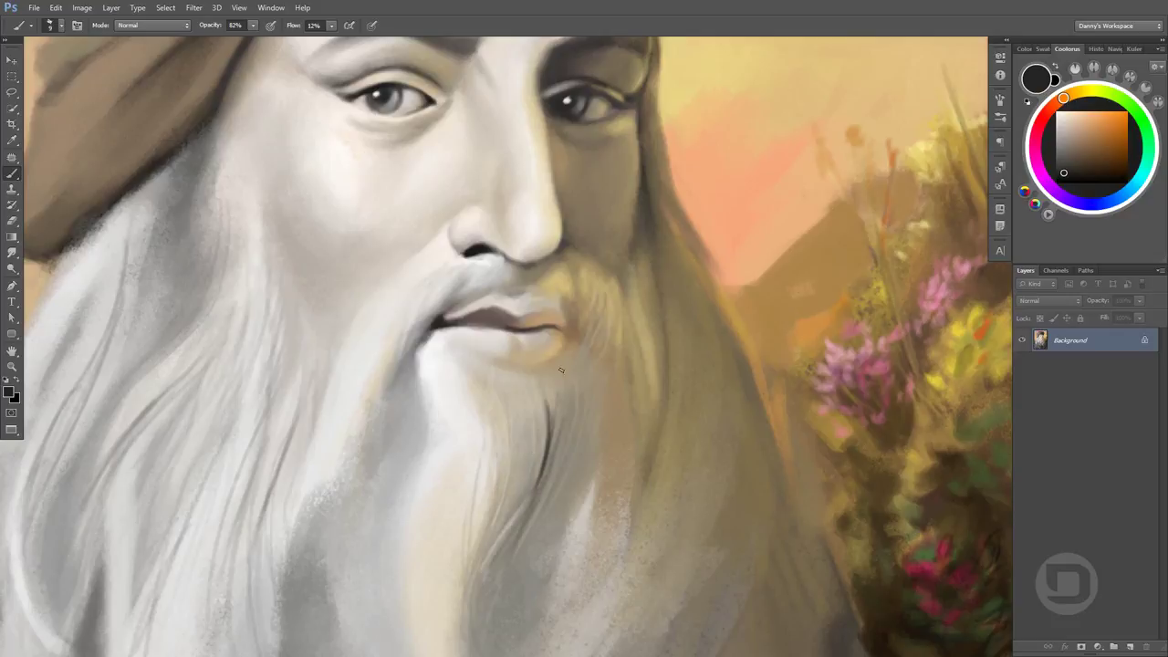
drag(561, 370, 546, 528)
alt+click(584, 324)
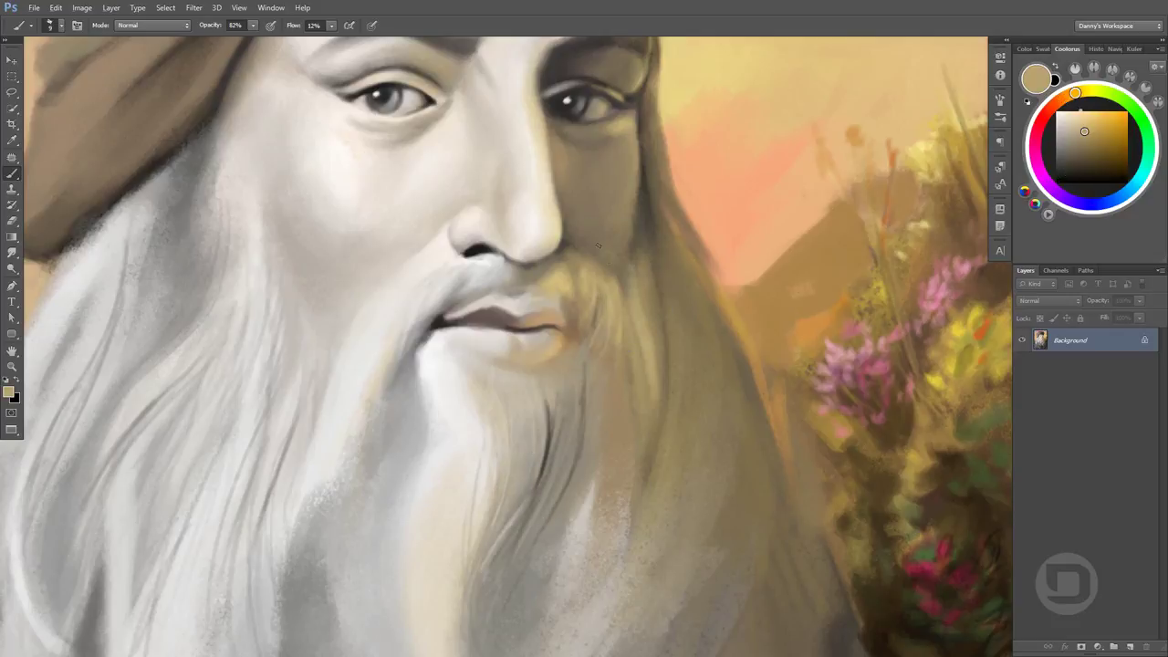
drag(602, 276, 620, 377)
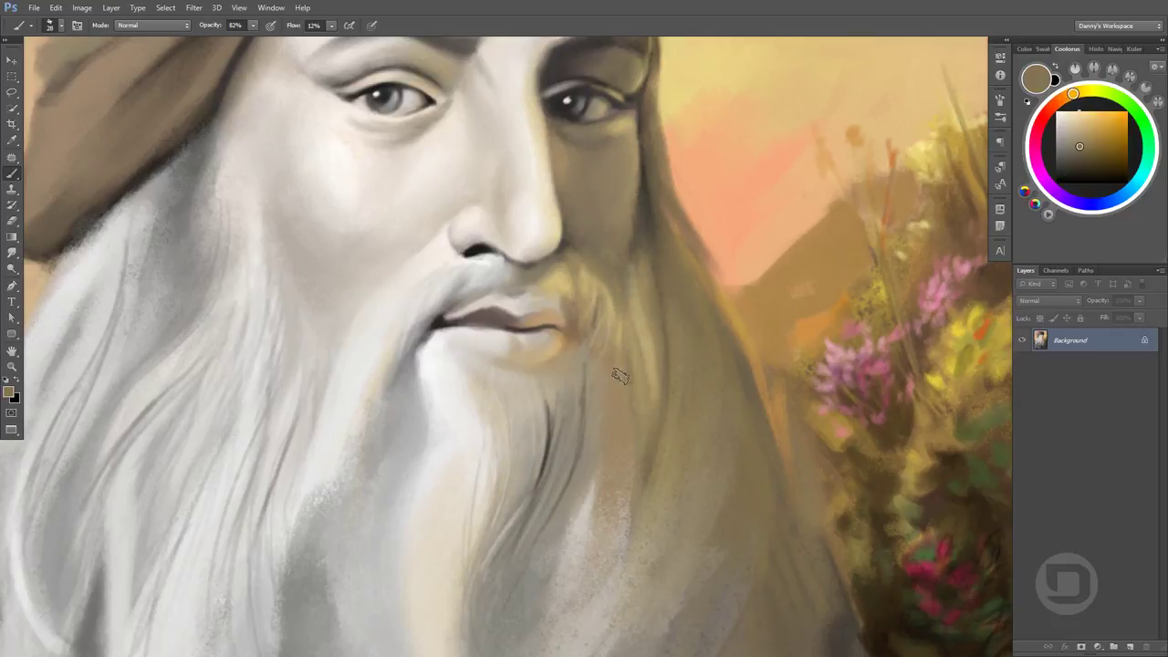
Paint a thin dark line along the beard beside the mouth
alt+click(566, 226)
alt+click(566, 235)
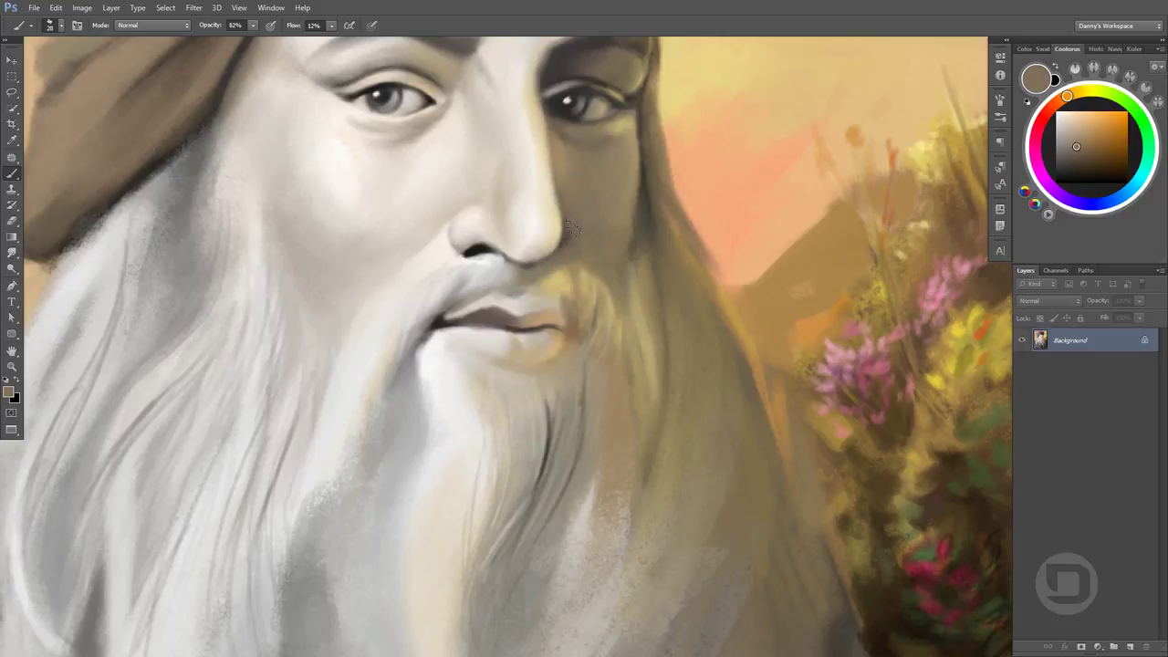
alt+click(589, 144)
alt+click(548, 278)
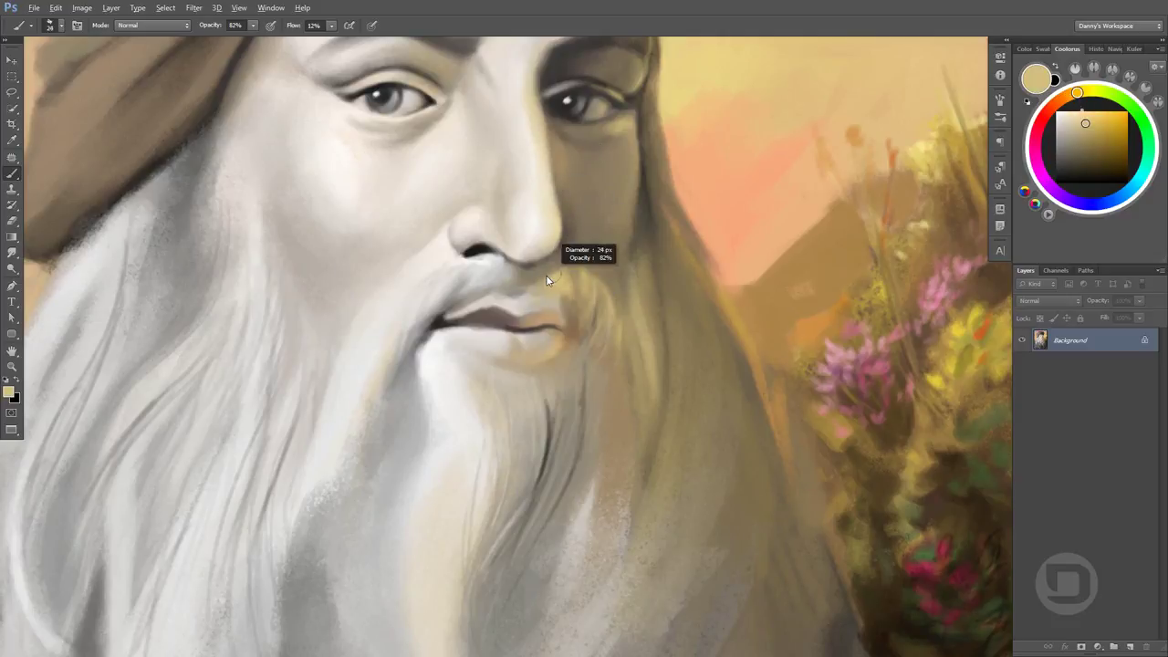
alt+click(445, 315)
drag(411, 292, 391, 381)
alt+click(380, 396)
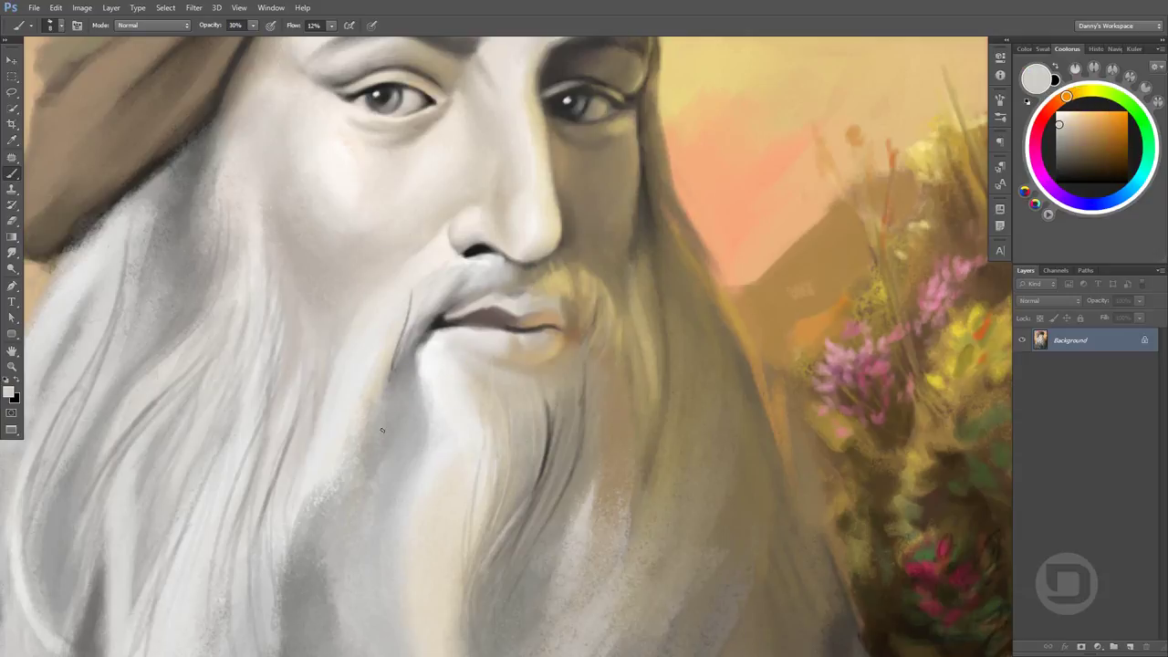
alt+click(415, 294)
drag(420, 271, 394, 347)
Soften the dark beard line beside the mouth with a light grey stroke
alt+click(371, 373)
alt+click(389, 388)
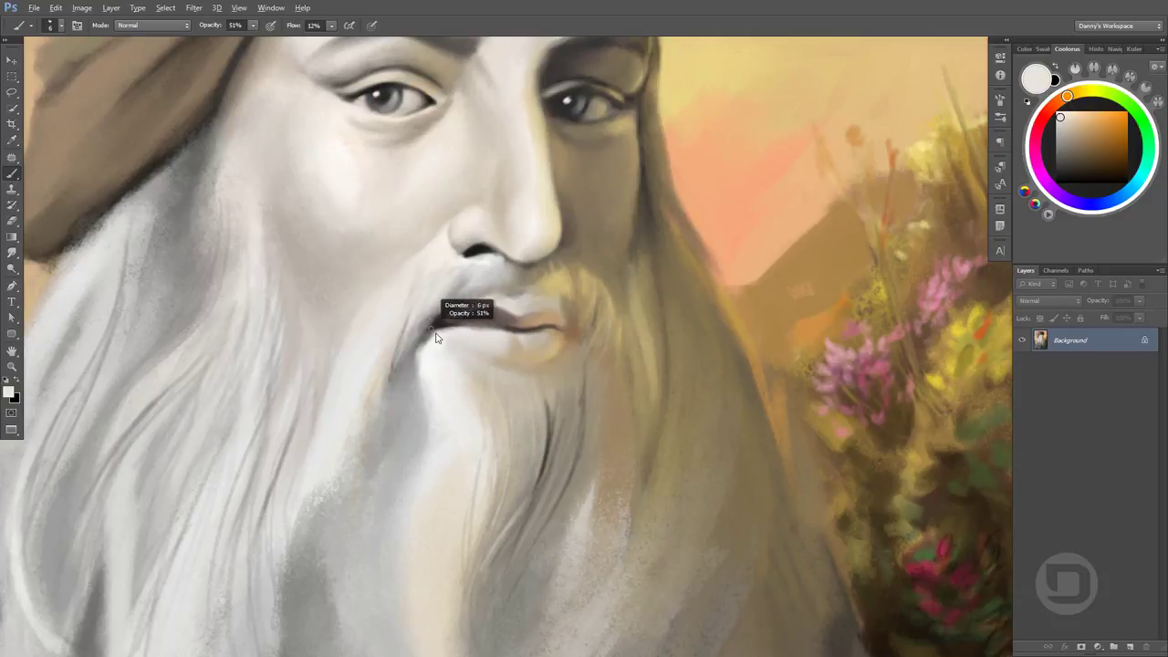
alt+click(394, 378)
alt+click(383, 382)
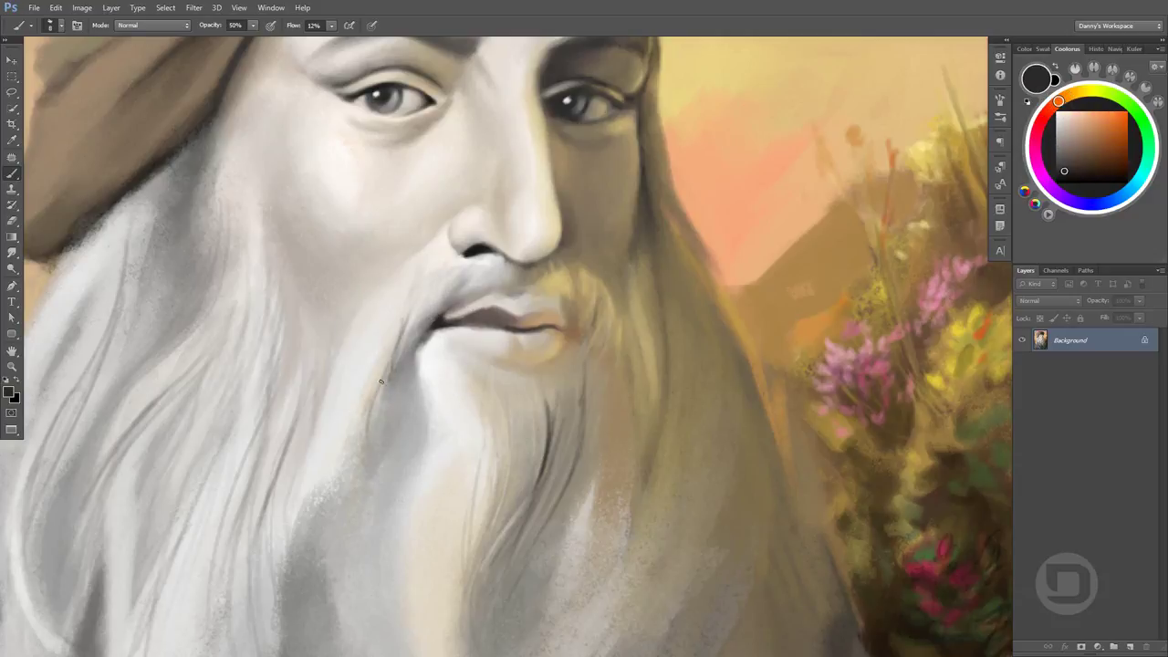
alt+click(416, 398)
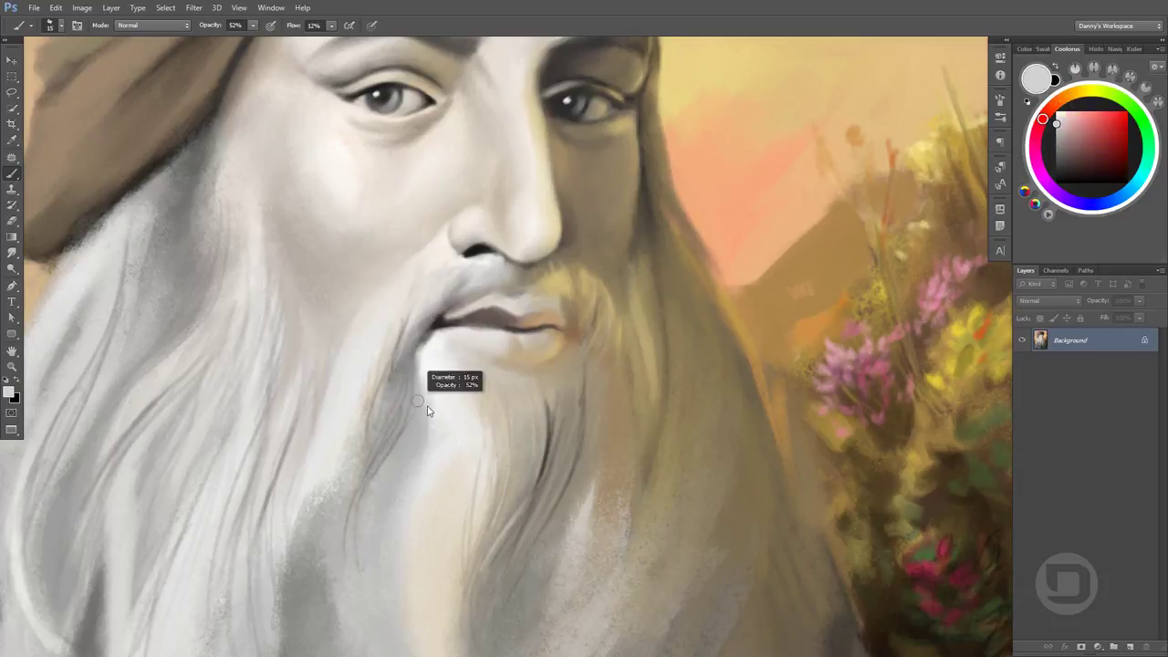
alt+click(404, 374)
drag(401, 401, 357, 587)
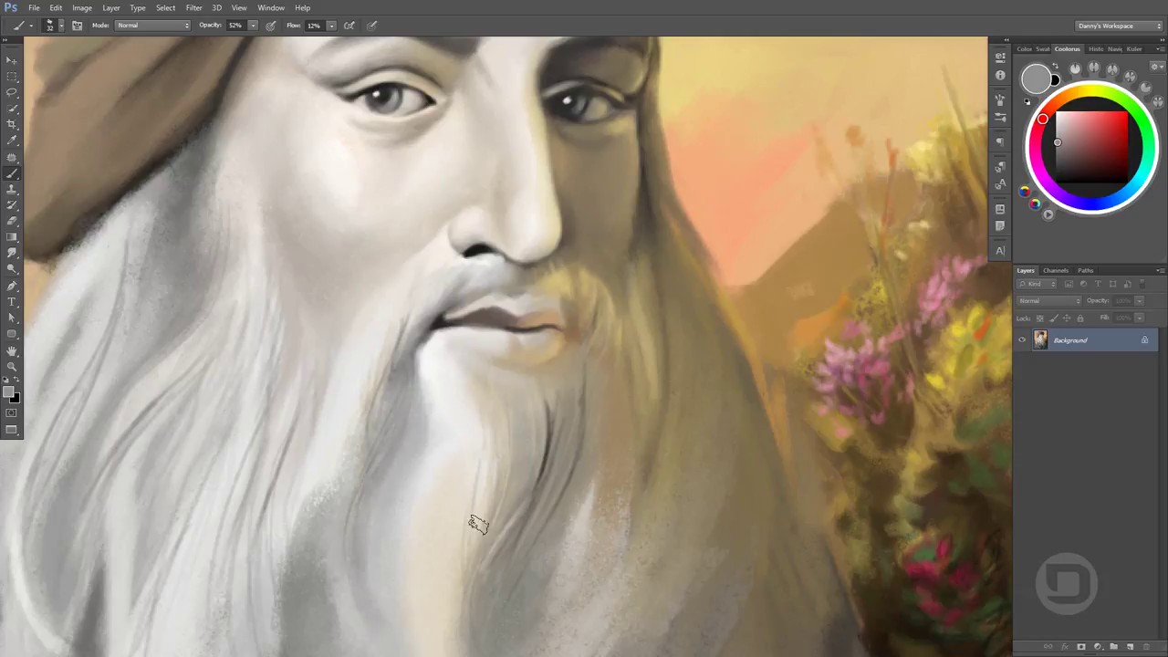
Sample cream, lip and dark grey tones and shrink the brush to 11 px
alt+click(529, 405)
alt+click(516, 413)
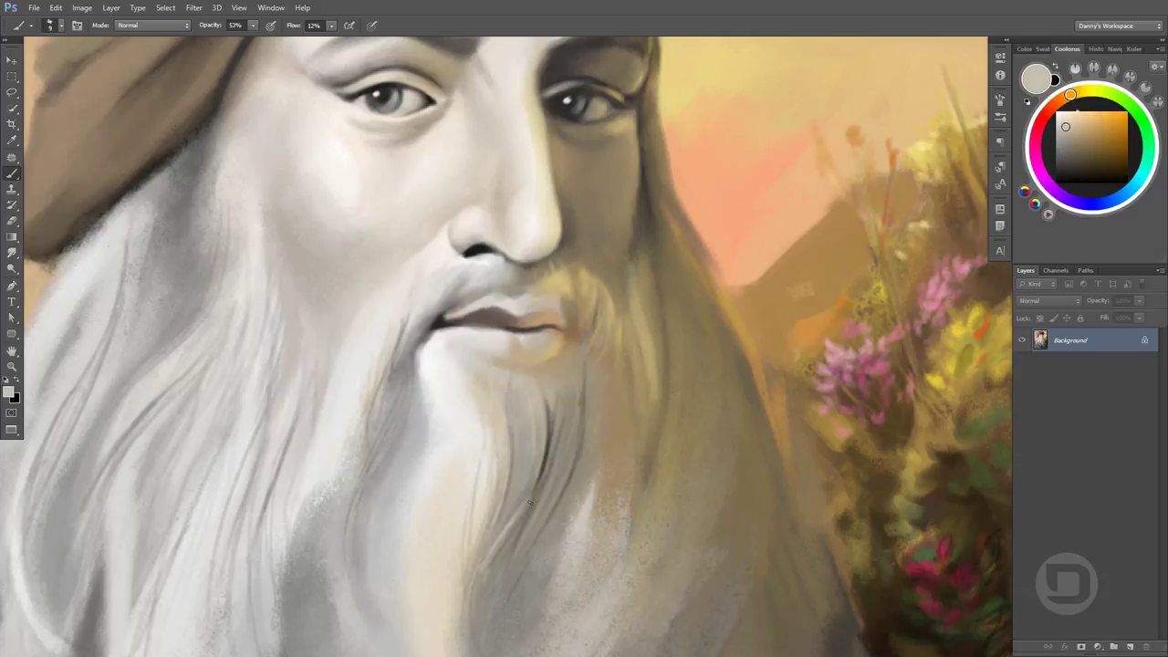
alt+click(531, 313)
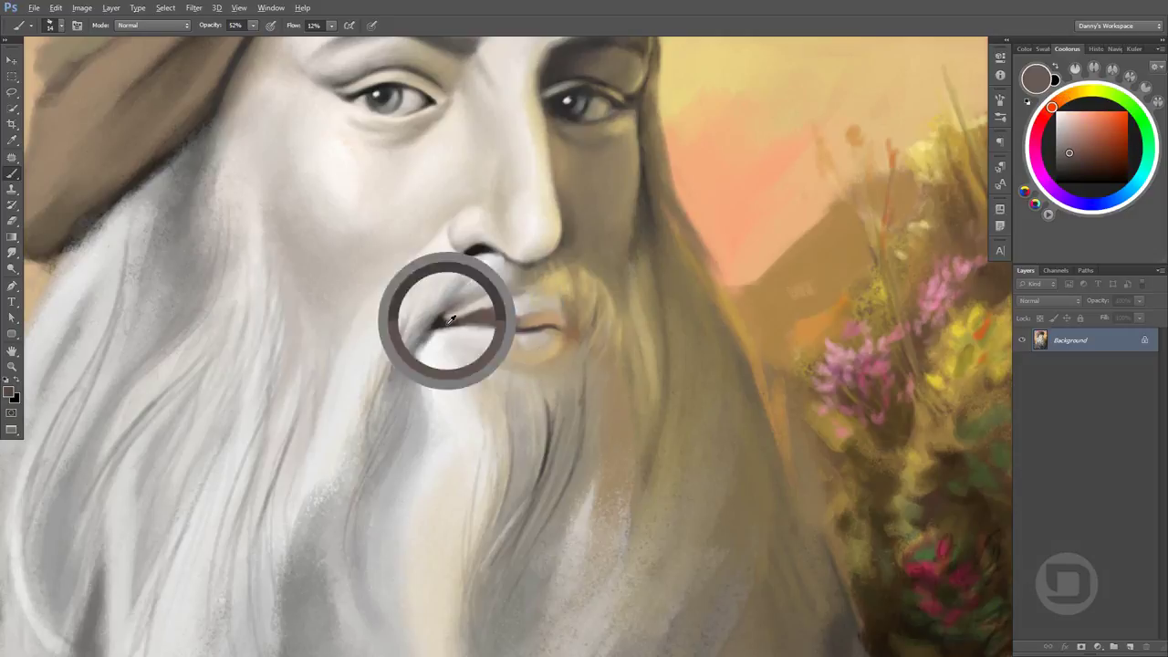
drag(495, 315, 443, 313)
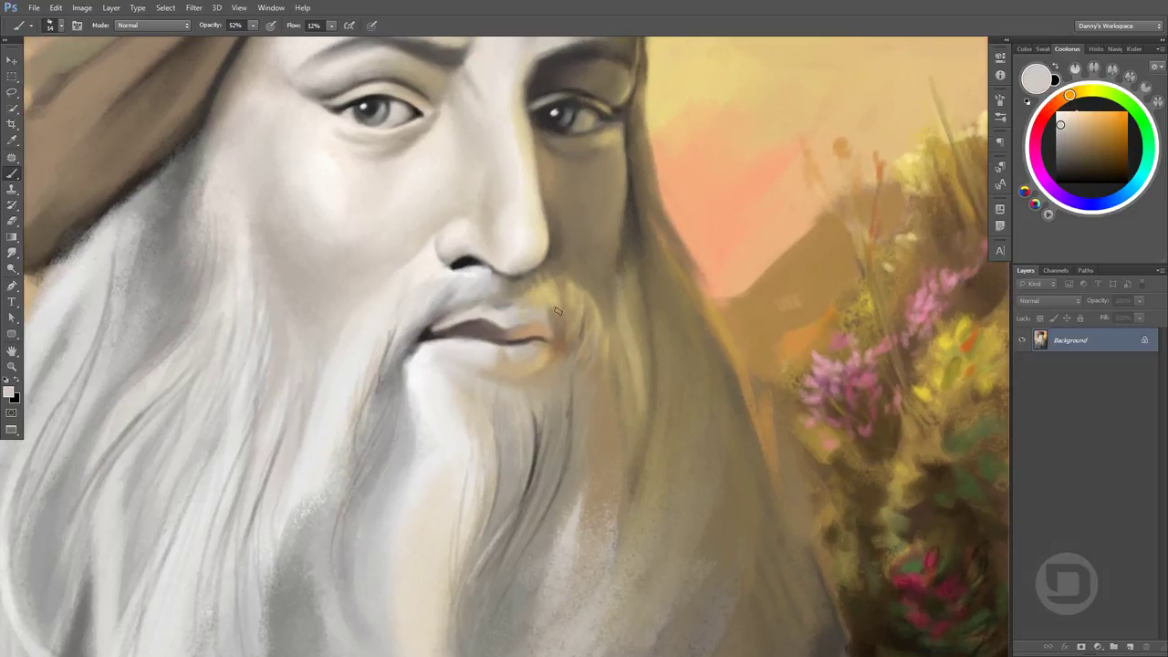
key(x)
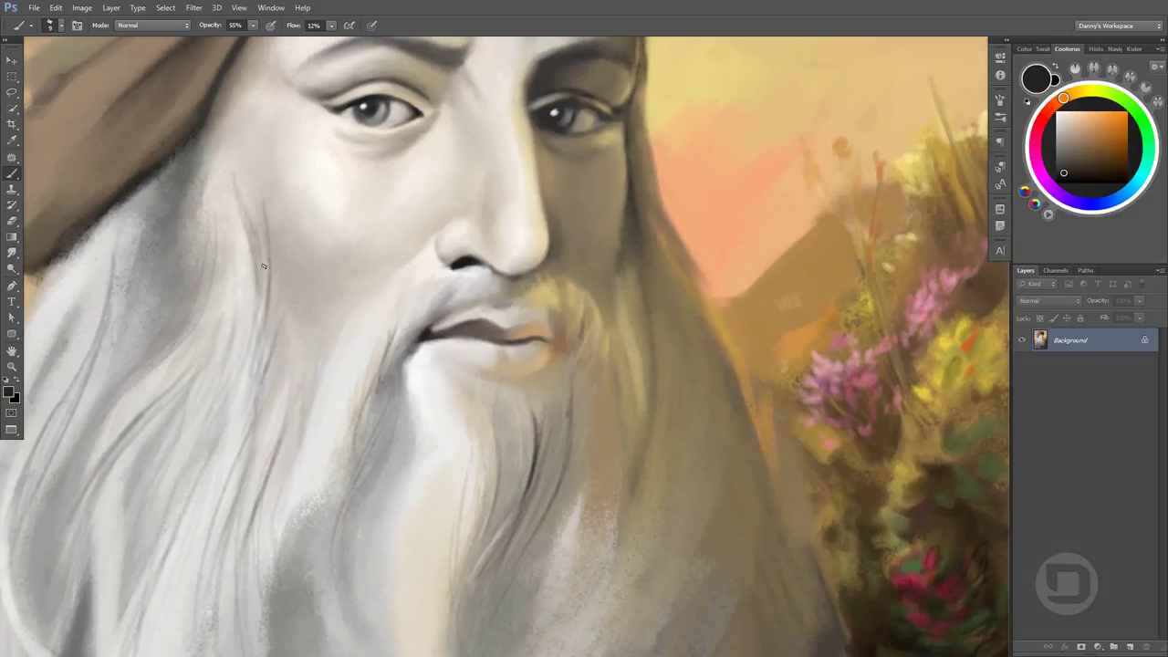
alt+click(261, 321)
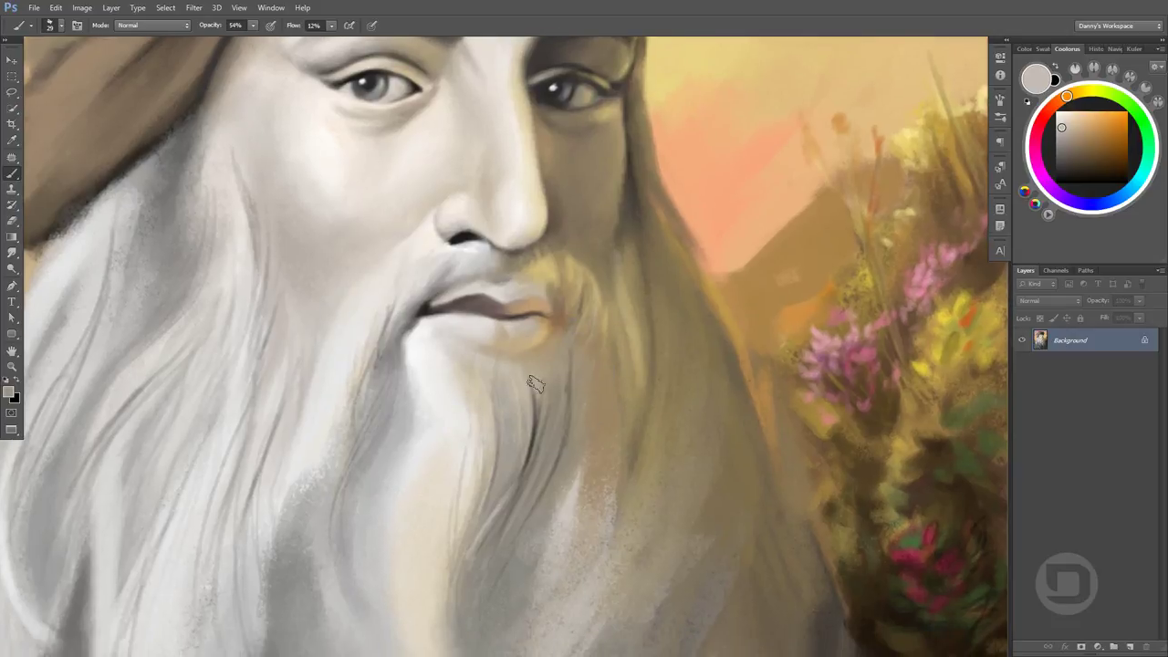
alt+click(536, 384)
alt+click(550, 411)
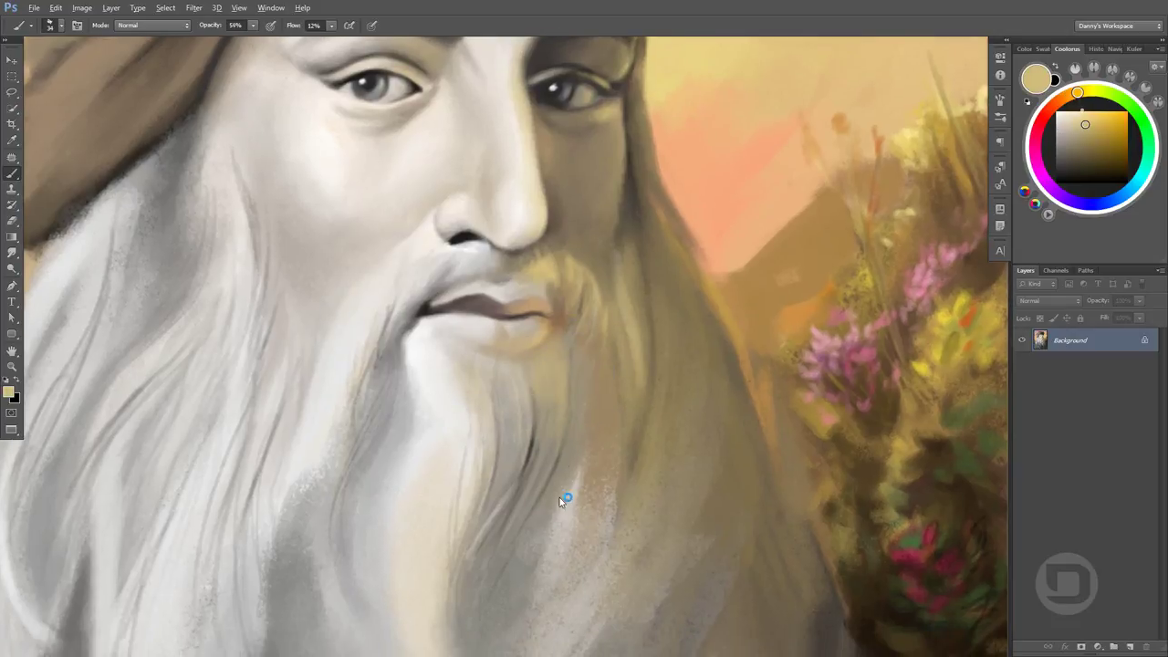
drag(554, 374, 549, 389)
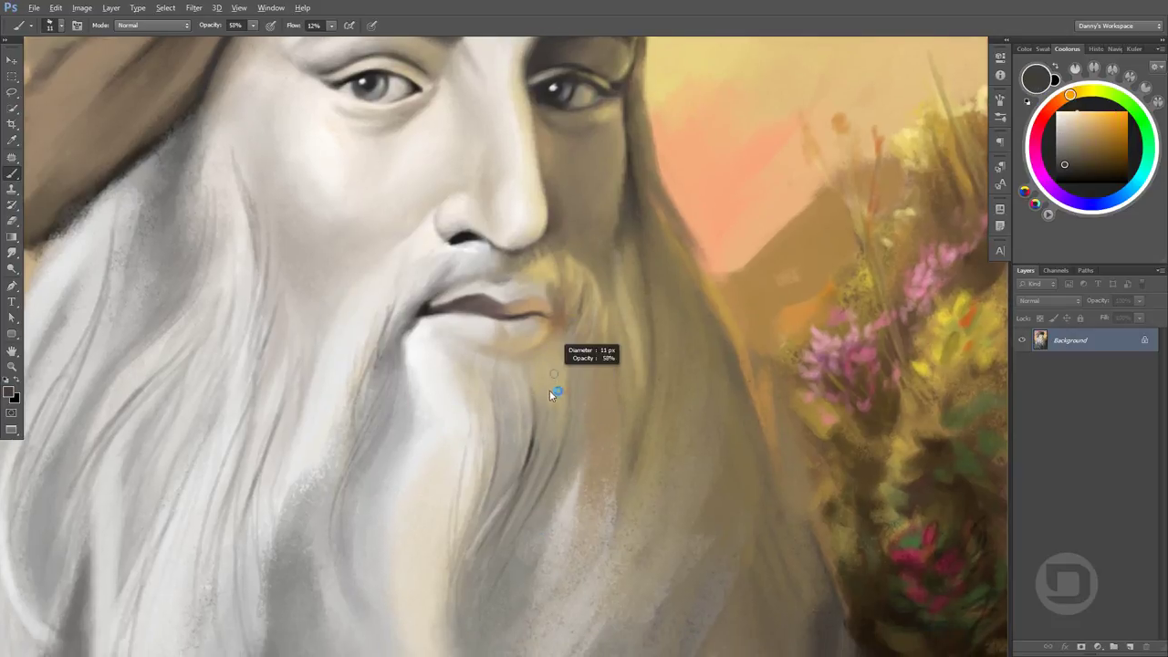
Sample warm brownish greys and tan tones around the mouth and nose
alt+click(546, 292)
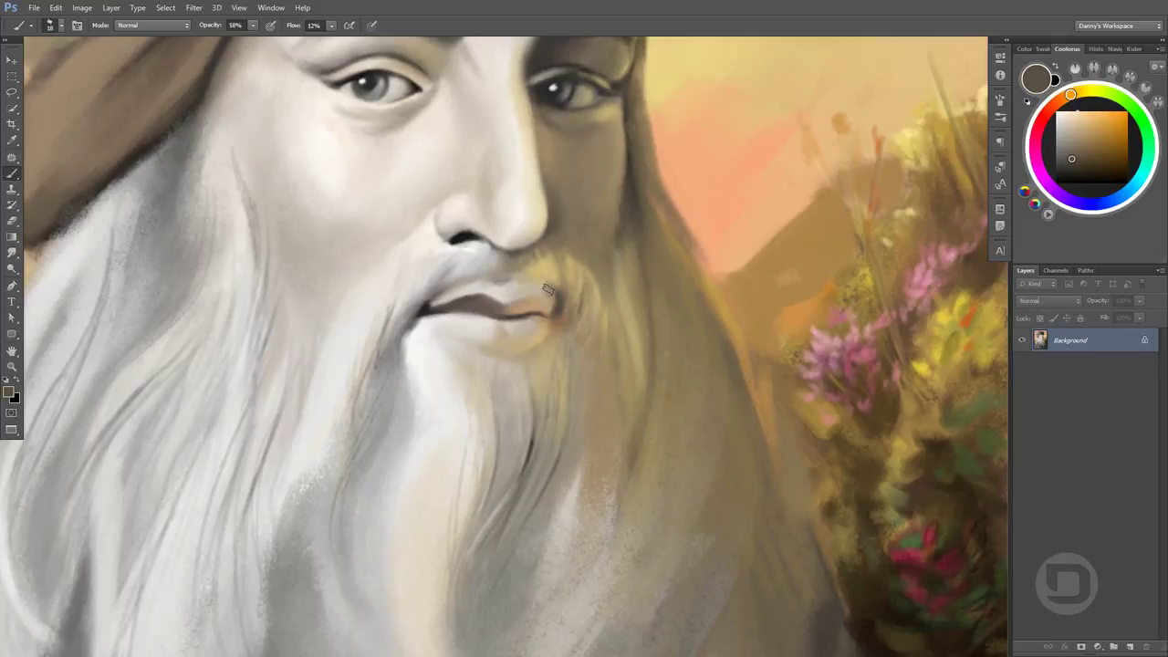
alt+click(524, 276)
alt+click(525, 257)
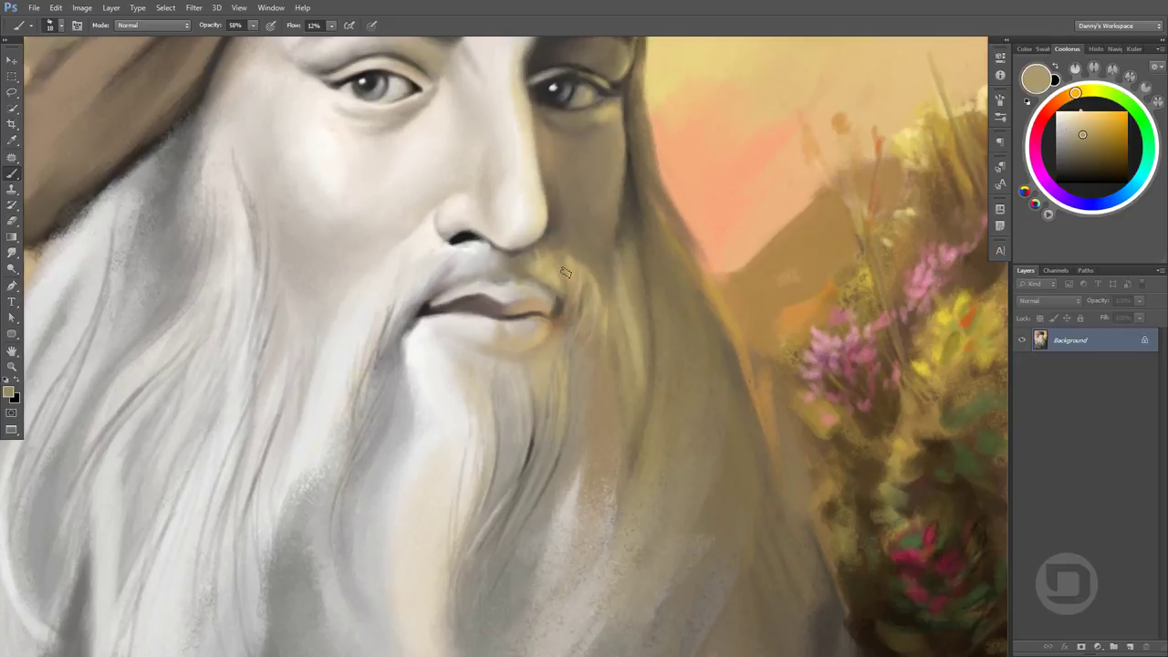
scroll(545, 245, down, 2)
scroll(593, 301, down, 2)
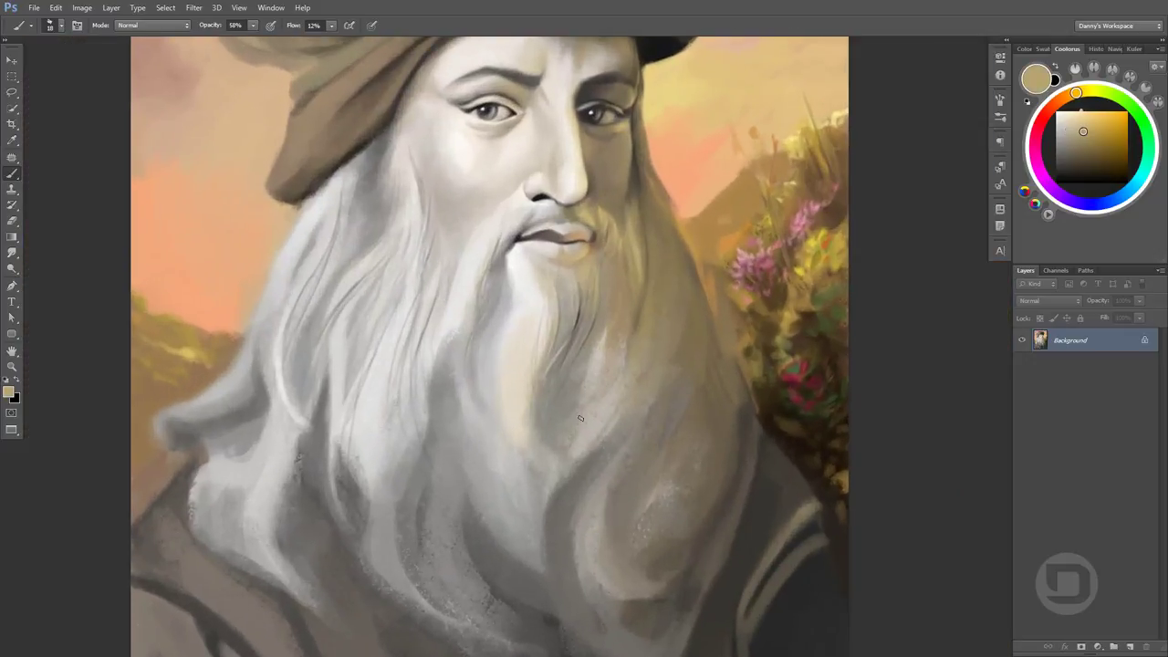
scroll(641, 367, up, 1)
alt+click(584, 337)
Paint several dark grey strands into the right side of the beard
drag(584, 338, 542, 424)
drag(602, 306, 540, 422)
alt+click(574, 367)
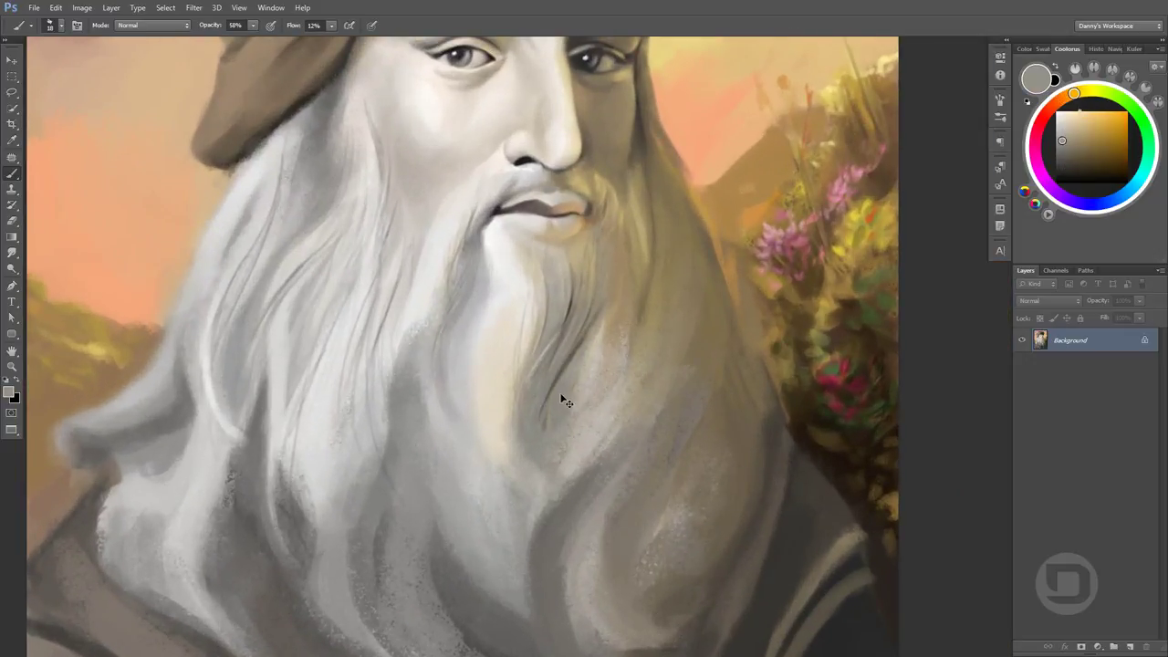
alt+click(576, 350)
drag(553, 482, 565, 366)
drag(558, 441, 558, 377)
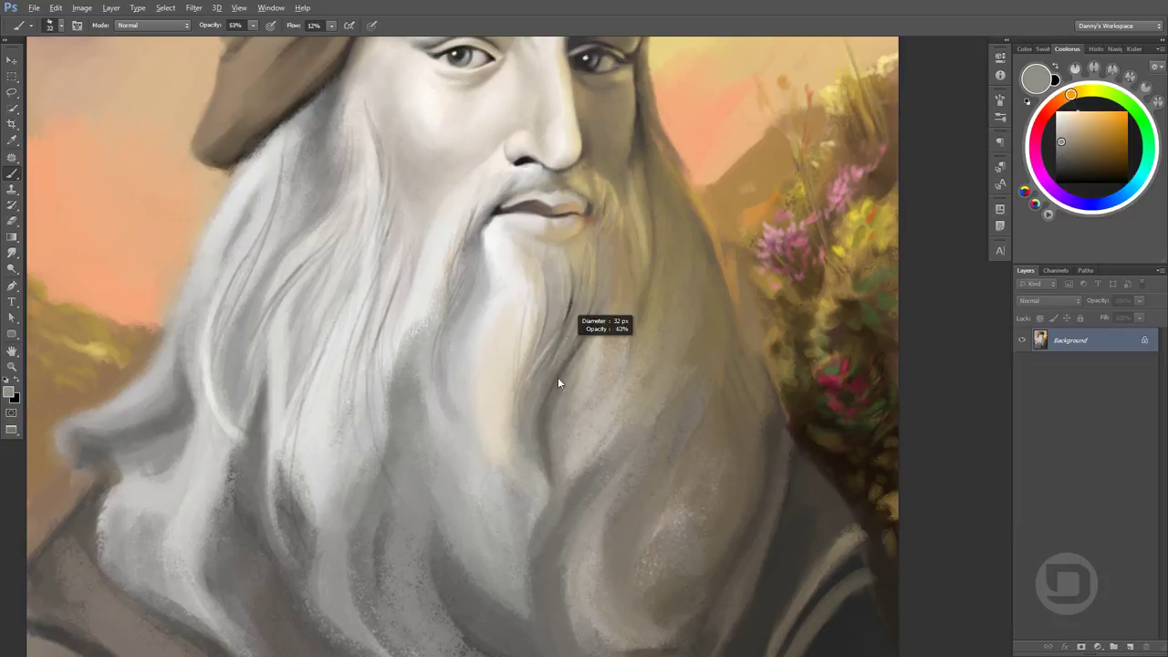
alt+click(741, 435)
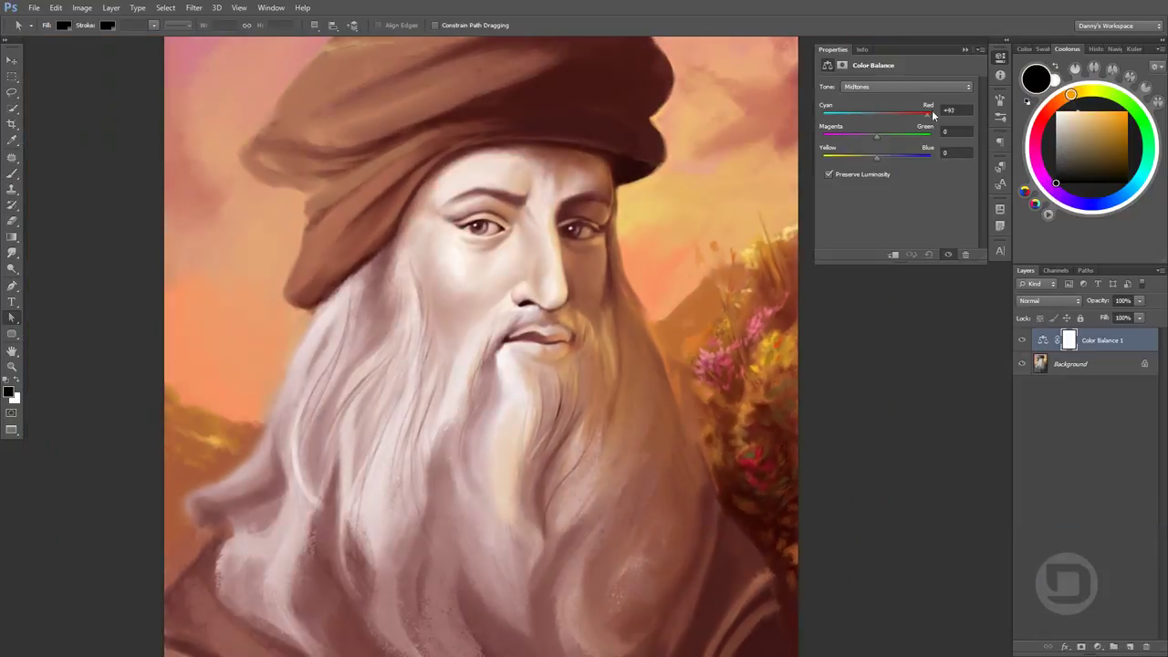
Shift the Color Balance midtones toward yellow and merge it into the Background layer
drag(881, 159, 857, 166)
key(ctrl+e)
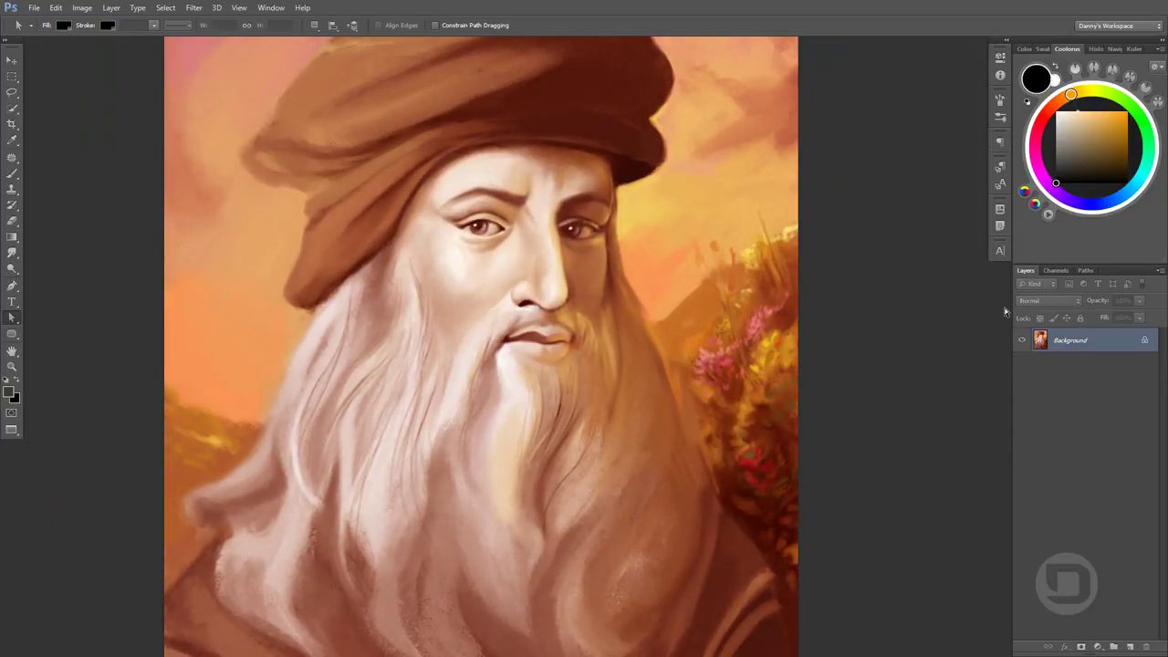
Sample skin and orange tones around the eye with the Brush at 75% opacity
key(b)
scroll(636, 258, up, 2)
alt+click(525, 250)
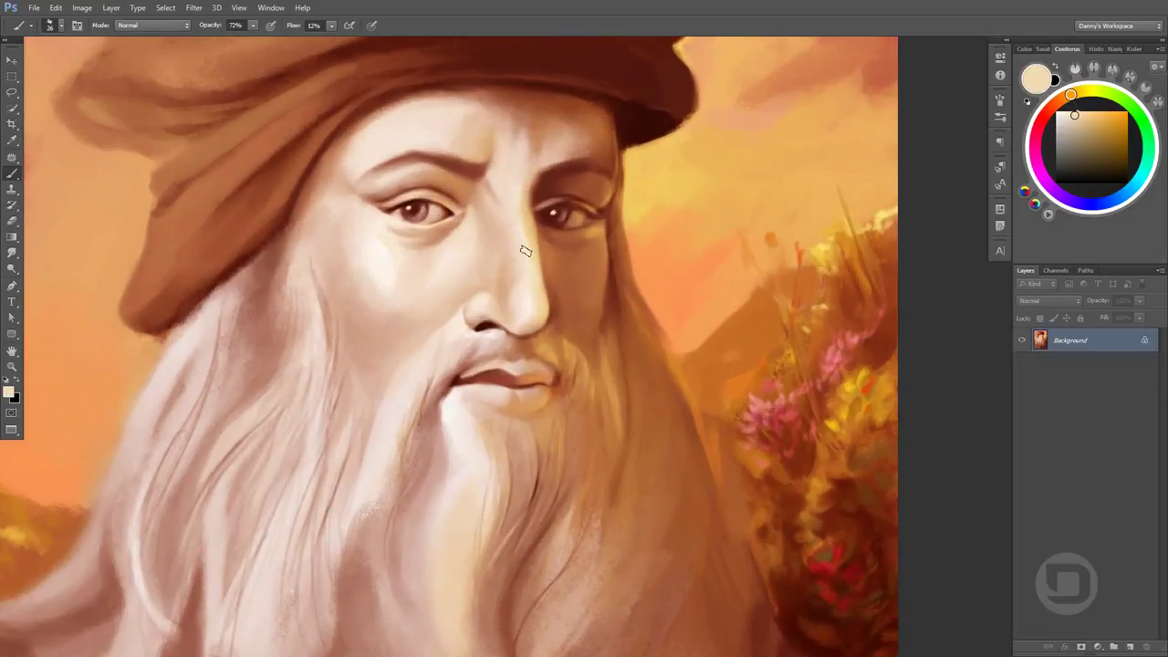
alt+click(672, 149)
scroll(602, 196, up, 2)
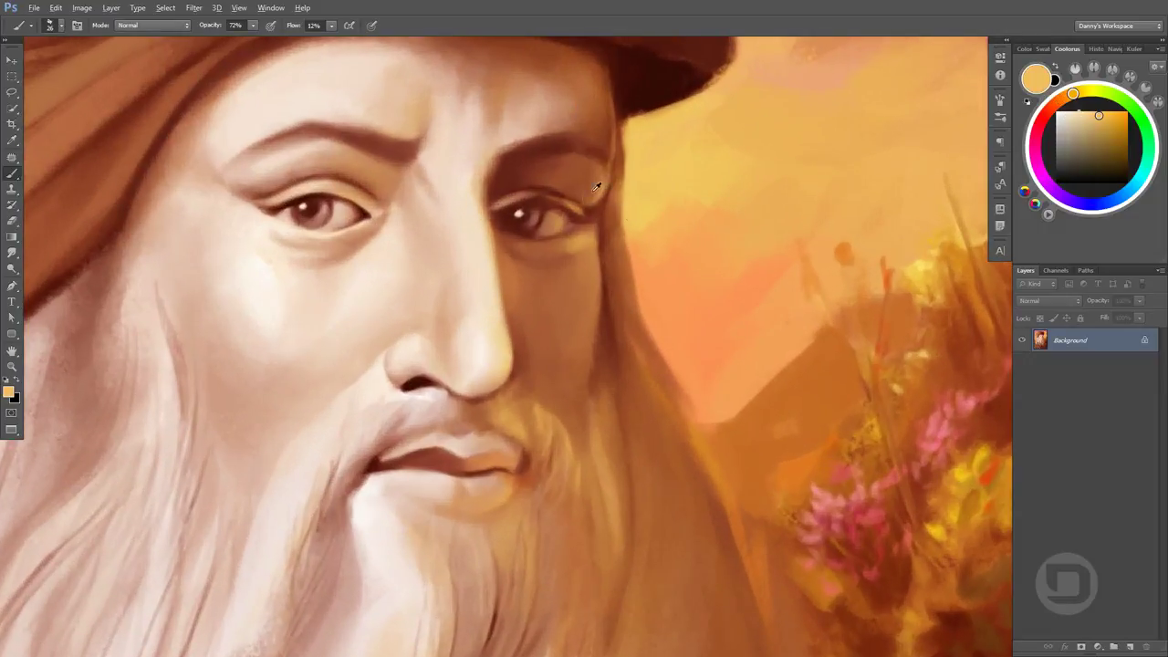
key(7)
key(5)
alt+click(595, 265)
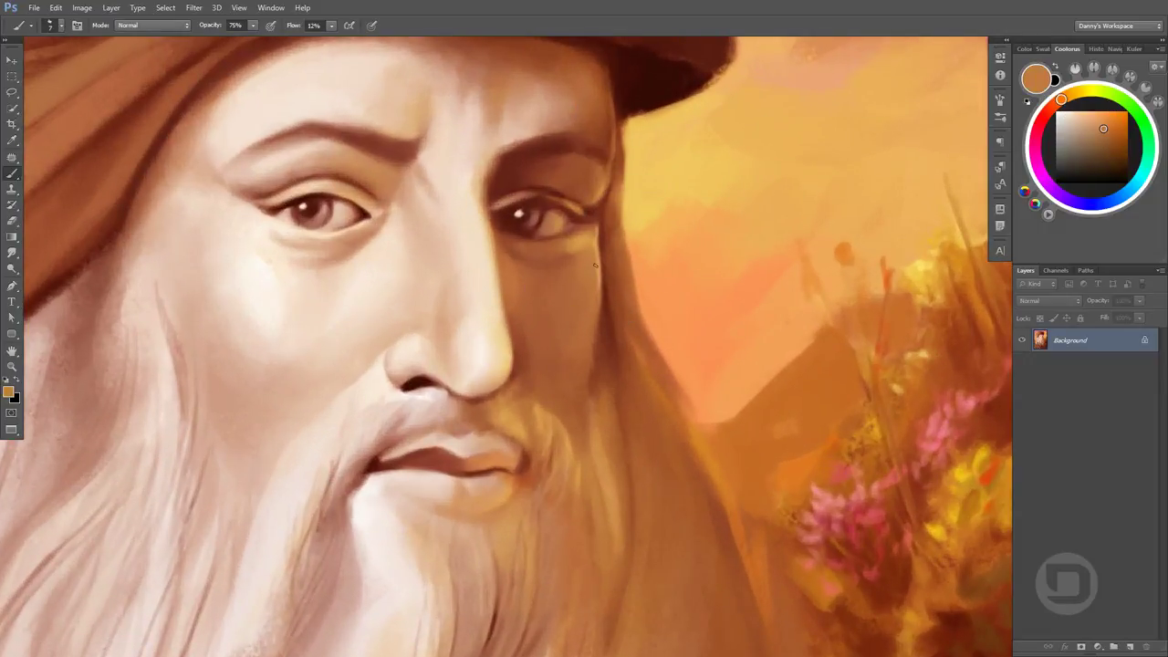
alt+click(697, 162)
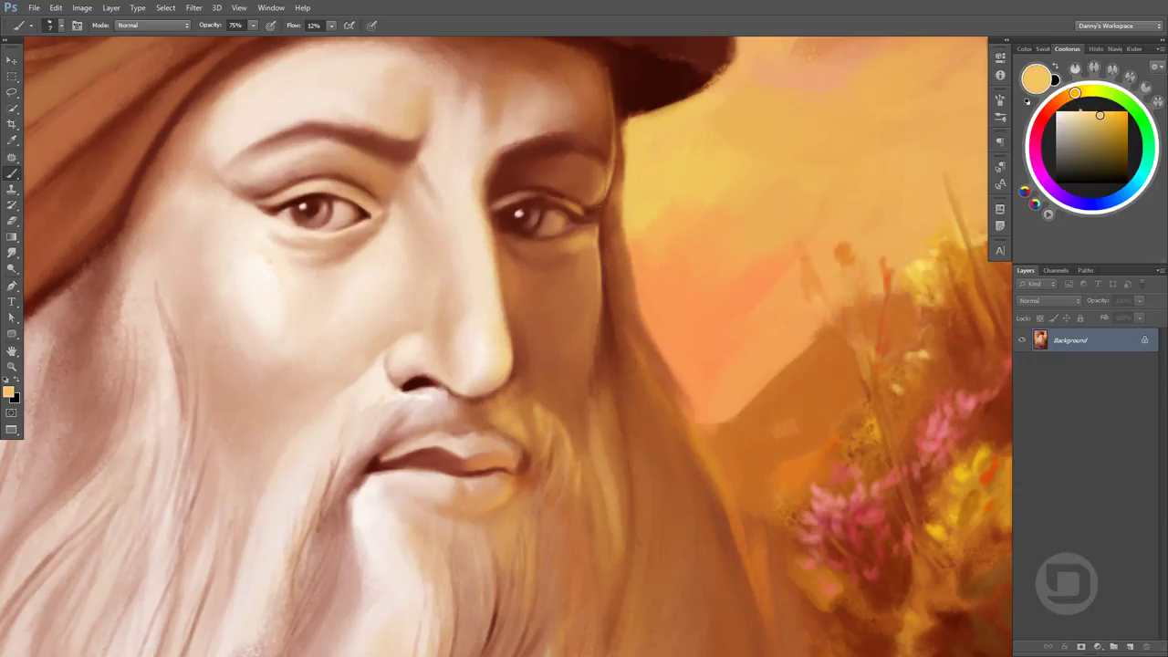
At 30% opacity, paint a light peach edge along the underside of the hat brim
alt+click(639, 62)
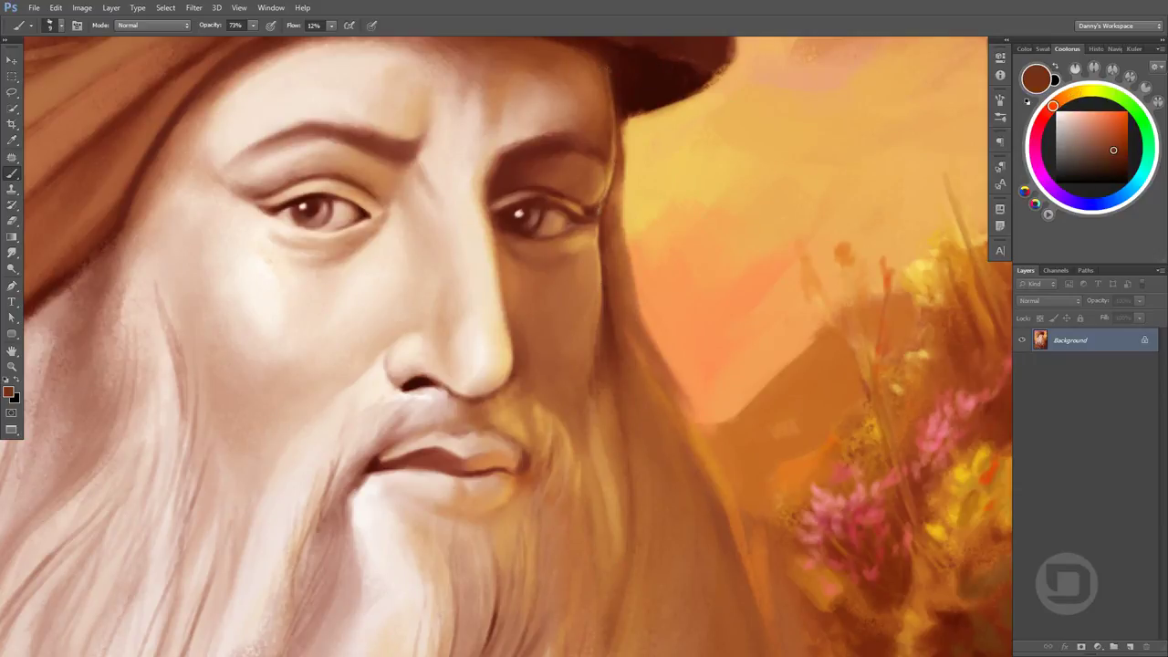
key(3)
scroll(621, 82, up, 3)
alt+click(591, 194)
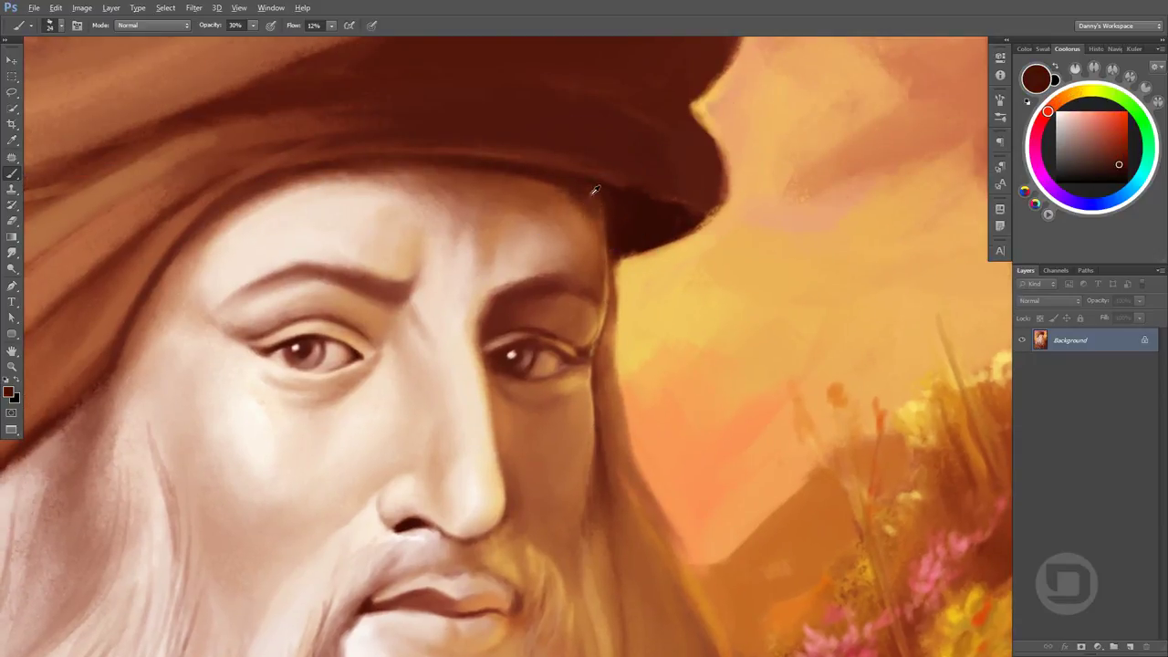
alt+click(594, 190)
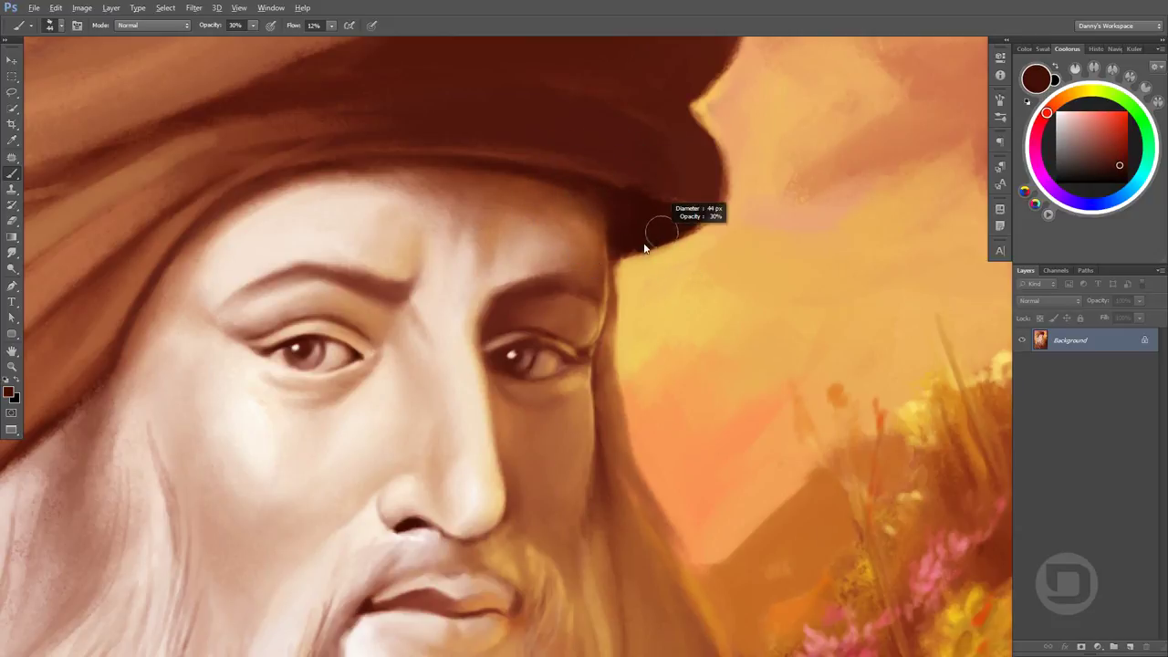
alt+click(871, 175)
drag(705, 199, 382, 157)
drag(233, 179, 429, 148)
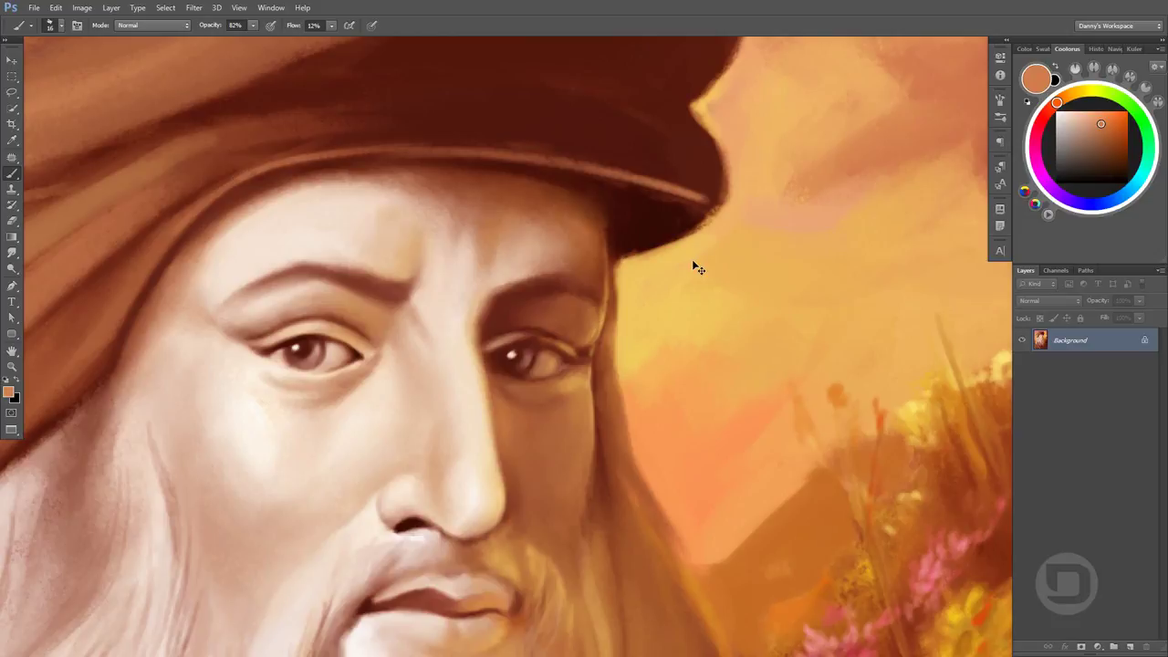
Reshape the hat's right edge with its dark brown against the peach sky
alt+click(692, 181)
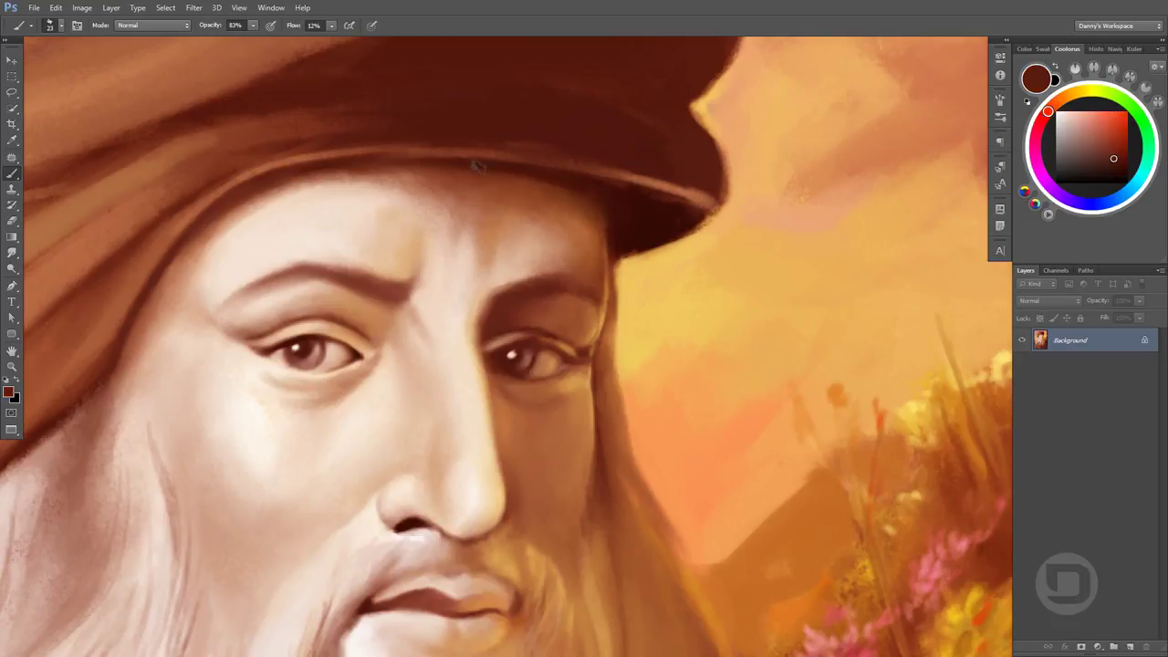
alt+click(571, 126)
alt+click(730, 109)
mouse_move(694, 101)
mouse_down()
mouse_move(730, 200)
mouse_move(720, 137)
mouse_up()
alt+click(702, 137)
alt+click(749, 146)
alt+click(682, 92)
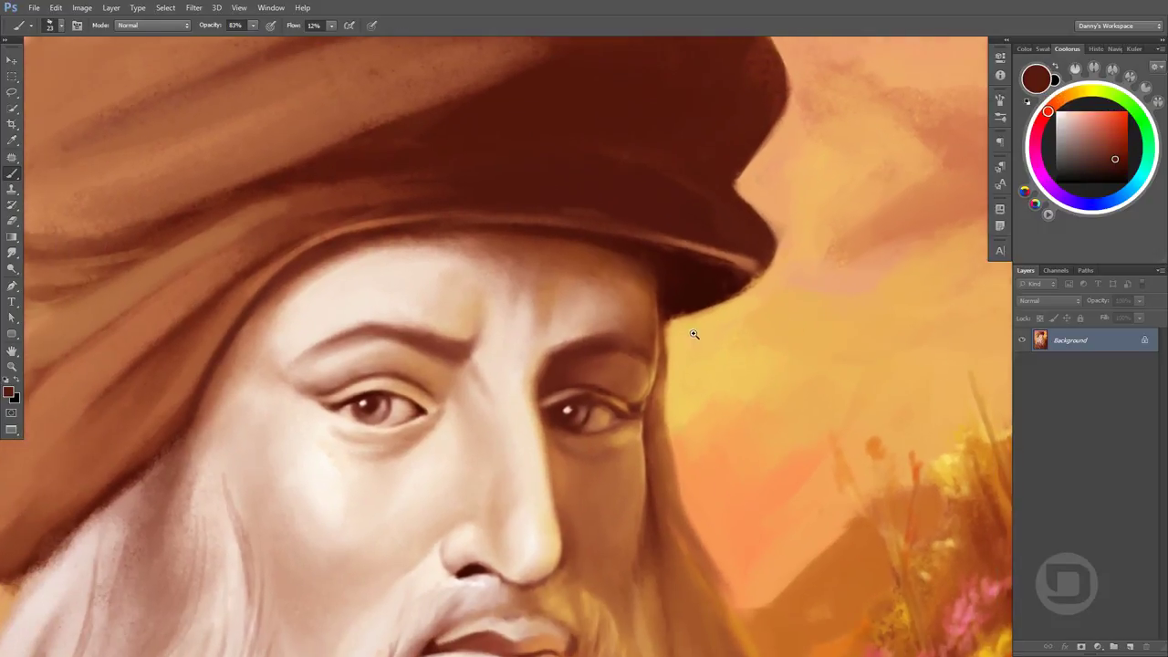
Pick light and near-white peach tones for the cheek highlight and enlarge the brush
alt+click(352, 481)
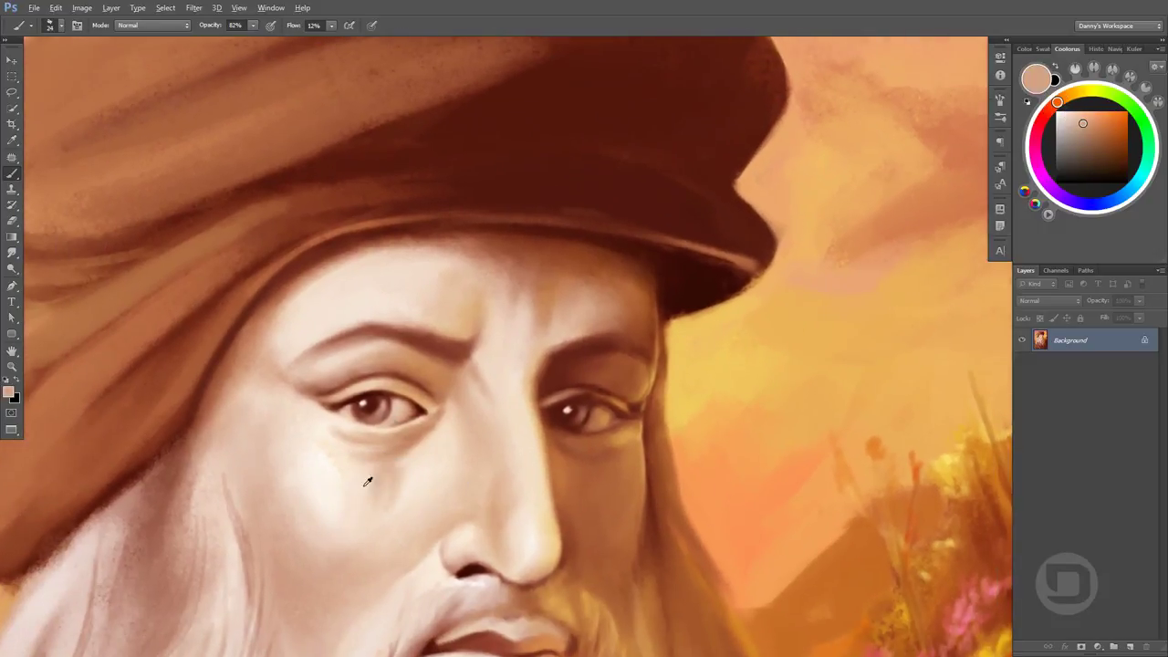
alt+click(402, 461)
alt+click(387, 466)
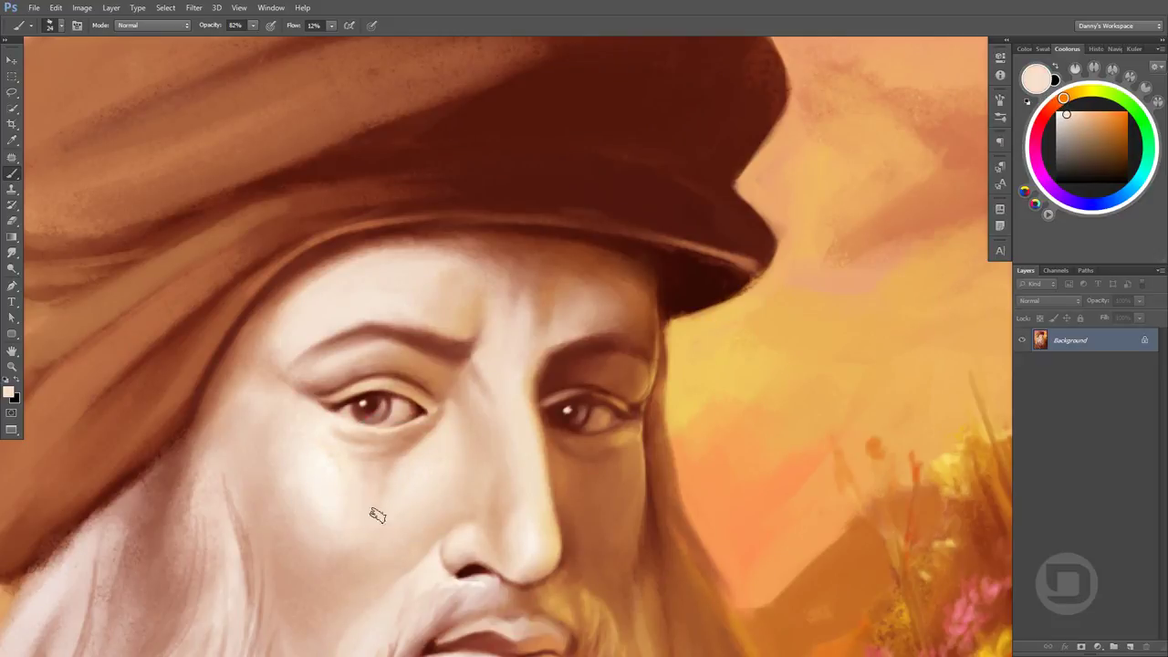
drag(377, 555, 500, 413)
alt+click(429, 416)
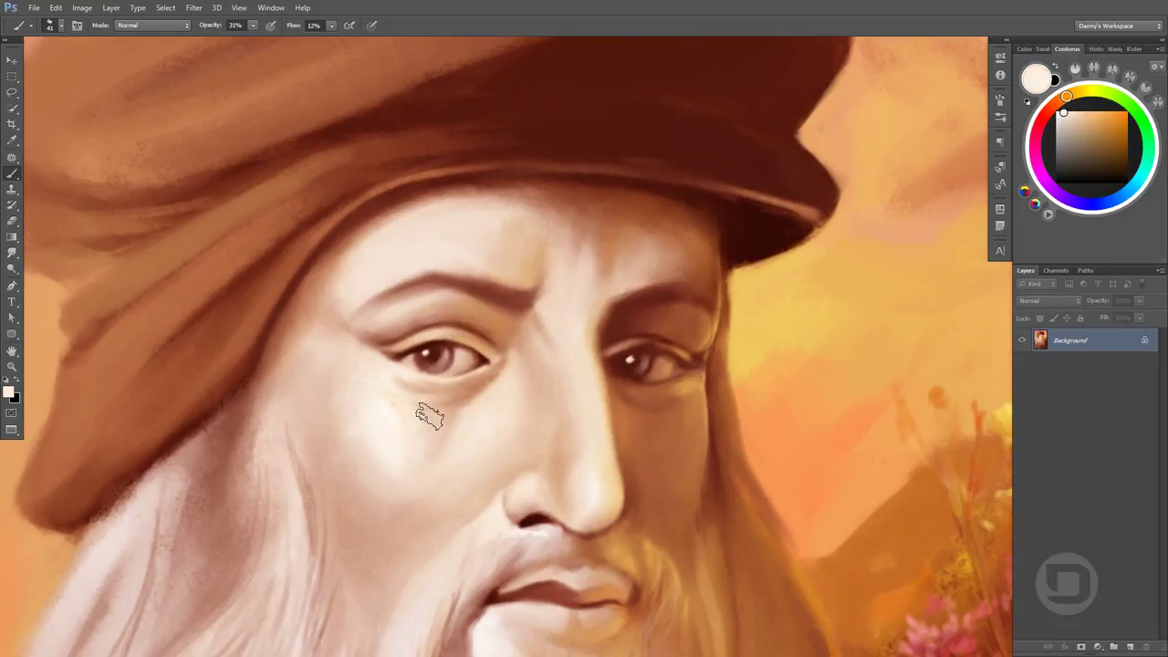
alt+click(463, 421)
key(3)
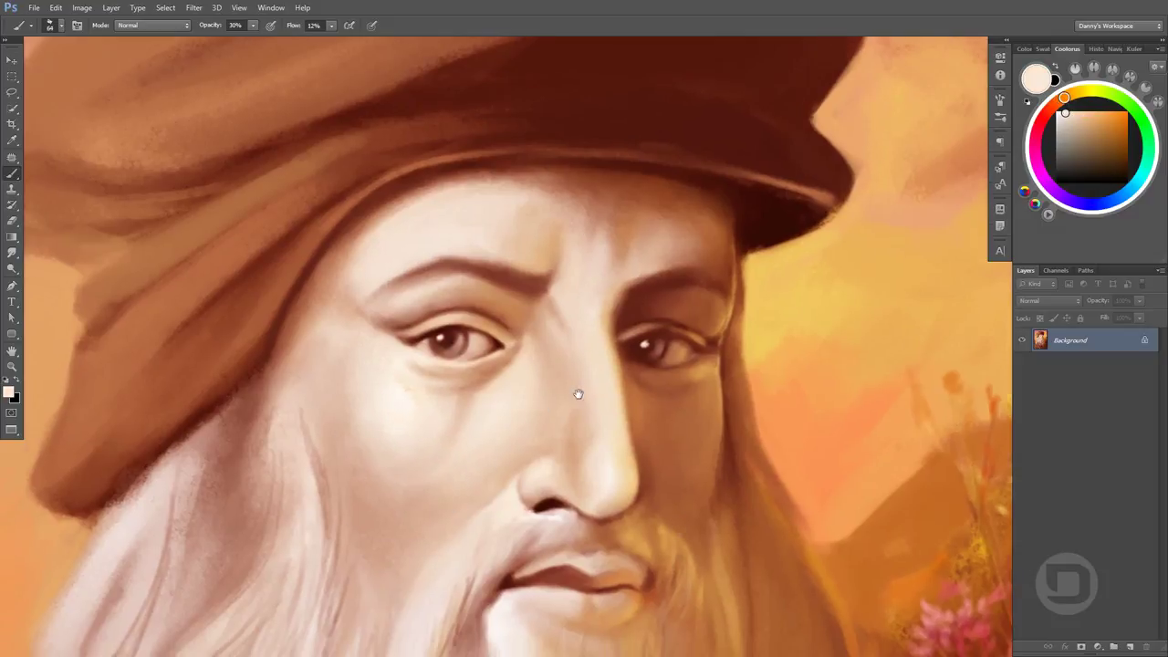
Zoom out to the whole turban and brush soft light-purple strokes onto it
key(ctrl+minus)
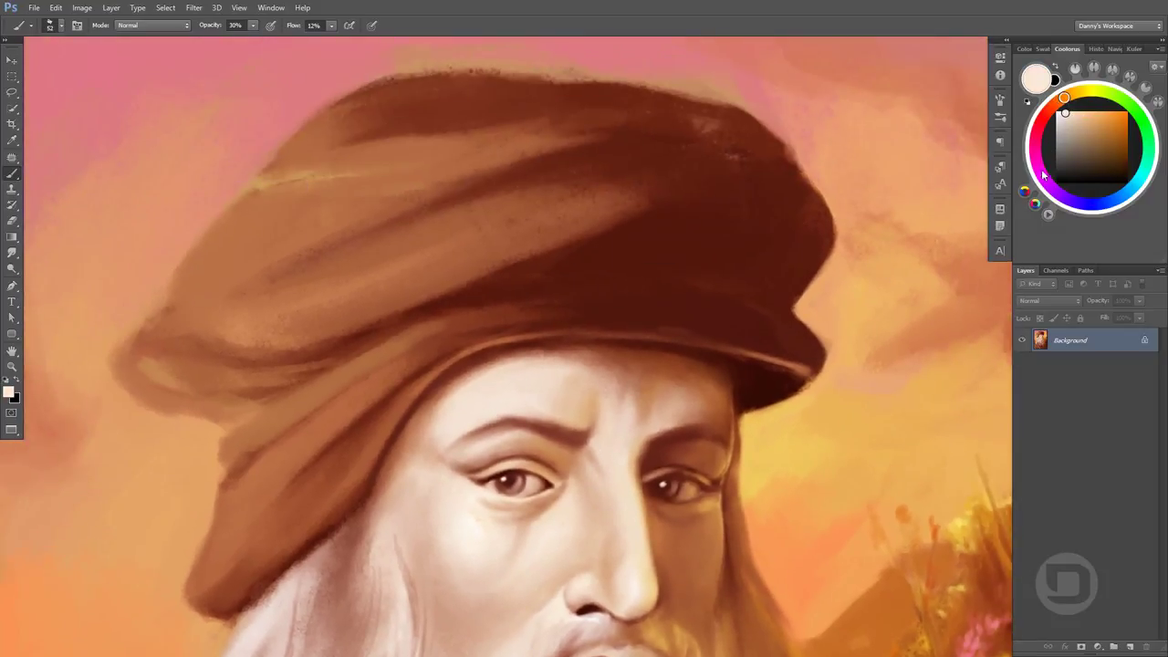
click(1046, 181)
click(1088, 153)
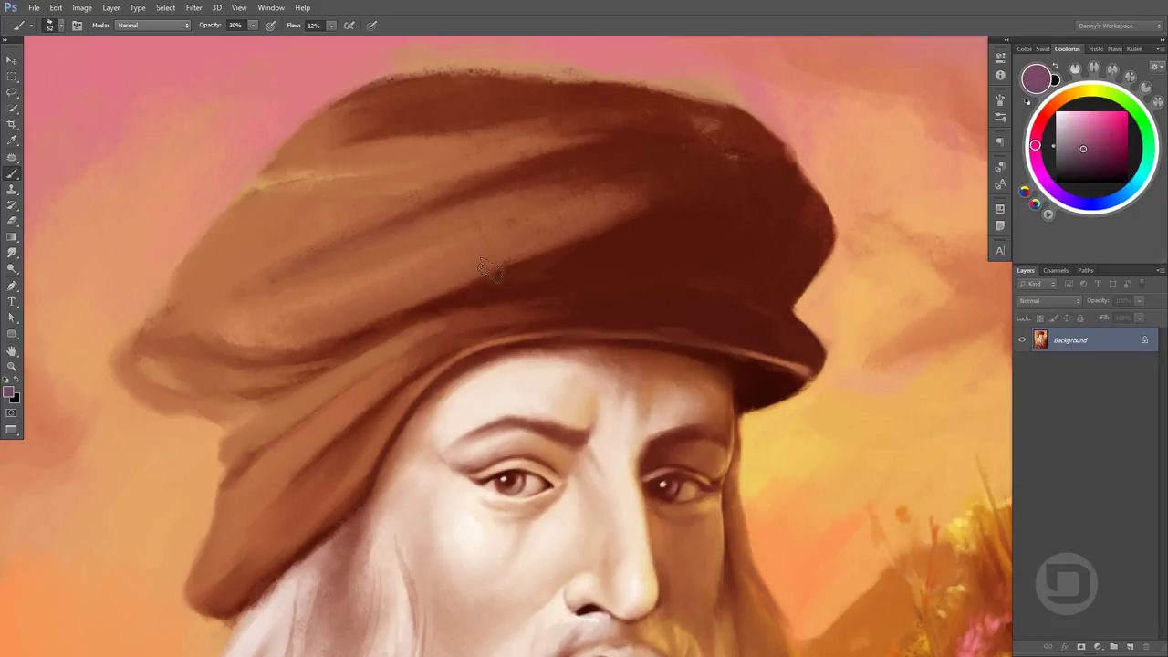
drag(525, 274, 629, 236)
alt+click(712, 213)
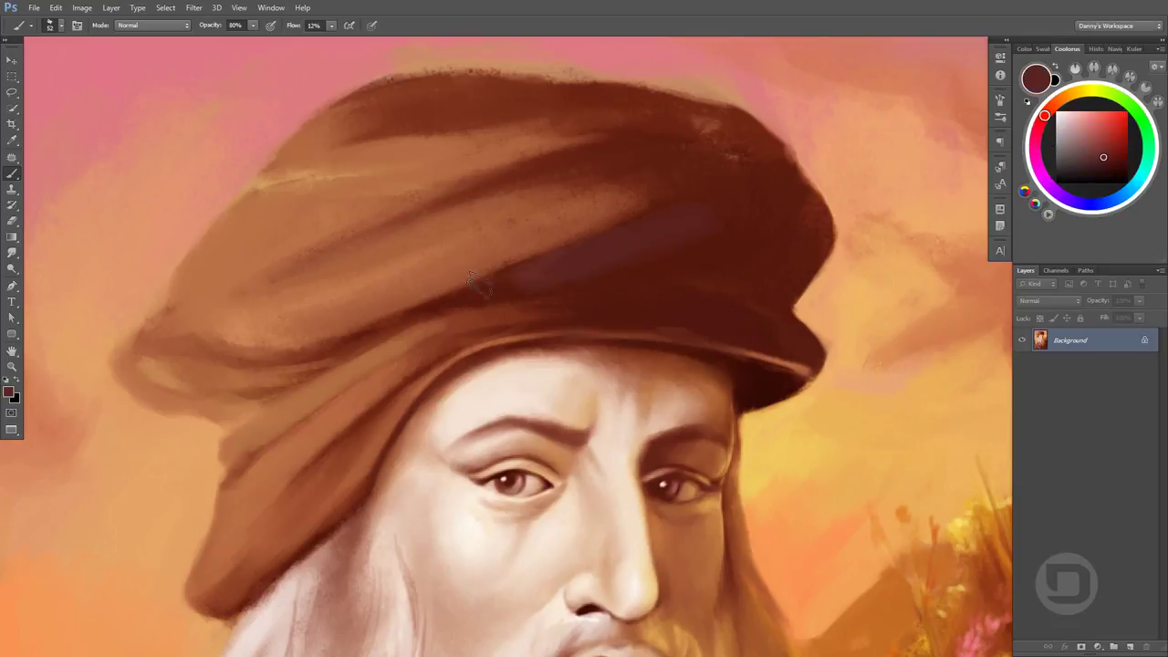
Rework the folds with sampled lighter browns on the right and dark purple-browns across the middle
alt+click(616, 191)
drag(803, 219, 675, 274)
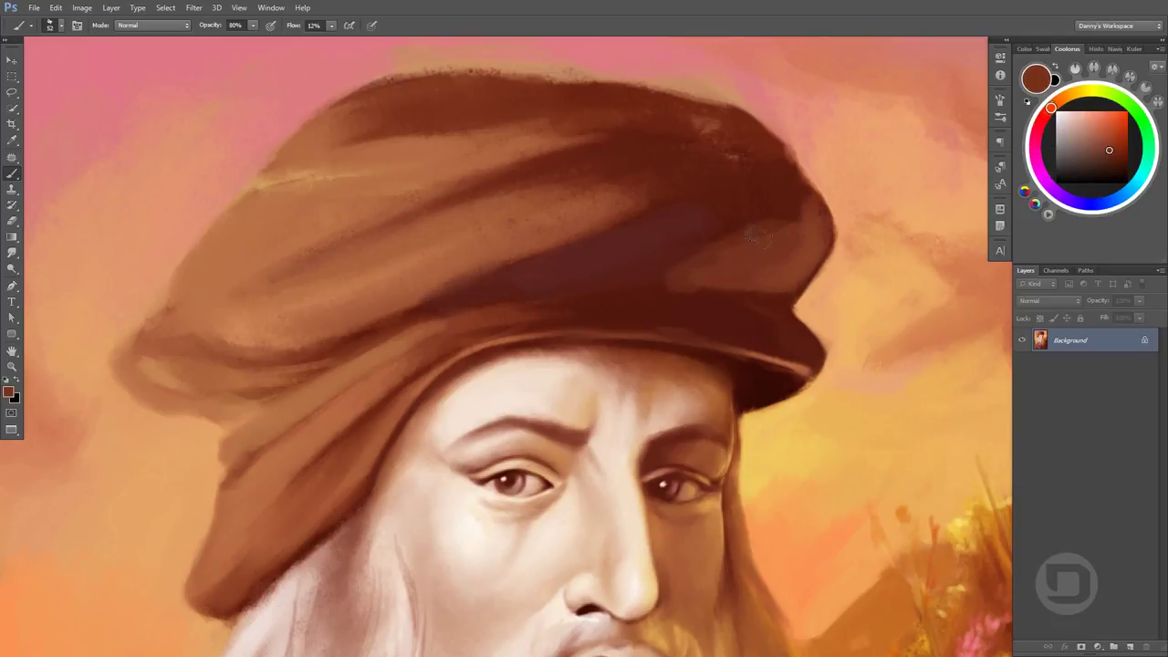
mouse_move(675, 228)
mouse_down()
mouse_move(785, 210)
mouse_move(549, 229)
mouse_up()
alt+click(662, 221)
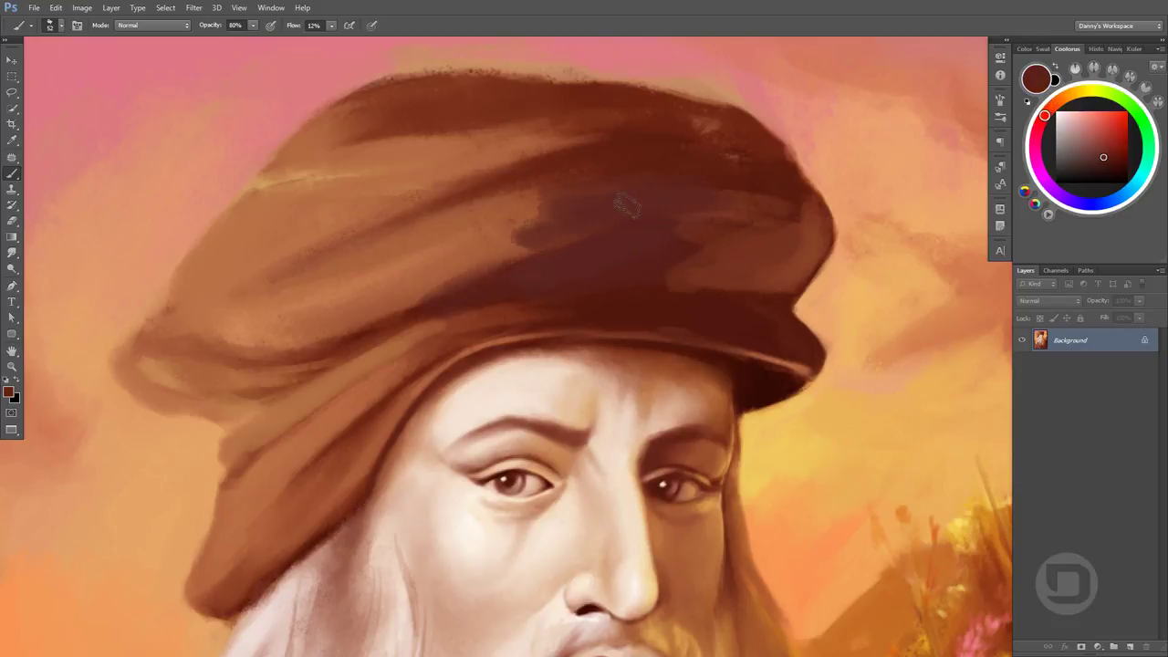
mouse_move(626, 195)
mouse_down()
mouse_move(470, 248)
mouse_move(392, 239)
mouse_up()
alt+click(558, 188)
drag(547, 197, 429, 260)
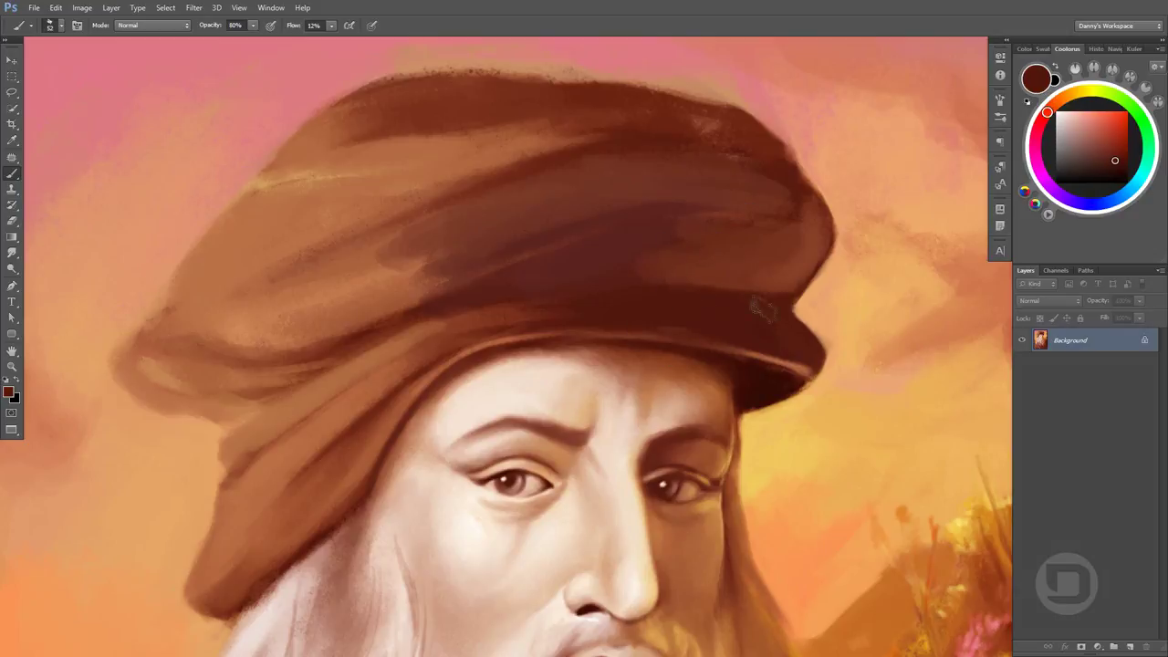
drag(639, 265, 799, 309)
Raise paint opacity to 82% and stroke purple across the turban band
alt+click(693, 242)
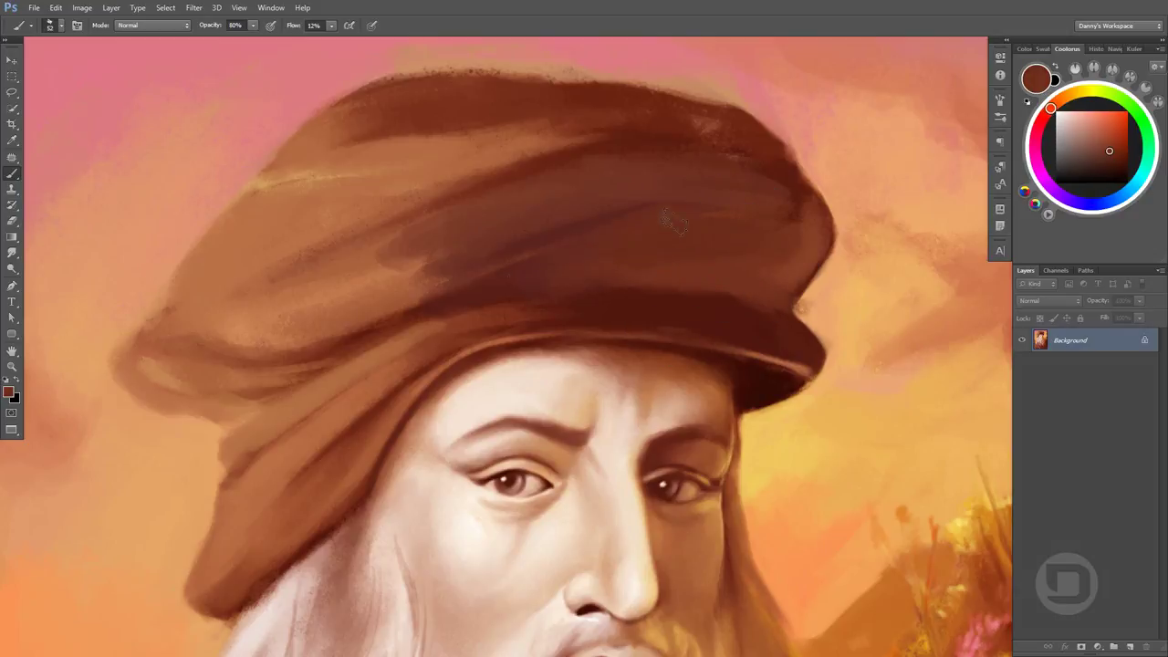
alt+click(410, 296)
key(8)
key(2)
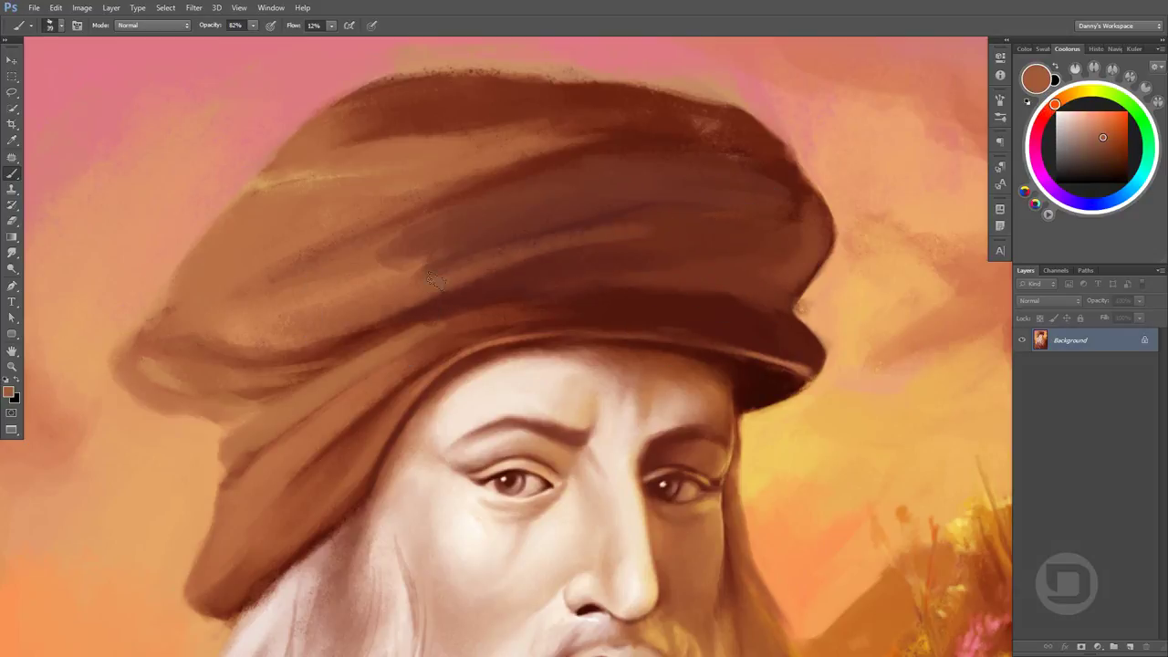
click(1108, 151)
drag(639, 233, 420, 273)
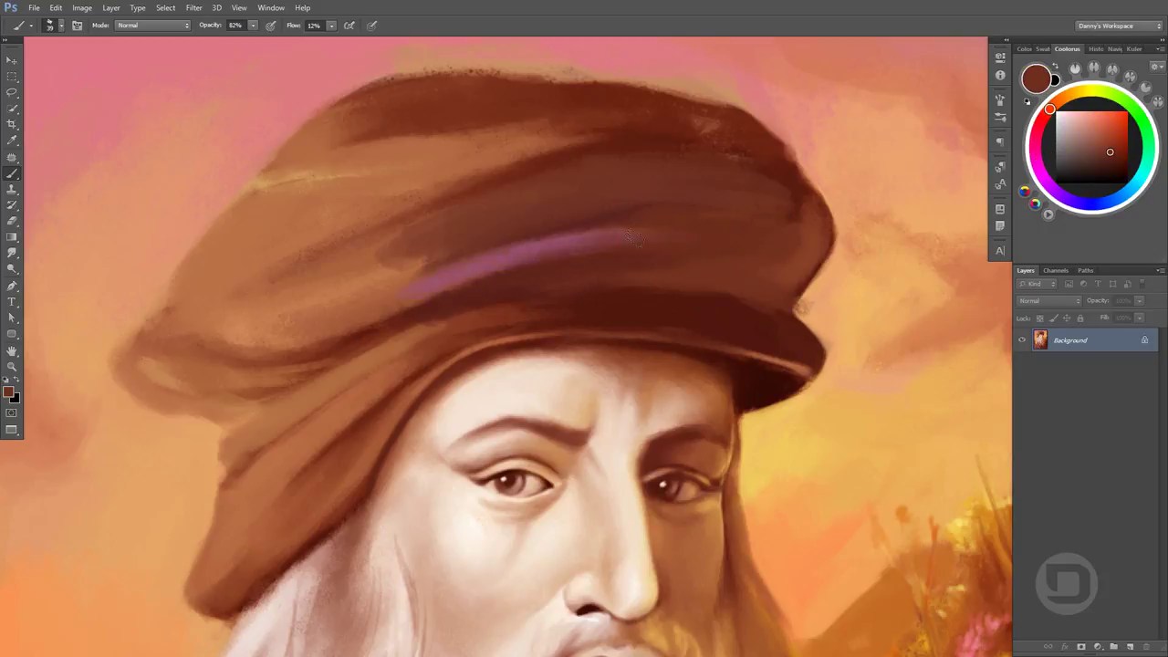
mouse_move(302, 327)
mouse_down()
mouse_move(461, 267)
mouse_move(223, 330)
mouse_up()
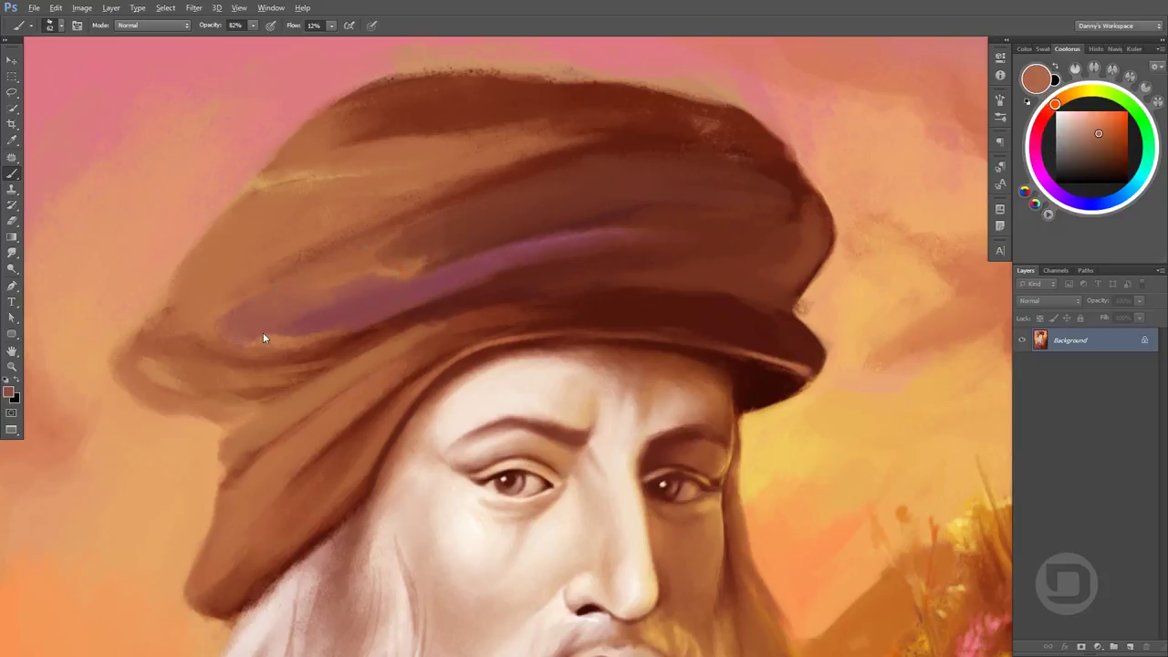
Fill the middle of the band with sampled mauve, then pick light pink and darker mauve-brown tones
alt+click(431, 301)
mouse_move(402, 274)
mouse_down()
mouse_move(642, 235)
mouse_move(626, 238)
mouse_up()
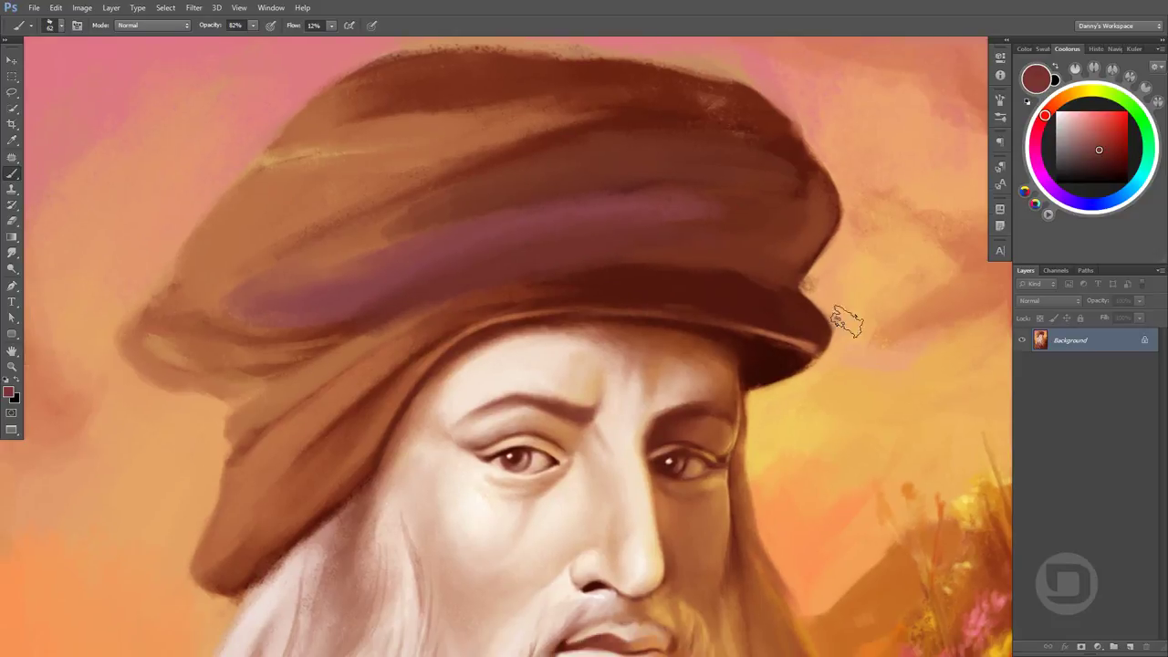
click(1077, 125)
alt+click(473, 281)
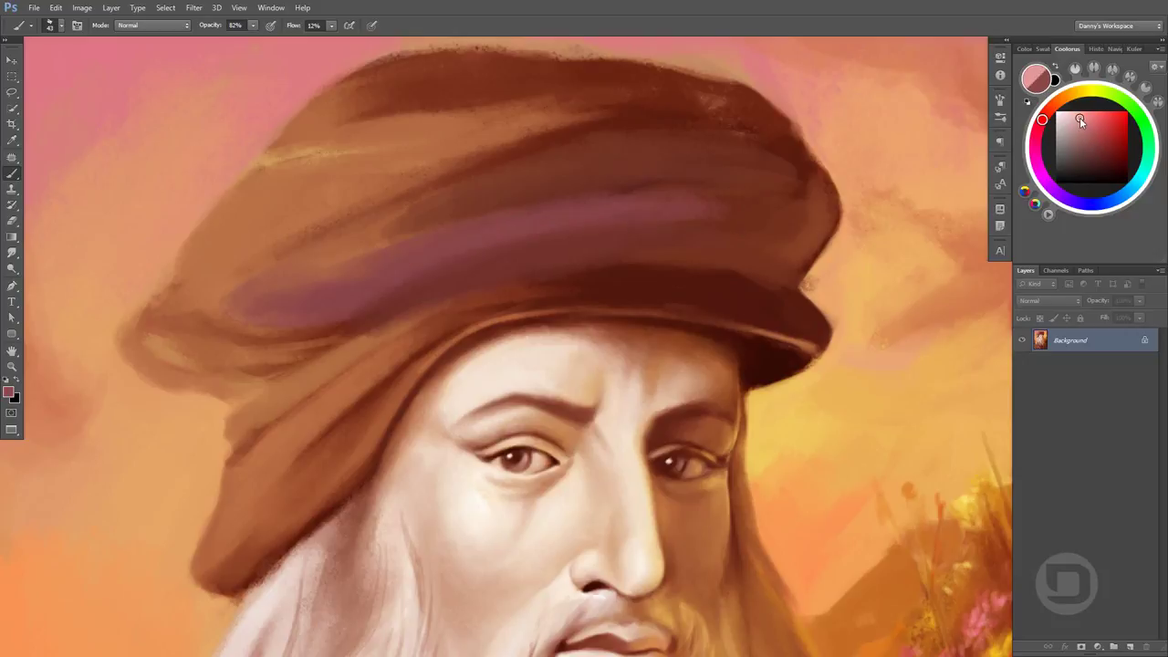
Paint a light pink highlight along the turban band and adjust the brush settings
drag(427, 252, 721, 214)
alt+click(575, 231)
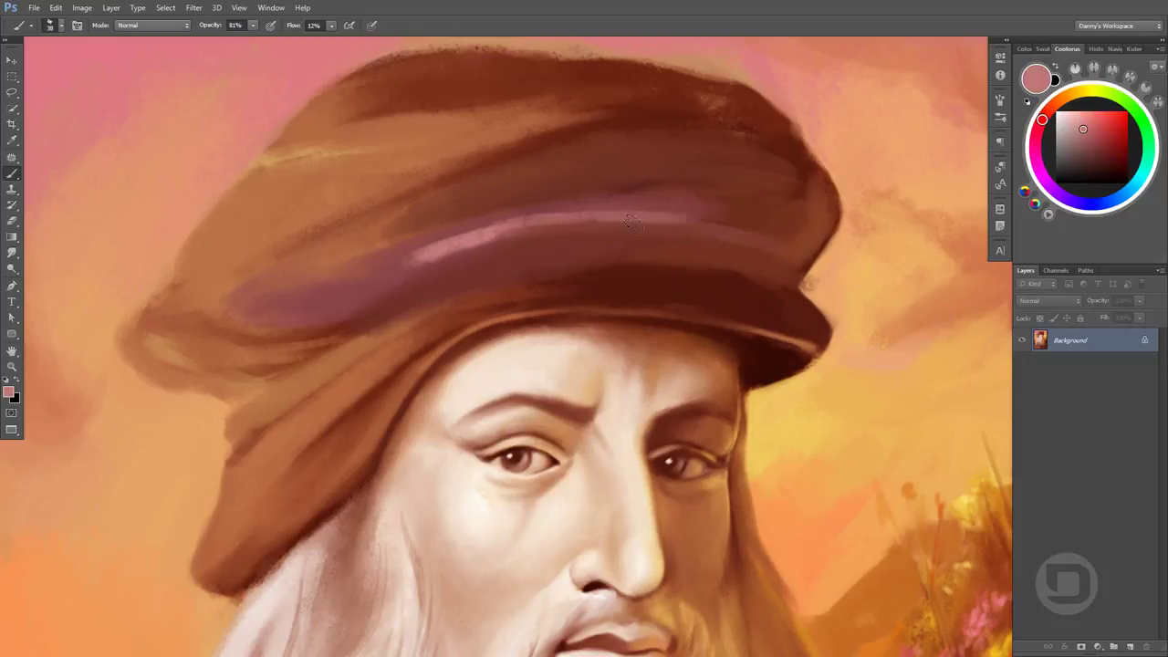
right_click(657, 277)
key(Escape)
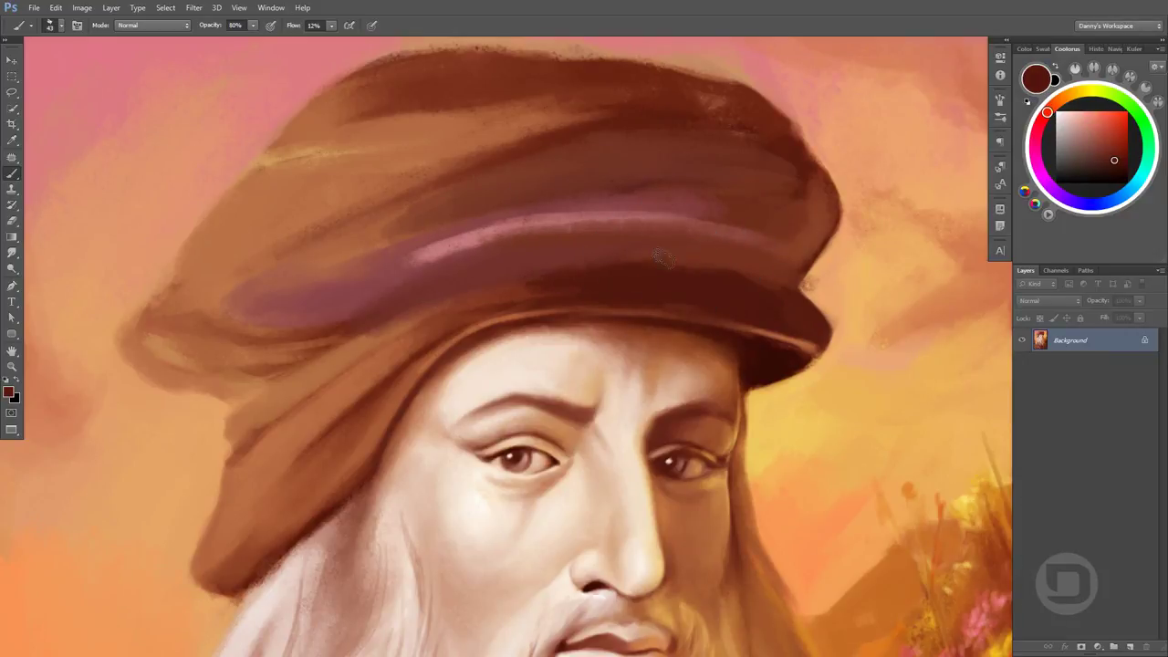
alt+click(824, 272)
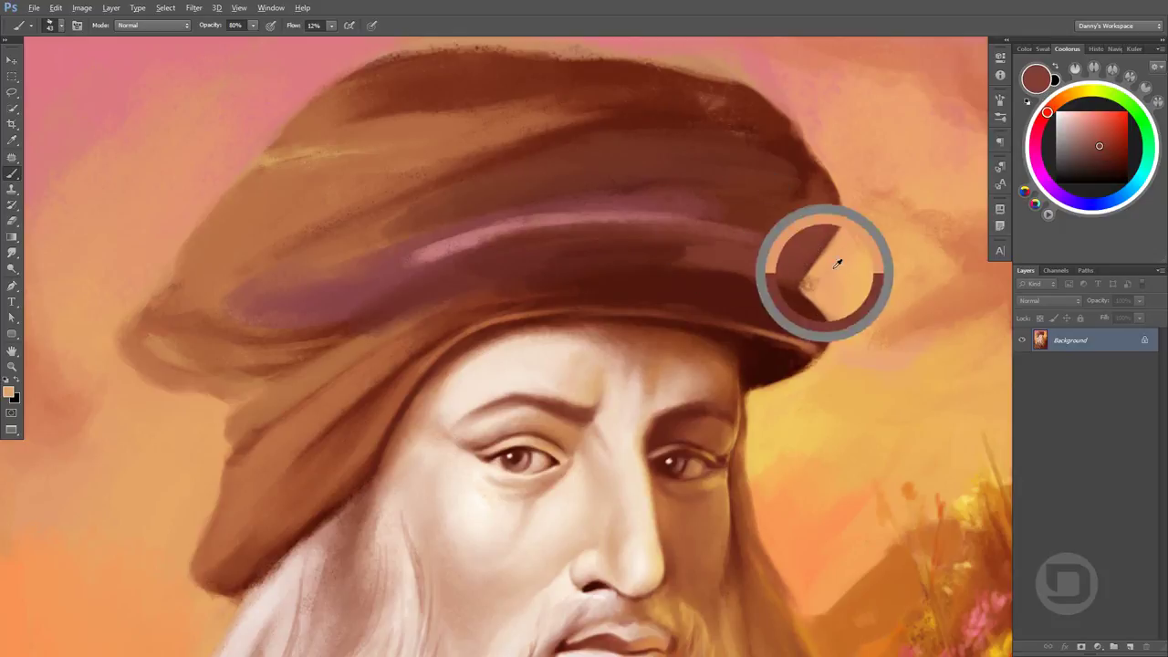
alt+click(365, 233)
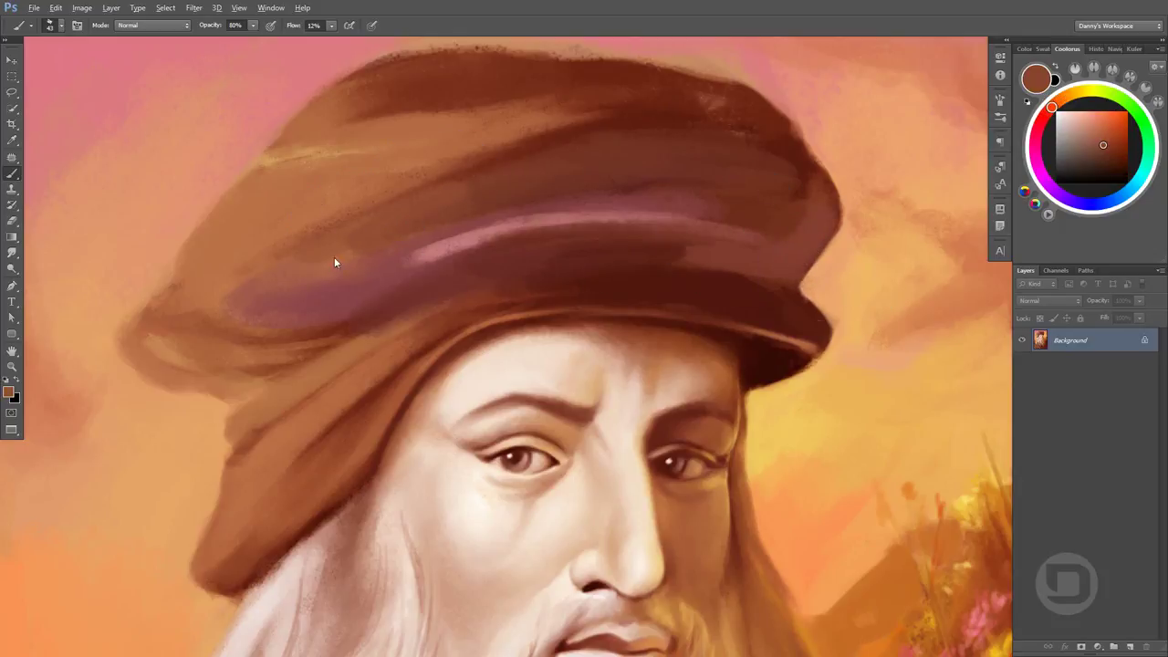
Darken the upper and middle hat band in dark brown, then add a pink highlight across it
alt+click(543, 192)
drag(406, 223, 639, 170)
alt+click(641, 186)
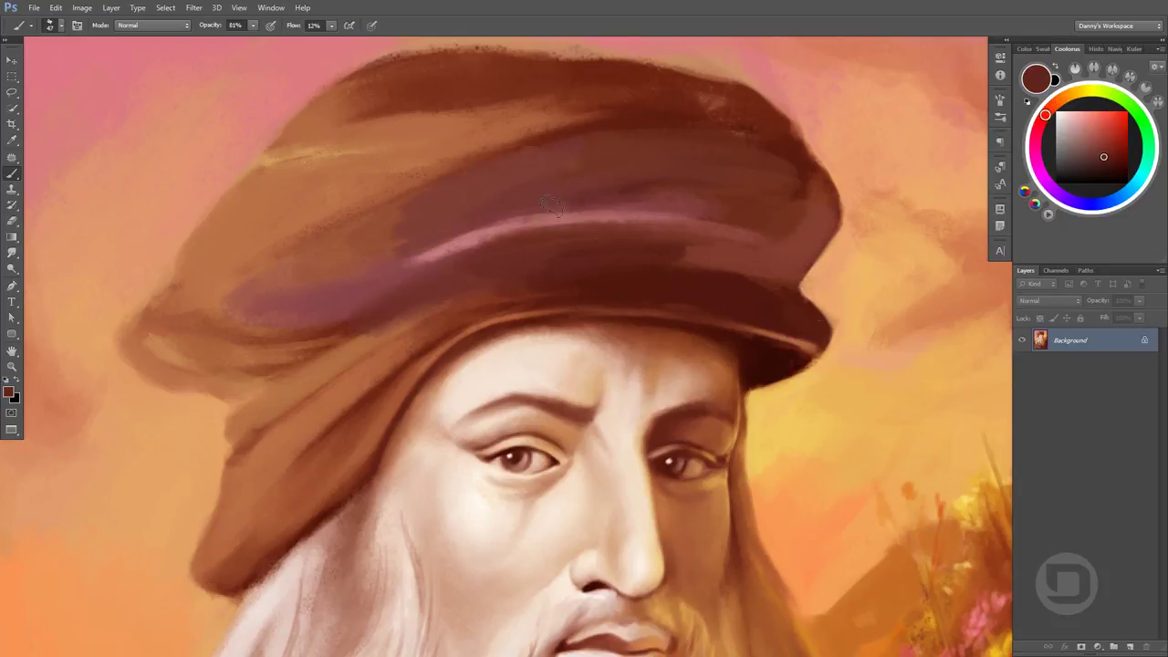
drag(539, 187, 758, 203)
alt+click(585, 203)
drag(493, 227, 744, 221)
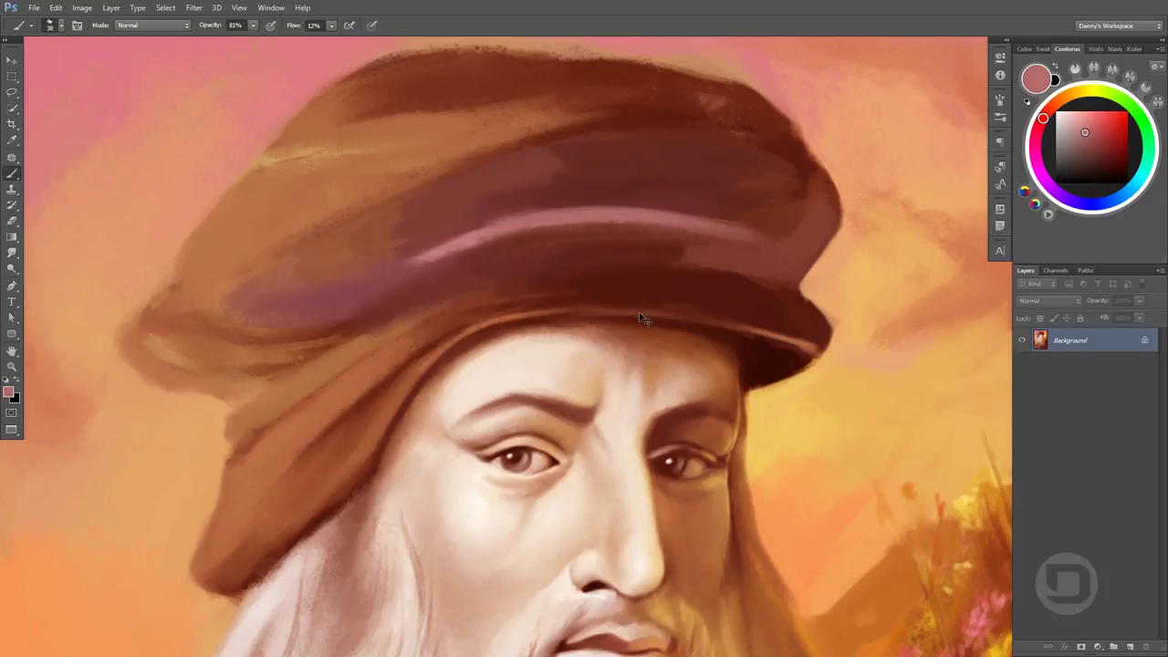
Shade the lower hat band in purplish tones and repaint it in mauve
alt+click(577, 280)
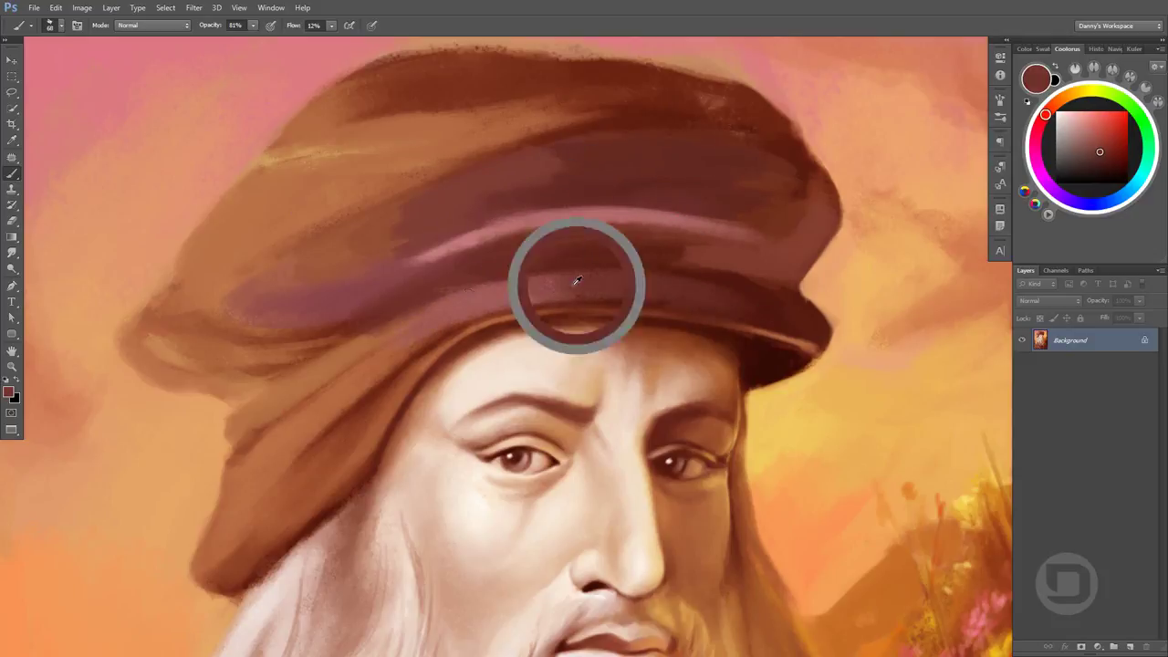
mouse_move(584, 294)
mouse_down()
mouse_move(438, 331)
mouse_move(274, 461)
mouse_up()
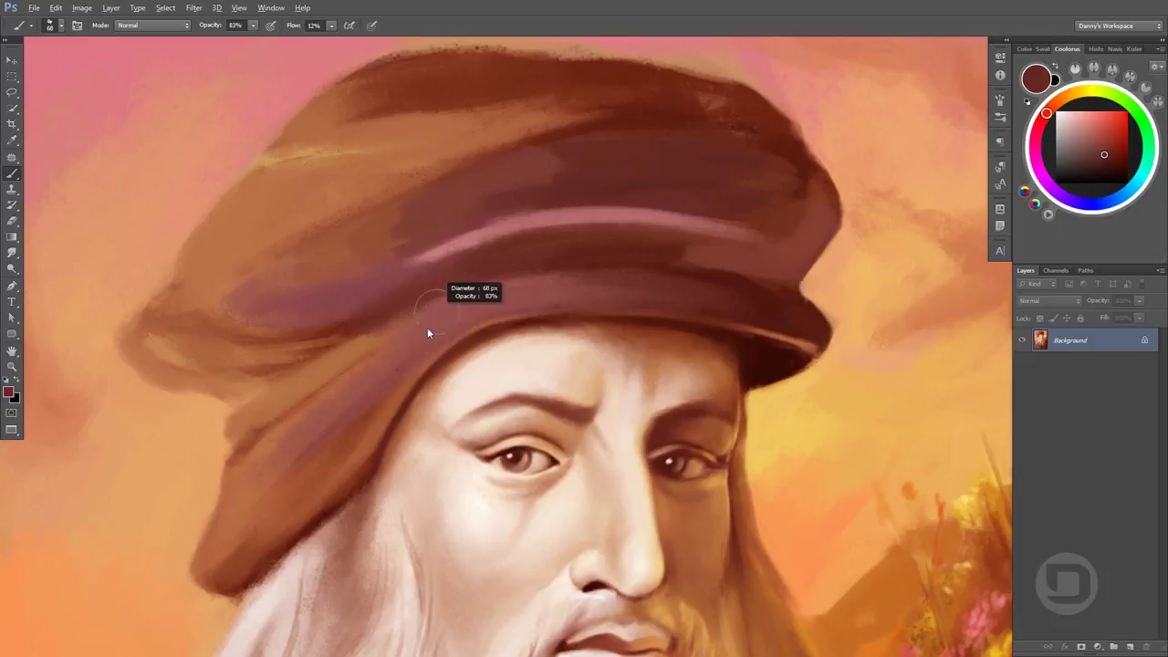
alt+click(432, 325)
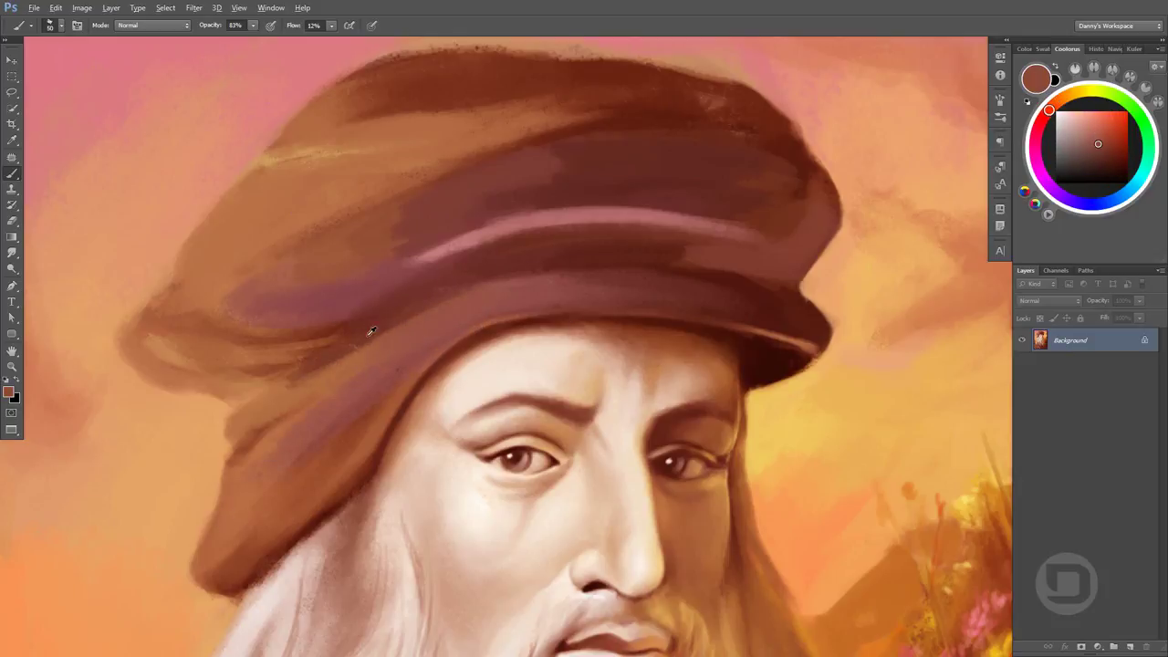
alt+click(443, 249)
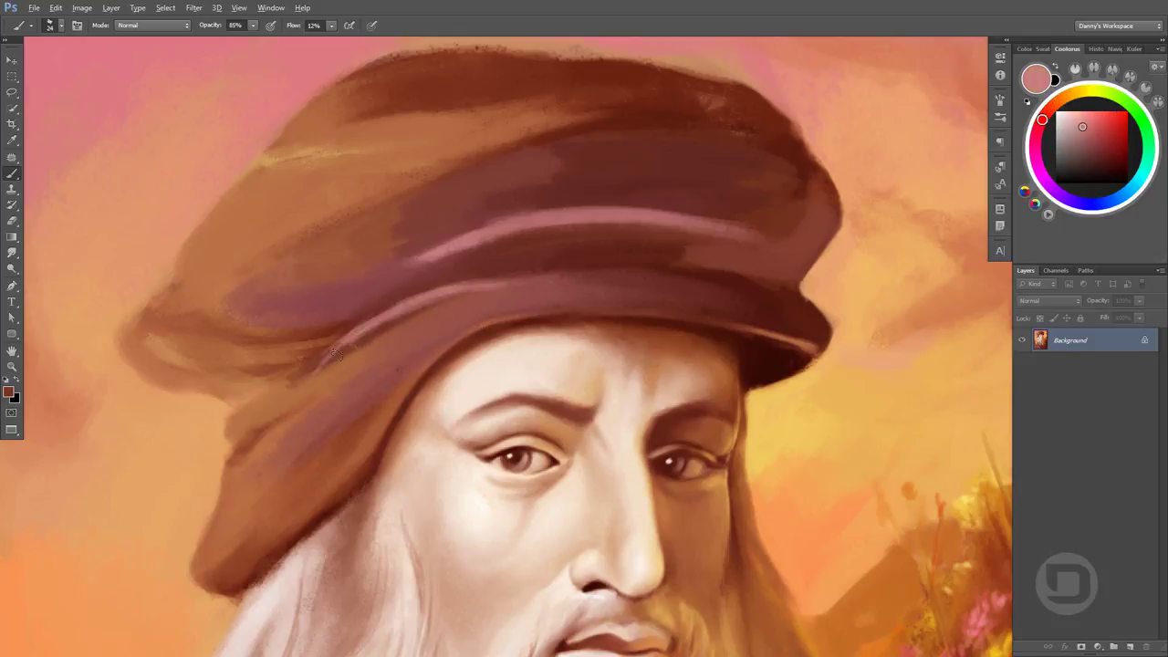
alt+click(334, 355)
drag(374, 324, 525, 283)
alt+click(365, 319)
Lighten the lower-left hat band with finer mauve strokes
alt+click(534, 292)
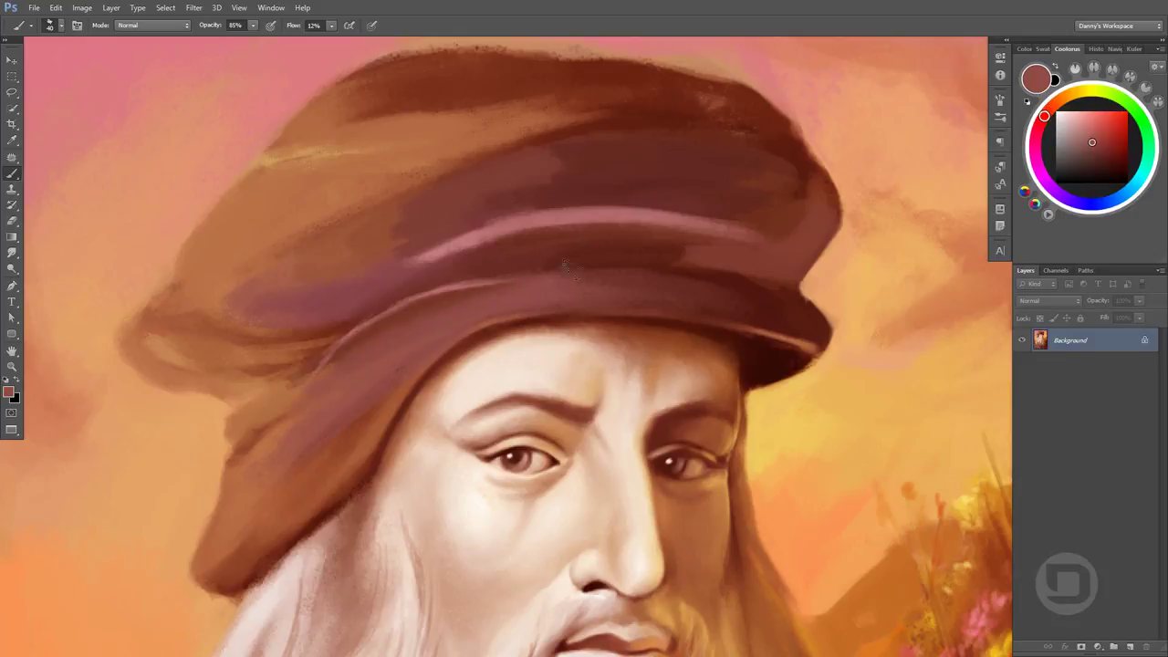
alt+click(327, 372)
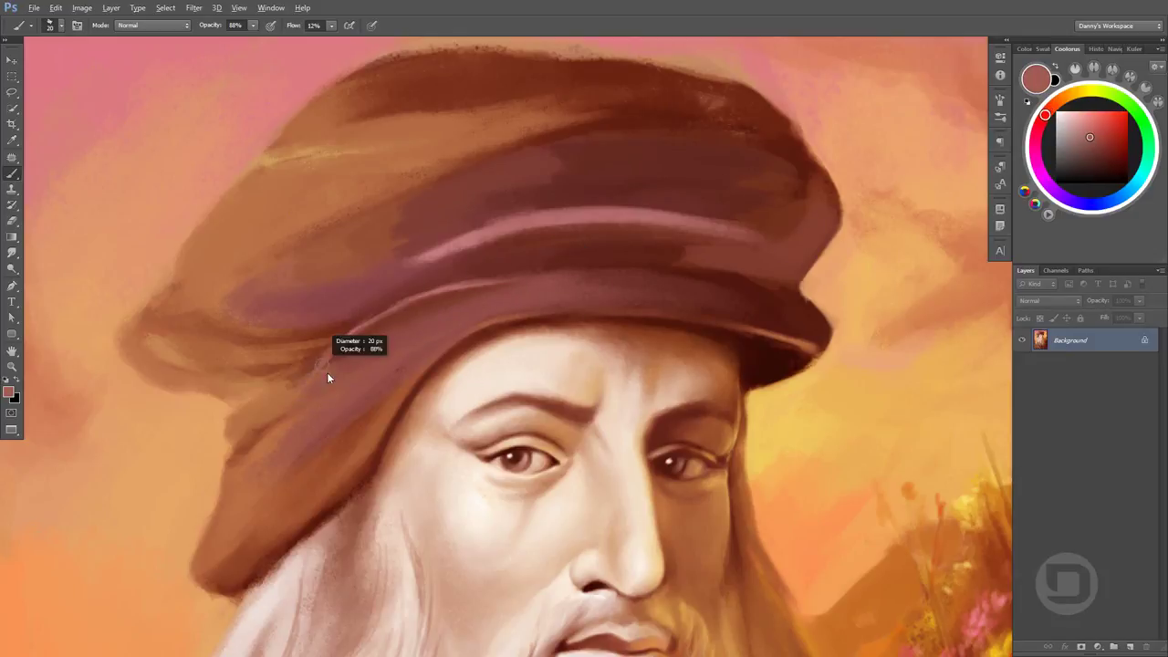
alt+click(431, 340)
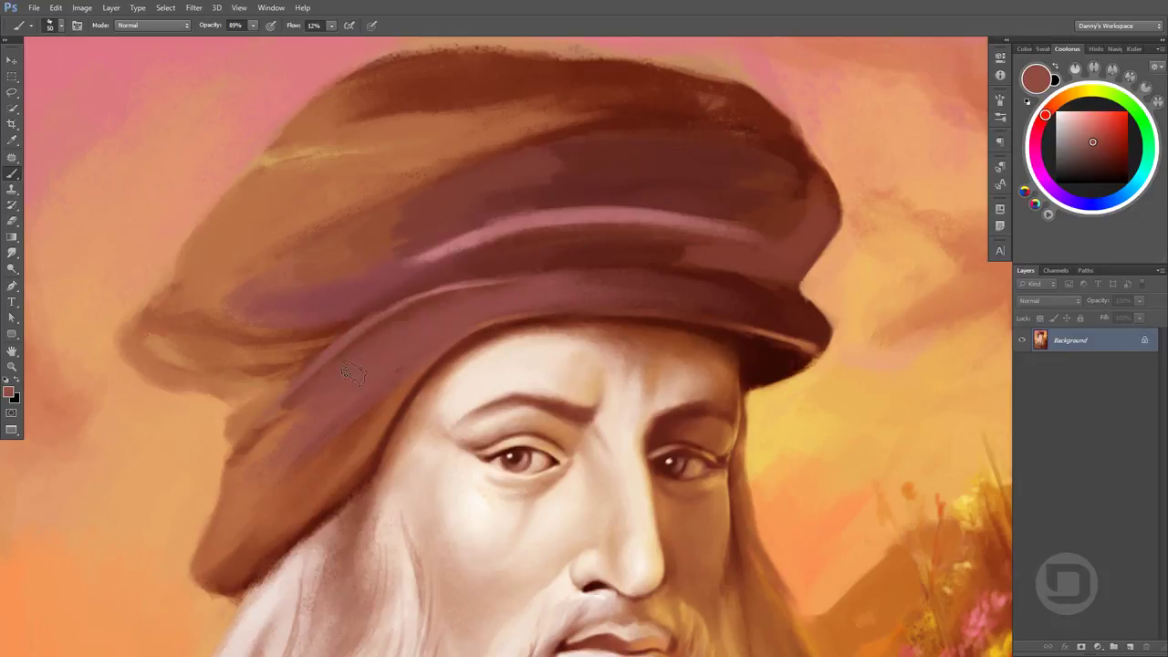
mouse_move(416, 366)
mouse_down()
mouse_move(301, 456)
mouse_move(292, 483)
mouse_up()
alt+click(404, 372)
Shade the lower brim edge in dark brown and add a light pink stroke to the brim
alt+click(208, 561)
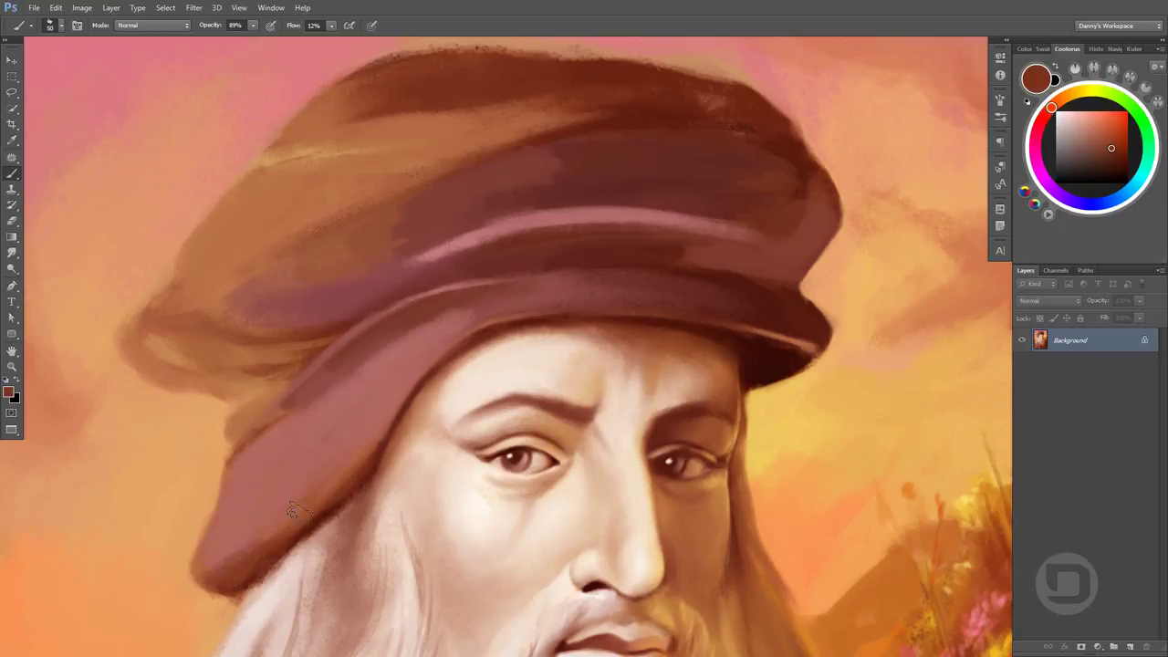
mouse_move(208, 560)
mouse_down()
mouse_move(365, 434)
mouse_move(235, 530)
mouse_up()
alt+click(356, 438)
alt+click(232, 552)
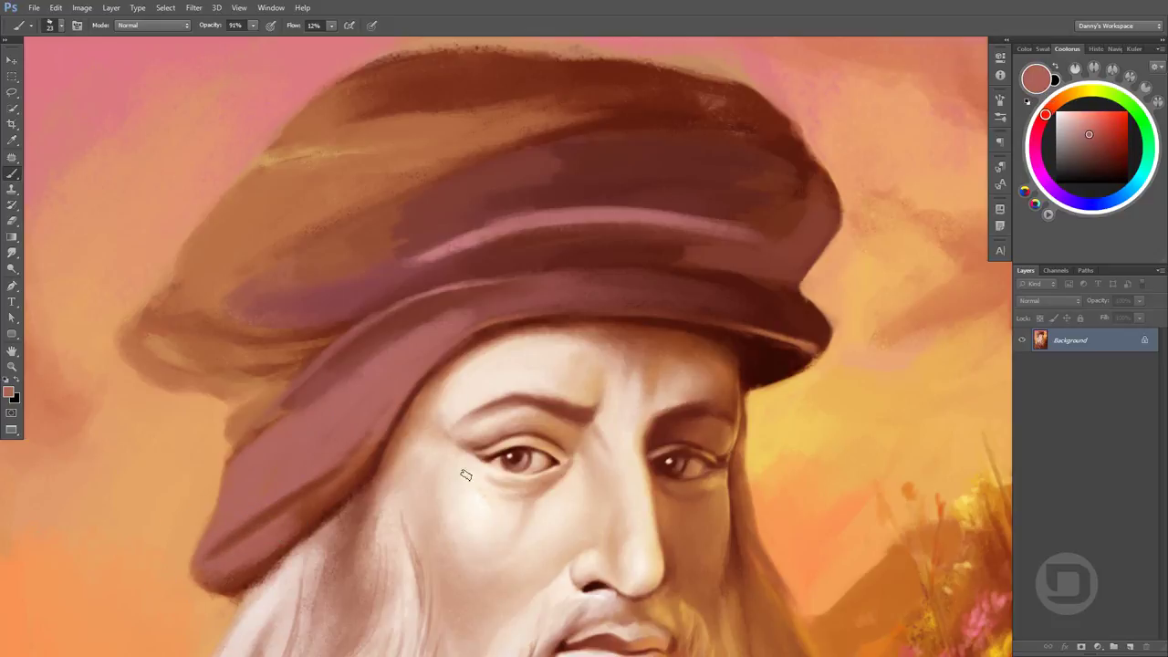
drag(511, 369, 534, 314)
alt+click(261, 473)
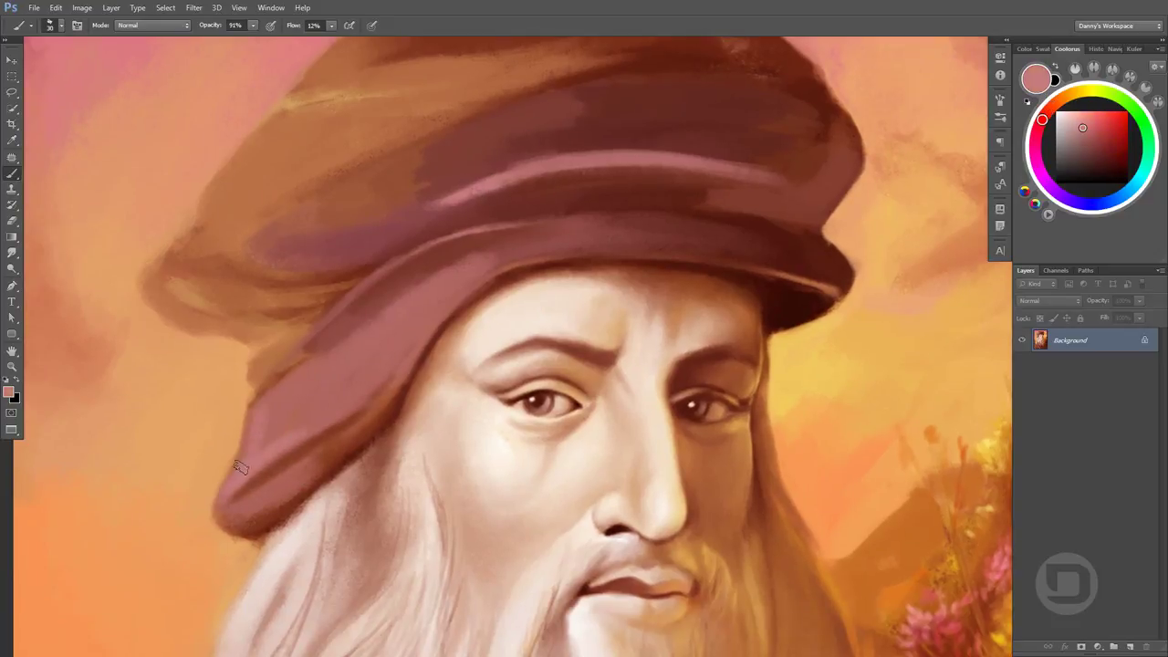
alt+click(235, 455)
mouse_move(306, 408)
mouse_down()
mouse_move(234, 480)
mouse_move(310, 384)
mouse_move(256, 485)
mouse_move(465, 285)
mouse_up()
Add dark brown shading and pink highlight strokes along the brim
alt+click(263, 485)
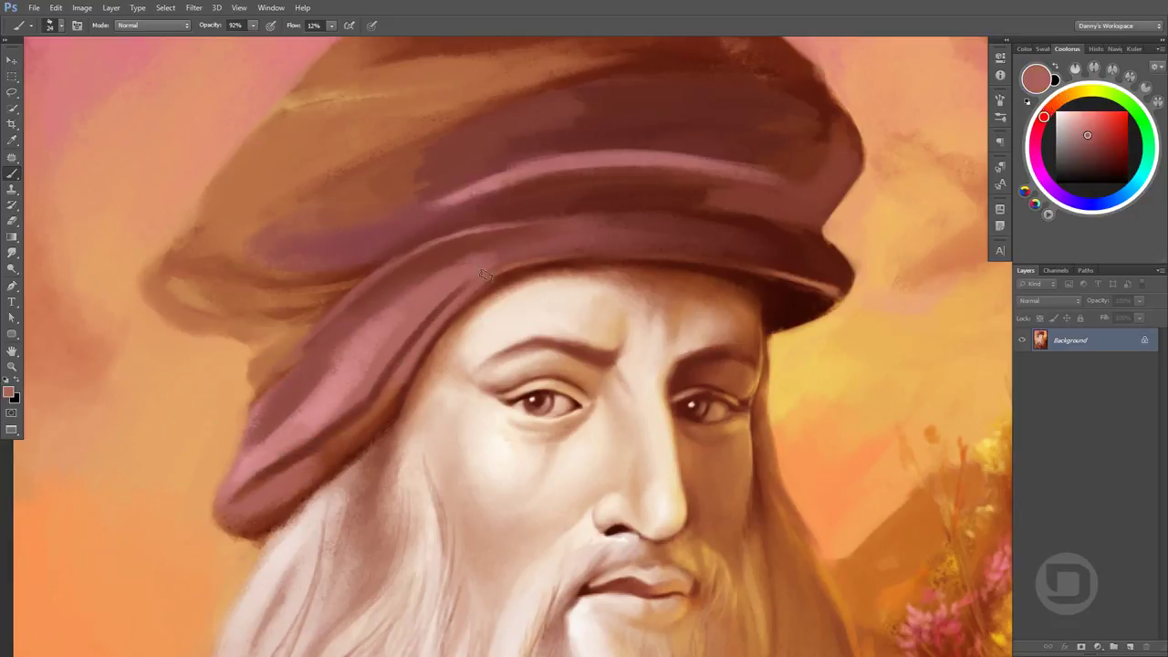
drag(401, 343, 529, 214)
alt+click(376, 356)
drag(375, 365, 296, 433)
mouse_move(332, 365)
mouse_down()
mouse_move(383, 333)
mouse_move(292, 401)
mouse_move(260, 449)
mouse_up()
alt+click(310, 382)
alt+click(284, 381)
Highlight the lower-left brim with light pink strokes and dabs
alt+click(319, 356)
drag(272, 406, 239, 470)
alt+click(282, 396)
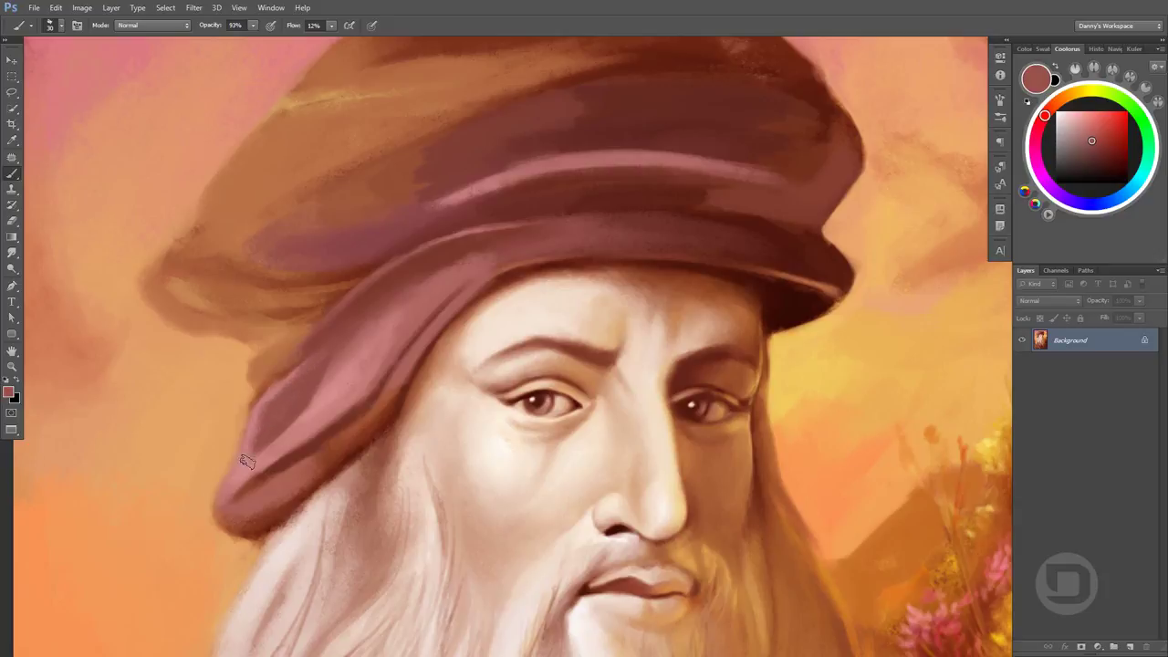
alt+click(304, 361)
alt+click(274, 383)
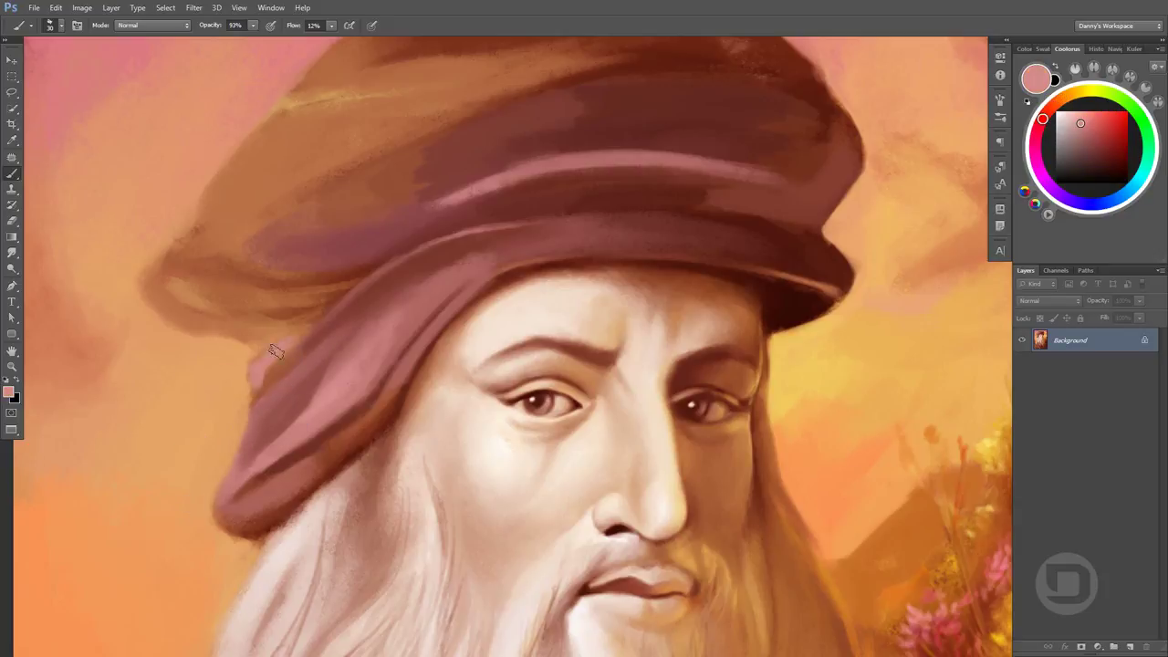
drag(256, 390, 292, 349)
Paint a pink stroke across the top of the turban
alt+click(360, 268)
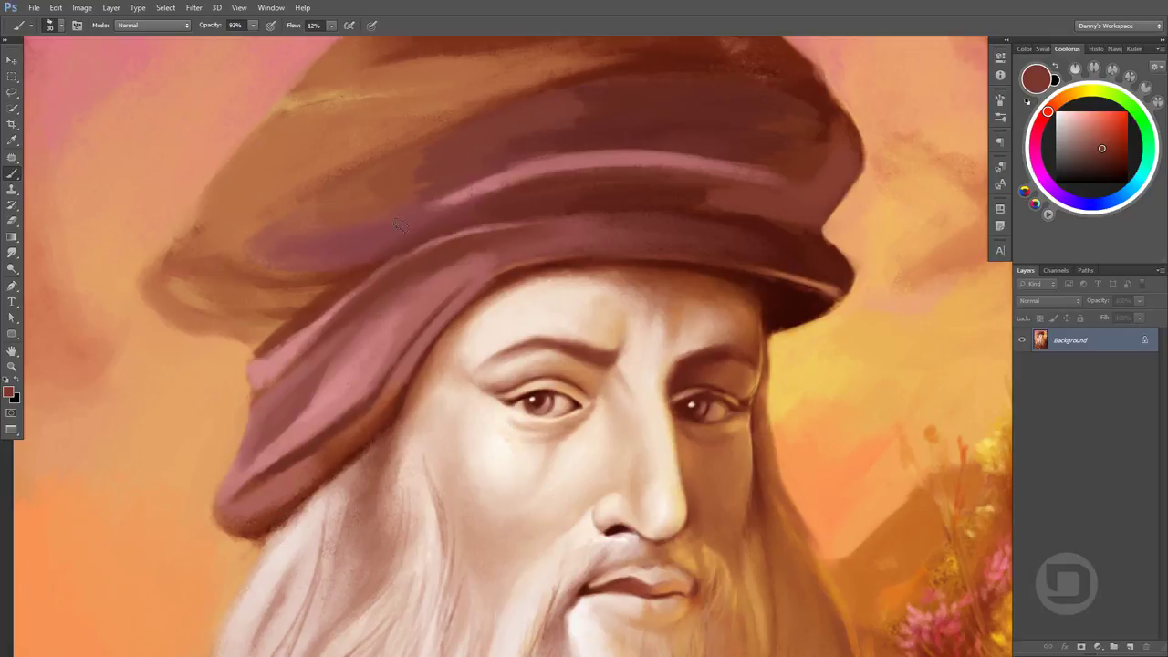
alt+click(495, 155)
drag(374, 101, 589, 62)
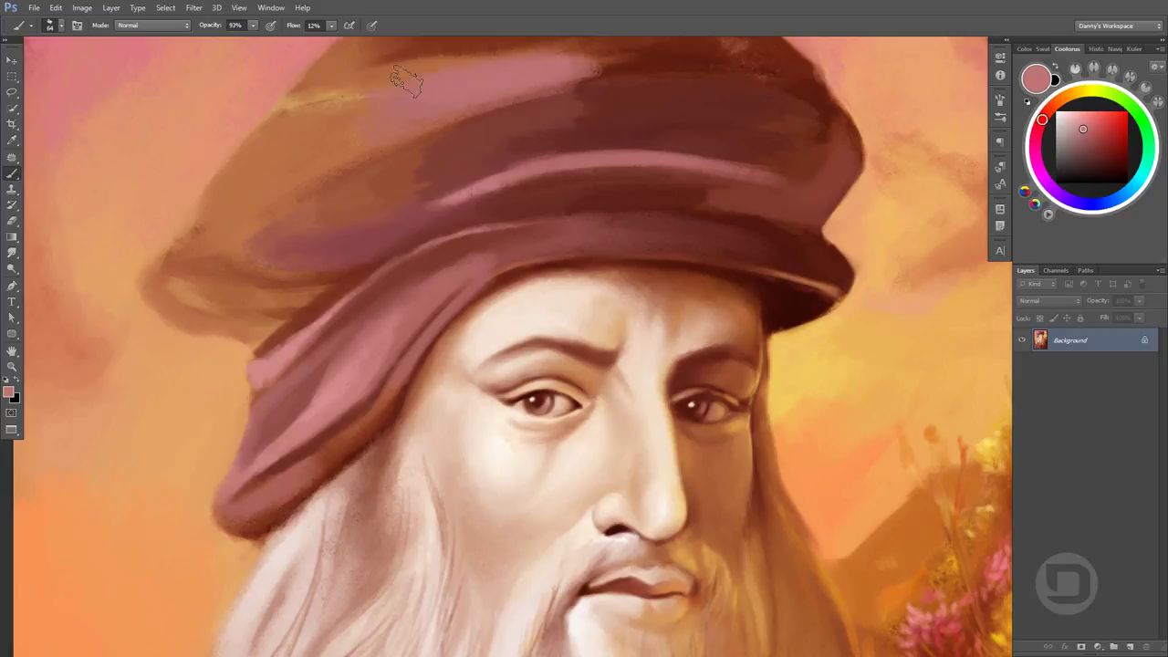
Smooth the speckled turban top and darken its upper-left edge with brownish pink
scroll(406, 82, up, 3)
drag(707, 208, 447, 224)
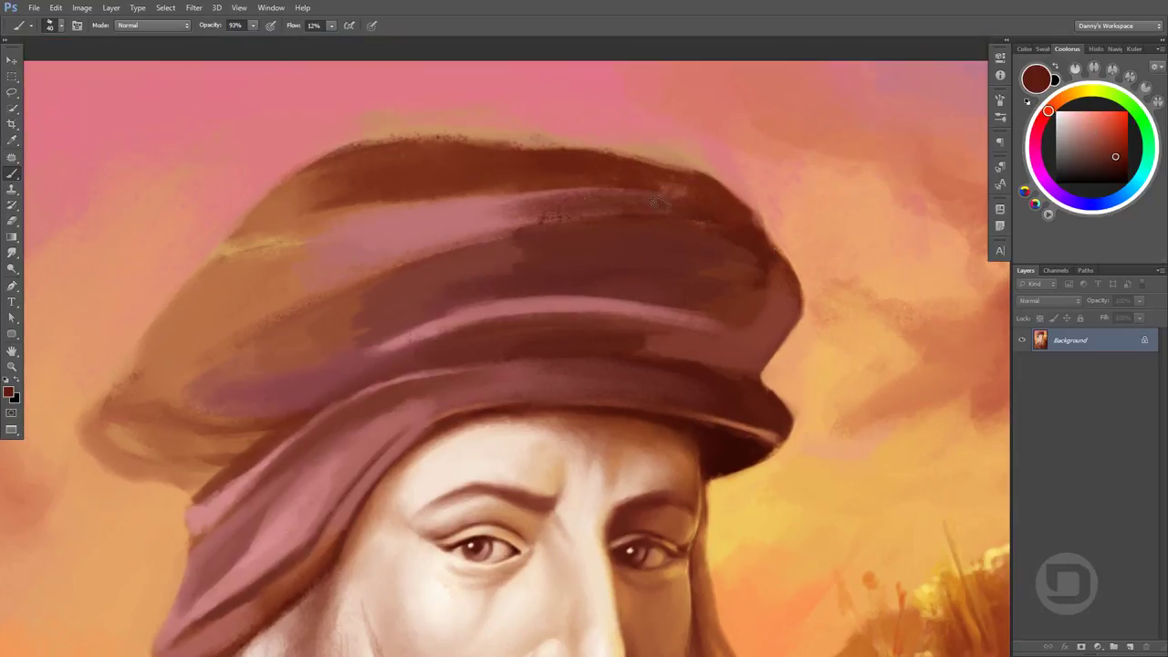
alt+click(420, 179)
drag(339, 224, 210, 267)
alt+click(180, 400)
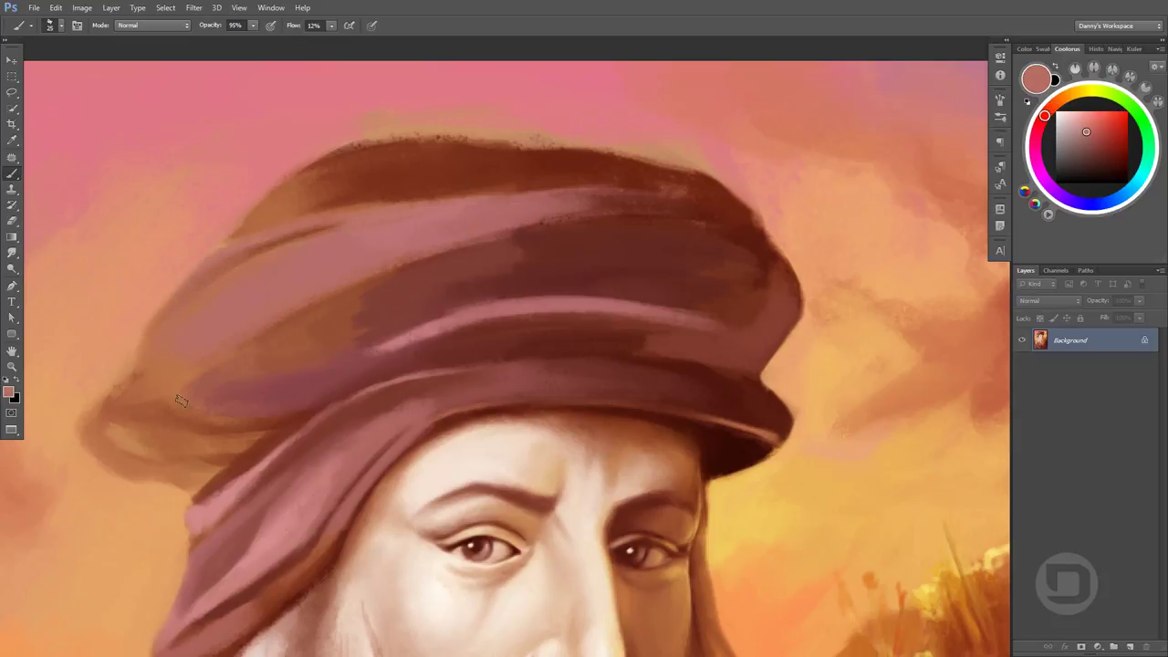
drag(155, 356, 292, 265)
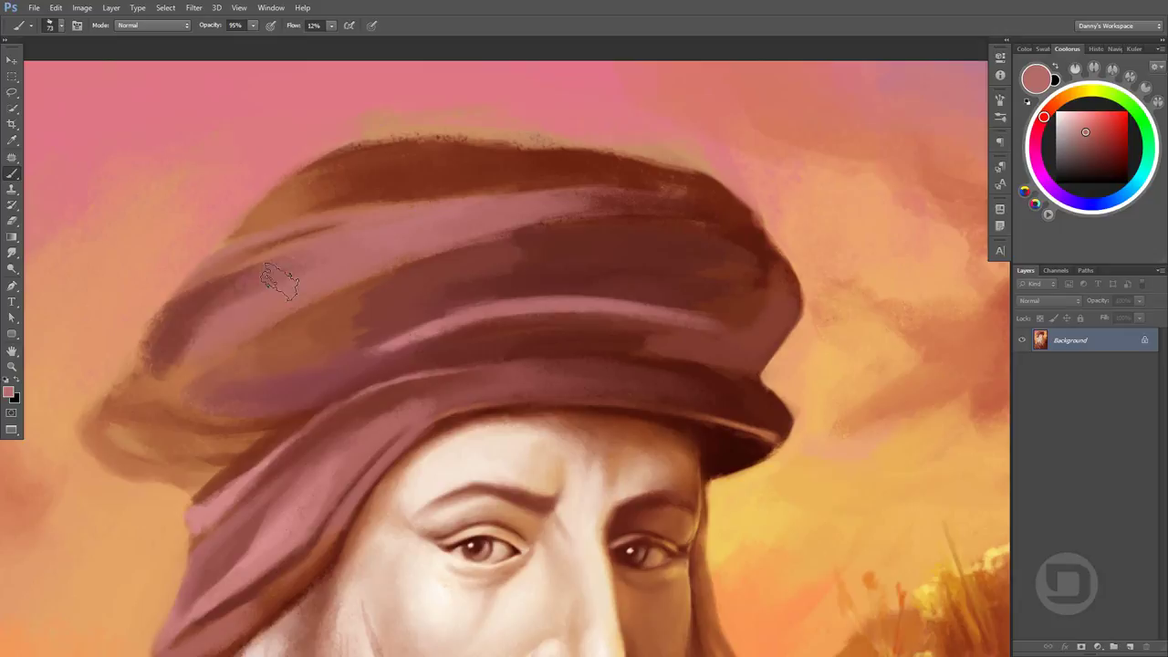
Repaint the turban's upper-left edge in darker reddish mauve
alt+click(417, 221)
drag(219, 256, 157, 319)
alt+click(177, 305)
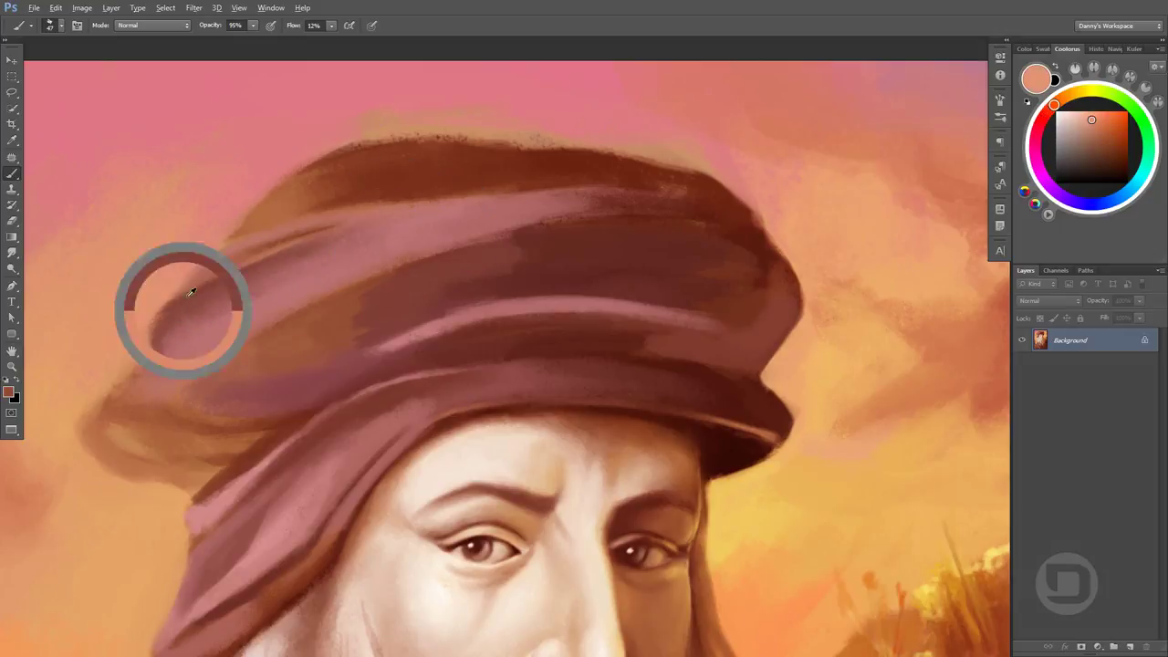
alt+click(182, 330)
drag(229, 301, 151, 356)
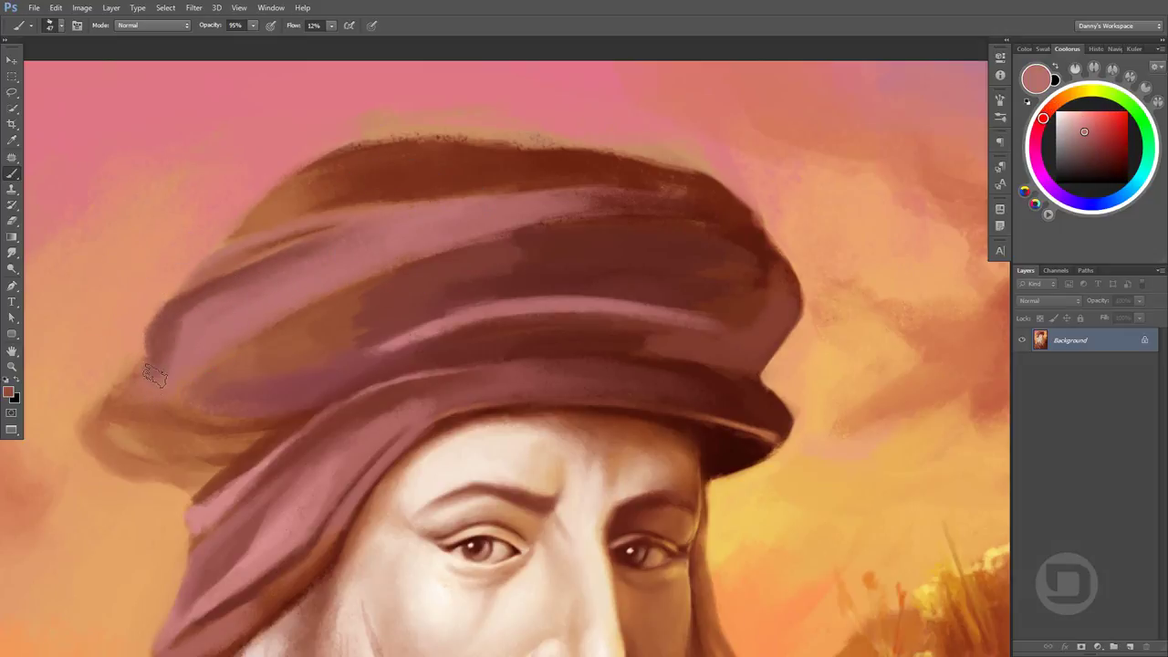
drag(233, 292, 155, 383)
alt+click(266, 295)
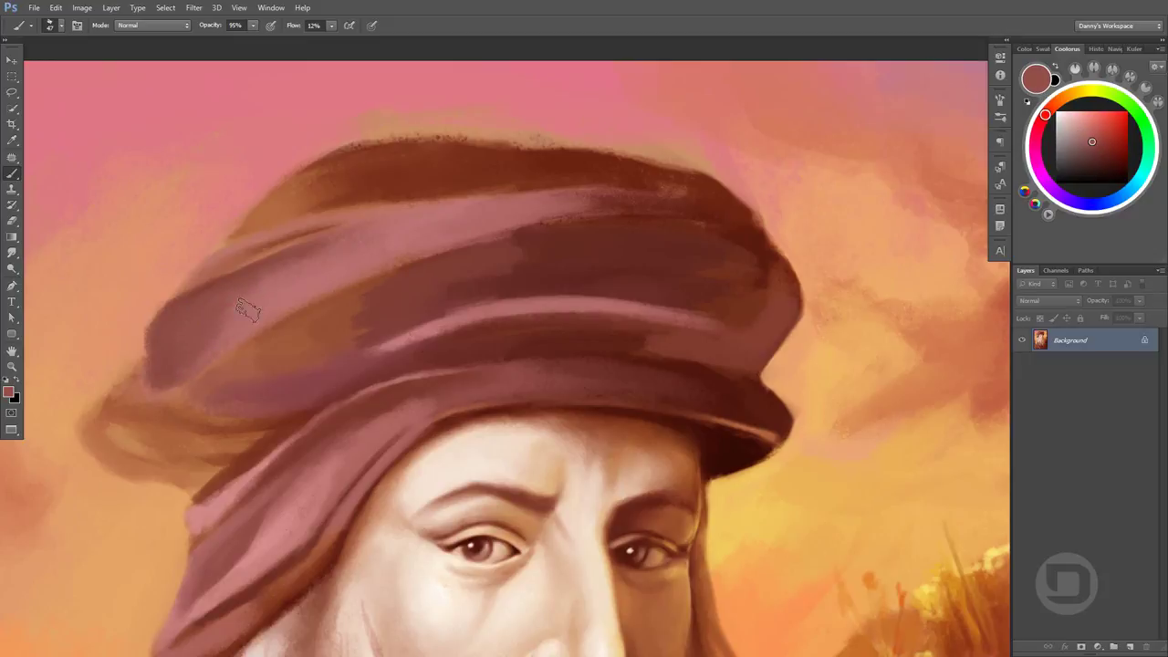
Deepen the lower-left band with dark brown strokes, then repaint it in mauve
alt+click(319, 332)
drag(274, 337, 178, 410)
drag(365, 283, 174, 438)
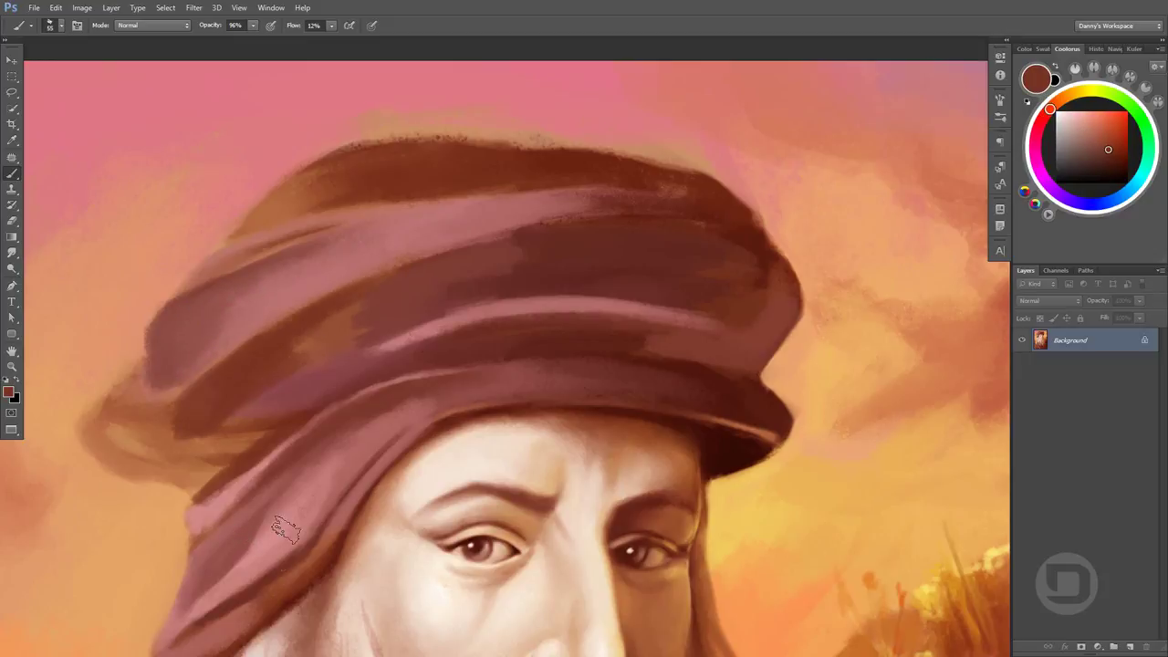
alt+click(356, 308)
drag(406, 306, 283, 384)
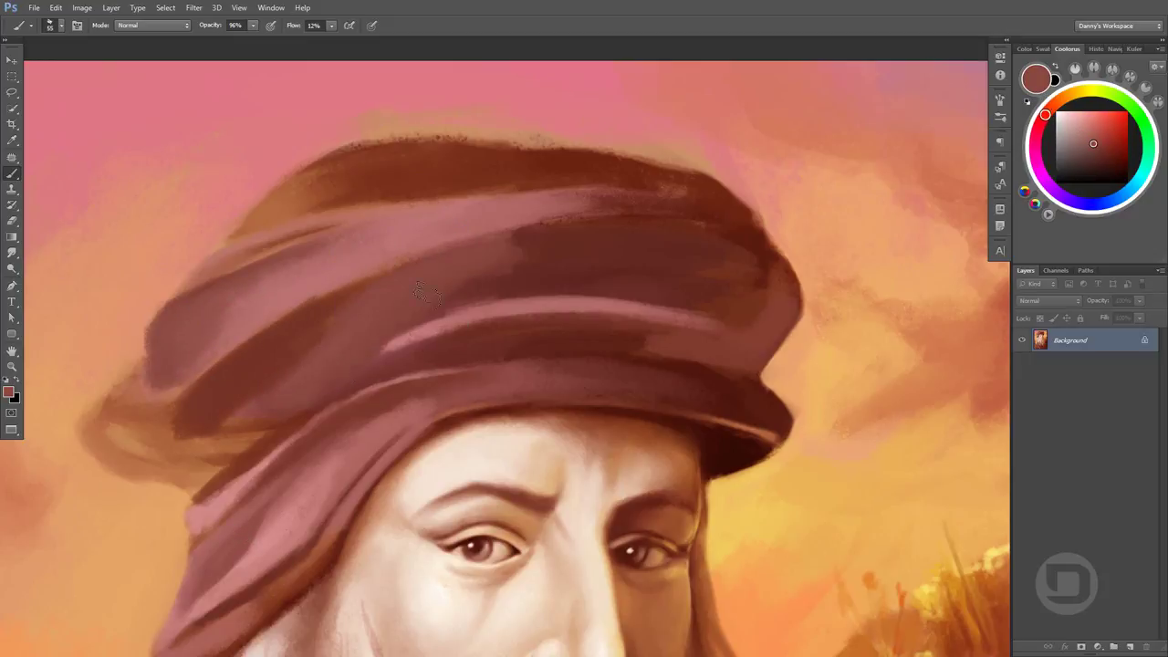
Lighten and blend the upper-left band with lighter mauve strokes
alt+click(436, 294)
drag(429, 329, 296, 424)
alt+click(404, 313)
mouse_move(479, 251)
mouse_down()
mouse_move(343, 329)
mouse_move(361, 334)
mouse_move(274, 365)
mouse_up()
alt+click(364, 283)
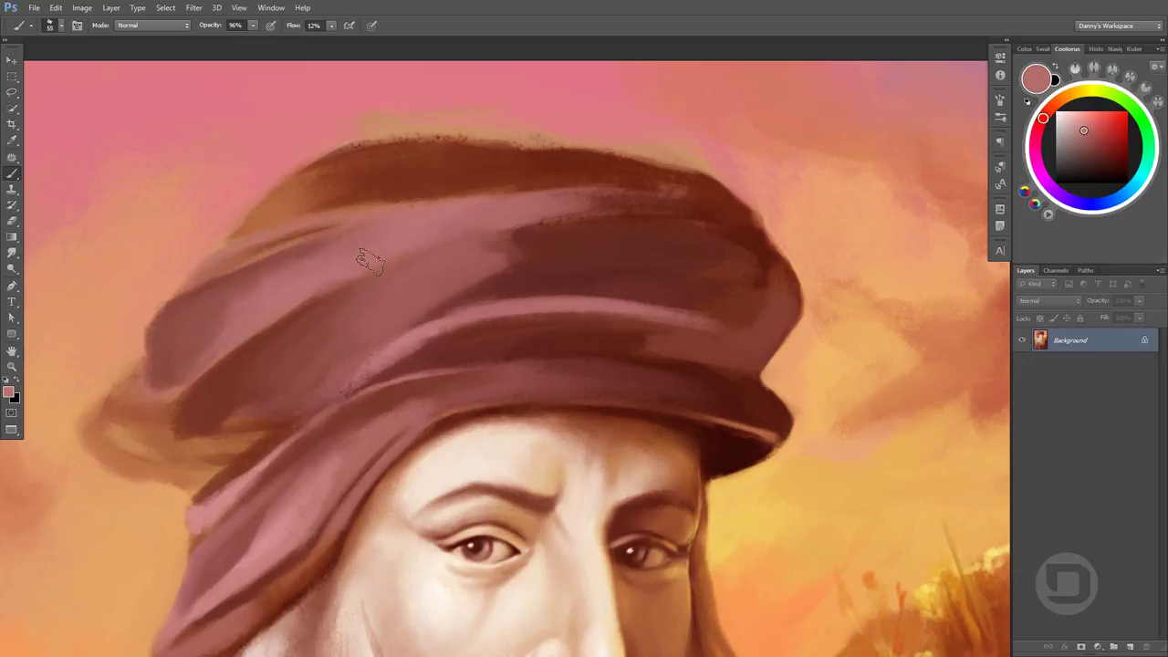
alt+click(283, 326)
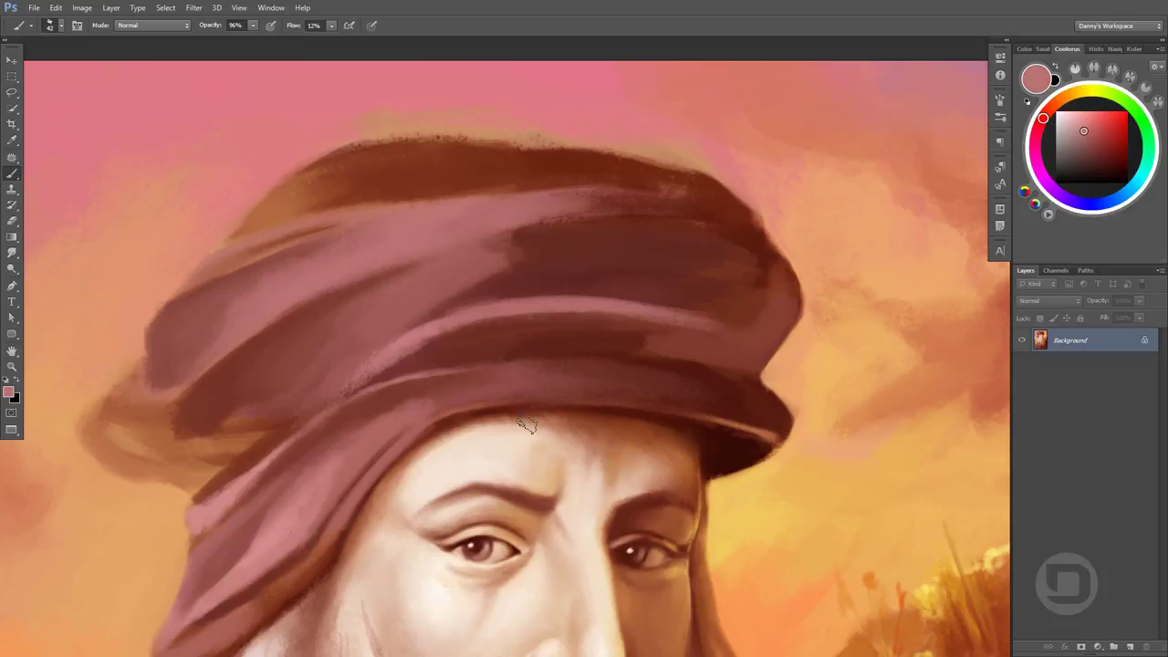
Set the brush to full opacity and paint dark red-brown along the turban edge
key(0)
alt+click(428, 300)
drag(595, 317, 612, 283)
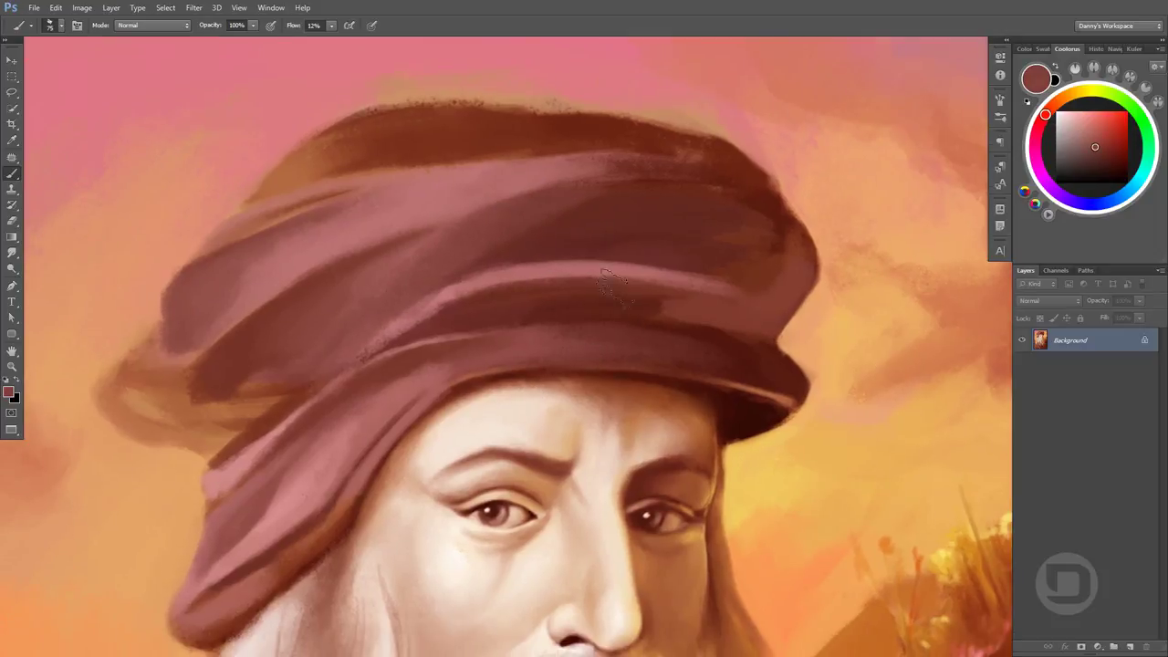
alt+click(419, 334)
alt+click(588, 272)
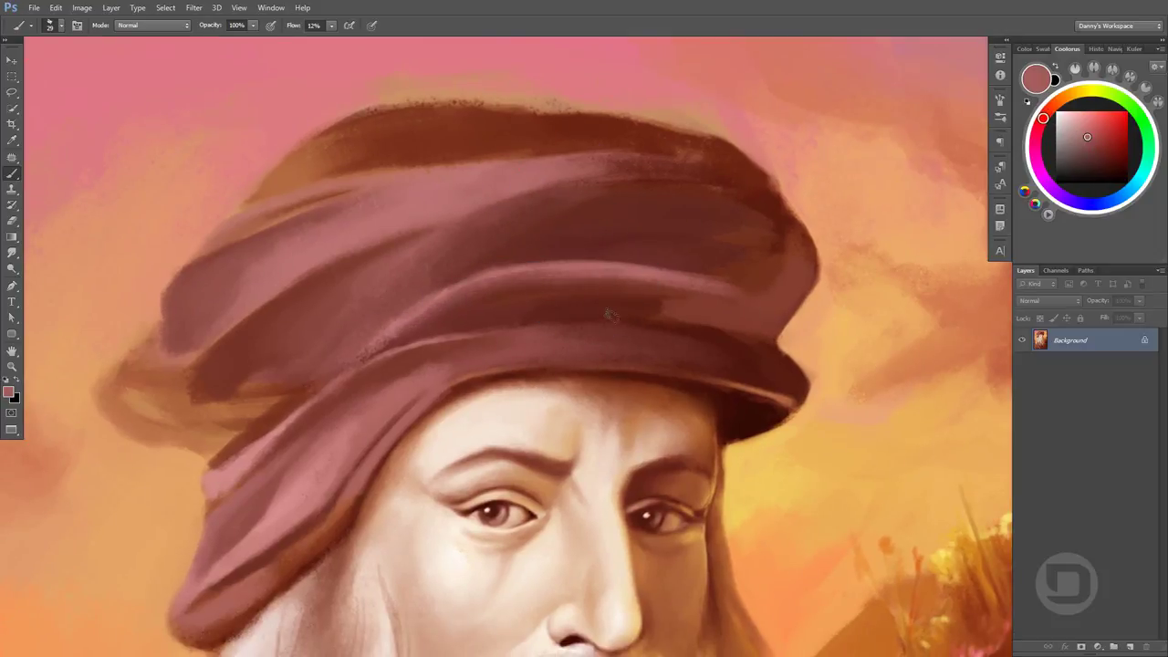
alt+click(754, 366)
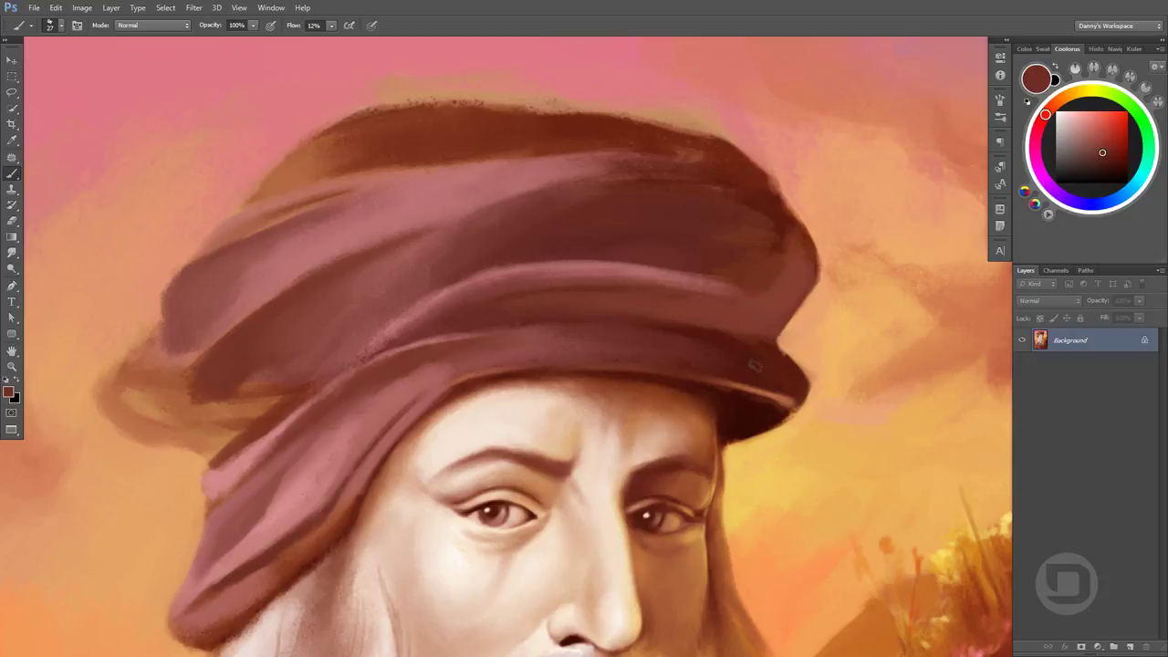
drag(754, 365, 759, 343)
Darken and smooth the turban's left edge with sampled turban colours
alt+click(153, 338)
drag(127, 384, 164, 337)
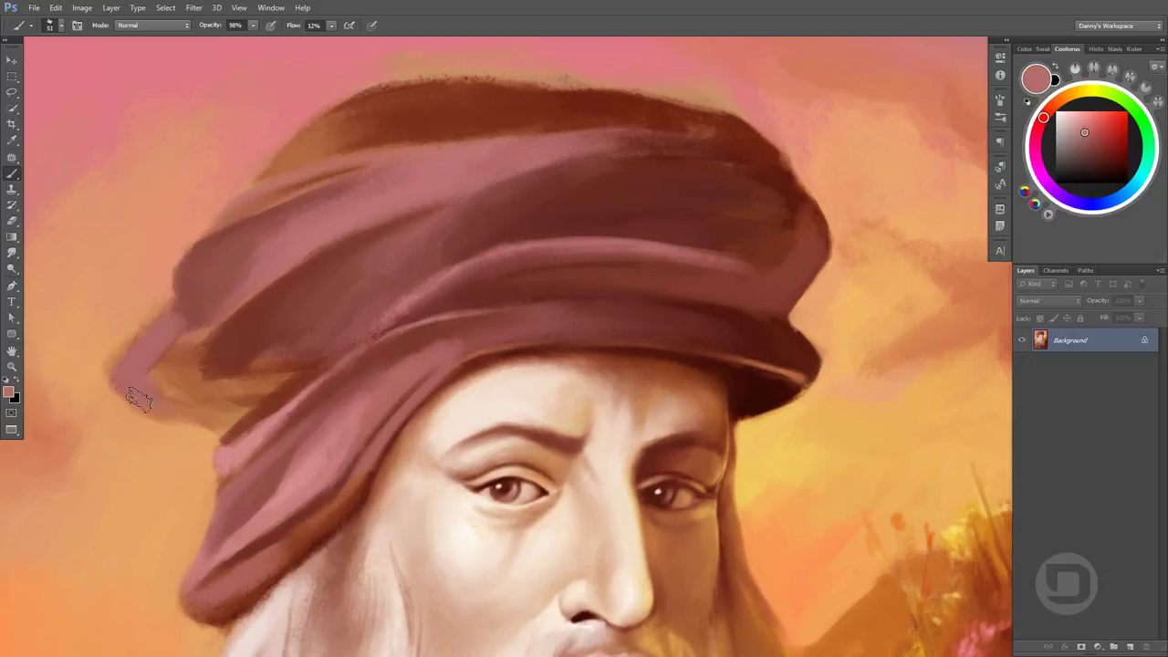
mouse_move(165, 383)
mouse_down()
mouse_move(219, 370)
mouse_move(151, 393)
mouse_move(210, 274)
mouse_up()
alt+click(259, 245)
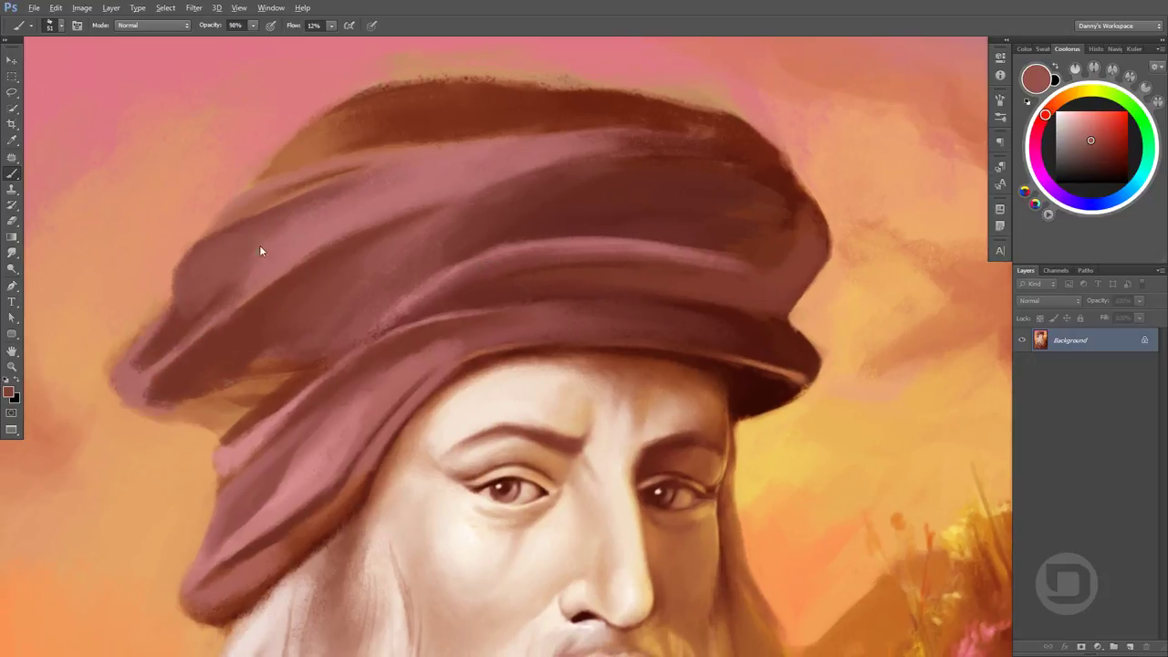
drag(191, 337, 256, 264)
Soften the left edge with sky peach, then darken the lower-left edge in dark brown
alt+click(209, 311)
mouse_move(146, 374)
mouse_down()
mouse_move(237, 301)
mouse_move(169, 319)
mouse_up()
alt+click(146, 365)
alt+click(115, 380)
alt+click(183, 388)
drag(155, 411, 264, 379)
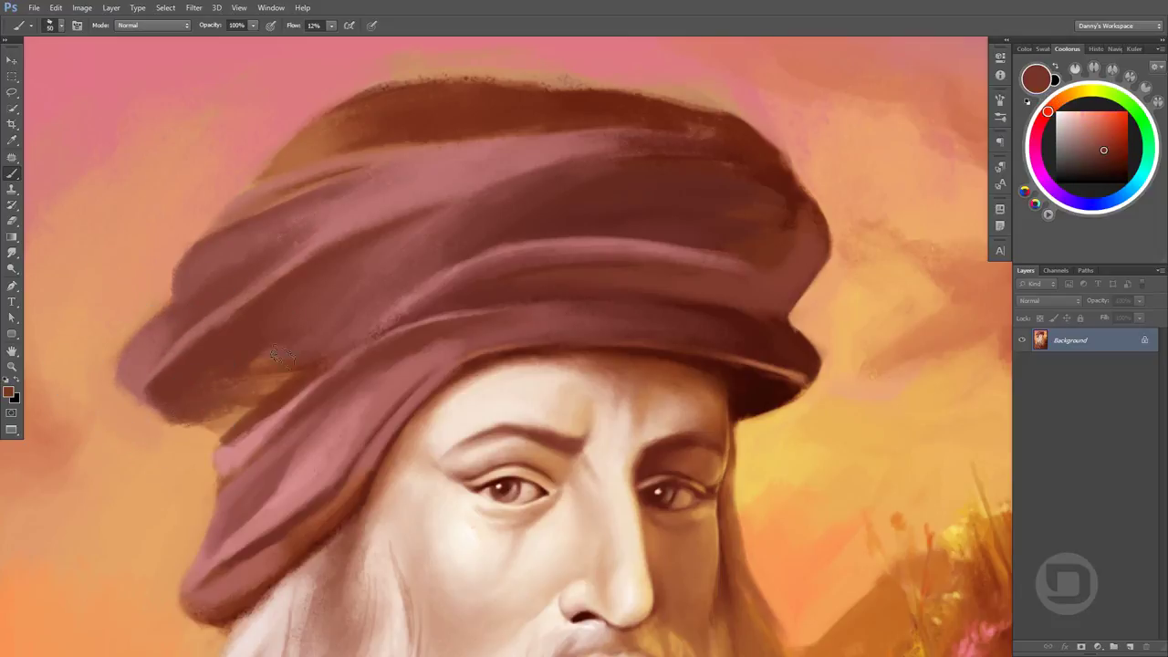
Lighten the turban's lower-left edge with peach from the sky
alt+click(107, 391)
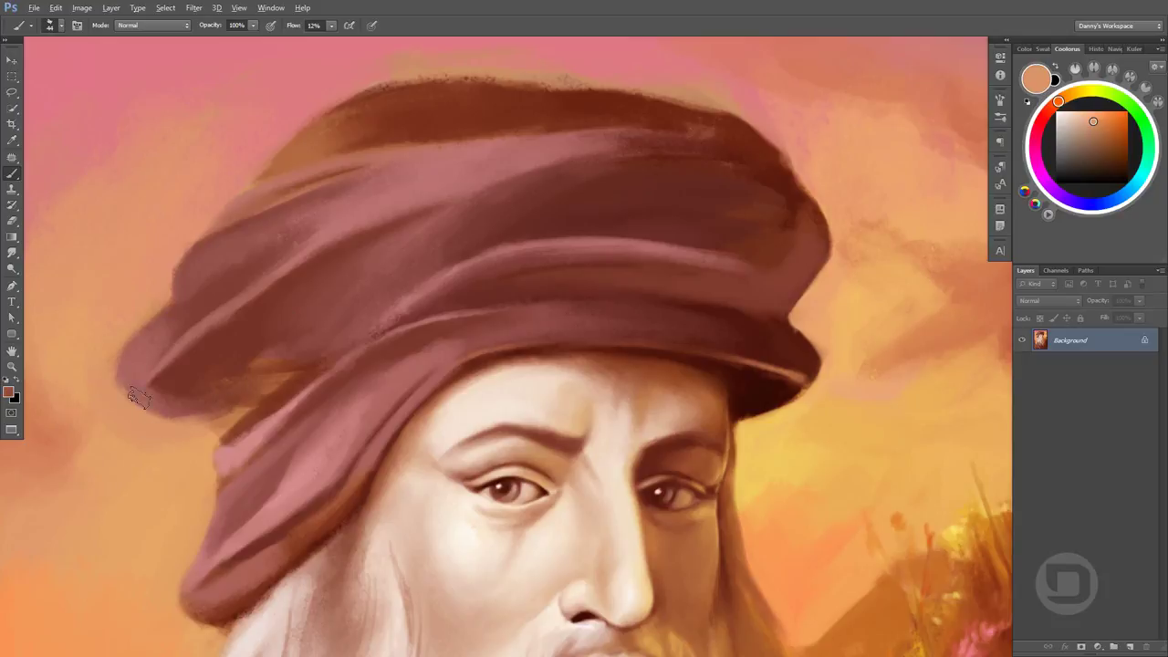
drag(136, 397, 196, 415)
alt+click(275, 354)
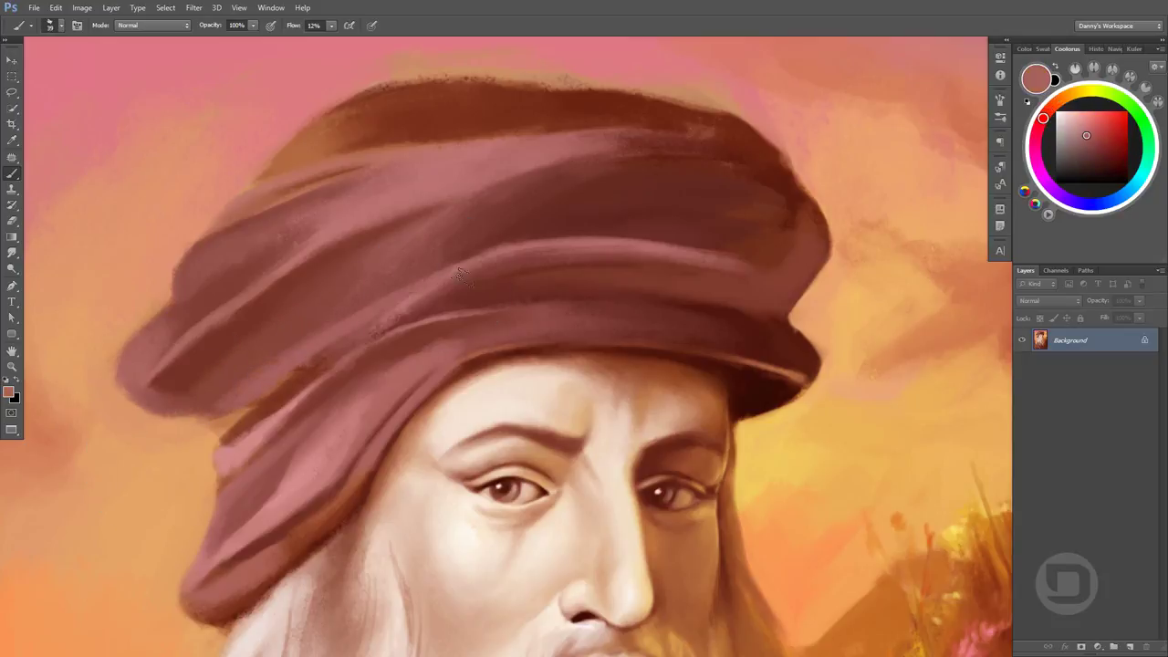
alt+click(239, 399)
alt+click(222, 417)
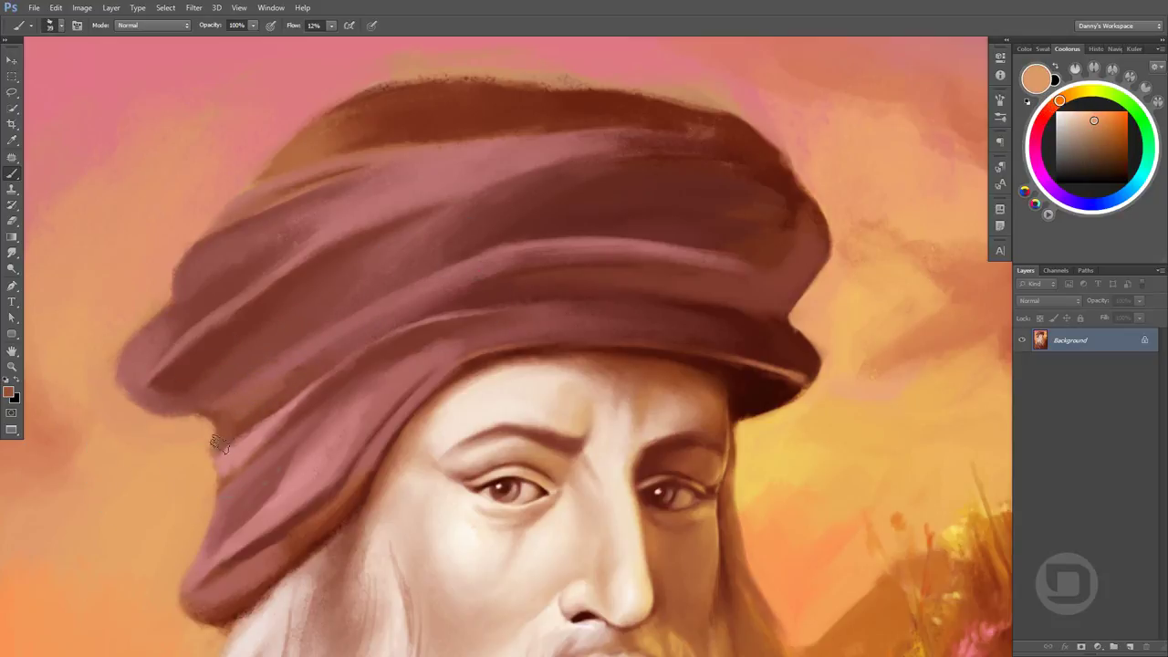
scroll(699, 326, down, 3)
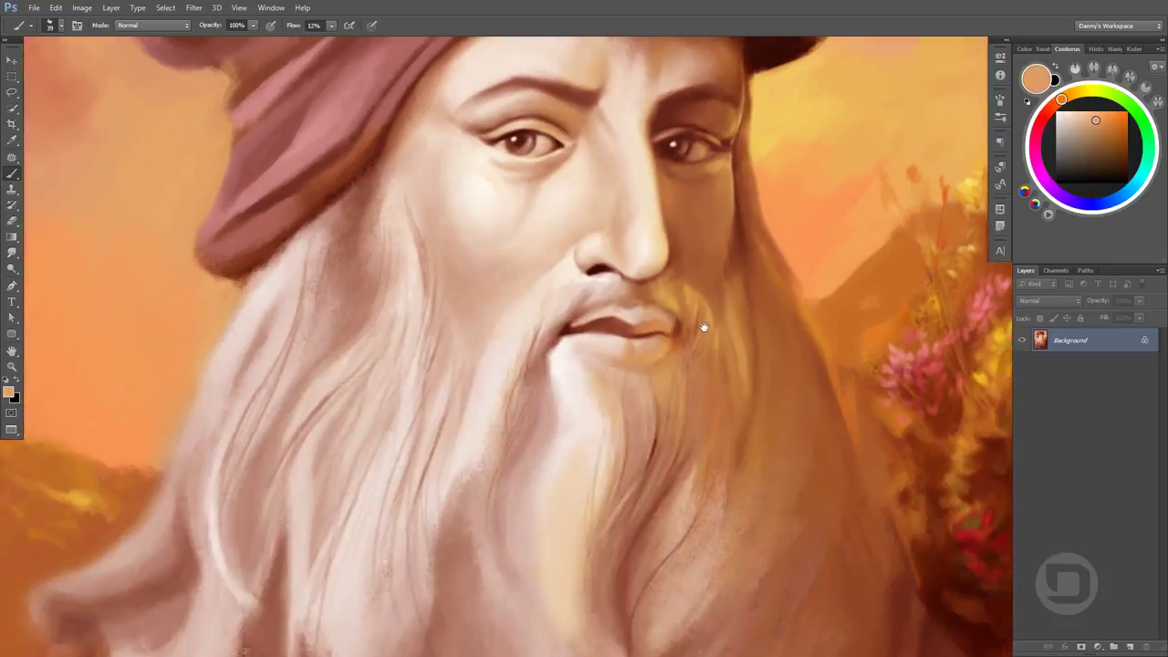
drag(699, 326, 721, 233)
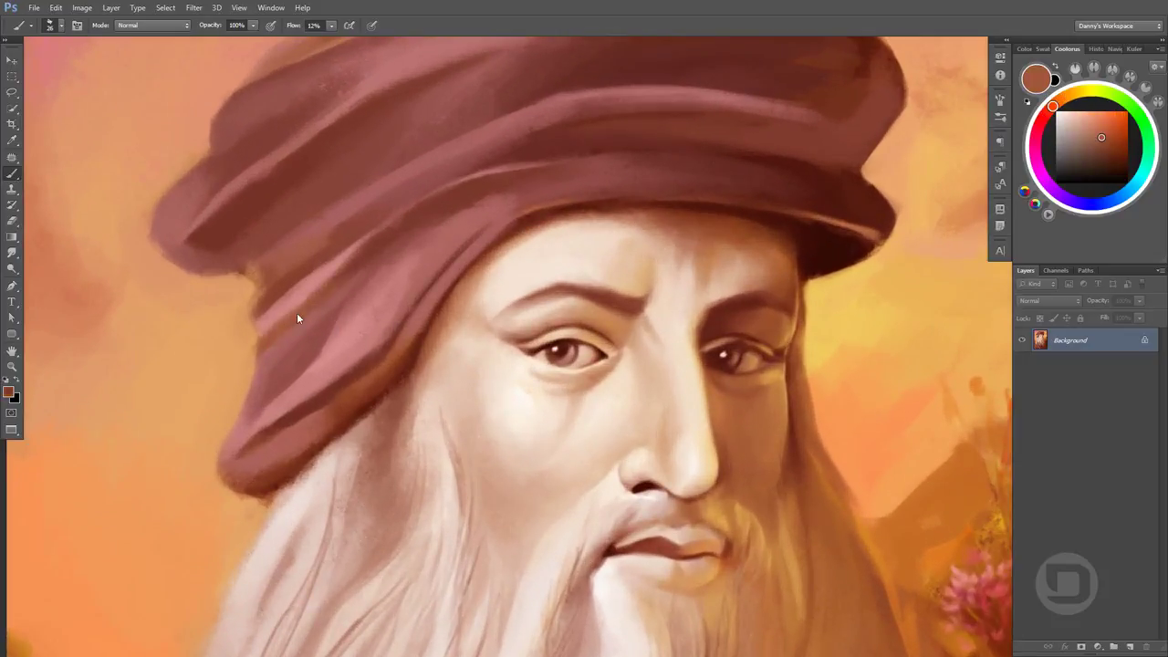
Blend the turban's dark top band with lighter pink strokes
alt+click(287, 285)
drag(607, 227, 552, 369)
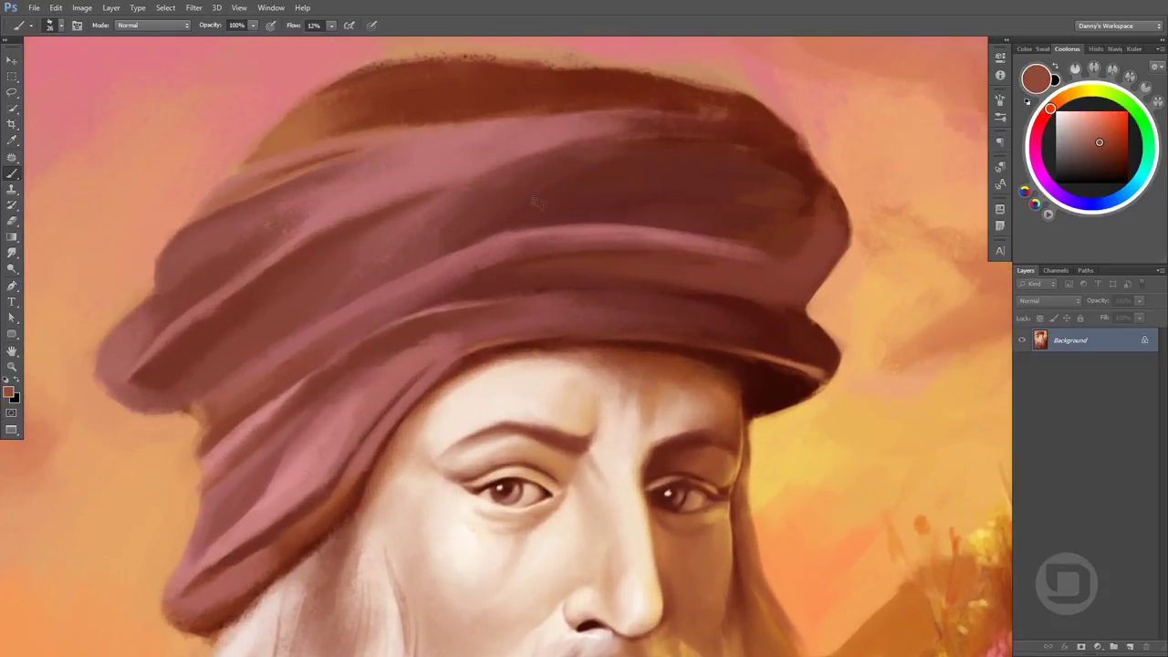
alt+click(262, 152)
mouse_move(408, 78)
mouse_down()
mouse_move(331, 101)
mouse_move(421, 96)
mouse_up()
mouse_move(349, 133)
mouse_down()
mouse_move(513, 84)
mouse_move(600, 77)
mouse_move(366, 119)
mouse_up()
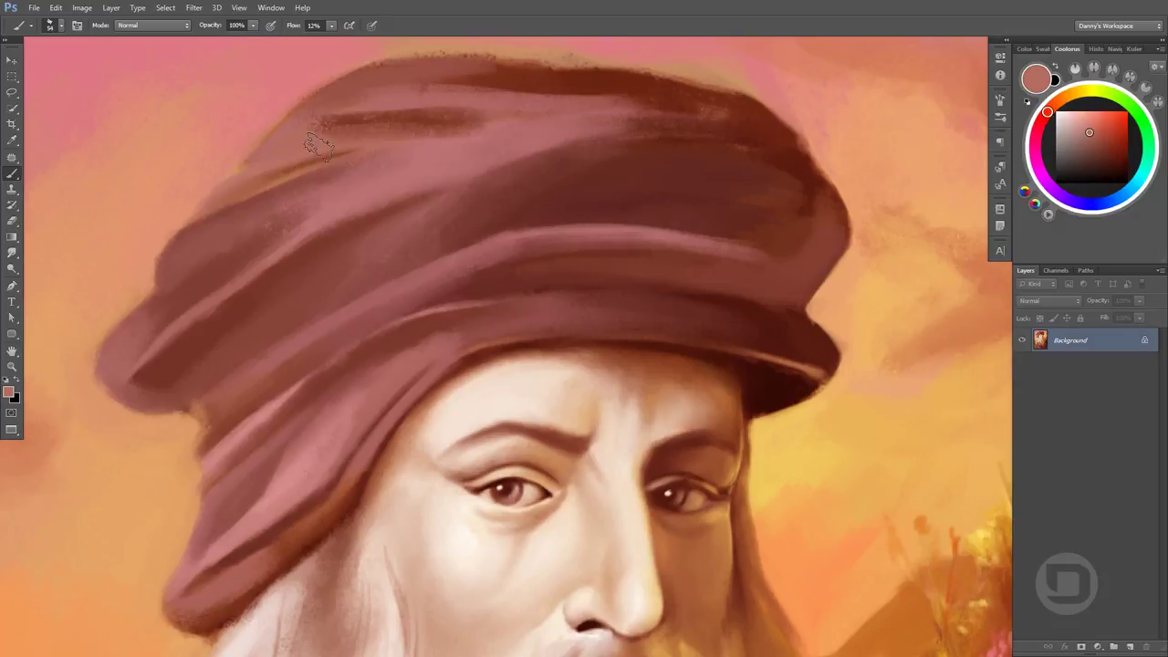
Paint strokes across the upper band and along the turban's top edge
alt+click(434, 90)
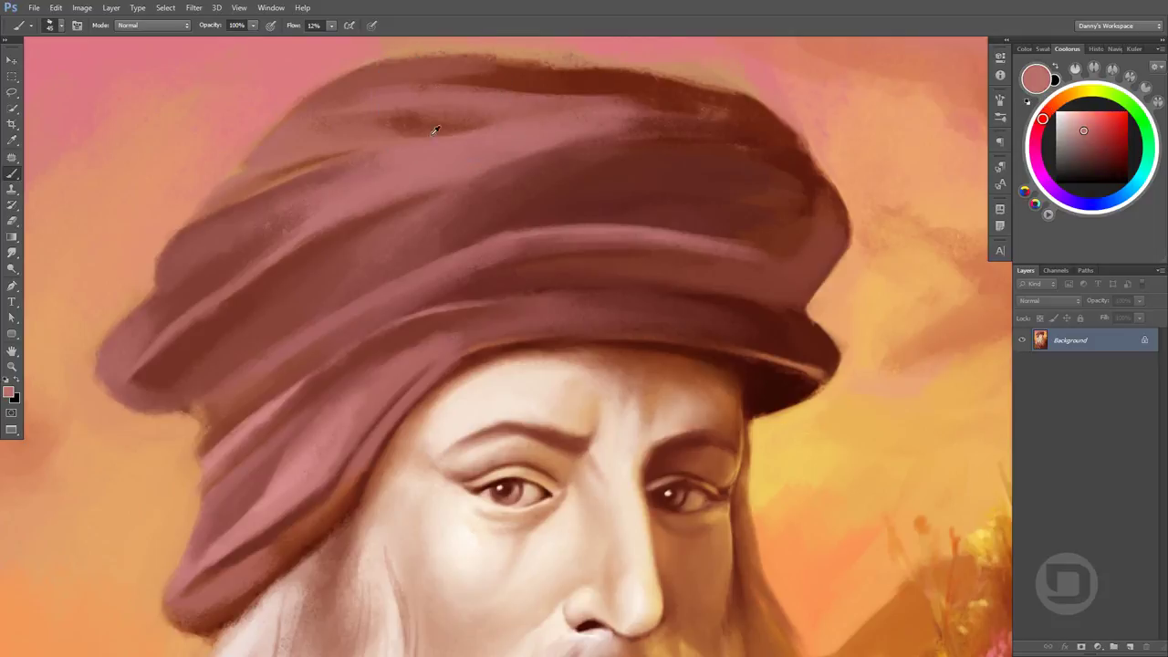
drag(394, 121, 573, 108)
alt+click(626, 79)
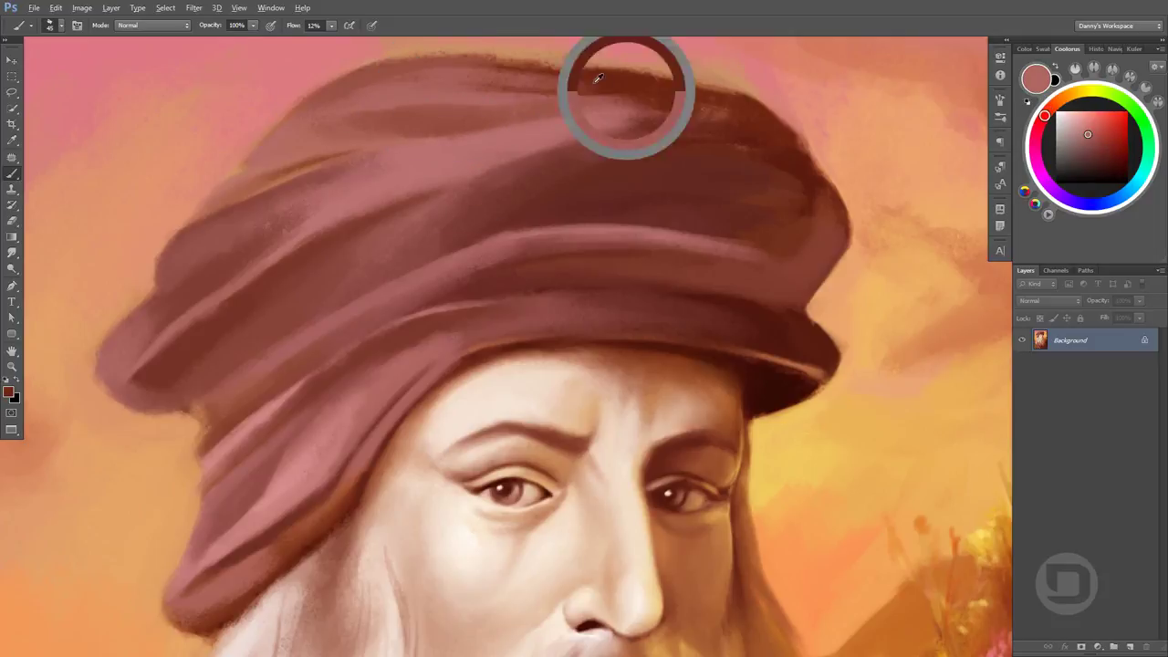
drag(649, 94, 390, 62)
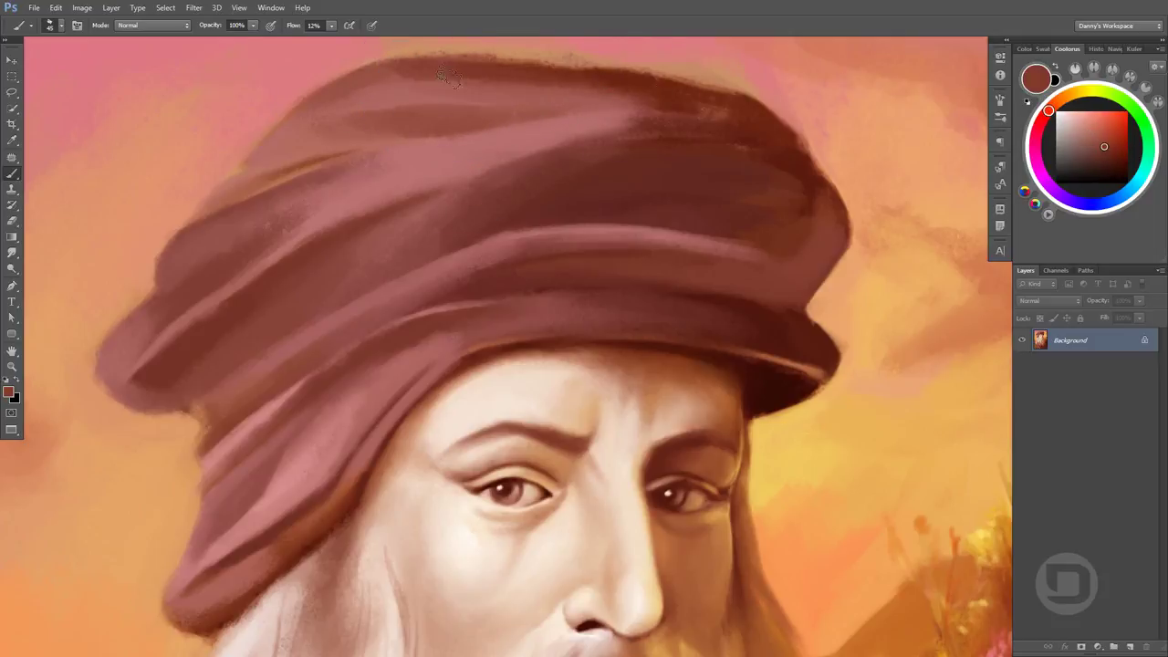
alt+click(221, 168)
Zoom out to review the portrait and resample darker reds from the turban
key(ctrl+minus)
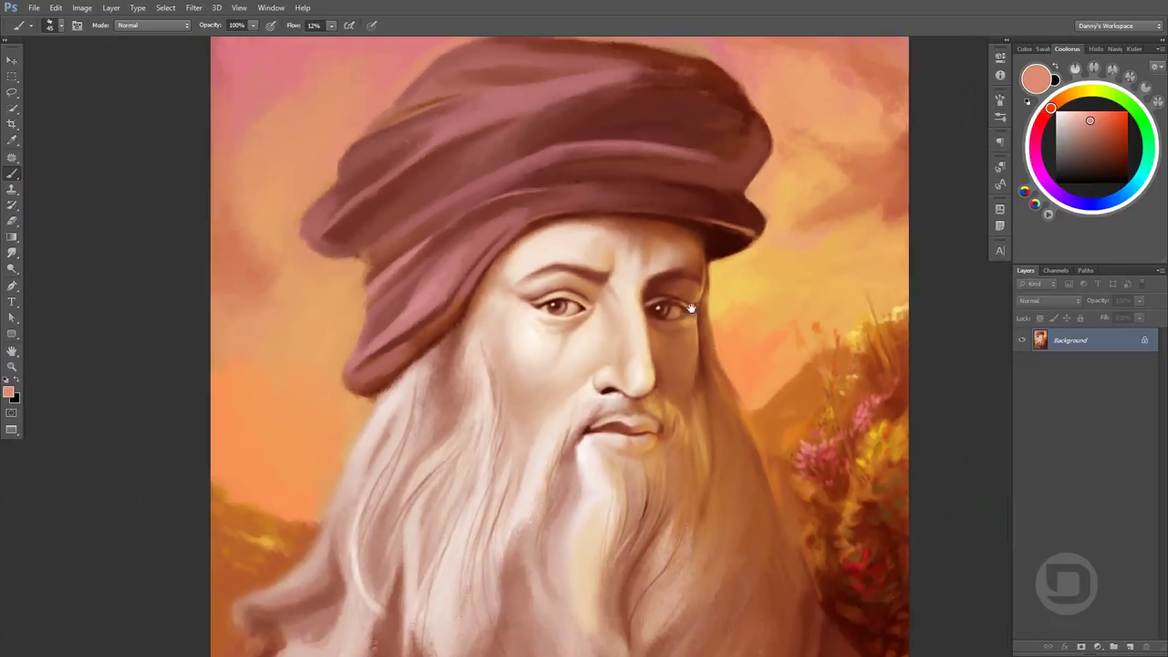
drag(720, 111, 653, 200)
alt+click(638, 325)
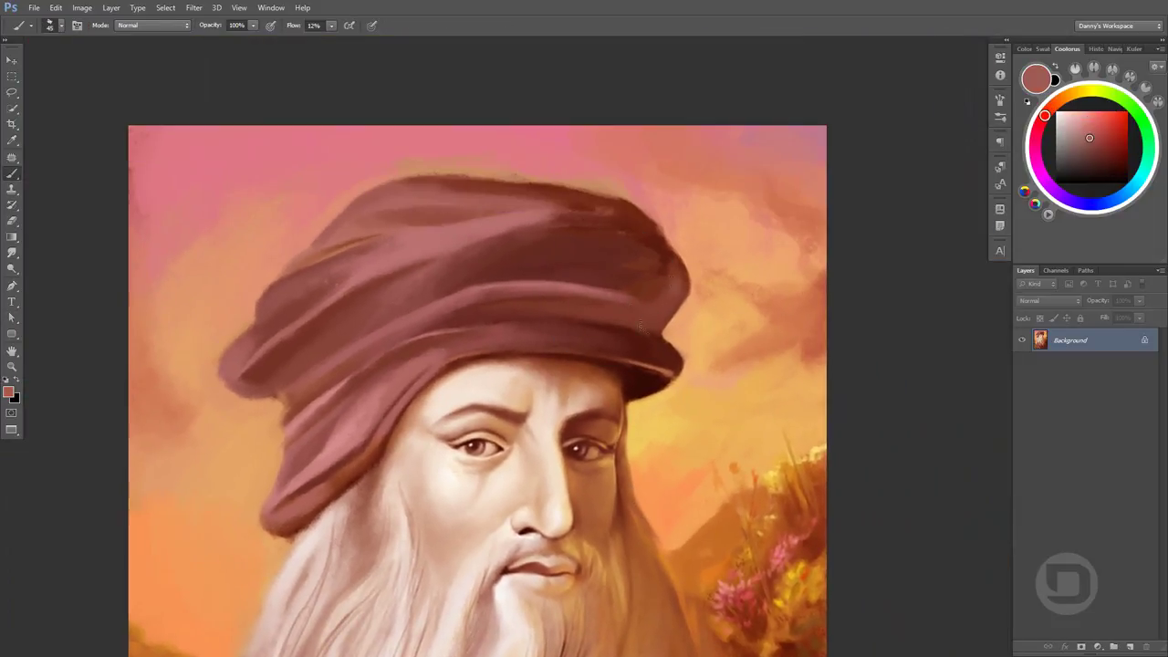
alt+click(639, 328)
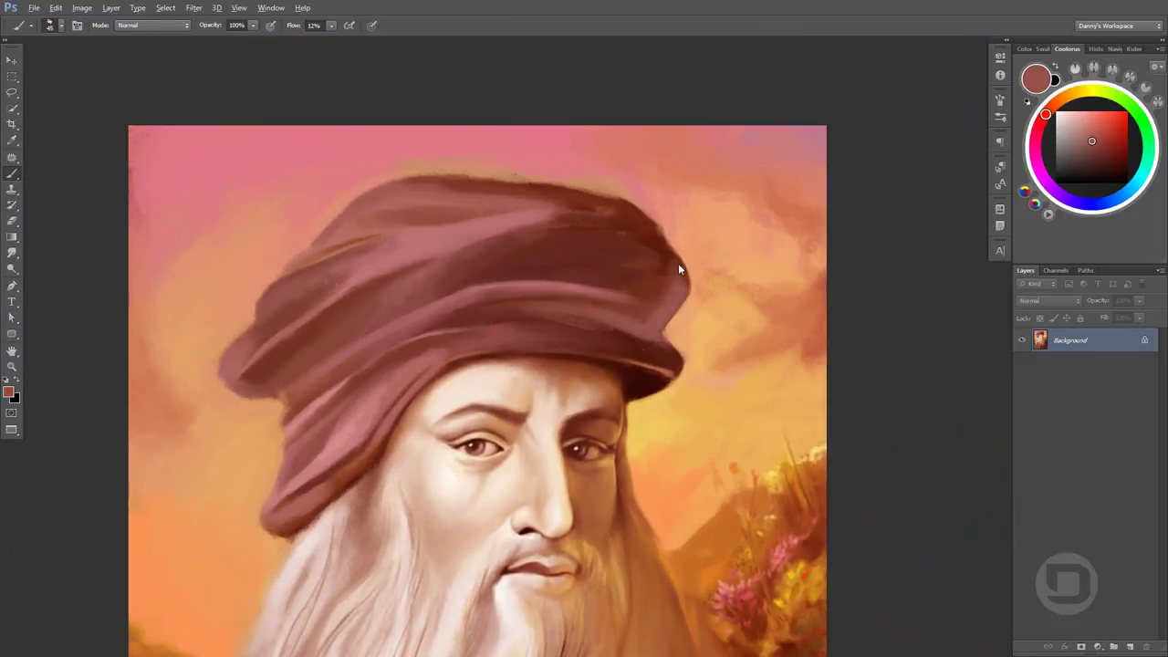
alt+click(577, 219)
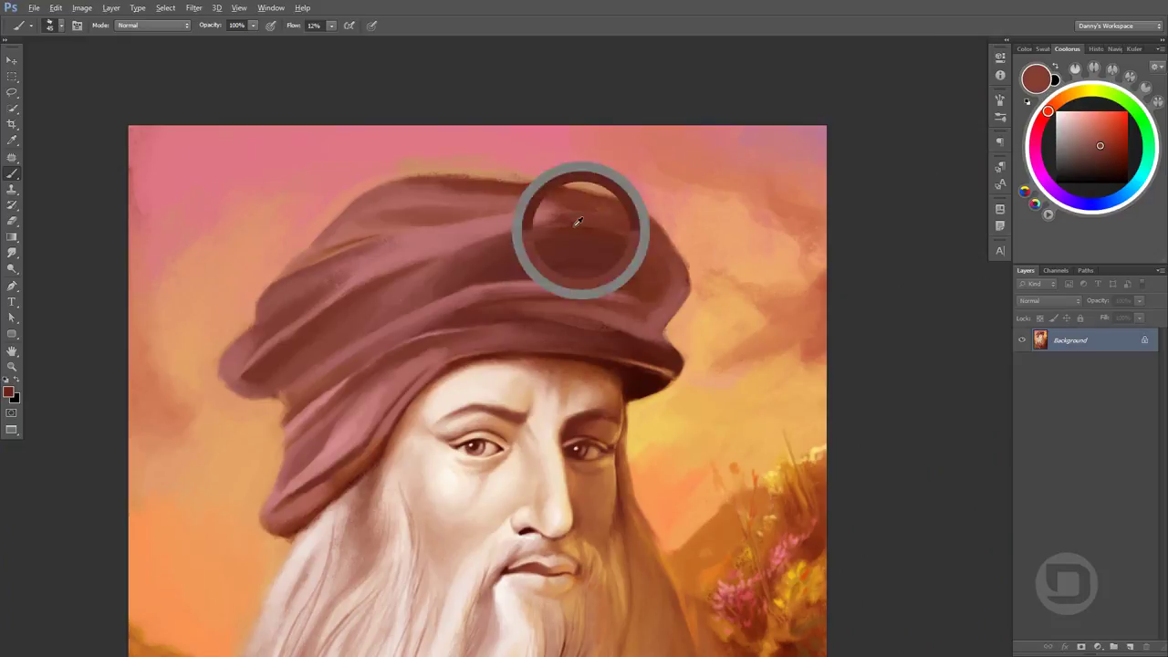
alt+click(512, 209)
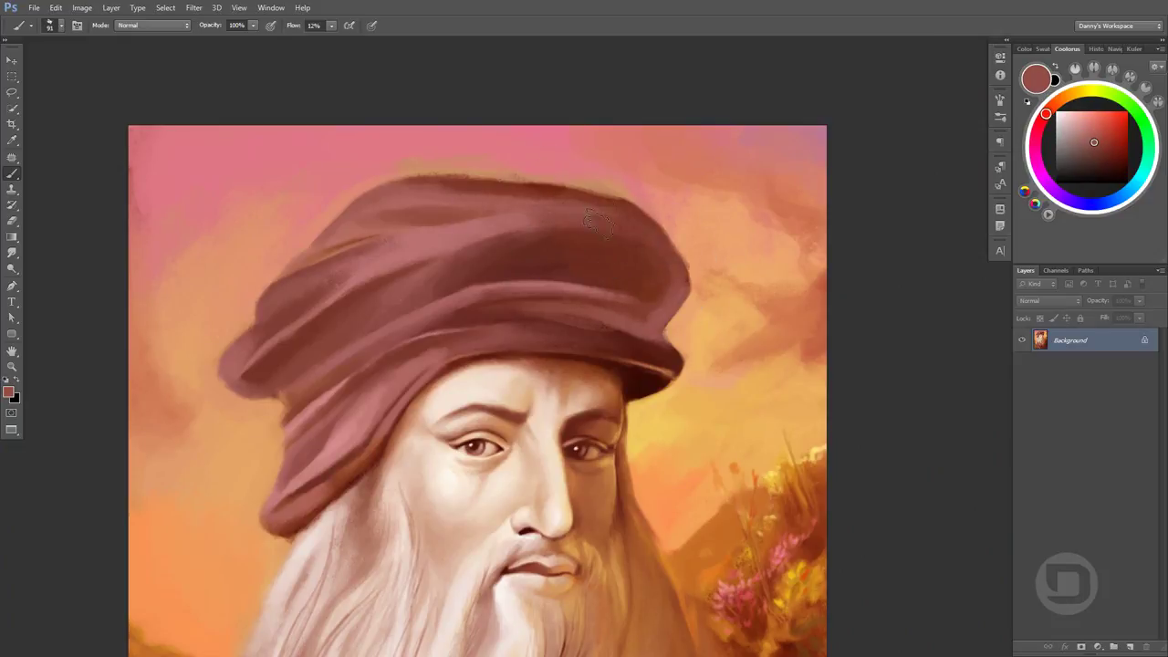
Paint over the turban's top with pink and brown to flatten its edge
drag(447, 191, 505, 162)
alt+click(610, 199)
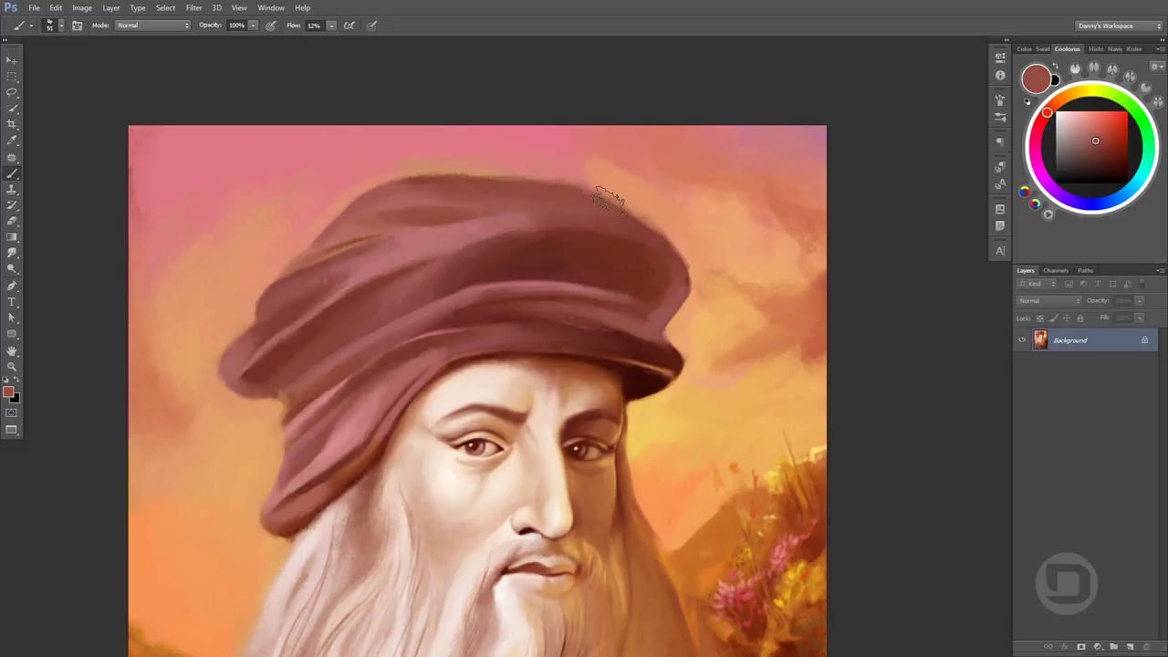
alt+click(572, 140)
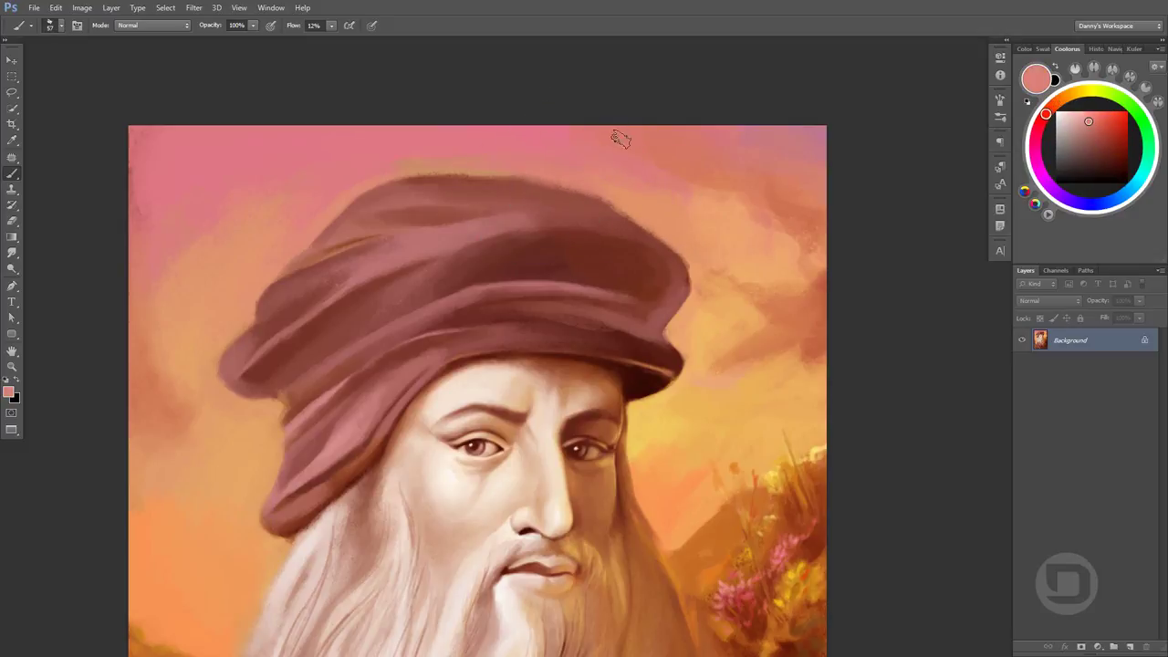
key(ctrl+minus)
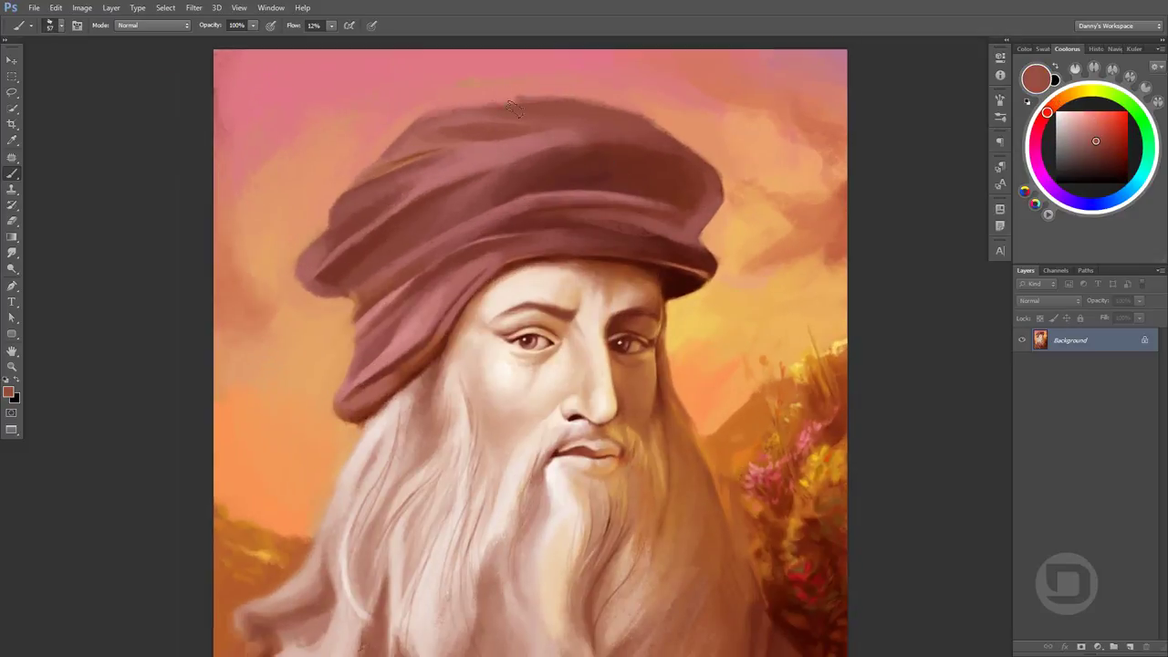
alt+click(595, 109)
alt+click(621, 86)
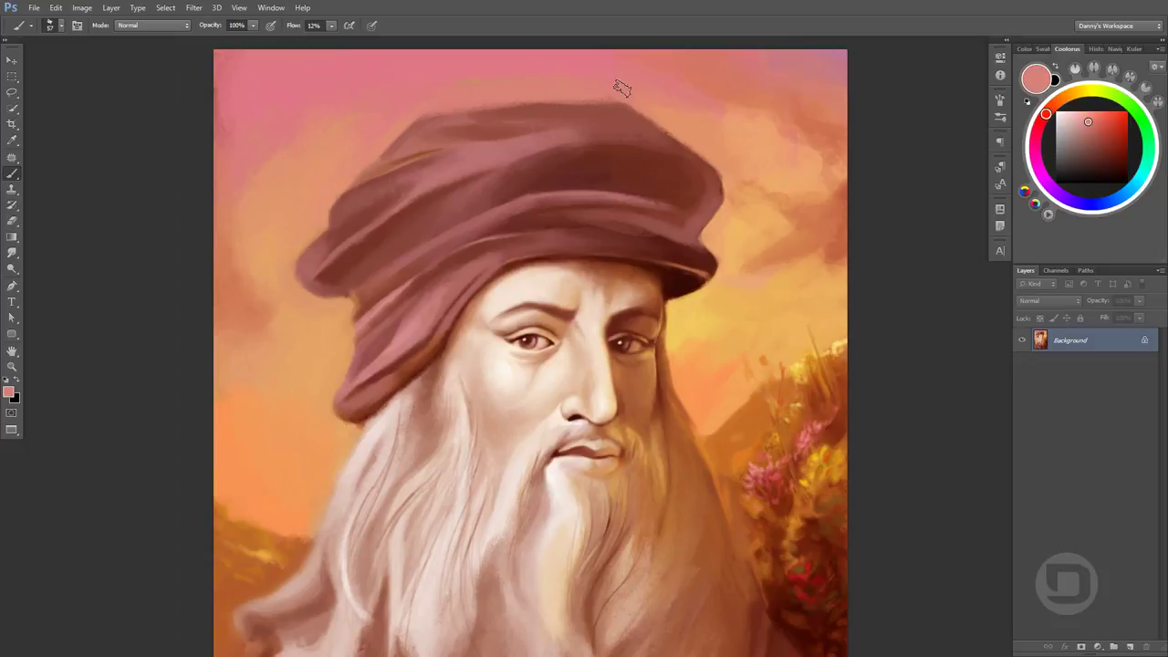
drag(484, 105, 619, 98)
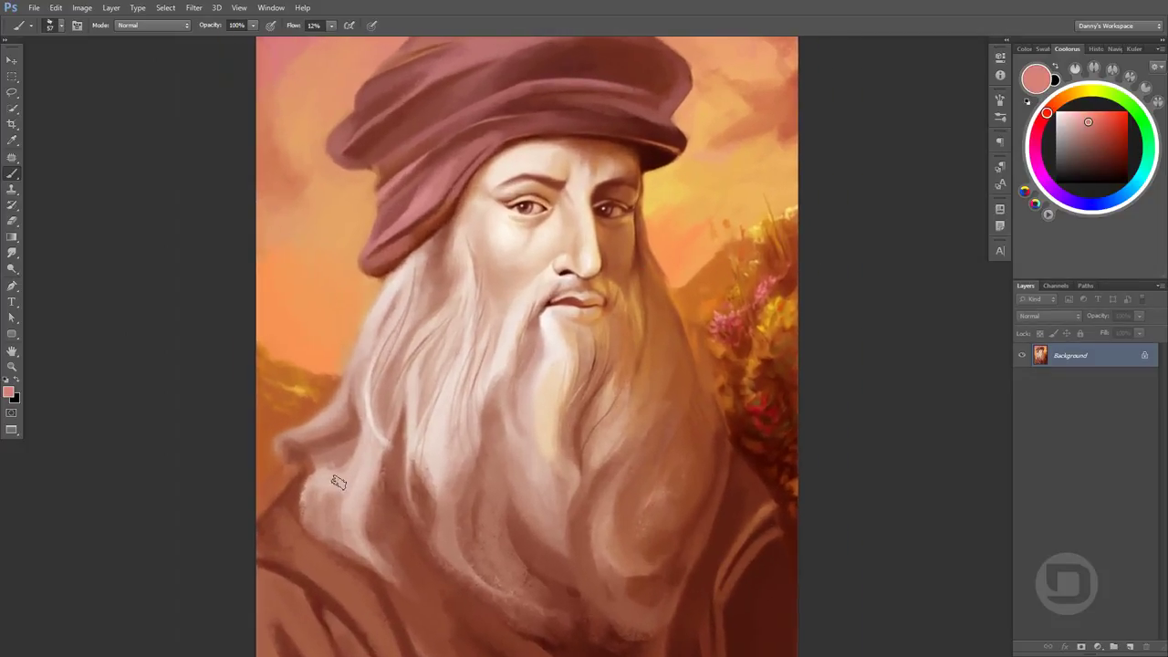
Sample beard browns and paint a dark shadow down the beard's left side
alt+click(399, 589)
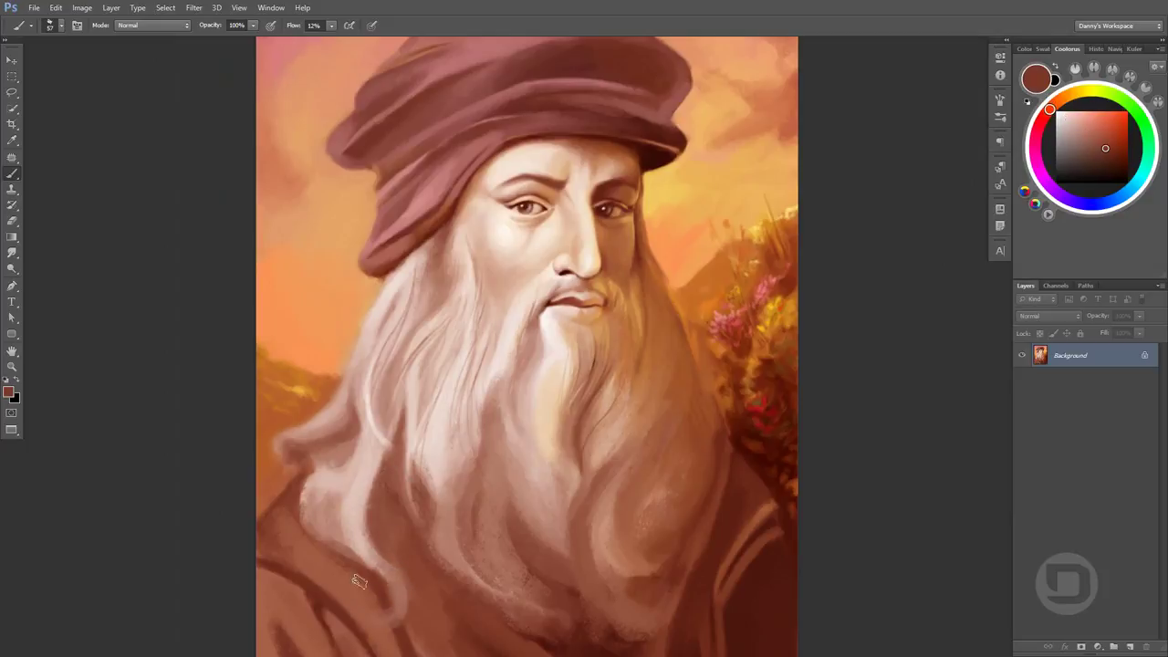
alt+click(356, 506)
alt+click(390, 455)
alt+click(382, 493)
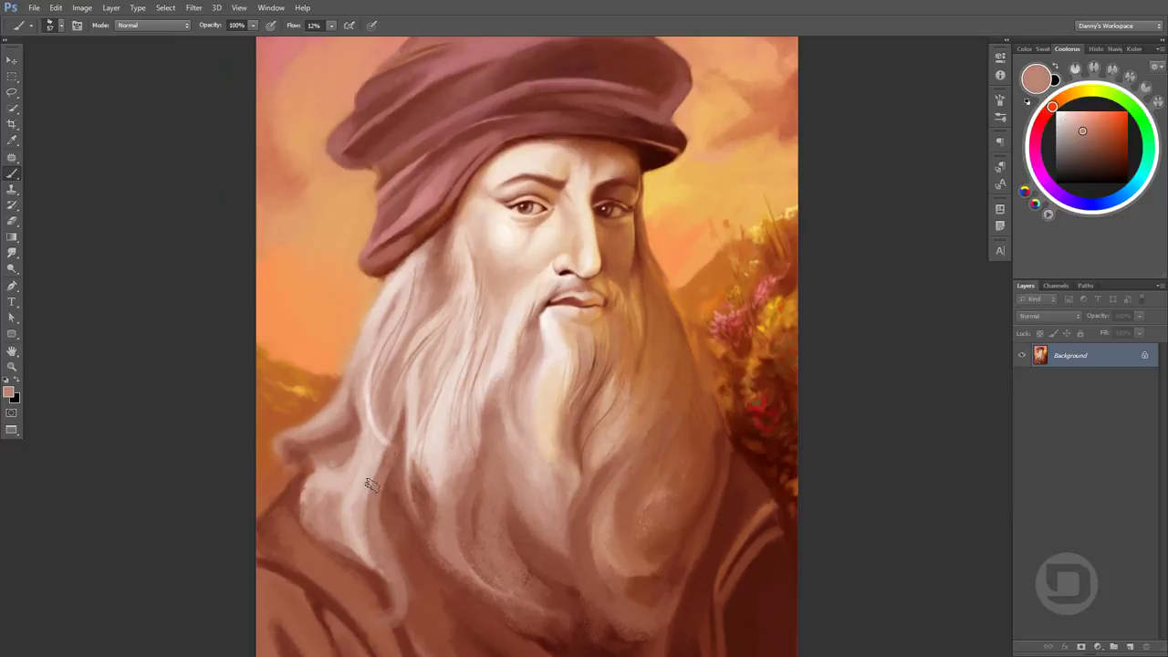
click(1082, 164)
drag(398, 452, 392, 548)
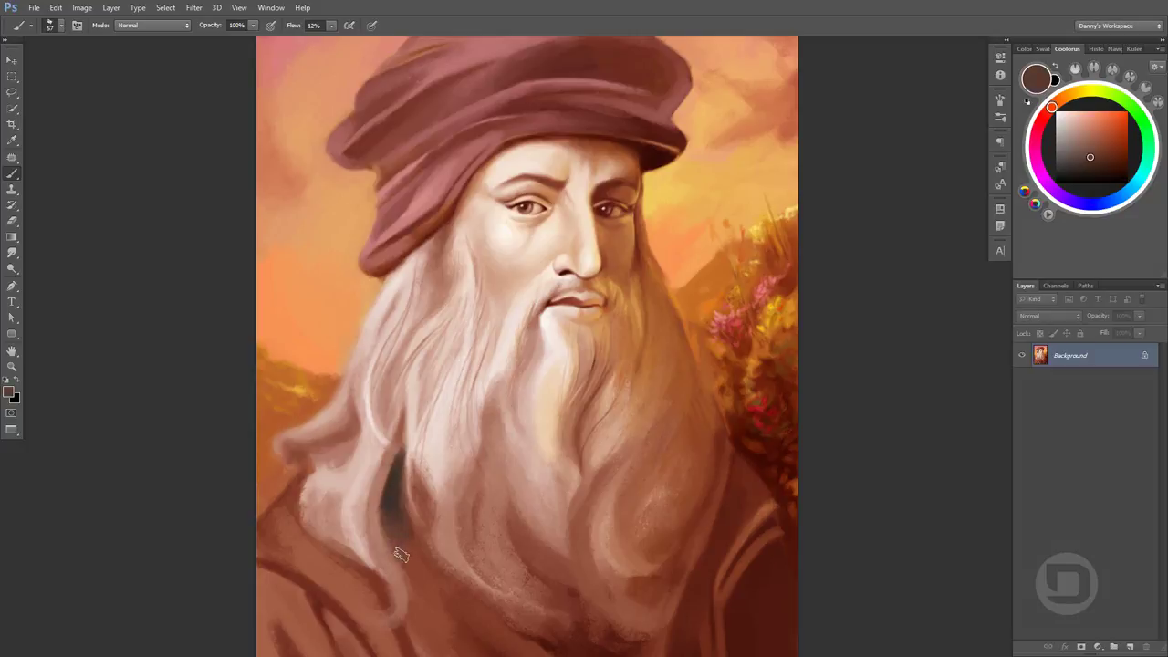
Add another dark strand down the left beard and lighten it to blend
alt+click(401, 447)
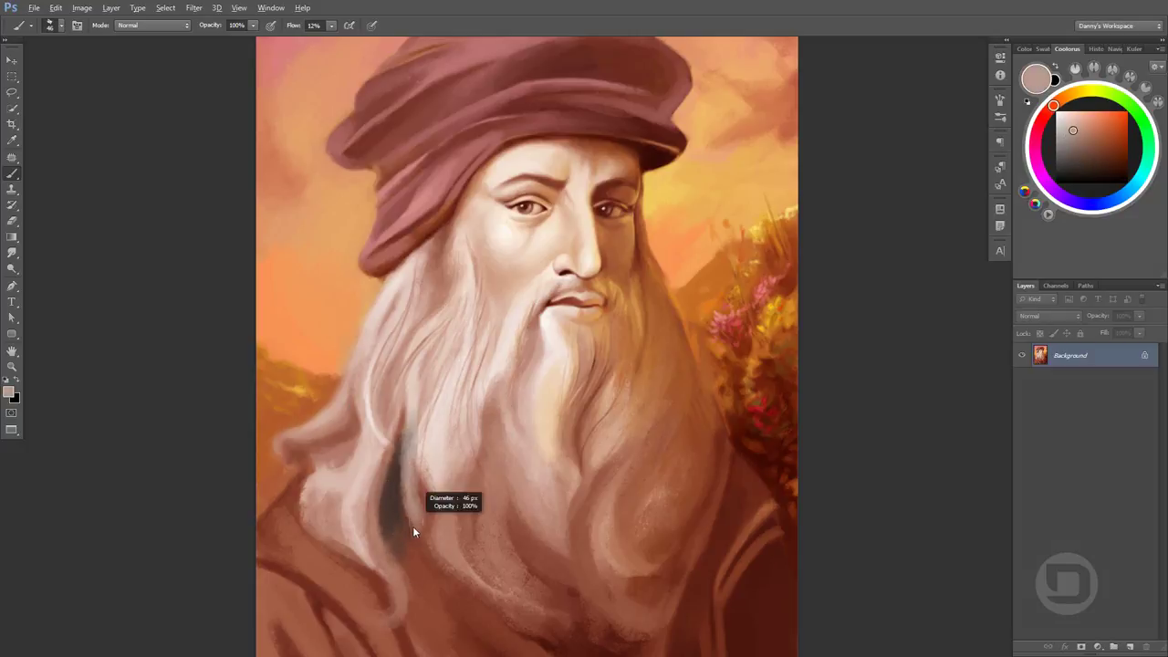
alt+click(390, 454)
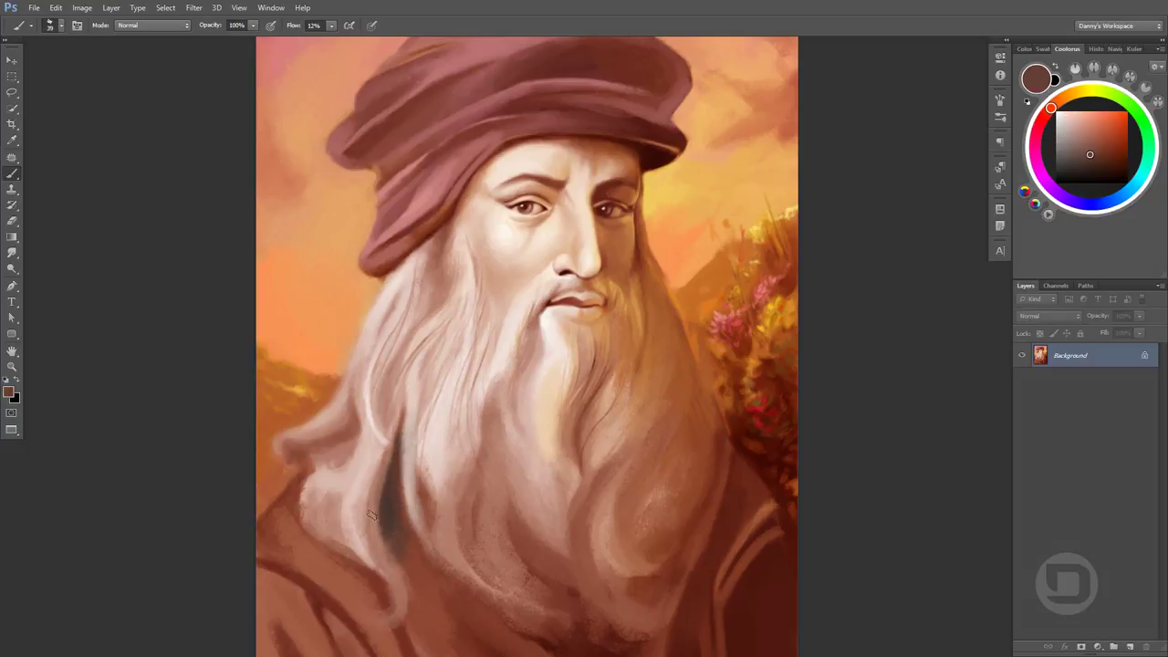
drag(415, 516, 451, 575)
alt+click(437, 521)
drag(436, 520, 429, 584)
alt+click(437, 597)
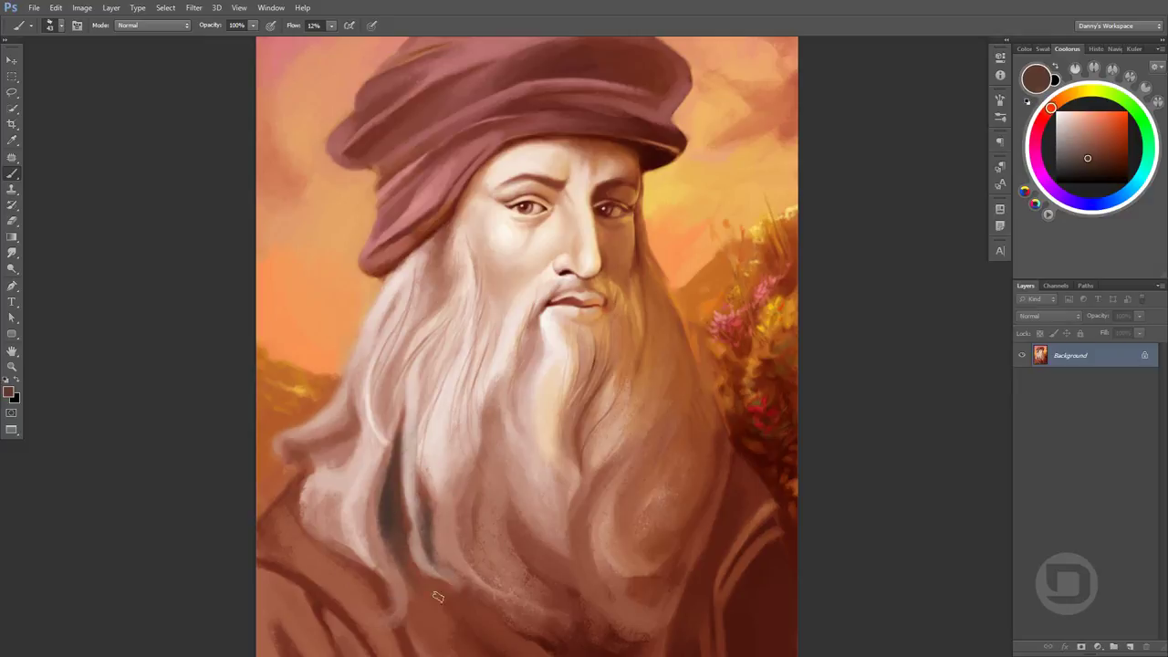
Sample the turban's pinkish-red tones and browse the brush presets over the hat
scroll(548, 183, up, 2)
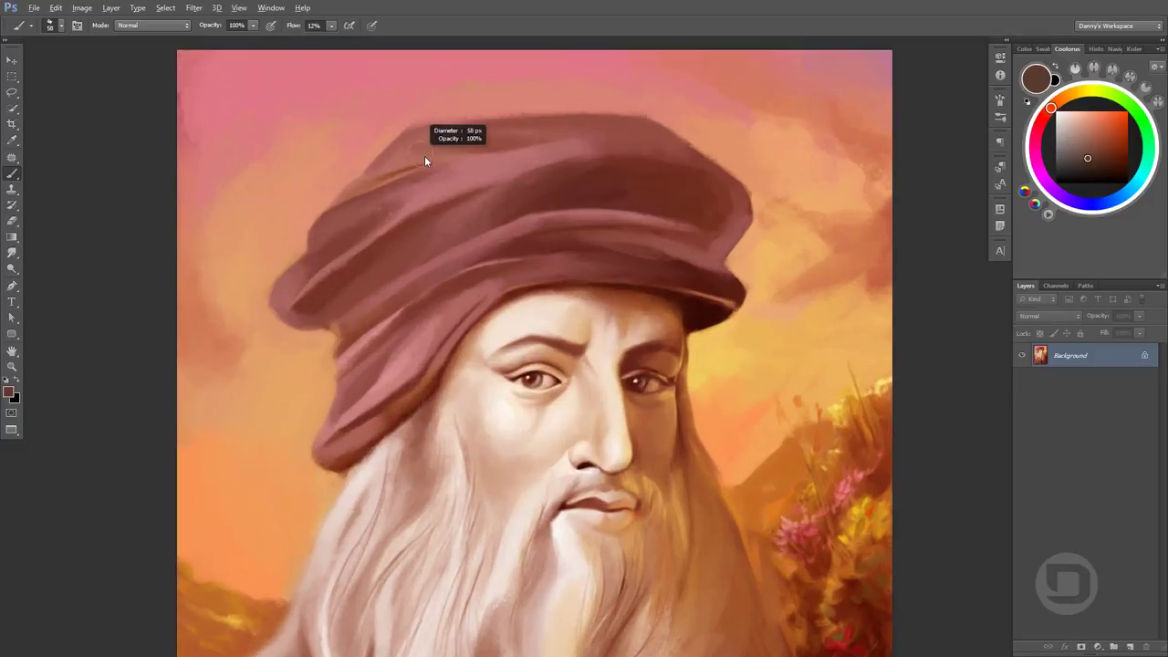
alt+click(424, 155)
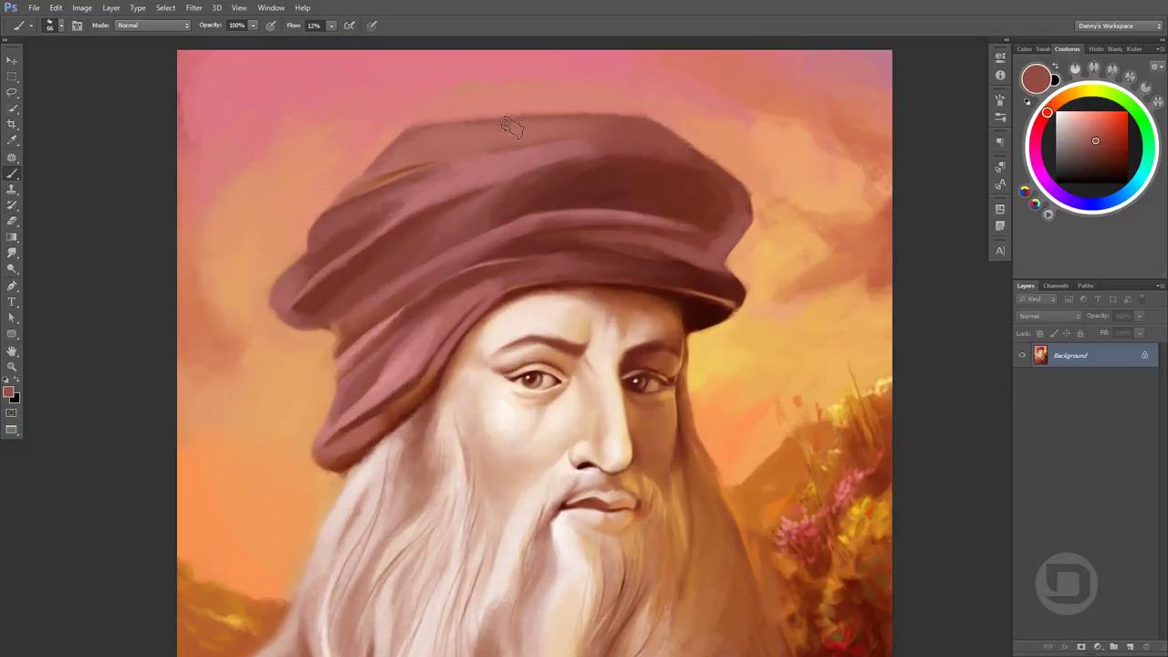
alt+click(555, 124)
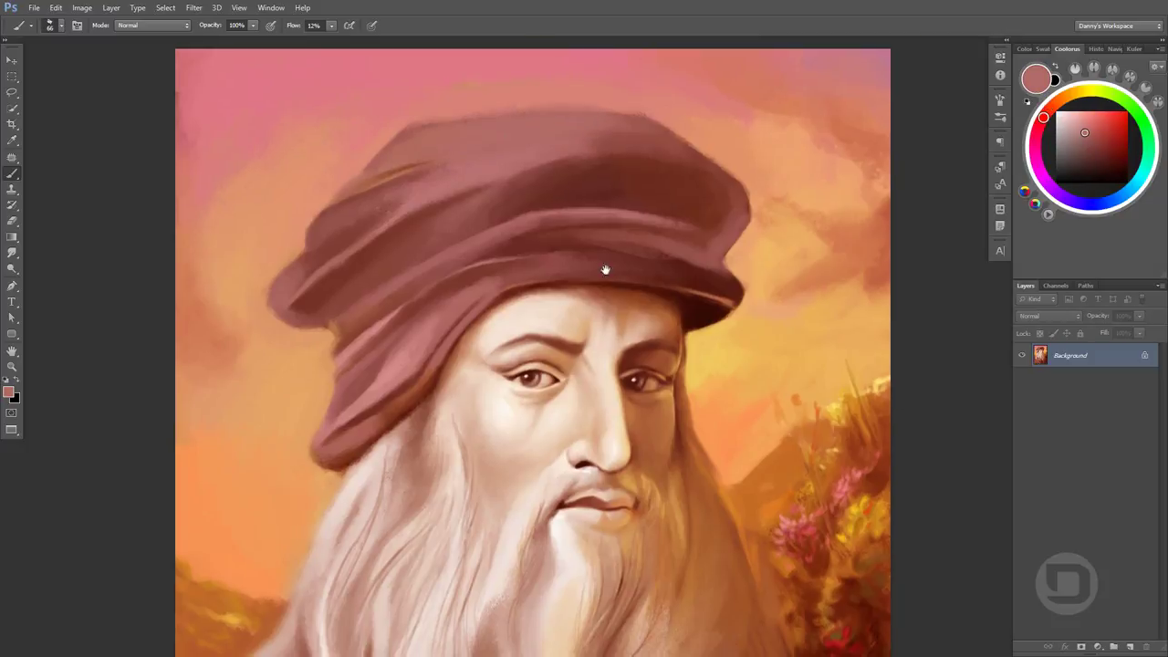
scroll(638, 265, down, 2)
scroll(672, 191, up, 1)
drag(717, 195, 730, 274)
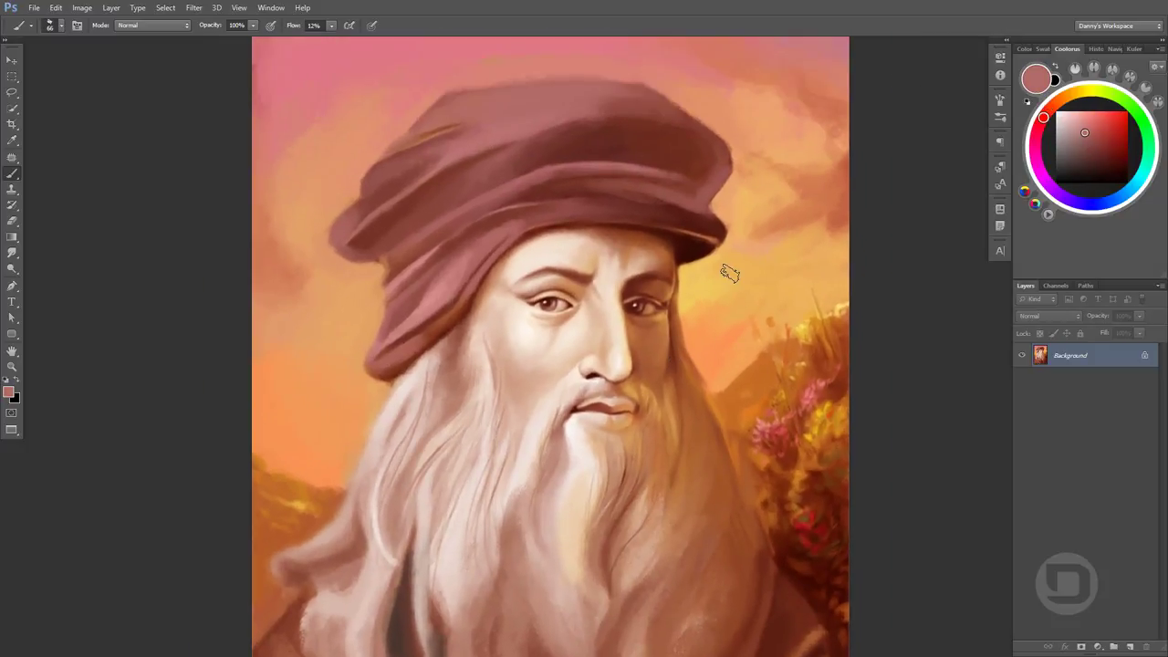
right_click(730, 274)
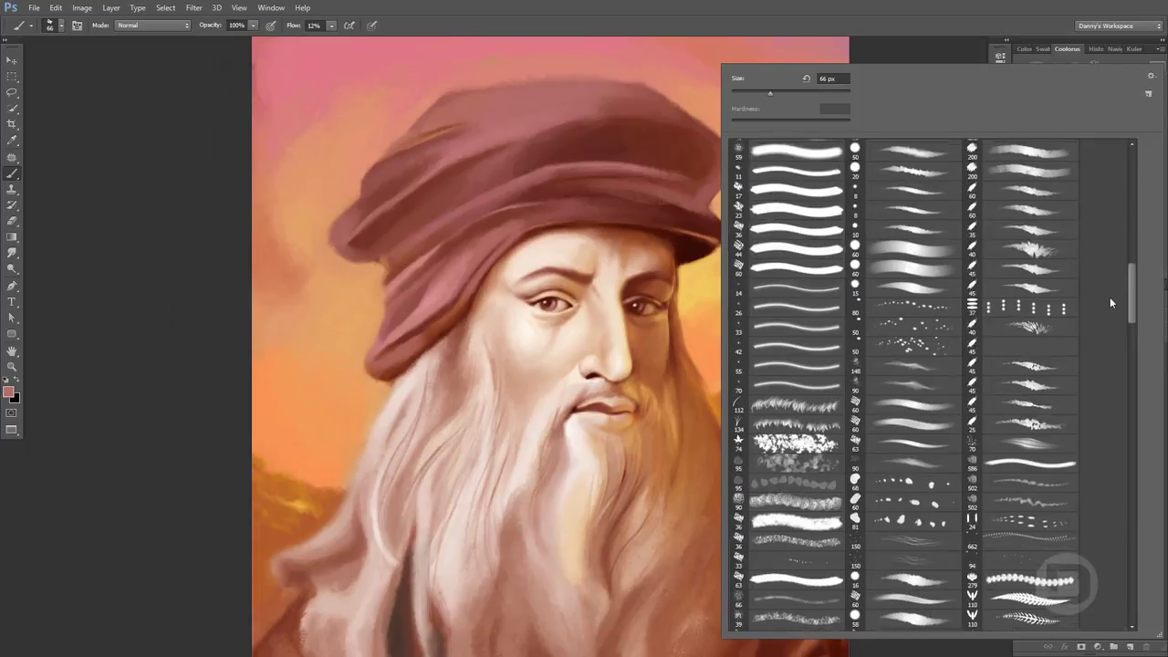
key(Escape)
Soften the upper turban shading with sampled pink and reddish-brown tones
scroll(568, 125, up, 1)
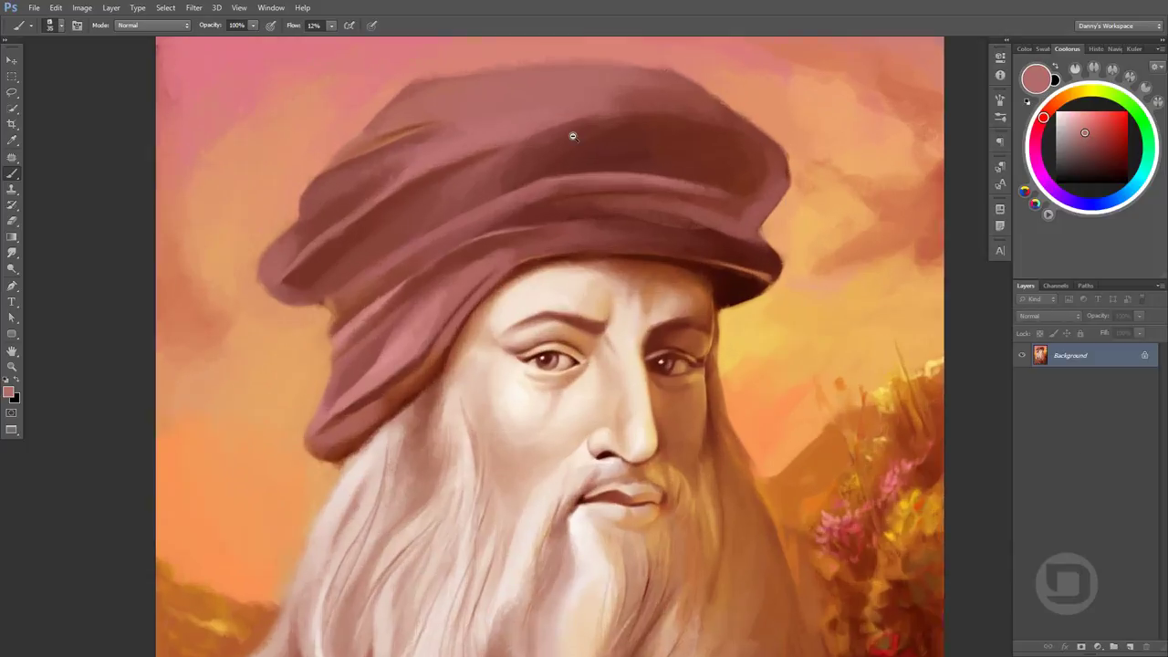
scroll(522, 148, up, 1)
alt+click(520, 151)
alt+click(503, 165)
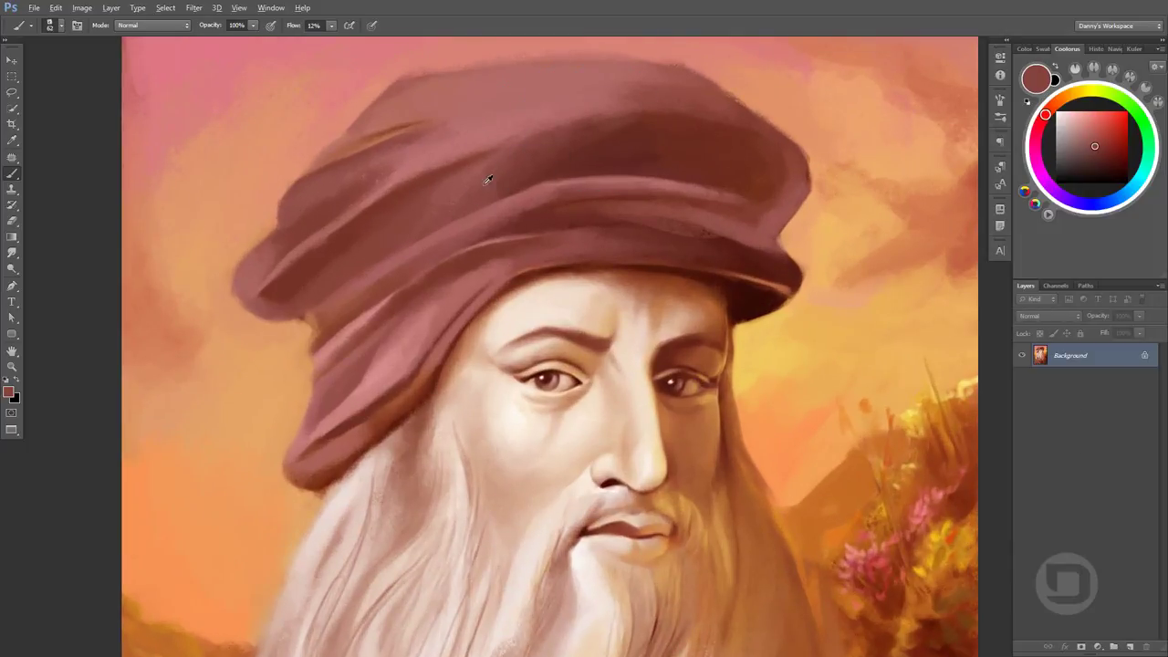
drag(522, 173, 675, 119)
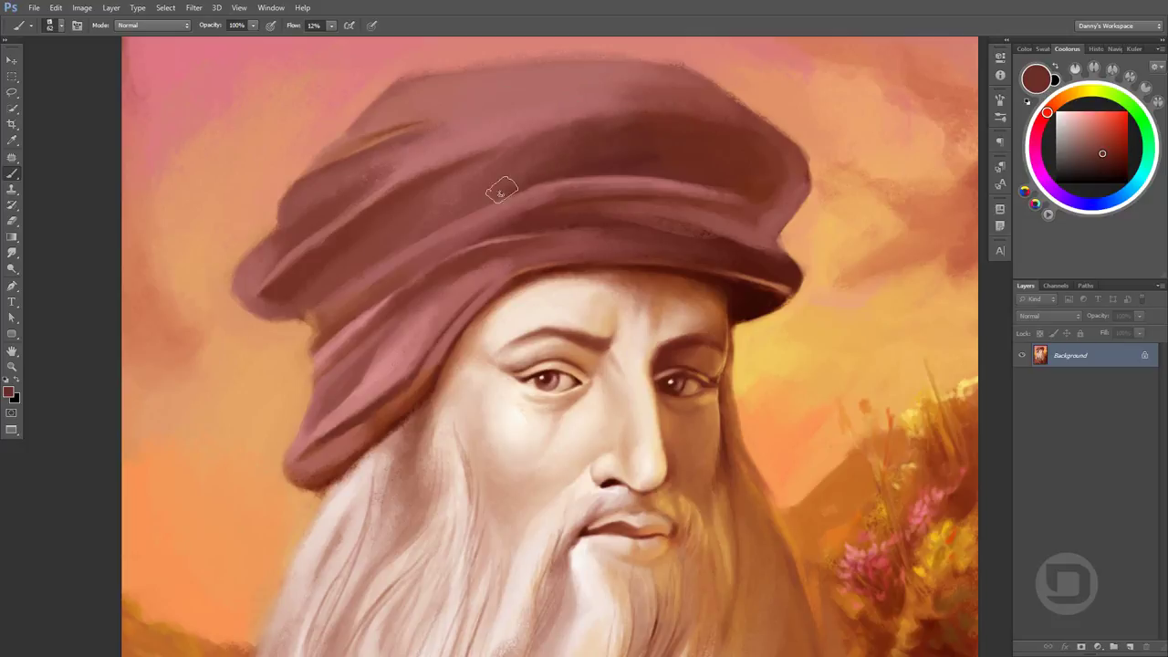
alt+click(402, 98)
alt+click(381, 104)
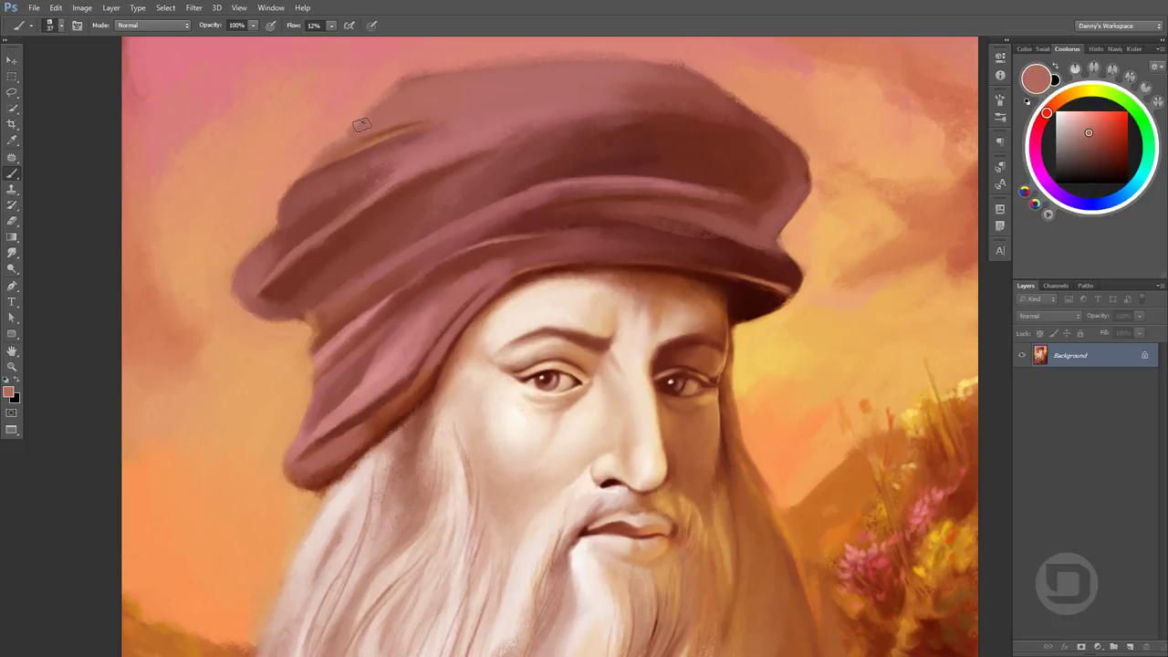
alt+click(457, 76)
alt+click(222, 110)
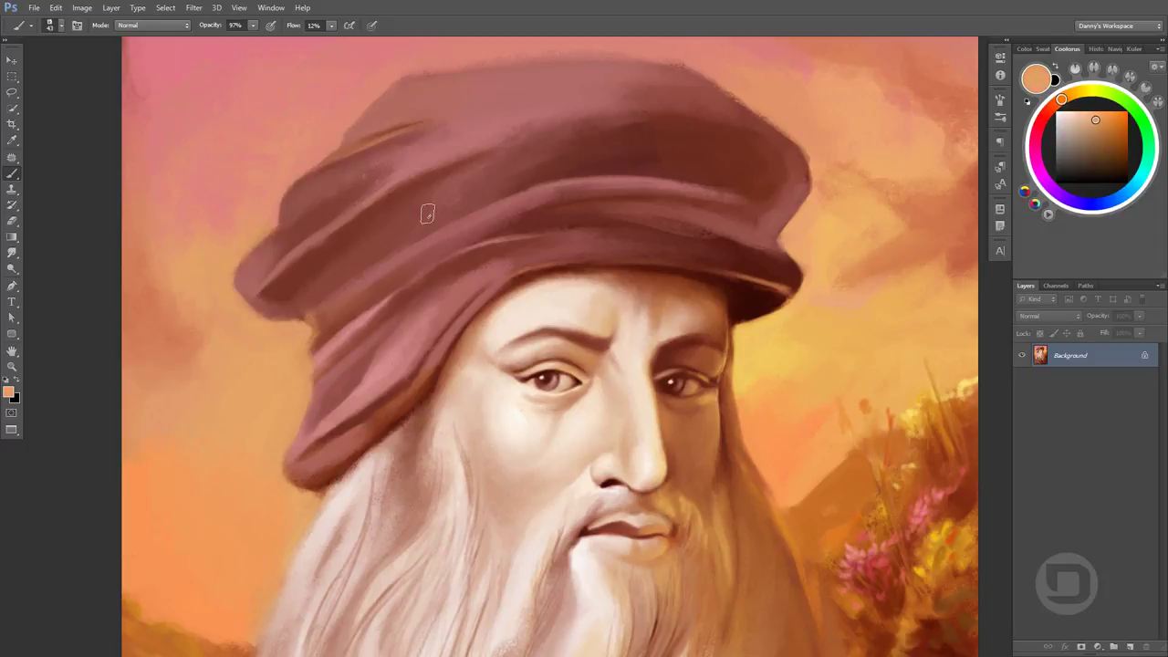
Sample mauve and brown hat tones and add dark strokes on the turban's upper-left
alt+click(276, 243)
alt+click(343, 173)
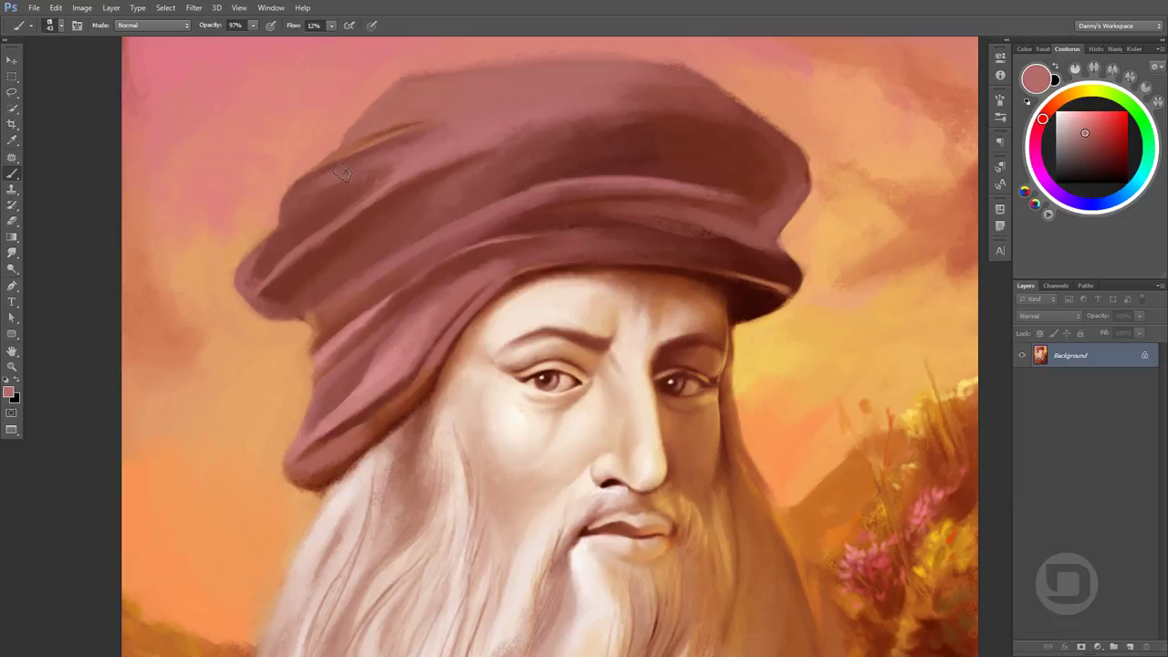
alt+click(454, 111)
alt+click(486, 132)
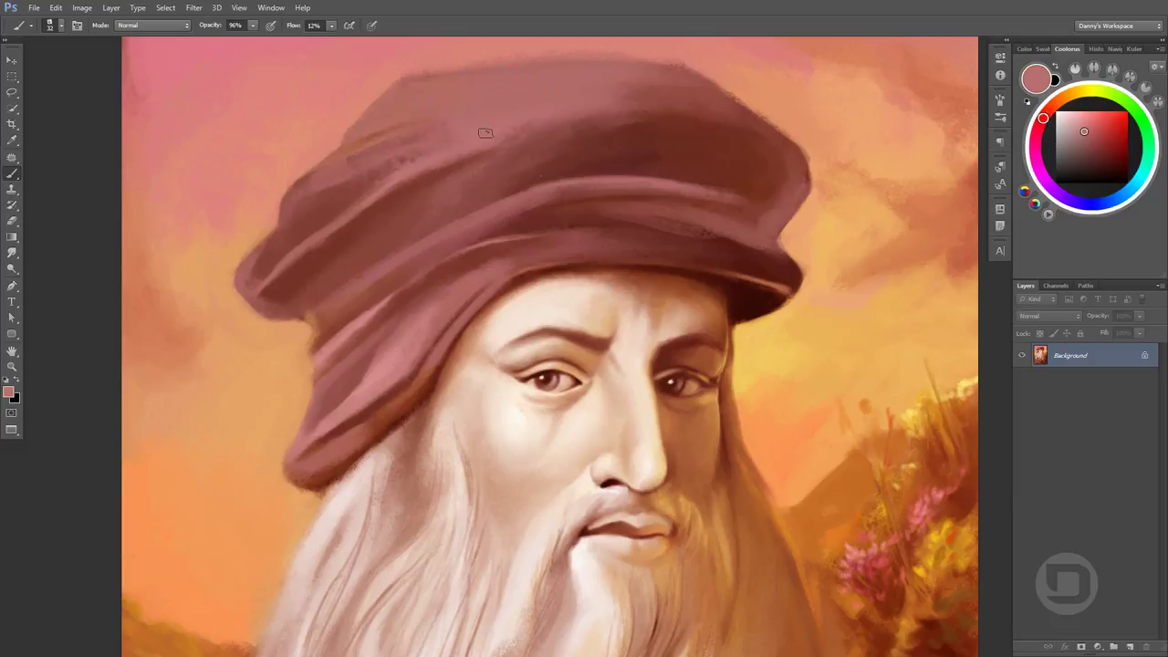
alt+click(529, 146)
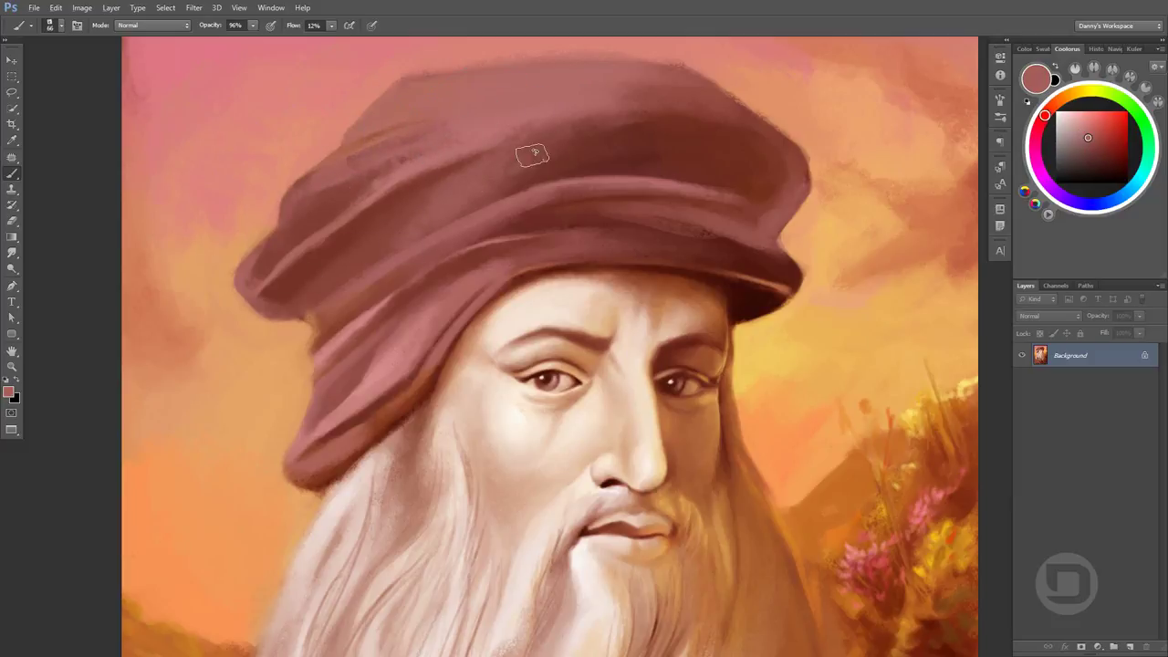
alt+click(501, 177)
alt+click(566, 132)
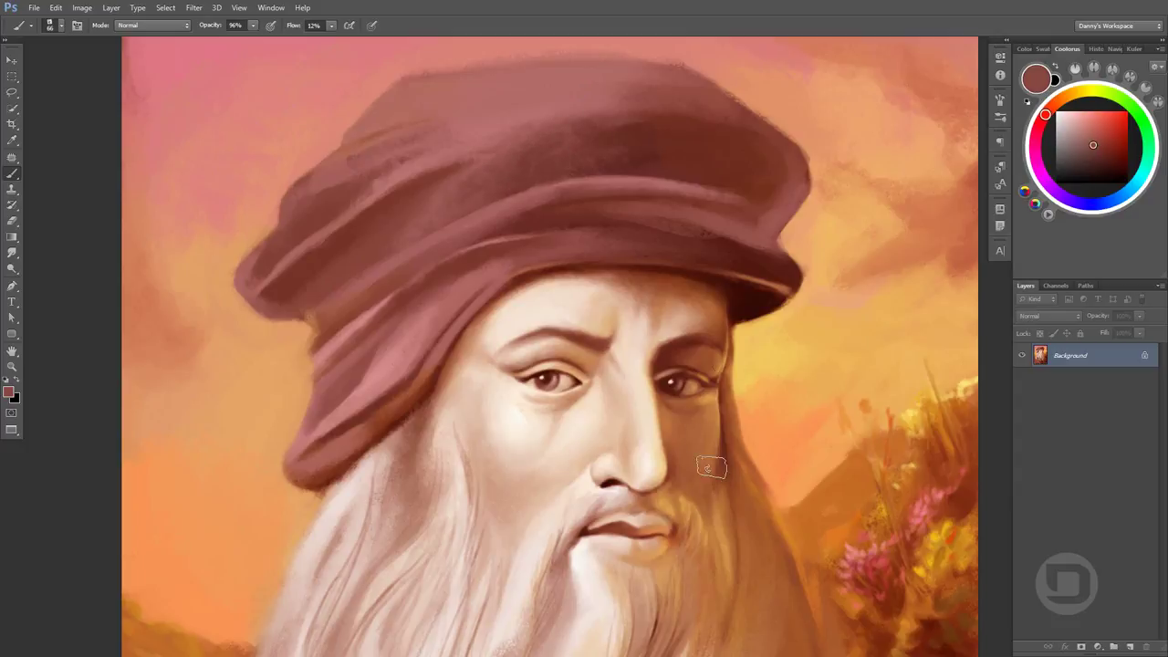
scroll(711, 468, down, 2)
scroll(338, 131, up, 1)
alt+click(284, 173)
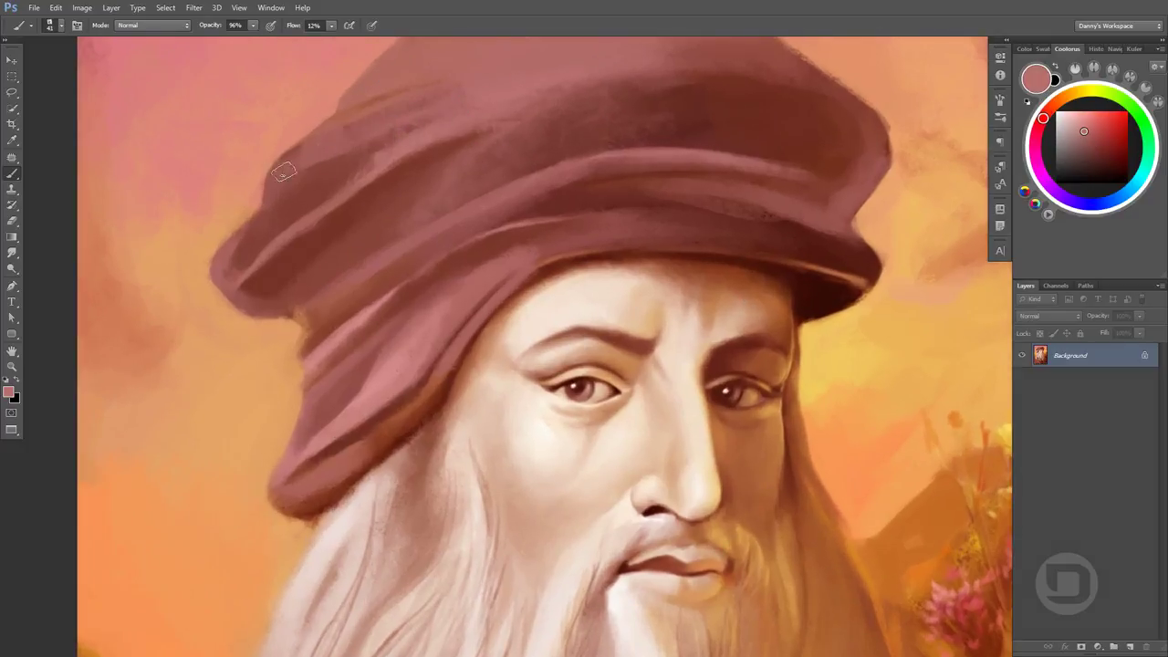
alt+click(340, 144)
alt+click(343, 165)
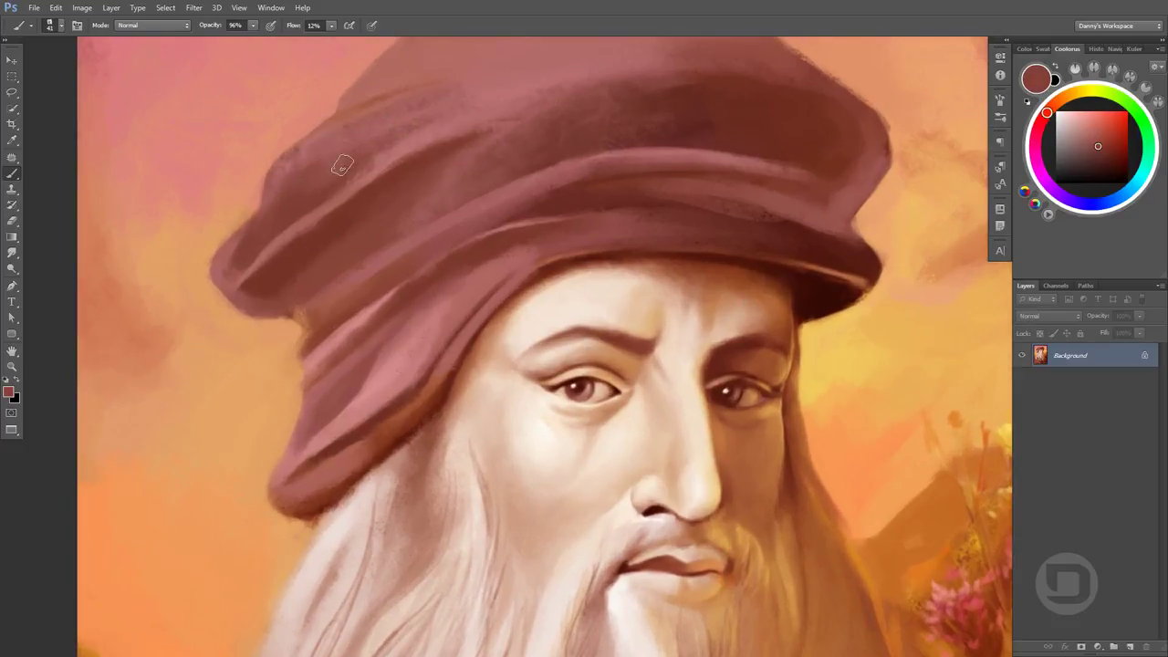
mouse_move(274, 208)
mouse_down()
mouse_move(326, 169)
mouse_move(401, 146)
mouse_up()
With a larger brush preset, darken the turban's upper-left edge and crown in brown
right_click(415, 191)
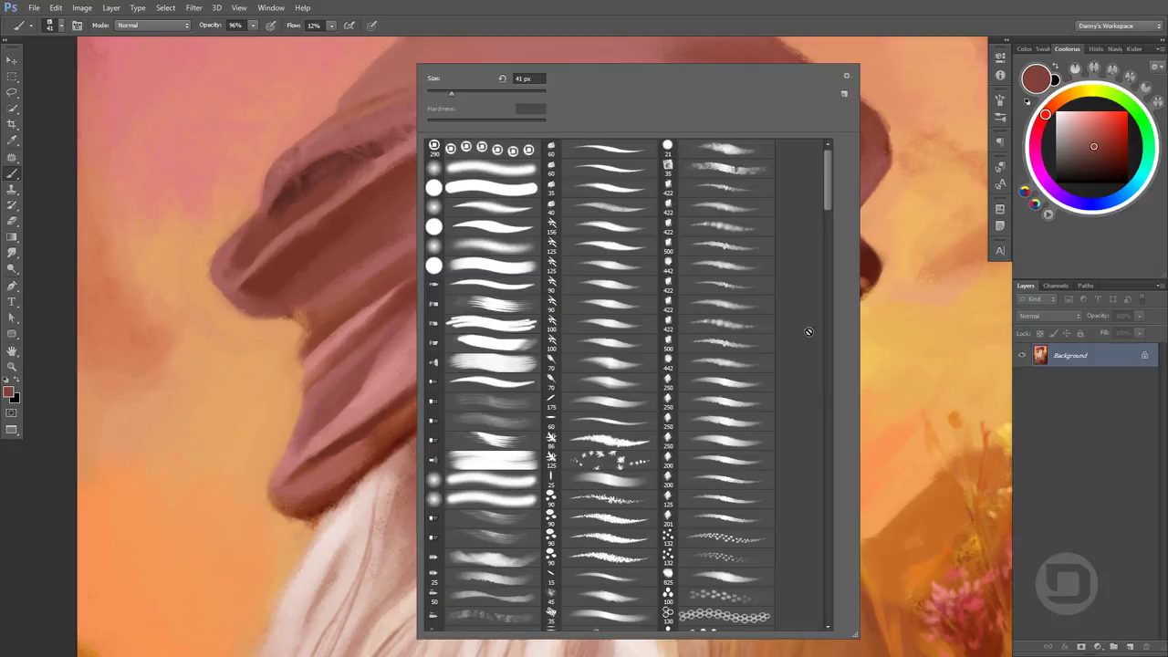
scroll(812, 310, down, 5)
scroll(809, 392, down, 5)
double_click(743, 464)
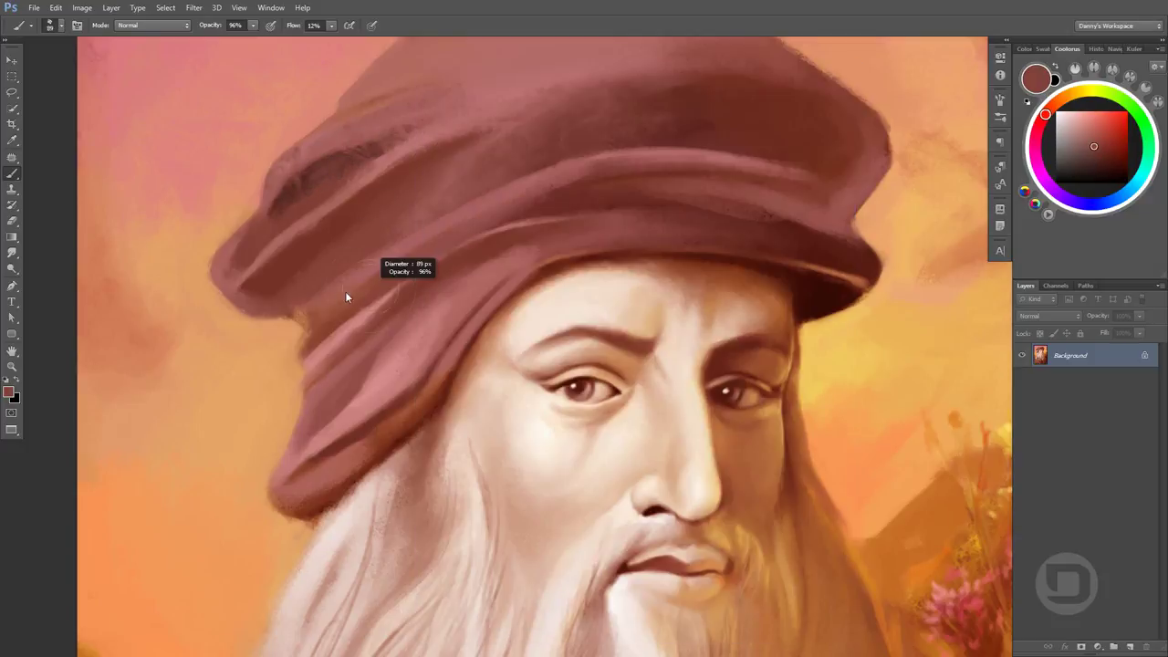
alt+click(290, 193)
alt+click(309, 188)
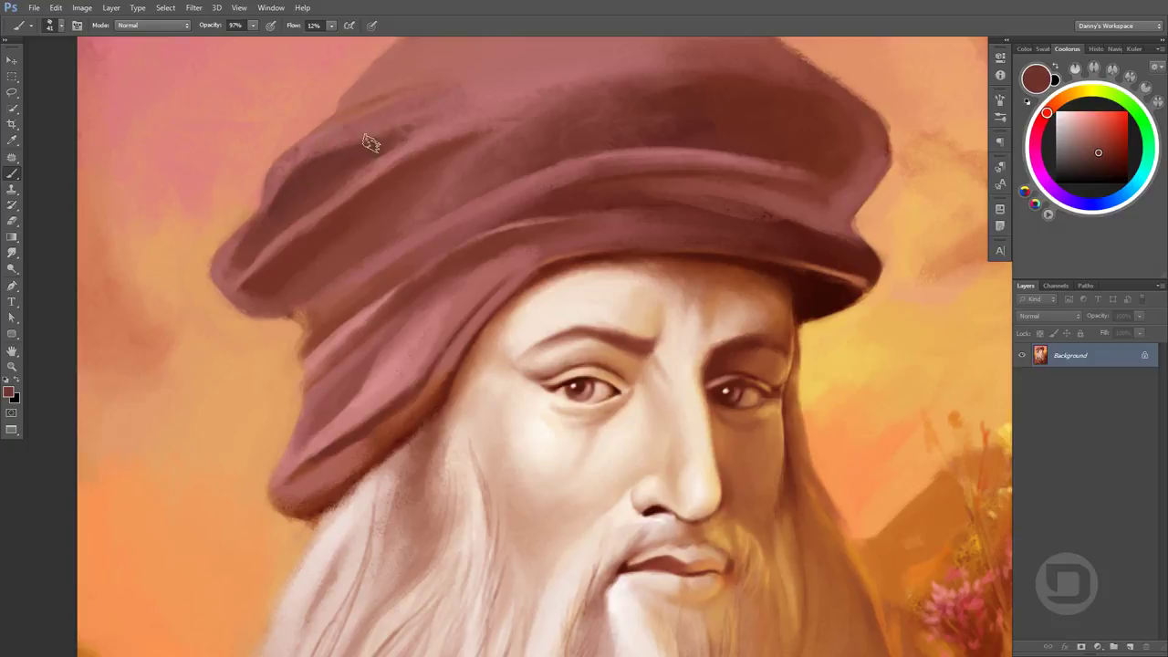
mouse_move(370, 143)
mouse_down()
mouse_move(503, 86)
mouse_move(383, 145)
mouse_up()
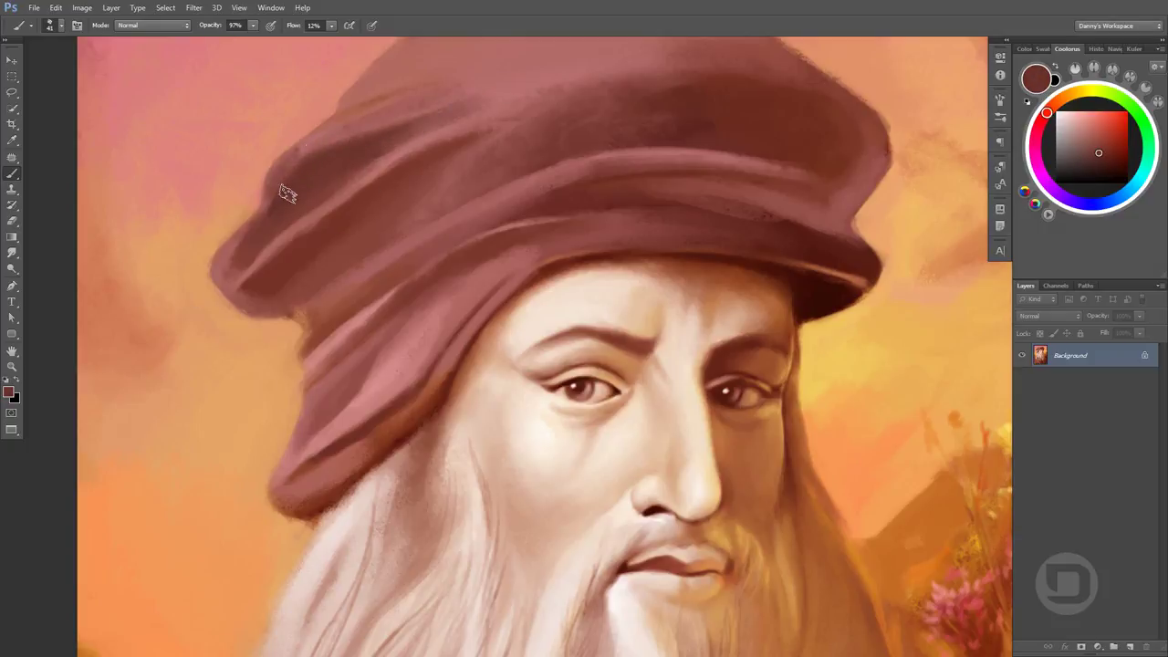
mouse_move(287, 193)
mouse_down()
mouse_move(274, 170)
mouse_move(516, 93)
mouse_up()
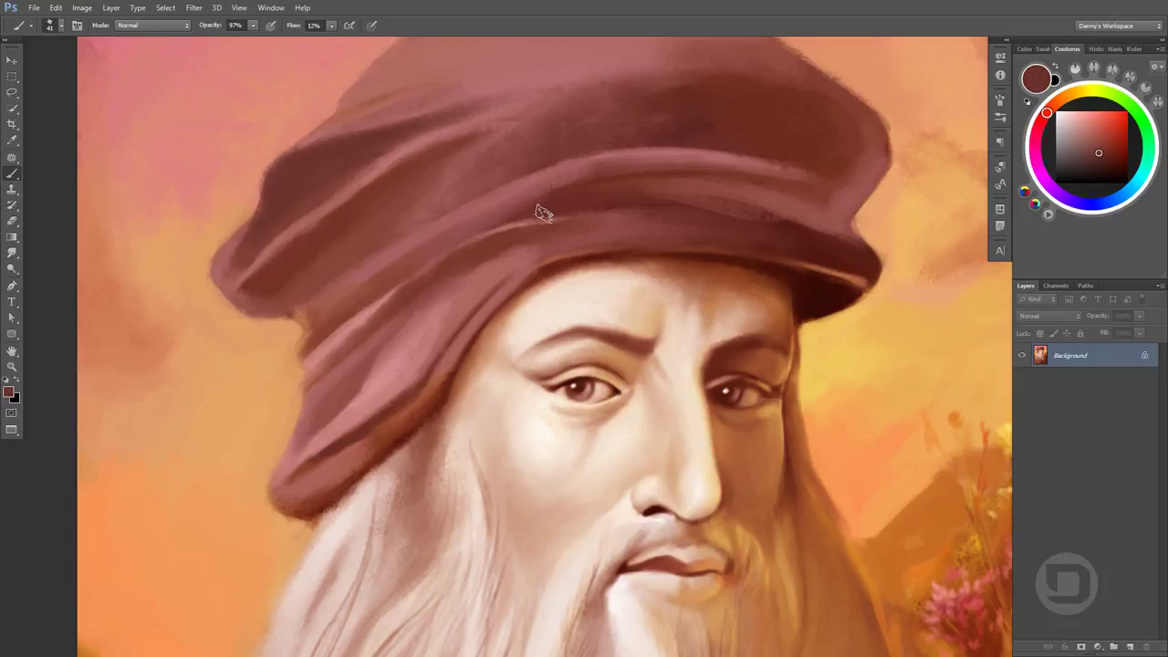
Round off the turban's pointed left tip using sky peach and dark red-brown
scroll(544, 213, up, 1)
alt+click(390, 163)
scroll(694, 146, down, 3)
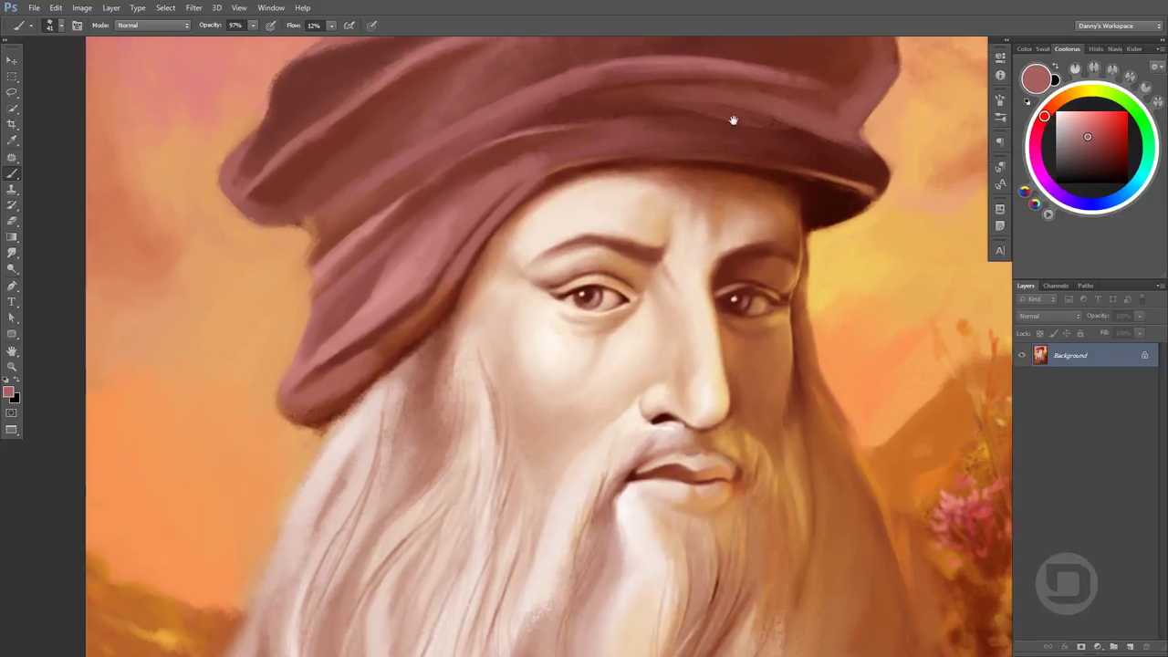
scroll(547, 164, up, 1)
scroll(457, 182, up, 3)
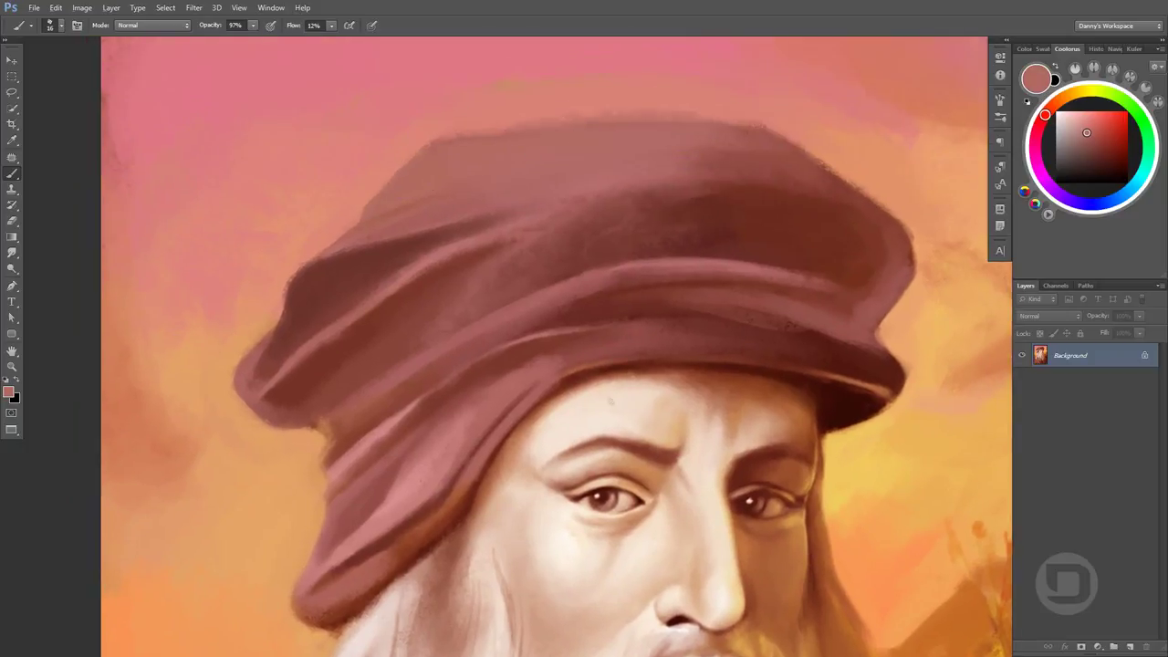
alt+click(275, 465)
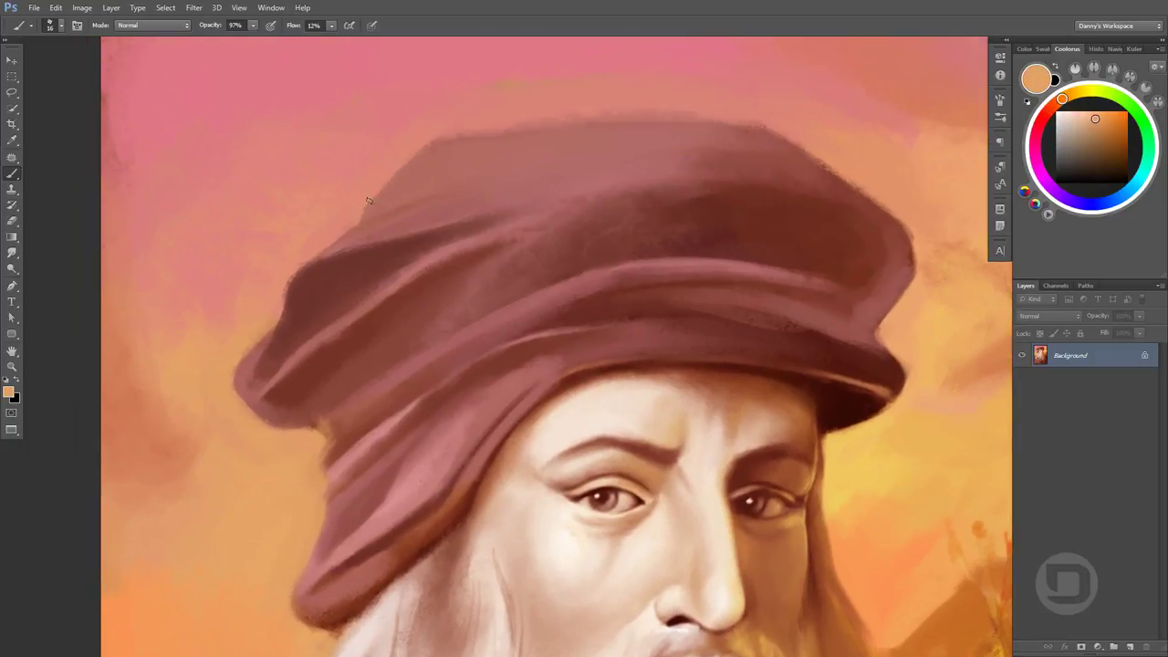
alt+click(311, 249)
scroll(453, 235, down, 1)
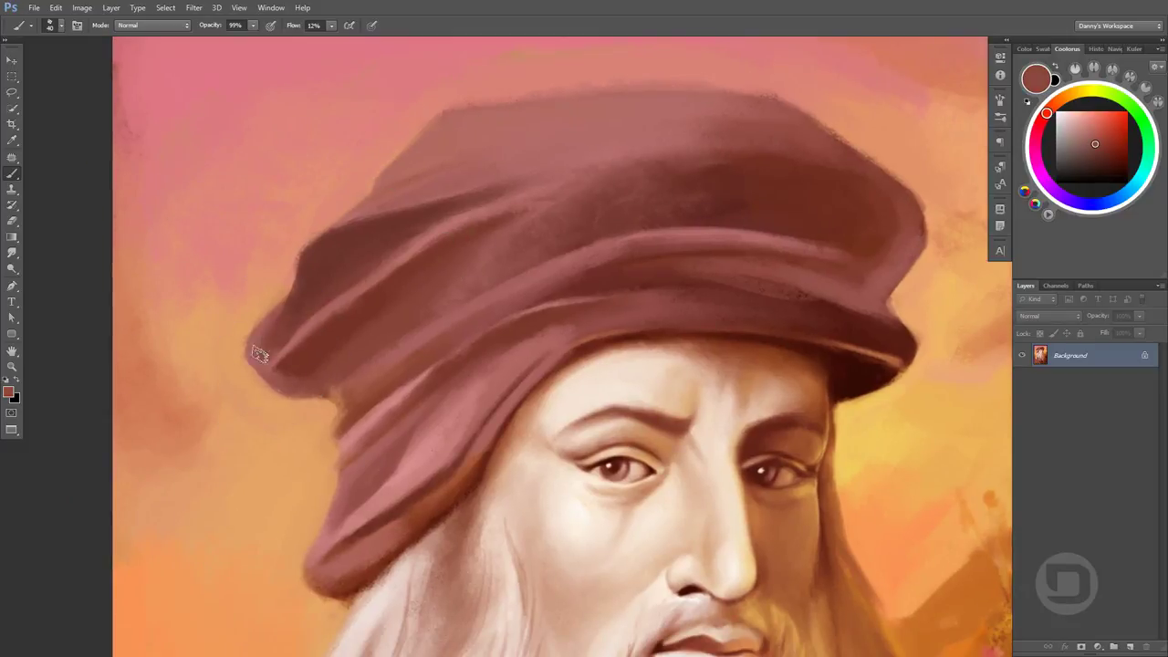
drag(259, 355, 252, 367)
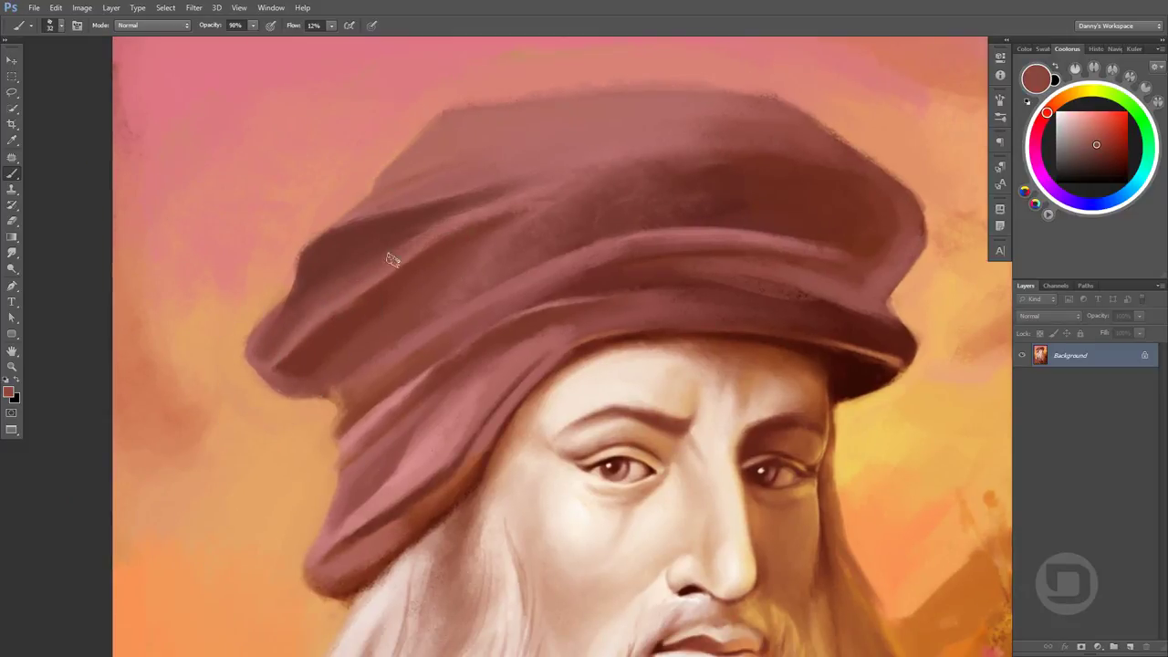
Repaint the turban's top edge with smooth horizontal strokes
drag(451, 255, 608, 207)
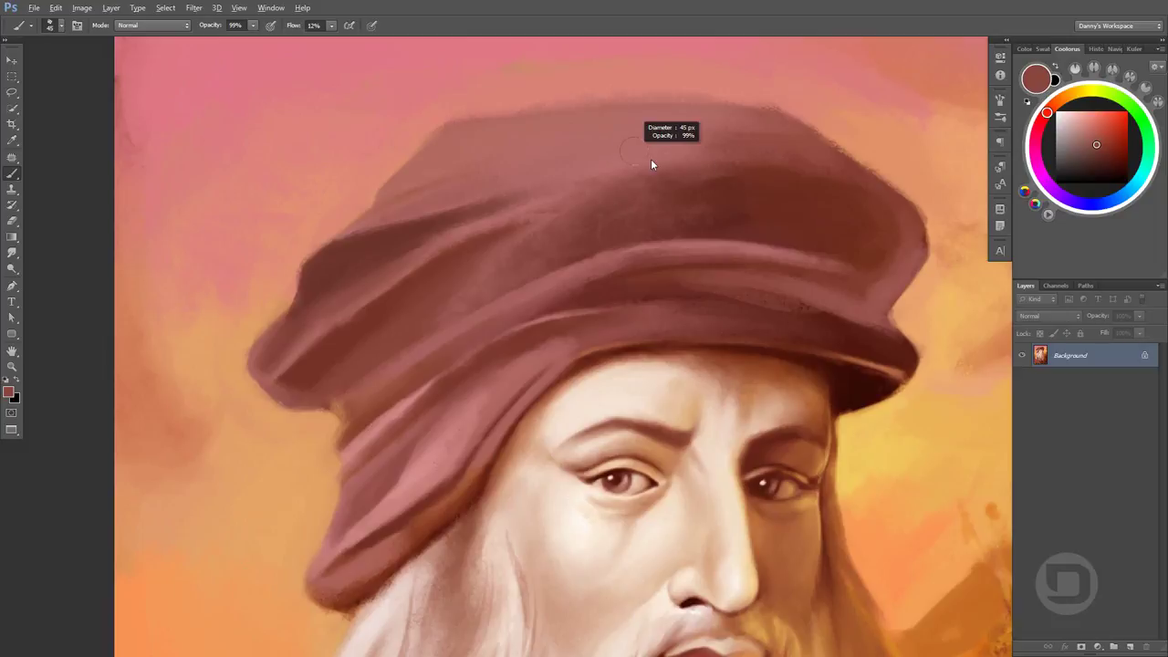
drag(739, 114, 493, 133)
drag(606, 137, 697, 138)
drag(834, 170, 680, 155)
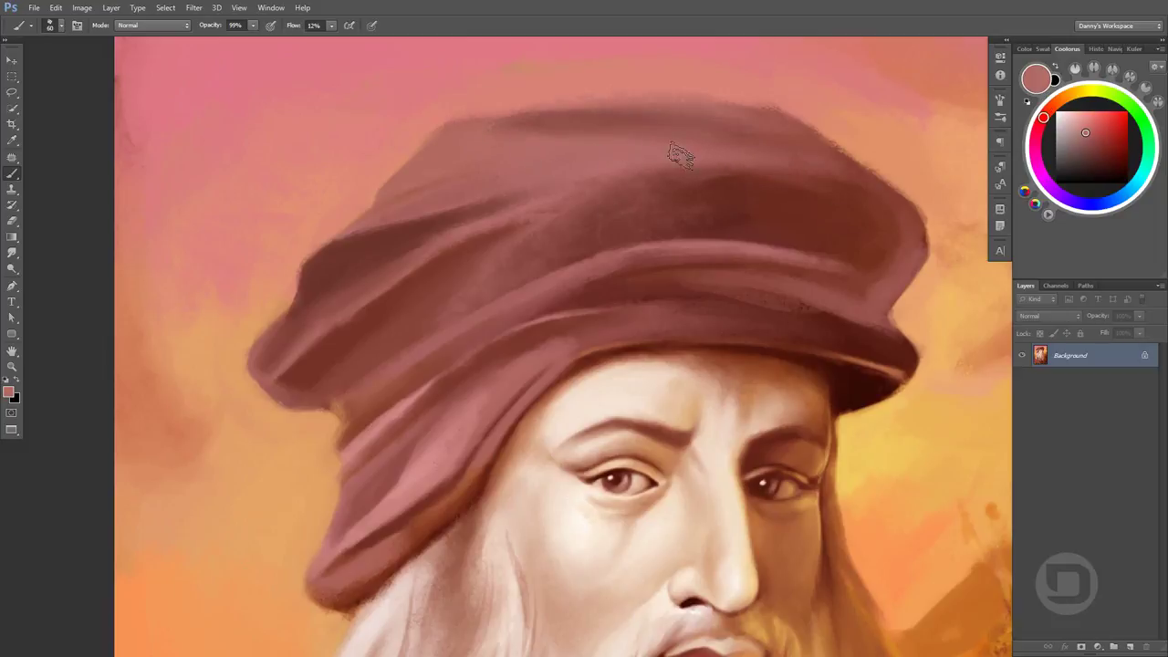
Repaint the turban's middle band in darker red and lighter pink at full opacity
alt+click(683, 155)
mouse_move(566, 251)
mouse_down()
mouse_move(853, 235)
mouse_move(584, 247)
mouse_up()
alt+click(472, 324)
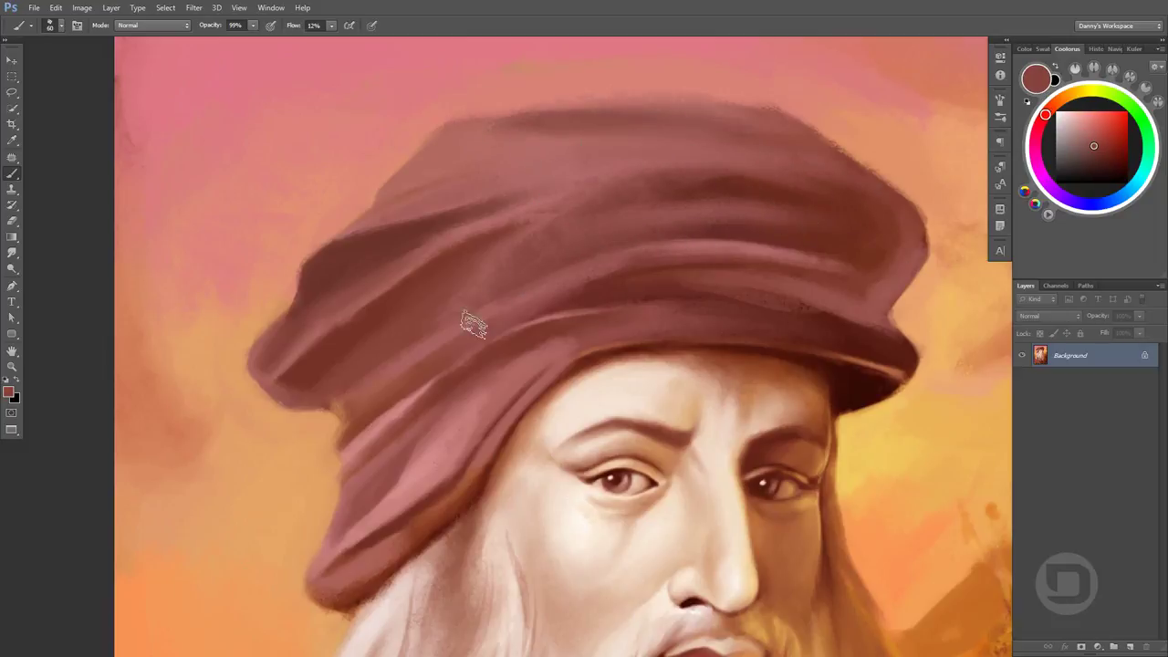
key(0)
drag(456, 319, 639, 237)
alt+click(813, 217)
drag(761, 210, 544, 274)
alt+click(554, 262)
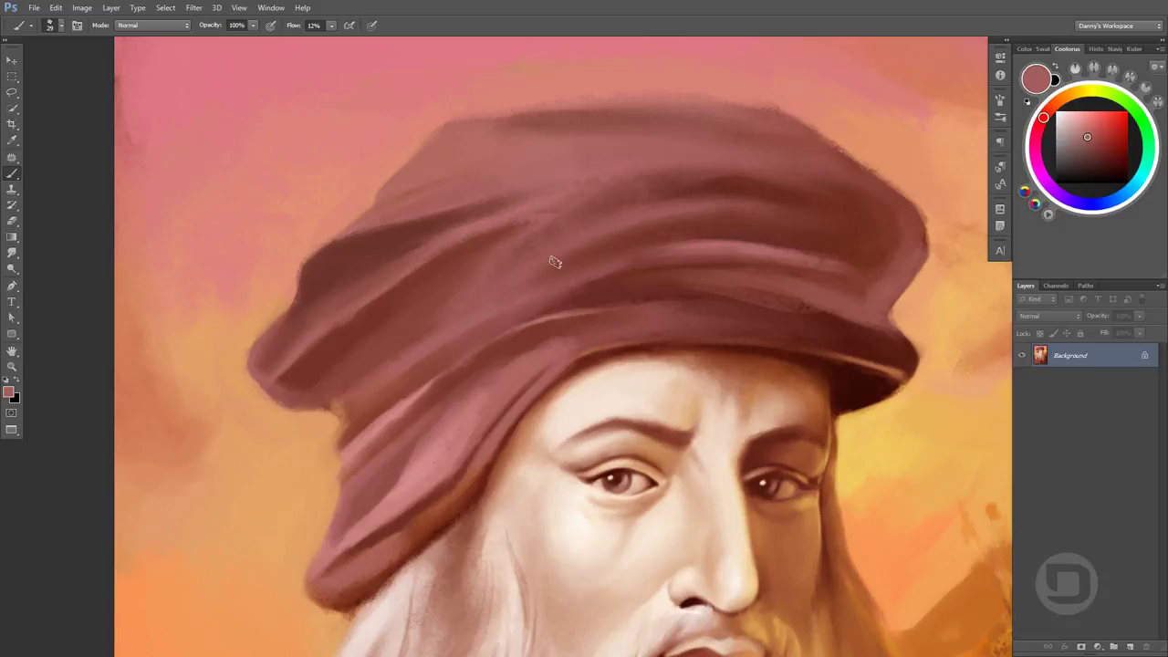
alt+click(715, 208)
Paint a dark fold line across the turban top and sample nearby turban tones
click(1079, 174)
drag(656, 199, 827, 182)
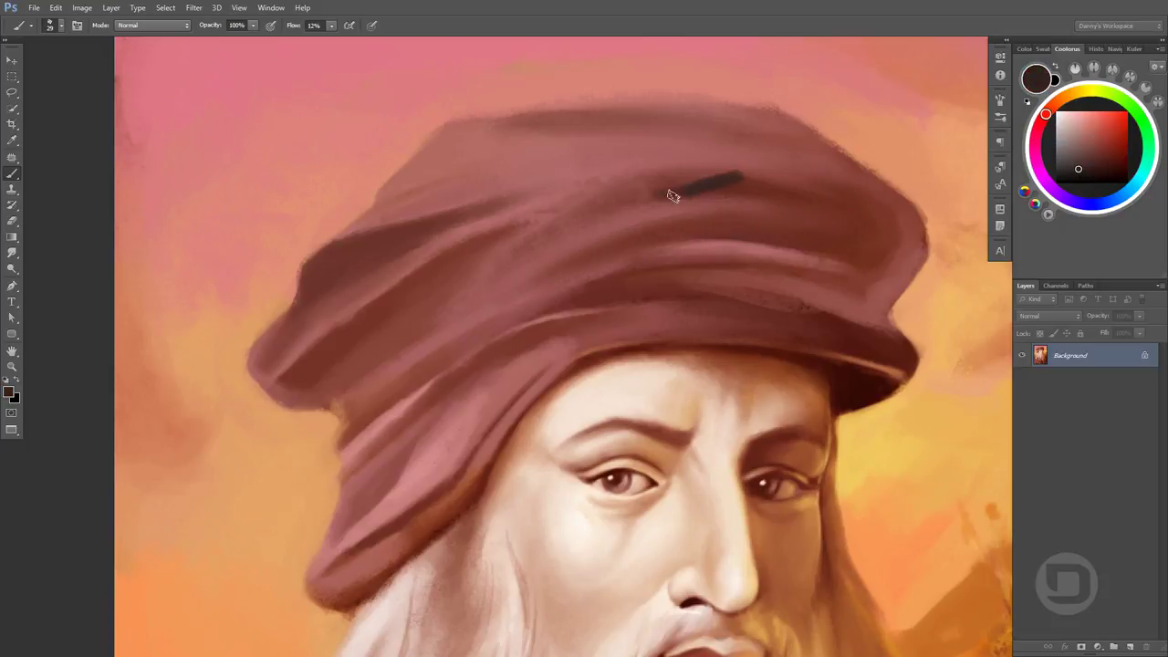
drag(666, 202, 595, 220)
alt+click(603, 216)
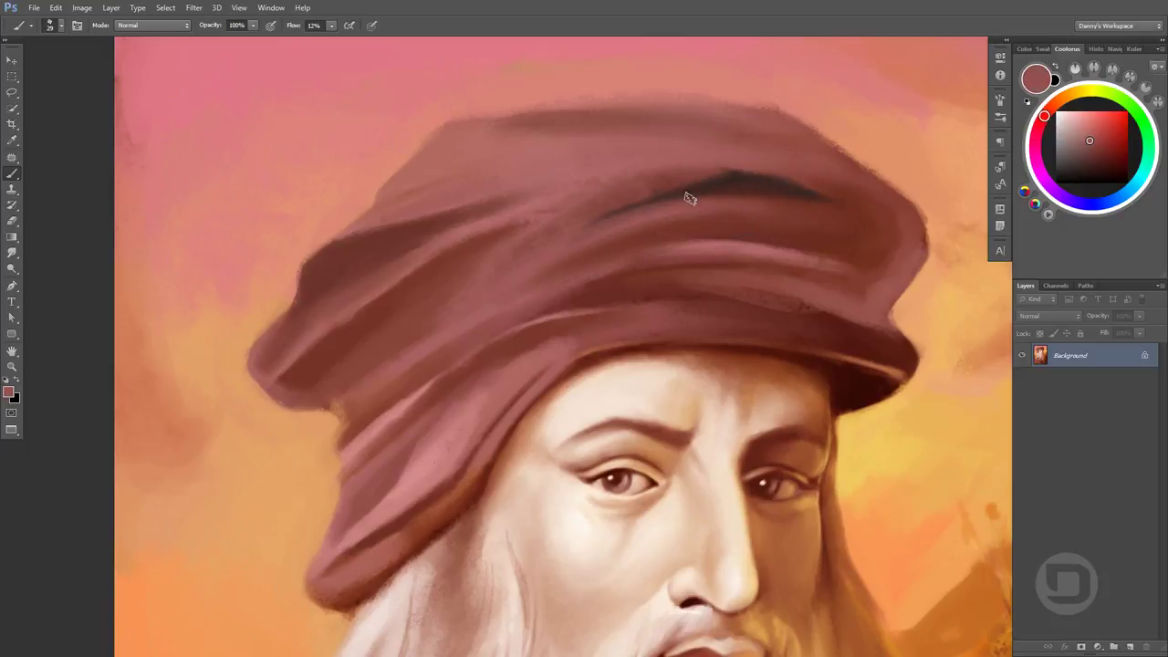
alt+click(763, 173)
alt+click(732, 176)
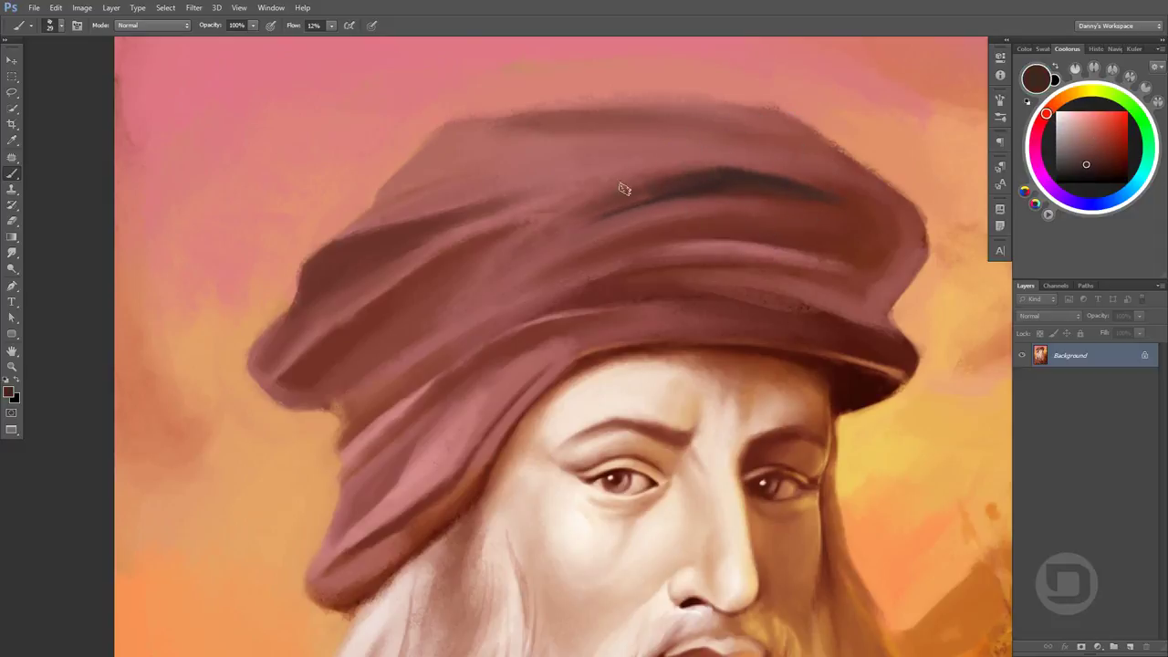
alt+click(651, 201)
Darken the turban fold with a crease, then soften it near the top in mauve
scroll(819, 411, down, 3)
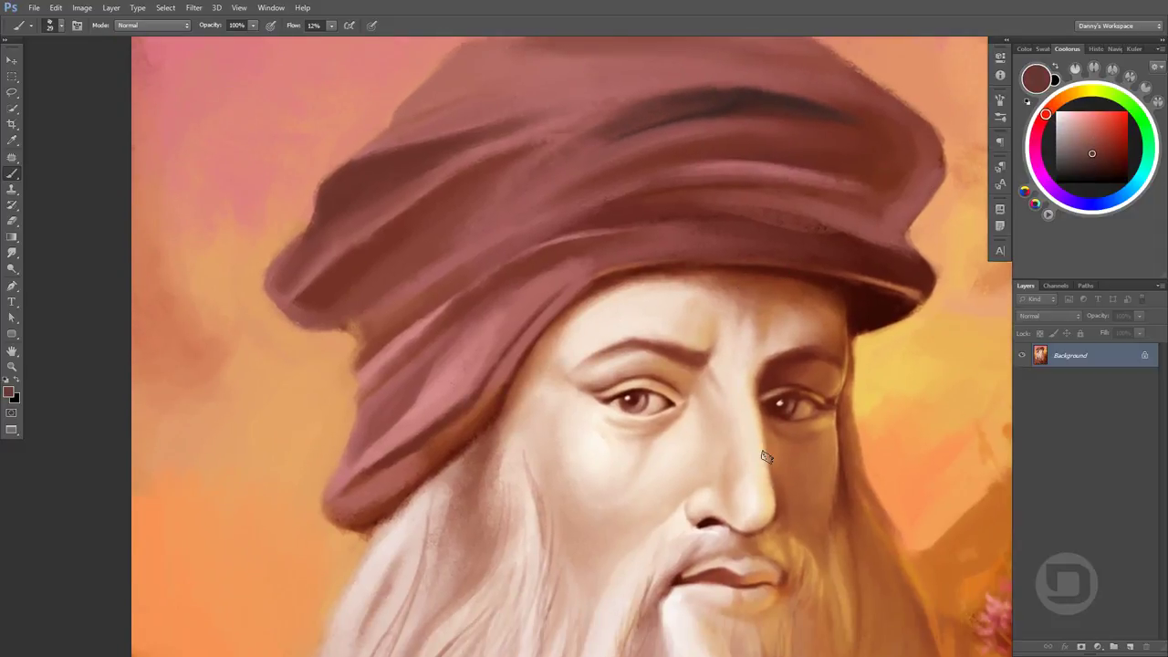
alt+click(724, 101)
mouse_move(648, 124)
mouse_down()
mouse_move(457, 195)
mouse_move(600, 131)
mouse_move(444, 203)
mouse_up()
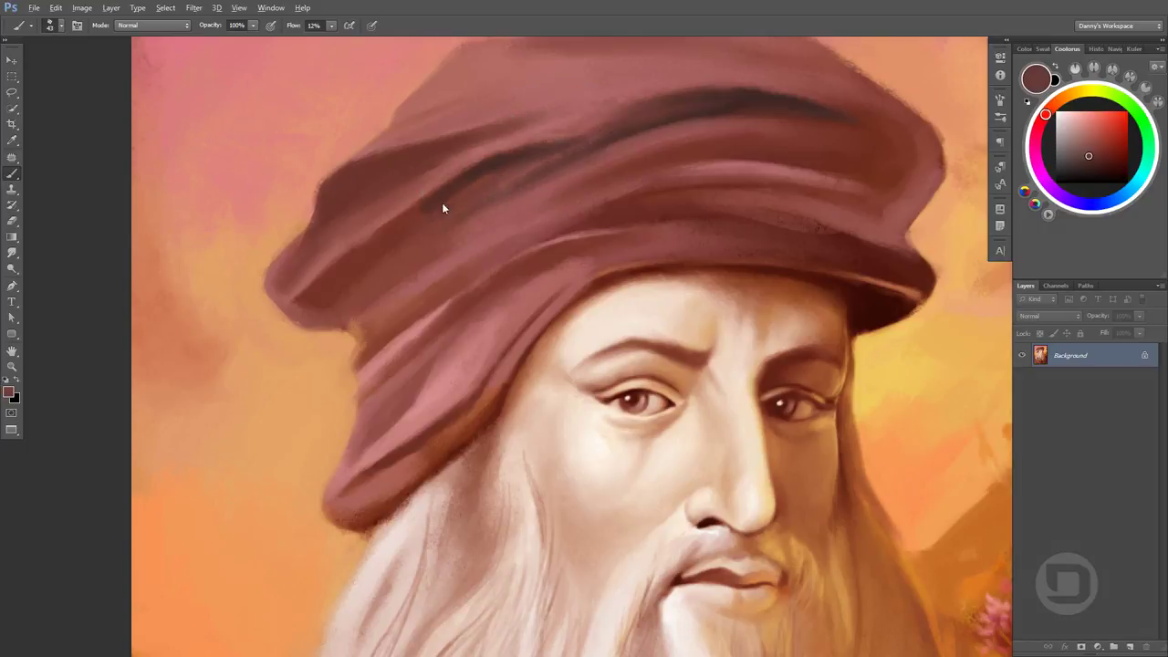
alt+click(496, 164)
drag(489, 162, 409, 222)
alt+click(409, 222)
alt+click(638, 128)
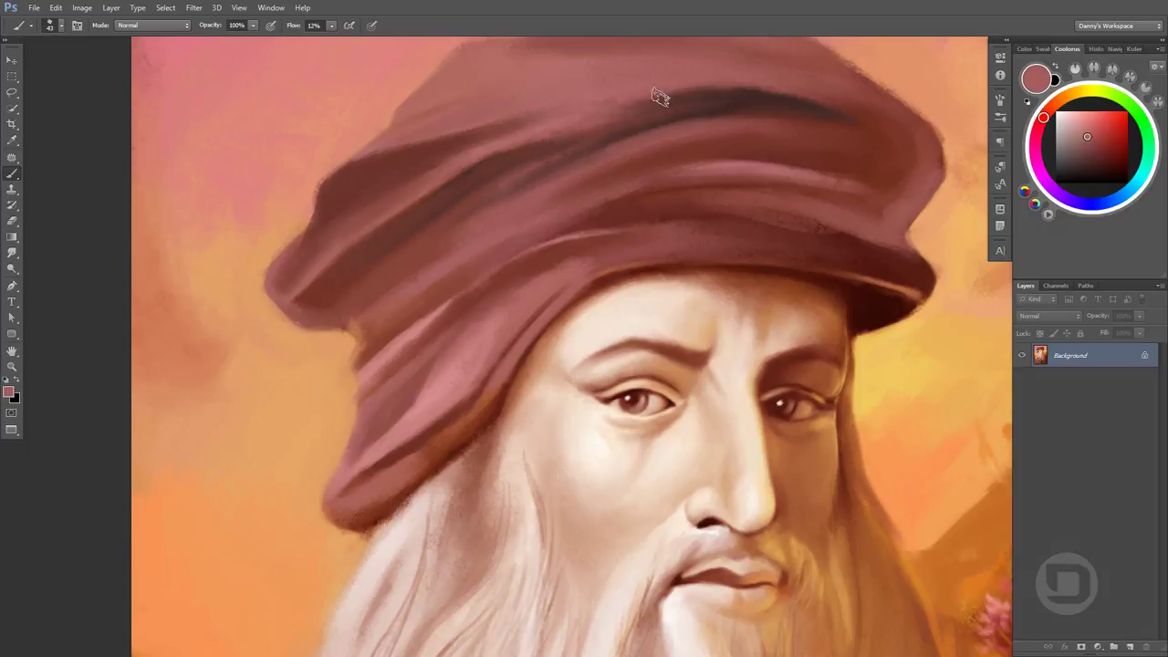
drag(659, 97, 749, 97)
alt+click(708, 67)
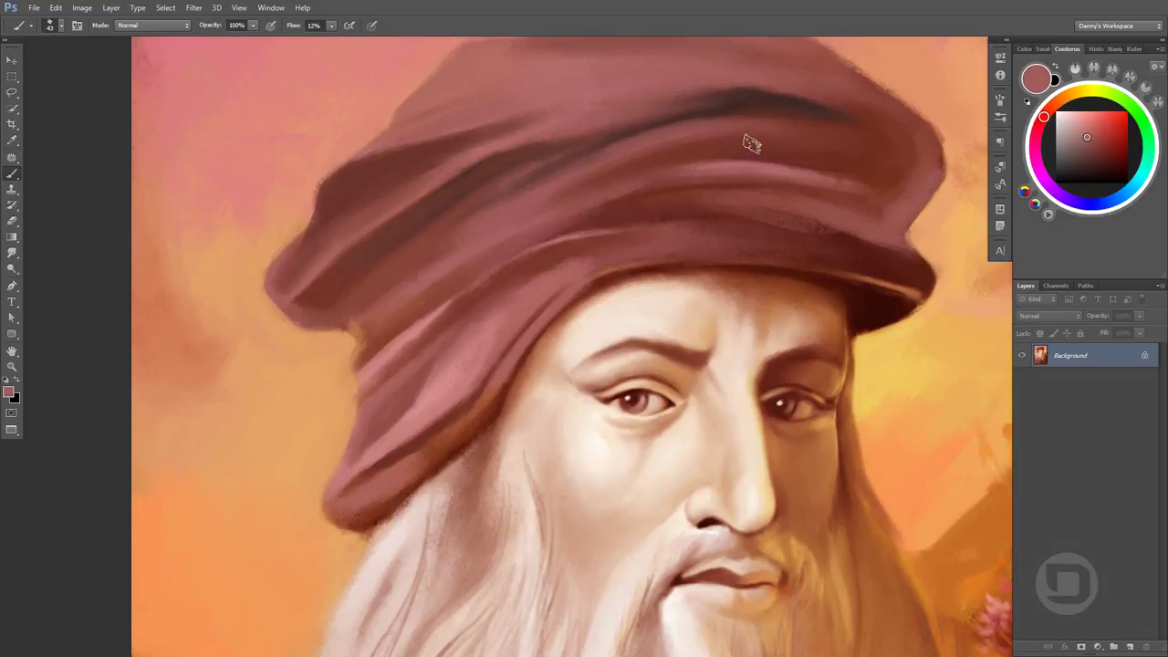
alt+click(748, 97)
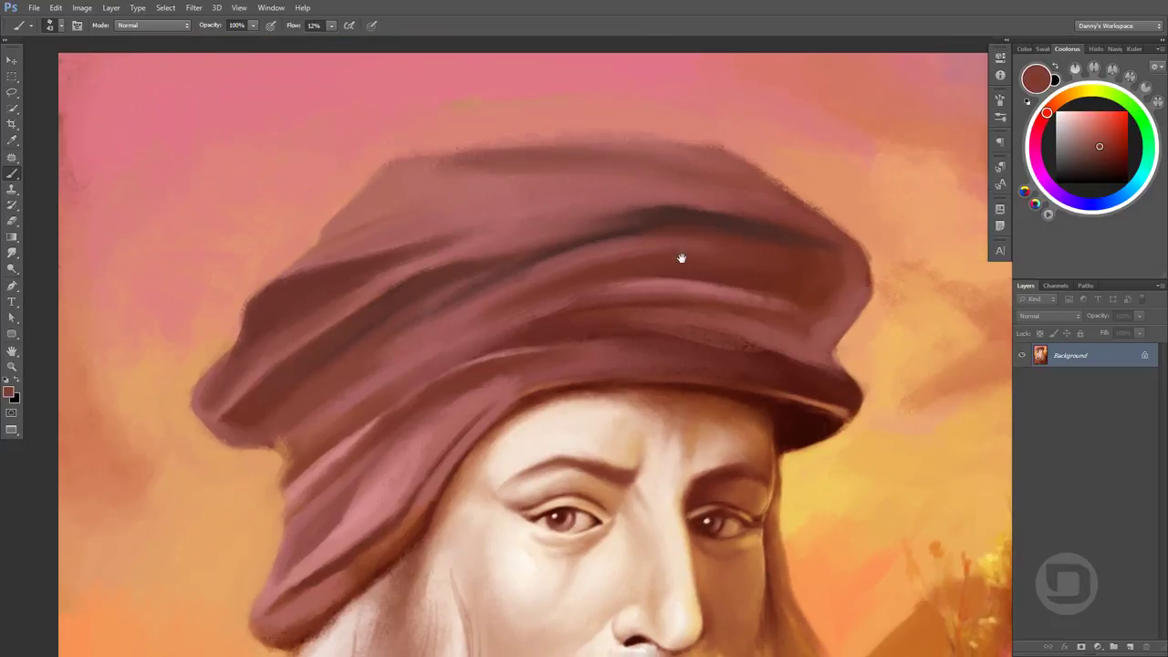
Deepen the crown shading and smooth the mid-turban band with mauve strokes
drag(830, 112, 678, 199)
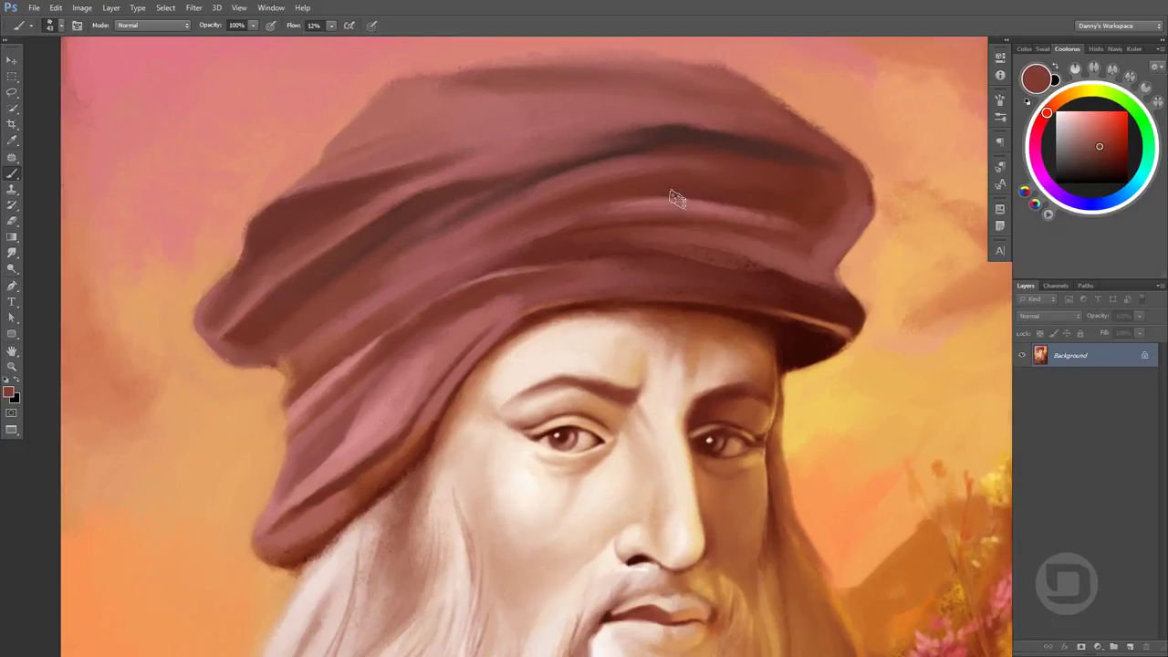
alt+click(699, 117)
mouse_move(699, 118)
mouse_down()
mouse_move(764, 125)
mouse_move(717, 130)
mouse_move(777, 151)
mouse_move(678, 99)
mouse_move(534, 131)
mouse_move(425, 65)
mouse_up()
alt+click(678, 99)
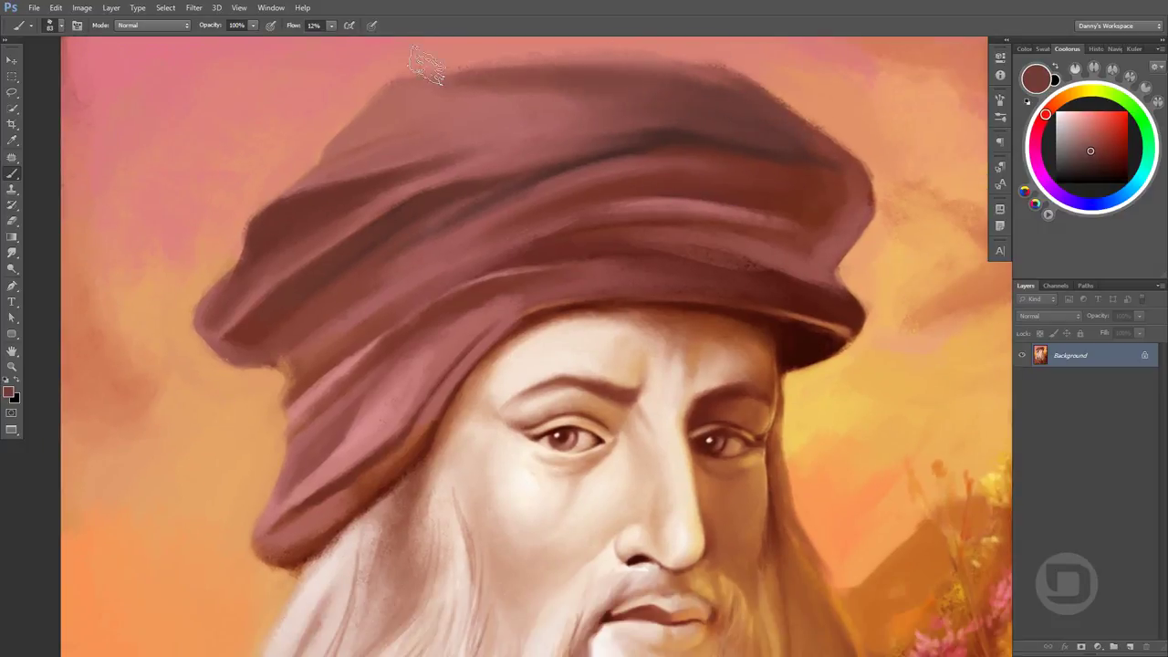
alt+click(664, 183)
mouse_move(683, 143)
mouse_down()
mouse_move(663, 183)
mouse_move(728, 176)
mouse_move(448, 248)
mouse_up()
alt+click(690, 149)
alt+click(803, 177)
mouse_move(803, 177)
mouse_down()
mouse_move(449, 248)
mouse_move(540, 208)
mouse_up()
Blend the right-side fold, darken the brim and the lower drape beside the face and beard
alt+click(771, 202)
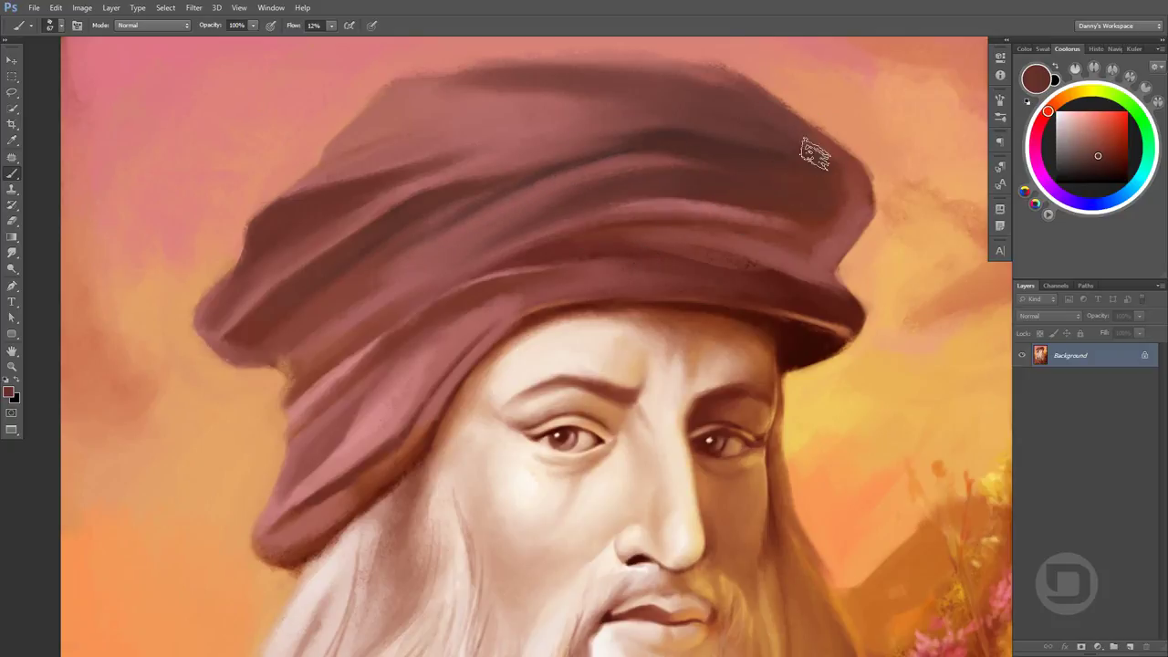
mouse_move(790, 214)
mouse_down()
mouse_move(739, 229)
mouse_move(767, 237)
mouse_up()
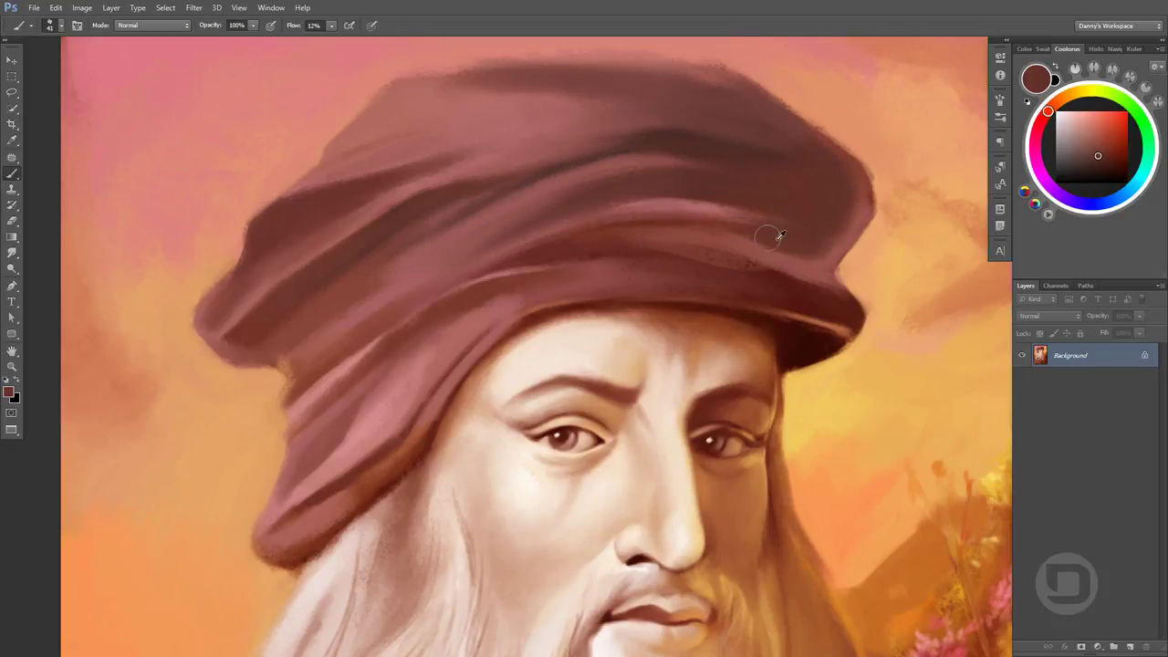
alt+click(650, 219)
alt+click(477, 279)
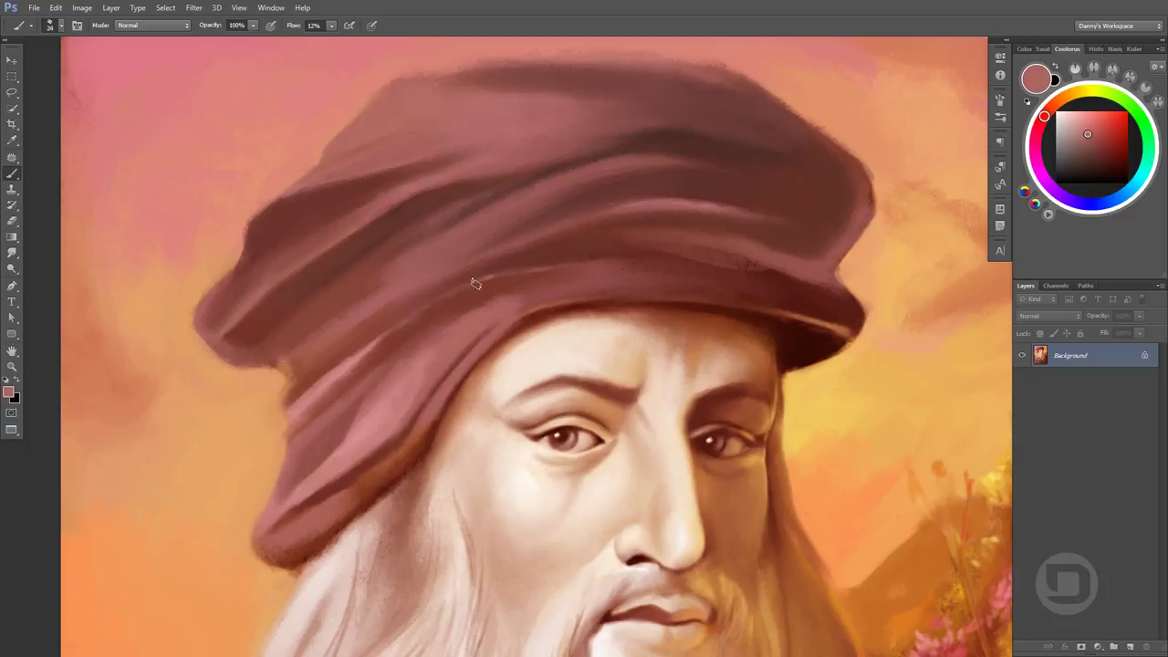
alt+click(629, 224)
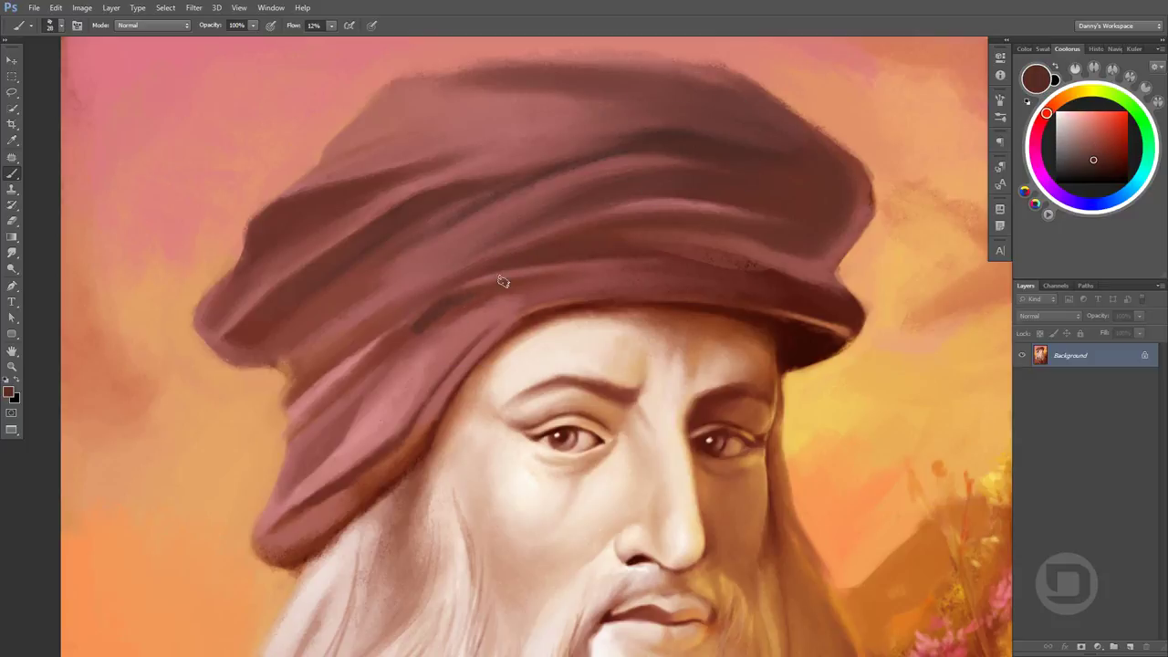
drag(498, 280, 519, 284)
mouse_move(327, 410)
mouse_down()
mouse_move(401, 351)
mouse_move(305, 475)
mouse_up()
alt+click(348, 408)
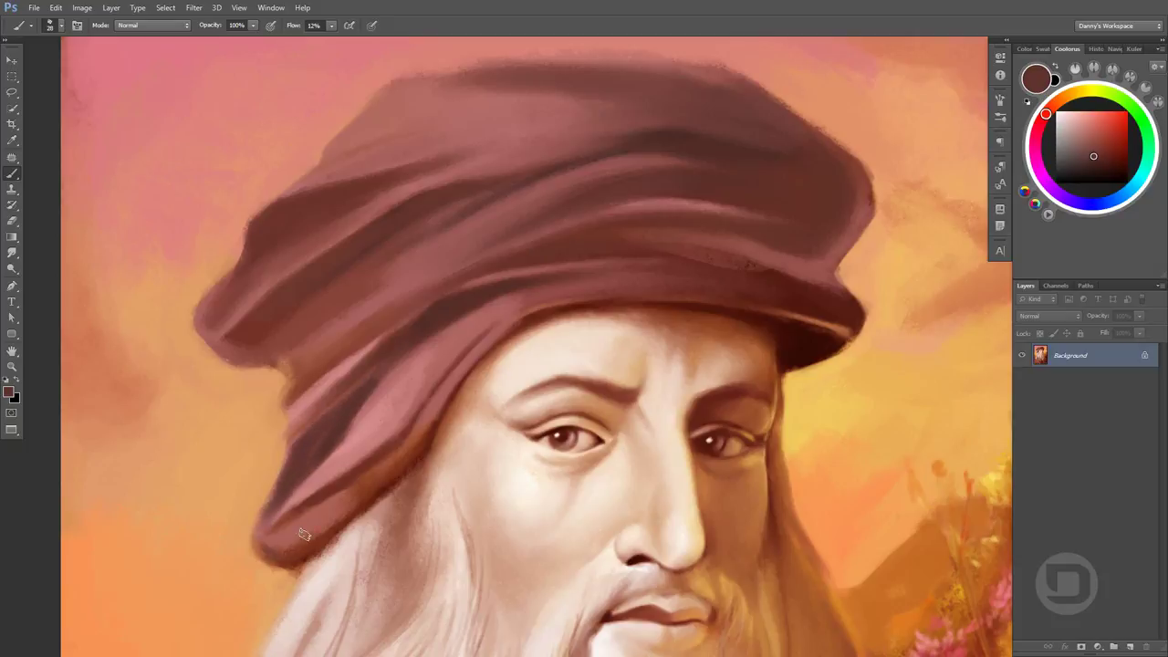
alt+click(378, 482)
drag(384, 429, 273, 552)
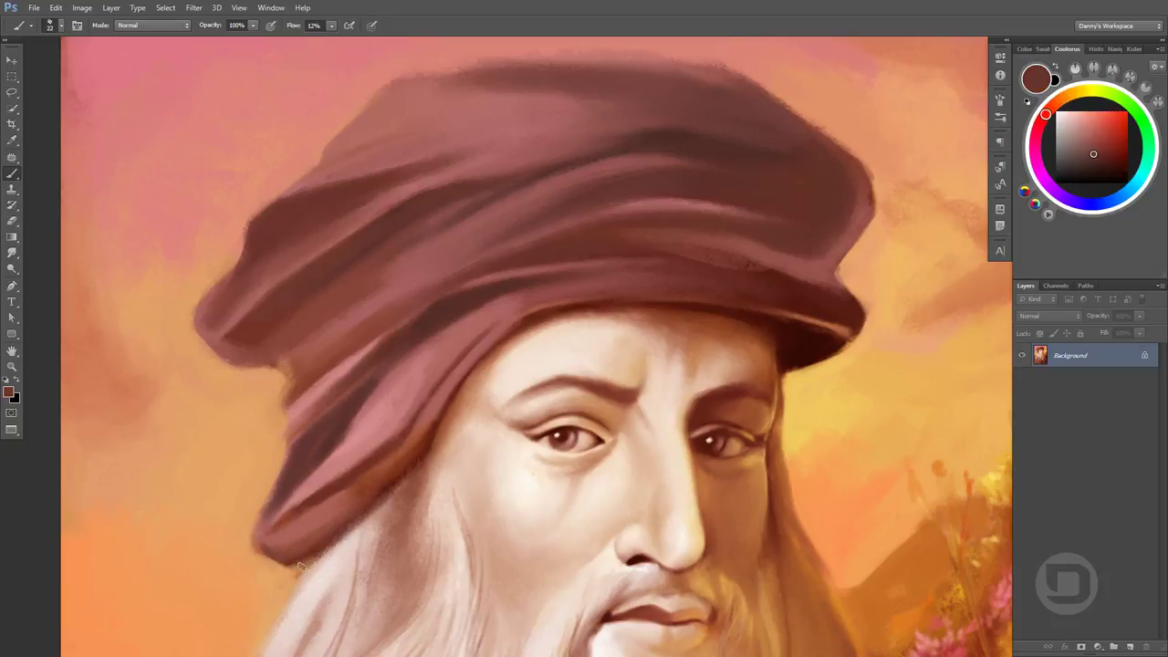
Tint the lower drape with pinkish purple and cover its bottom tip in mauve
click(1042, 174)
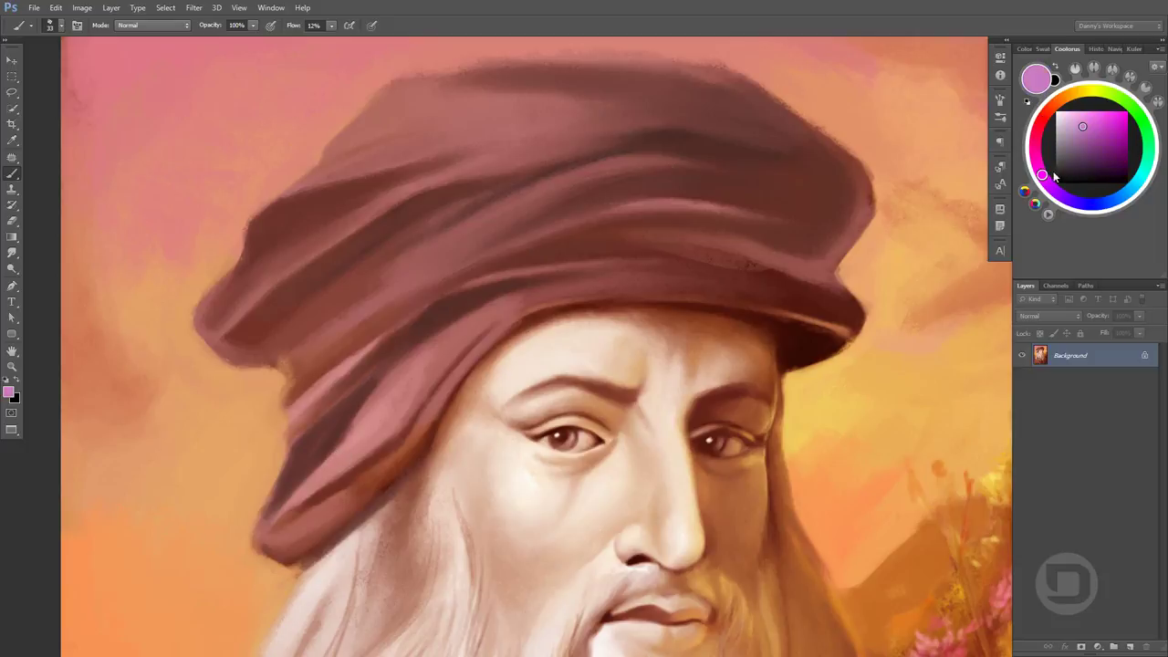
mouse_move(294, 503)
mouse_down()
mouse_move(360, 456)
mouse_move(474, 329)
mouse_move(351, 454)
mouse_up()
alt+click(362, 438)
drag(281, 536, 275, 490)
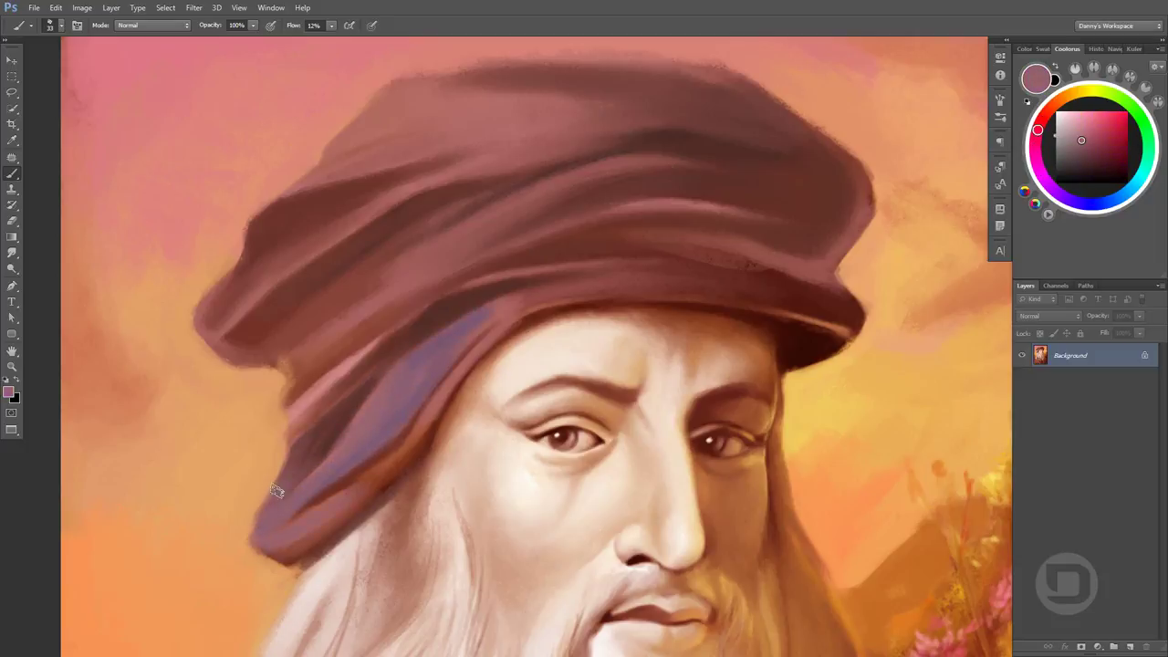
alt+click(383, 453)
alt+click(295, 493)
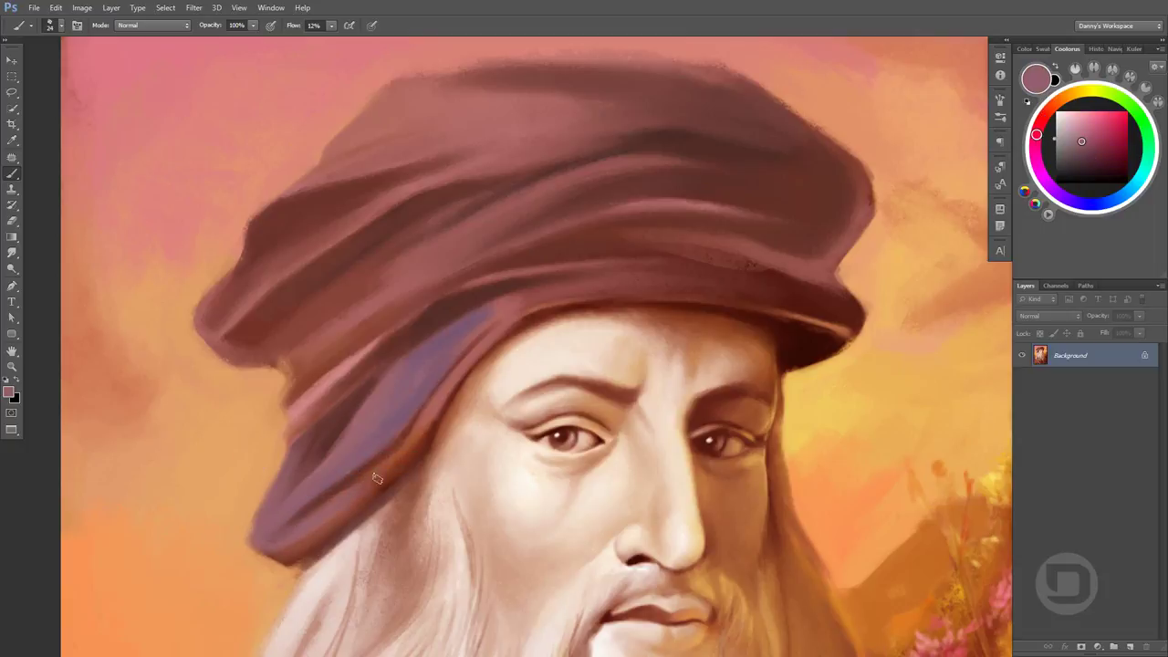
alt+click(338, 483)
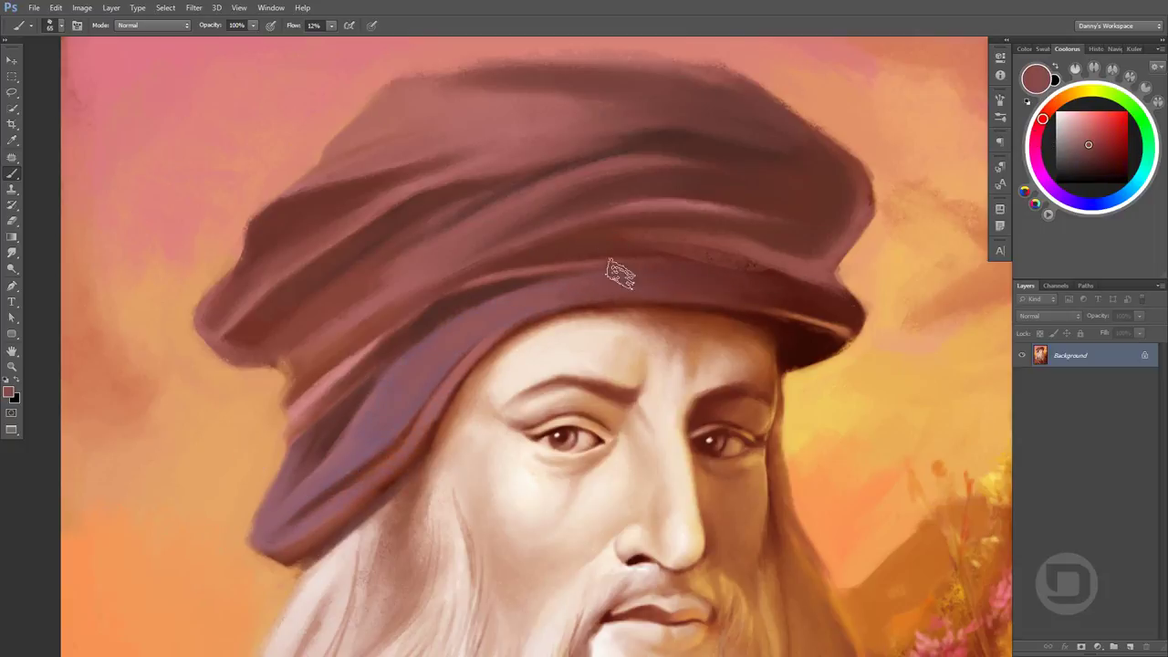
Sample maroon and rose-brown turban tones and paint a dark shadow line along the brim
scroll(755, 370, down, 2)
alt+click(469, 247)
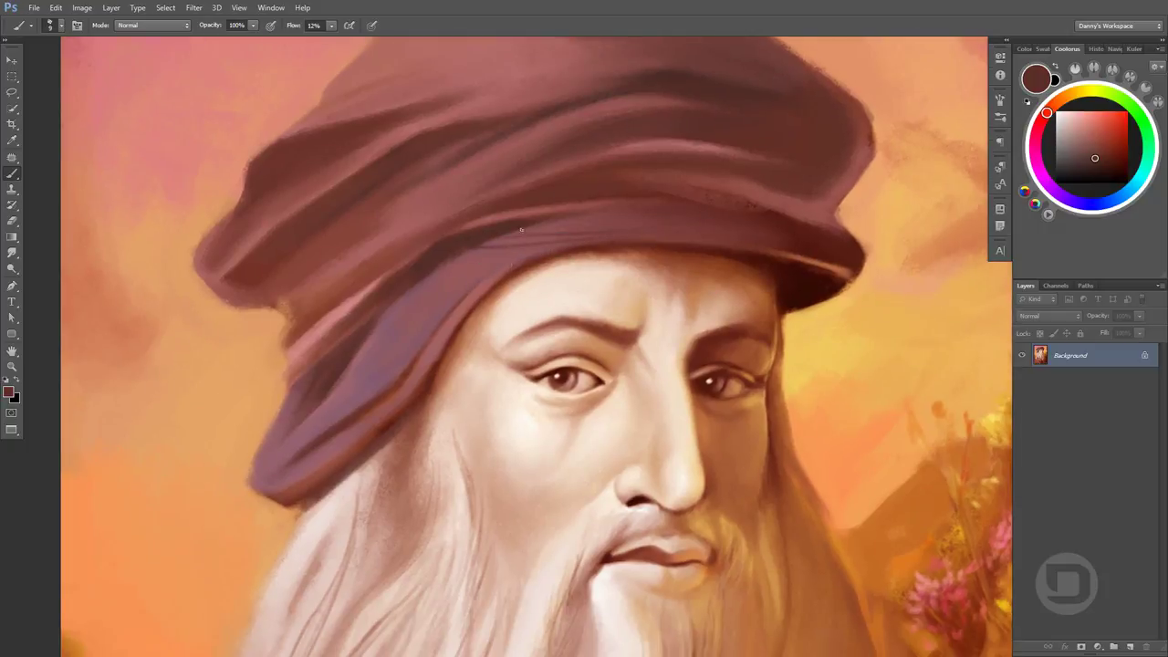
alt+click(821, 249)
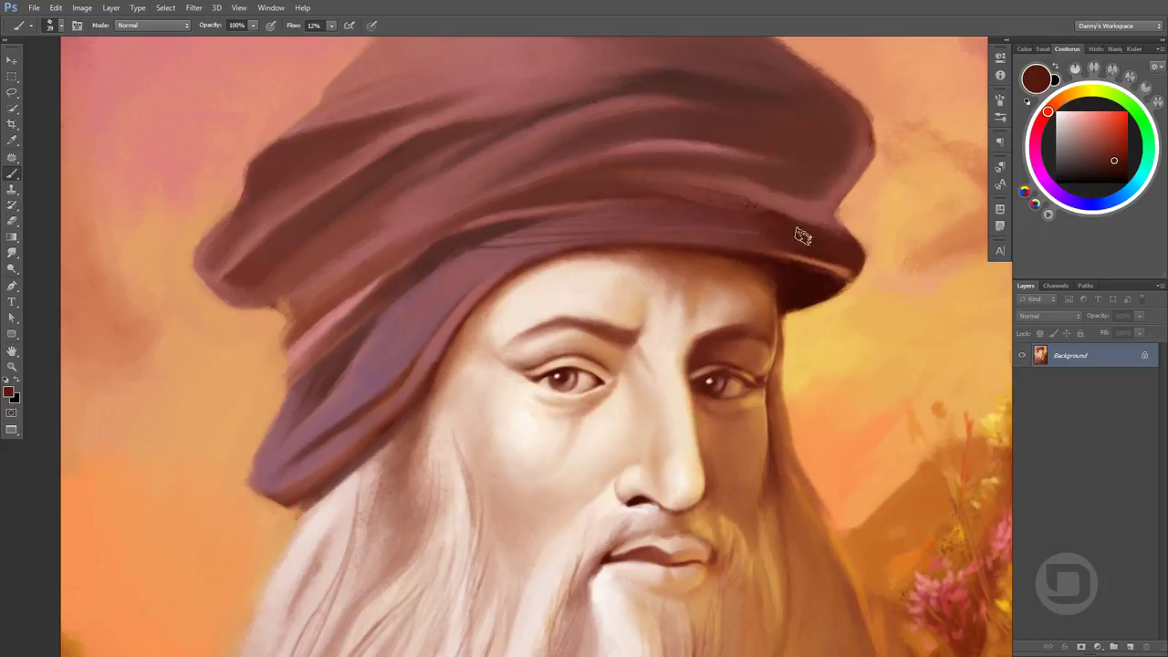
alt+click(431, 256)
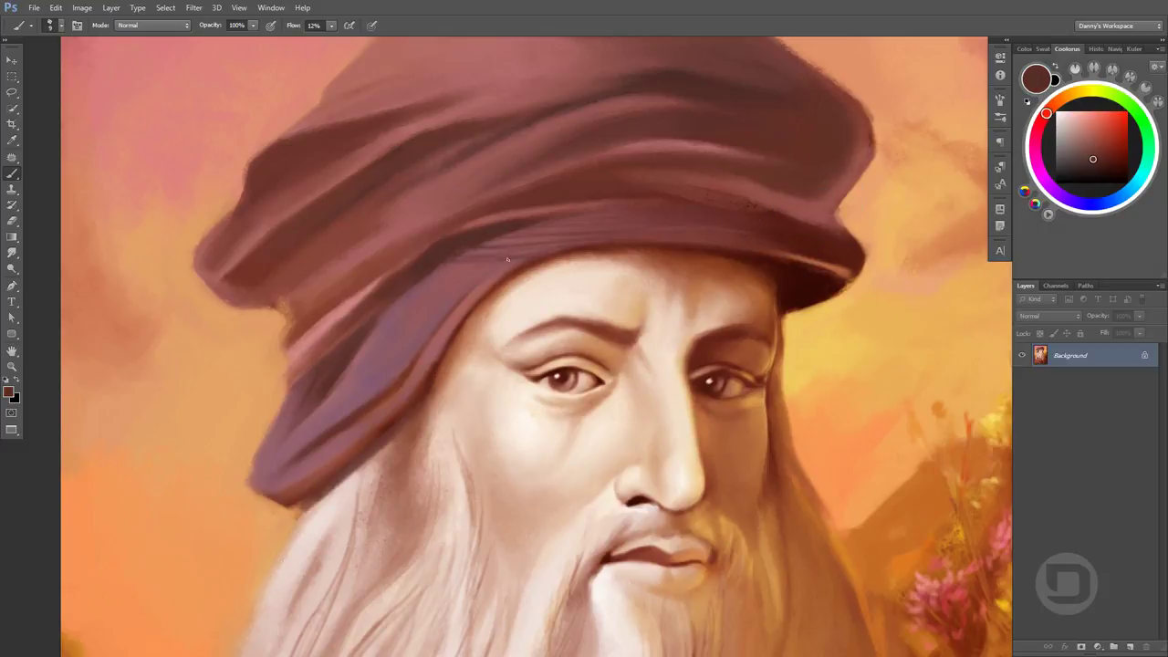
alt+click(429, 274)
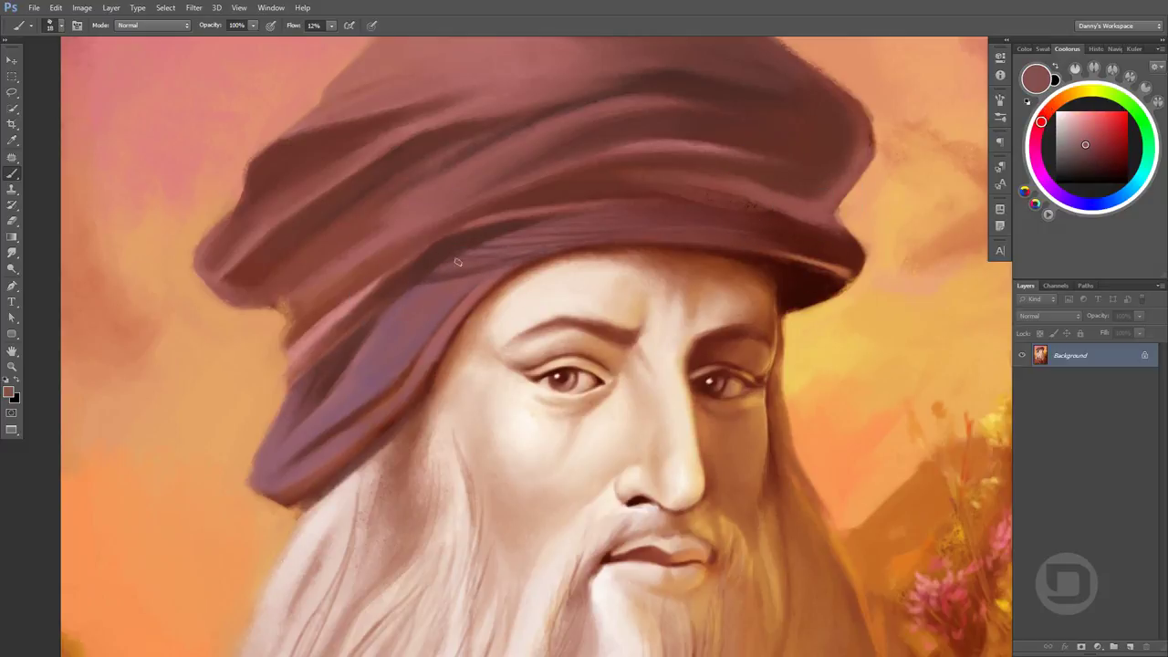
alt+click(665, 218)
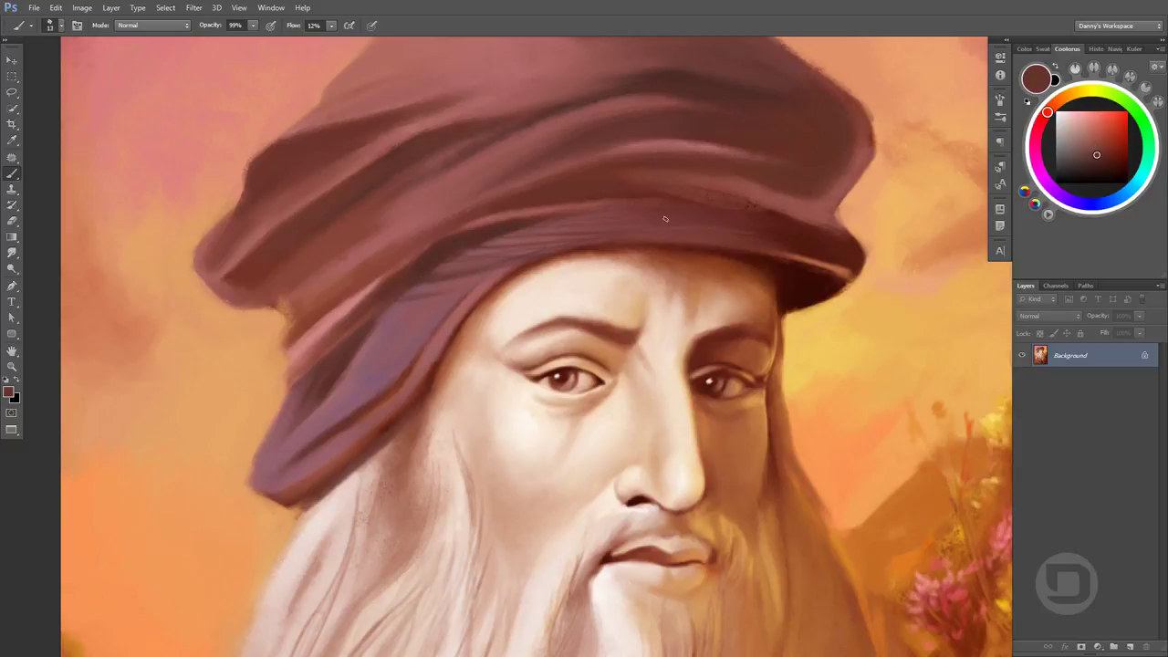
click(1082, 175)
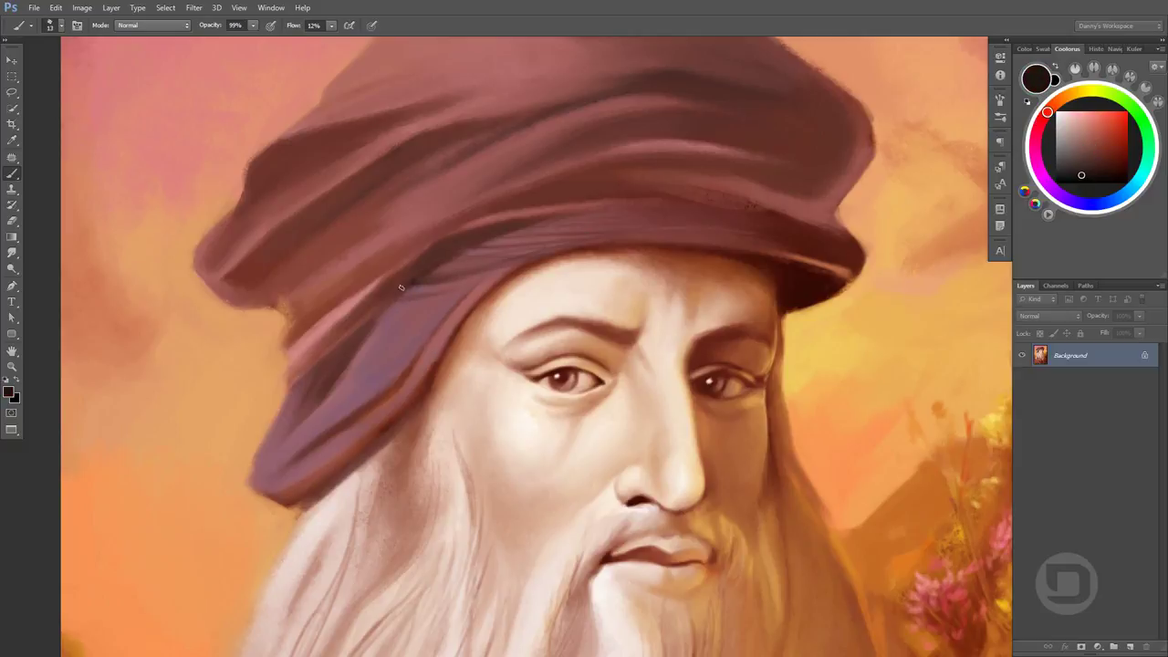
alt+click(481, 279)
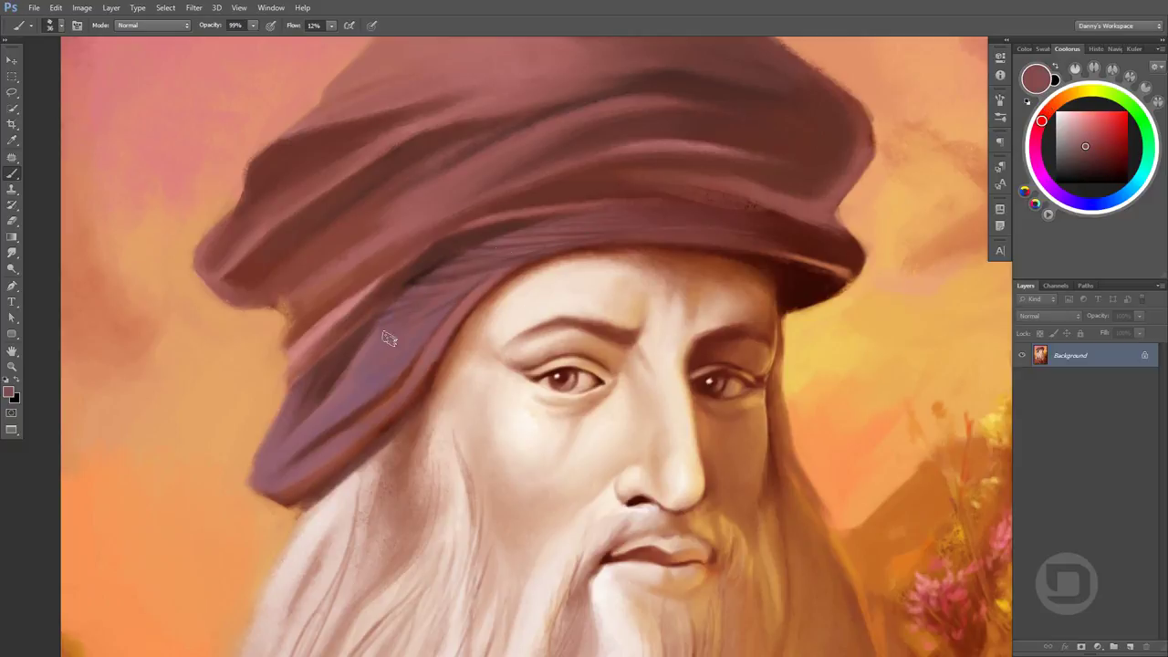
alt+click(475, 234)
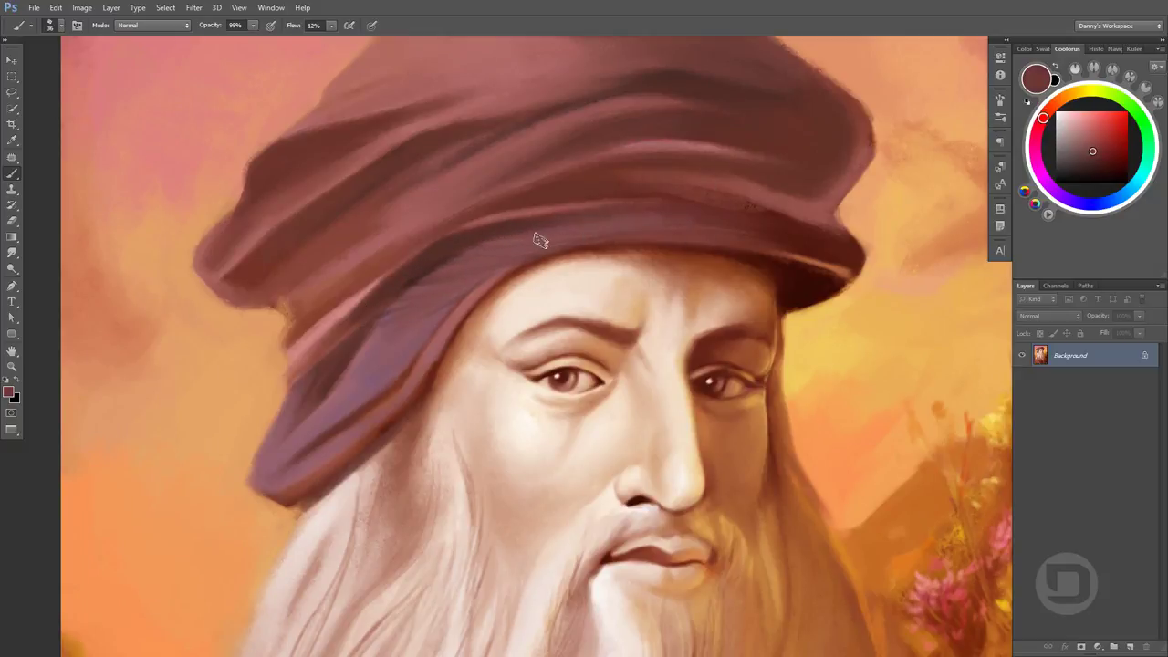
alt+click(423, 277)
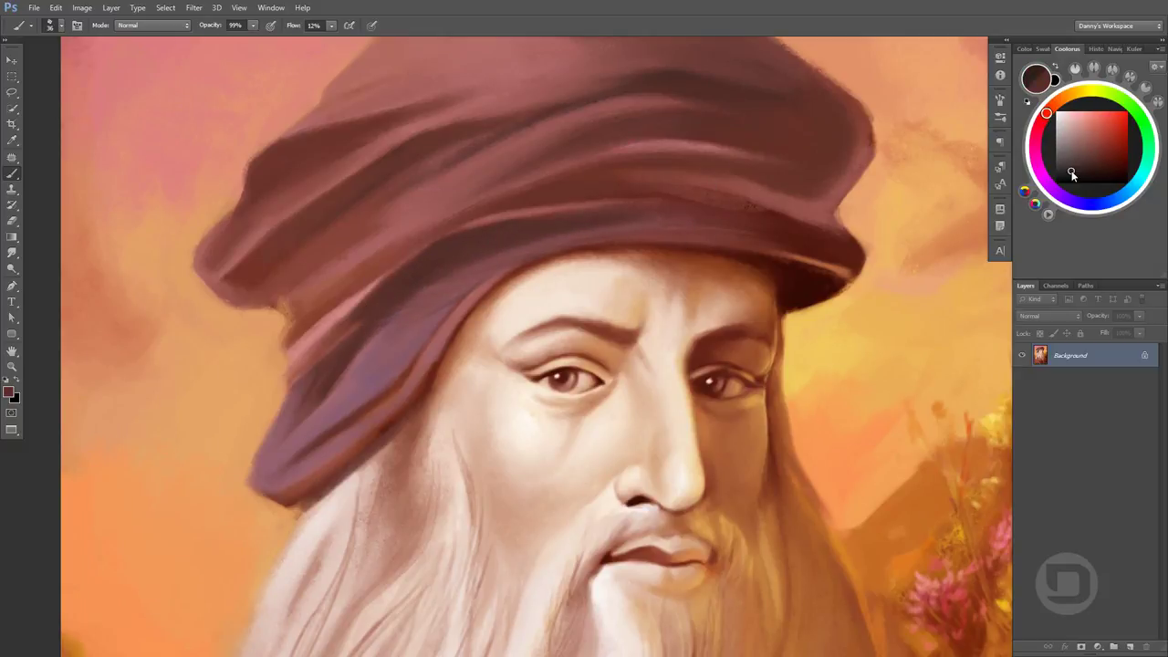
drag(461, 255, 334, 357)
Extend, soften with mauve, then re-darken the crease along the turban brim
alt+click(334, 326)
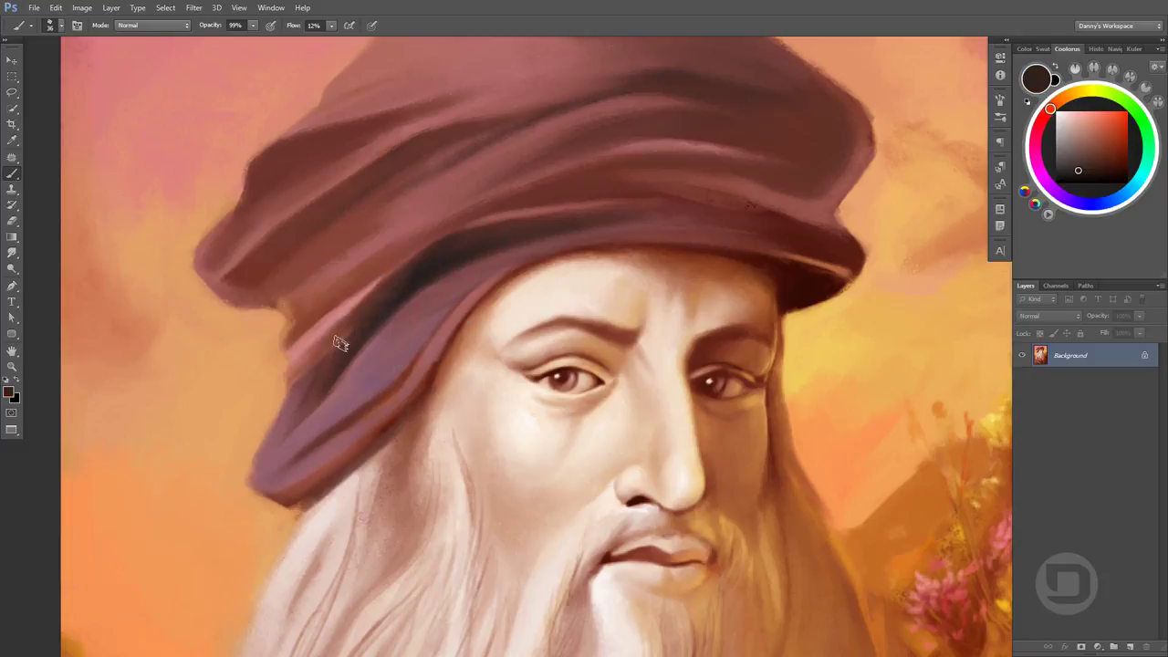
drag(445, 271, 533, 237)
alt+click(513, 222)
drag(456, 236, 351, 311)
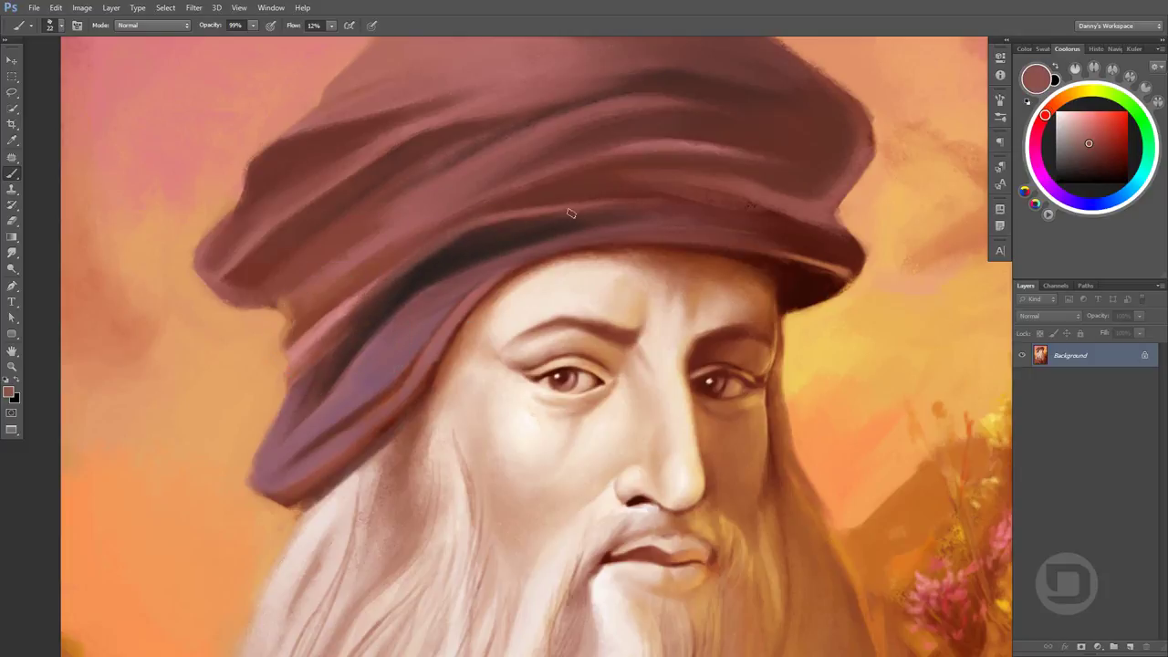
alt+click(365, 334)
alt+click(459, 252)
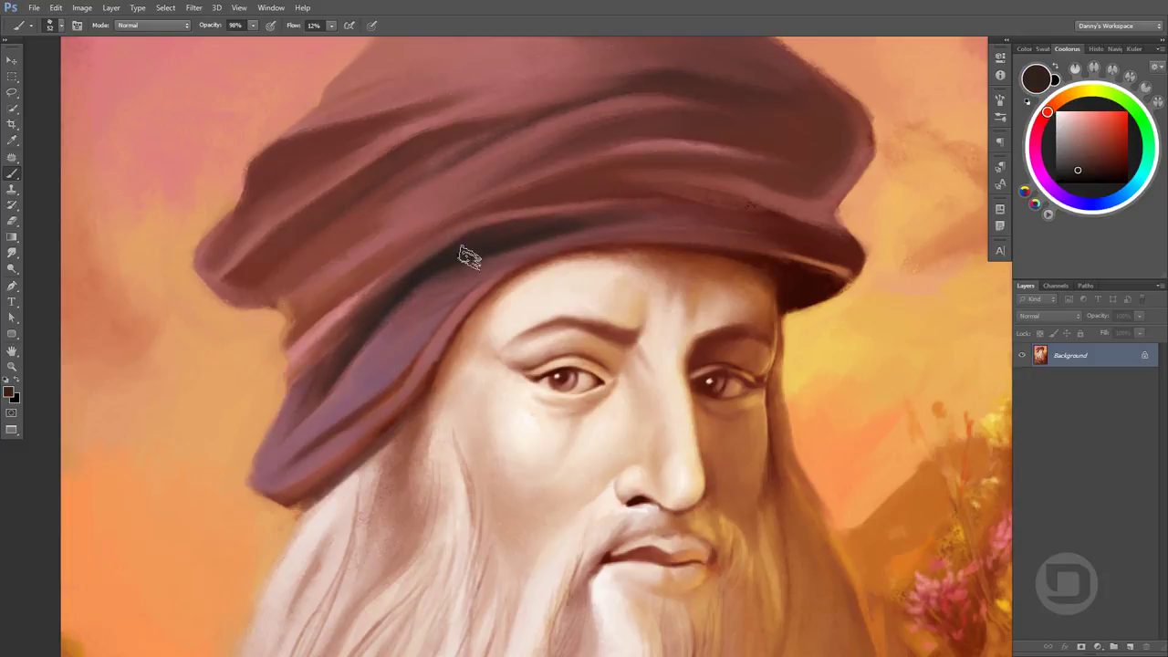
drag(459, 253, 356, 365)
Zoom out, reset default colours and show a taller History panel
key(ctrl+minus)
scroll(725, 352, down, 1)
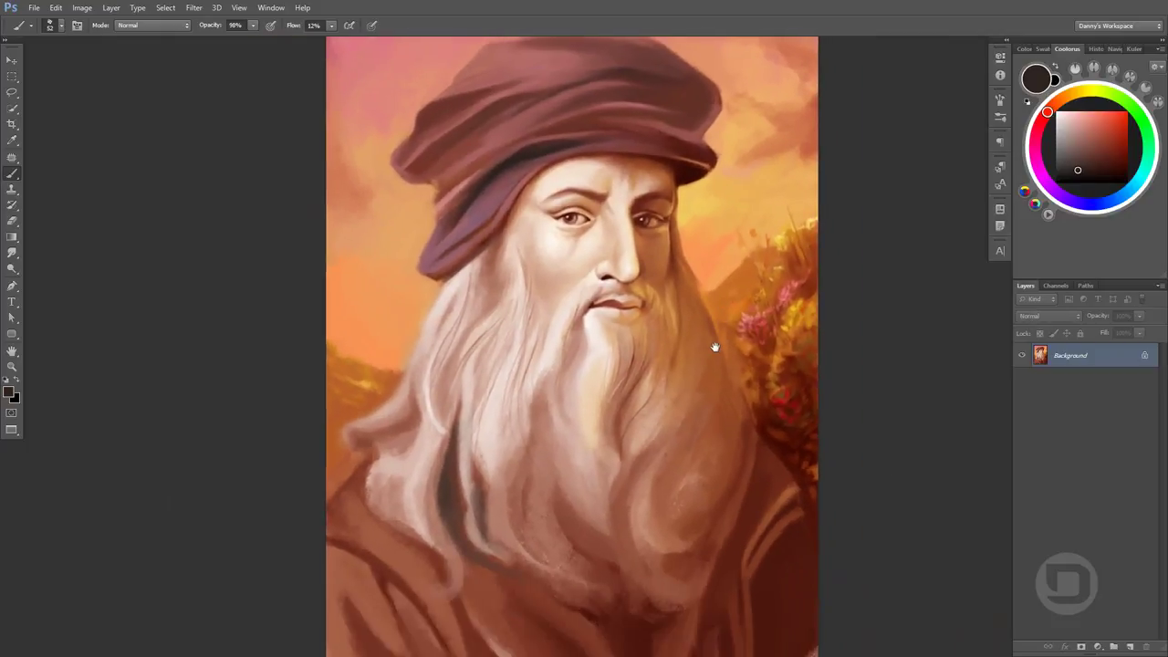
key(d)
key(F9)
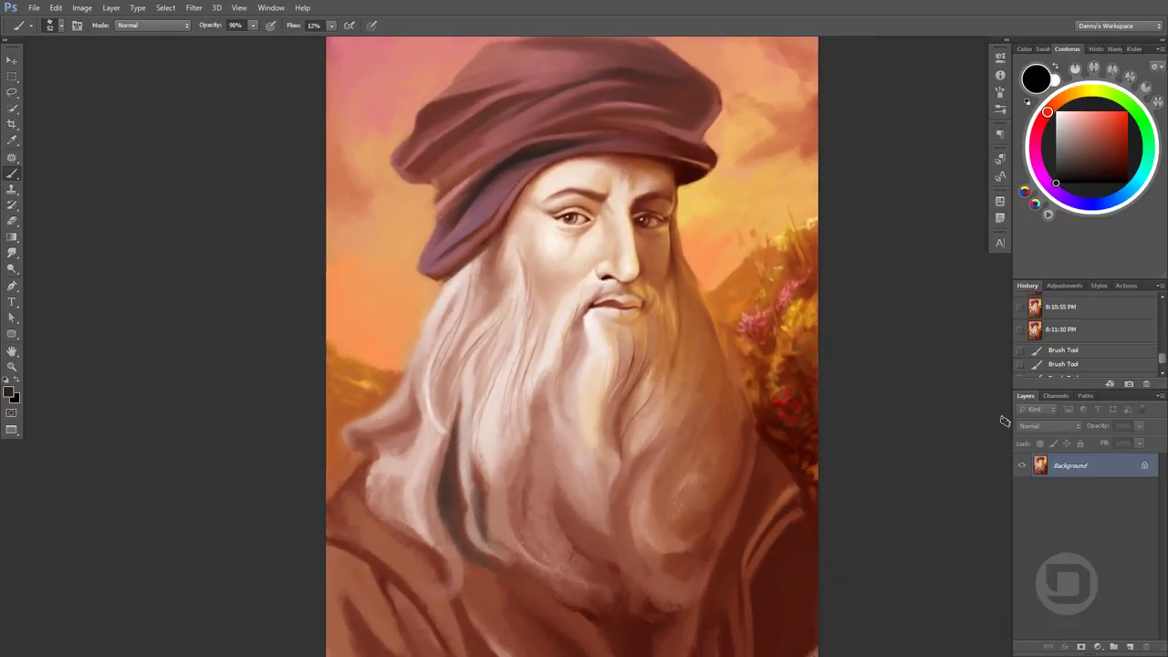
drag(1087, 279, 1087, 255)
drag(1057, 387, 1058, 420)
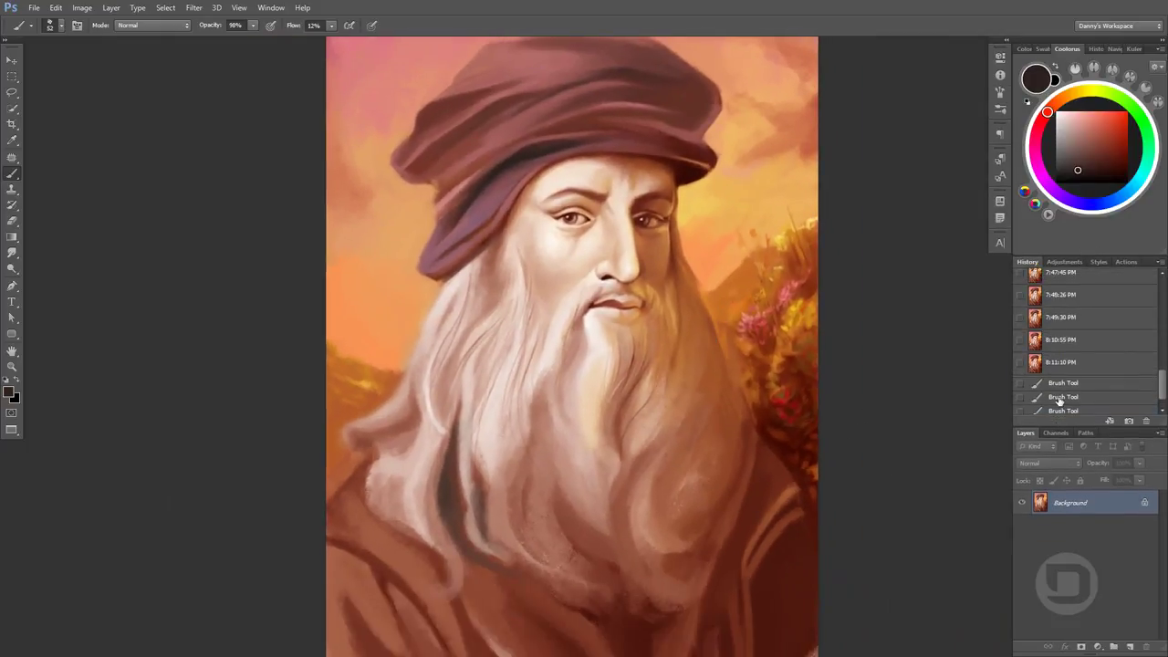
Close History and shade the turban's lower-left edge with darker mauve at 100% opacity
key(F9)
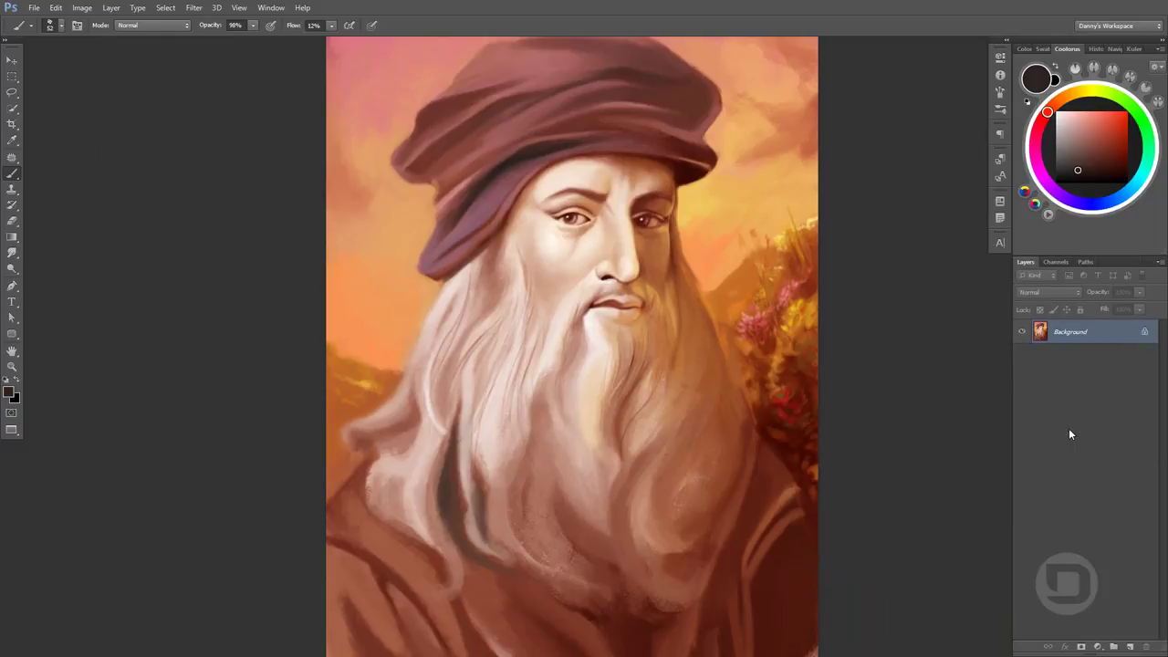
scroll(517, 182, up, 1)
alt+click(436, 226)
mouse_move(420, 241)
mouse_down()
mouse_move(383, 292)
mouse_move(420, 255)
mouse_up()
key(0)
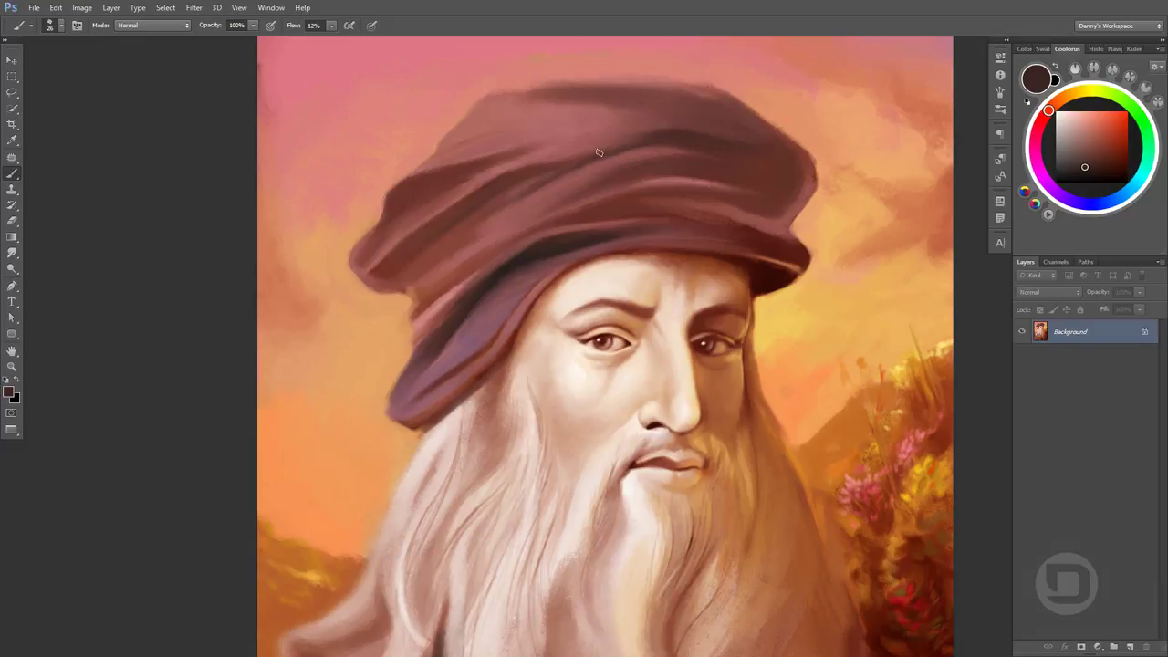
Sample a range of lighter mauves, browns and salmon tones across the turban
alt+click(539, 179)
alt+click(439, 242)
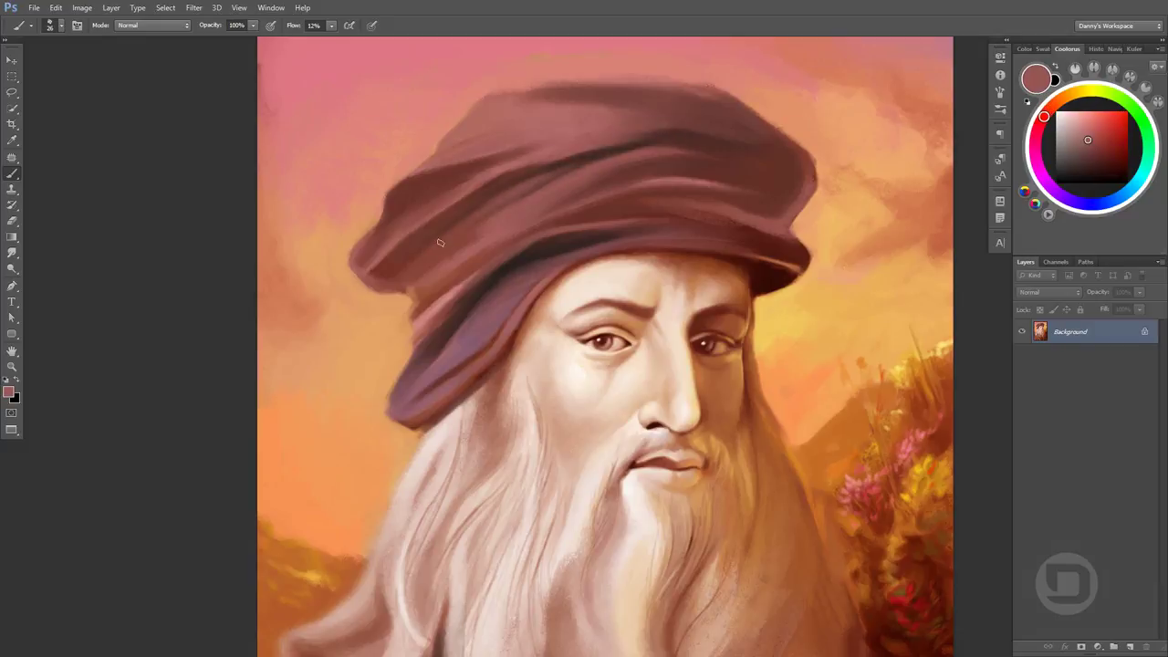
alt+click(421, 257)
alt+click(392, 286)
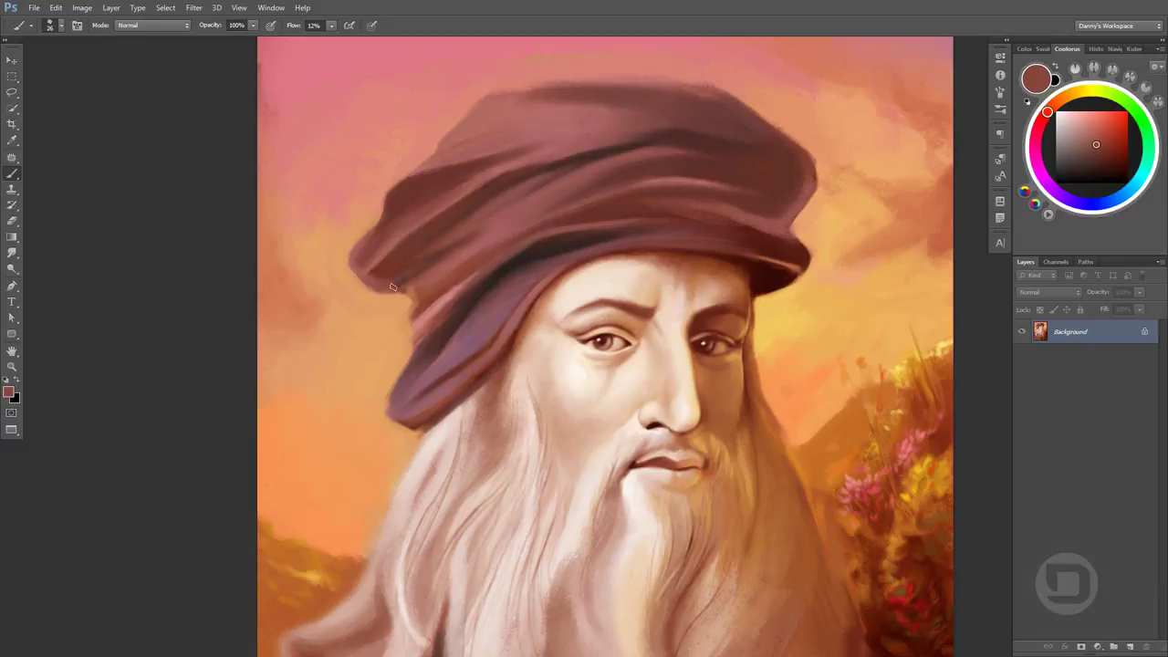
alt+click(429, 240)
alt+click(405, 275)
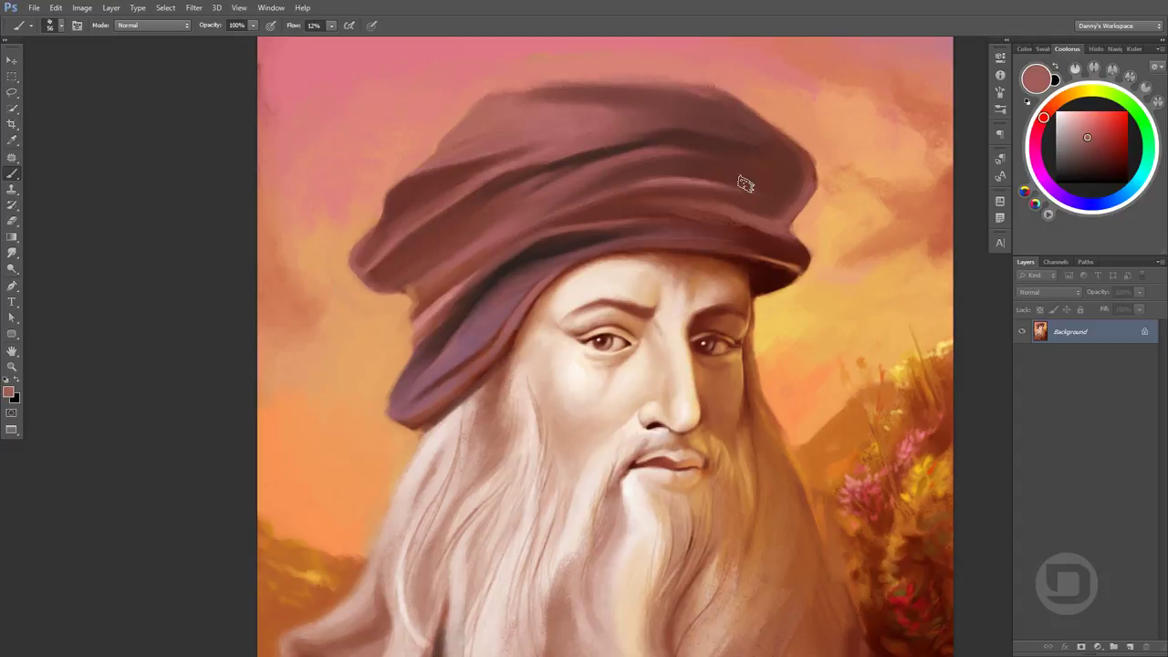
alt+click(637, 142)
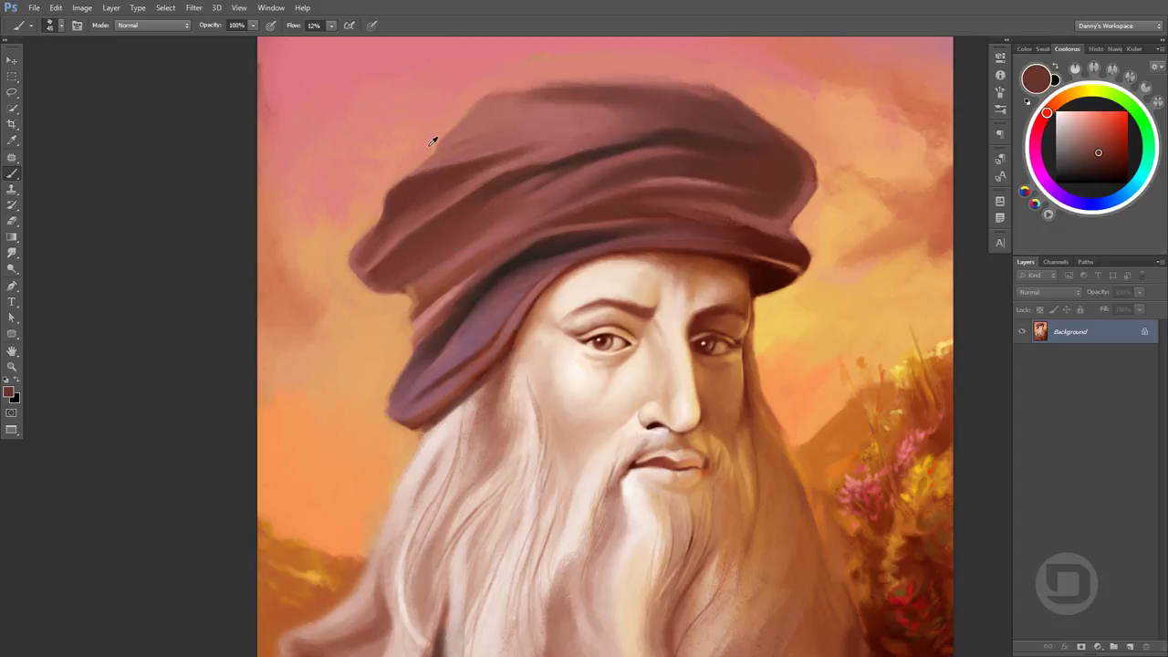
alt+click(456, 128)
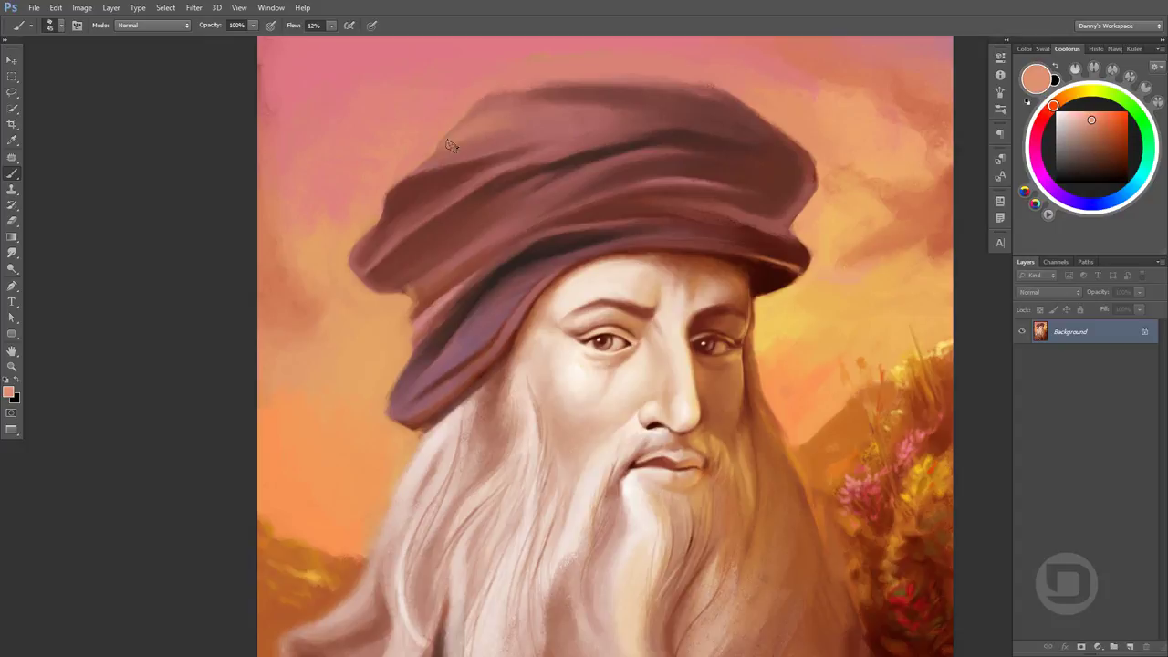
alt+click(514, 131)
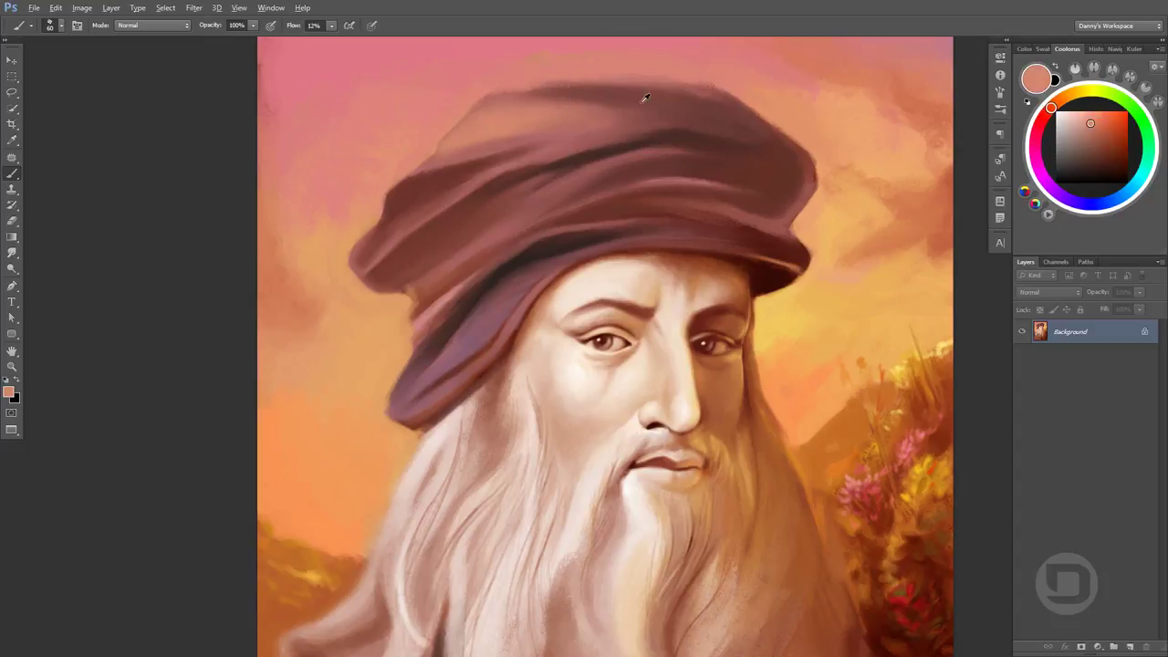
alt+click(553, 103)
Settle on a darker turban brown, then sample salmon and yellow-orange sky tones beside the face
alt+click(678, 116)
alt+click(535, 104)
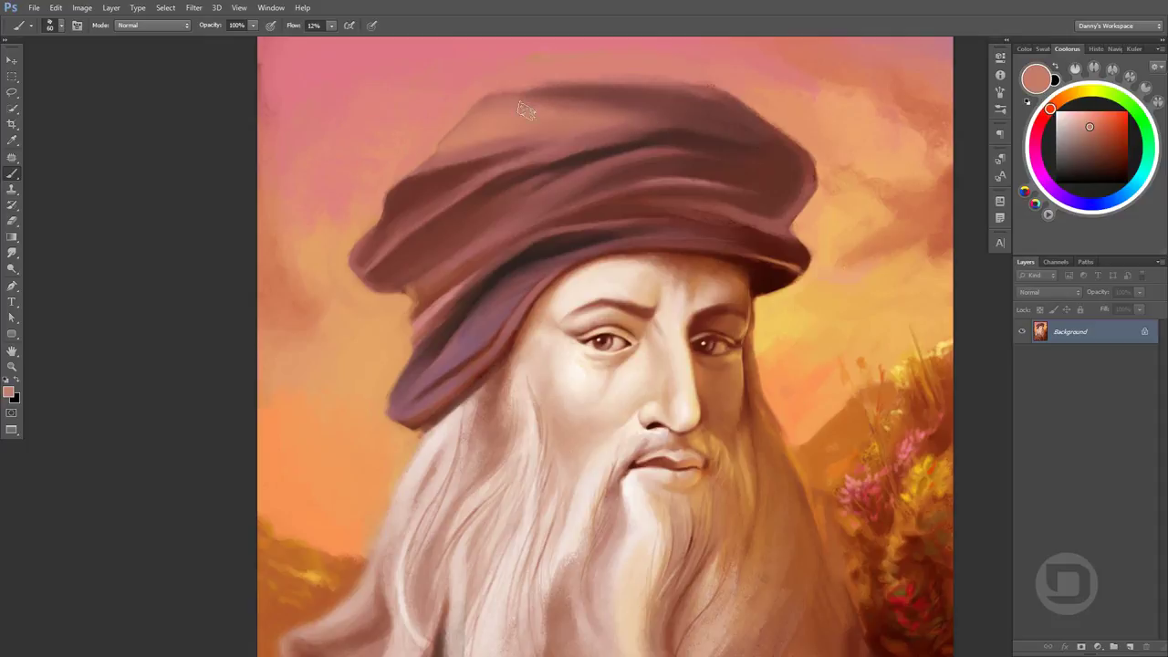
alt+click(626, 121)
alt+click(757, 119)
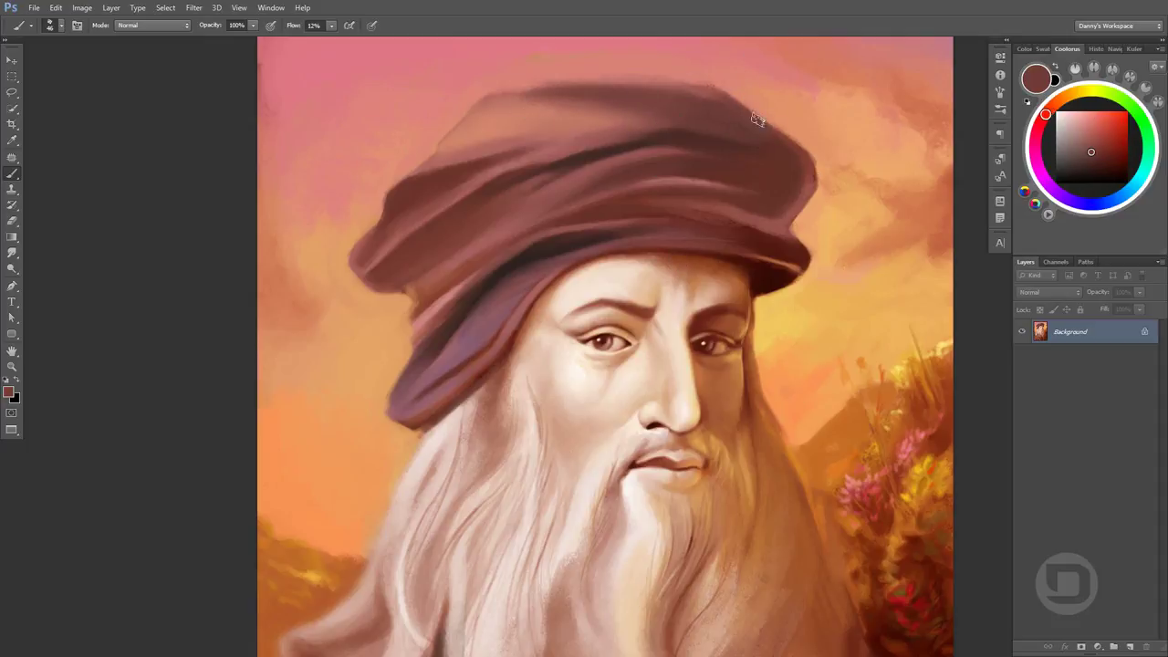
alt+click(732, 115)
alt+click(776, 318)
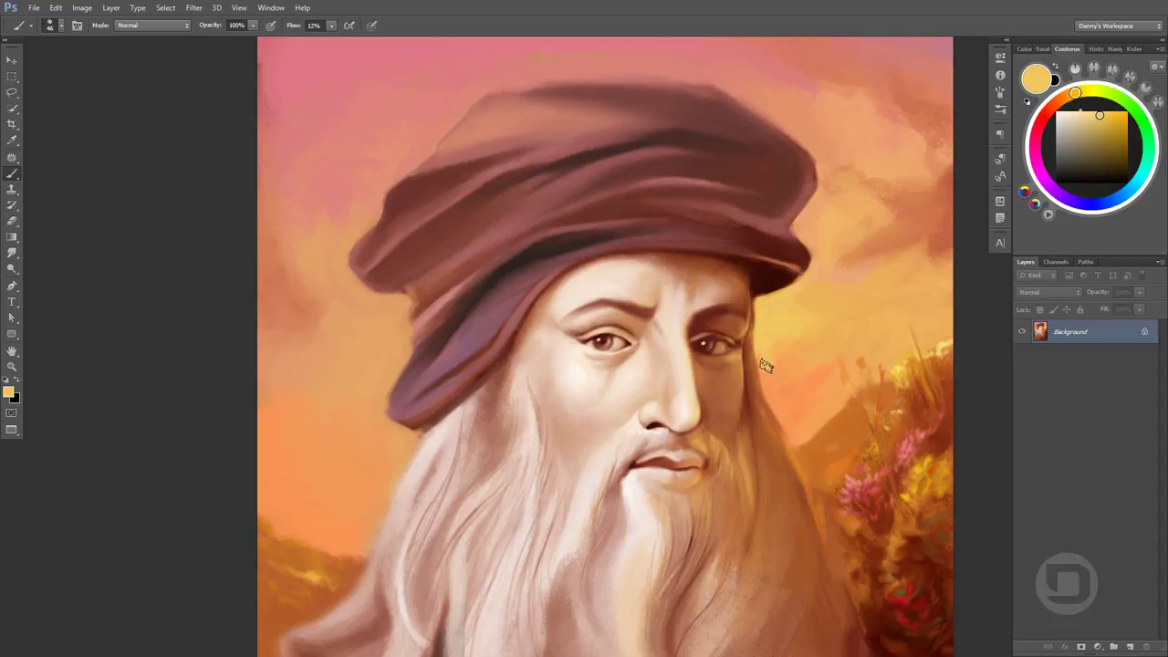
alt+click(788, 396)
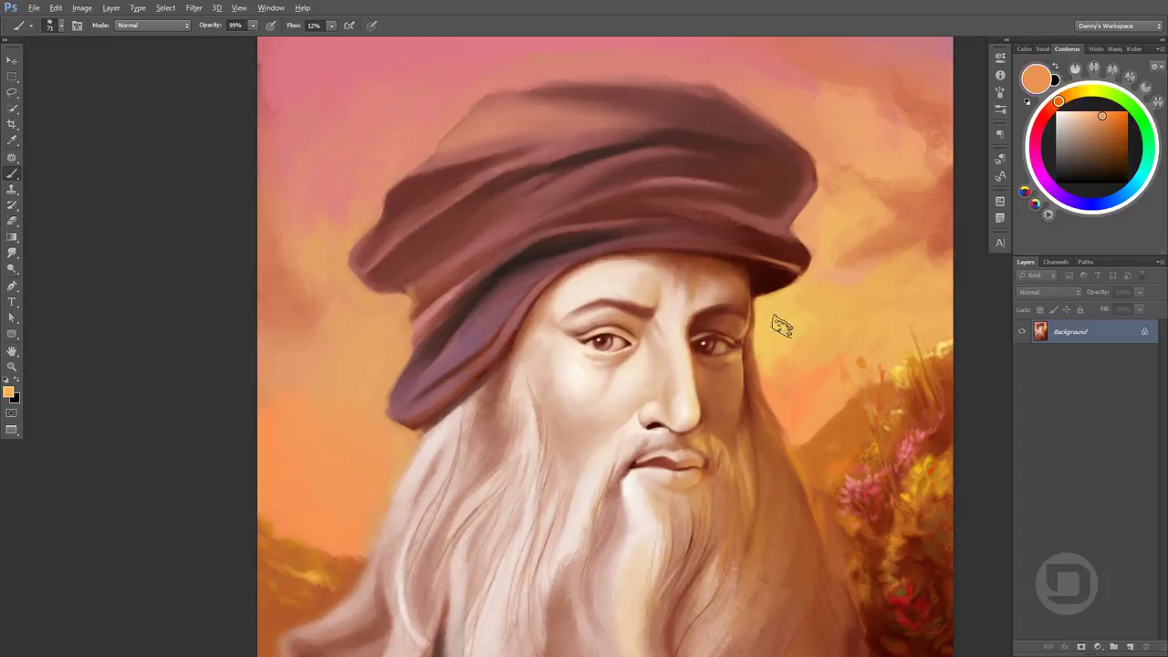
alt+click(785, 383)
Enlarge the brush and sample peach and saturated orange sky colours left of the turban
key(bracketright)
key(bracketright)
key(bracketright)
alt+click(787, 368)
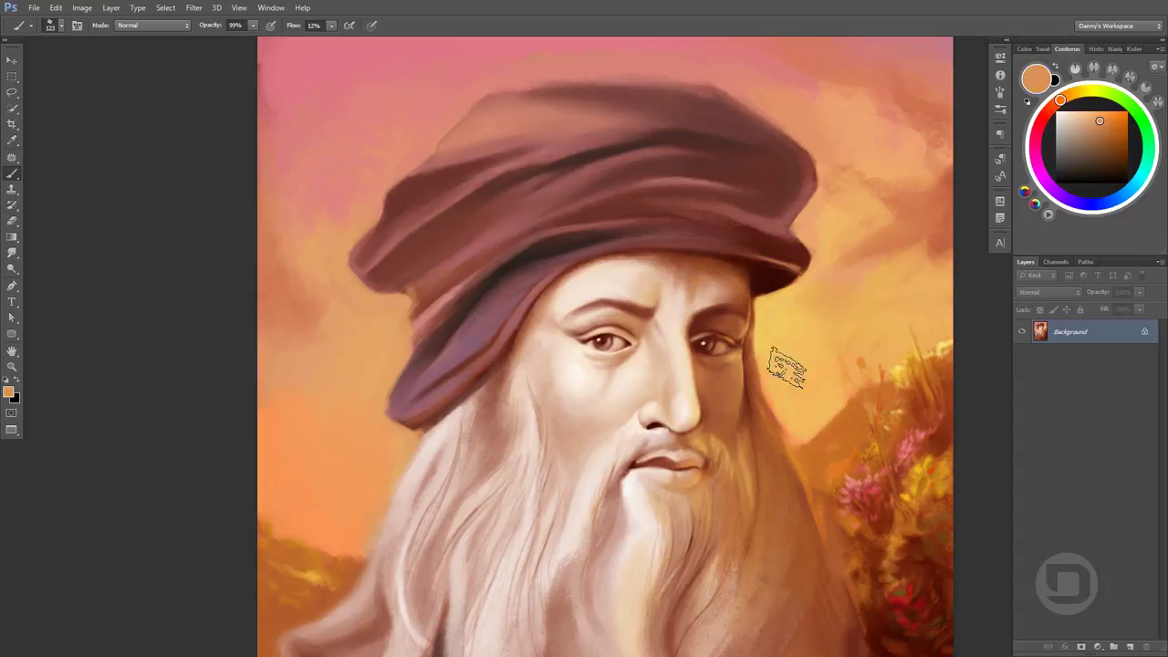
scroll(810, 361, down, 1)
alt+click(290, 345)
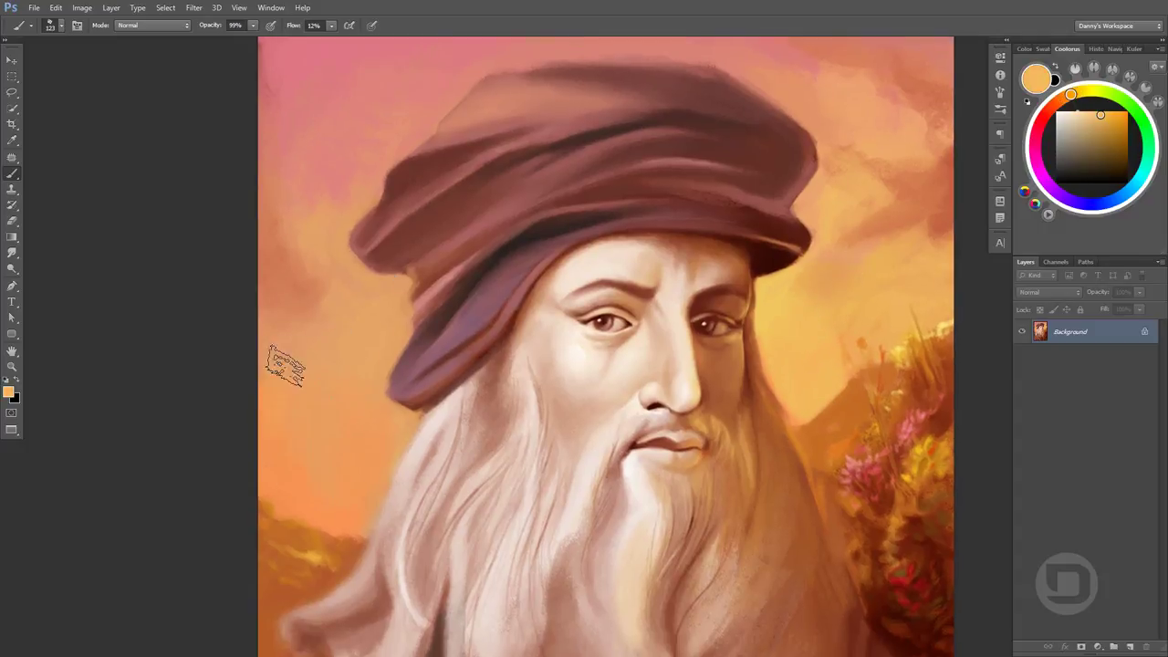
alt+click(328, 507)
alt+click(307, 365)
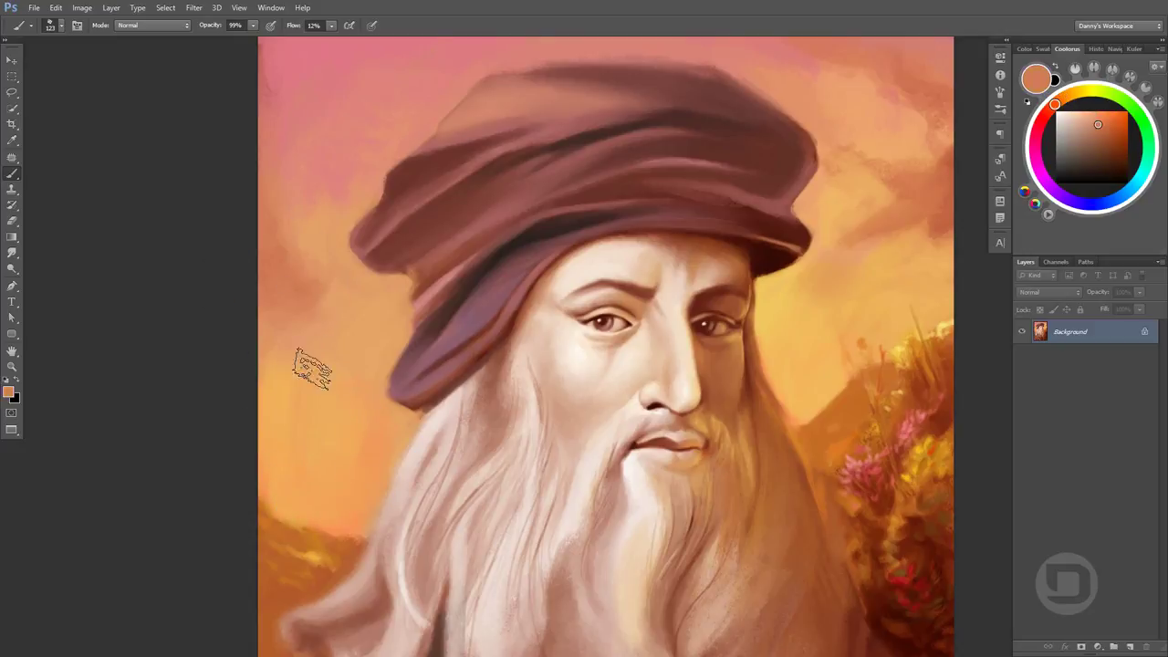
alt+click(383, 380)
alt+click(320, 486)
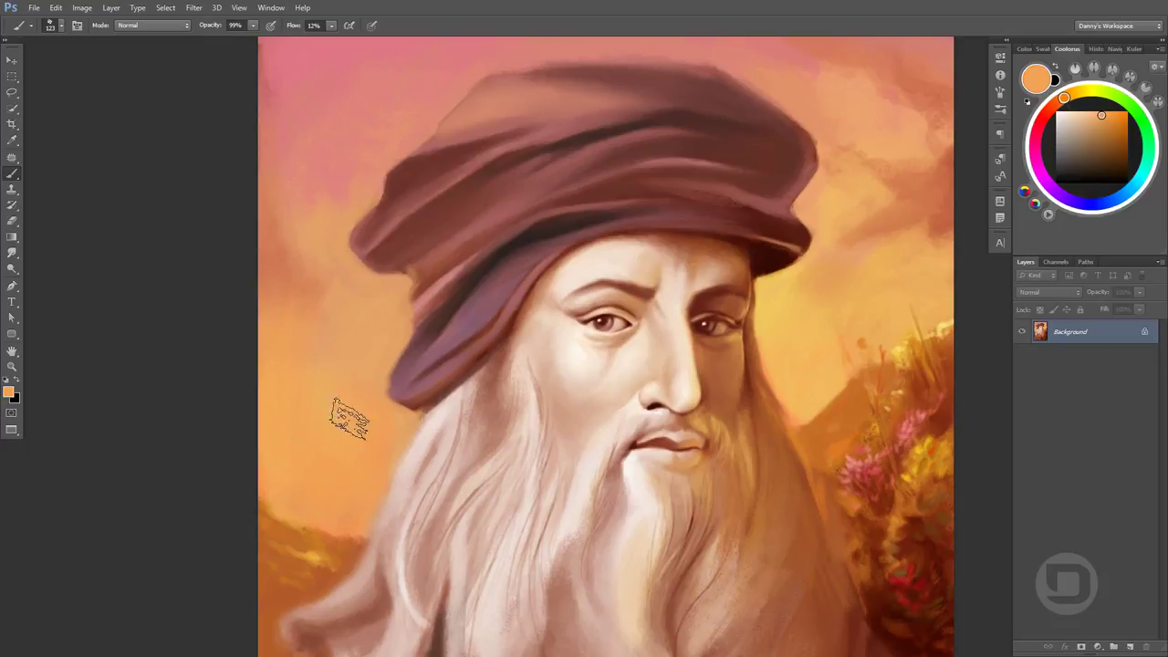
Paint lighter peach into the left sky, then sample a lighter peach from the background
alt+click(301, 151)
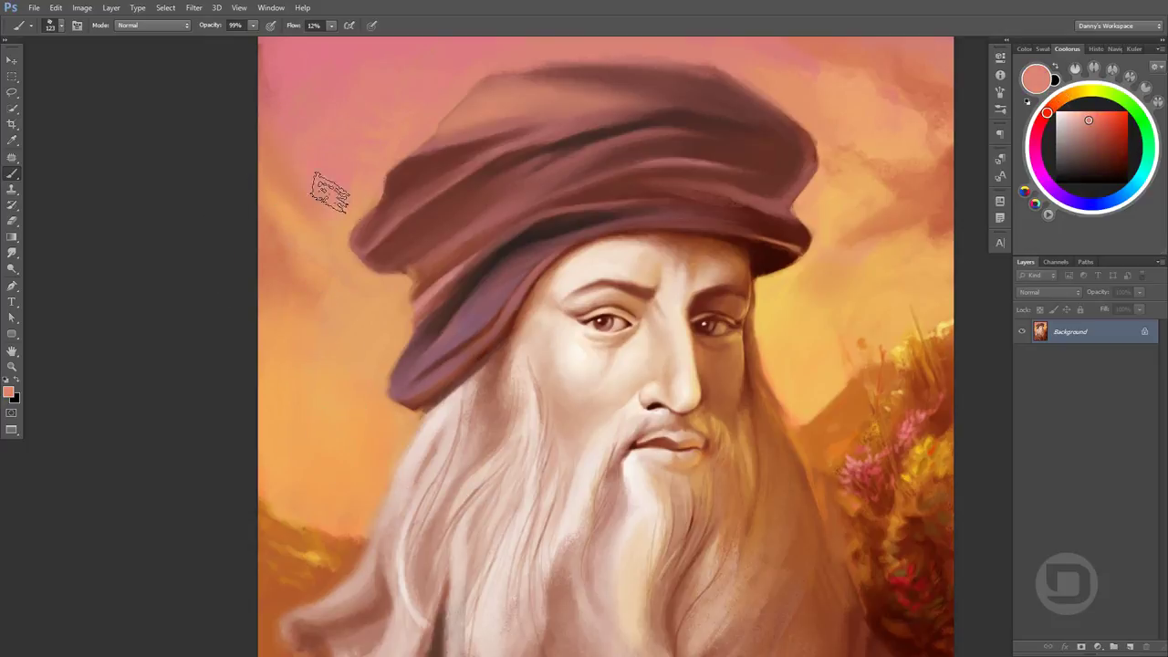
alt+click(365, 292)
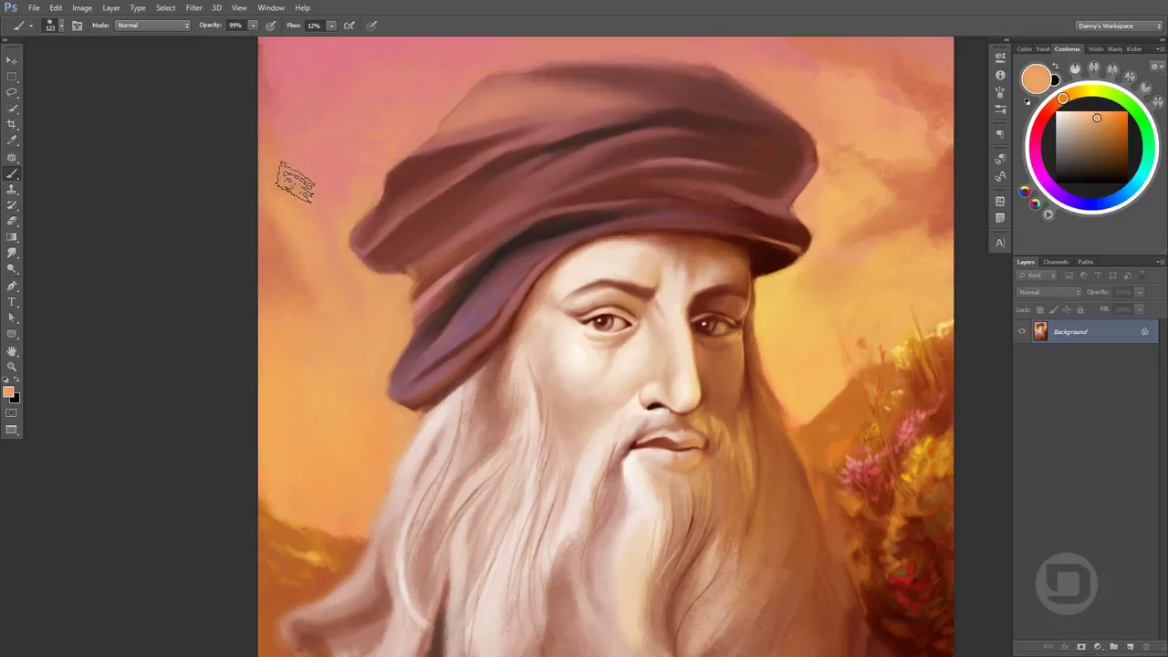
drag(288, 179, 266, 66)
drag(527, 318, 511, 351)
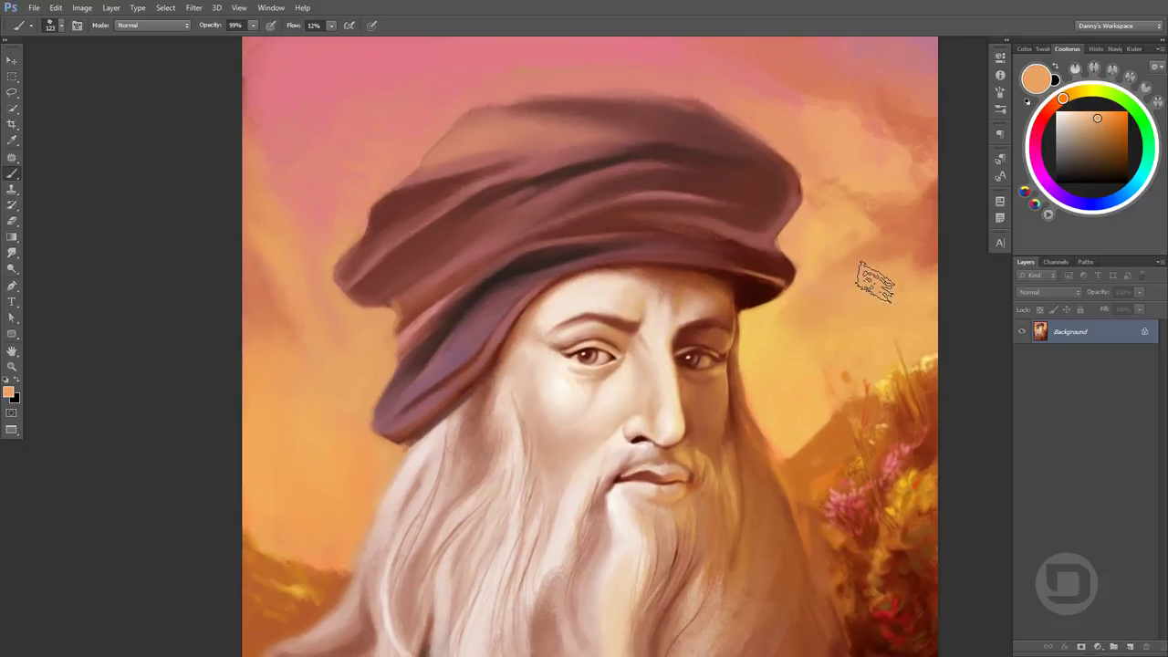
alt+click(780, 334)
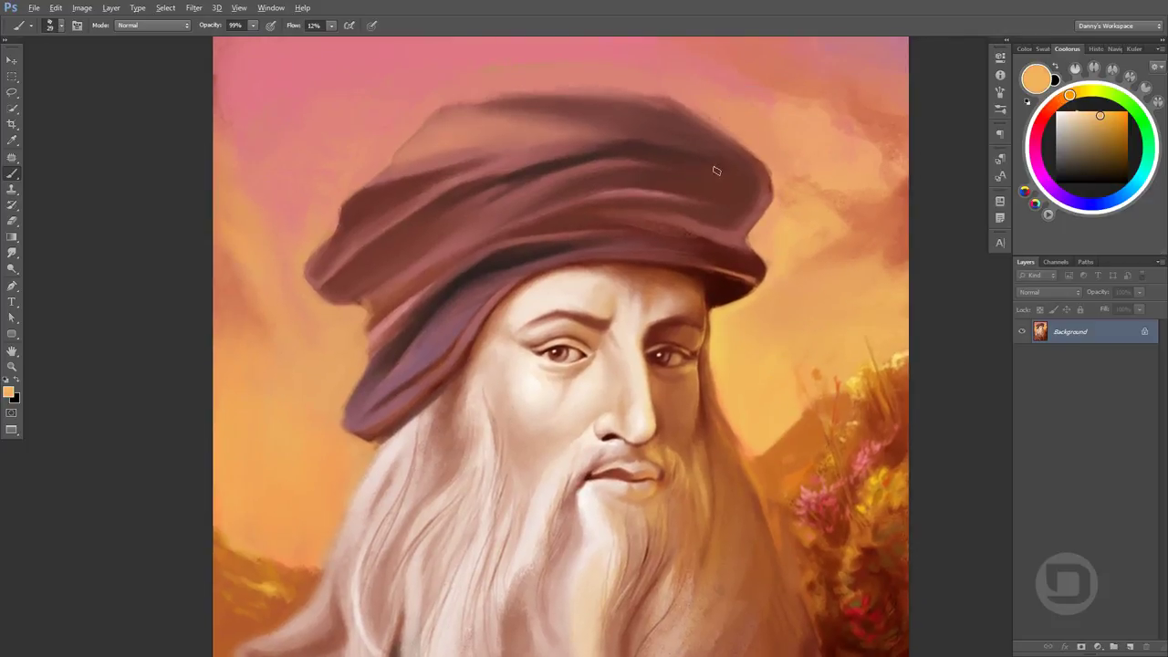
scroll(782, 209, up, 2)
Sample turban browns and sky peach, then brighten the turban brim with a light stroke
alt+click(680, 68)
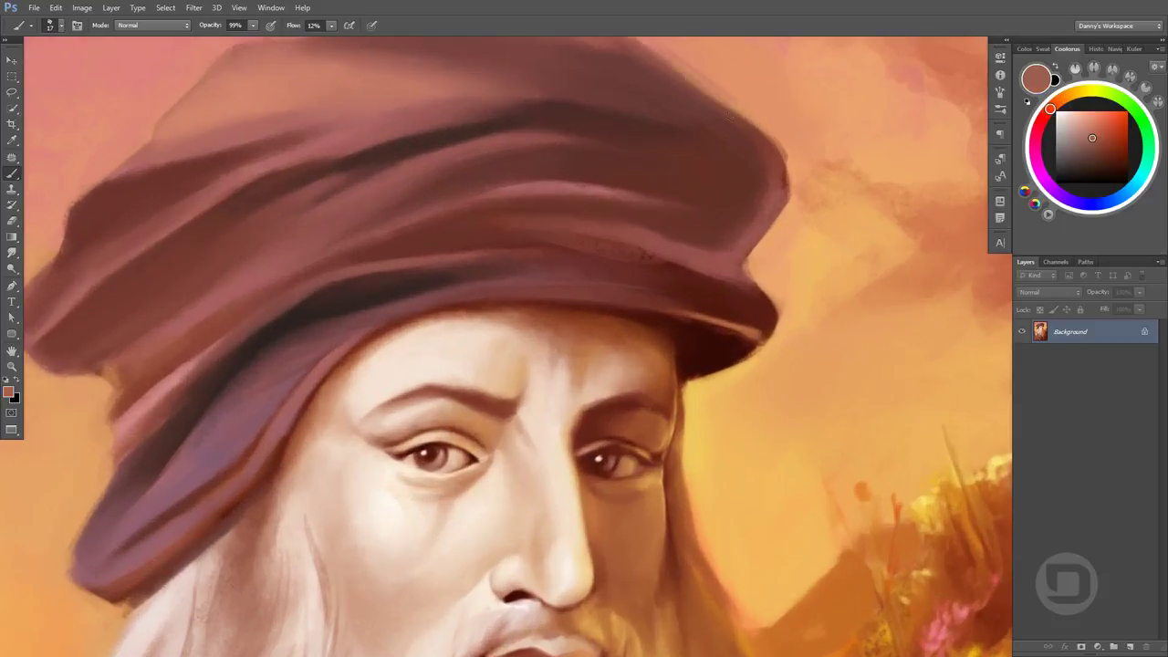
alt+click(782, 153)
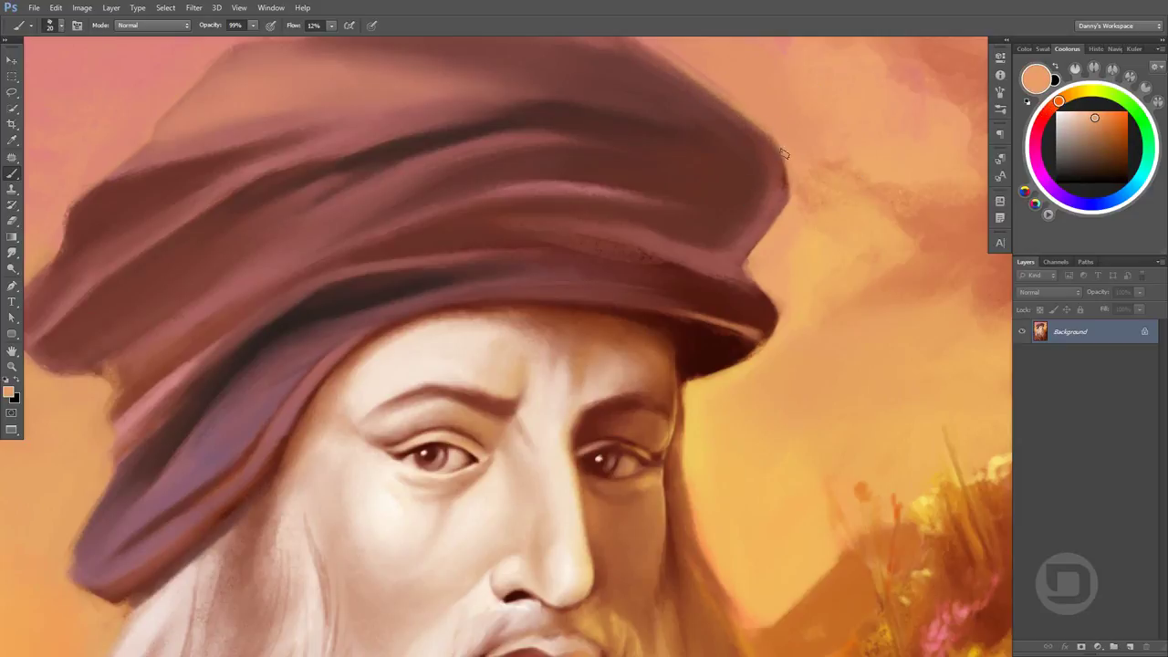
alt+click(691, 269)
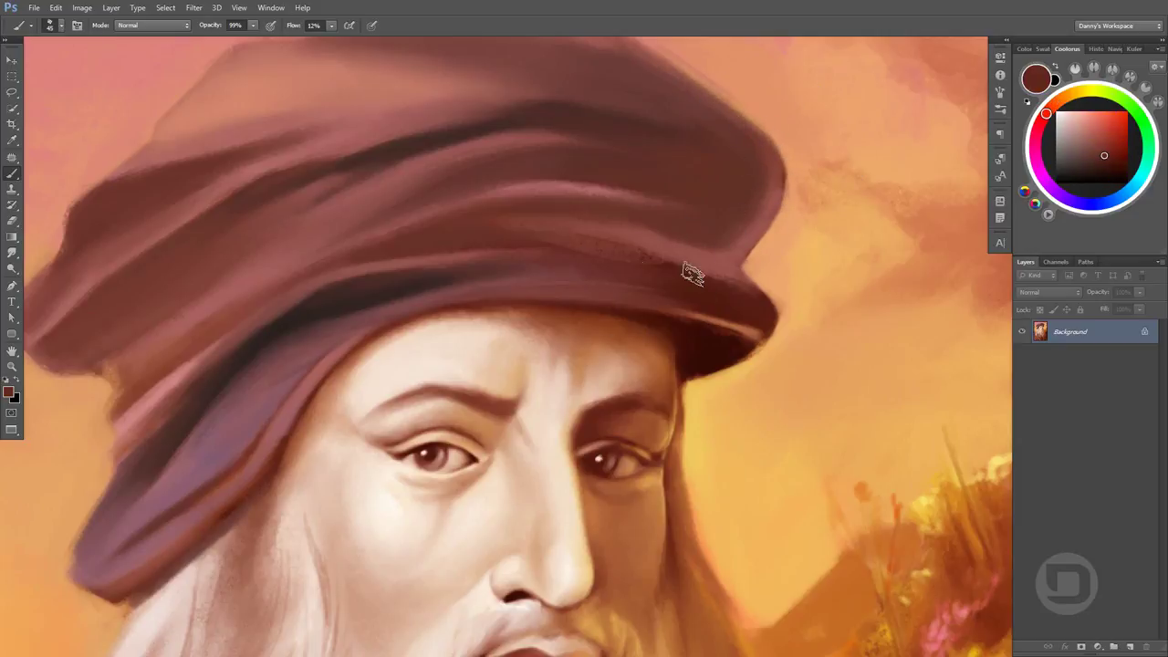
alt+click(787, 297)
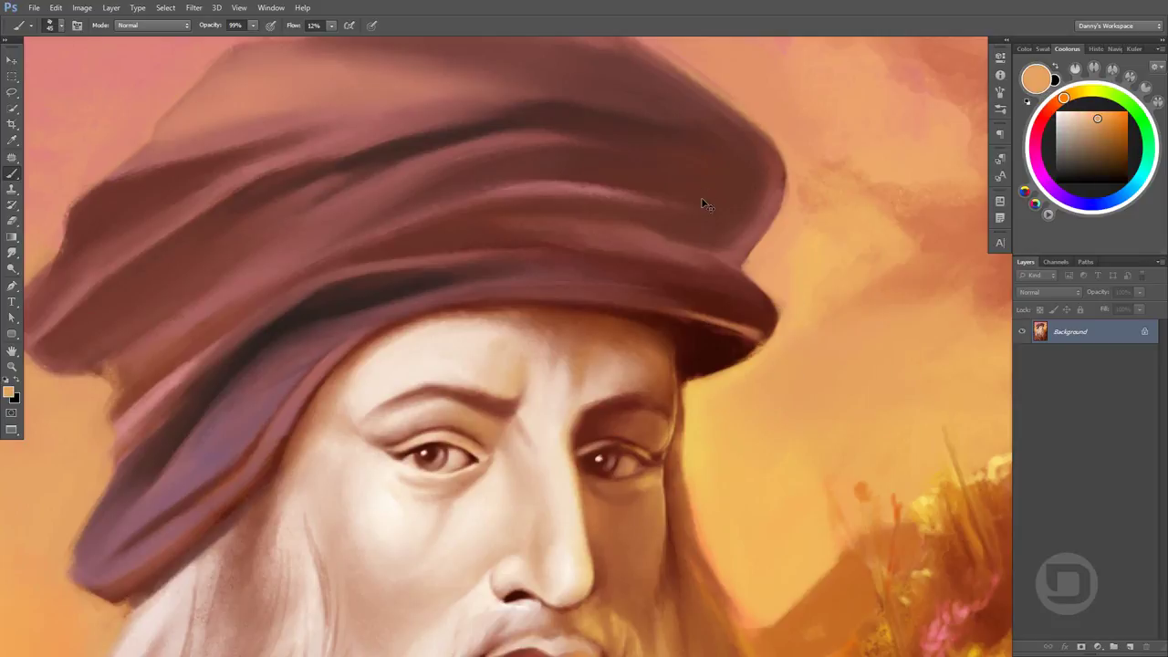
drag(700, 199, 757, 162)
drag(798, 238, 643, 194)
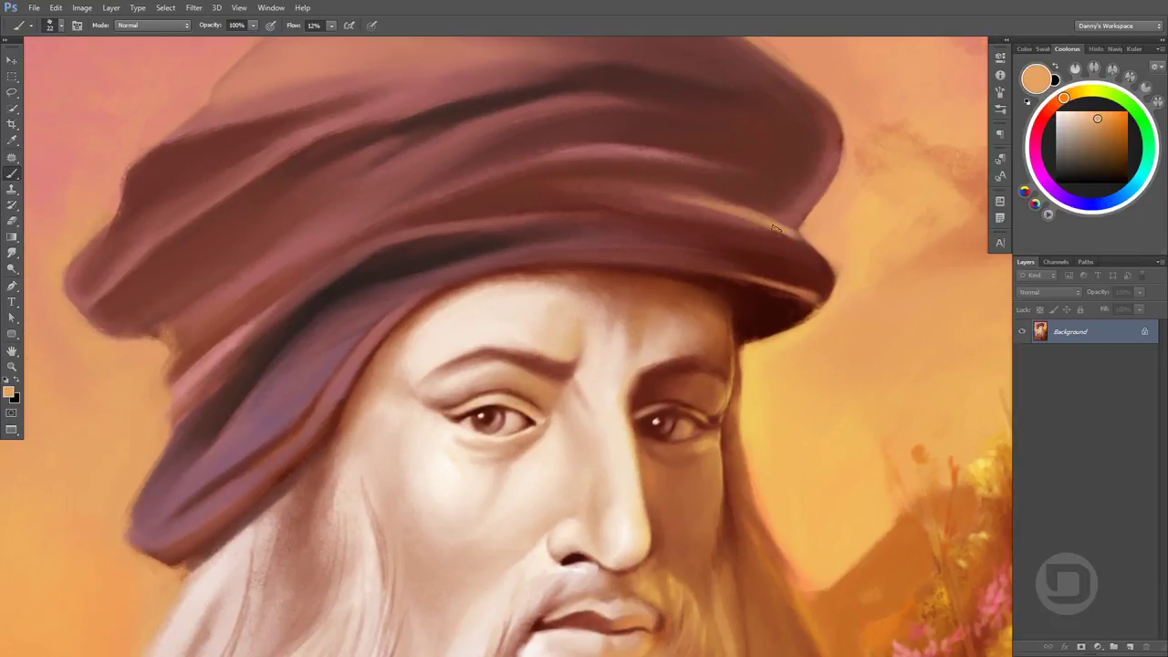
Sample brim browns and brighten the upper-right turban, then pick a darker red-brown
alt+click(634, 165)
alt+click(812, 252)
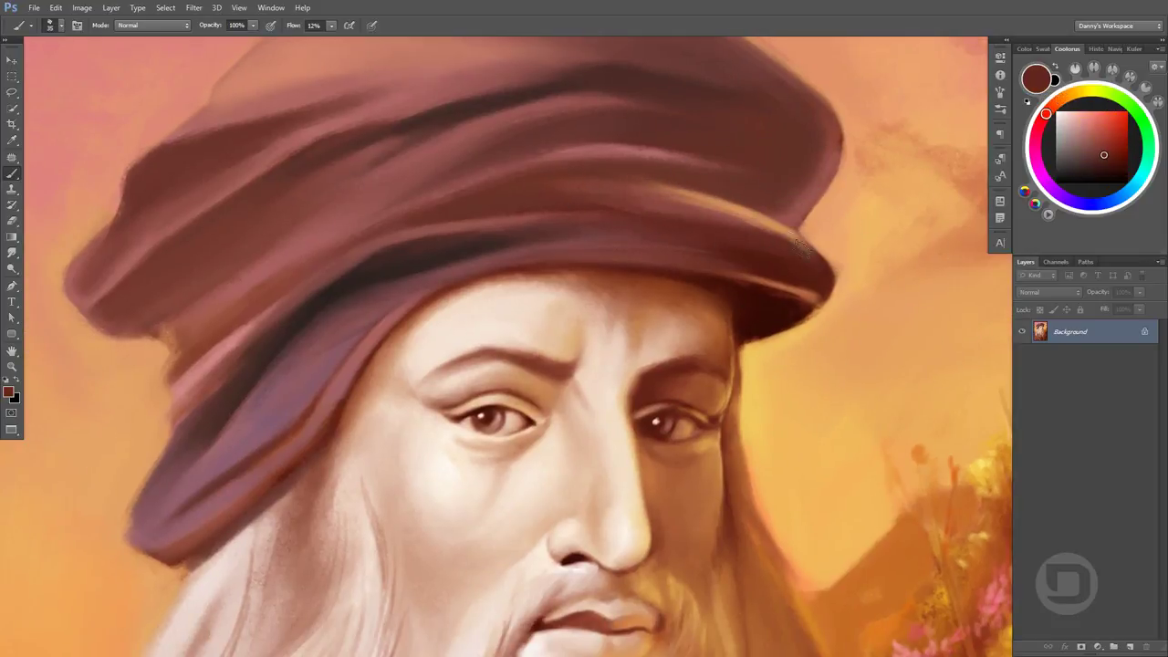
alt+click(808, 266)
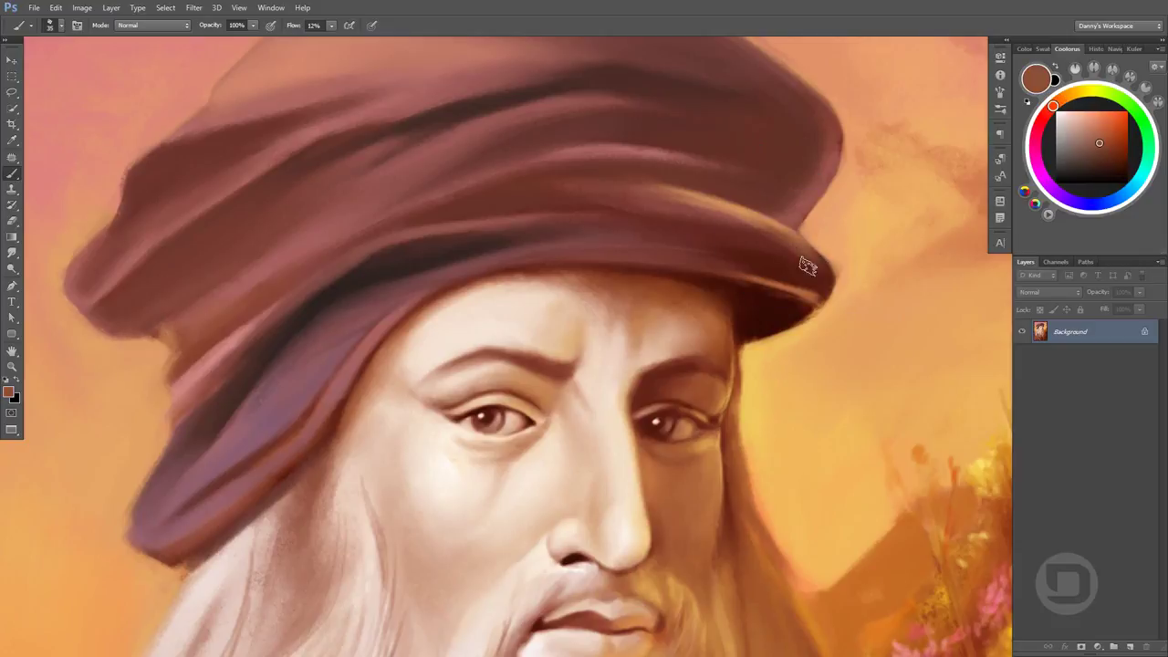
alt+click(772, 216)
drag(772, 216, 782, 213)
alt+click(808, 123)
alt+click(795, 109)
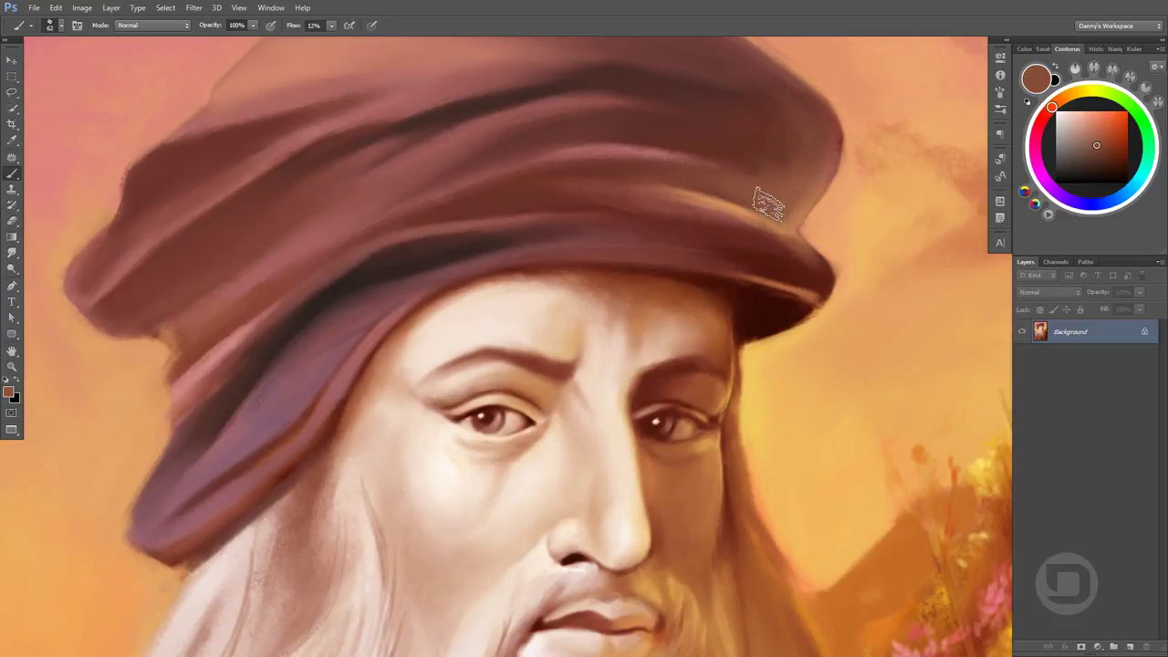
alt+click(764, 198)
scroll(735, 253, down, 3)
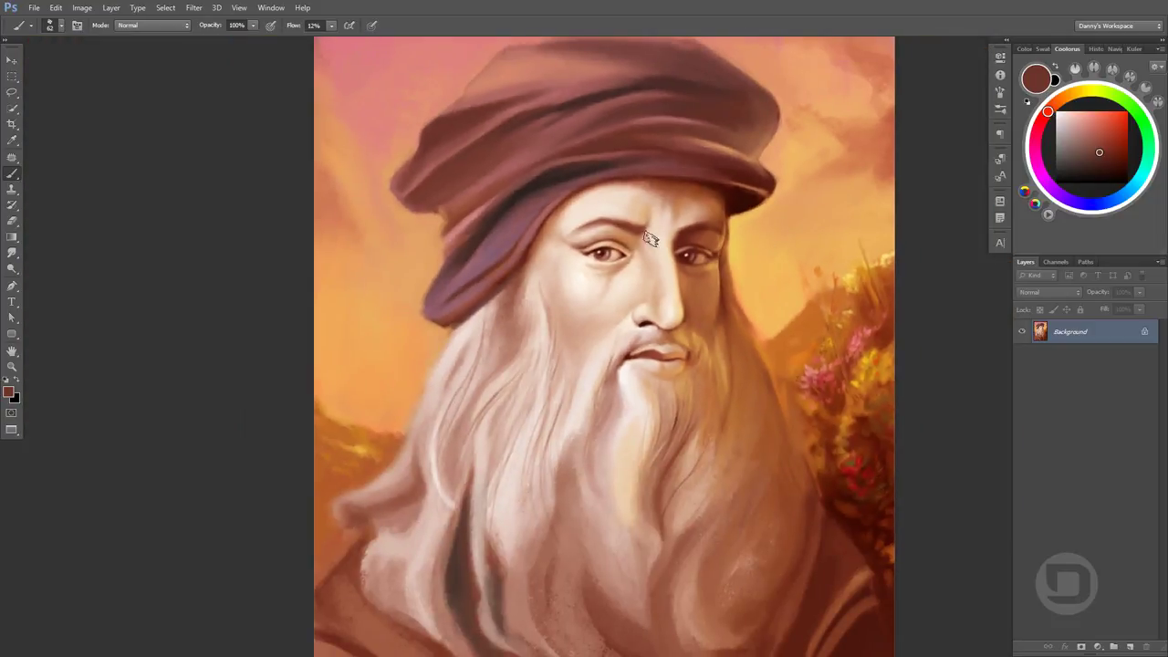
Sample warm orange-brown, tan and darker red-brown tones from the beard and moustache
scroll(674, 298, up, 2)
alt+click(714, 421)
alt+click(693, 468)
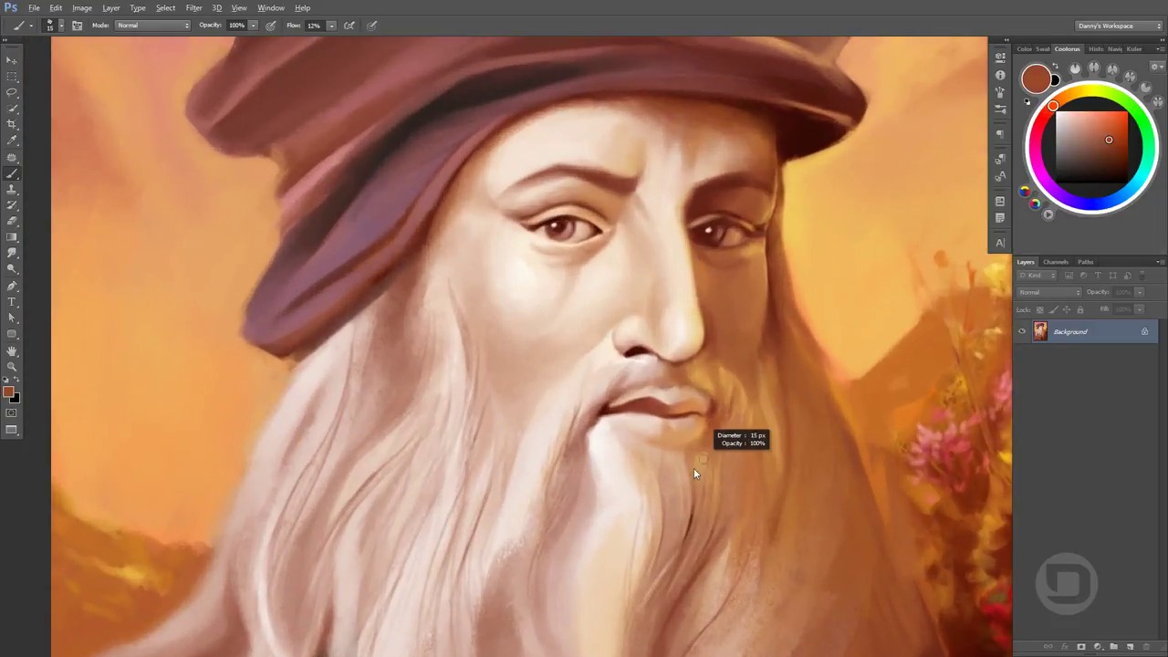
alt+click(671, 438)
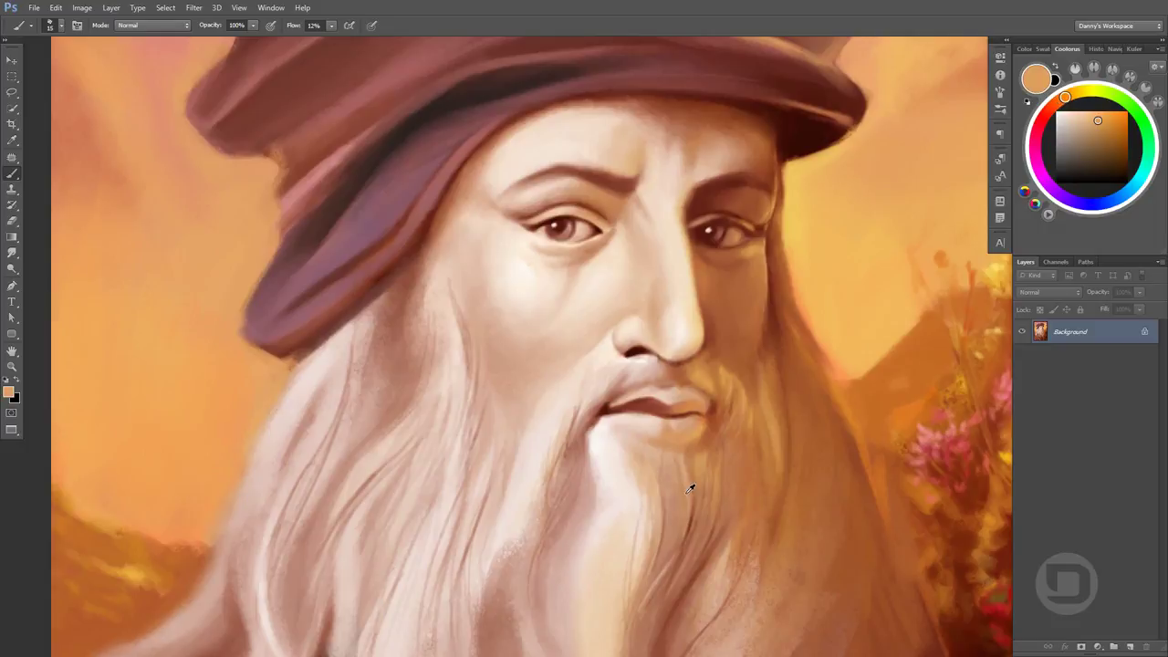
alt+click(688, 444)
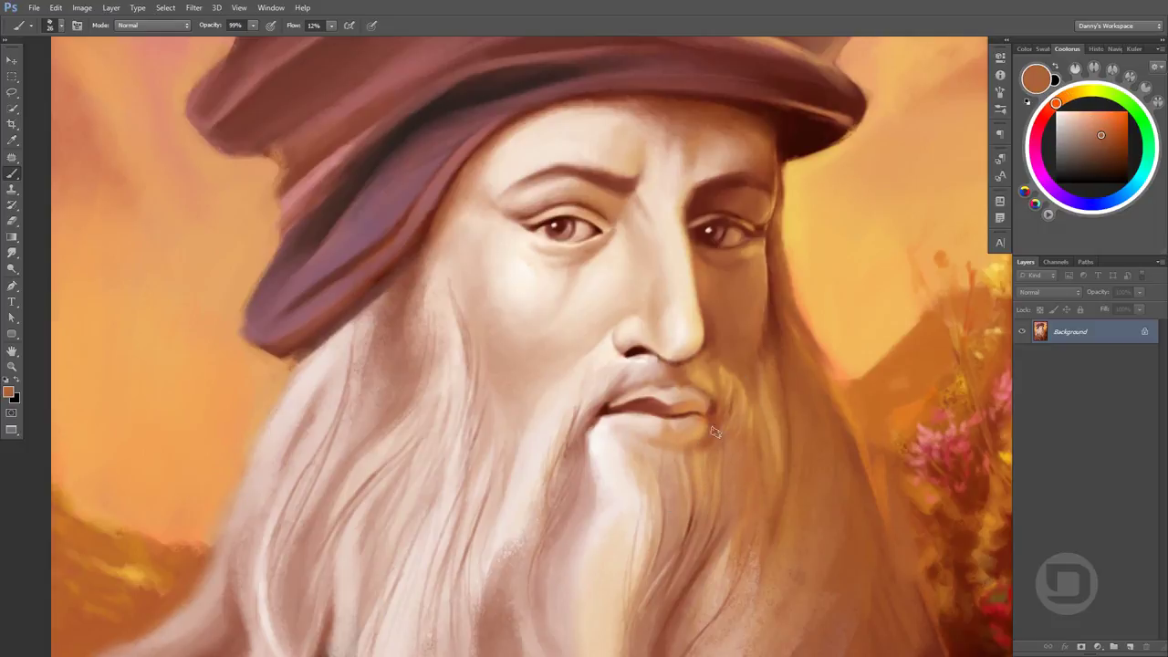
alt+click(711, 386)
alt+click(657, 400)
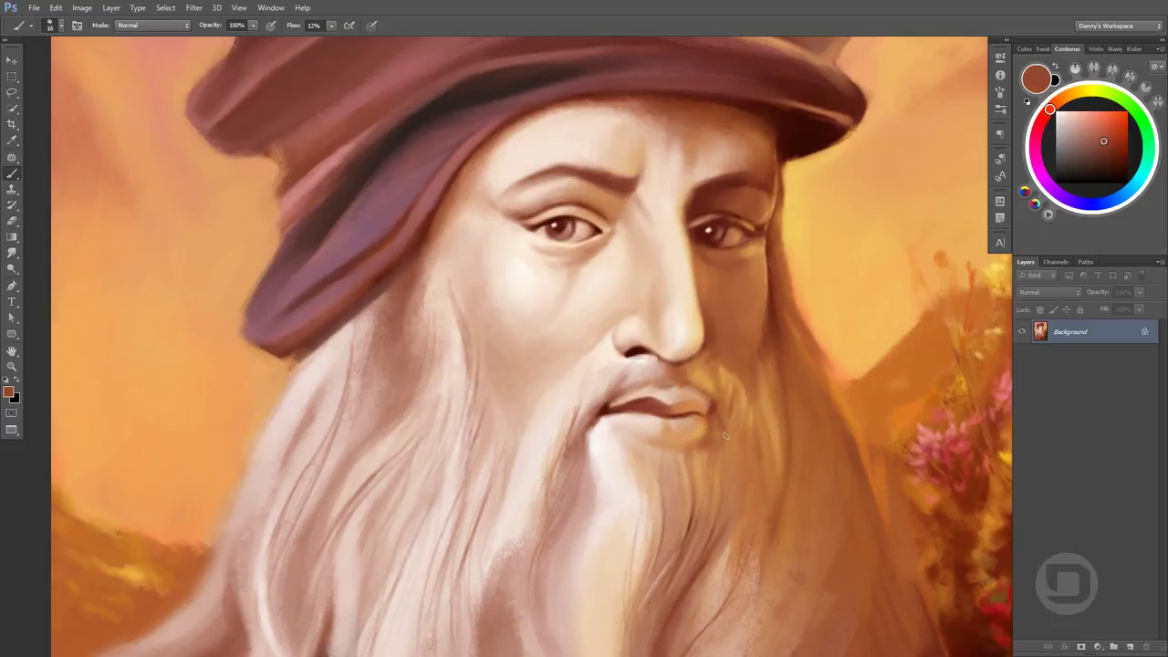
alt+click(730, 394)
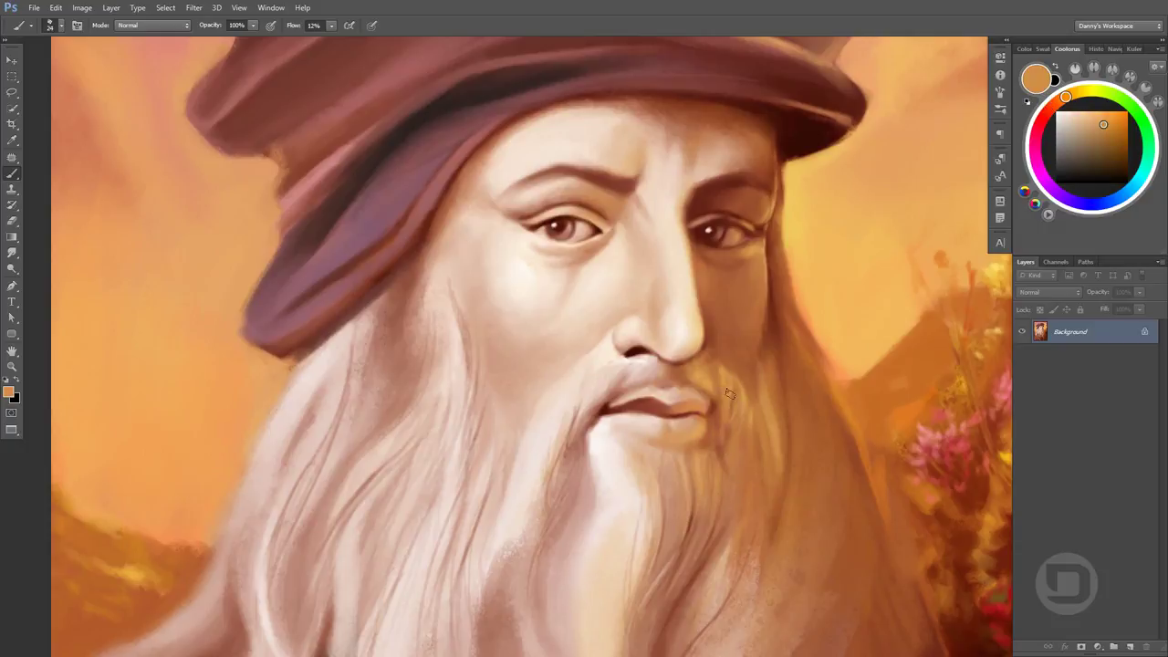
alt+click(719, 480)
alt+click(726, 454)
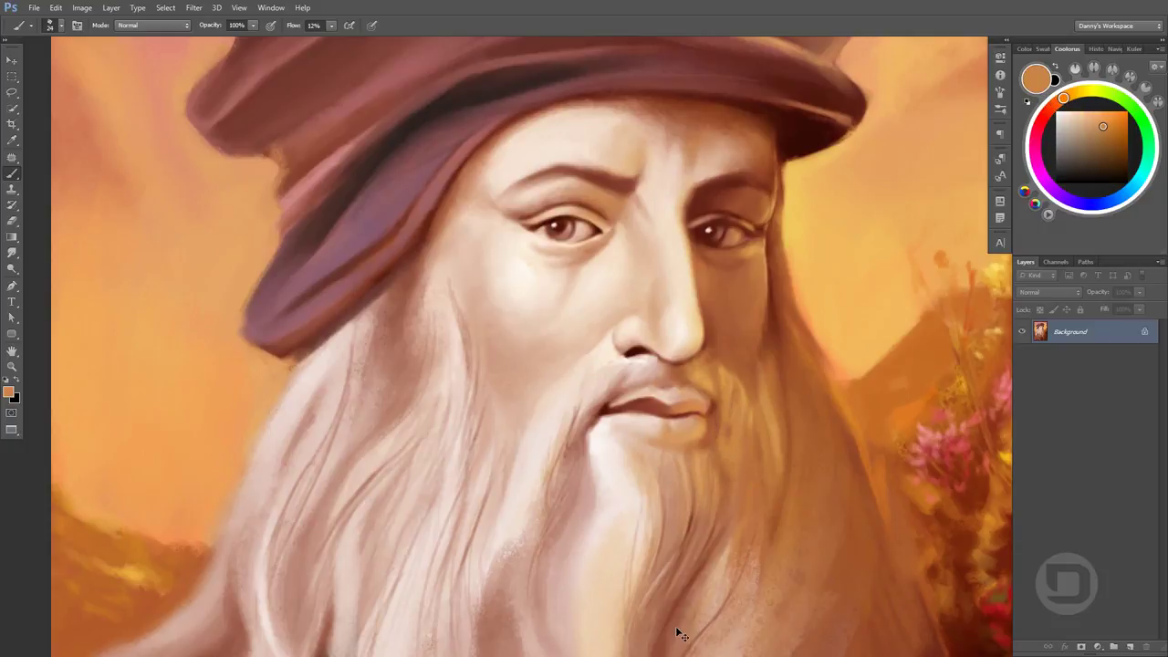
Paint soft beard strokes, lower brush opacity to 98%, and dab tan onto the cheek
alt+click(752, 378)
alt+click(761, 378)
alt+click(758, 278)
key(9)
key(8)
alt+click(750, 297)
alt+click(746, 303)
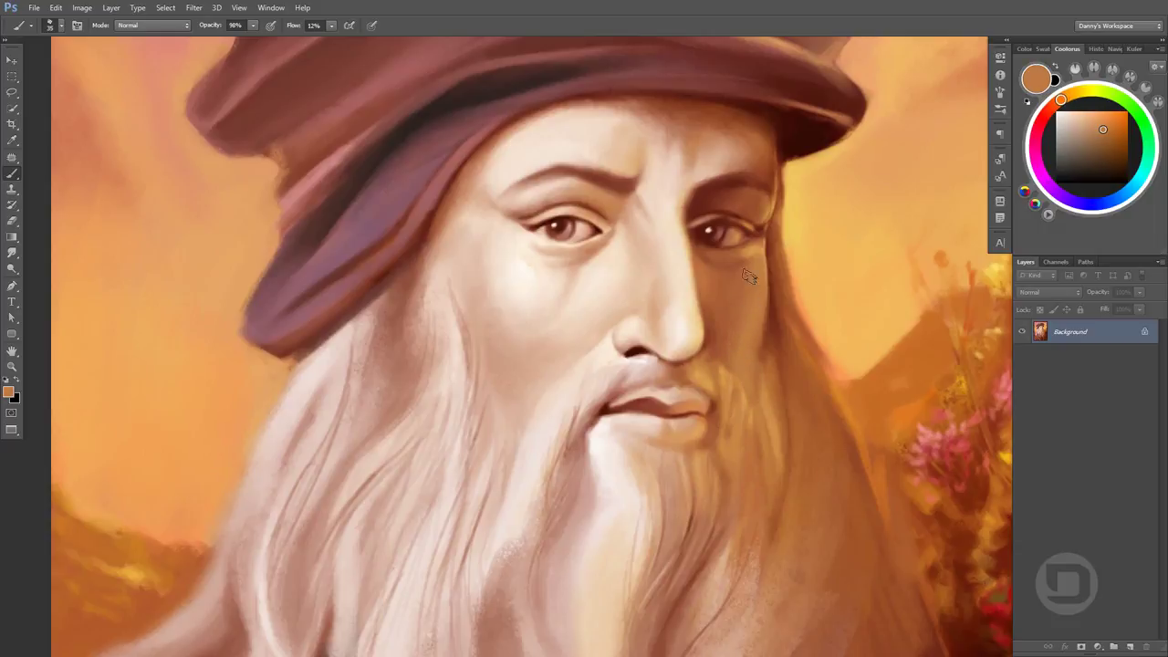
Paint lighter orange into the moustache and soft strokes over the beard
alt+click(739, 308)
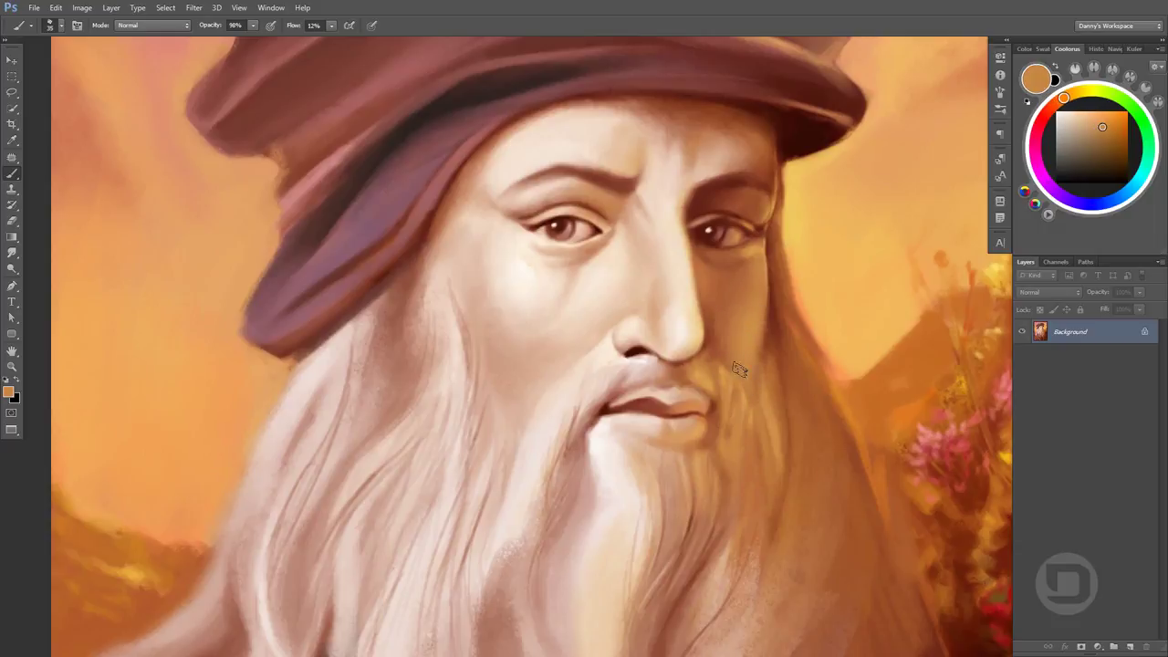
alt+click(745, 278)
alt+click(745, 277)
alt+click(721, 359)
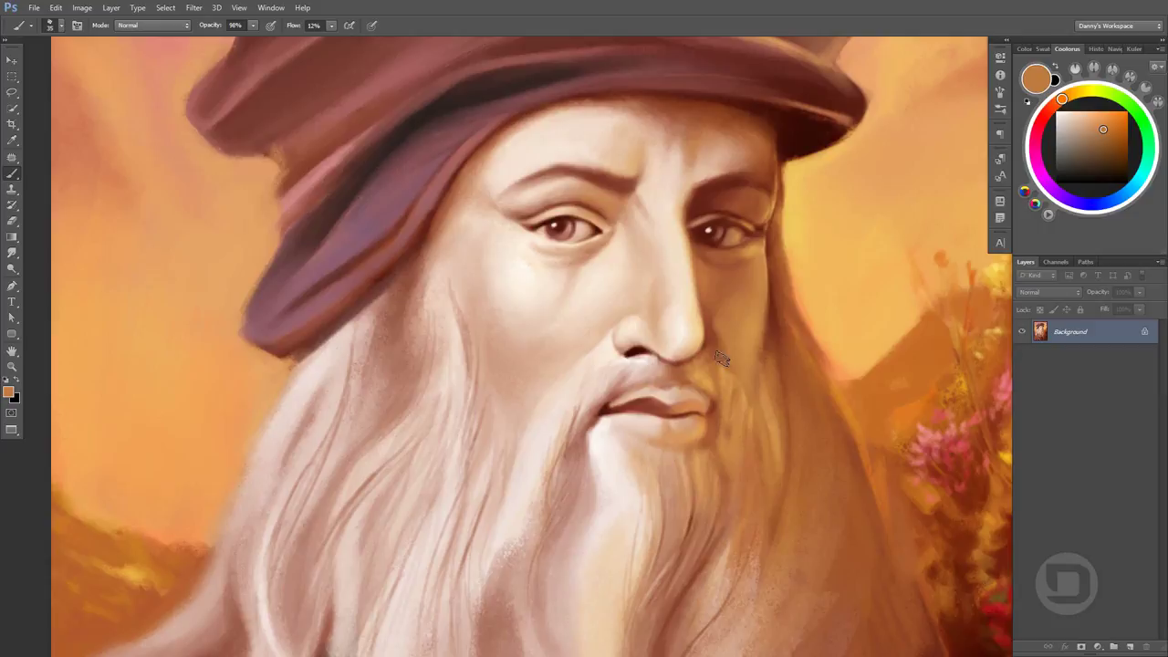
alt+click(725, 274)
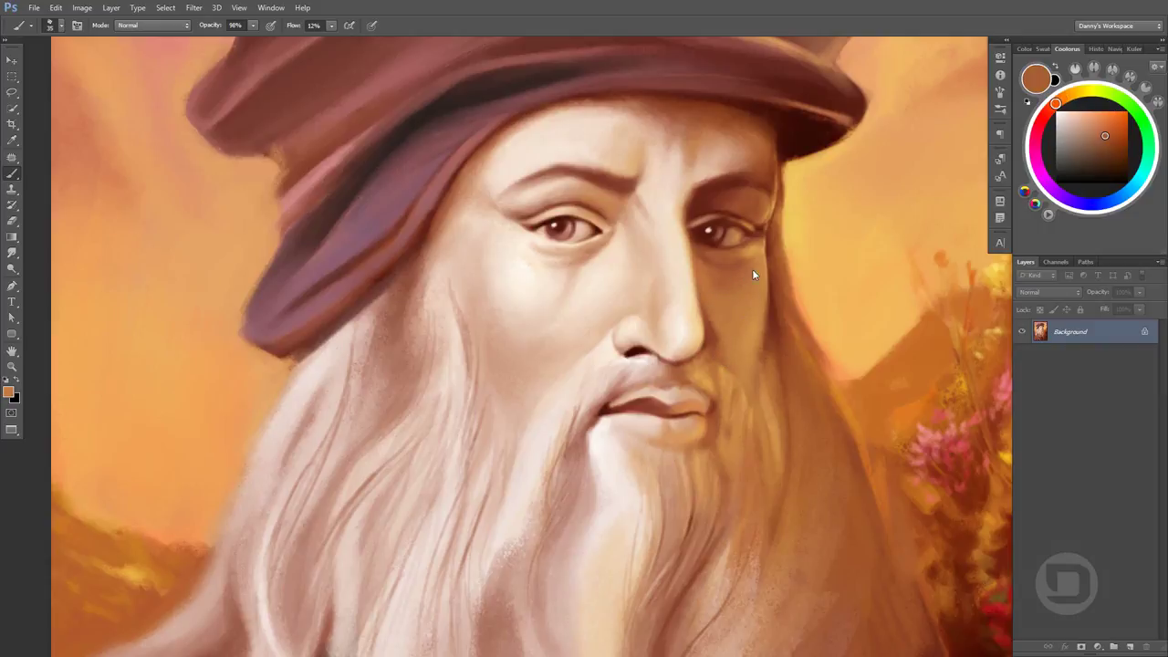
alt+click(762, 310)
scroll(744, 169, up, 1)
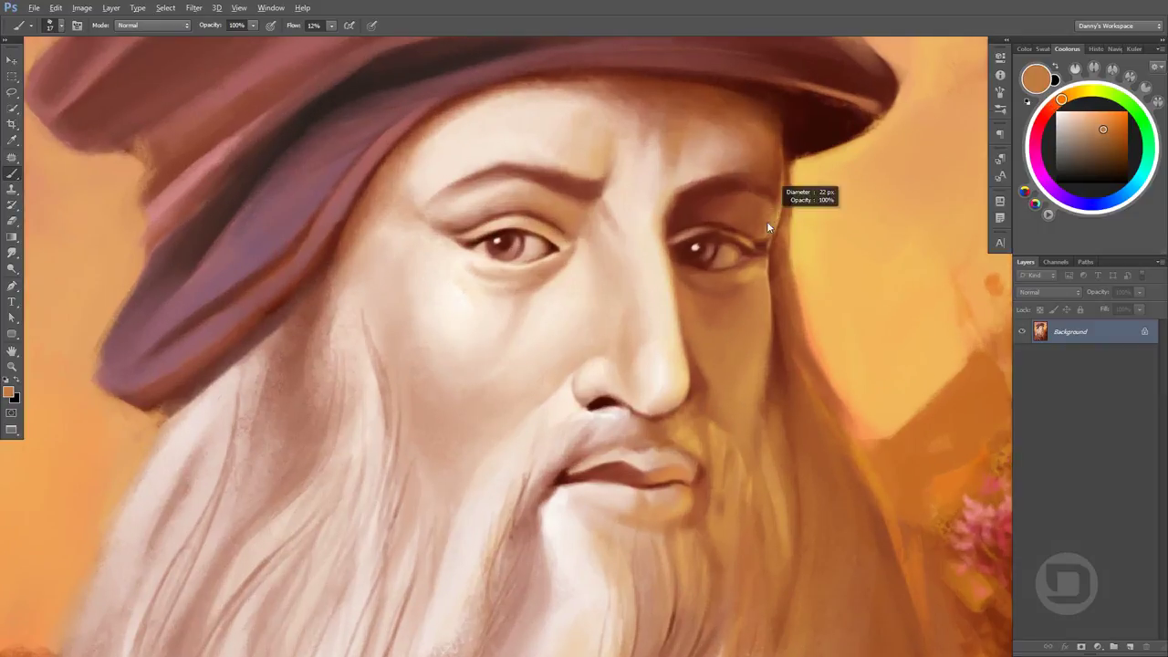
Sample darker browns and light orange around the right eyebrow at full opacity
alt+click(752, 199)
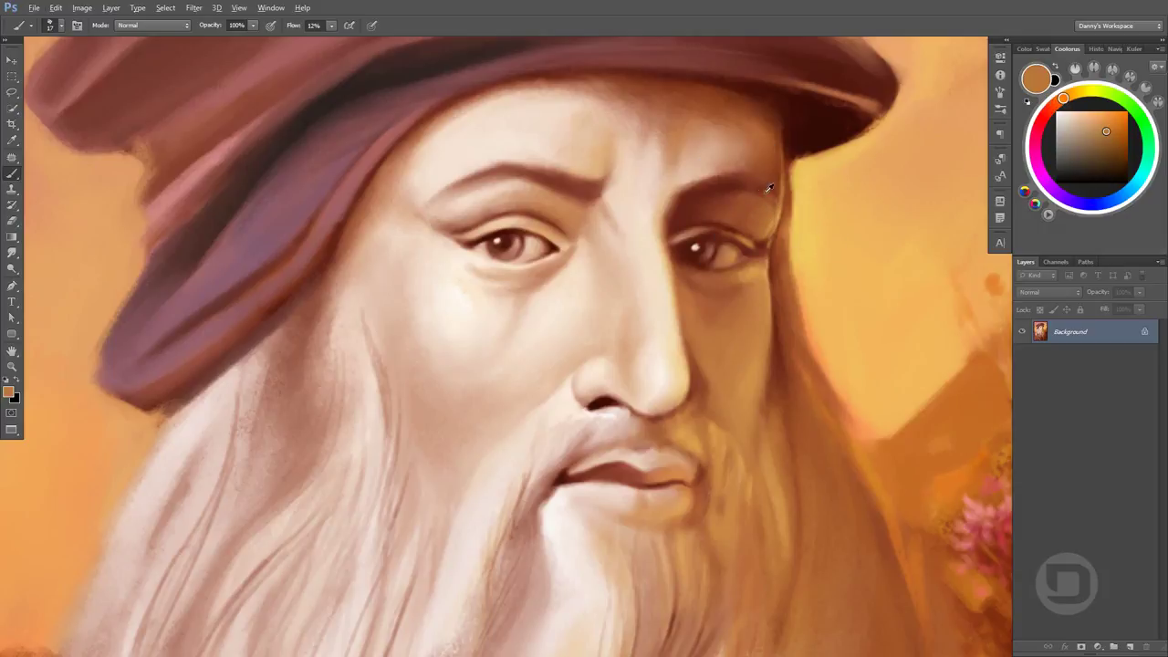
alt+click(772, 208)
alt+click(768, 194)
alt+click(834, 209)
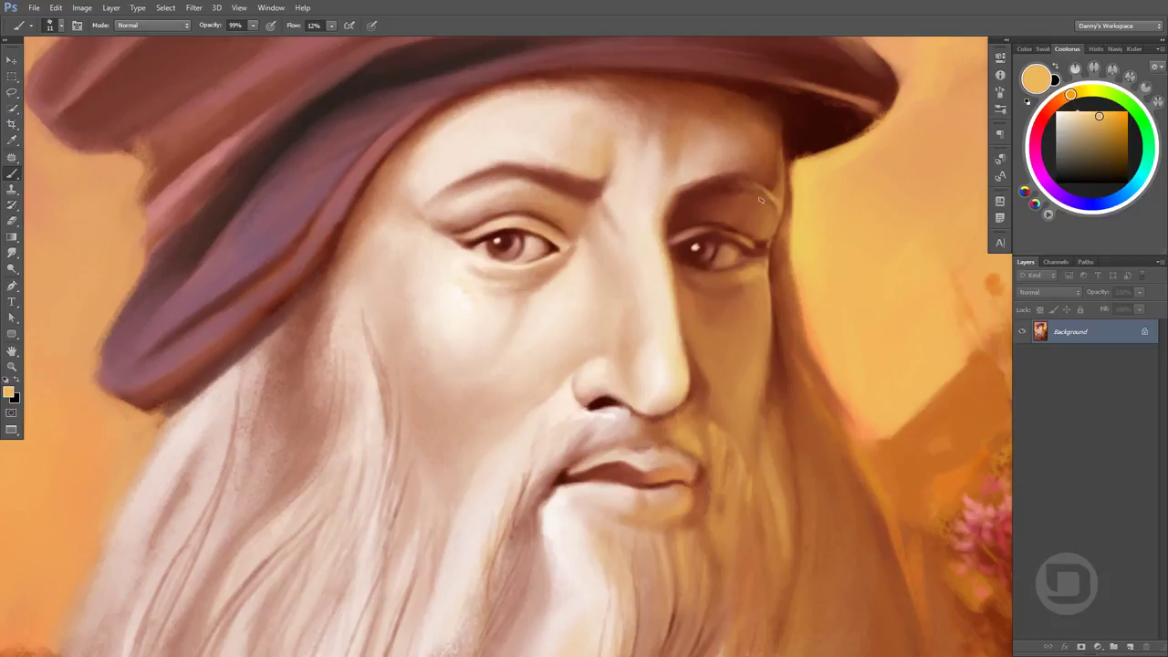
alt+click(753, 191)
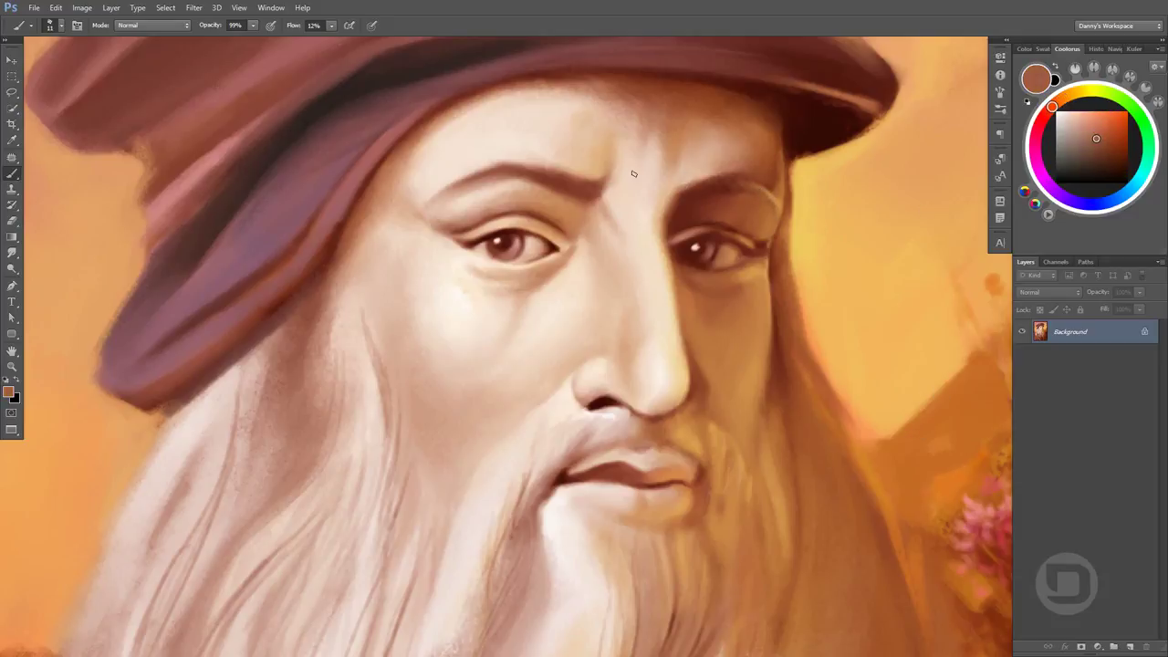
key(0)
Shrink the brush to 15 at 99% opacity and paint darker tan into the brow furrow
alt+click(728, 165)
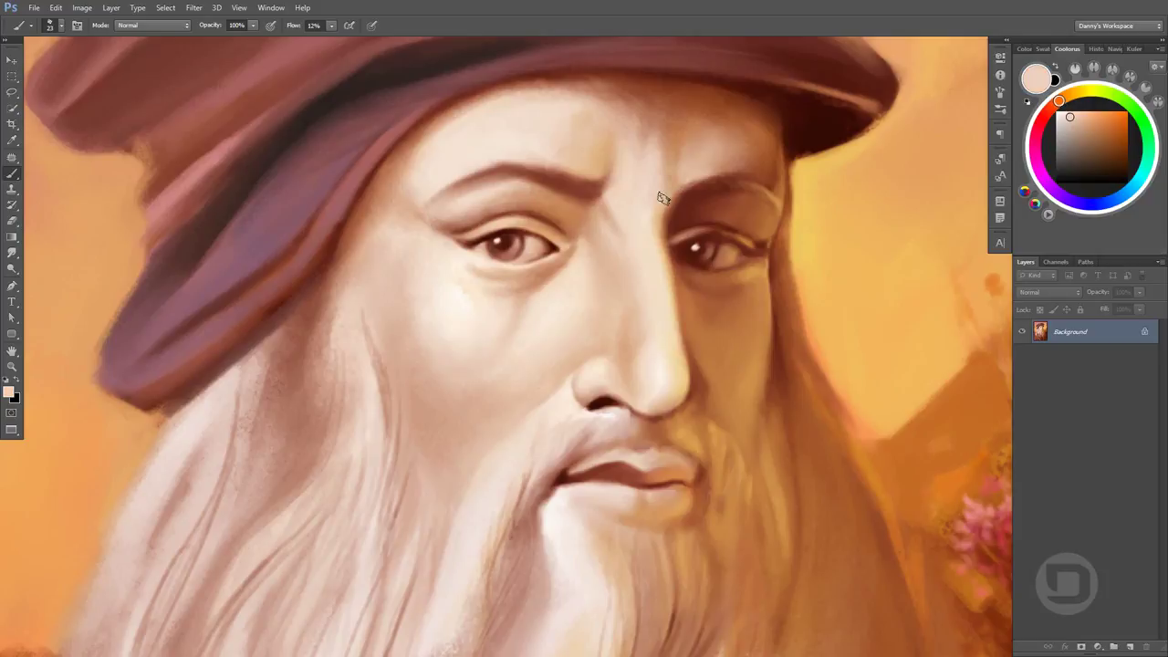
alt+click(659, 192)
alt+click(680, 183)
key(9)
key(9)
key(bracketleft)
alt+click(678, 219)
alt+click(655, 175)
alt+click(652, 191)
Shade the forehead with darker tan, then blend lighter peach over it
alt+click(644, 148)
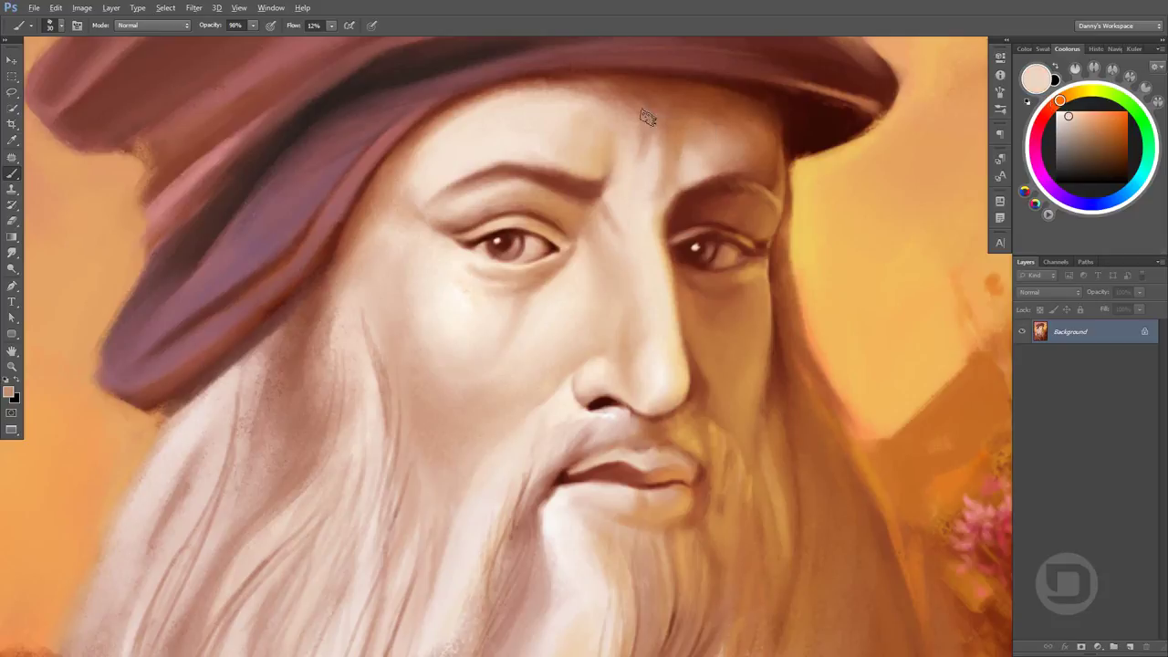
alt+click(662, 151)
alt+click(644, 177)
alt+click(637, 142)
alt+click(658, 160)
alt+click(662, 193)
alt+click(666, 199)
alt+click(655, 206)
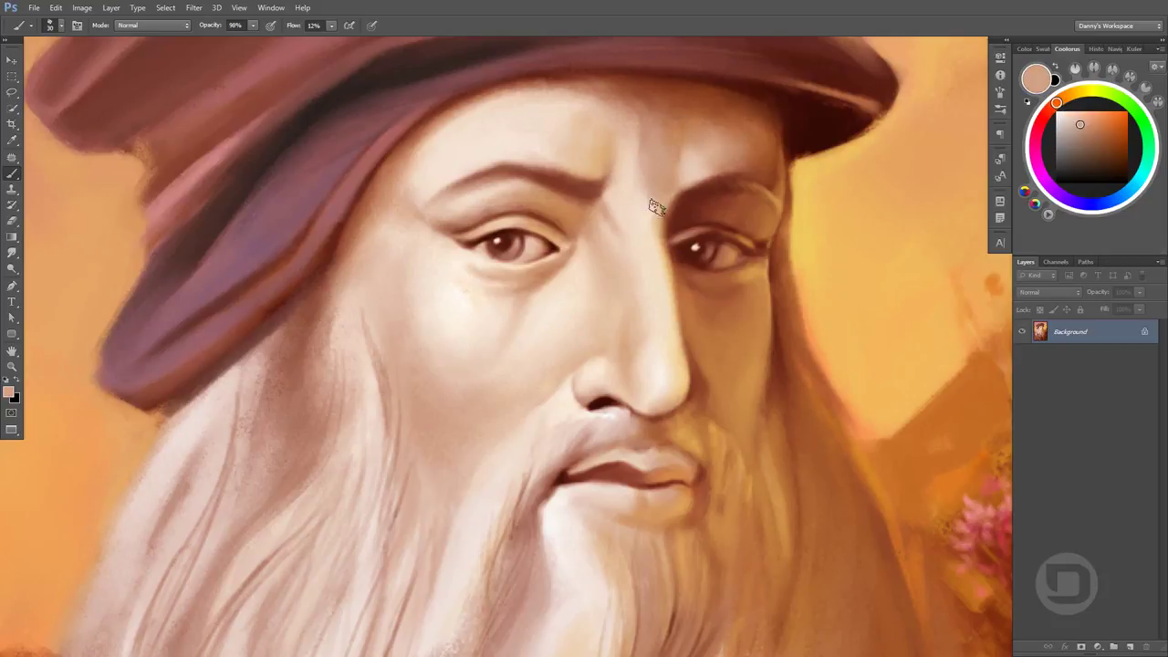
Enlarge the brush to 31 pixels and paint dark brown into the brow
alt+click(698, 155)
alt+click(717, 154)
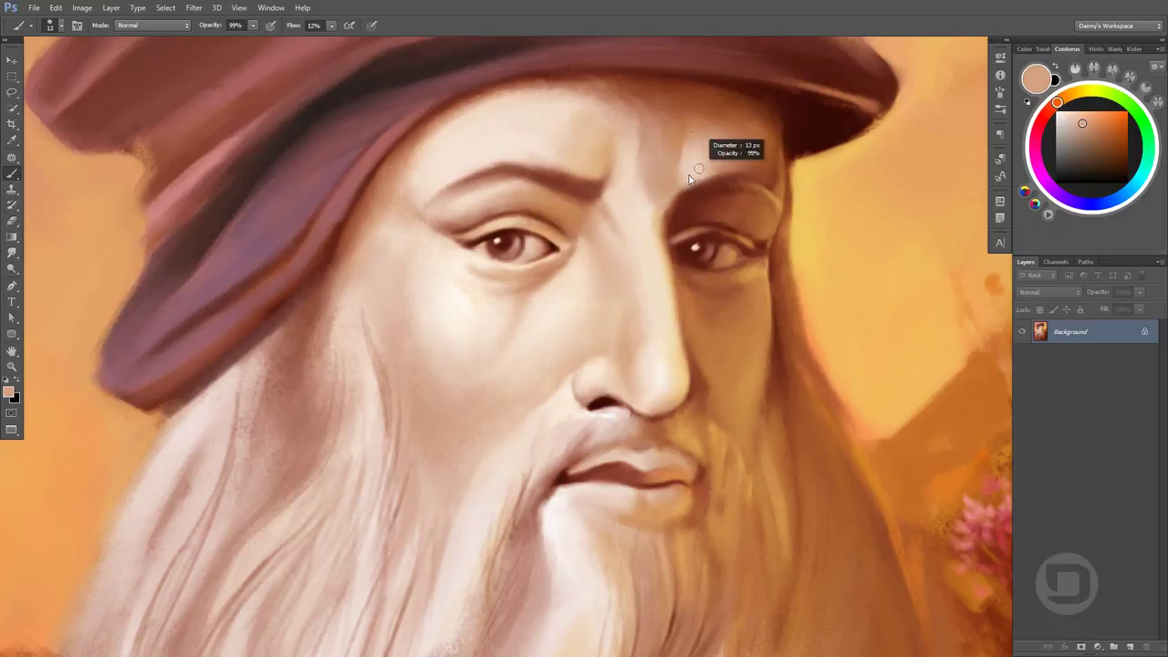
right_click(723, 151)
click(704, 144)
alt+click(672, 122)
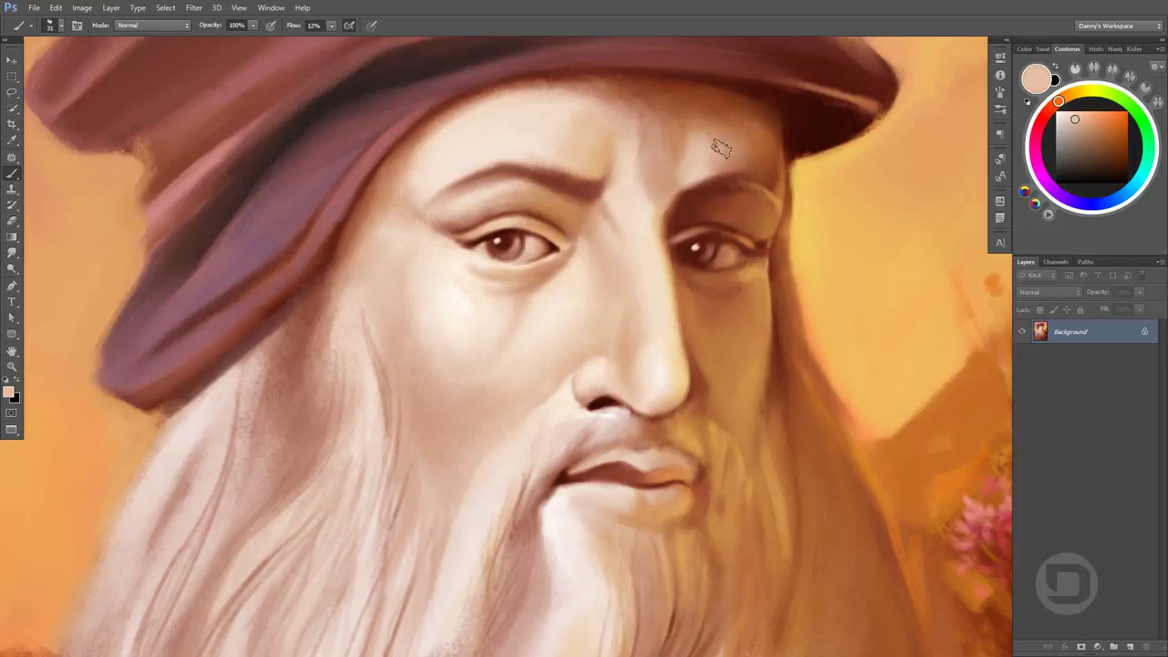
alt+click(724, 186)
Darken the right and left brows with brown strokes
scroll(698, 171, up, 2)
alt+click(672, 161)
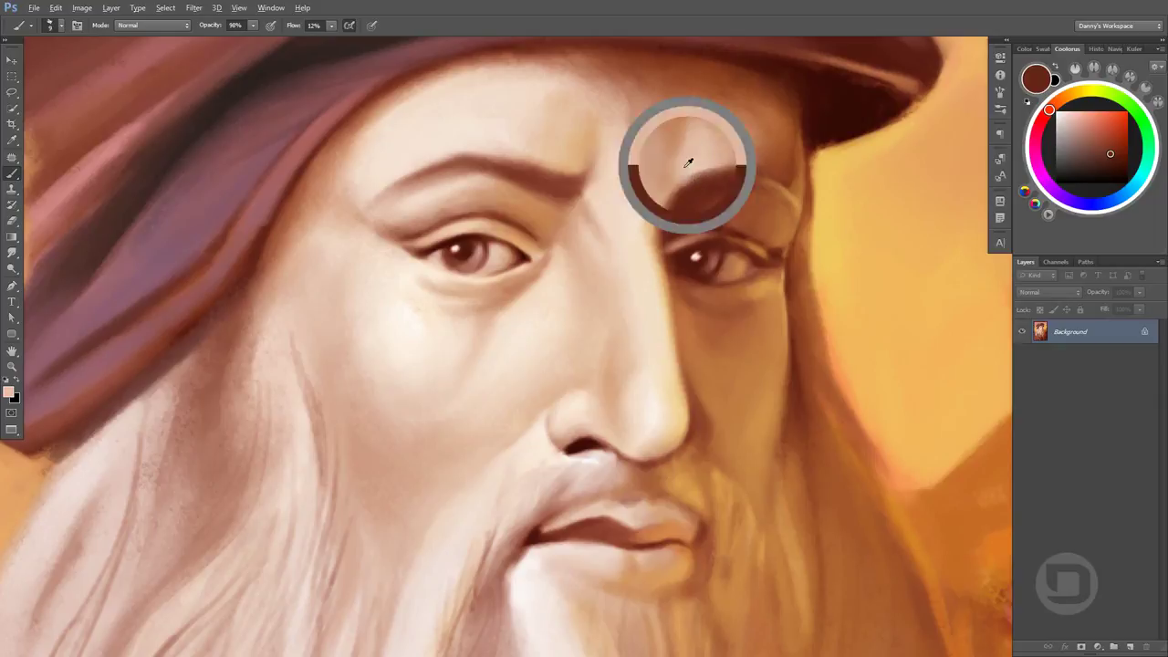
alt+click(701, 179)
alt+click(715, 180)
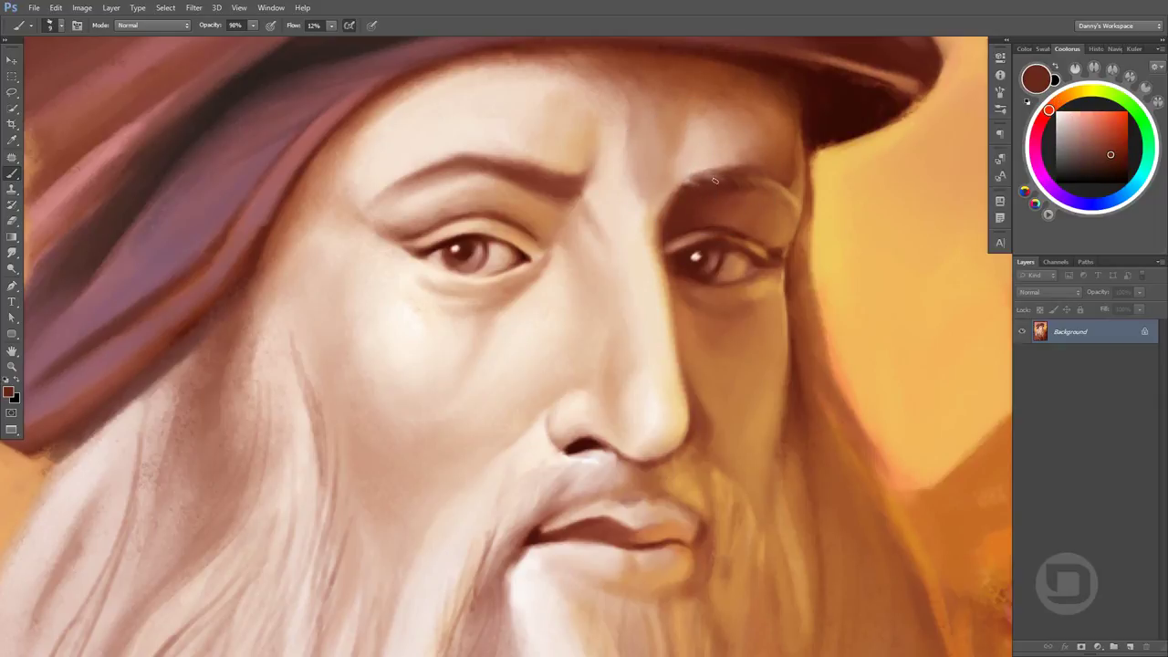
alt+click(498, 151)
alt+click(551, 183)
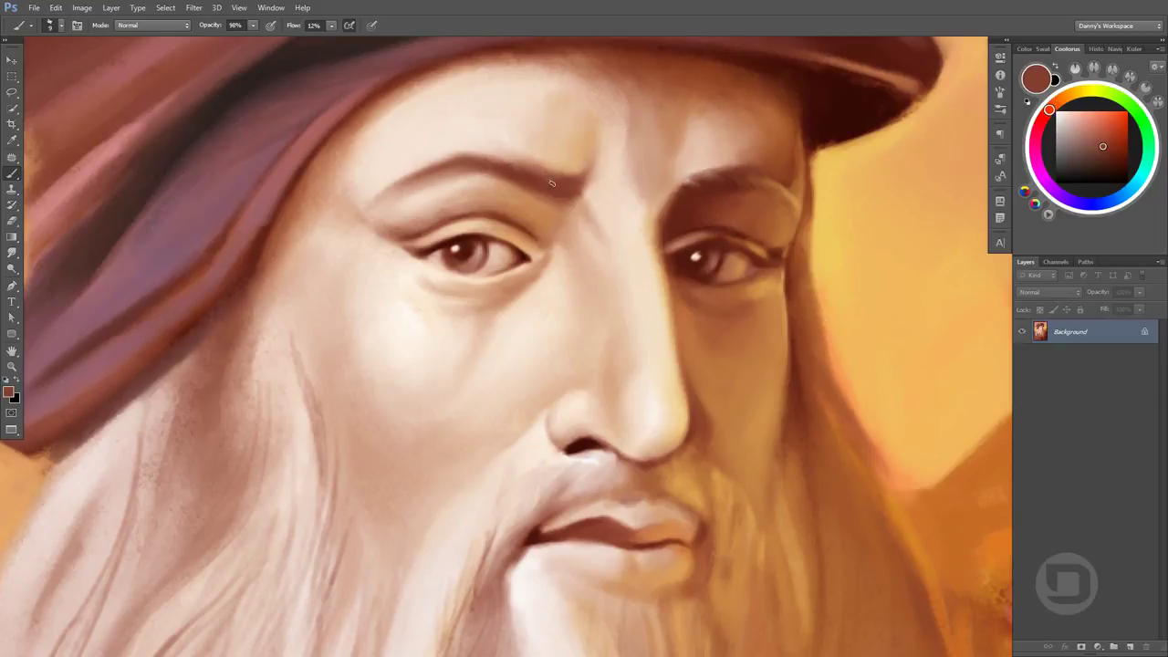
Add a white catchlight to the right eye and soften the left brow's upper edge with peach
click(694, 260)
alt+click(541, 186)
alt+click(378, 188)
drag(374, 205, 450, 183)
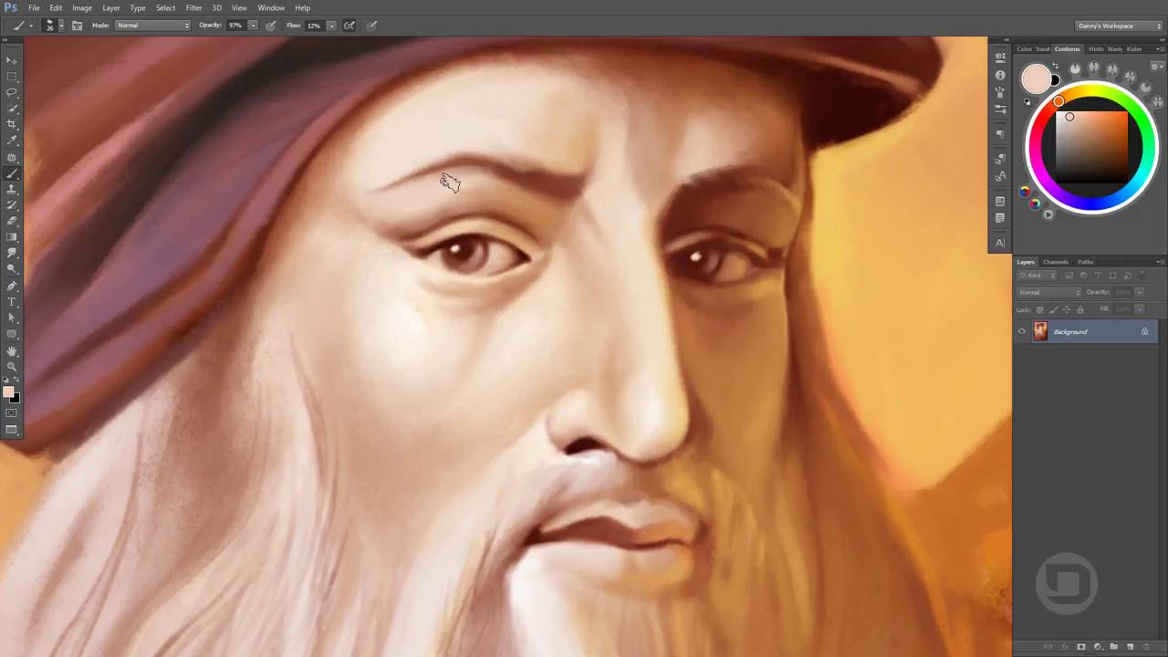
scroll(722, 338, down, 3)
Sample skin tones around the left eye and brows, with the brush at full opacity
scroll(722, 338, down, 3)
scroll(731, 365, down, 1)
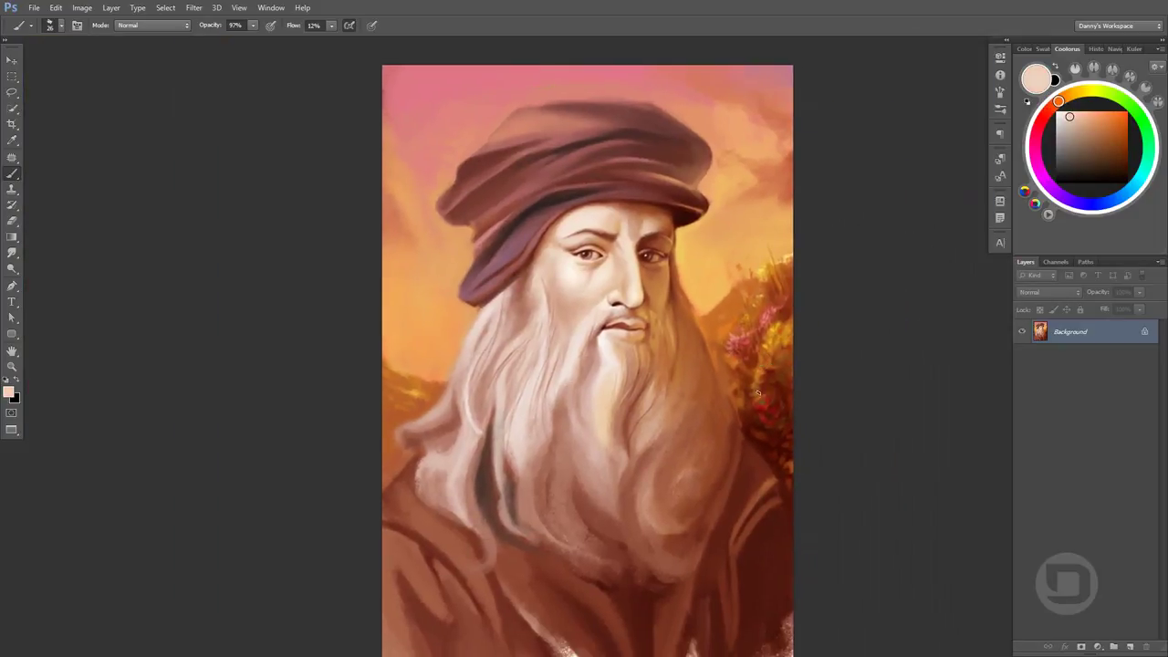
click(628, 262)
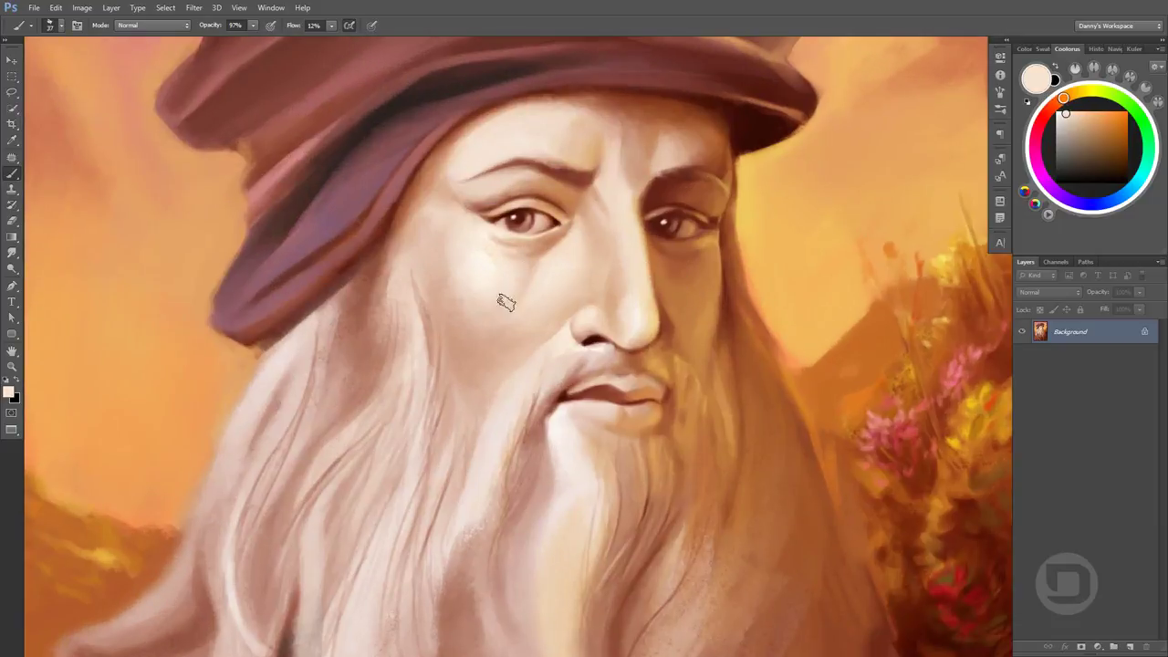
alt+click(537, 272)
alt+click(579, 208)
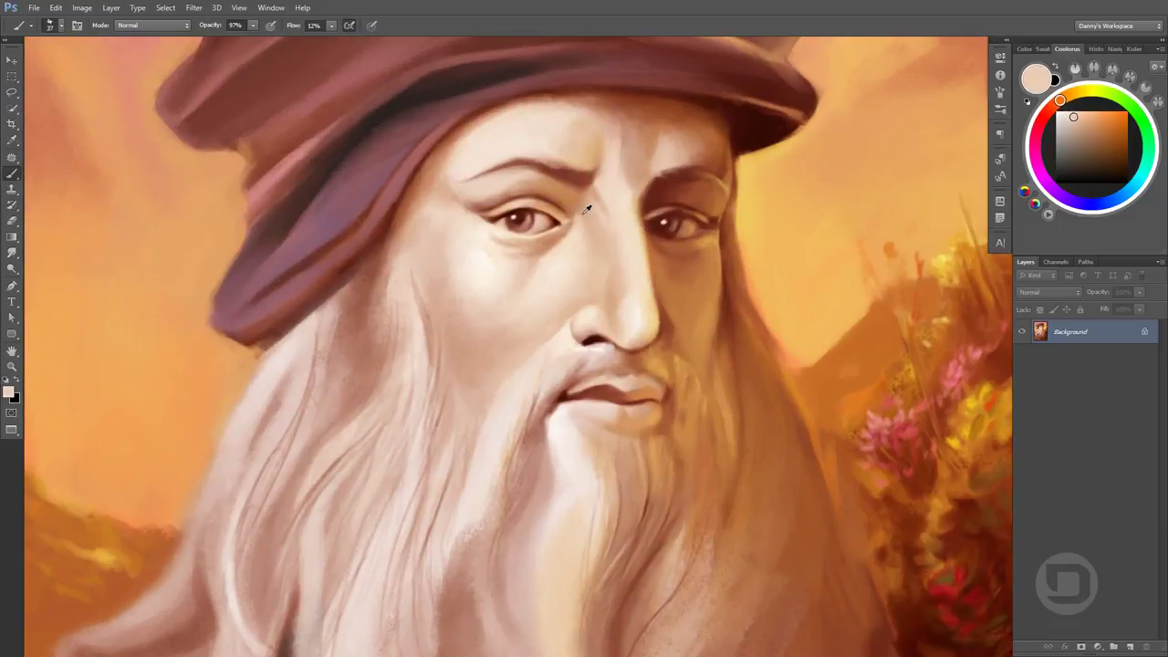
alt+click(601, 196)
alt+click(612, 187)
alt+click(610, 191)
key(0)
alt+click(598, 217)
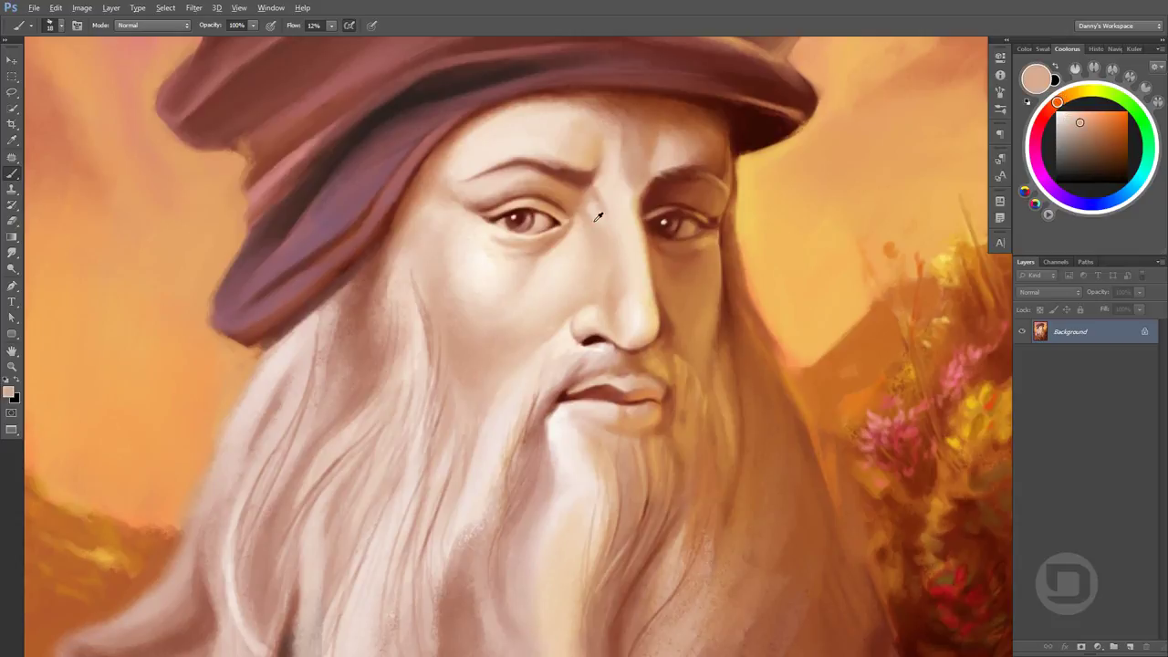
Paint soft skin tone between the brows, then sample a lighter brow colour
alt+click(600, 174)
alt+click(600, 172)
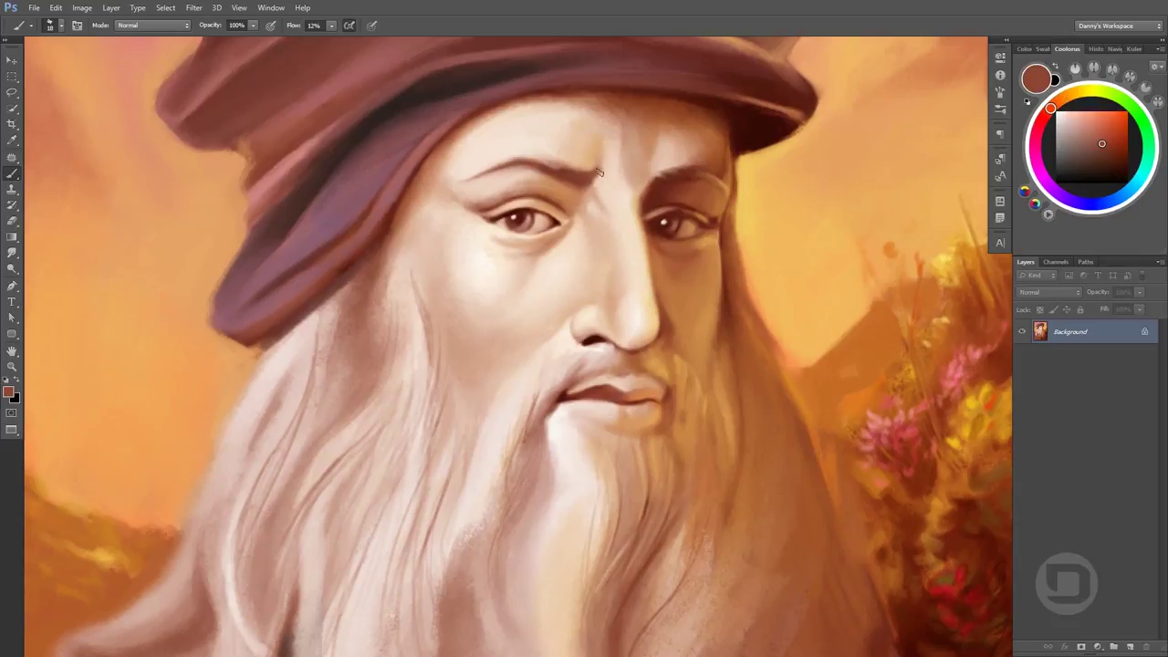
alt+click(593, 180)
alt+click(609, 160)
alt+click(569, 197)
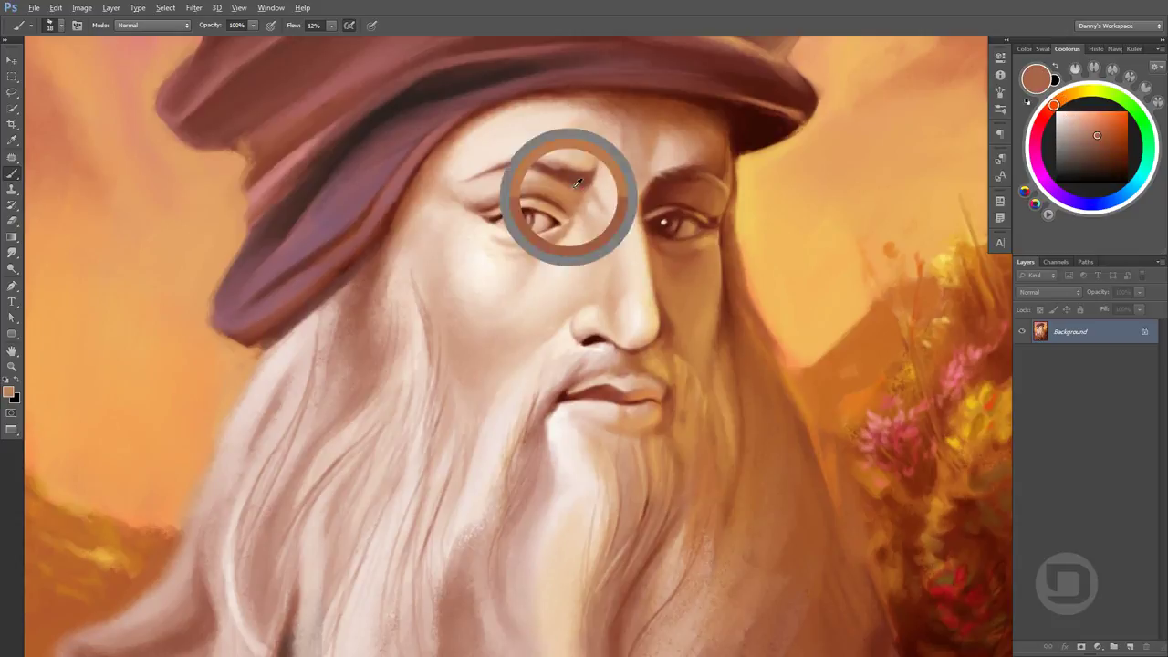
scroll(569, 269, up, 2)
Reset the colours to black and white, then sample the eye's dark reddish-brown
key(d)
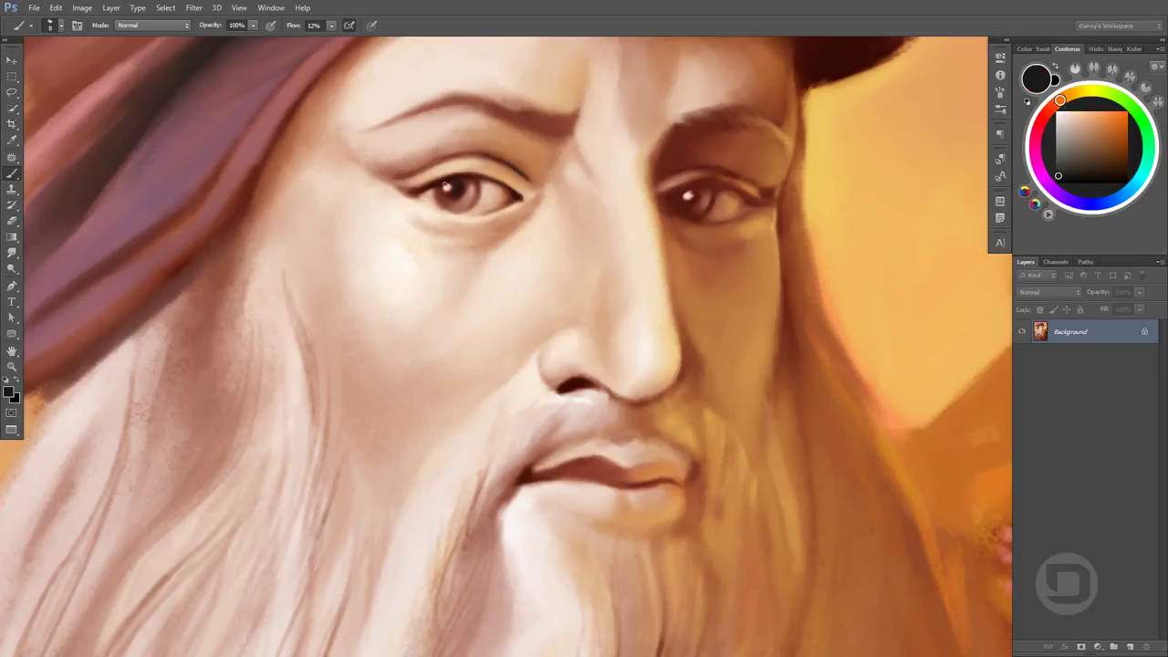
key(x)
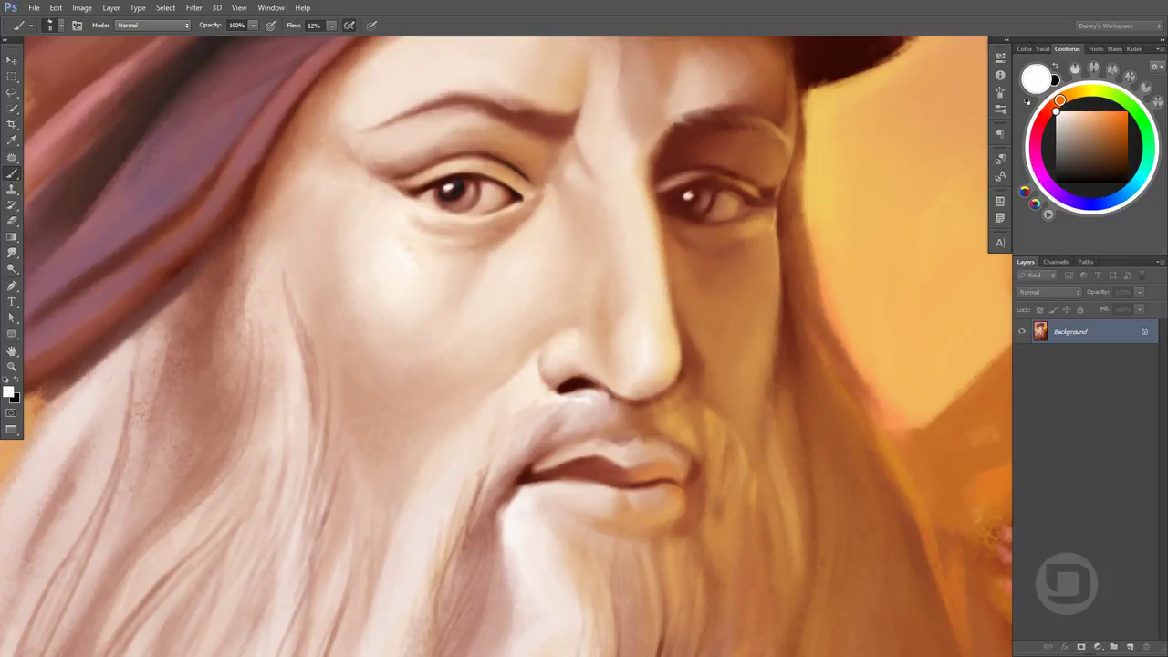
click(1056, 172)
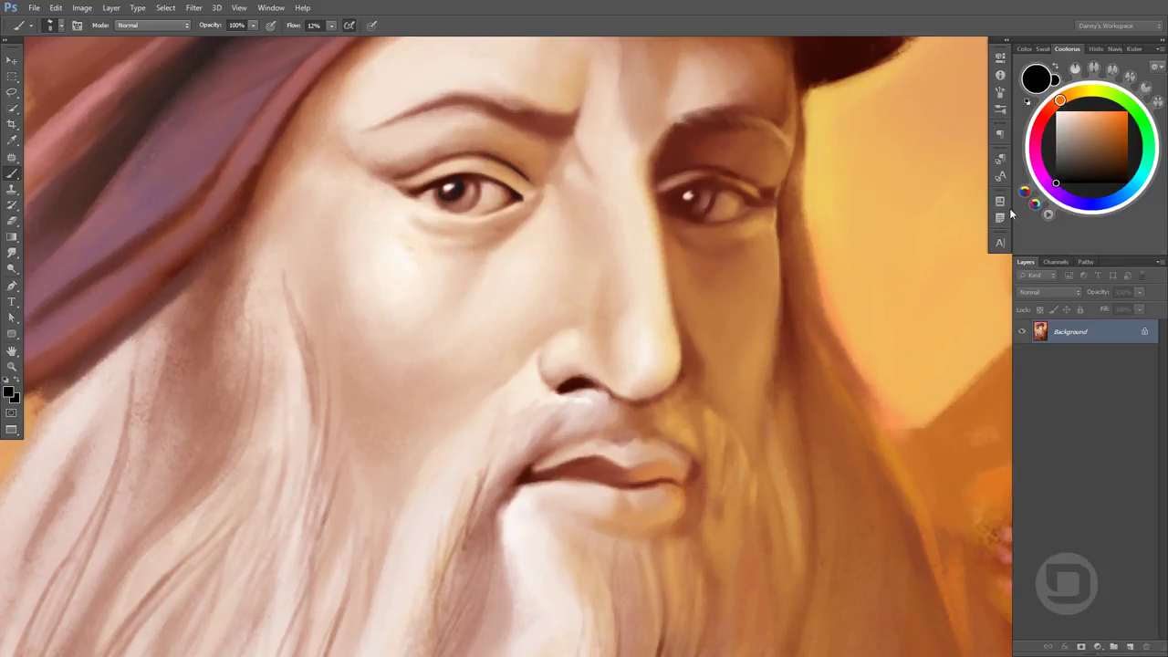
alt+click(467, 196)
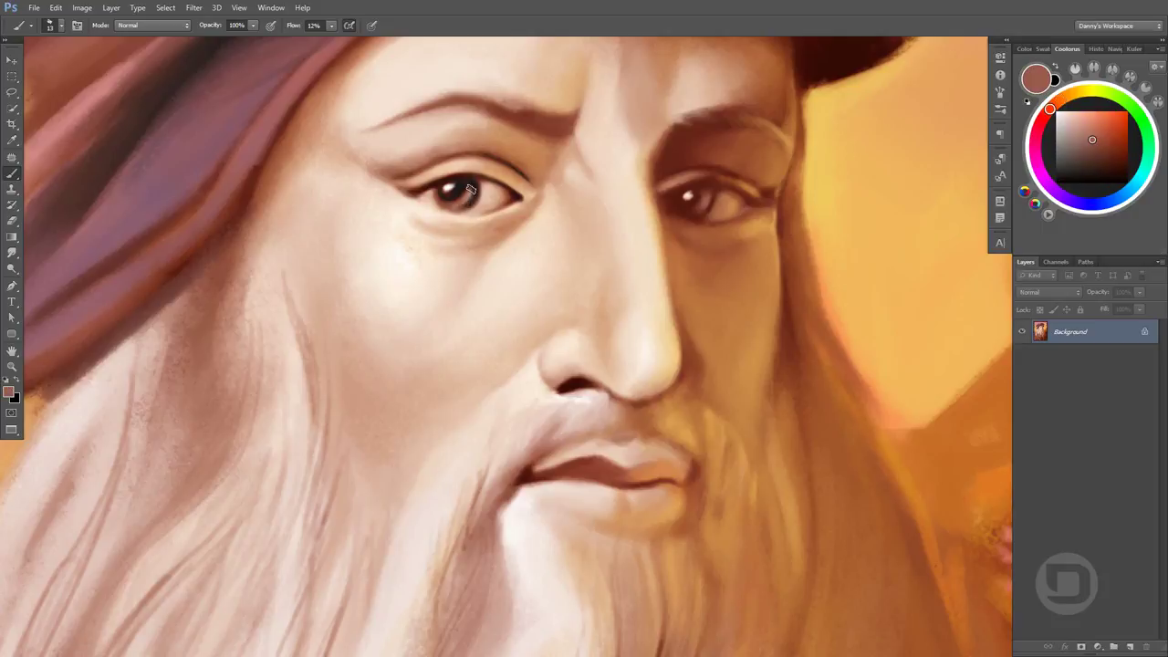
alt+click(469, 194)
alt+click(472, 194)
alt+click(471, 195)
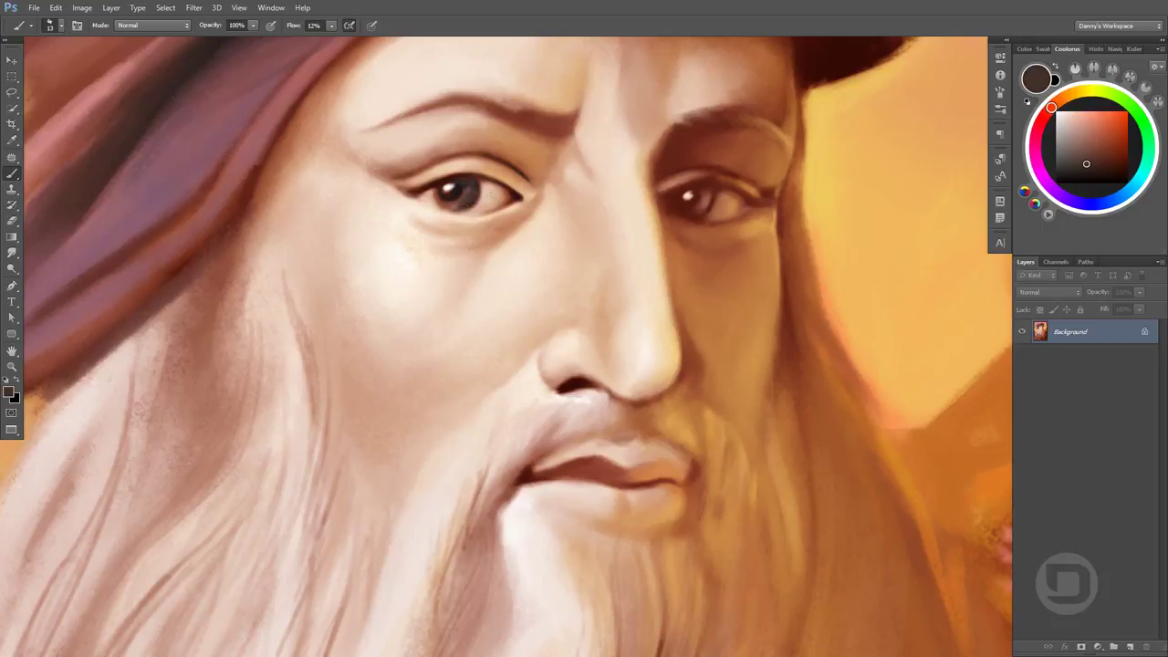
alt+click(469, 192)
alt+click(463, 195)
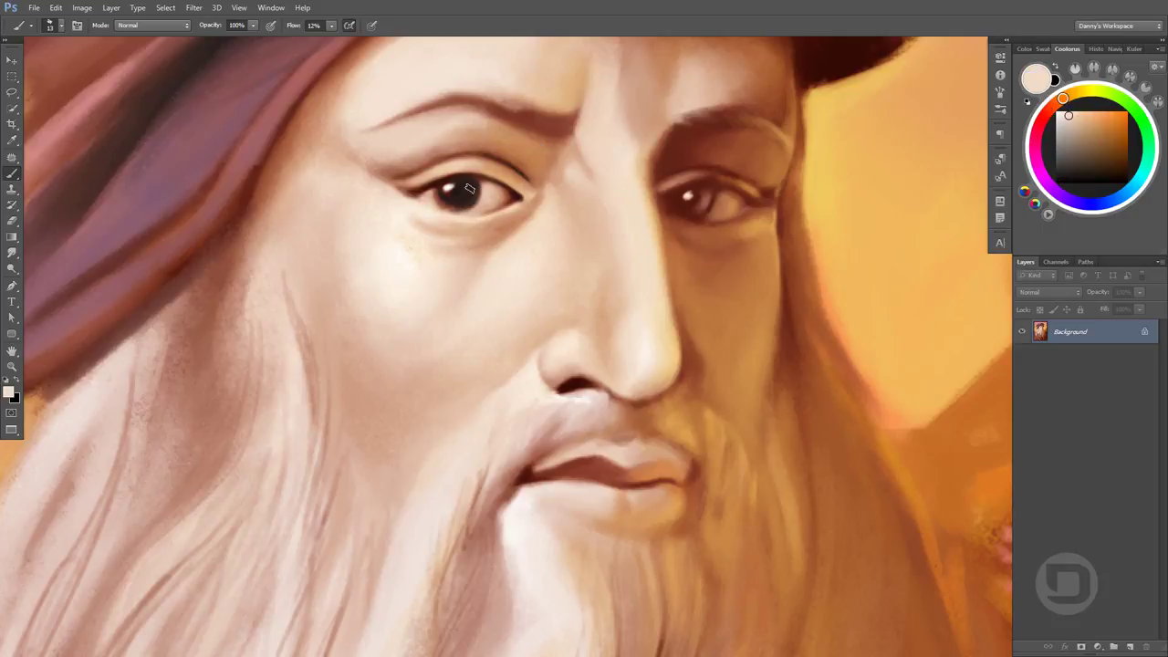
alt+click(464, 185)
alt+click(466, 170)
drag(466, 169, 469, 186)
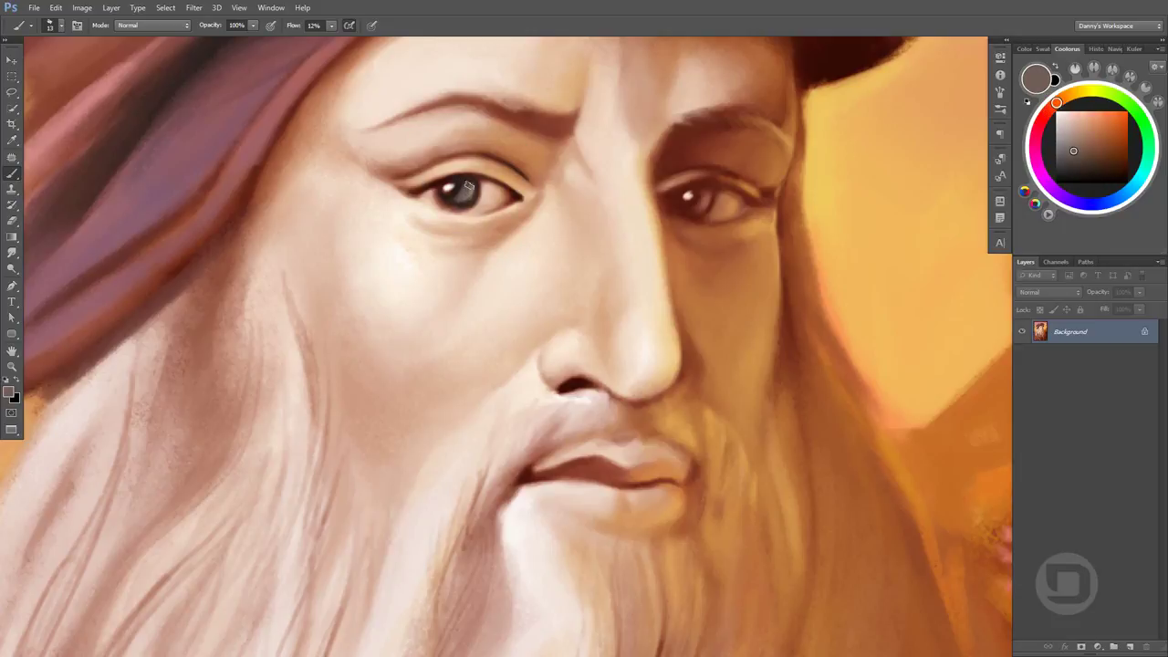
Paint near-white highlight streaks on the left iris
scroll(449, 188, up, 1)
alt+click(423, 167)
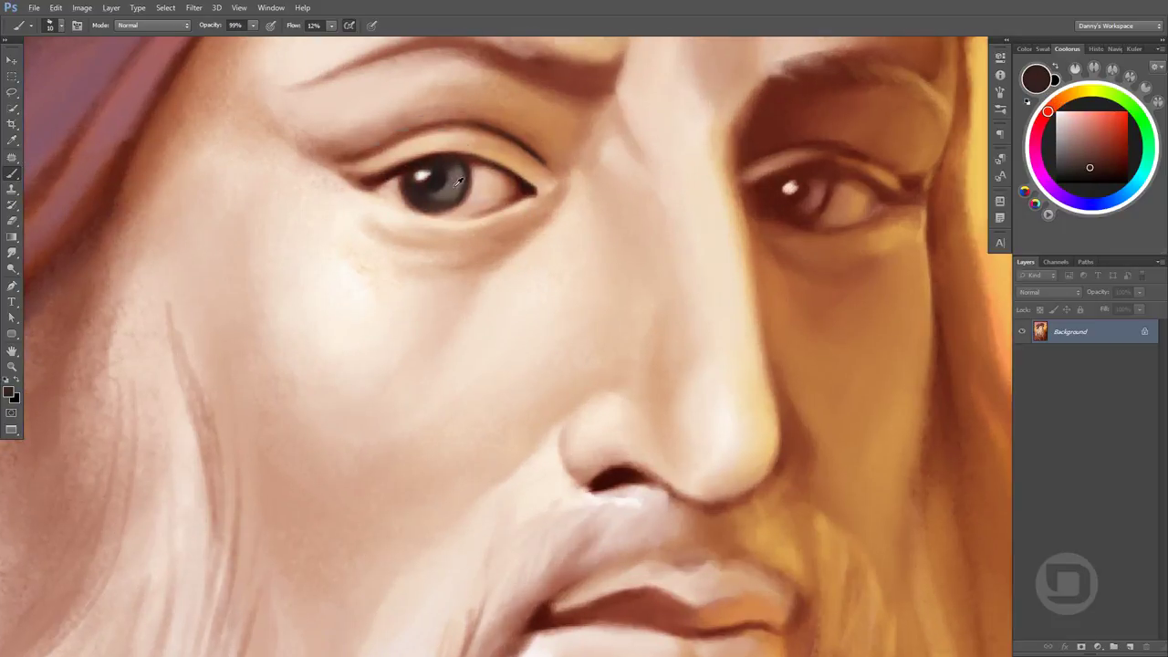
alt+click(455, 170)
drag(461, 175, 456, 171)
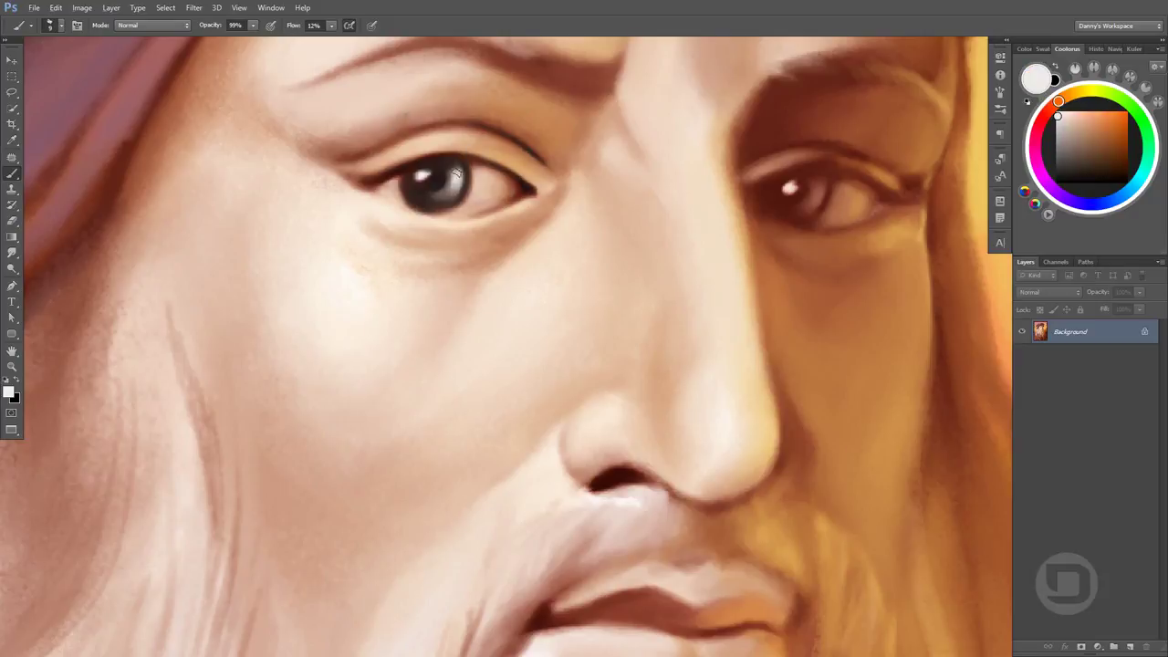
alt+click(438, 163)
Sample skin and eyelid tones near the right eye, with brush flow 20% and opacity 23%
scroll(541, 186, down, 3)
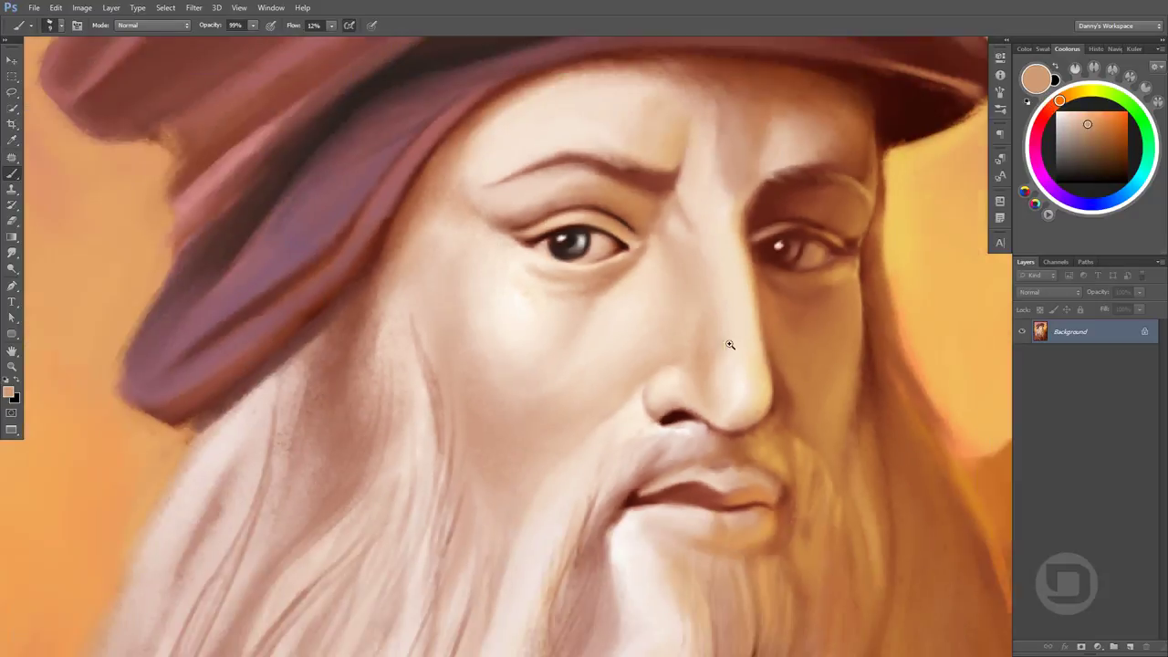
scroll(730, 338, up, 2)
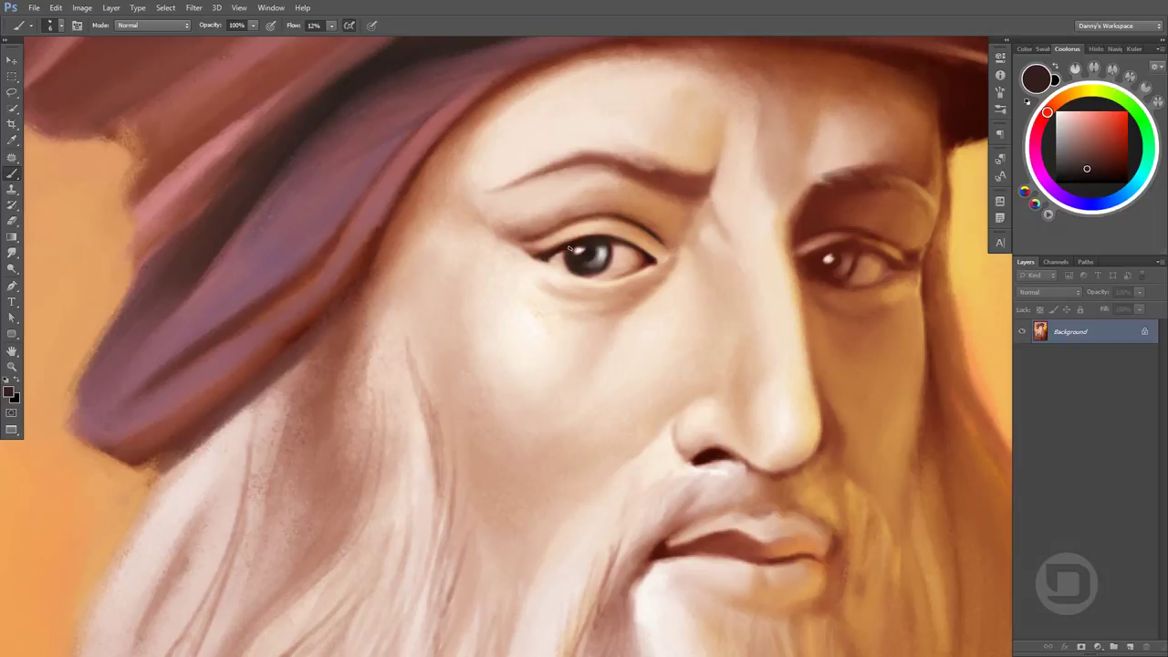
alt+click(554, 262)
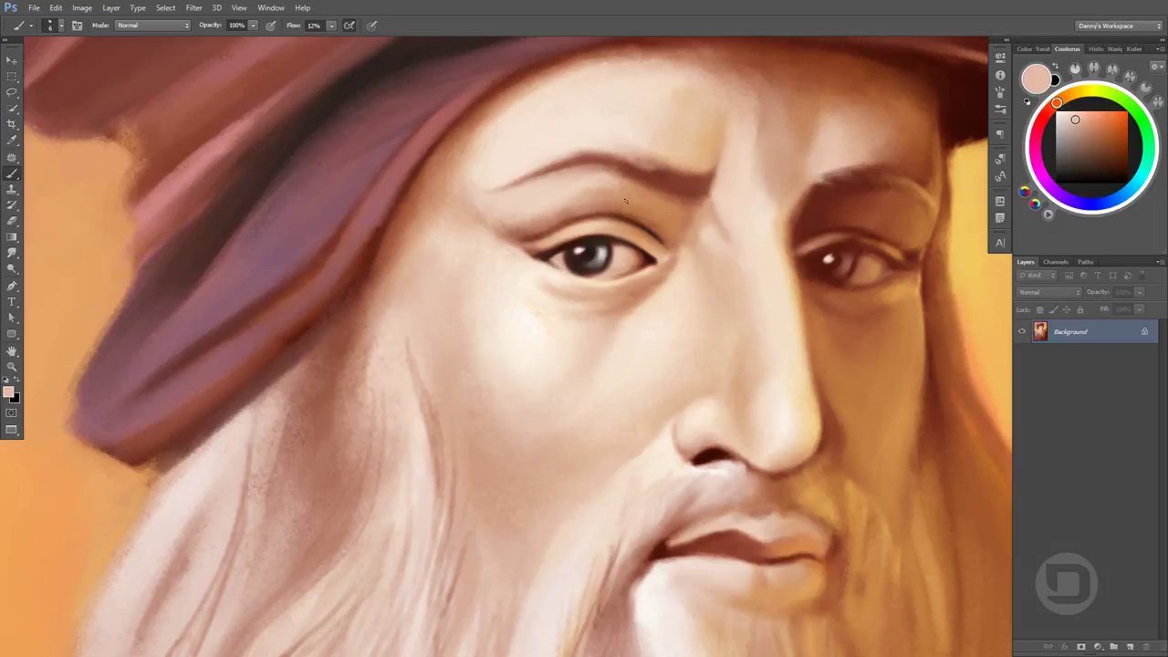
alt+click(545, 257)
alt+click(777, 389)
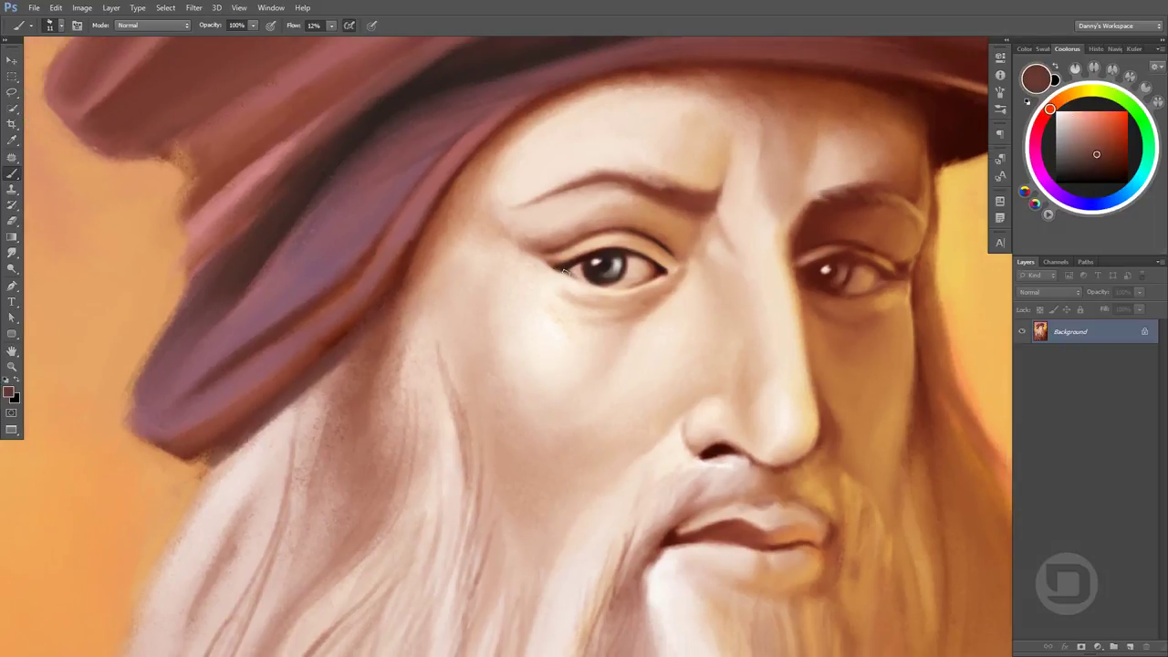
alt+click(573, 256)
key(shift+2)
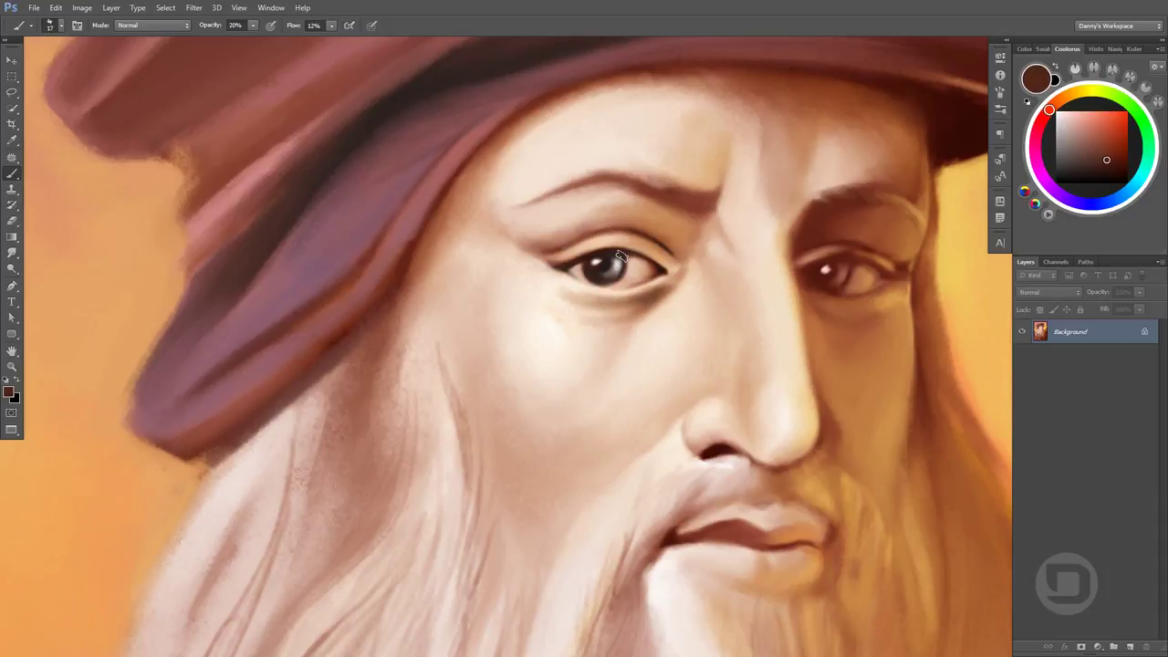
key(2)
key(1)
alt+click(637, 288)
key(2)
key(3)
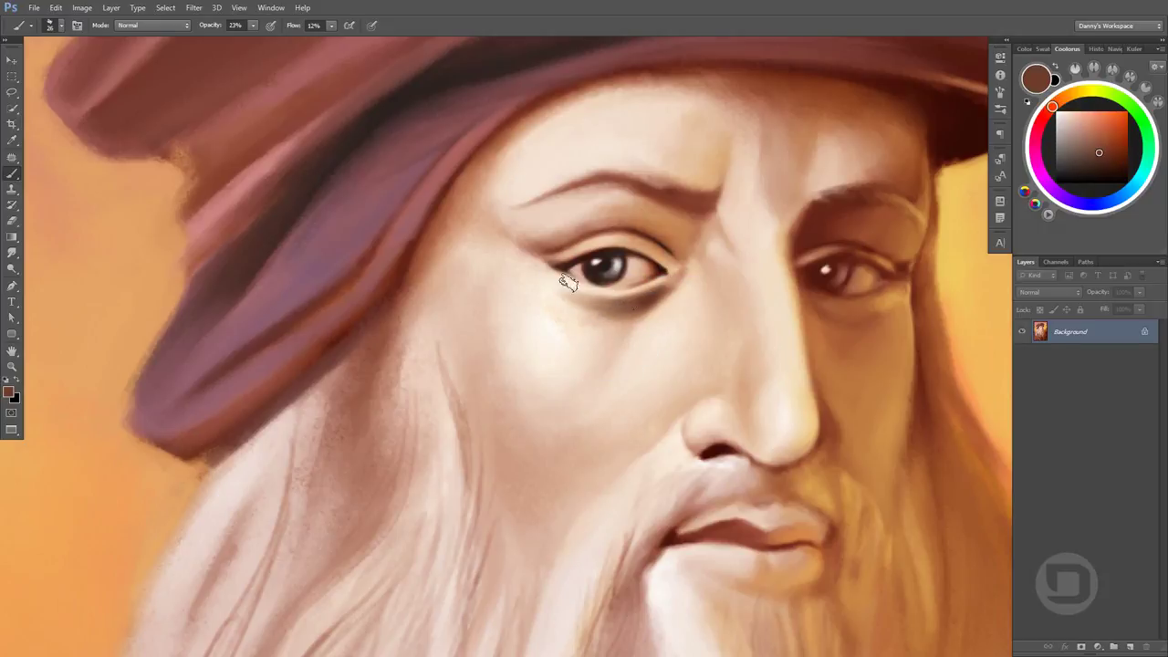
Work lighter pinkish and peach skin tones around the right eye, with a larger, lighter brush
alt+click(565, 290)
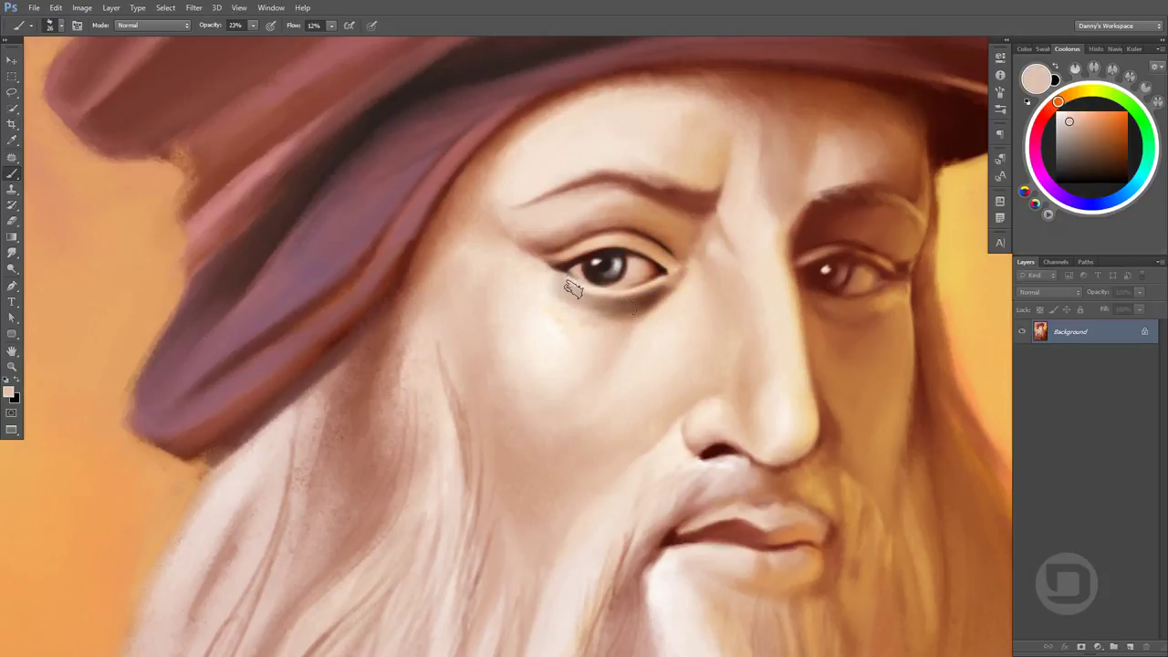
alt+click(560, 275)
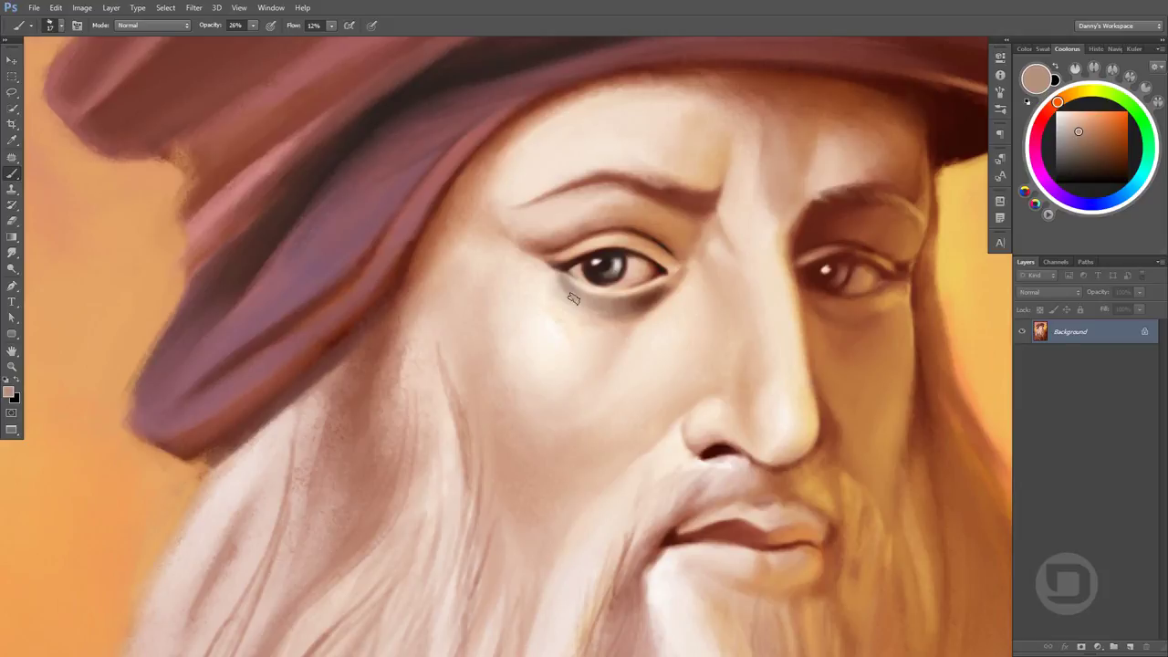
alt+click(554, 269)
alt+click(554, 279)
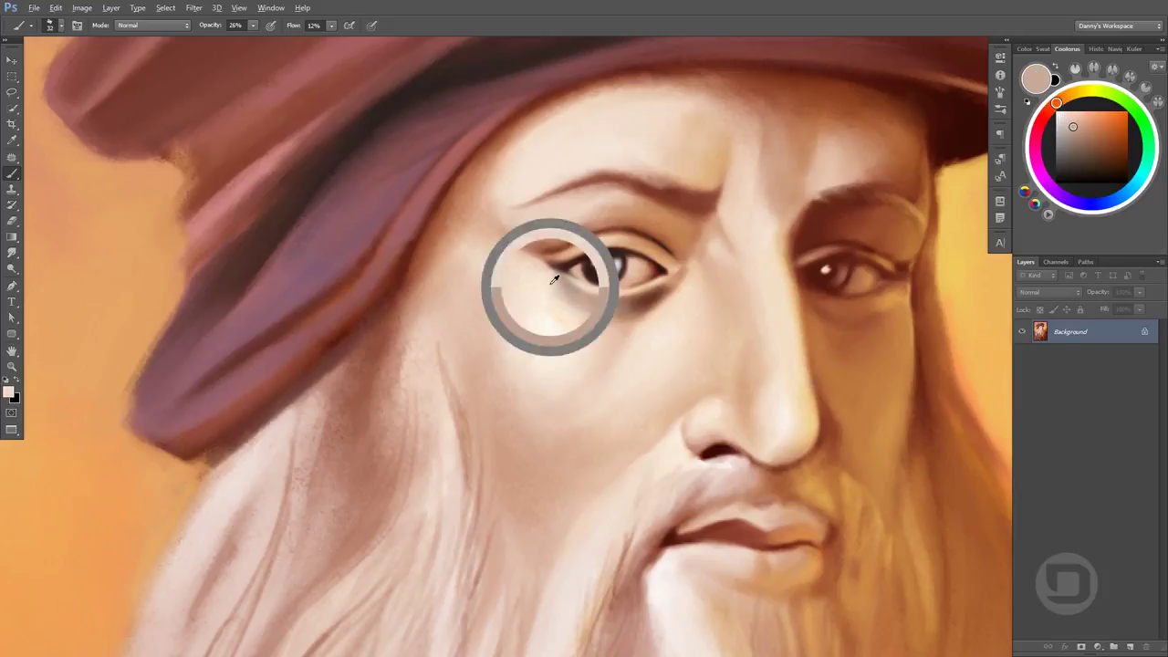
alt+click(611, 329)
alt+click(593, 356)
alt+click(589, 374)
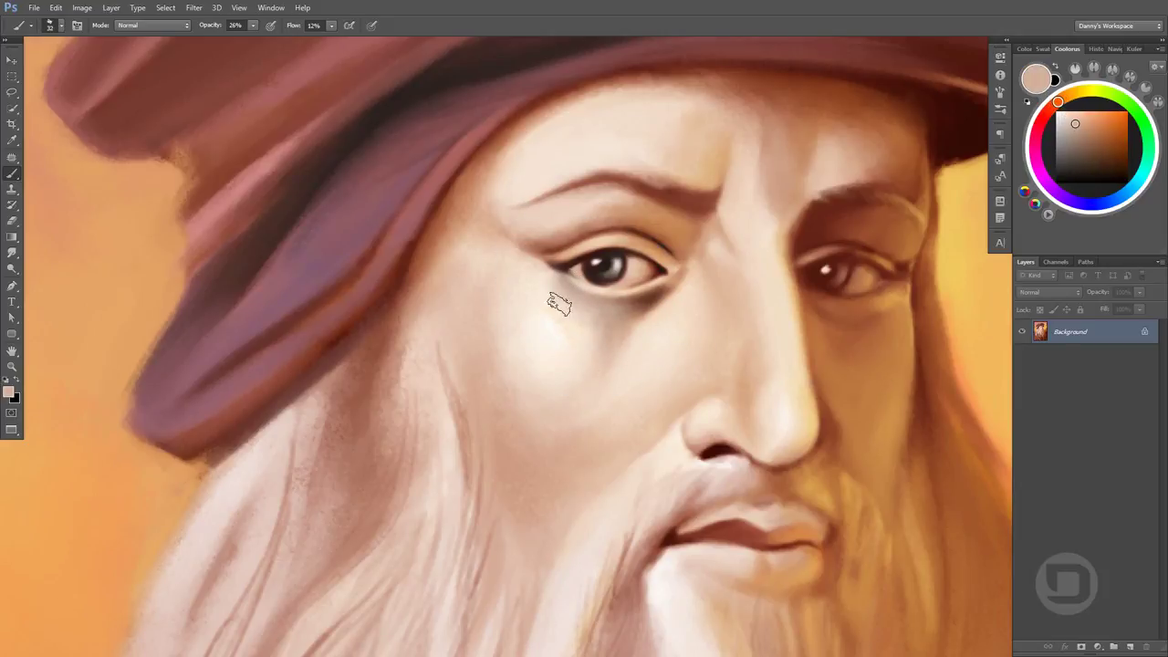
alt+click(636, 301)
alt+click(544, 272)
alt+click(653, 285)
alt+click(680, 294)
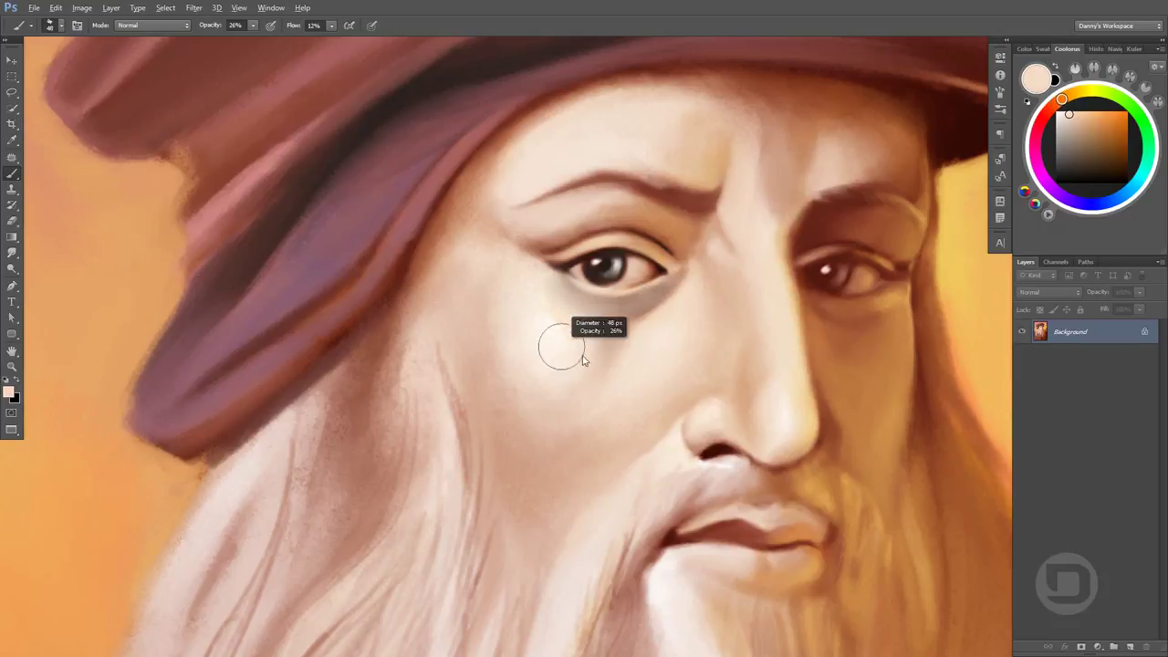
key(2)
key(2)
Blend peach cheek and beard tones below the nose at 19% brush opacity
alt+click(523, 358)
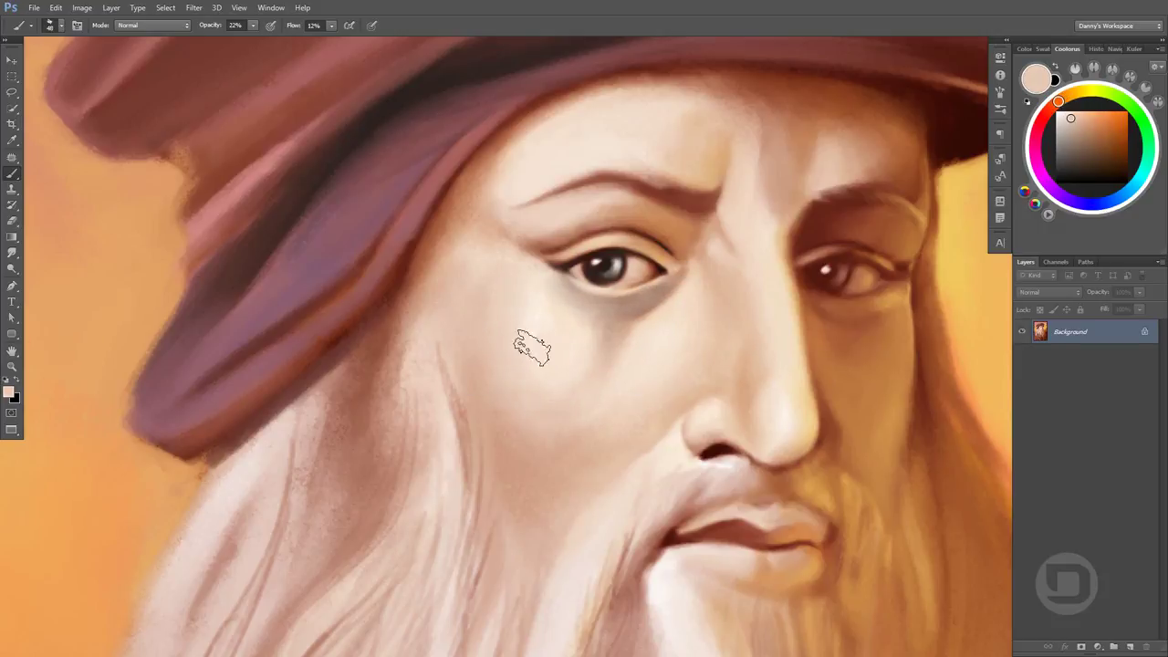
alt+click(551, 344)
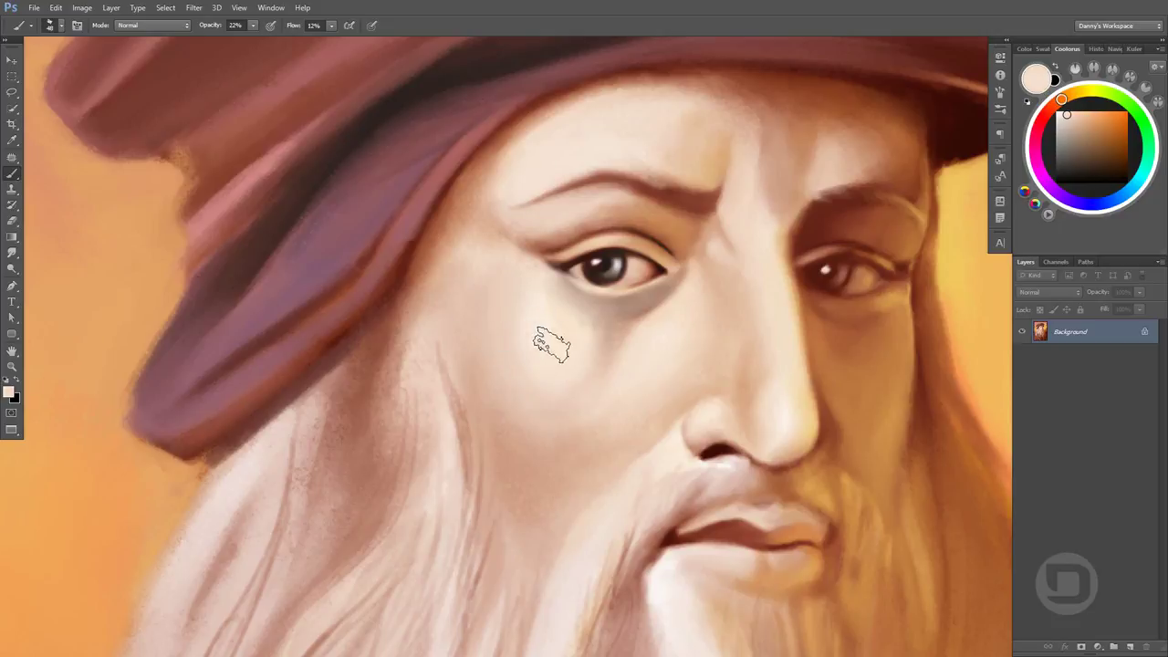
alt+click(609, 304)
alt+click(600, 461)
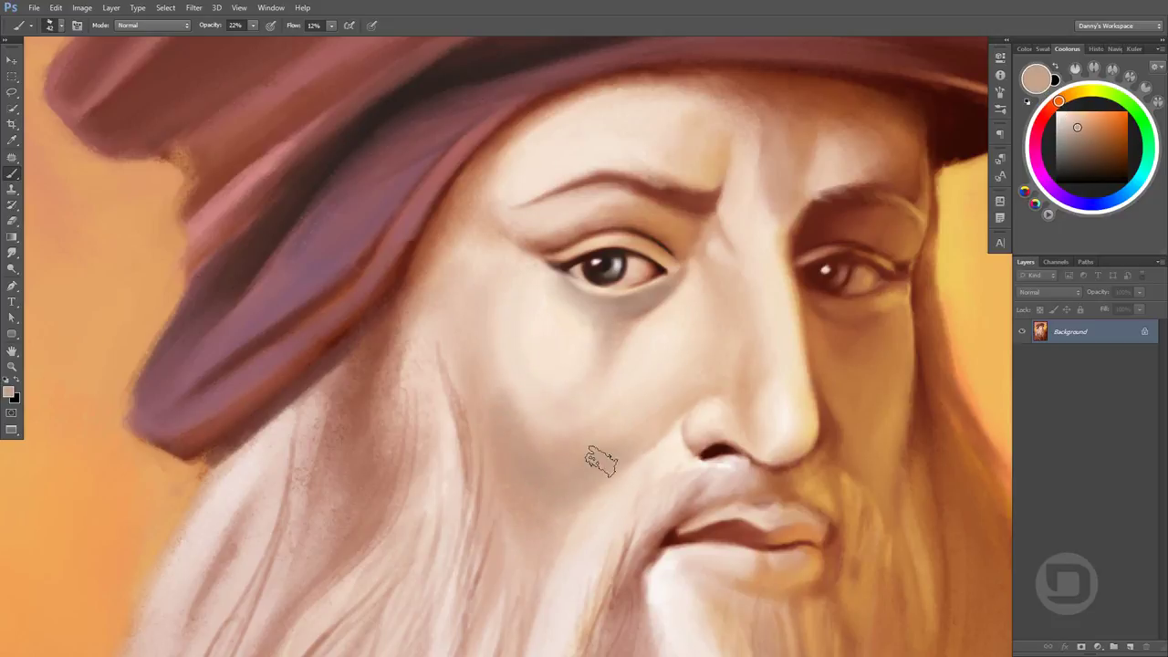
drag(809, 332, 803, 315)
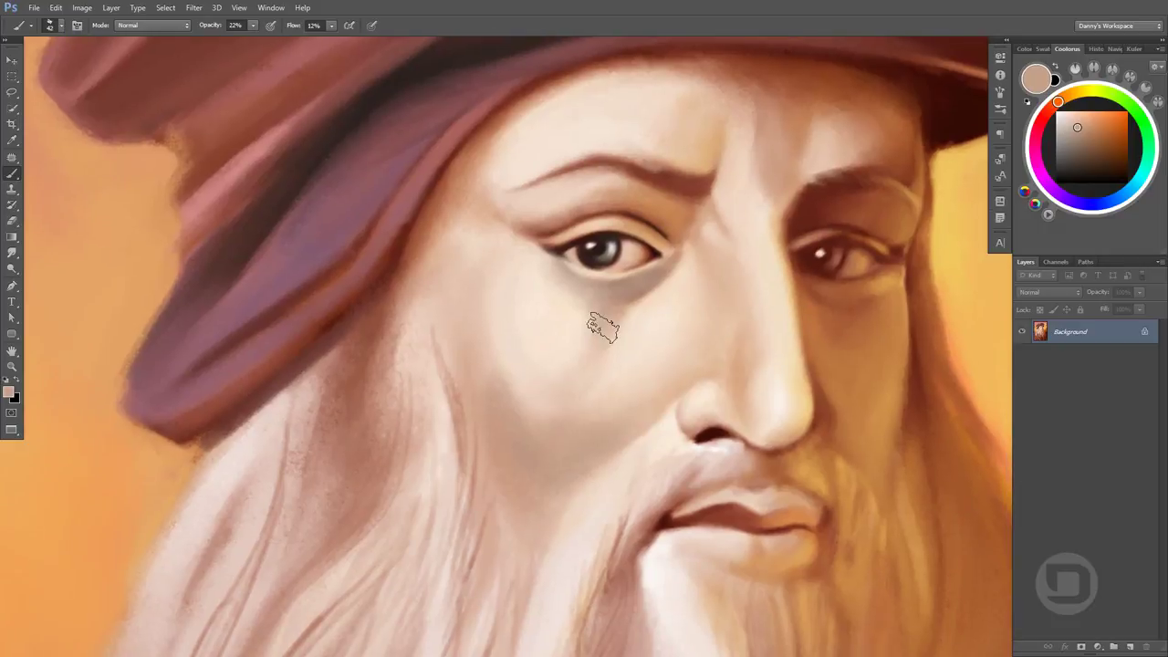
key(1)
key(9)
alt+click(575, 442)
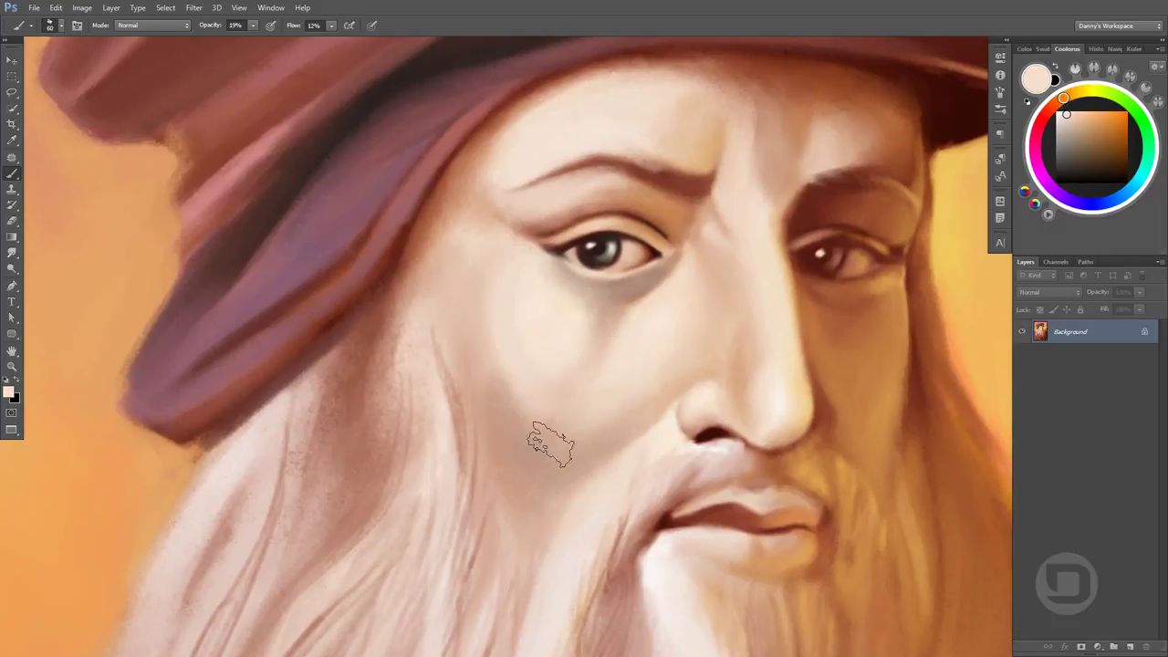
alt+click(546, 447)
Blend lighter and darker skin tones up the cheek and beside the nose
drag(587, 298, 576, 267)
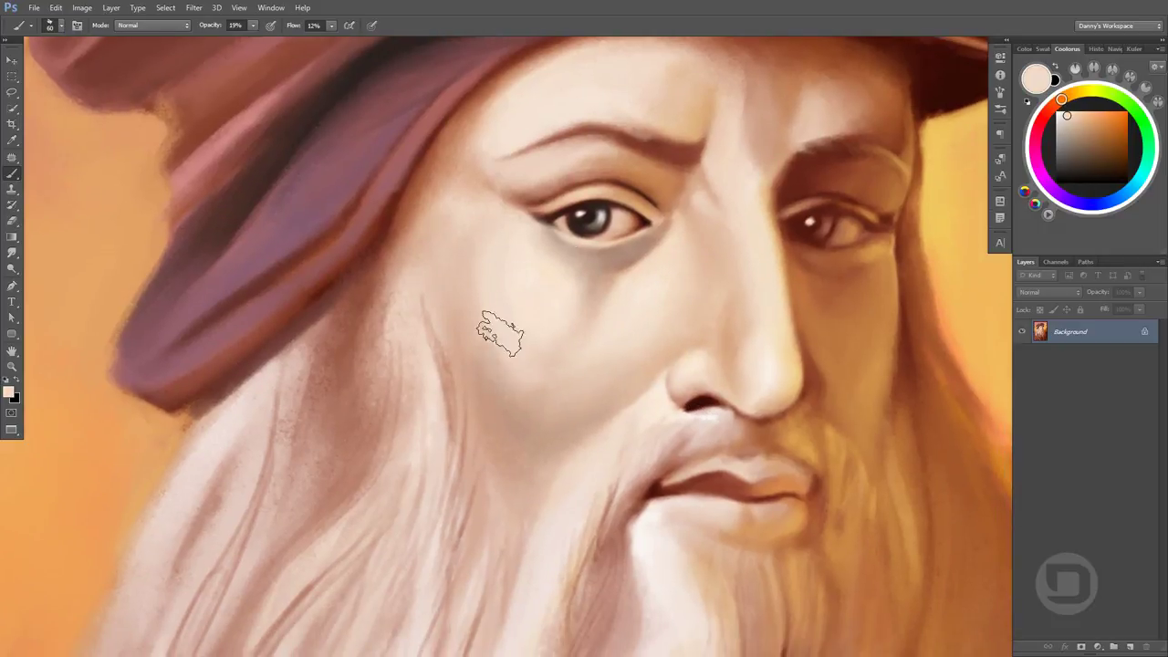
alt+click(504, 292)
alt+click(471, 272)
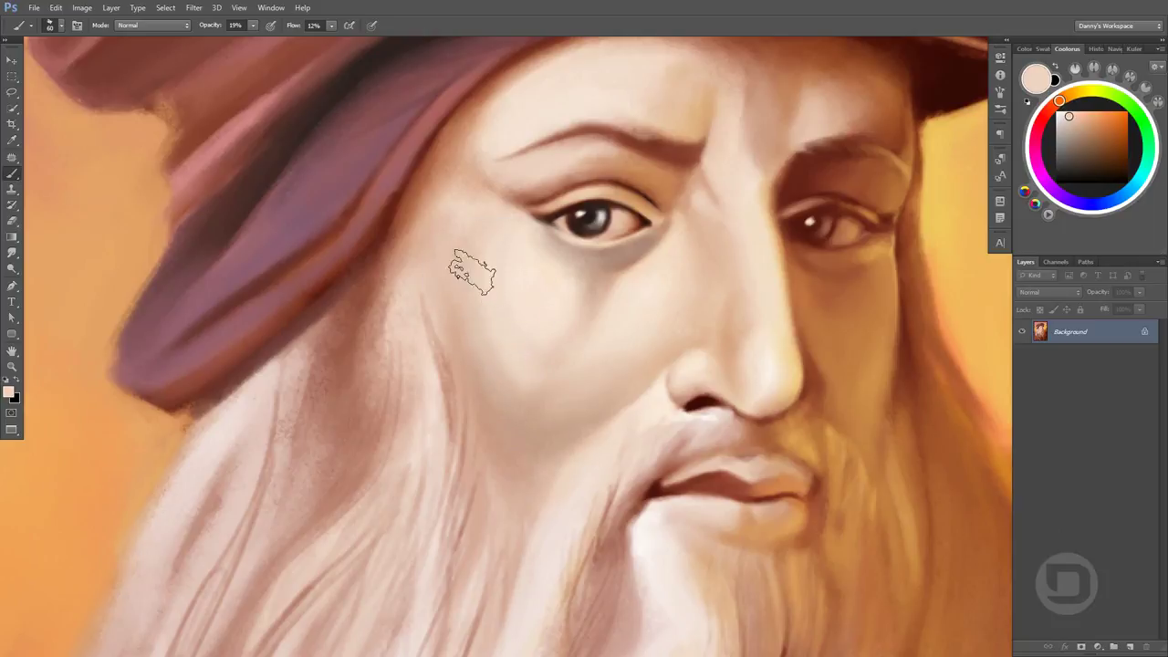
alt+click(482, 326)
alt+click(493, 330)
alt+click(506, 424)
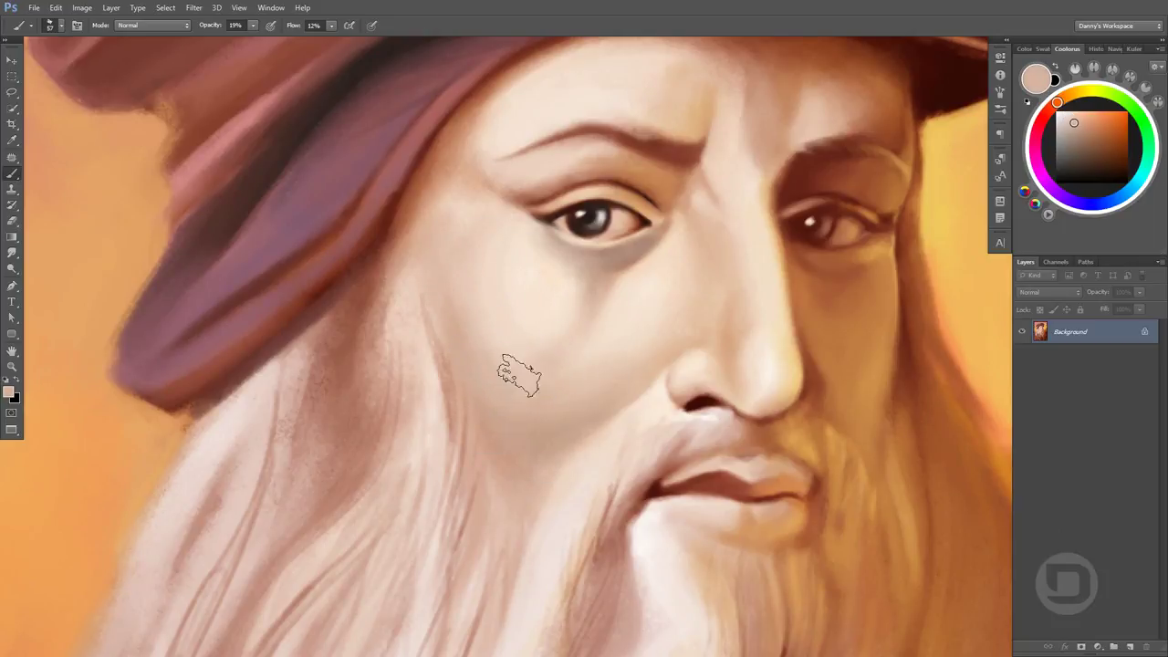
alt+click(520, 393)
alt+click(484, 394)
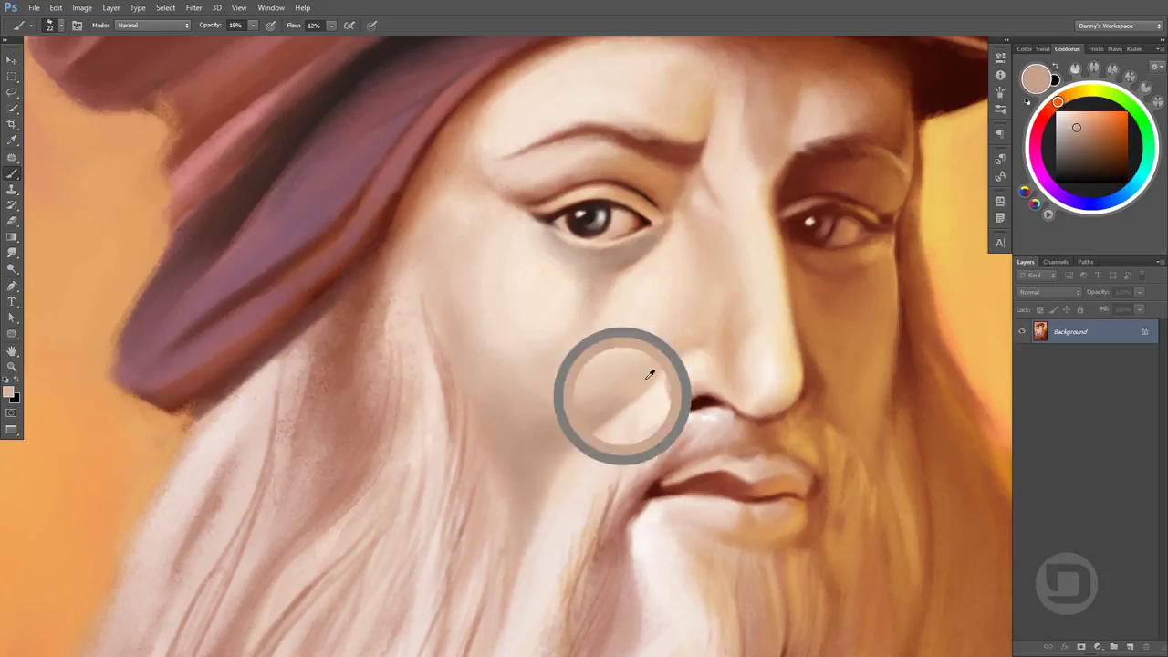
alt+click(542, 425)
alt+click(521, 386)
alt+click(516, 334)
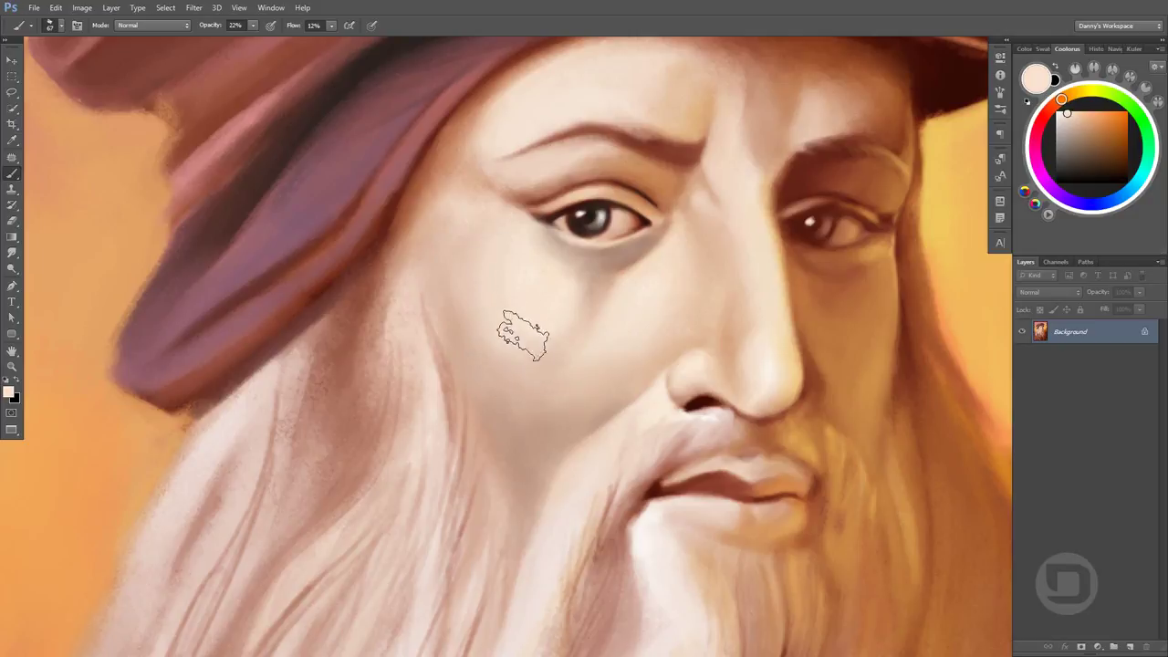
alt+click(474, 334)
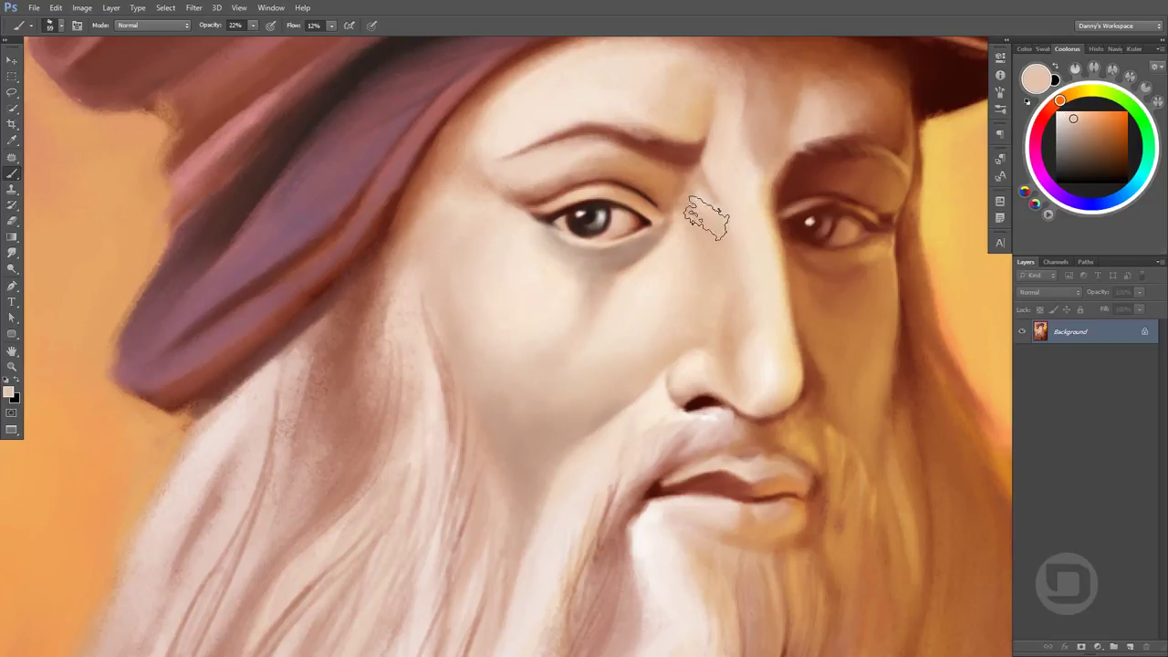
Deepen the right eye socket and cheek with dark reddish-brown, then zoom out to view the head
alt+click(805, 274)
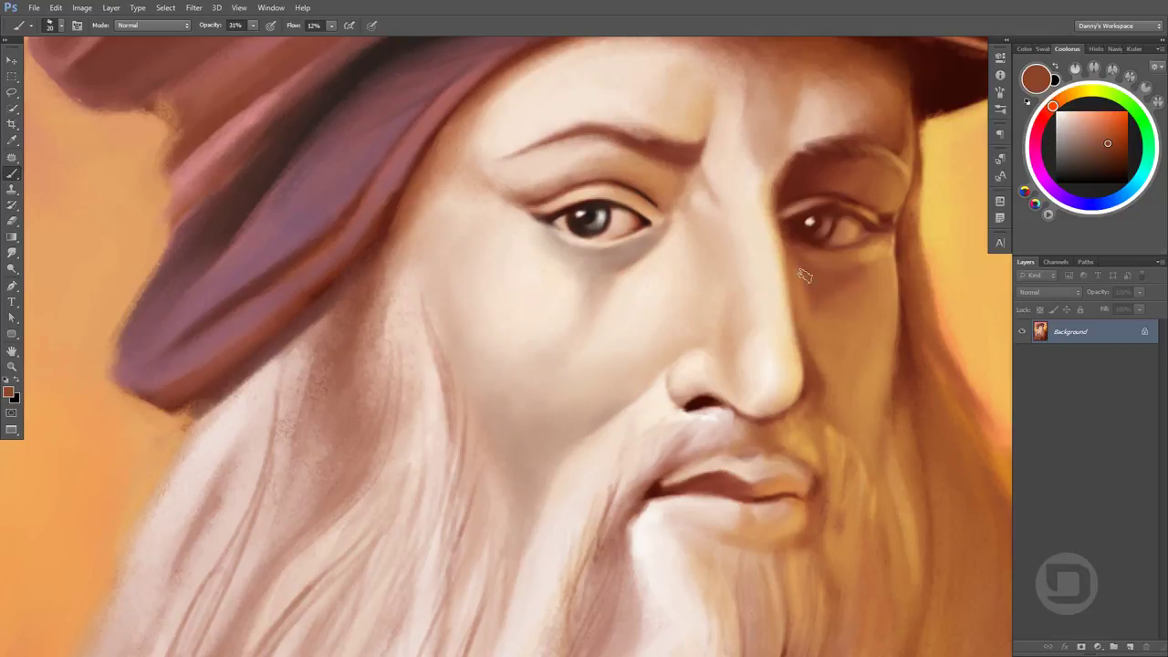
alt+click(814, 319)
alt+click(863, 289)
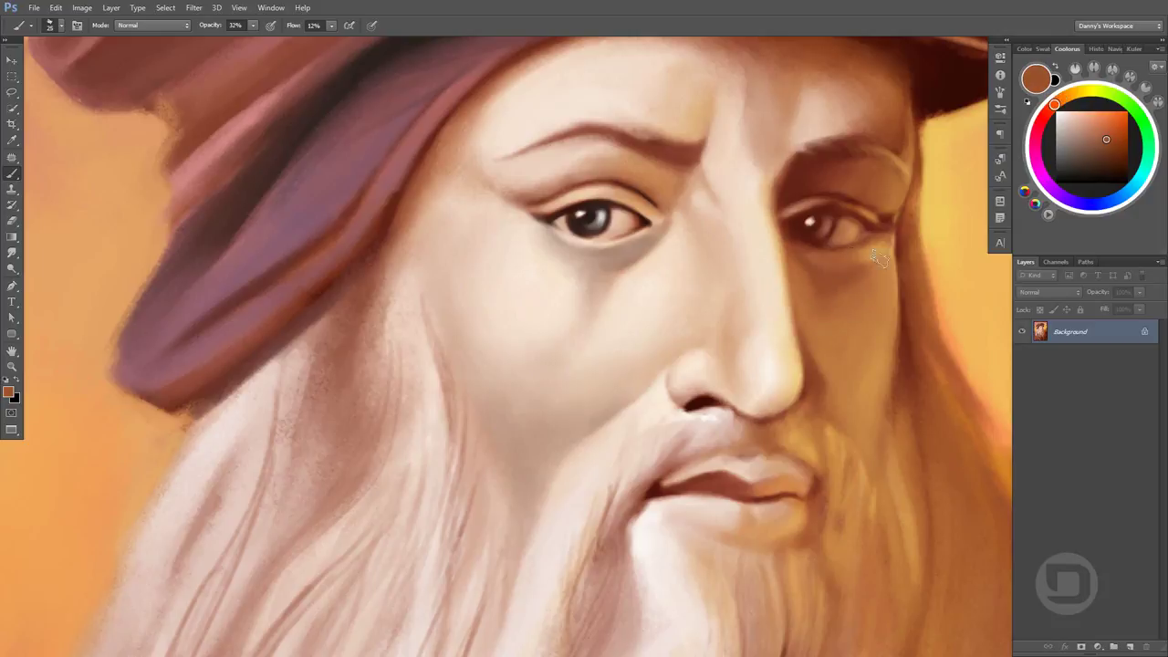
alt+click(812, 315)
alt+click(820, 308)
alt+click(794, 235)
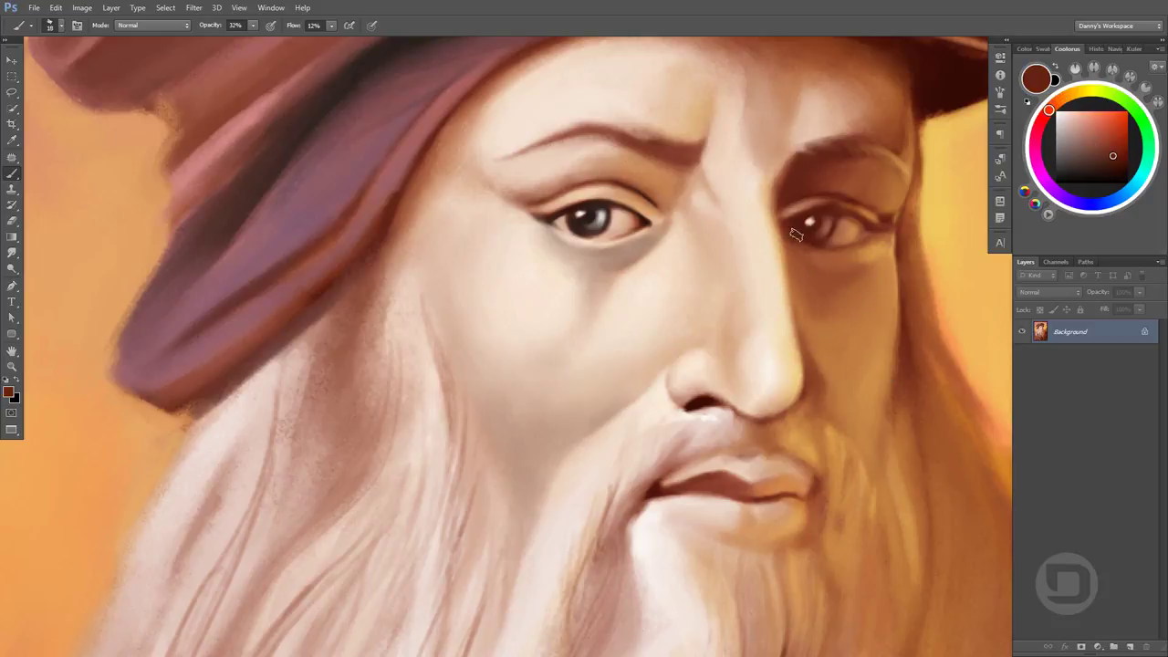
alt+click(813, 258)
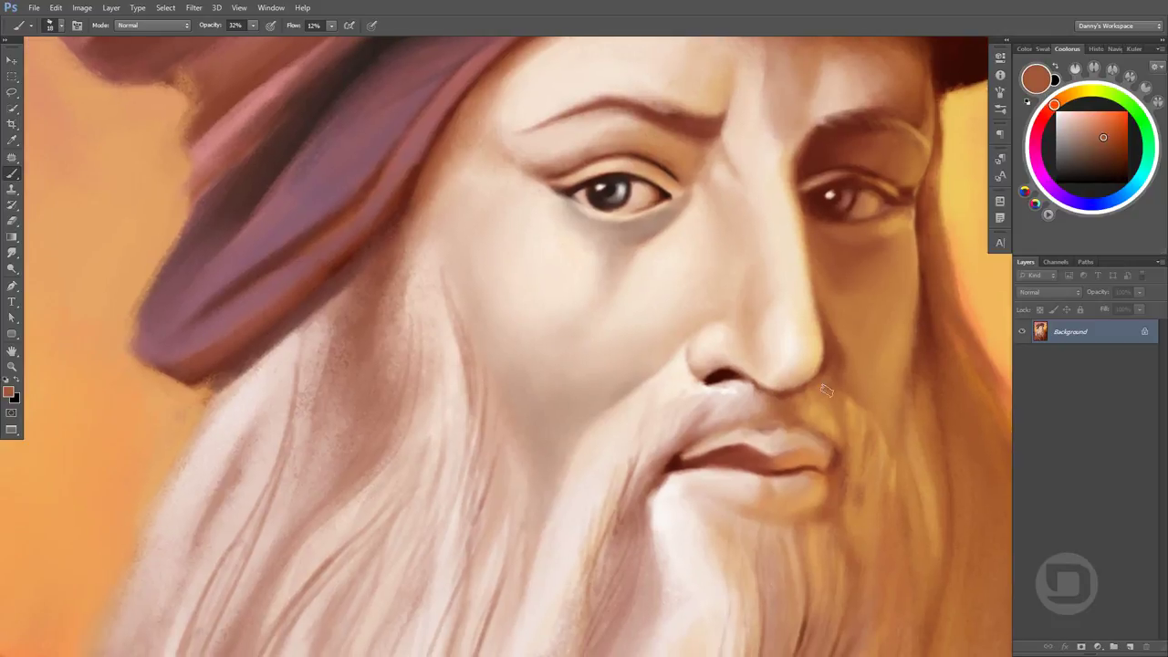
drag(904, 356, 619, 361)
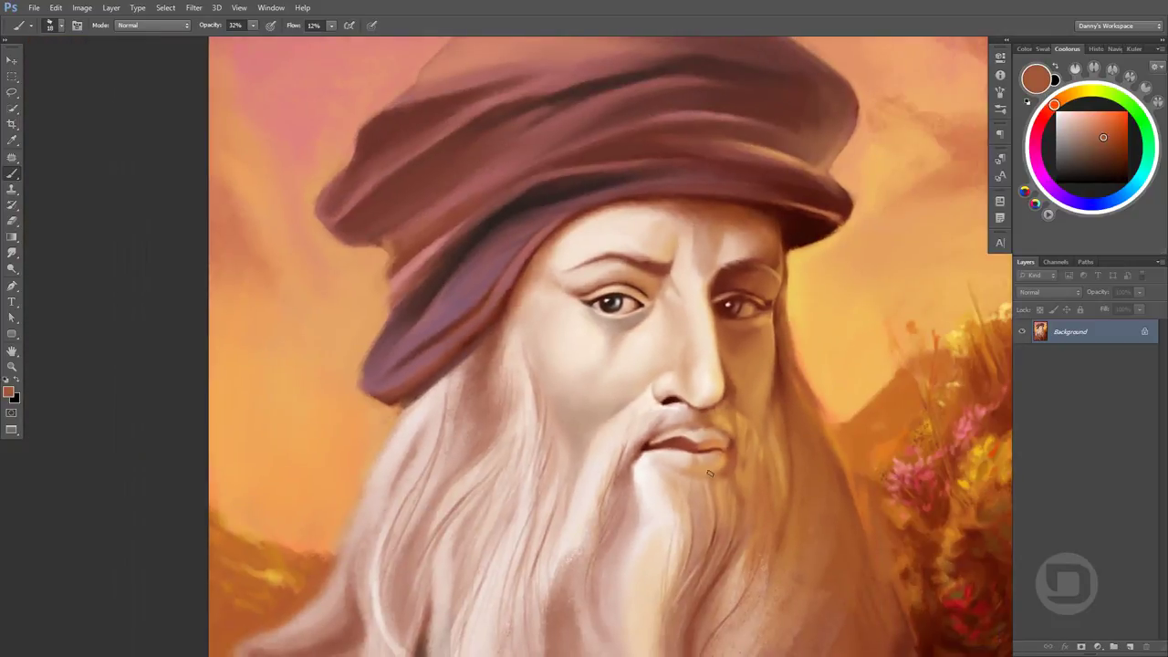
Zoom in and blend light skin tones under the left-hand eye
drag(584, 310, 633, 391)
alt+click(639, 383)
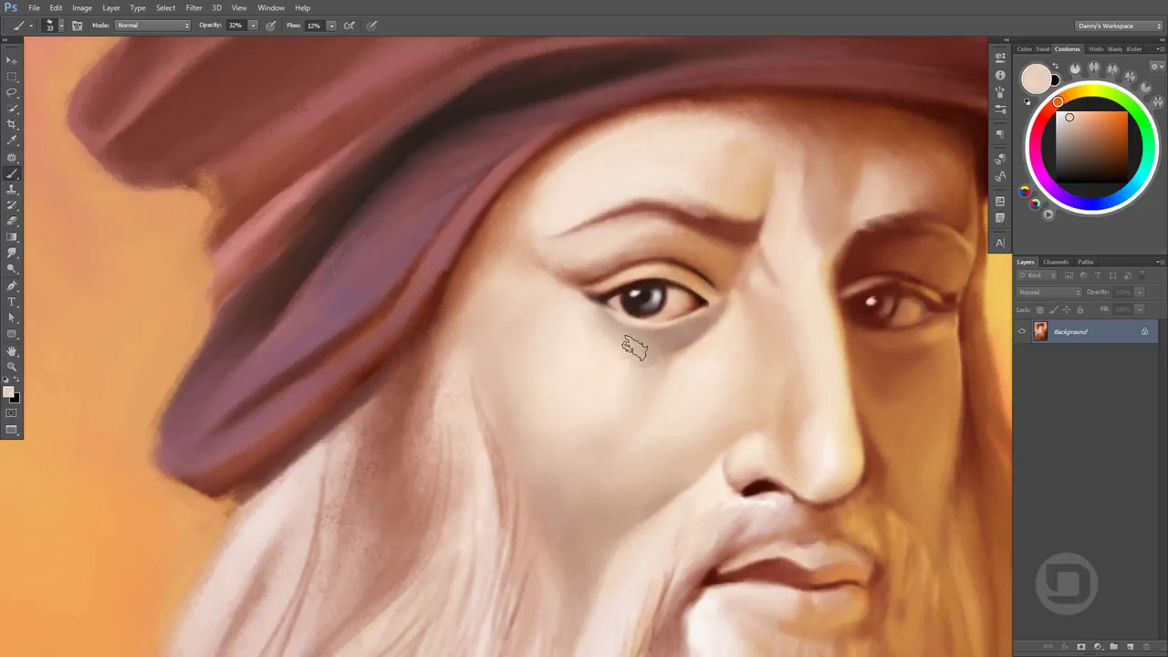
alt+click(621, 362)
alt+click(616, 365)
alt+click(650, 374)
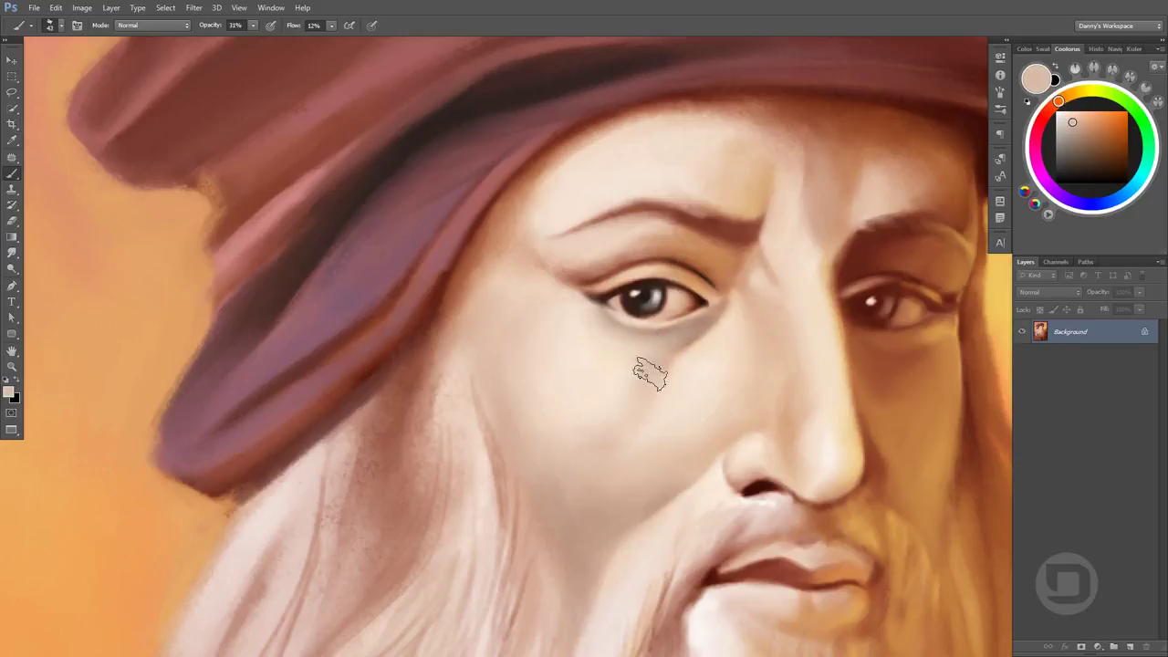
alt+click(671, 348)
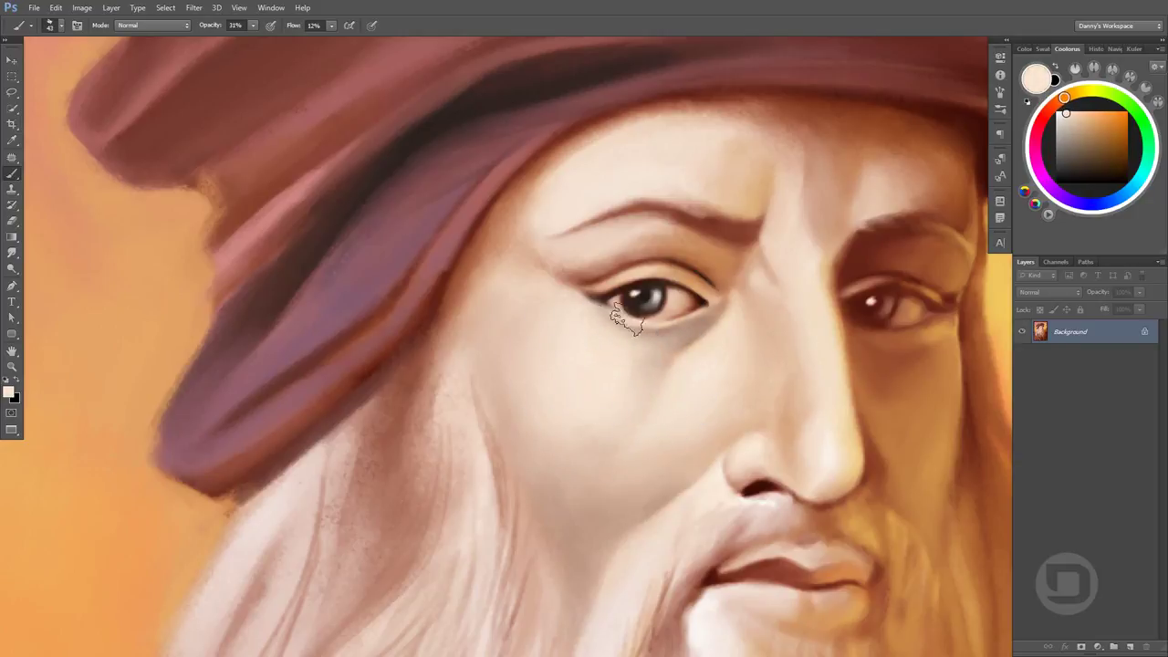
alt+click(605, 439)
alt+click(691, 326)
alt+click(612, 346)
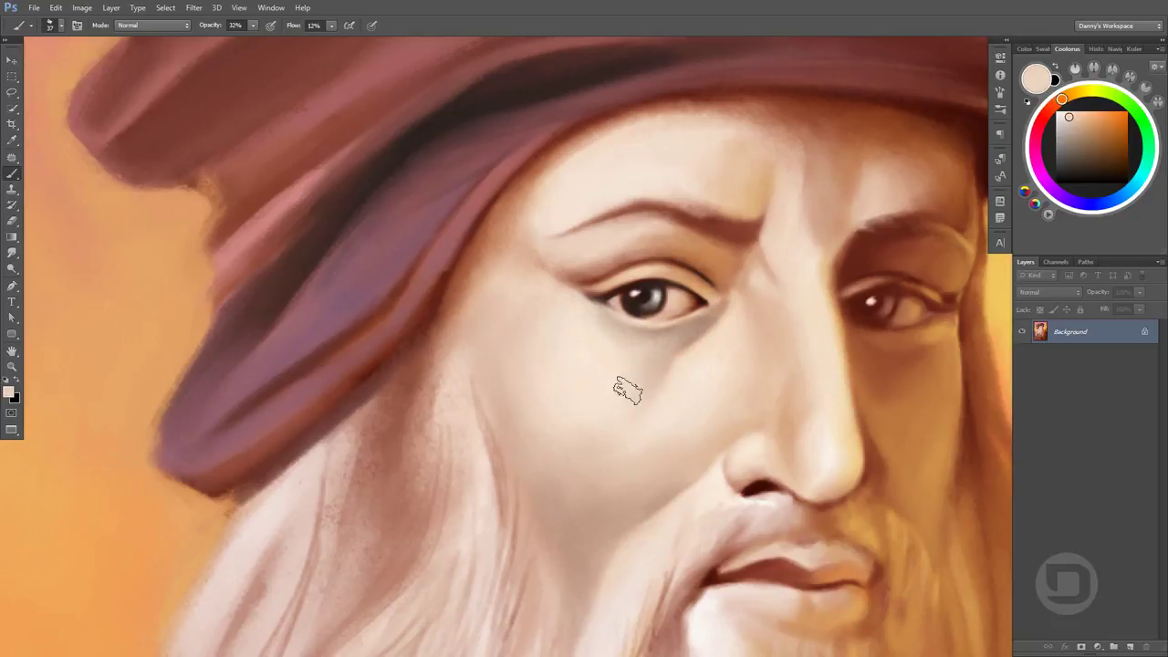
Soften the cheek beside the left-hand eye with broader brush strokes
drag(626, 384, 607, 415)
alt+click(522, 328)
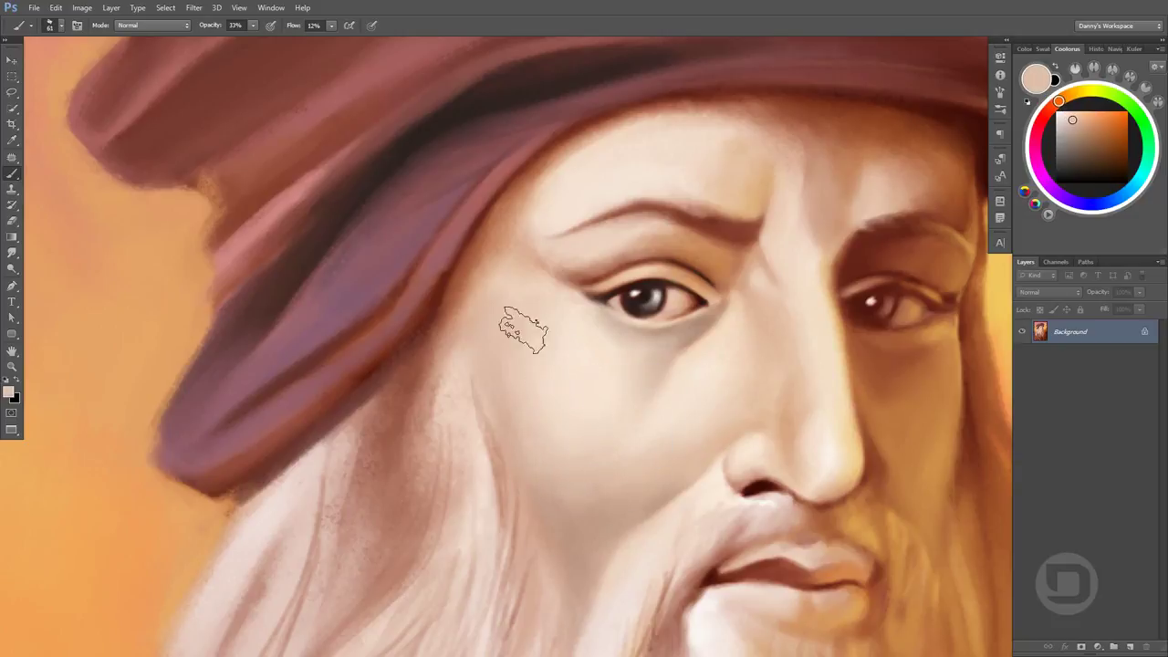
alt+click(555, 314)
alt+click(530, 474)
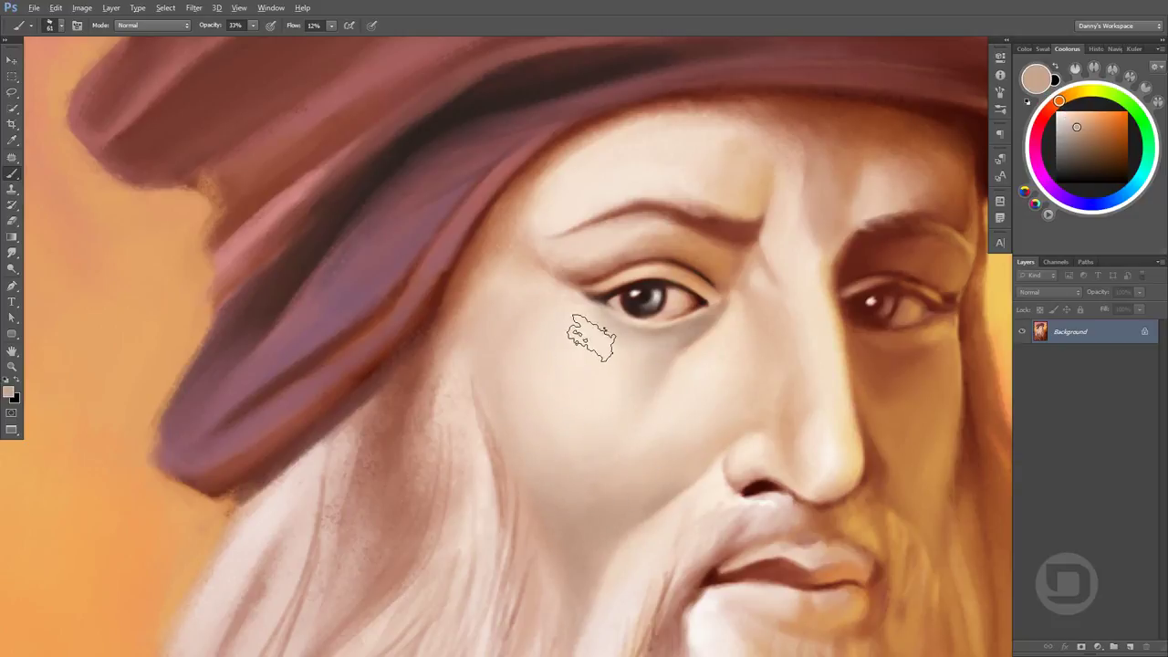
scroll(639, 301, up, 3)
alt+click(599, 310)
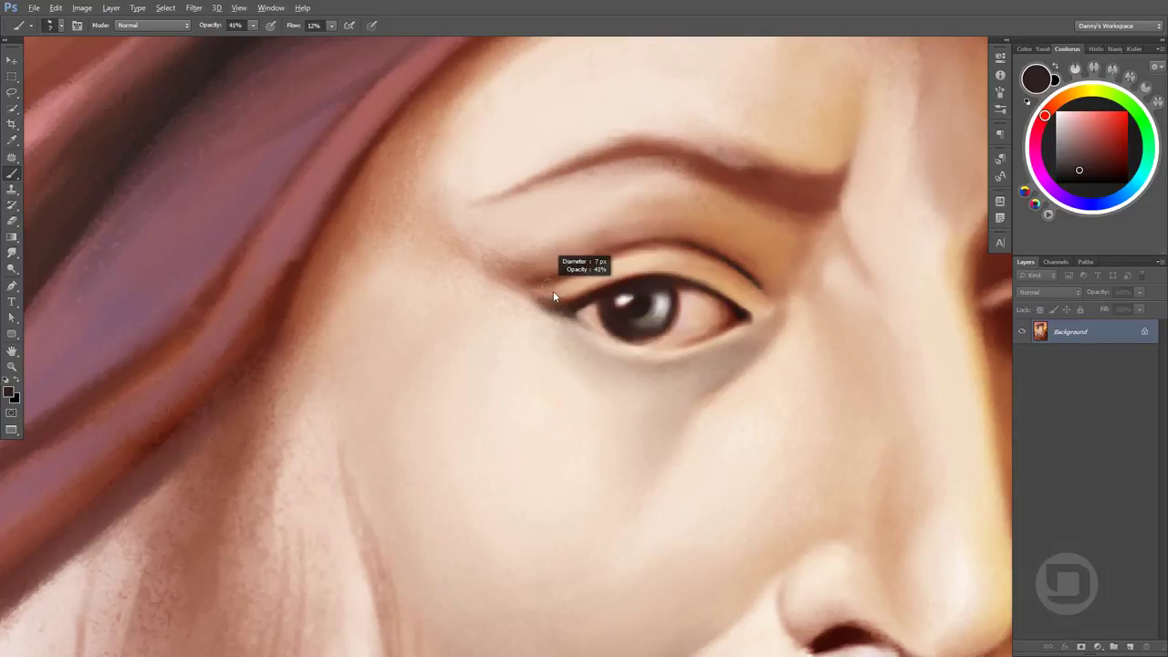
Darken the upper eyelid line in near-black and paint a frown crease between the brows
drag(612, 267, 560, 284)
scroll(561, 284, down, 3)
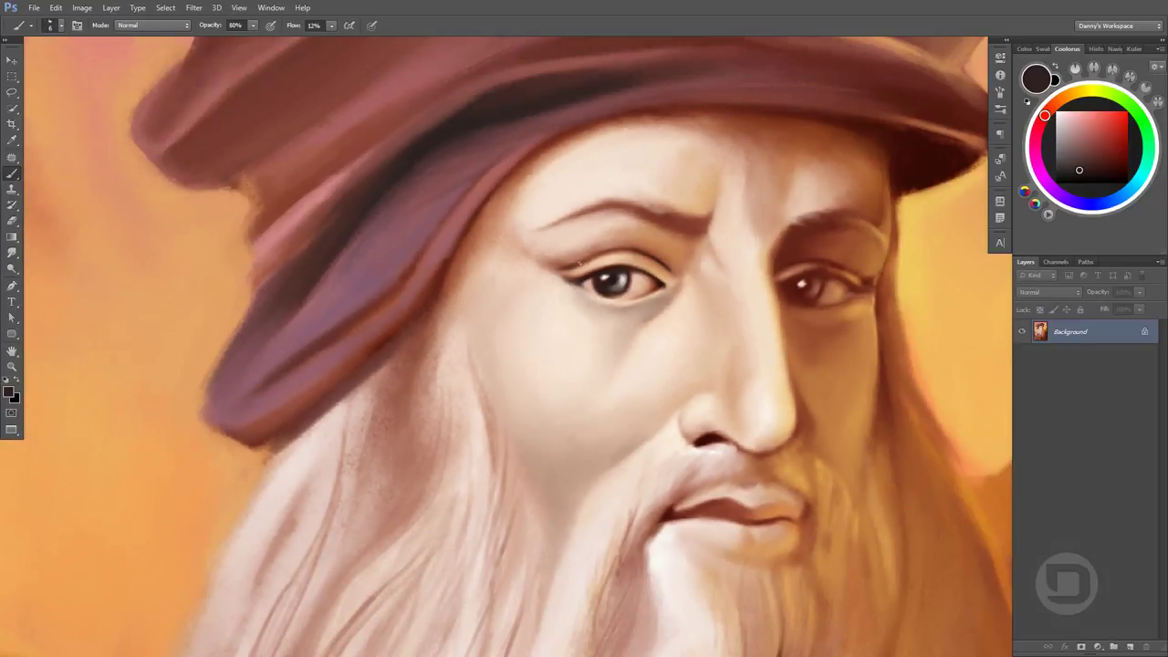
drag(594, 252, 603, 248)
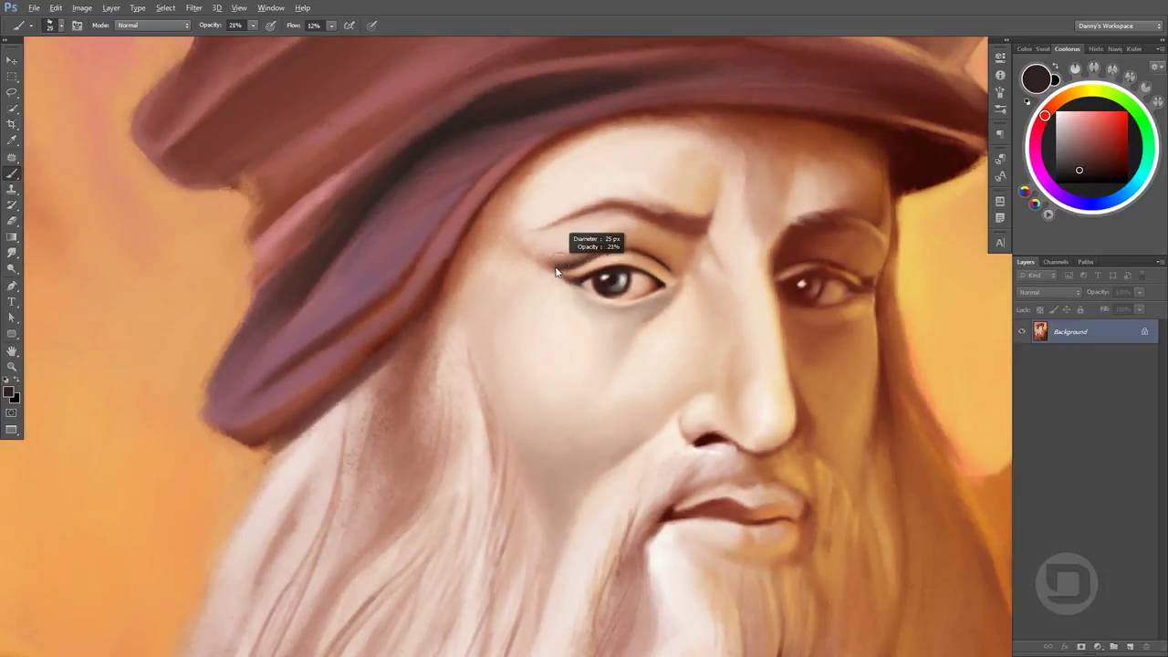
alt+click(602, 251)
alt+click(616, 247)
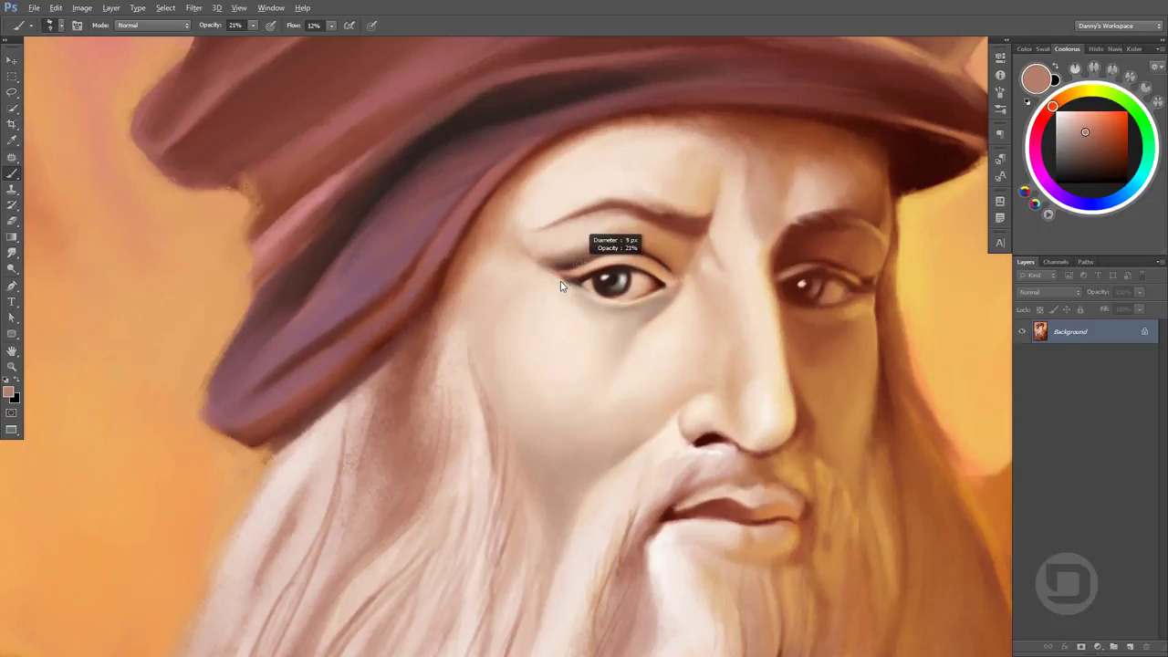
alt+click(581, 264)
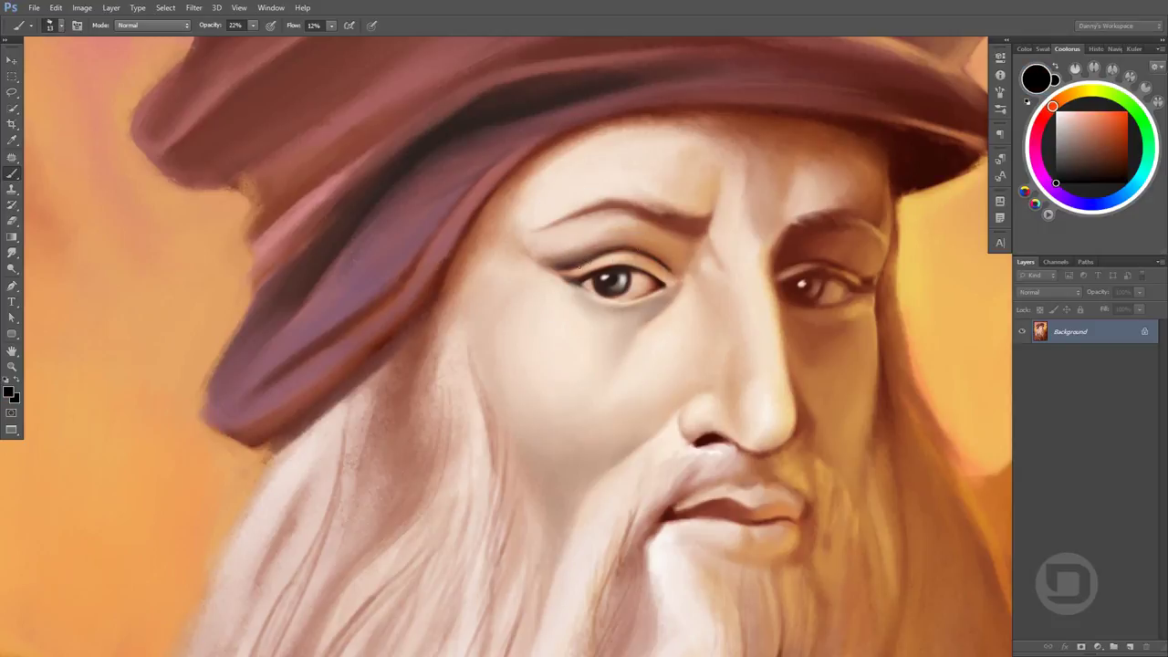
alt+click(645, 259)
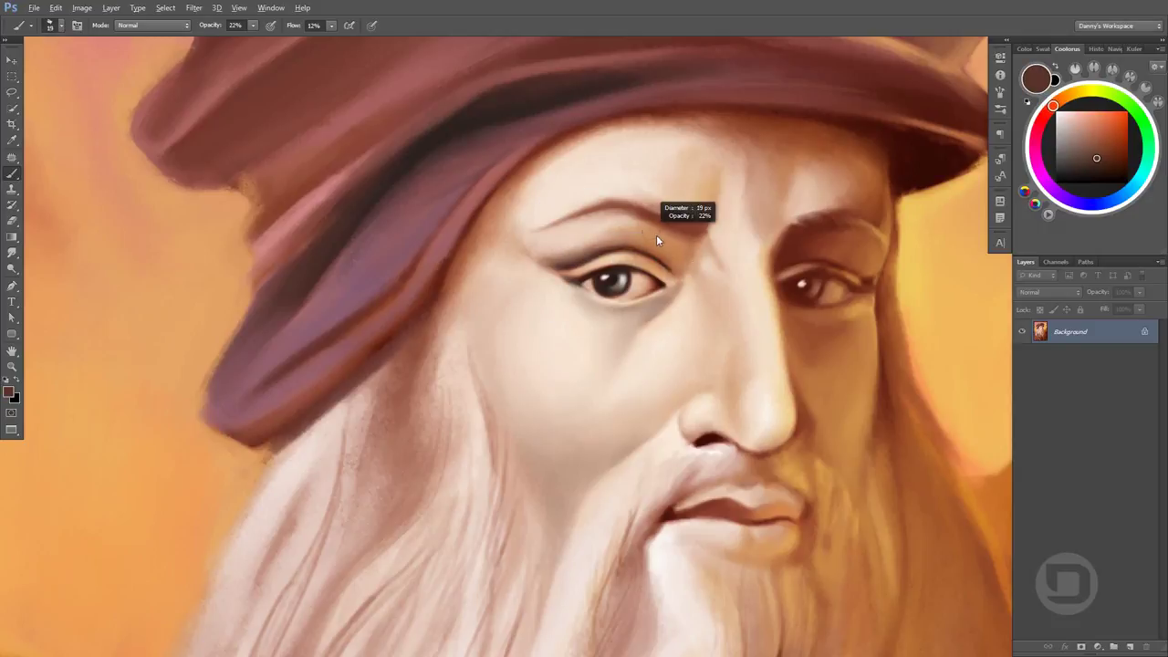
drag(711, 215, 701, 234)
alt+click(645, 251)
Take a pale skin tone with a smaller brush, then zoom out to see the whole face
alt+click(606, 238)
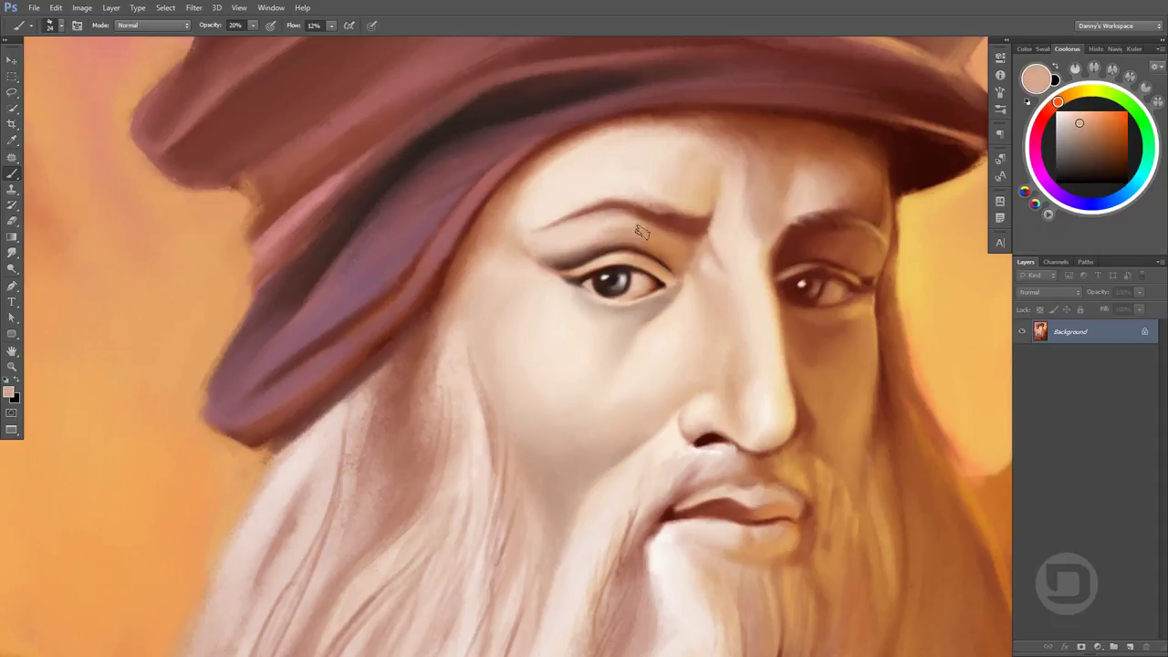
alt+click(547, 235)
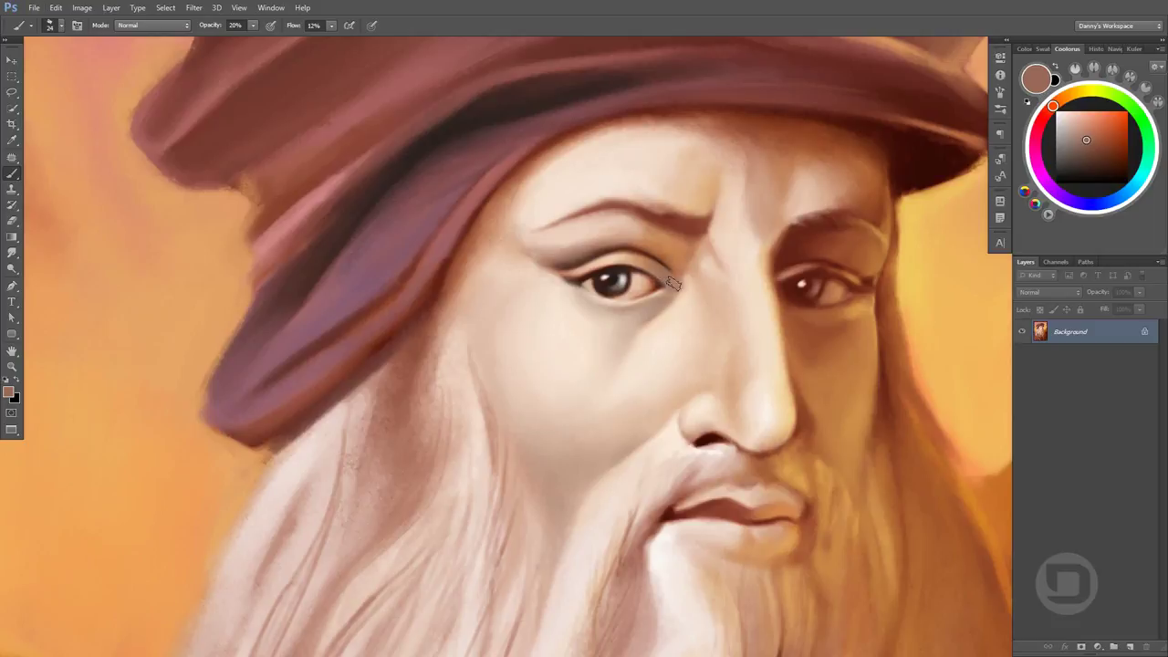
alt+click(936, 255)
alt+click(699, 292)
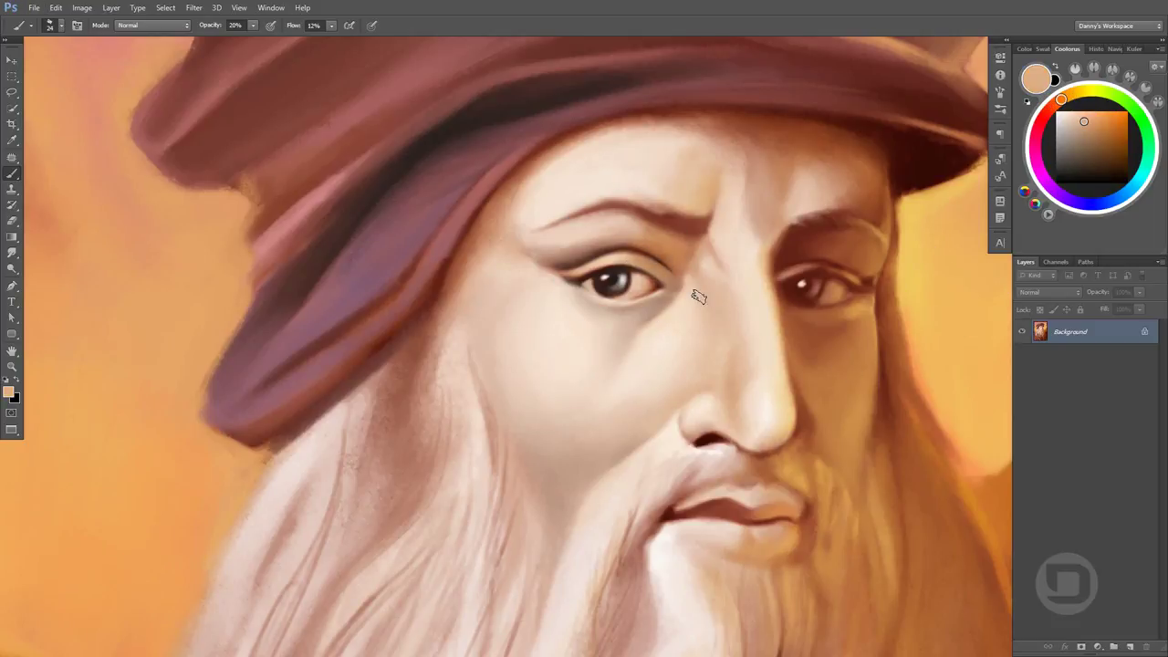
key(2)
key(3)
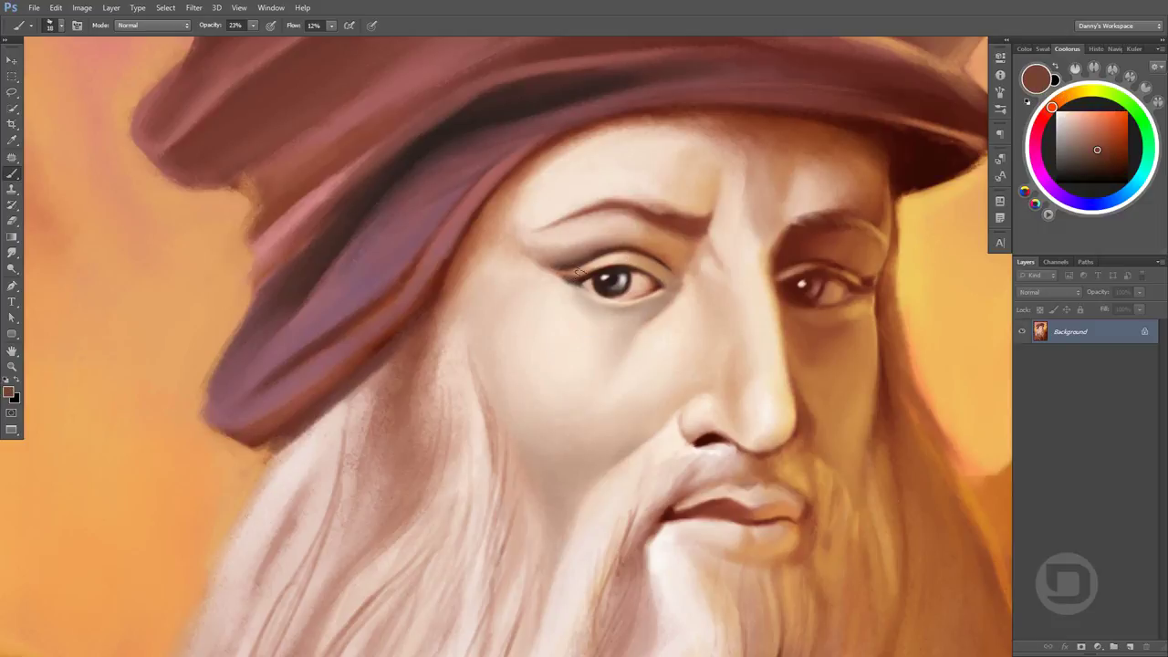
key(ctrl+minus)
key(ctrl+minus)
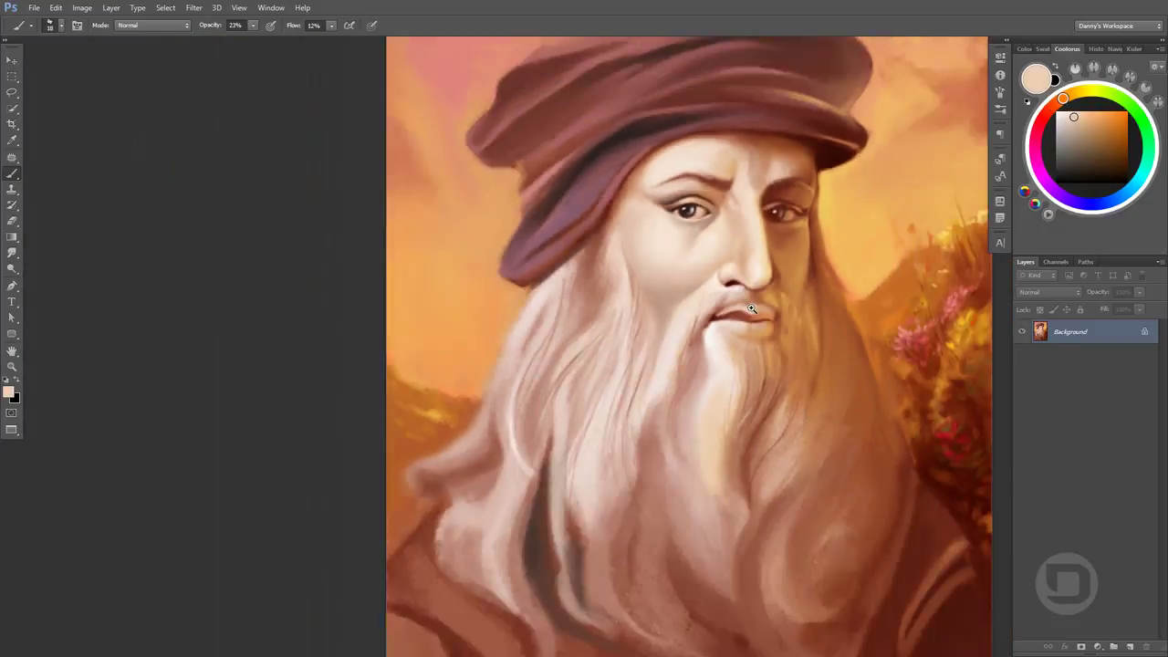
Set brush opacity to 90%, resize the brush, and sample the turban's dark reddish-brown
scroll(779, 347, up, 3)
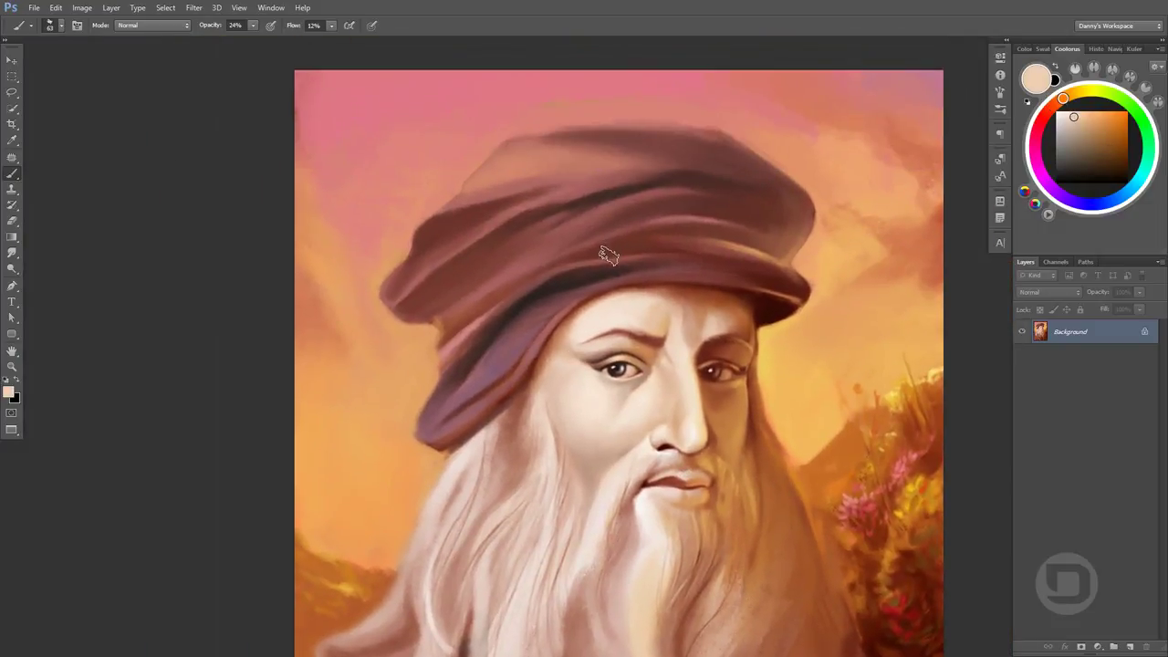
alt+click(469, 156)
key(9)
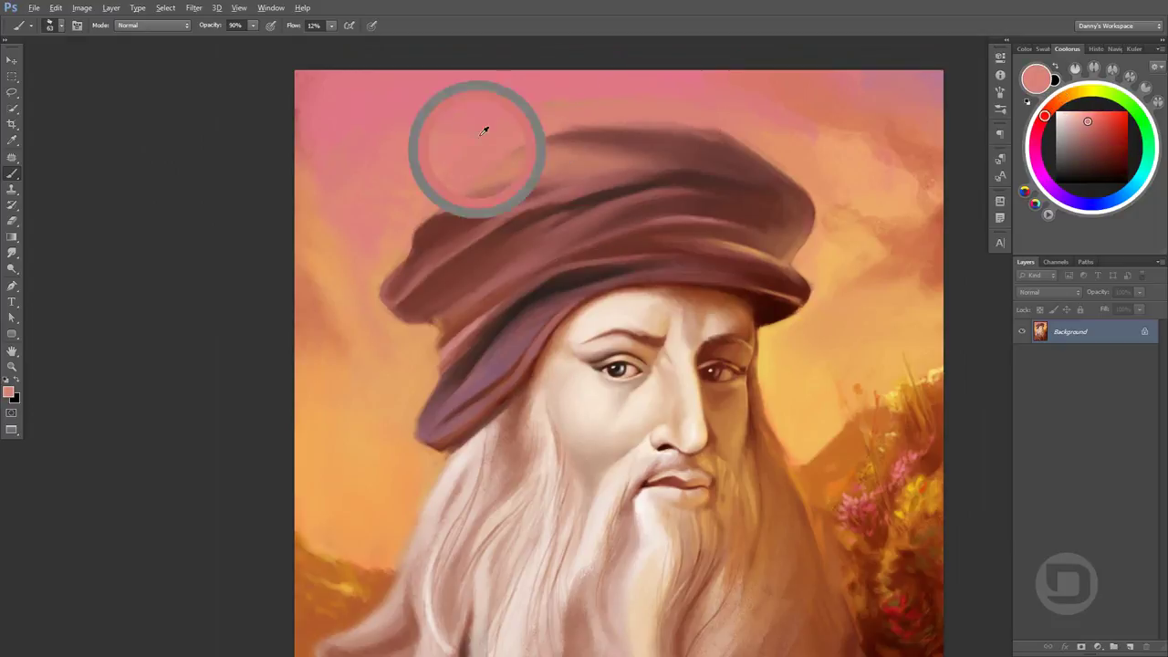
drag(485, 128, 550, 144)
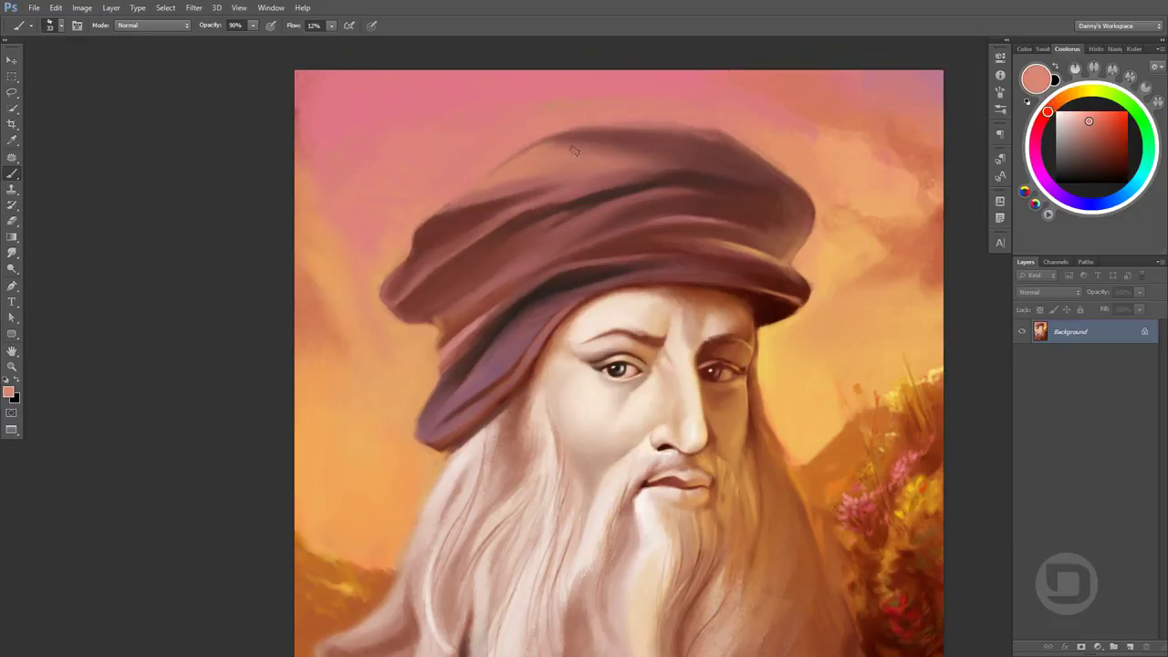
alt+click(560, 149)
alt+click(706, 148)
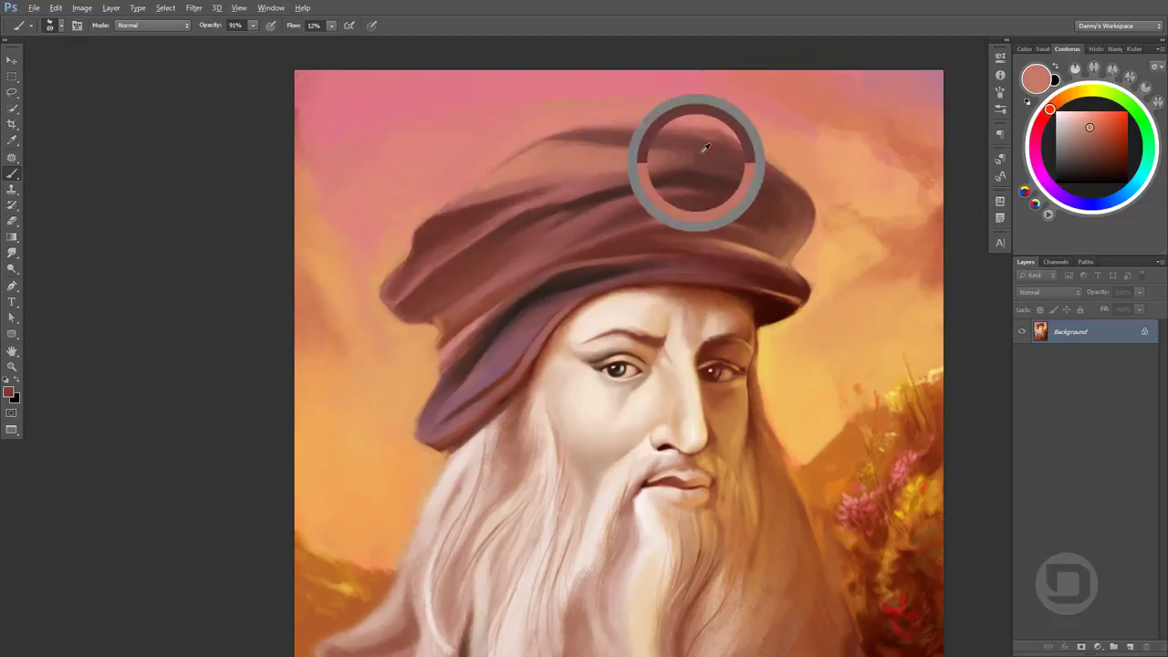
alt+click(609, 155)
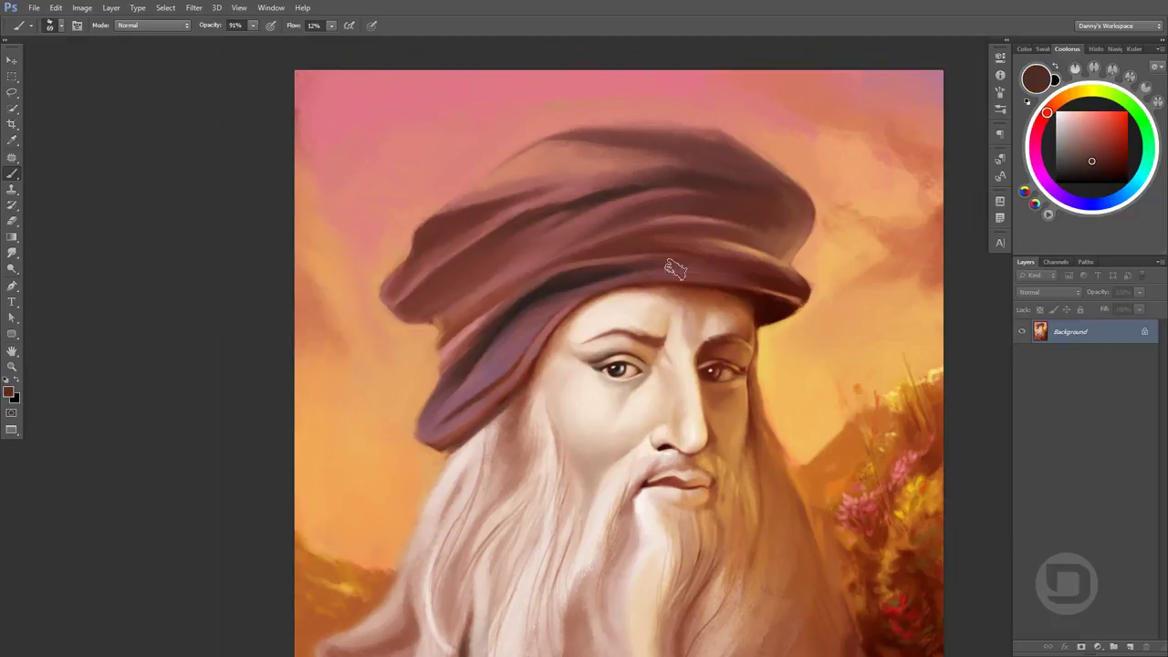
scroll(795, 313, down, 3)
scroll(772, 319, up, 3)
Lighten the frown crease and lower forehead with light cream at 23% opacity
key(2)
key(2)
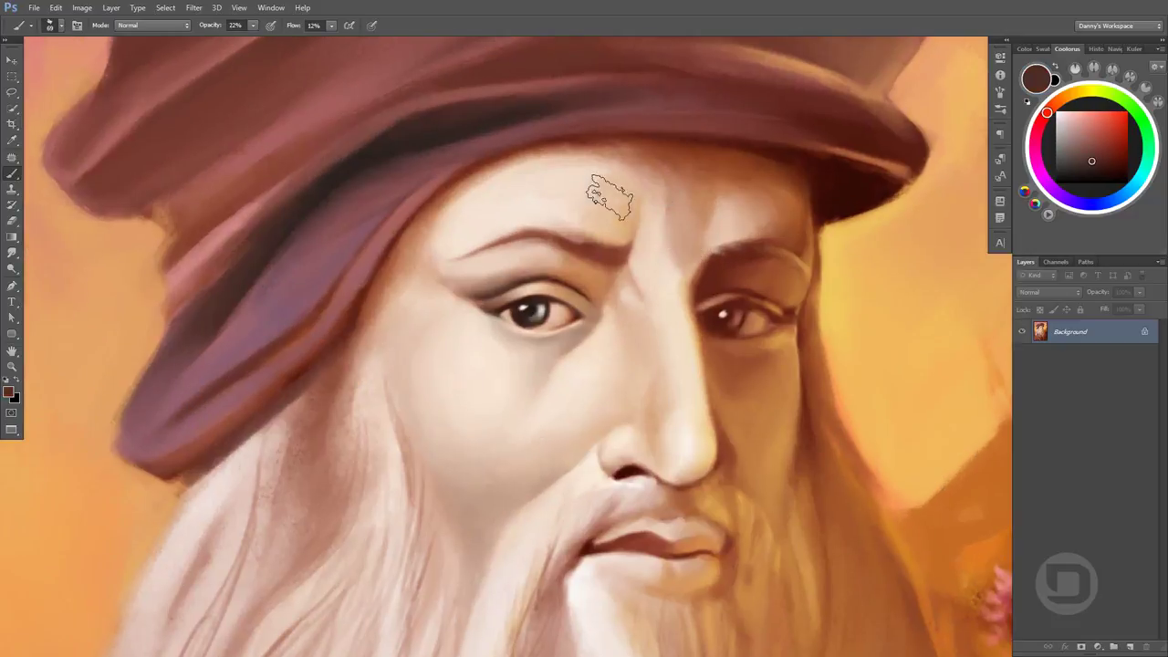
alt+click(639, 214)
key(2)
key(3)
alt+click(682, 227)
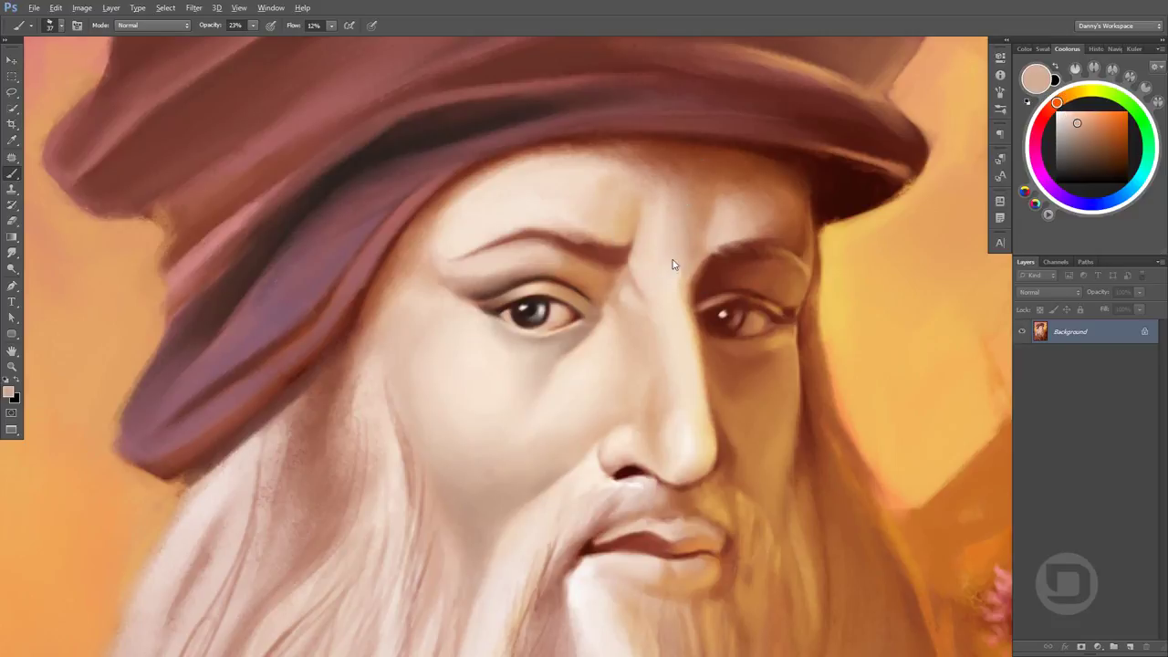
drag(663, 188, 630, 242)
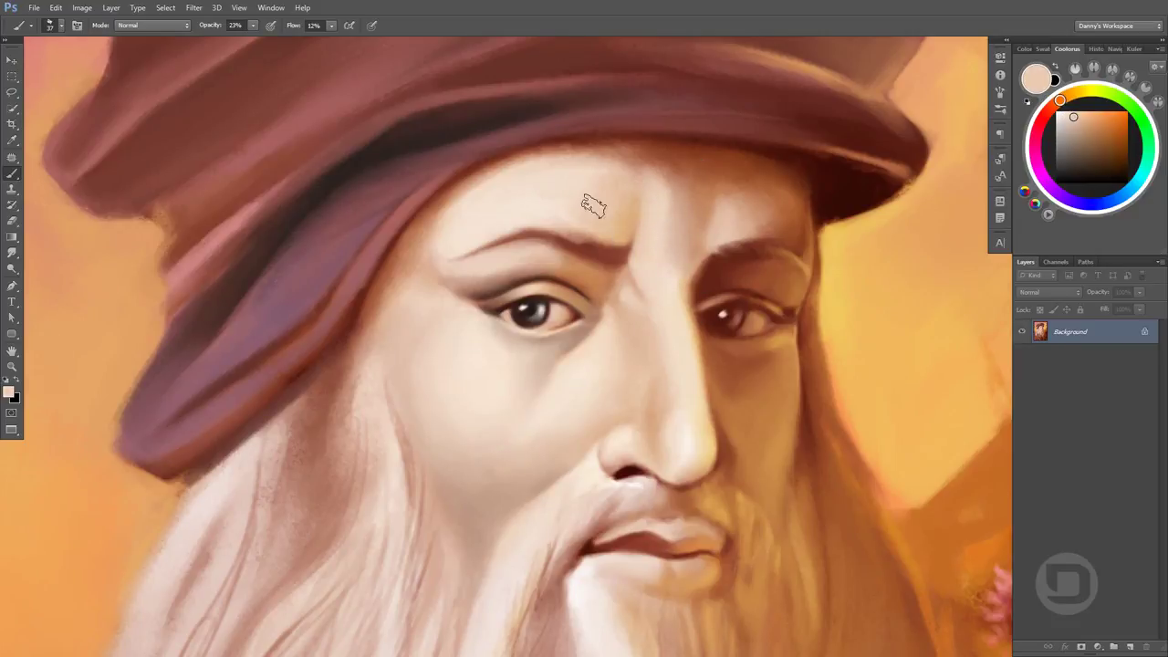
alt+click(626, 169)
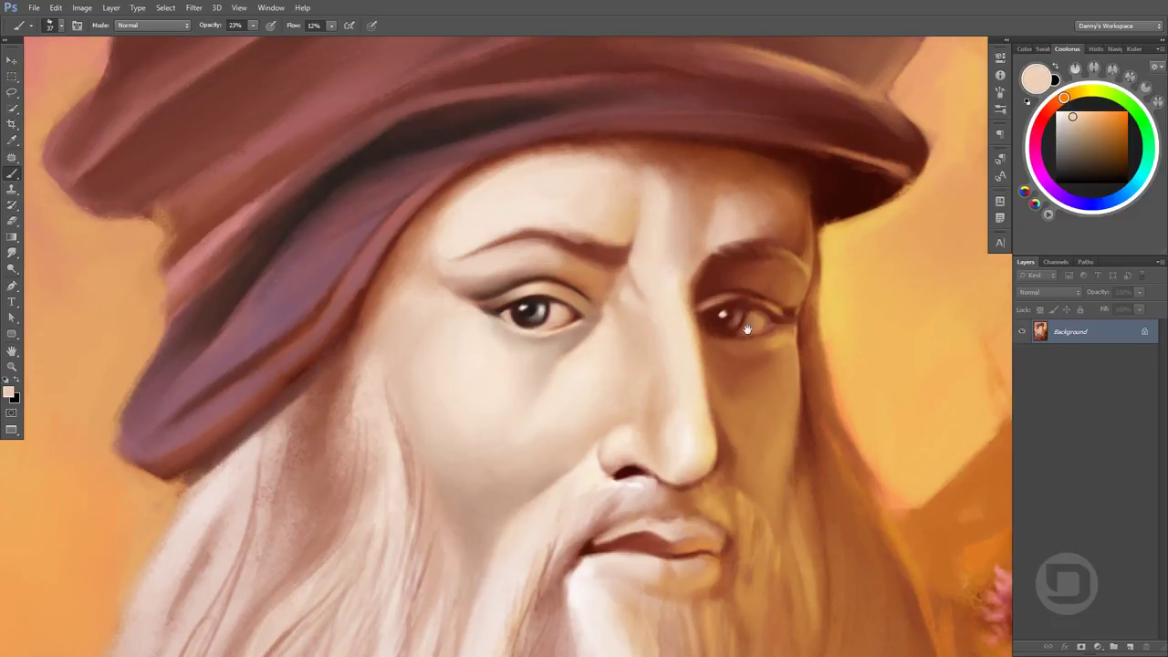